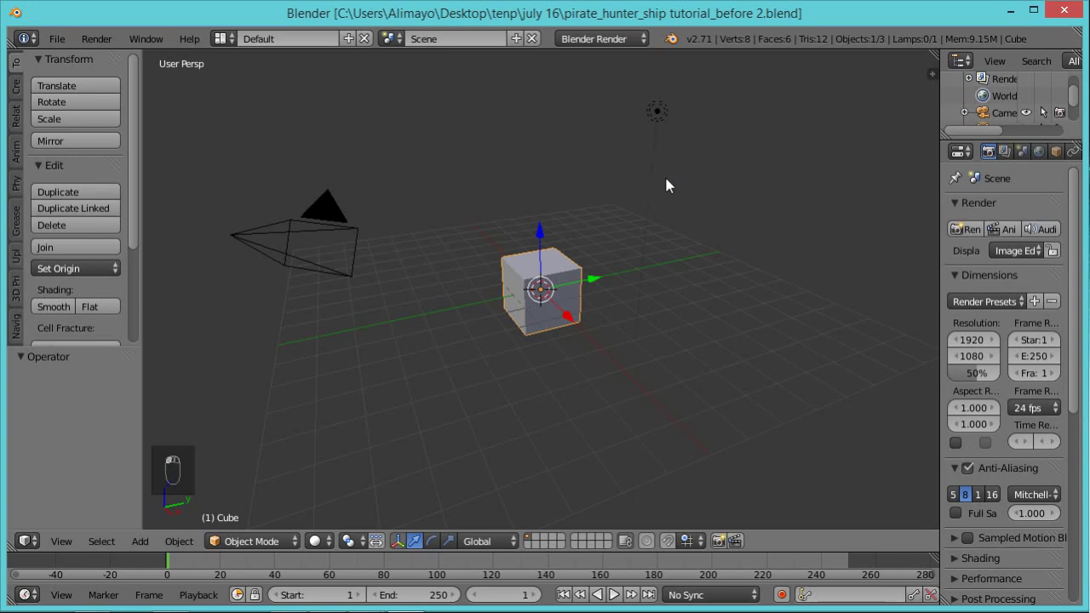
Examine the mouse selection setup in the Input preferences and the enabled mesh addons in the Addons preferences
click(61, 40)
click(109, 227)
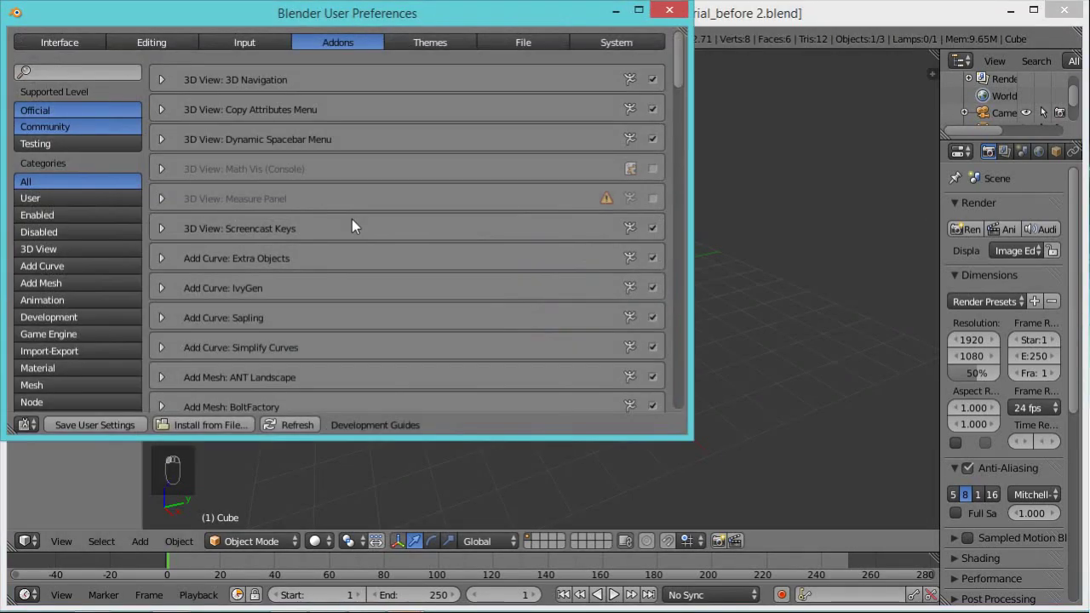
click(255, 42)
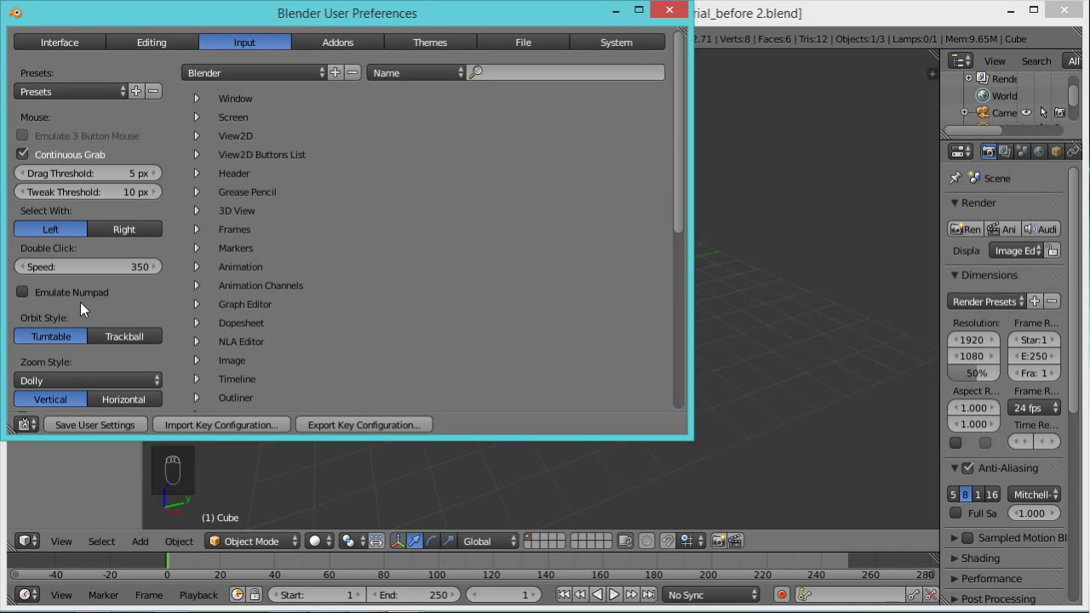
click(342, 42)
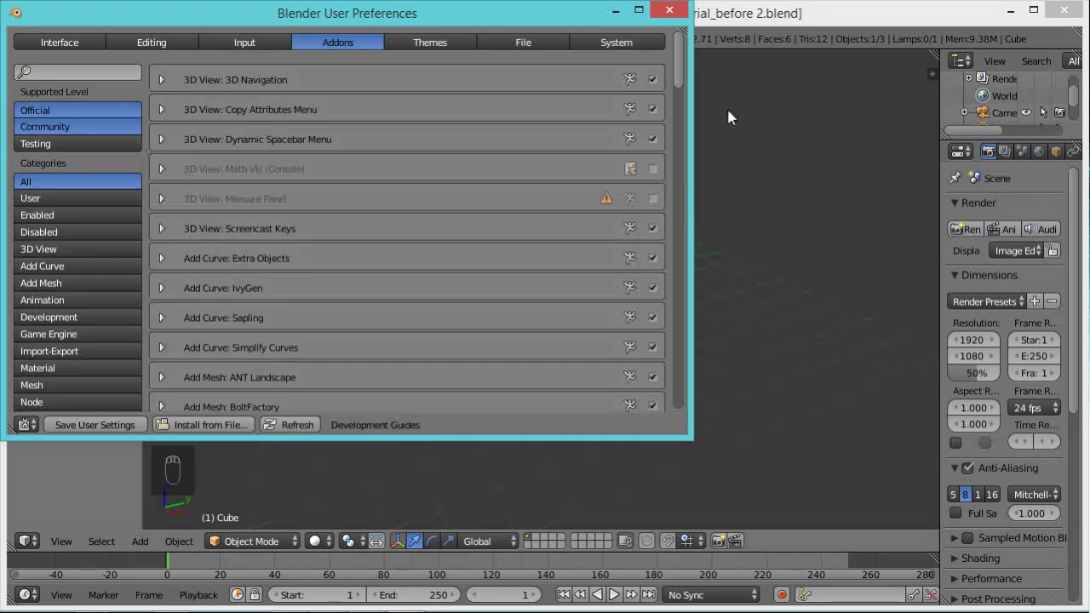
drag(678, 73, 651, 258)
scroll(653, 258, down, 4)
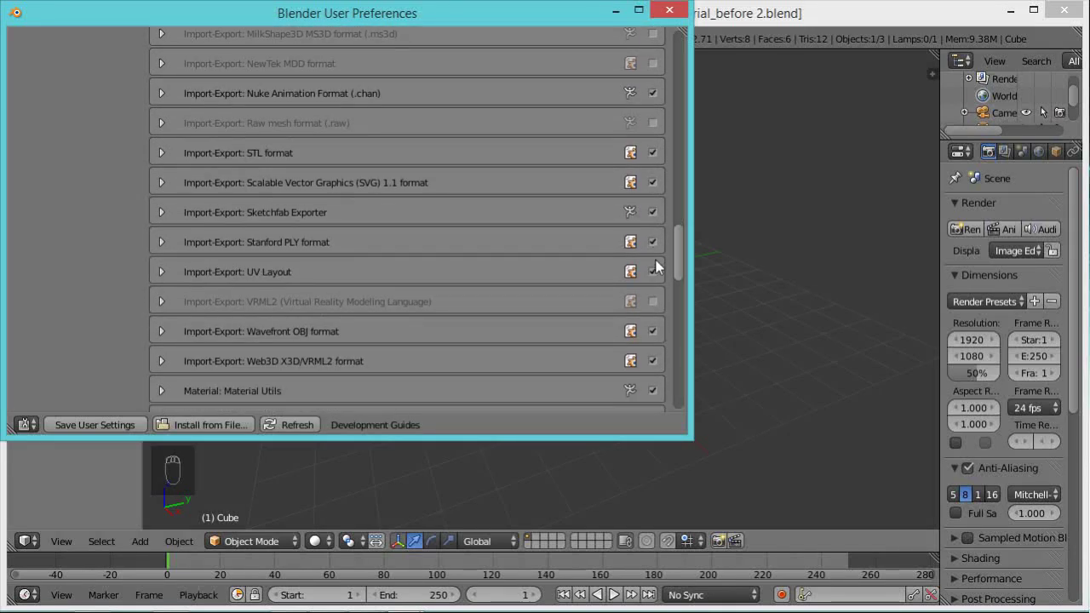
scroll(659, 284, down, 5)
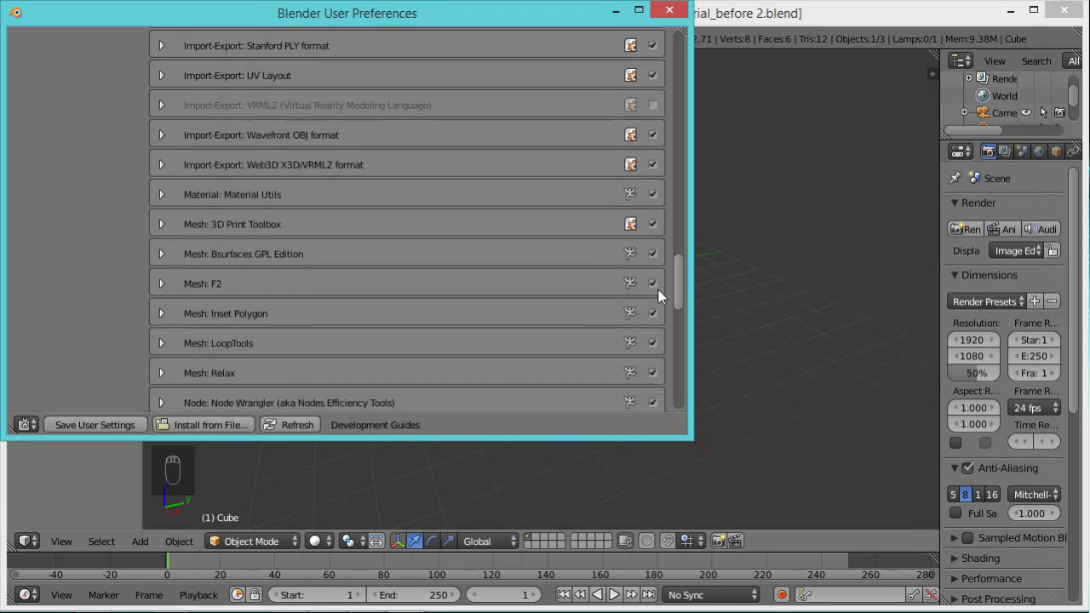
scroll(663, 298, down, 2)
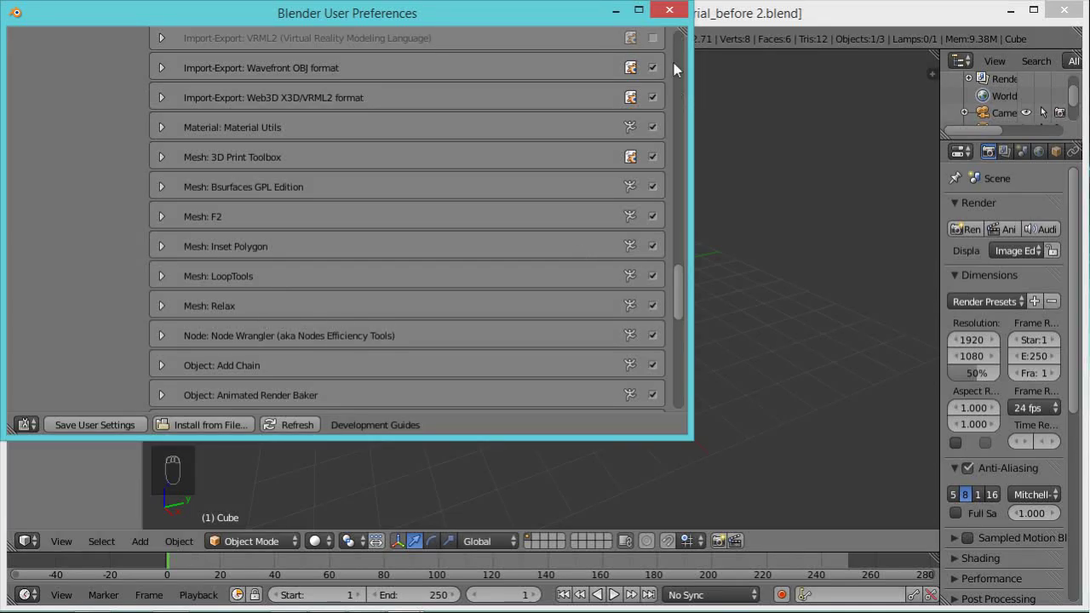
click(670, 9)
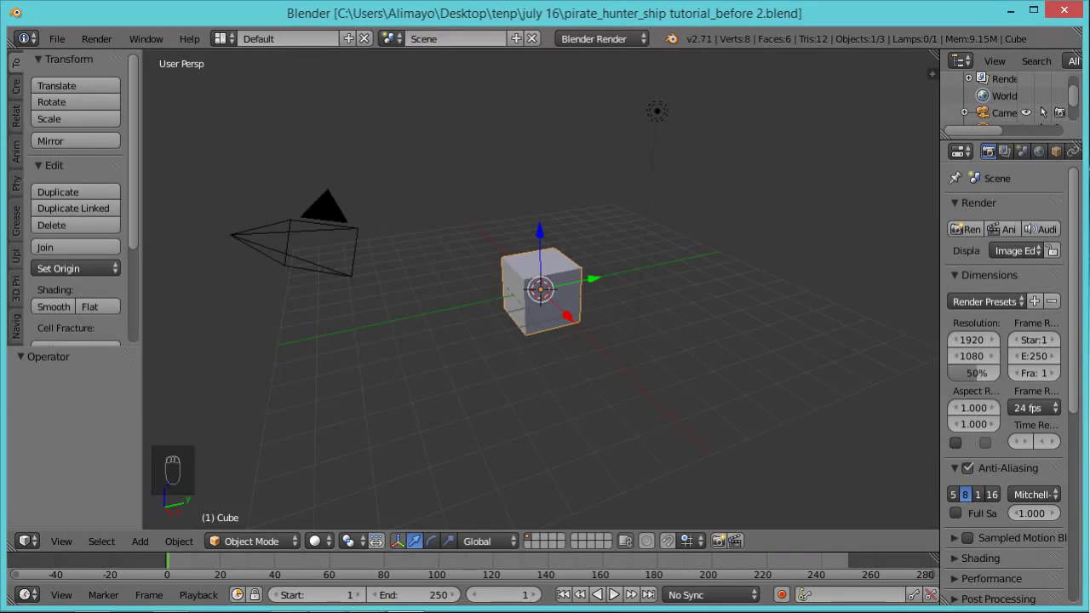
Switch the default cube to Edit Mode
key(Tab)
key(Tab)
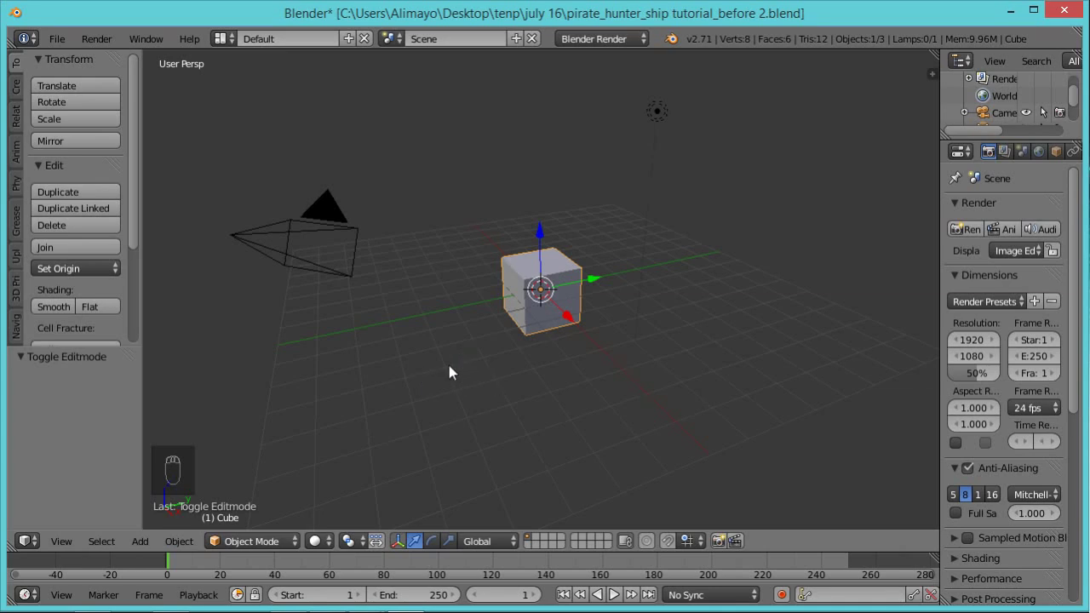
click(295, 546)
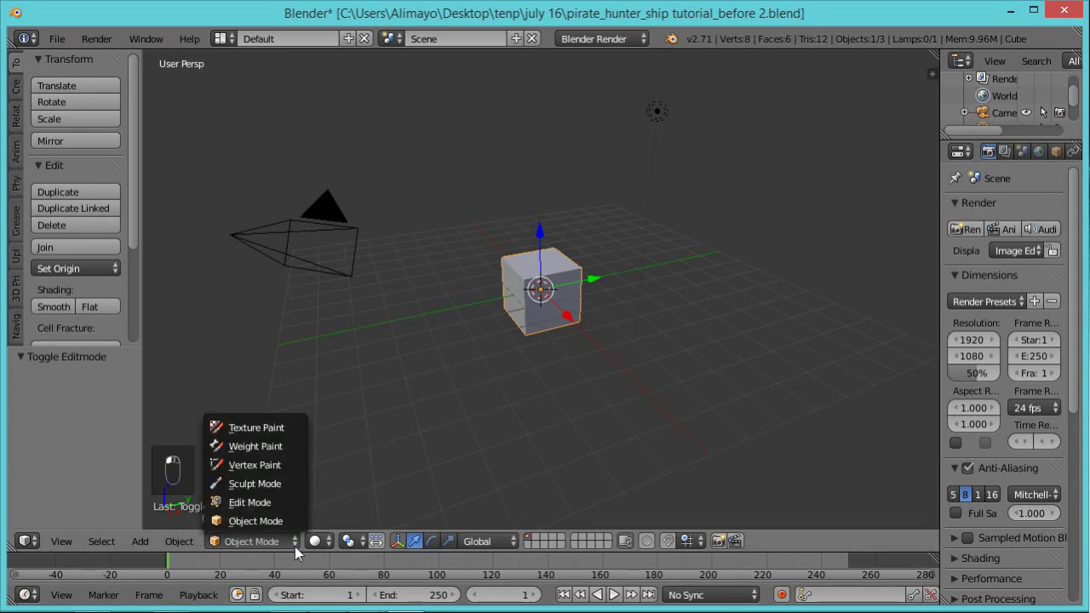
click(255, 502)
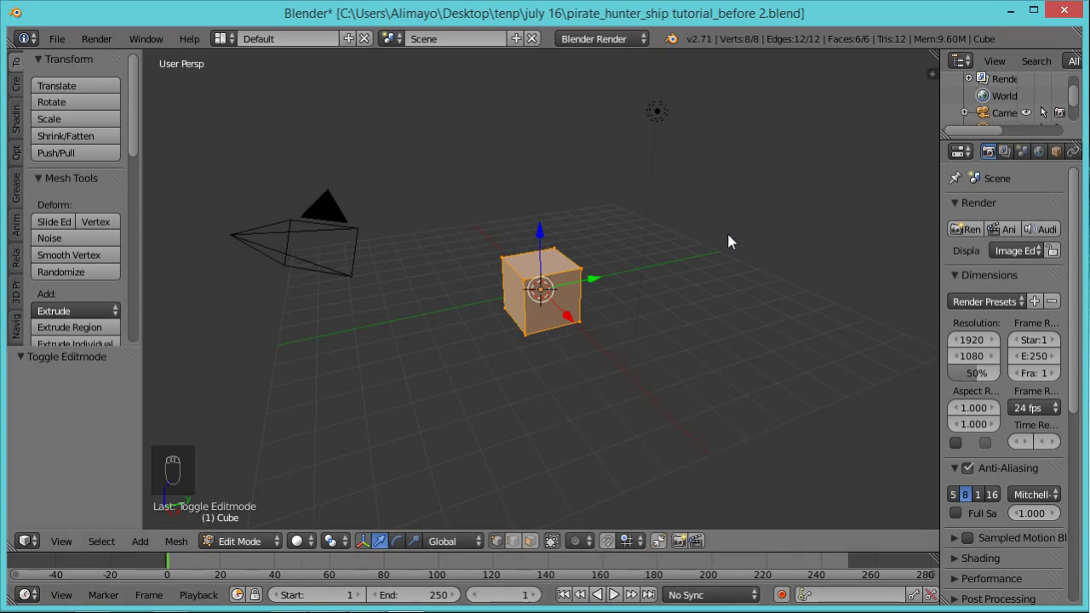
In the front view, add a single vertical loop cut through the exact middle of the cube without sliding it
click(512, 543)
key(KP_1)
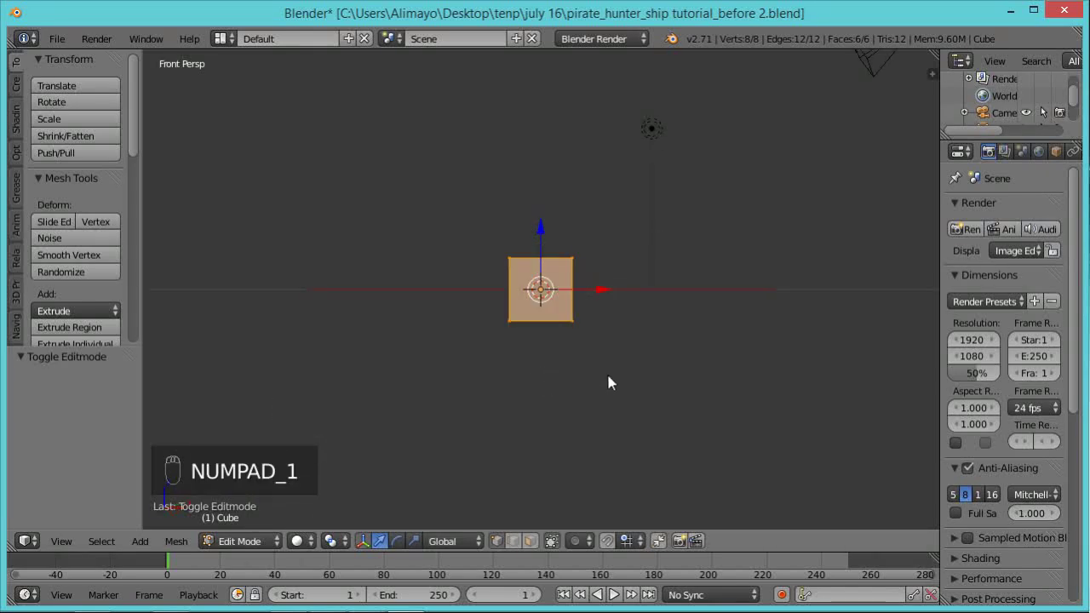
scroll(606, 372, up, 5)
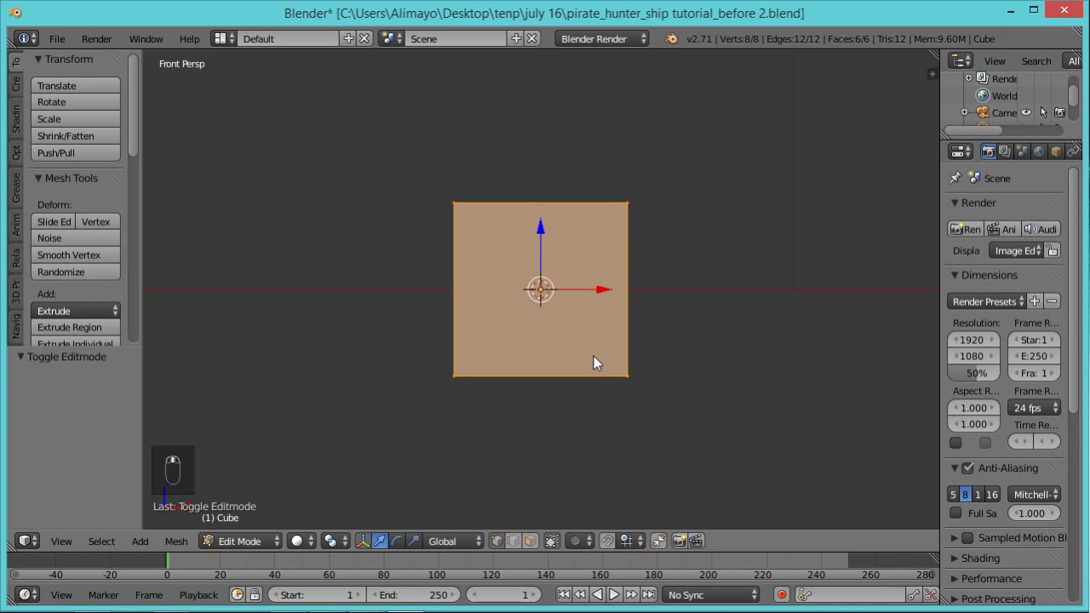
key(ctrl+r)
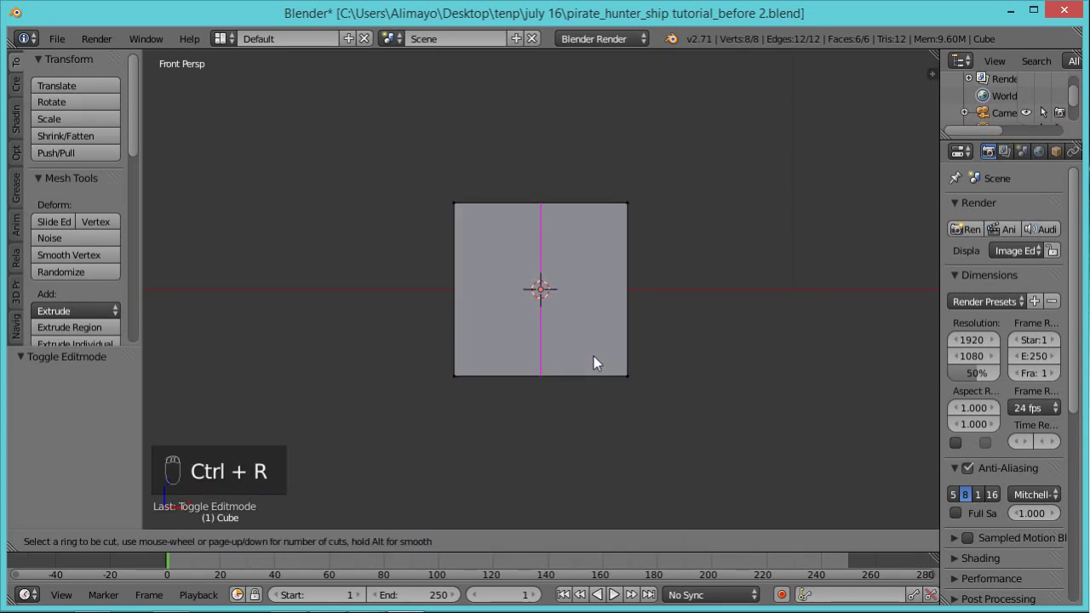
click(594, 356)
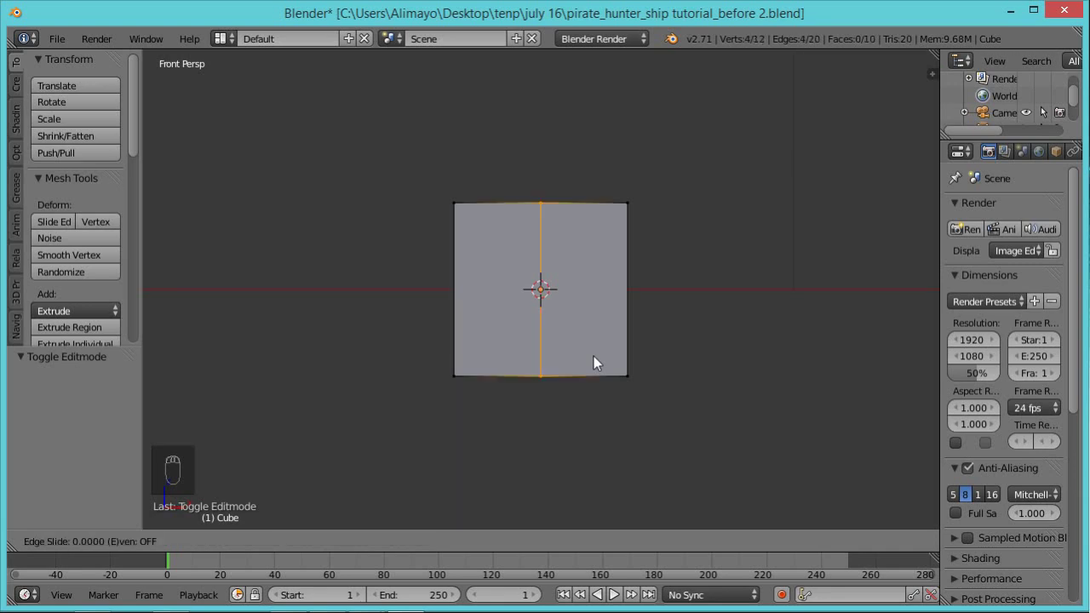
right_click(593, 356)
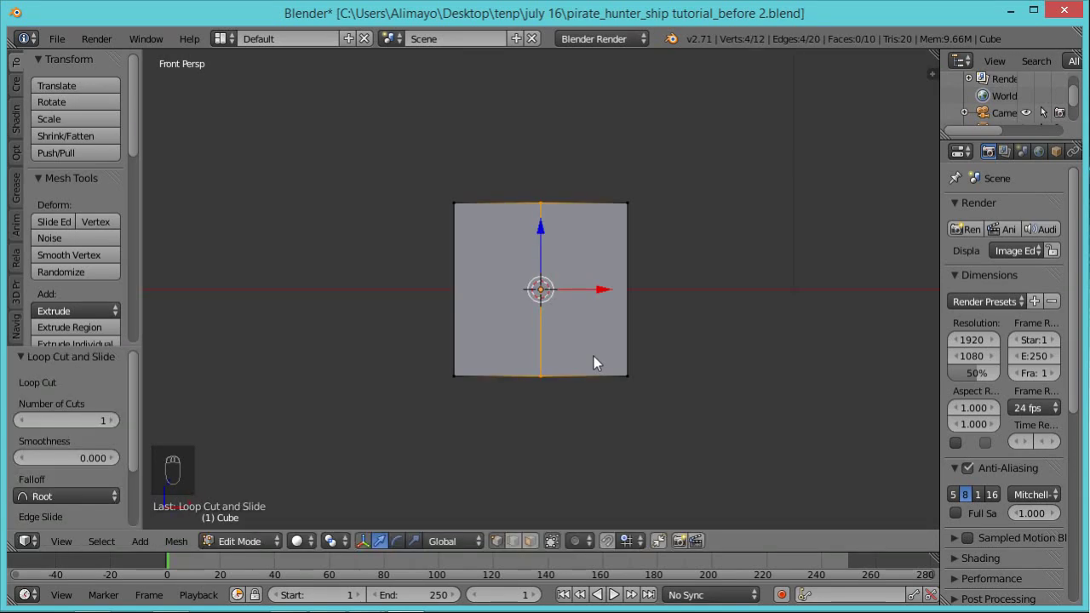
Display the mesh in wireframe and set the front view to orthographic projection
key(z)
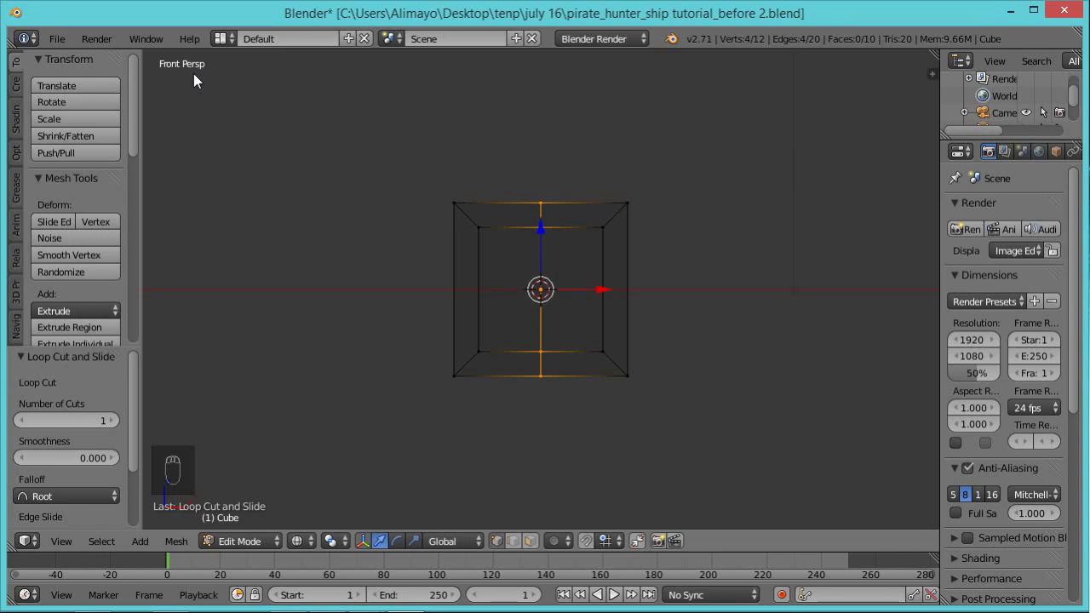
key(KP_5)
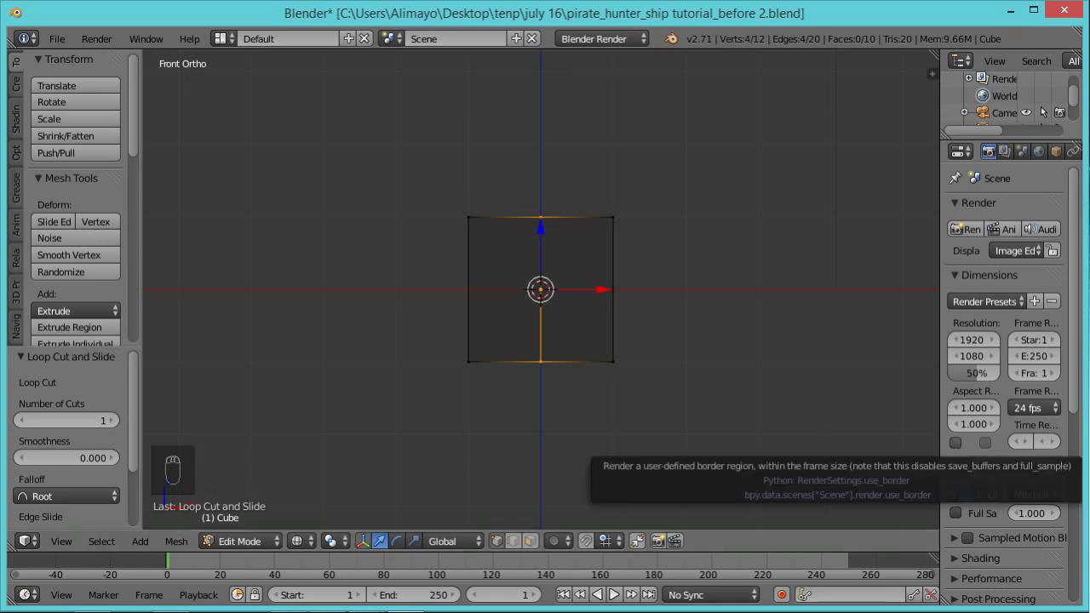
key(n)
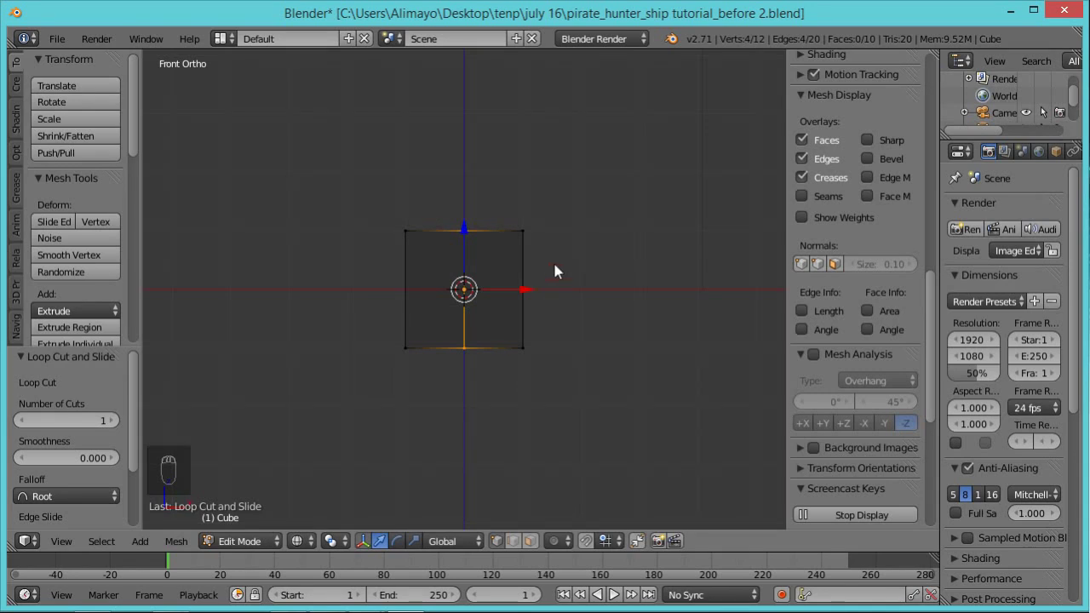
In face select mode, box-select all faces on the left half of the cube and delete them as faces
key(a)
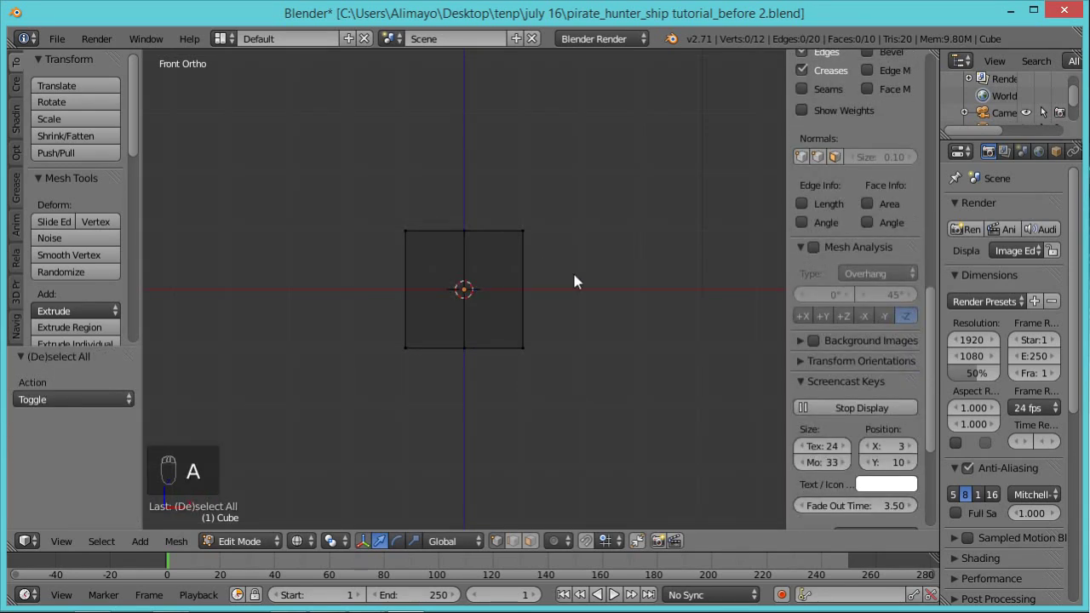
click(532, 541)
key(b)
drag(334, 133, 476, 394)
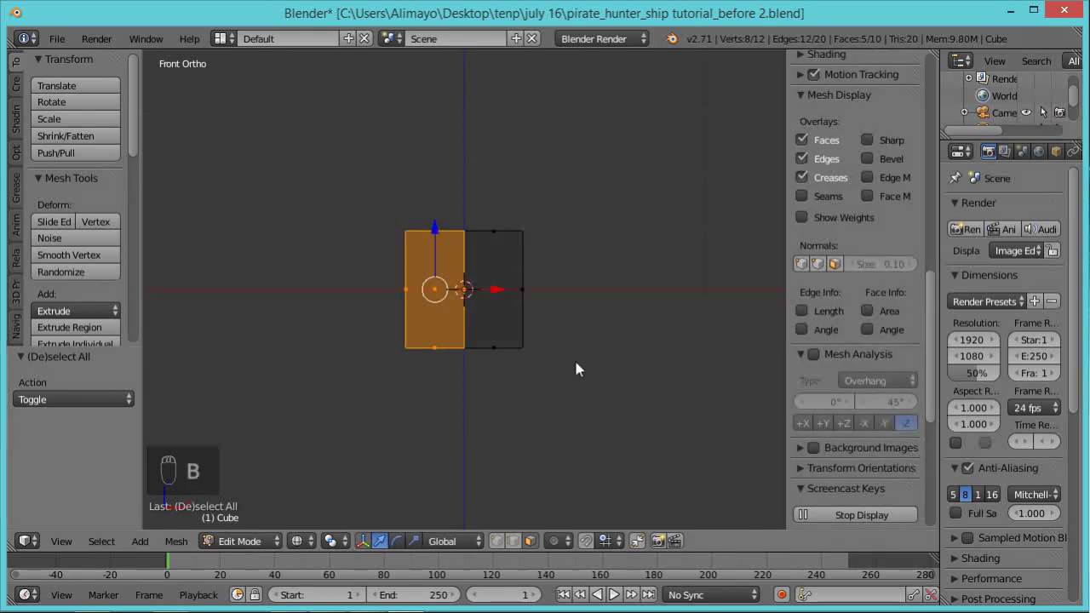
key(x)
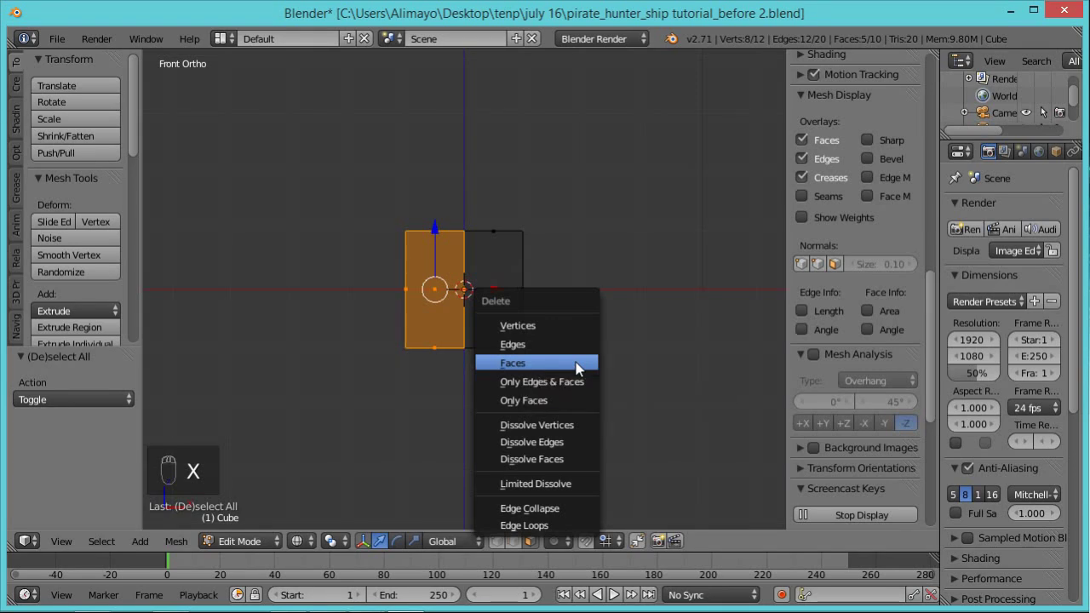
click(577, 365)
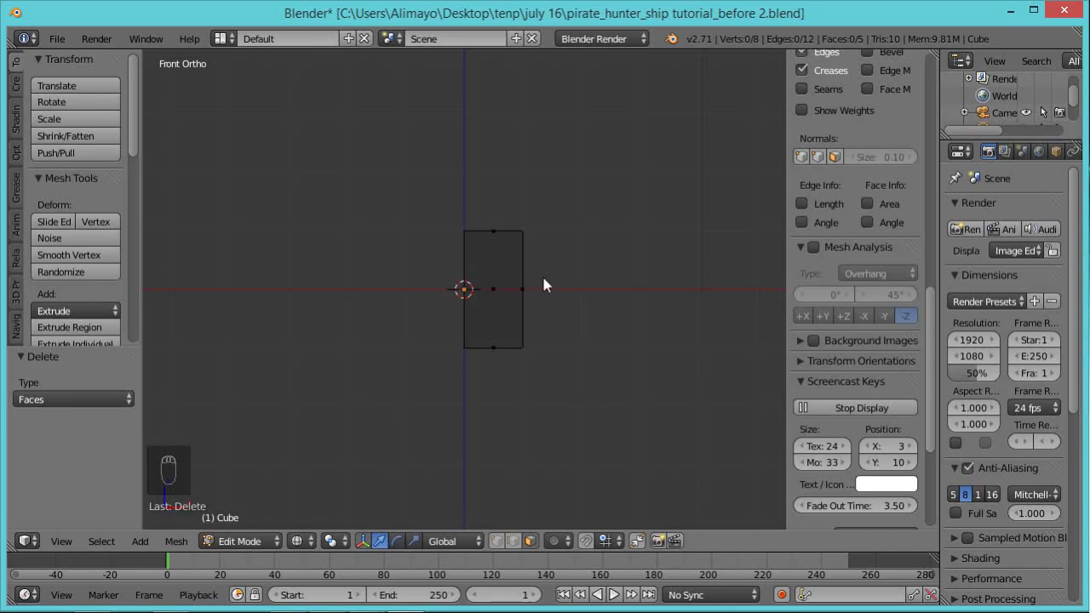
key(n)
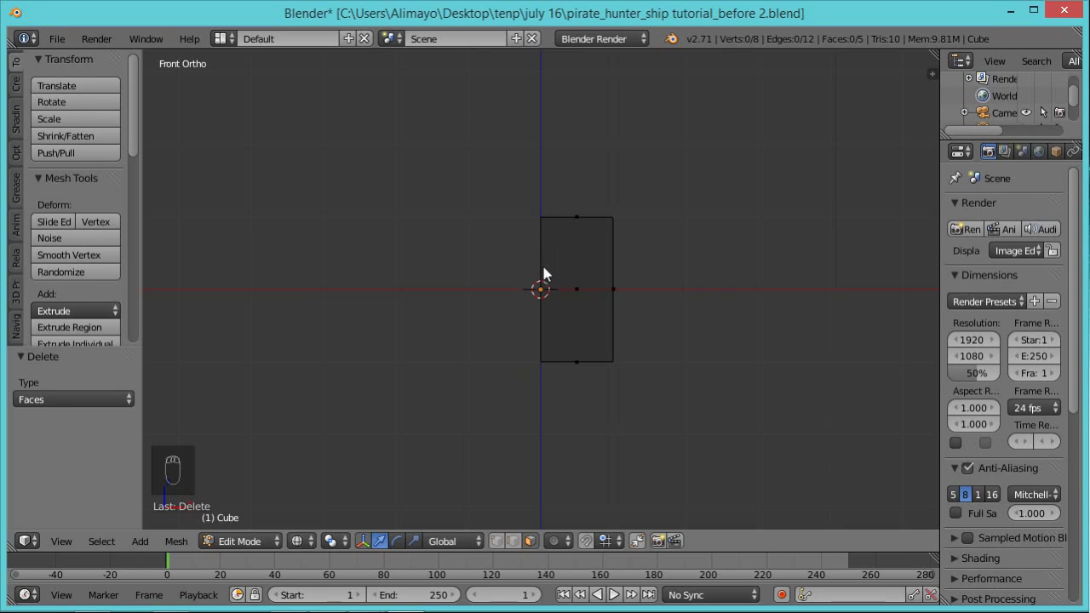
Reset the 3D cursor to the scene origin
click(213, 115)
key(shift+c)
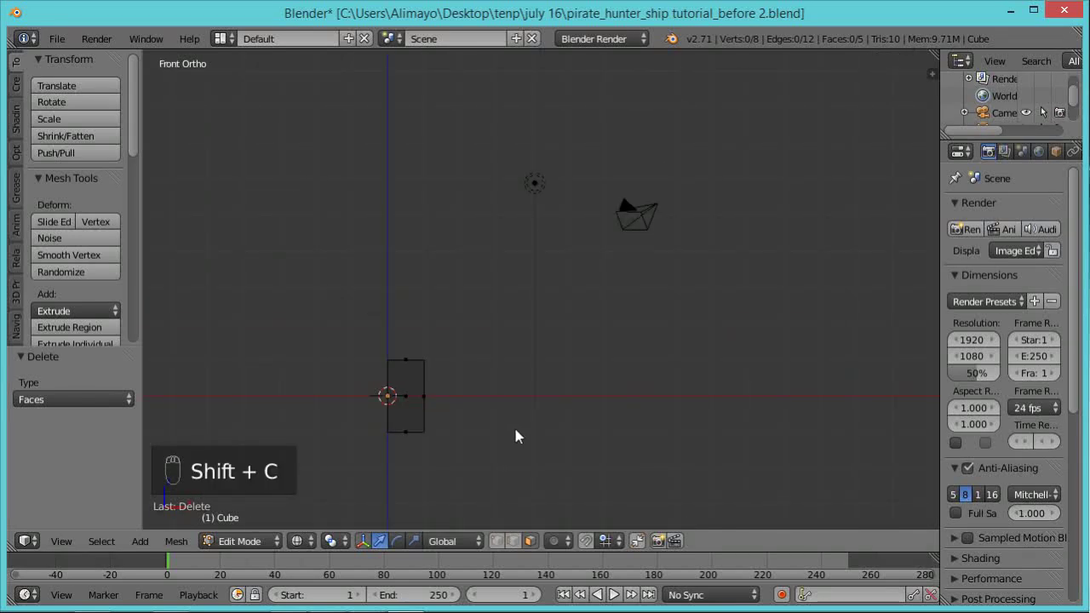
shift+middle_drag(515, 436, 626, 336)
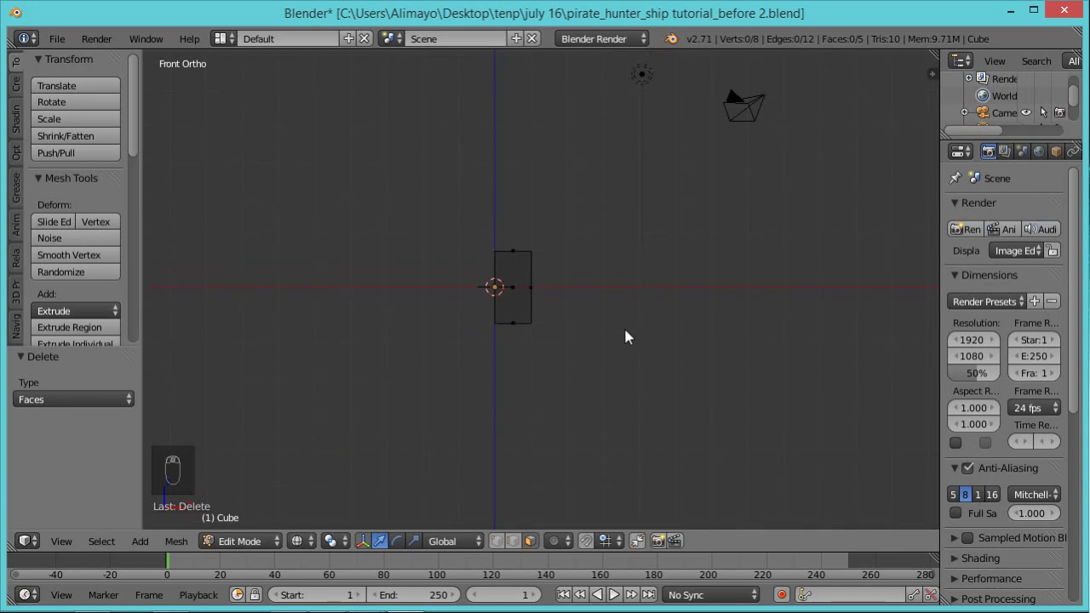
scroll(626, 337, up, 5)
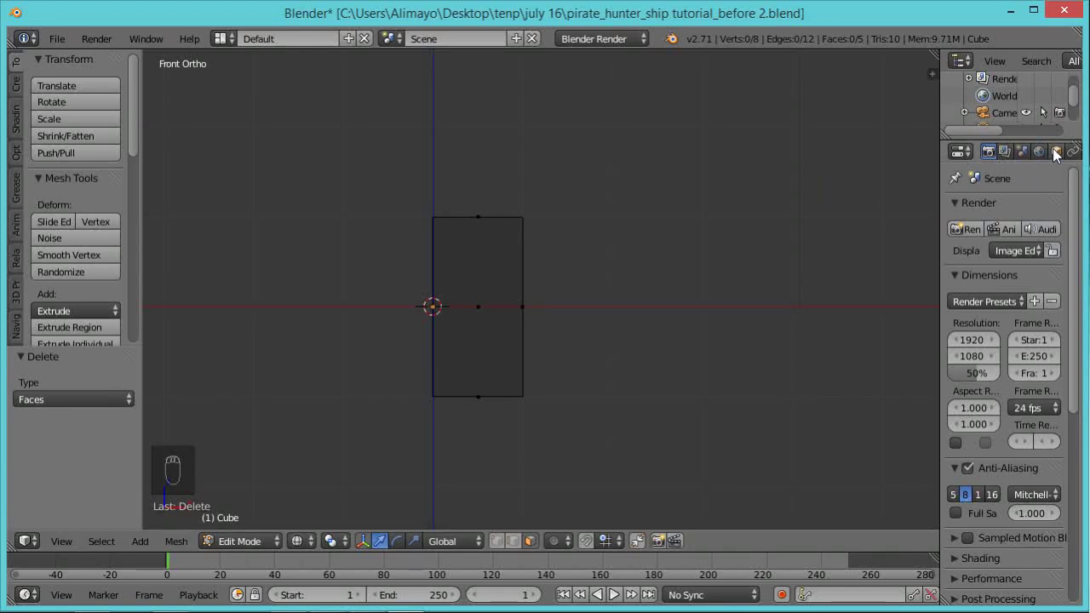
Add a Mirror modifier to the remaining half of the cube
scroll(1054, 154, down, 5)
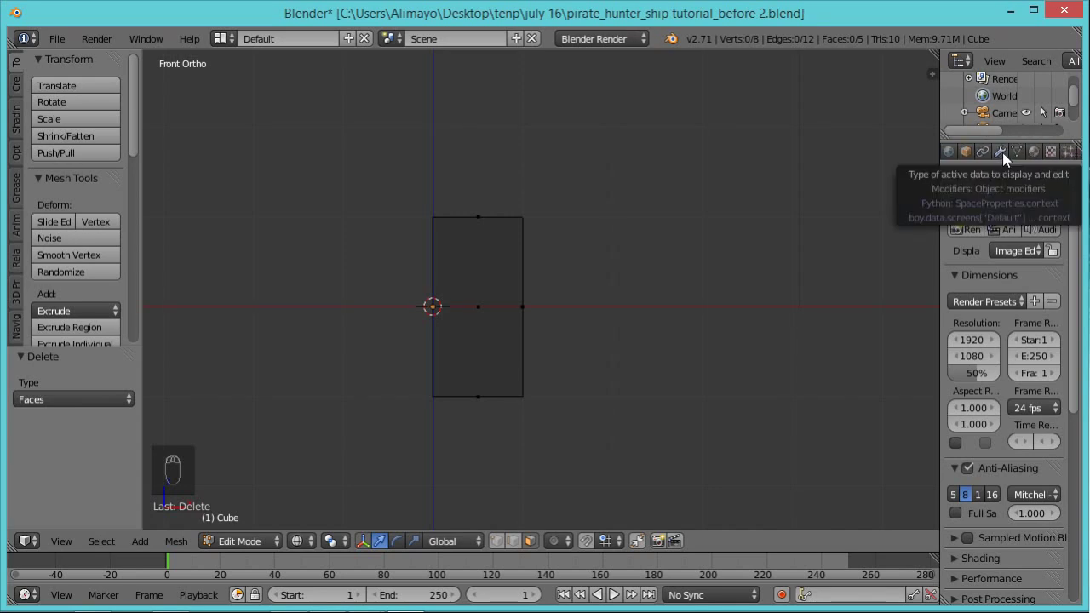
click(1002, 152)
click(1011, 208)
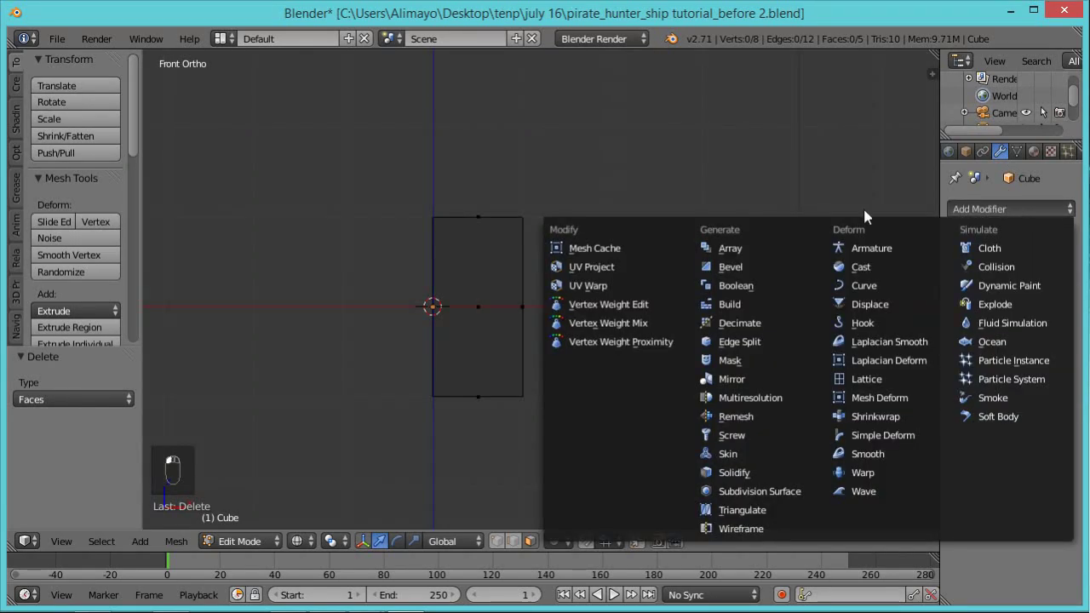
click(738, 380)
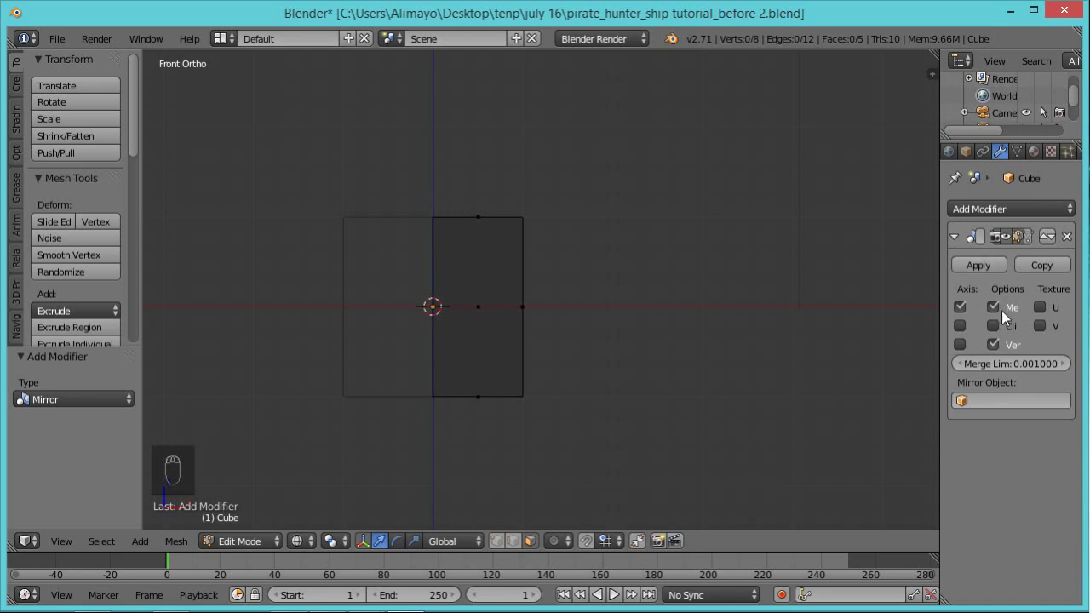
Enable Clipping and the edit cage display on the Mirror modifier, widening the properties area to read its options
drag(938, 309, 866, 308)
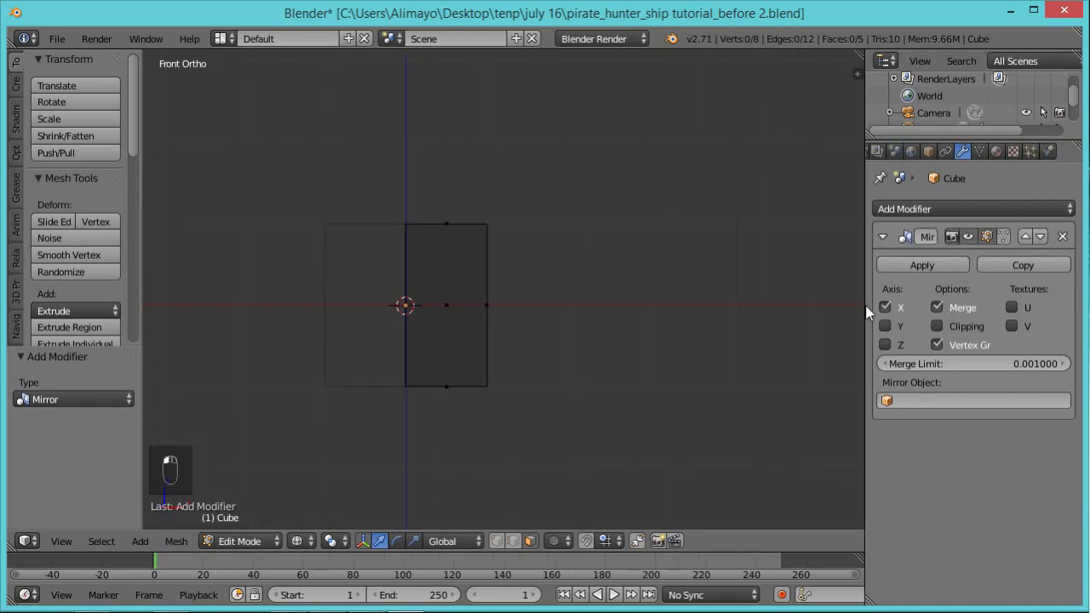
click(938, 326)
click(1003, 238)
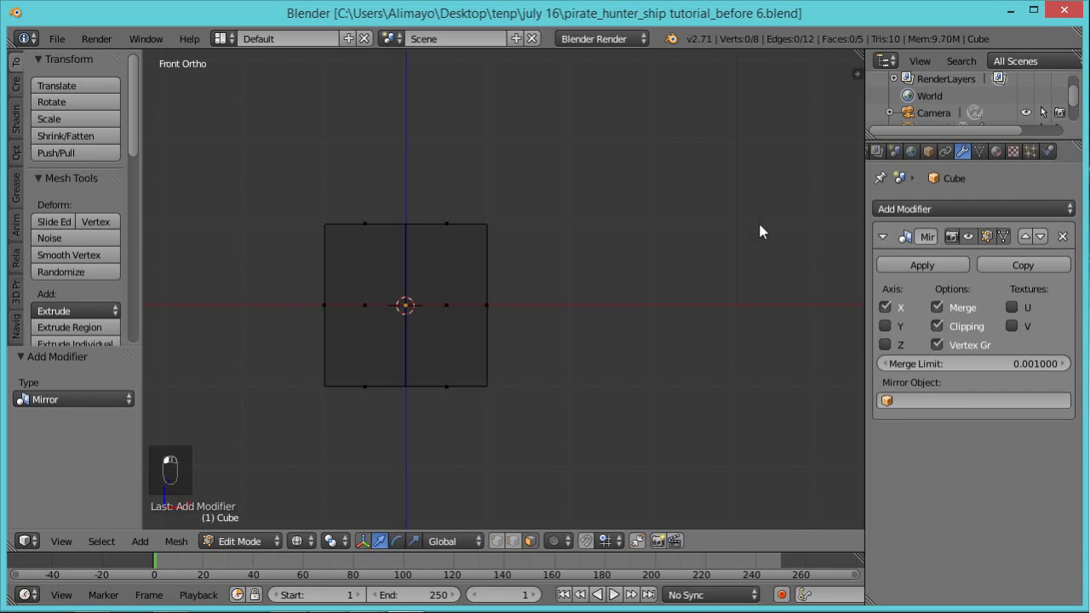
In the right view, select the entire half mesh and scale it along Y by about 4.6
key(KP_3)
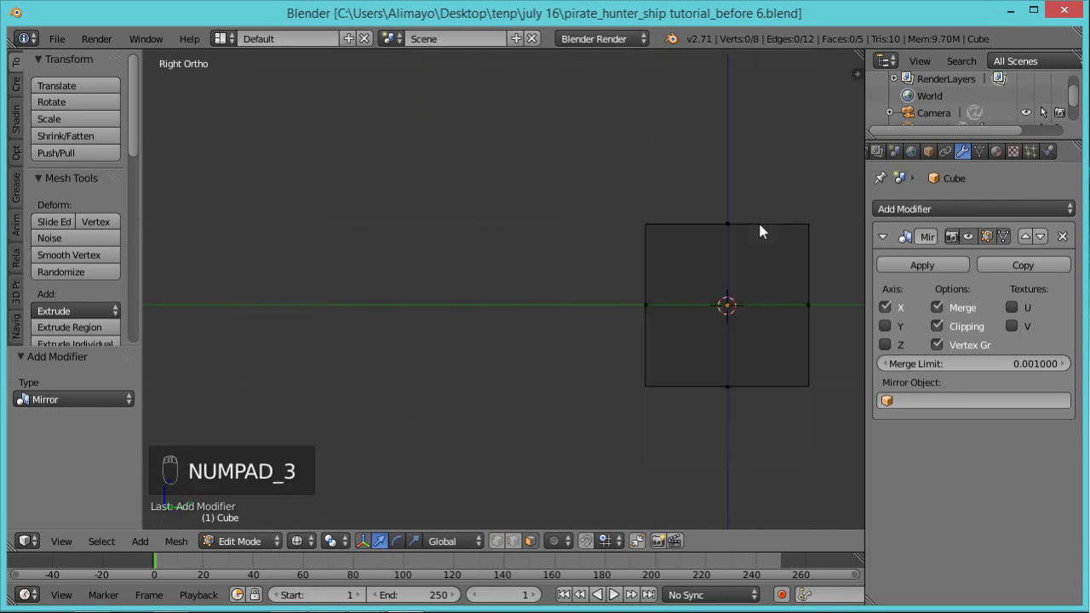
scroll(762, 226, down, 5)
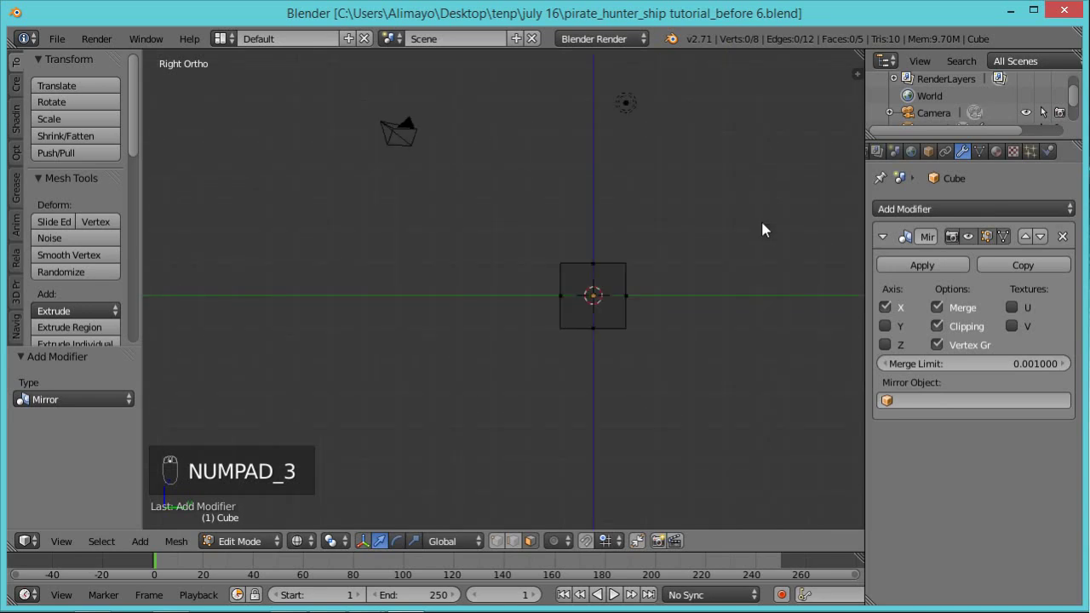
shift+middle_drag(760, 218, 542, 199)
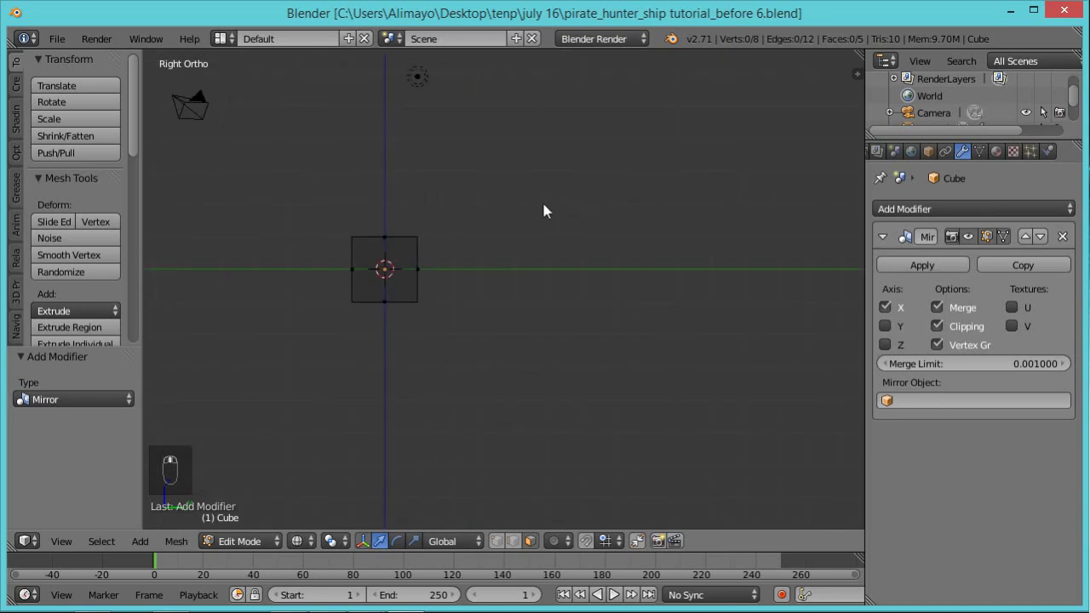
key(s)
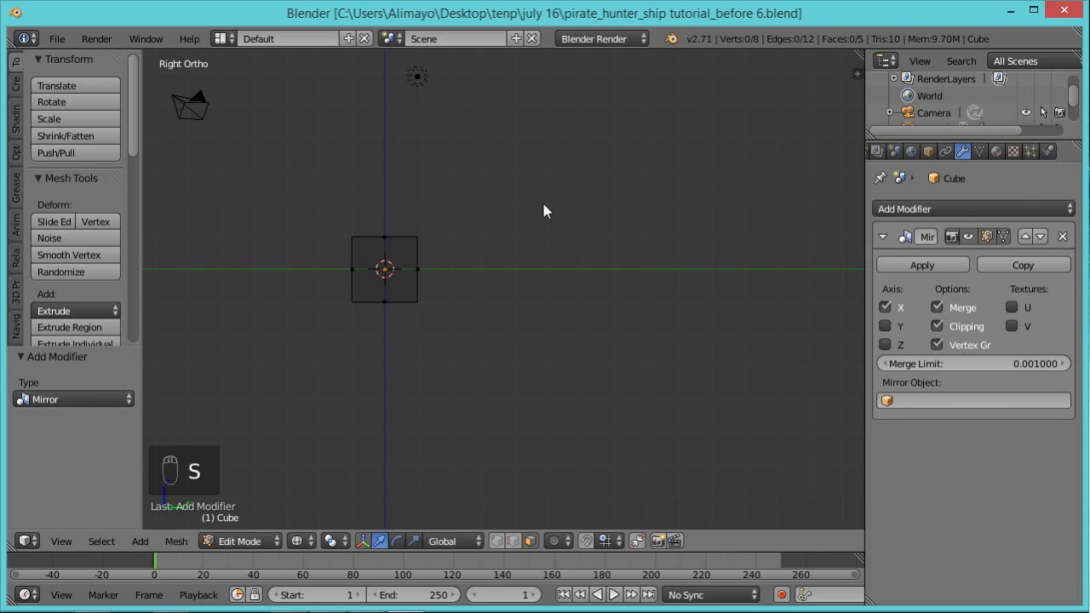
key(y)
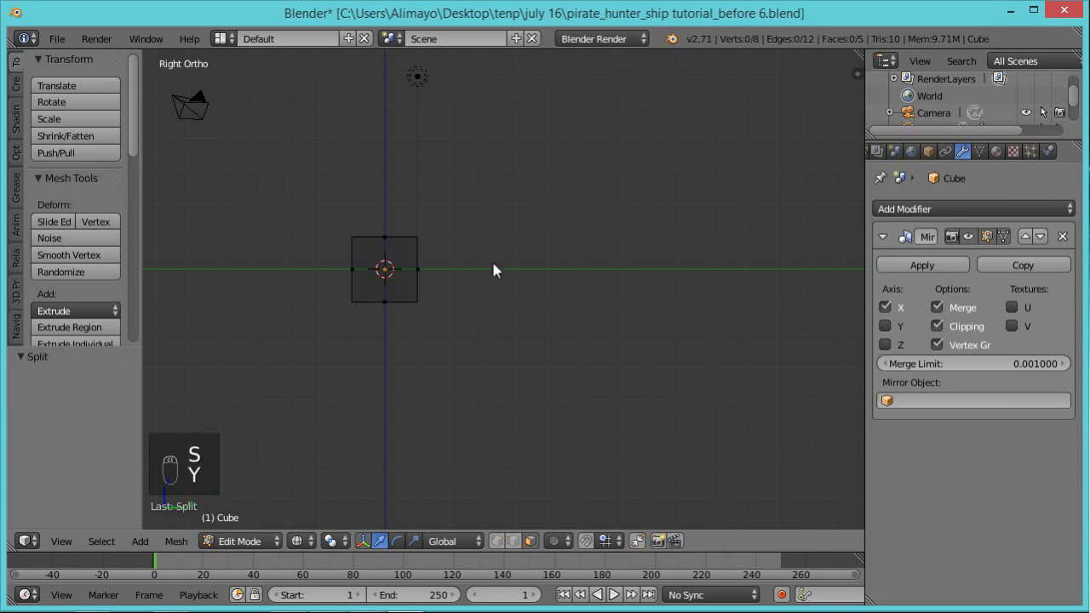
key(a)
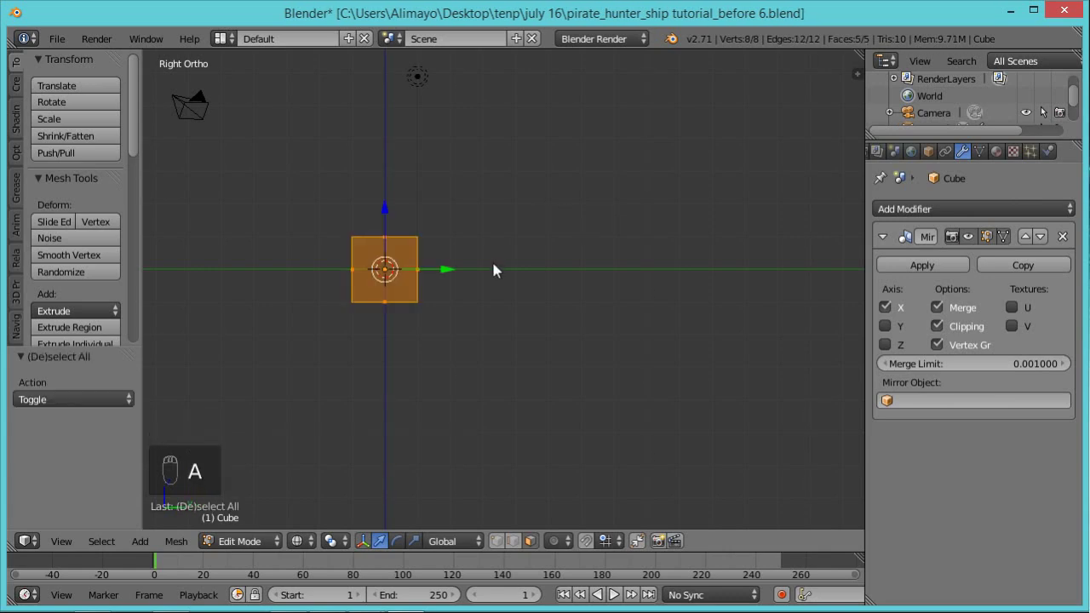
key(s)
key(y)
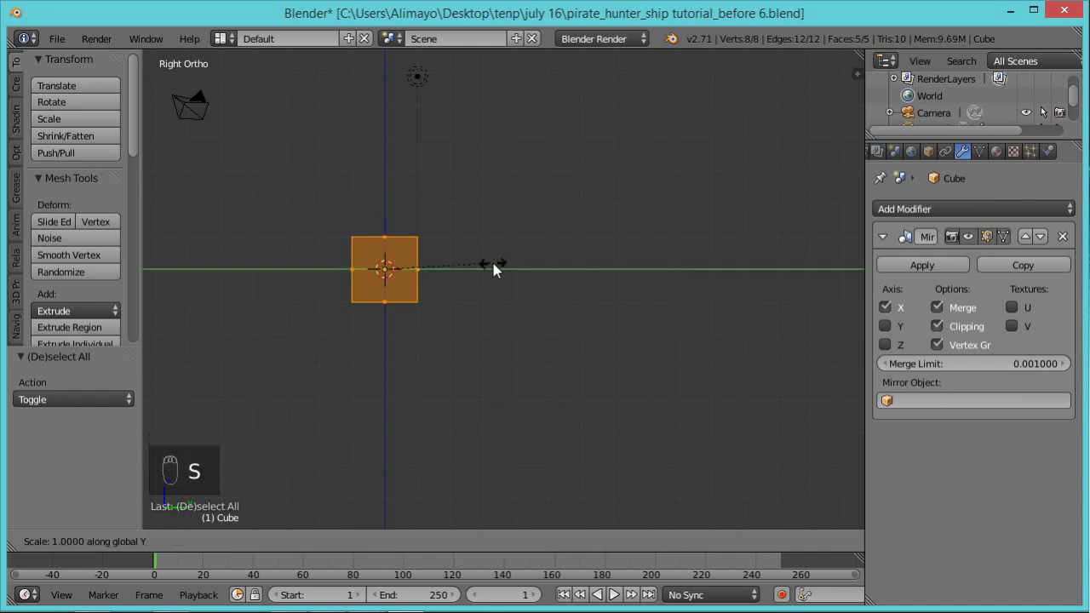
click(163, 312)
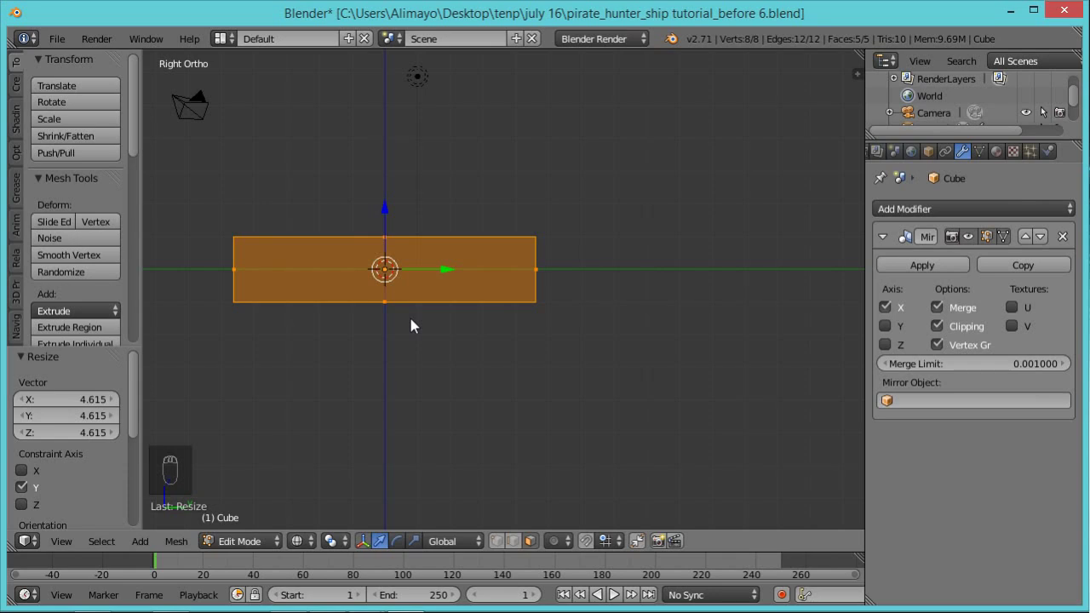
Add three evenly spaced loop cuts across the length of the stretched block, without sliding them
key(ctrl+r)
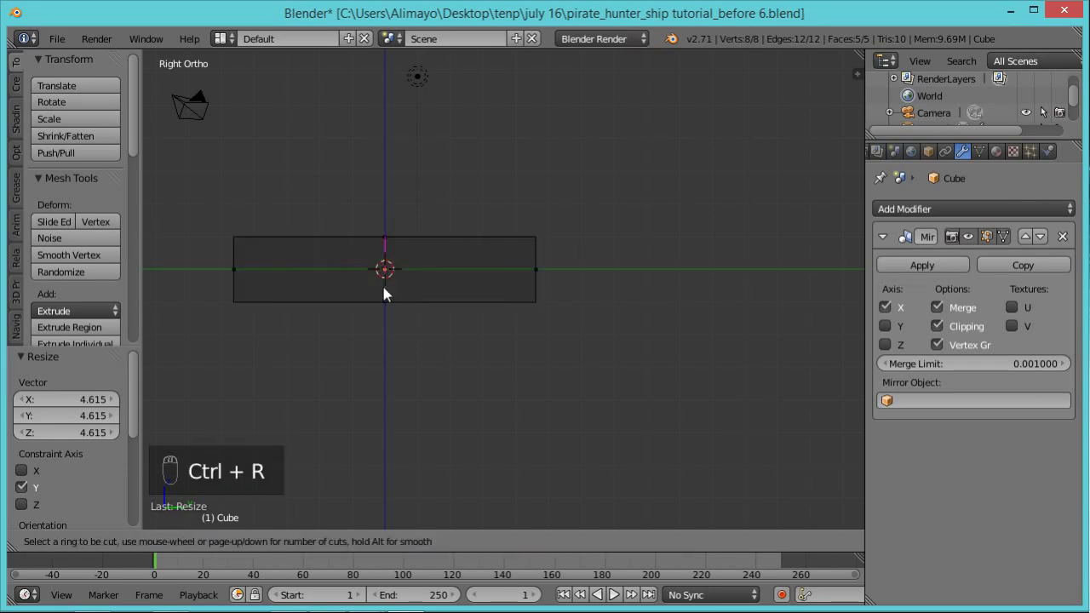
scroll(384, 294, up, 2)
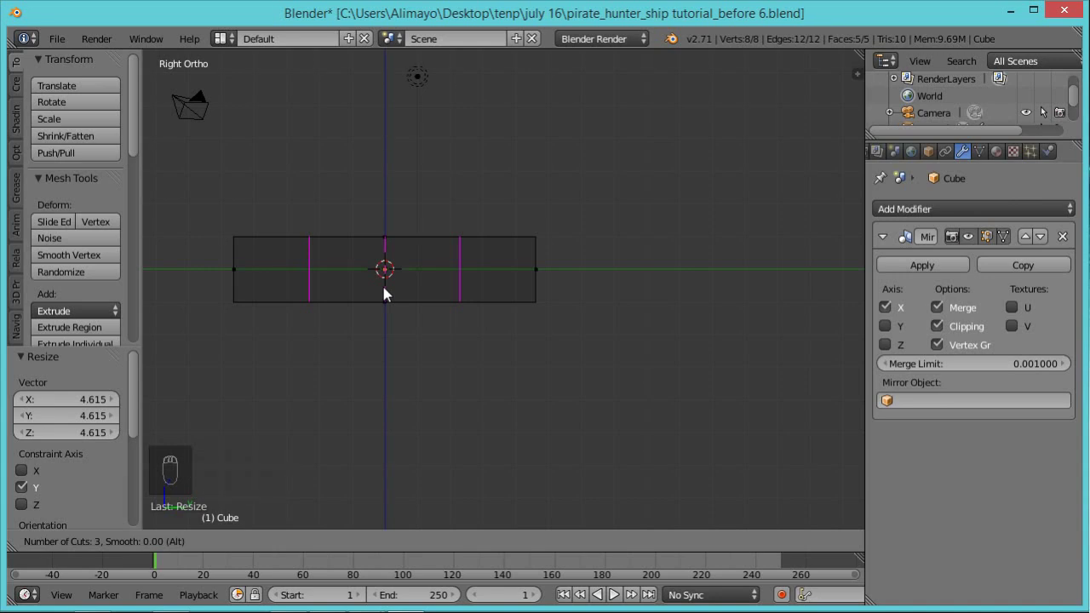
click(384, 290)
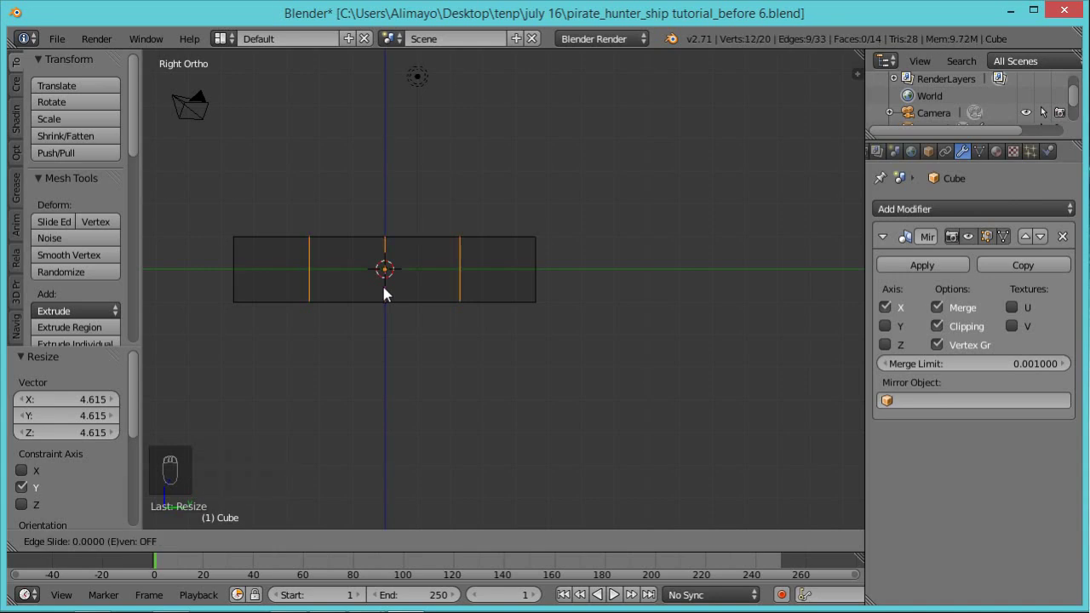
right_click(383, 290)
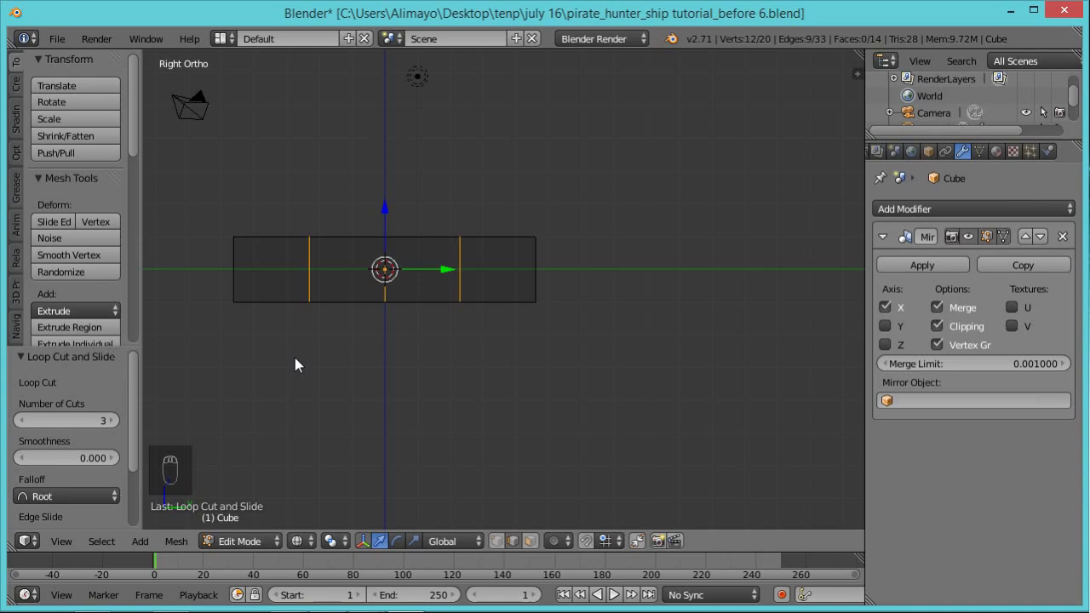
In the front view, add two evenly spaced horizontal loop cuts through the block's height, without sliding them
key(KP_1)
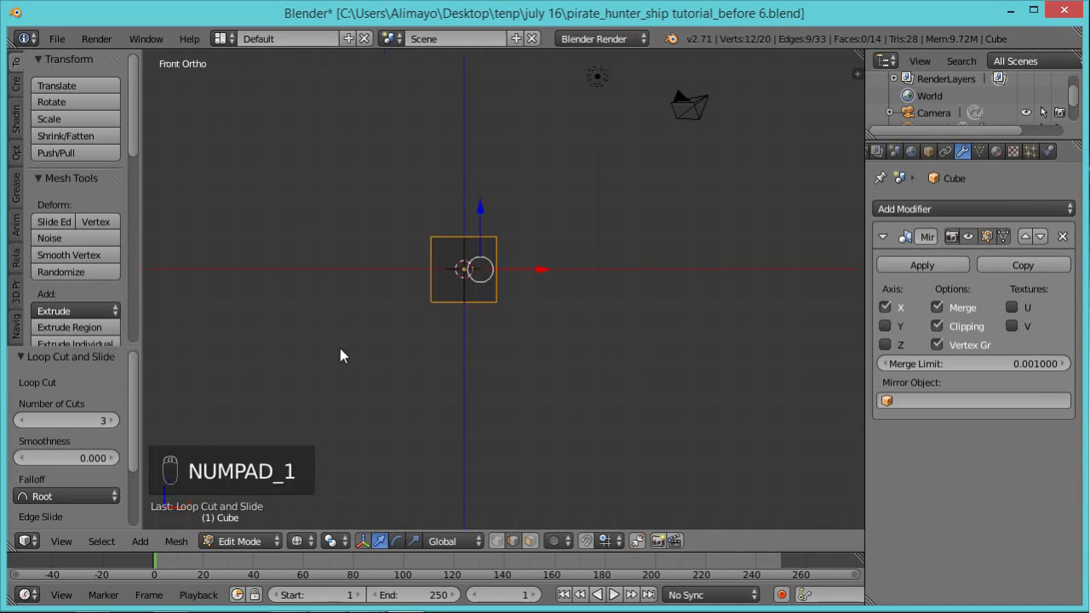
scroll(460, 312, up, 7)
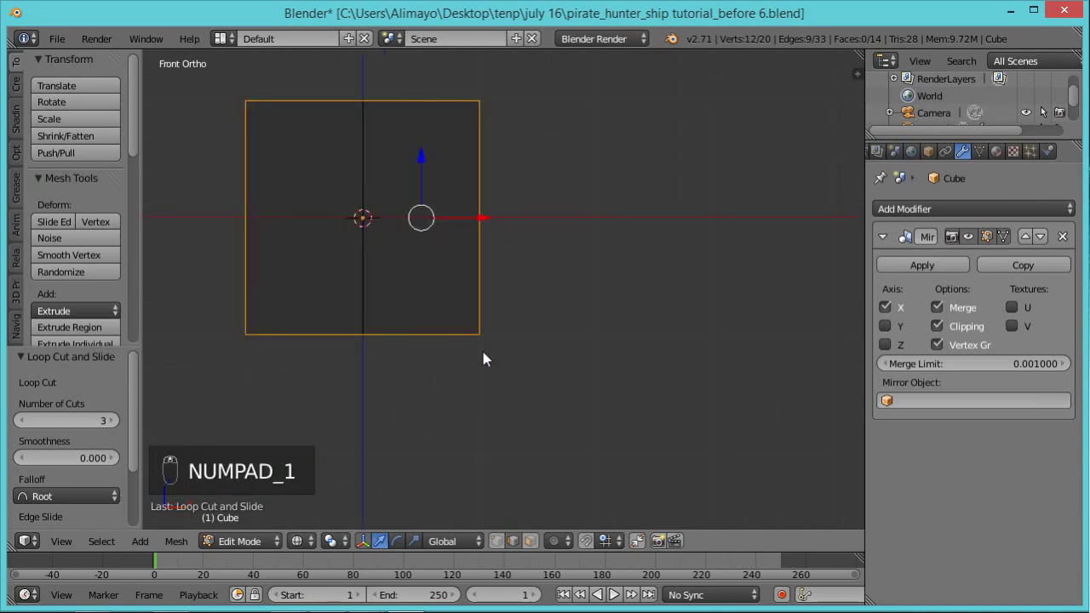
shift+middle_drag(482, 372, 558, 466)
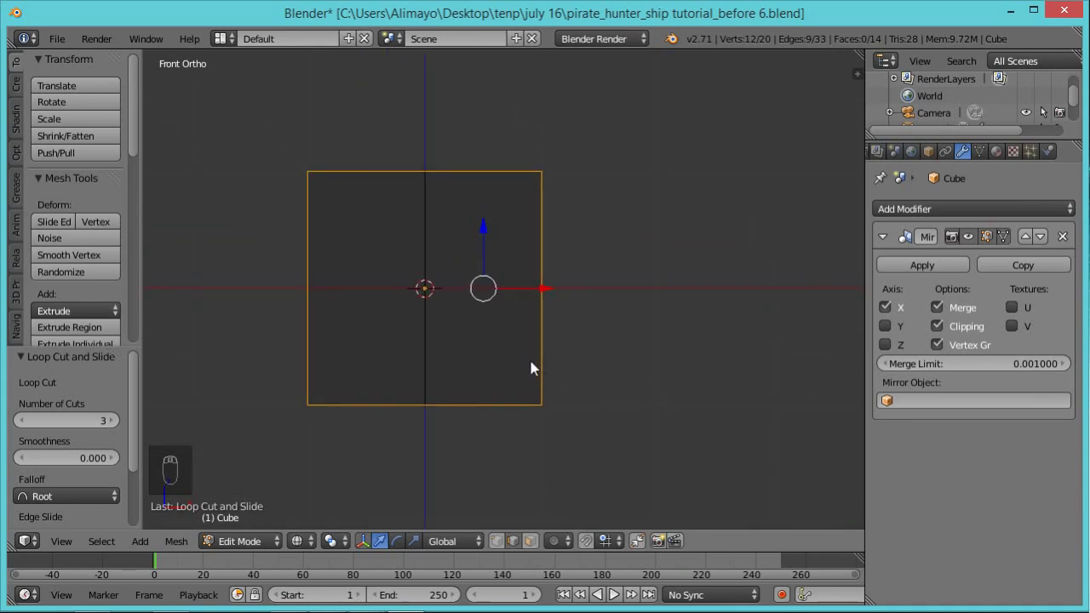
key(ctrl+r)
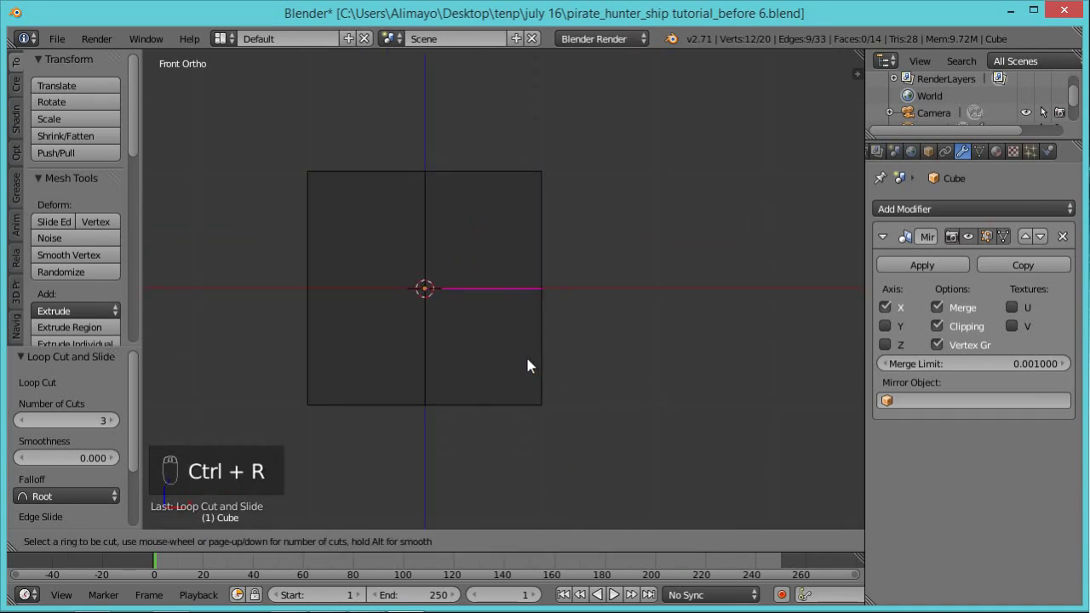
scroll(527, 365, up, 1)
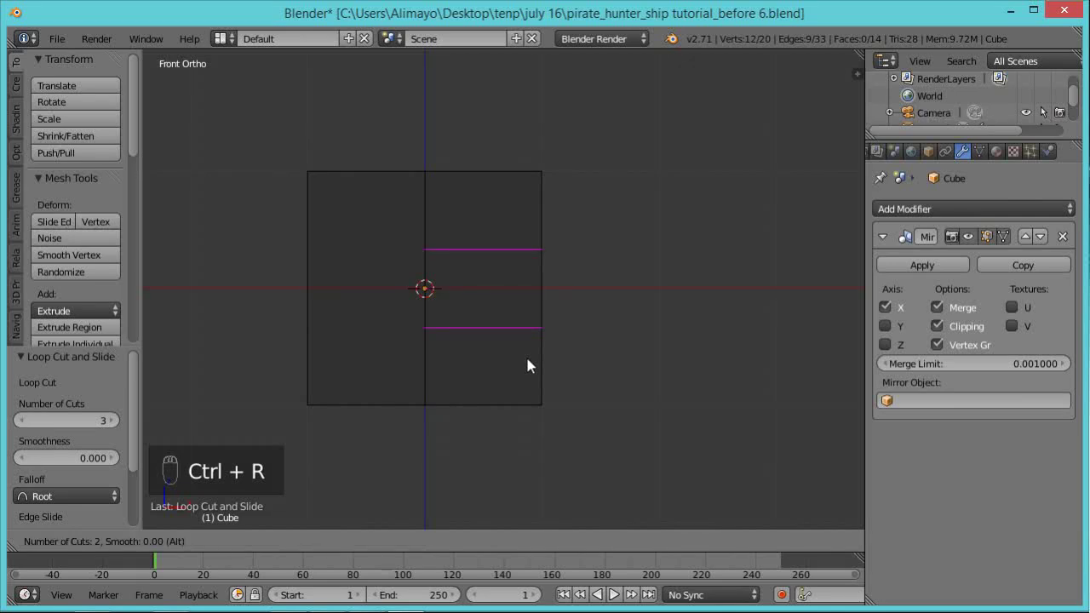
click(527, 360)
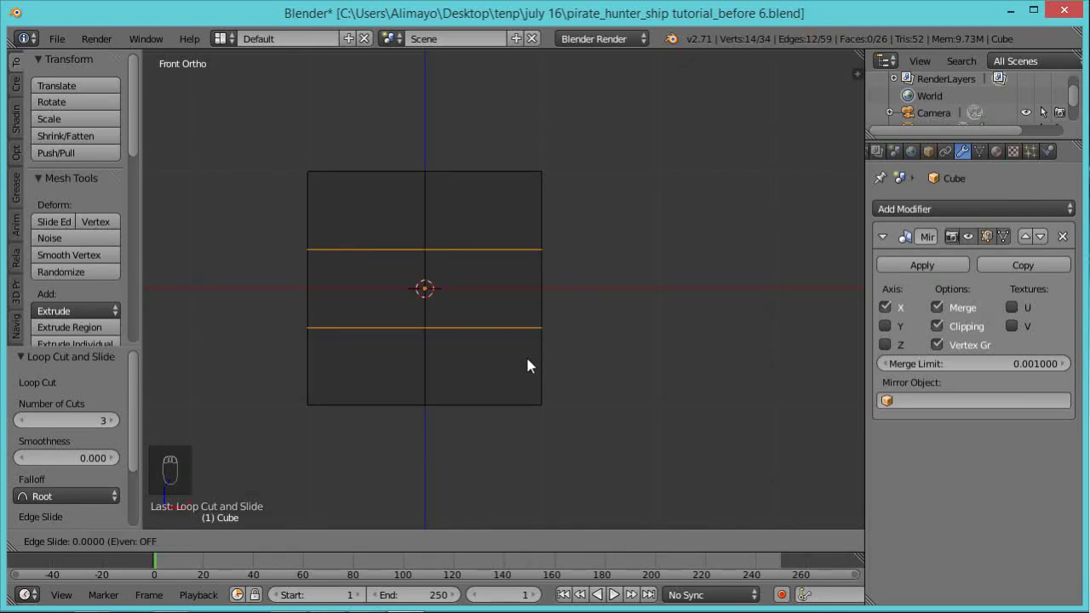
right_click(527, 365)
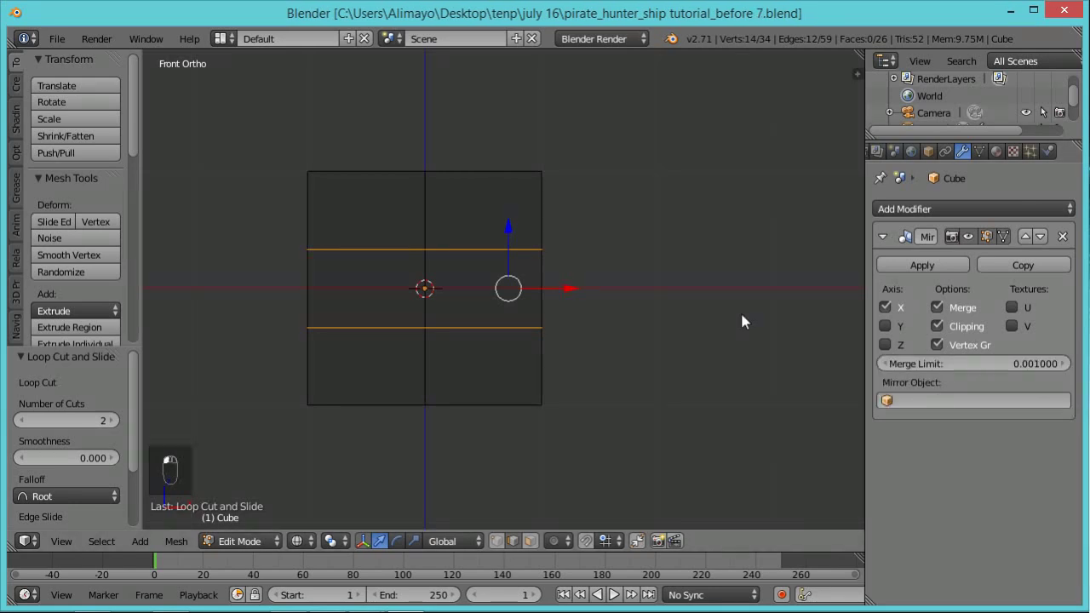
Switch to vertex select mode with nothing selected and enable proportional editing
click(498, 548)
key(a)
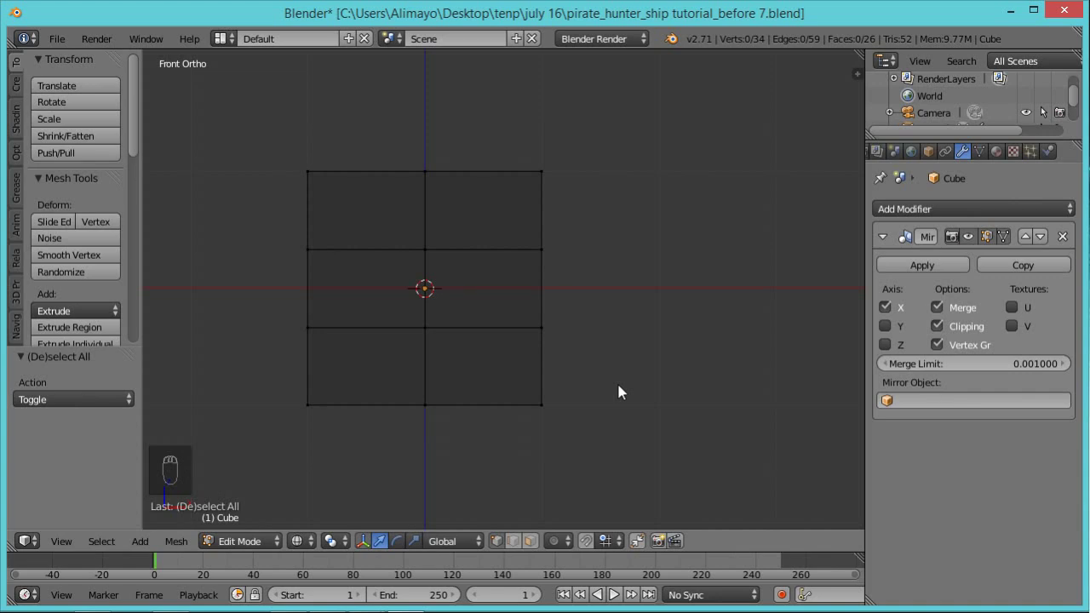
key(o)
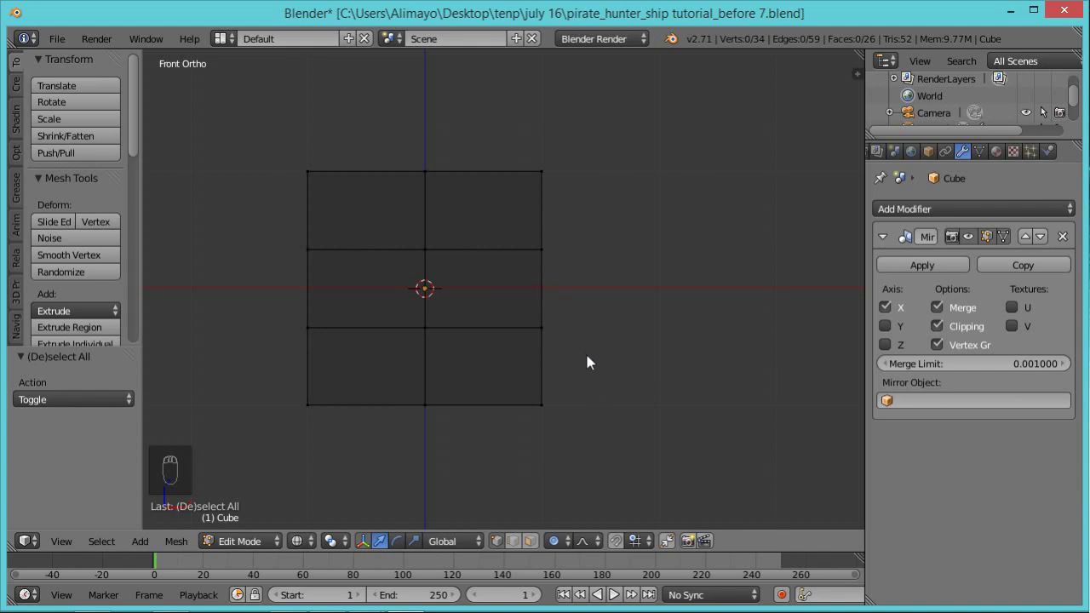
key(b)
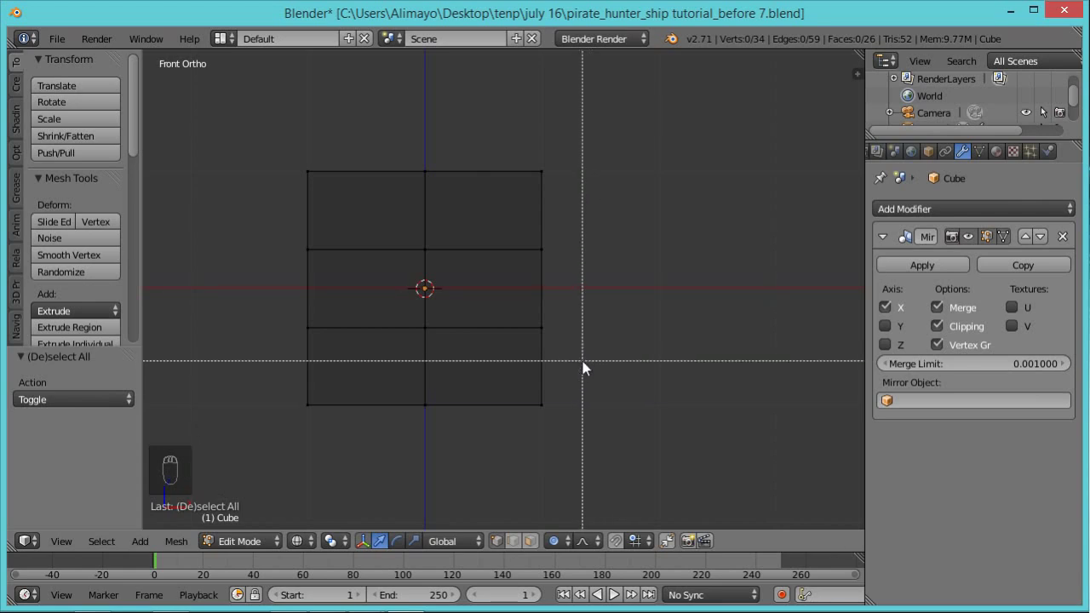
drag(582, 364, 493, 464)
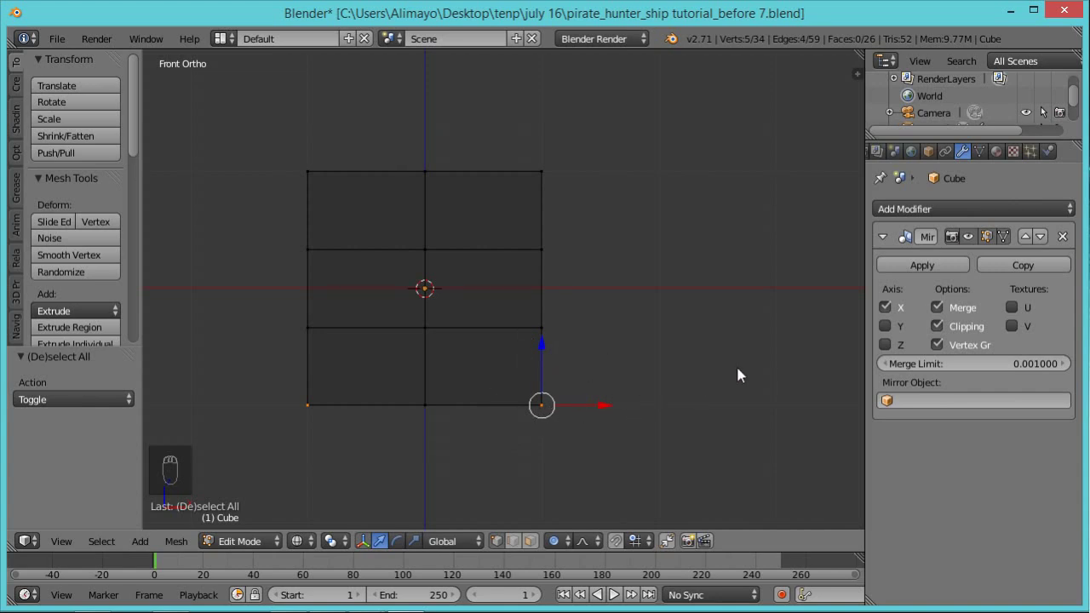
middle_drag(738, 375, 698, 384)
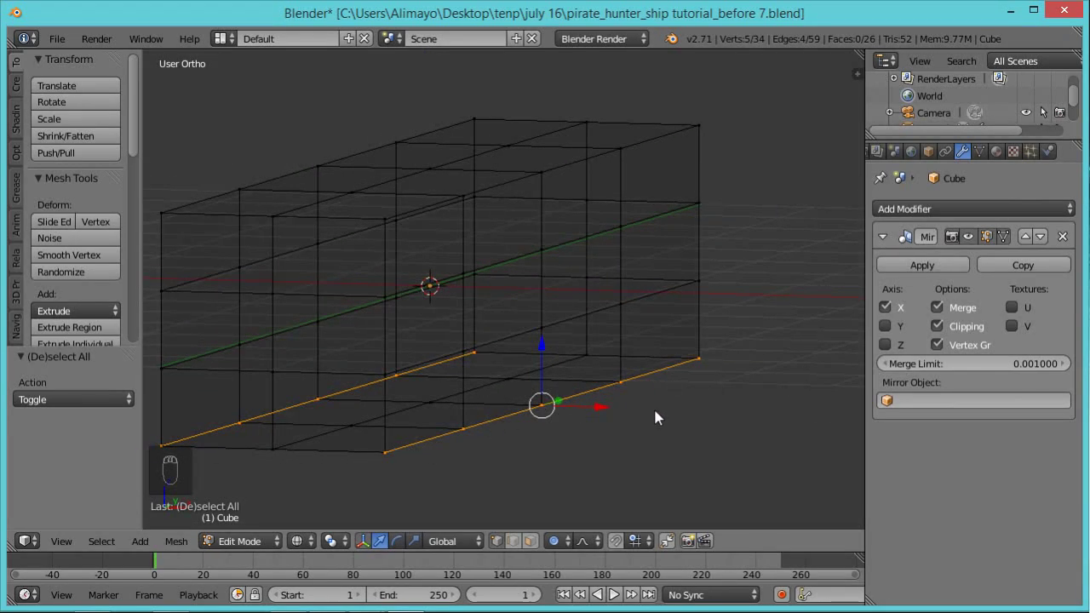
key(KP_1)
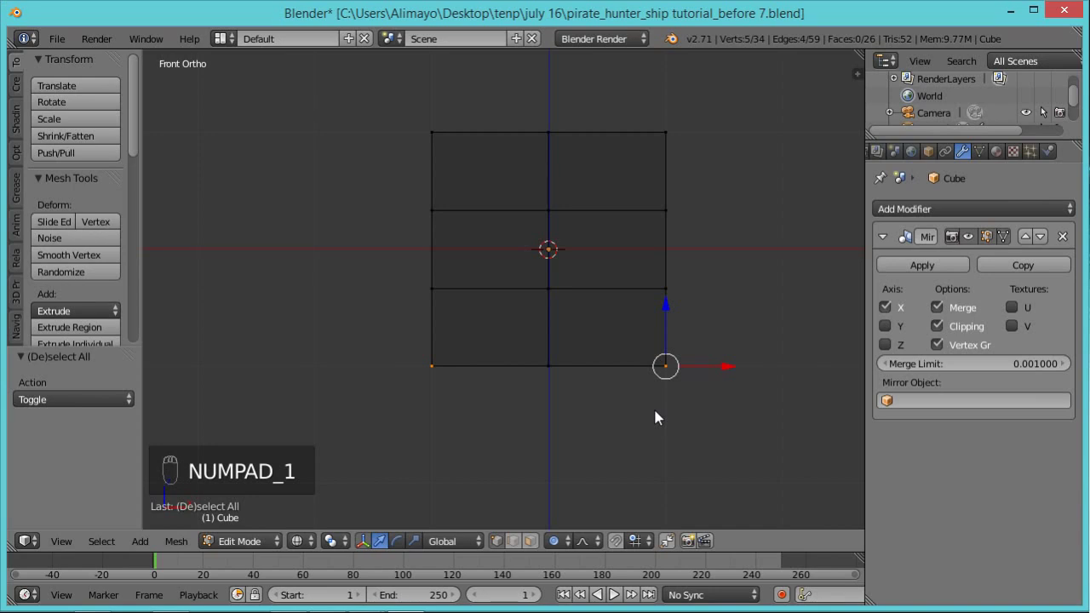
key(a)
key(a)
right_click(677, 366)
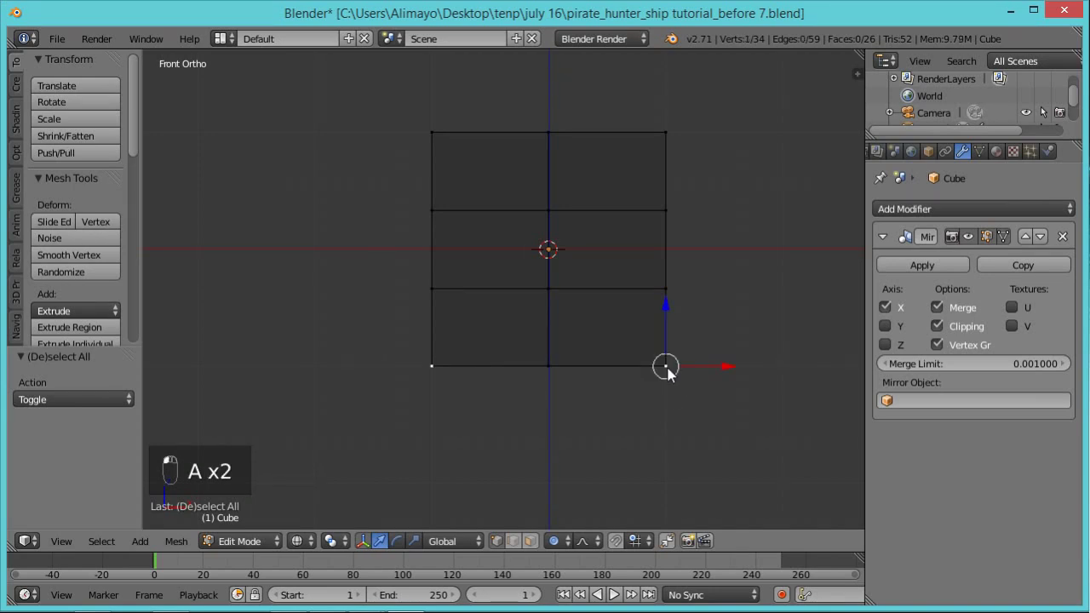
middle_drag(761, 414, 727, 417)
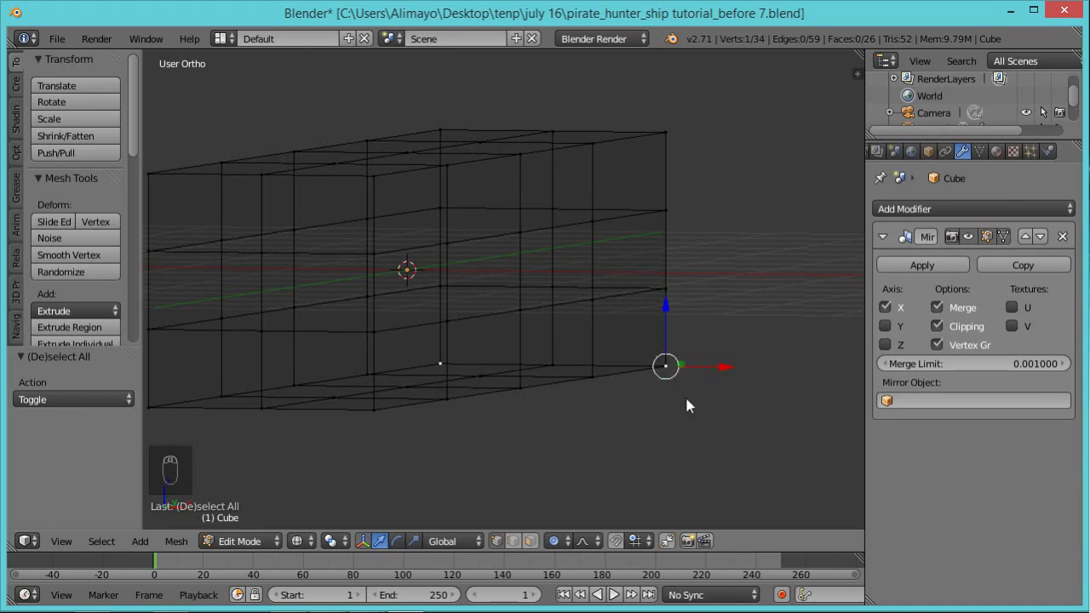
key(KP_1)
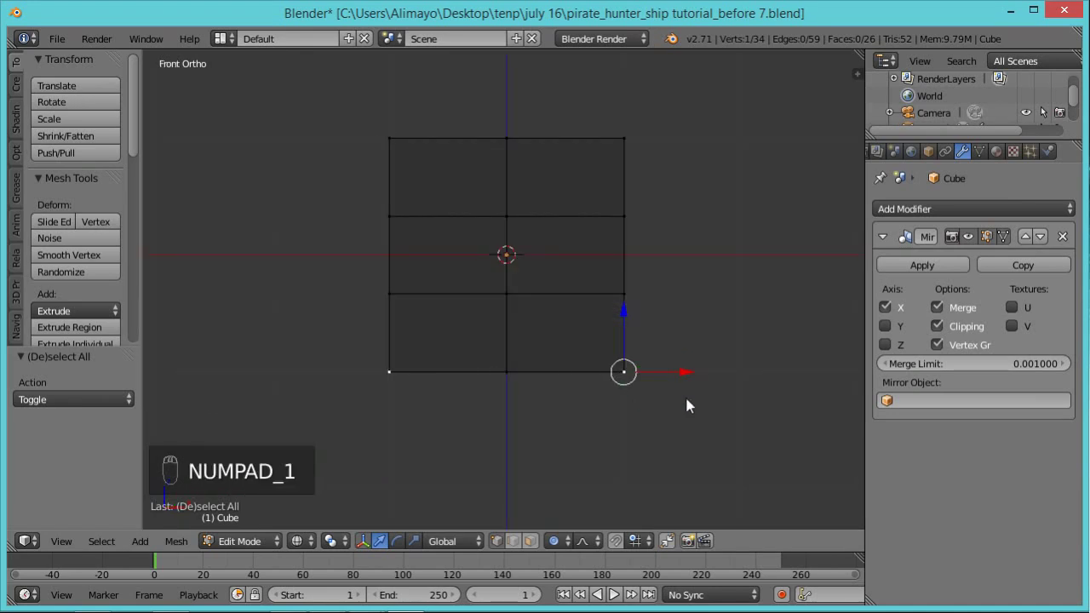
key(a)
key(a)
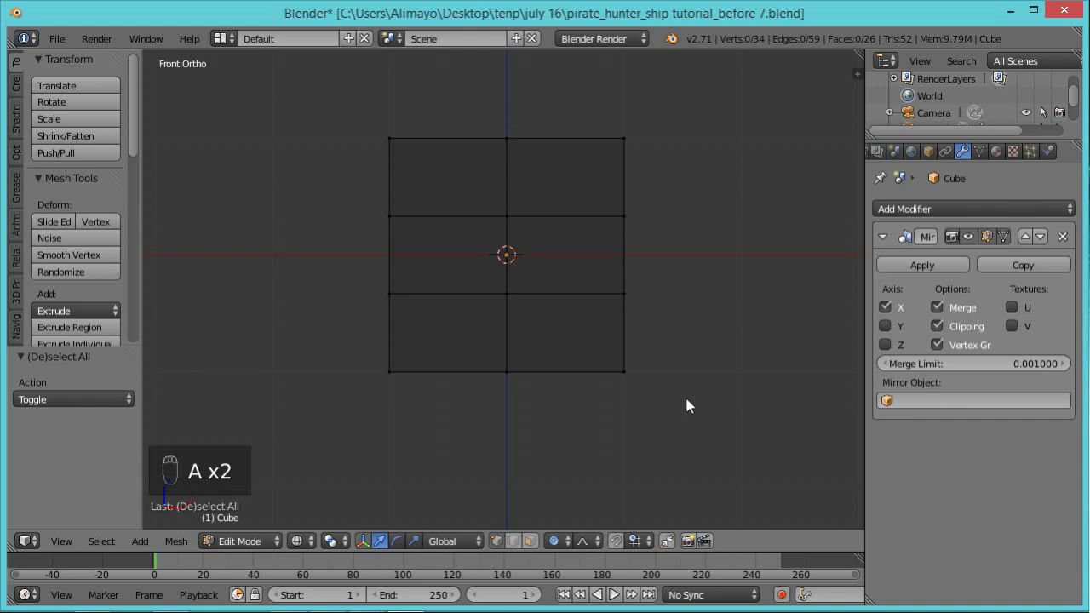
Box-select the block's lower outer vertices and move them about -0.893 along X with a proportional size of 1.00
key(b)
drag(657, 345, 569, 413)
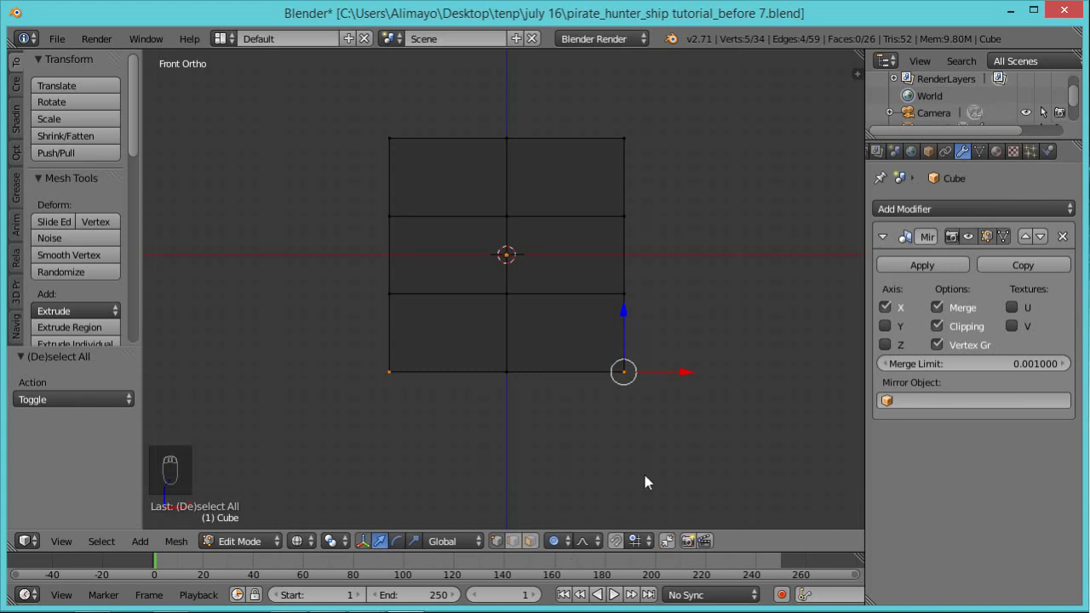
key(g)
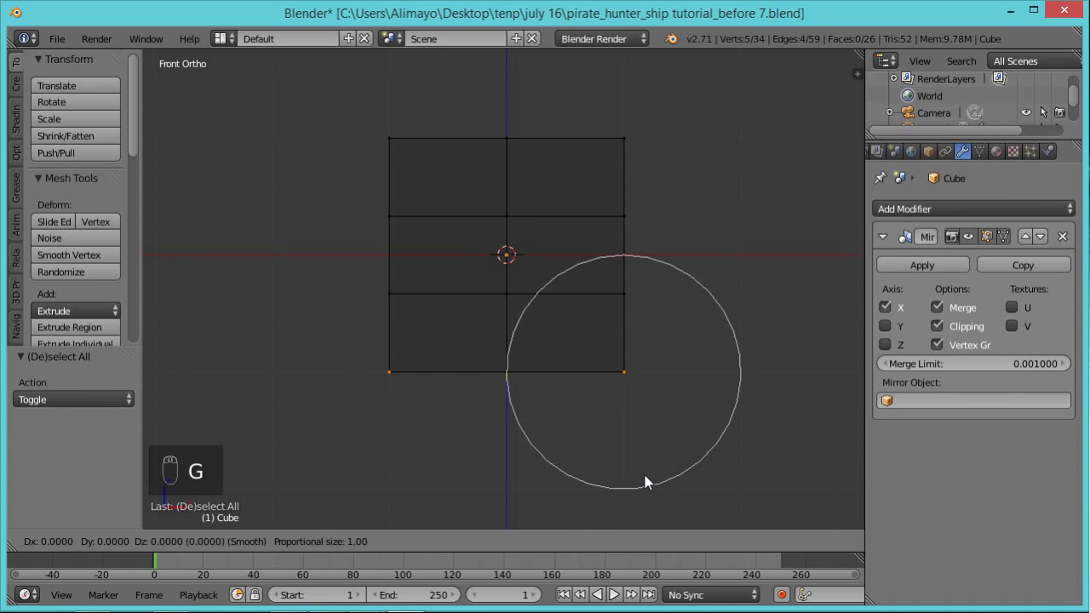
scroll(644, 482, up, 6)
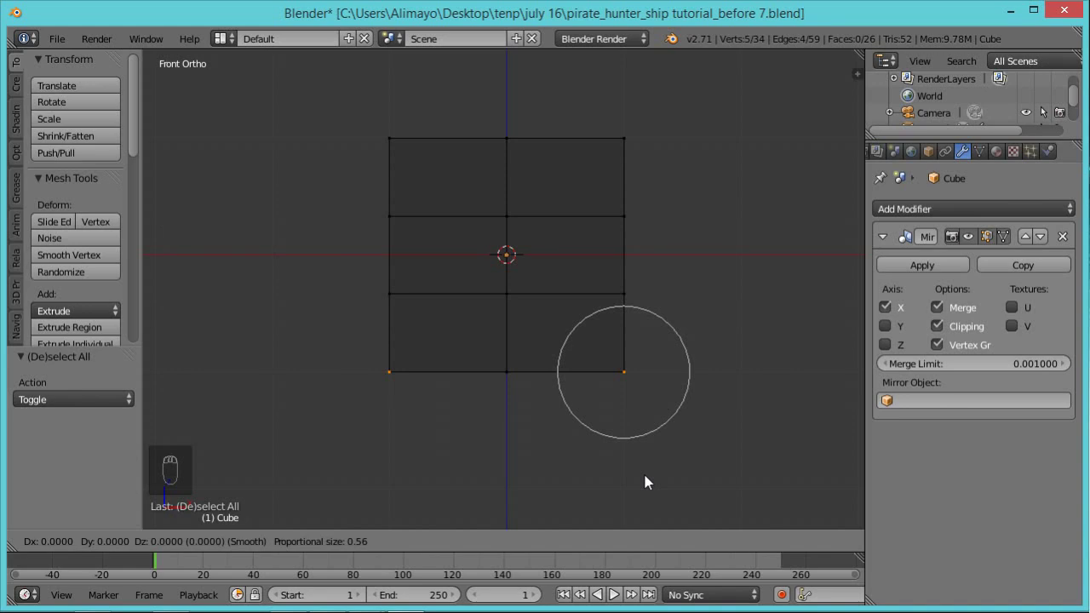
key(x)
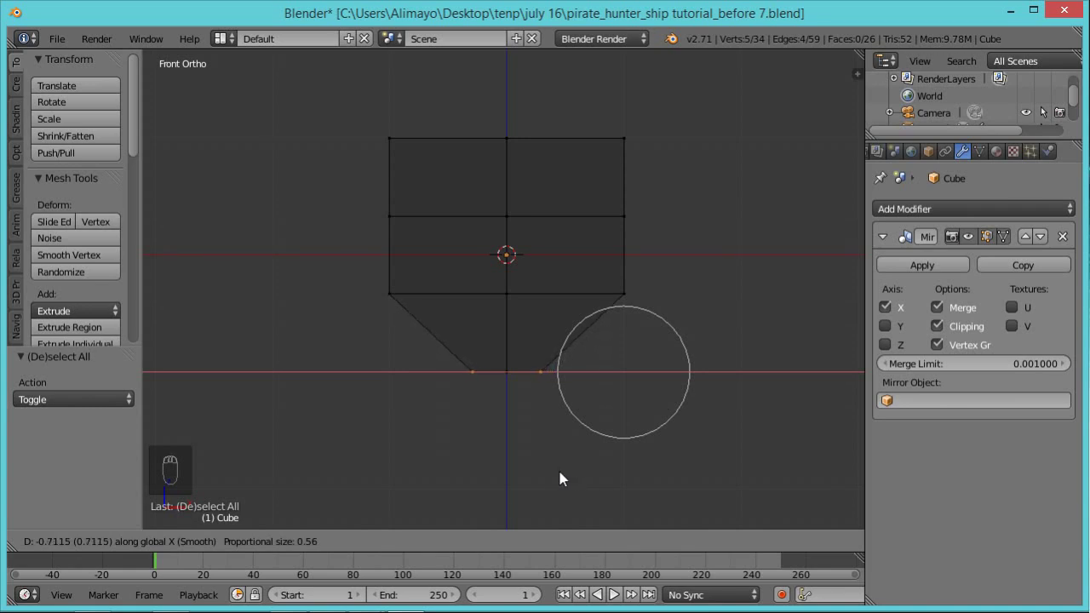
scroll(546, 468, down, 1)
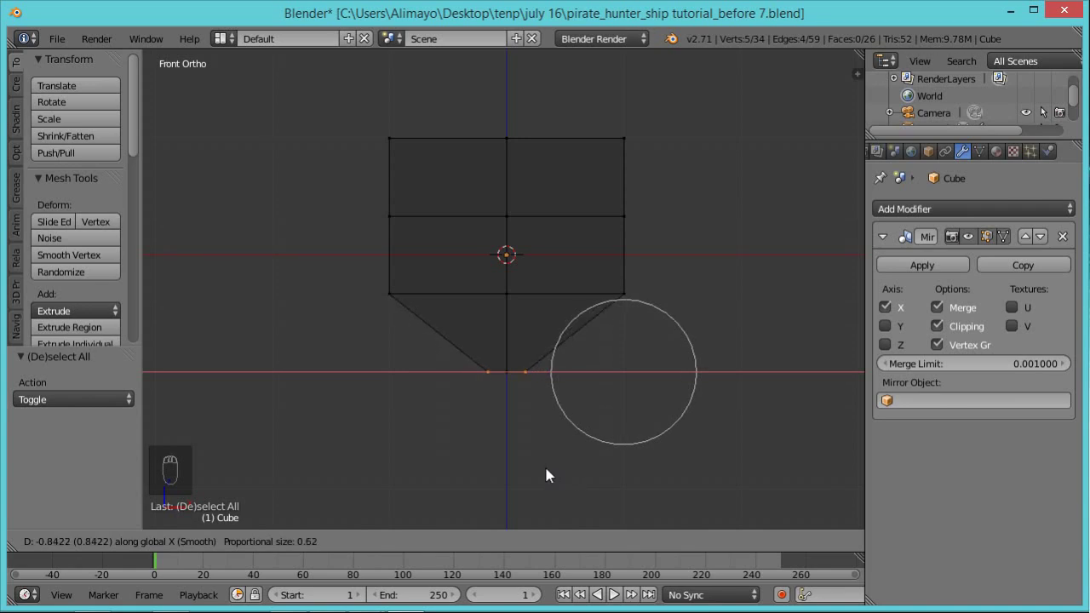
scroll(545, 475, down, 2)
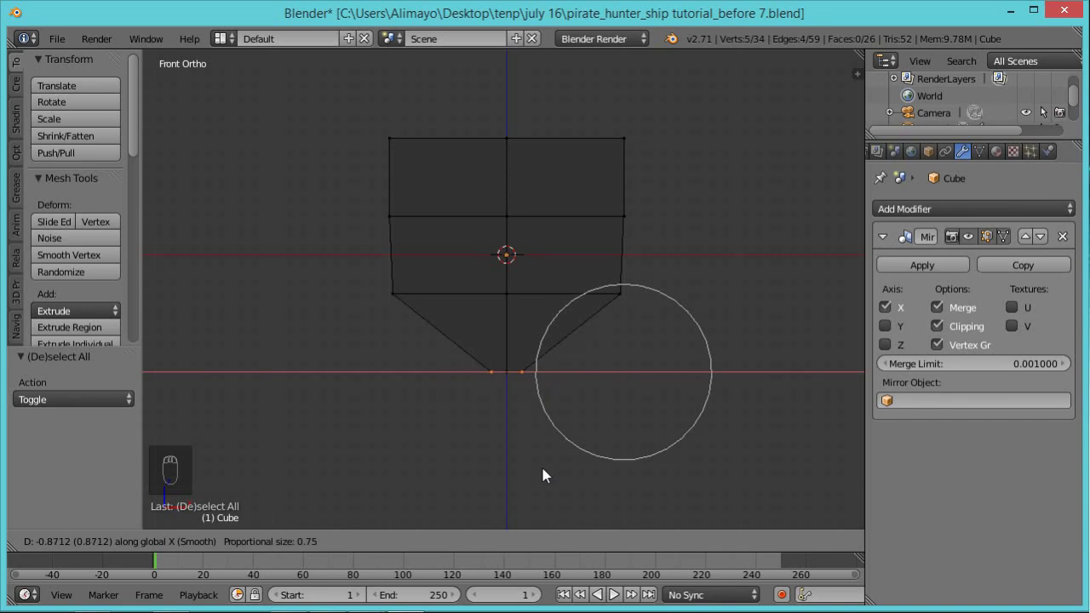
scroll(542, 474, down, 1)
scroll(545, 475, down, 1)
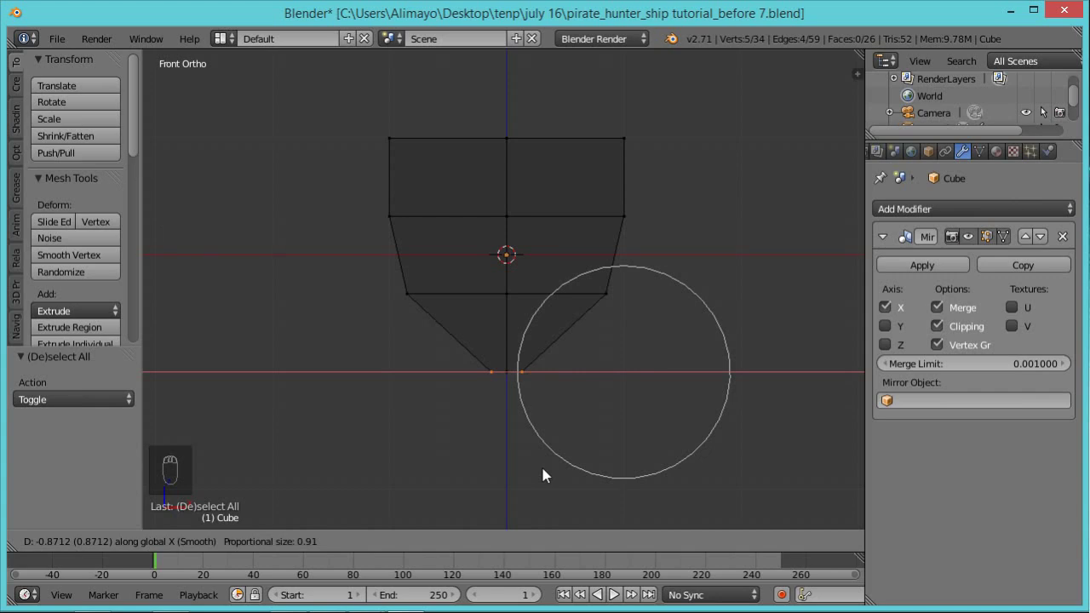
scroll(545, 476, down, 1)
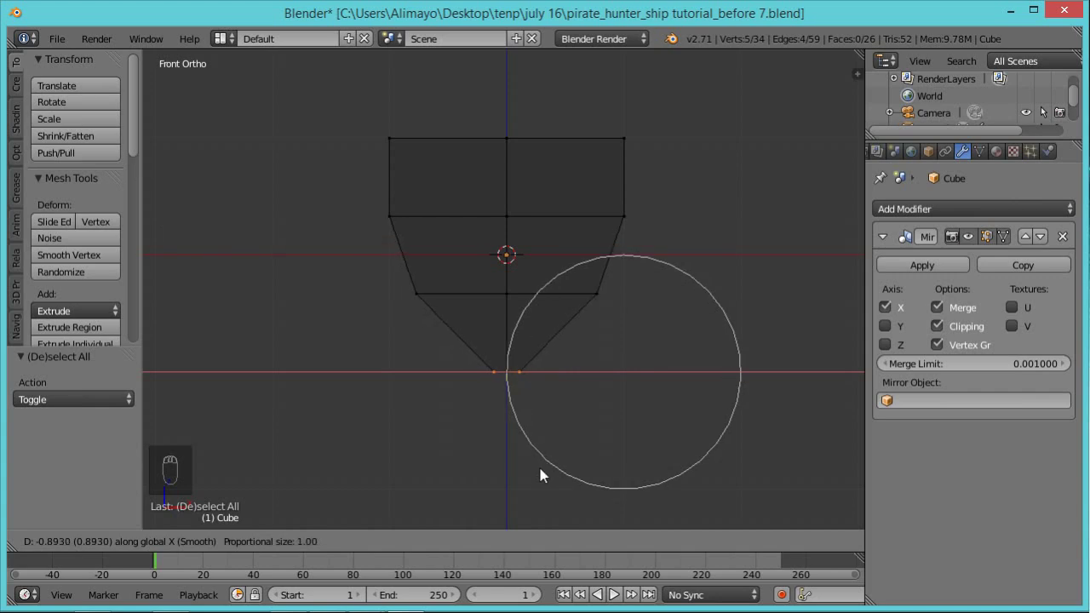
click(540, 469)
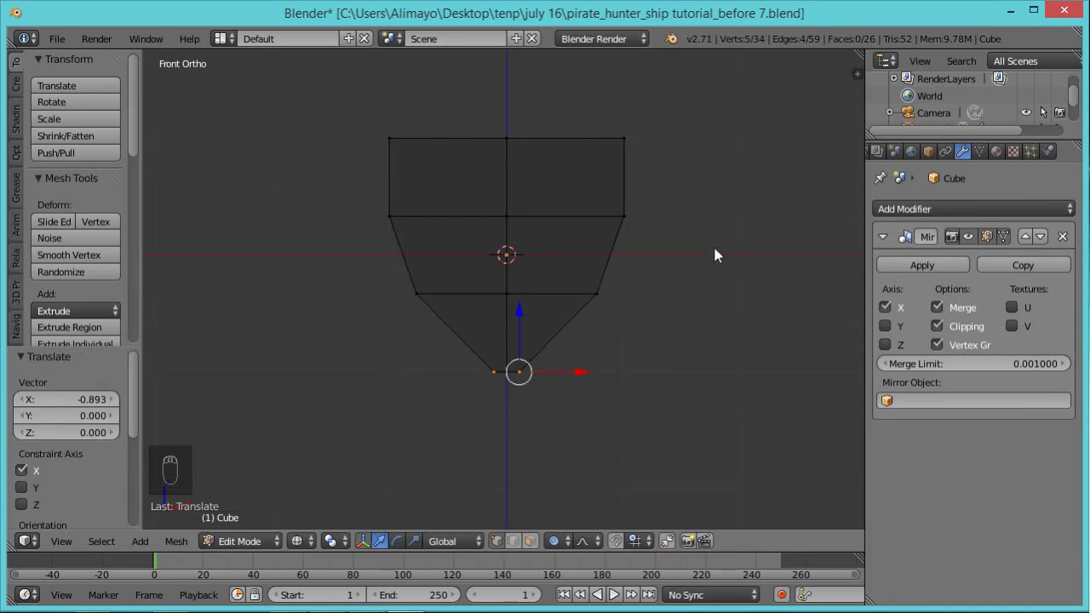
Display the hull in solid shading and, with nothing selected, add one centred lengthwise loop cut through the mirrored half without sliding it
middle_drag(713, 249, 677, 273)
key(z)
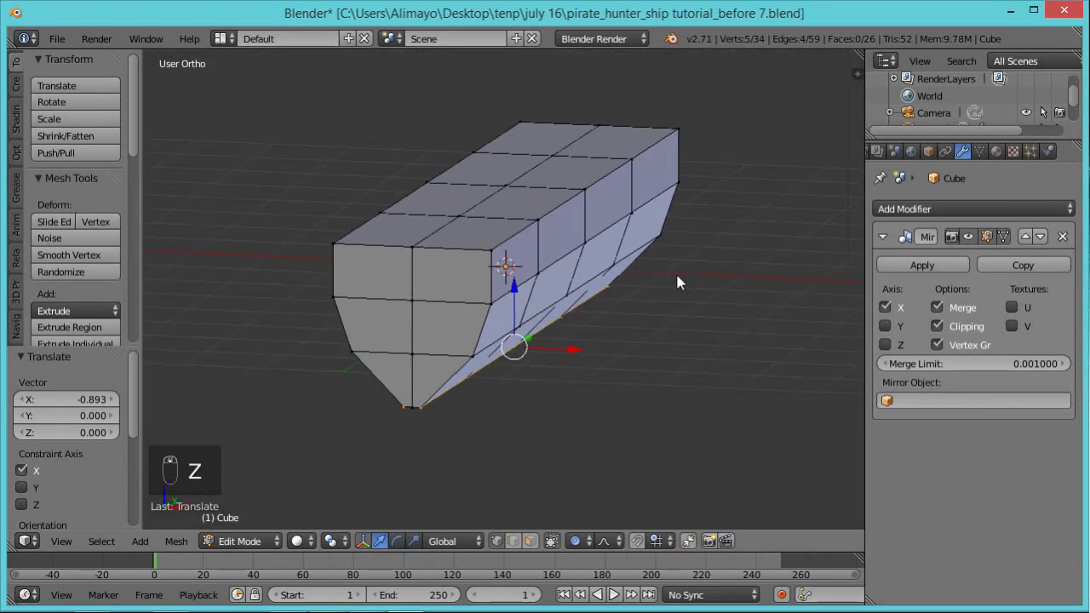
mouse_move(636, 314)
middle_down()
mouse_move(551, 303)
mouse_move(545, 349)
mouse_move(652, 305)
mouse_move(630, 319)
middle_up()
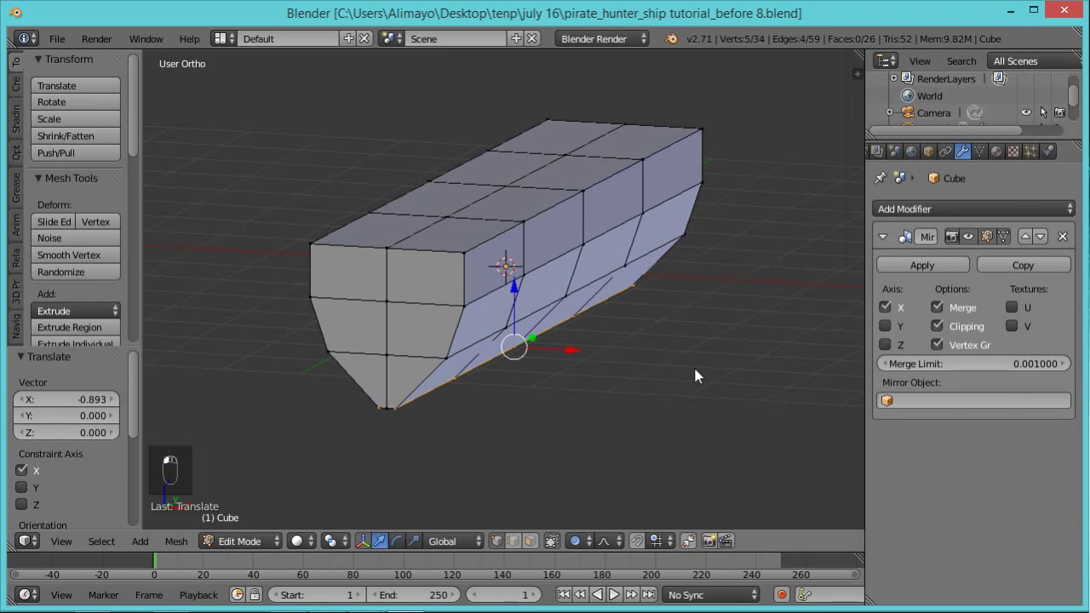
key(a)
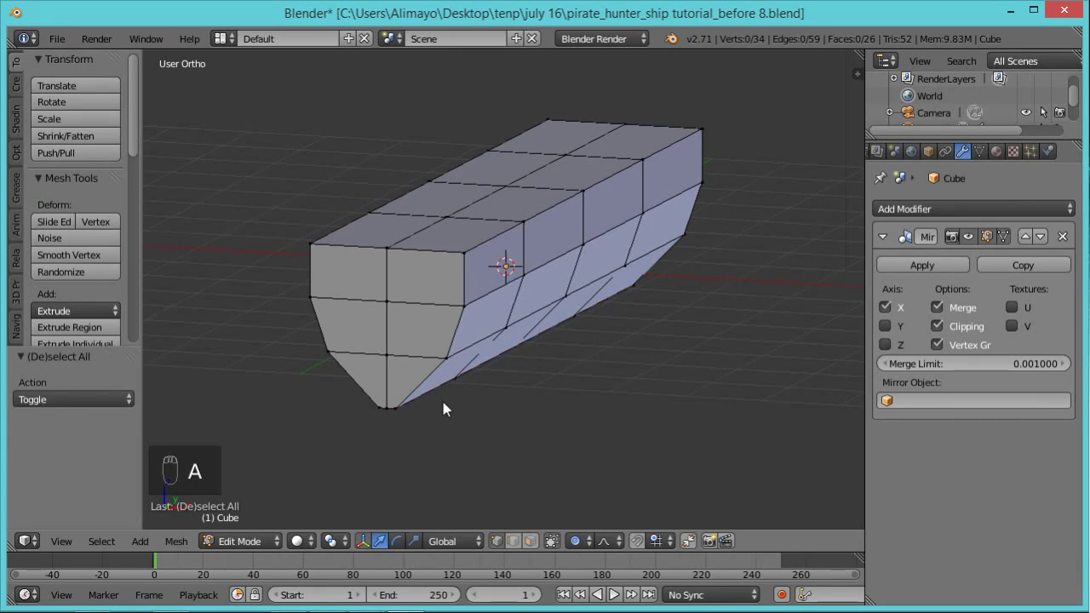
key(ctrl+r)
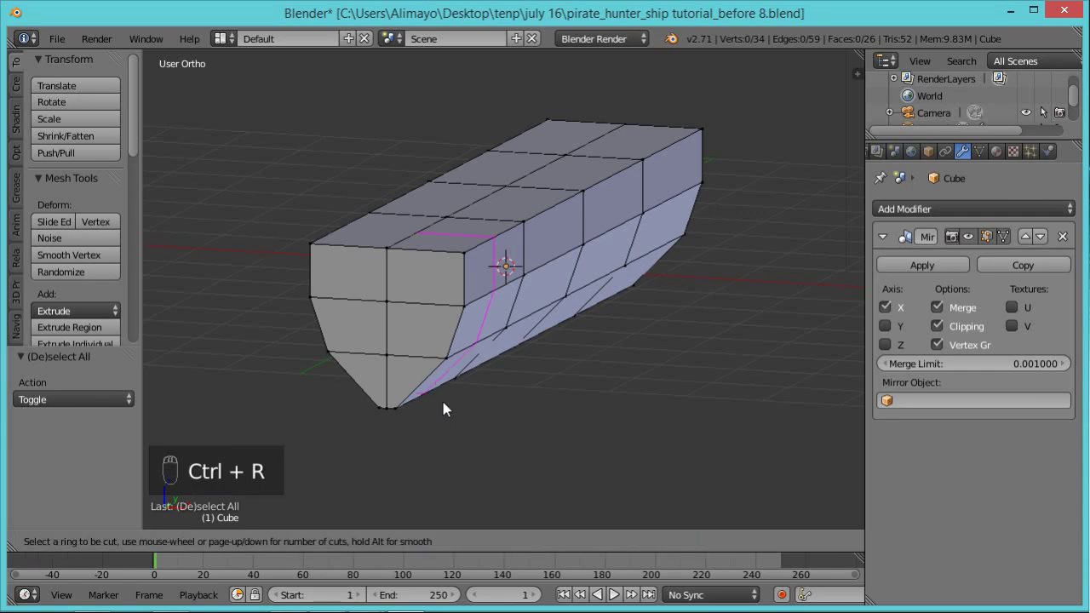
click(429, 341)
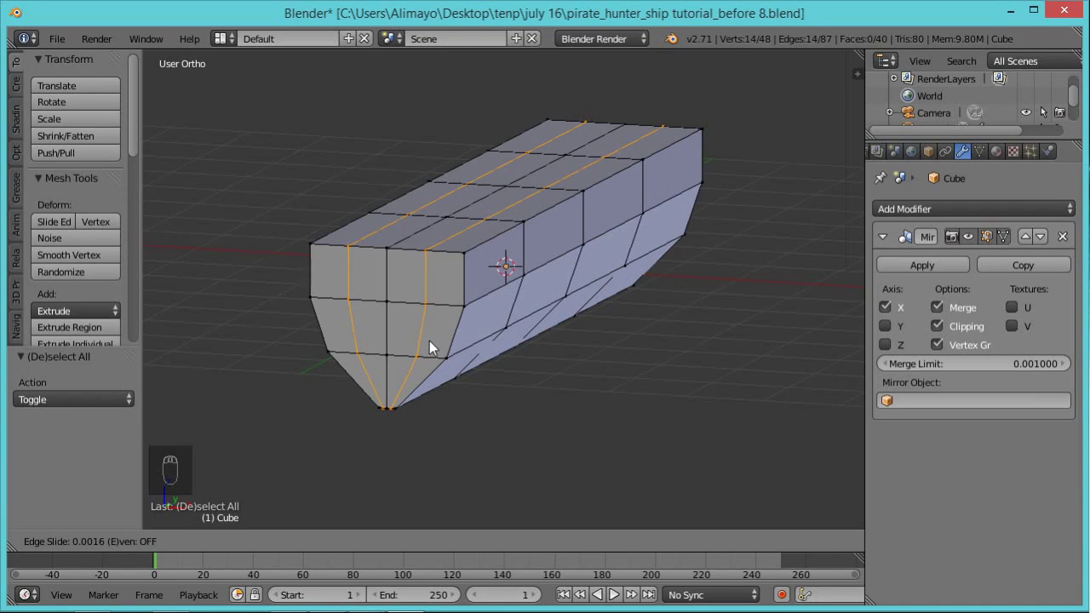
click(430, 342)
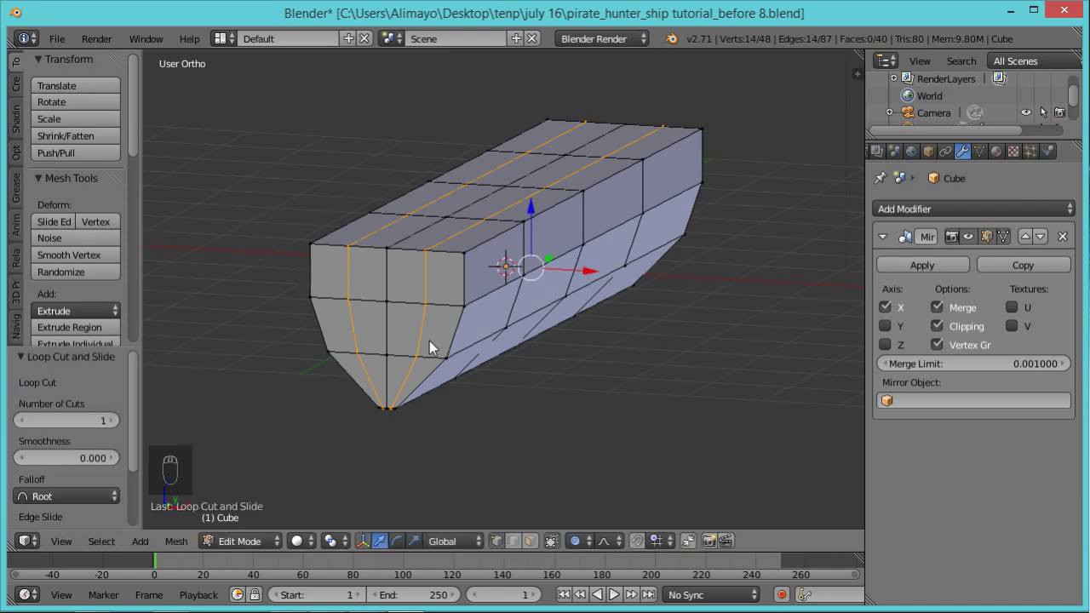
In face select mode, select the three inner faces of the hull's front end and move them about -0.079 along Y
click(533, 543)
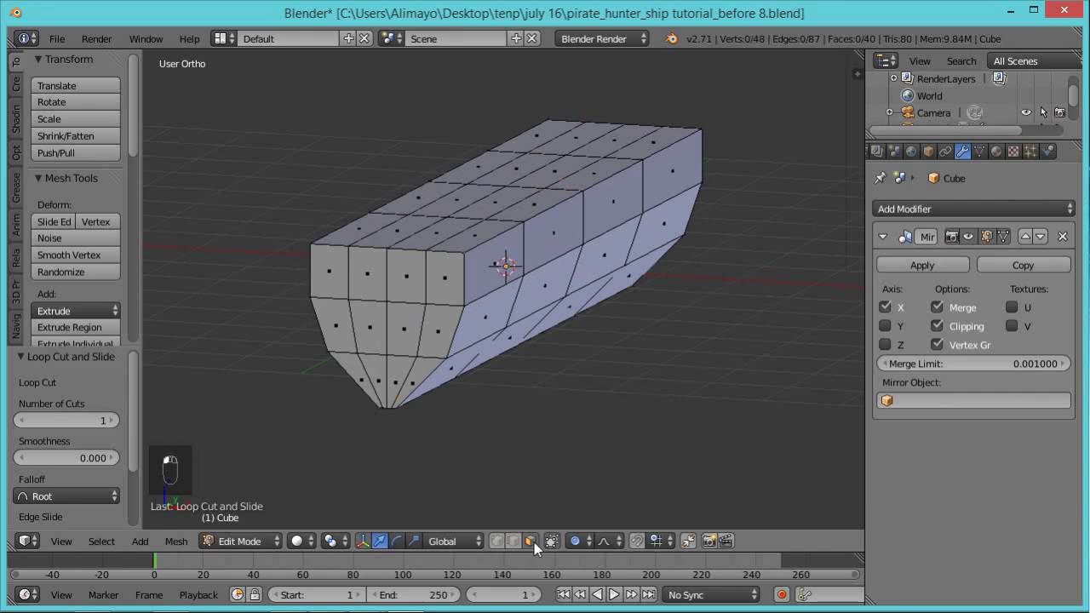
right_click(404, 282)
shift+right_click(409, 319)
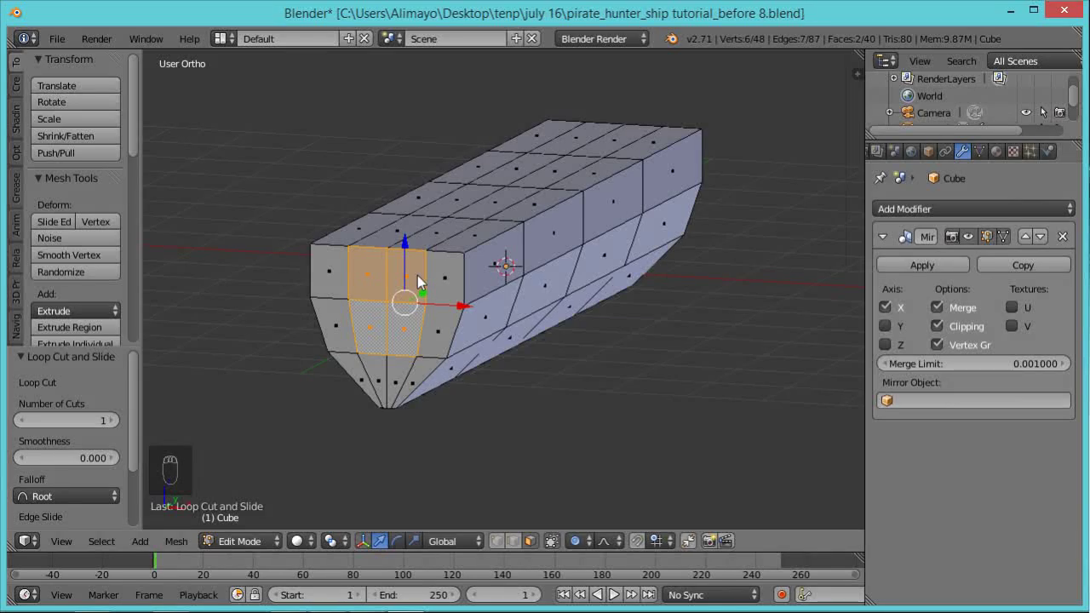
shift+right_click(396, 375)
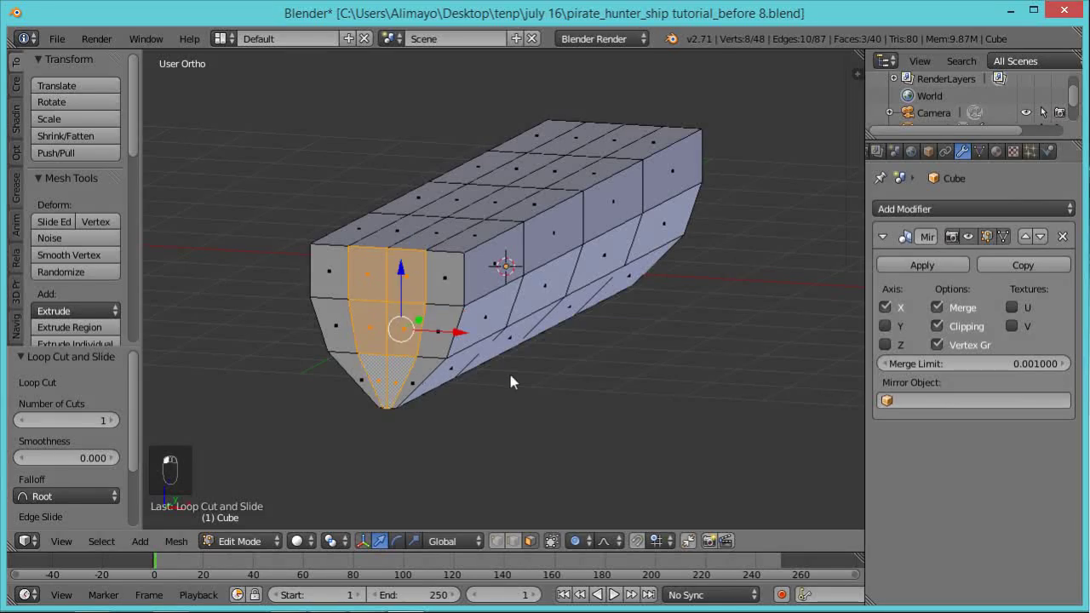
middle_drag(504, 406, 467, 434)
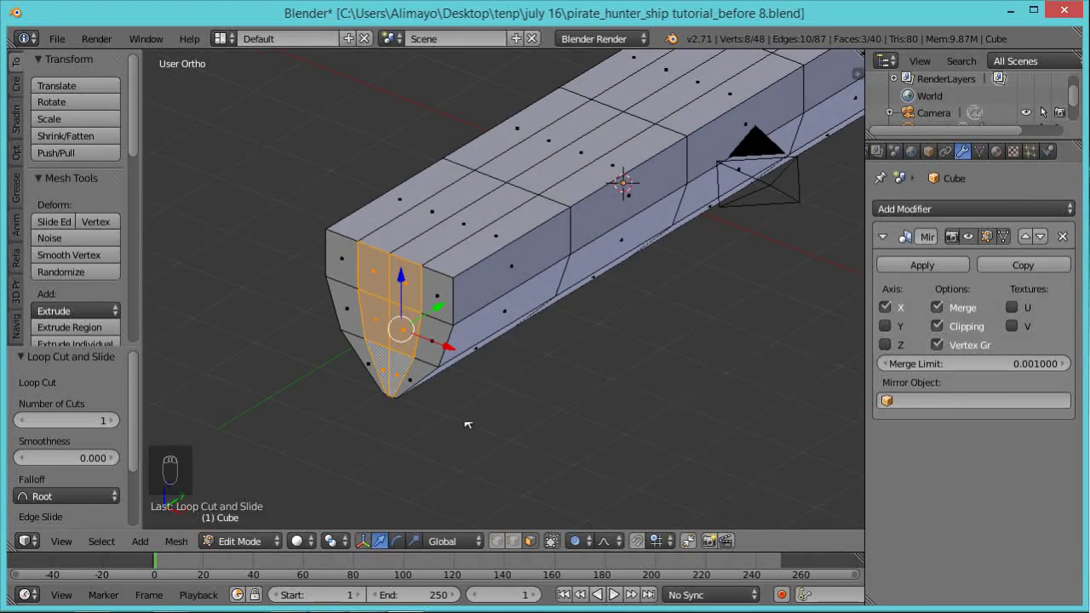
key(g)
key(y)
click(437, 308)
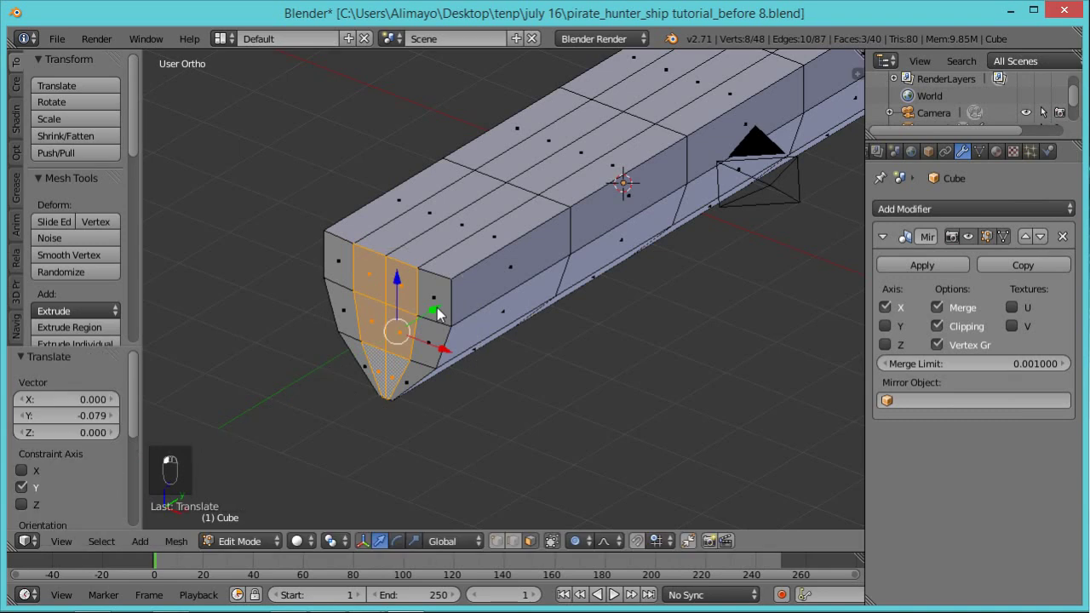
key(g)
key(y)
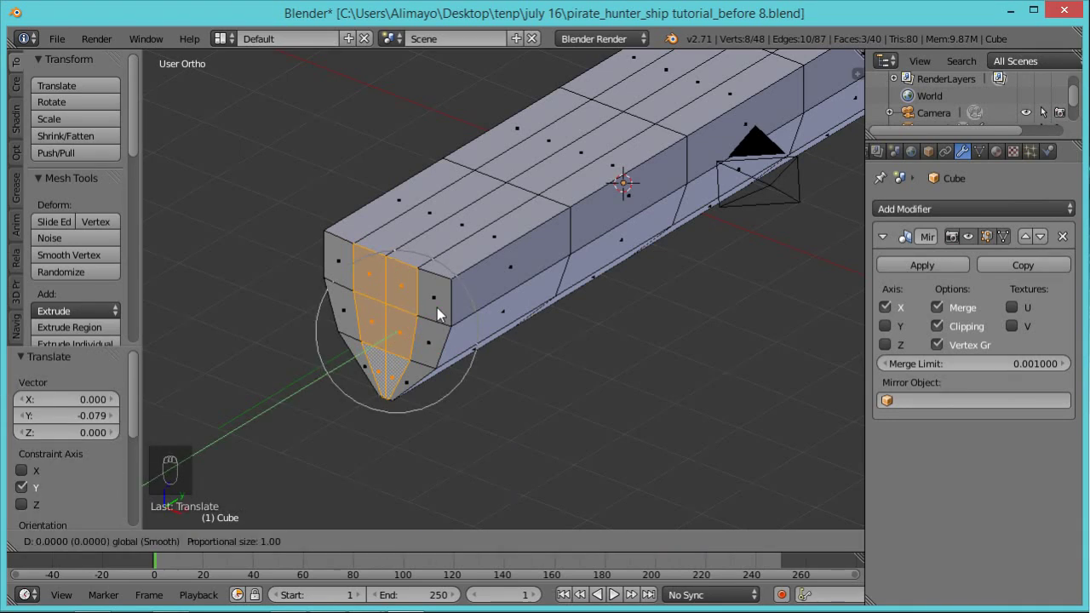
click(437, 307)
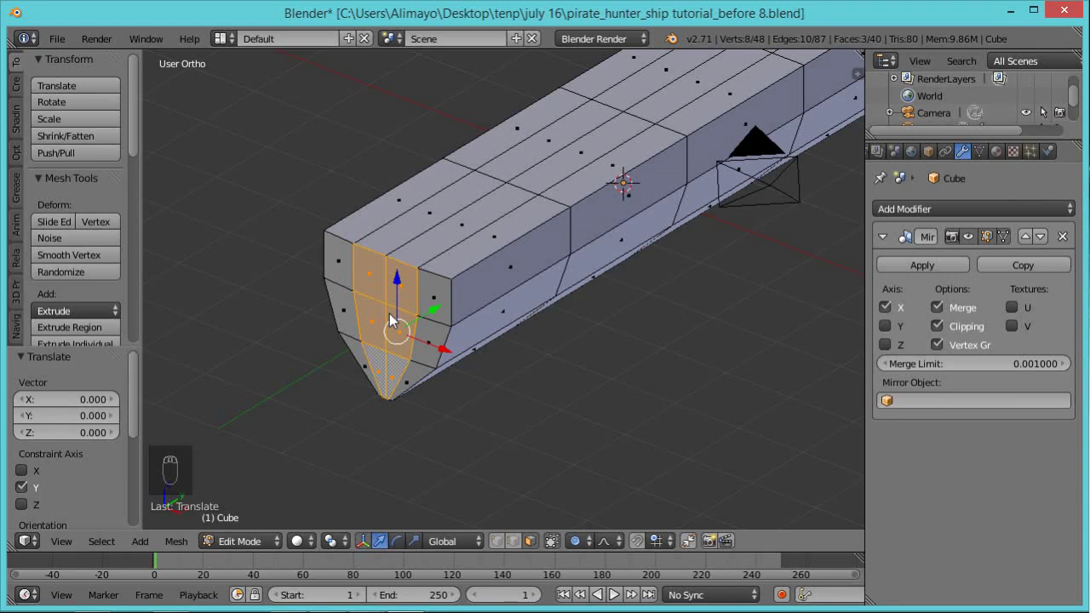
Move the three selected front faces about -0.421 along Y, reducing the proportional size to 0.12
key(g)
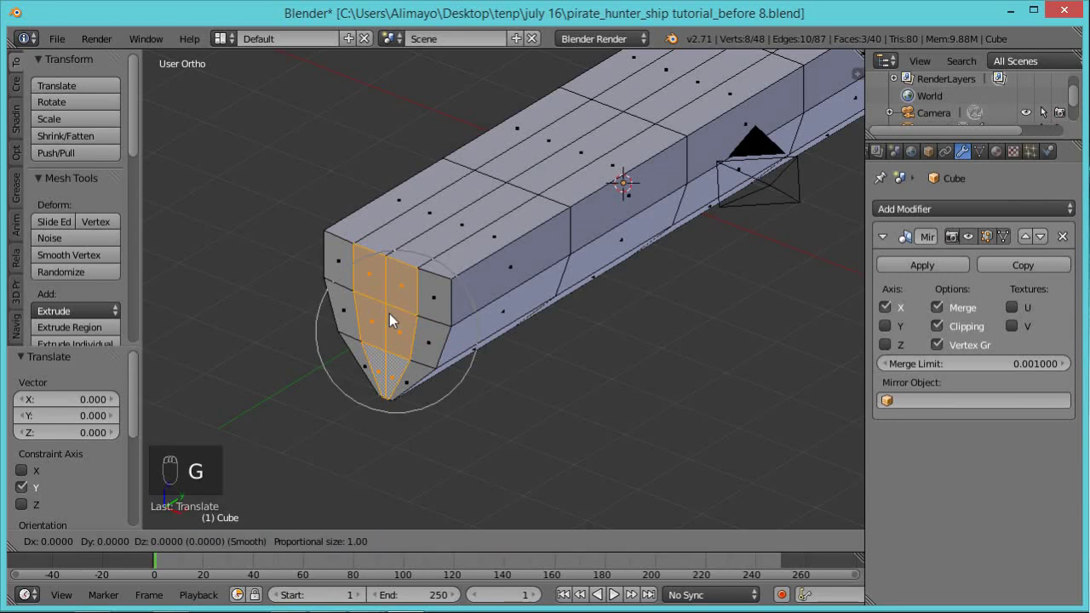
scroll(389, 313, up, 11)
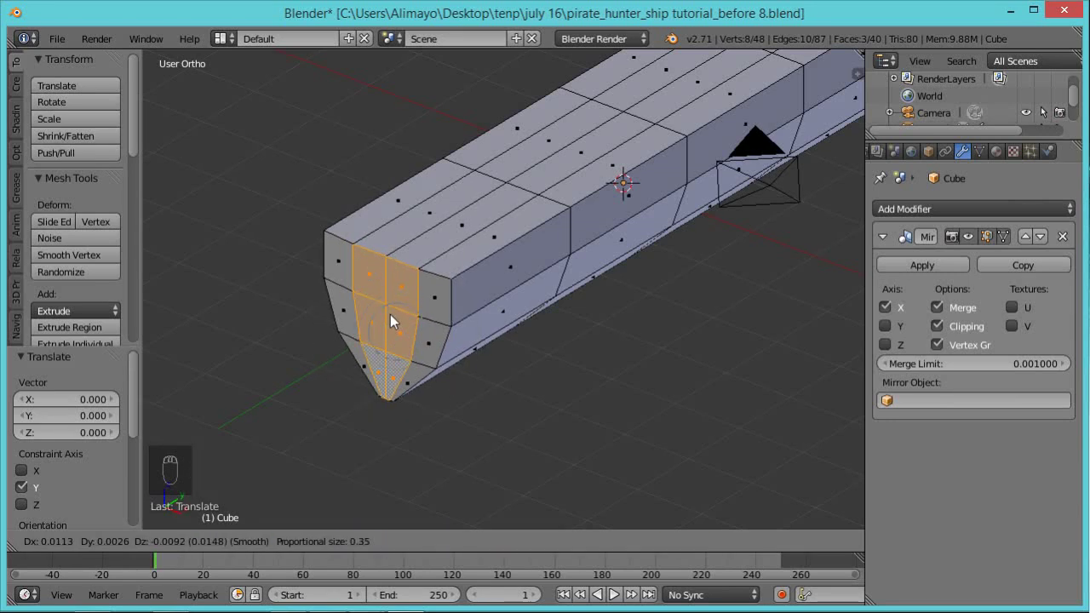
key(y)
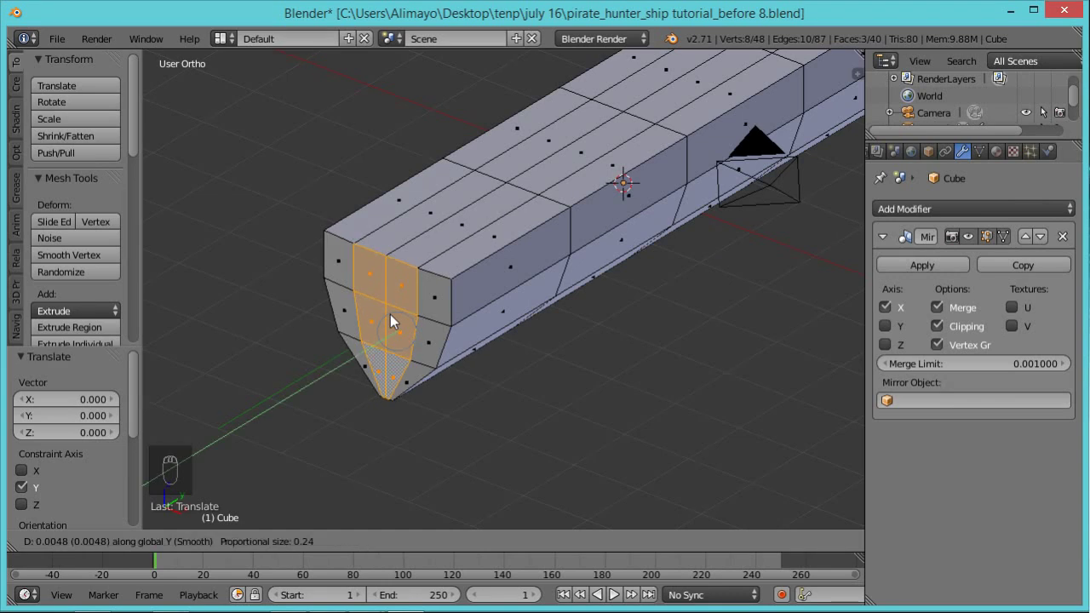
scroll(390, 315, up, 2)
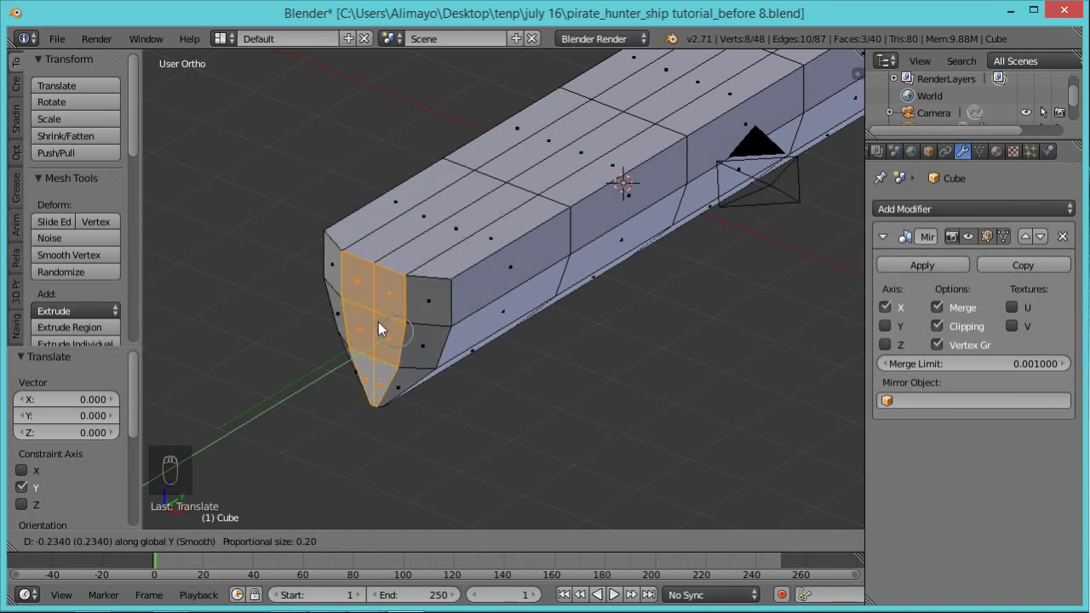
scroll(379, 322, up, 5)
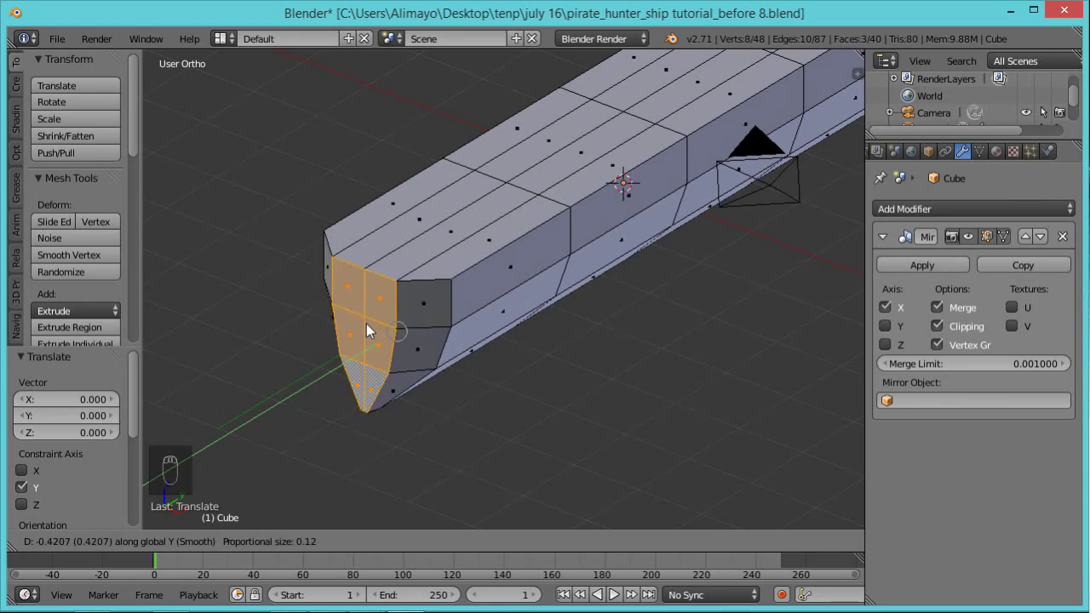
click(366, 323)
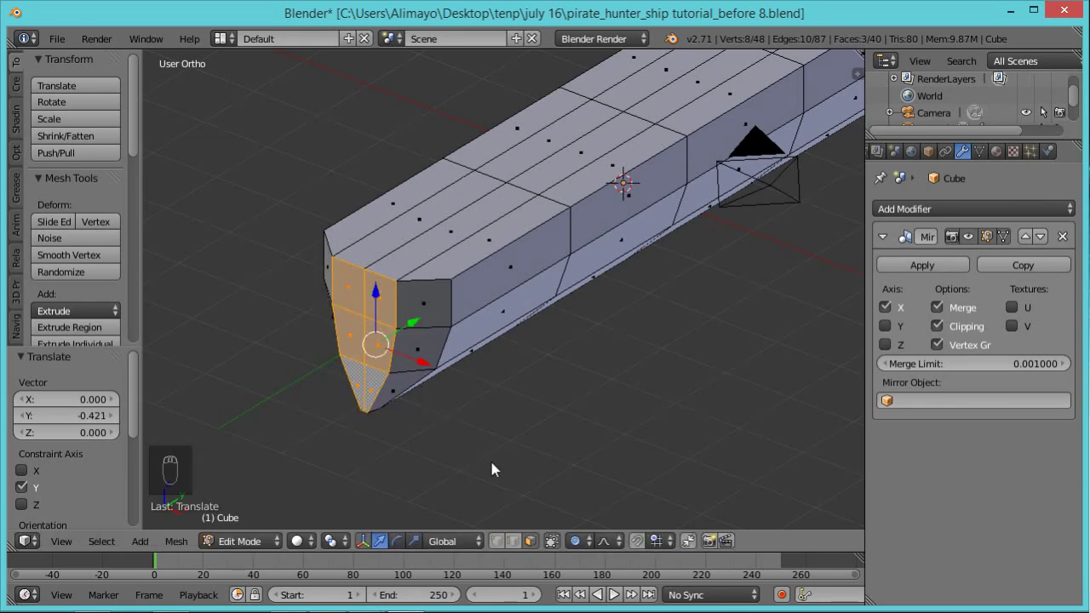
In edge select mode, select the three vertical centreline edges of the front end and move them about -0.204 along Y
key(o)
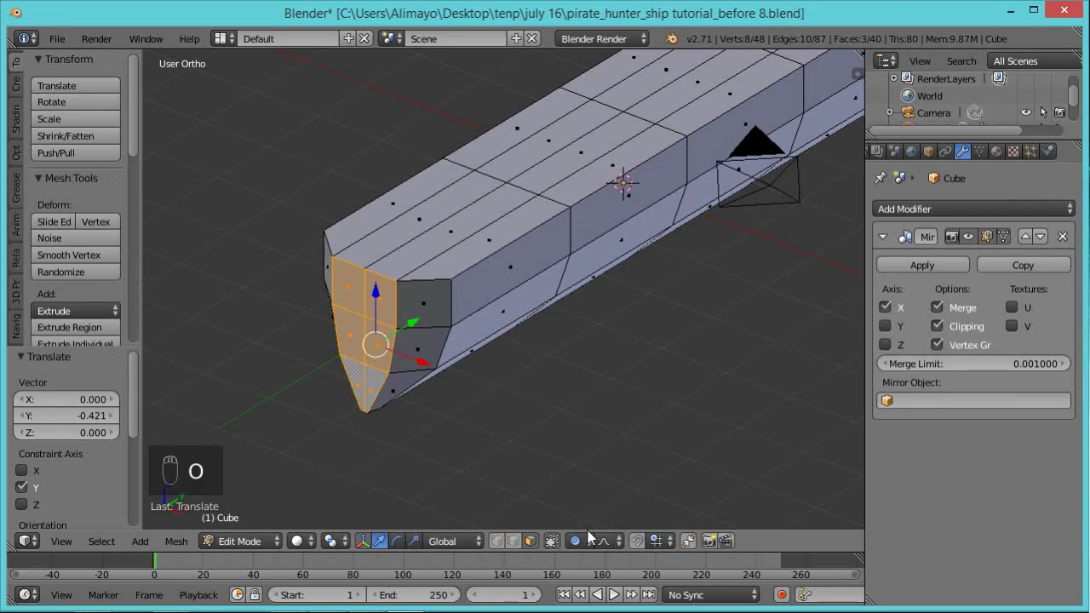
right_click(365, 293)
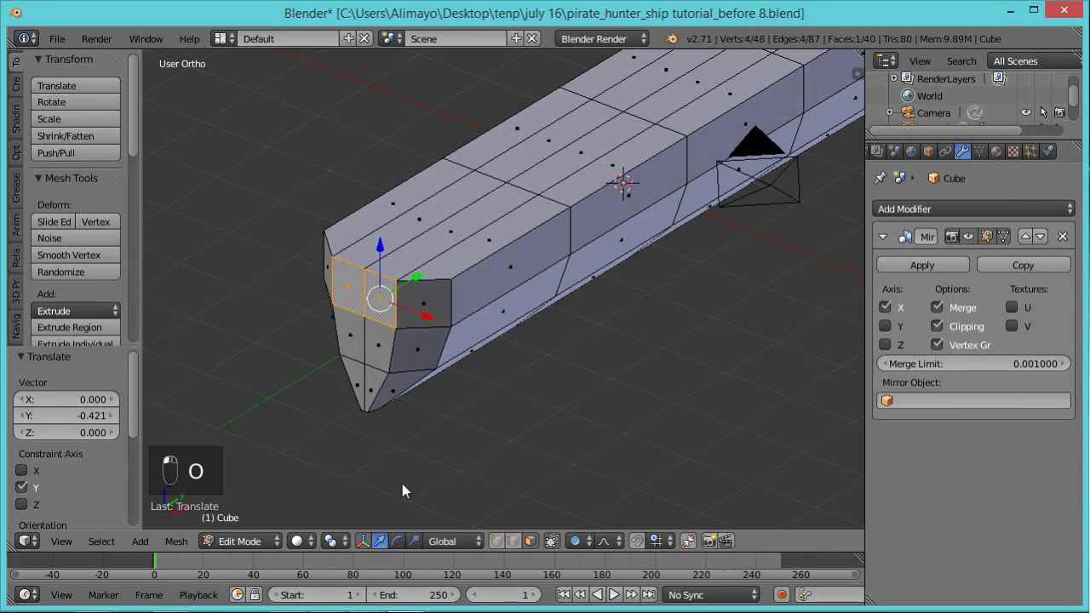
click(514, 545)
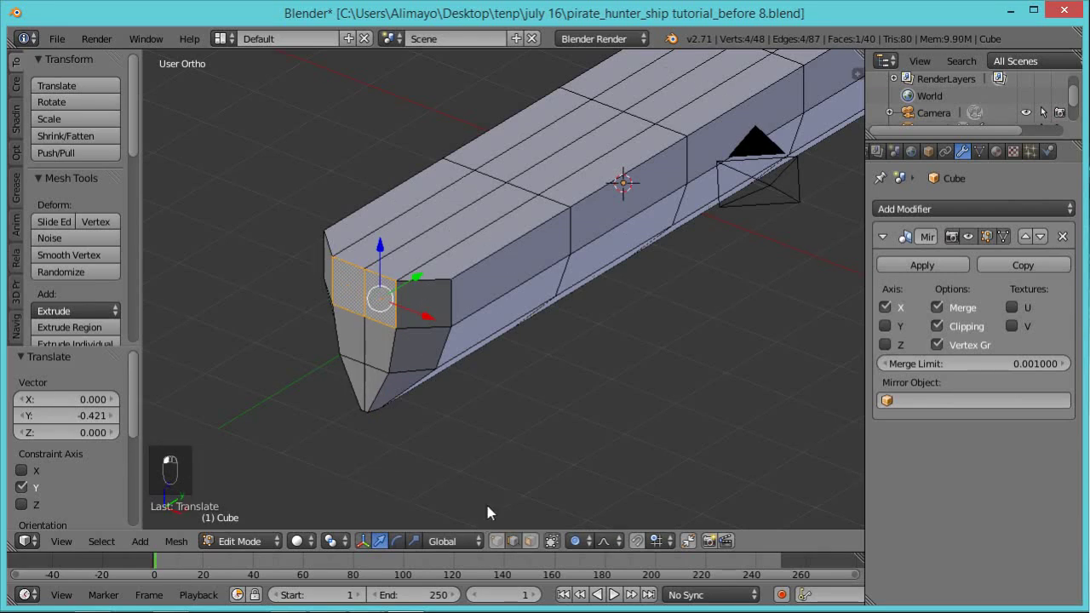
right_click(360, 308)
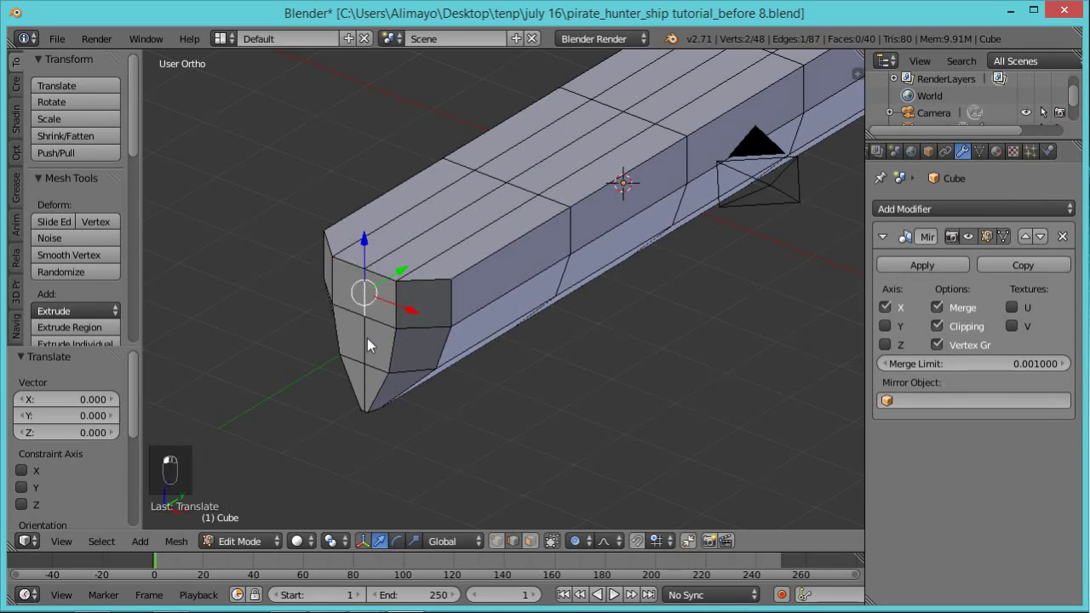
shift+right_click(367, 338)
shift+right_click(361, 375)
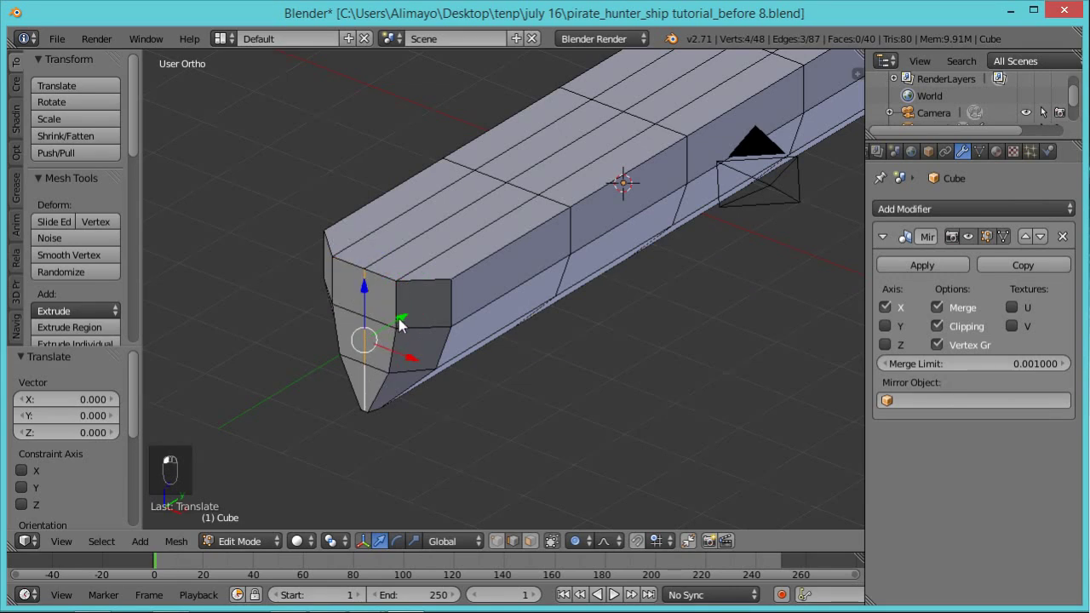
key(g)
key(y)
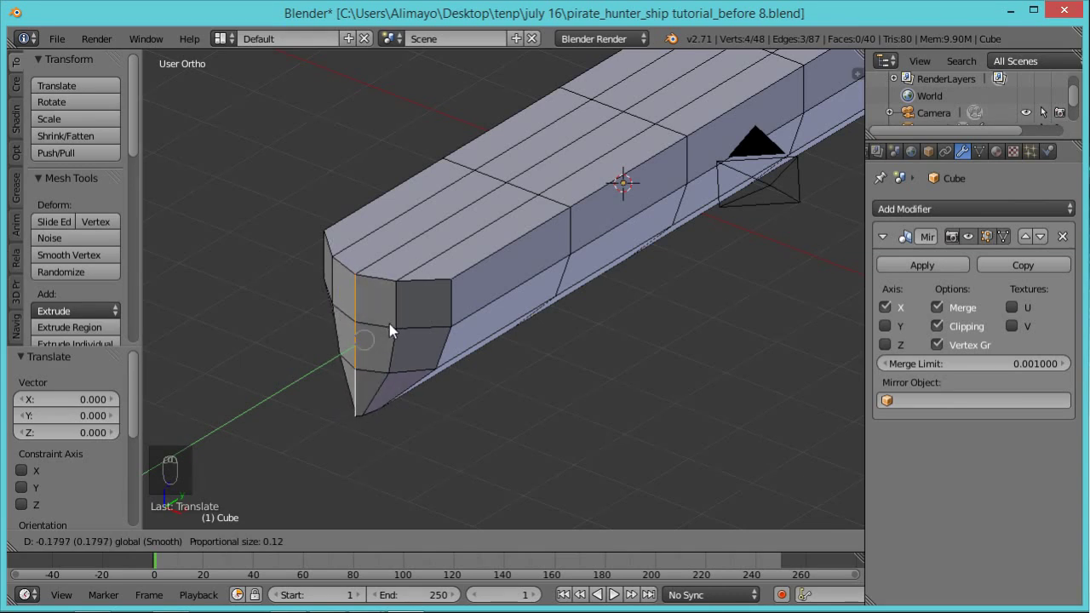
click(388, 324)
scroll(562, 327, down, 2)
mouse_move(600, 334)
middle_down()
mouse_move(584, 339)
mouse_move(604, 352)
middle_up()
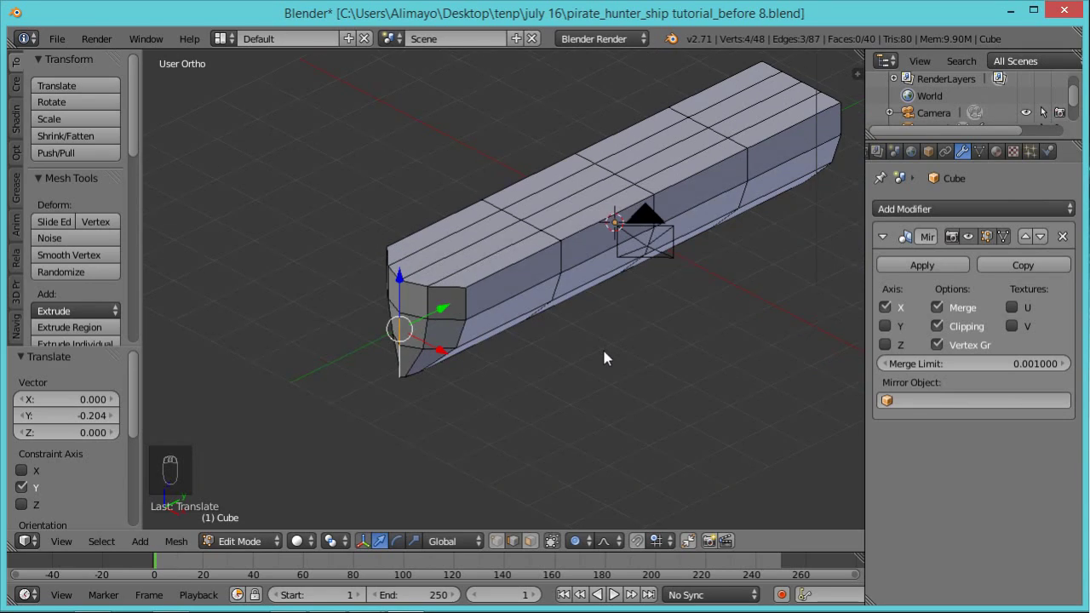
View the hull from the right side and toggle proportional editing off and on, leaving it enabled
key(KP_3)
shift+middle_drag(452, 299, 658, 435)
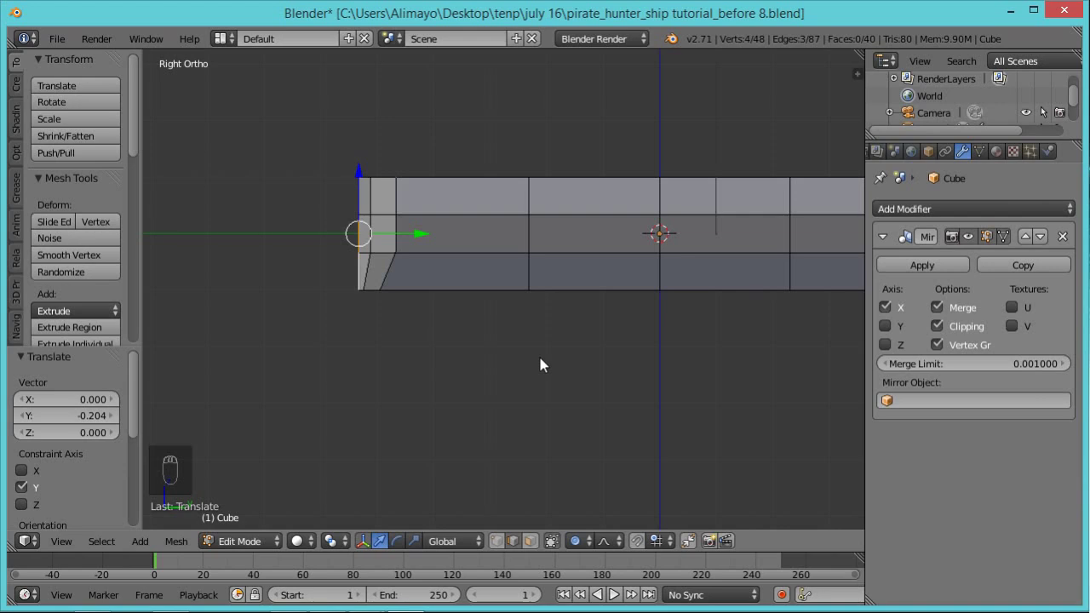
key(o)
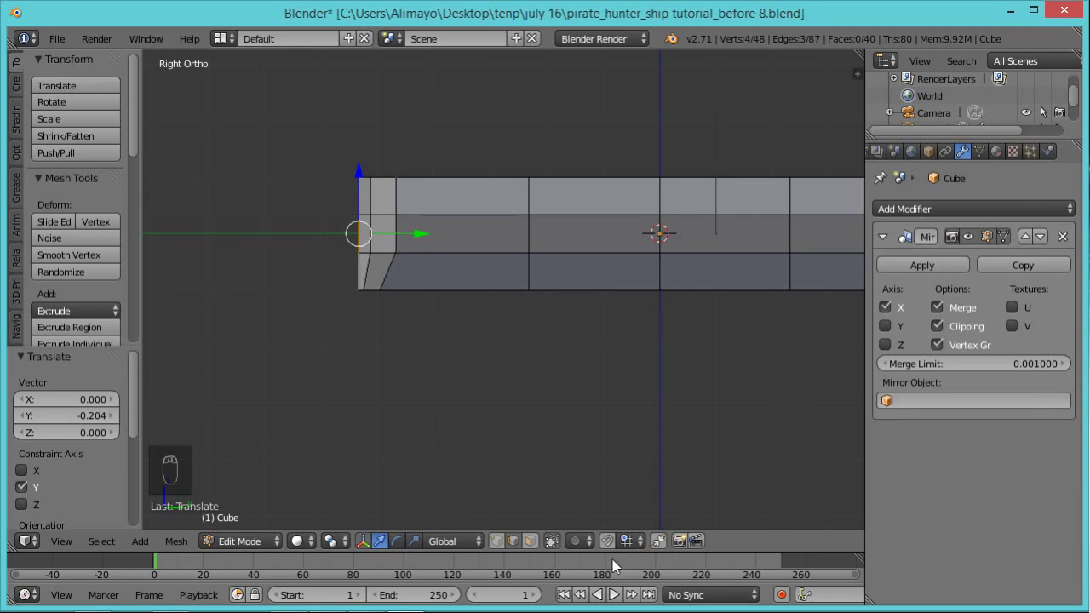
key(o)
key(o)
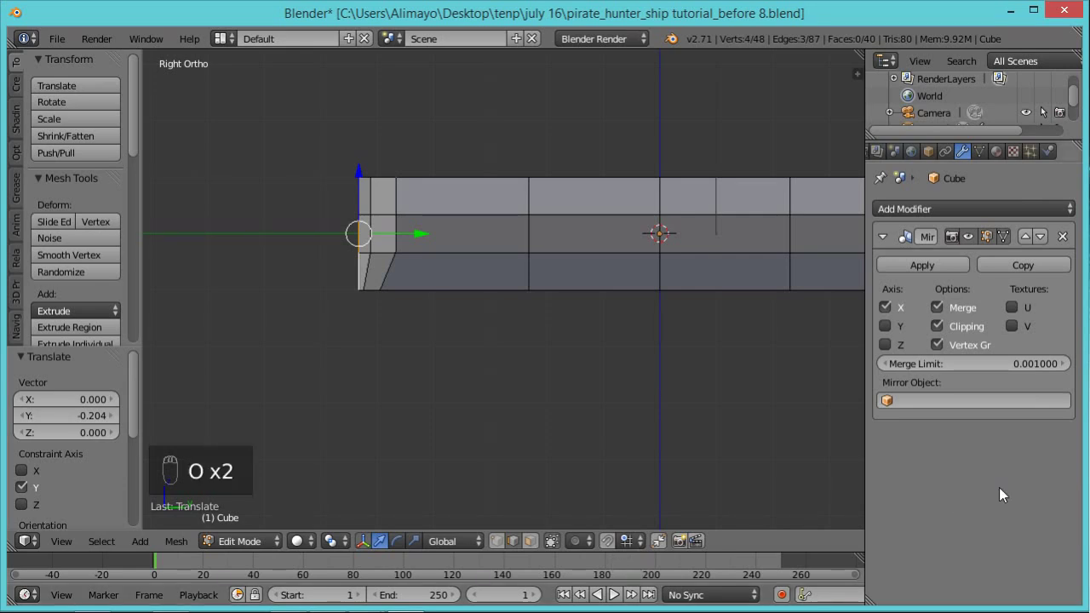
key(o)
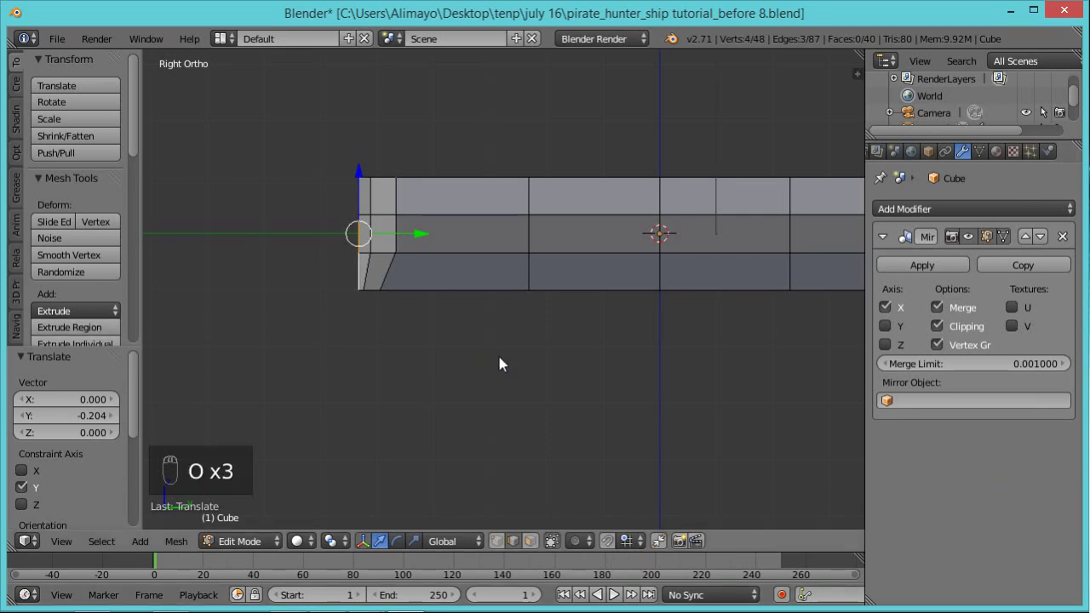
key(o)
key(o)
key(o)
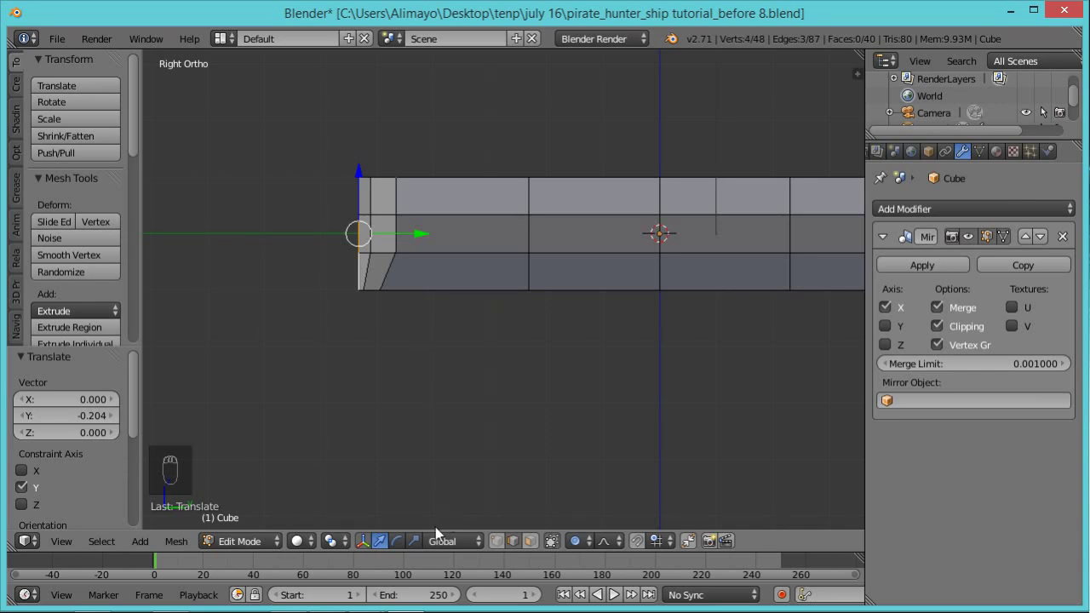
Switch to vertex select mode, hide the transform manipulator, clear the selection and display the hull in wireframe
click(497, 540)
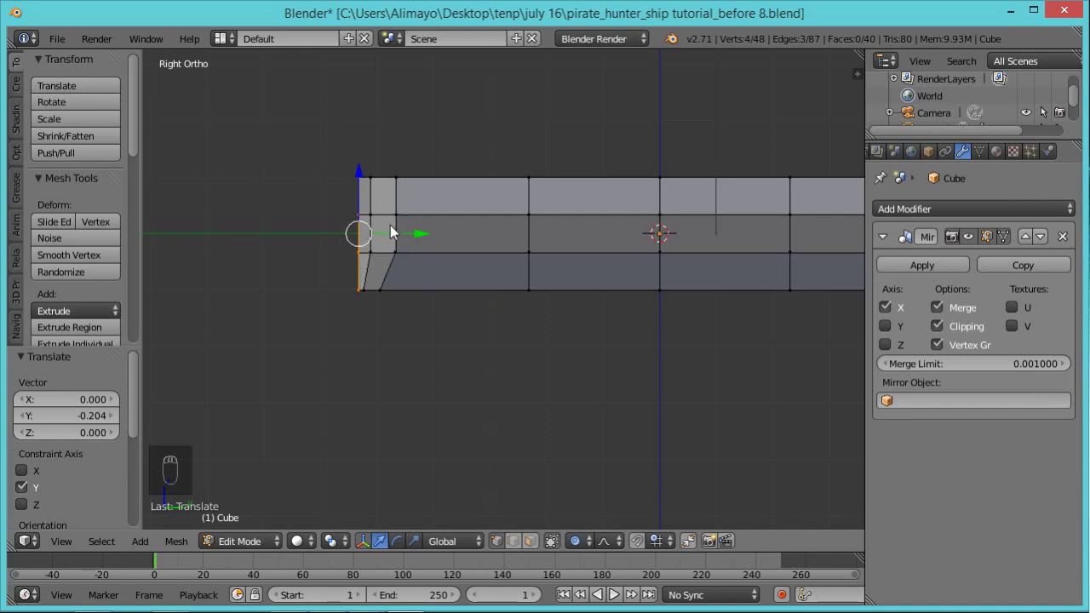
key(ctrl+space)
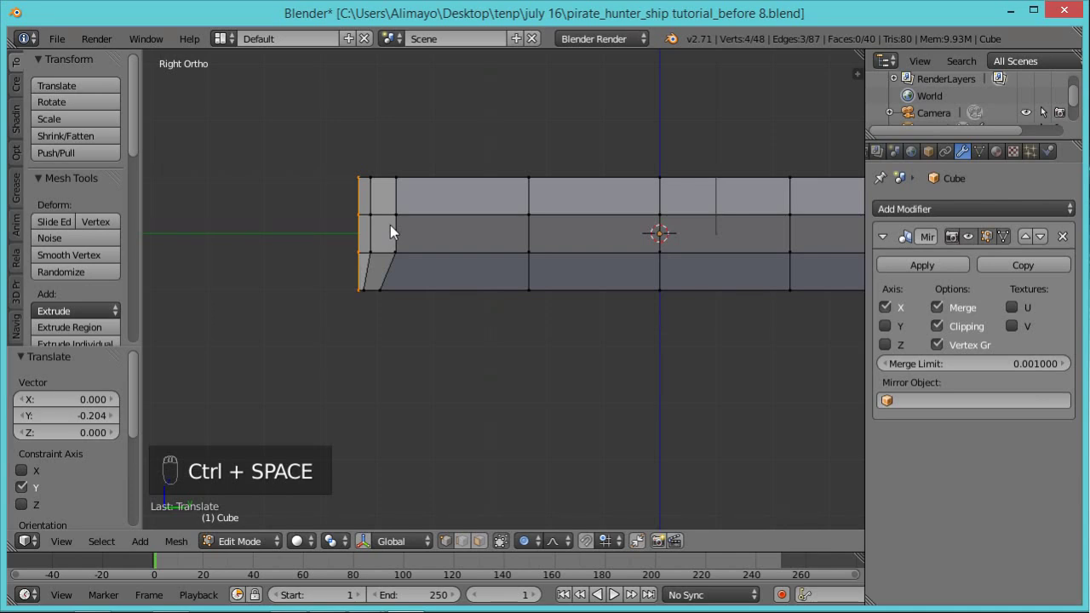
key(a)
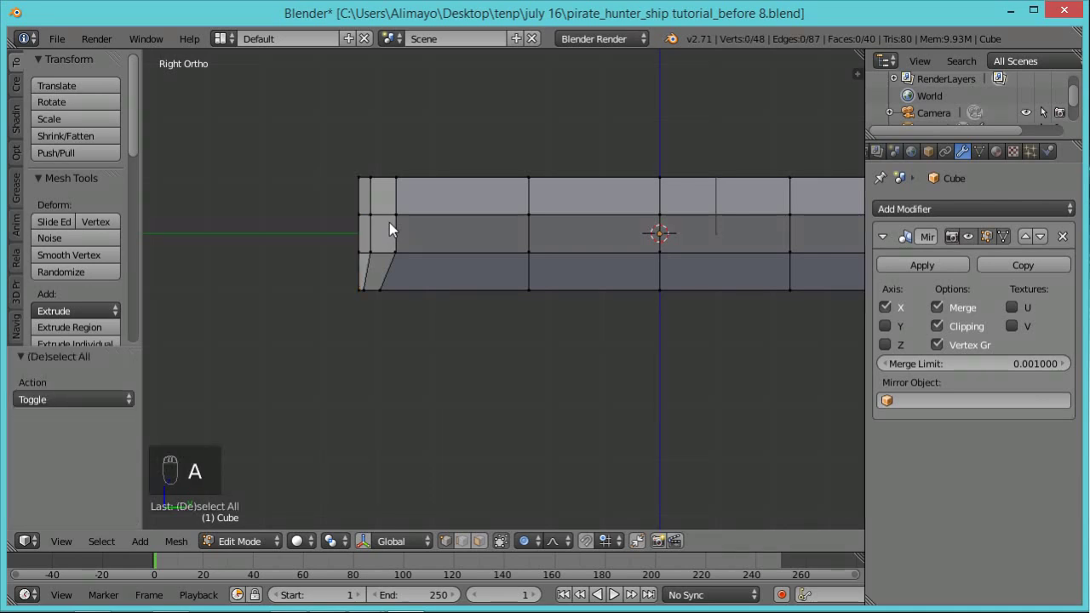
key(z)
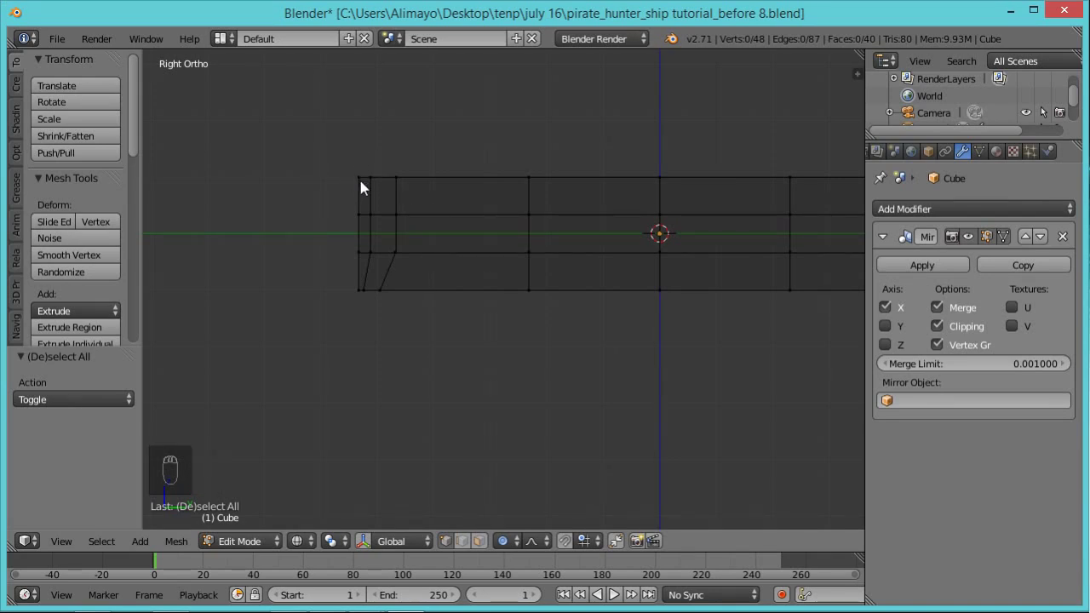
Box-select the top vertices at the bow's tip and move them about -0.979 along Y and 0.467 along Z with proportional size 2.36
key(b)
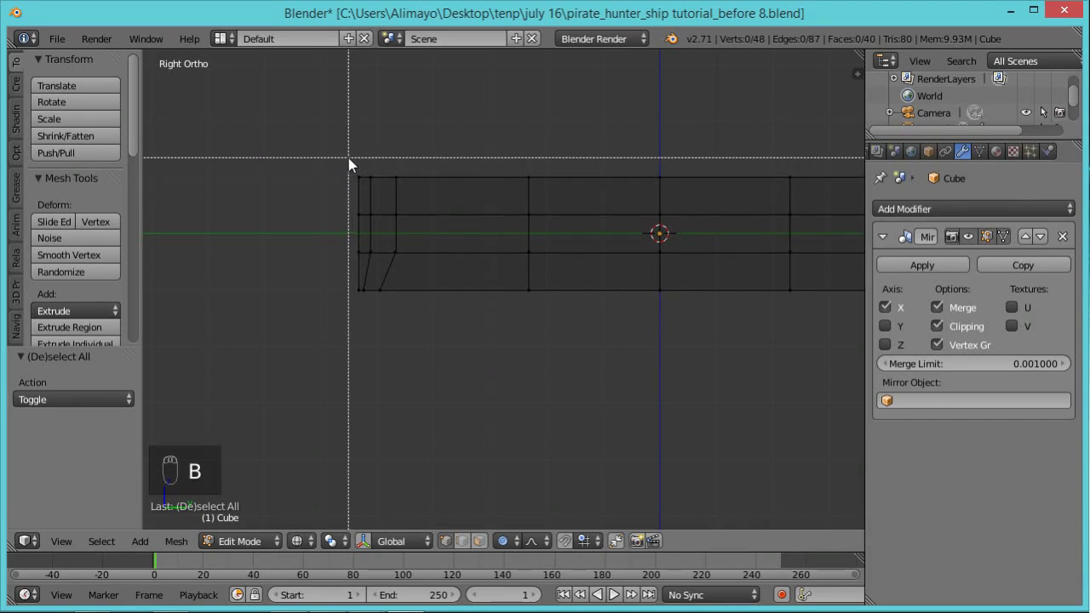
drag(349, 158, 374, 194)
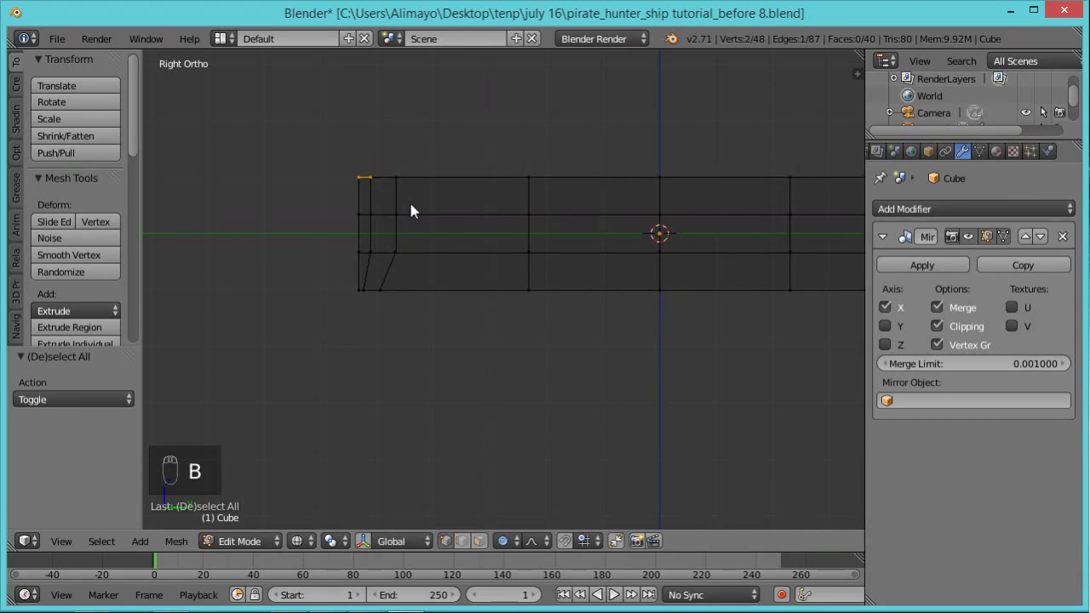
key(g)
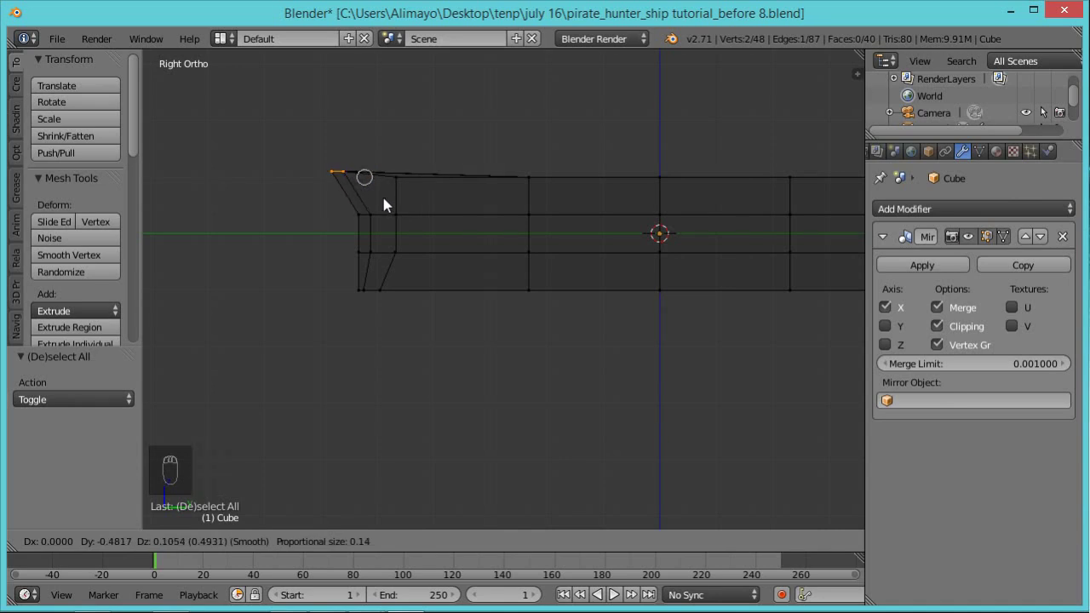
scroll(383, 199, down, 13)
scroll(383, 198, down, 8)
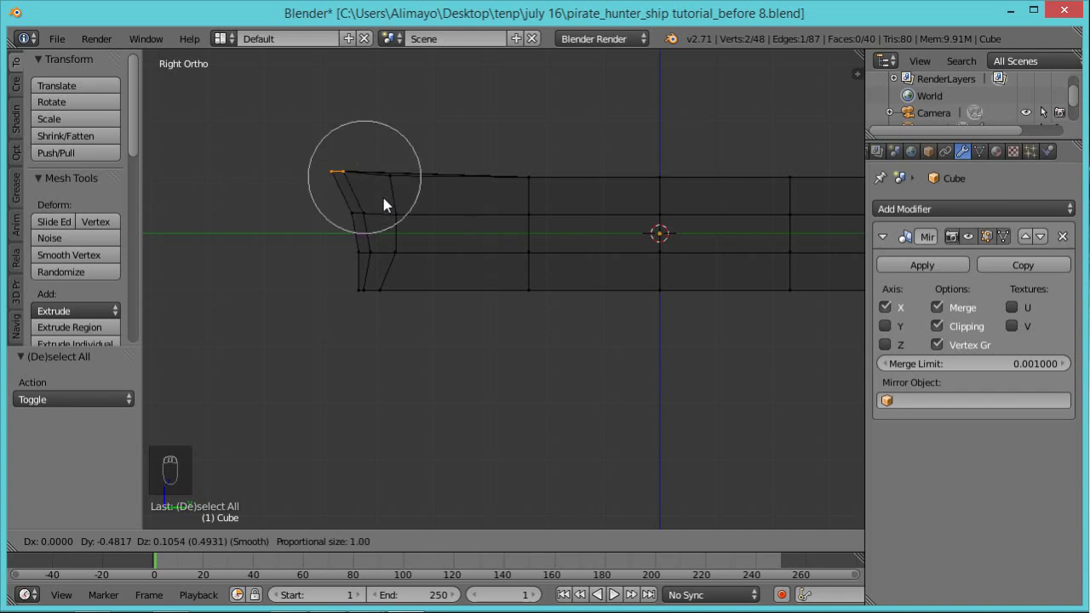
scroll(383, 204, down, 1)
scroll(383, 204, down, 5)
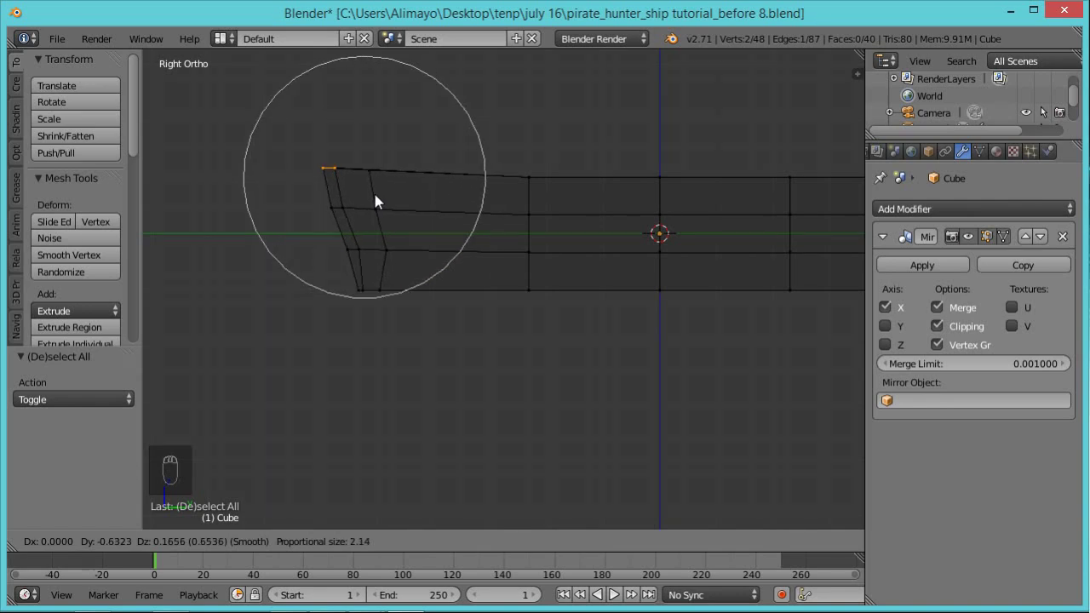
scroll(373, 189, up, 3)
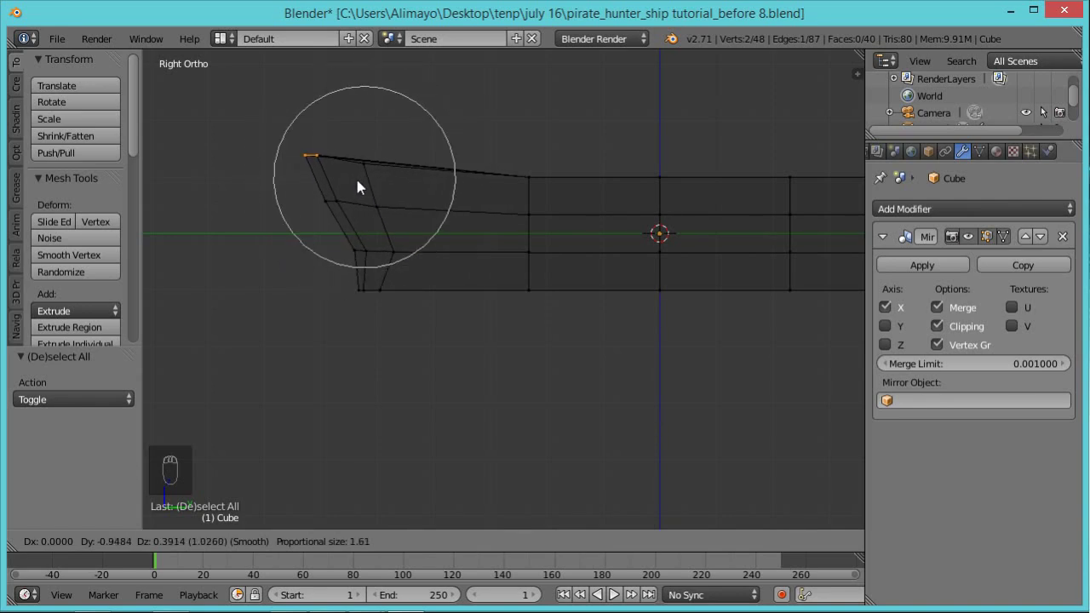
scroll(355, 177, down, 4)
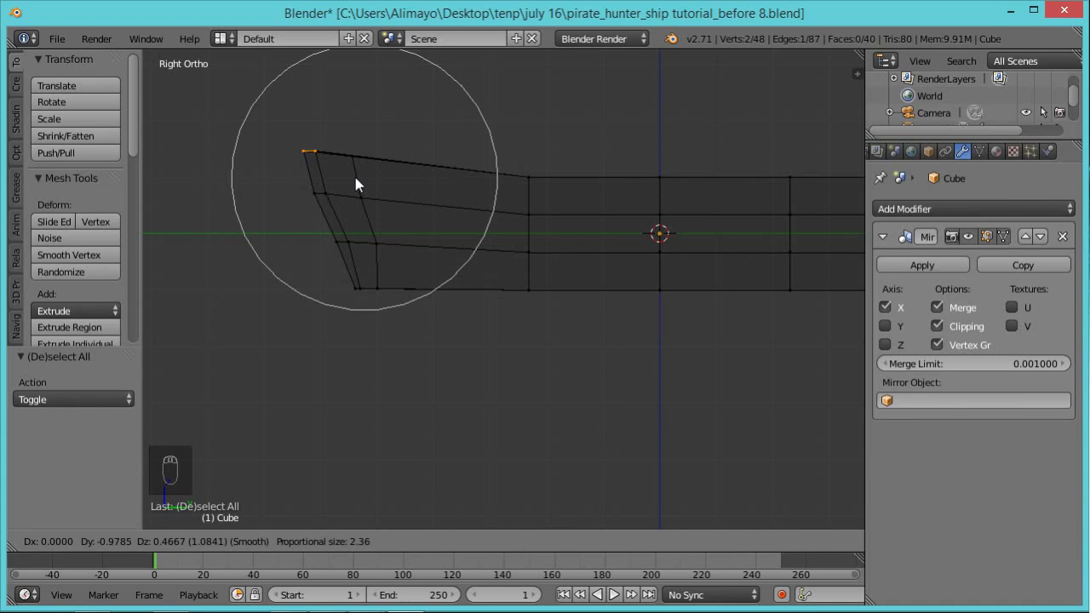
click(355, 177)
Save the scene as "pirate_hunter_ship tutorial_before 9.blend" and return the hull to solid shading
scroll(562, 247, down, 2)
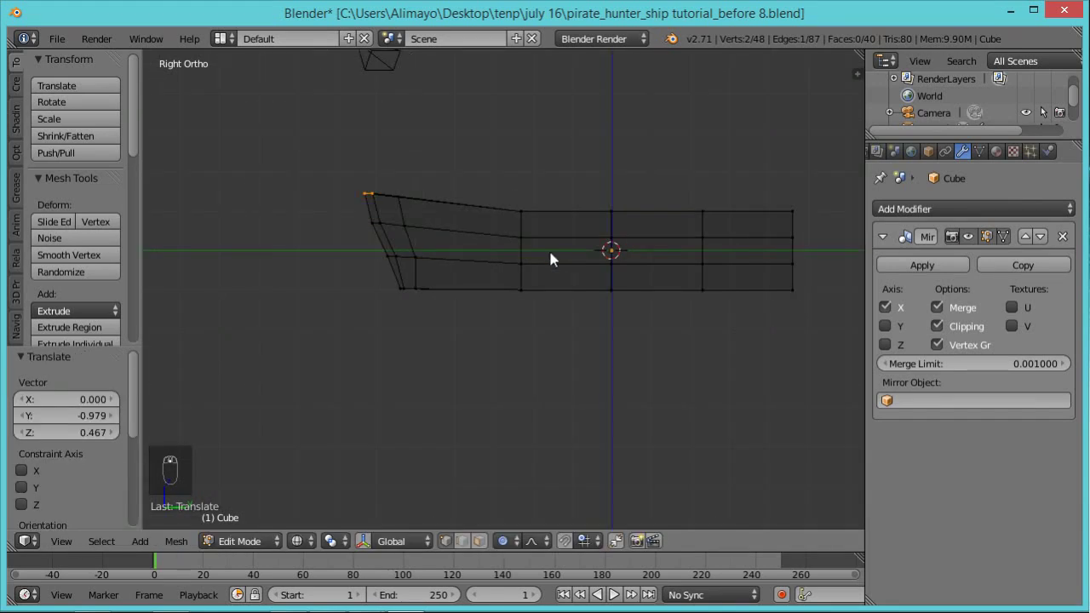
key(ctrl+alt+s)
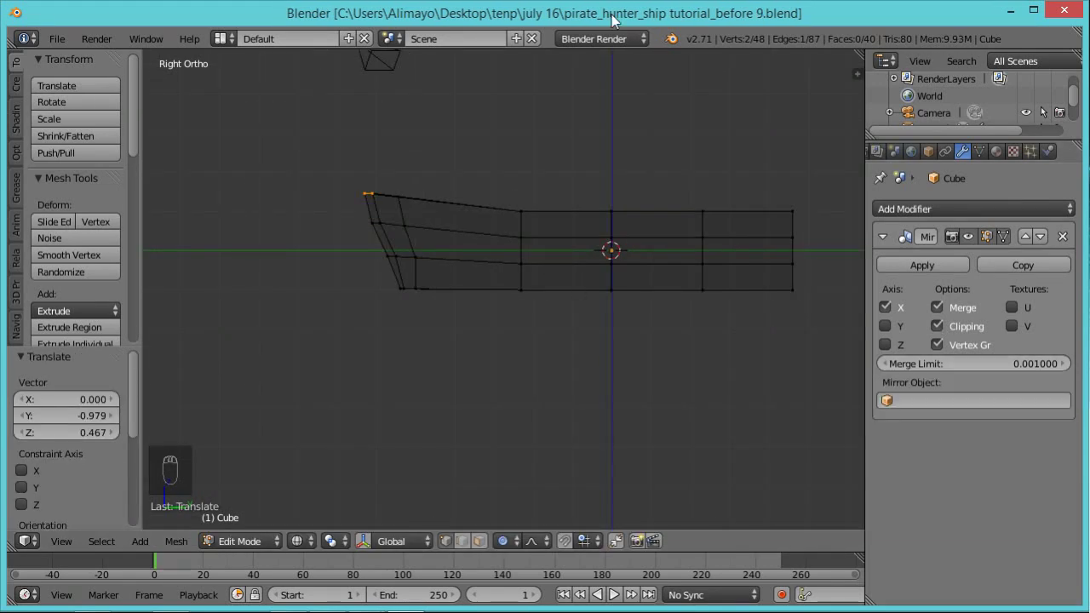
middle_drag(517, 183, 548, 244)
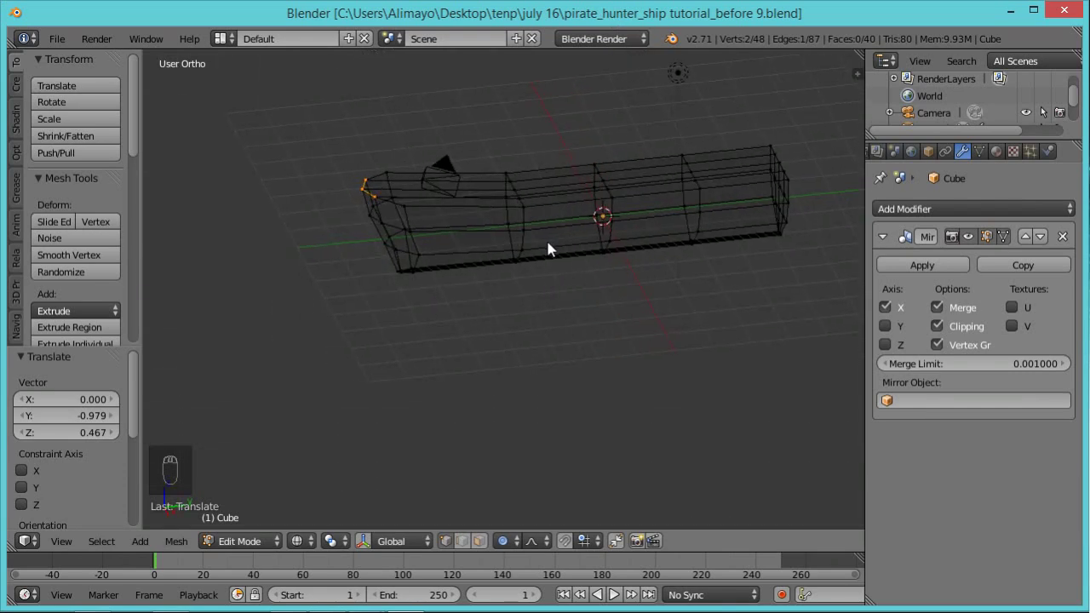
key(z)
scroll(548, 243, up, 3)
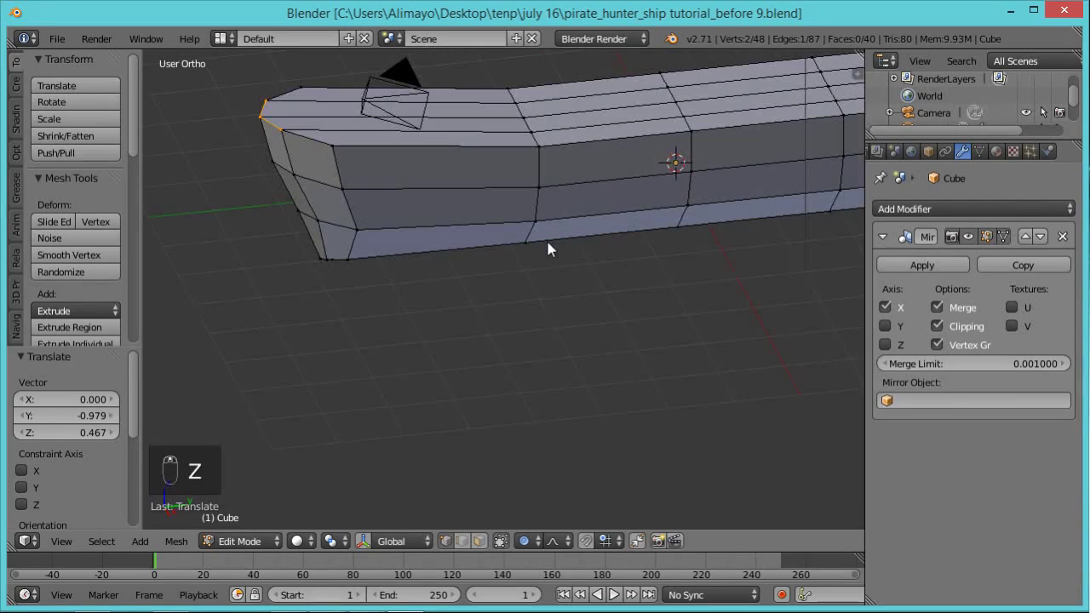
Add one crosswise loop cut around the hull's bow section, slid slightly toward the bow, and undo the stray vertex selection
shift+middle_drag(553, 244, 551, 415)
scroll(551, 414, up, 1)
scroll(490, 350, down, 3)
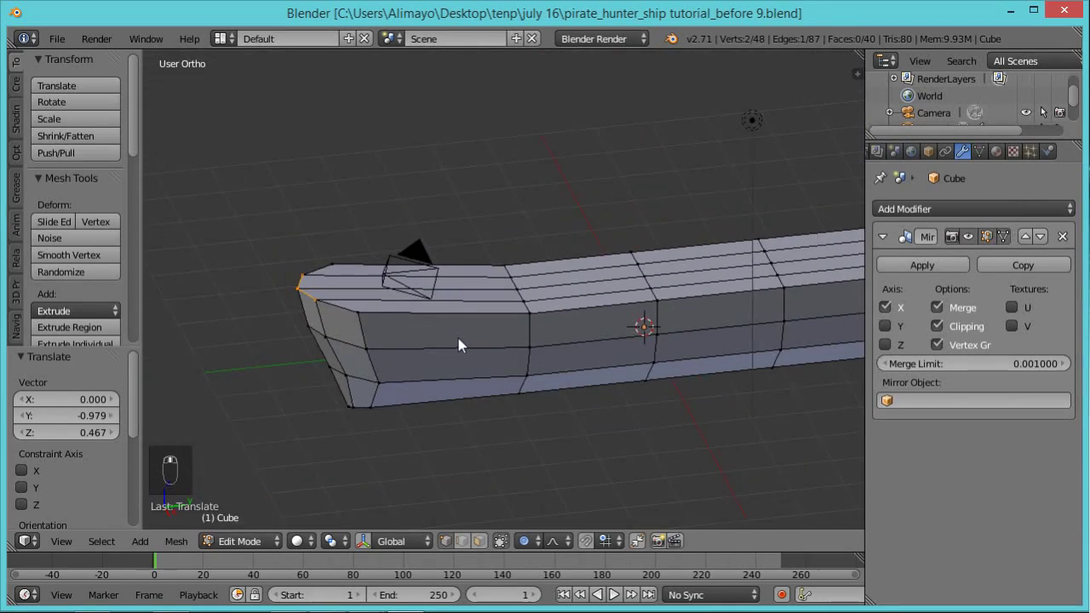
key(ctrl+r)
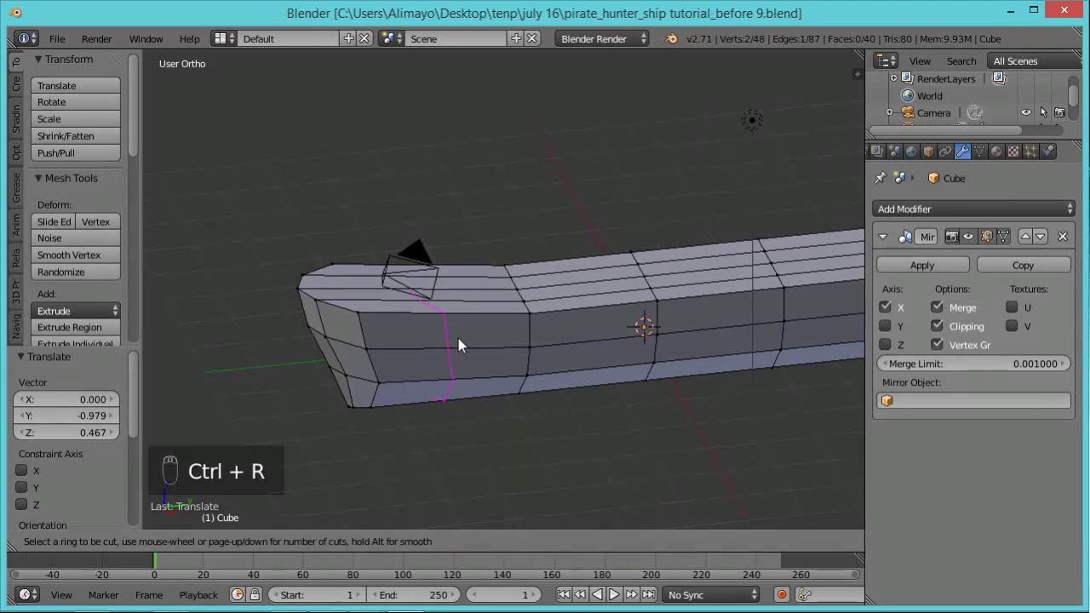
click(458, 338)
click(444, 339)
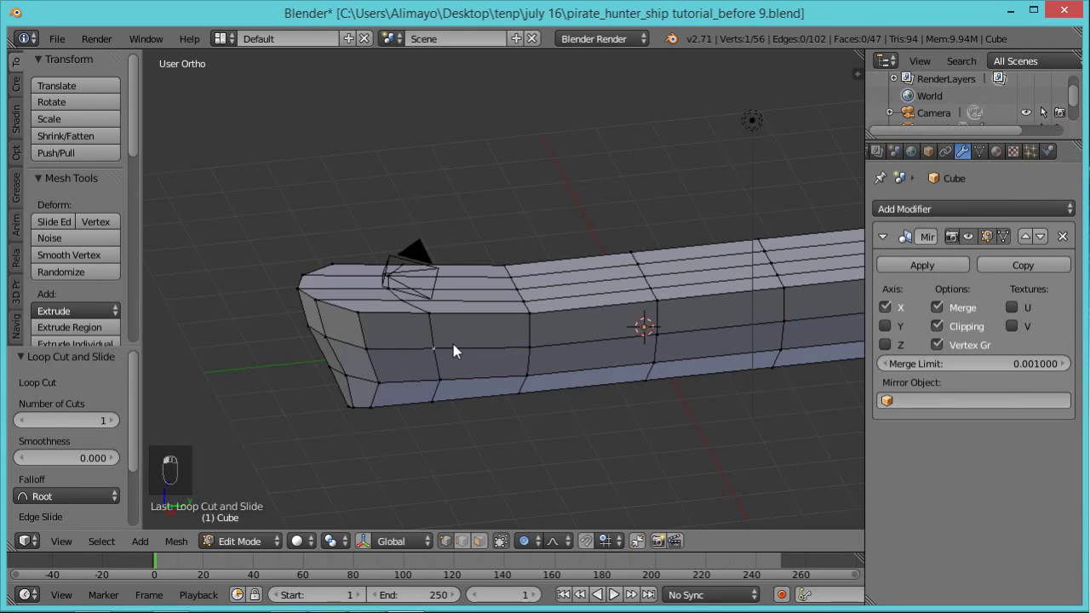
key(ctrl+z)
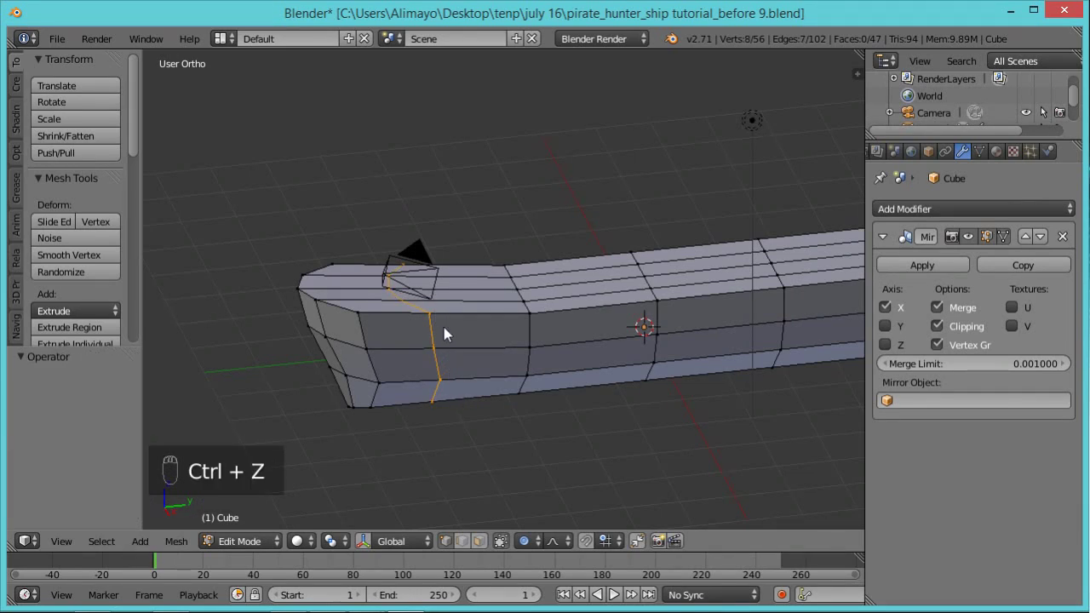
Clear the selection, select the new crosswise edge loop in the bow section and inspect its shape from above and the side
key(a)
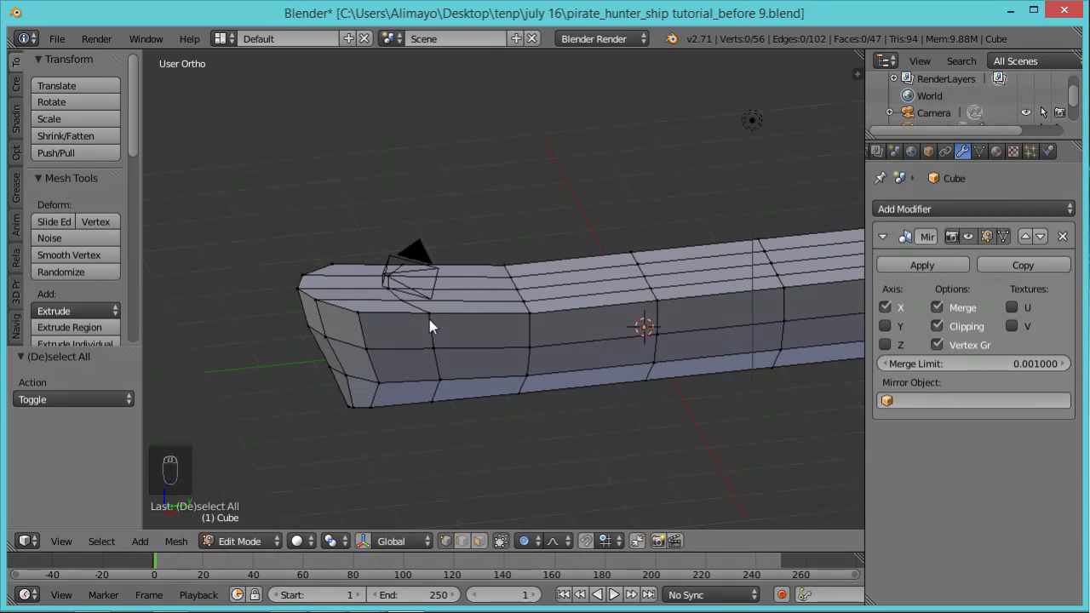
alt+right_click(431, 334)
alt+right_click(528, 336)
alt+right_click(433, 333)
middle_drag(474, 319, 457, 362)
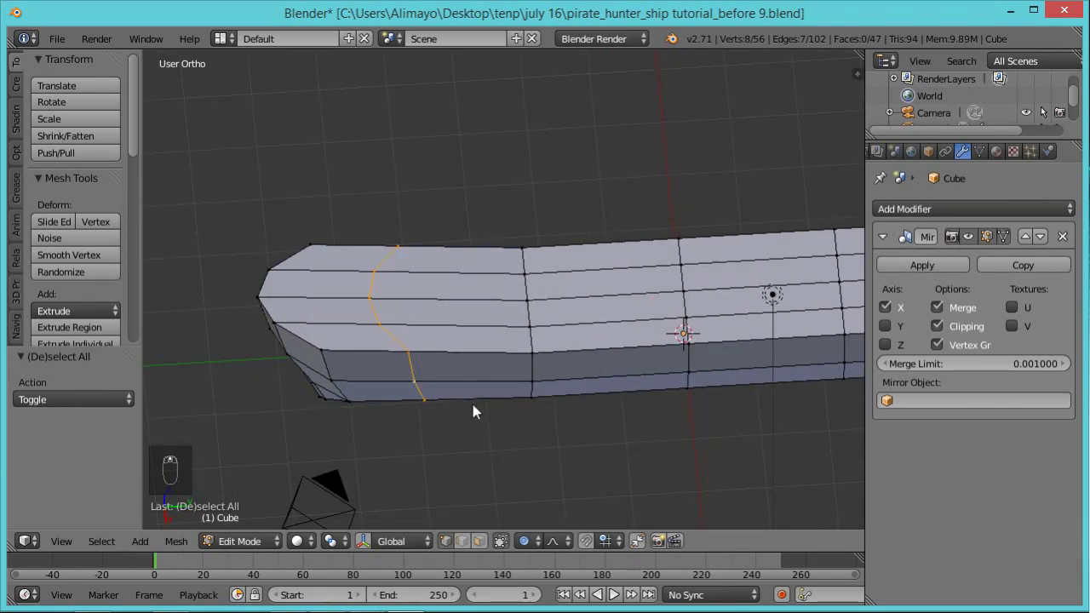
middle_drag(474, 413, 436, 324)
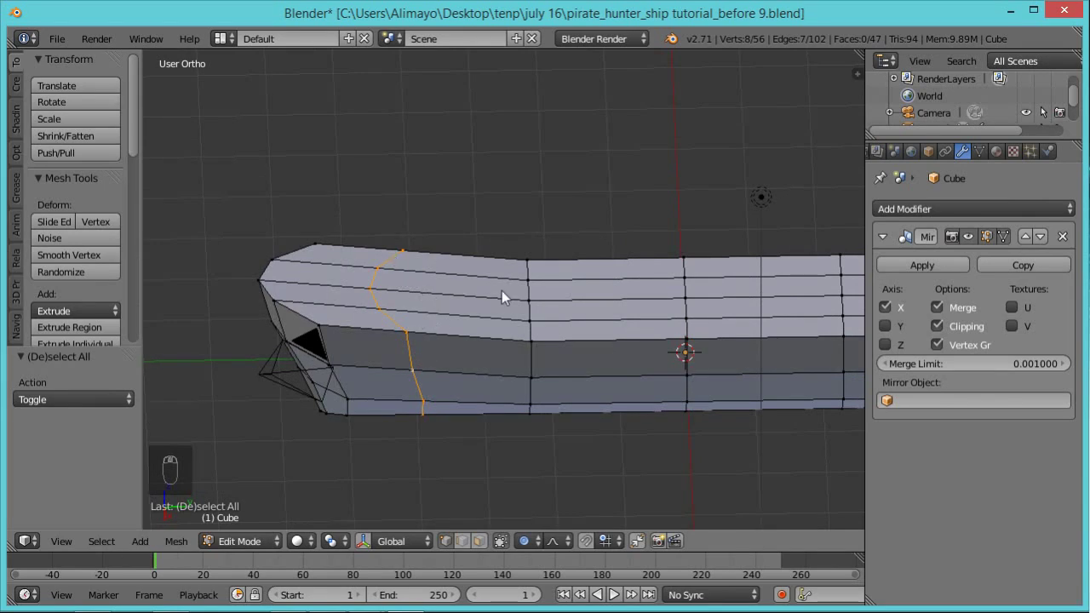
middle_drag(472, 437, 343, 327)
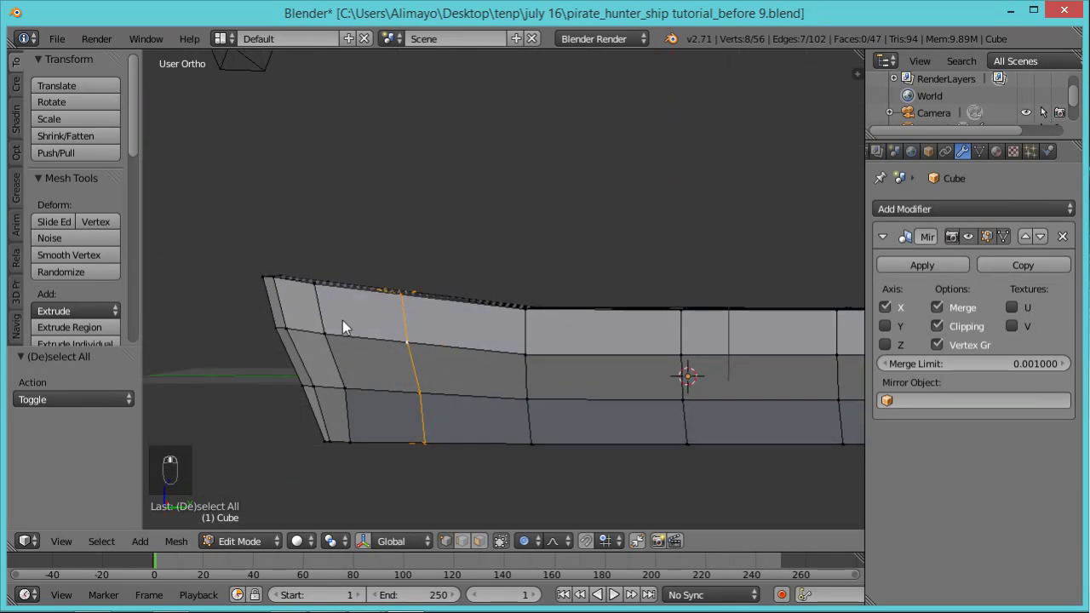
middle_drag(433, 347, 424, 335)
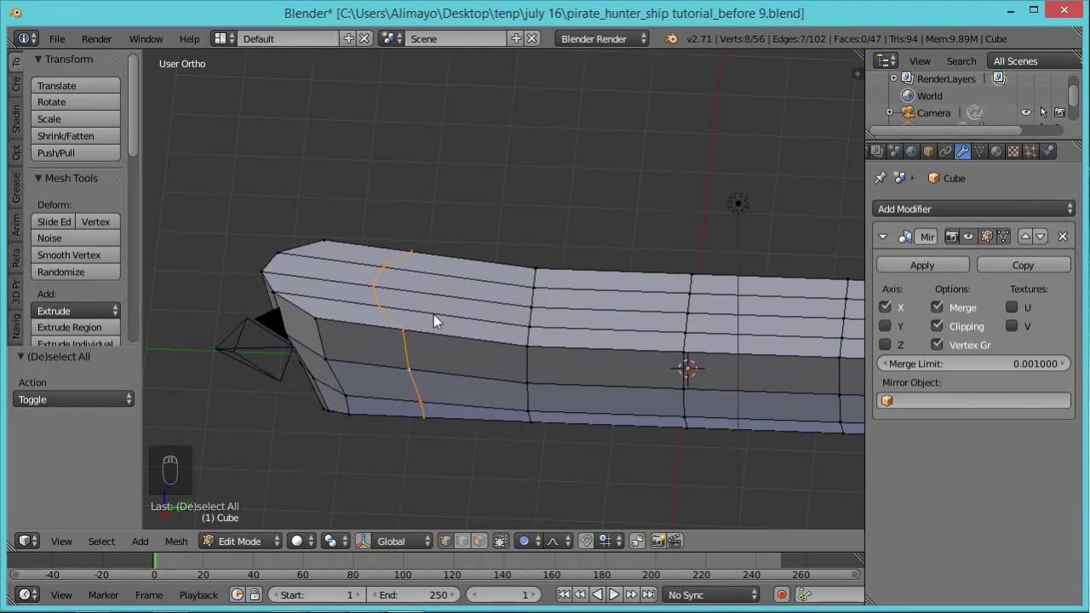
key(s)
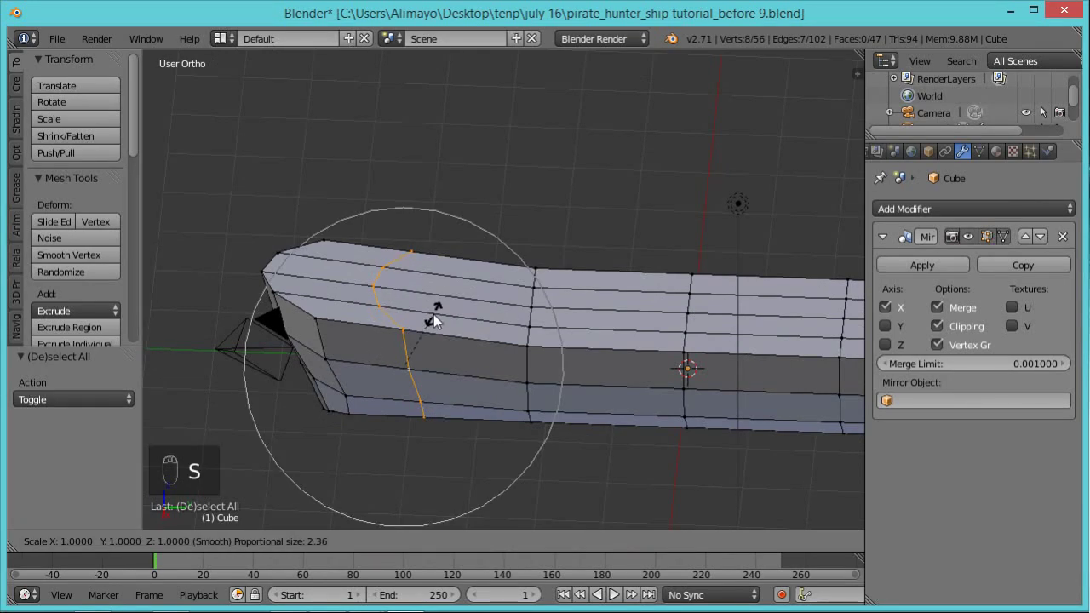
key(y)
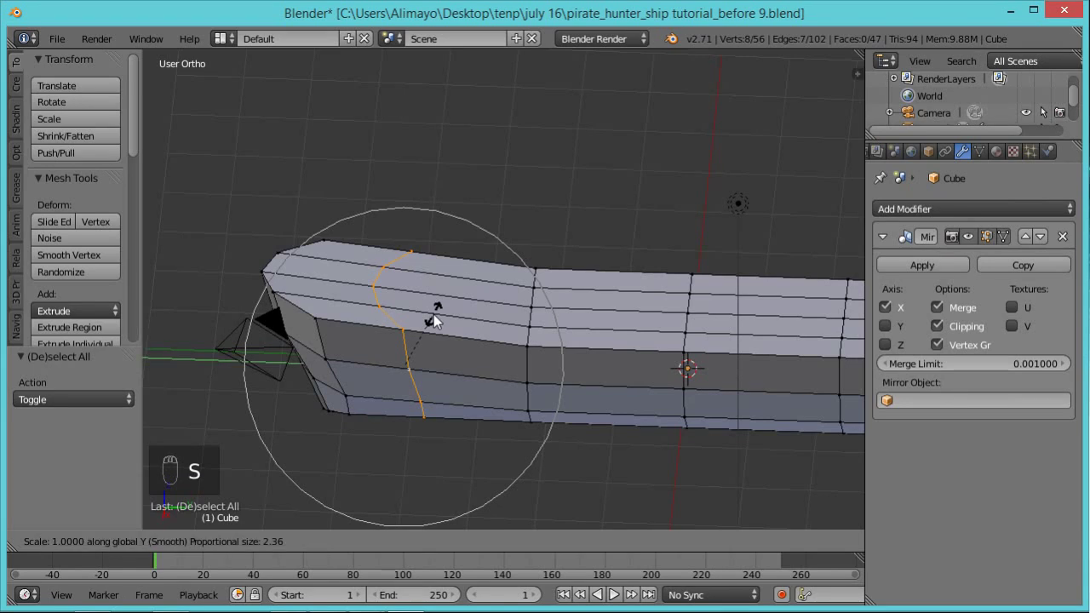
key(0)
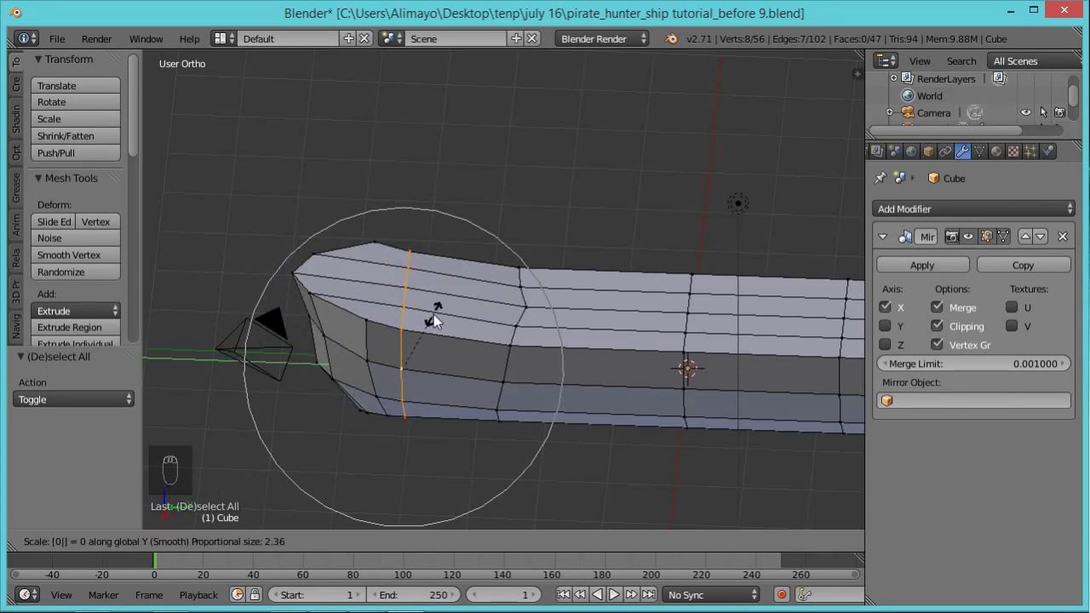
key(Escape)
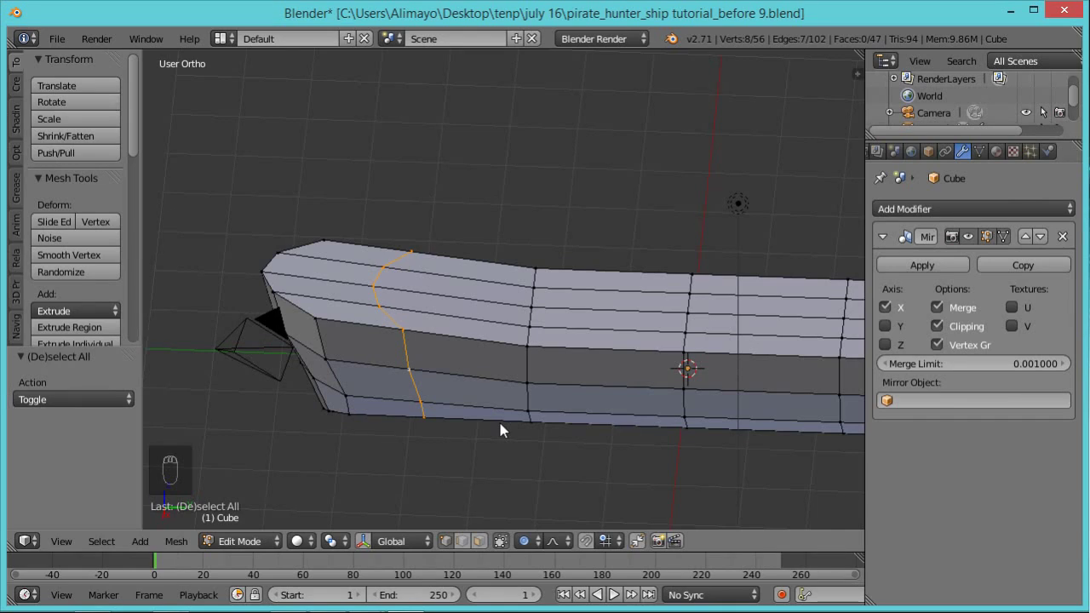
Turn off proportional editing and flatten the bow section's crosswise edge loop by scaling it to 0 along Y
key(o)
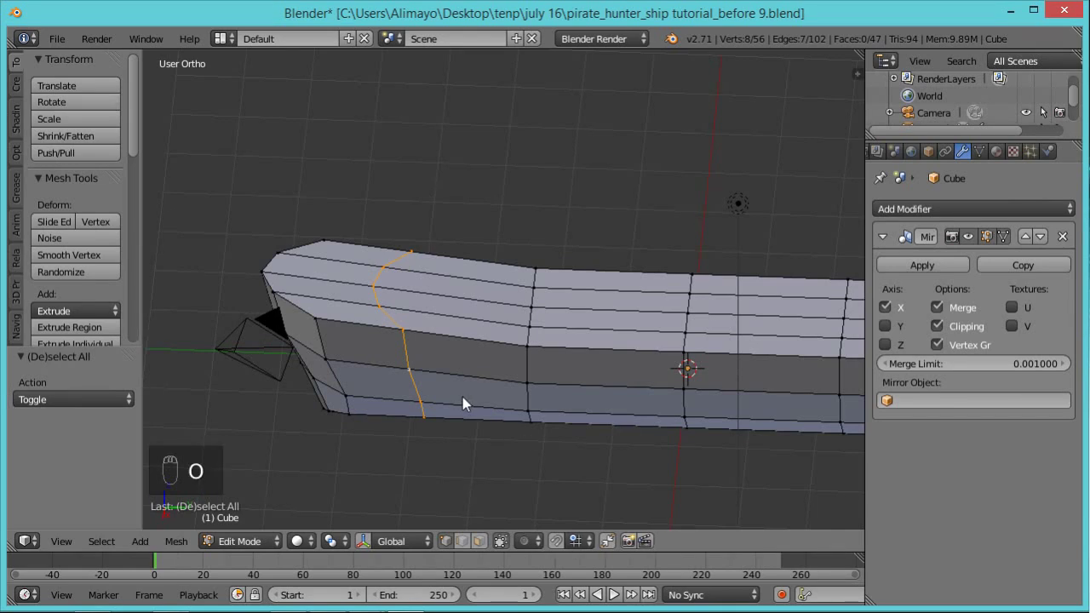
key(s)
key(y)
key(0)
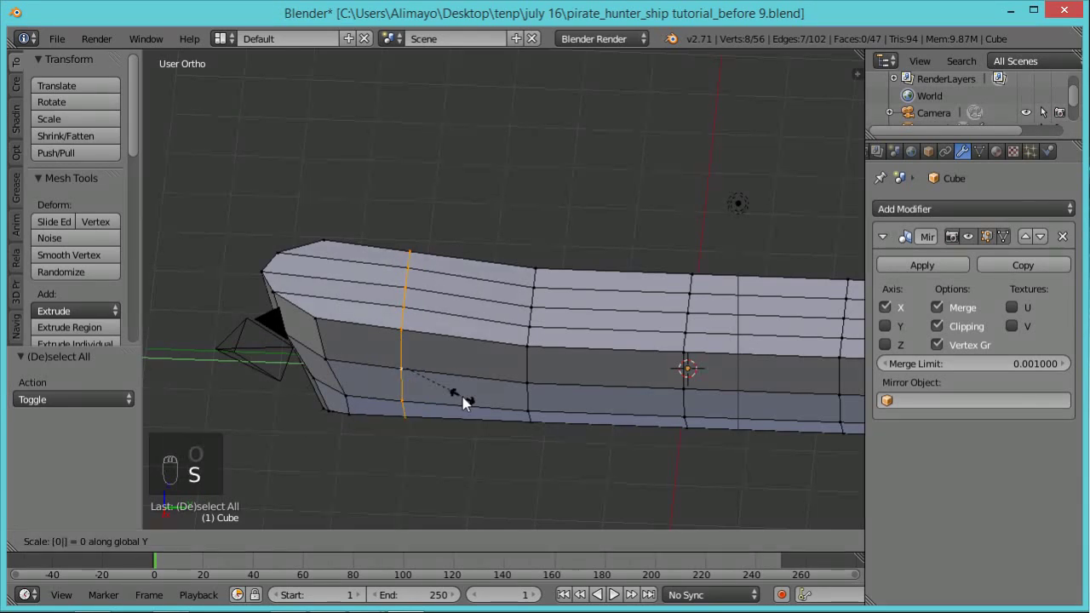
click(463, 397)
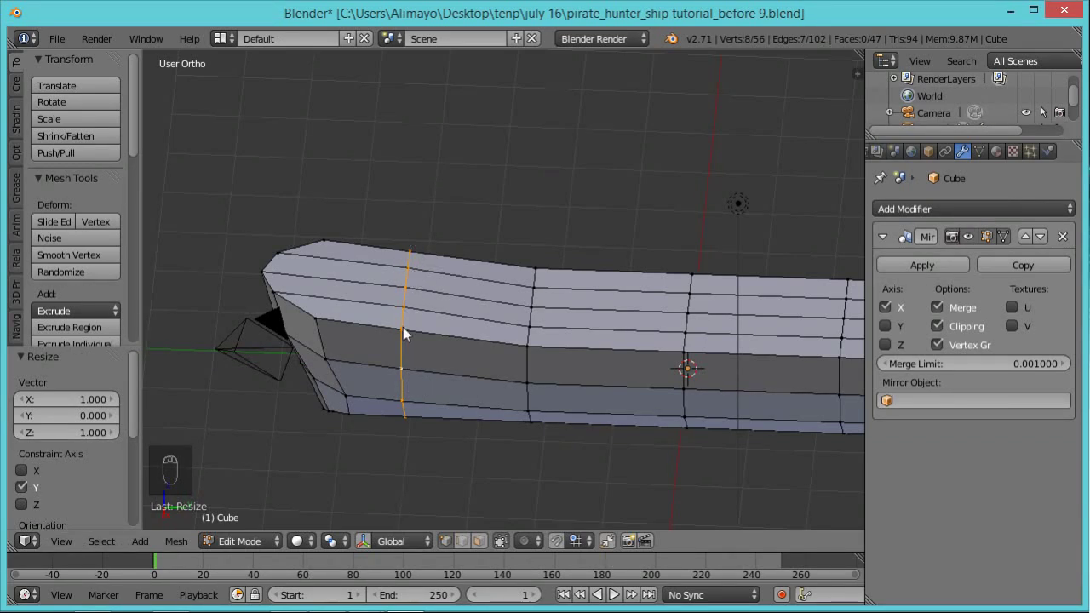
In face selection mode, select all top faces at the bow ahead of the straightened loop and extrude them 1.013 along Z
middle_drag(424, 327, 492, 393)
scroll(492, 393, up, 4)
click(479, 541)
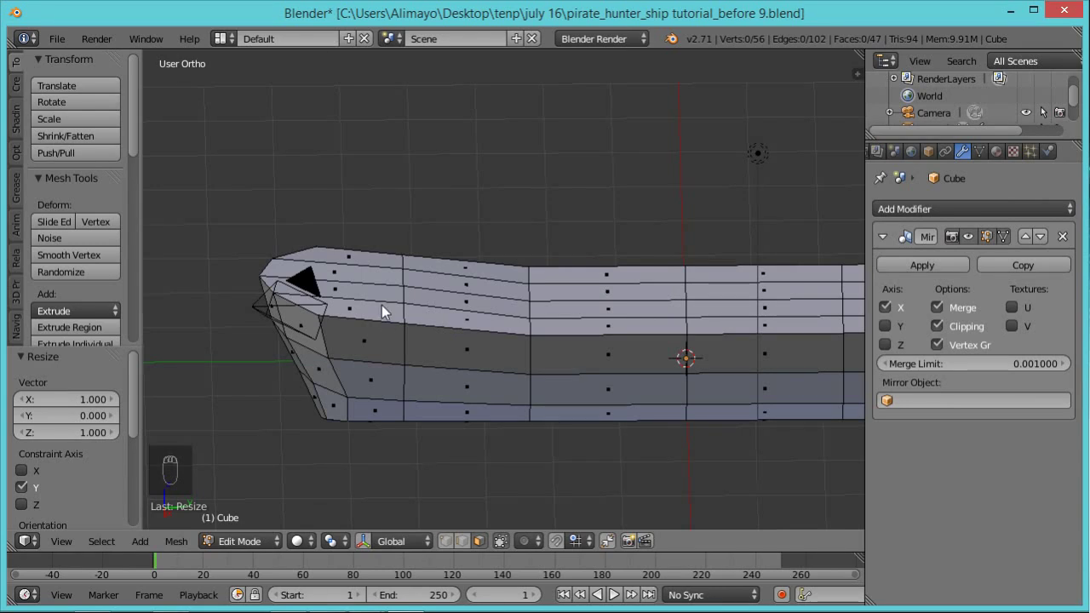
middle_drag(381, 305, 379, 327)
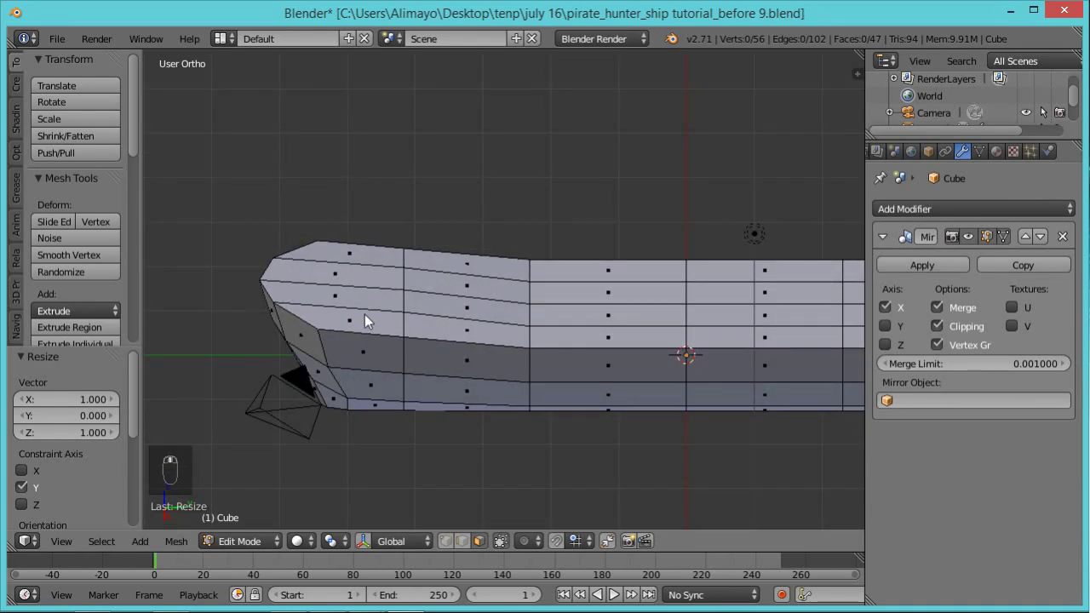
key(c)
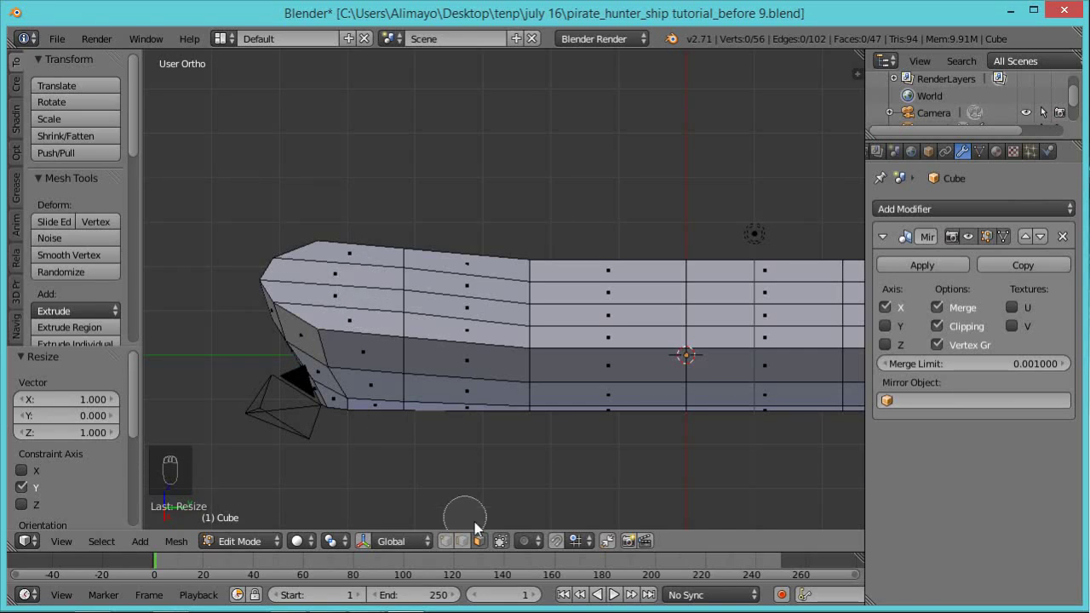
drag(366, 299, 356, 298)
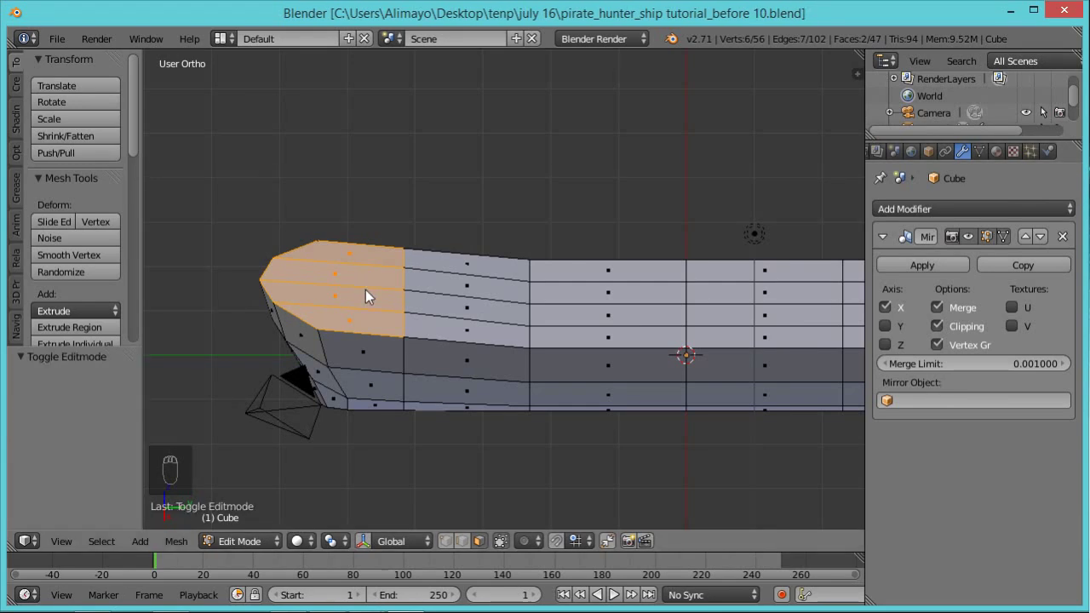
key(e)
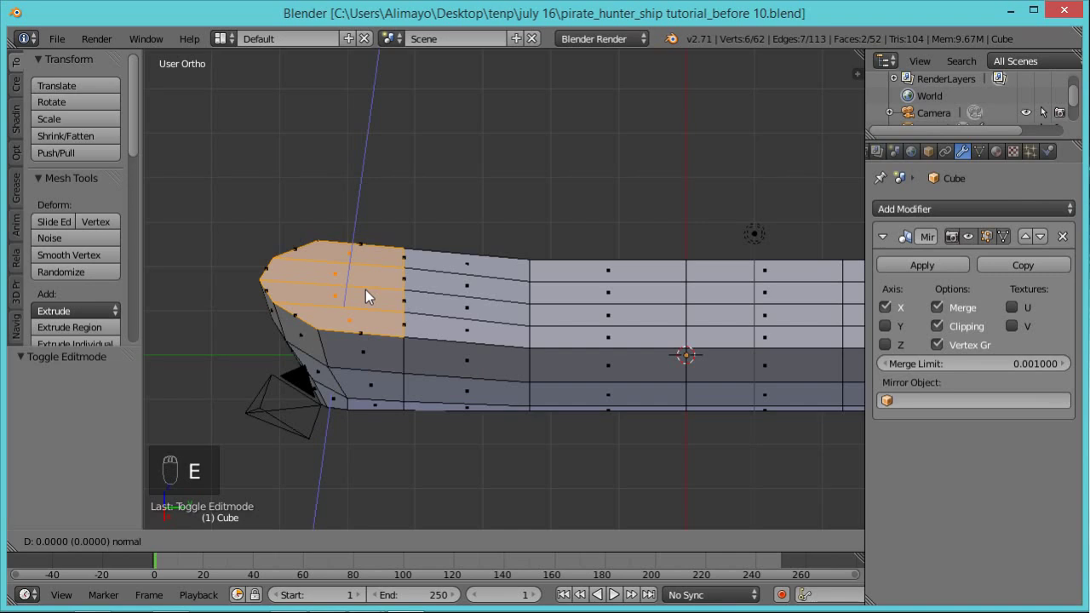
key(z)
key(z)
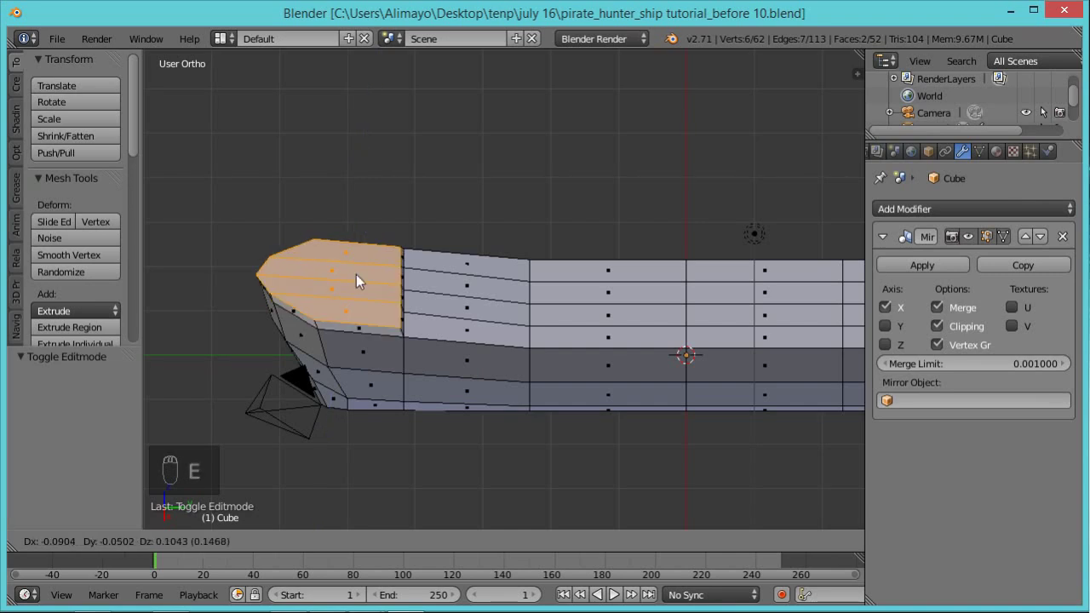
key(z)
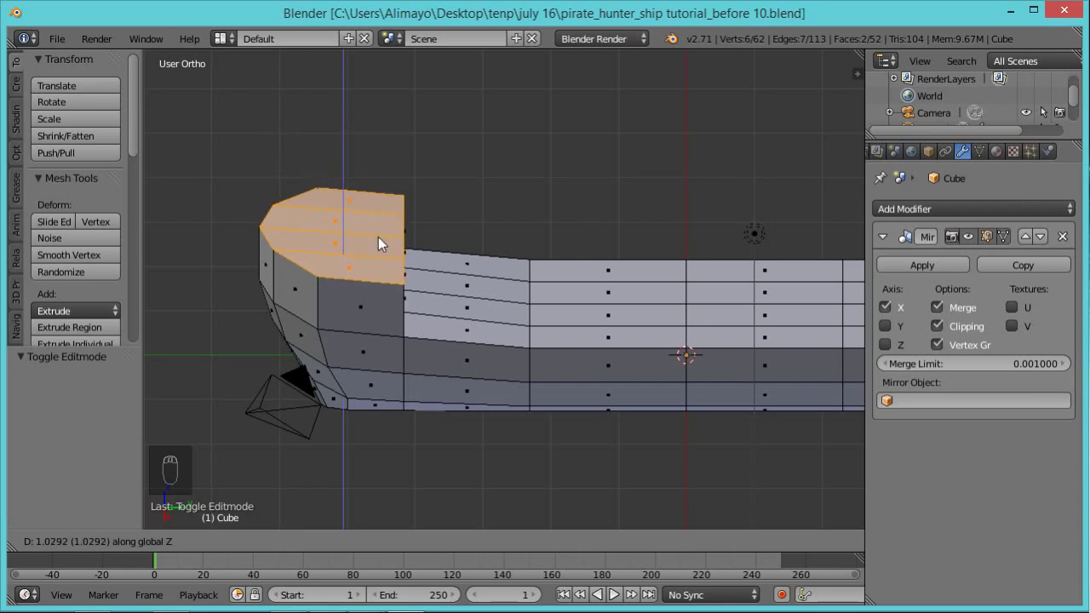
click(380, 237)
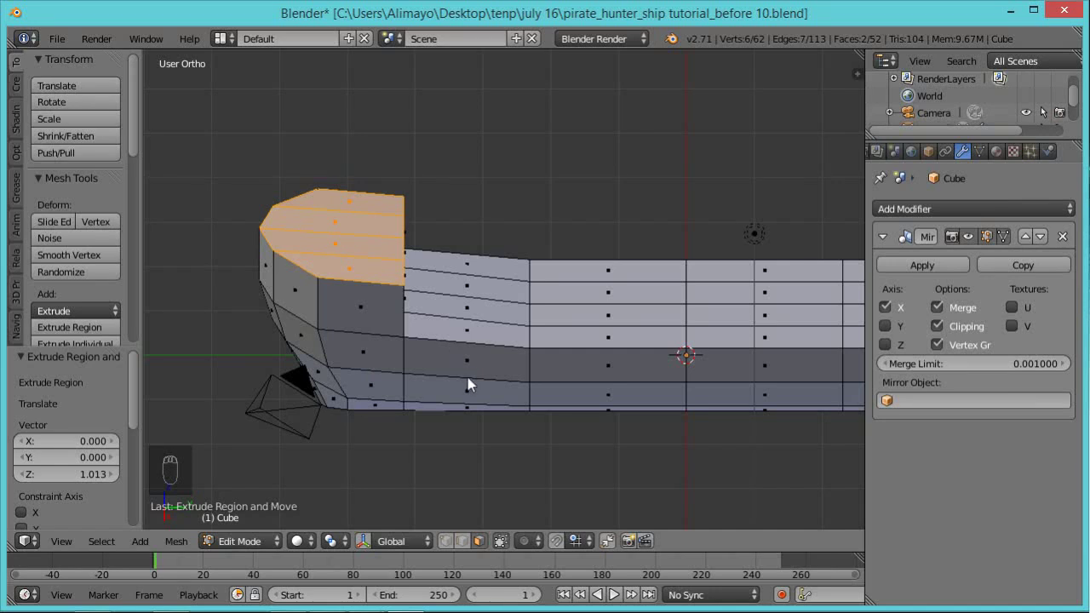
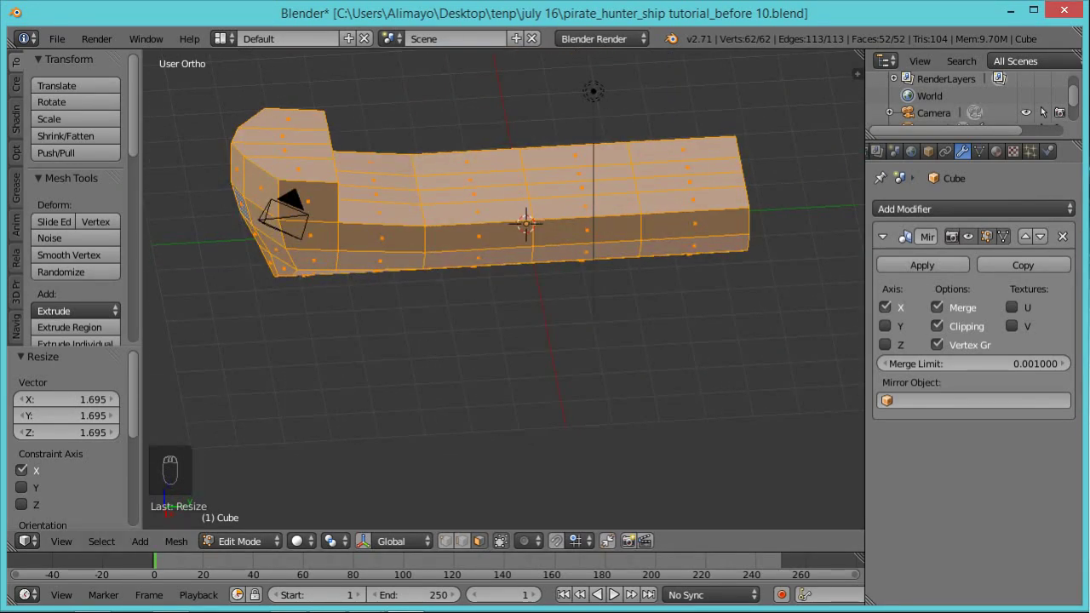
Save the scene as "pirate_hunter_ship tutorial_before 11.blend" and scale the whole hull by 1.277 along Z
key(ctrl+alt+s)
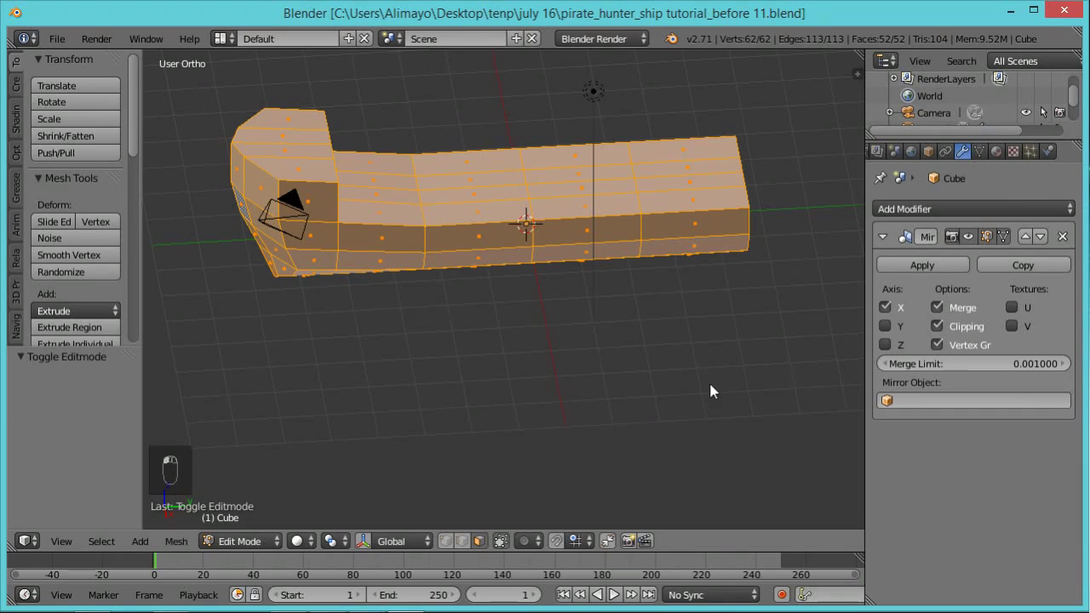
middle_drag(543, 386, 517, 322)
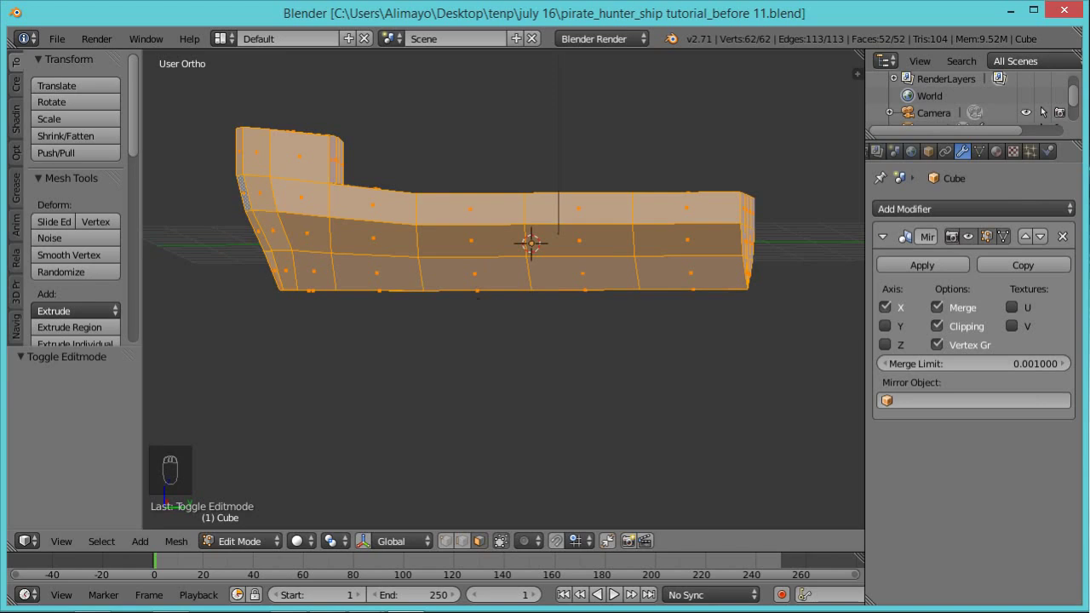
middle_drag(443, 362, 484, 373)
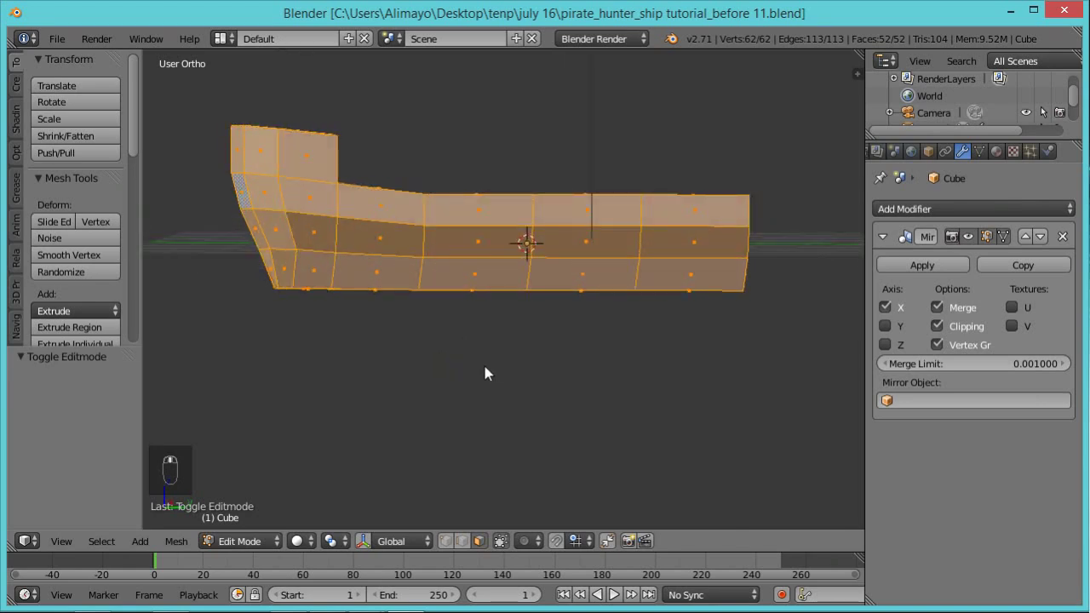
key(s)
key(z)
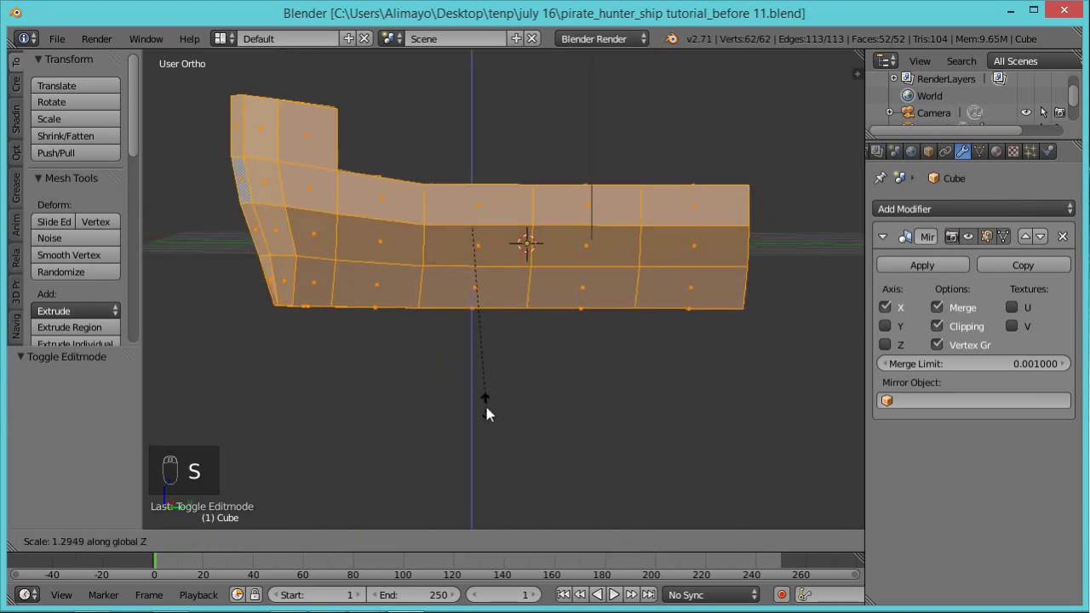
click(485, 403)
middle_drag(530, 358, 511, 396)
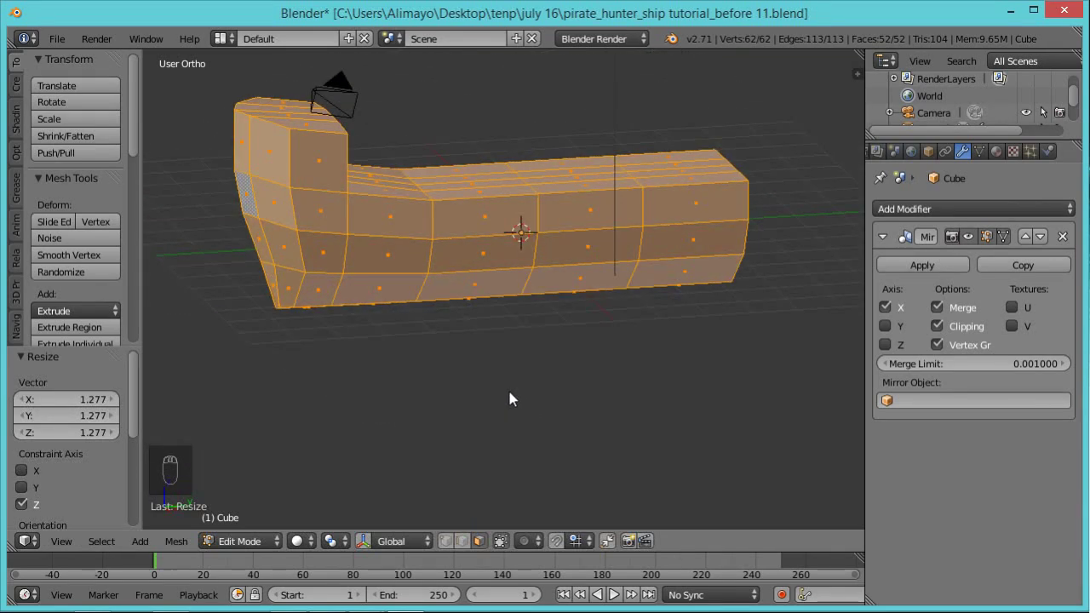
Scale the whole hull by 1.043 along Y and view it from the bow
key(s)
key(y)
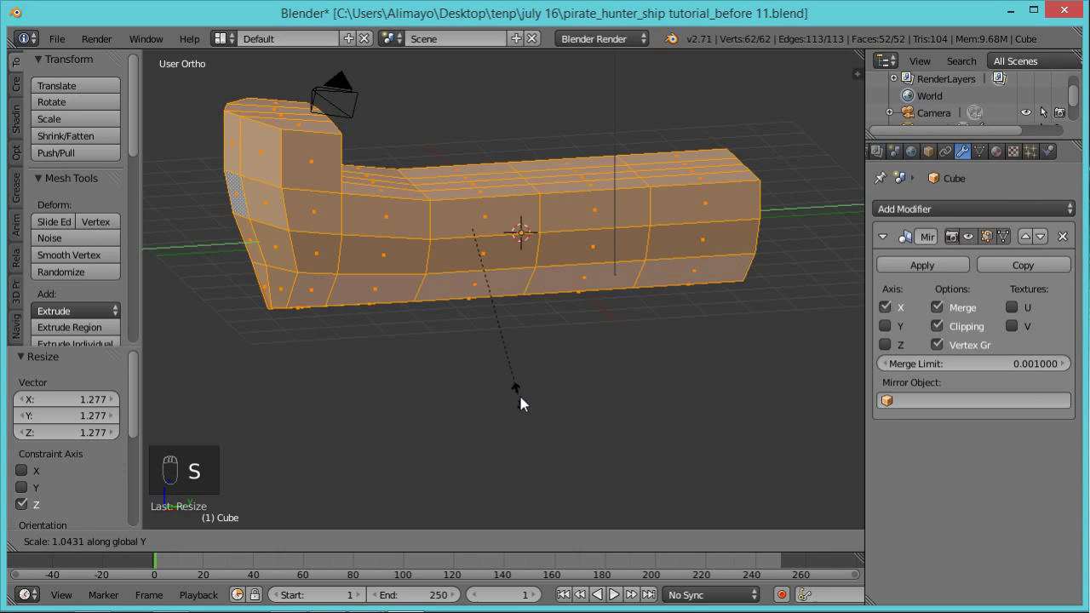
click(518, 392)
middle_drag(410, 364, 533, 380)
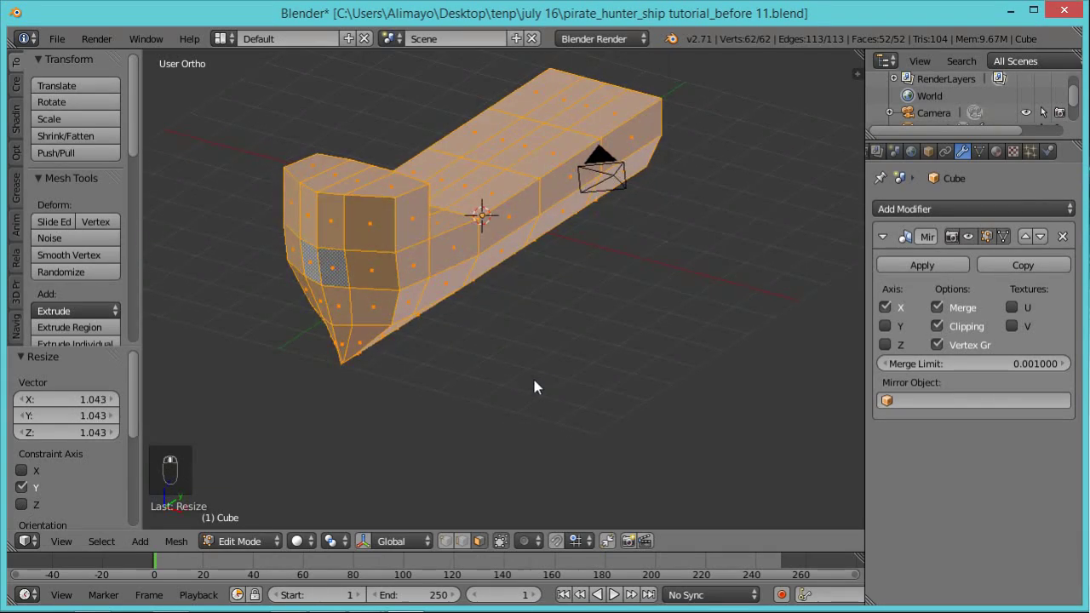
Enable the transform manipulator and widen the hull by moving the whole mesh outward along X, with a final move of 0.307
key(ctrl+space)
drag(526, 242, 565, 313)
middle_drag(566, 313, 553, 261)
drag(528, 226, 555, 234)
mouse_move(554, 234)
middle_down()
mouse_move(567, 246)
mouse_move(545, 265)
mouse_move(542, 211)
mouse_move(554, 214)
mouse_move(548, 242)
middle_up()
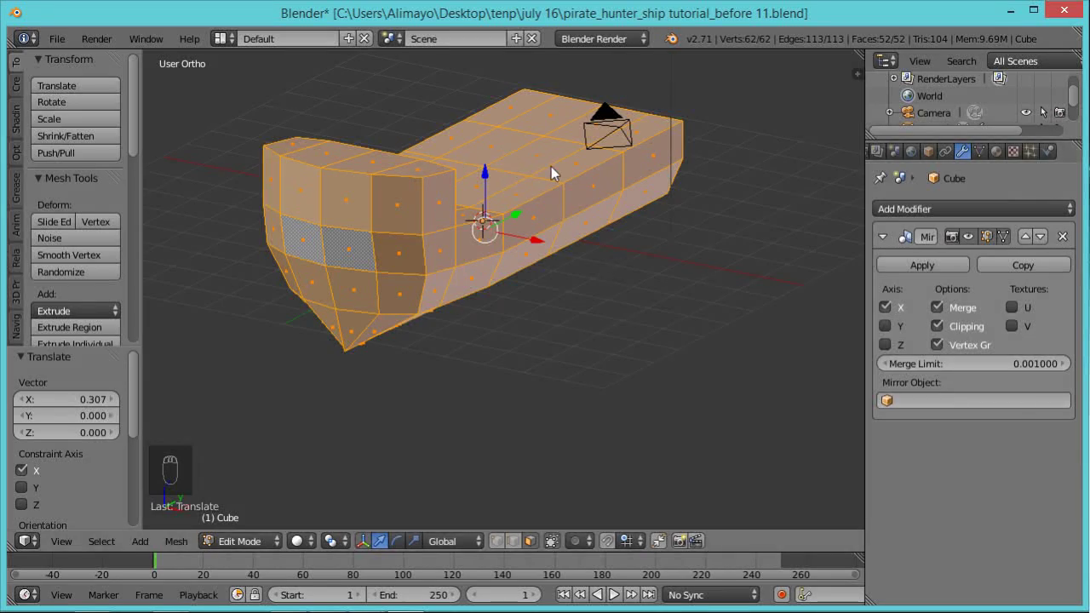
Try moving the mesh about 0.436 along X with the Mirror modifier's clipping turned off
middle_drag(640, 289, 810, 339)
click(937, 327)
key(g)
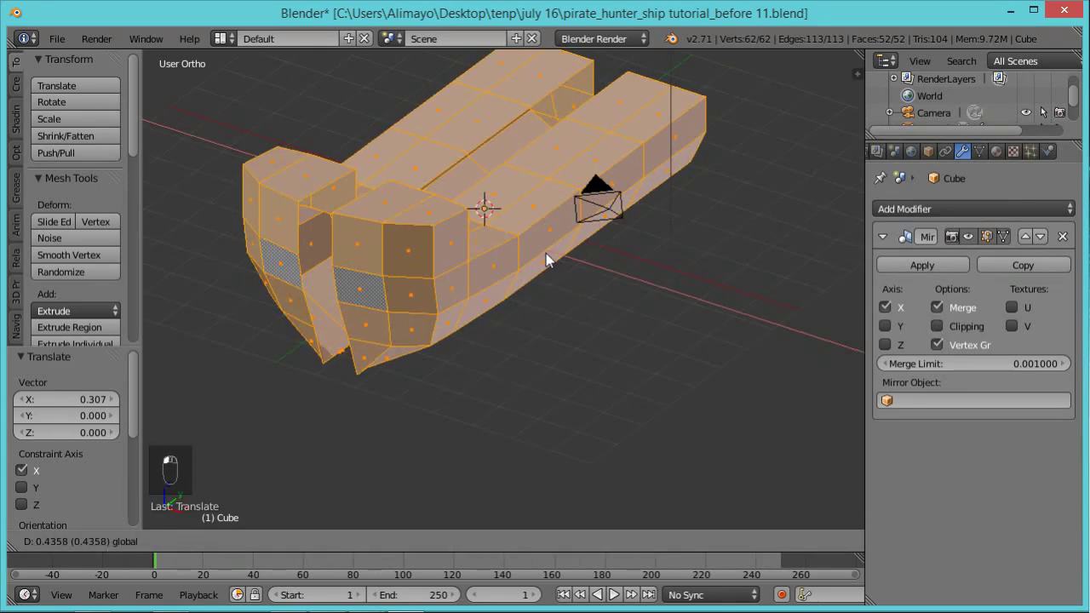
click(546, 253)
Turn the Mirror modifier's clipping back on and move the whole mesh -0.071 along X
click(935, 326)
drag(553, 256, 531, 240)
middle_drag(634, 331, 590, 313)
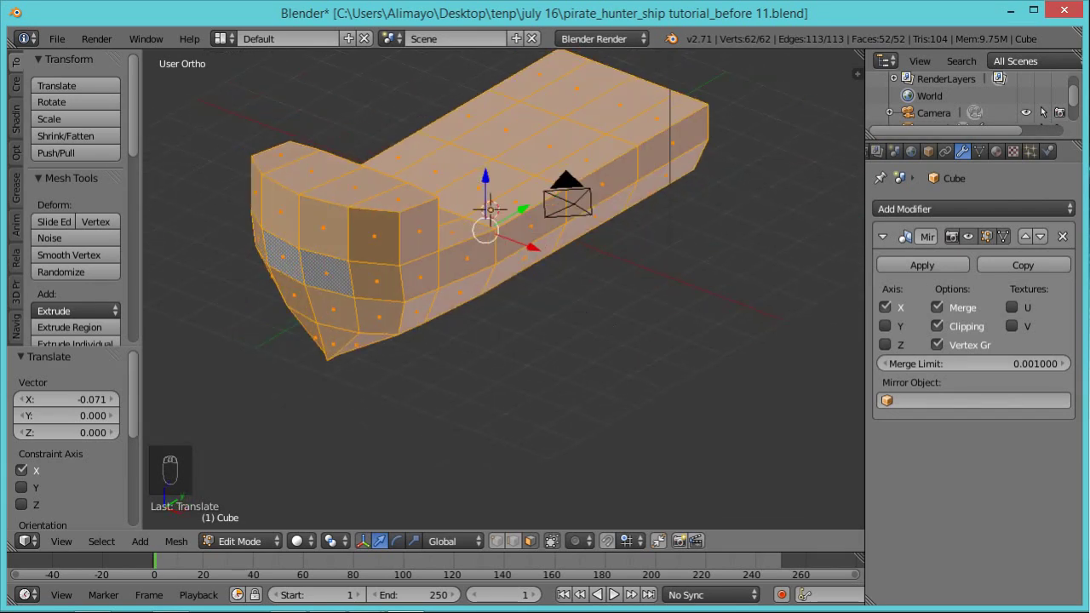
Save the scene as "pirate_hunter_ship tutorial_before 12.blend" and move the three stern faces beside the centreline 0.302 along Y
key(ctrl+alt+s)
middle_drag(742, 244, 645, 305)
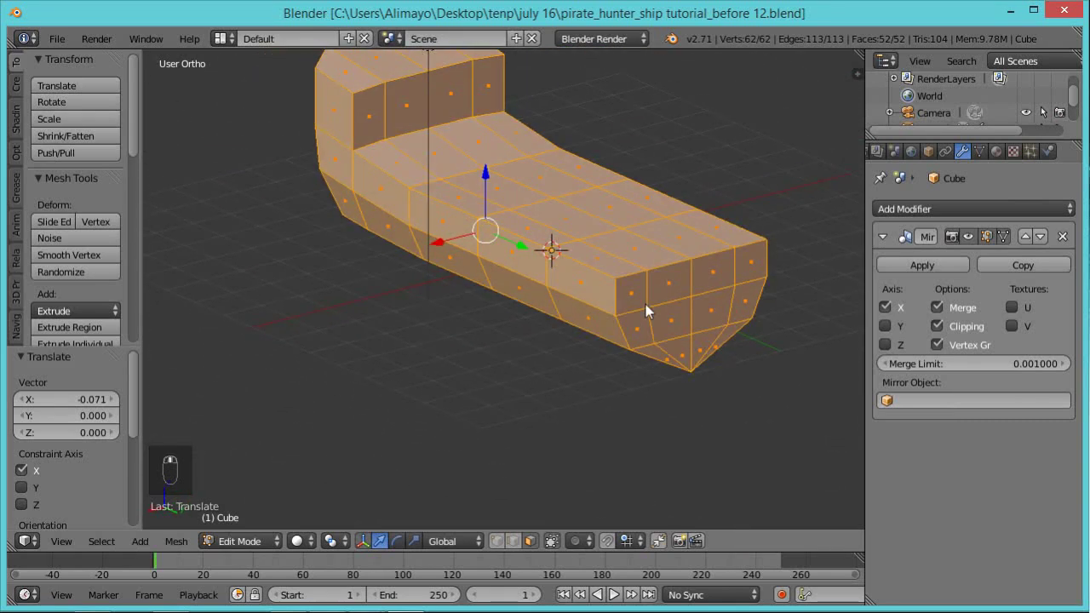
right_click(715, 279)
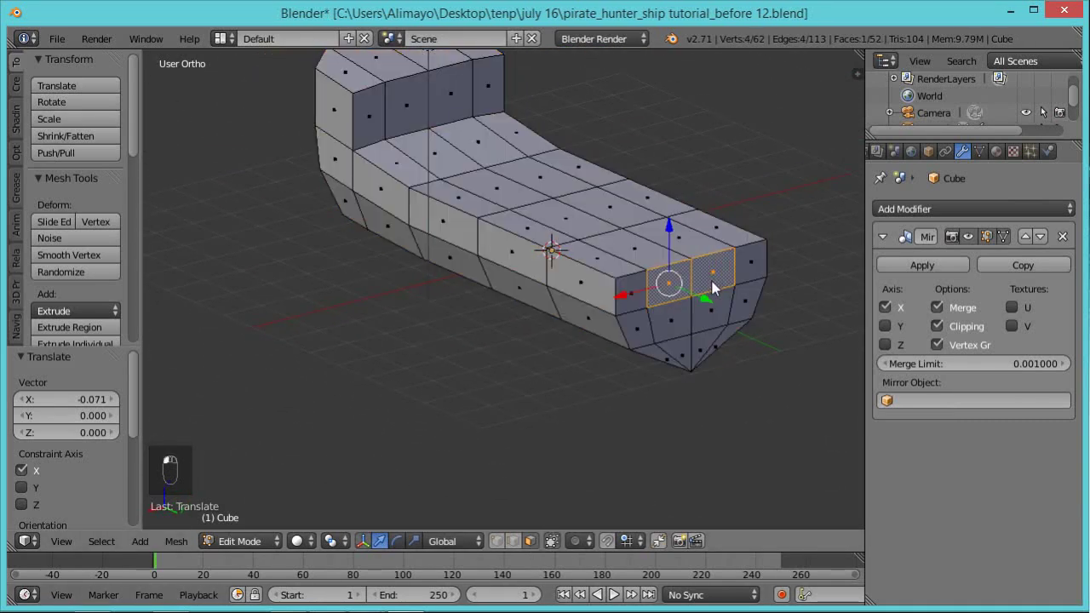
shift+right_click(688, 323)
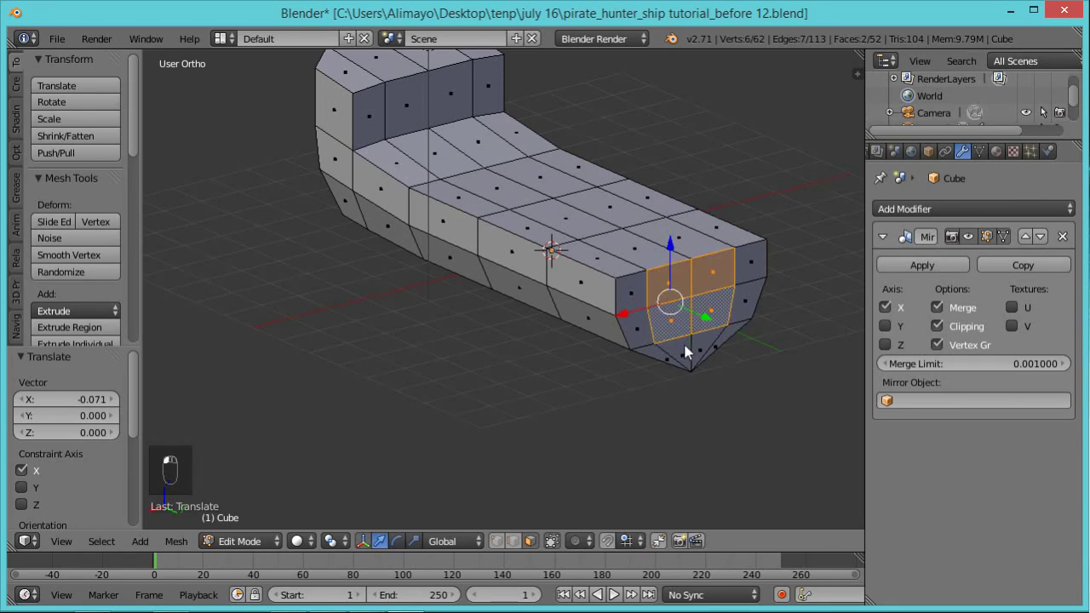
shift+right_click(687, 351)
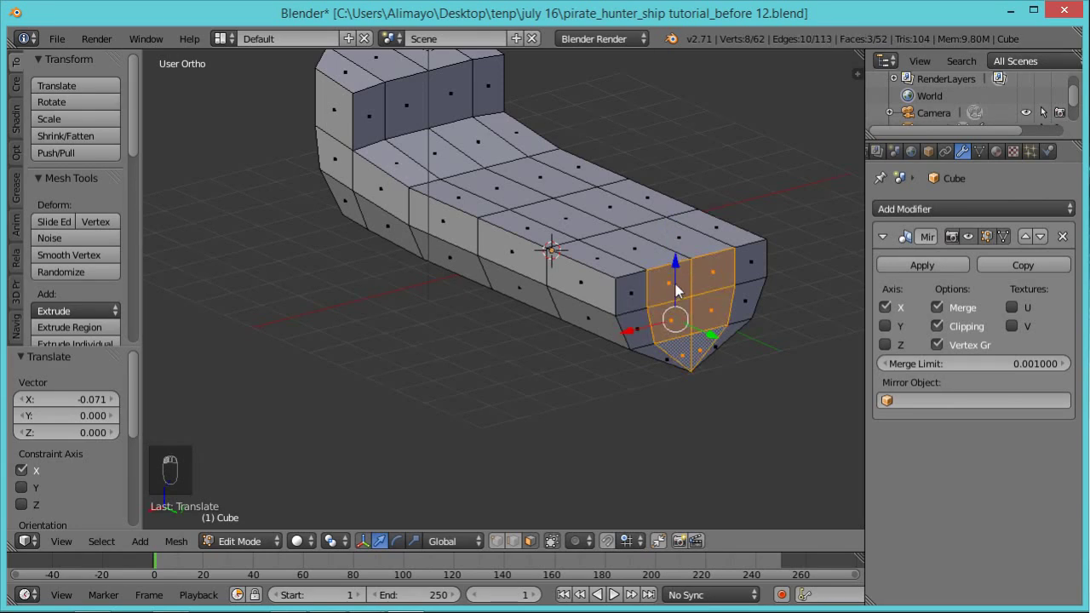
middle_drag(625, 384, 706, 355)
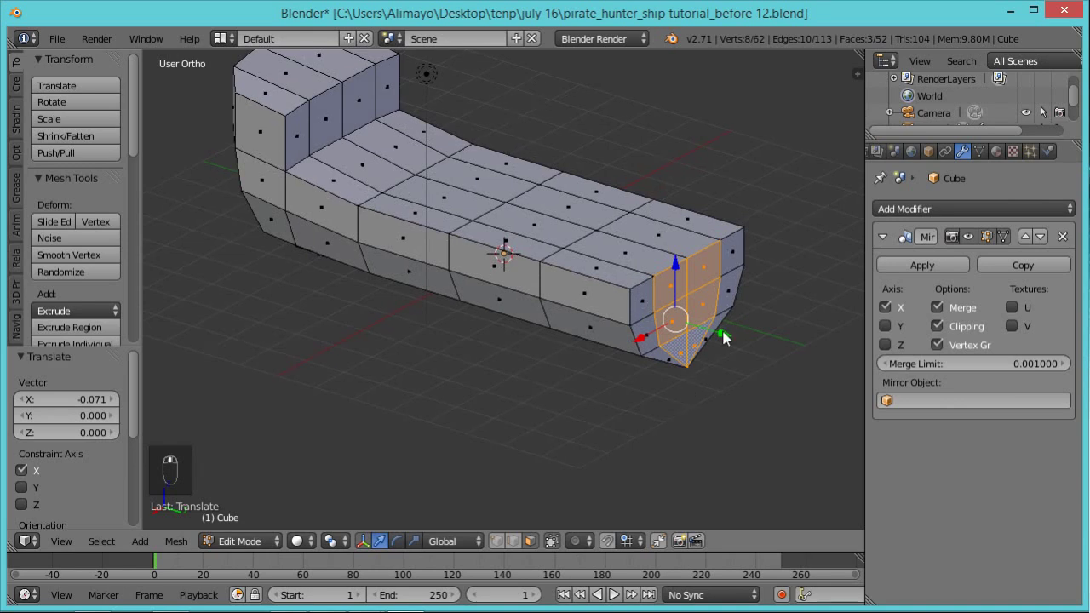
key(g)
key(y)
click(733, 329)
In edge selection mode, select the stern's three vertical centreline edges and move them 0.386 along Y
click(512, 542)
right_click(701, 279)
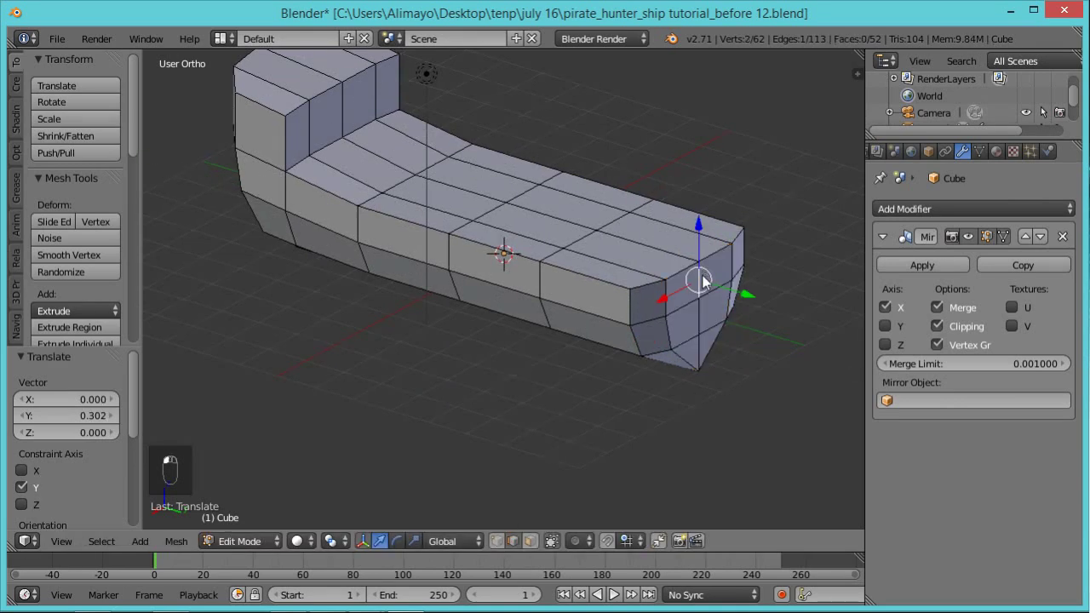
shift+right_click(702, 315)
shift+right_click(700, 353)
key(g)
key(y)
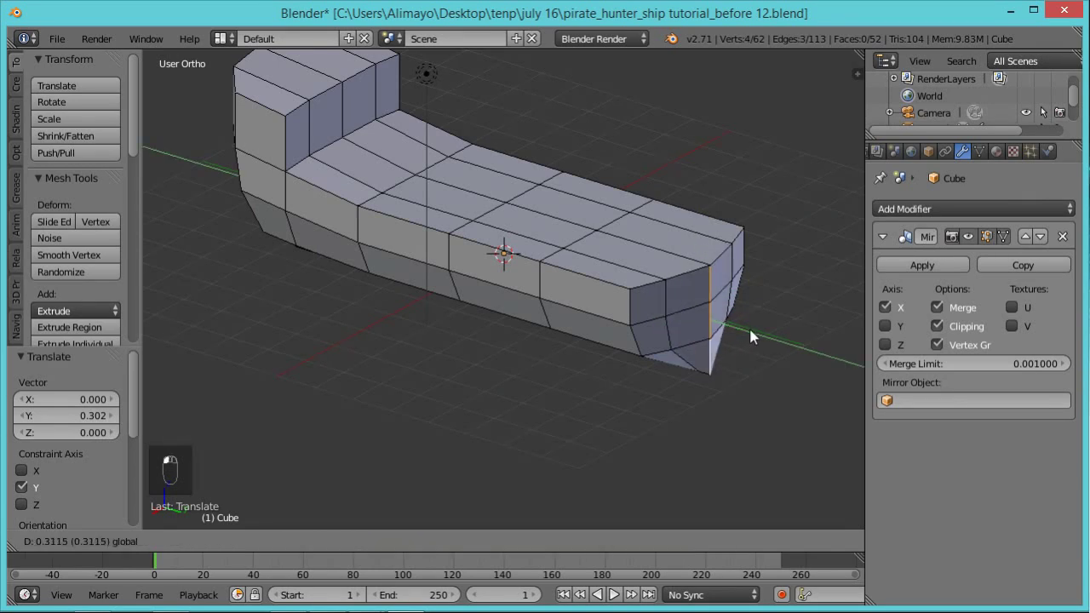
click(753, 332)
middle_drag(766, 414, 701, 373)
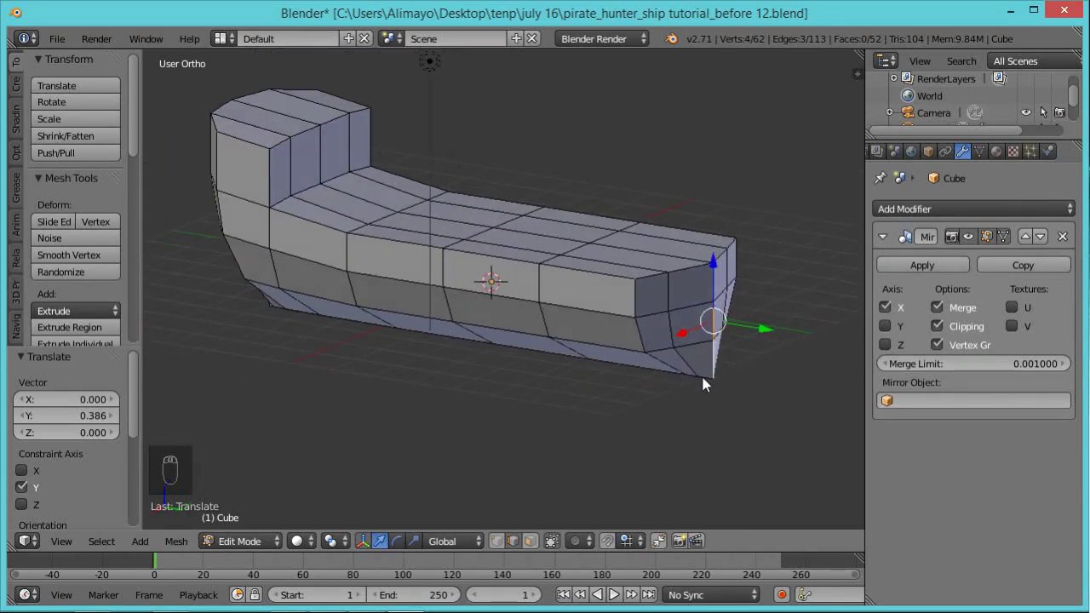
middle_drag(764, 399, 565, 421)
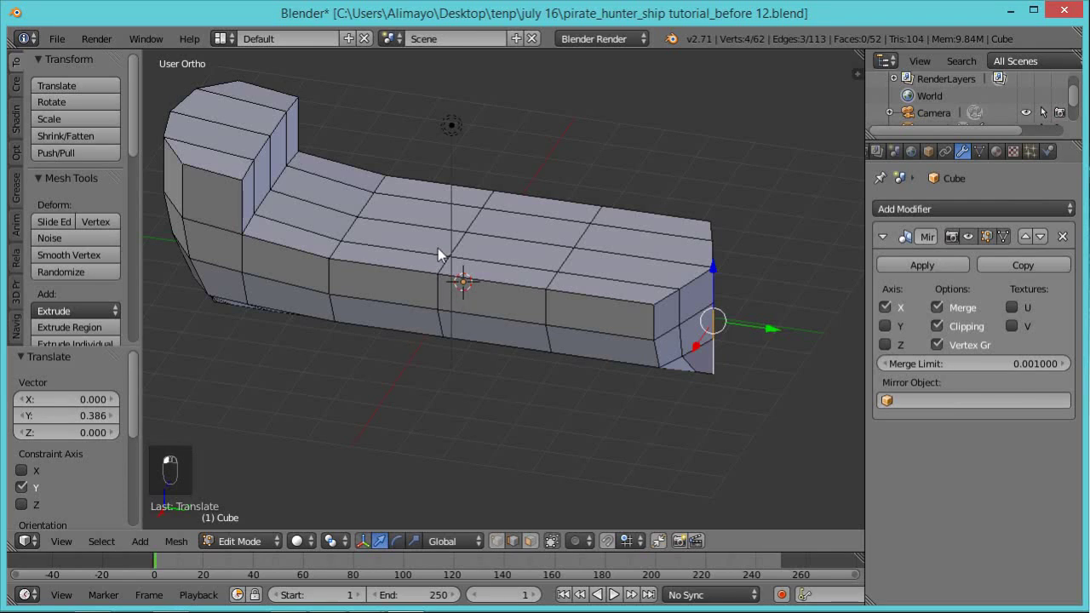
In face selection mode, select the eight top faces between the bow platform and the stern and extrude them -0.021 along Z
key(c)
mouse_move(567, 240)
mouse_down()
mouse_move(391, 219)
mouse_move(410, 217)
mouse_up()
right_click(417, 219)
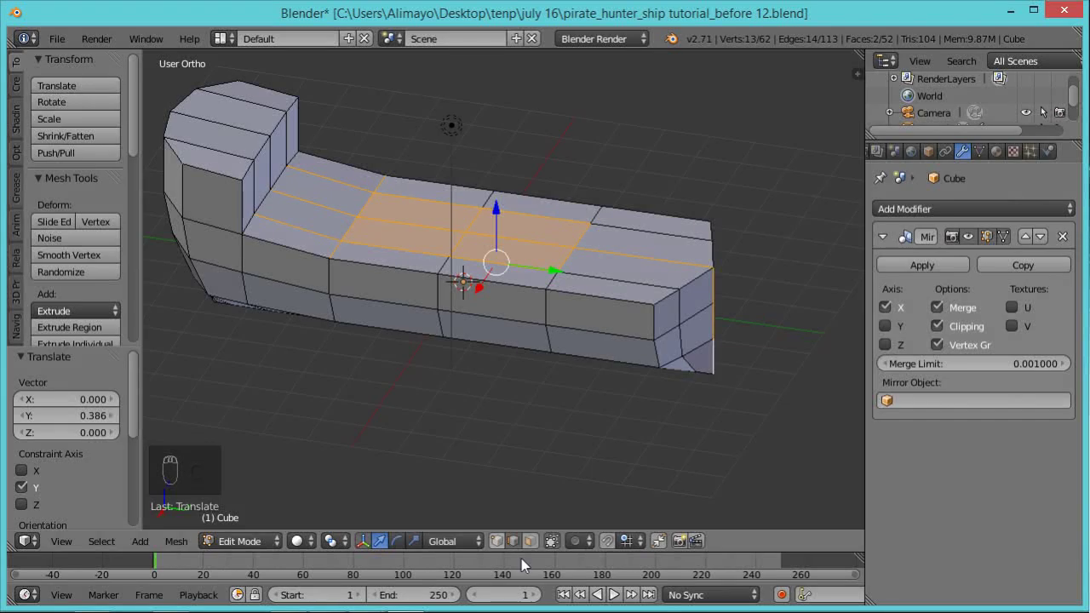
click(530, 541)
key(c)
mouse_move(588, 266)
mouse_down()
mouse_move(611, 269)
mouse_move(520, 231)
mouse_move(412, 206)
mouse_move(339, 205)
mouse_up()
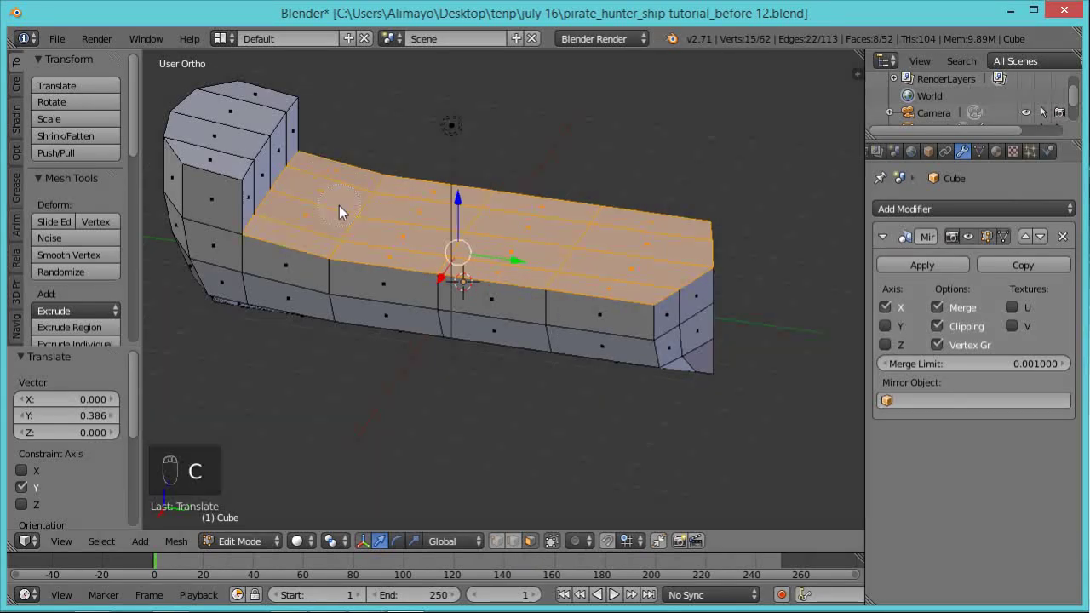
middle_drag(586, 252, 599, 258)
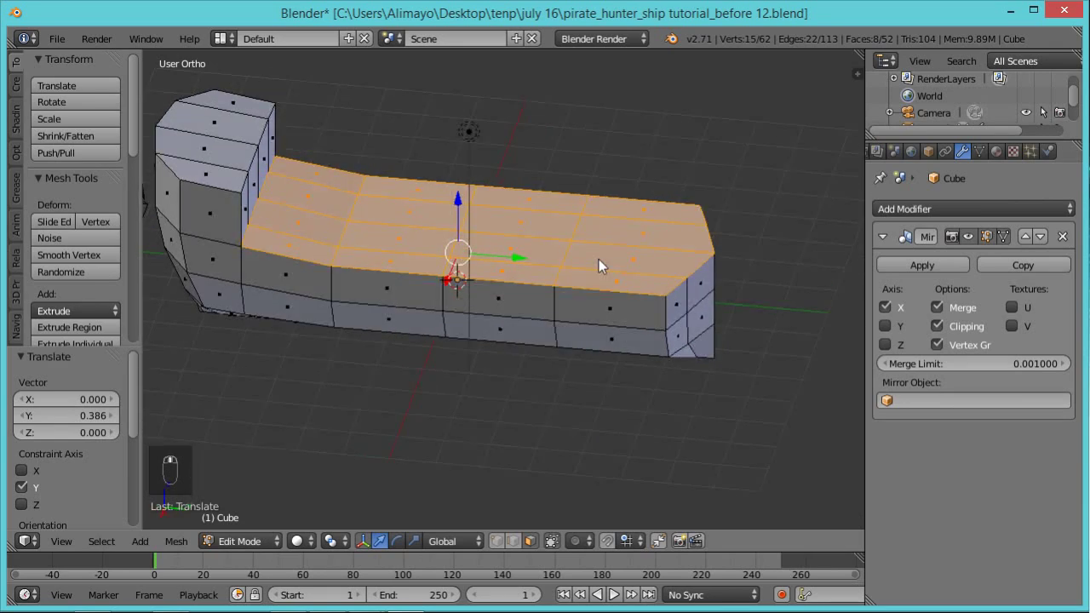
key(e)
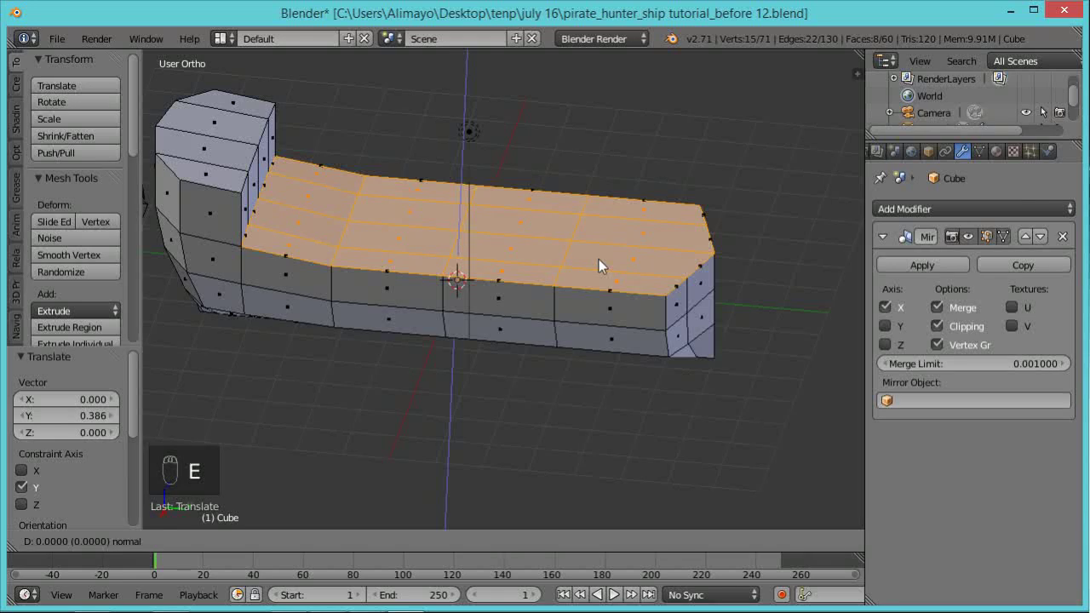
click(599, 260)
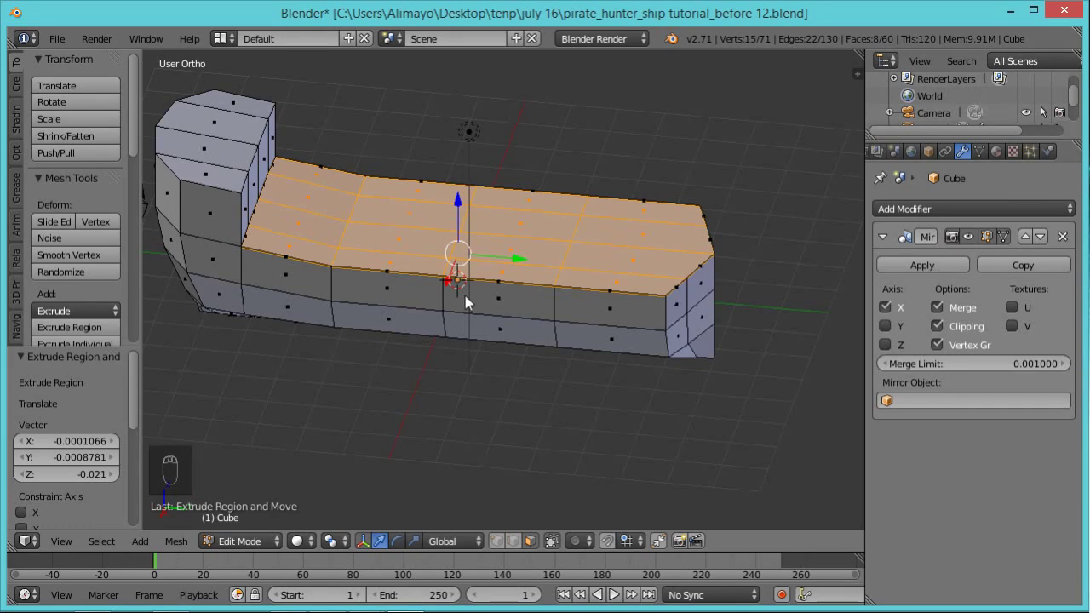
Scale the extruded deck faces to 0.920 overall and to 0.755 along X to leave a rim around them
middle_drag(734, 331, 640, 299)
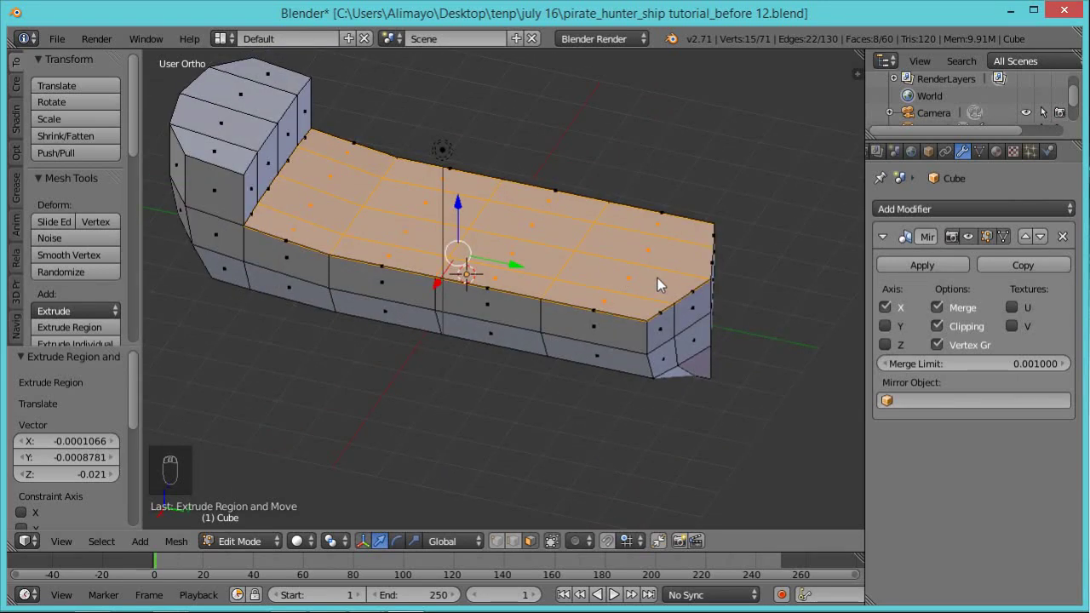
key(s)
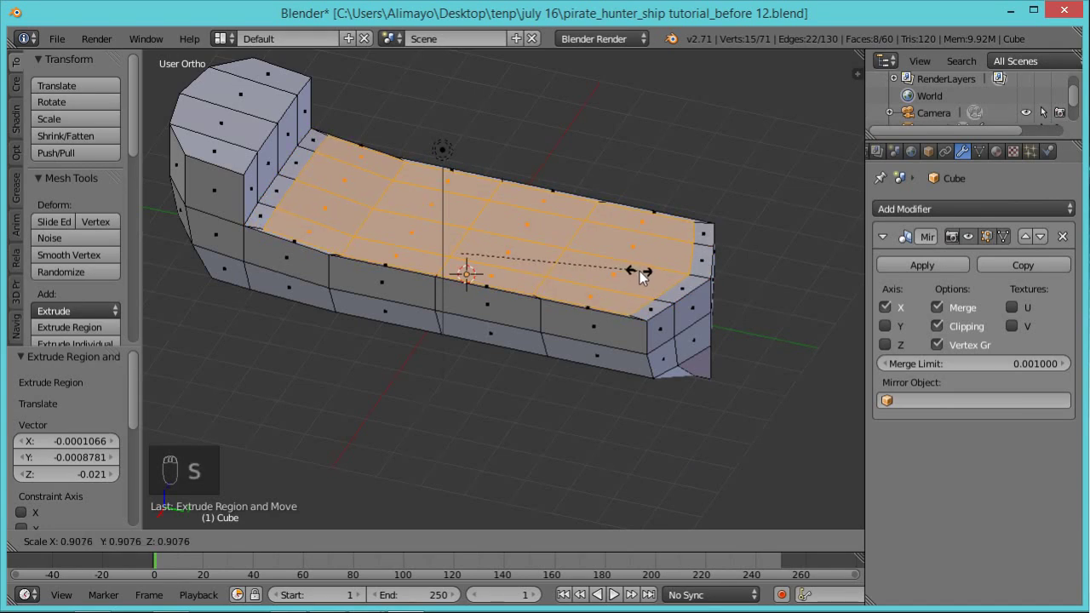
click(642, 271)
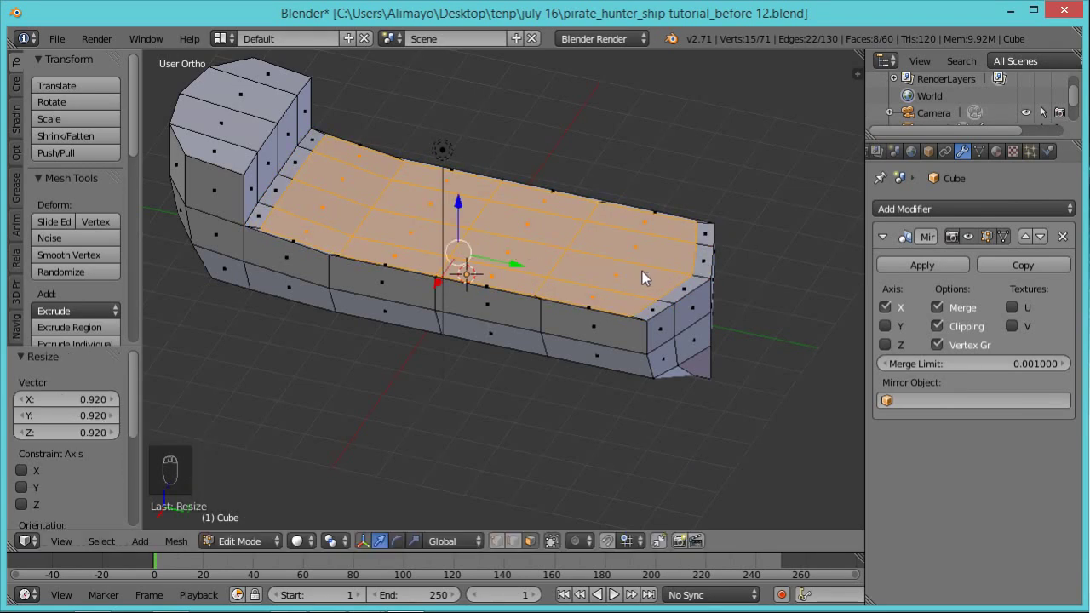
key(s)
key(x)
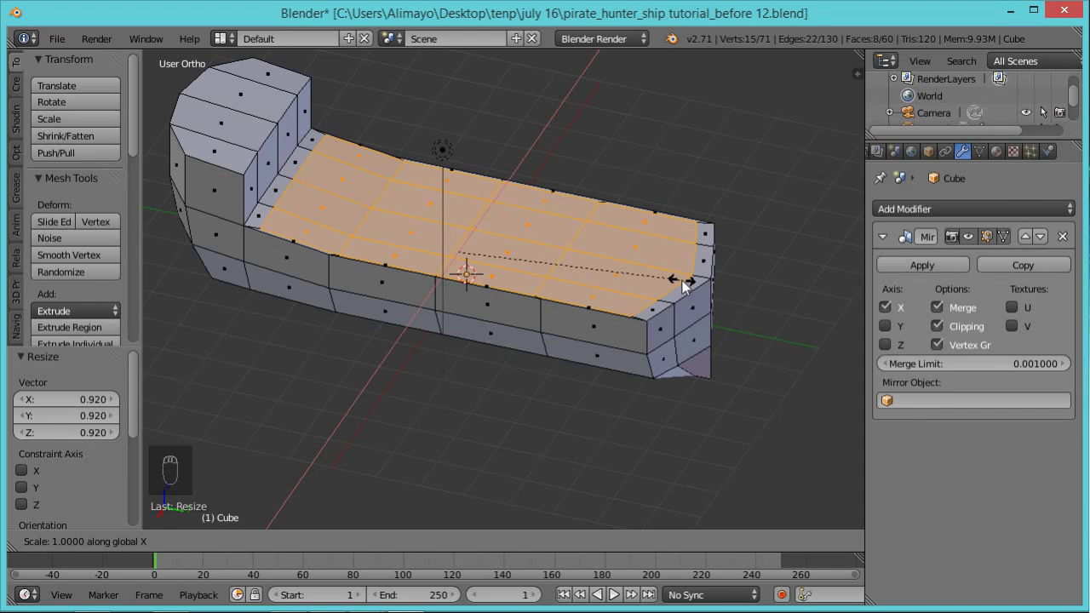
click(627, 271)
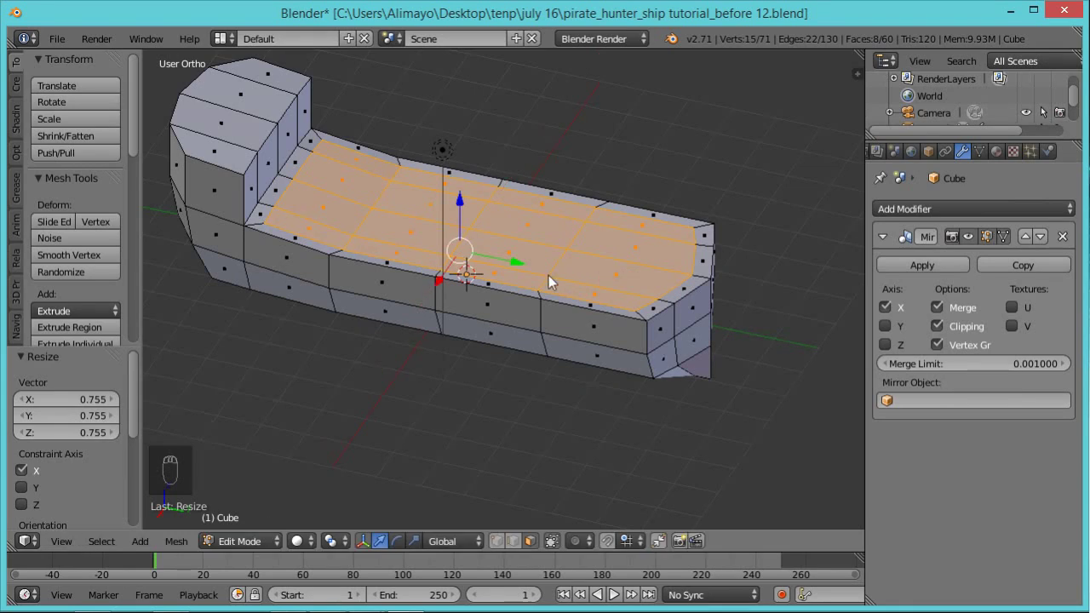
Move the inset deck faces -0.296 along Y and -0.086 along Z
key(g)
key(z)
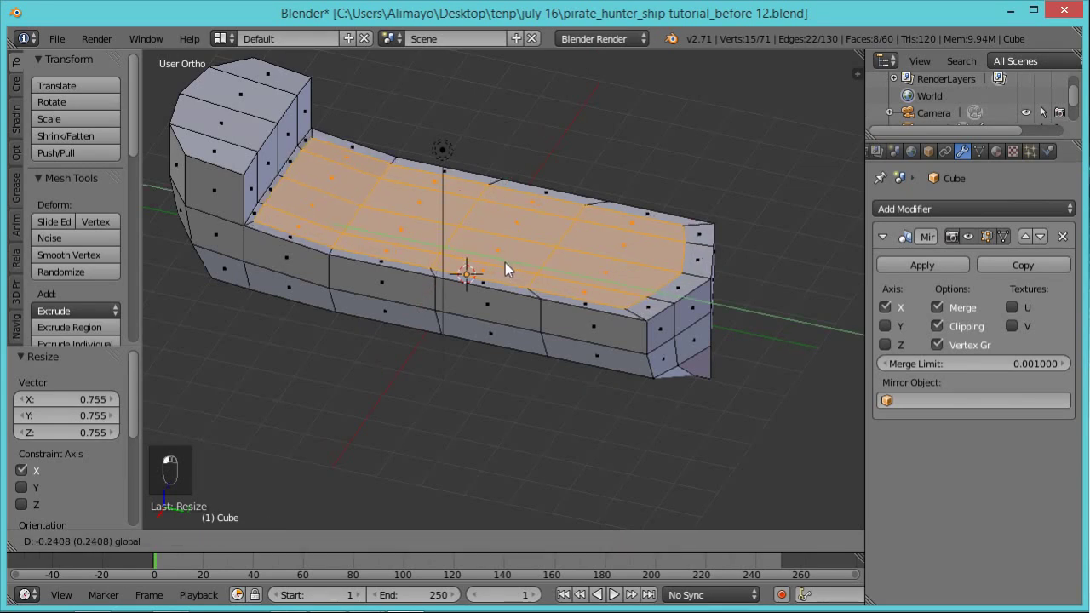
click(503, 263)
key(g)
key(z)
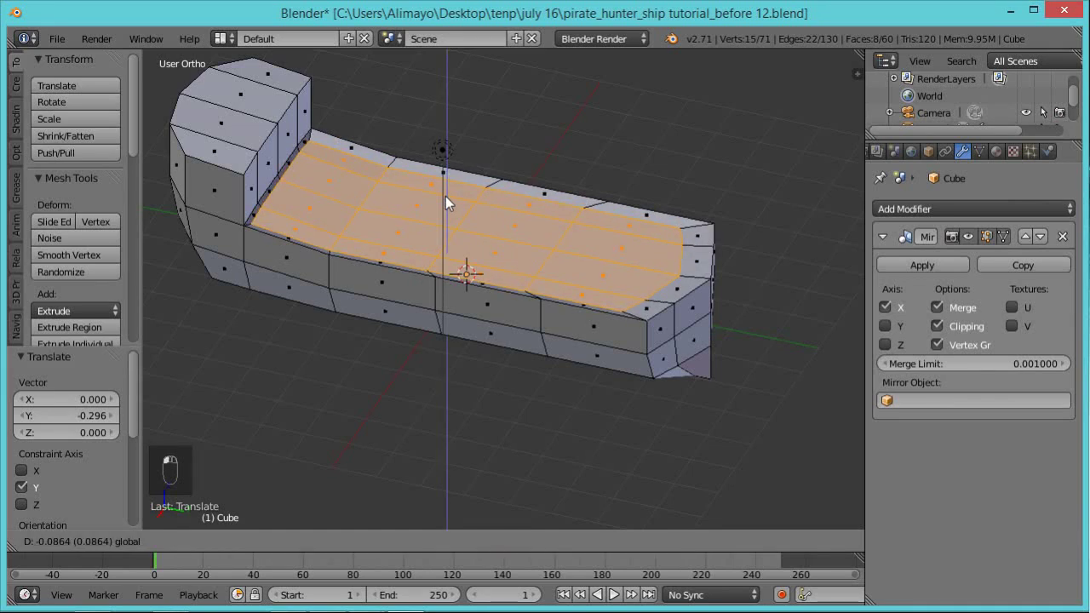
click(445, 196)
Scale the inset deck faces to 1.030 along Y and move them 0.134 along Y
middle_drag(552, 256, 508, 294)
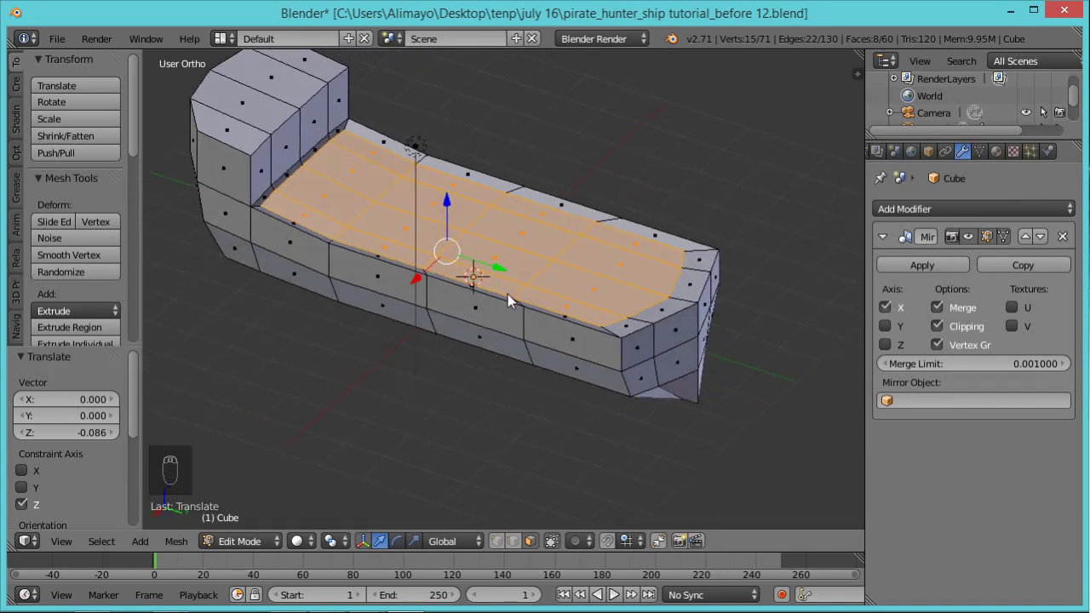
key(s)
key(y)
click(558, 291)
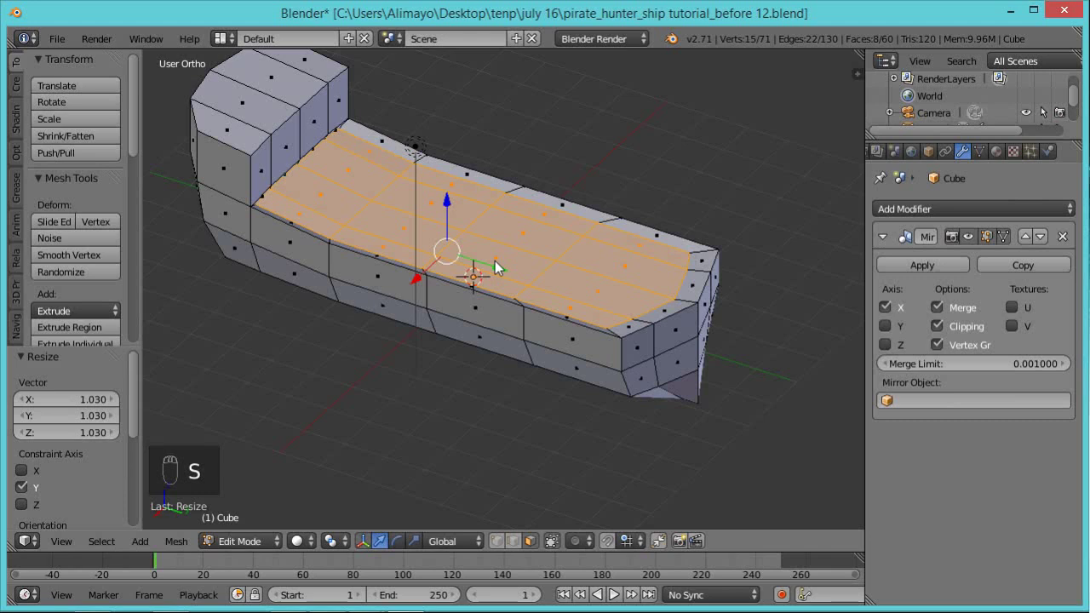
drag(495, 269, 502, 267)
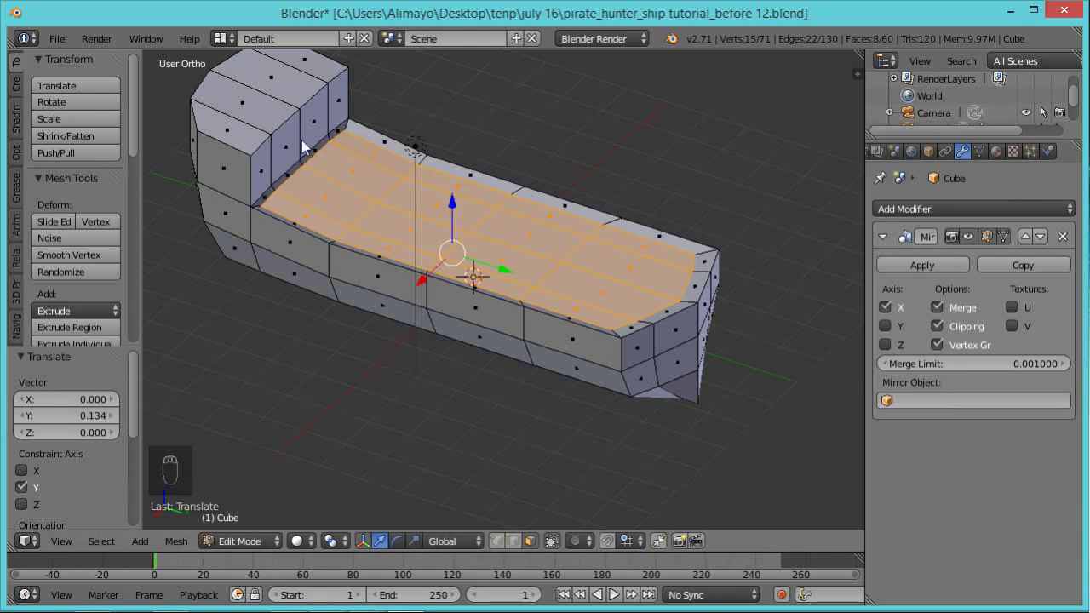
Extrude the inset deck faces -0.343 along Z and save the scene as "pirate_hunter_ship tutorial_before 13.blend"
middle_drag(384, 240, 516, 250)
key(e)
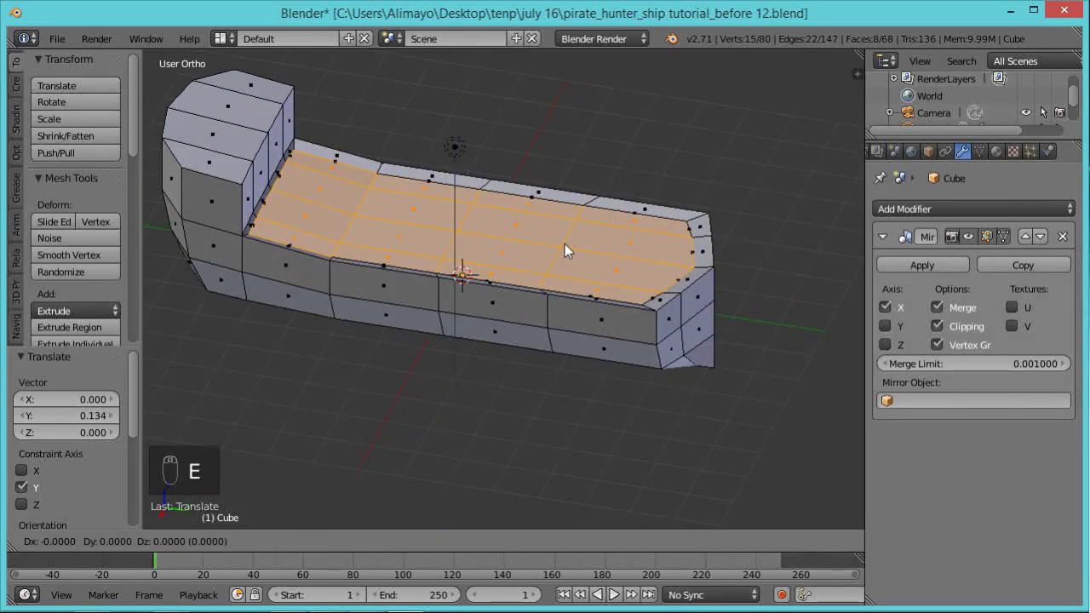
key(z)
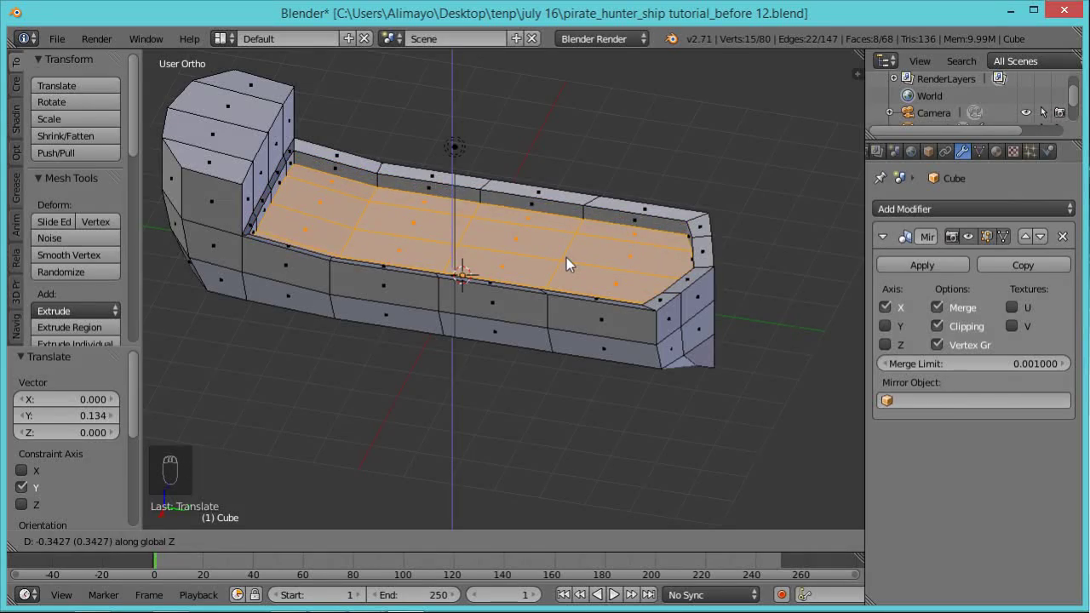
click(566, 257)
middle_drag(650, 259, 511, 249)
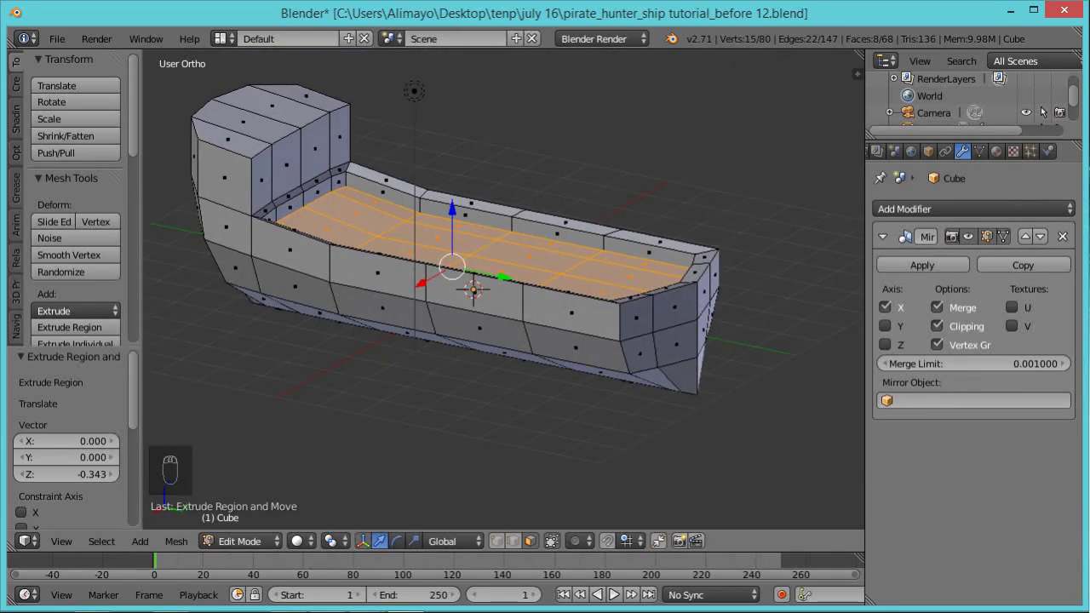
key(ctrl+s)
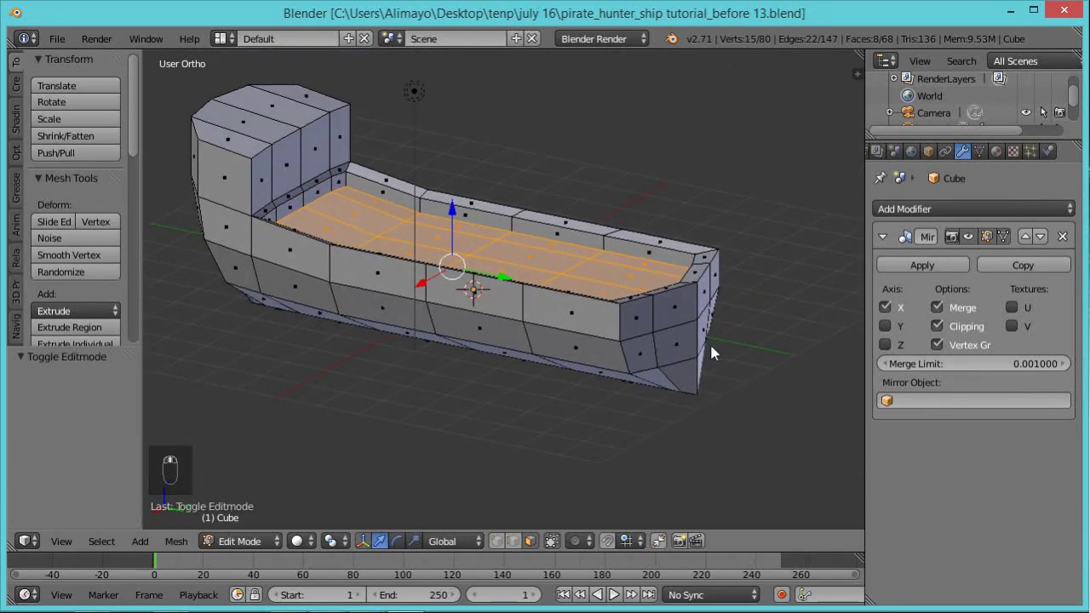
Select only the three top rim faces around the stern and flatten them by scaling to 0 along Z
middle_drag(710, 342, 599, 349)
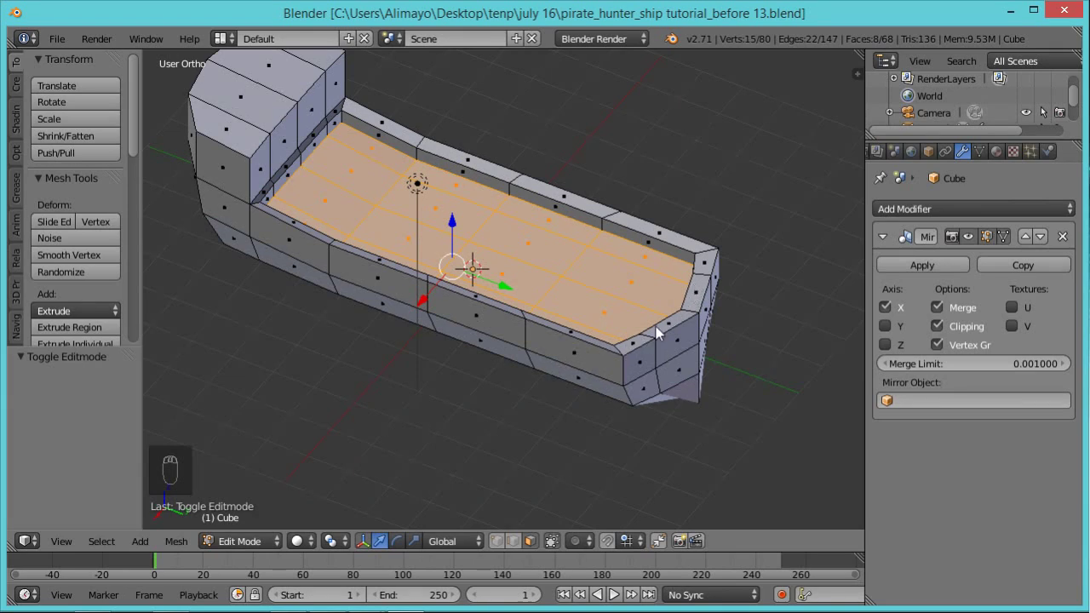
key(a)
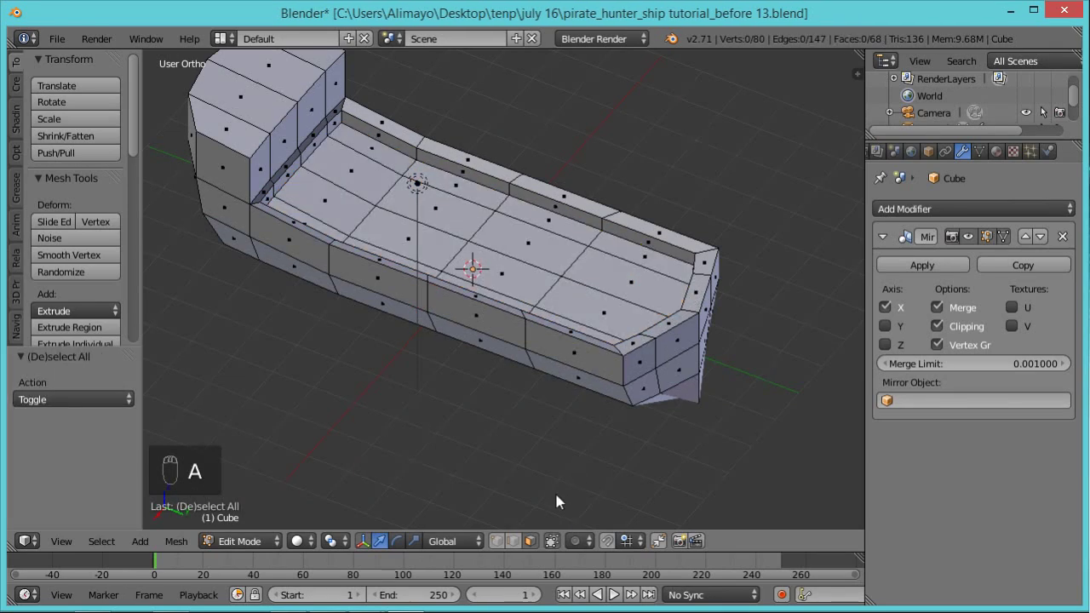
middle_drag(703, 326, 686, 285)
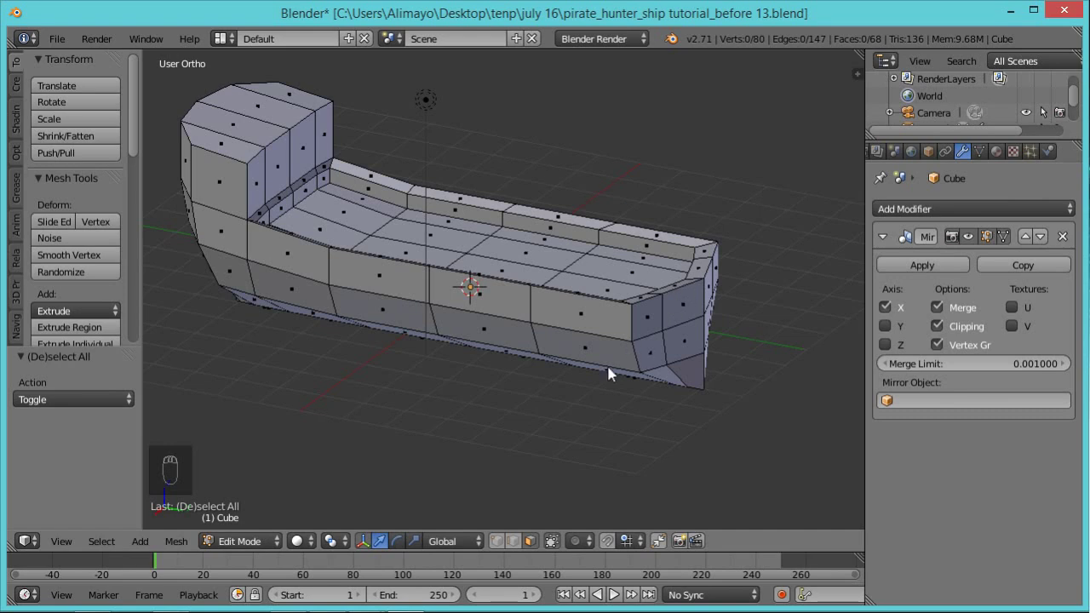
middle_drag(704, 366, 605, 346)
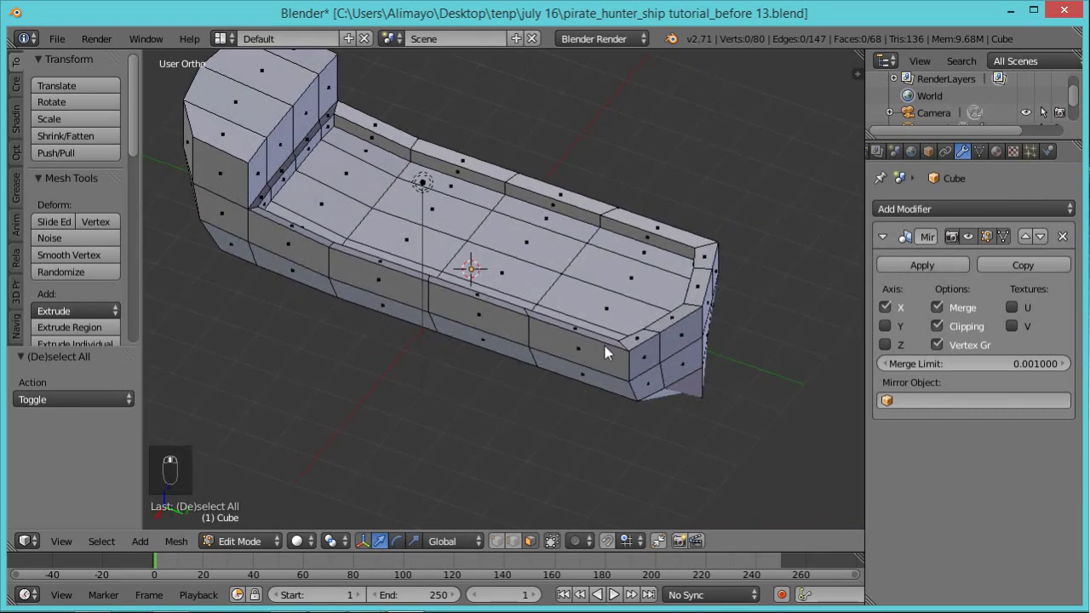
right_click(603, 338)
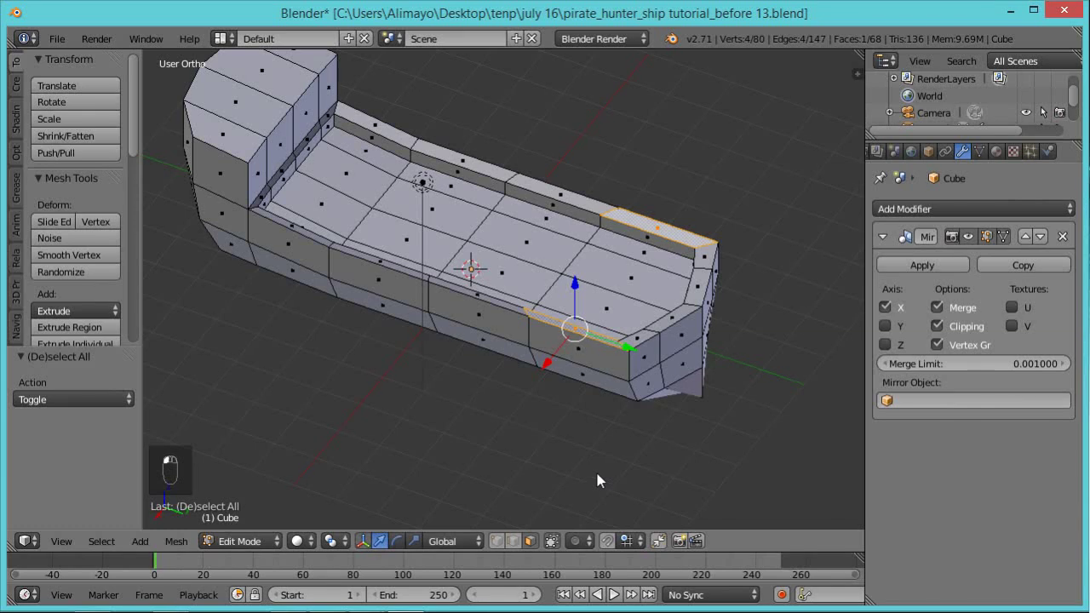
shift+right_click(651, 345)
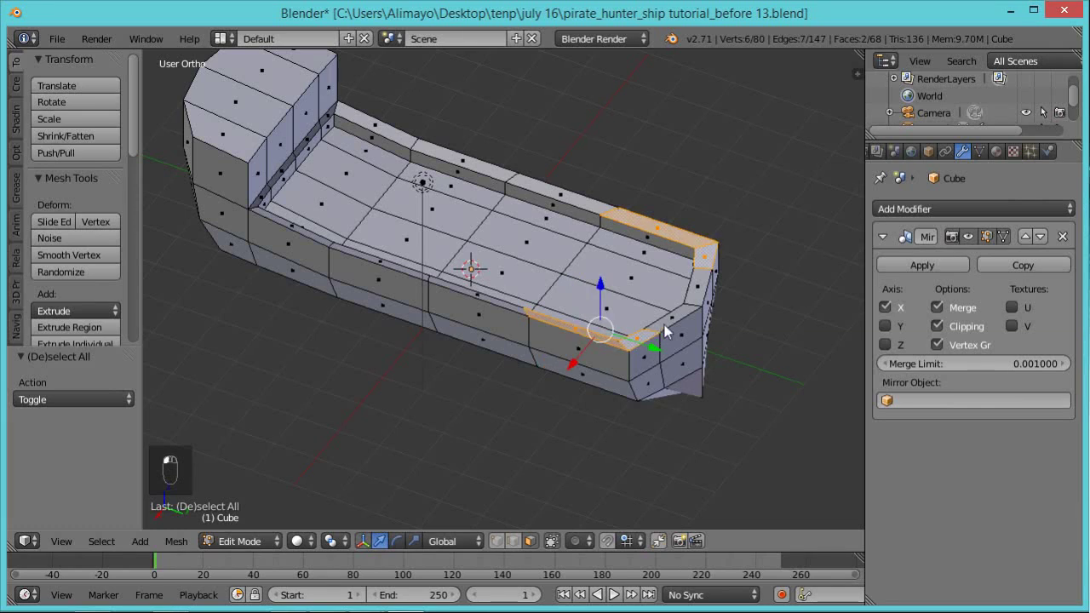
shift+right_click(665, 325)
middle_drag(620, 402, 700, 375)
key(s)
key(z)
key(0)
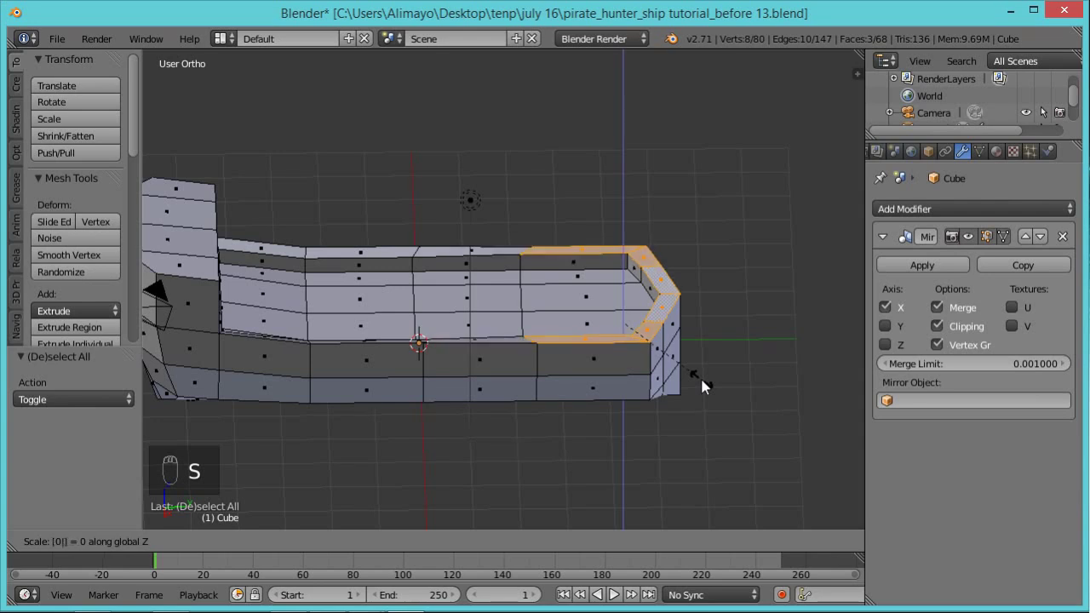
key(Return)
Extrude the stern rim faces 1.419 along Z and save the scene as "pirate_hunter_ship tutorial_before 14.blend"
middle_drag(698, 338, 668, 320)
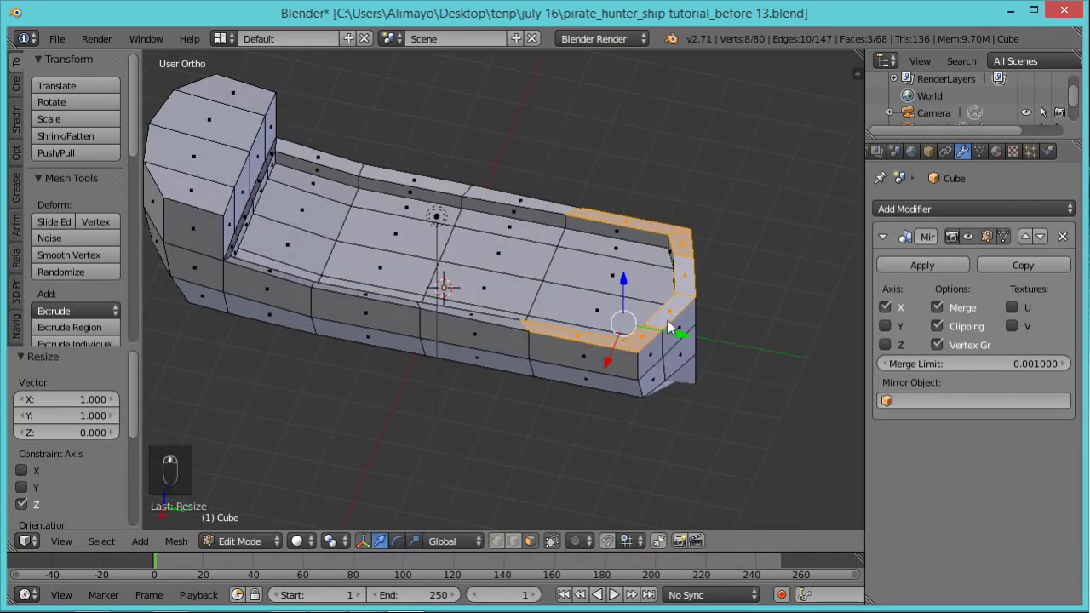
middle_drag(651, 443, 694, 367)
key(e)
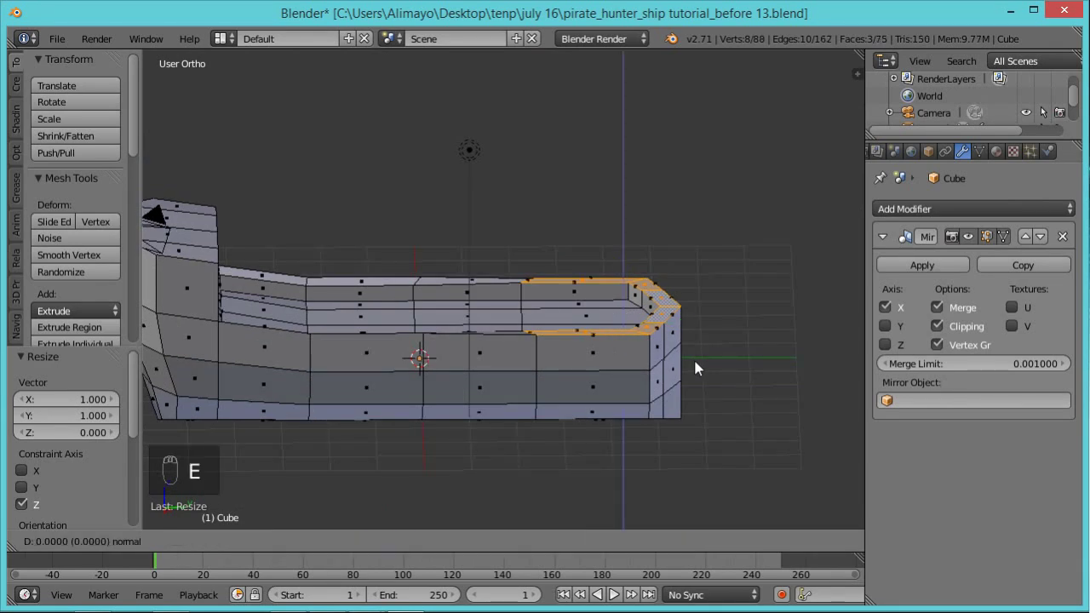
middle_click(693, 357)
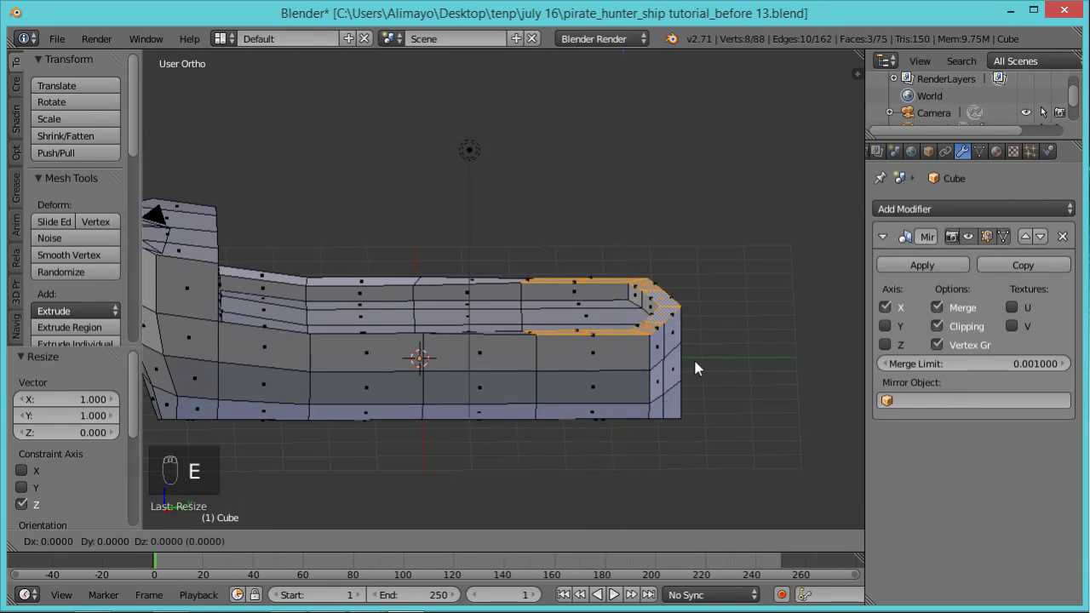
click(699, 300)
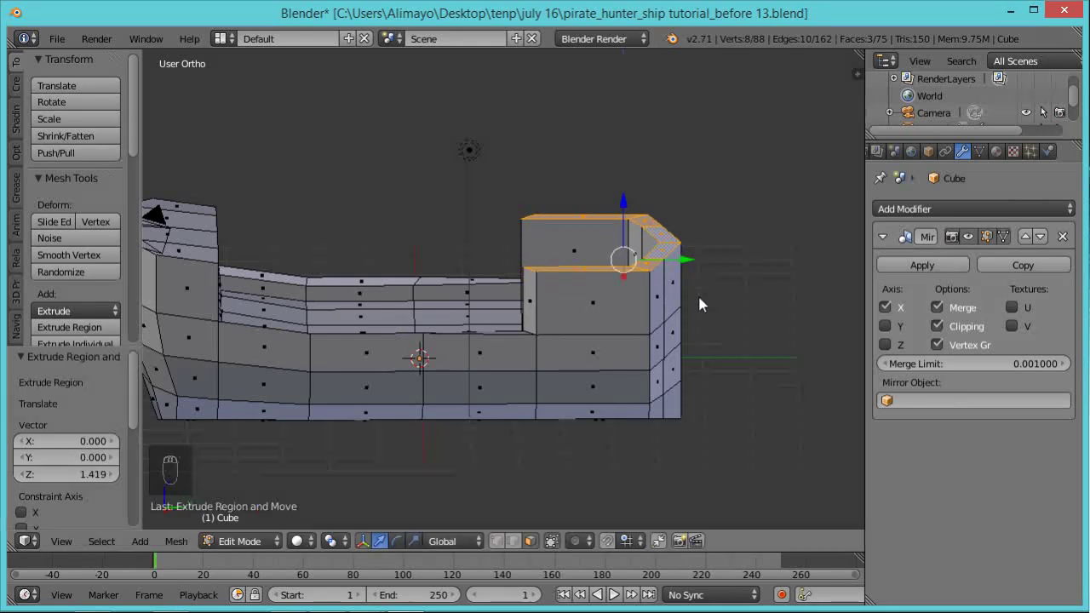
key(ctrl+shift+s)
key(KP_Add)
key(Return)
Delete the outer, top and inner faces of the raised stern wall beside the centreline
middle_drag(772, 247, 644, 255)
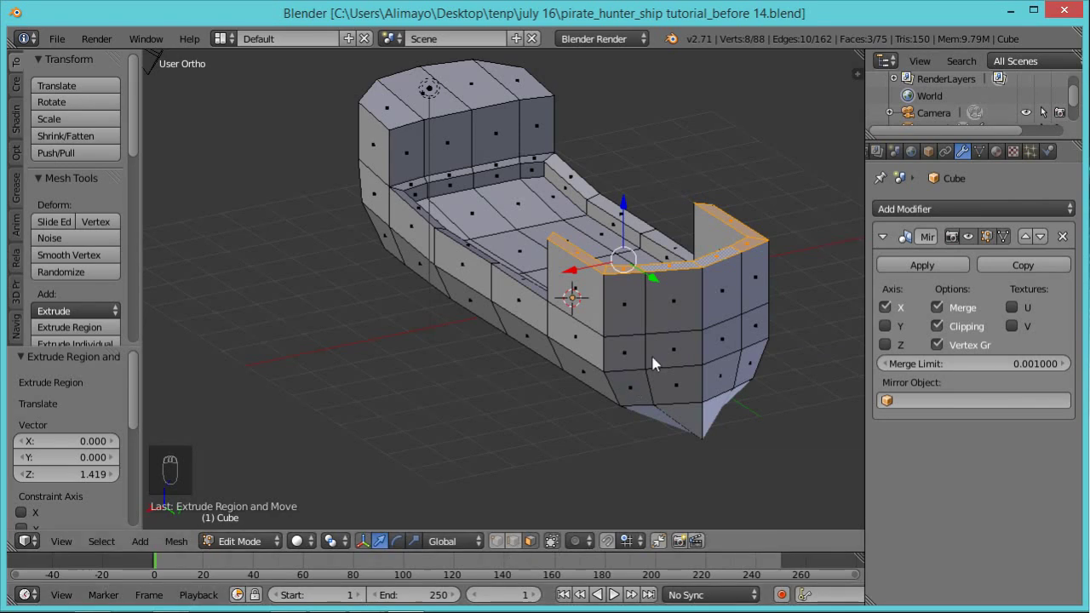
right_click(675, 322)
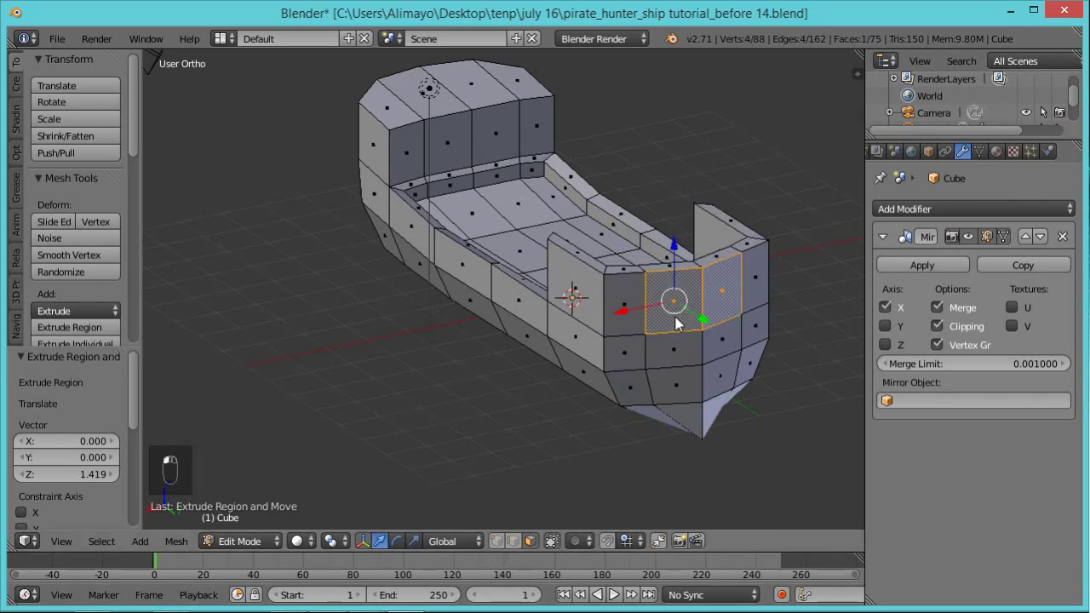
shift+right_click(663, 265)
middle_drag(617, 317, 681, 334)
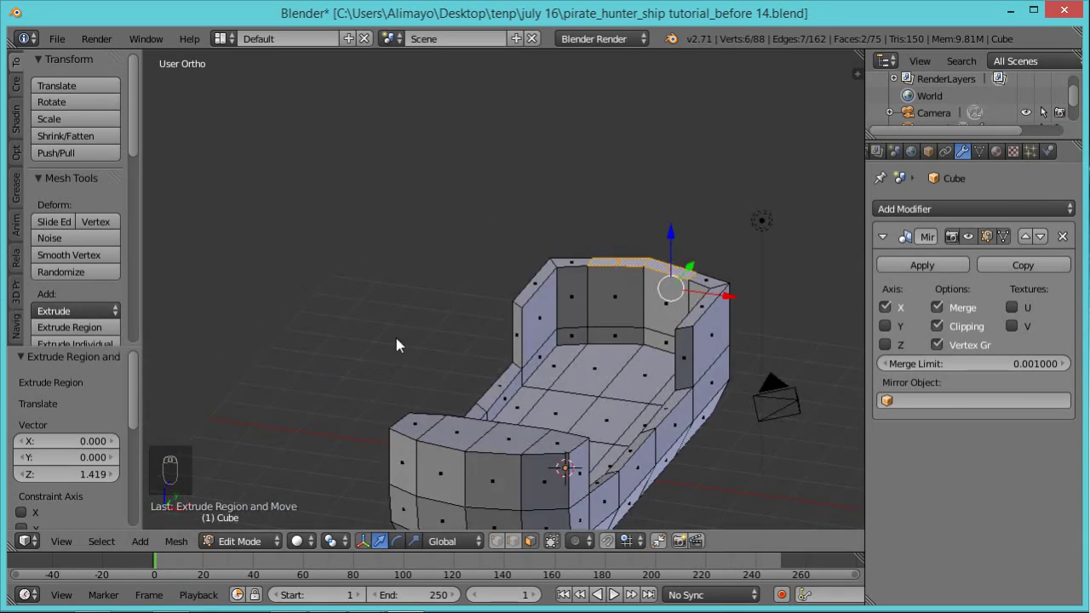
shift+right_click(620, 310)
middle_drag(698, 440, 542, 424)
key(x)
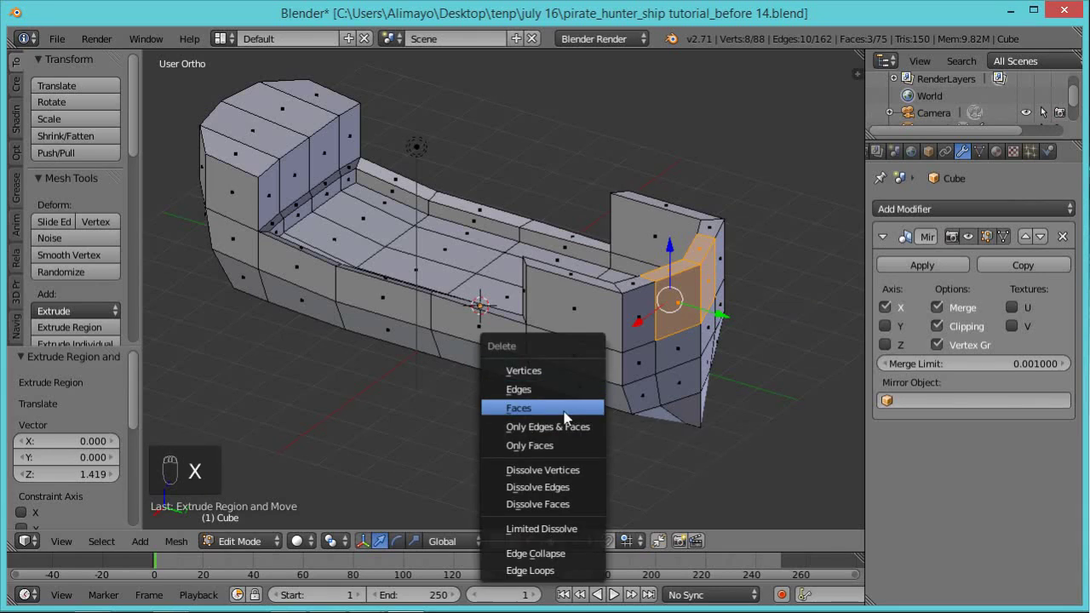
click(565, 409)
middle_drag(713, 377, 664, 388)
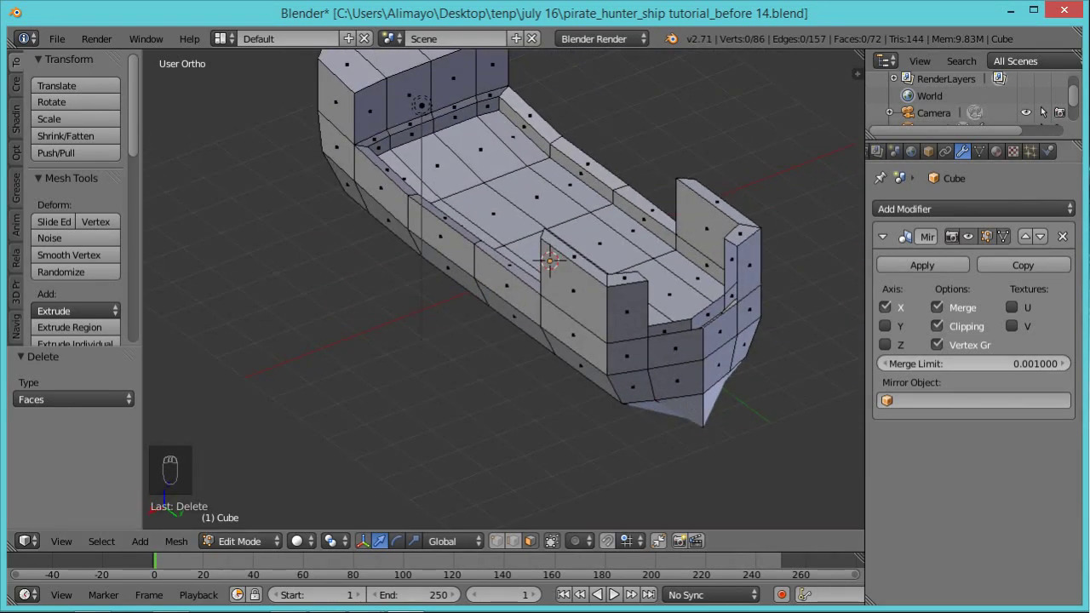
Save the scene as "pirate_hunter_ship tutorial_before 15.blend" and add six evenly spaced vertical loop cuts through the raised stern side wall
key(ctrl+alt+s)
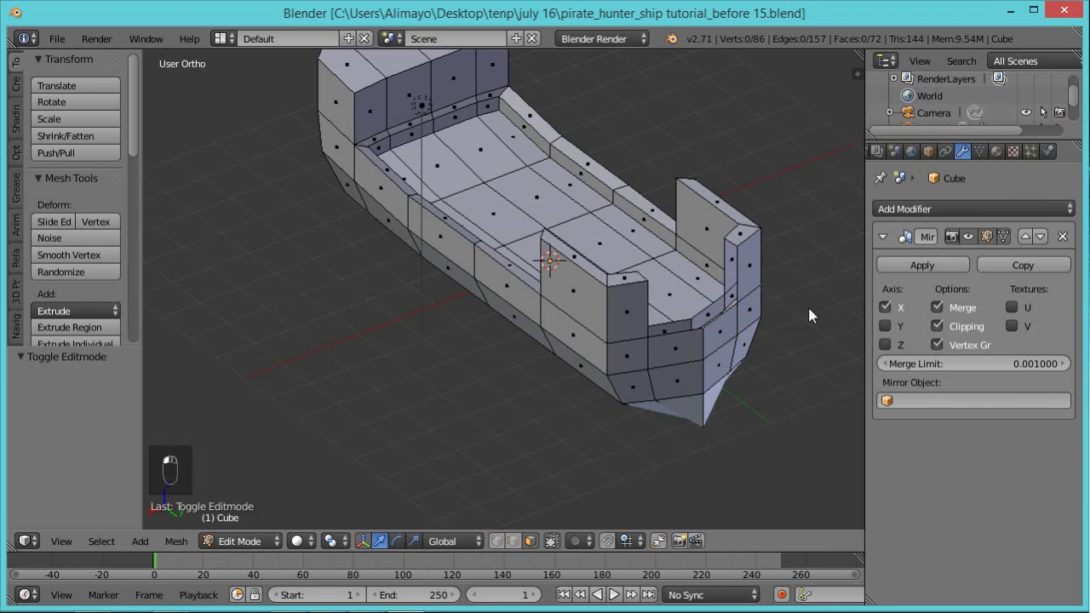
middle_drag(474, 405, 587, 375)
key(ctrl+r)
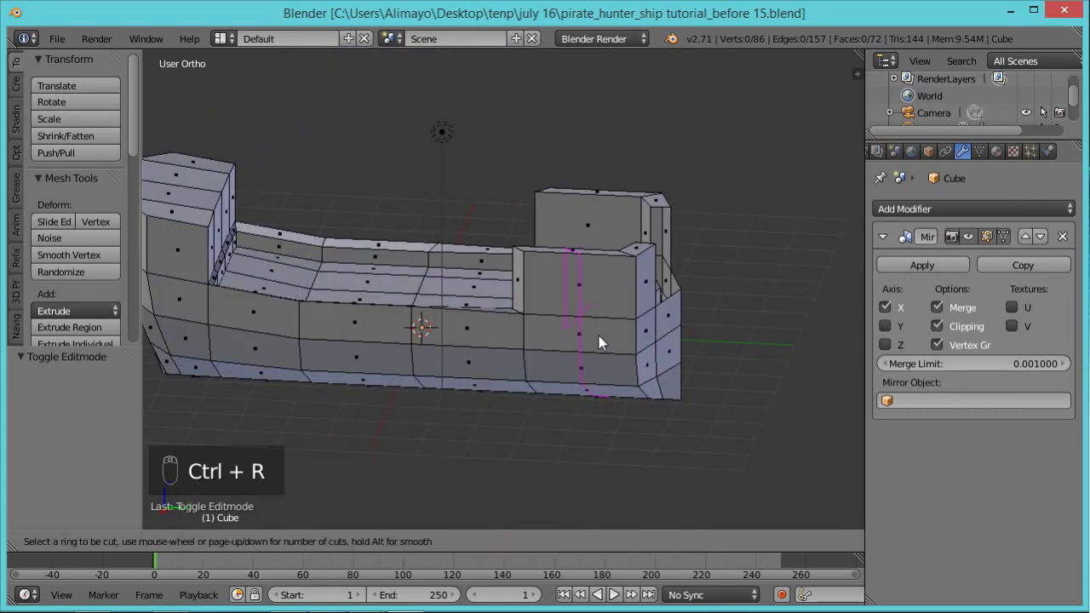
scroll(598, 336, up, 2)
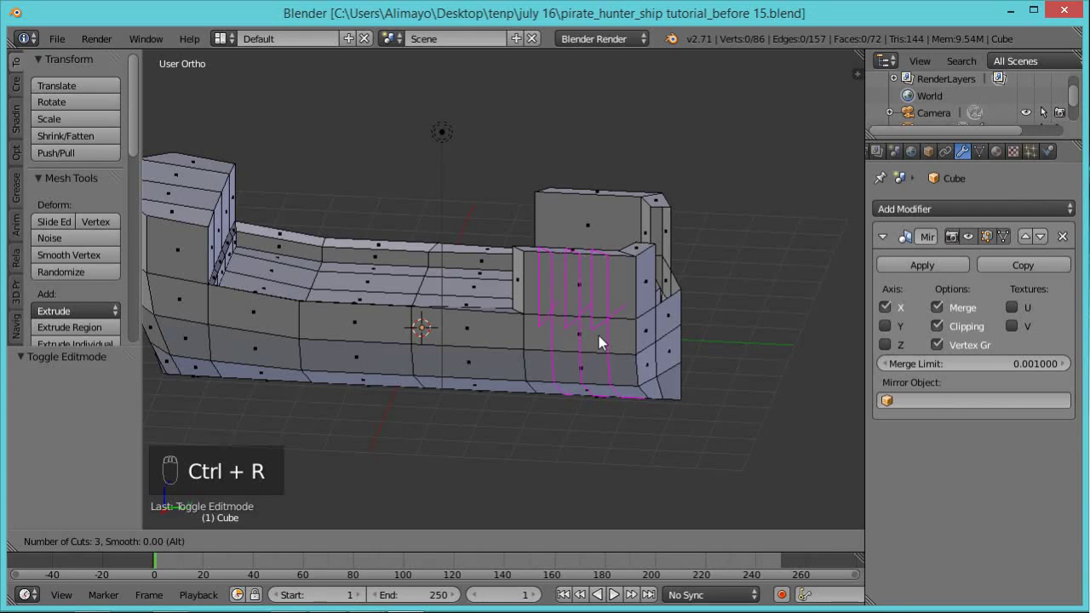
scroll(598, 335, down, 2)
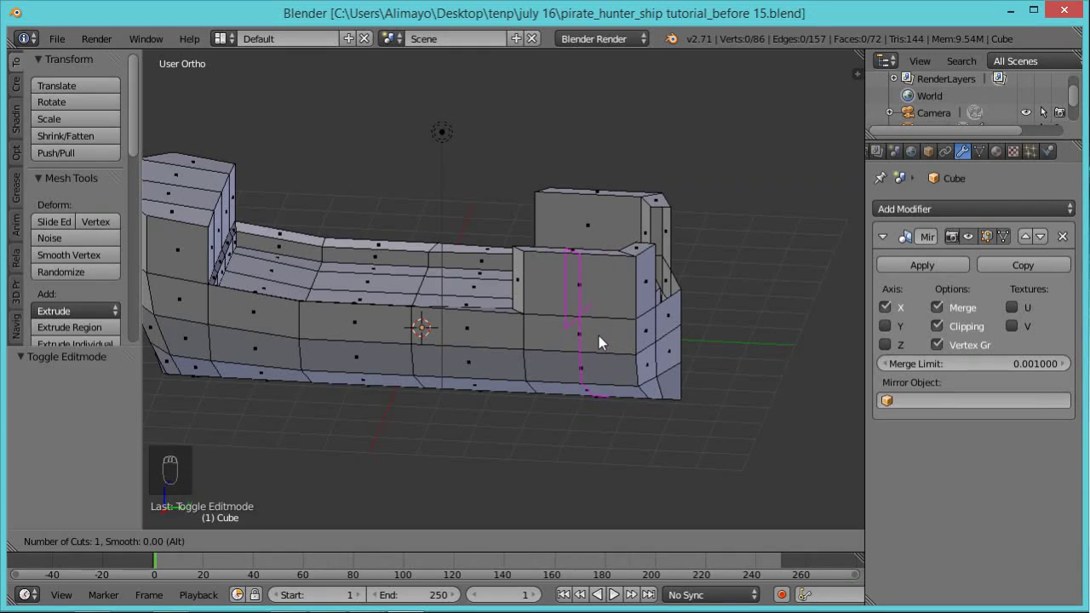
scroll(599, 336, up, 1)
scroll(599, 336, up, 1)
scroll(599, 335, up, 1)
click(599, 341)
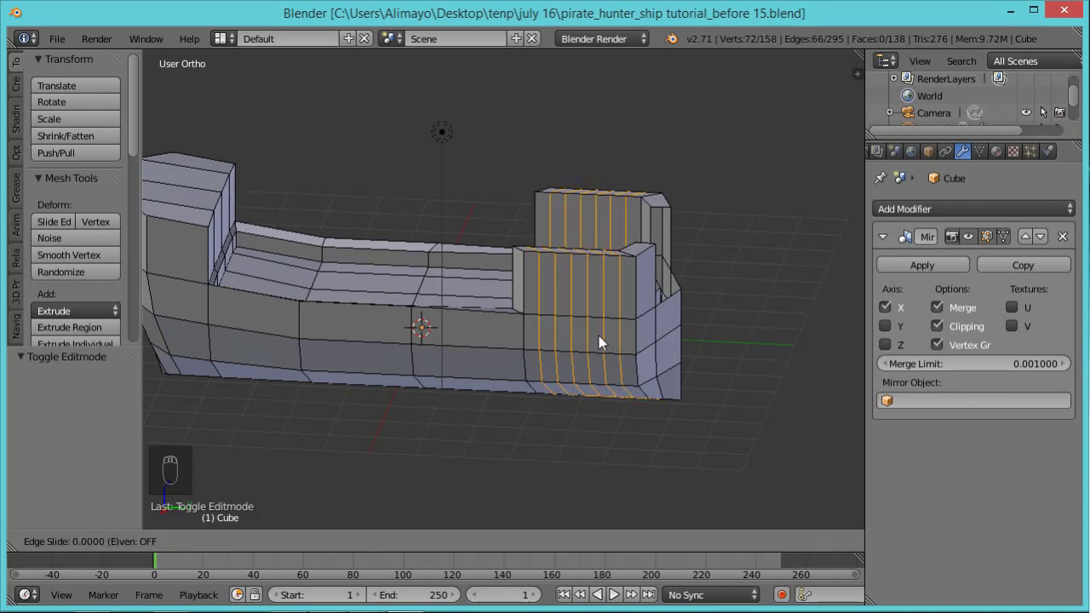
click(599, 336)
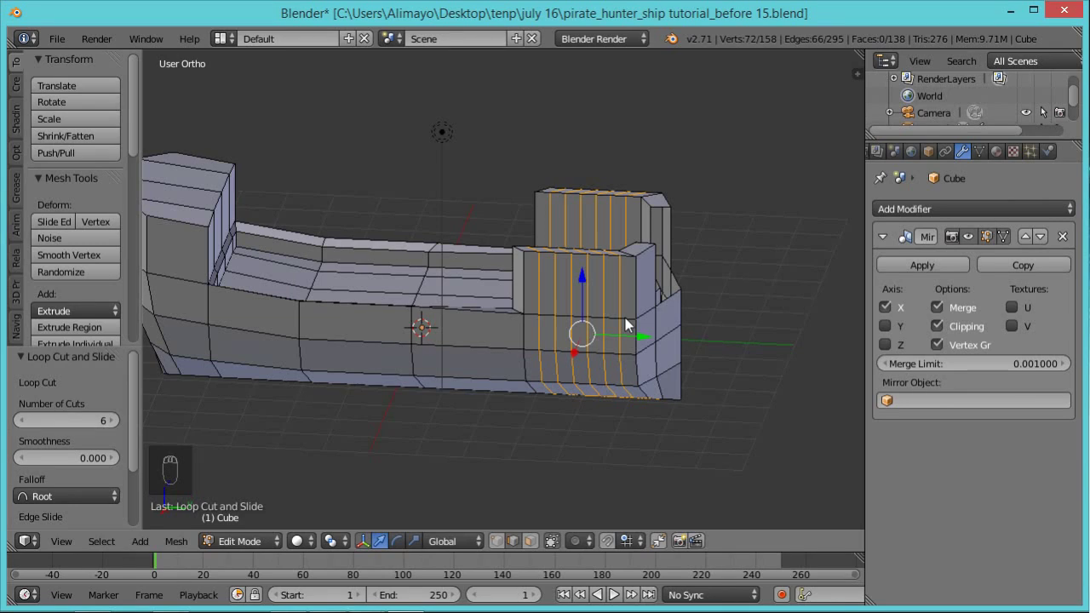
key(a)
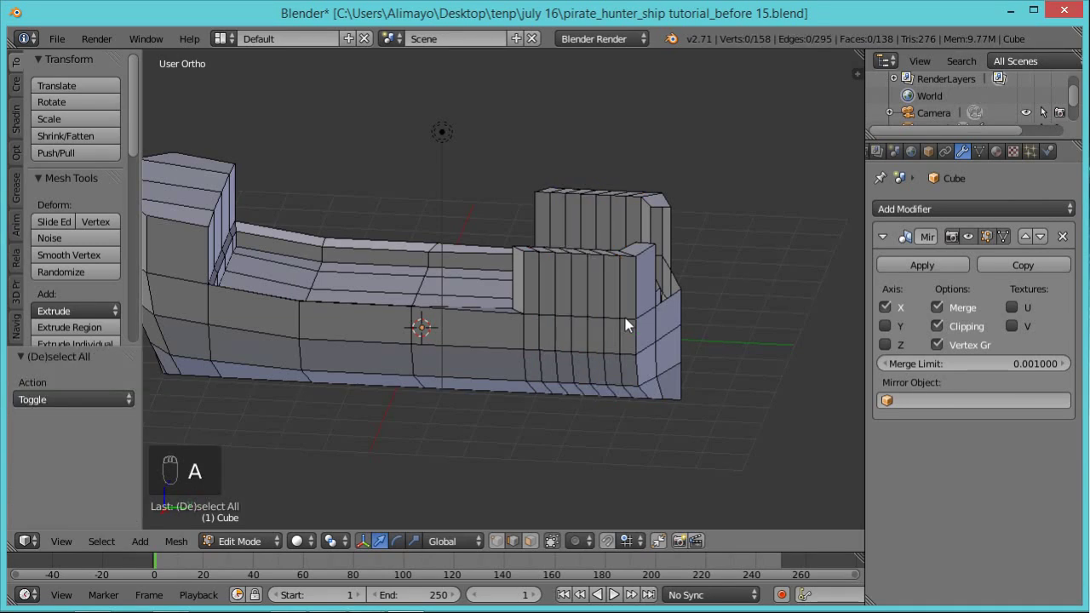
Add two horizontal loop cuts around the raised stern wall, slid about -0.31 and 0.21, and save as "pirate_hunter_ship tutorial_before 16.blend"
key(ctrl+r)
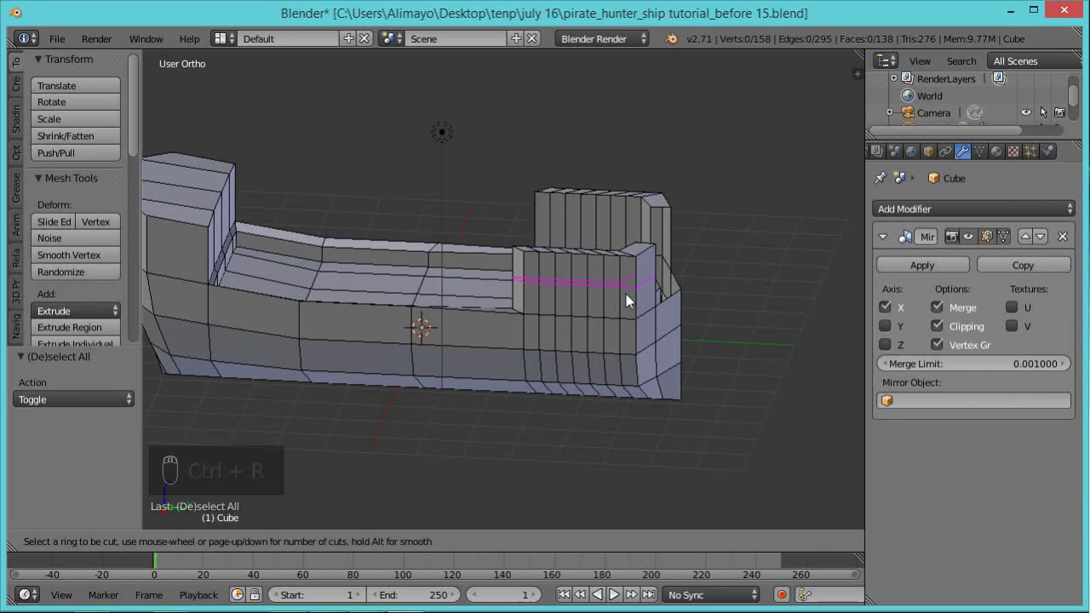
click(626, 294)
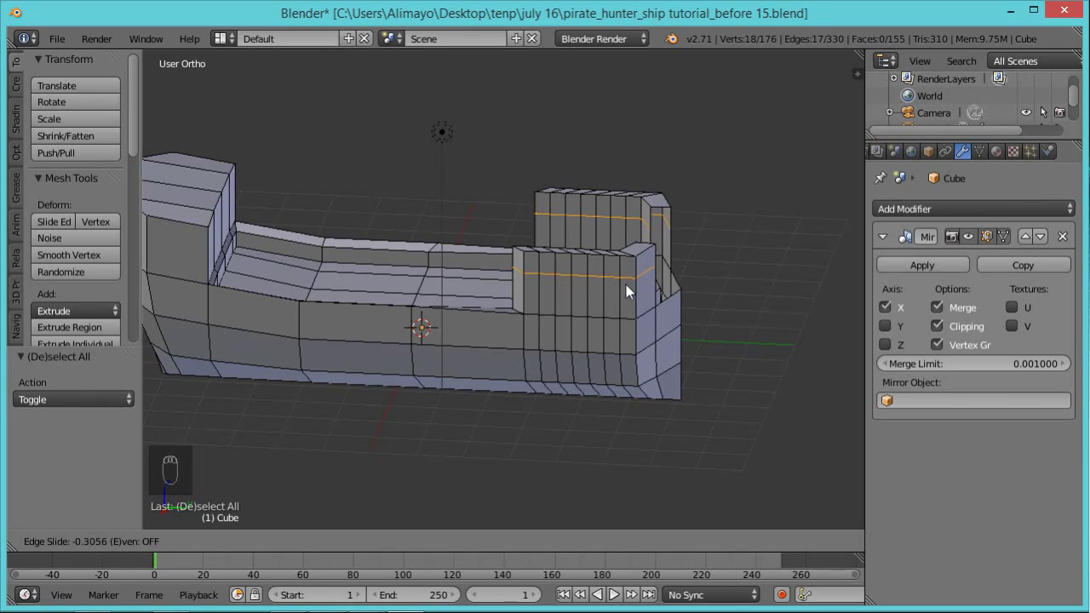
click(625, 284)
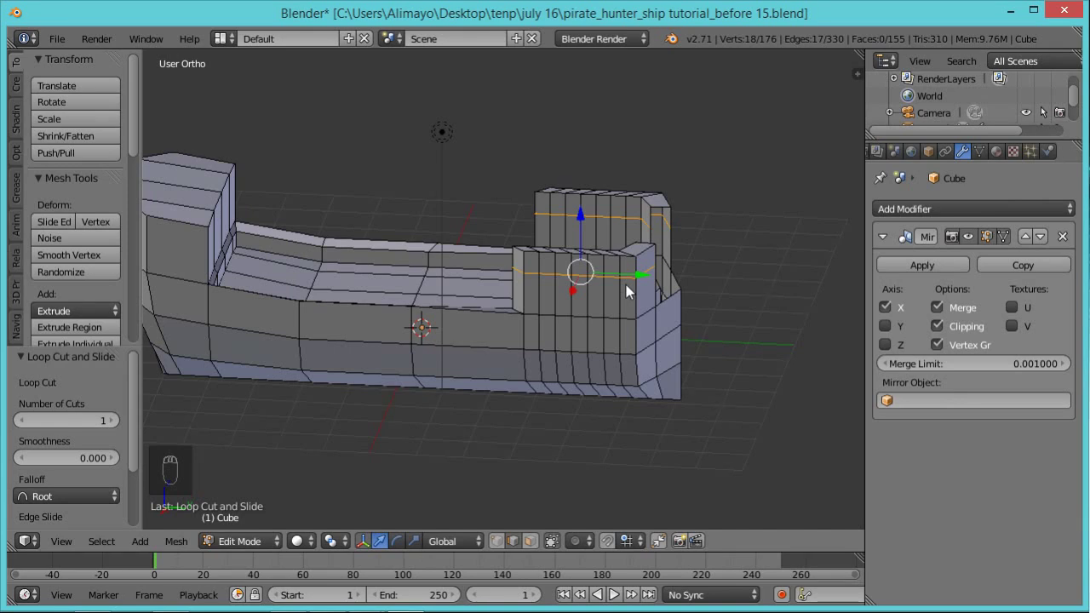
right_click(626, 285)
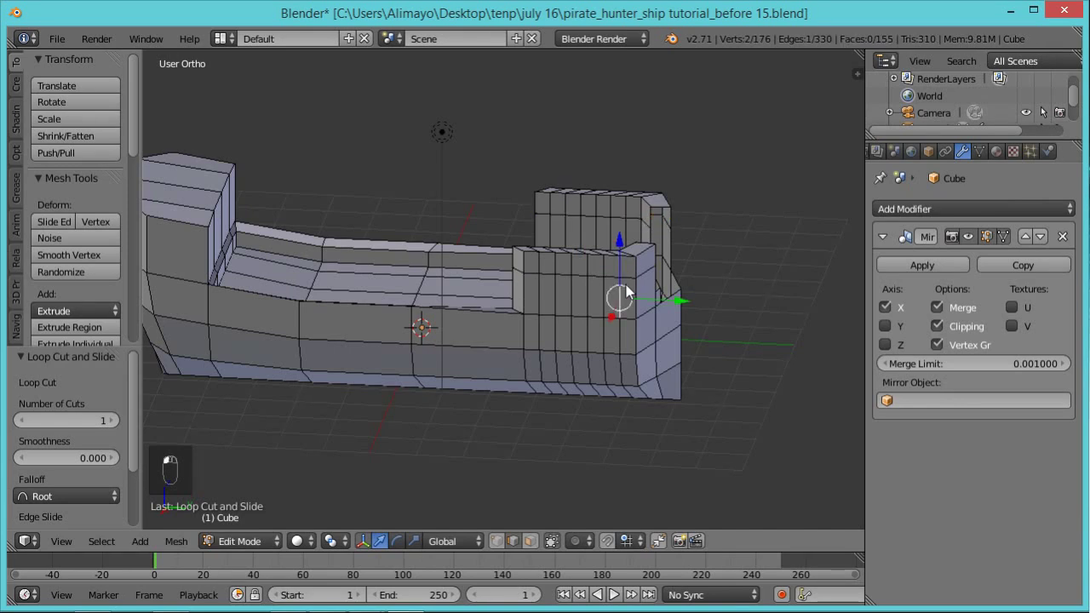
key(ctrl+r)
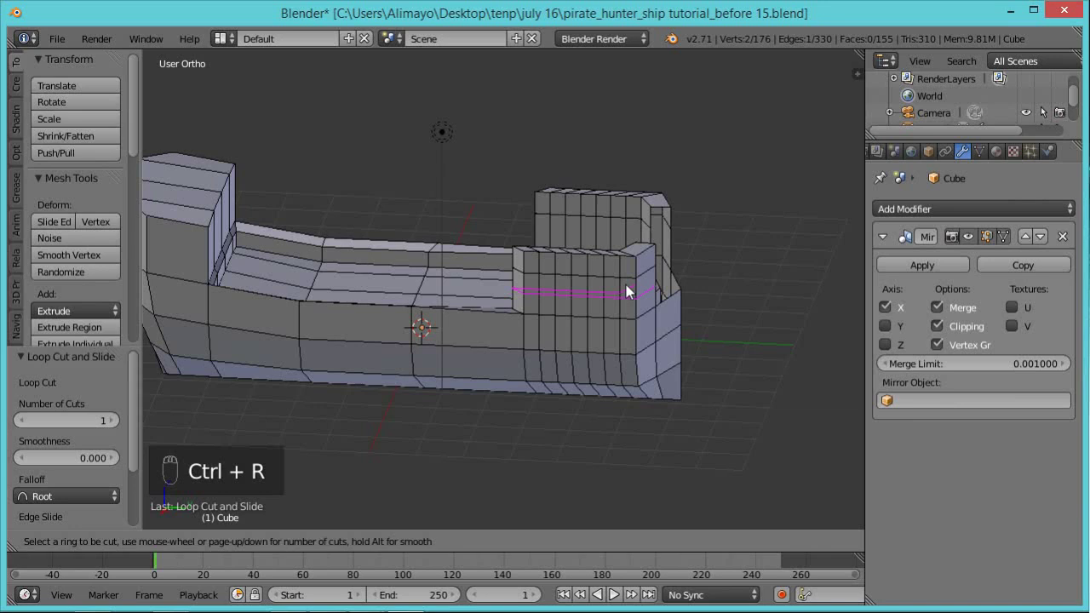
click(626, 284)
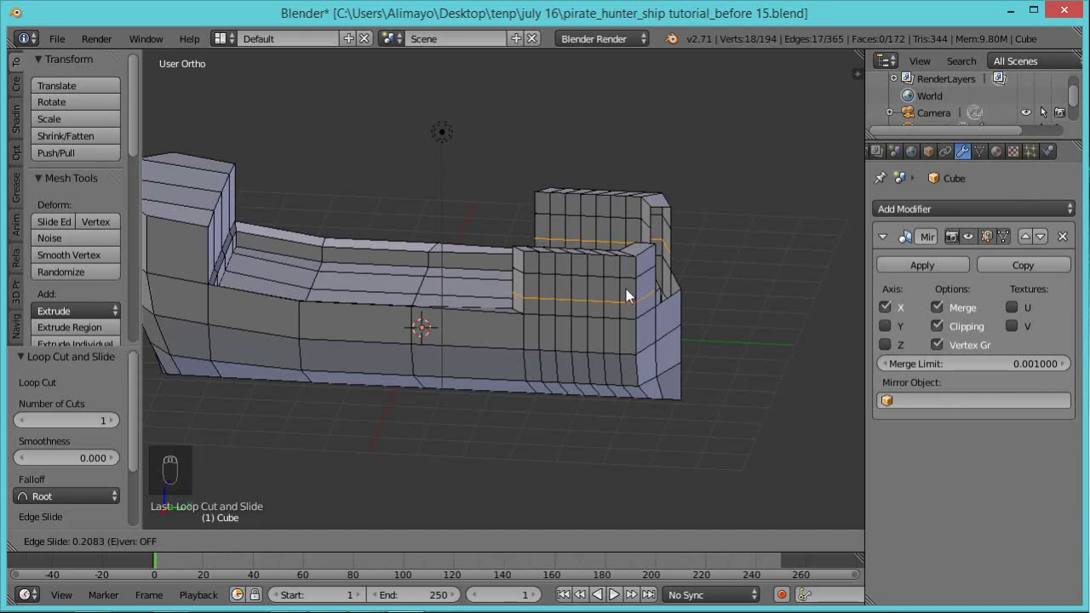
click(626, 289)
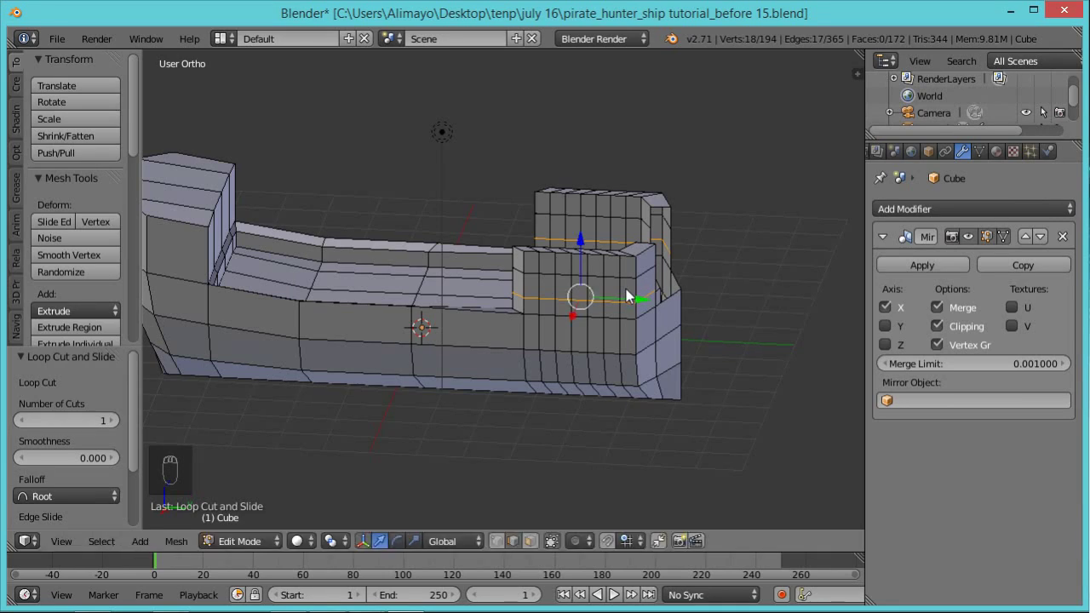
right_click(626, 289)
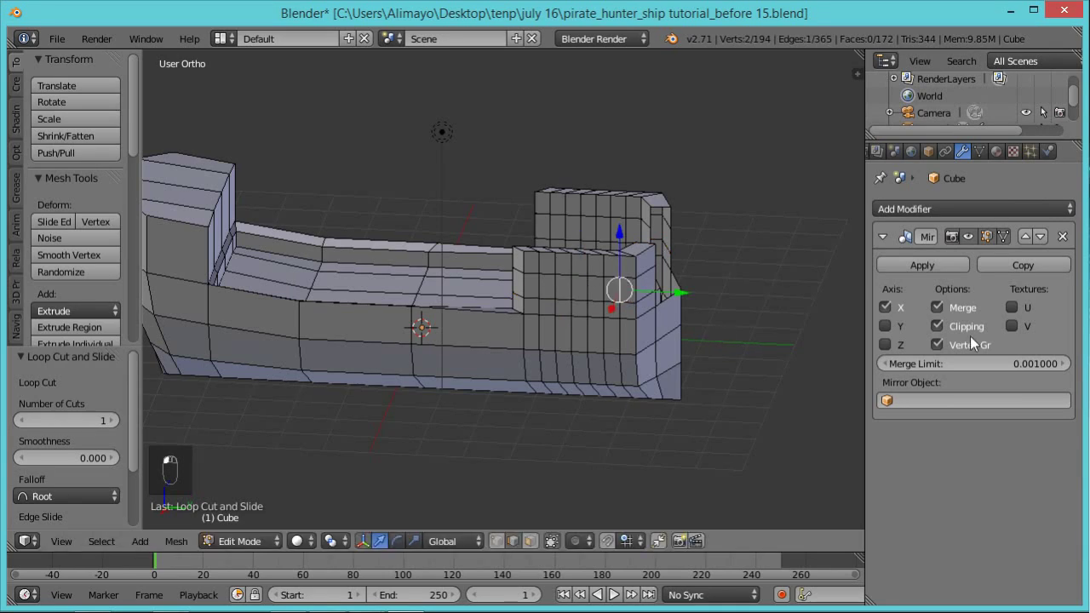
key(ctrl+alt+s)
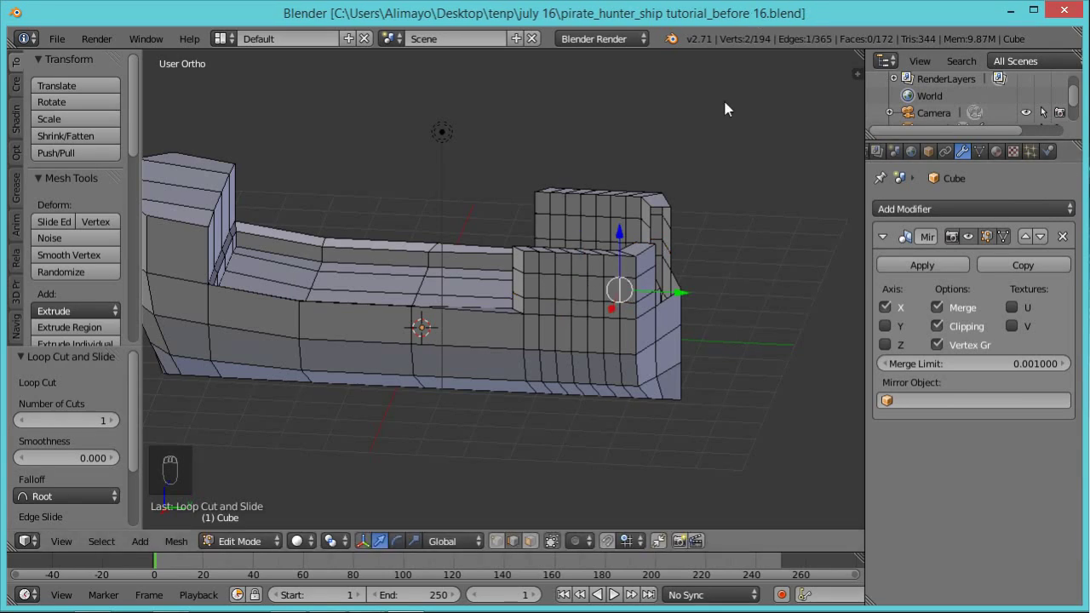
Delete every other outer face in the middle row of the raised stern side wall, four faces starting at the forward end
right_click(528, 290)
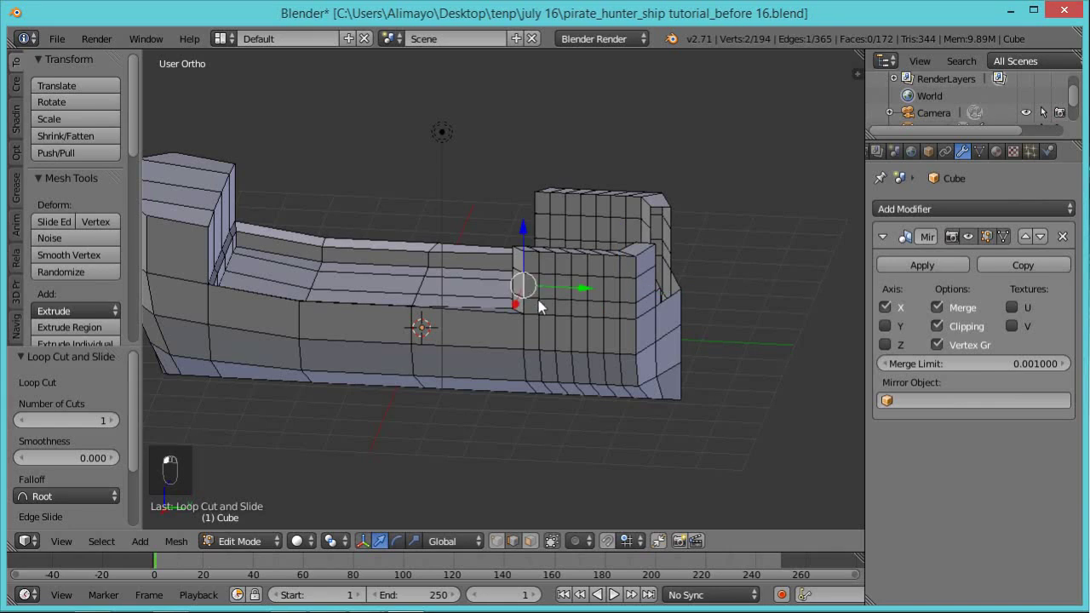
click(536, 542)
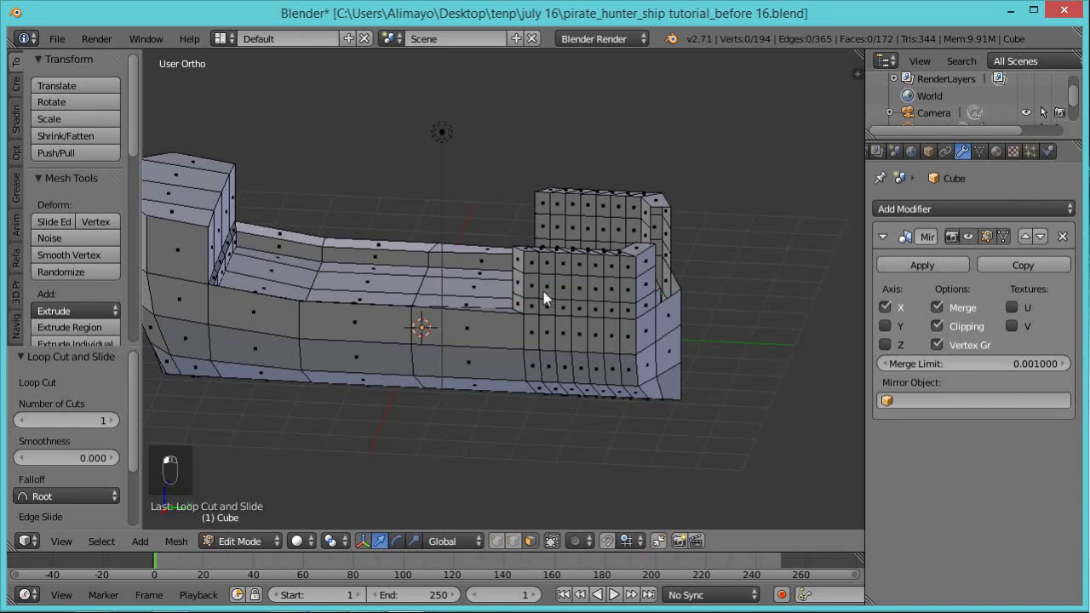
right_click(543, 293)
scroll(540, 312, up, 4)
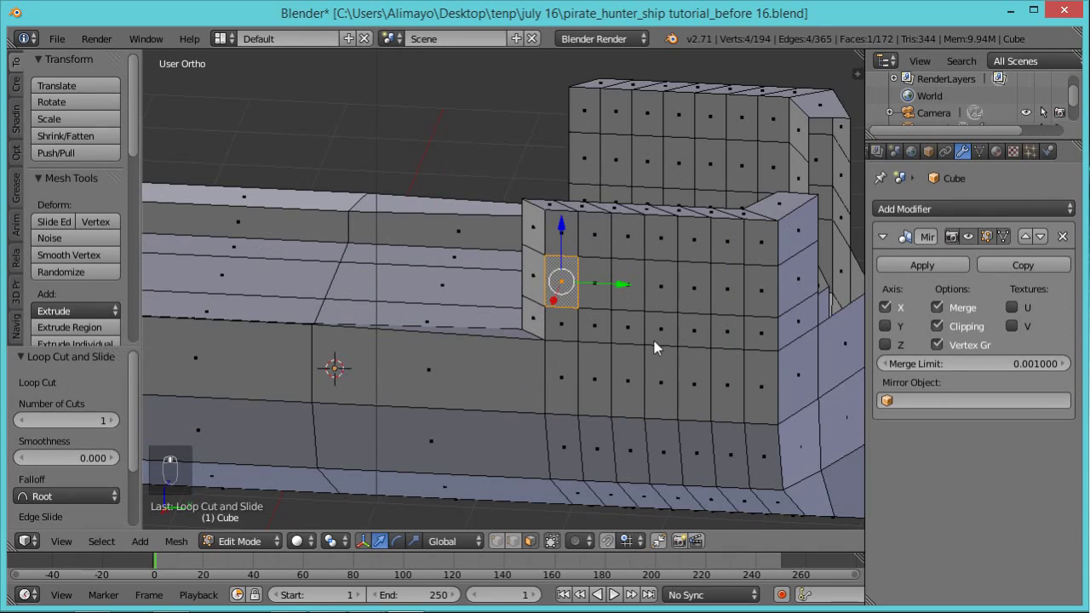
shift+middle_drag(648, 372, 516, 344)
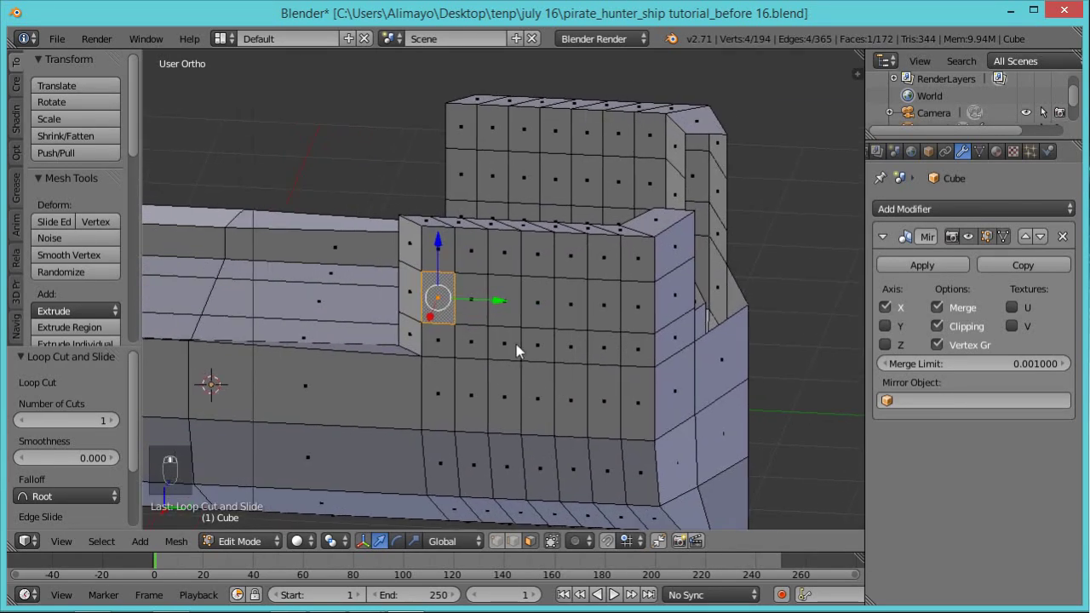
shift+right_click(505, 282)
shift+right_click(564, 298)
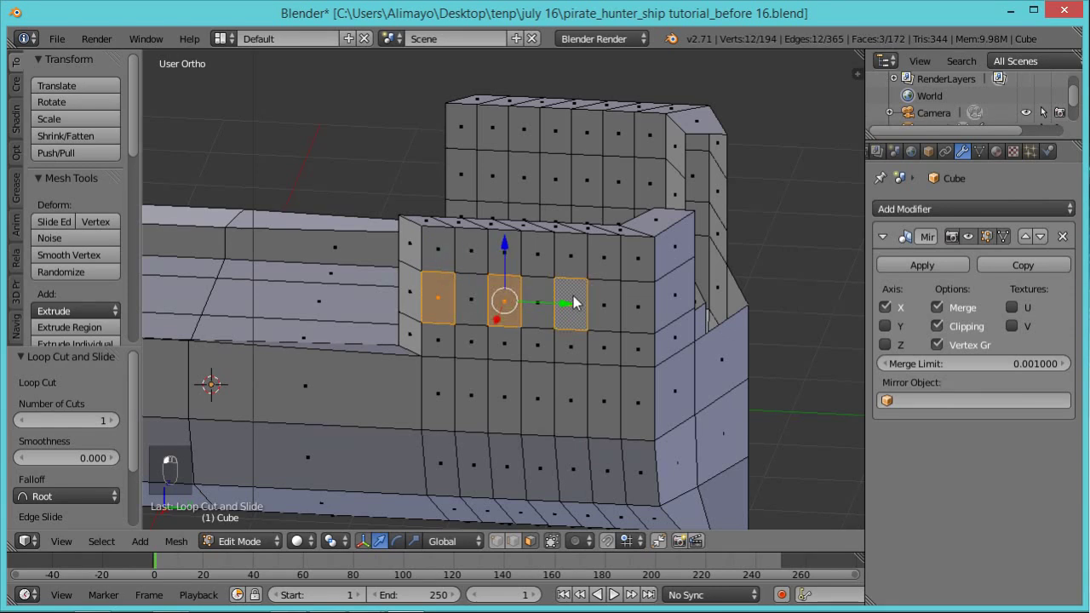
shift+right_click(634, 307)
key(x)
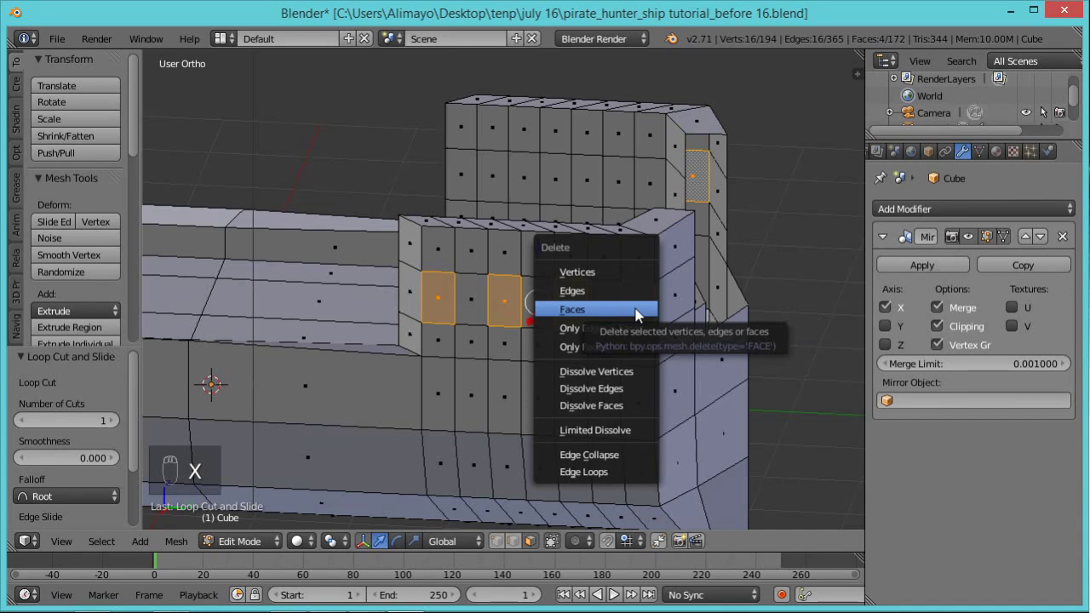
click(637, 311)
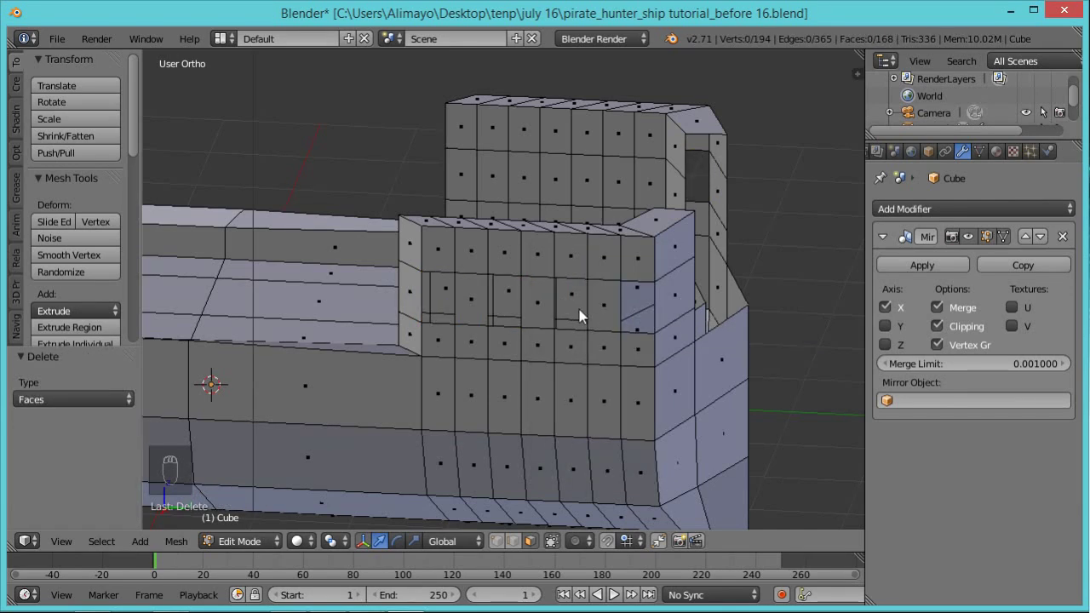
Delete the three inner side-wall faces behind the forward three window openings, leaving out the inner face of the stern corner
right_click(438, 295)
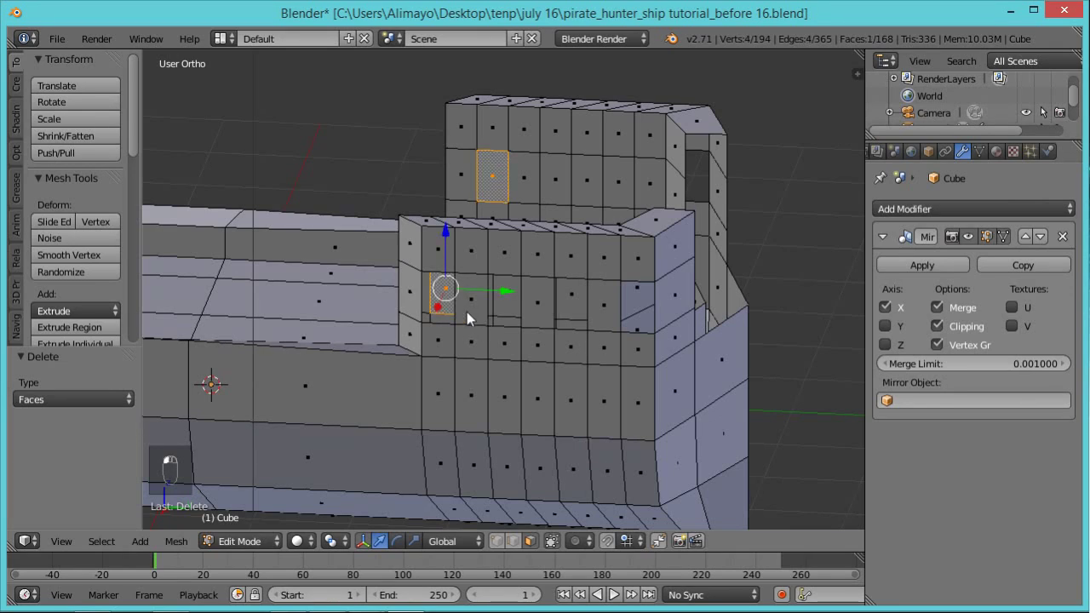
shift+right_click(508, 310)
shift+right_click(574, 306)
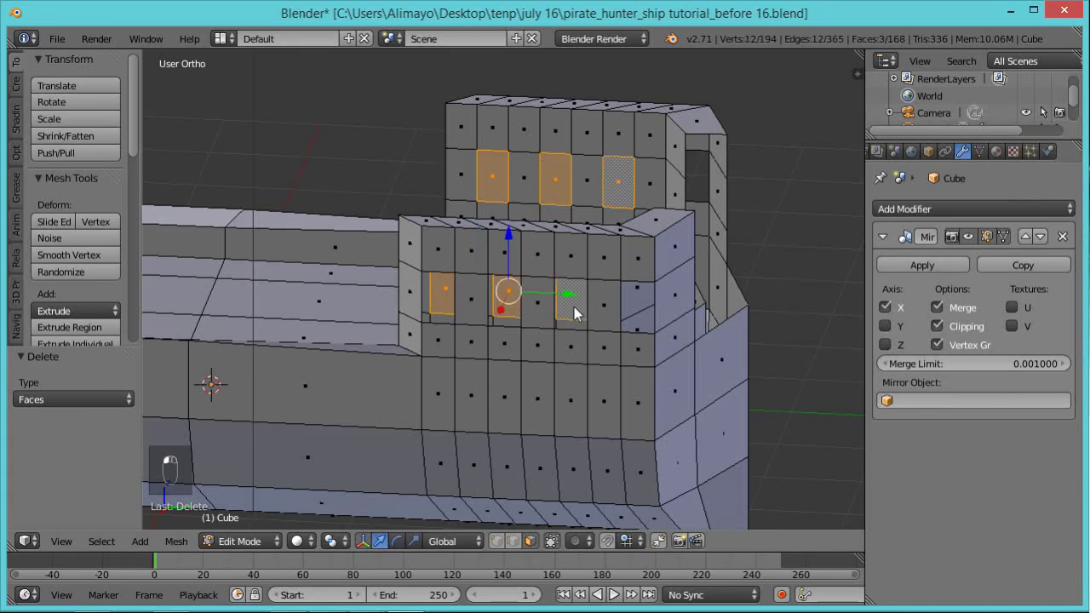
shift+right_click(631, 305)
middle_drag(655, 349, 153, 351)
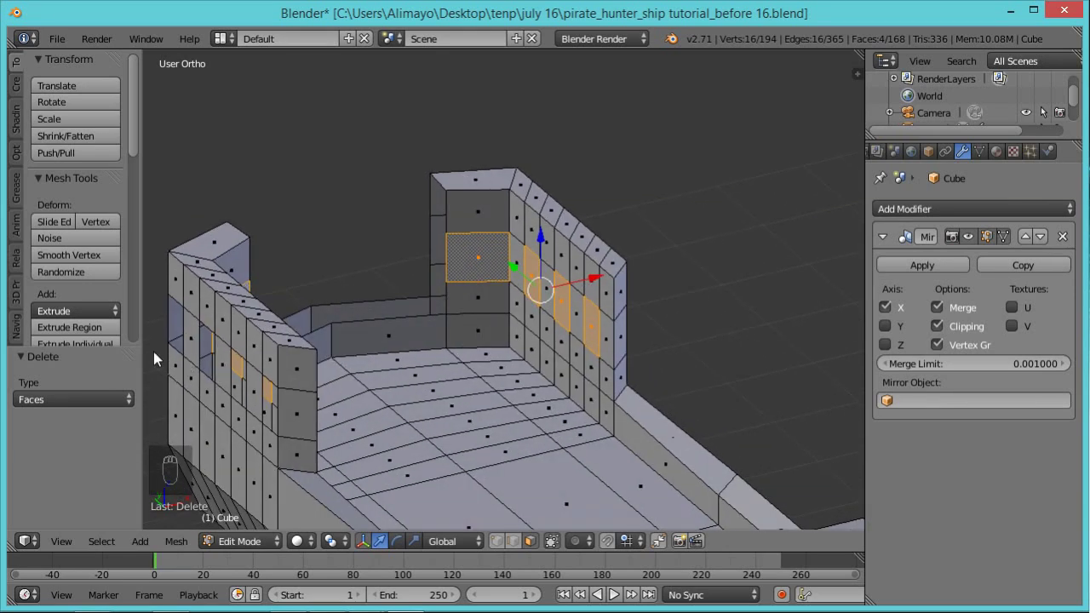
shift+right_click(474, 268)
middle_drag(691, 312, 383, 341)
key(x)
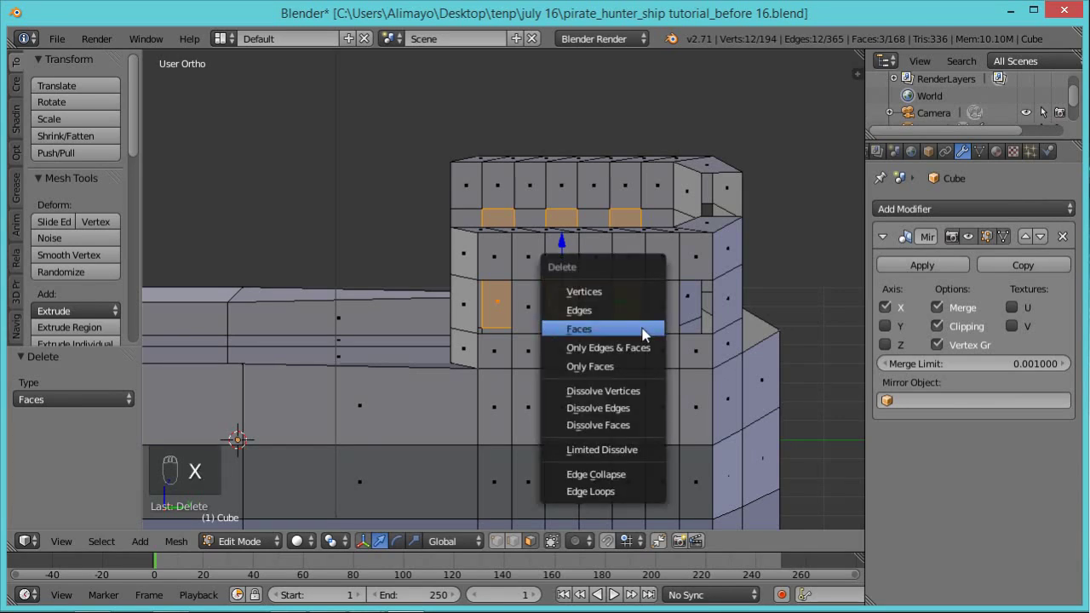
click(643, 335)
Select the inner and outer edge loops of the forward-most stern window opening and join them with Bridge Edge Loops
middle_drag(640, 317, 688, 338)
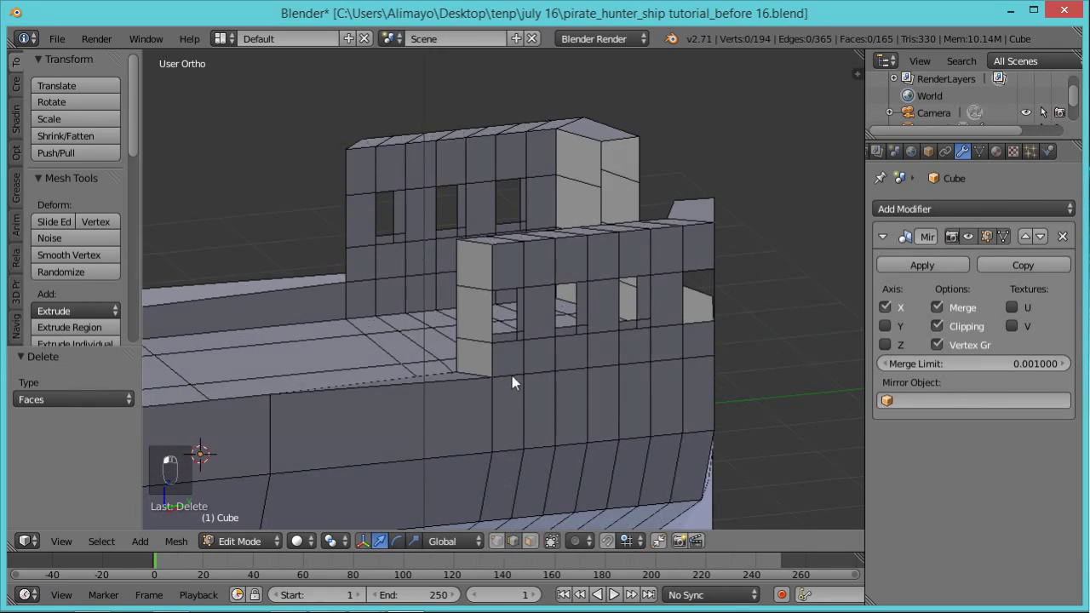
scroll(512, 376, up, 1)
scroll(600, 392, up, 1)
mouse_move(583, 414)
middle_down()
mouse_move(552, 388)
mouse_move(595, 396)
mouse_move(584, 400)
middle_up()
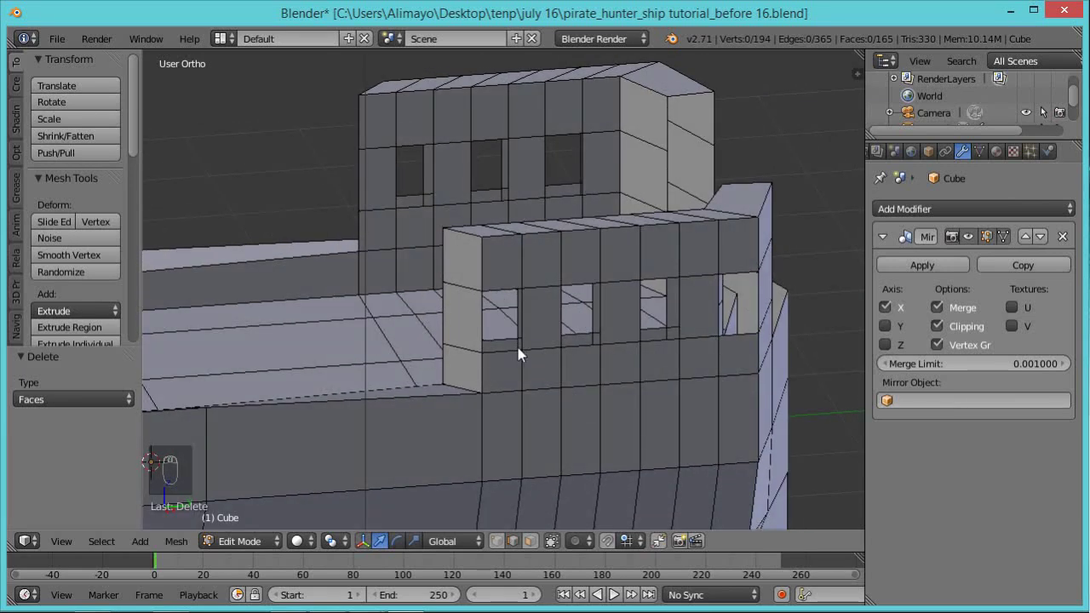
middle_drag(574, 387, 593, 418)
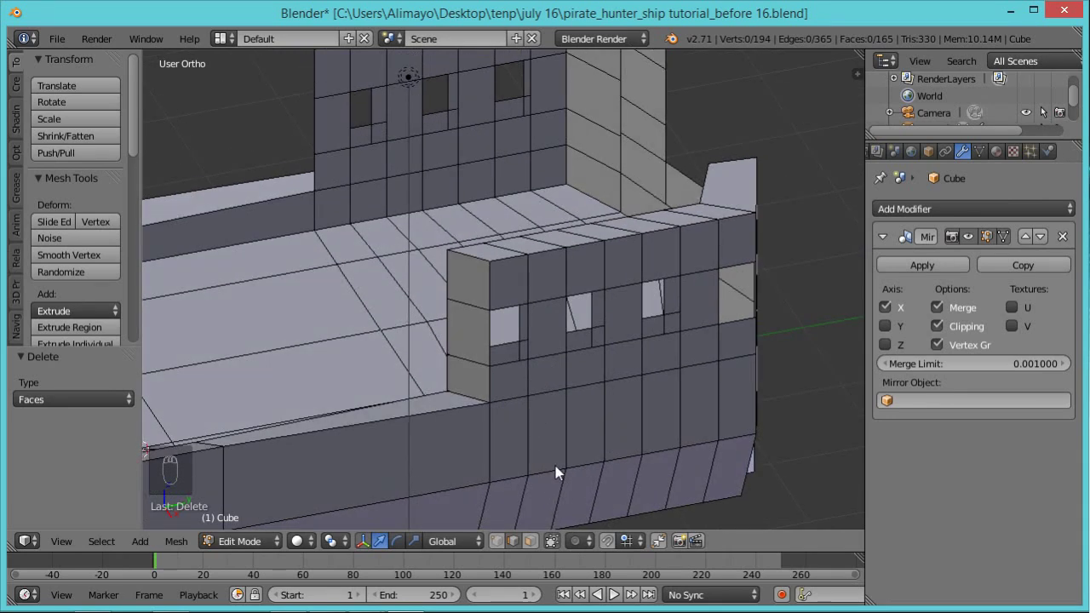
alt+right_click(515, 344)
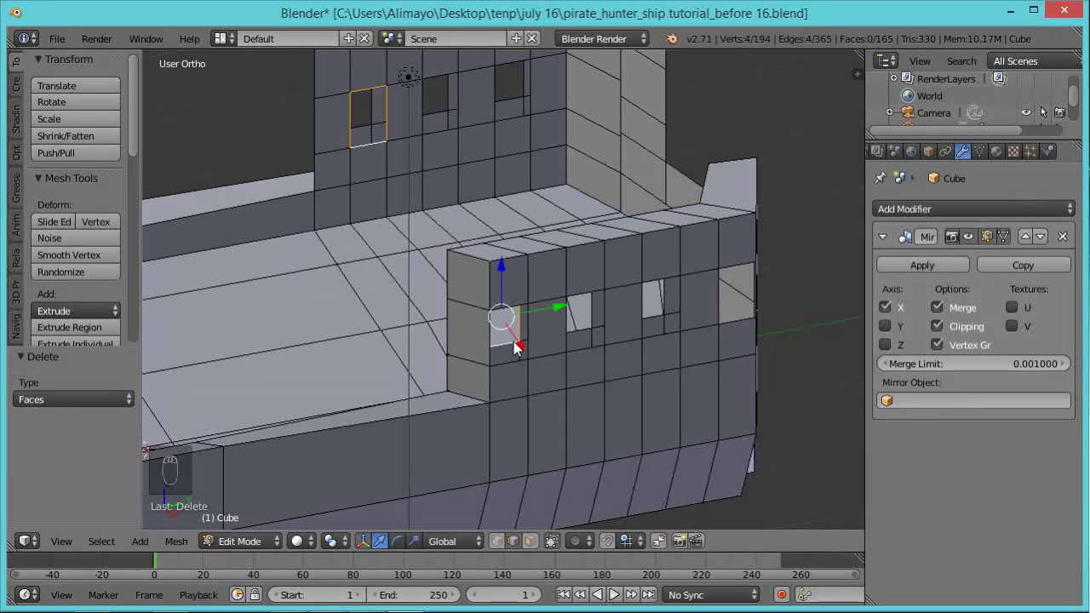
alt+shift+right_click(510, 362)
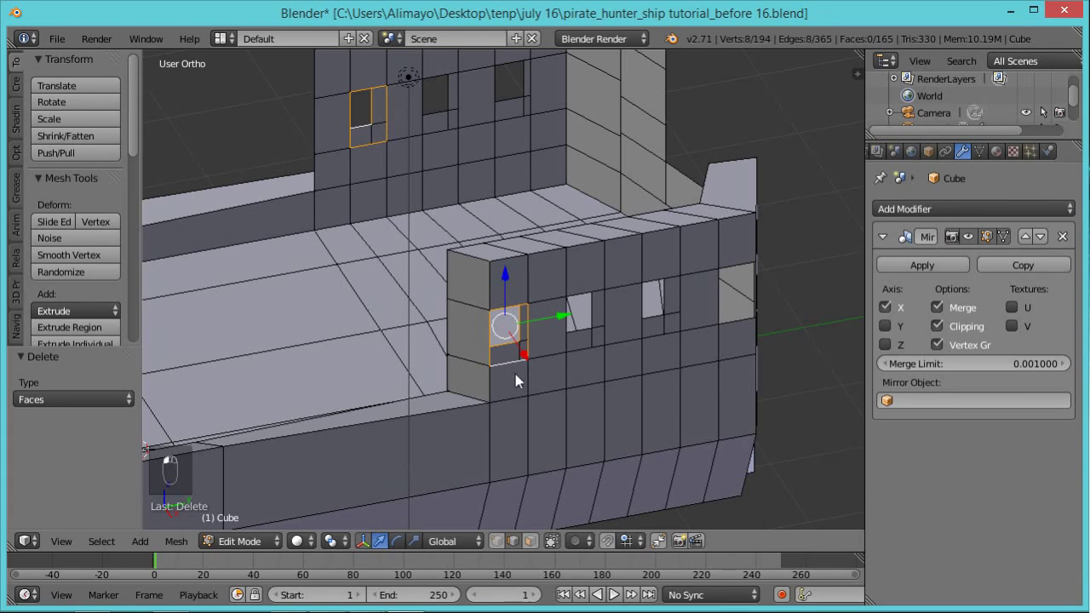
middle_drag(429, 333, 640, 340)
middle_drag(503, 340, 456, 382)
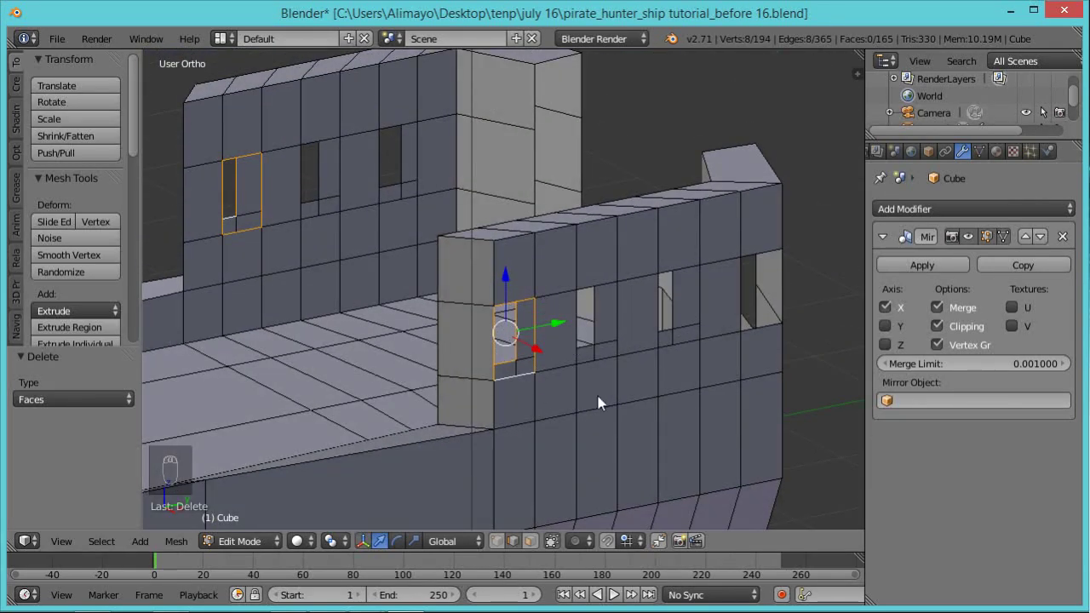
key(ctrl+e)
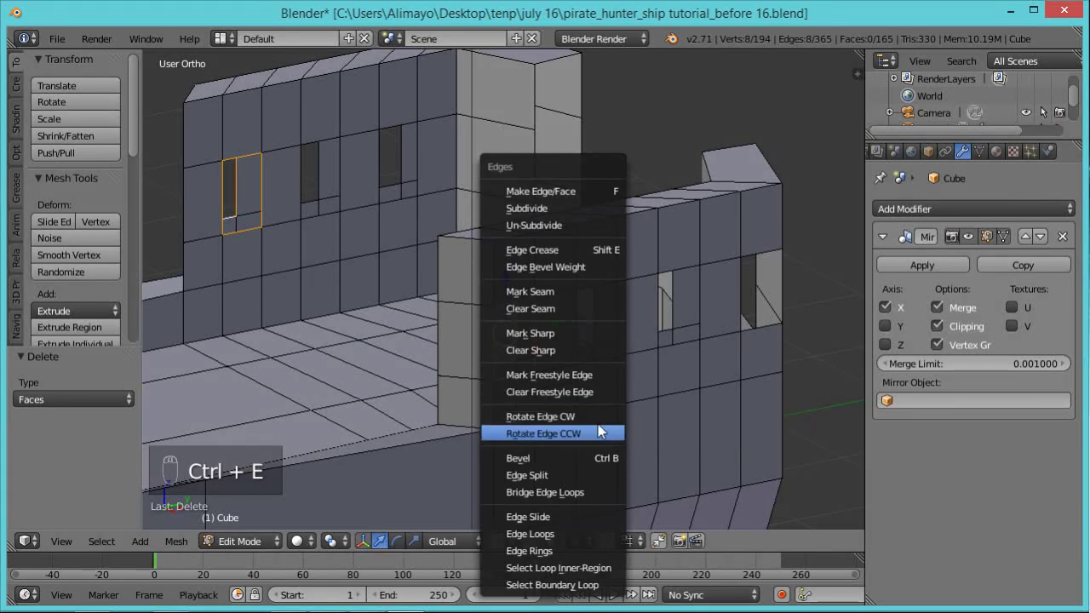
click(579, 493)
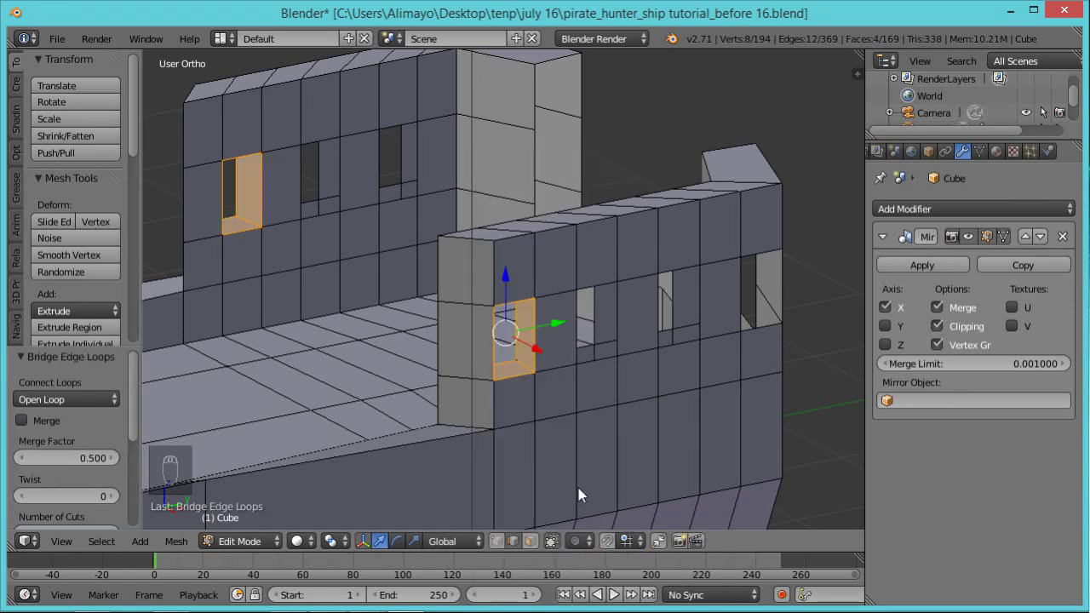
Select the inner and outer edge loops of the second stern window opening from the forward end and join them with Bridge Edge Loops
middle_drag(504, 374, 723, 380)
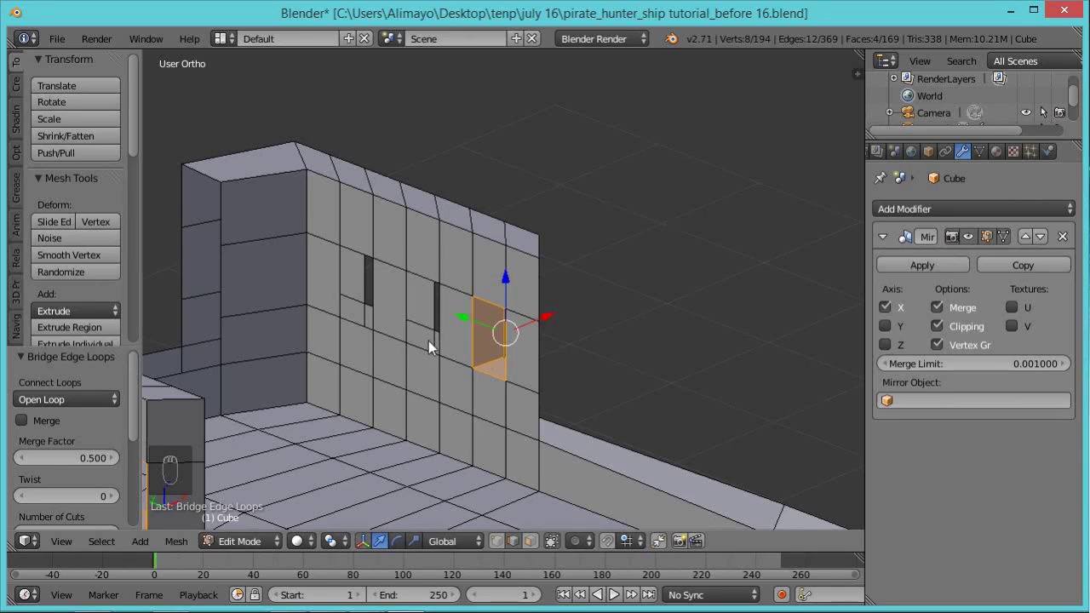
mouse_move(441, 356)
middle_down()
mouse_move(476, 360)
mouse_move(430, 339)
middle_up()
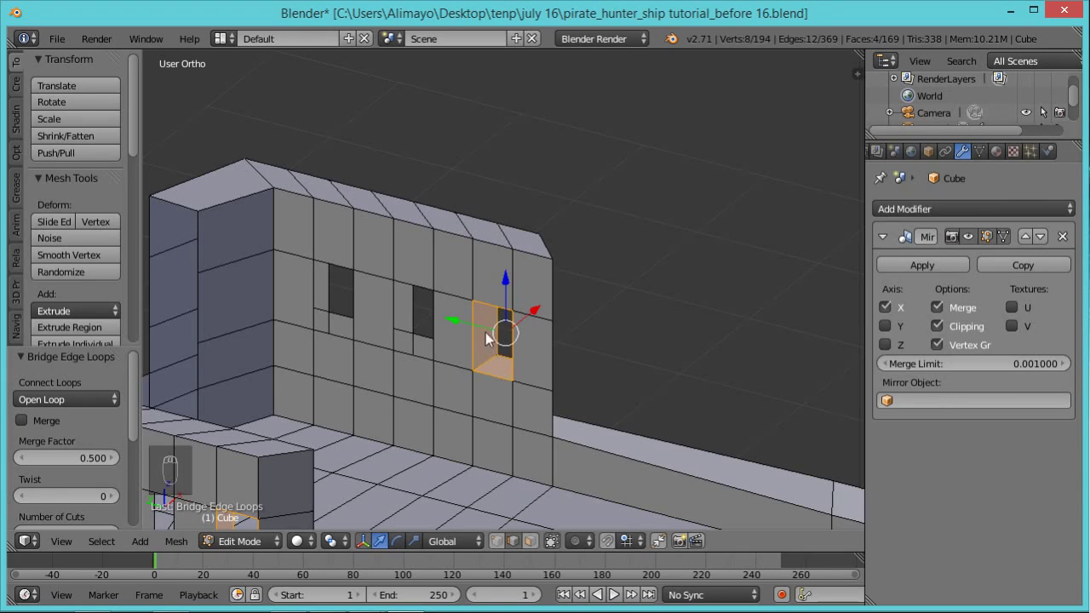
mouse_move(492, 376)
middle_down()
mouse_move(538, 350)
mouse_move(509, 374)
mouse_move(499, 363)
mouse_move(493, 378)
middle_up()
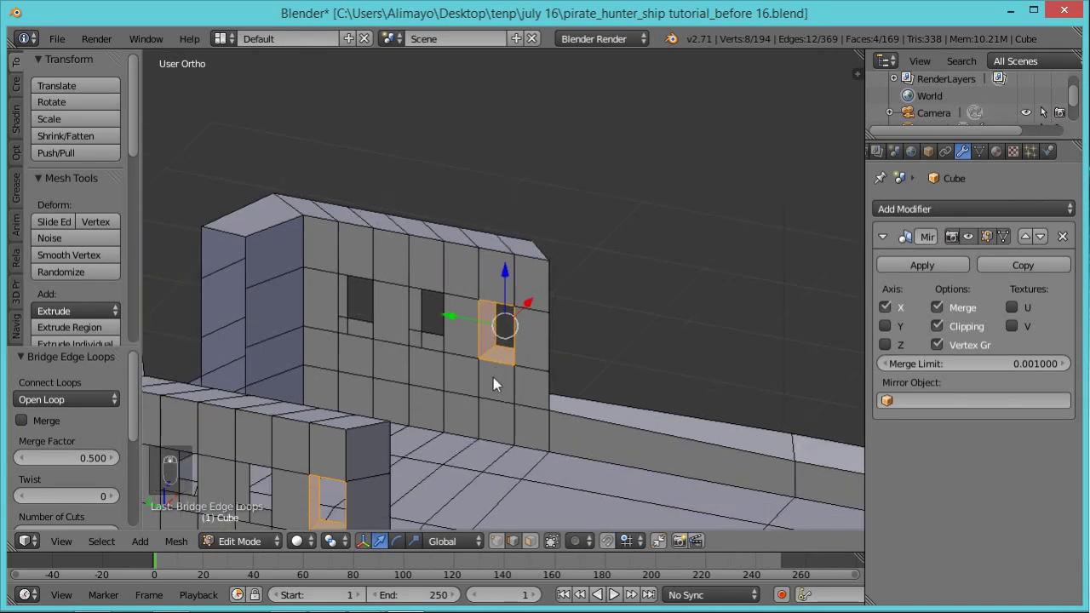
key(a)
scroll(489, 389, up, 2)
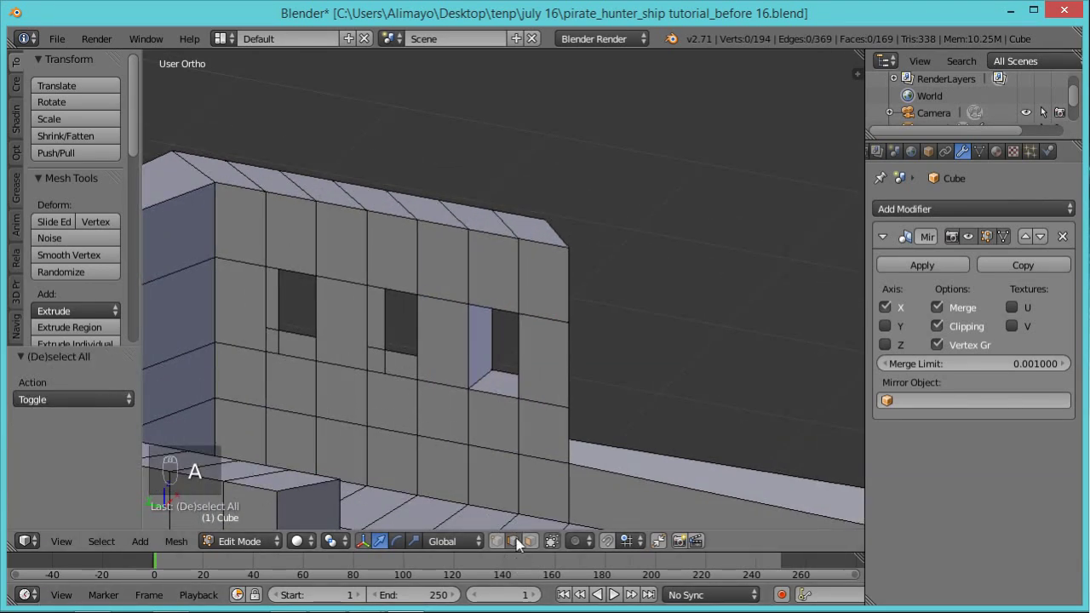
alt+right_click(403, 376)
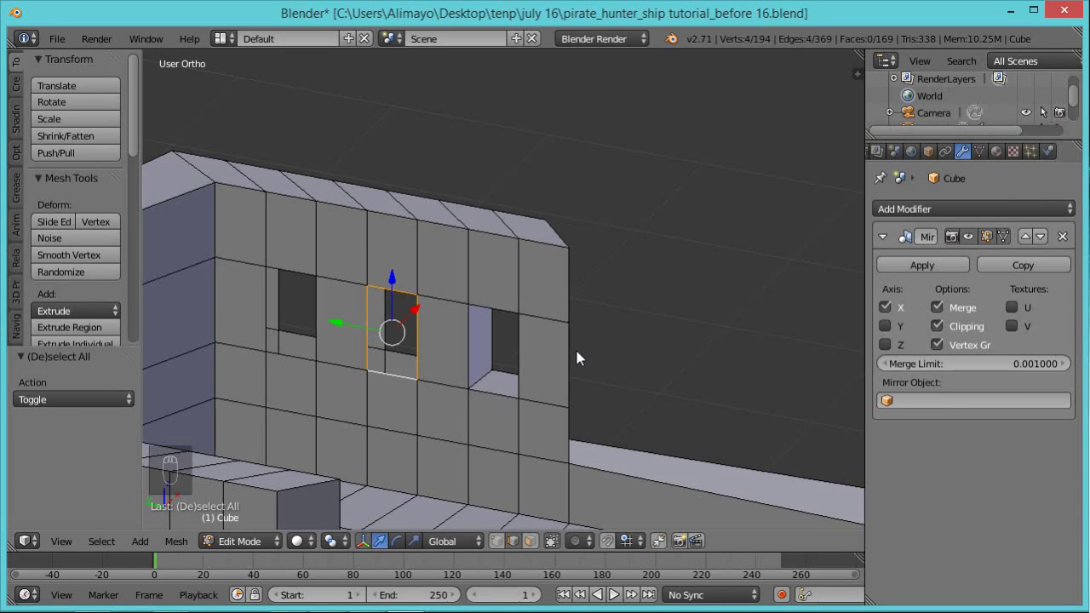
middle_drag(612, 339, 381, 344)
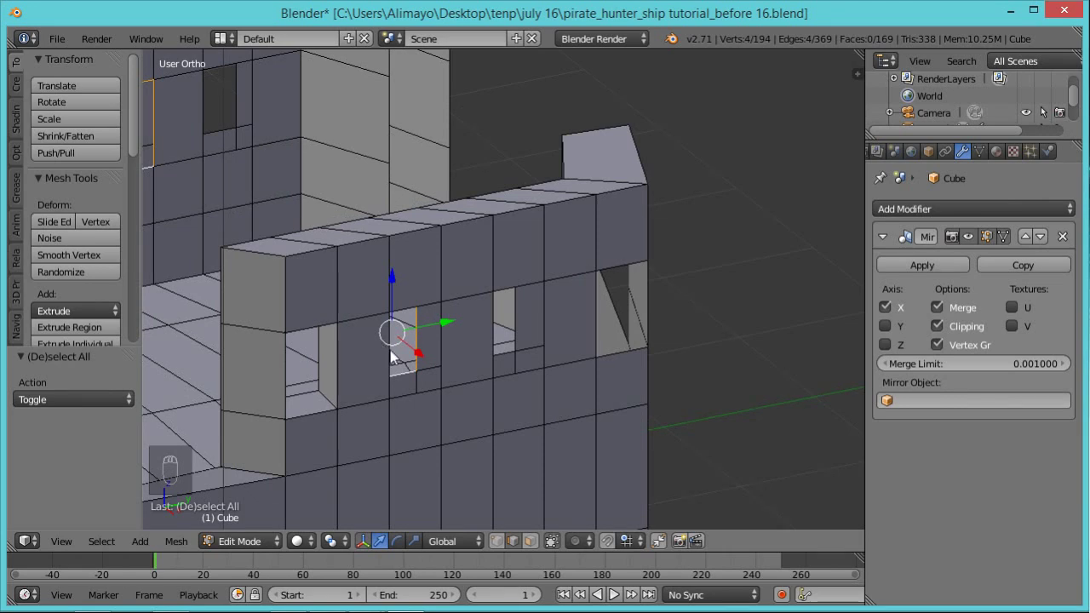
shift+right_click(419, 394)
middle_drag(527, 427, 618, 413)
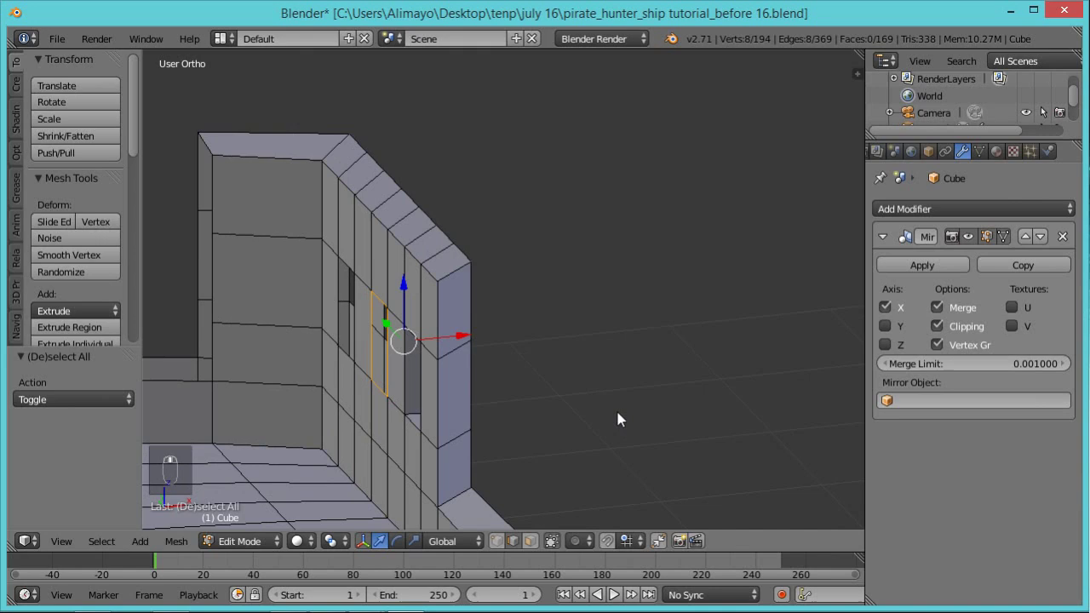
middle_drag(520, 383, 397, 311)
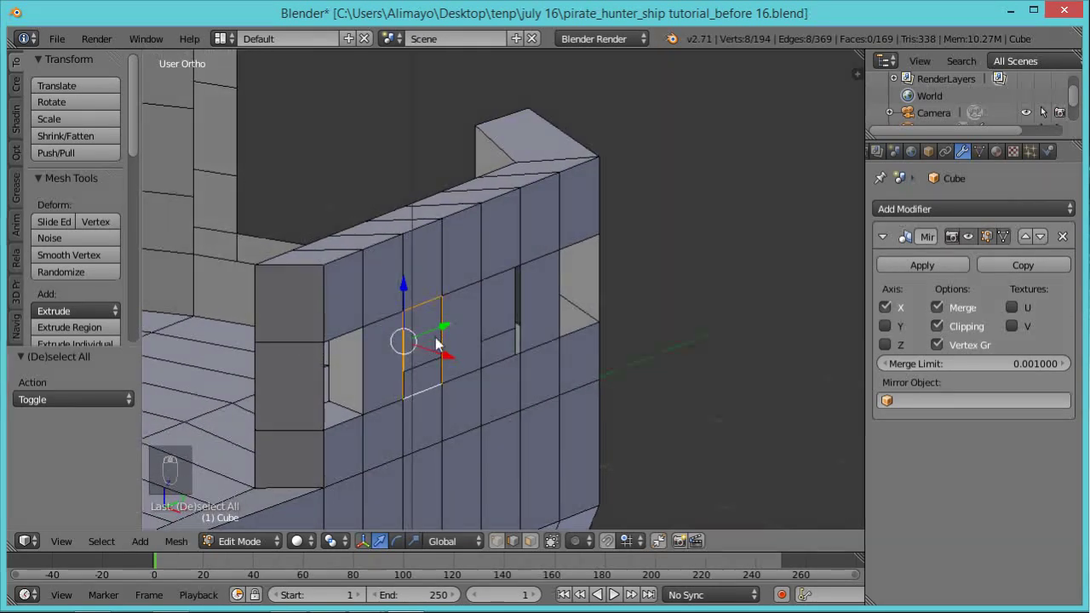
middle_drag(332, 411, 435, 448)
key(ctrl+e)
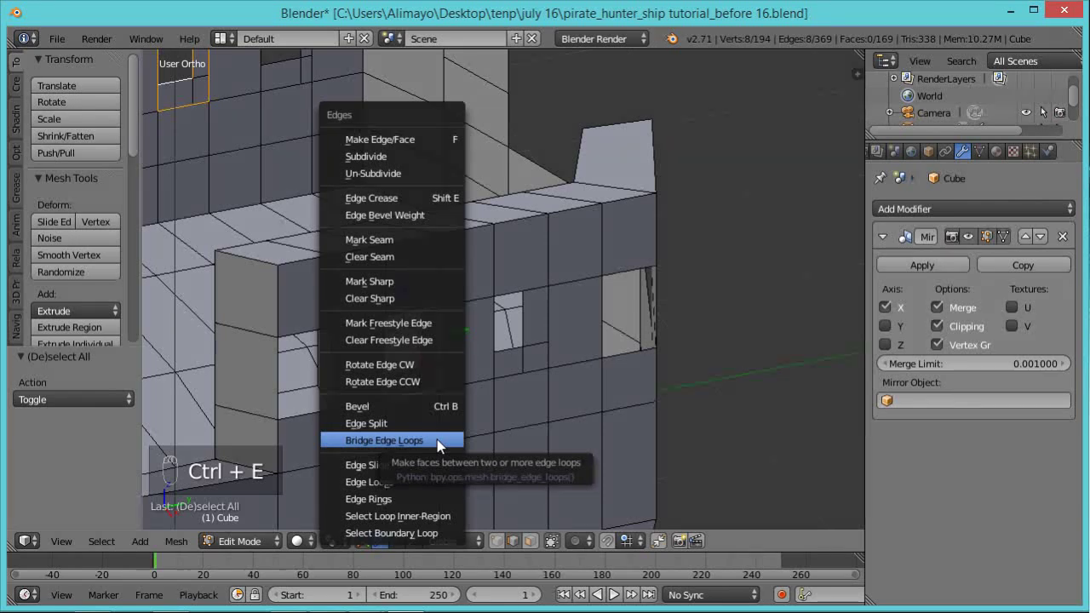
click(436, 439)
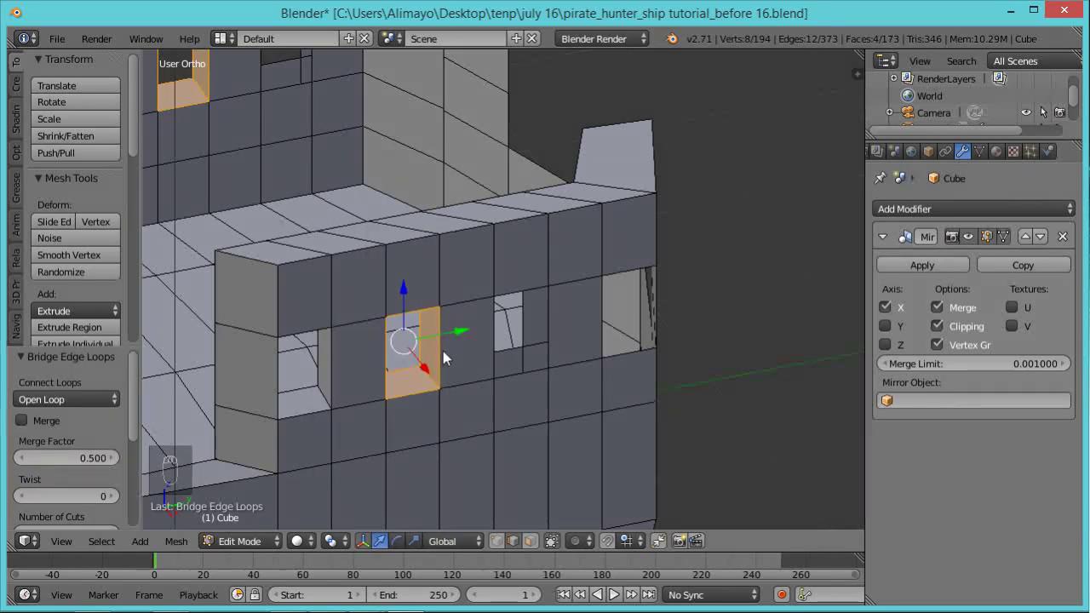
Select the inner and outer edge loops of the third stern window opening and join them with Bridge Edge Loops
middle_drag(552, 398, 459, 391)
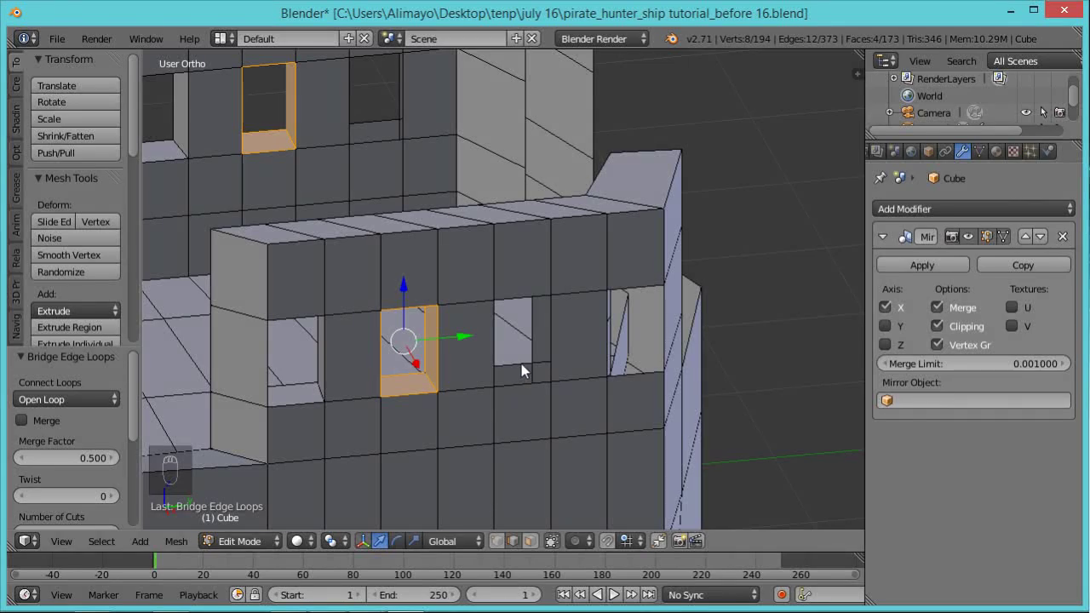
key(a)
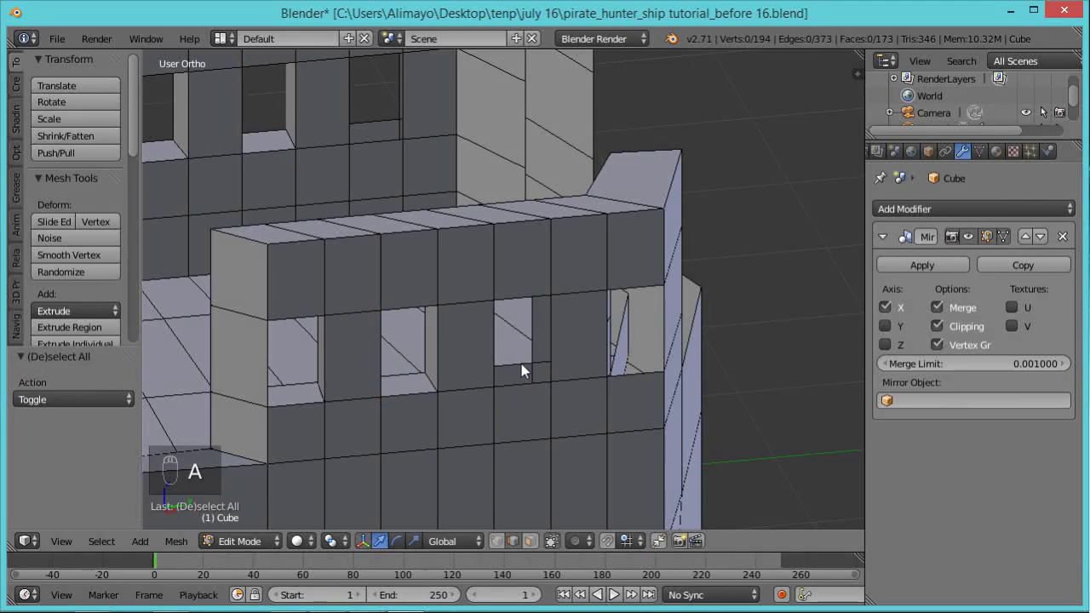
alt+right_click(521, 363)
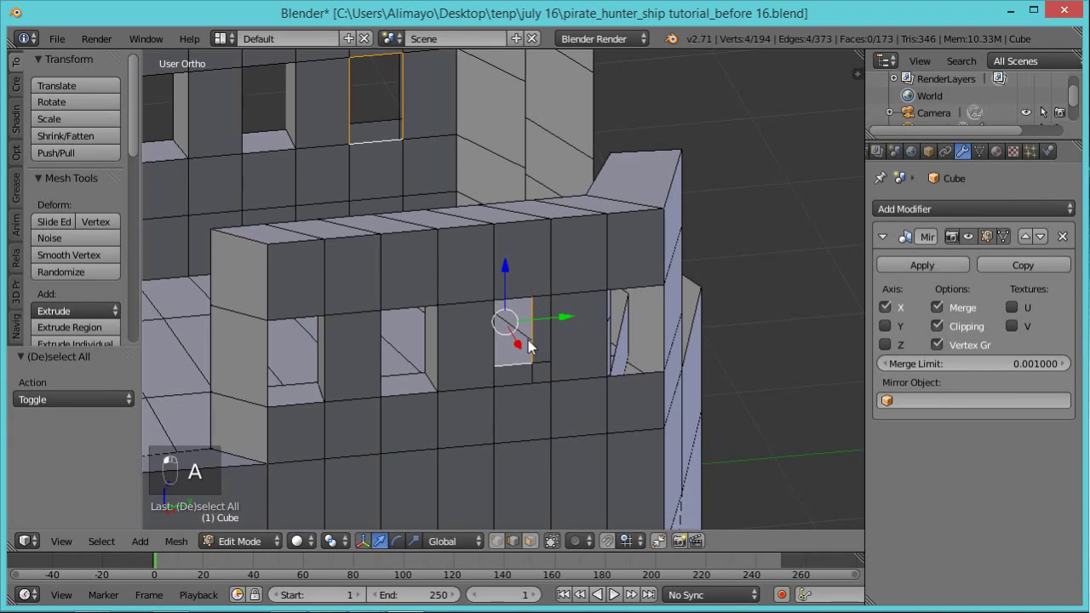
alt+shift+right_click(531, 383)
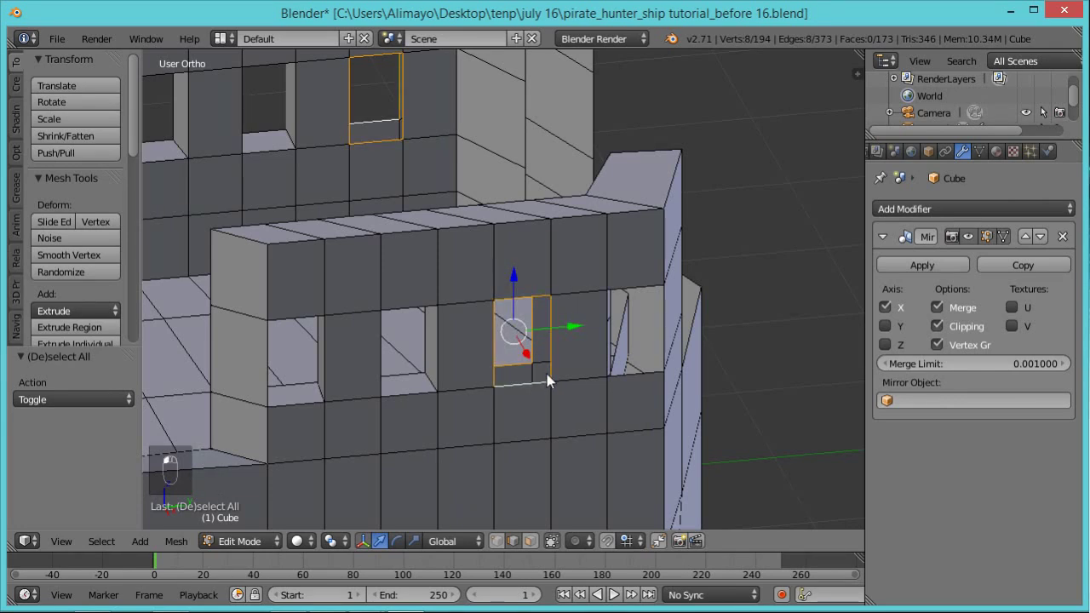
key(ctrl+e)
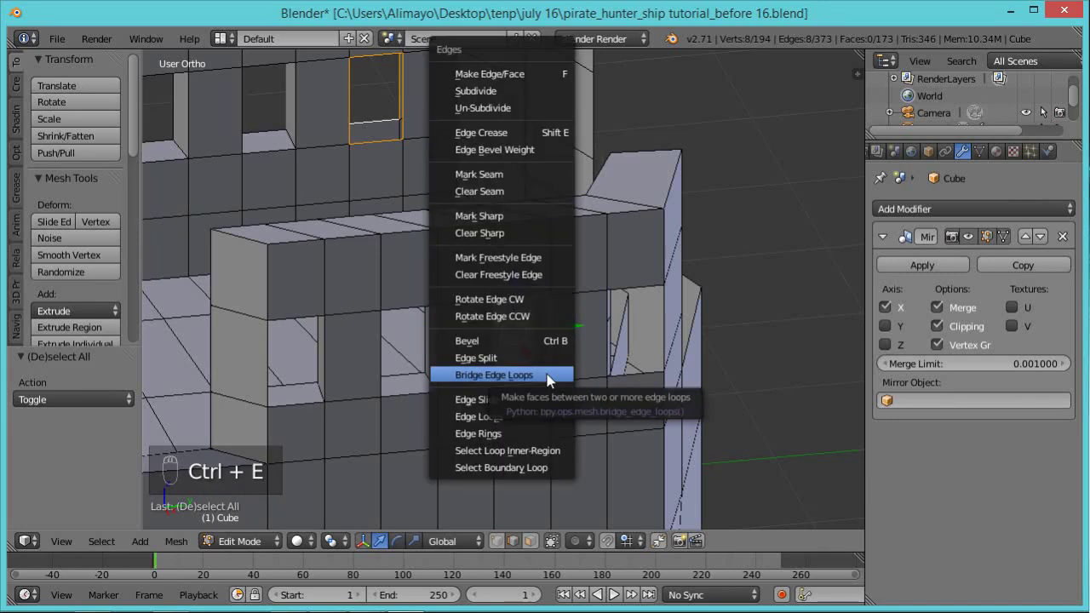
click(546, 376)
middle_drag(528, 352, 532, 391)
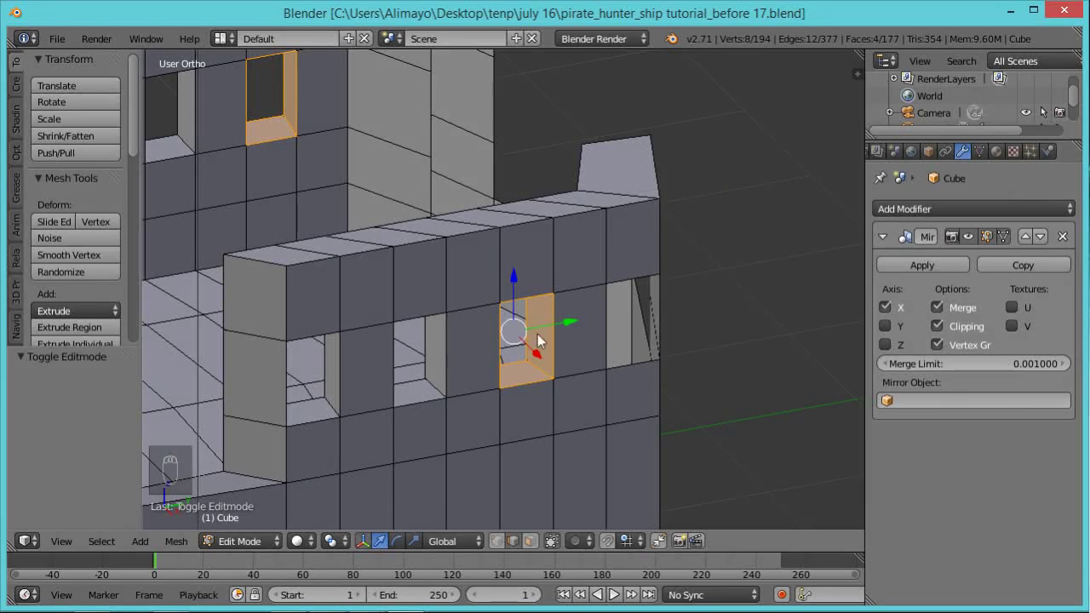
Select the boundary loop around the open rim and wall end at the stern gap and try Grid Fill on it
middle_drag(730, 365, 414, 233)
middle_drag(659, 352, 388, 262)
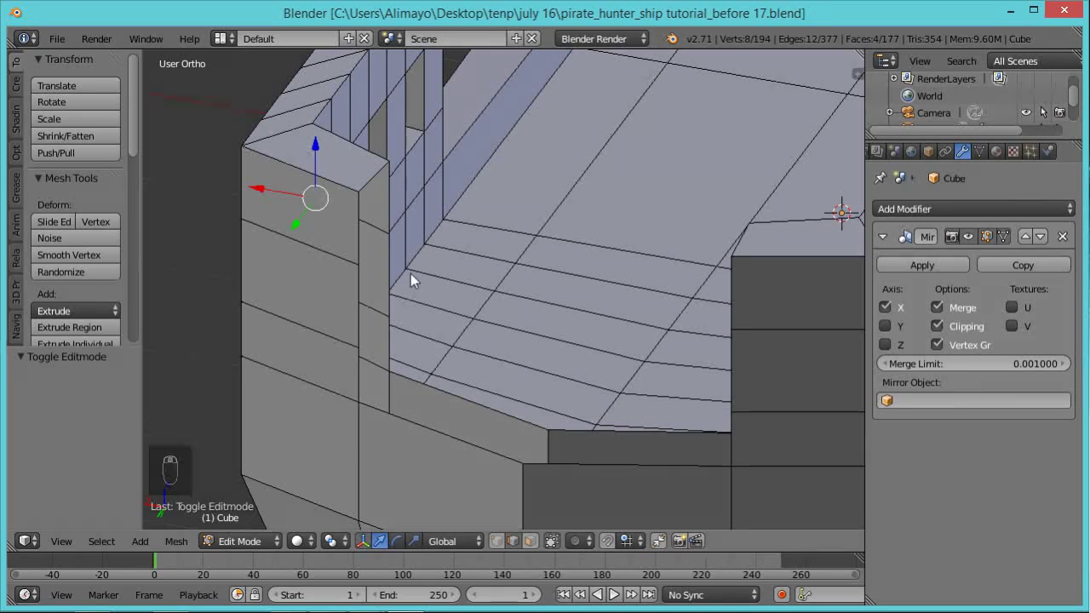
middle_drag(518, 333, 520, 398)
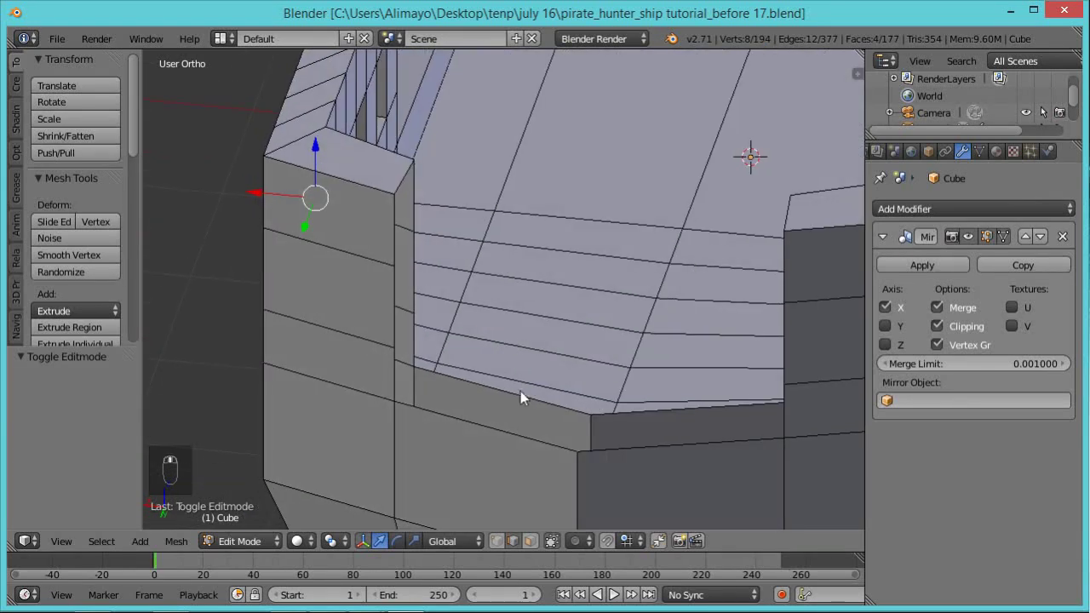
alt+click(547, 441)
middle_drag(618, 359, 575, 354)
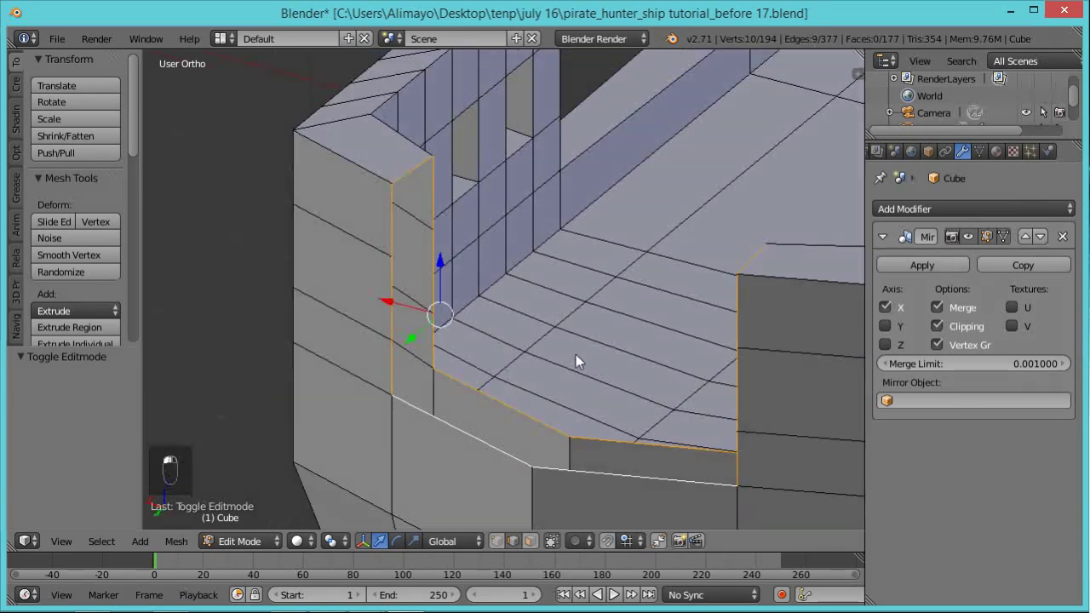
key(ctrl+f)
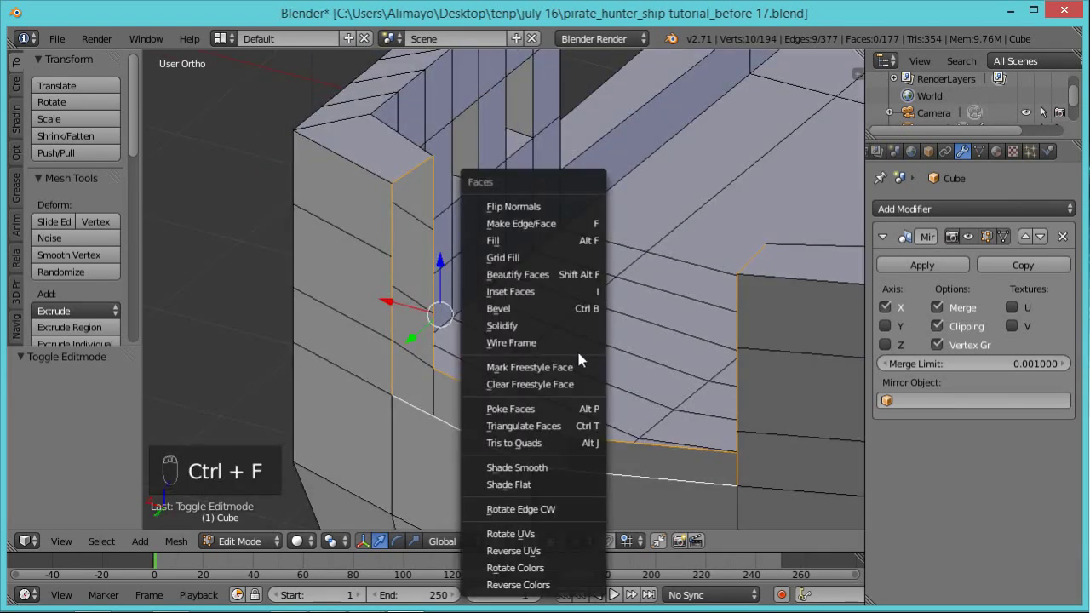
click(521, 257)
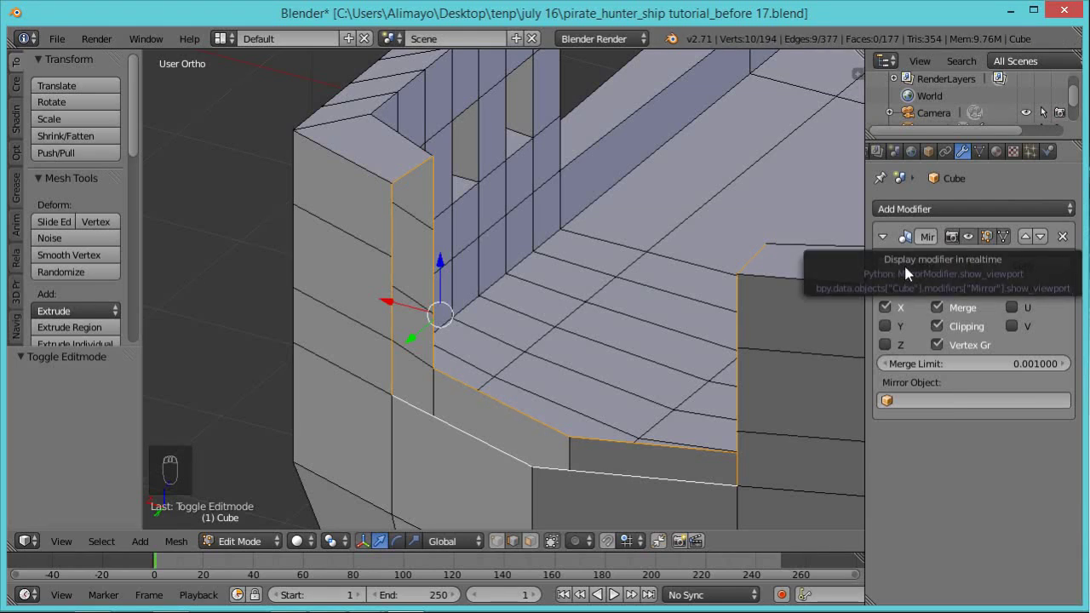
Switch the Mirror modifier's viewport display off and back on to examine the stern gap at the centre line
click(970, 236)
click(967, 238)
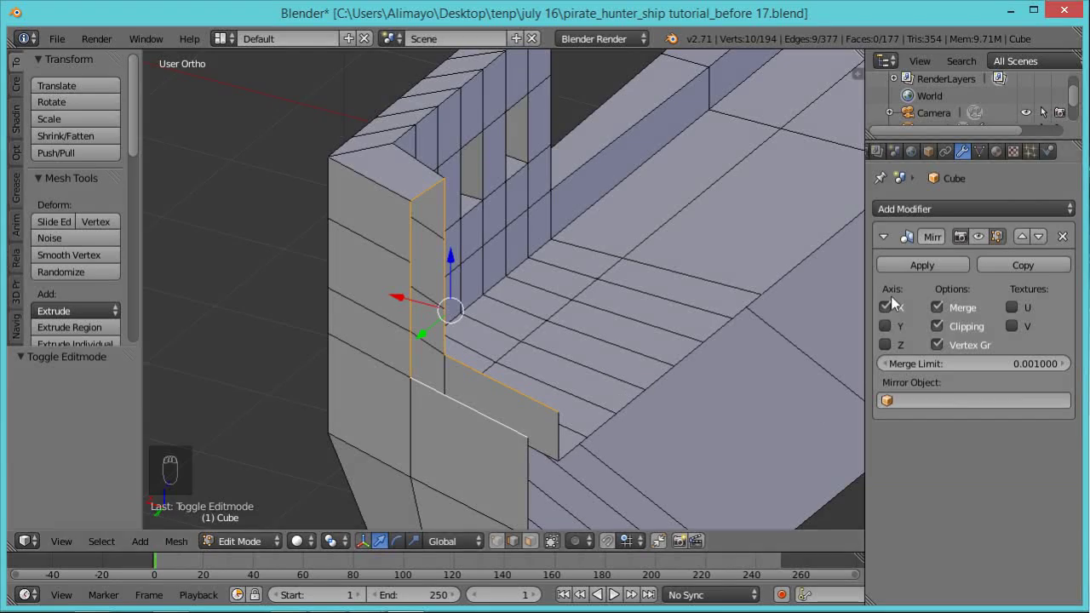
click(979, 238)
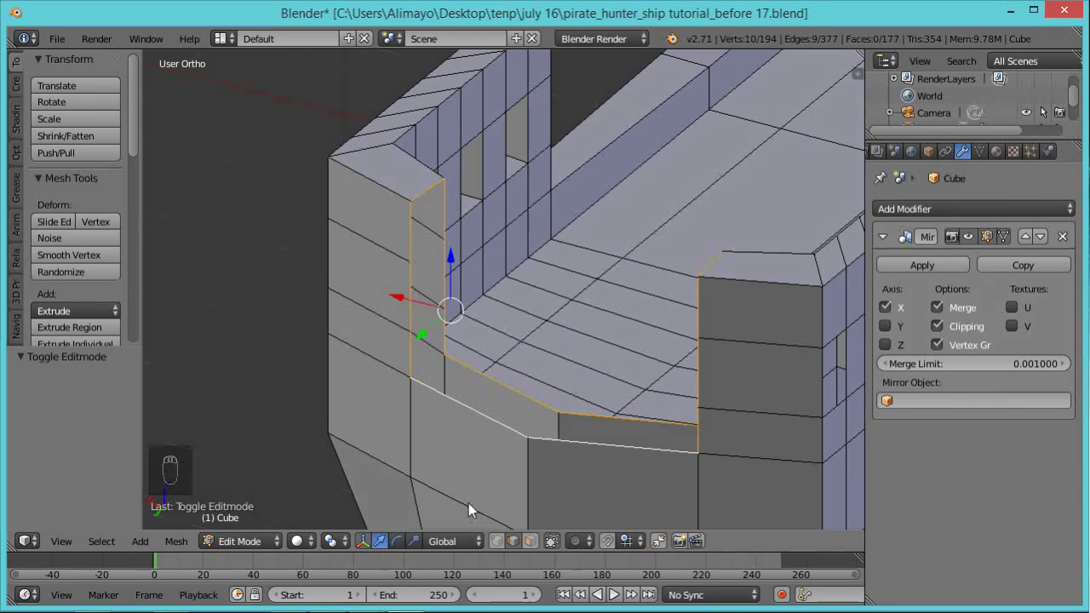
Connect the inner and outer rim vertices at the stern's centre line with a new edge, with the transform manipulator hidden
click(497, 541)
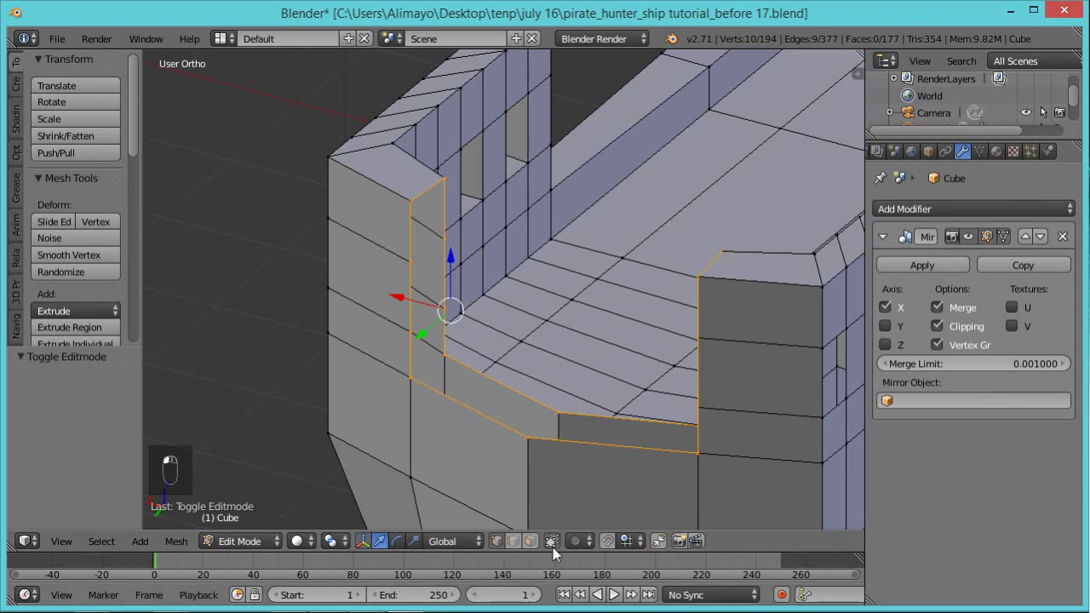
right_click(562, 413)
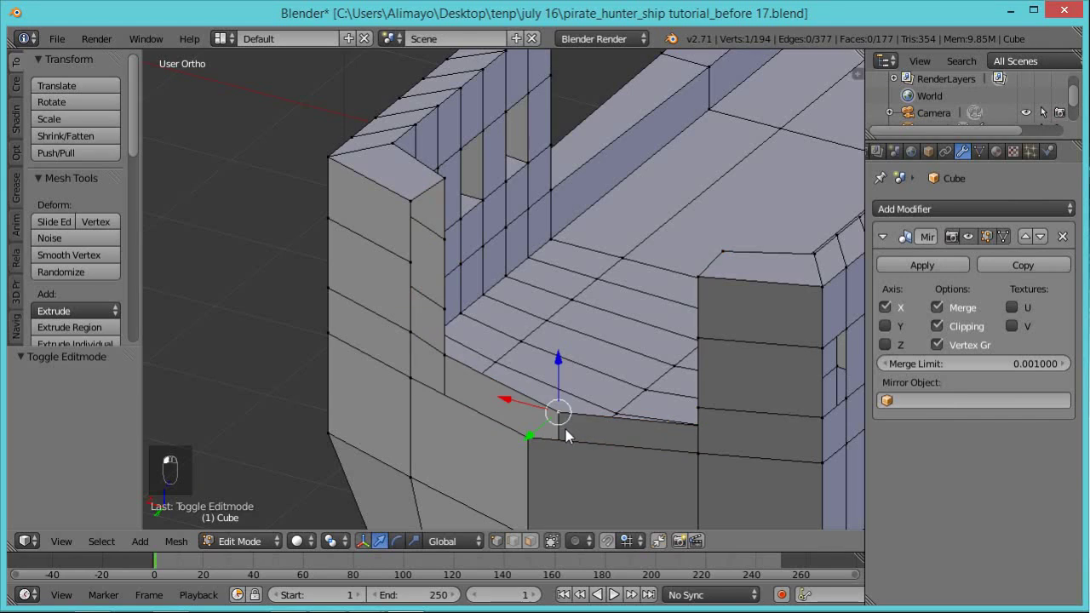
key(ctrl+space)
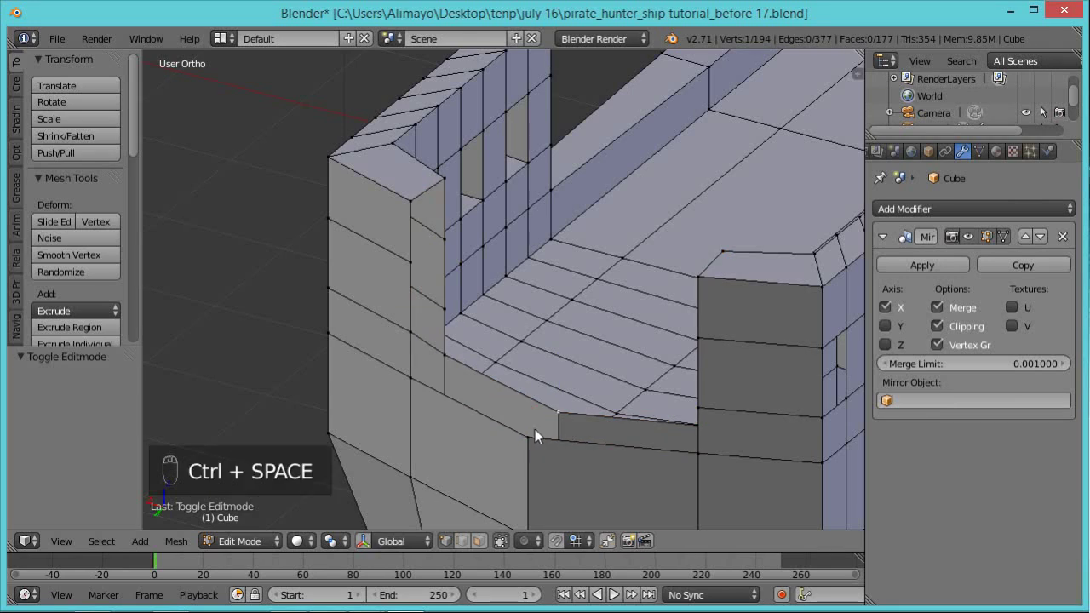
shift+right_click(536, 441)
key(f)
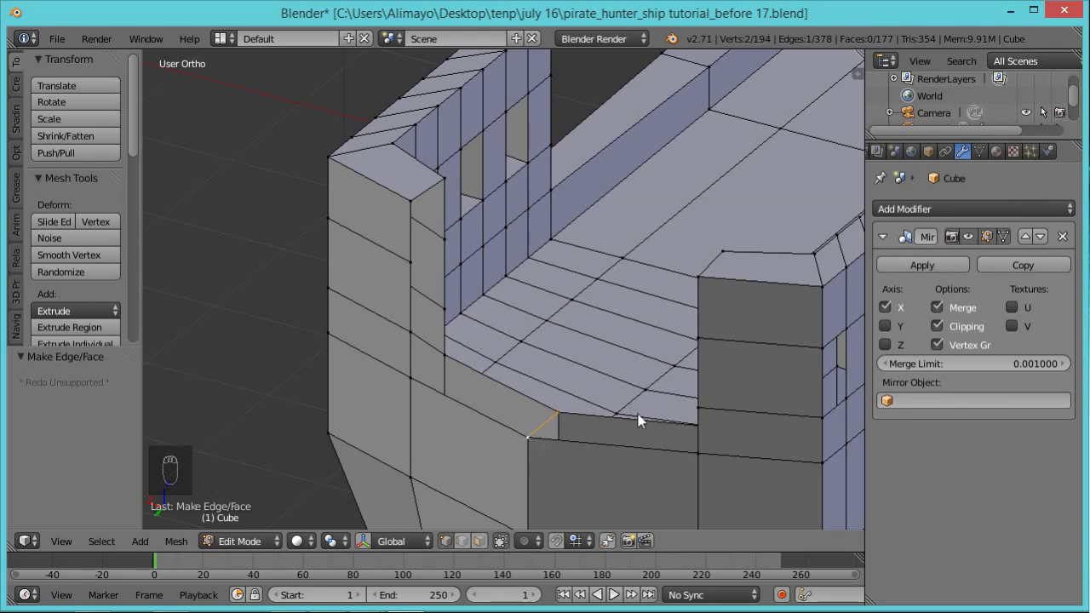
Select the stern gap's boundary loop together with the new centre edge and fill it with Grid Fill
click(462, 541)
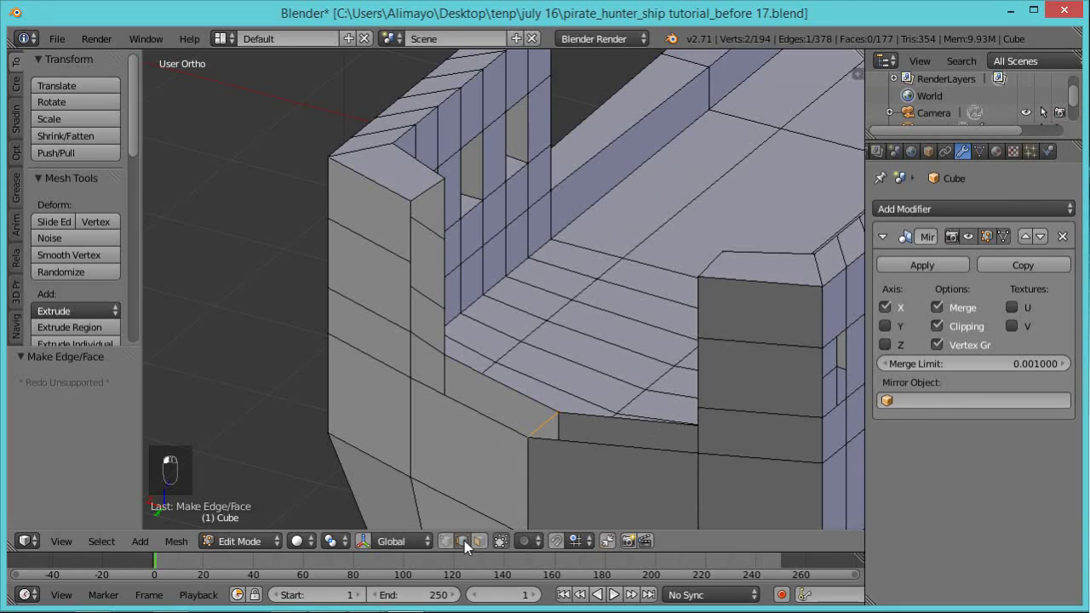
alt+right_click(501, 423)
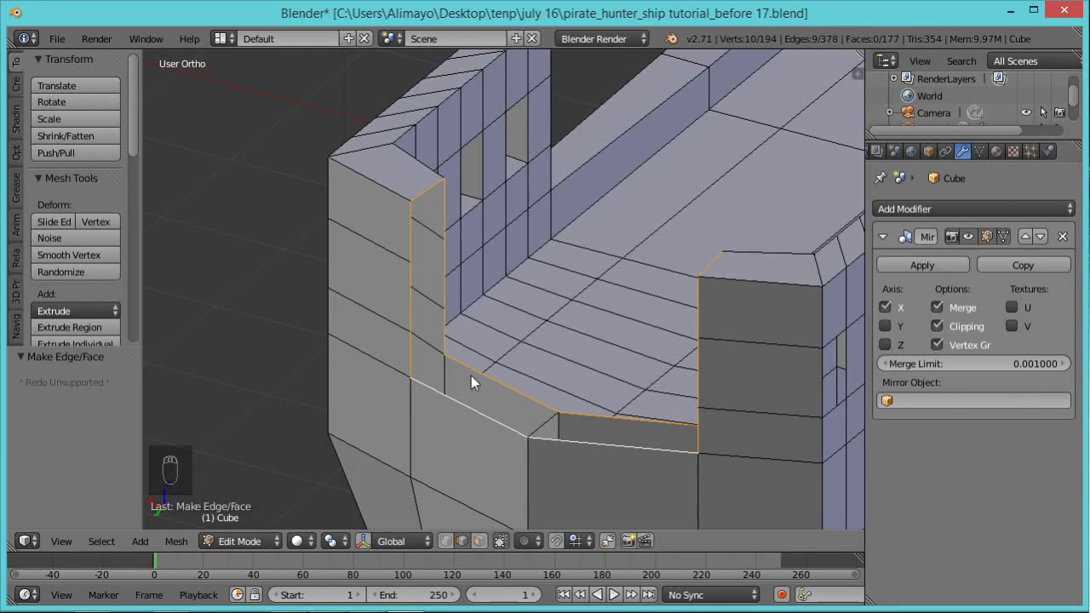
key(ctrl+f)
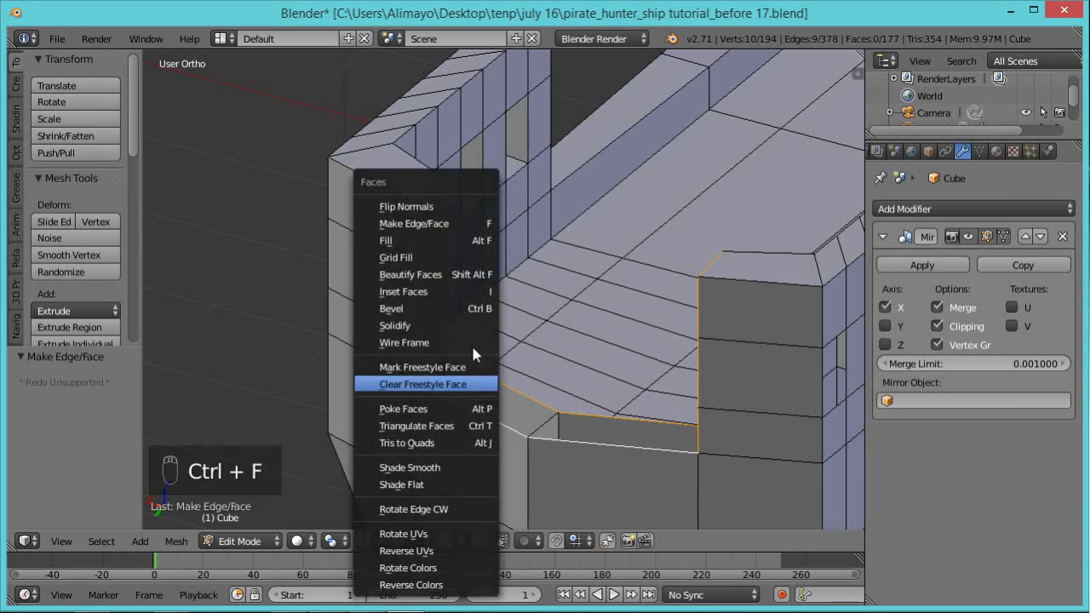
click(451, 252)
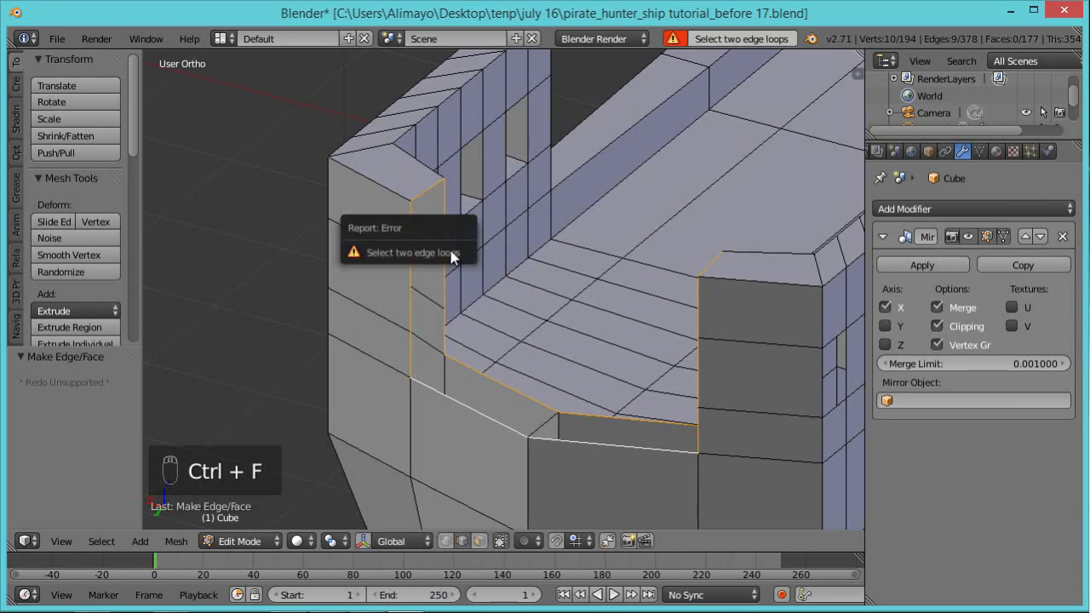
shift+right_click(543, 431)
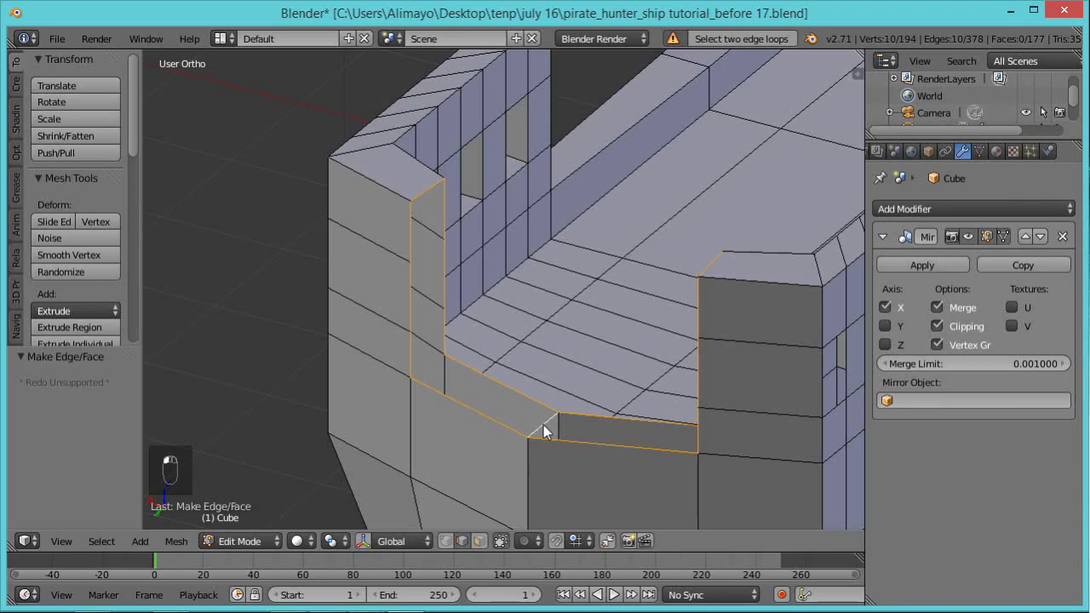
key(ctrl+f)
click(494, 258)
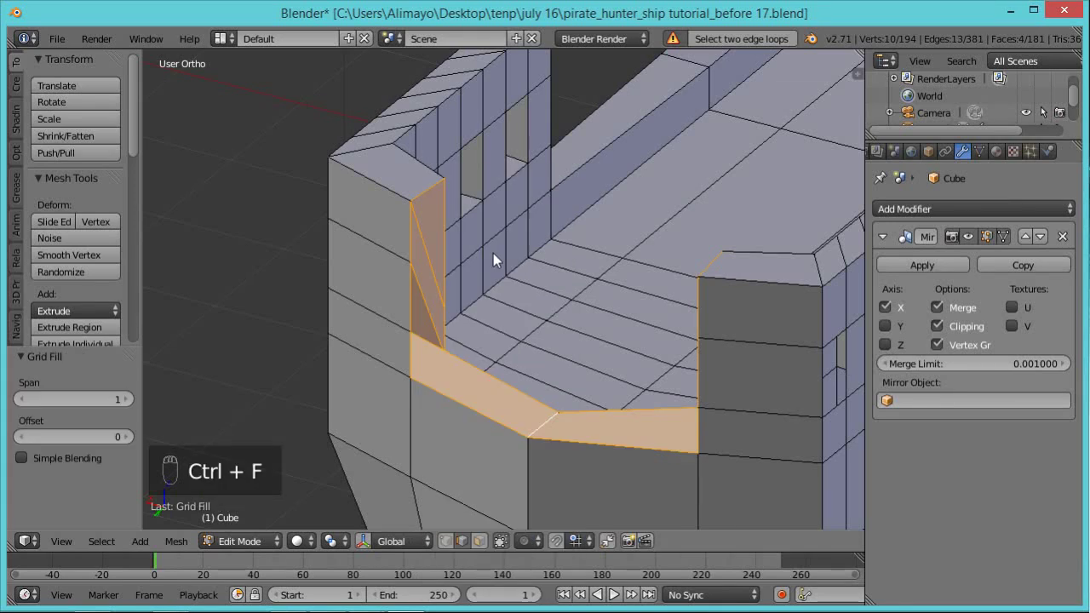
Set the Span of the stern gap's Grid Fill to 3
middle_drag(554, 338, 502, 328)
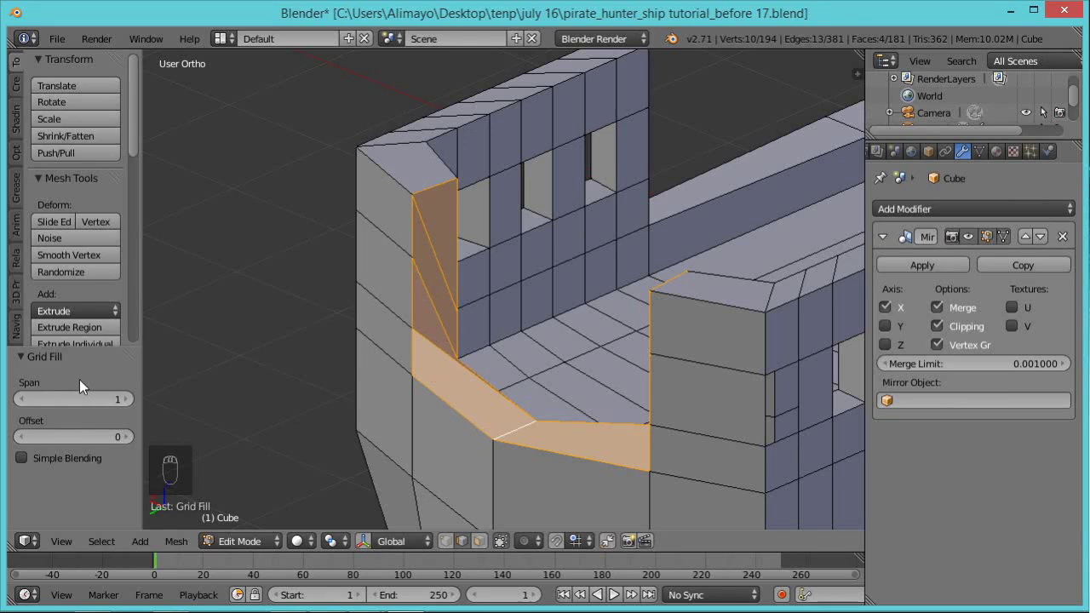
click(129, 399)
click(129, 399)
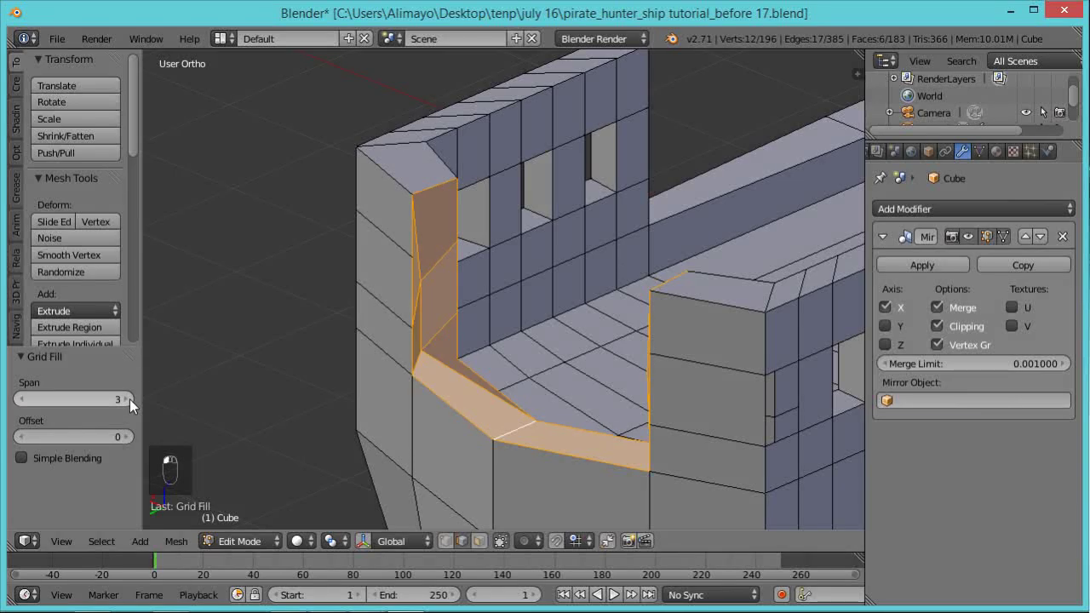
Set the Span of the stern gap's Grid Fill to 4
click(129, 400)
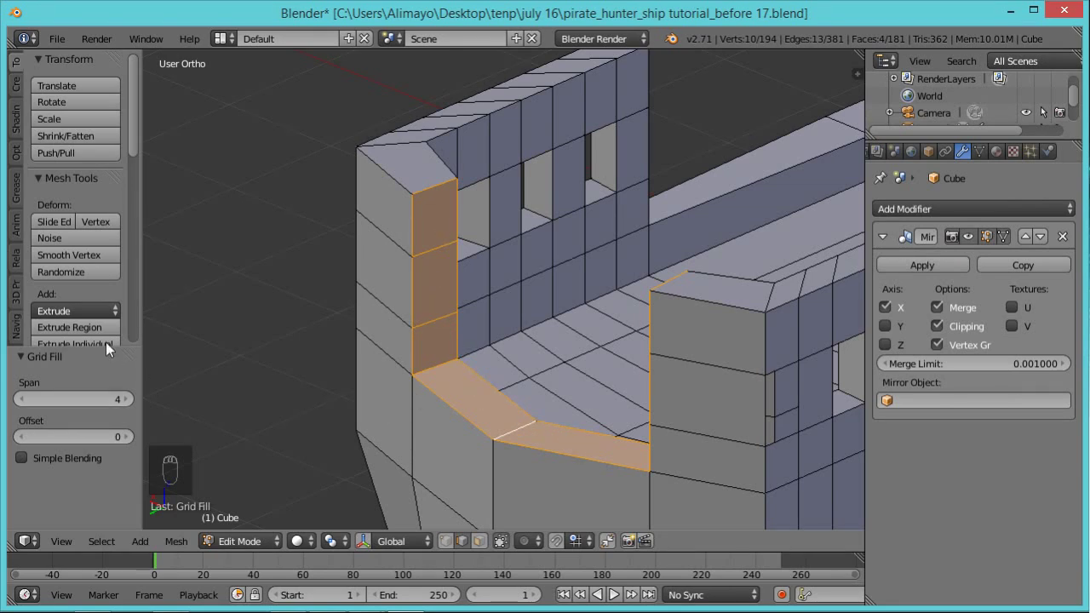
middle_drag(257, 387, 336, 397)
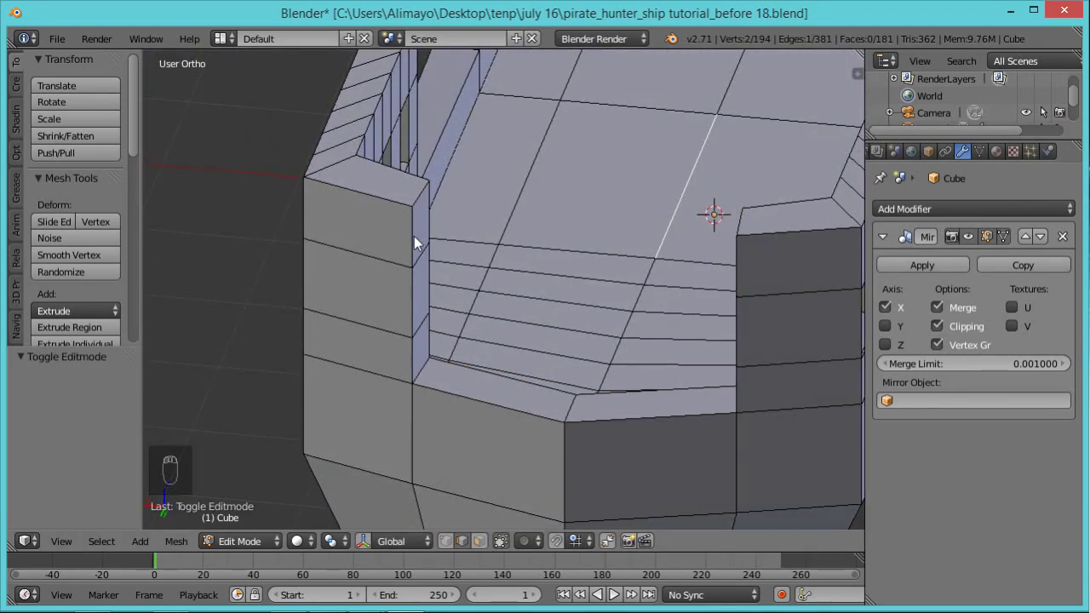
Select the two adjoining deck faces beside the centre line at midship, in face selection mode
middle_drag(414, 253, 632, 311)
scroll(641, 263, down, 1)
scroll(641, 263, down, 1)
click(480, 541)
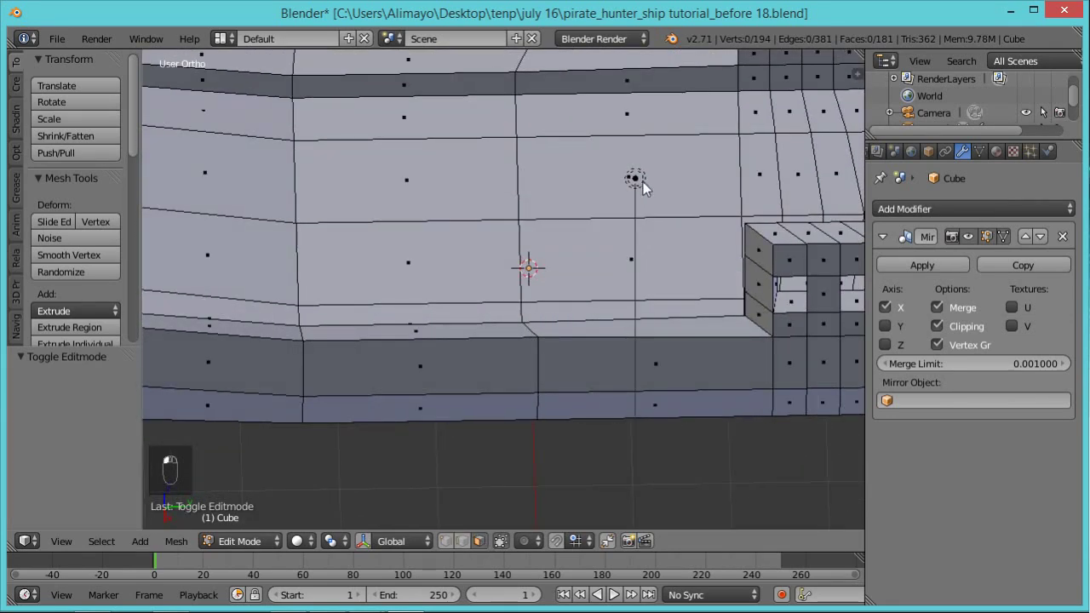
right_click(598, 184)
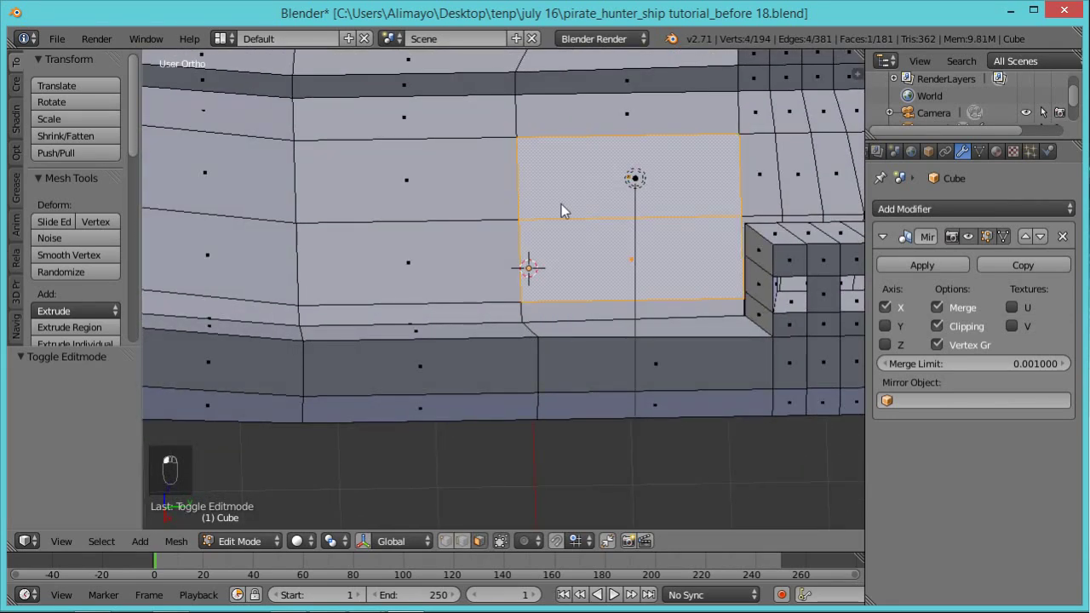
shift+right_click(471, 198)
scroll(477, 200, down, 4)
middle_drag(523, 236, 587, 276)
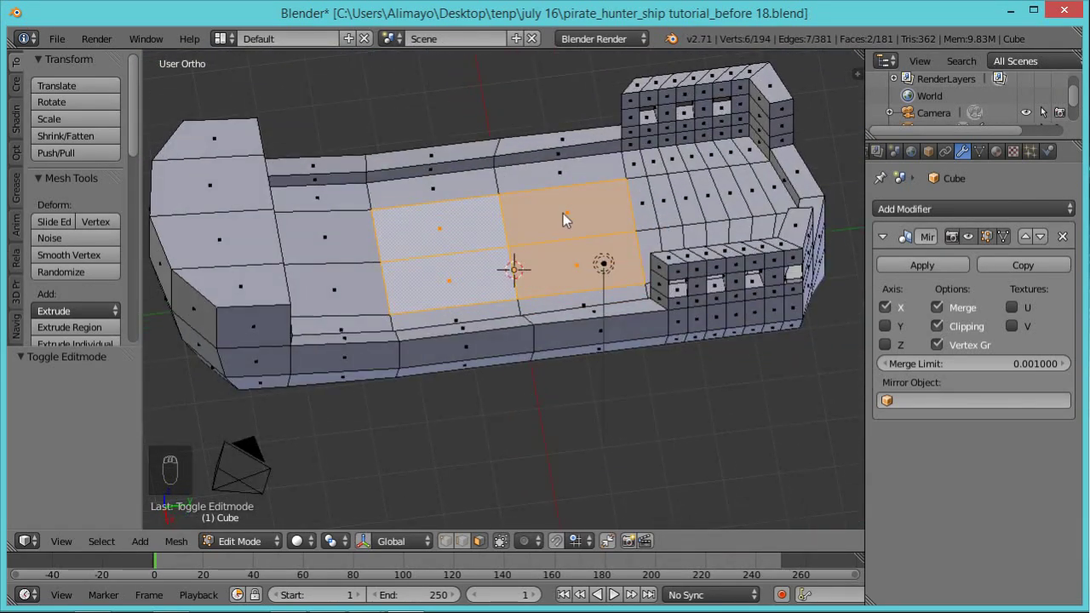
scroll(576, 253, up, 1)
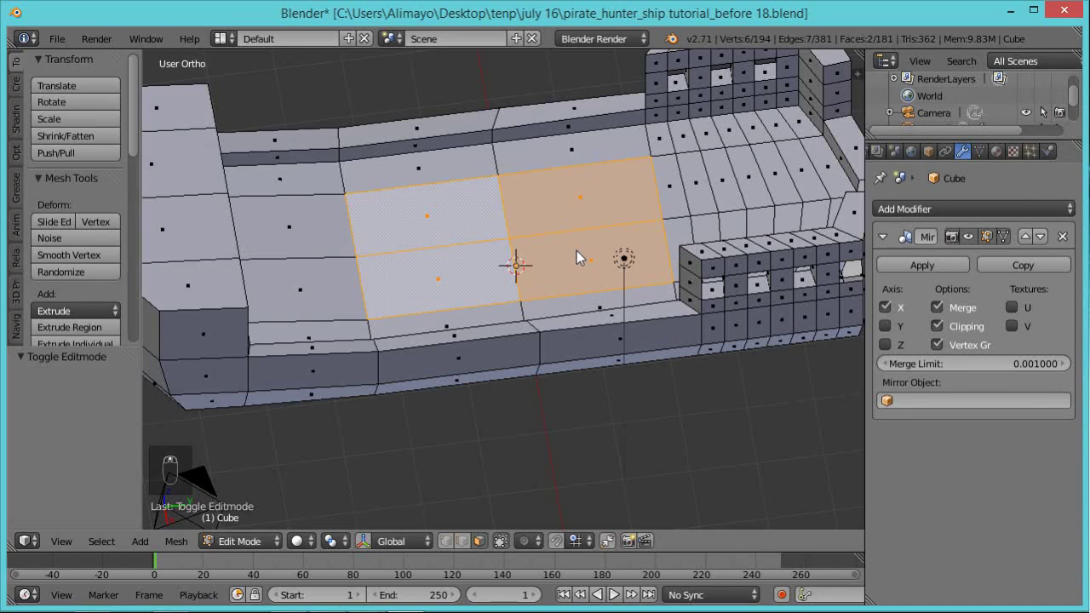
Extrude the midship deck faces in place and scale them to about 0.94, then to about 0.922 along X
key(e)
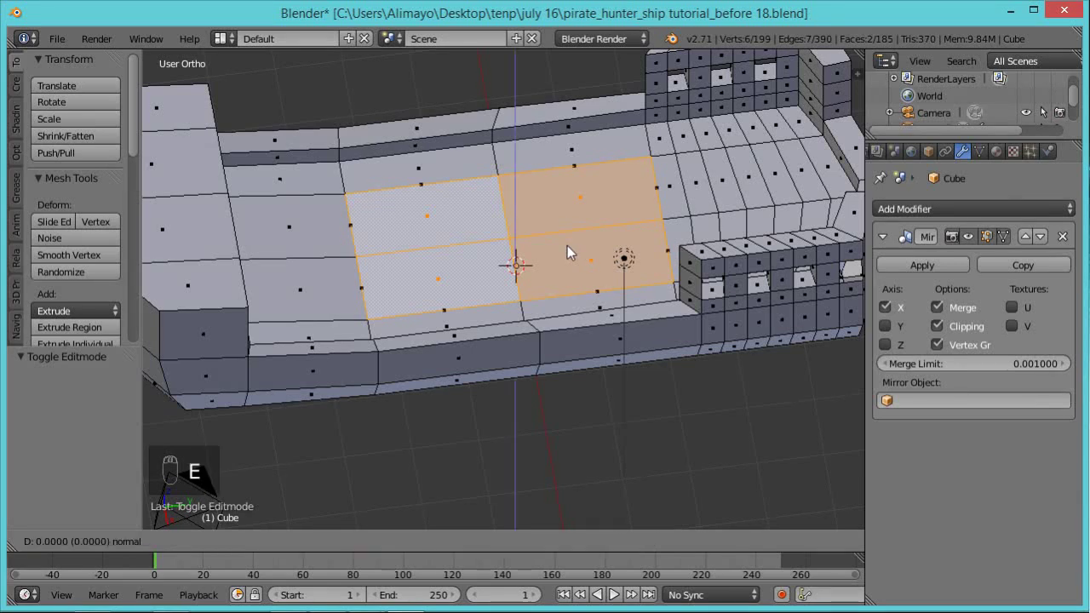
right_click(567, 245)
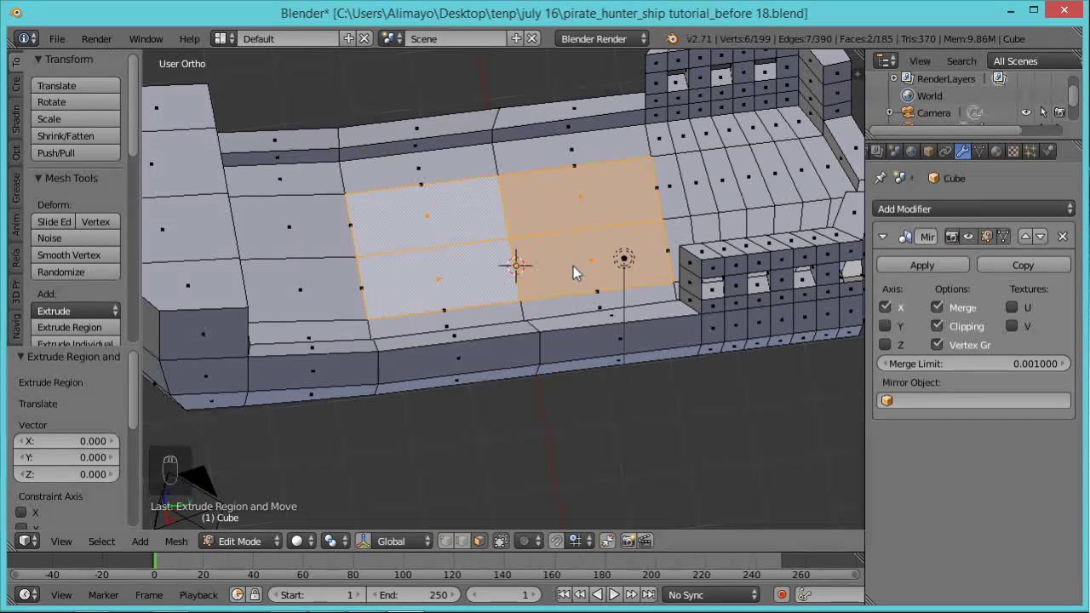
key(s)
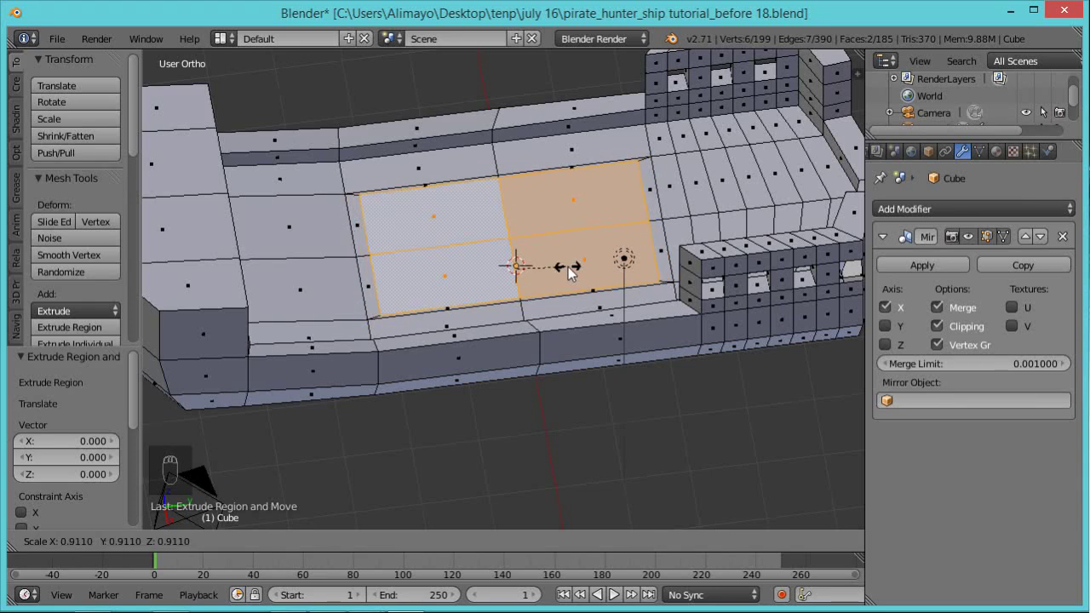
click(570, 267)
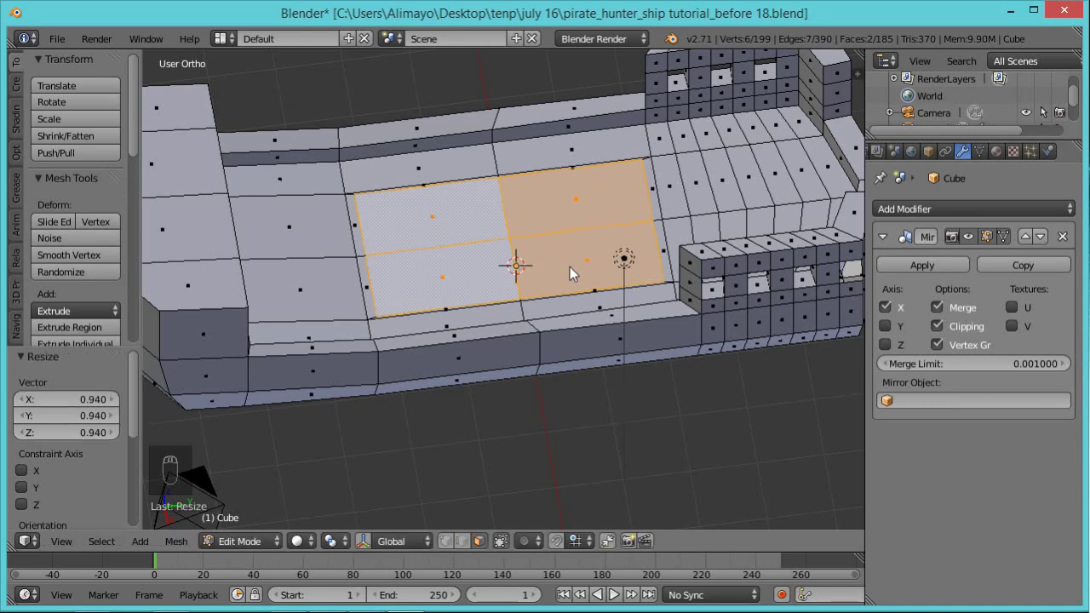
key(s)
key(x)
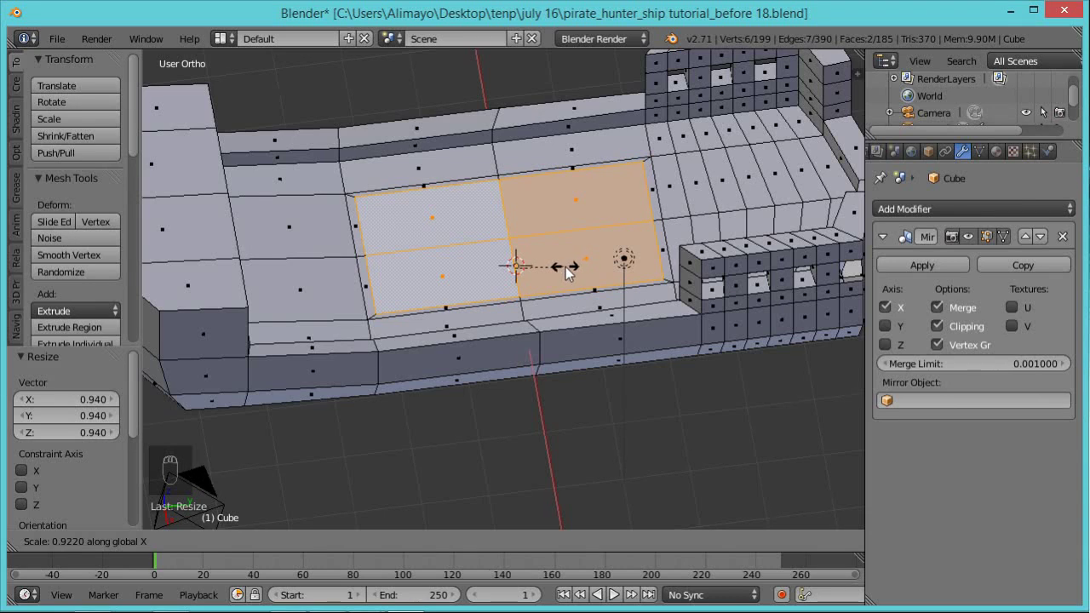
click(565, 266)
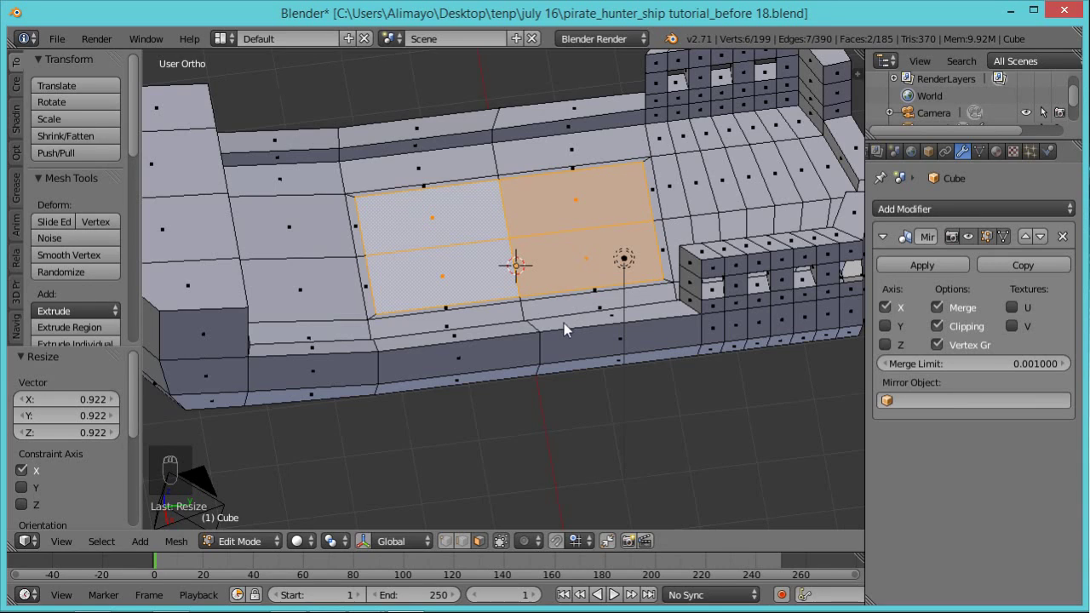
Split the inset deck faces from the hull and raise them about 1.43 along Z as a hatch cover, with the transform manipulator shown
key(y)
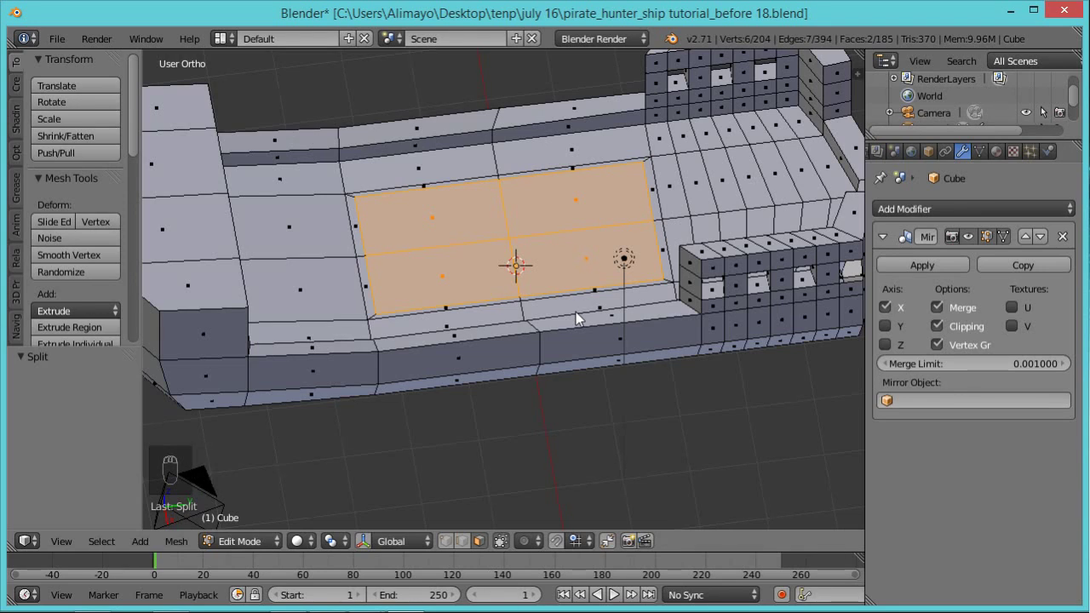
middle_drag(538, 377, 579, 351)
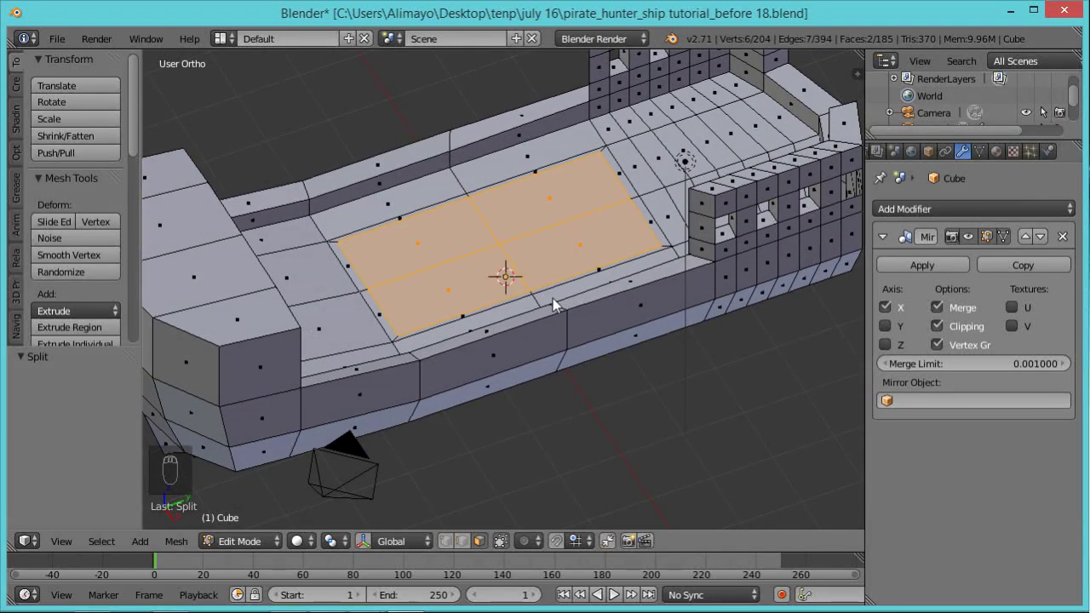
key(g)
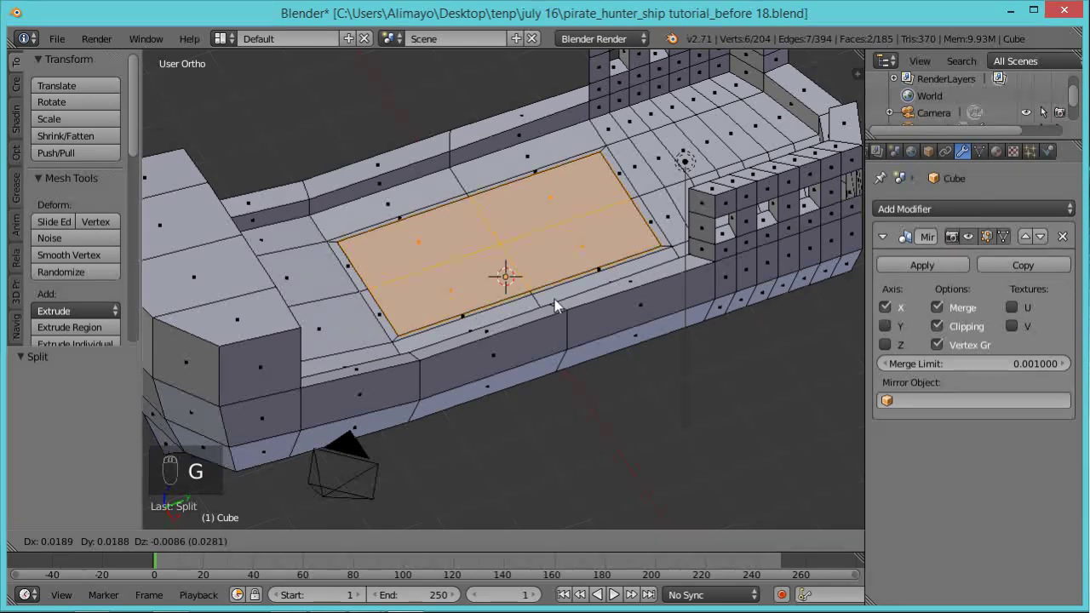
click(554, 299)
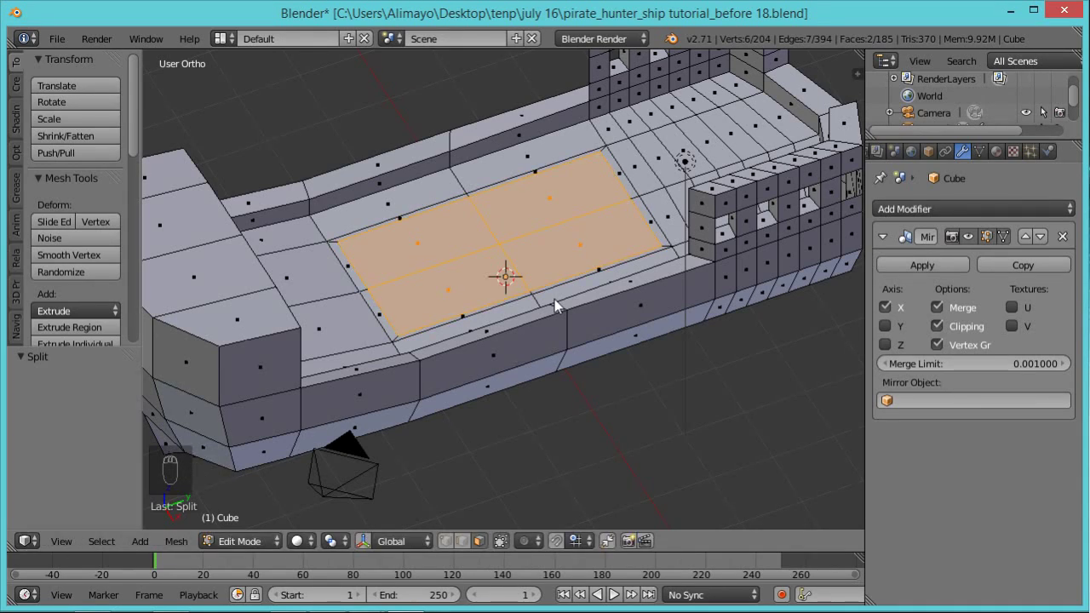
key(ctrl+space)
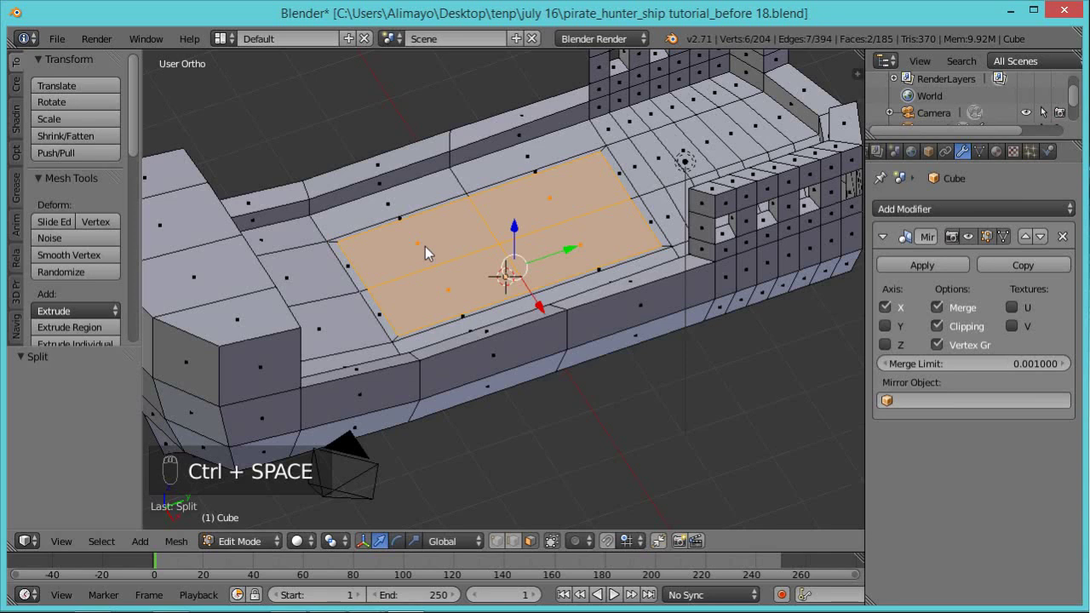
drag(515, 228, 515, 133)
middle_drag(538, 239, 577, 244)
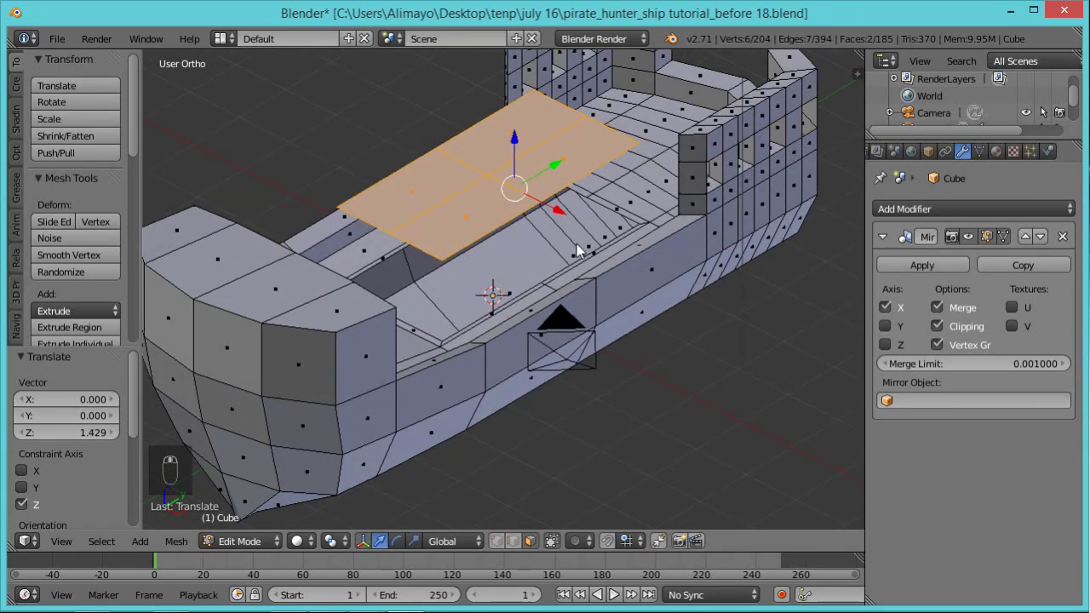
Extrude the raised hatch cover about 0.105 upward along Z to give it thickness
key(e)
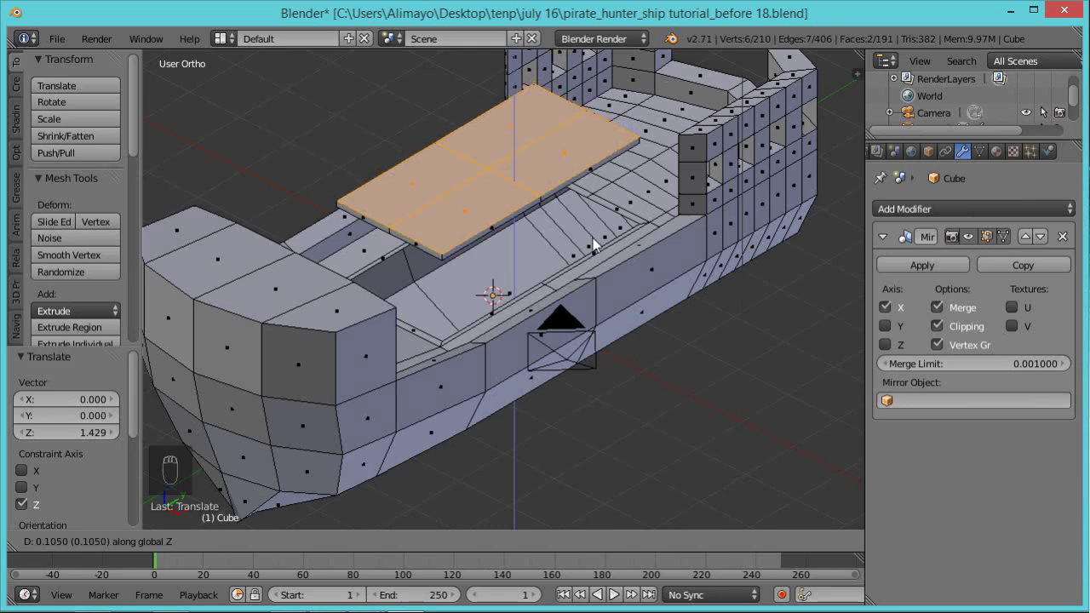
click(594, 244)
mouse_move(582, 280)
middle_down()
mouse_move(591, 220)
mouse_move(598, 284)
middle_up()
middle_drag(564, 335, 435, 341)
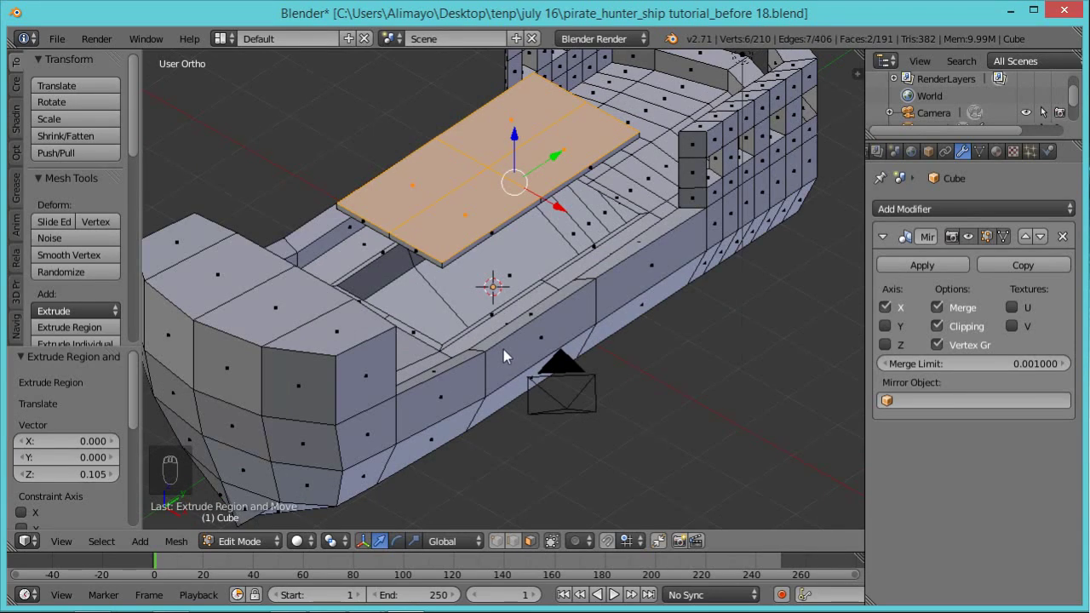
Select the narrow face loop around the deck hatch opening and extrude it about 0.059 upward along Z
key(a)
scroll(441, 345, up, 2)
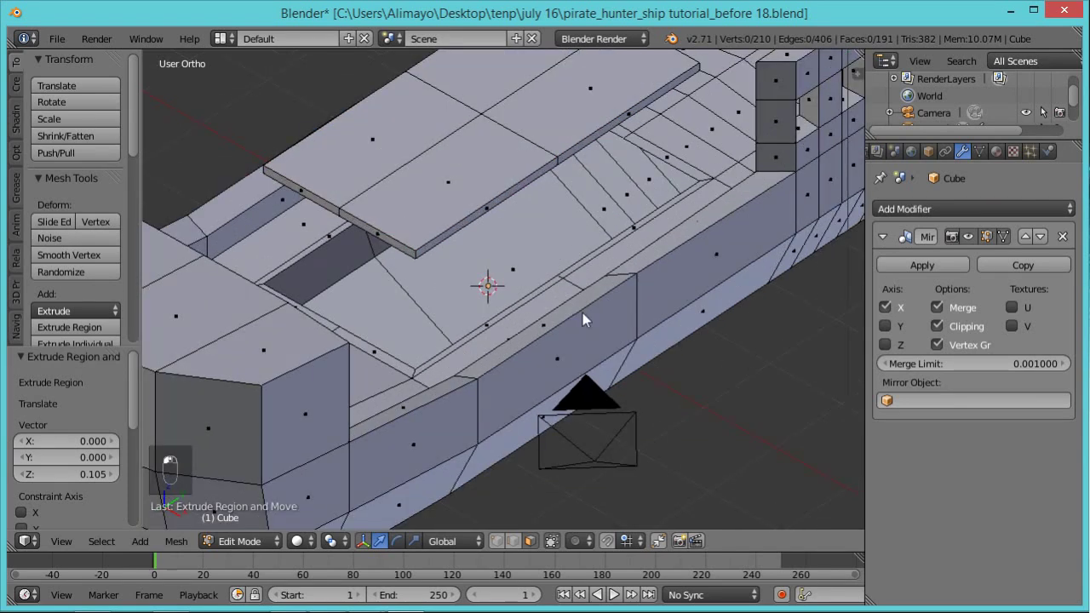
right_click(704, 189)
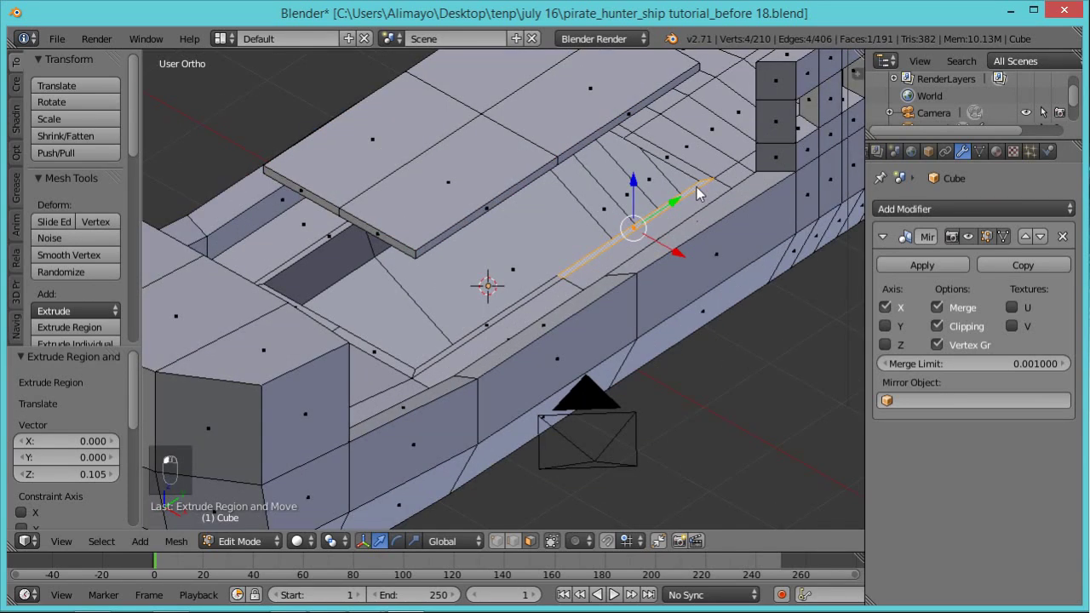
alt+right_click(703, 186)
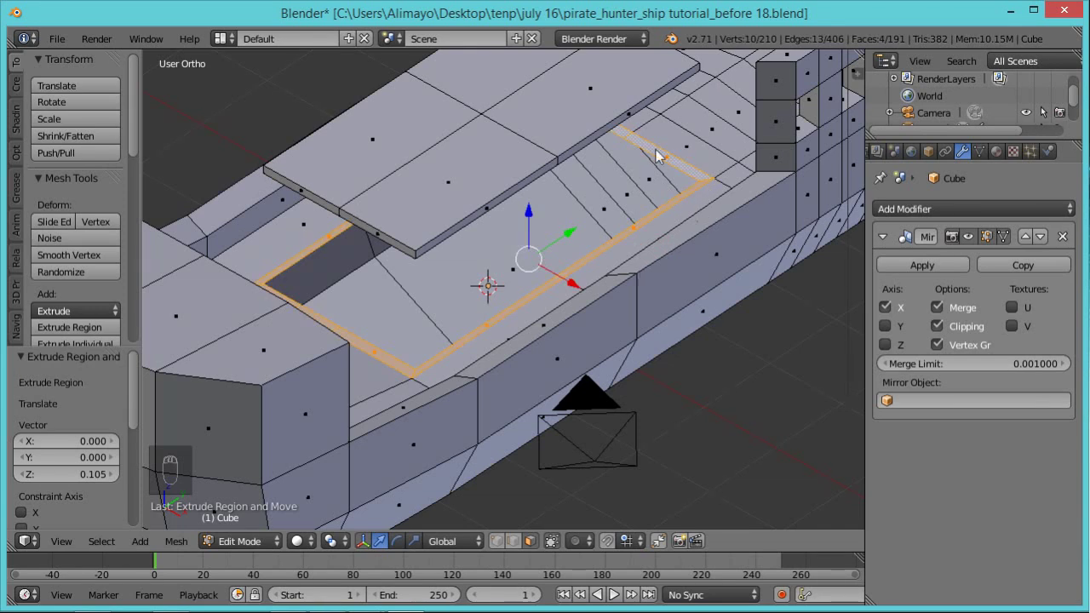
middle_drag(632, 292, 639, 247)
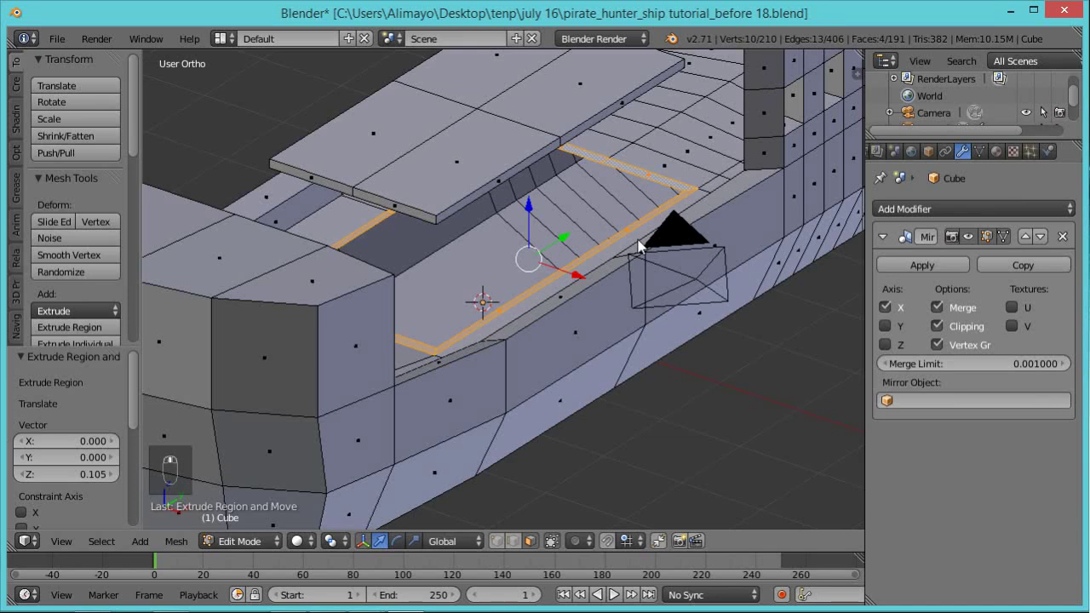
key(e)
key(z)
key(z)
key(z)
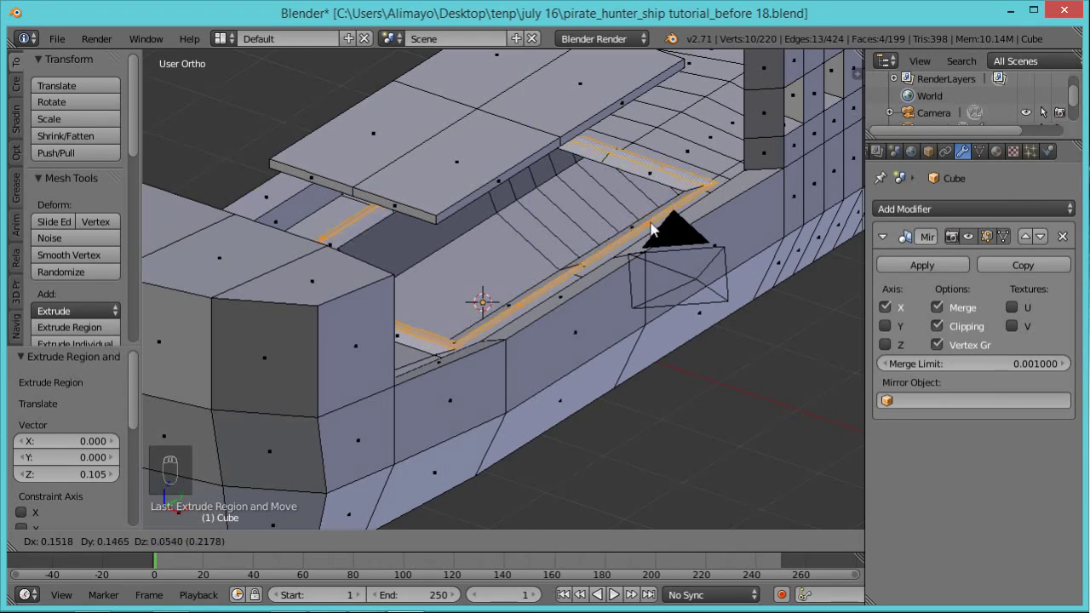
key(z)
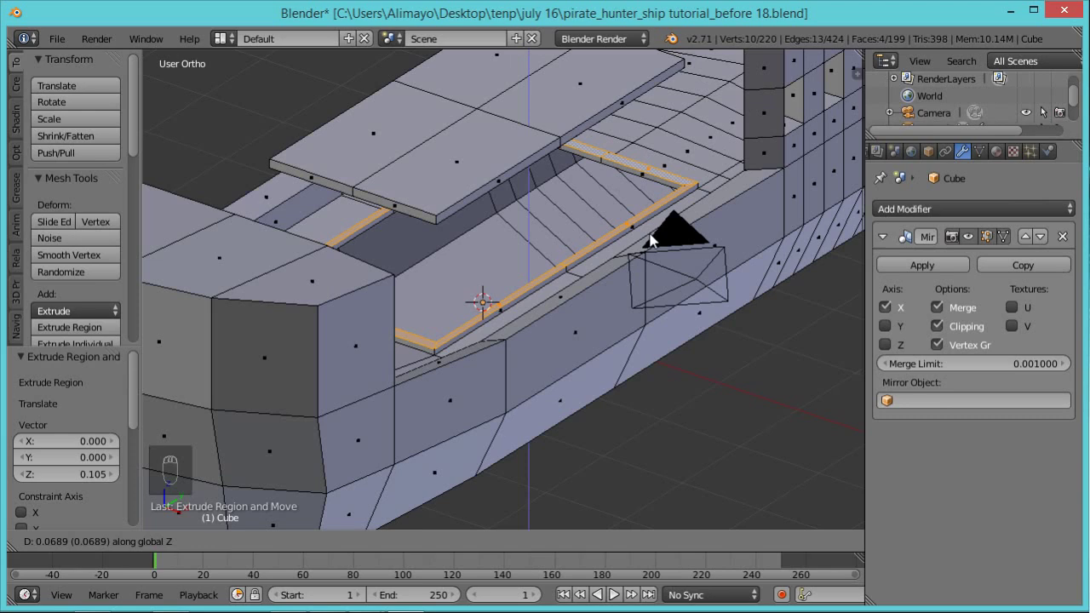
click(651, 241)
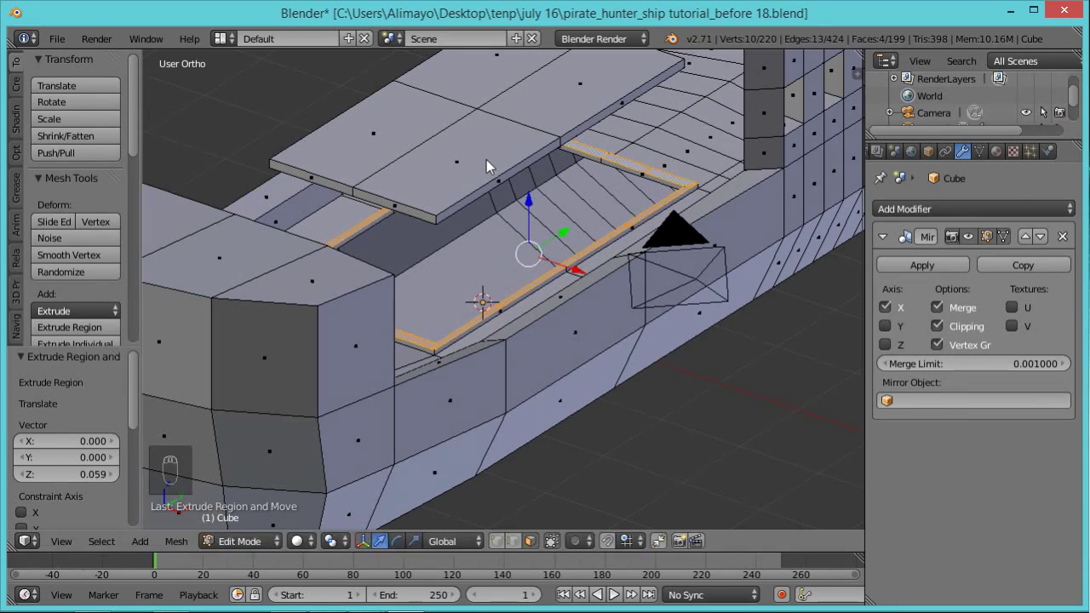
Lower the whole linked hatch cover about 1.515 along Z into the opening and save the file as pirate_hunter_ship tutorial_before 19.blend
right_click(487, 162)
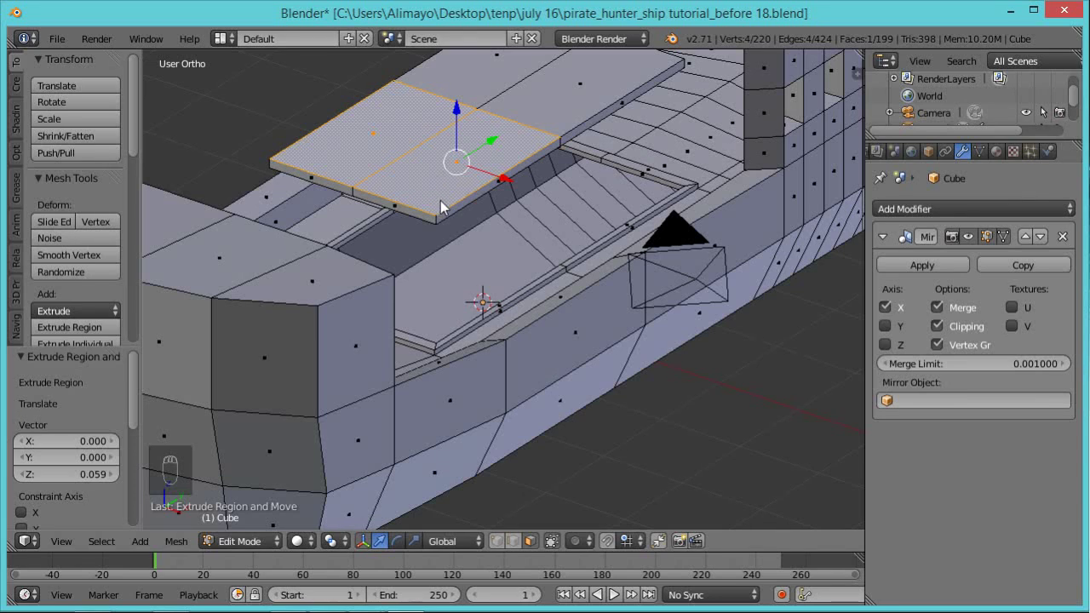
key(ctrl+l)
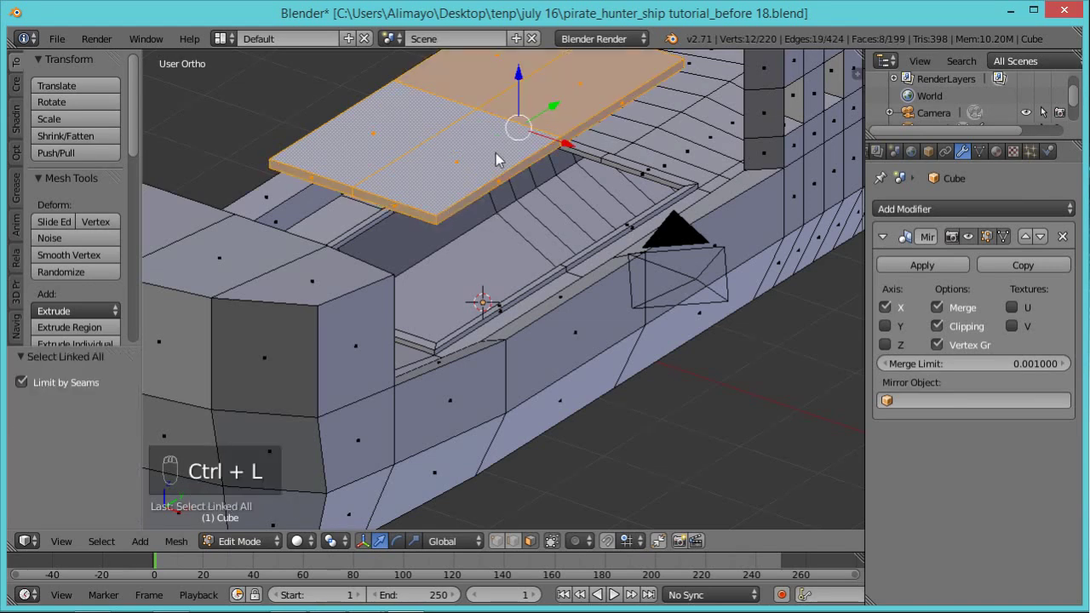
drag(518, 75, 529, 203)
middle_drag(667, 212, 613, 228)
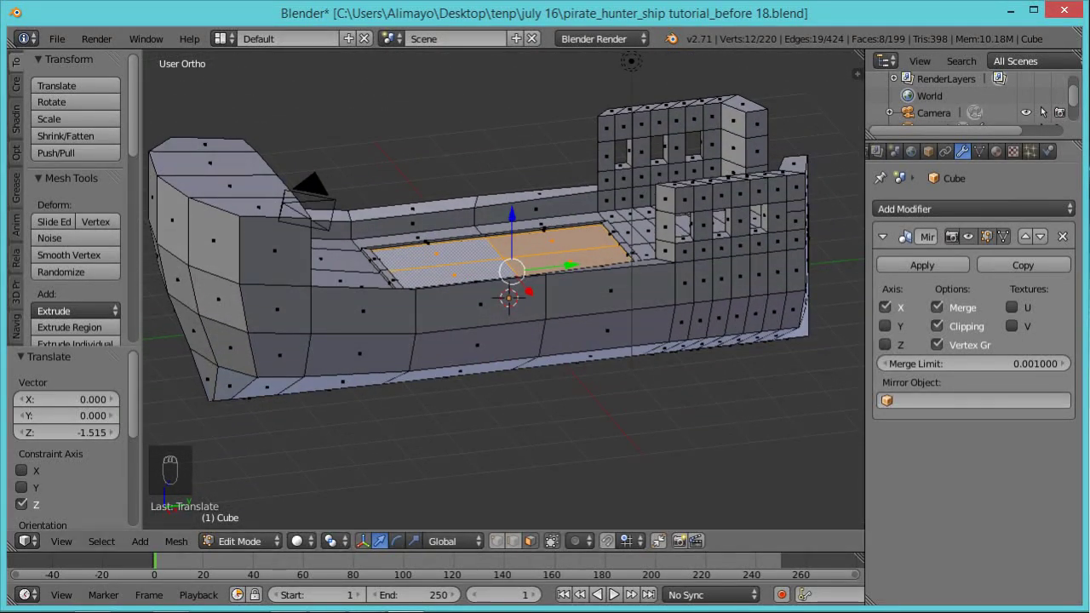
key(ctrl+alt+s)
Select the crosswise edge on the midship side rim in edge selection mode and snap the 3D cursor to it
middle_drag(464, 420, 584, 456)
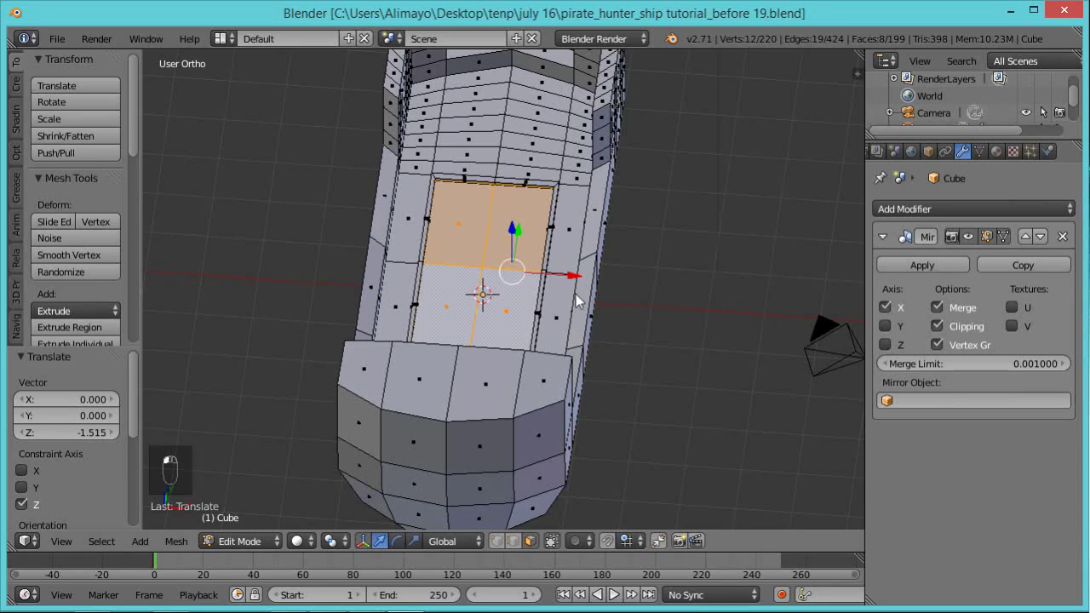
right_click(590, 252)
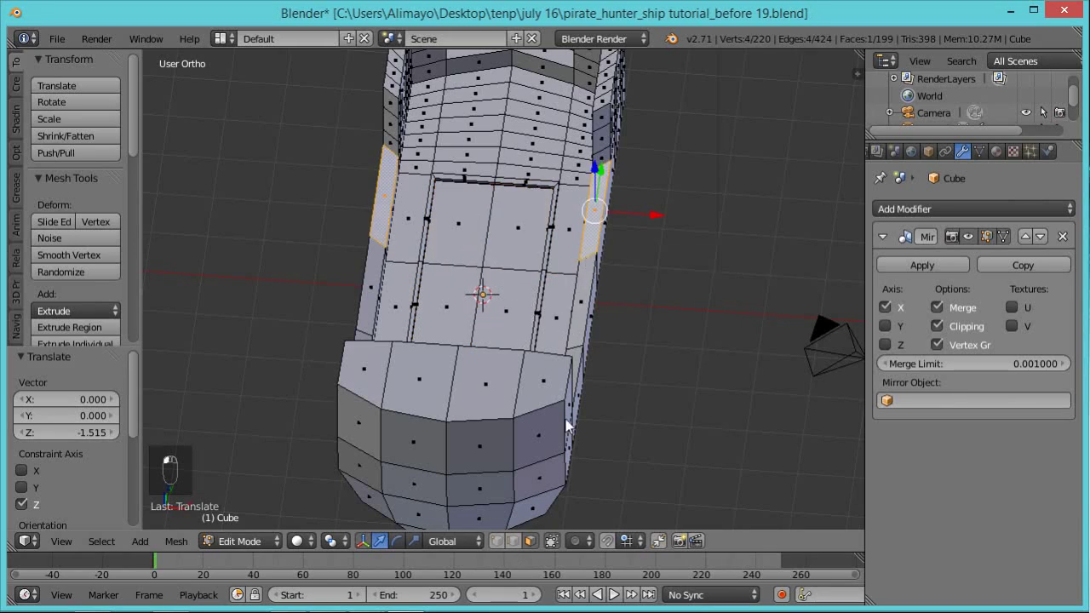
click(513, 542)
right_click(584, 258)
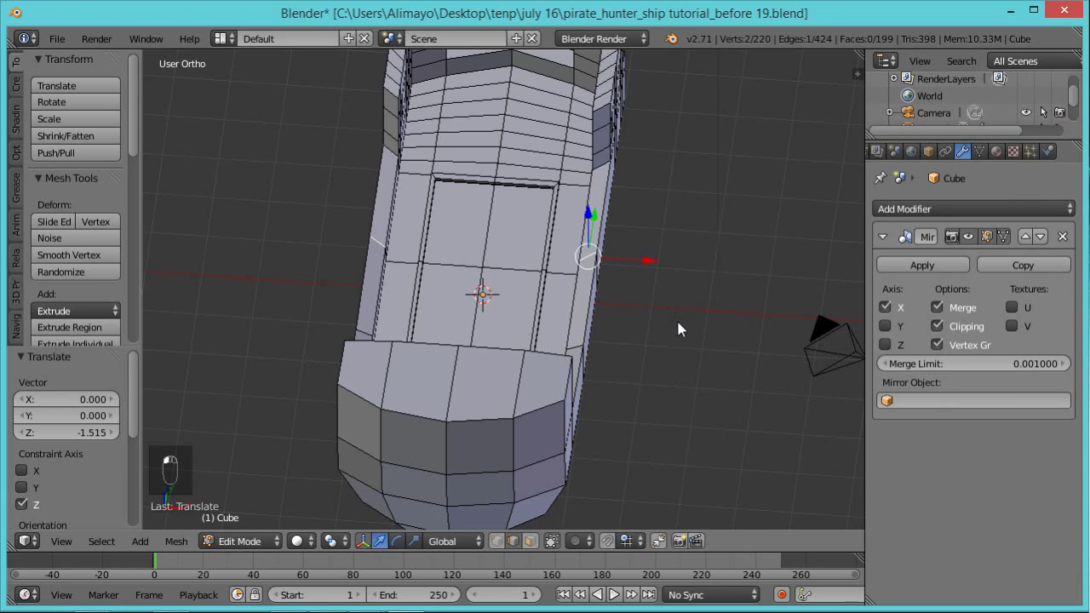
key(shift+s)
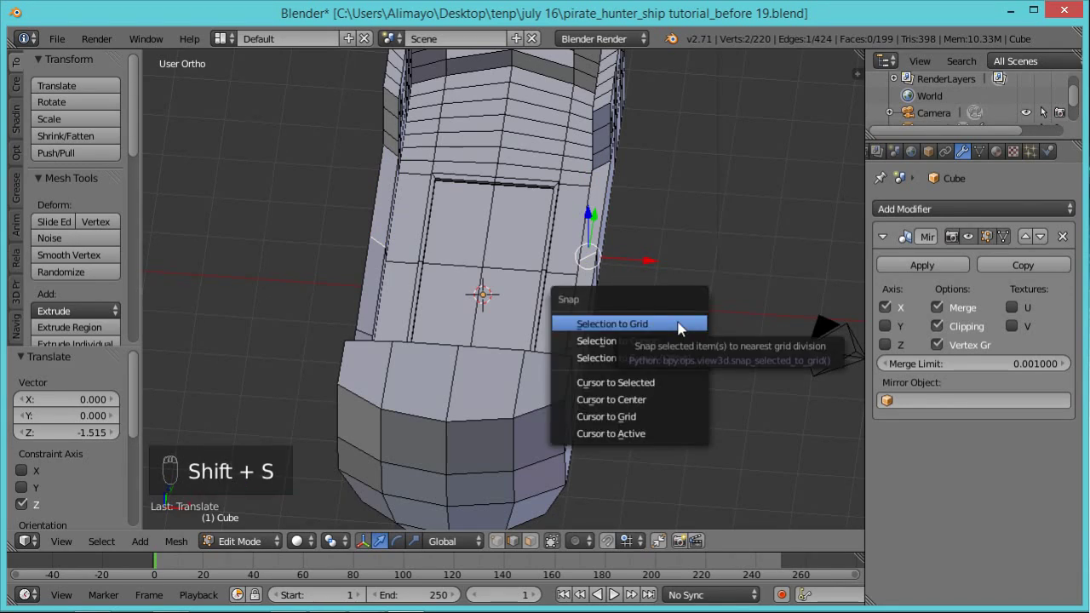
click(673, 392)
middle_drag(699, 386, 630, 307)
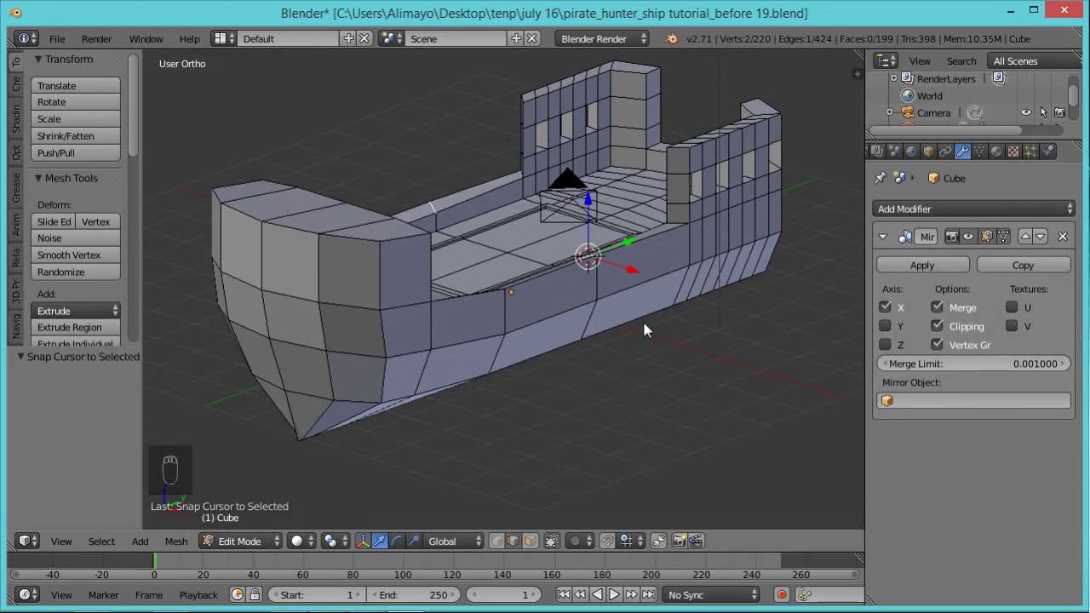
Add a plane to the ship mesh at the 3D cursor on the midship side rim
key(shift+a)
click(639, 290)
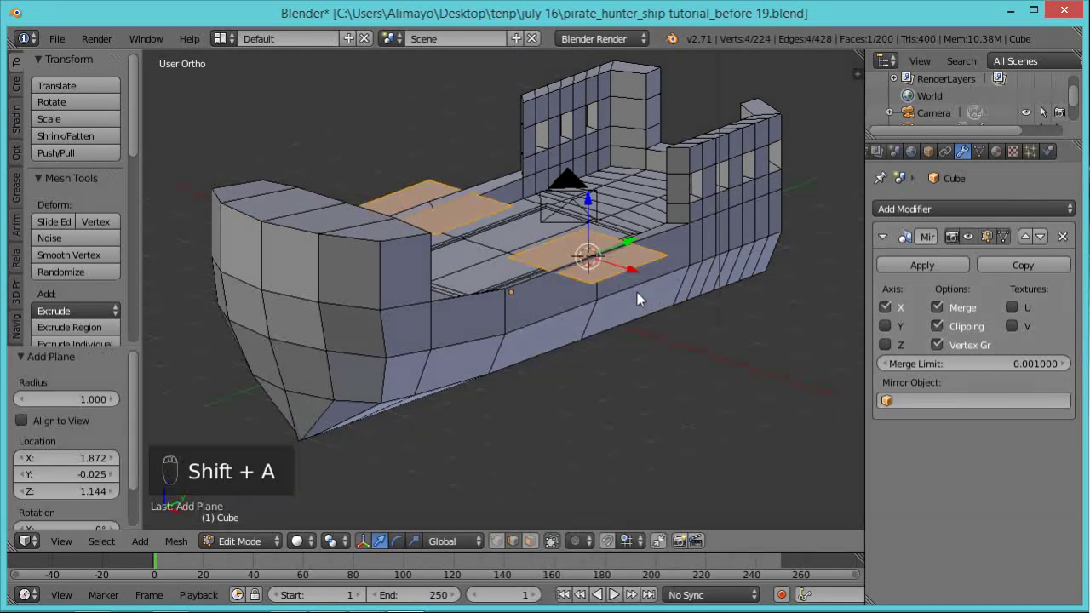
key(r)
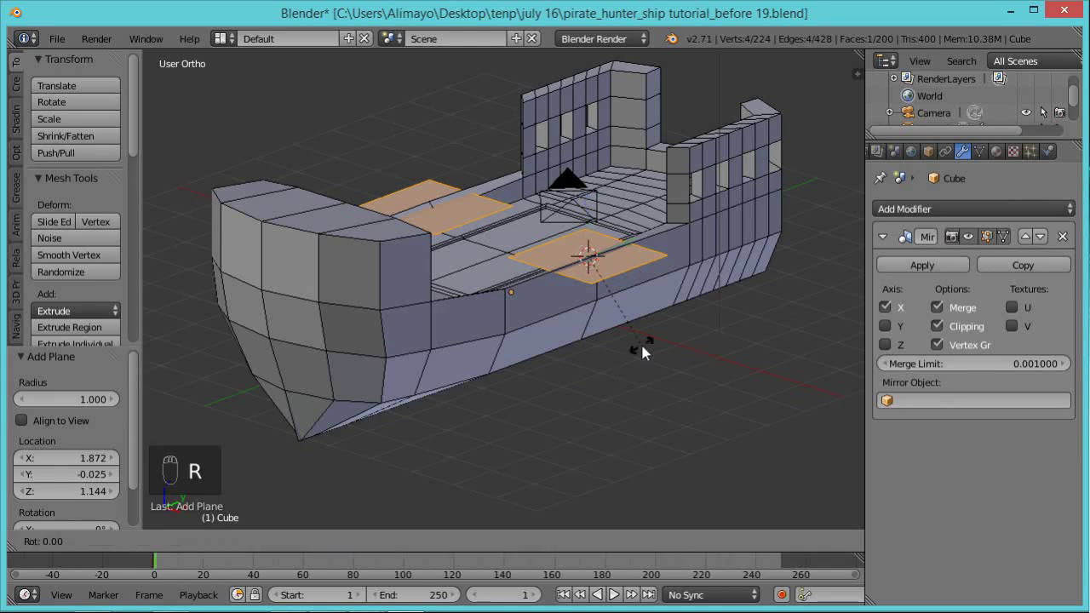
text(x90)
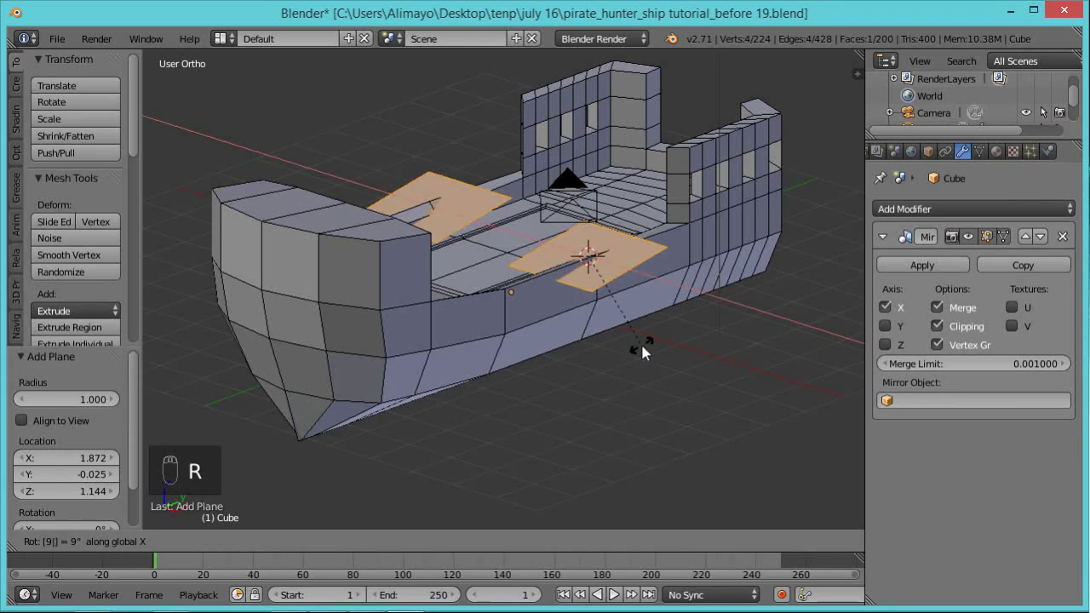
text(rackball: [)
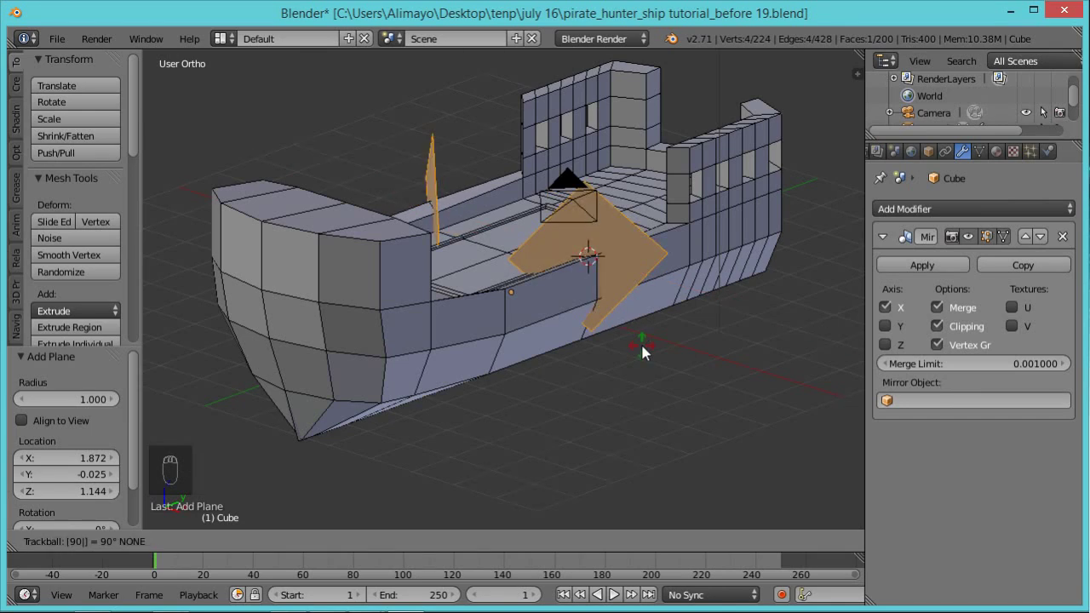
text(90)
key(Escape)
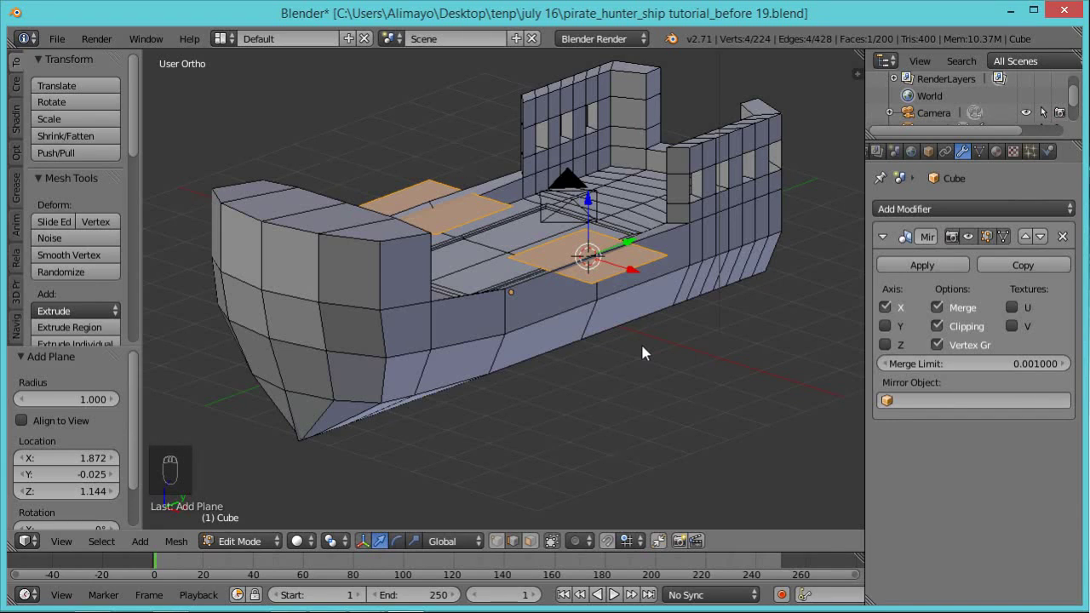
Rotate the new plane 90° about Z, 90° about X and 90° about Z again to stand it upright lengthwise along the hull
key(r)
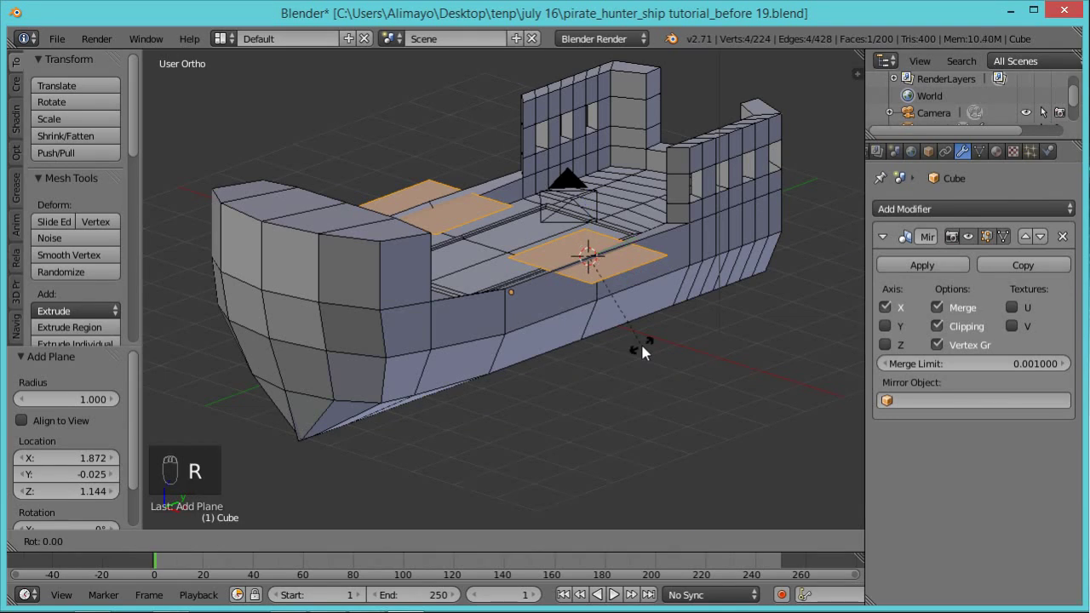
key(z)
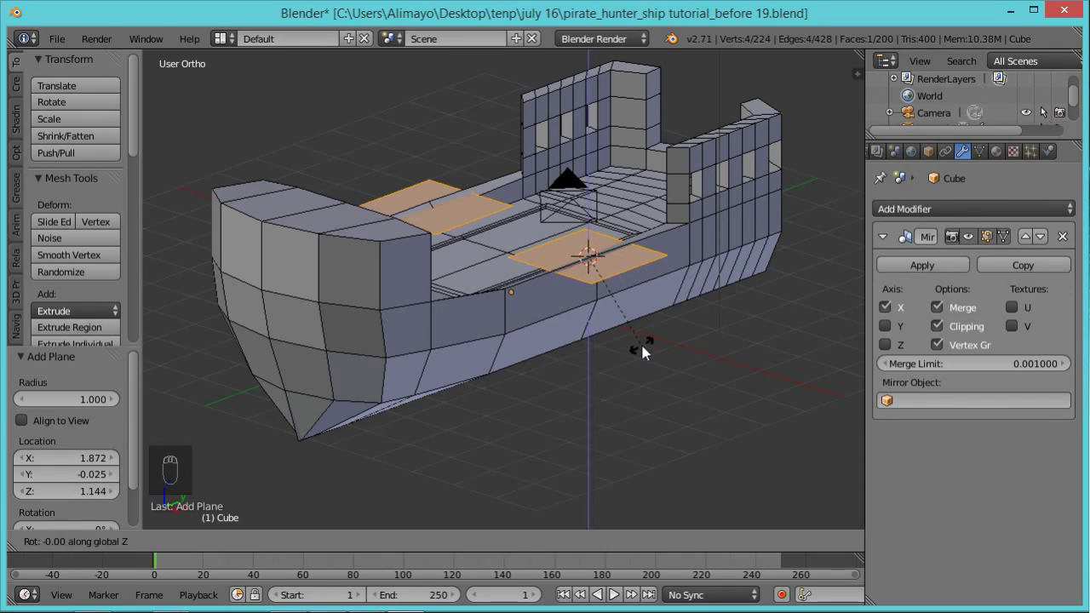
text(90)
key(Return)
text(rx)
text(90)
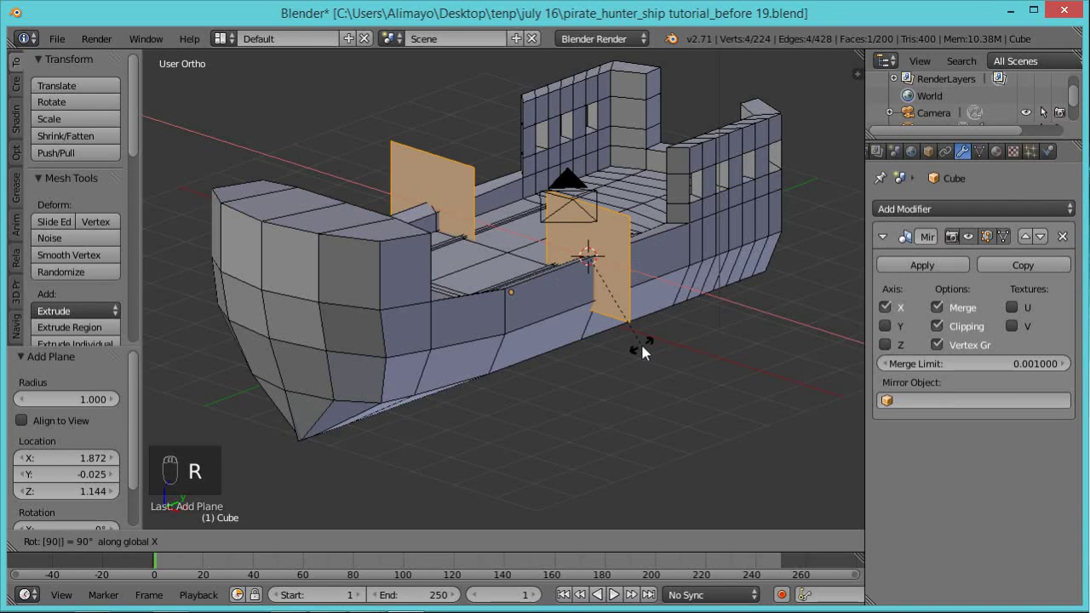
key(Return)
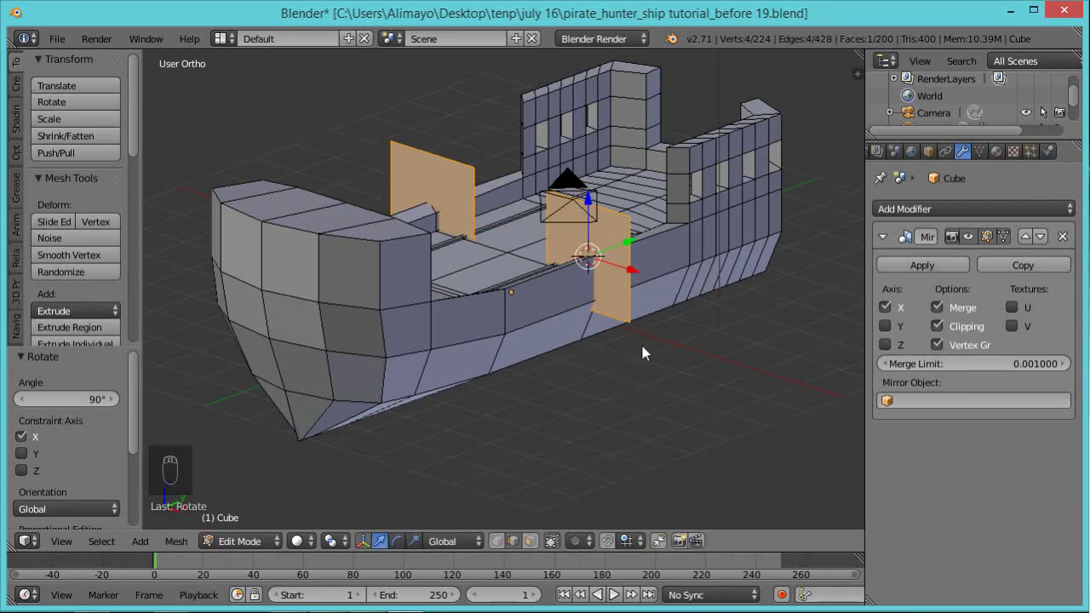
text(rz90)
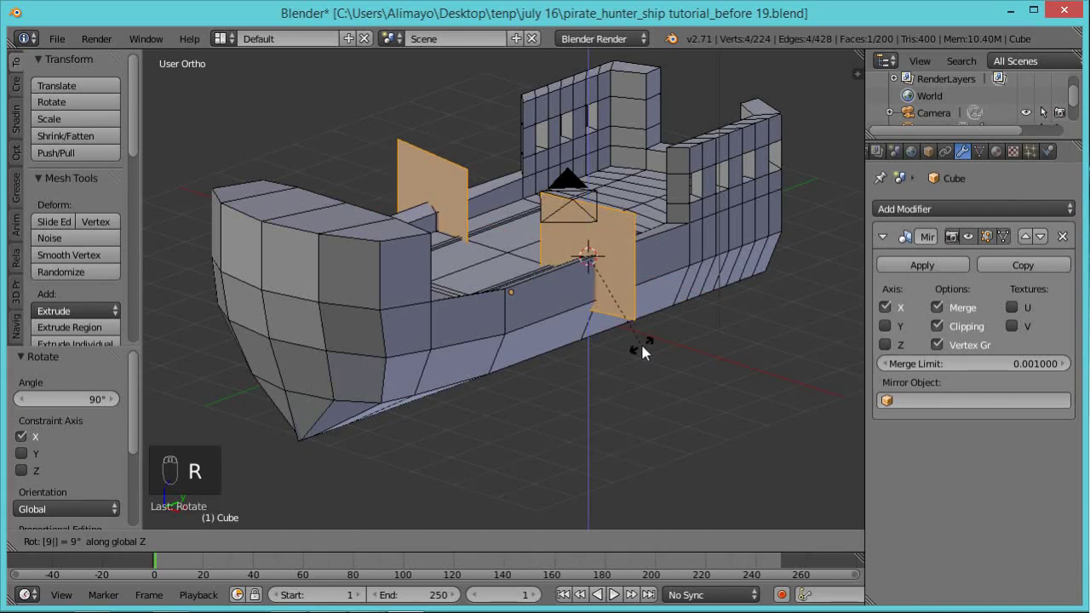
key(Return)
Raise the upright plane about 1.234 along Z and scale it down along Z
drag(589, 201, 584, 139)
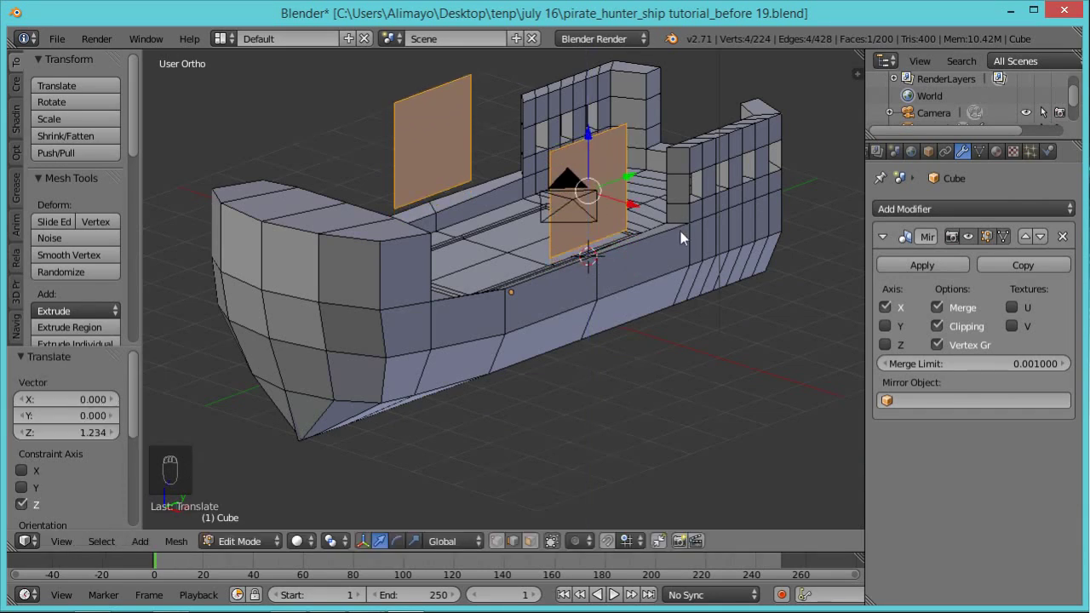
key(s)
key(z)
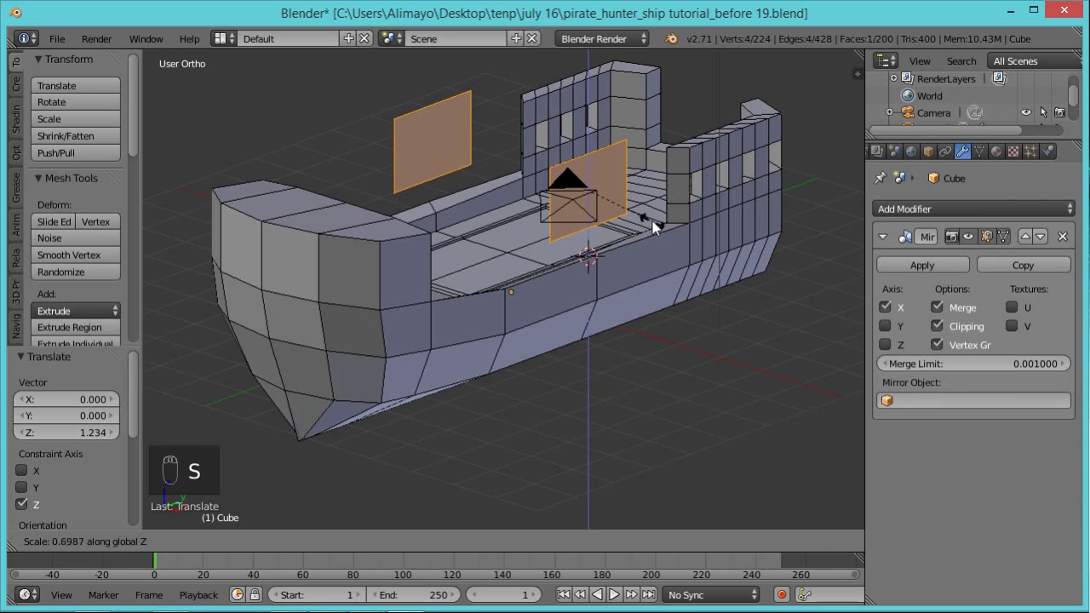
click(637, 219)
Fit the plane onto the side rim by lowering it about 0.705, reducing its height along Z, and lowering it about 0.065 more
middle_drag(613, 280, 579, 295)
drag(583, 134, 588, 170)
middle_drag(645, 288, 756, 287)
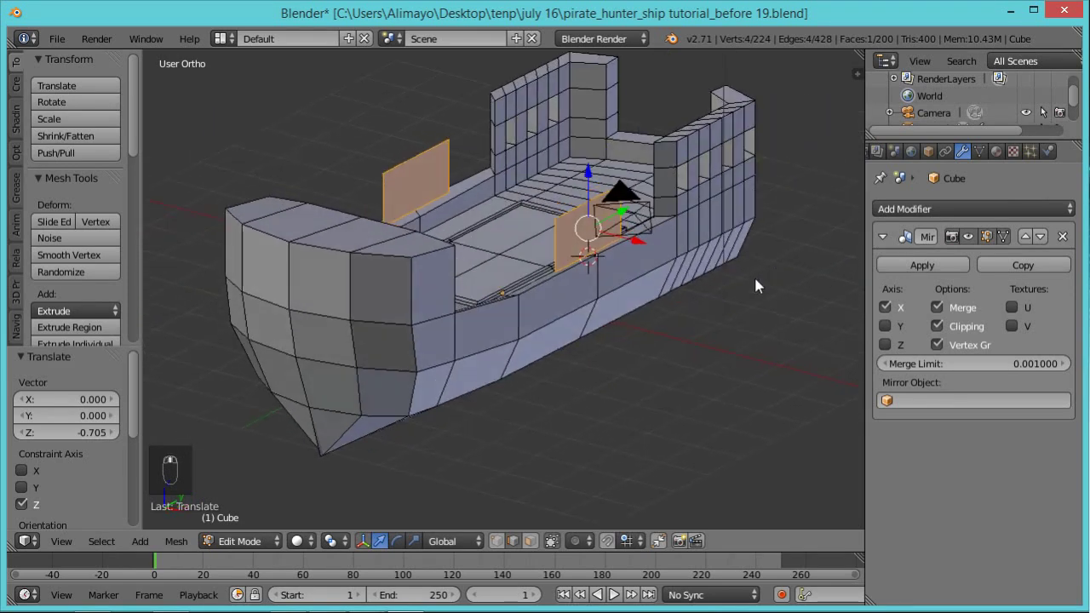
key(s)
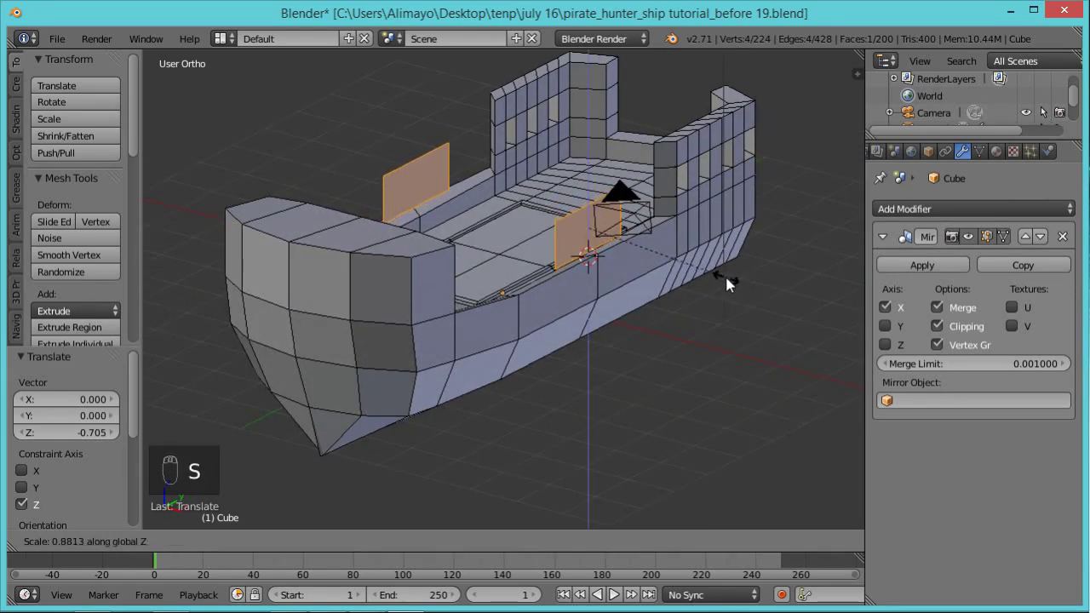
click(735, 298)
middle_drag(734, 298, 609, 228)
drag(588, 179, 586, 191)
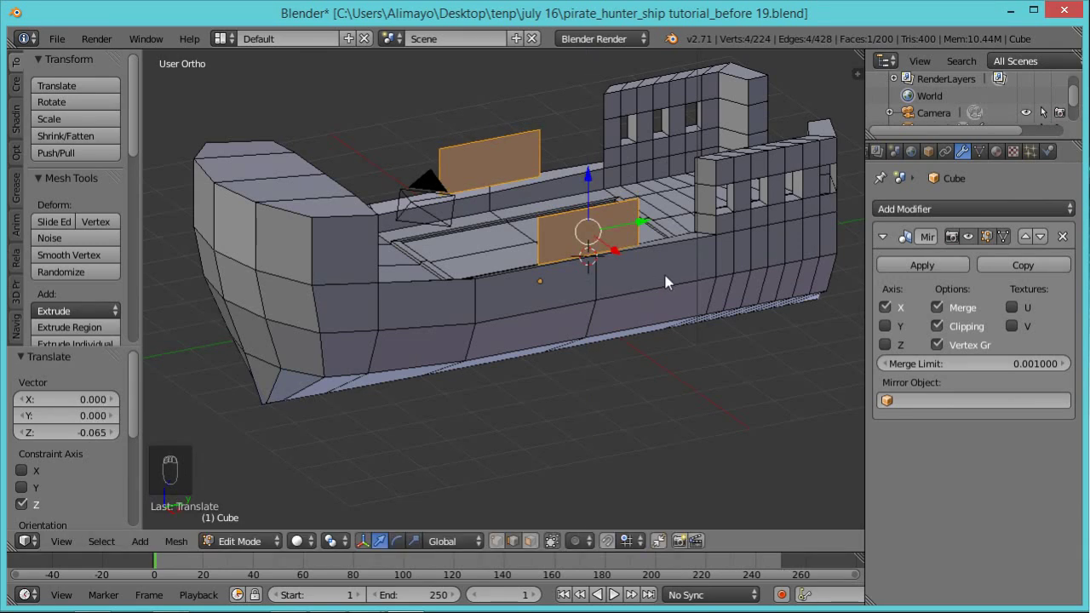
Scale the side panel about 2.505 along Y and move it about -0.449 along Y
key(s)
key(x)
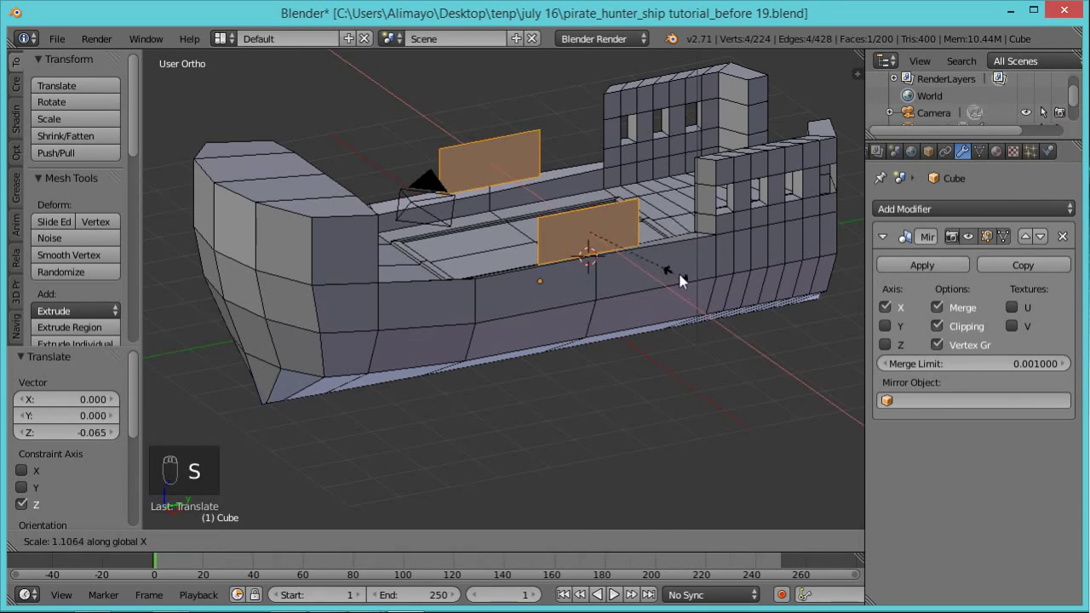
key(y)
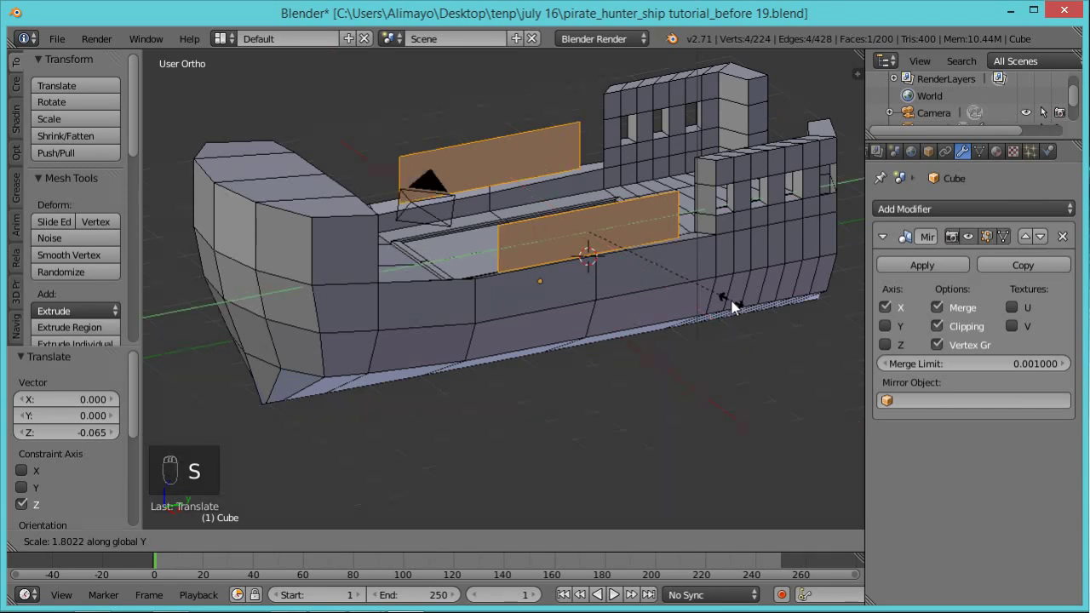
click(777, 309)
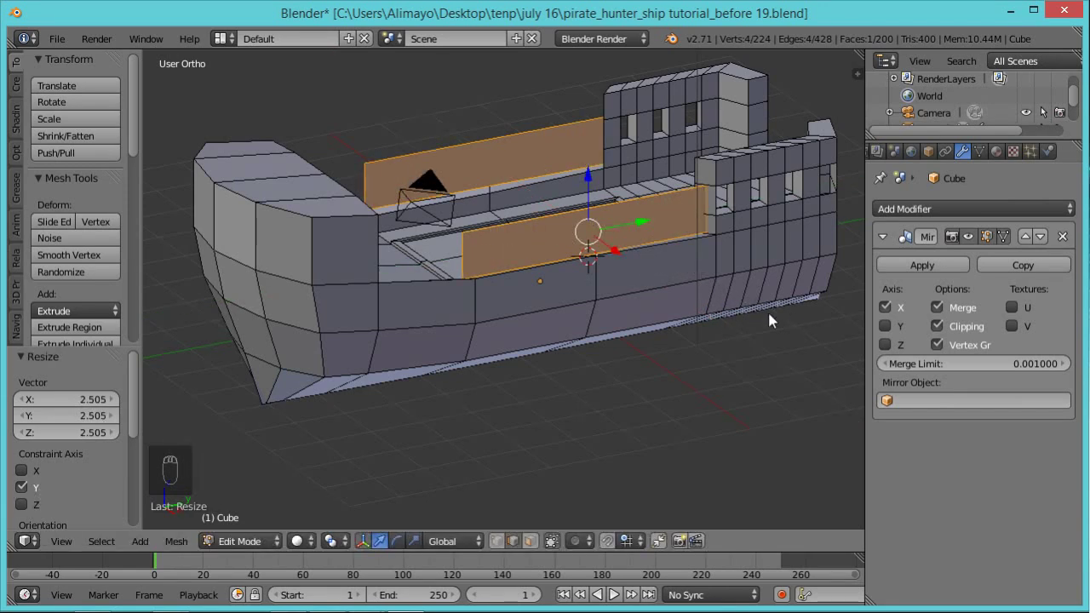
middle_drag(708, 308, 687, 246)
key(g)
key(y)
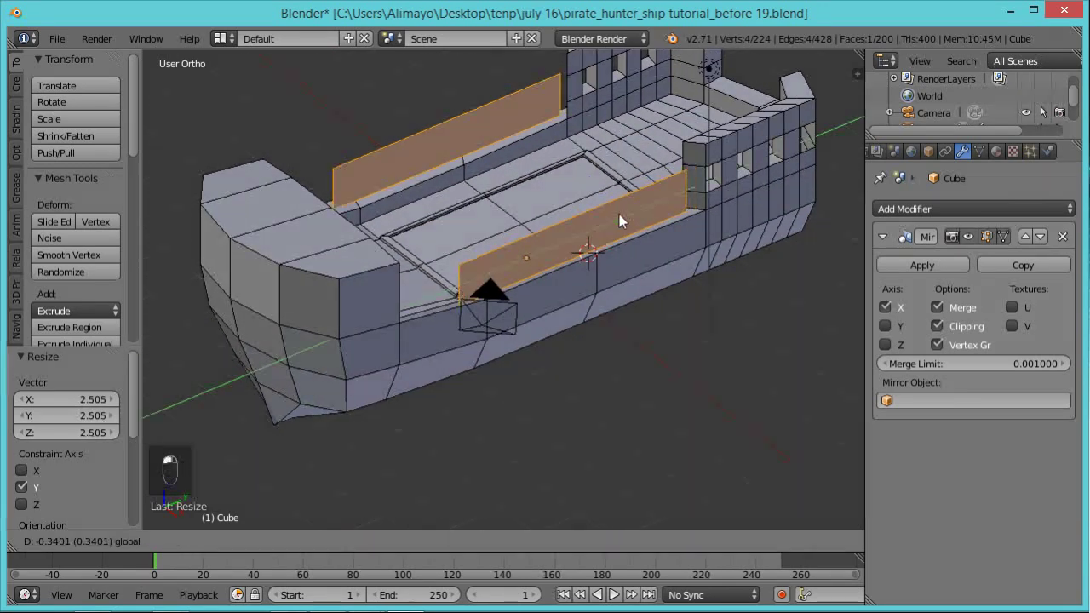
click(617, 214)
Stretch the side panel along Y to span from the bow to the stern wall and shift it about -0.455 along Y
middle_drag(617, 214, 544, 264)
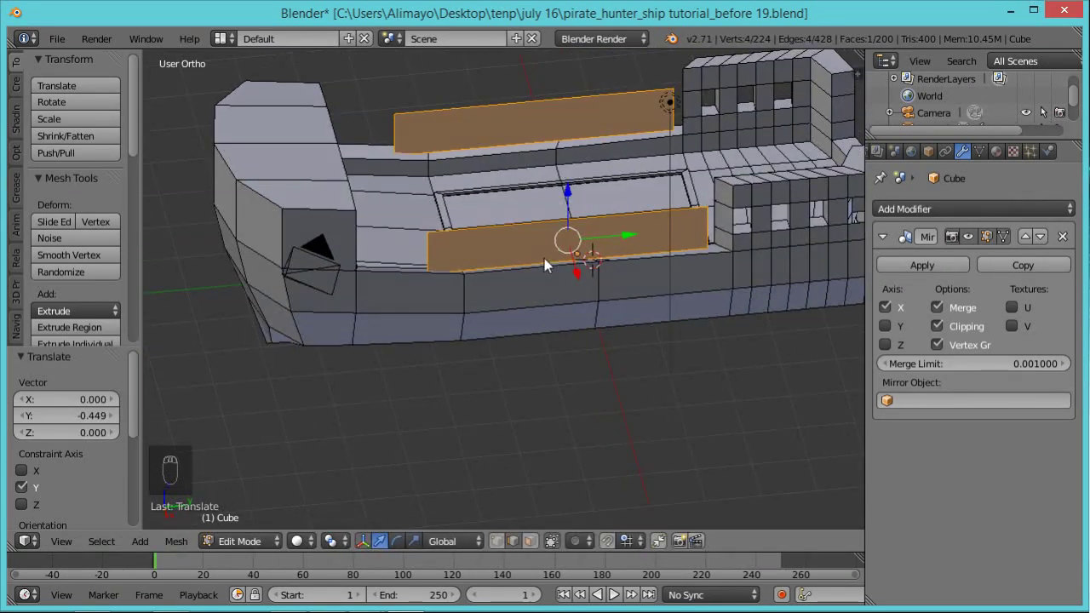
key(s)
key(y)
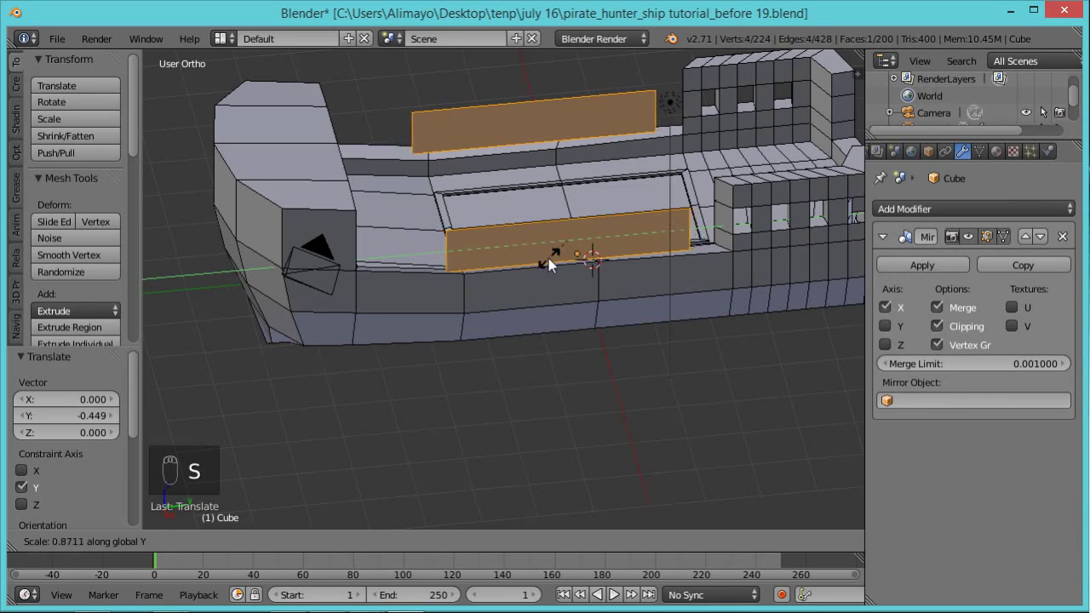
click(532, 258)
drag(626, 238, 611, 243)
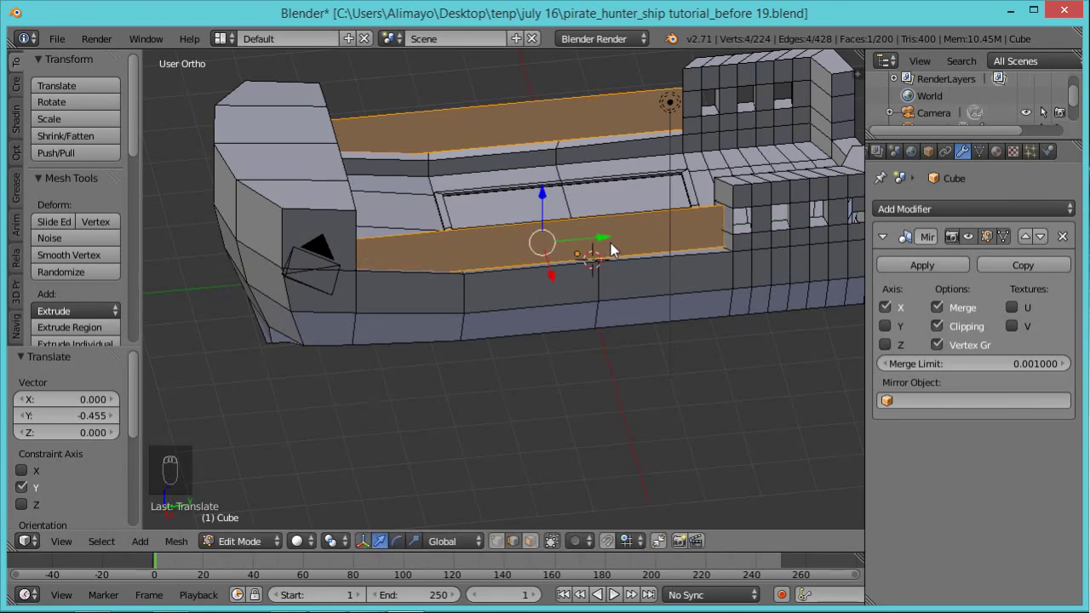
Shift the side panel about -0.045 along Y and save the file as pirate_hunter_ship tutorial_before 20.blend
key(s)
key(y)
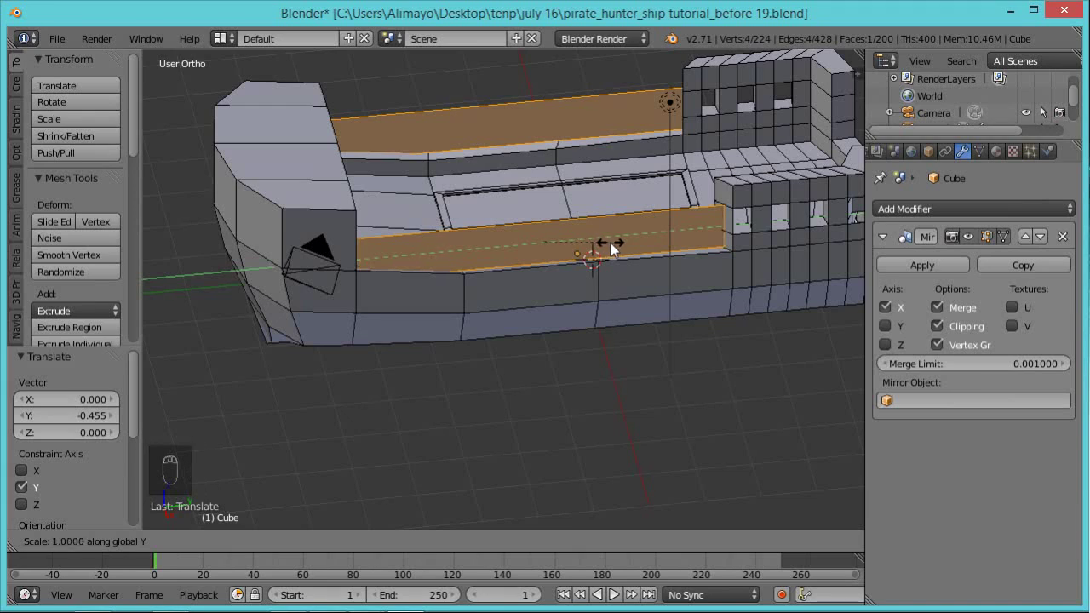
click(611, 244)
middle_drag(621, 275, 604, 248)
key(g)
key(y)
click(562, 247)
middle_drag(560, 249, 696, 326)
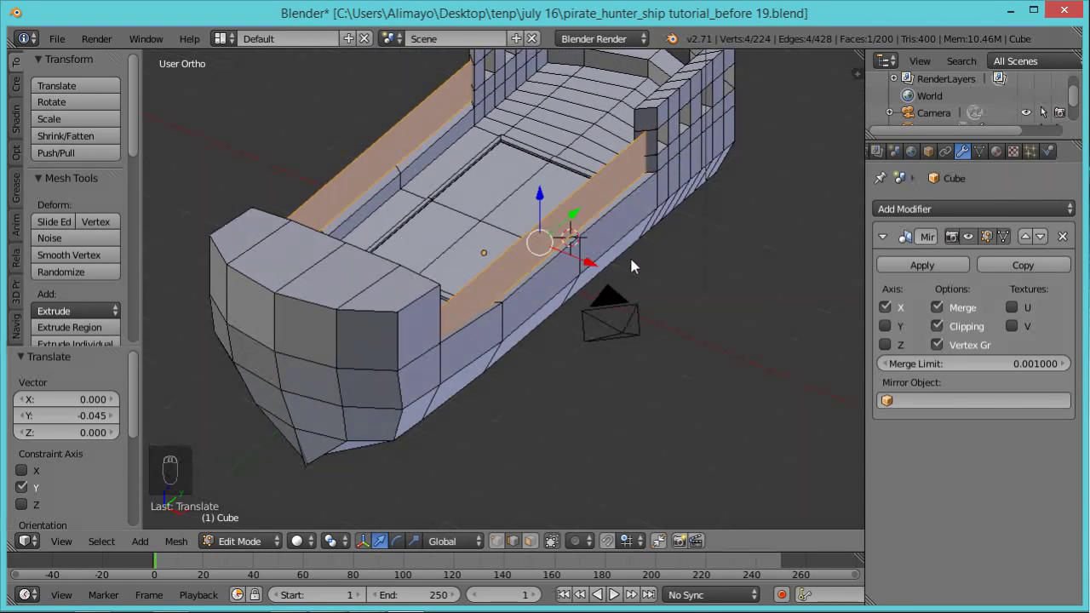
key(ctrl+alt+s)
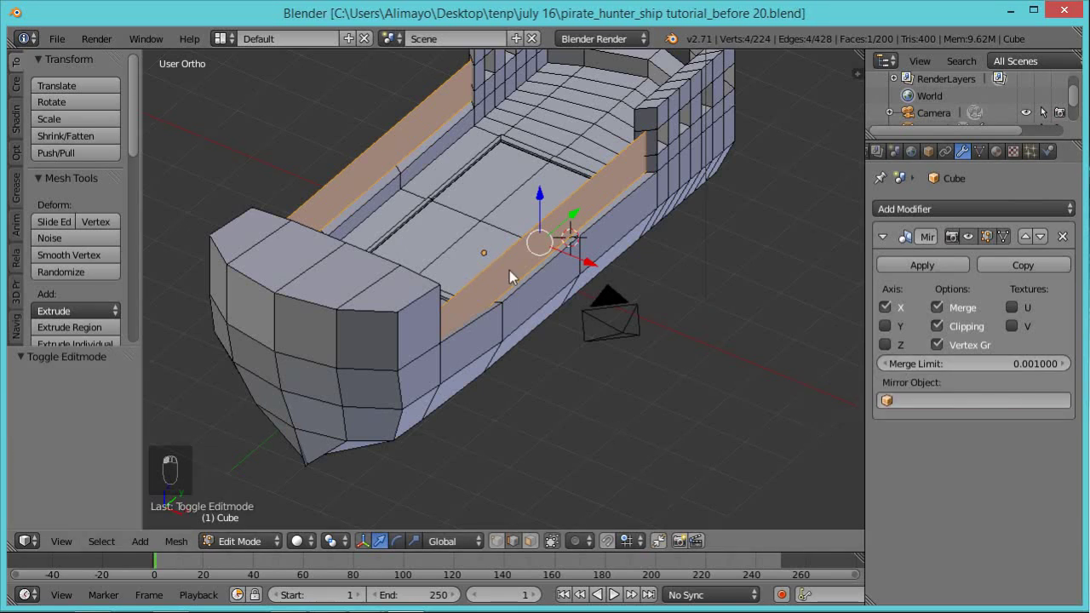
Add 30 evenly spaced vertical loop cuts across the side panel without sliding them
key(ctrl+r)
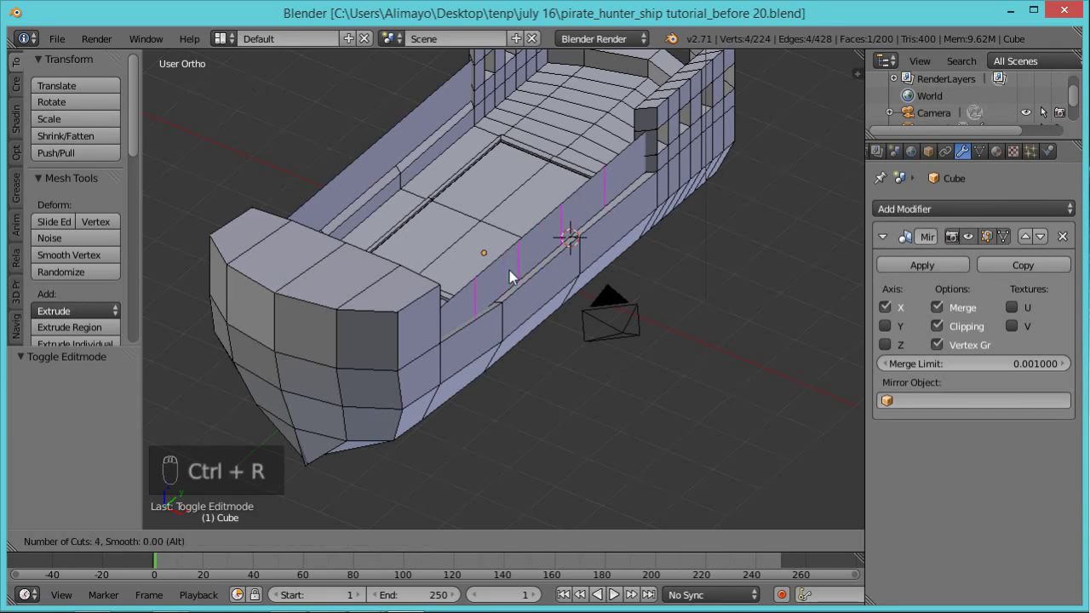
scroll(509, 270, up, 13)
scroll(509, 270, up, 12)
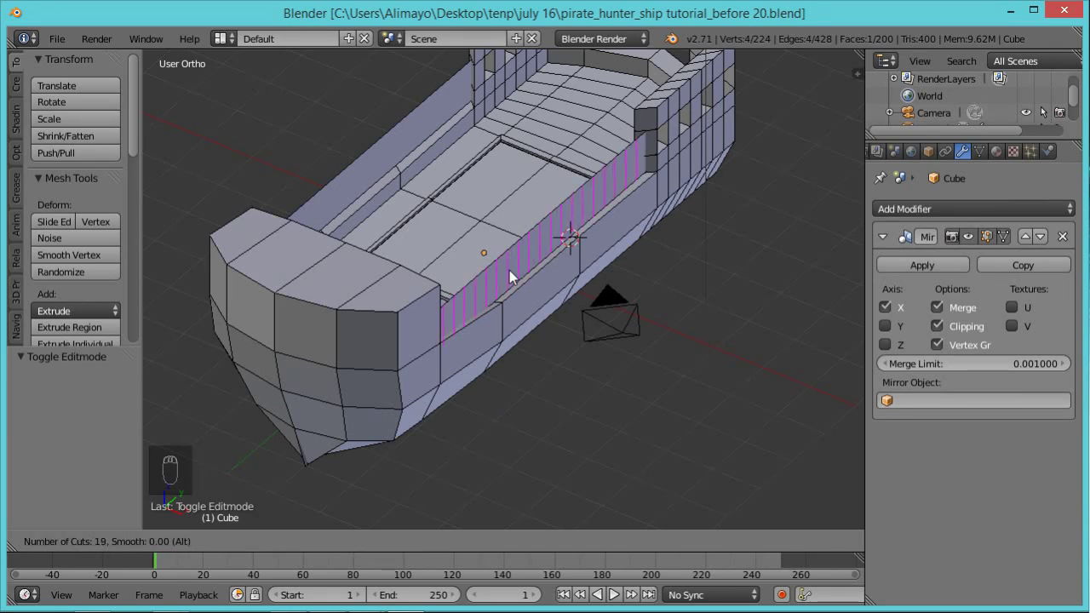
scroll(510, 270, up, 2)
scroll(509, 270, up, 1)
click(510, 270)
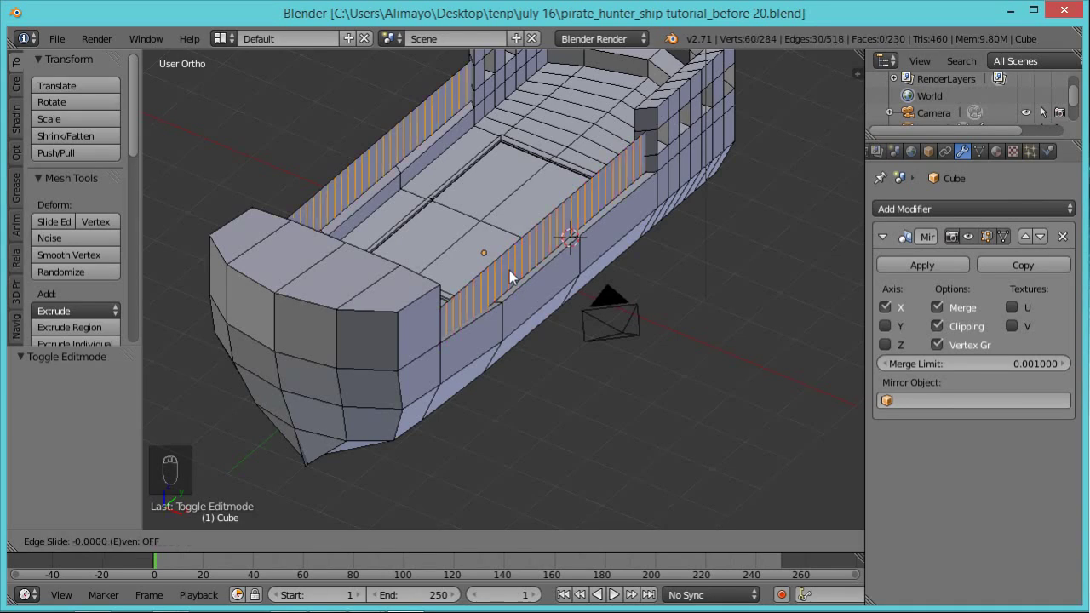
right_click(509, 270)
Add two lengthwise loop cuts along the side panel
middle_drag(576, 349, 576, 263)
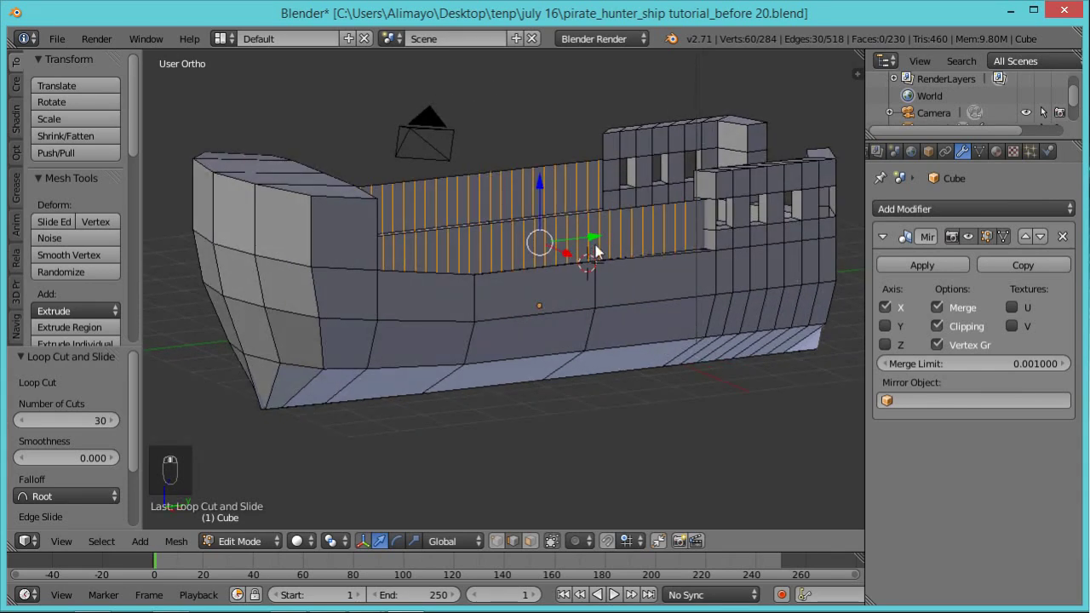
key(ctrl+r)
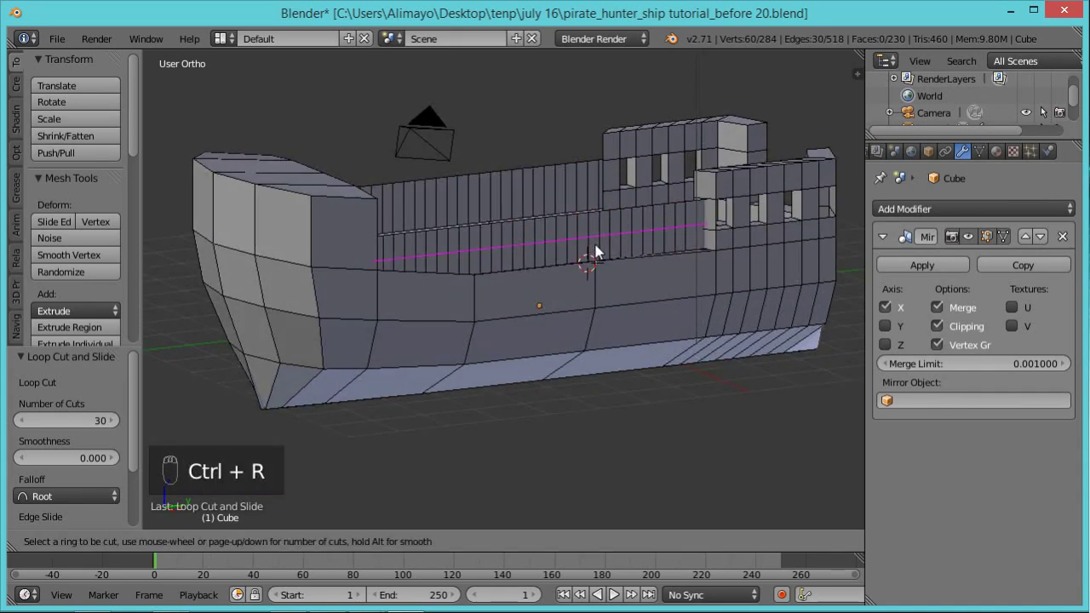
scroll(596, 252, up, 1)
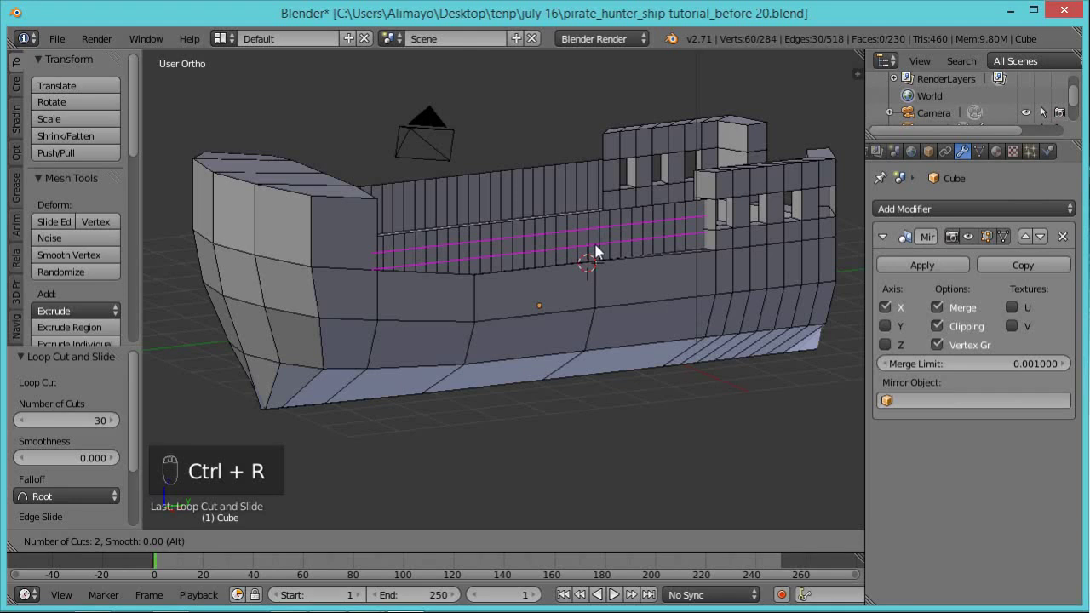
click(596, 252)
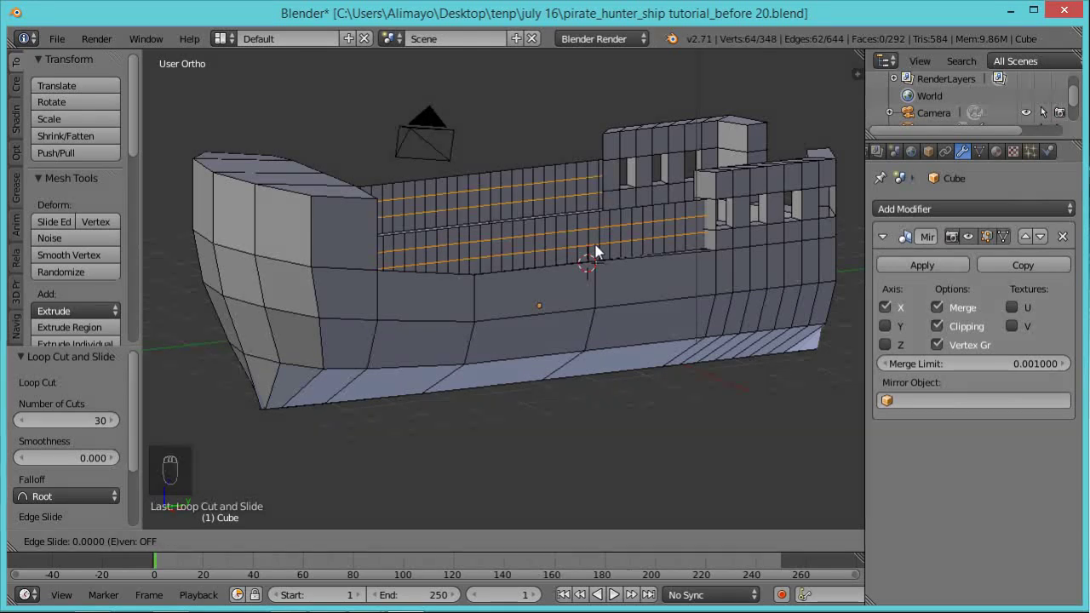
Place the two horizontal loop cuts on the side railing without sliding and spread them apart along Z by about 1.4
right_click(596, 252)
key(s)
key(z)
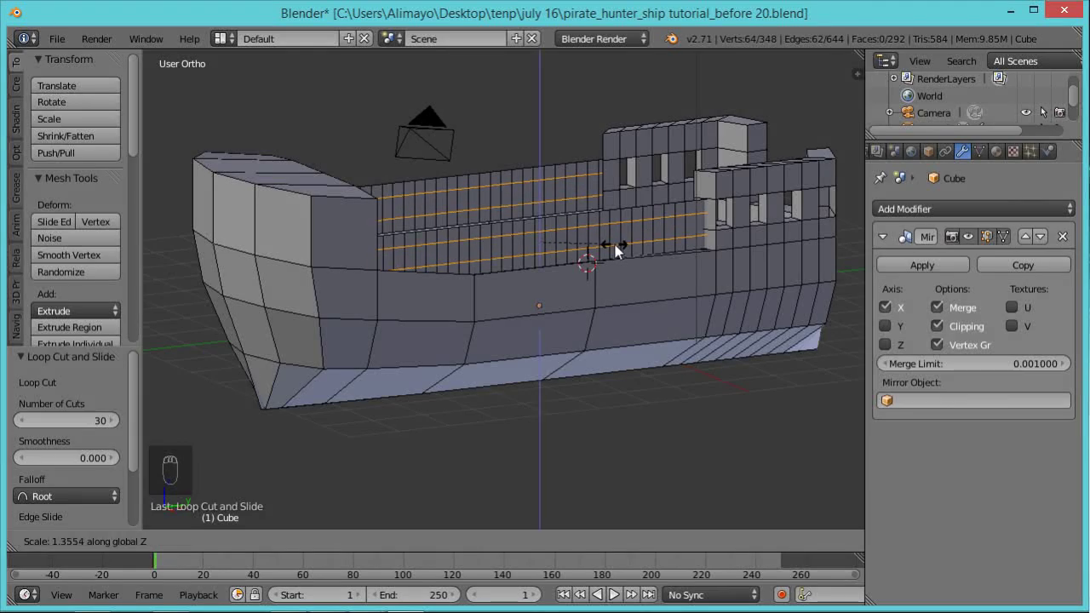
click(618, 249)
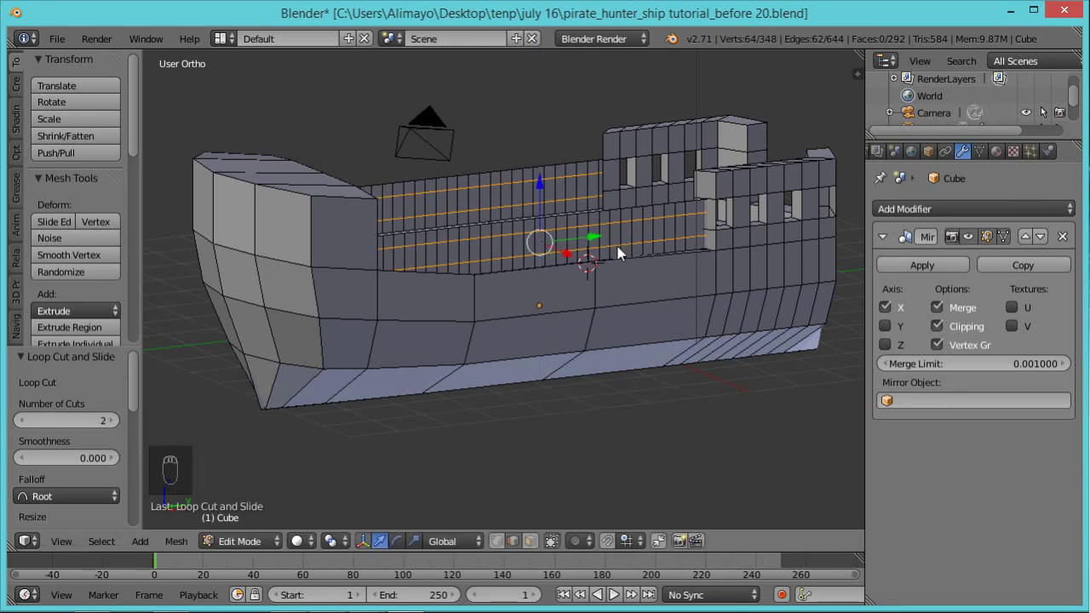
Delete every second face in the railing's middle row to open 15 gaps, and save as pirate_hunter_ship tutorial_before 21.blend
click(530, 541)
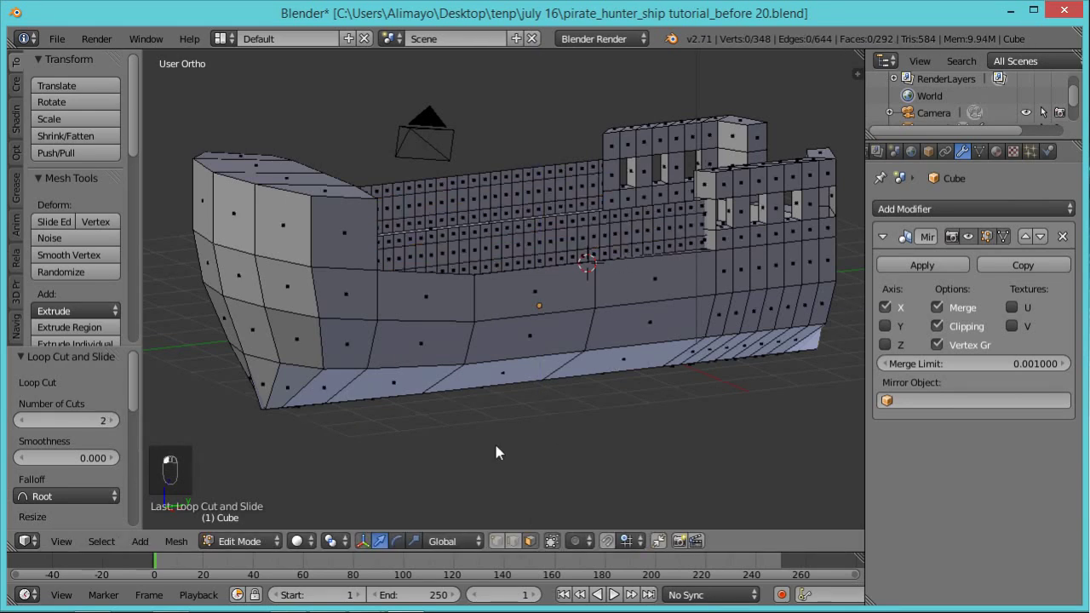
scroll(396, 272, up, 2)
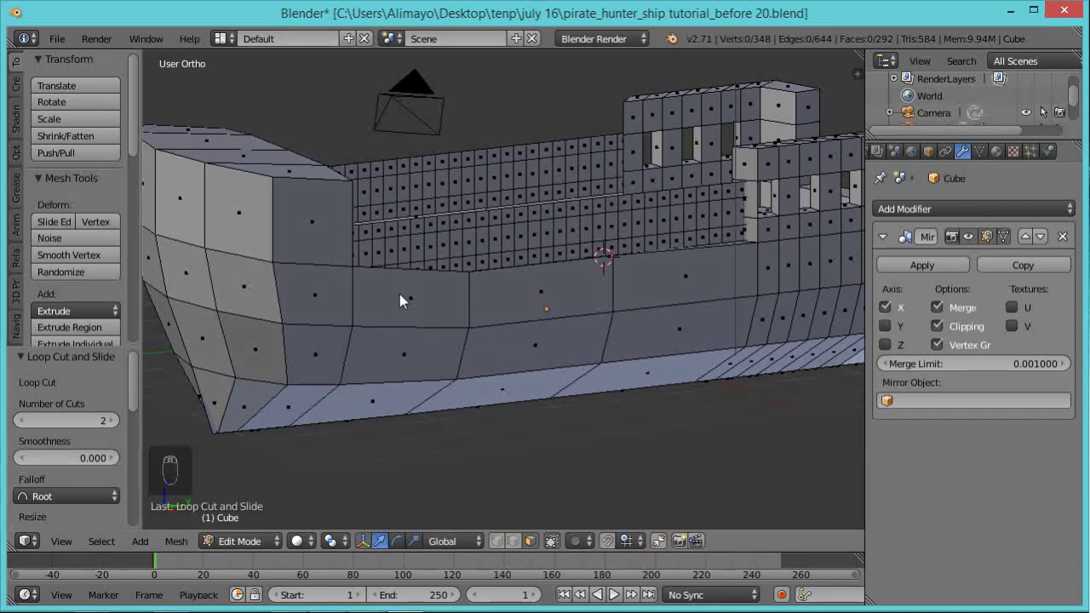
middle_drag(400, 293, 376, 290)
right_click(352, 257)
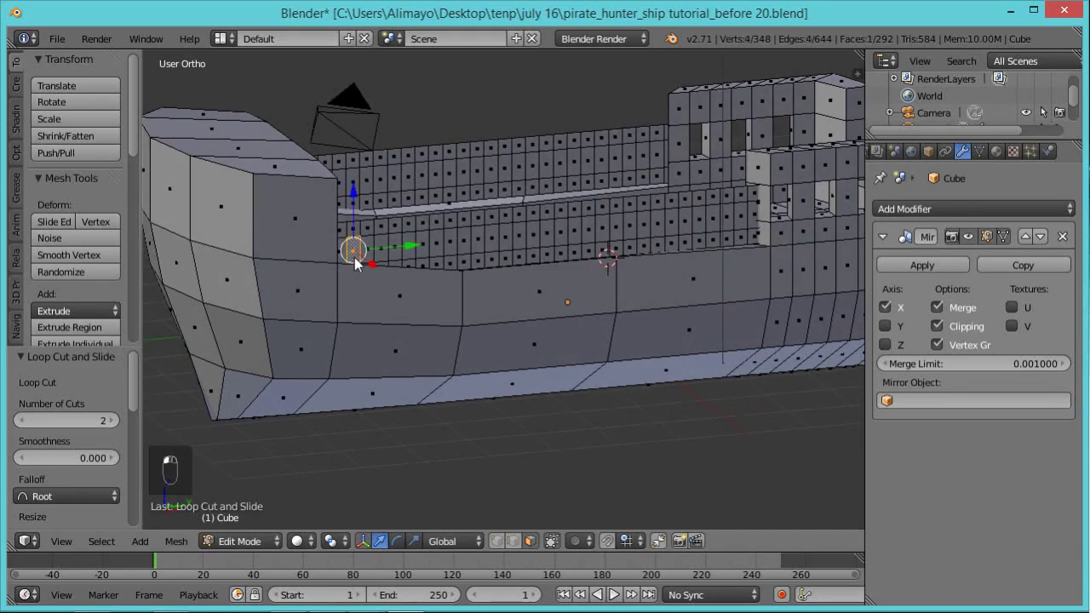
key(ctrl+space)
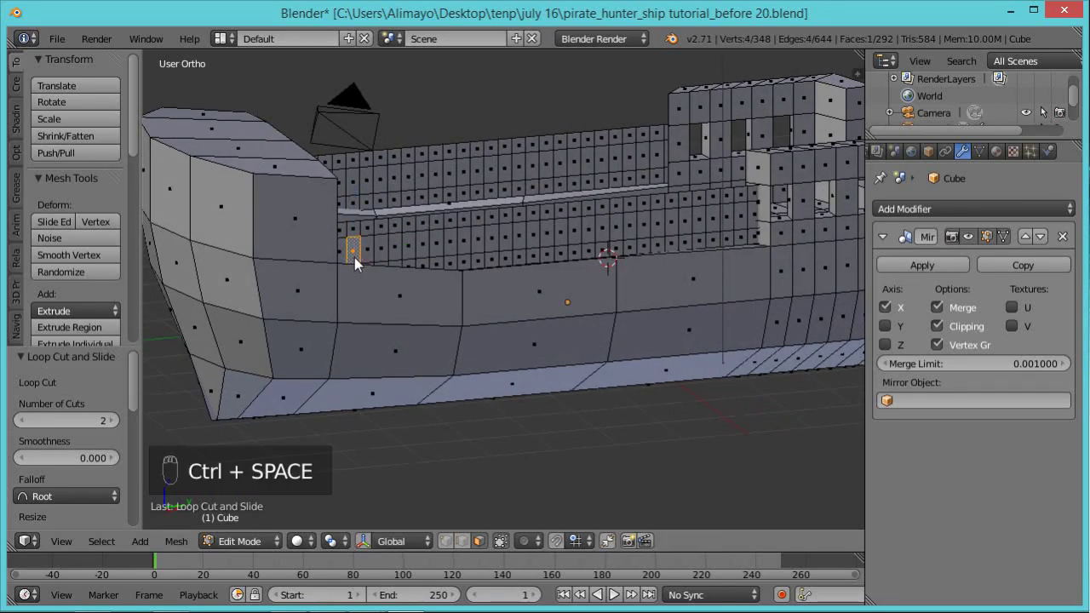
shift+right_click(409, 250)
shift+right_click(432, 249)
shift+right_click(464, 249)
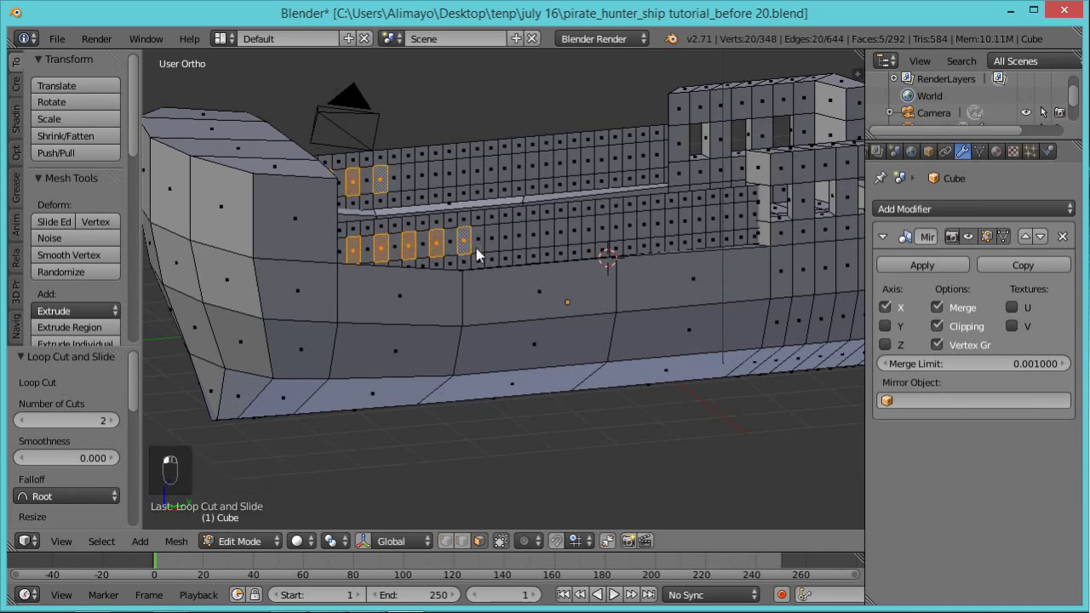
shift+right_click(491, 241)
shift+right_click(521, 239)
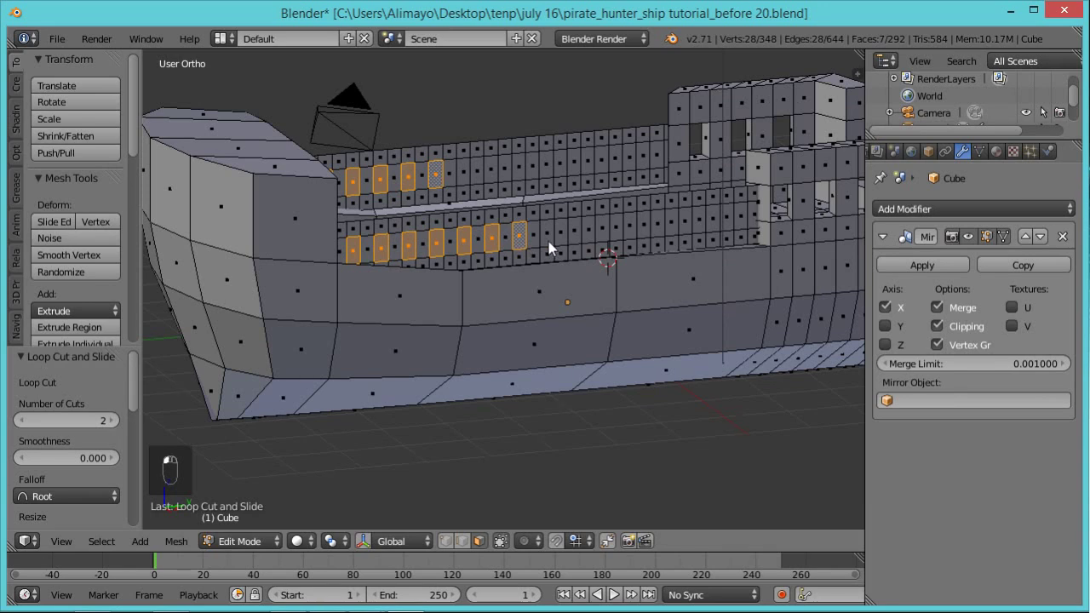
shift+right_click(549, 247)
shift+right_click(577, 244)
shift+right_click(602, 238)
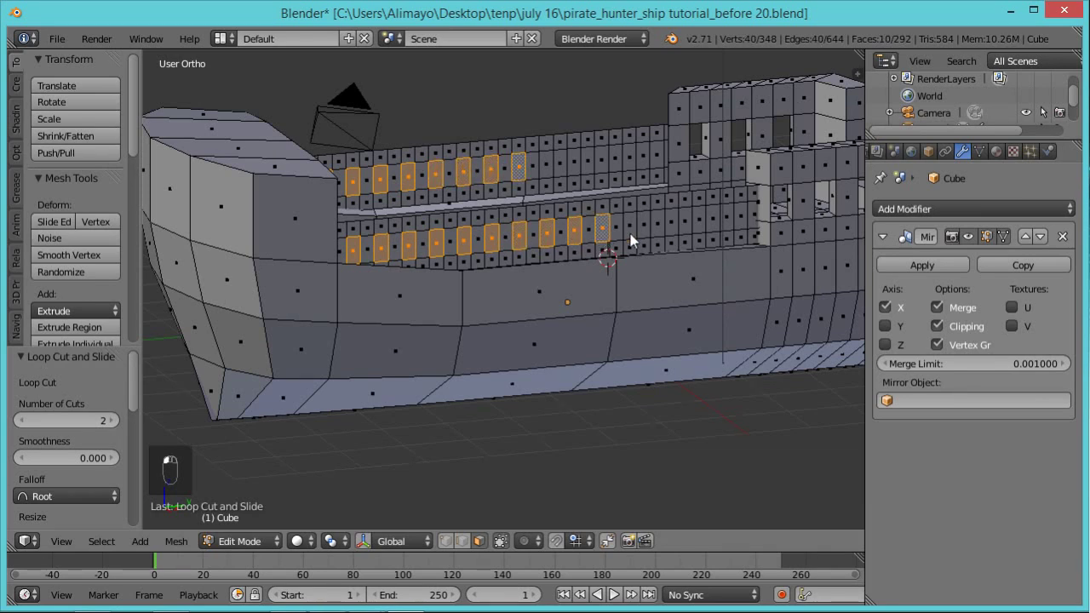
shift+right_click(631, 241)
shift+right_click(661, 235)
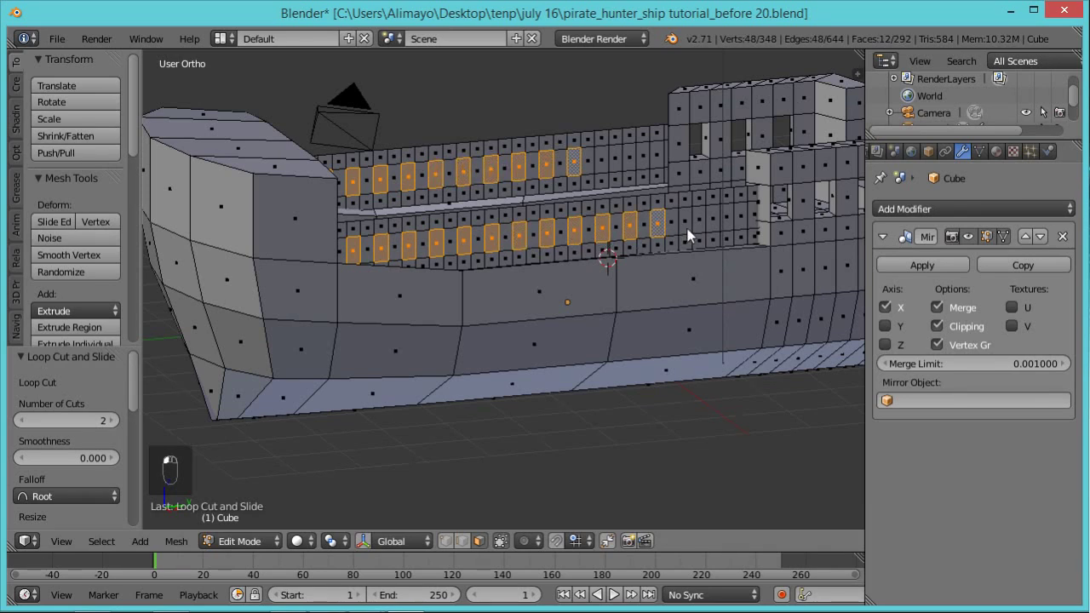
shift+right_click(688, 235)
shift+right_click(715, 226)
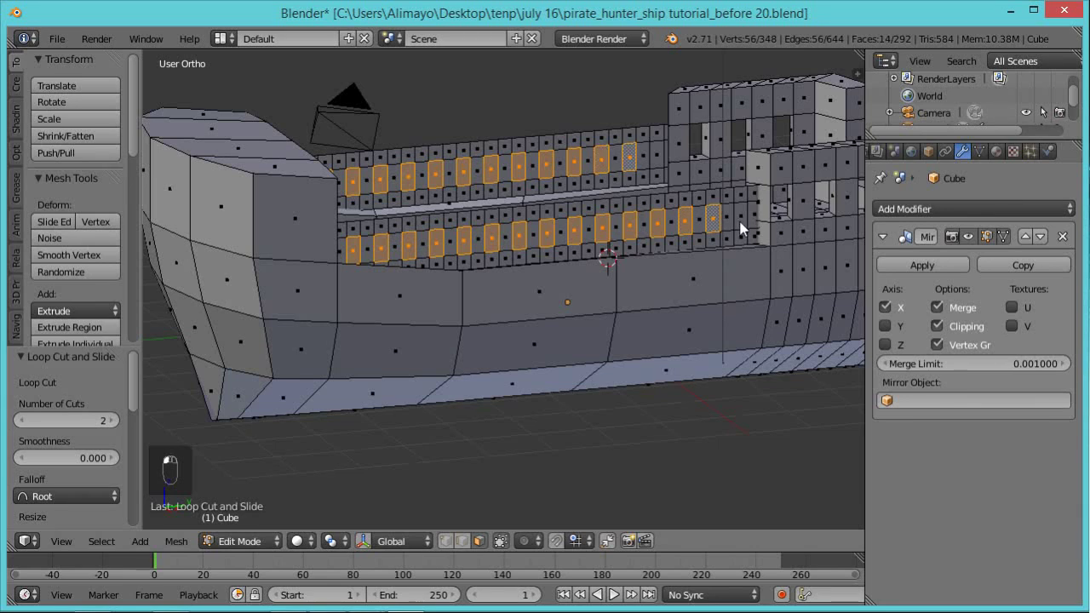
shift+right_click(741, 227)
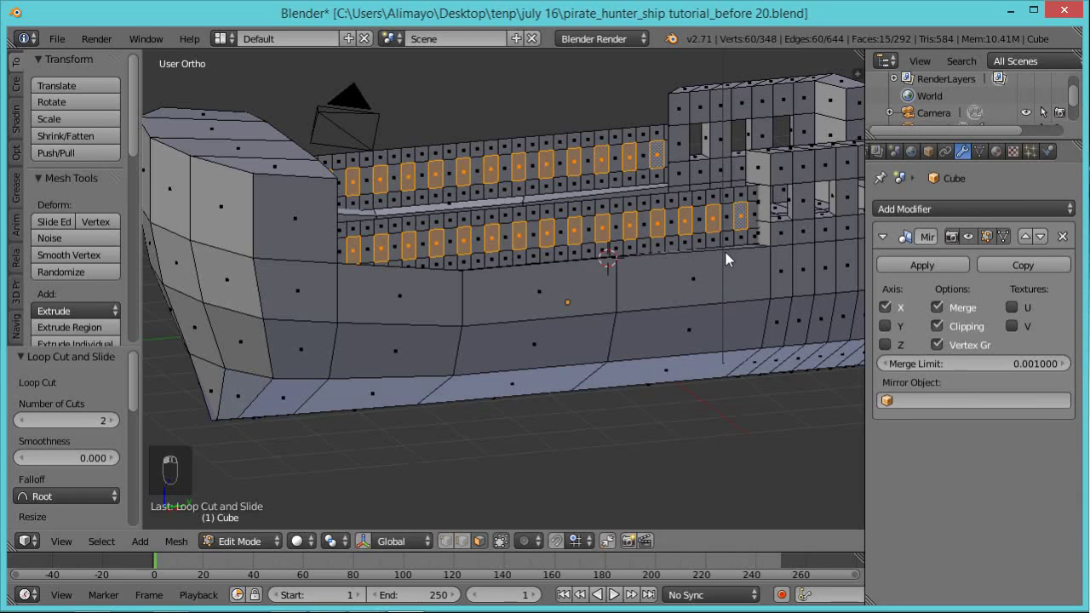
key(x)
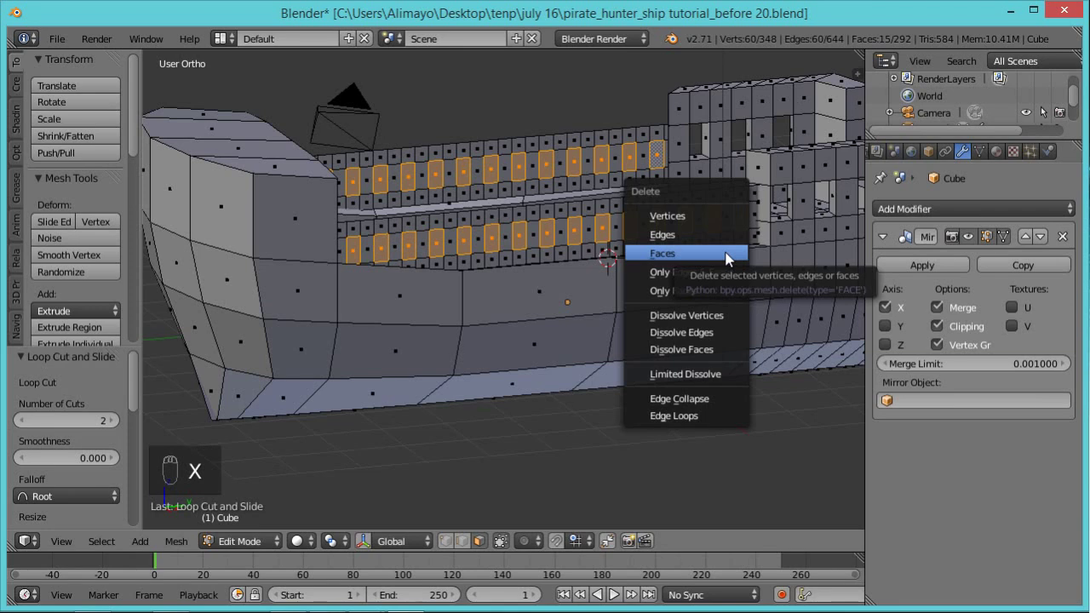
click(726, 256)
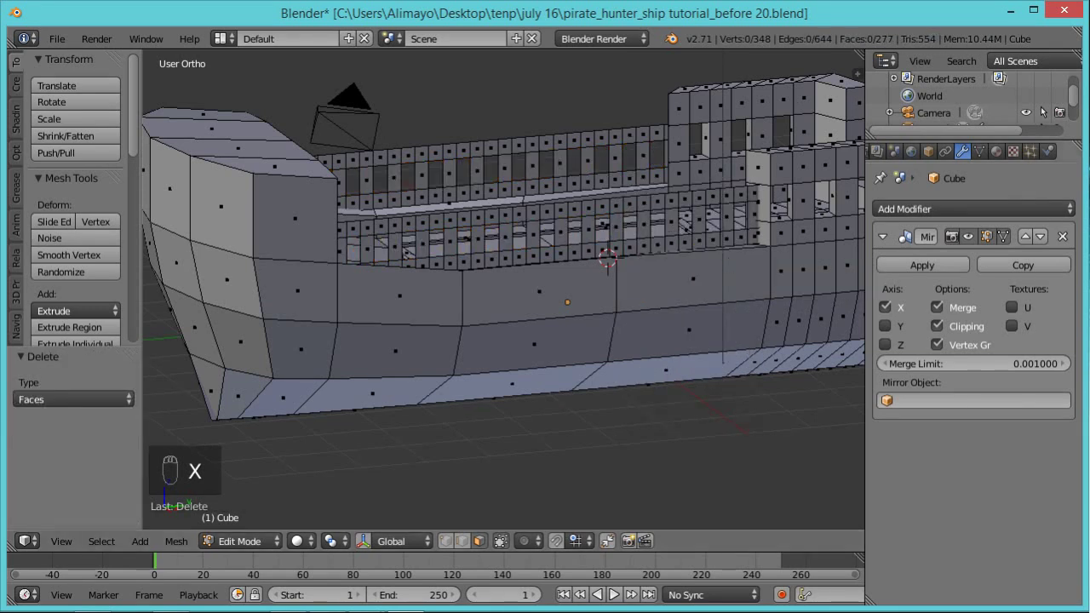
key(ctrl+alt+s)
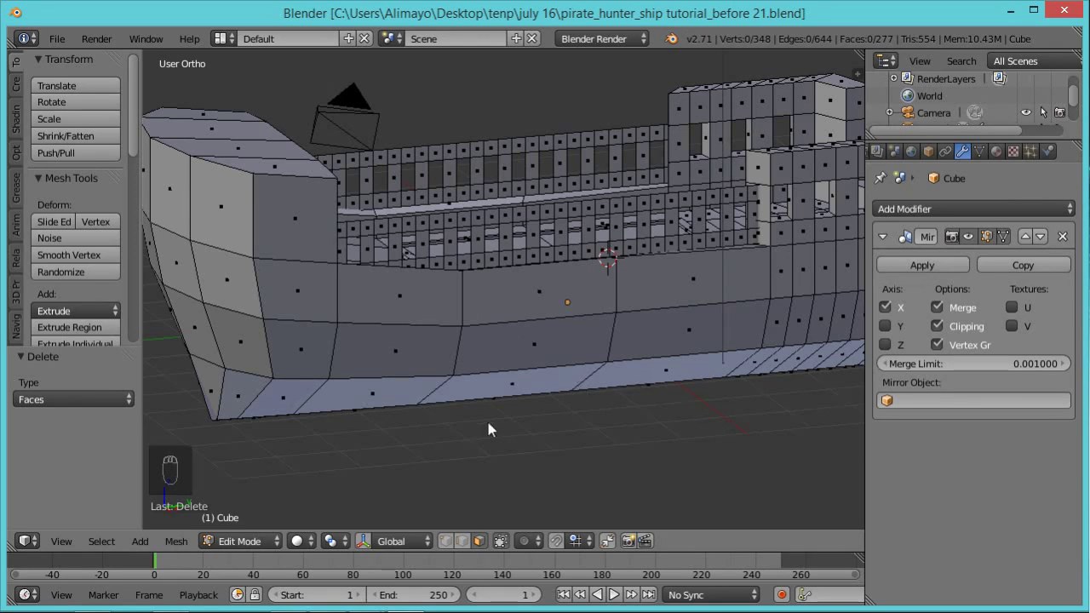
Select the whole linked railing and extrude it about 0.1 along X to give it thickness
right_click(507, 214)
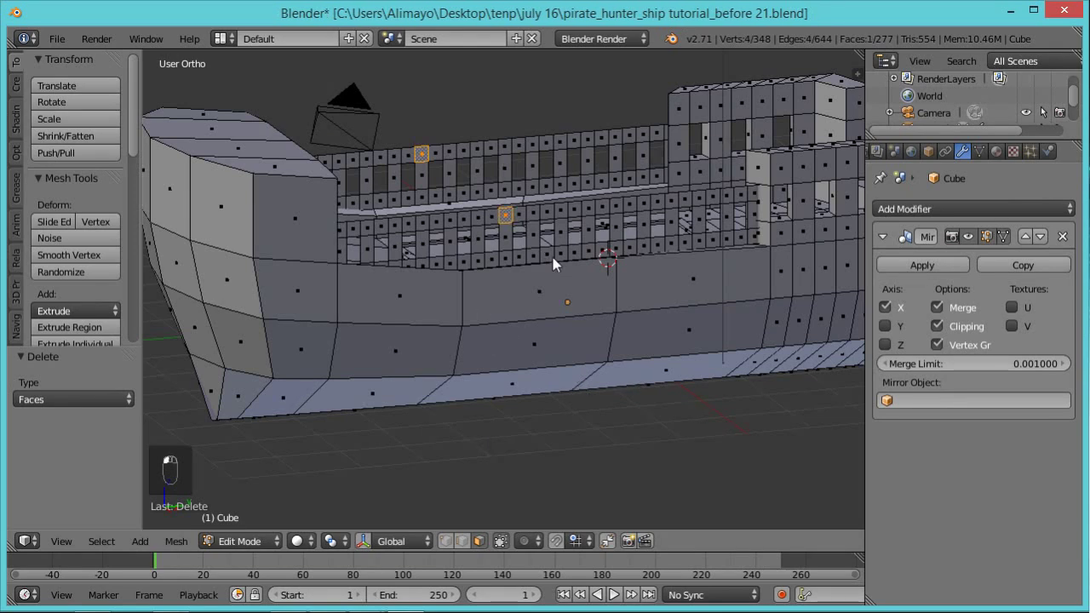
key(ctrl+l)
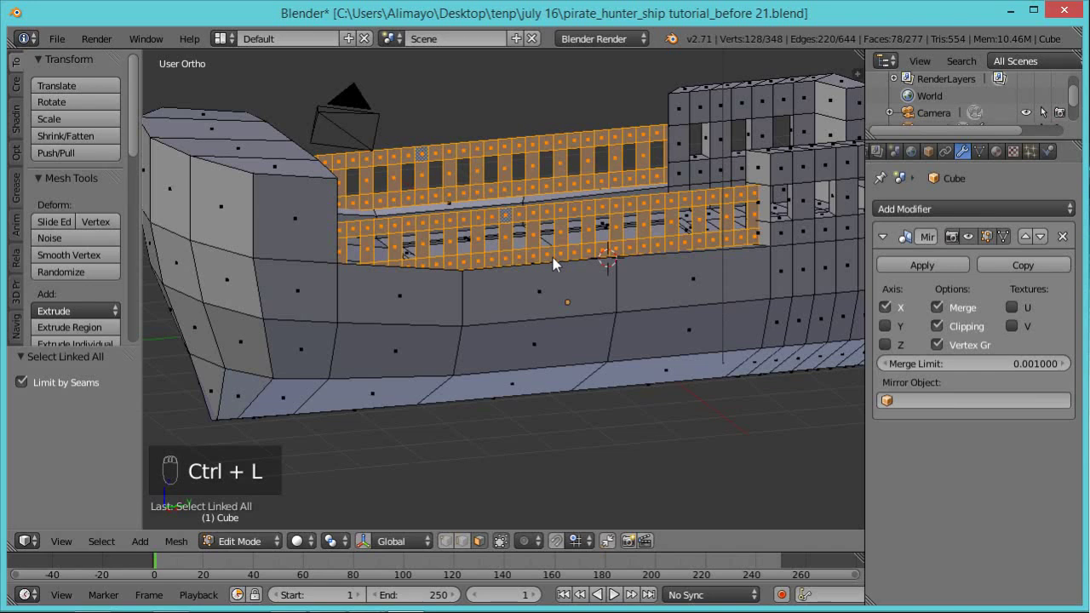
mouse_move(578, 244)
middle_down()
mouse_move(648, 336)
mouse_move(584, 231)
middle_up()
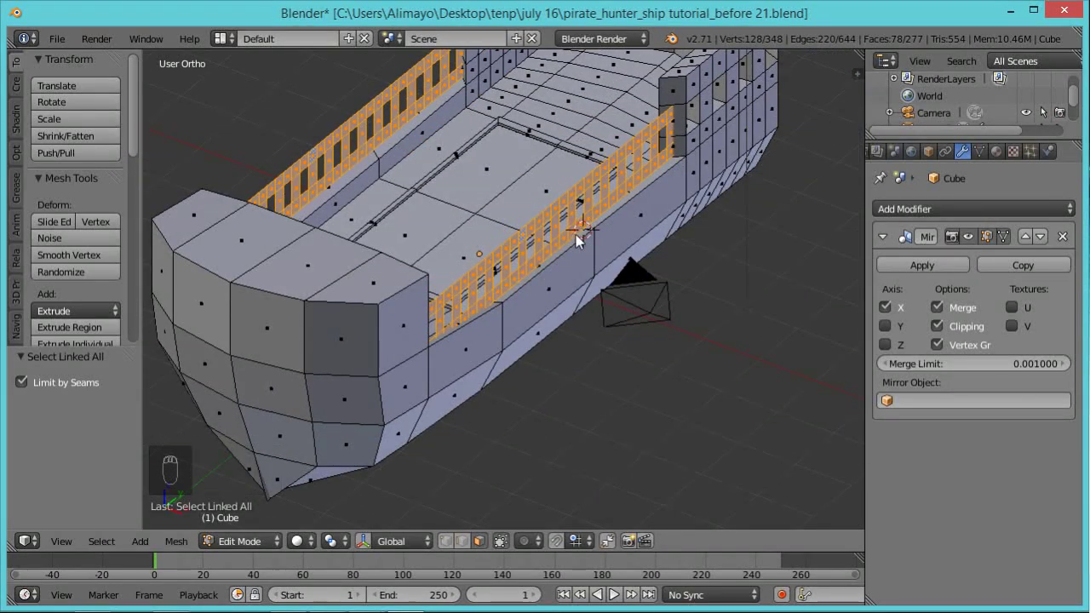
key(e)
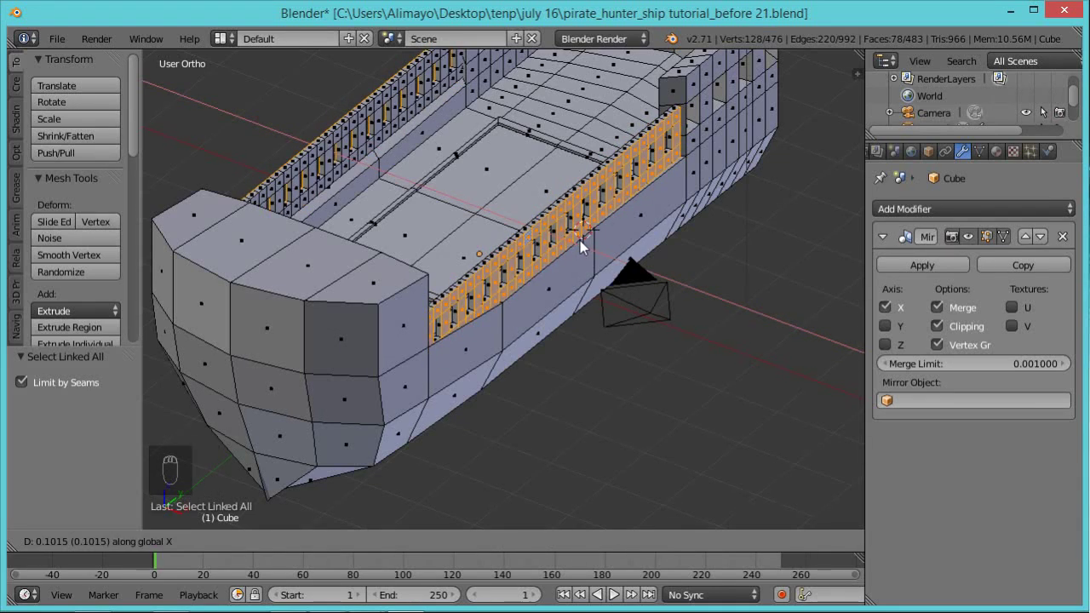
click(579, 240)
Select all of the thickened railing's linked geometry and scale it to 0.736 along Z
middle_drag(585, 270, 475, 236)
key(ctrl+l)
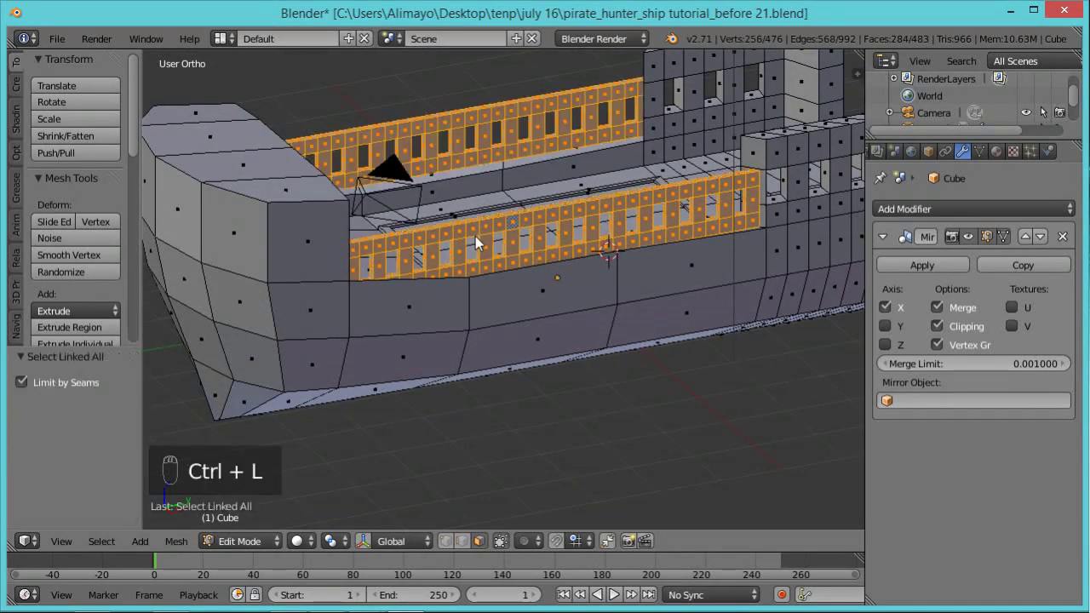
middle_drag(662, 346, 616, 323)
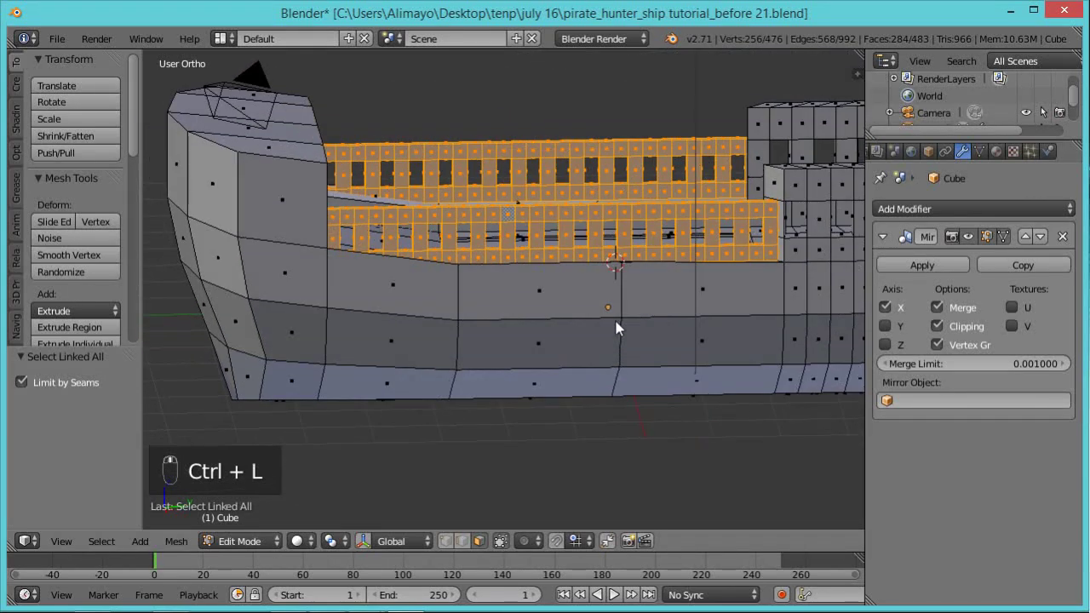
key(s)
key(z)
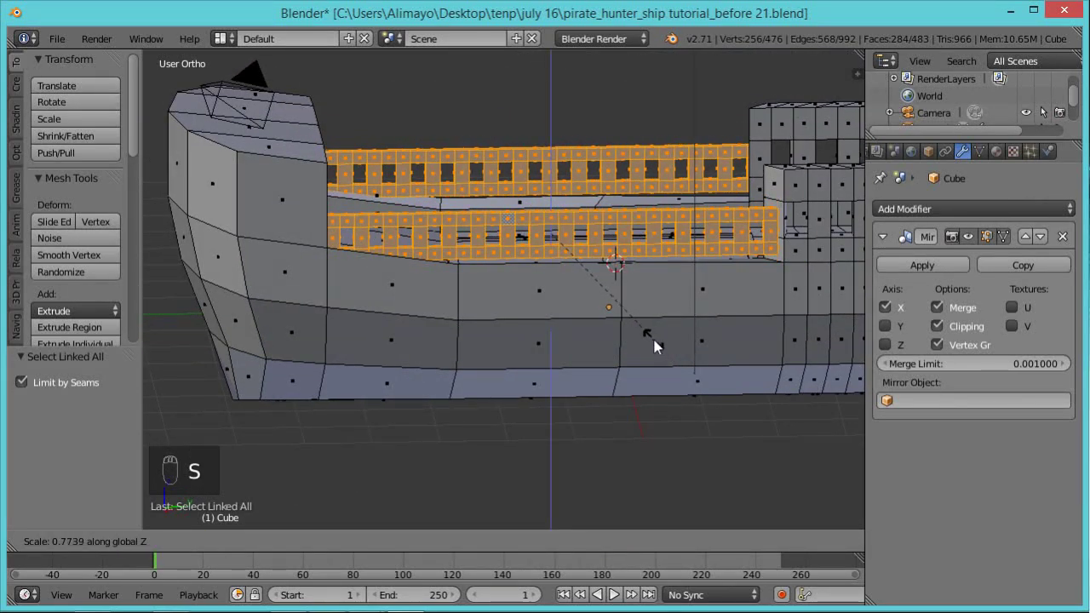
click(650, 344)
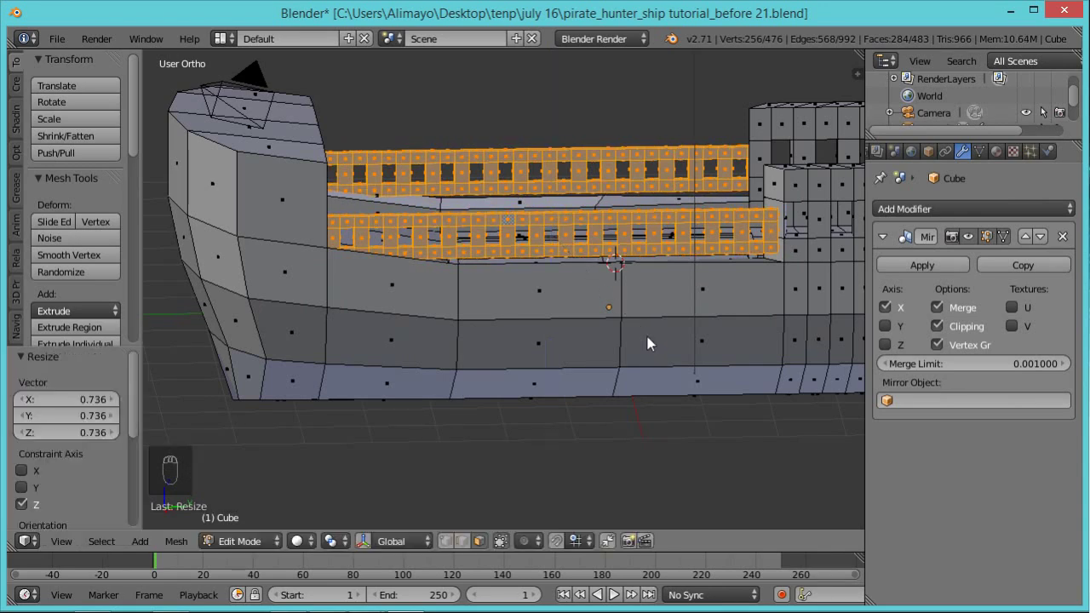
Show the transform manipulator and lower the railing by 0.155 along Z
key(ctrl+space)
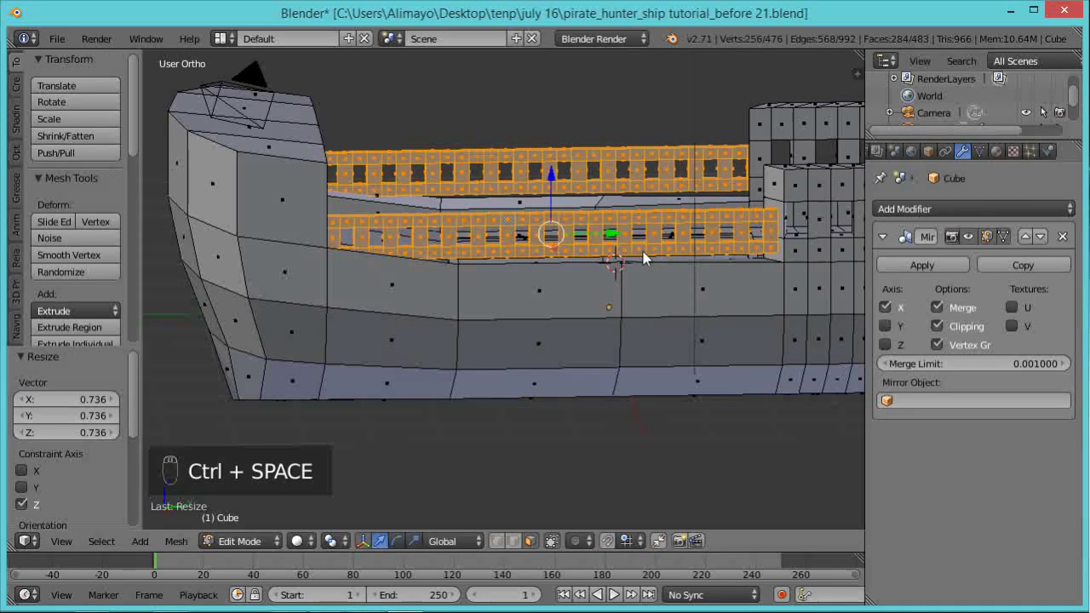
click(555, 186)
drag(554, 187, 555, 196)
Flatten the three front end faces of the raised stern wall by scaling them to 0 along Y, and save as pirate_hunter_ship tutorial_before 22.blend
middle_drag(712, 333, 779, 407)
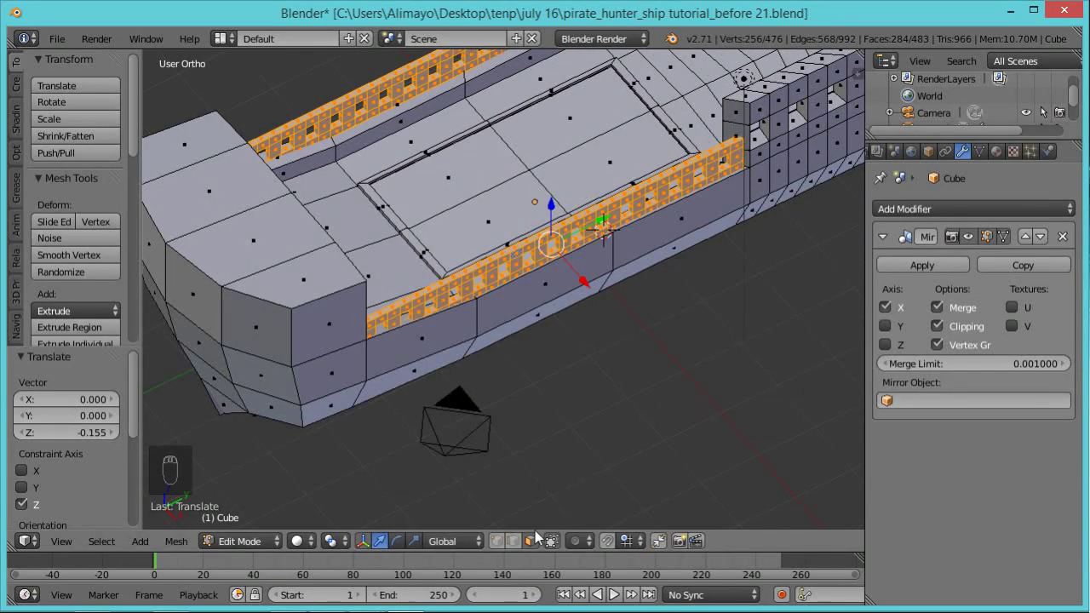
right_click(734, 109)
shift+middle_drag(760, 196, 597, 333)
scroll(591, 361, up, 3)
scroll(749, 345, up, 2)
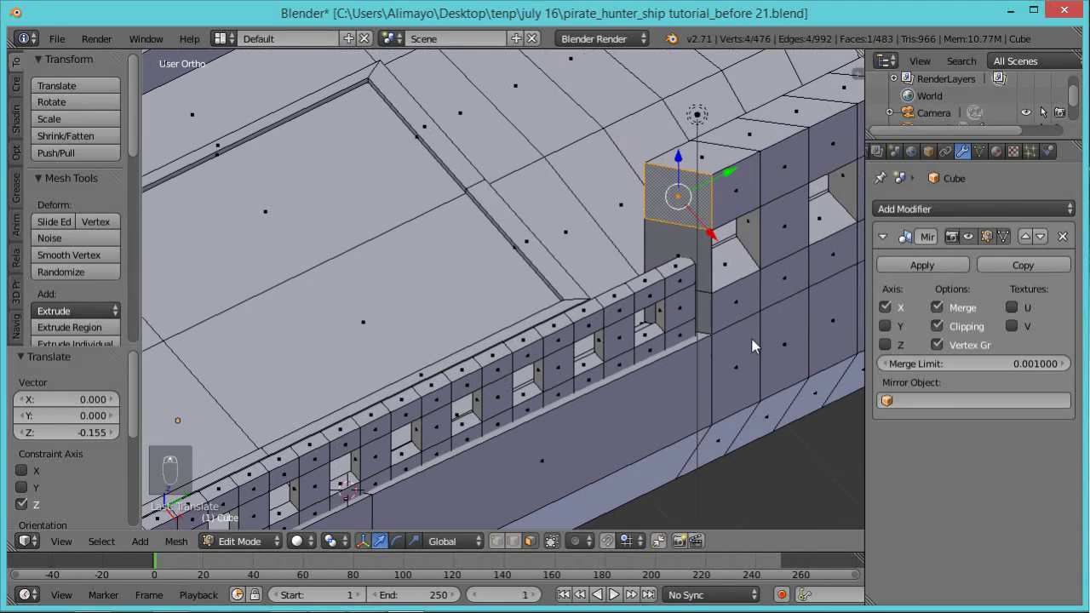
shift+right_click(673, 251)
shift+right_click(707, 310)
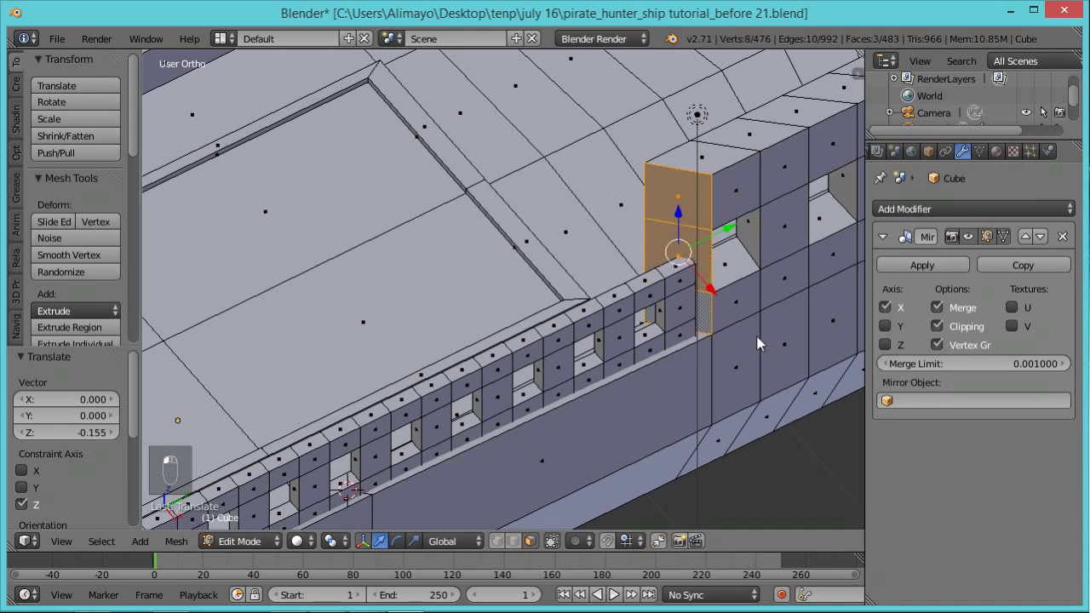
key(s)
key(y)
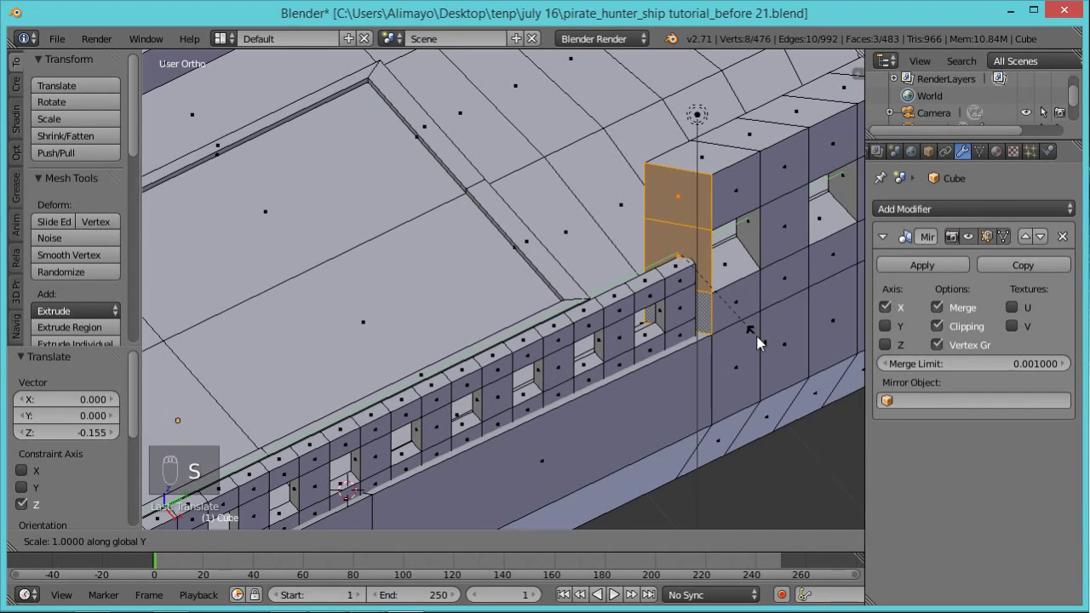
key(0)
key(Return)
scroll(758, 342, down, 2)
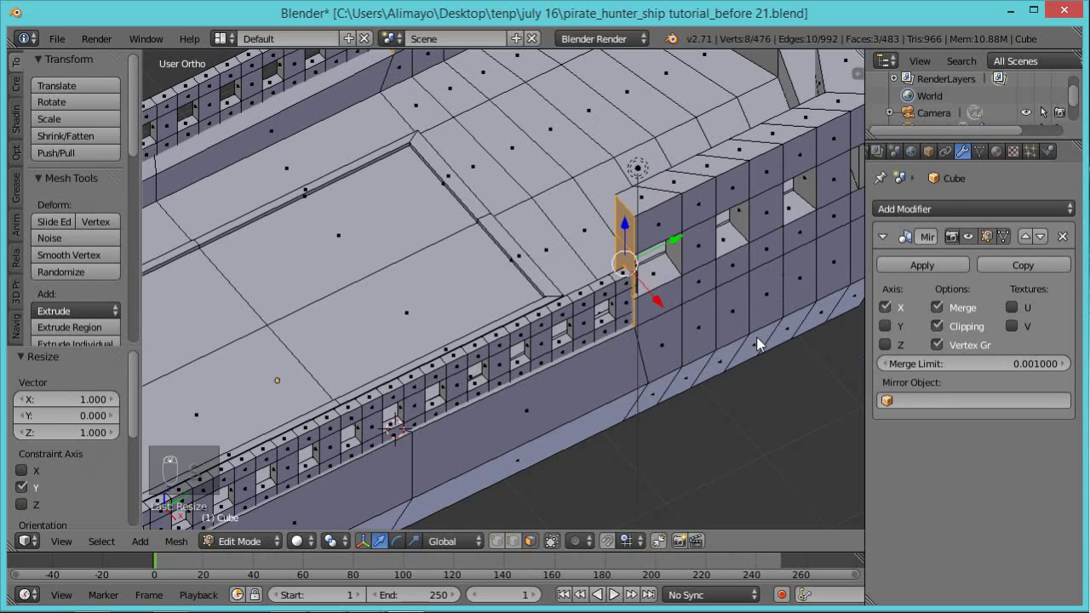
scroll(758, 343, down, 3)
middle_drag(724, 316, 602, 305)
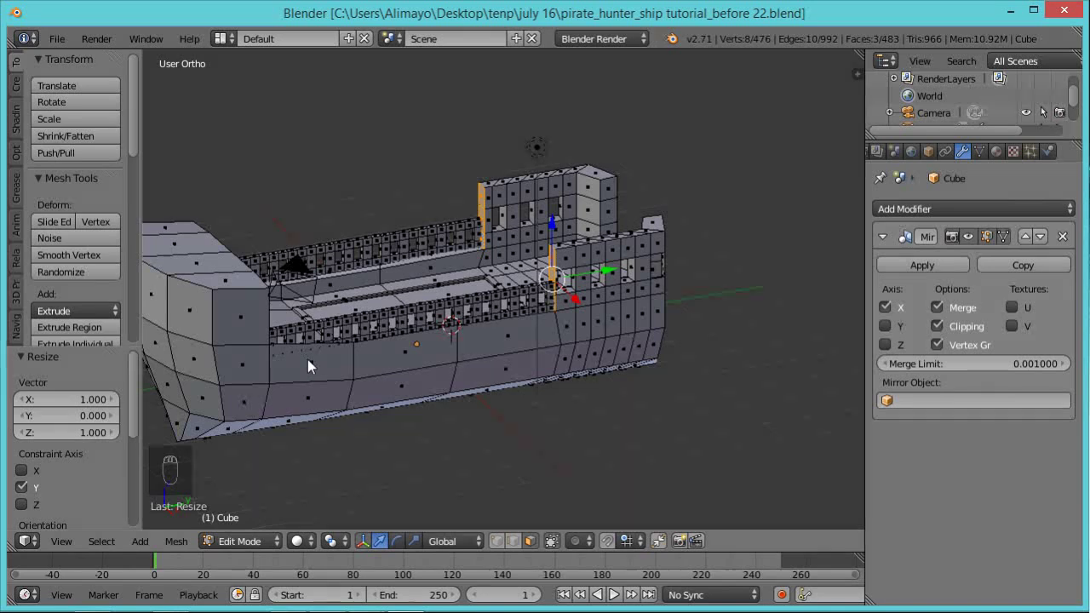
Select the whole linked railing and move it -0.025 along X, inward over the hull's edge
middle_drag(311, 379, 377, 376)
scroll(409, 362, up, 2)
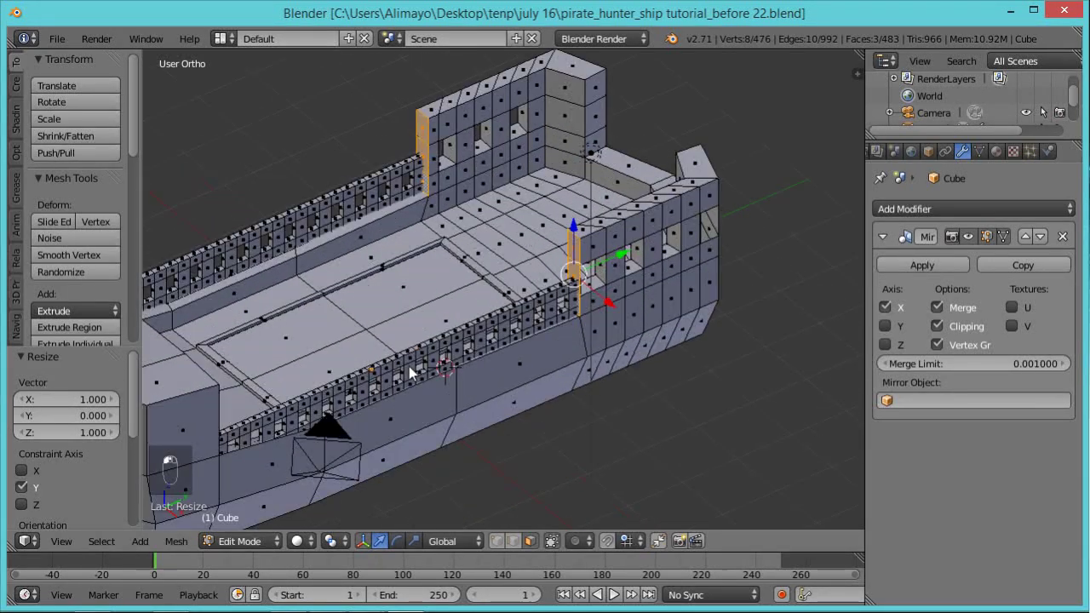
right_click(410, 367)
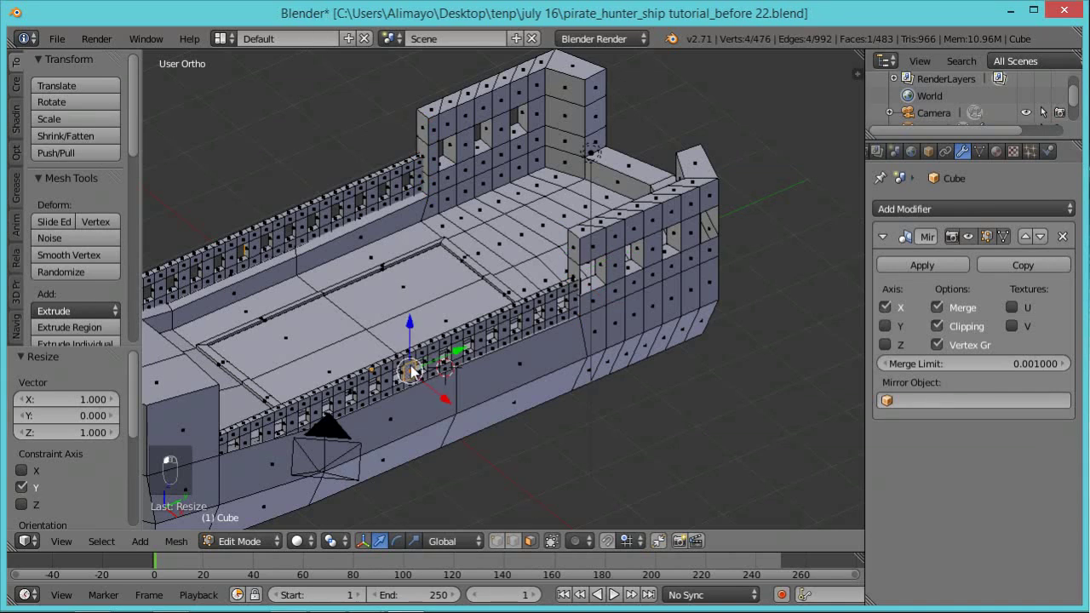
key(ctrl+l)
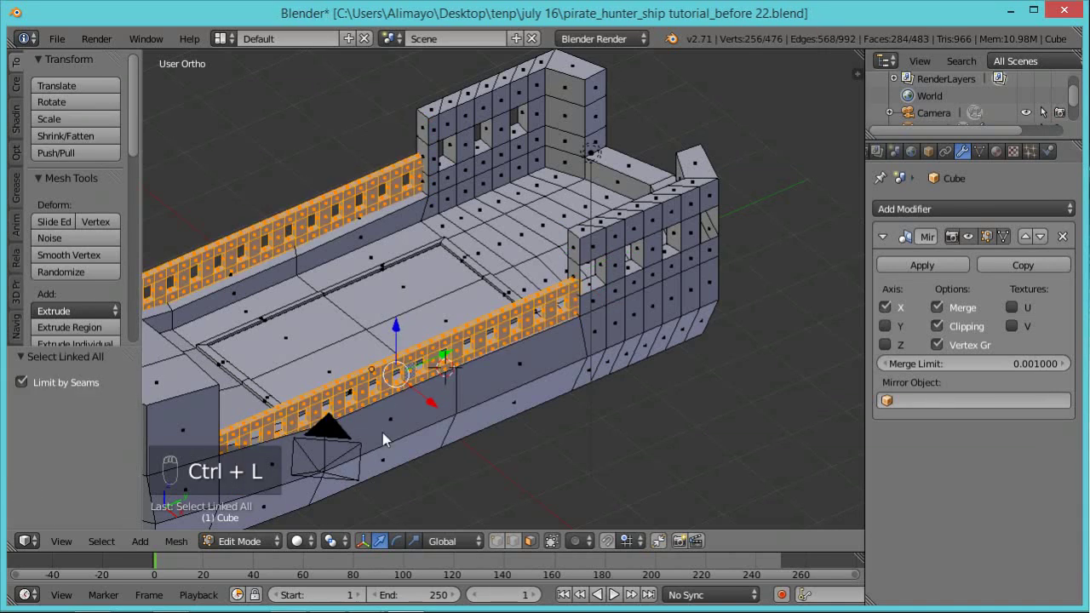
middle_drag(427, 453, 535, 475)
drag(467, 380, 461, 378)
middle_drag(473, 434, 377, 396)
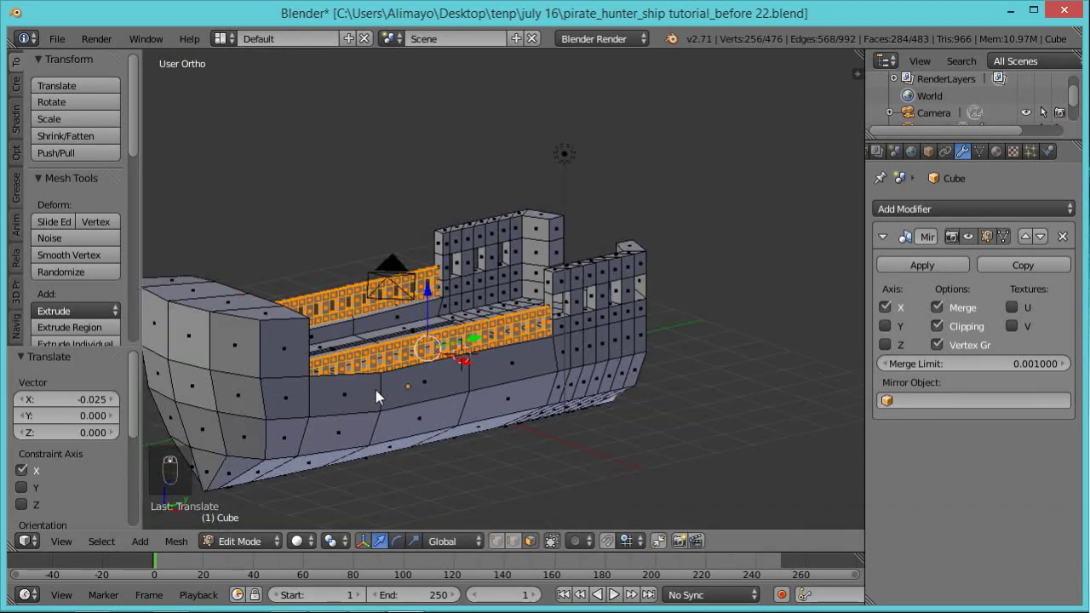
middle_drag(412, 432, 391, 439)
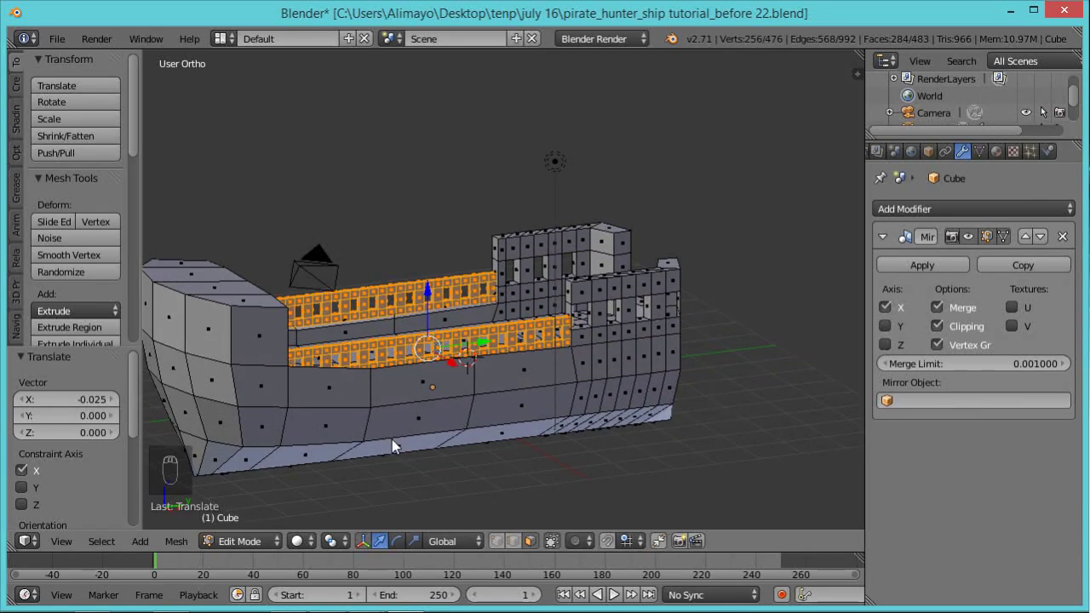
Leave Edit Mode on the ship's hull and reset the 3D cursor to the scene's origin
key(Tab)
middle_drag(392, 440, 377, 473)
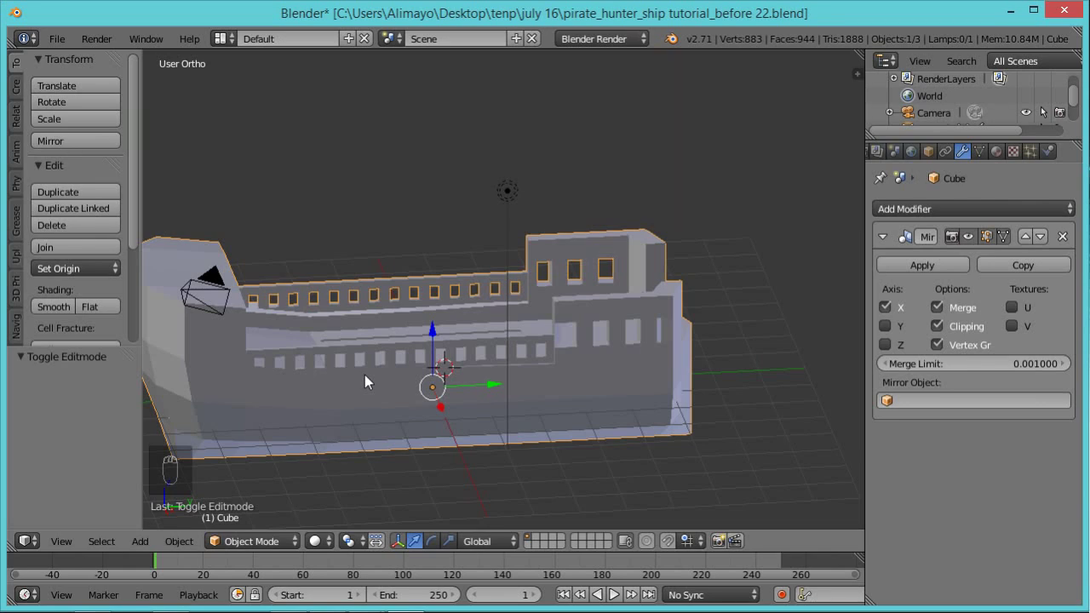
middle_drag(384, 385, 539, 436)
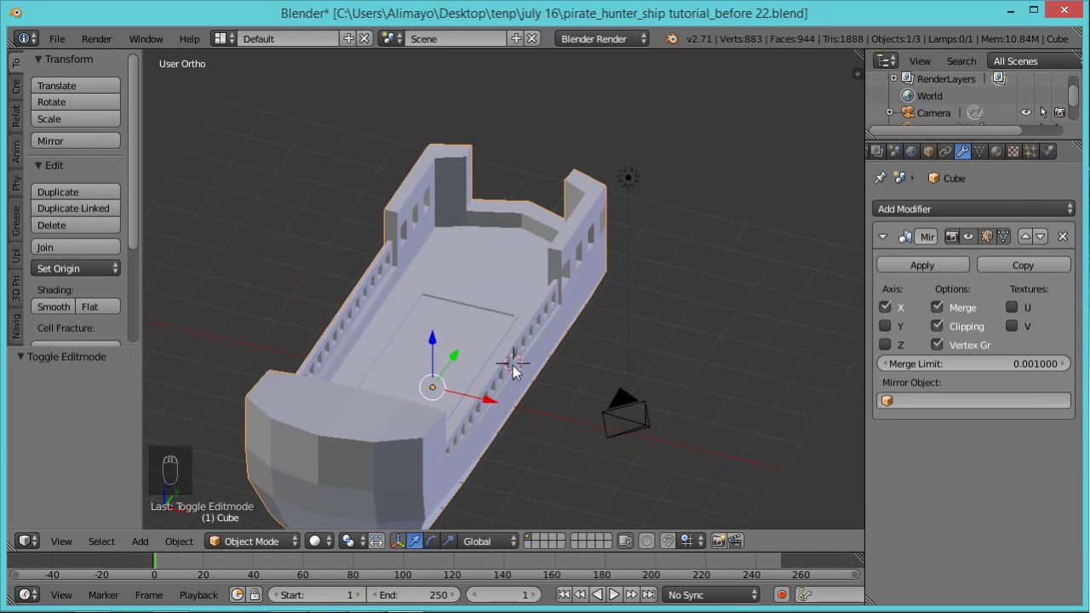
key(shift+c)
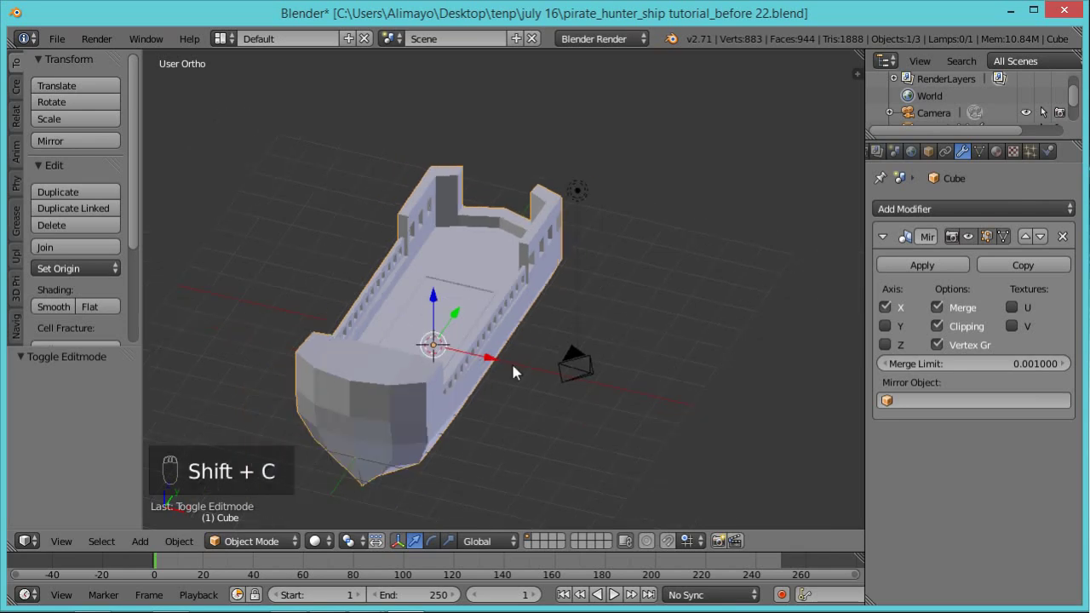
scroll(493, 349, up, 2)
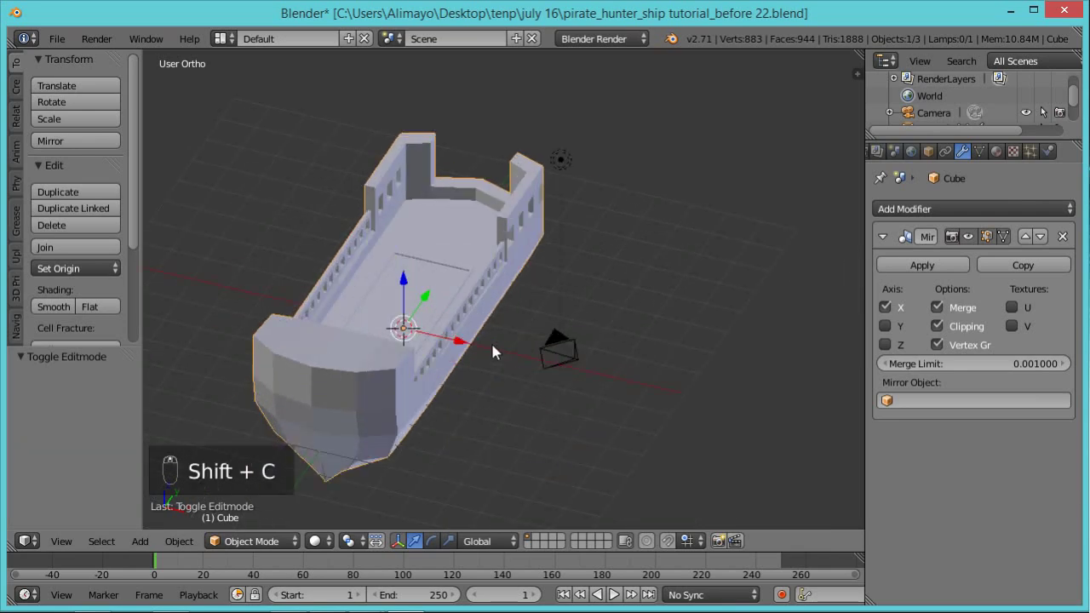
Add a mesh cylinder at the origin and set its vertices to 12
key(shift+a)
mouse_move(494, 349)
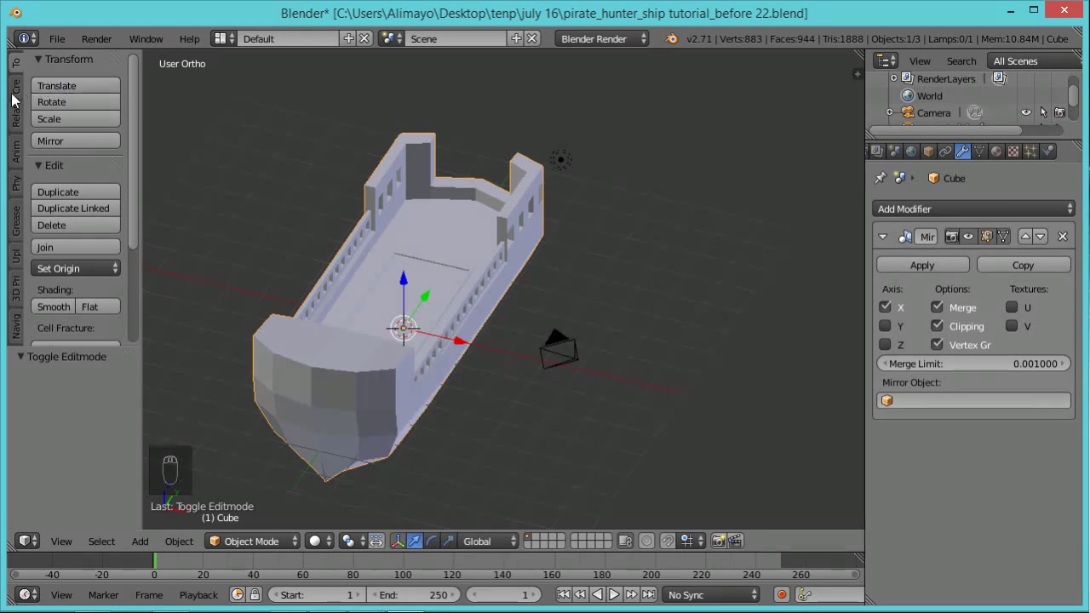
drag(143, 173, 191, 173)
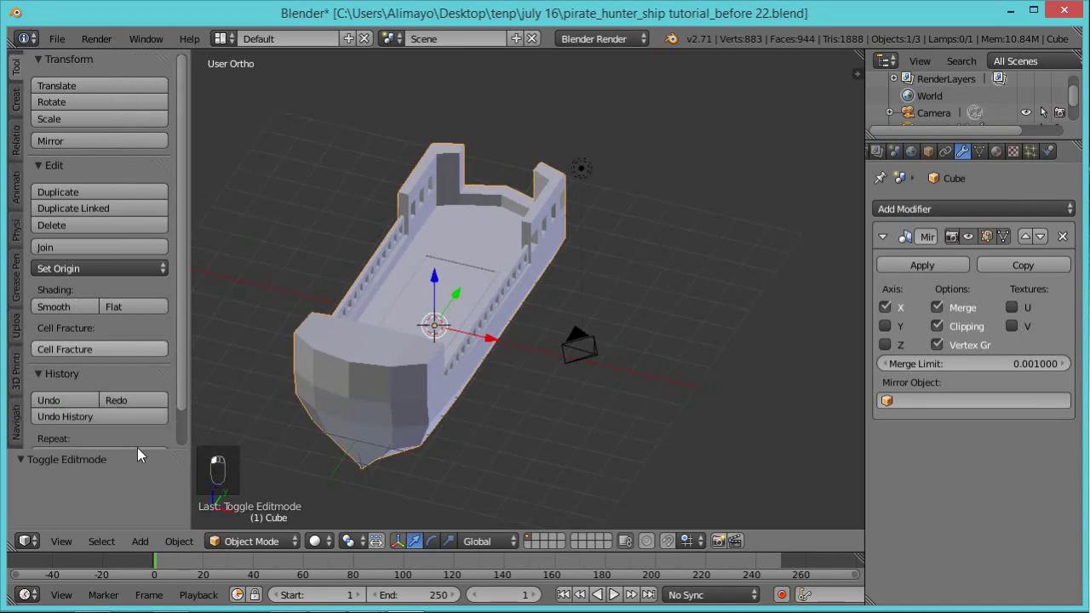
click(14, 102)
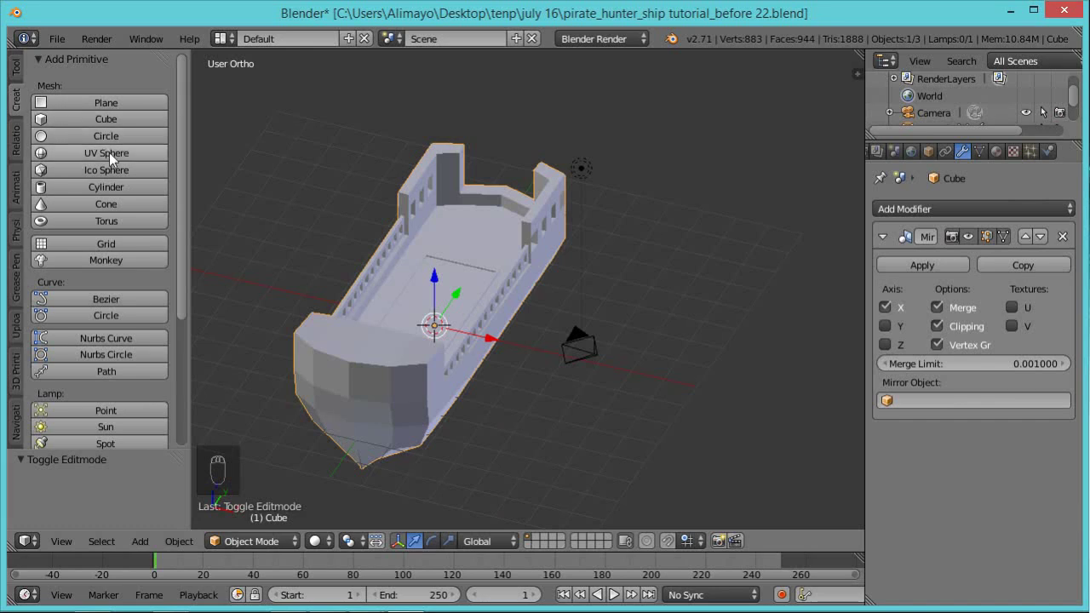
click(121, 187)
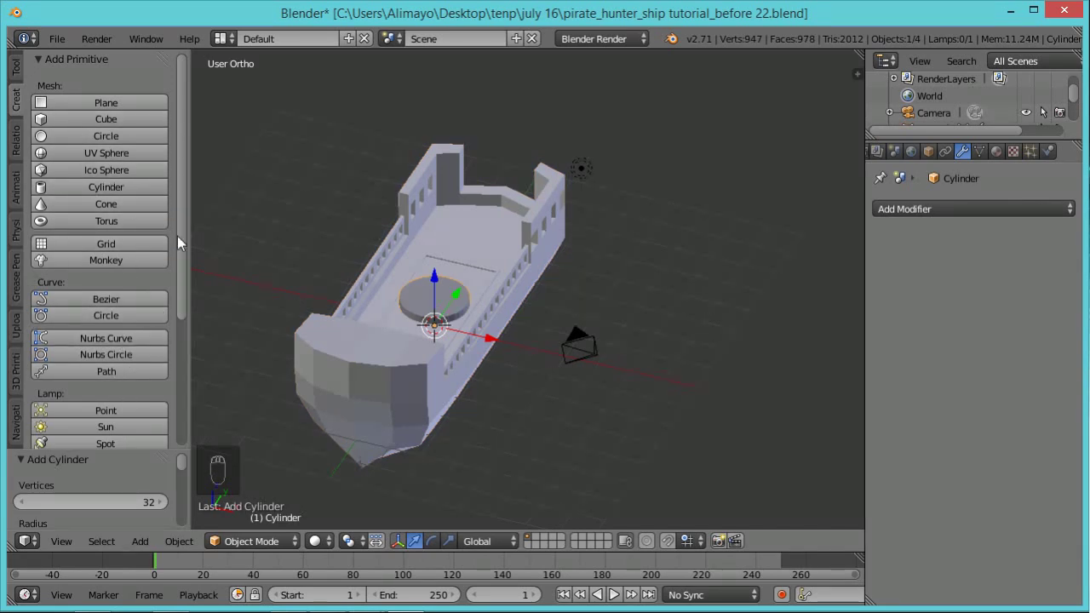
drag(180, 223, 145, 214)
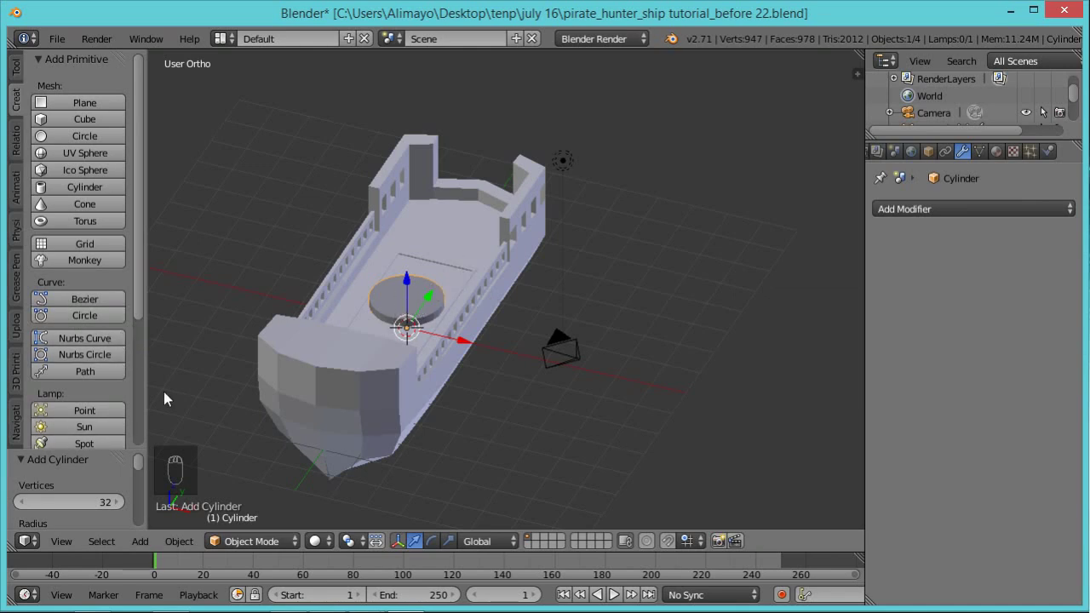
drag(136, 459, 137, 466)
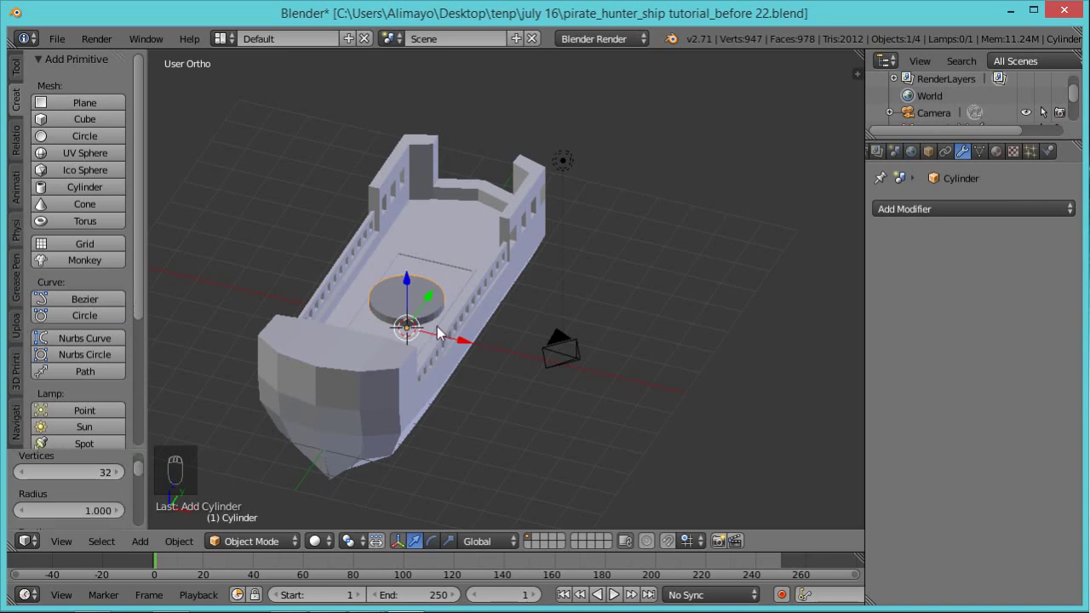
click(98, 472)
text(12)
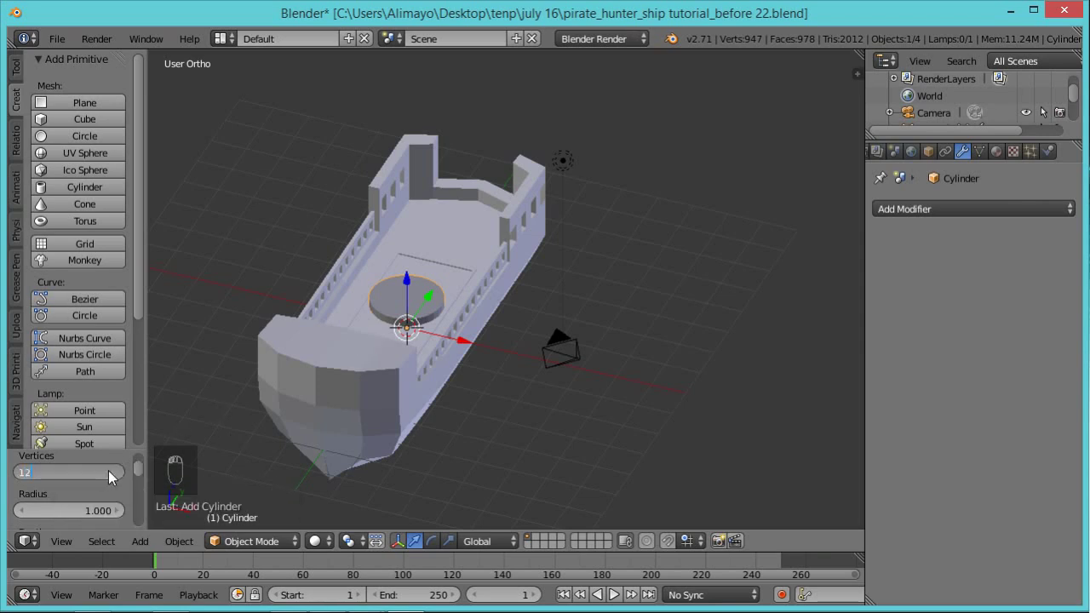
key(Return)
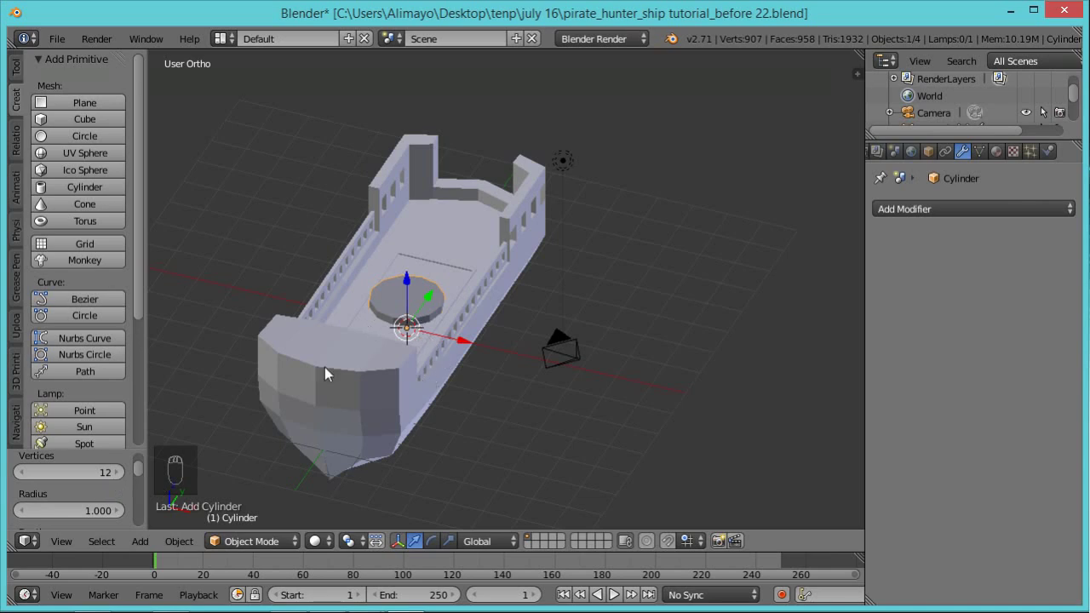
In Edit Mode, raise the cylinder 3.218 along Z and scale it by 5.931 along Z into a tall column
key(Tab)
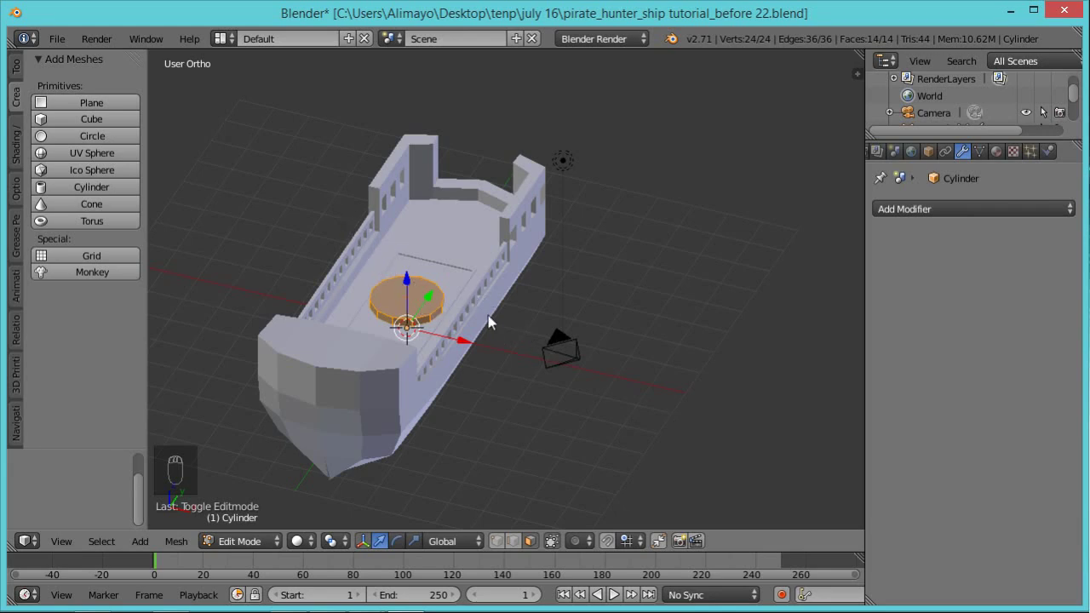
middle_drag(517, 379, 407, 283)
drag(408, 279, 414, 175)
key(s)
key(z)
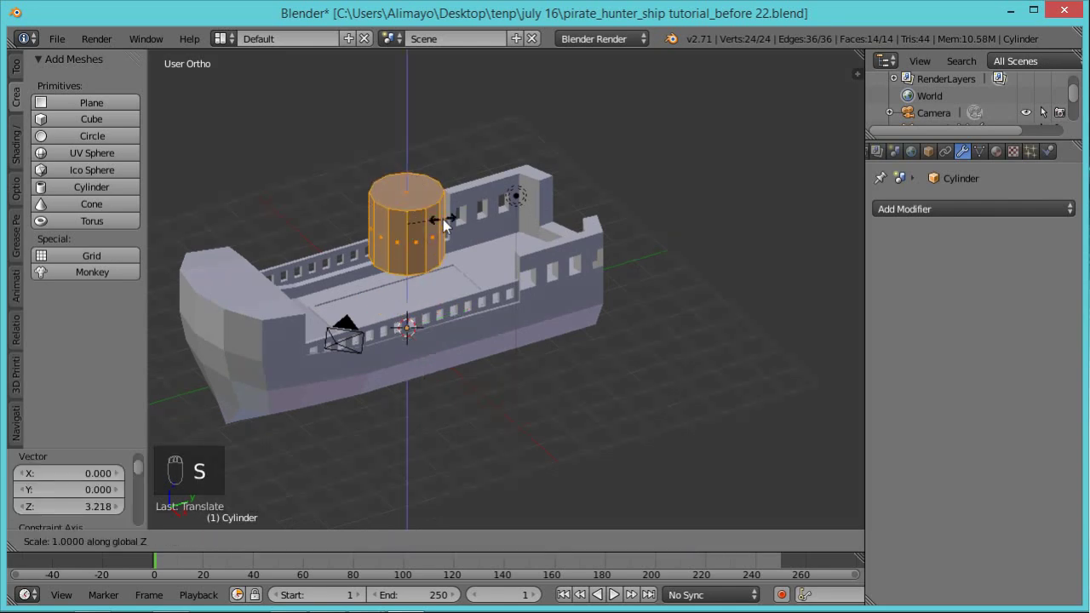
click(622, 203)
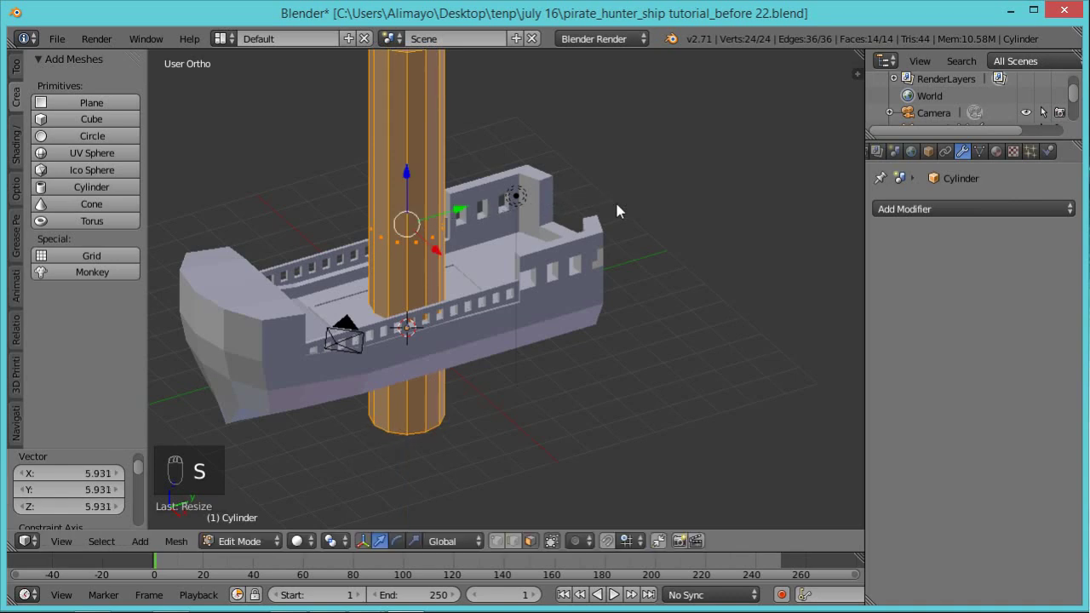
Thin the column into a slender mast using Shrink/Fatten with an offset of 0.978
scroll(558, 228, down, 2)
key(alt+s)
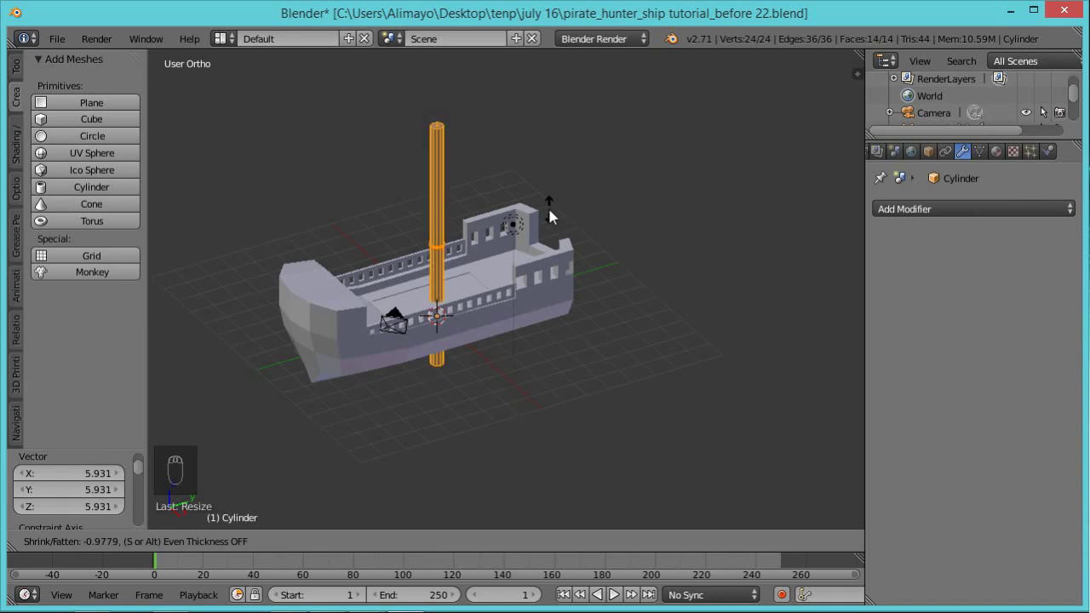
click(551, 218)
middle_drag(551, 238, 479, 266)
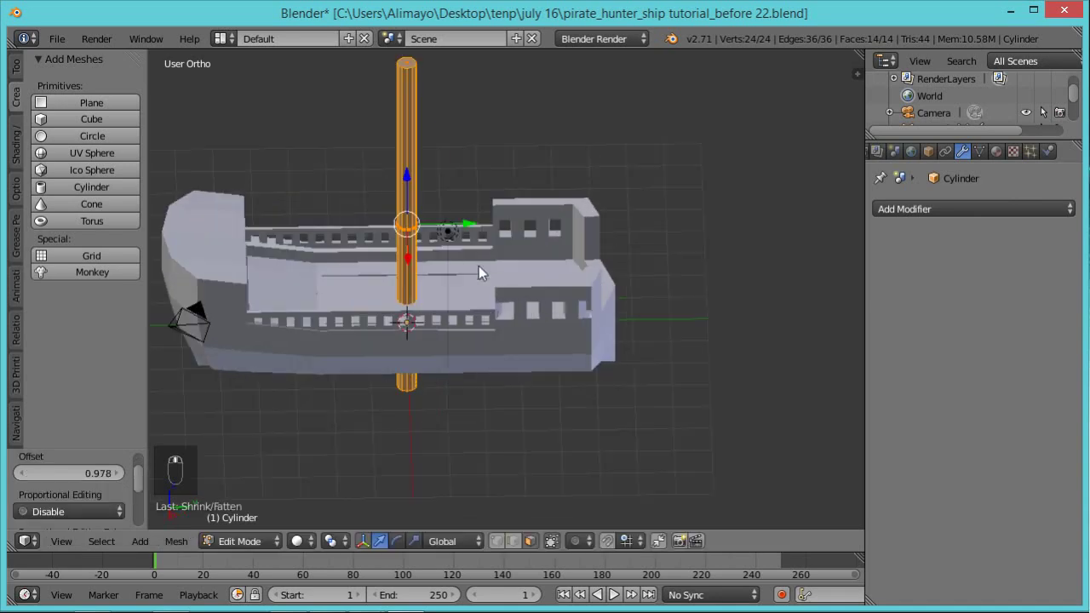
Move the mast -3.960 along Y to the bow end and raise its base above the deck, finishing with 2.371 along Z
scroll(479, 266, up, 2)
drag(454, 218, 273, 206)
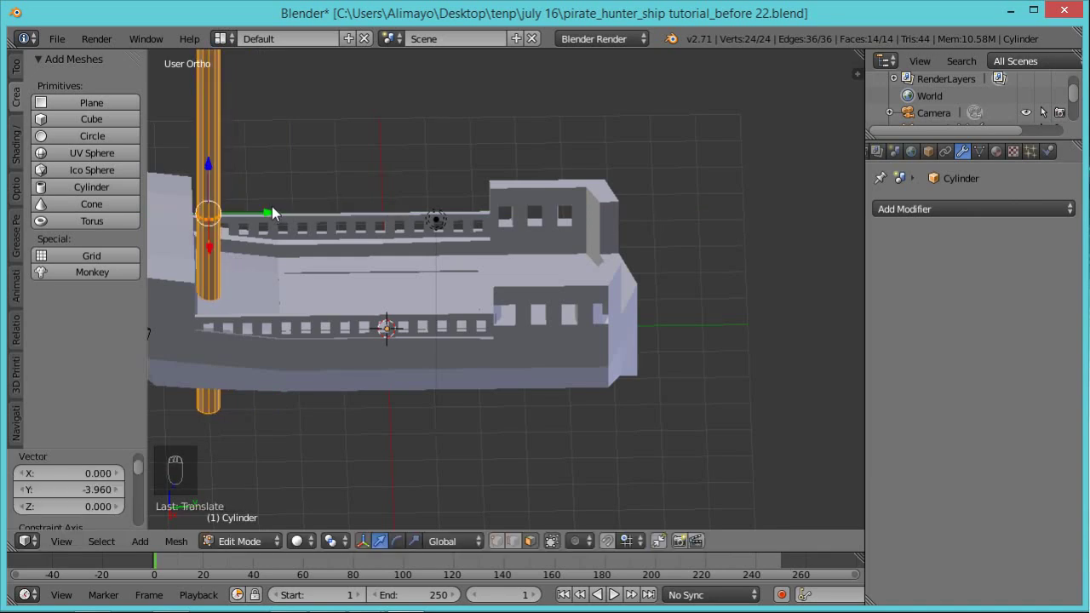
scroll(390, 230, down, 3)
middle_drag(390, 230, 297, 189)
drag(298, 189, 297, 130)
middle_drag(296, 129, 372, 174)
drag(372, 174, 378, 106)
scroll(386, 240, up, 2)
mouse_move(389, 250)
middle_down()
mouse_move(351, 213)
mouse_move(371, 258)
mouse_move(380, 253)
middle_up()
scroll(383, 223, down, 2)
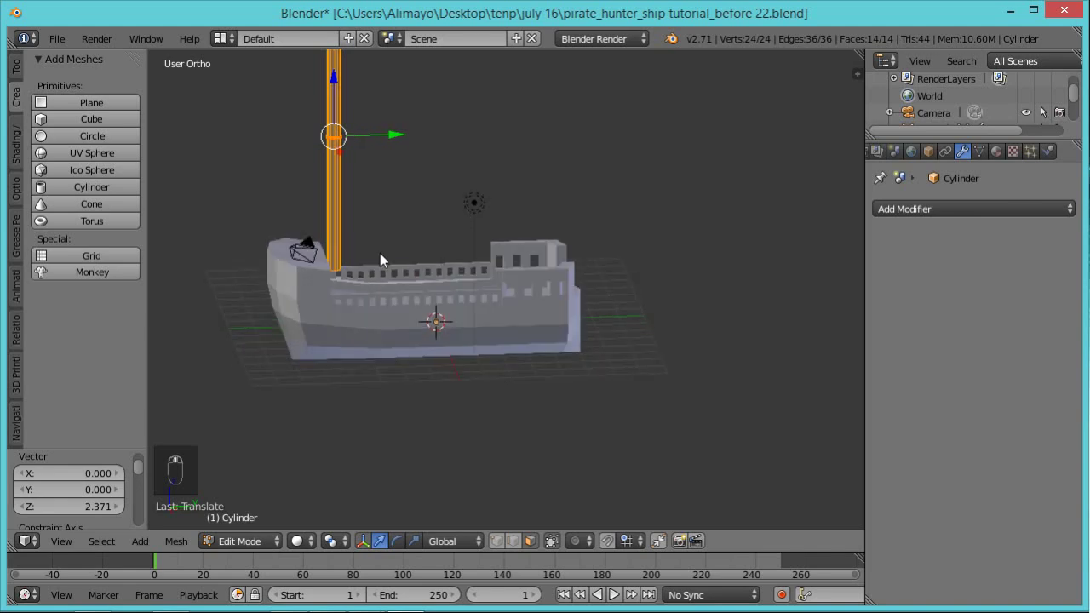
Thicken the mast slightly using Shrink/Fatten with an offset of -0.130, and save as pirate_hunter_ship tutorial_before 23.blend
key(alt+s)
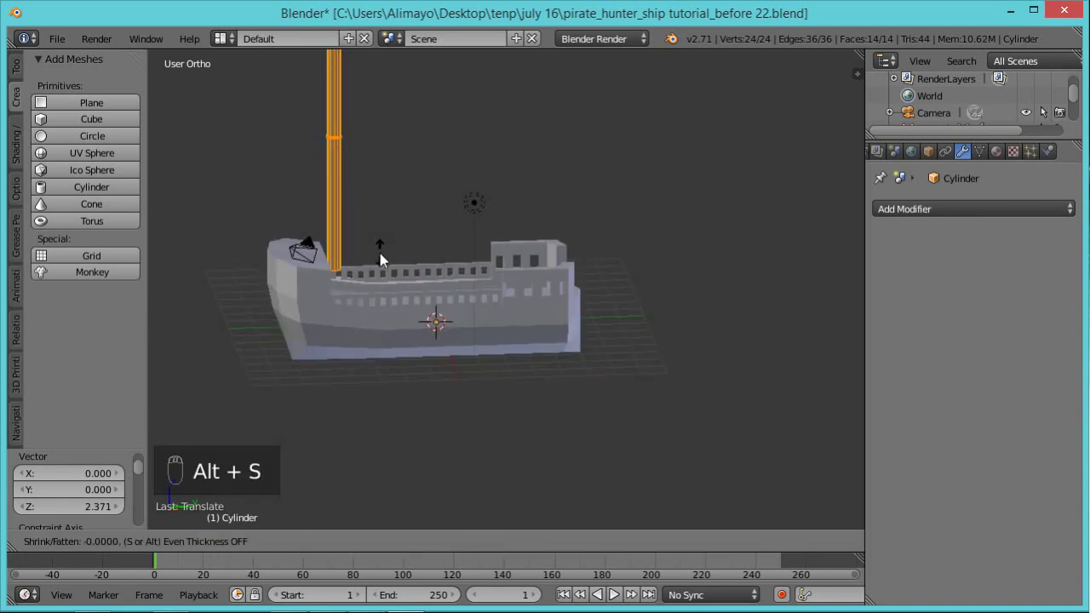
click(380, 254)
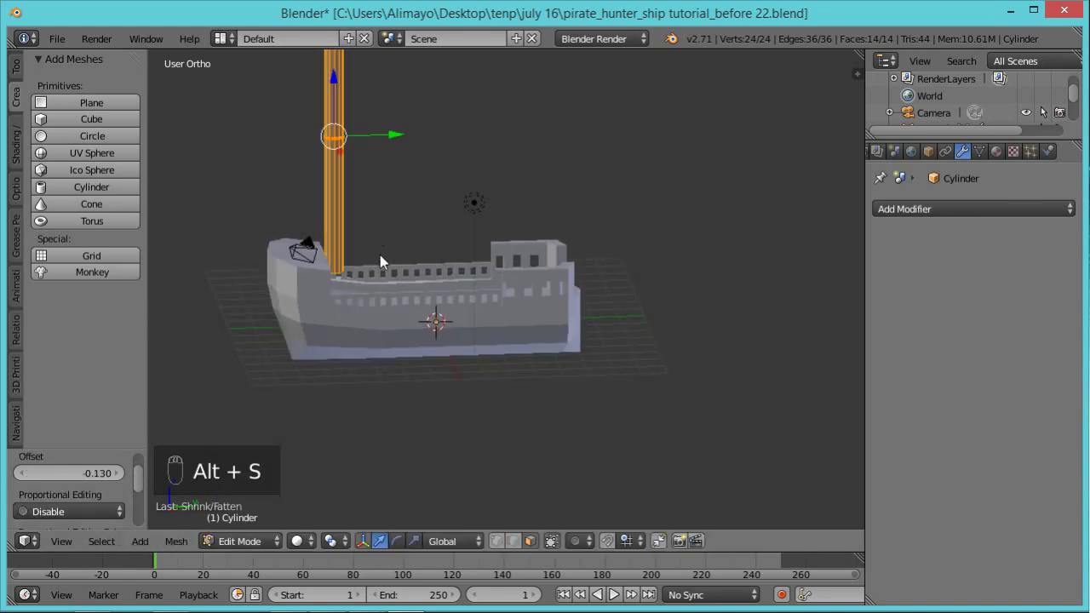
middle_drag(363, 309, 400, 298)
key(ctrl+shift+s)
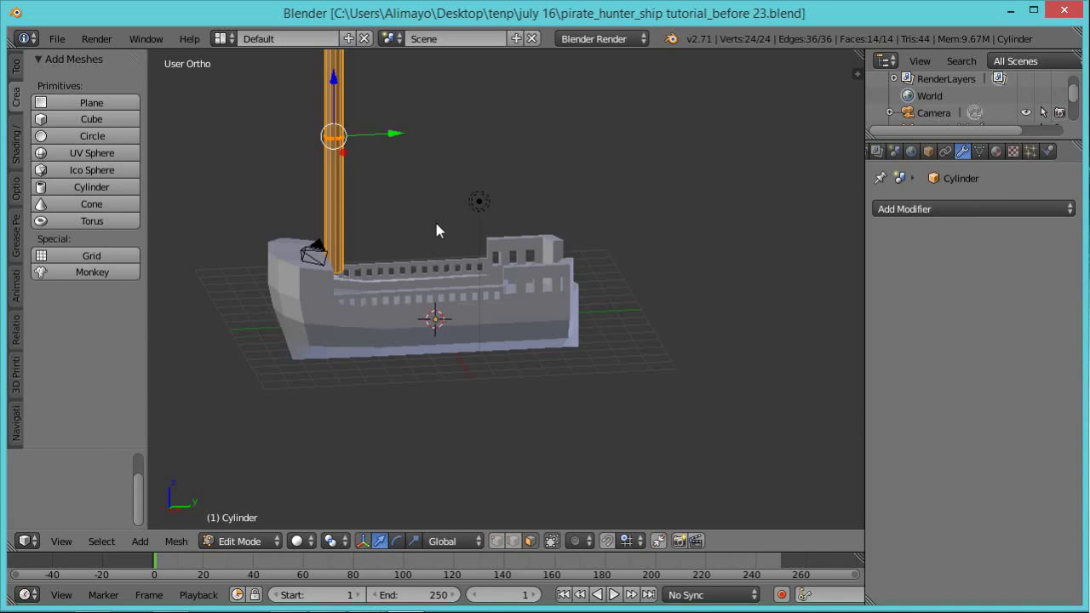
Hide the transform manipulator and add one horizontal loop cut around the mast, slid down close to its base
middle_drag(438, 231, 348, 150)
middle_drag(443, 229, 362, 209)
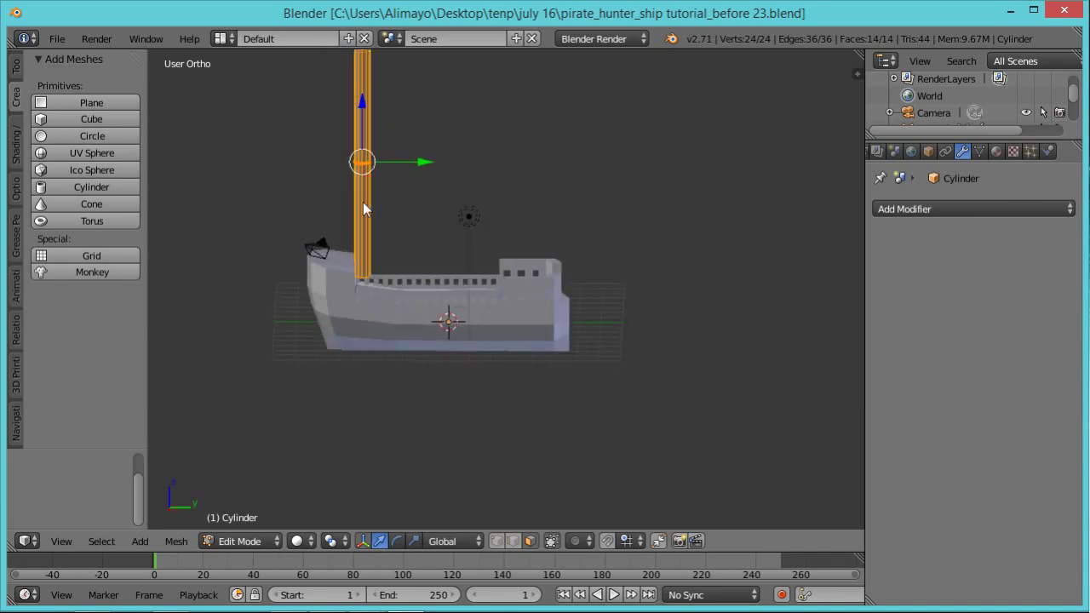
scroll(396, 225, down, 2)
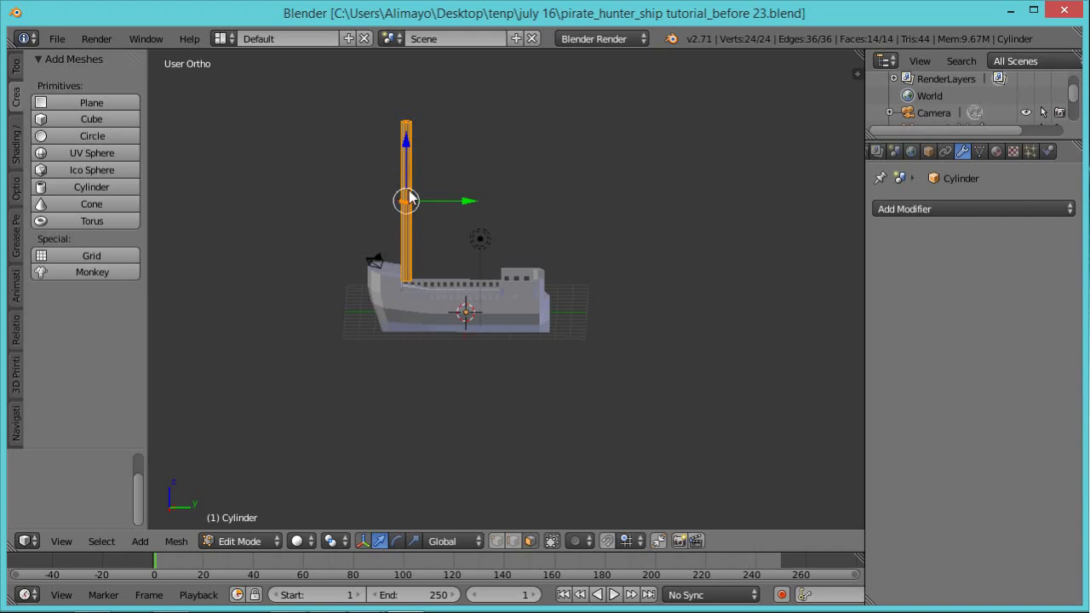
key(ctrl+space)
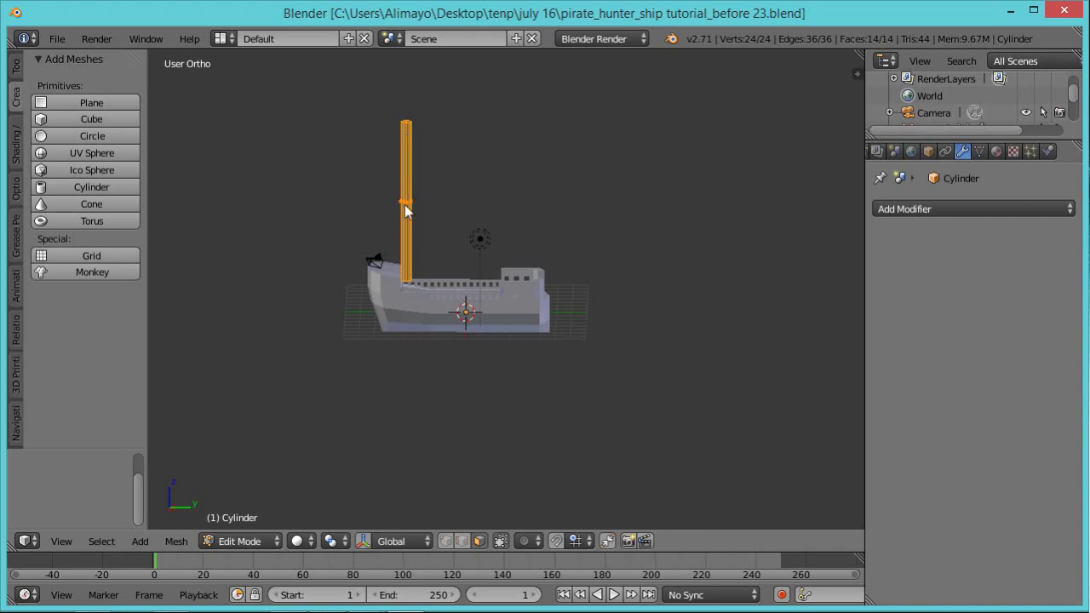
key(ctrl+r)
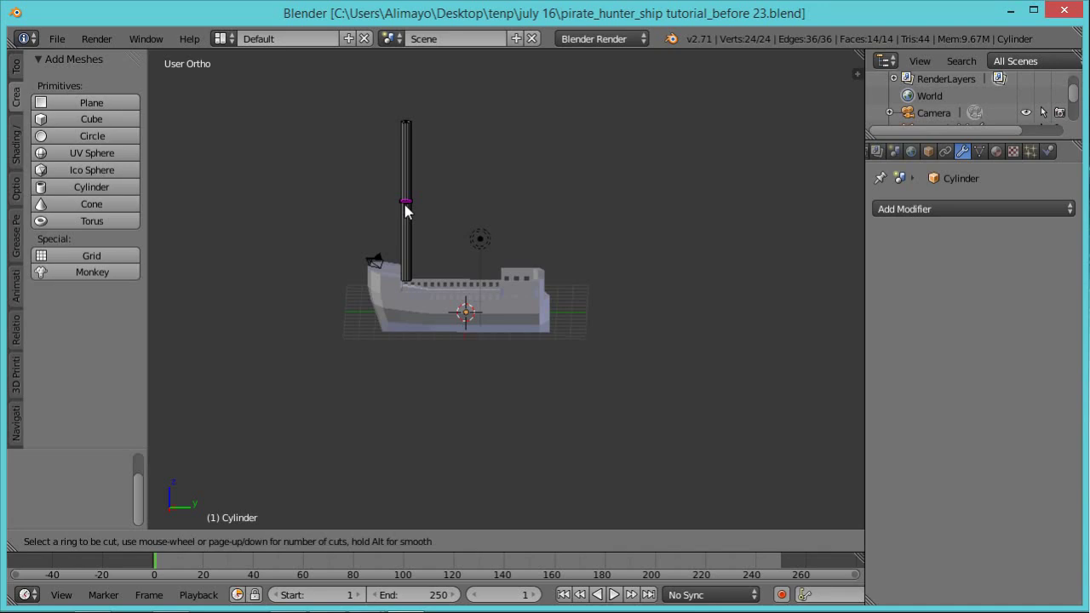
click(406, 210)
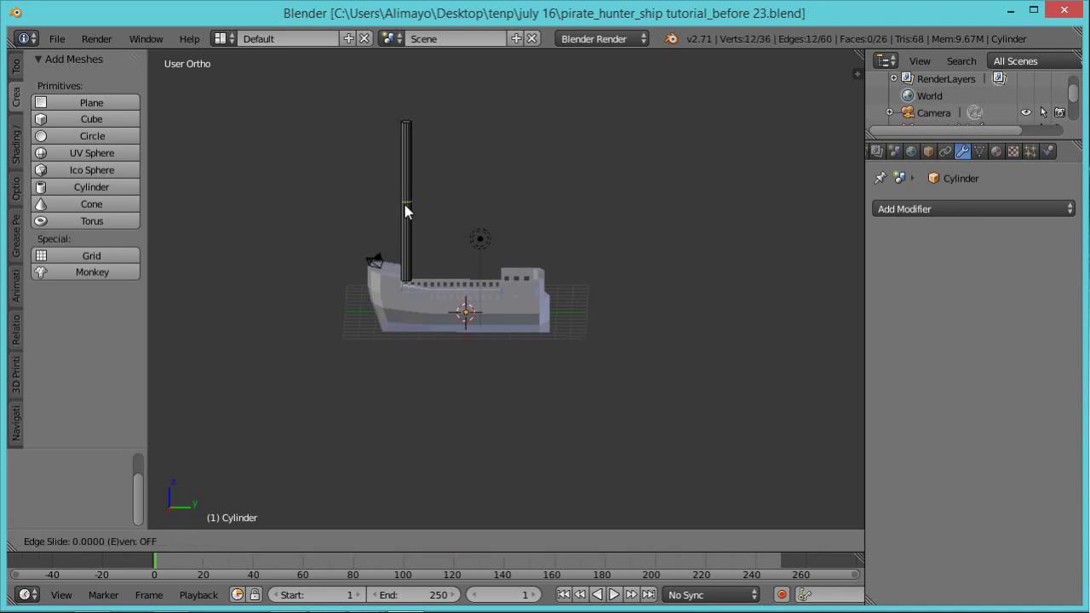
click(411, 278)
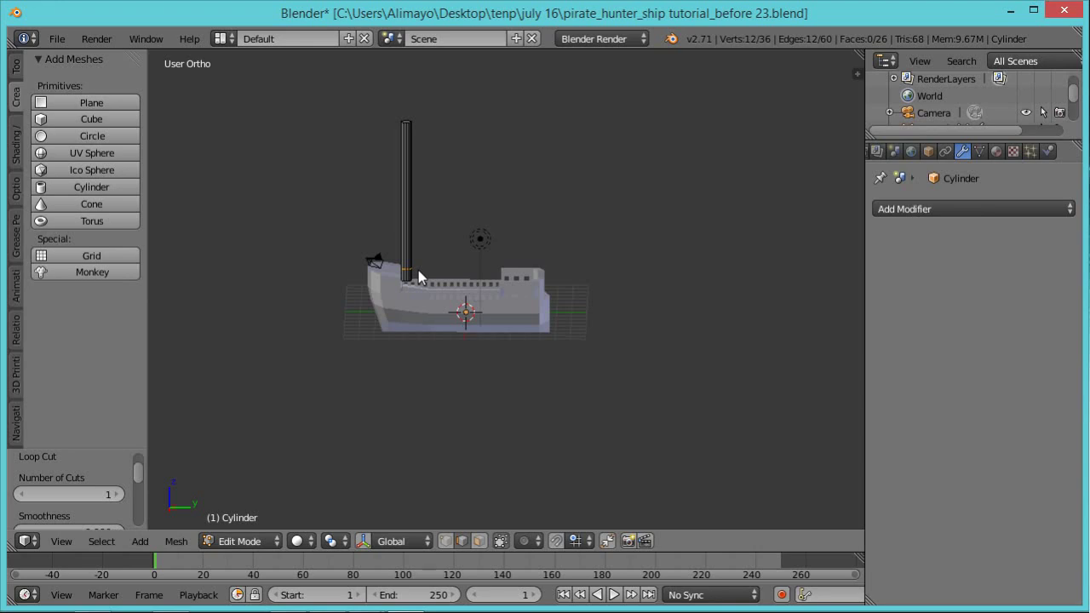
Select the ring of faces at the mast's base in face select mode and extrude it in place with zero offset
scroll(442, 271, up, 6)
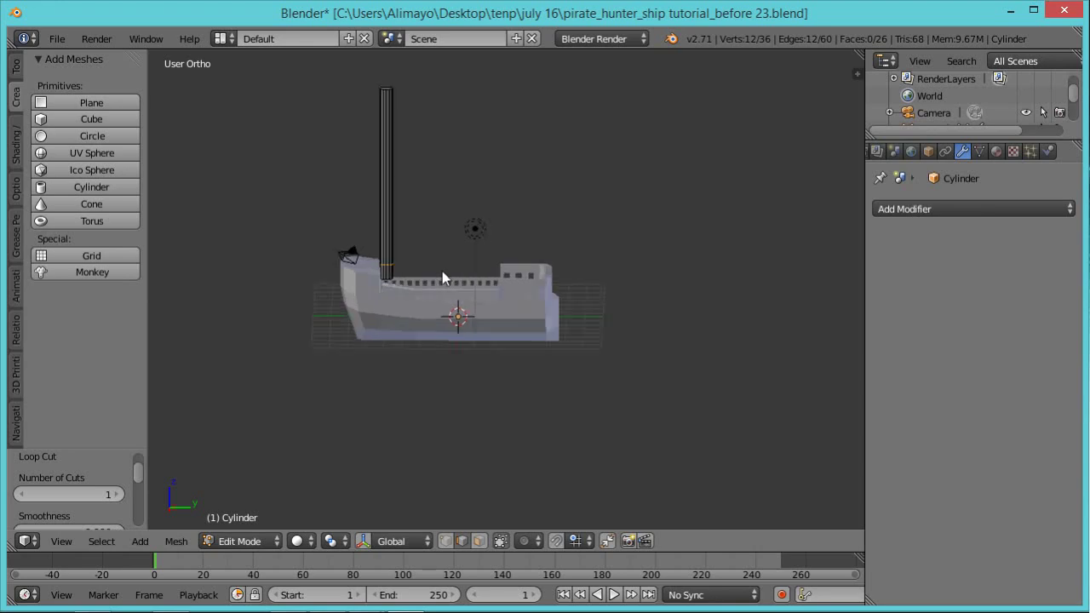
shift+middle_drag(354, 248, 652, 312)
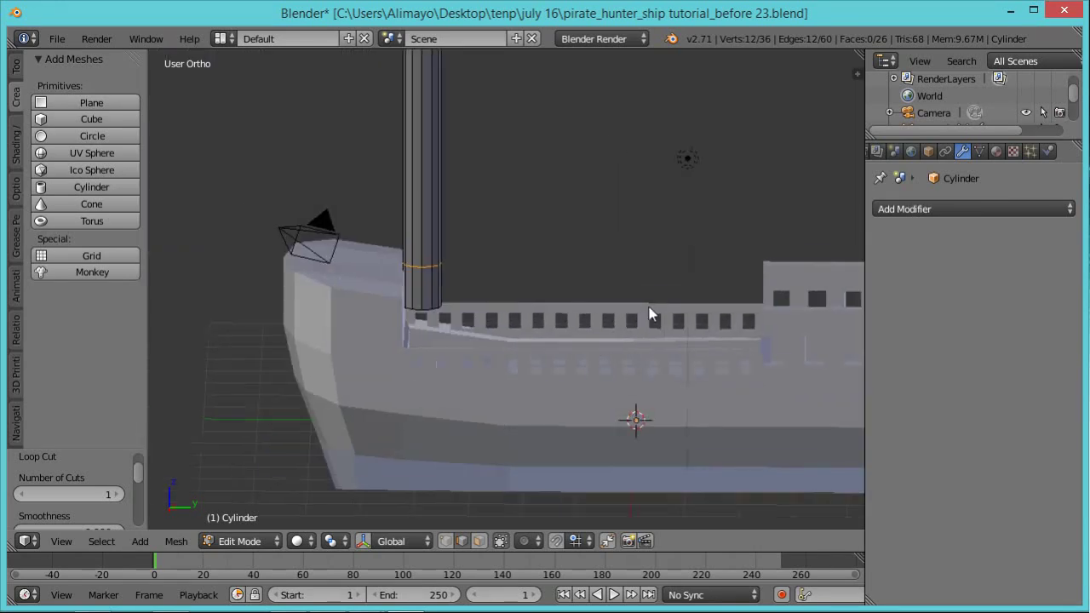
scroll(421, 273, up, 4)
middle_drag(454, 288, 406, 275)
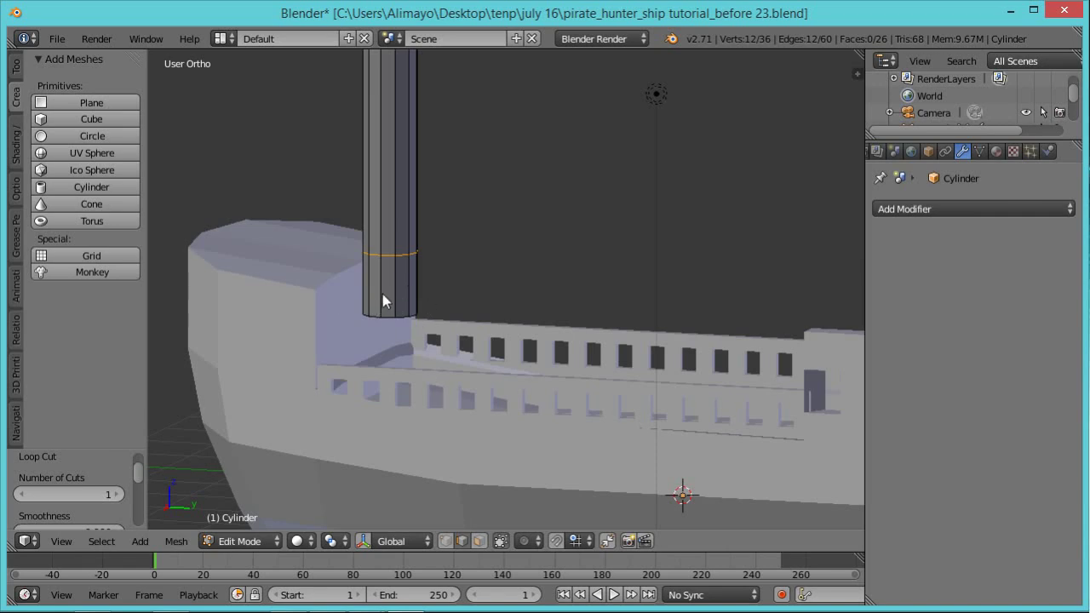
click(479, 541)
alt+right_click(393, 287)
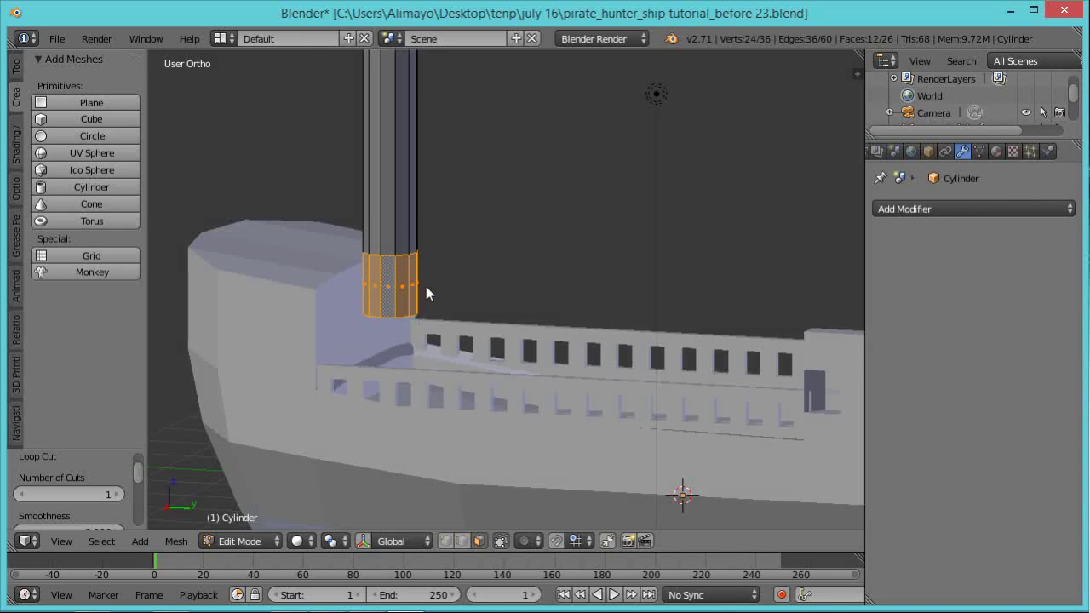
key(e)
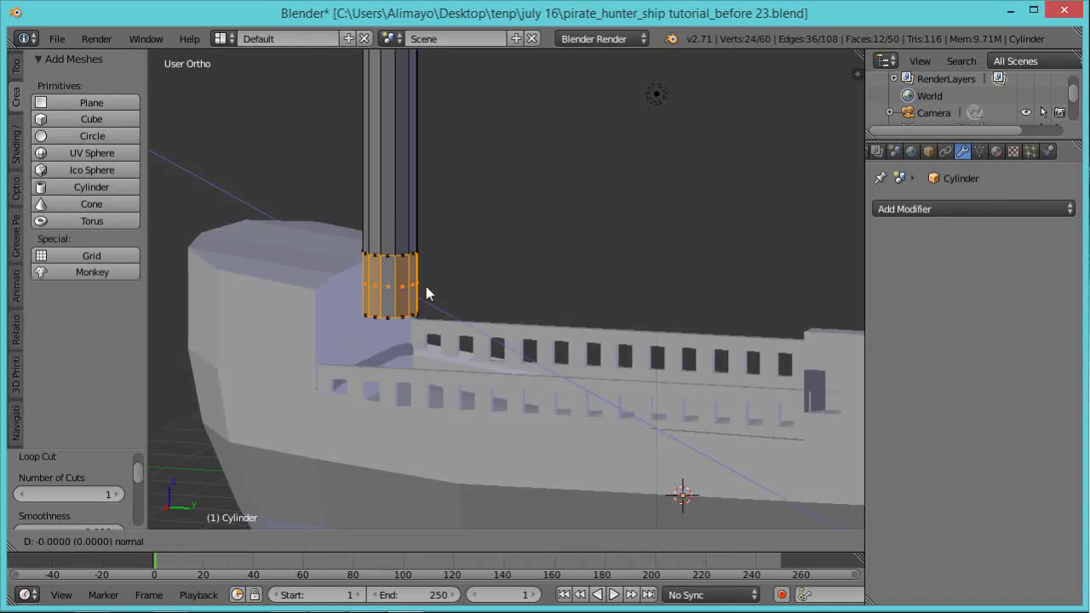
right_click(427, 293)
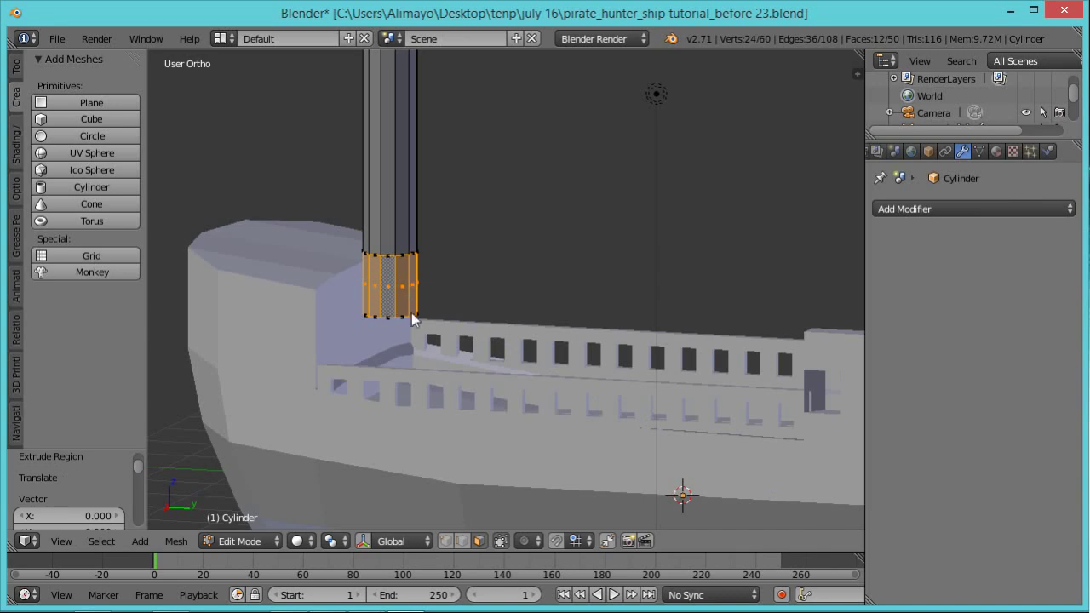
Isolate the mast in local view, delete its bottom cap face, and reselect the ring of faces around its base
middle_drag(404, 327, 433, 277)
middle_drag(419, 315, 394, 196)
middle_drag(474, 371, 480, 339)
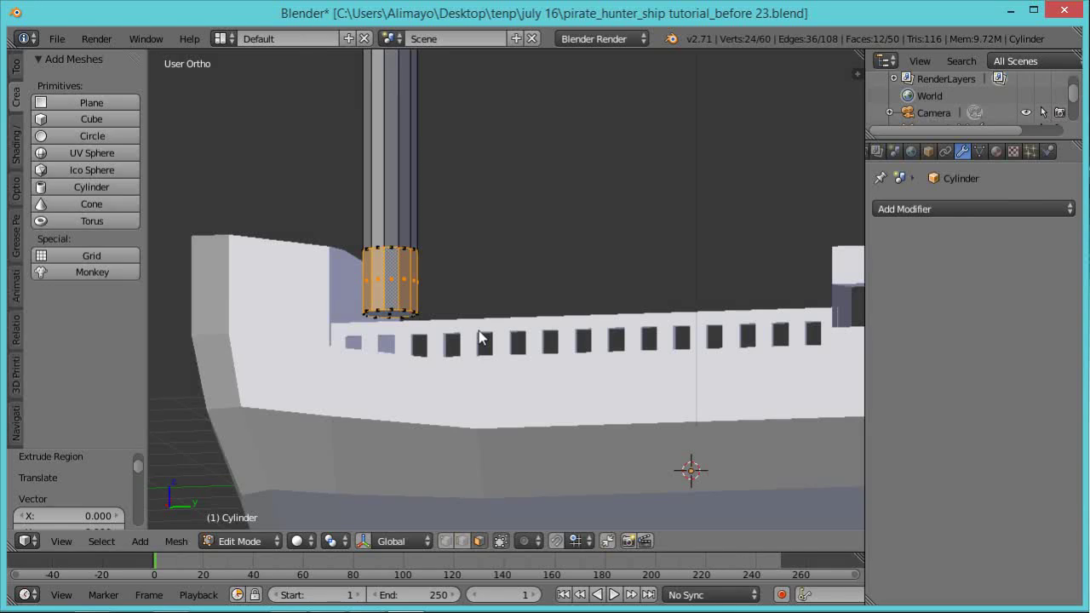
key(KP_Divide)
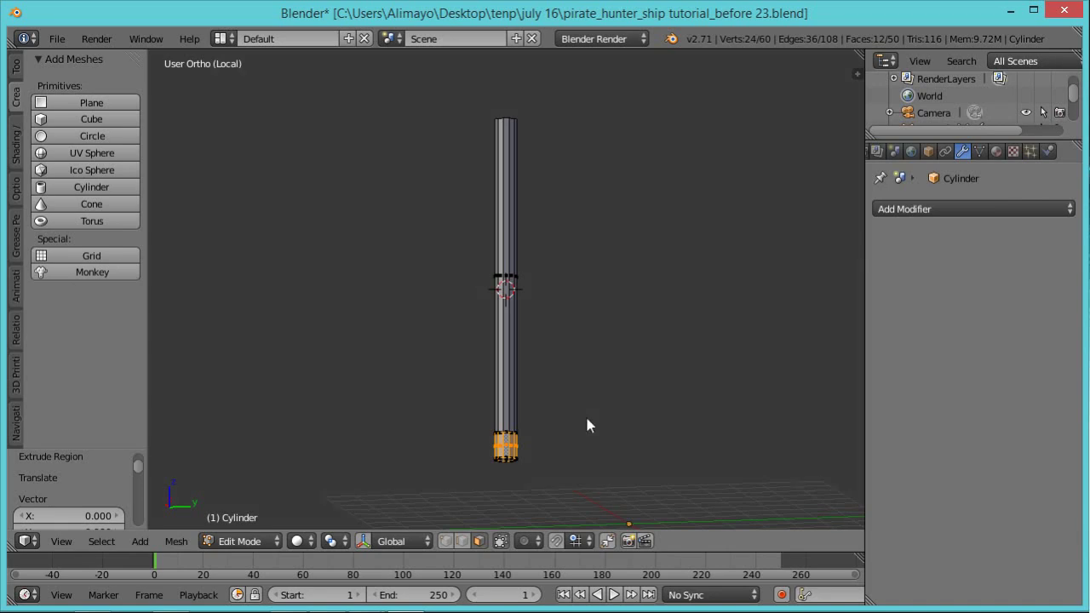
middle_drag(581, 433, 564, 360)
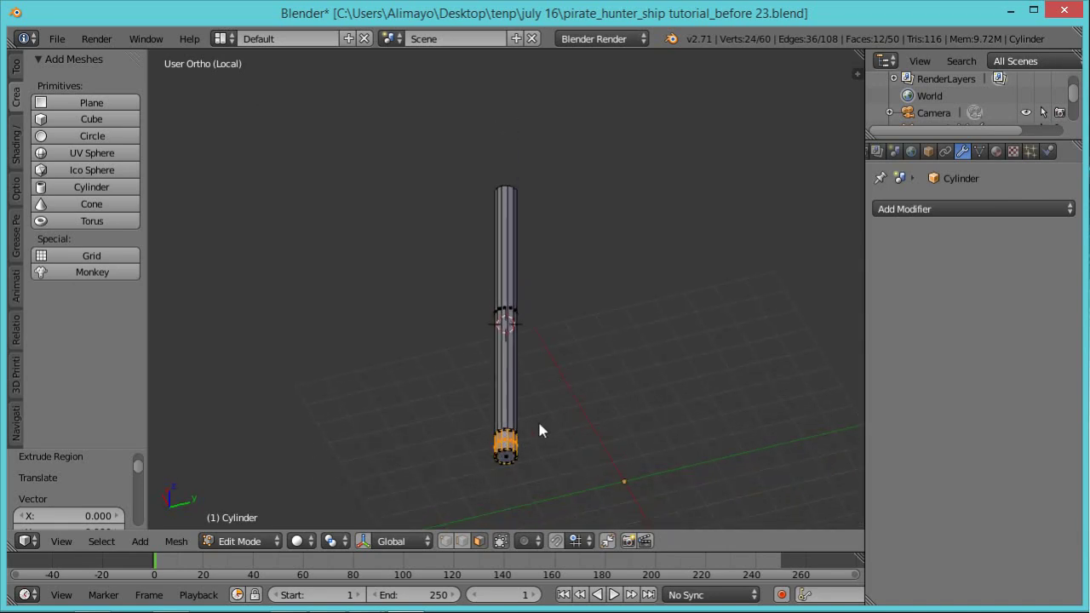
scroll(540, 431, up, 3)
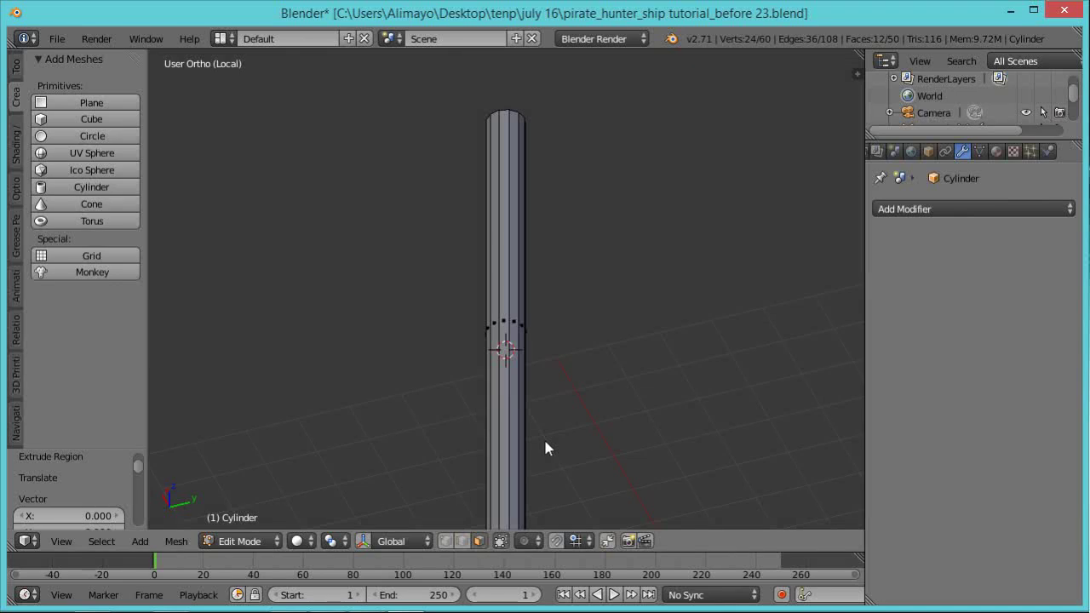
shift+middle_drag(568, 450, 530, 223)
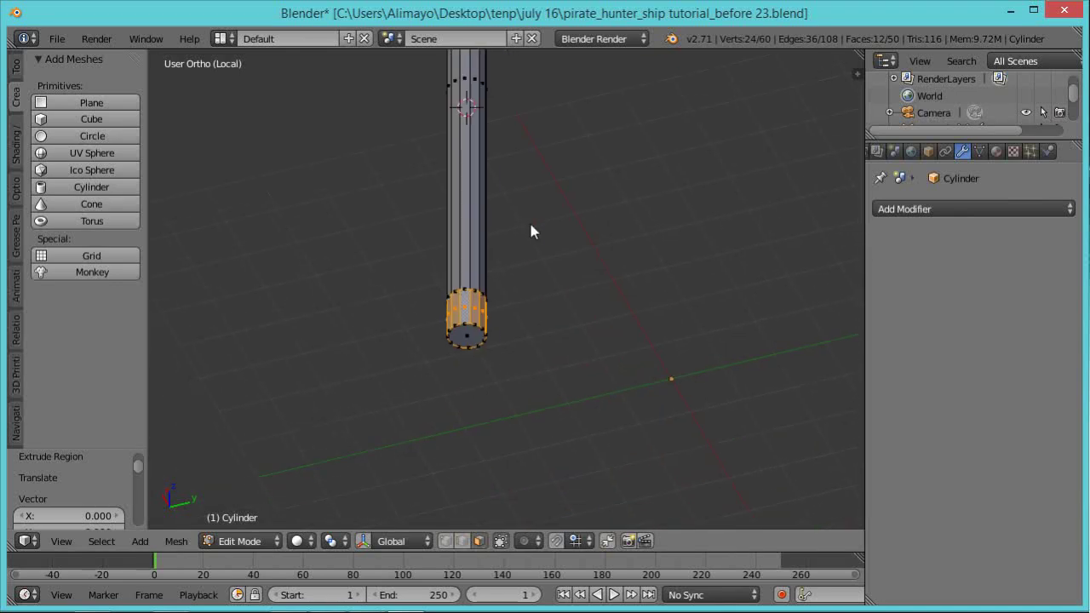
scroll(504, 302, up, 3)
scroll(509, 313, up, 2)
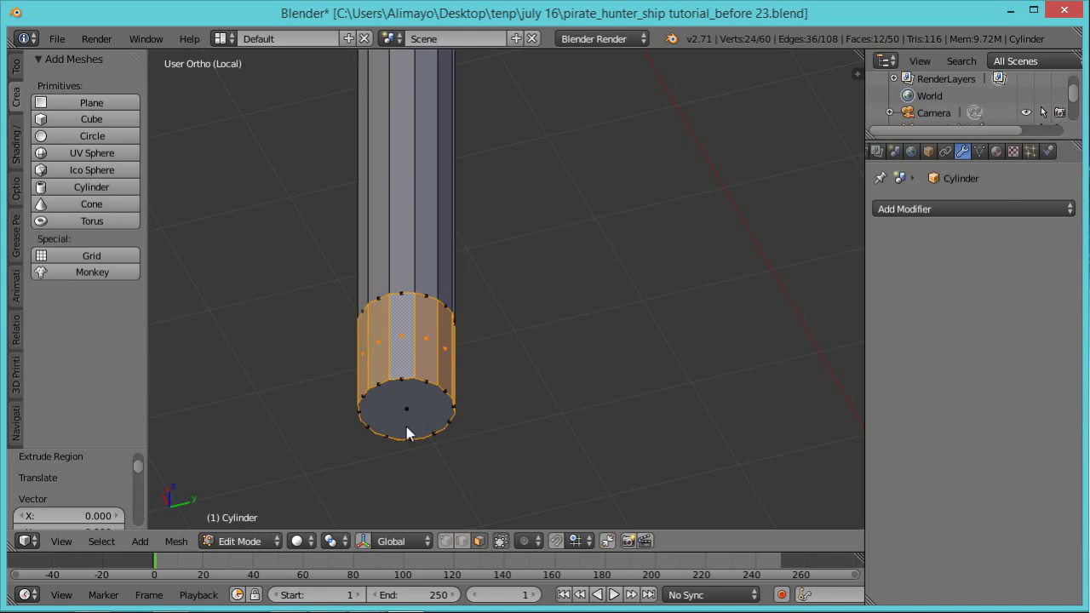
right_click(407, 426)
key(x)
click(385, 414)
mouse_move(430, 409)
middle_down()
mouse_move(450, 360)
mouse_move(462, 424)
mouse_move(434, 392)
middle_up()
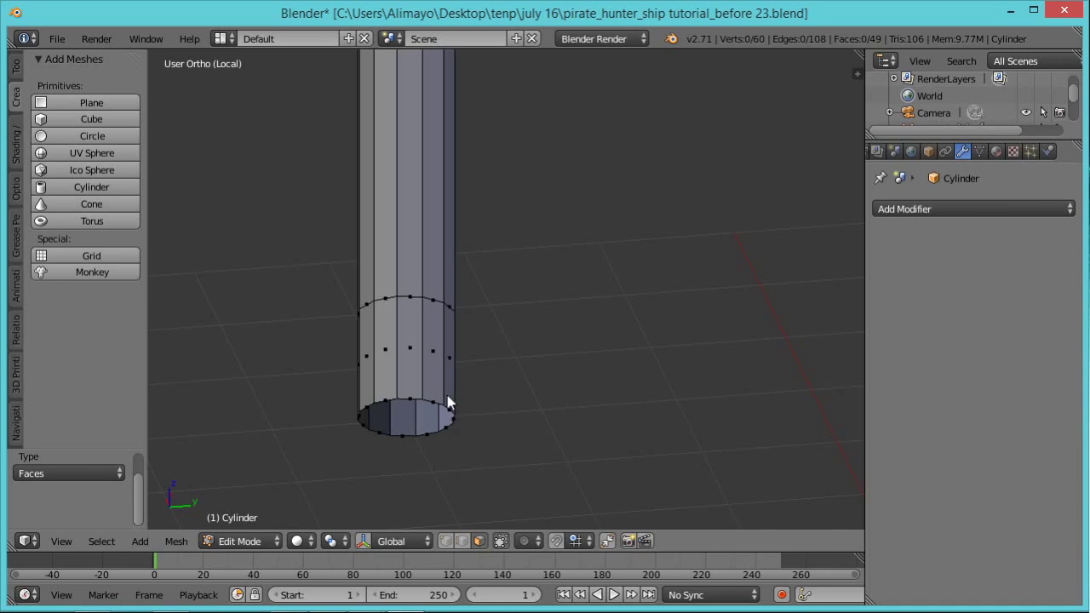
alt+right_click(418, 363)
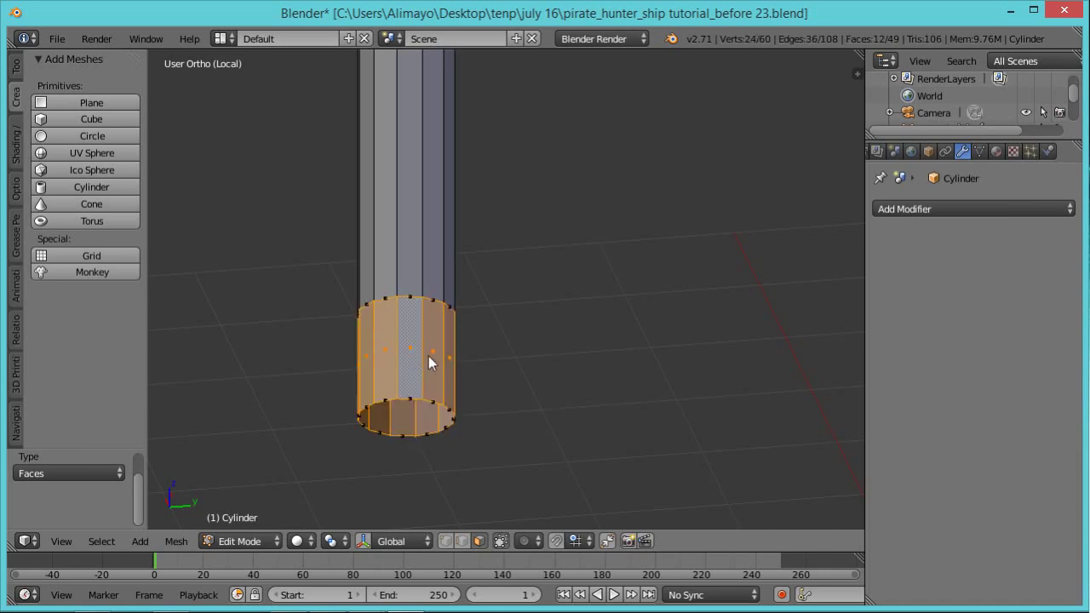
middle_drag(515, 362, 560, 435)
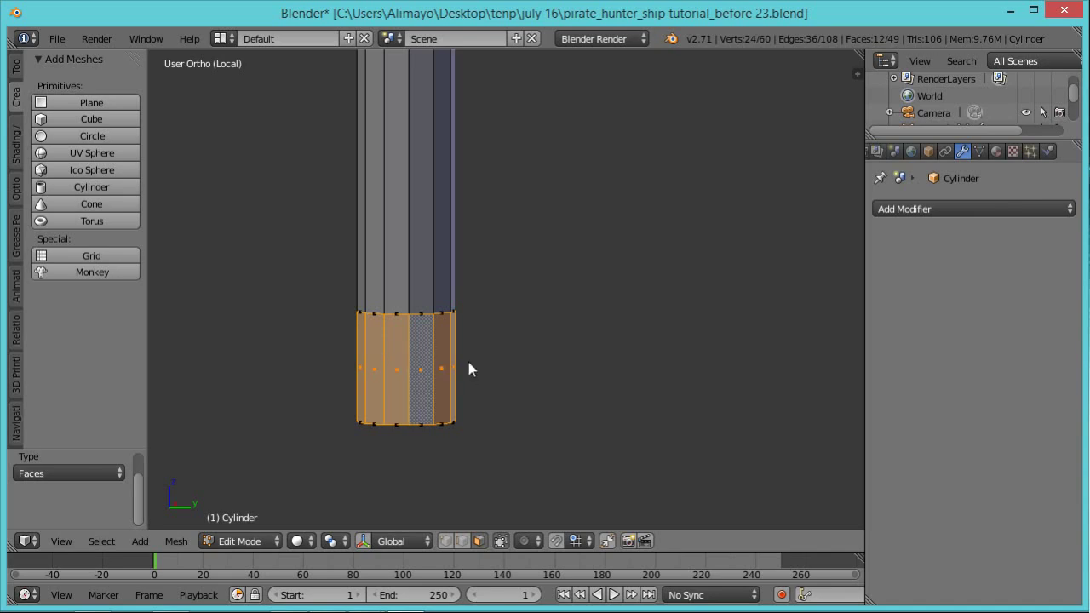
Try to scale the mast's base ring uniformly, and undo the scaling
key(s)
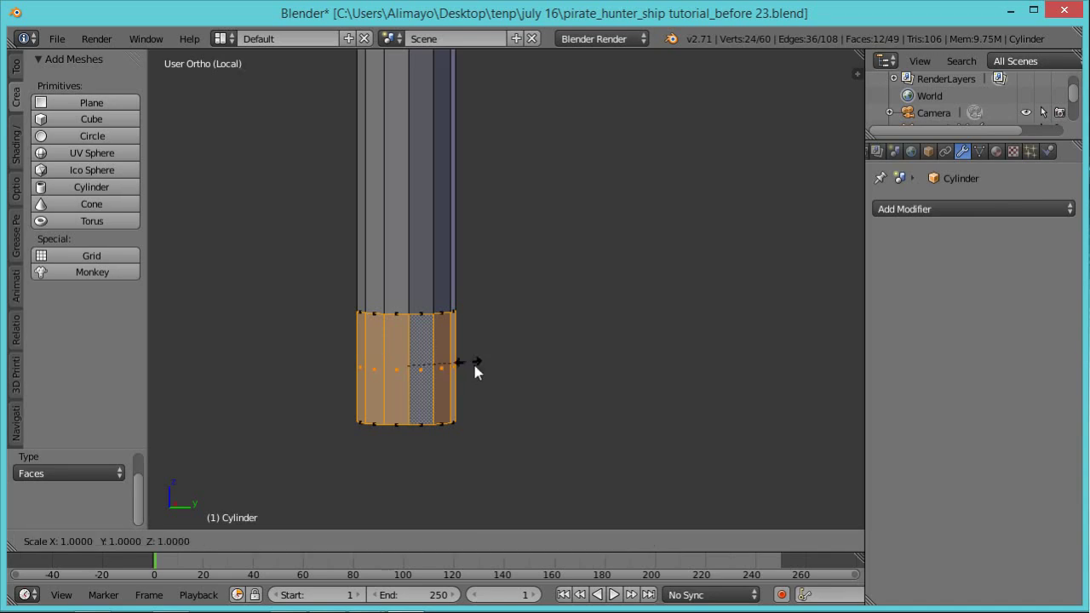
click(488, 372)
middle_drag(489, 333, 537, 327)
key(ctrl+z)
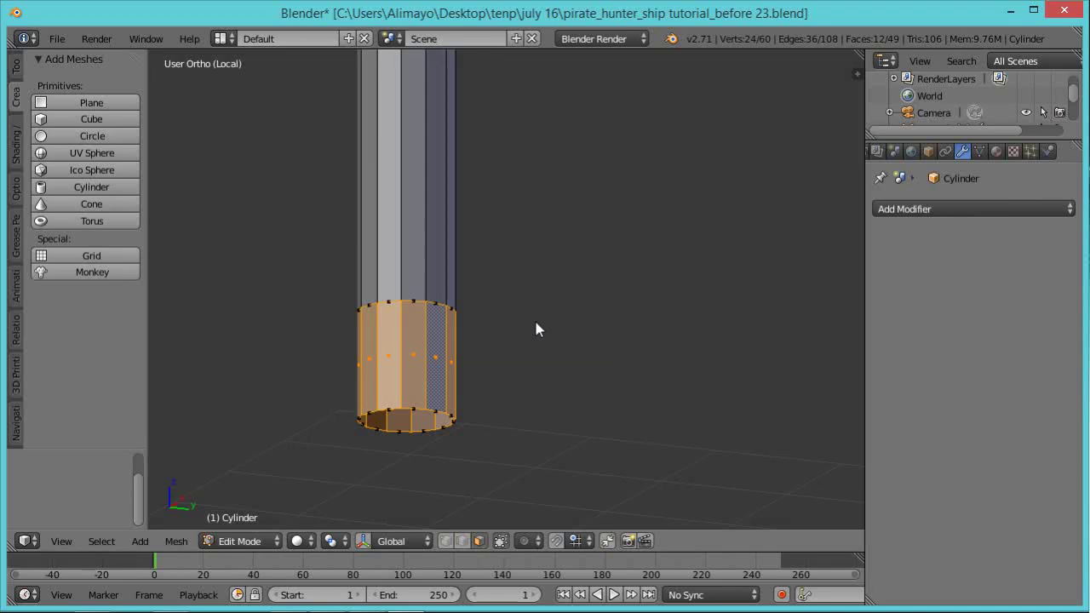
Thicken the mast's base ring using Shrink/Fatten with an offset of -0.149, show the manipulator, and move the ring -0.170 along Z
key(alt+s)
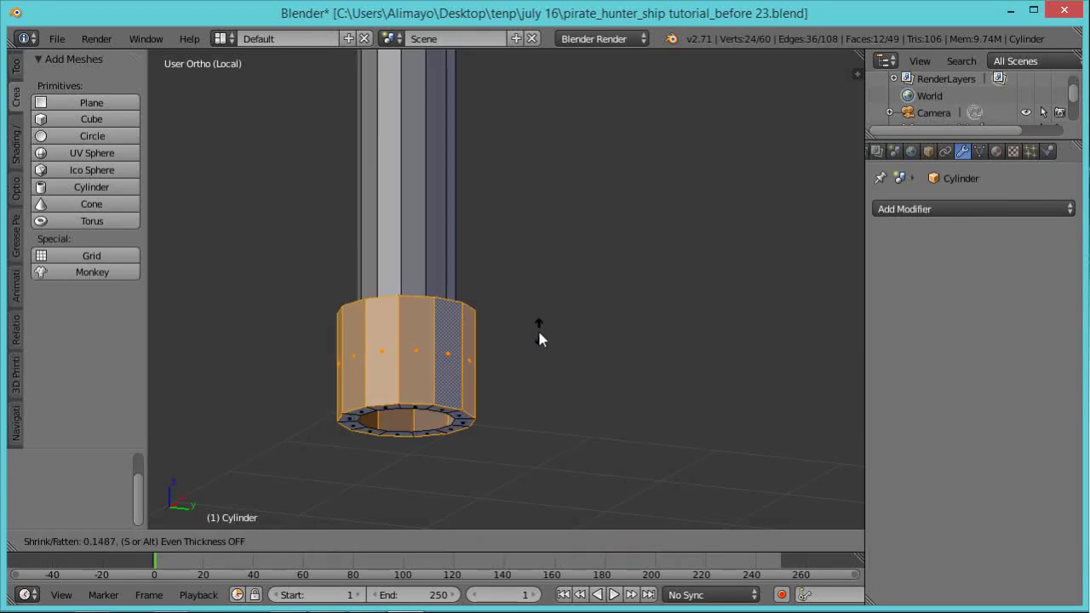
click(538, 332)
middle_drag(538, 332, 615, 412)
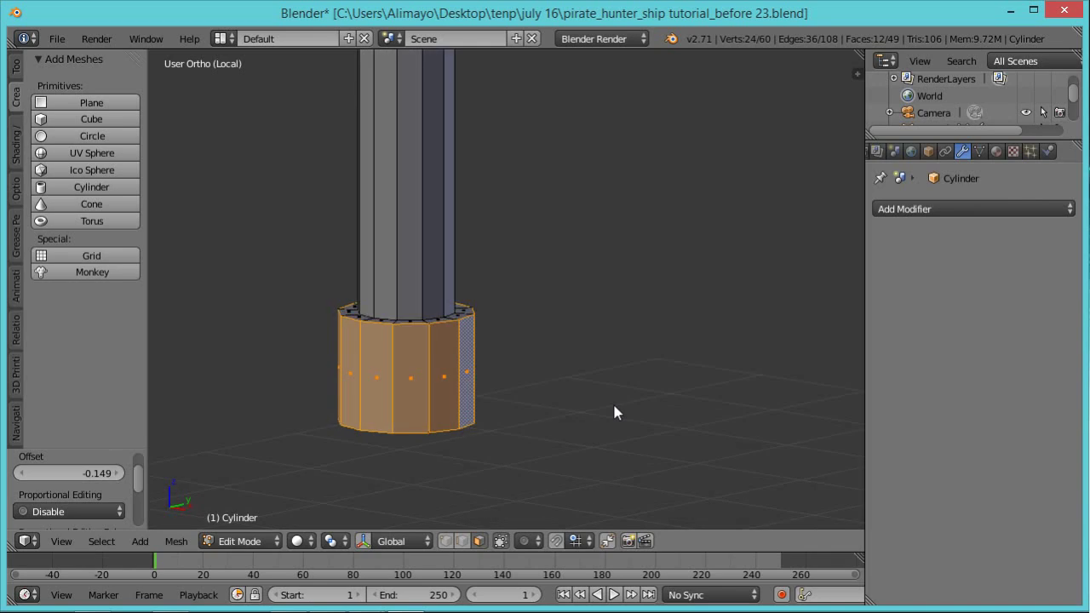
key(ctrl+space)
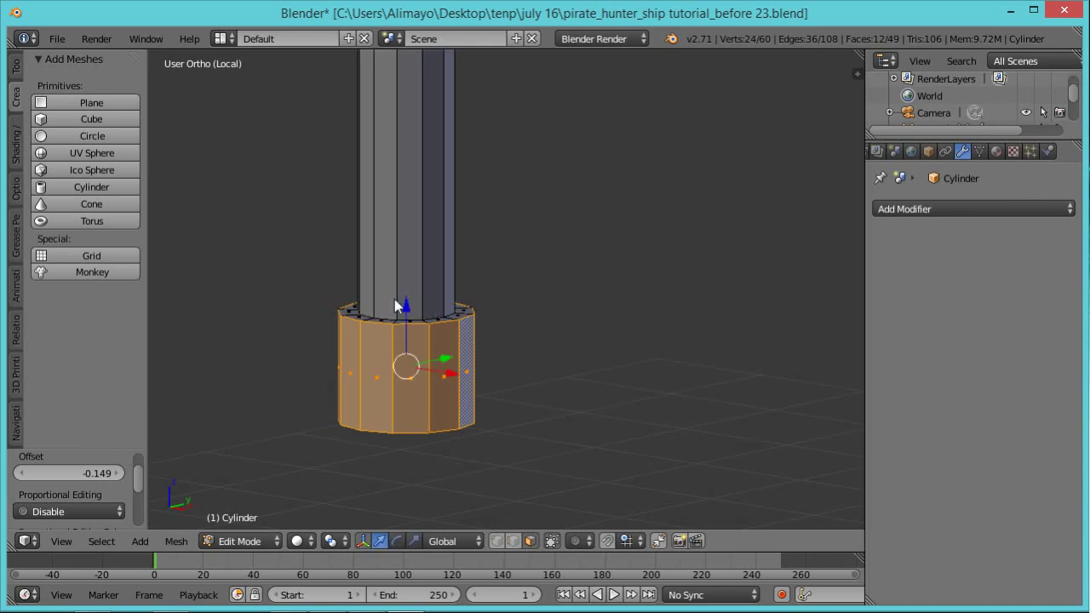
drag(403, 299, 408, 324)
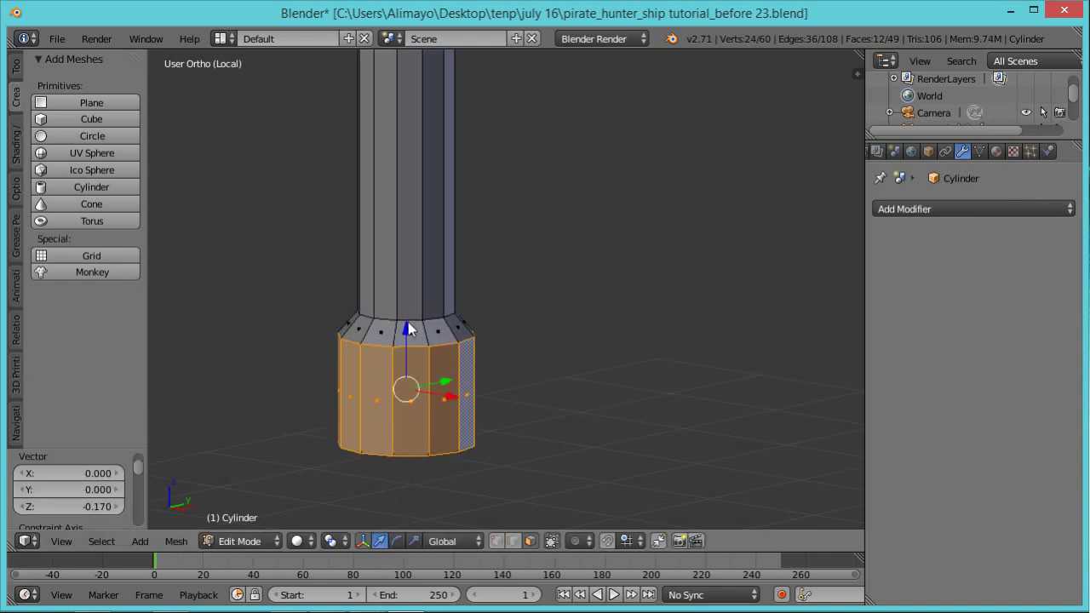
Delete the loop of faces on the underside of the thickened base that joins it to the inner mast
middle_drag(523, 431, 450, 340)
middle_drag(508, 406, 491, 434)
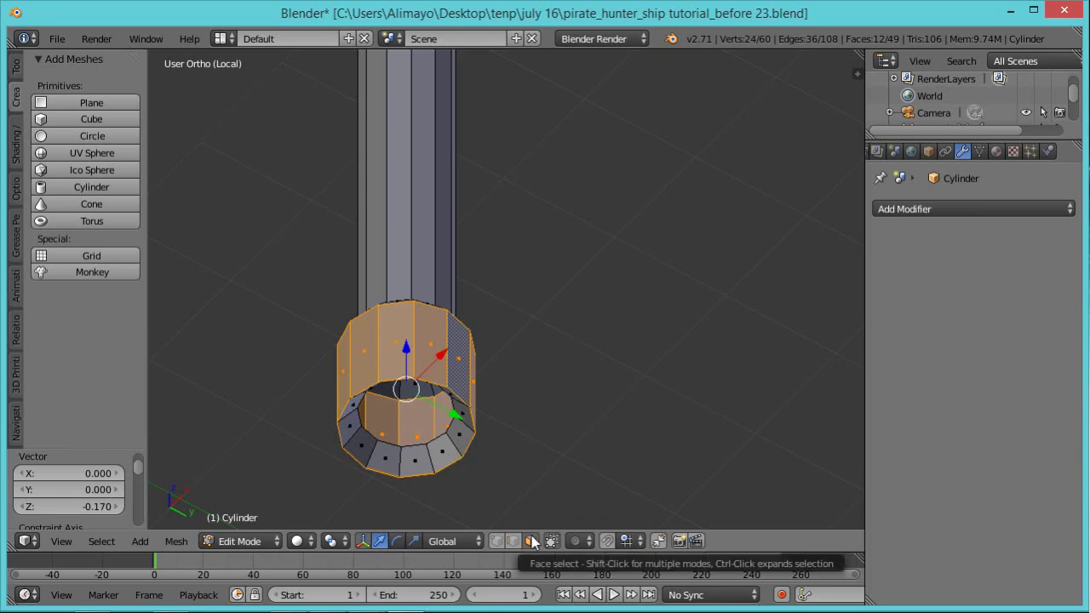
alt+right_click(405, 468)
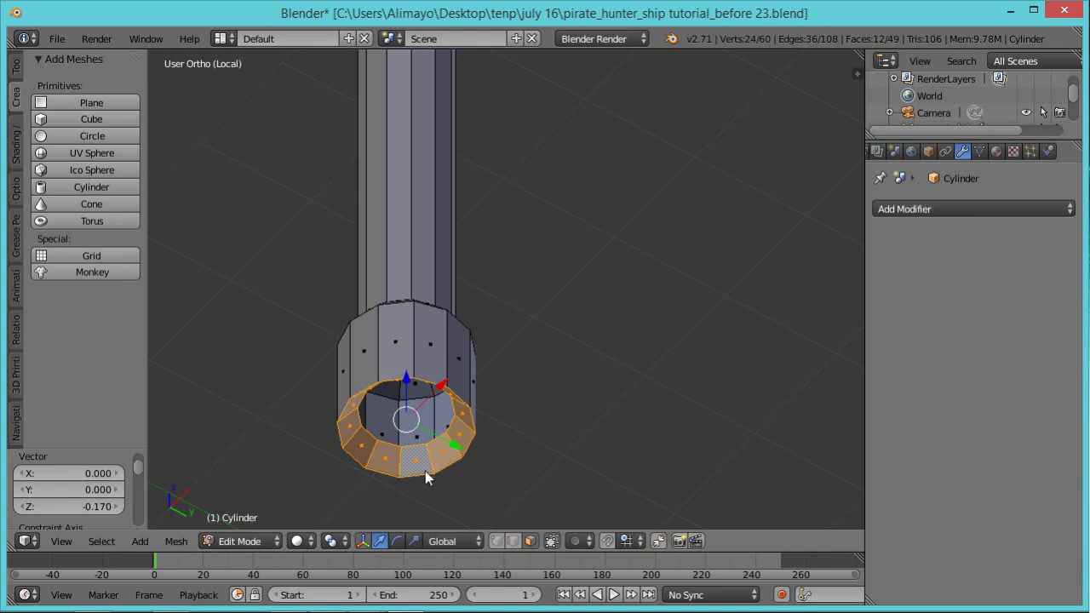
key(x)
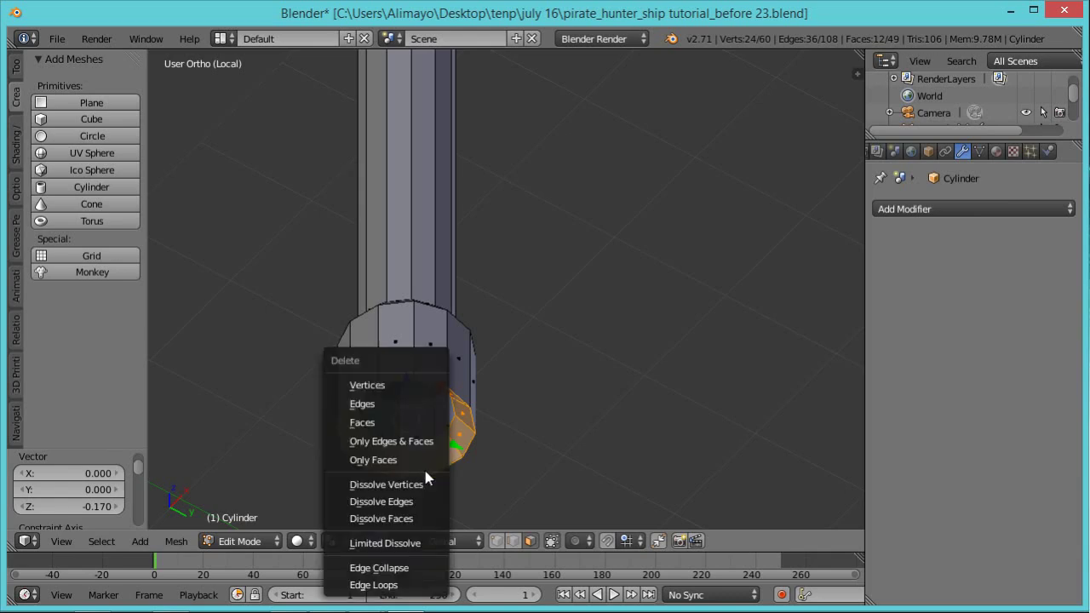
click(394, 421)
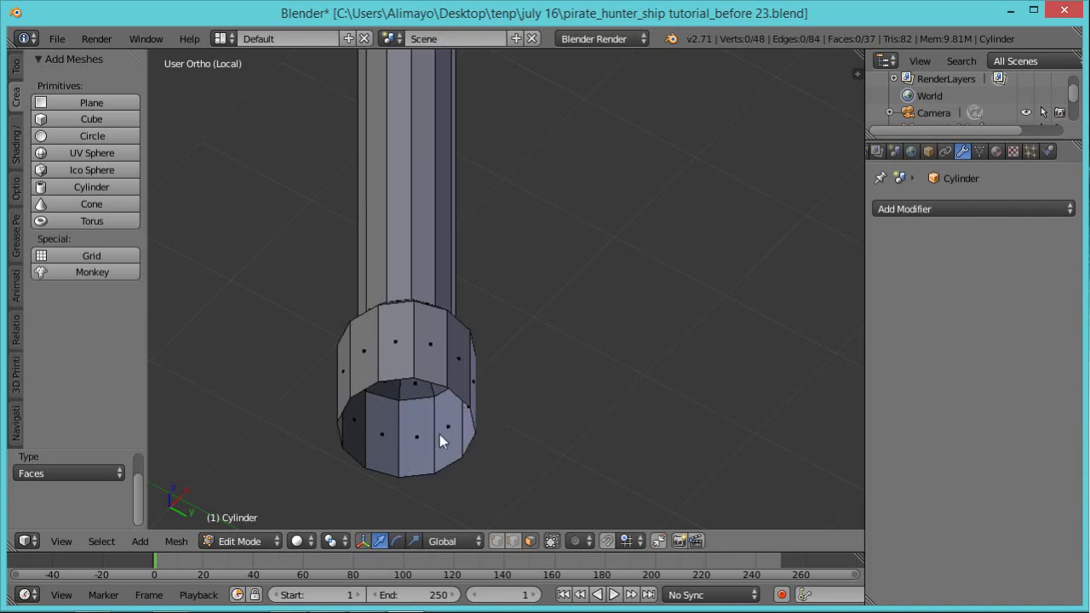
Leave local view and shorten the mast by moving its top face -2.315 along Z
scroll(548, 358, down, 8)
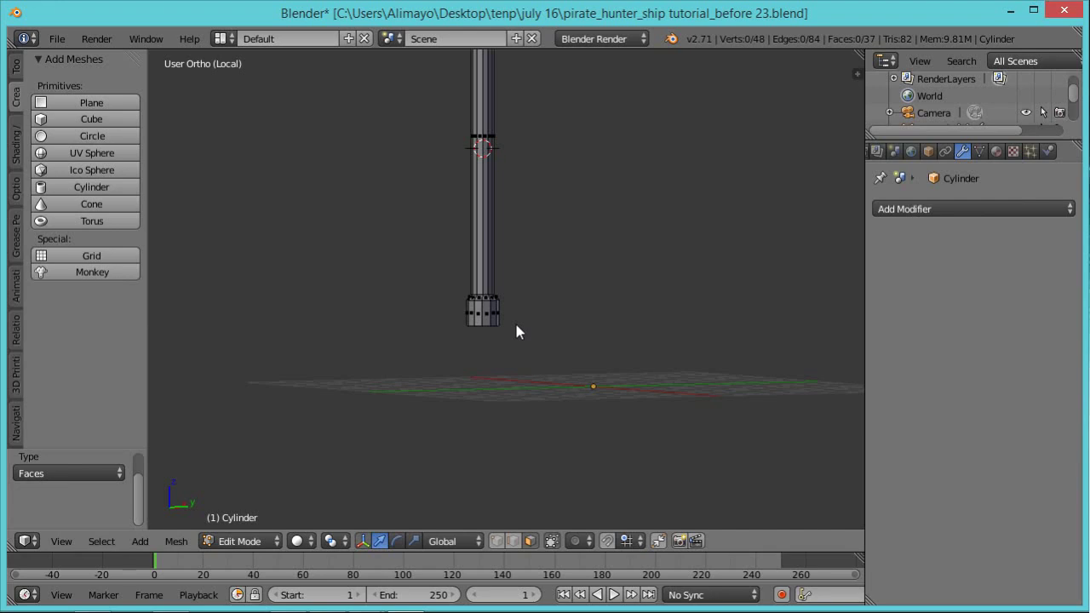
key(KP_Divide)
scroll(482, 195, down, 4)
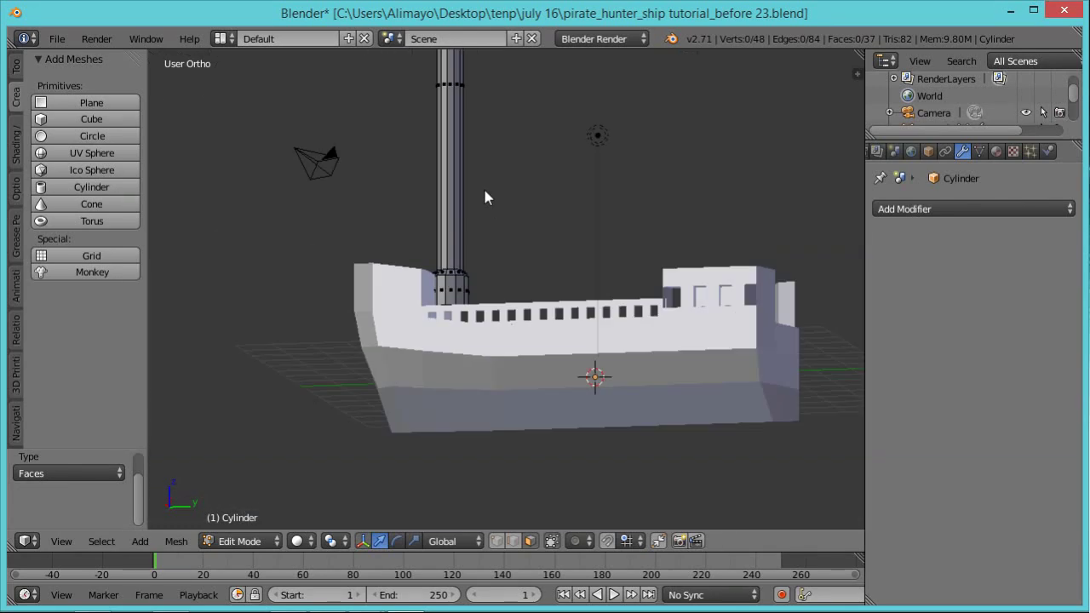
shift+middle_drag(562, 179, 504, 309)
scroll(494, 248, down, 2)
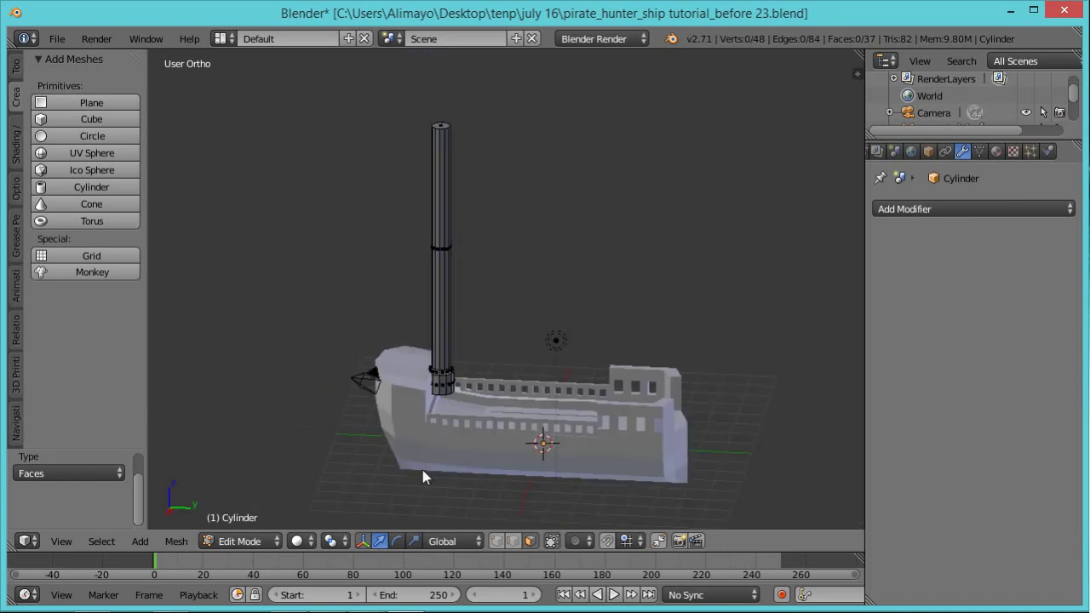
right_click(442, 128)
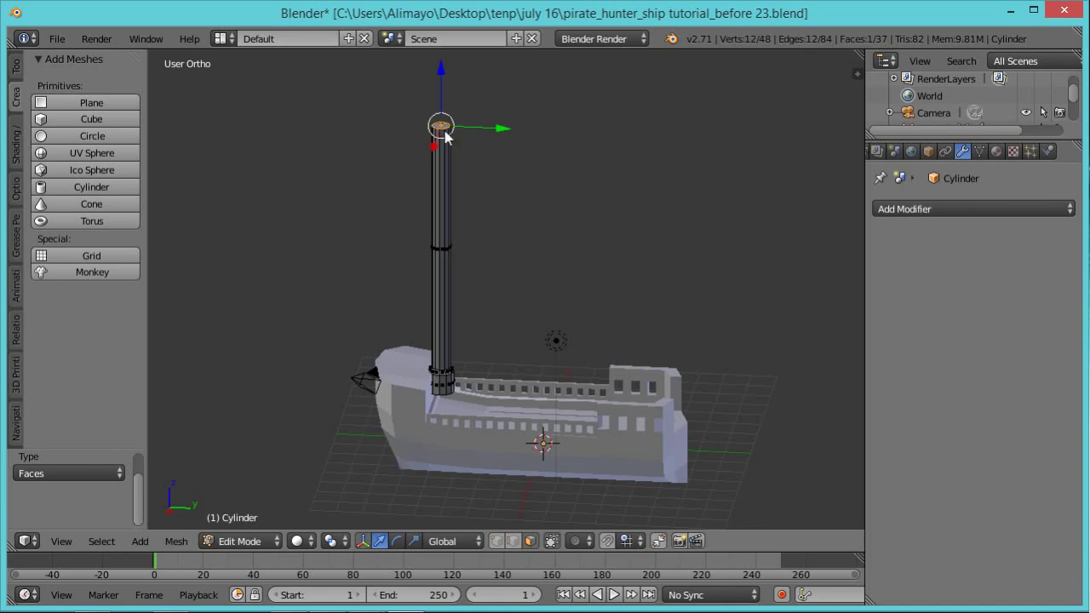
drag(441, 79, 440, 136)
middle_drag(558, 283, 481, 296)
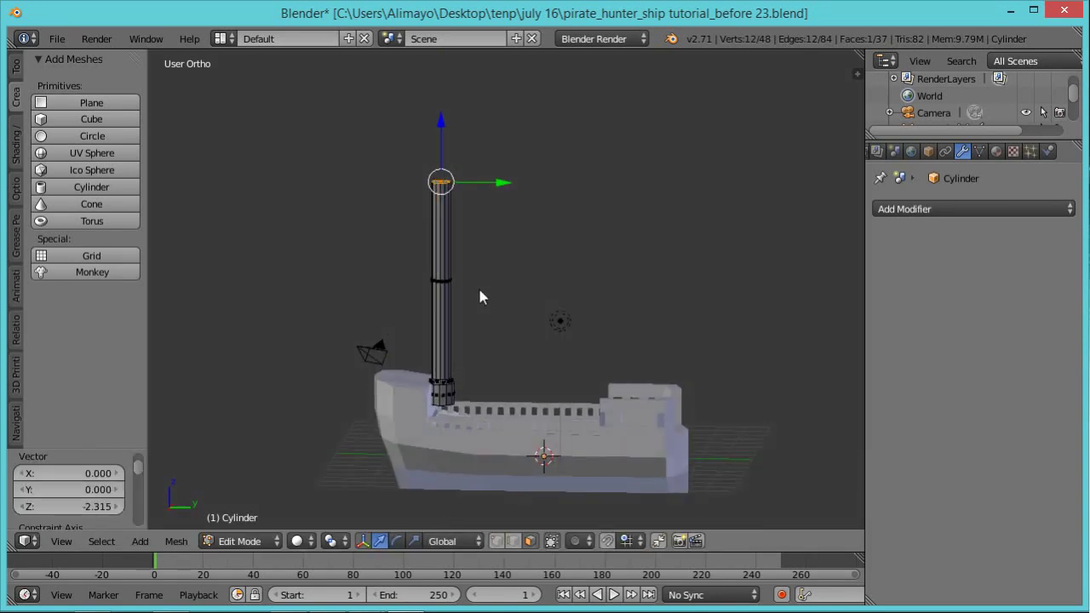
Select the entire linked mast mesh and lower it onto the deck, moving it -0.957 and a further -0.145 along Z
key(l)
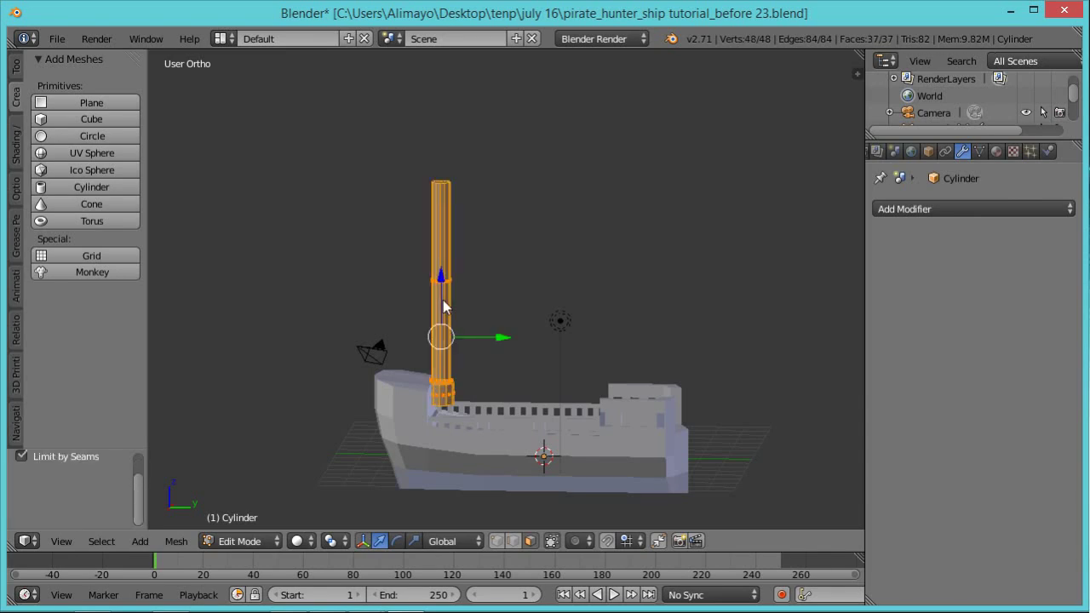
drag(442, 283, 443, 304)
middle_drag(513, 316, 420, 445)
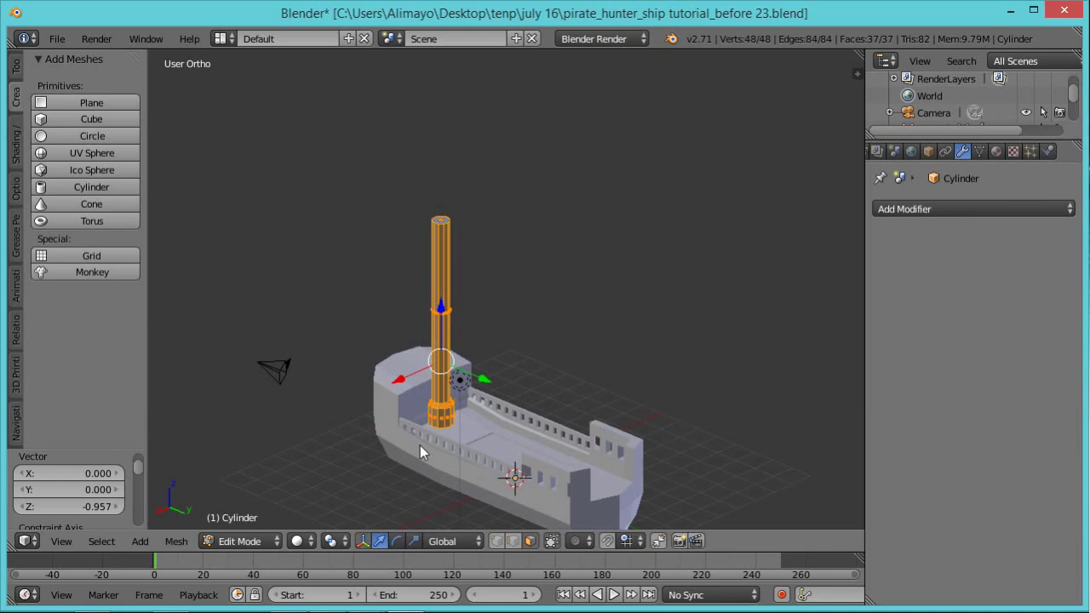
drag(440, 310, 441, 315)
scroll(485, 366, up, 1)
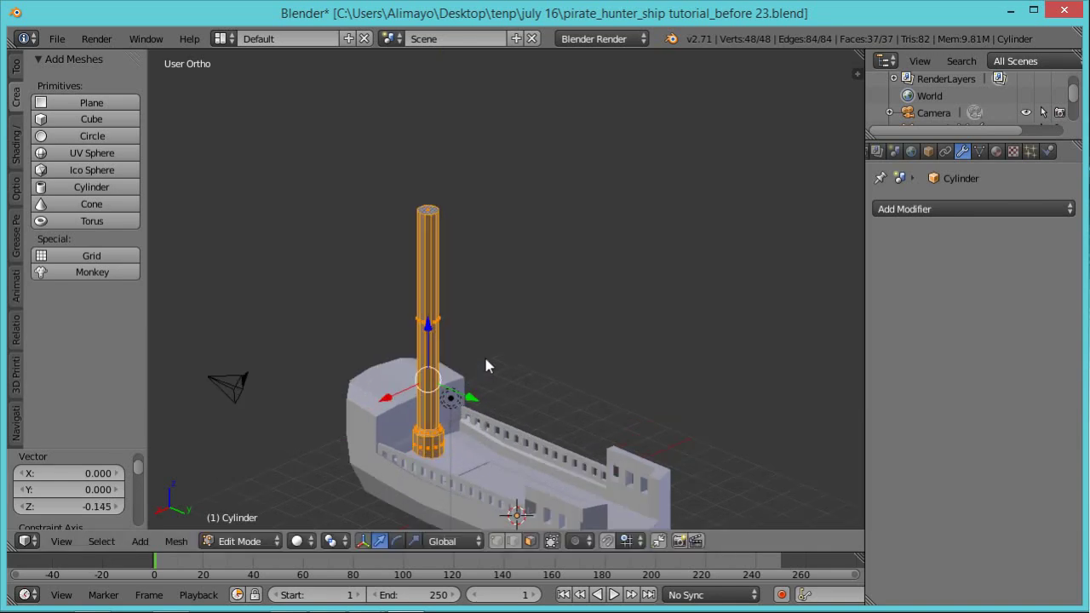
Save an incremented copy of the file as pirate_hunter_ship tutorial_before 24.blend
key(ctrl+shift+s)
key(KP_Add)
key(Return)
Add a cube to the mast mesh and position it partway up the mast, raising it 1.669 along Z
middle_drag(355, 246, 529, 348)
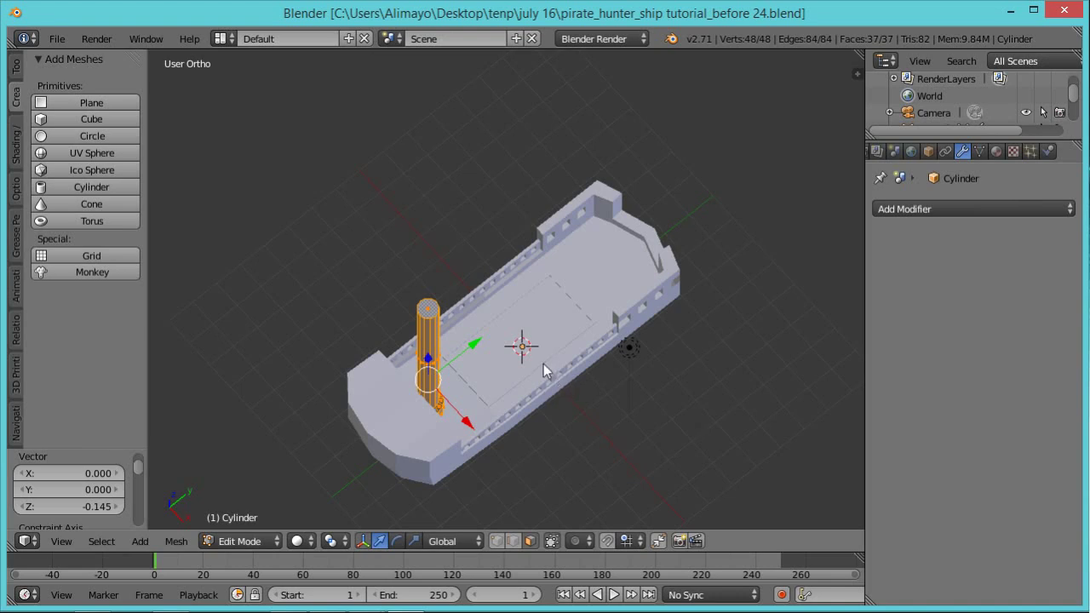
key(shift+a)
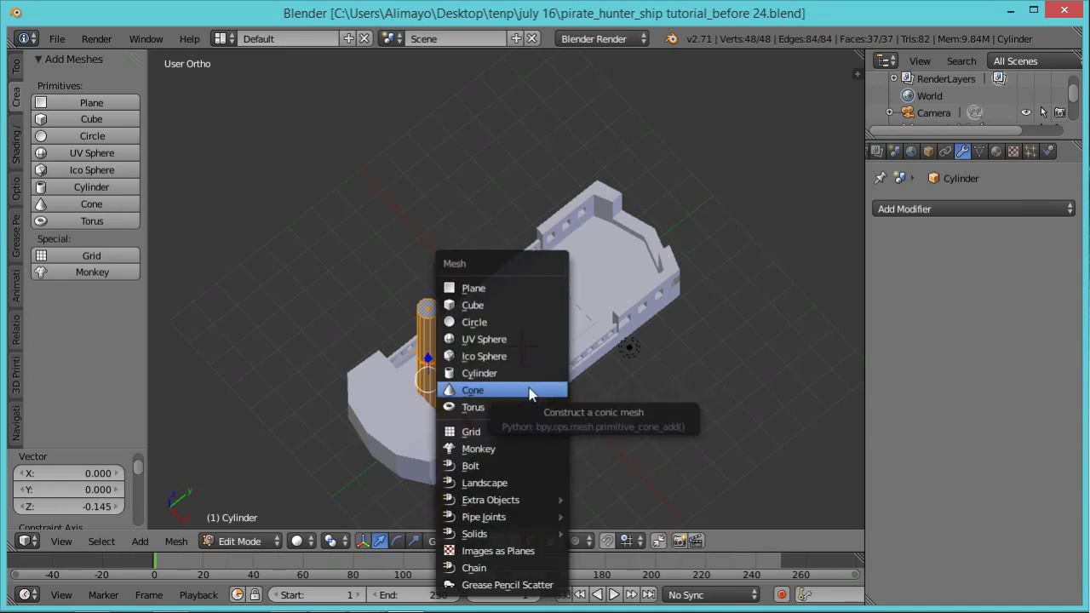
click(500, 312)
middle_drag(577, 393, 527, 315)
drag(528, 314, 428, 221)
scroll(449, 300, up, 1)
mouse_move(481, 370)
middle_down()
mouse_move(598, 374)
mouse_move(497, 380)
middle_up()
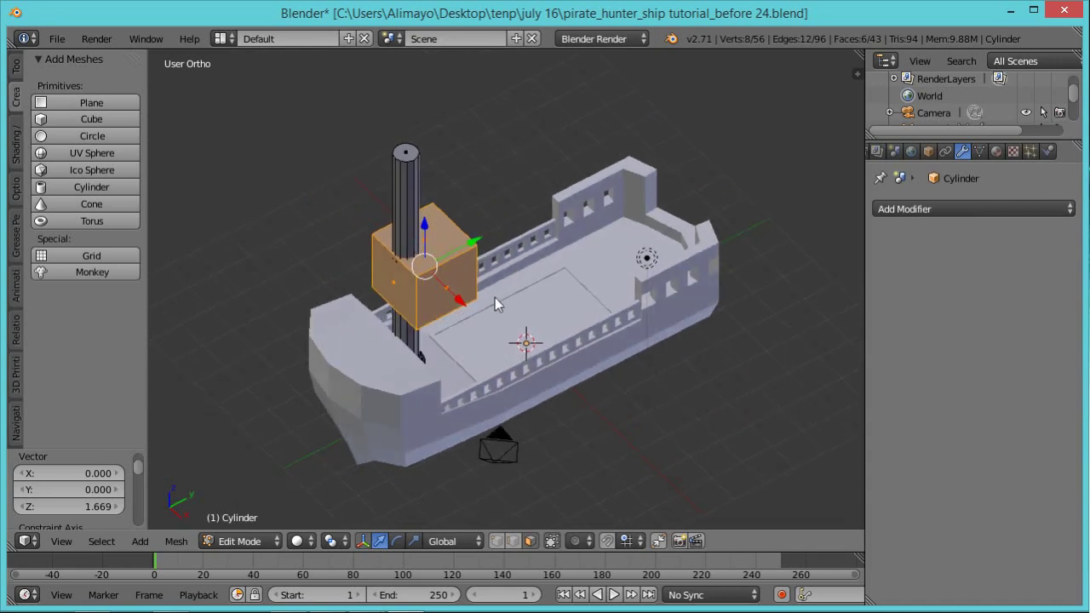
Shape the cube into a platform by scaling it to 0.146 along Z and 1.280 along X
key(s)
key(z)
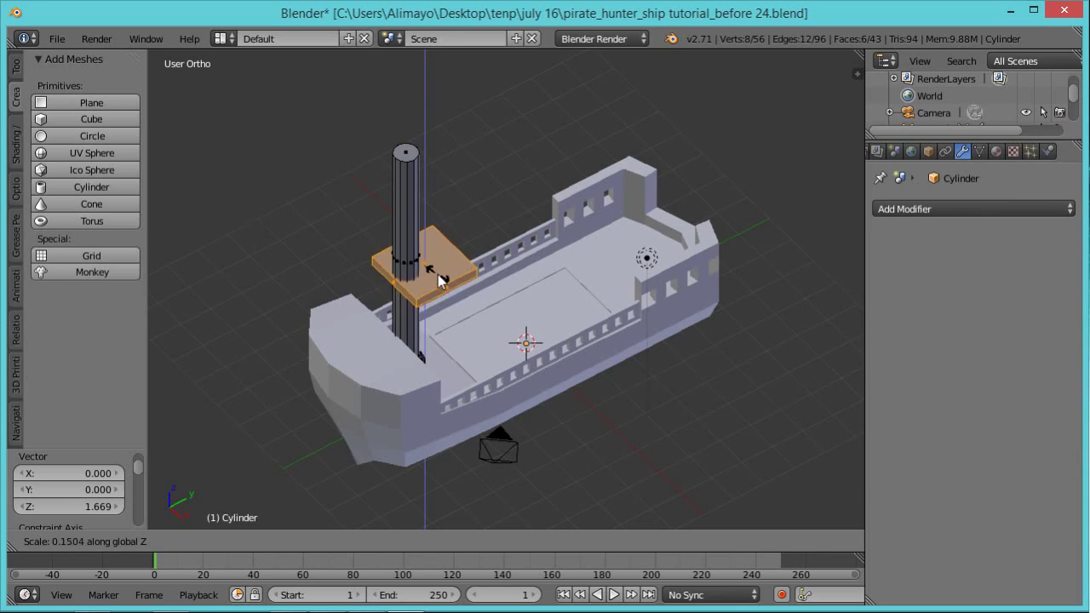
click(441, 281)
middle_drag(513, 334, 163, 221)
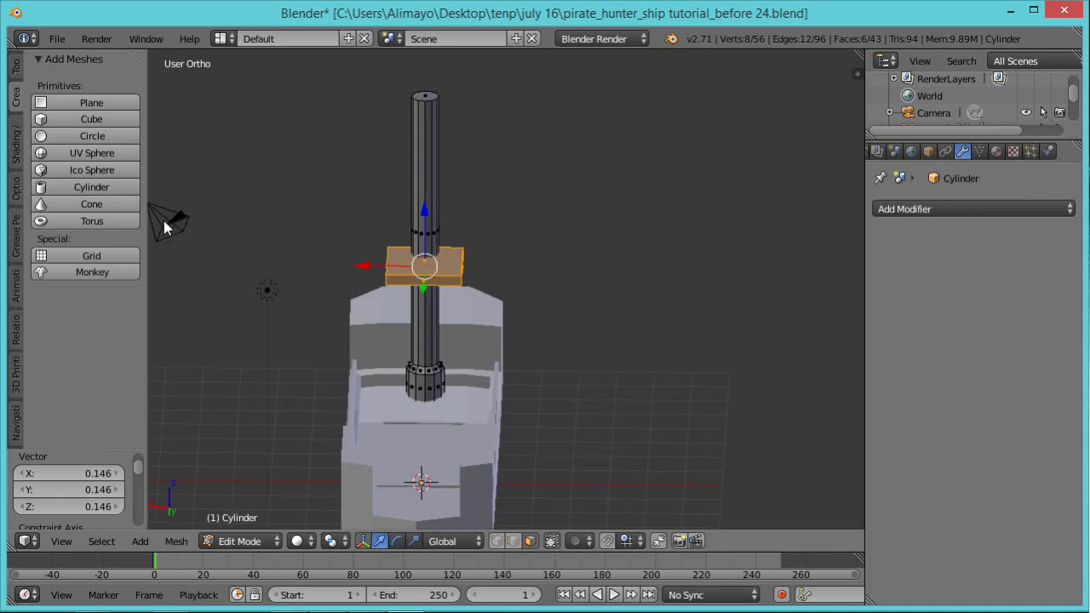
key(s)
key(x)
click(521, 322)
middle_drag(320, 351, 498, 276)
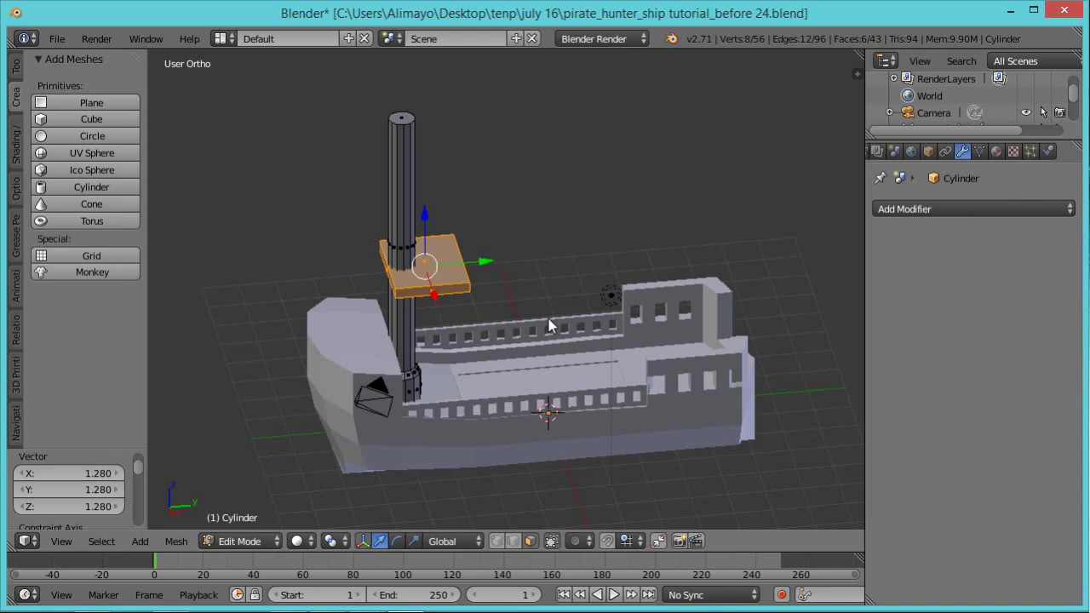
Subdivide the flattened platform with one cut
middle_drag(549, 322, 529, 329)
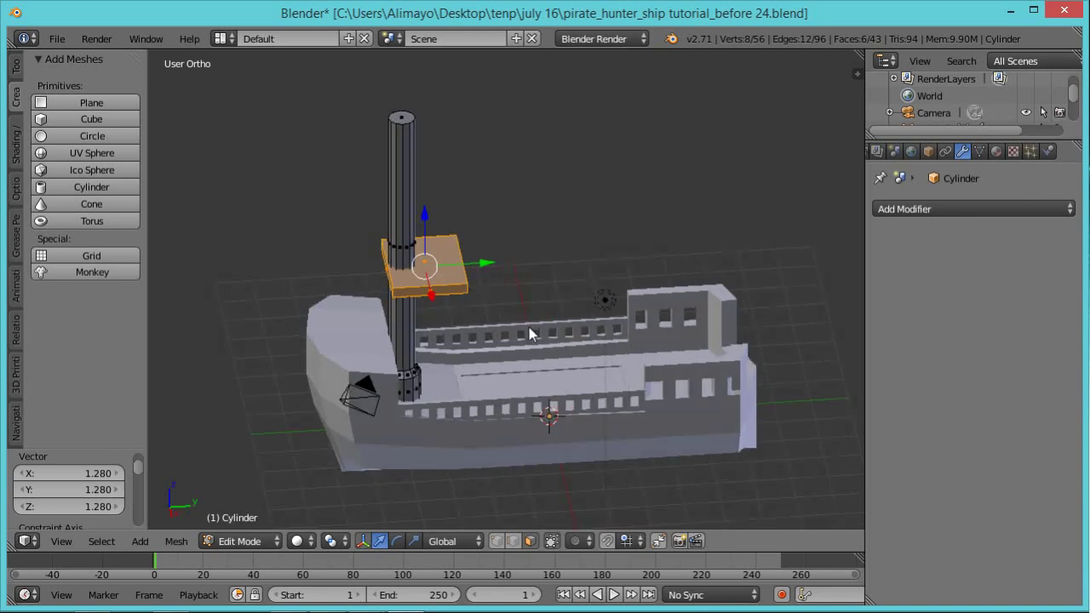
middle_drag(530, 327, 470, 314)
key(w)
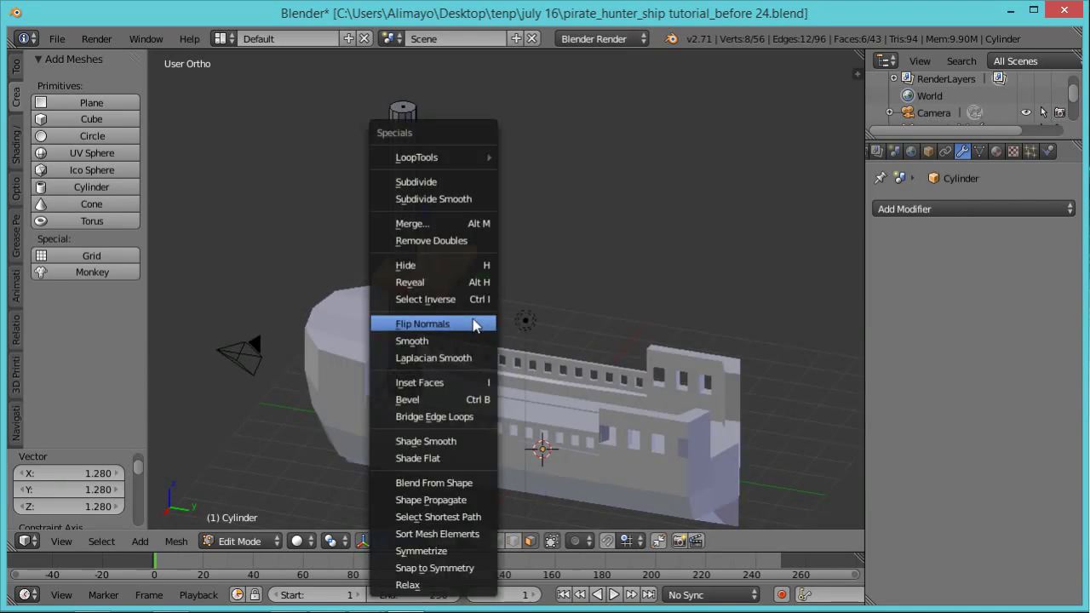
click(458, 184)
middle_drag(506, 284, 452, 268)
scroll(542, 309, up, 3)
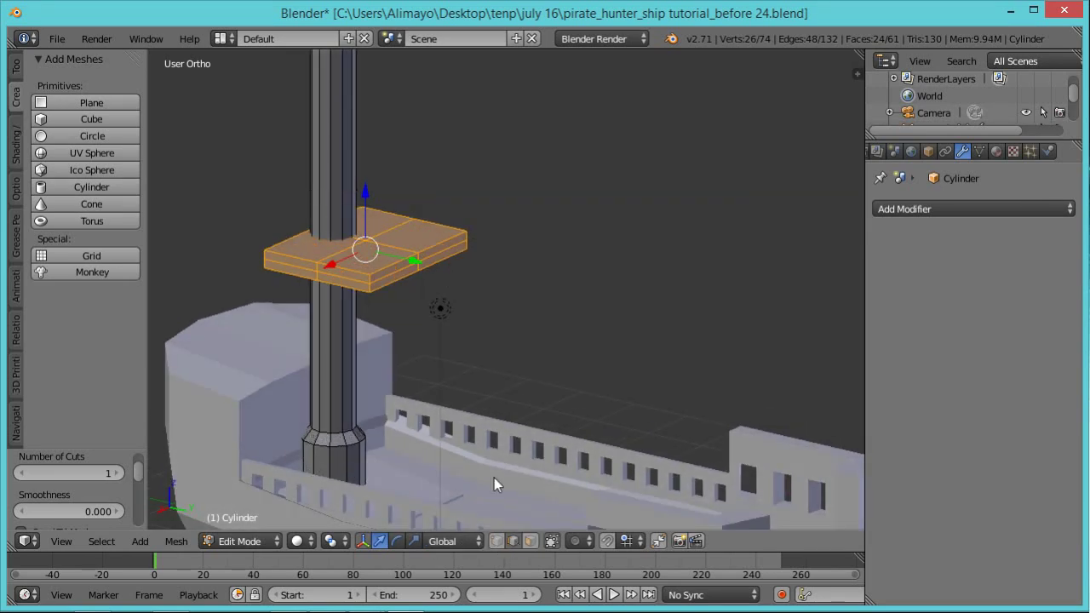
Select the middle vertical edges on the platform's stern-facing side and pull them out 0.522 along Y to form a point
key(ctrl+space)
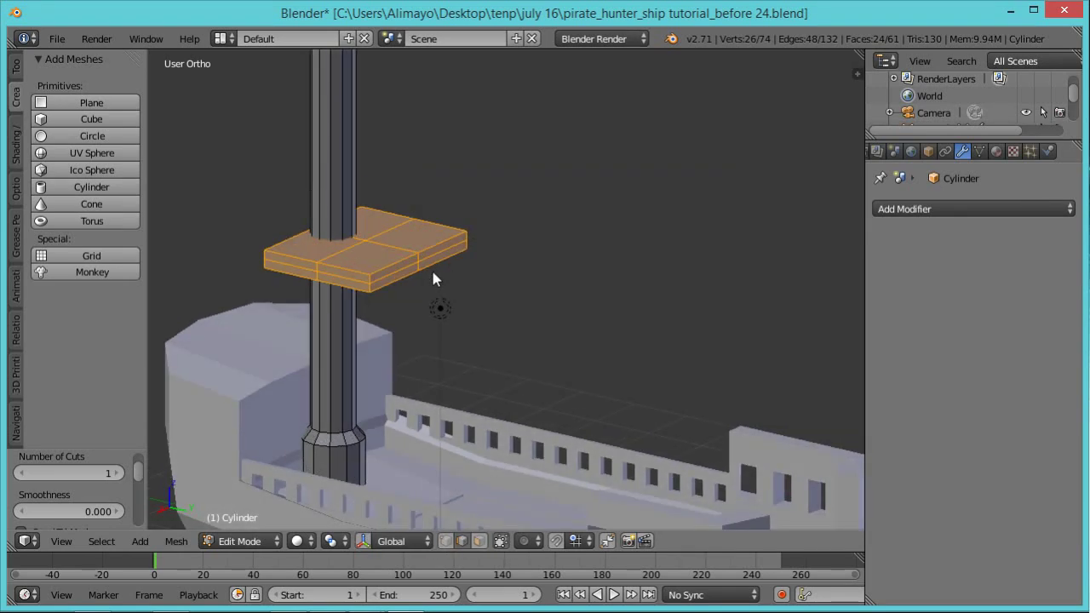
right_click(420, 255)
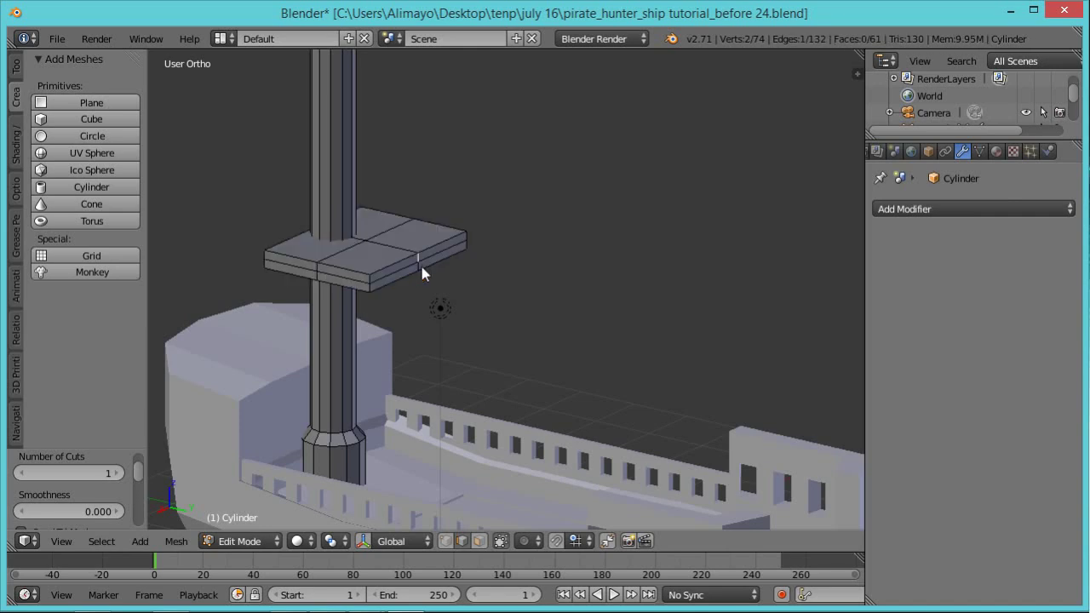
key(ctrl+space)
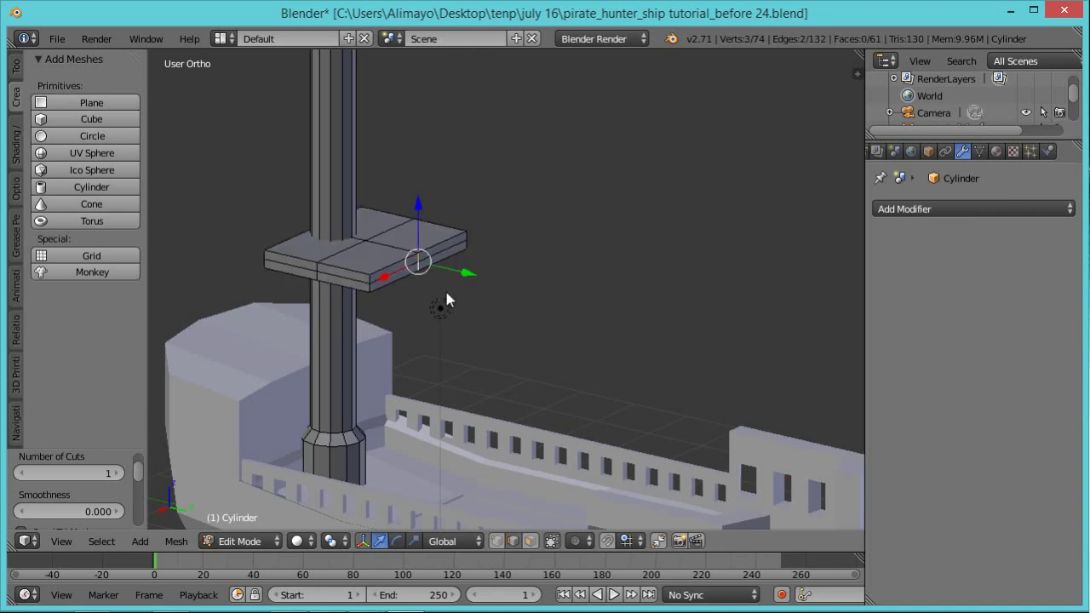
middle_drag(459, 319, 477, 275)
drag(477, 276, 511, 281)
middle_drag(511, 280, 546, 343)
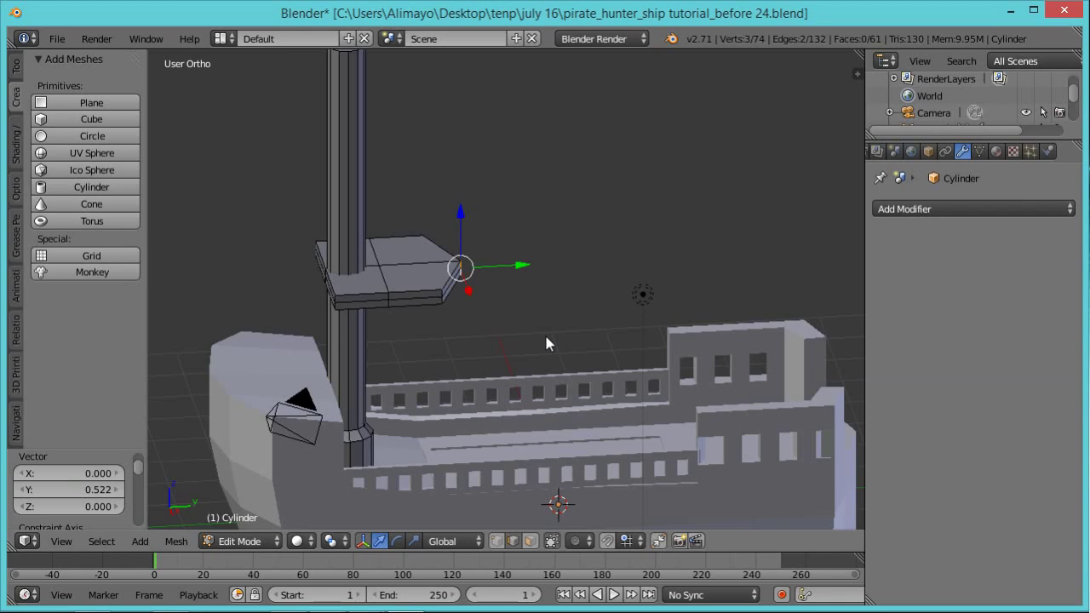
Select the entire linked platform and shift it -0.129 along Y around the mast
key(ctrl+l)
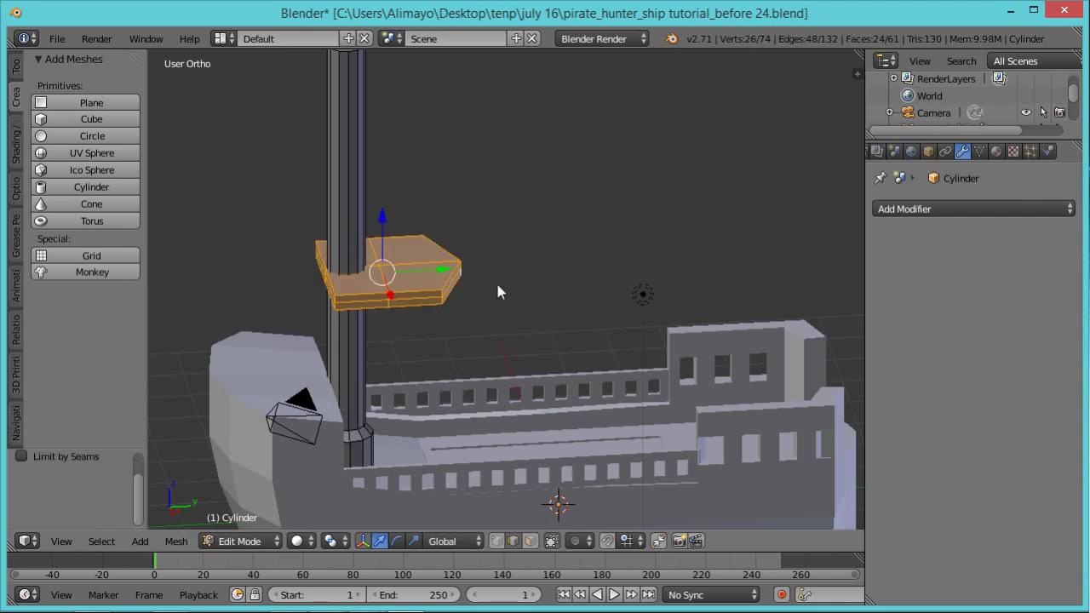
key(g)
key(y)
click(439, 271)
middle_drag(365, 361, 451, 347)
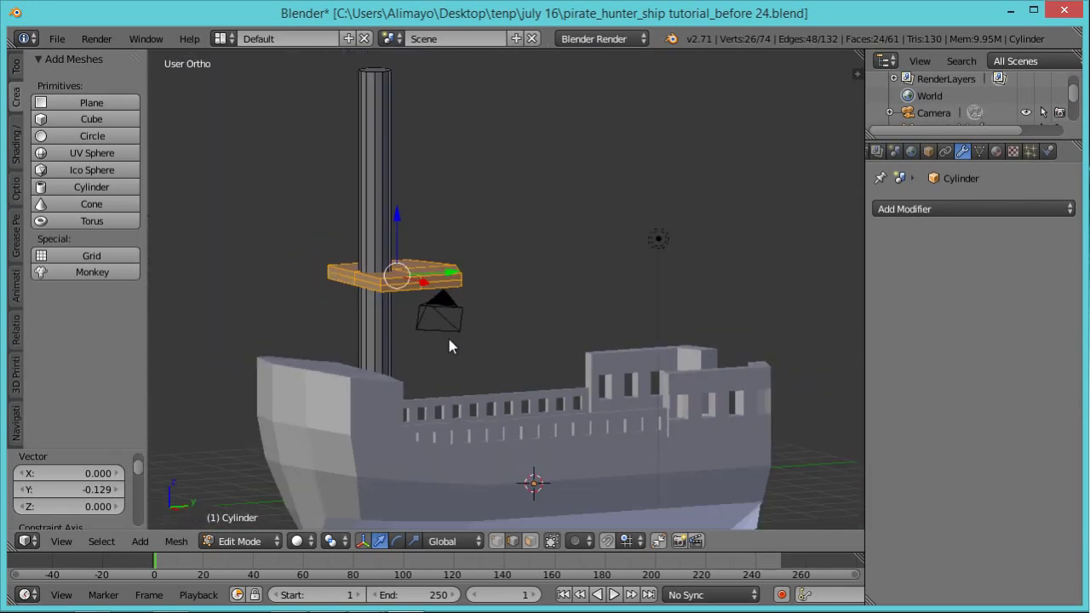
Raise the platform on the mast, moving it 0.381 and a further 0.138 along Z
key(g)
key(z)
click(399, 205)
middle_drag(526, 282, 569, 364)
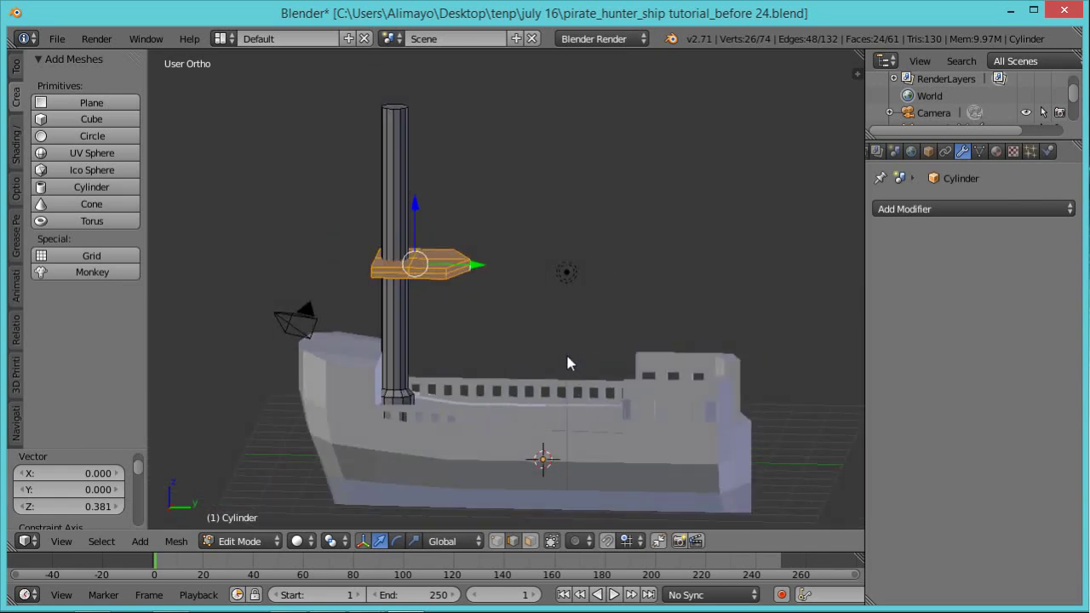
middle_drag(567, 363, 449, 241)
key(g)
key(z)
click(416, 196)
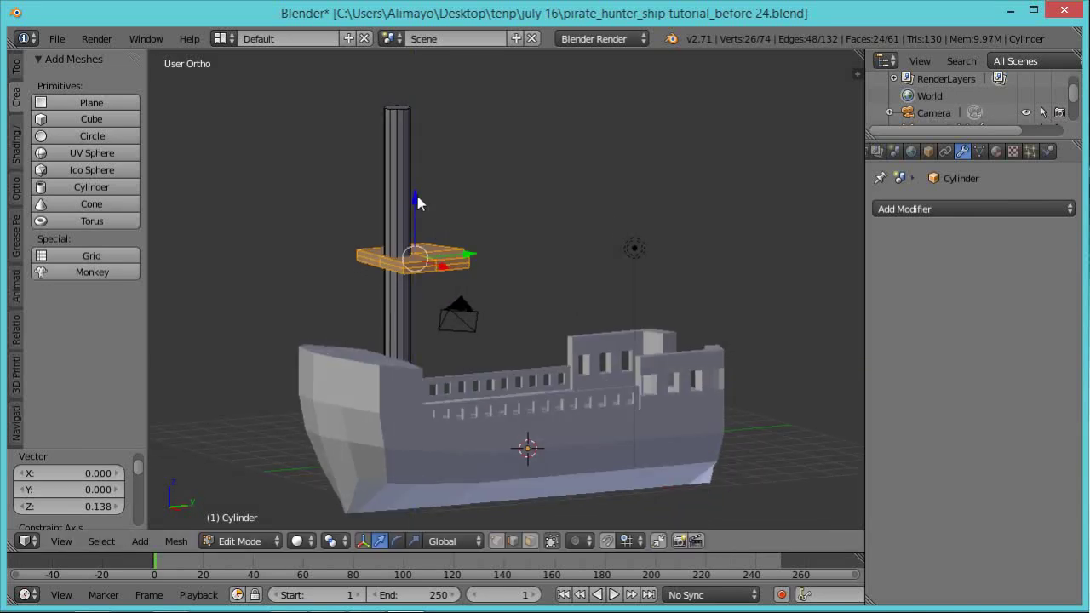
Switch to face selection and lengthen the mast by moving its top face 0.868 along Z
middle_drag(570, 253, 421, 143)
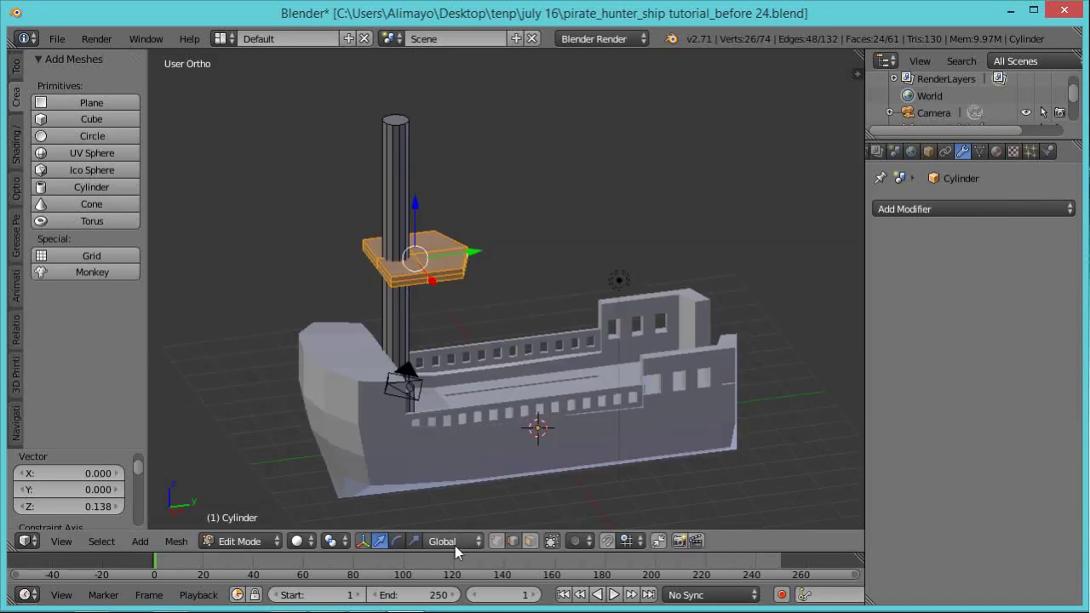
click(529, 541)
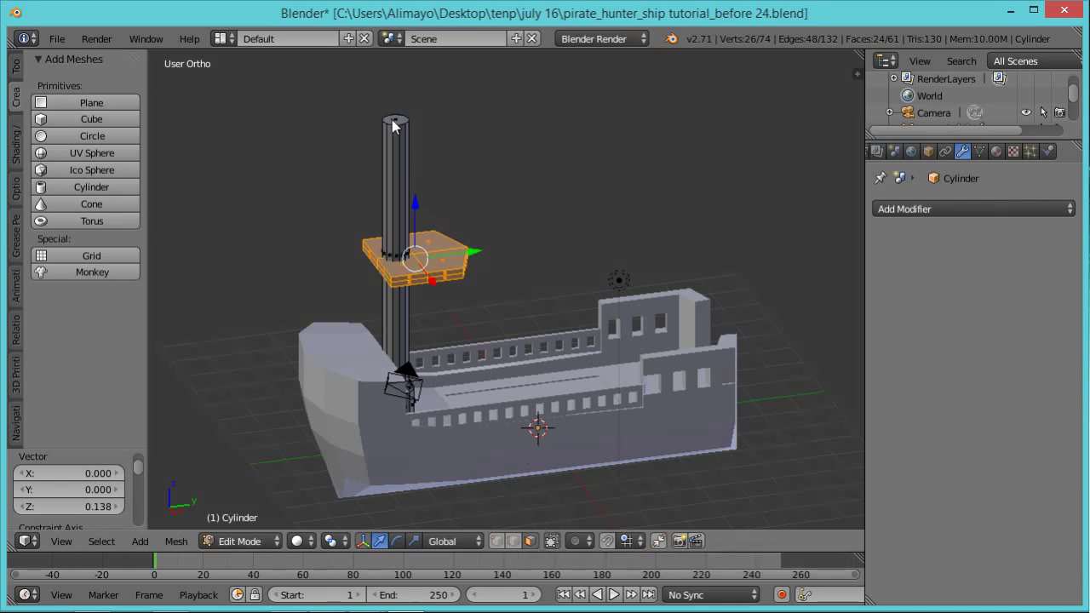
right_click(393, 126)
key(g)
key(z)
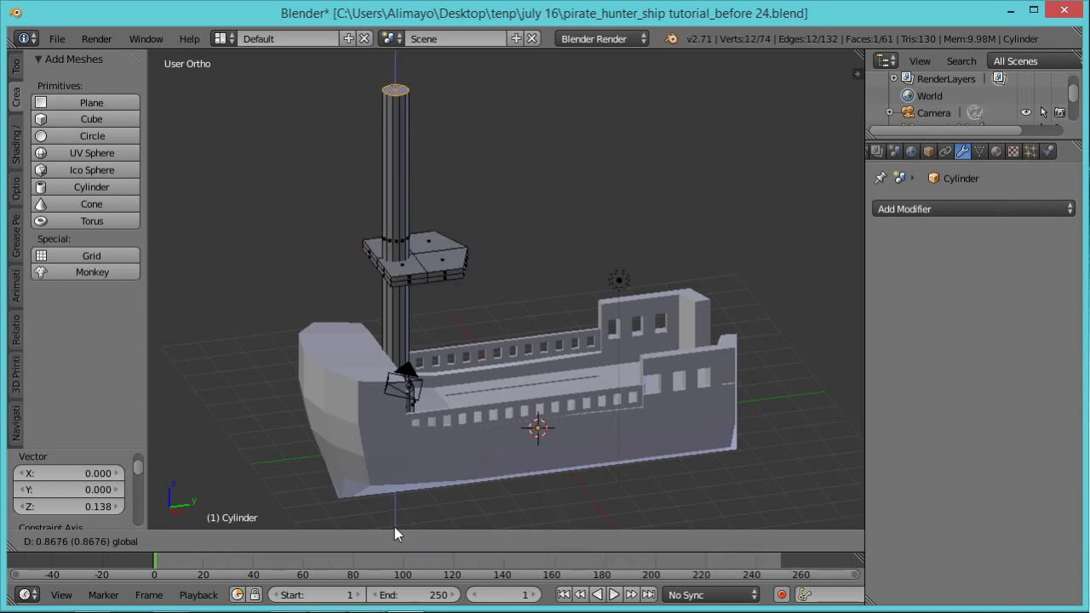
click(394, 528)
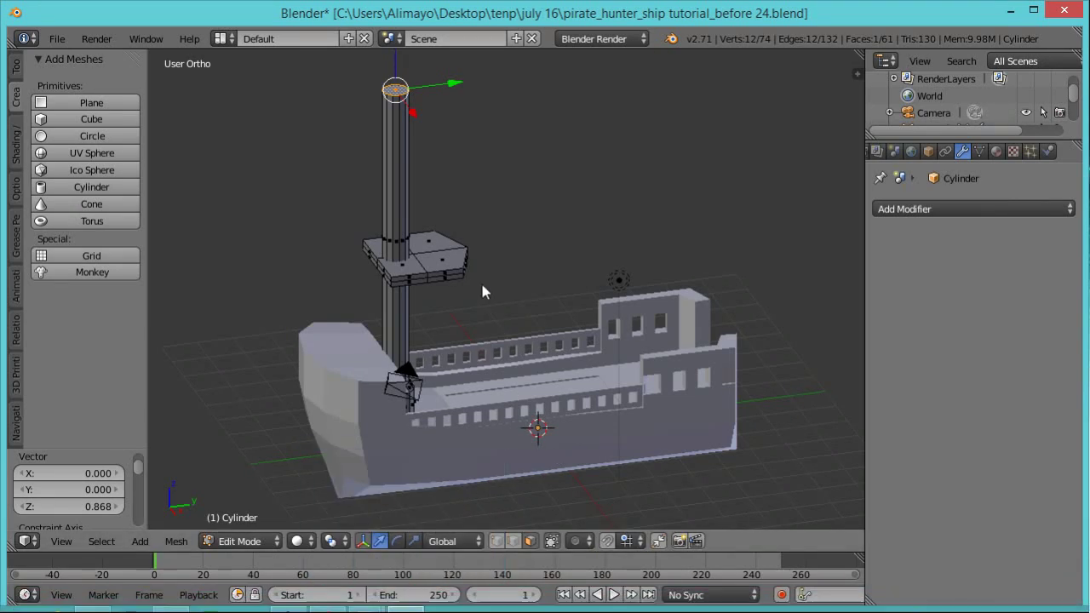
Duplicate the whole linked platform and move the copy 4.388 along Z to just below the mast top
right_click(450, 276)
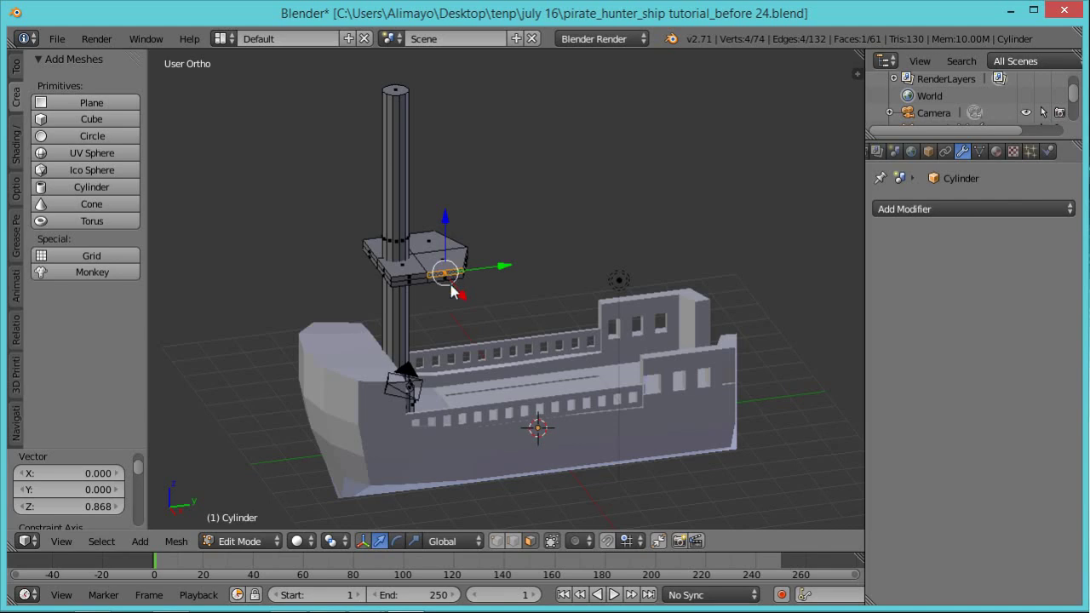
key(ctrl+l)
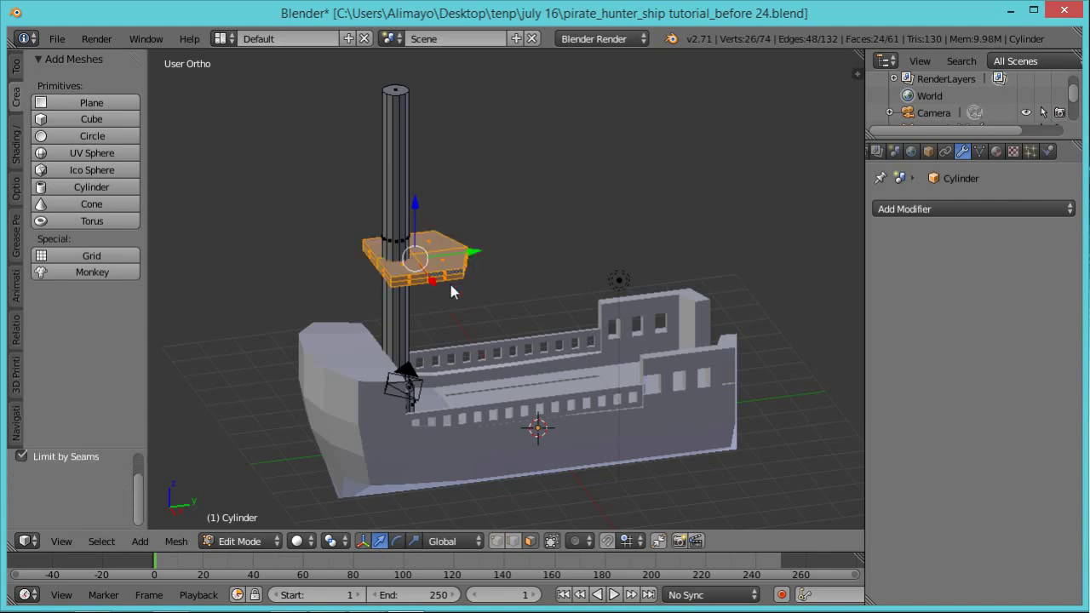
key(shift+d)
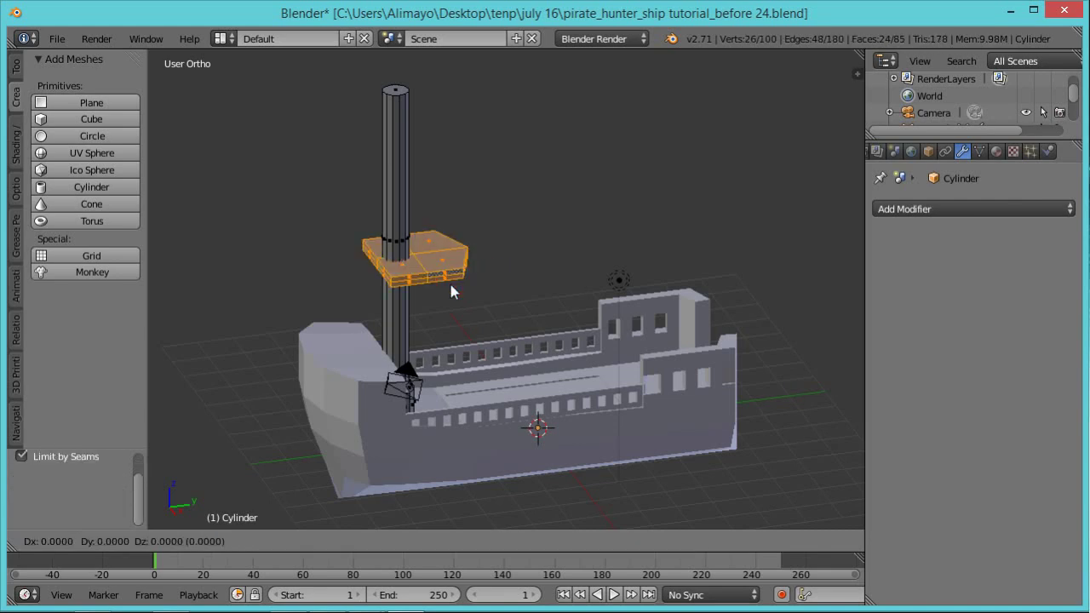
right_click(450, 284)
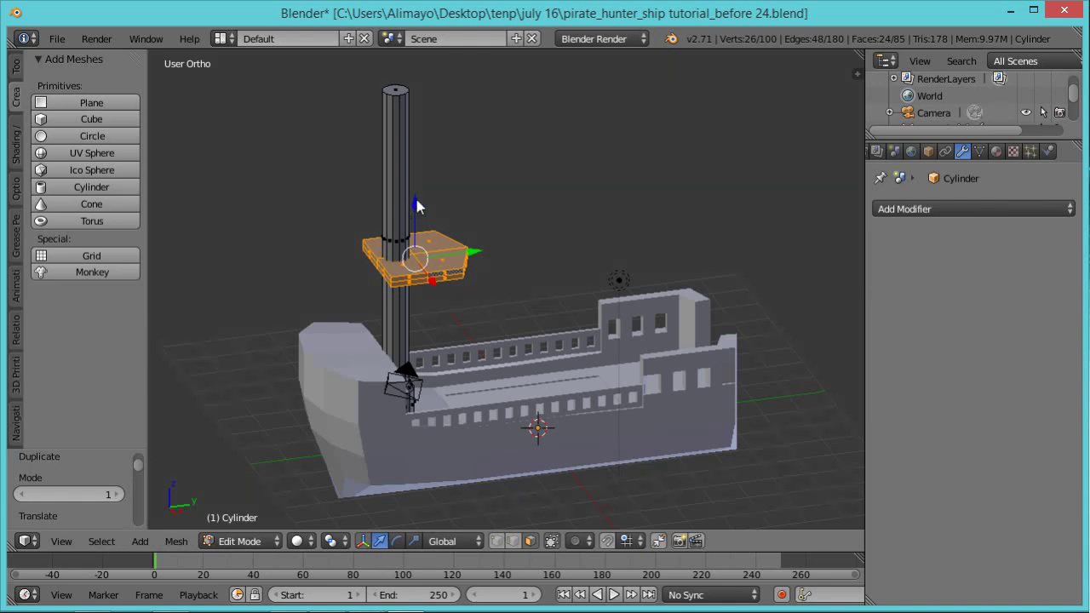
drag(414, 198, 444, 55)
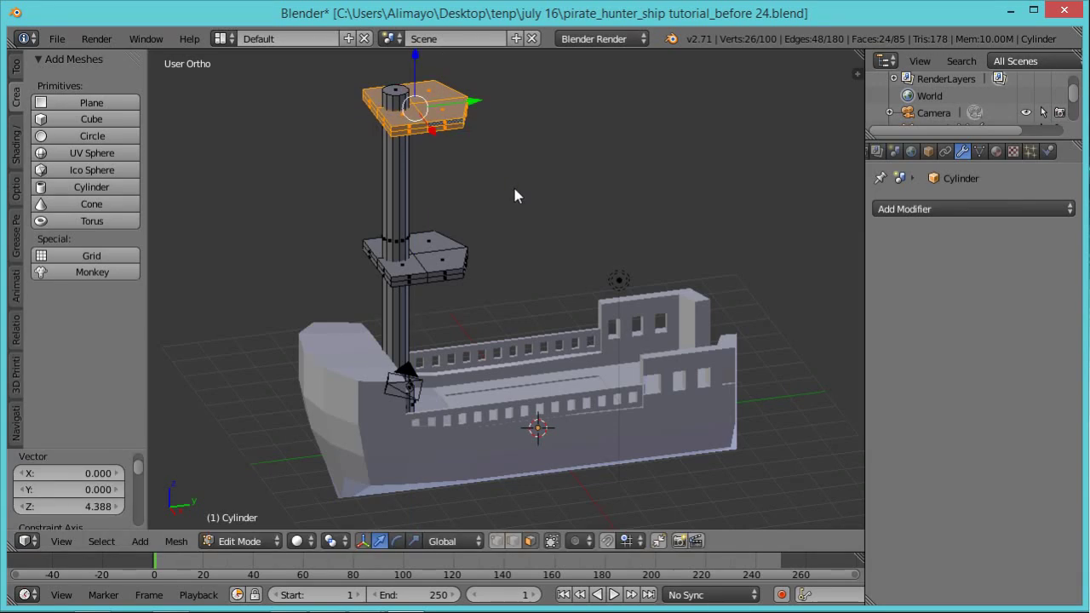
Scale the upper platform to about 0.80 and shift it -0.193 along Y
key(s)
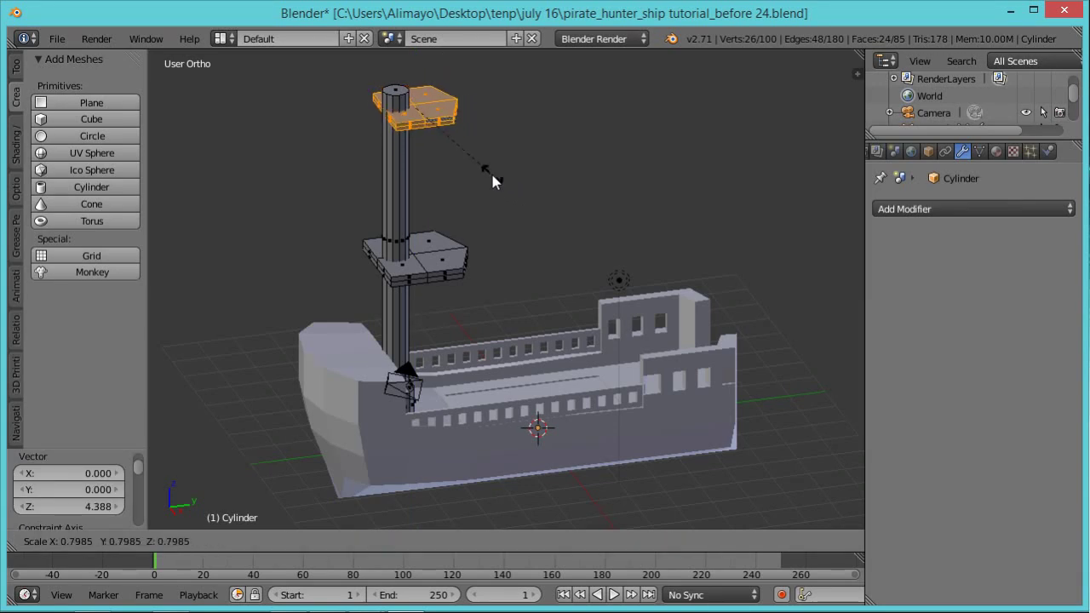
click(491, 172)
drag(478, 106, 475, 109)
middle_drag(537, 258, 561, 293)
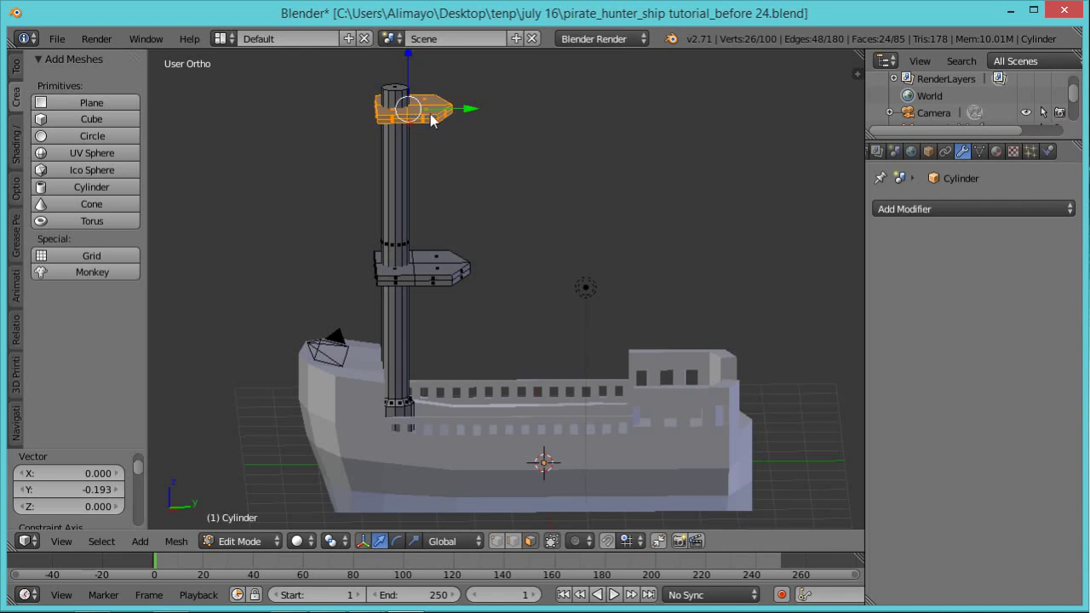
Duplicate the complete mast with its base and both platforms, and move the copy 6.017 along Y towards the stern
shift+right_click(397, 150)
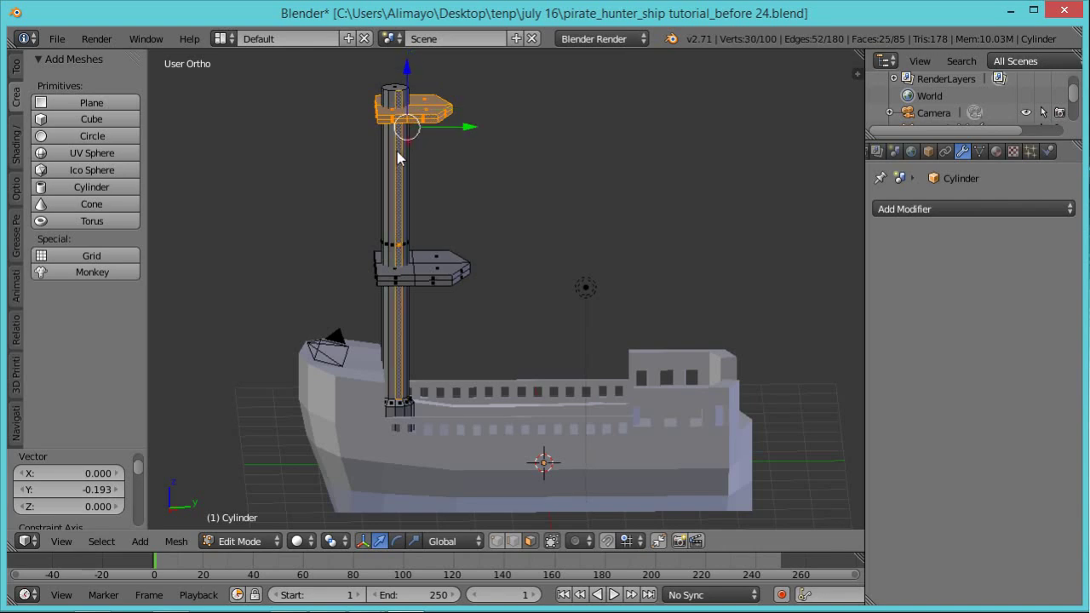
shift+right_click(433, 274)
shift+right_click(409, 407)
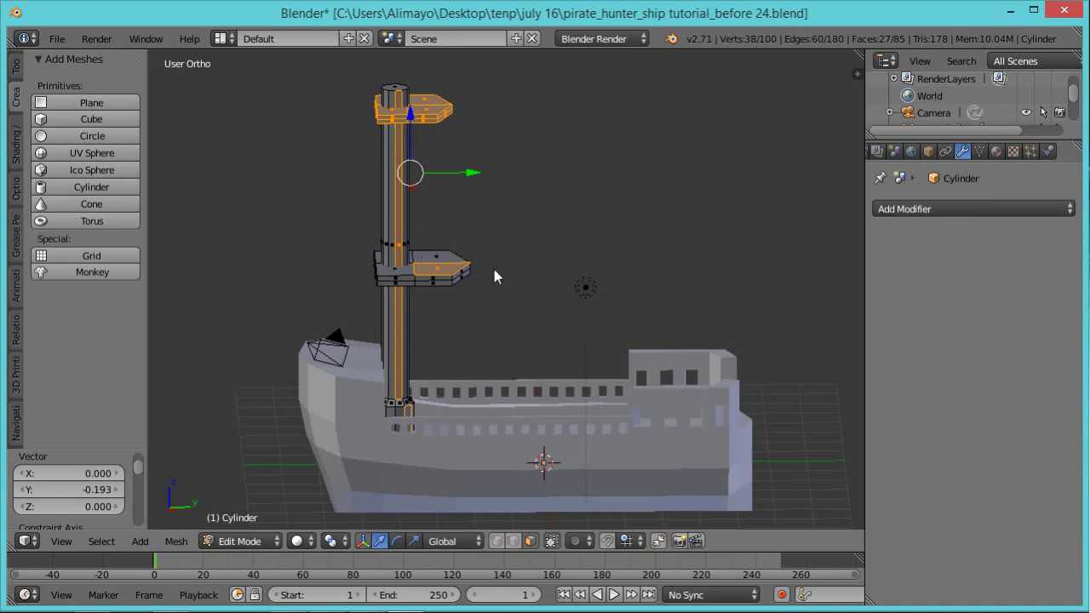
key(ctrl+l)
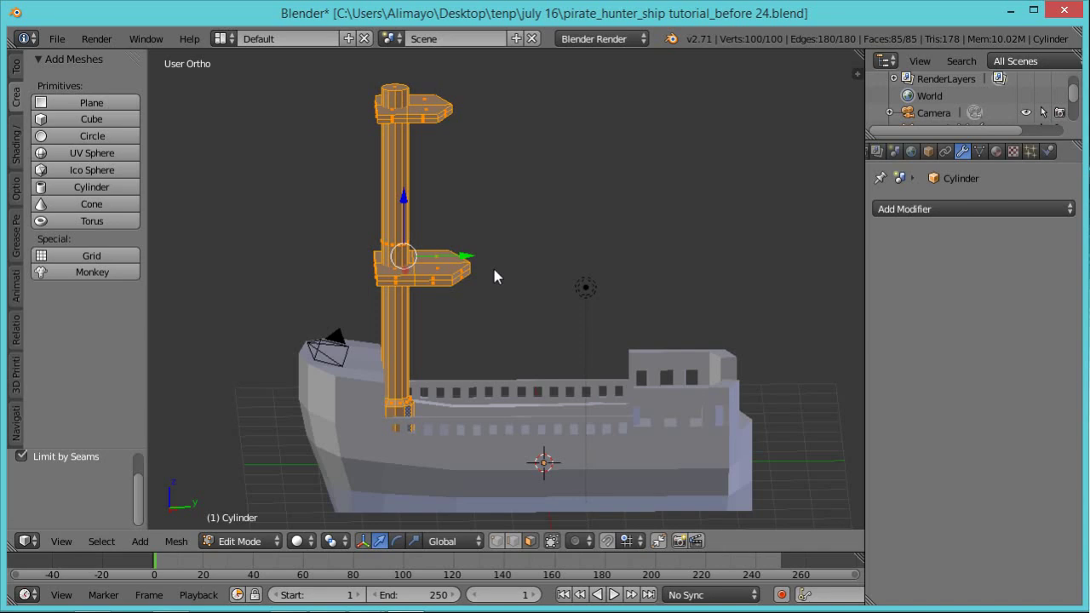
key(shift+d)
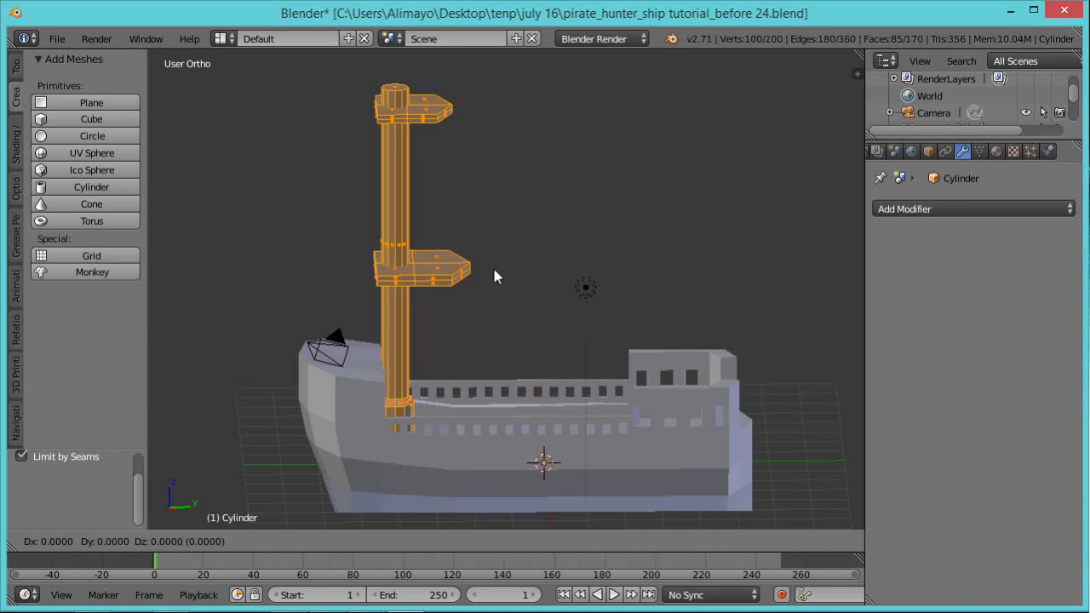
right_click(492, 265)
key(g)
key(y)
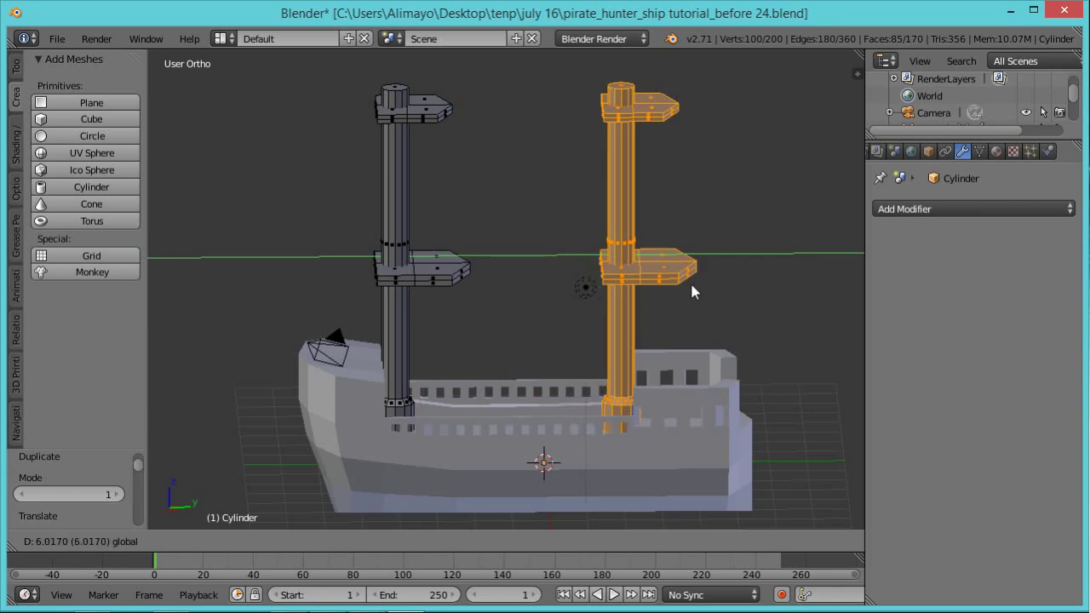
click(690, 286)
middle_drag(718, 359, 739, 374)
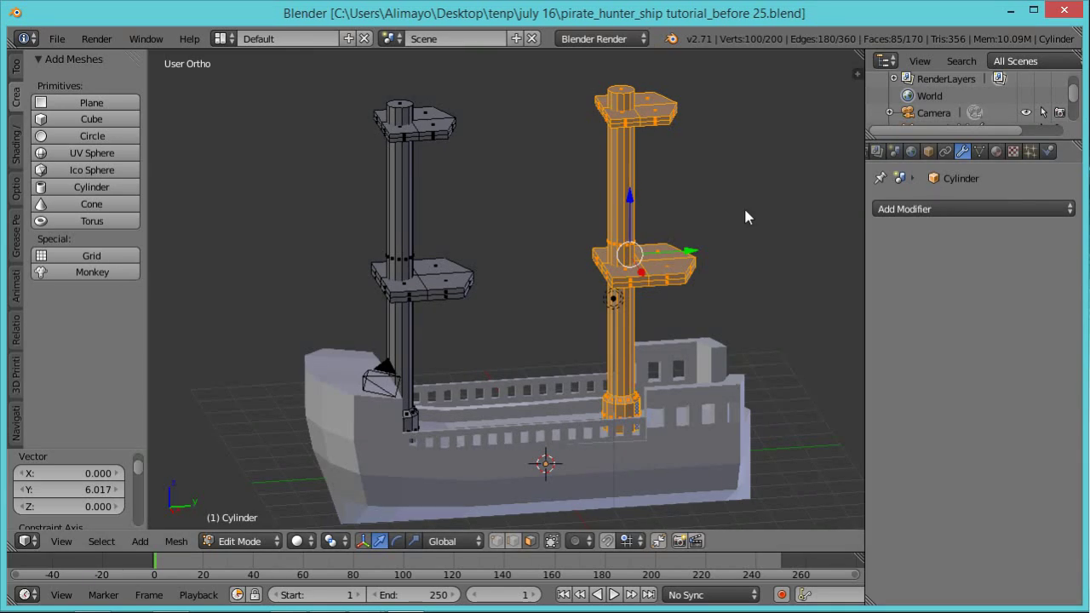
Finish editing the masts and open the hull mesh for editing at the stern
key(Tab)
right_click(456, 469)
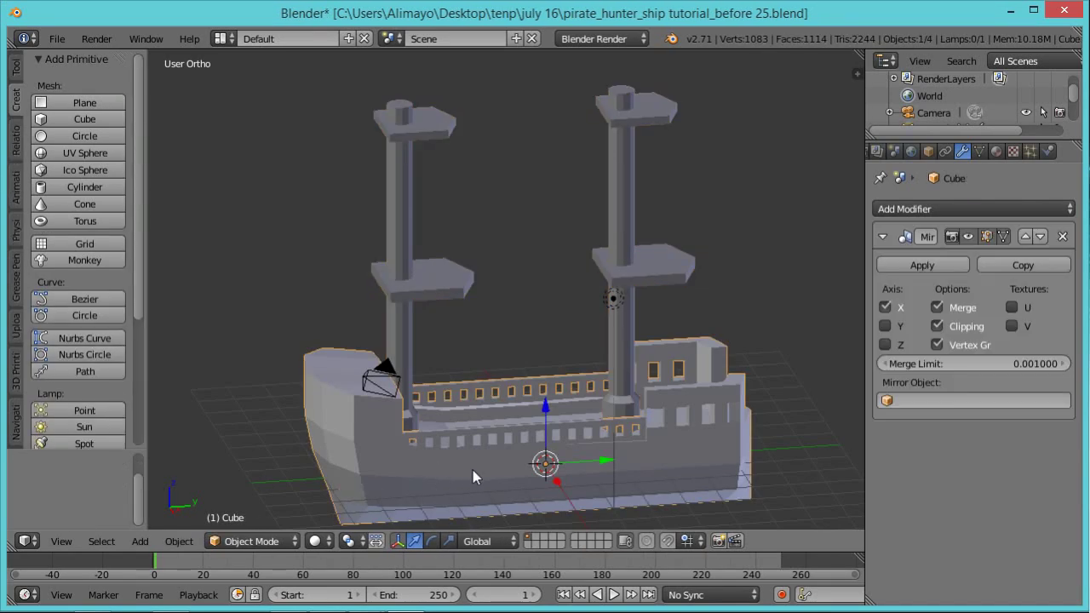
key(Tab)
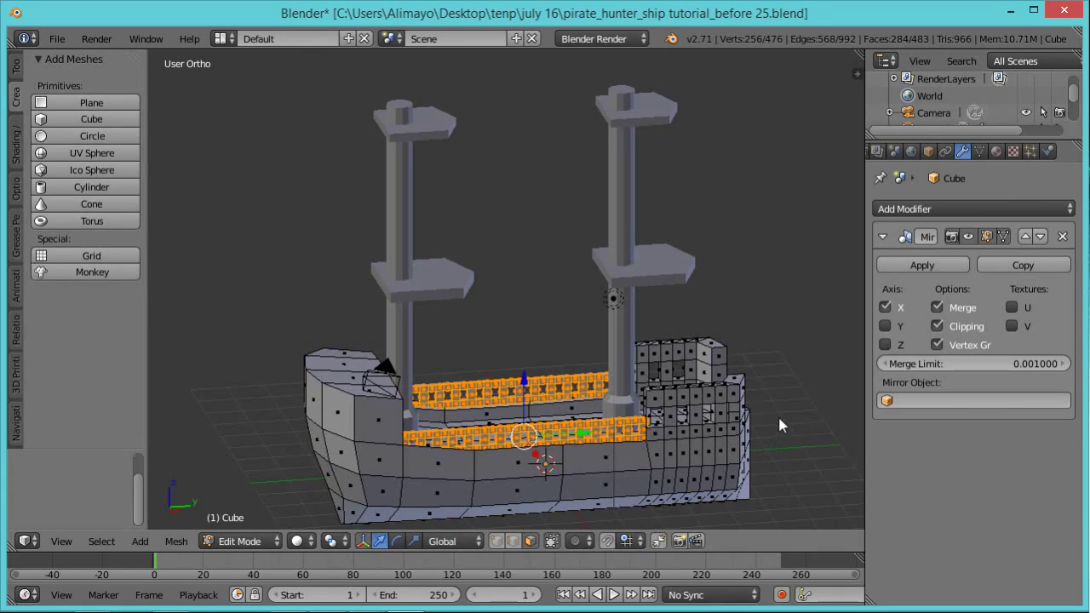
scroll(773, 431, up, 4)
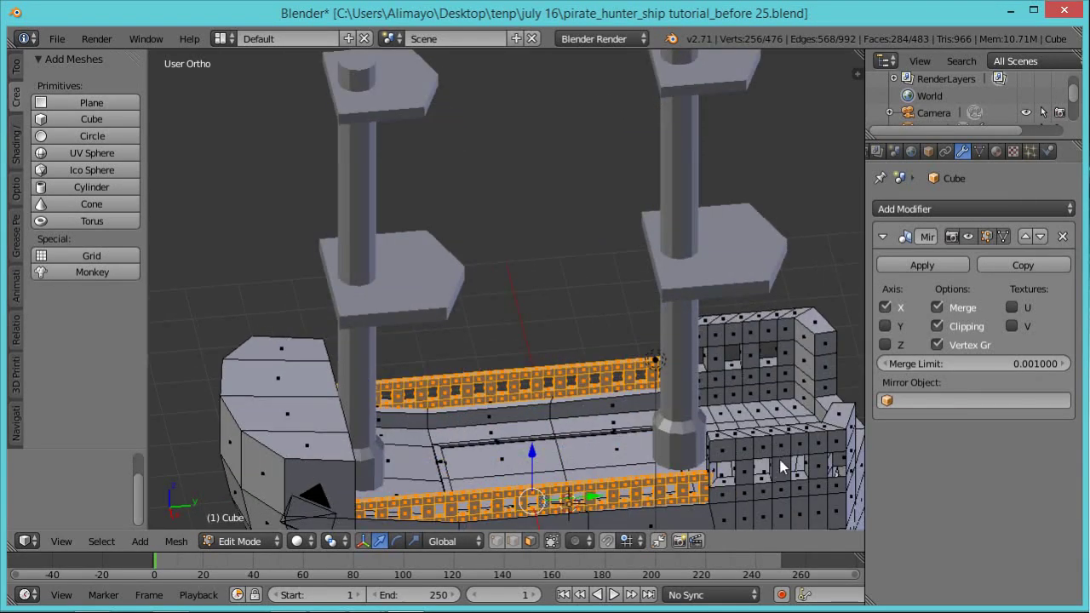
shift+middle_drag(782, 467, 637, 361)
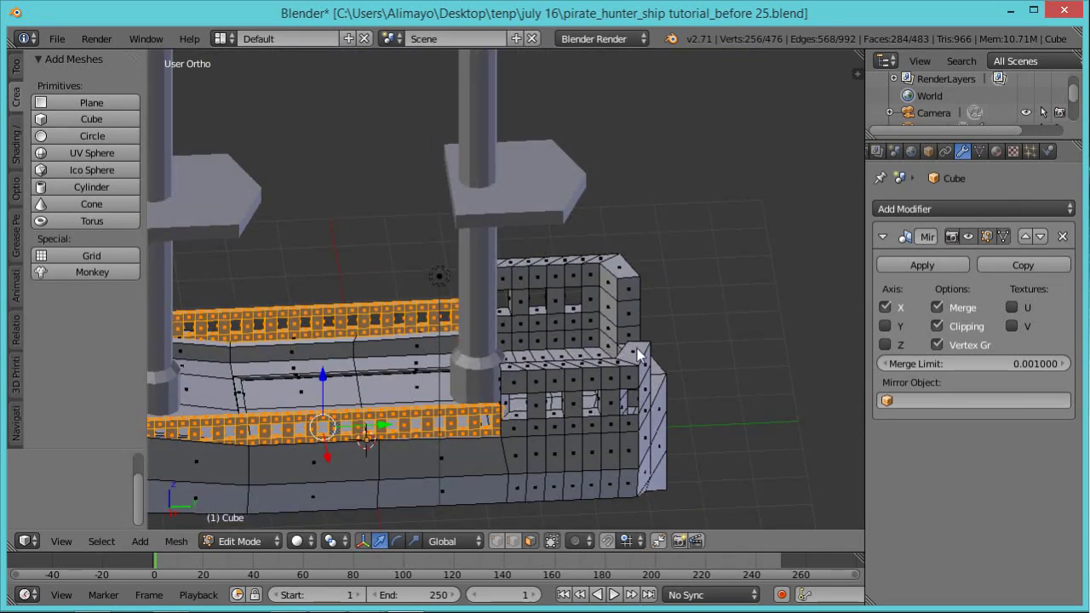
Select all the top faces of the raised stern railing, from the rear corner to its forward end
right_click(638, 353)
scroll(615, 369, up, 2)
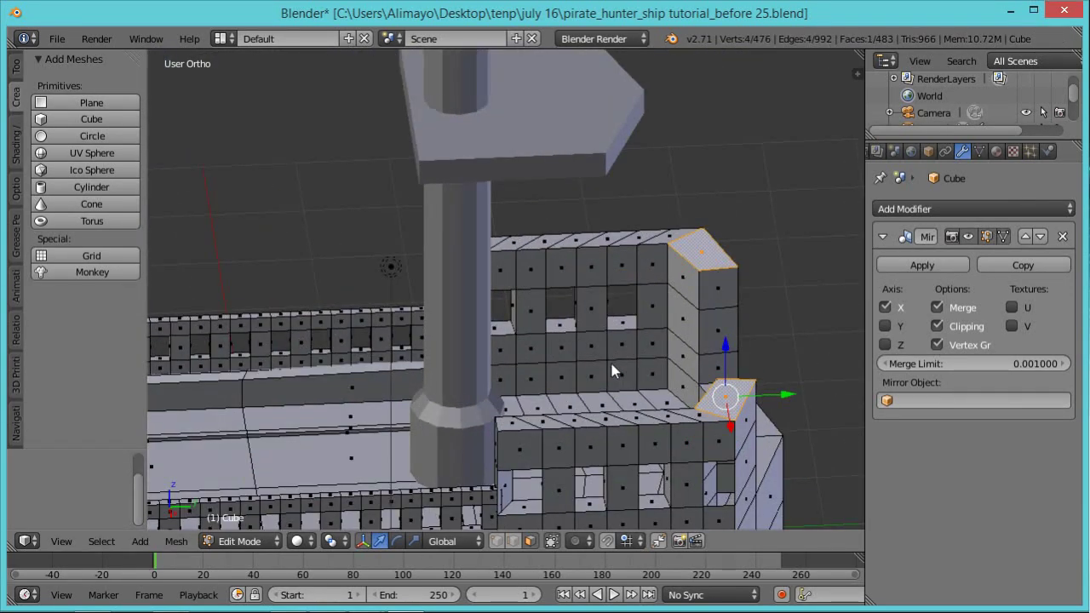
scroll(612, 366, up, 1)
shift+middle_drag(686, 423, 577, 309)
shift+right_click(661, 324)
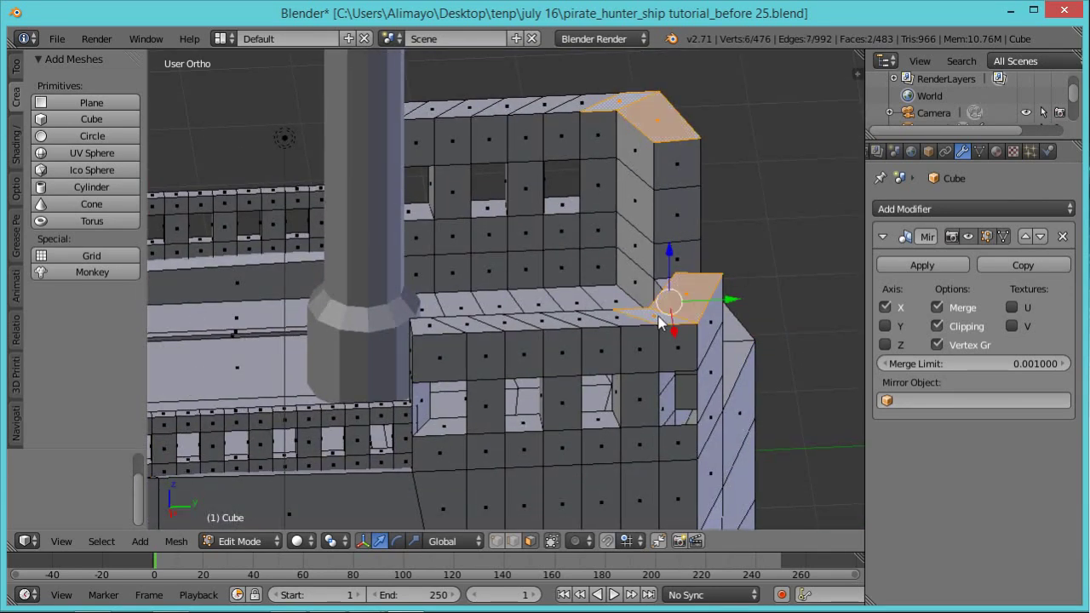
shift+right_click(632, 322)
shift+right_click(584, 323)
shift+right_click(554, 320)
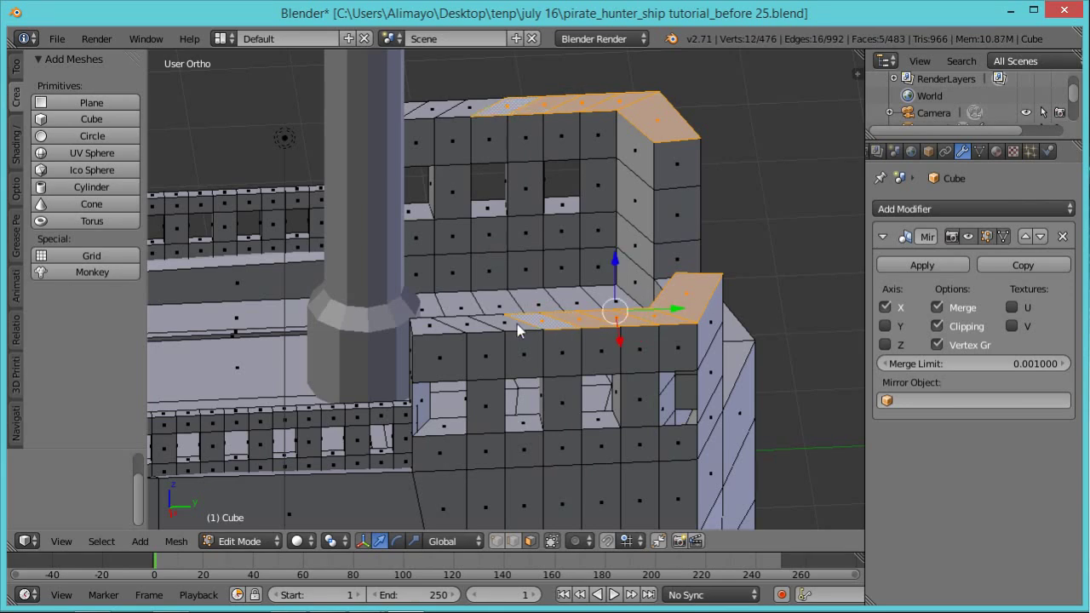
shift+right_click(509, 324)
shift+right_click(470, 324)
shift+right_click(439, 322)
middle_drag(439, 323, 522, 316)
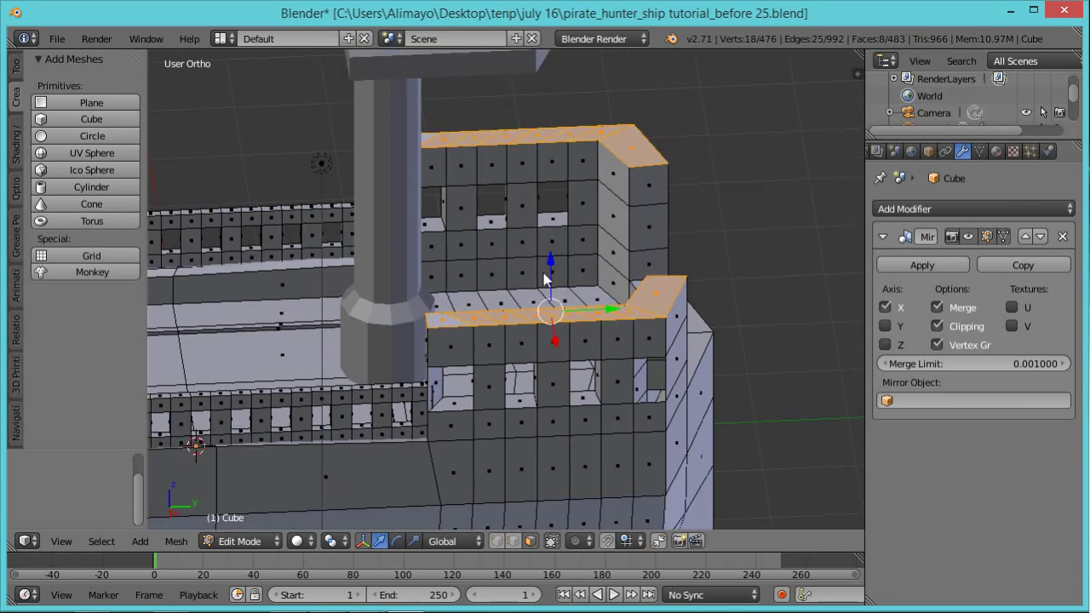
Raise the stern railing's top faces 0.795 along Z, and bring them back down with a -0.929 Z move
drag(549, 260, 549, 213)
scroll(650, 348, down, 4)
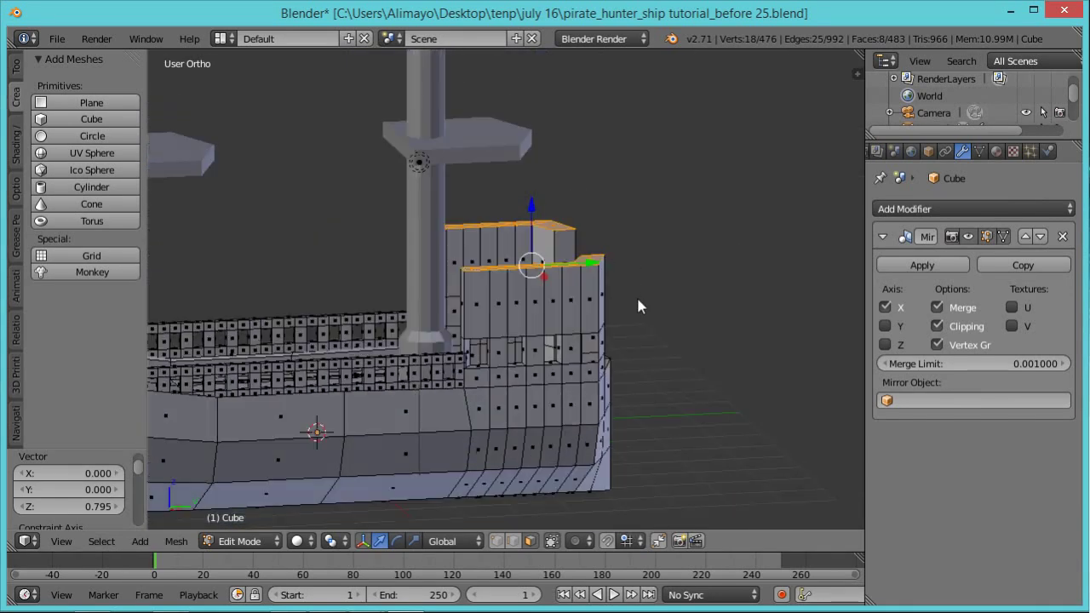
middle_drag(640, 303, 635, 306)
drag(539, 215, 546, 254)
mouse_move(598, 328)
middle_down()
mouse_move(638, 275)
mouse_move(628, 315)
mouse_move(593, 308)
middle_up()
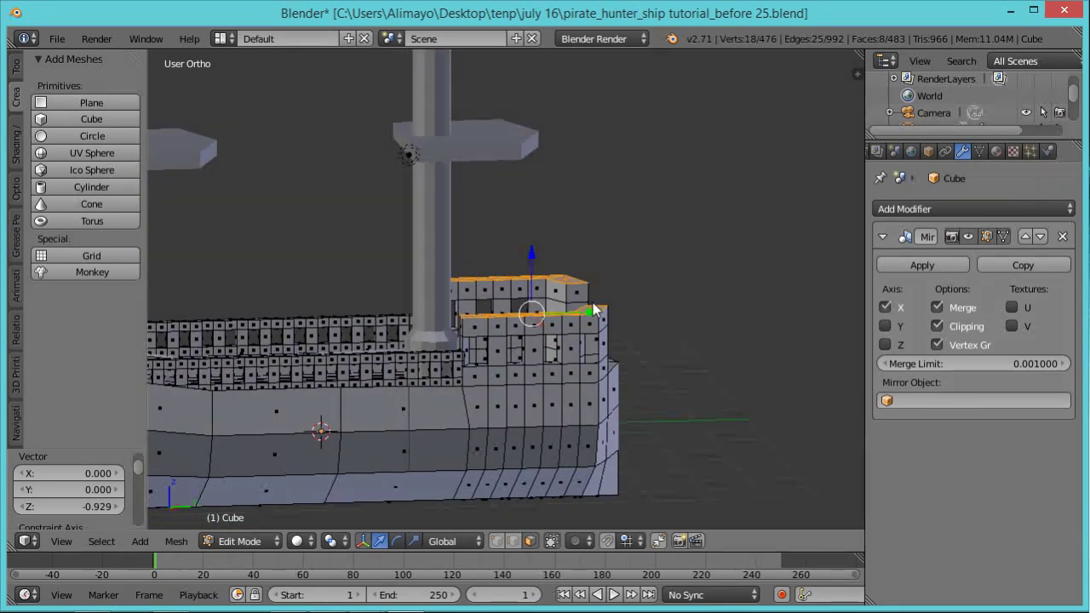
Select the face loop forming the uppermost band of the stern railing, above the window openings
middle_drag(584, 348, 552, 337)
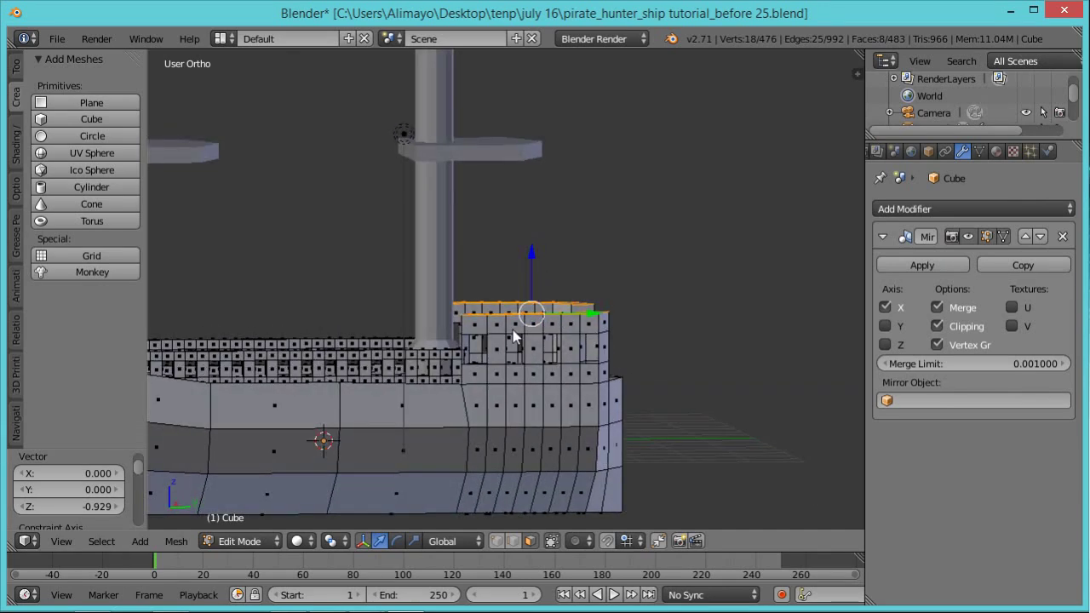
alt+click(514, 336)
alt+click(496, 329)
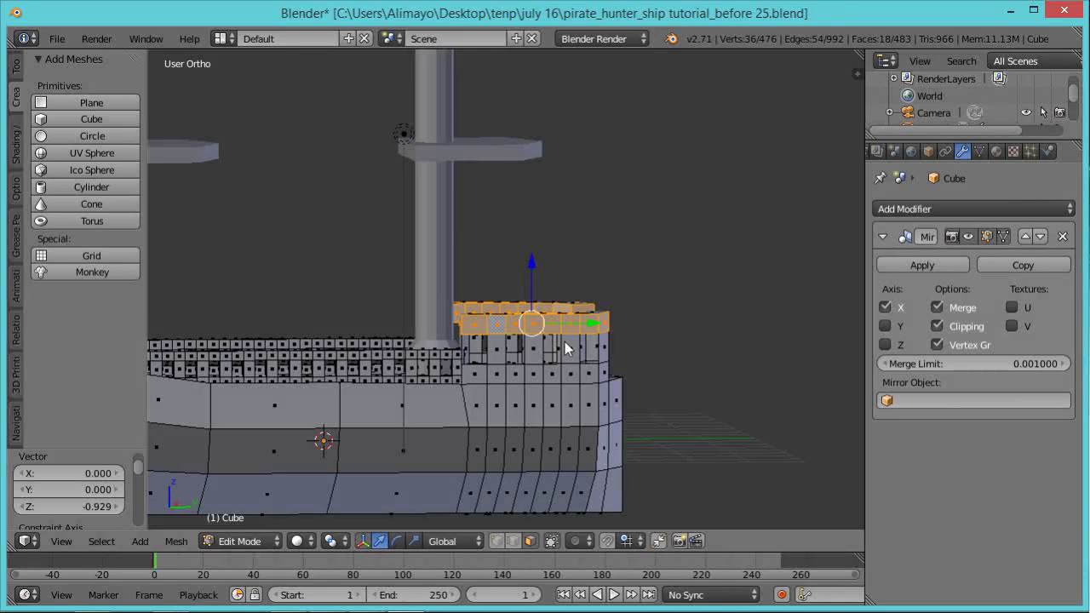
middle_drag(601, 370, 543, 358)
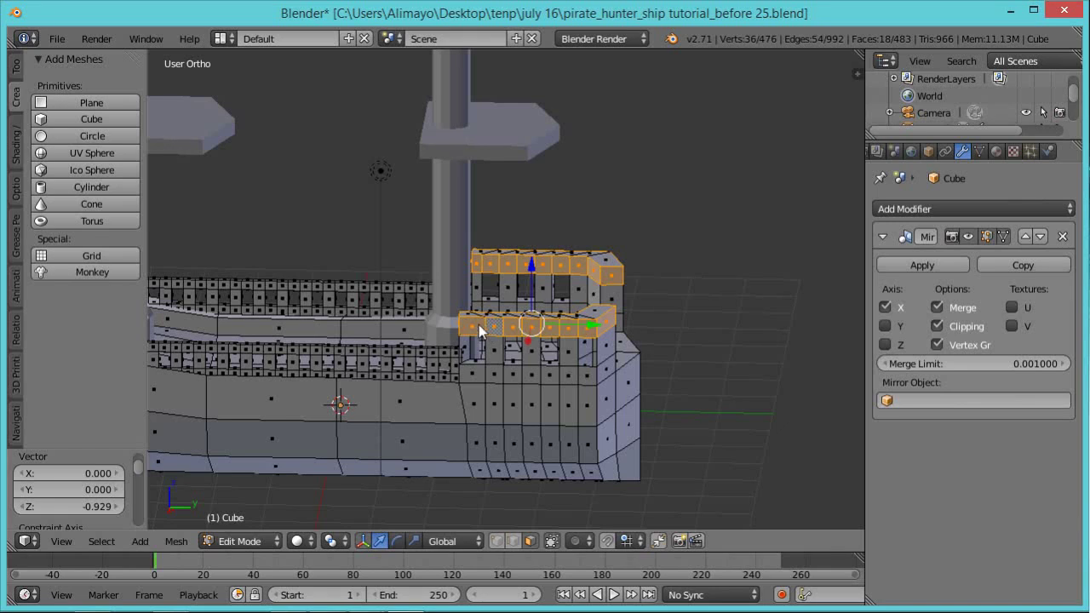
scroll(511, 337, up, 1)
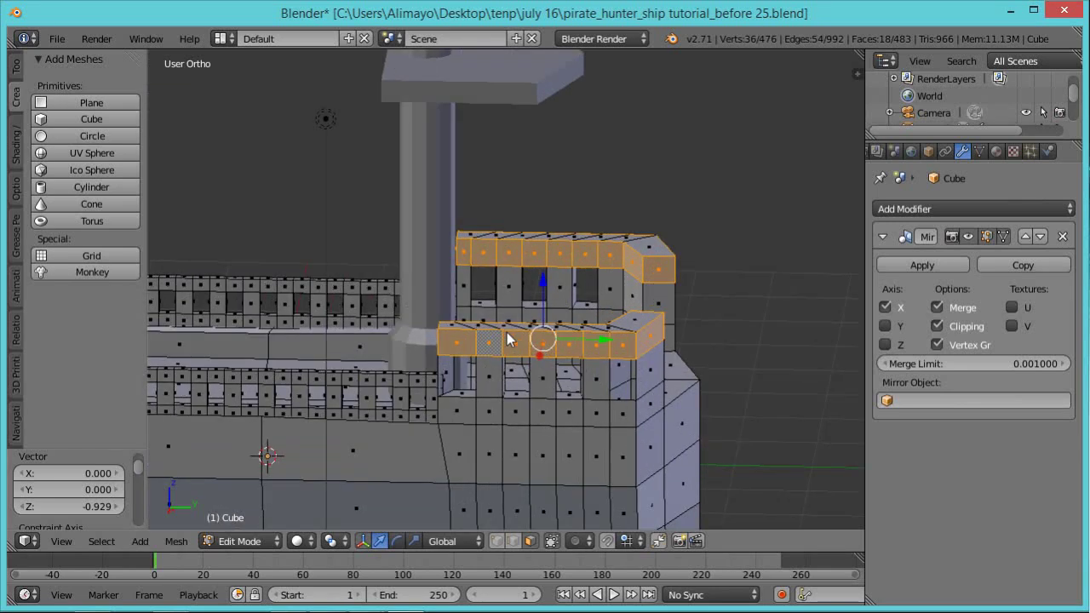
Hide the transform manipulator and add all the top faces of the stern railing to the selected upper band
alt+shift+right_click(644, 325)
alt+shift+right_click(621, 328)
key(ctrl+space)
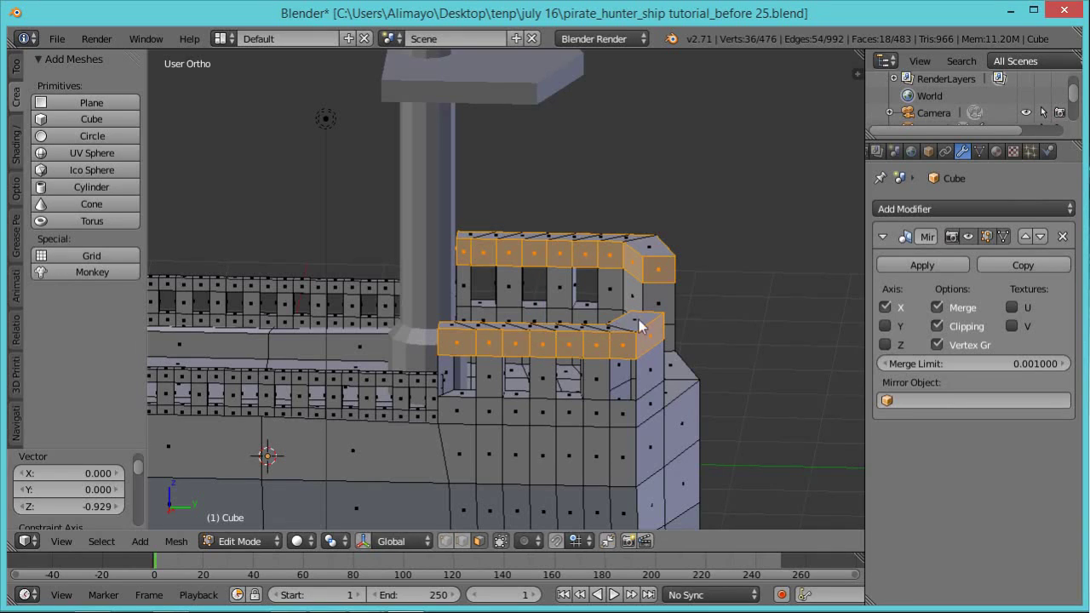
shift+right_click(645, 323)
scroll(600, 333, up, 2)
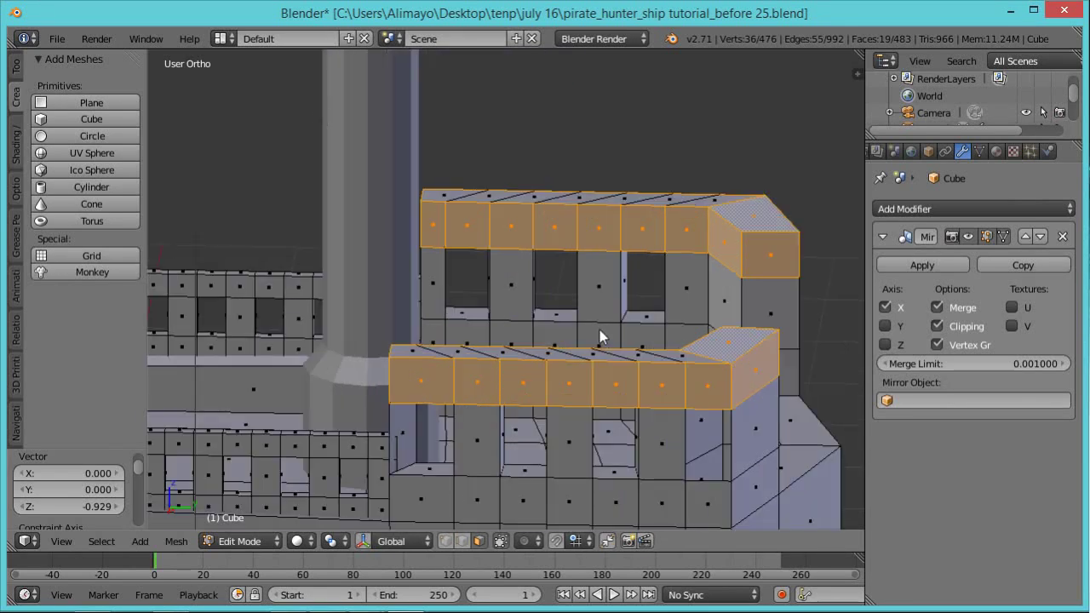
shift+right_click(690, 359)
shift+right_click(645, 361)
shift+right_click(564, 356)
shift+right_click(519, 356)
shift+right_click(474, 355)
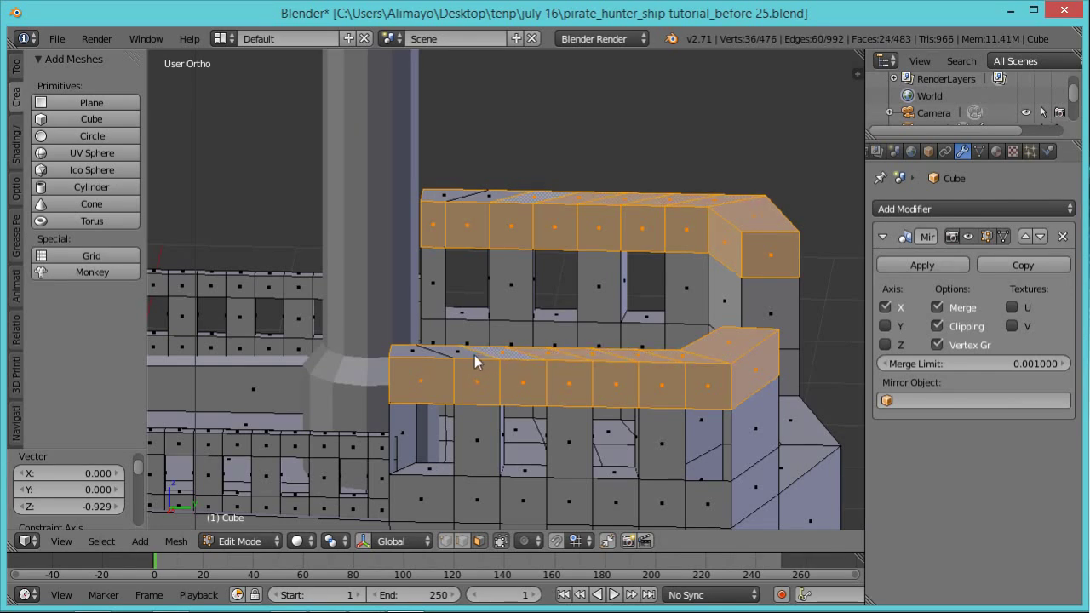
shift+right_click(432, 358)
shift+right_click(422, 356)
scroll(407, 374, down, 3)
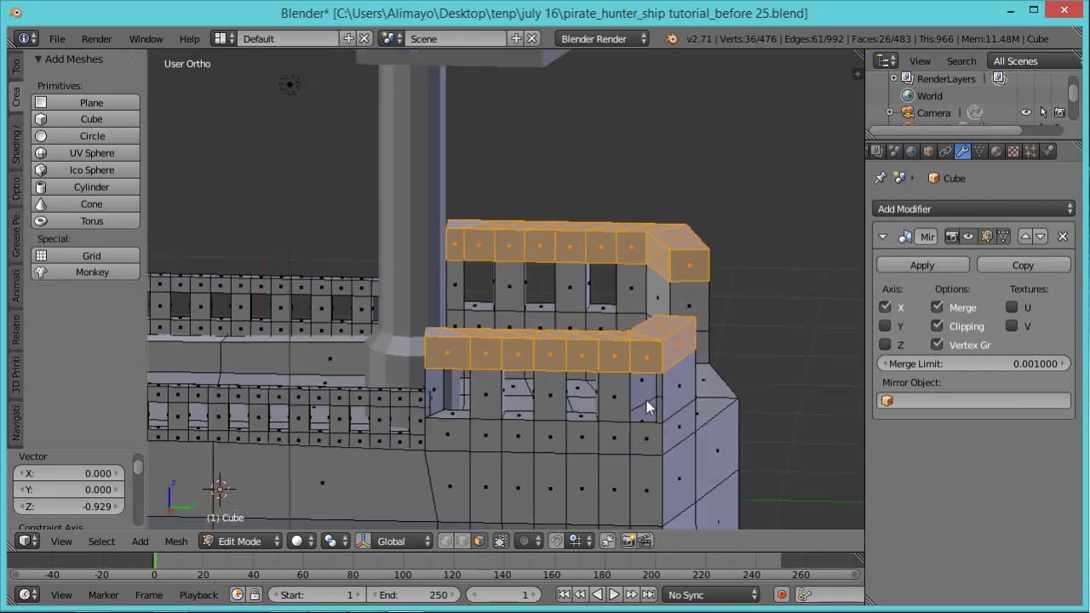
Show the transform manipulator again and raise the stern railing's upper band 0.907 along Z to heighten the window openings
key(ctrl+space)
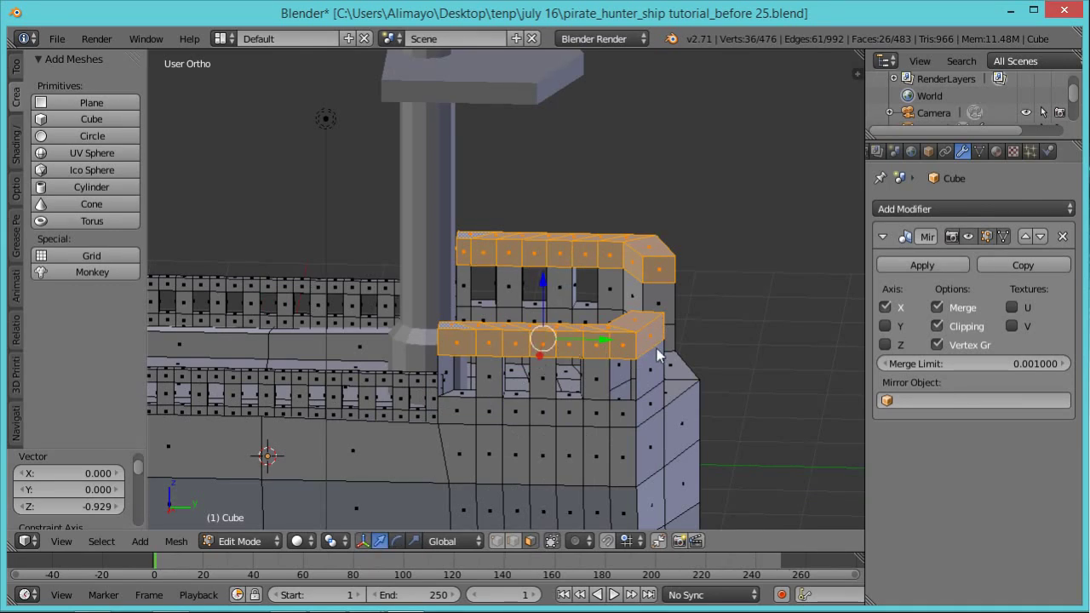
drag(543, 300, 551, 220)
middle_drag(615, 286, 672, 369)
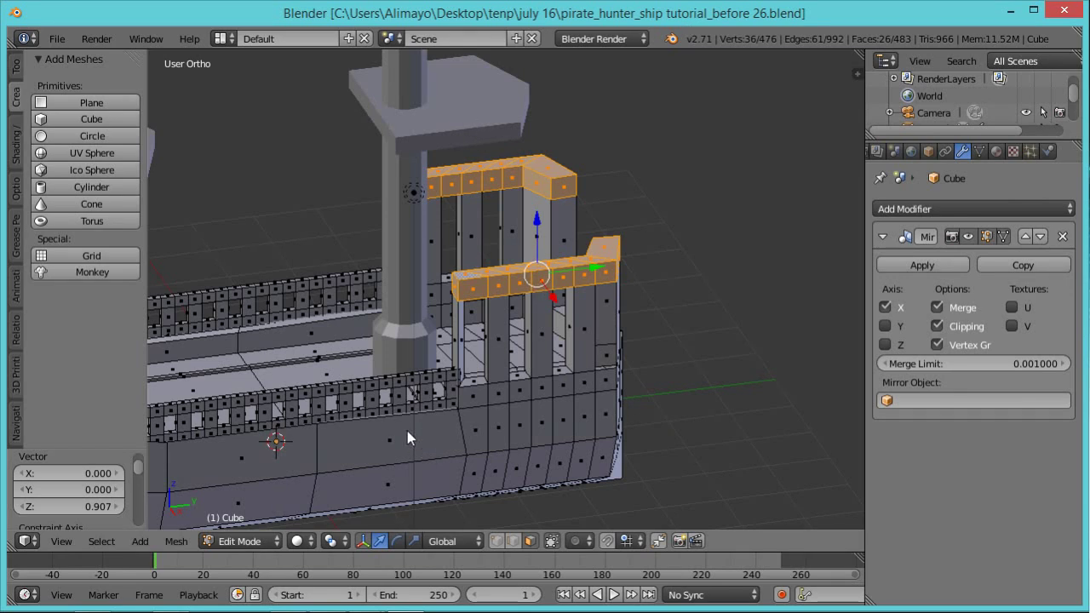
Switch to editing the masts and move the stern mast's whole linked lower platform -2.281 along Z
key(Tab)
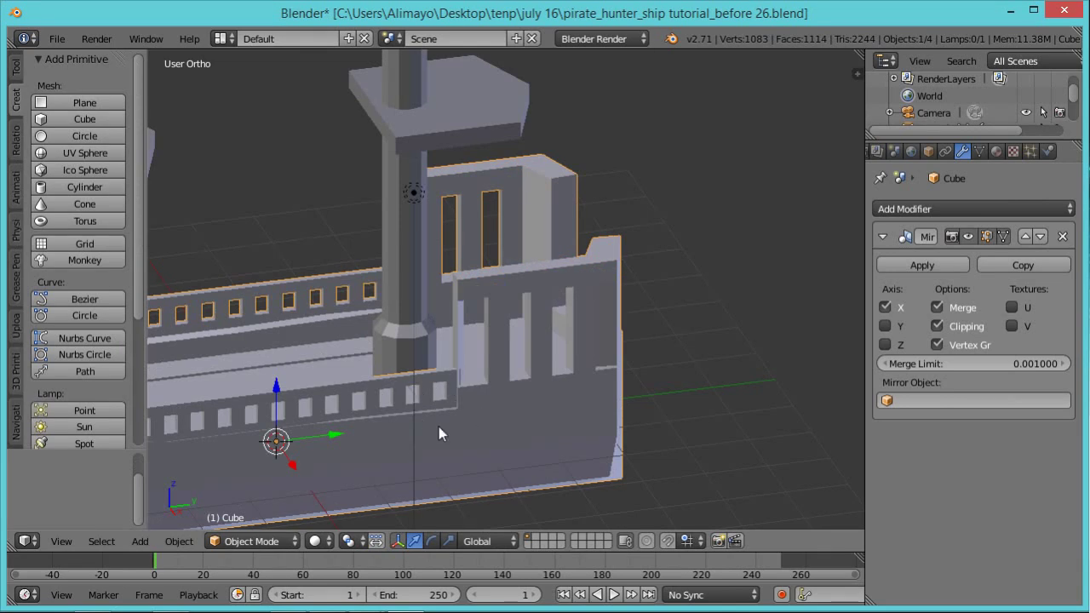
right_click(429, 122)
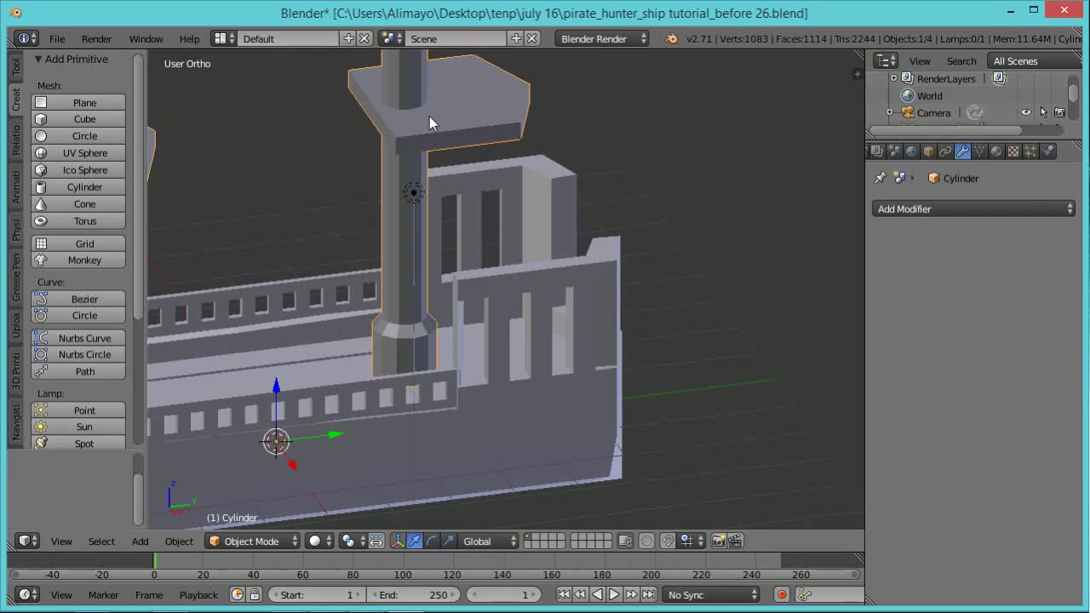
key(Tab)
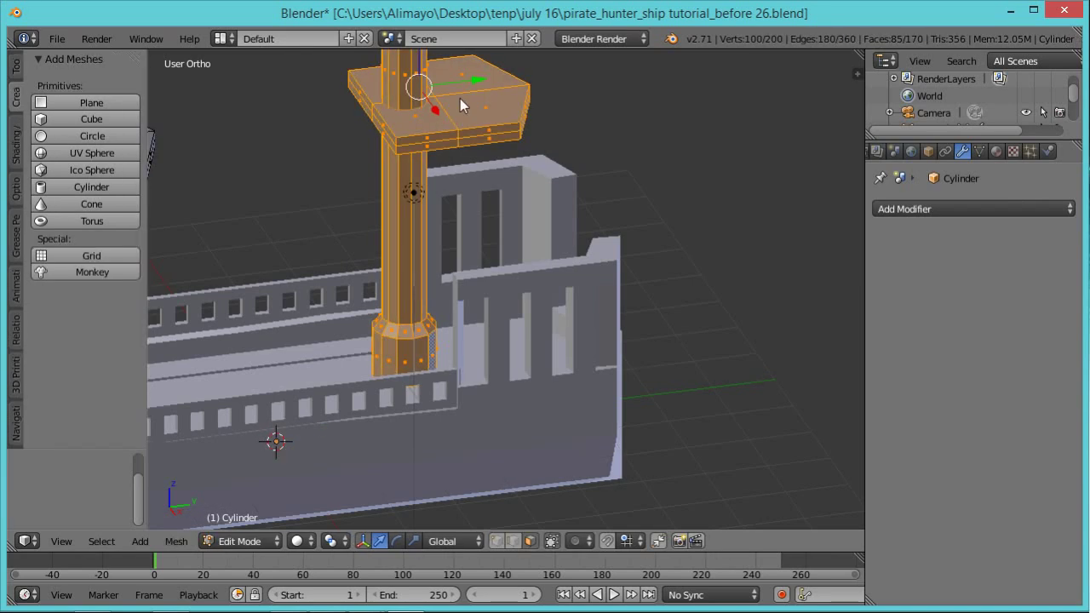
right_click(498, 138)
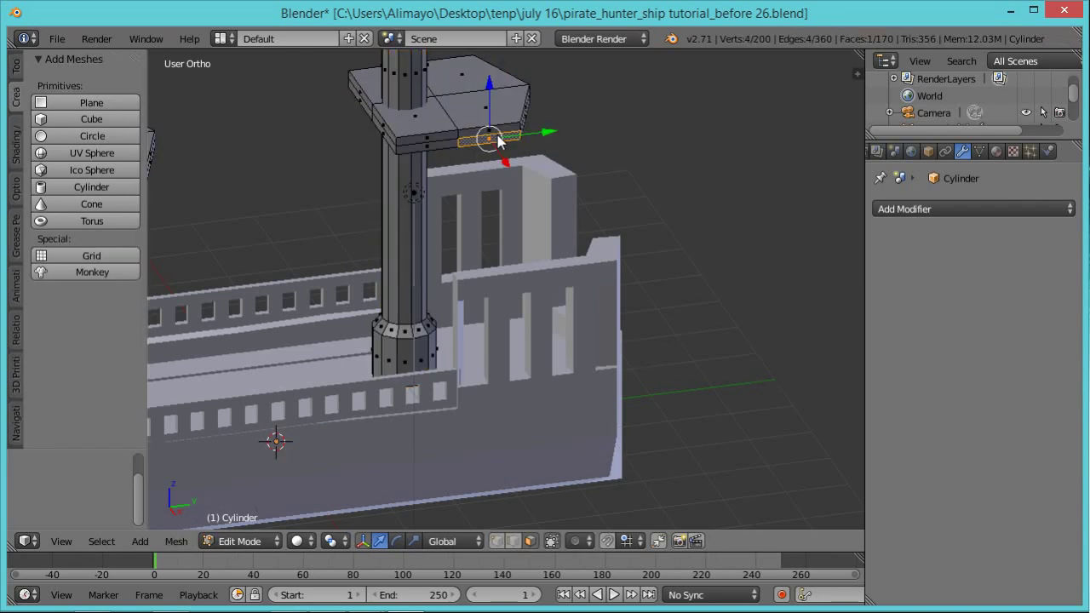
key(ctrl+l)
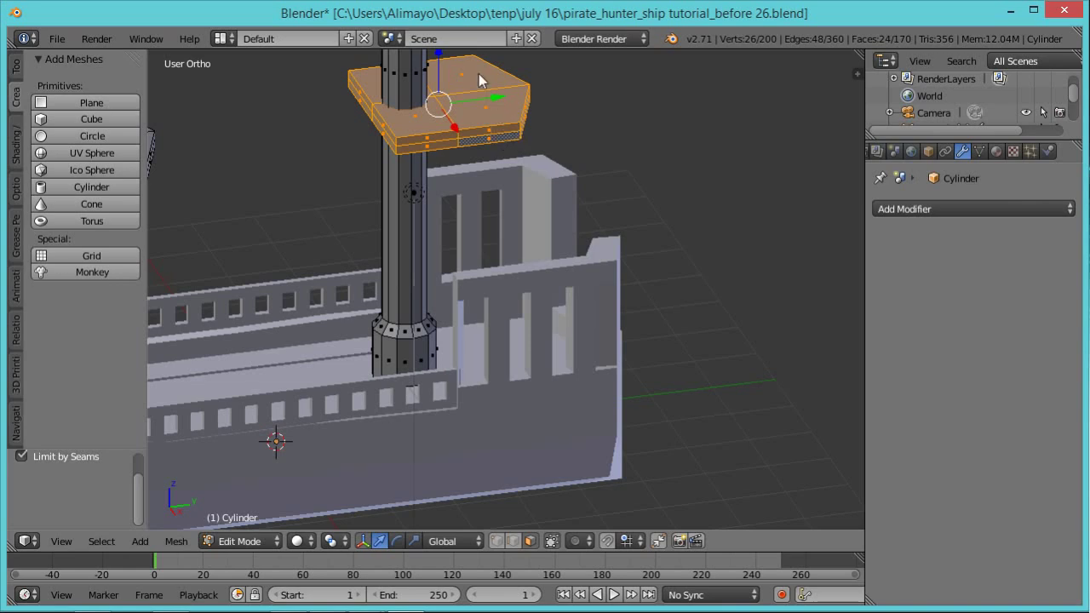
key(g)
key(z)
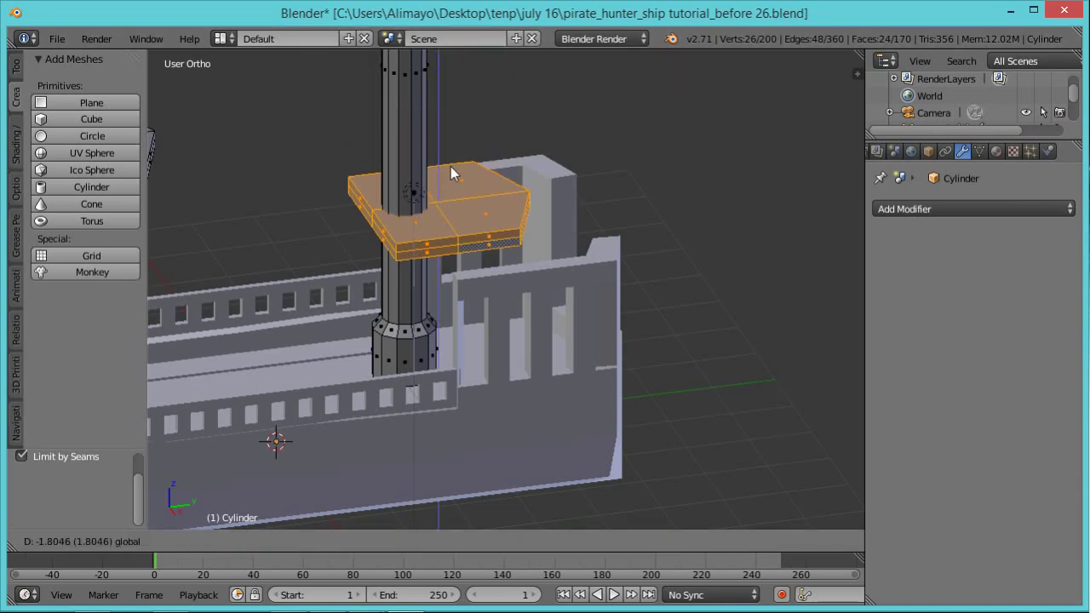
click(453, 189)
middle_drag(588, 187, 638, 264)
middle_drag(411, 375, 435, 359)
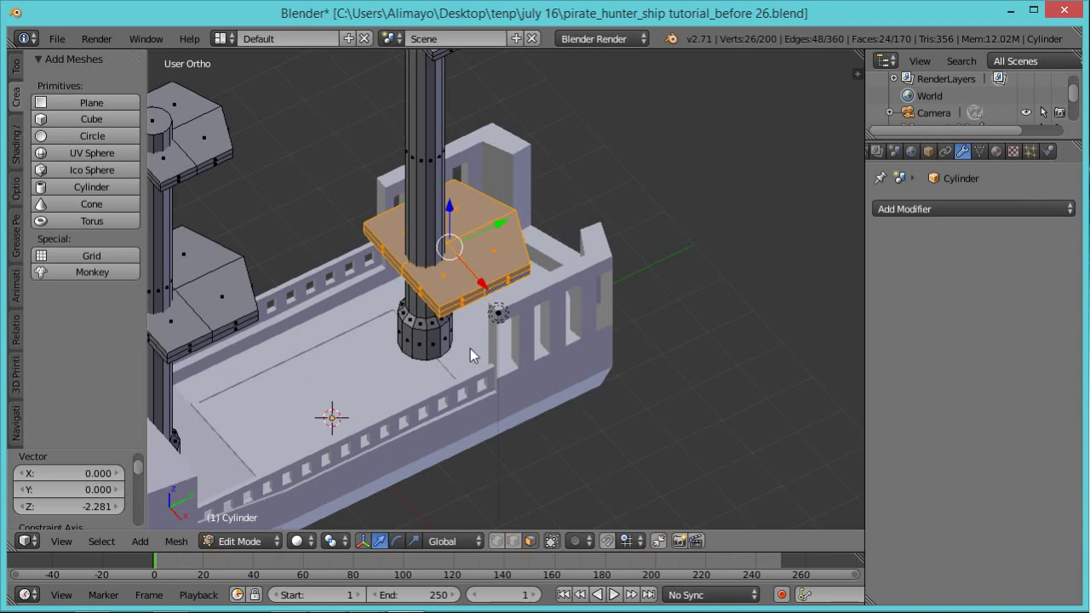
Extend the selection to the whole stern mast with its base and both platforms, and move it 0.848 along Y
shift+right_click(441, 341)
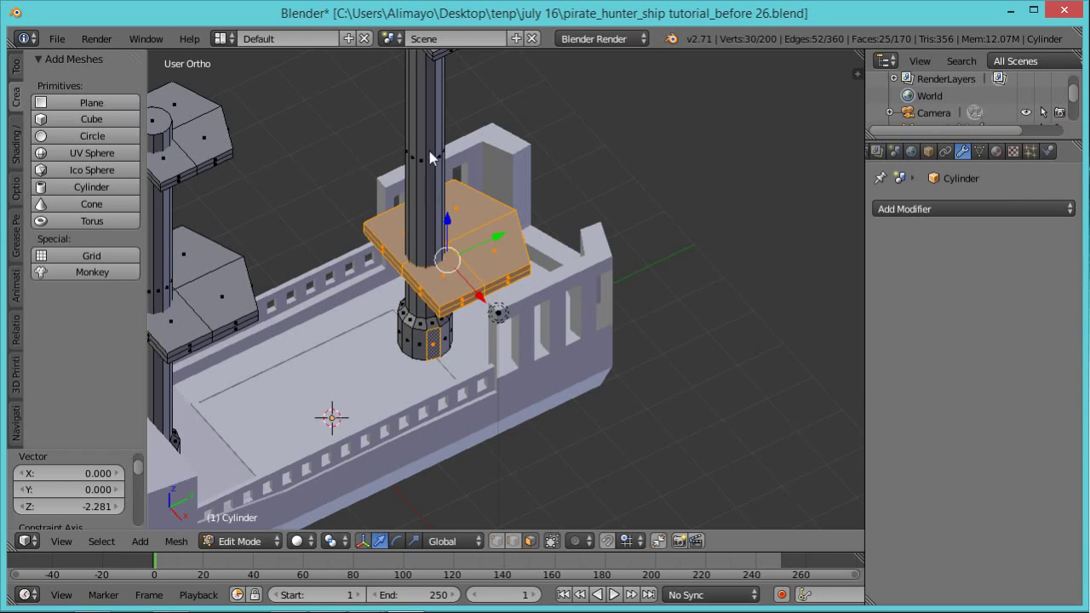
scroll(430, 157, up, 3)
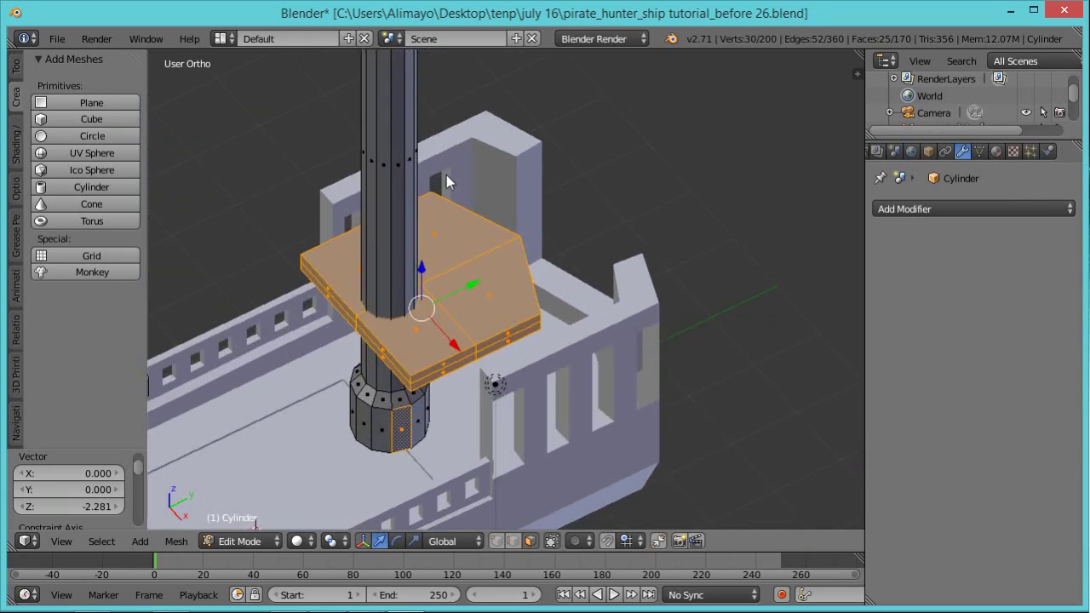
scroll(446, 174, down, 3)
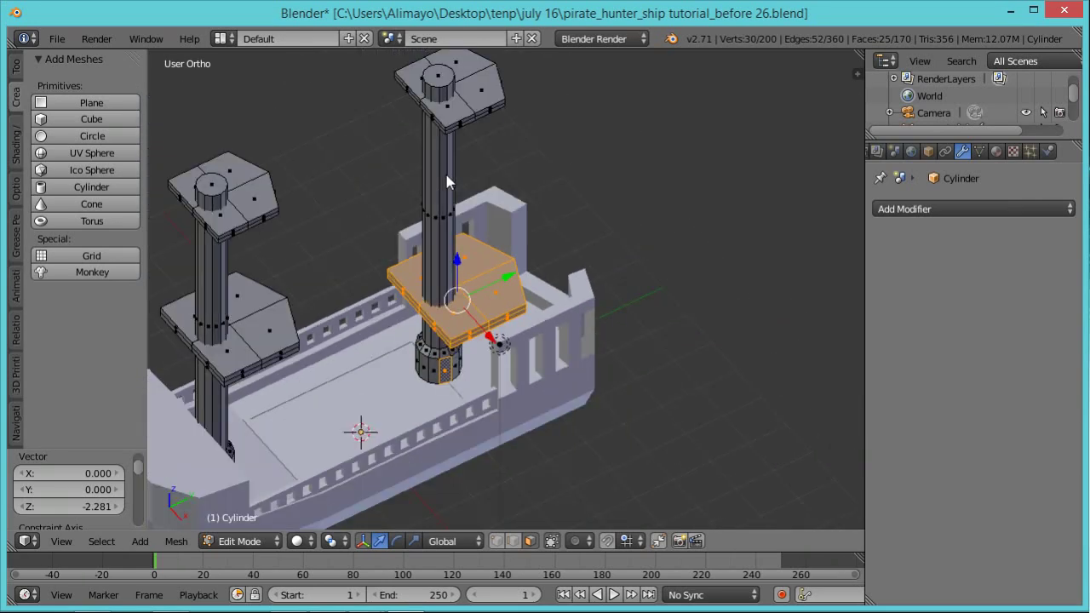
shift+right_click(456, 118)
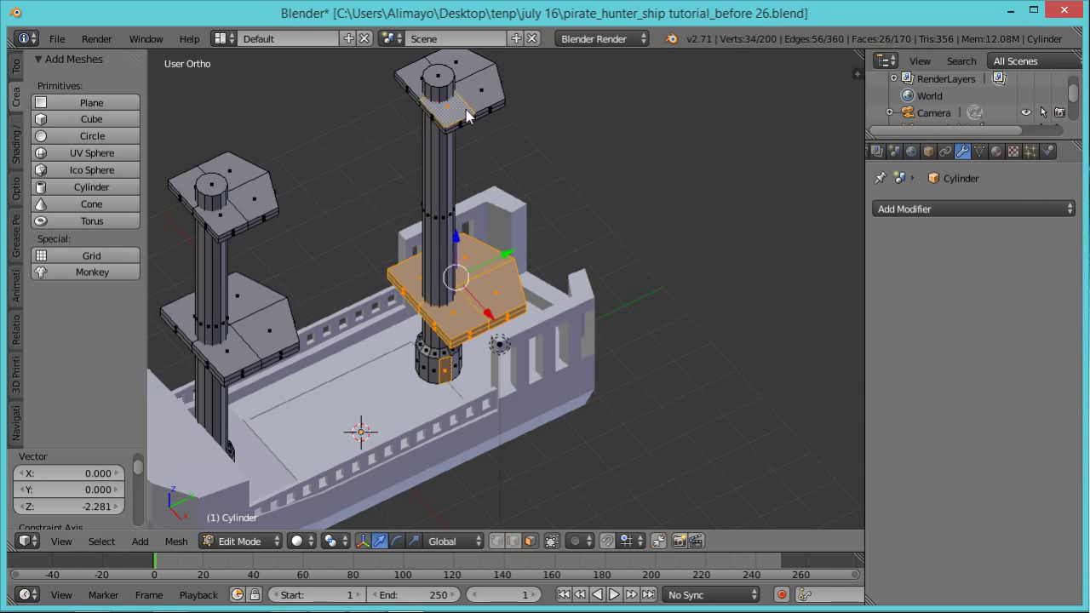
shift+right_click(441, 88)
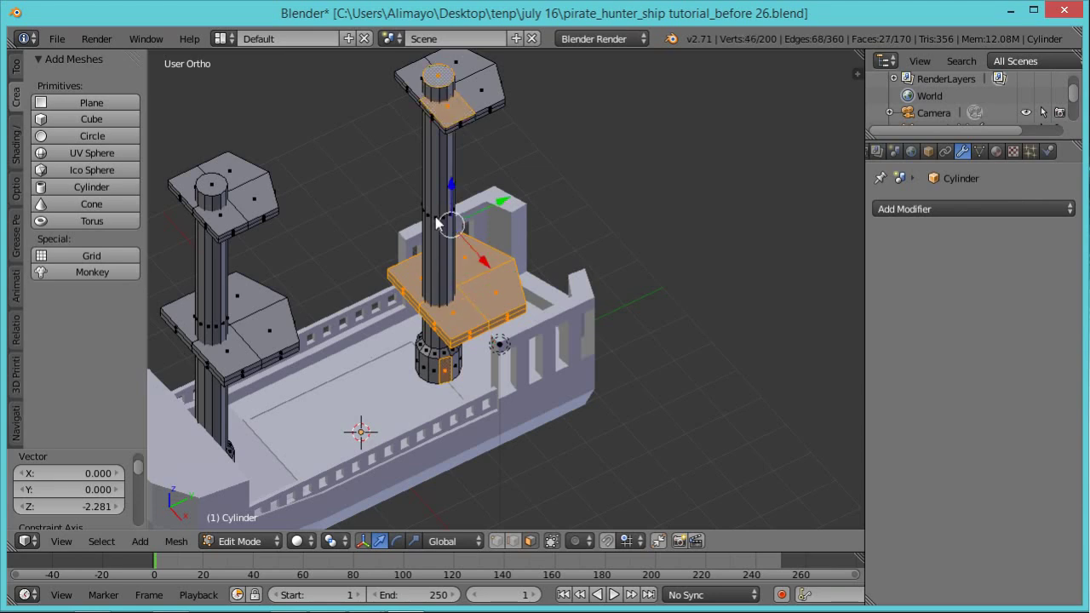
key(ctrl+l)
drag(500, 216, 537, 207)
Select the stern mast's whole linked lower platform and raise it 0.091 along Z
mouse_move(550, 272)
middle_down()
mouse_move(580, 340)
mouse_move(565, 250)
mouse_move(586, 228)
mouse_move(559, 287)
middle_up()
scroll(530, 264, up, 3)
right_click(546, 311)
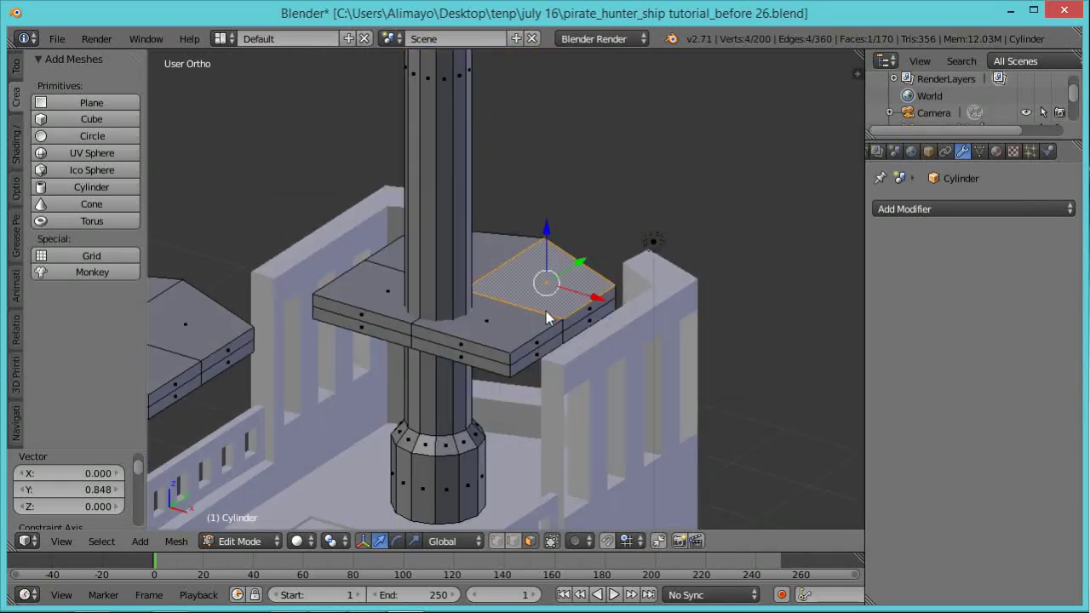
key(ctrl+l)
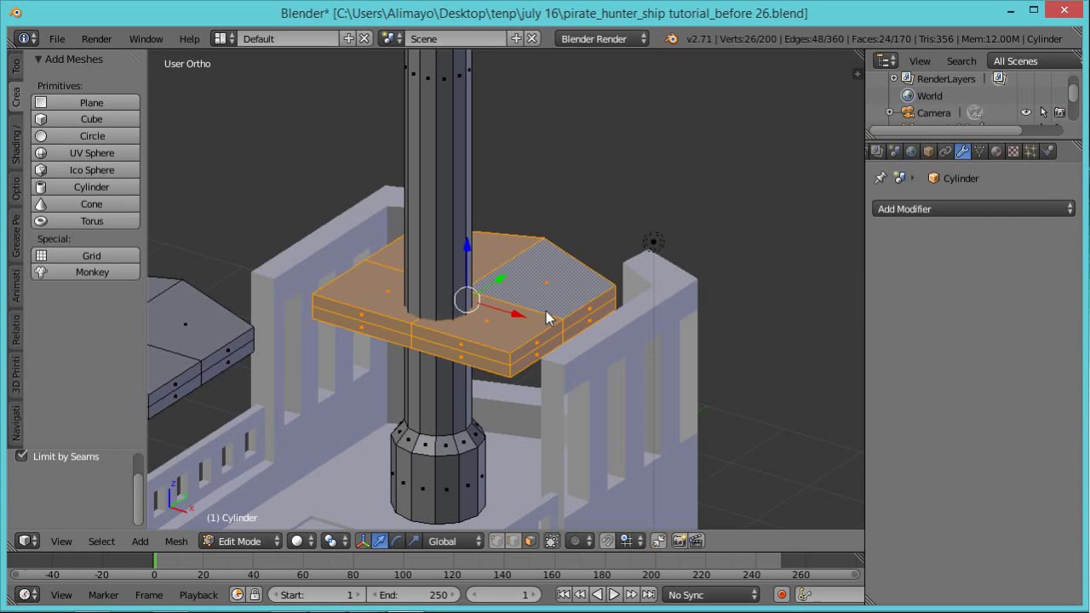
drag(468, 250, 468, 243)
Scale the stern mast's lower platform by 1.293 along X and 1.046 along Y to fit it between the stern walls
key(s)
key(x)
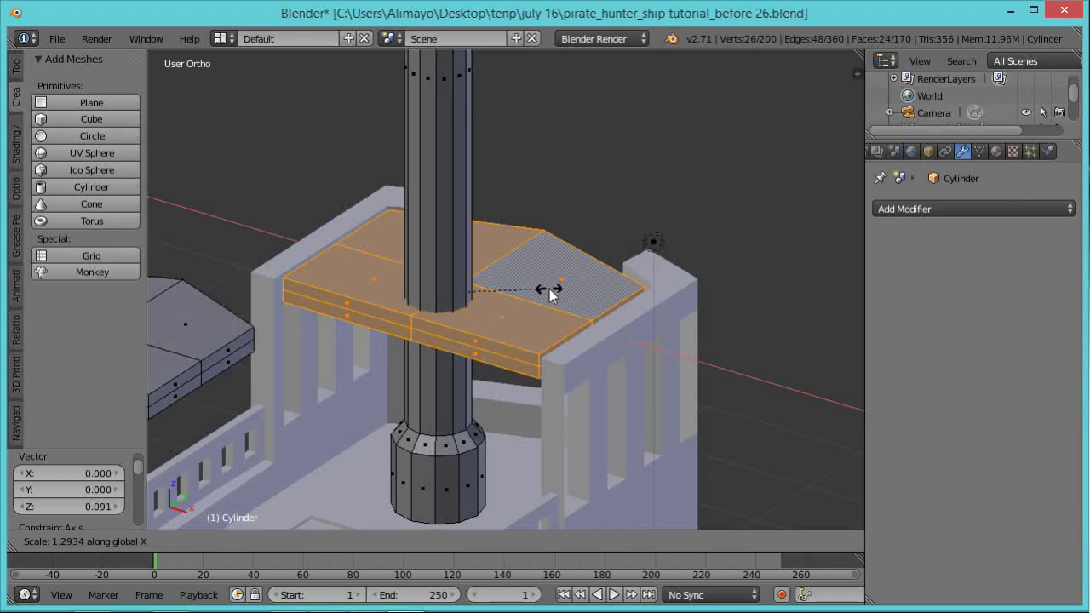
click(549, 292)
mouse_move(598, 356)
middle_down()
mouse_move(541, 379)
mouse_move(586, 351)
middle_up()
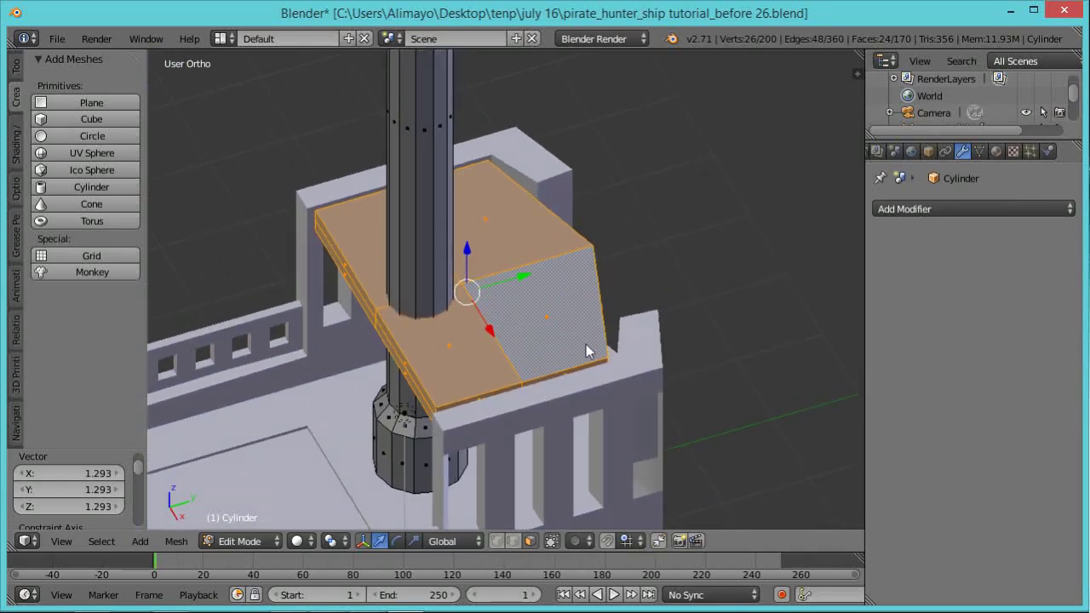
key(s)
key(y)
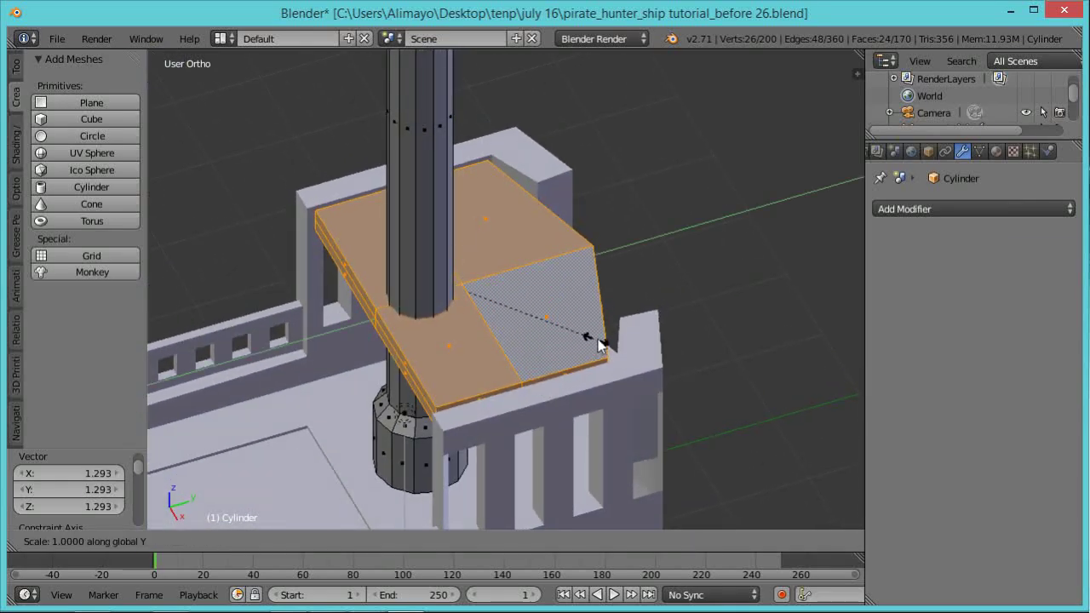
click(604, 337)
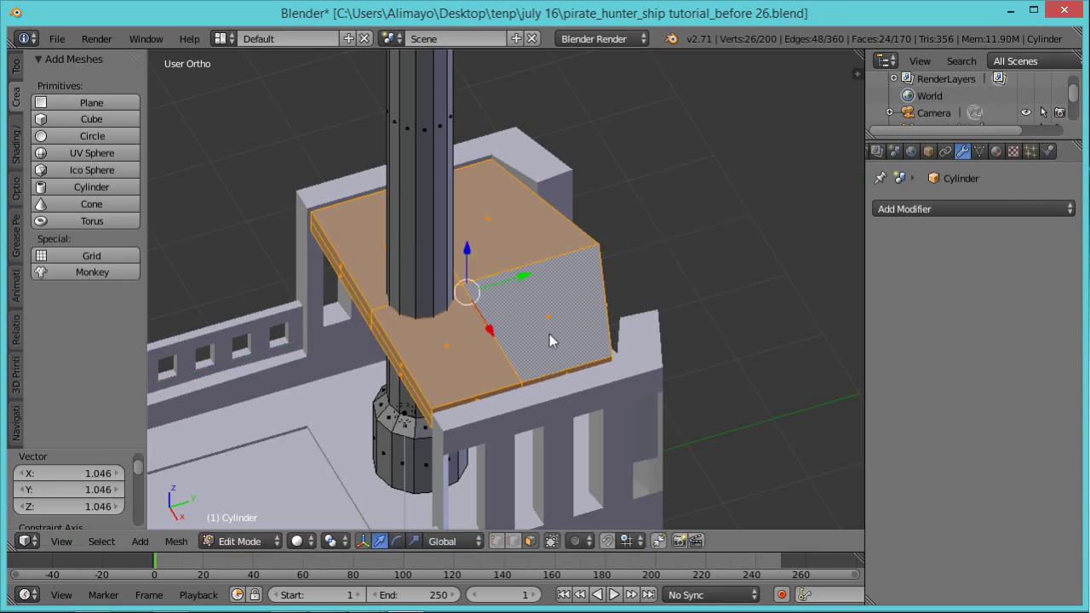
scroll(549, 340, down, 5)
middle_drag(574, 301, 516, 284)
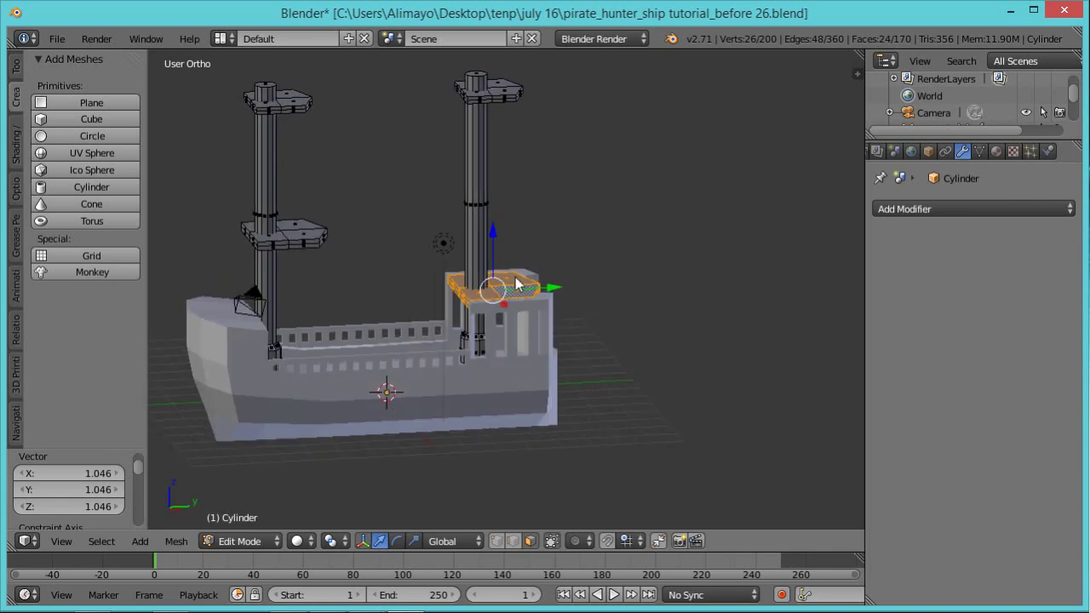
Try lowering the front mast's whole lower platform by about 1.07 along Z, and undo the move
right_click(280, 241)
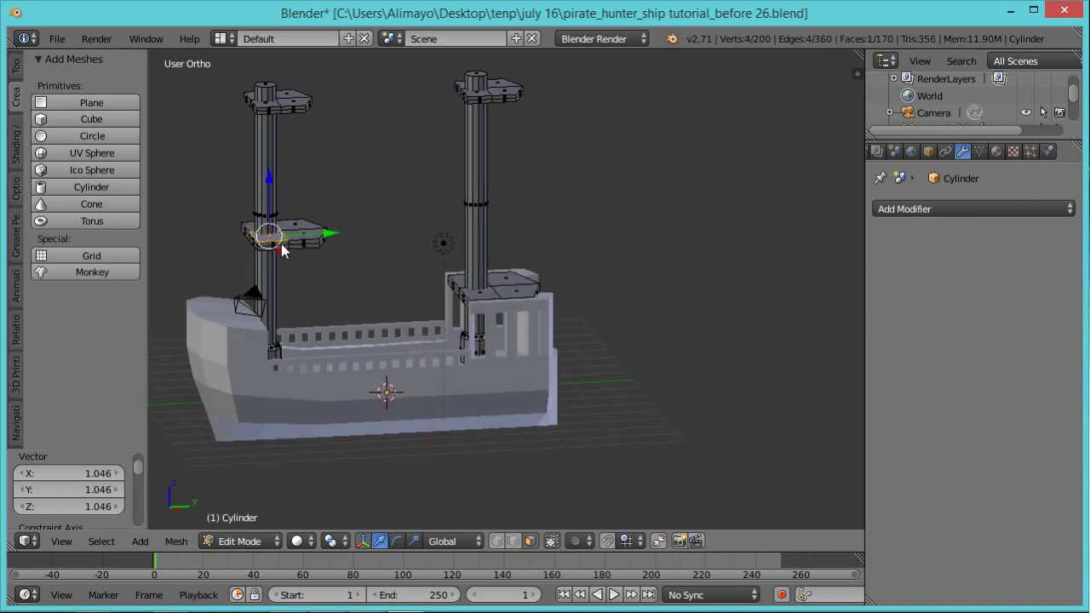
key(ctrl+l)
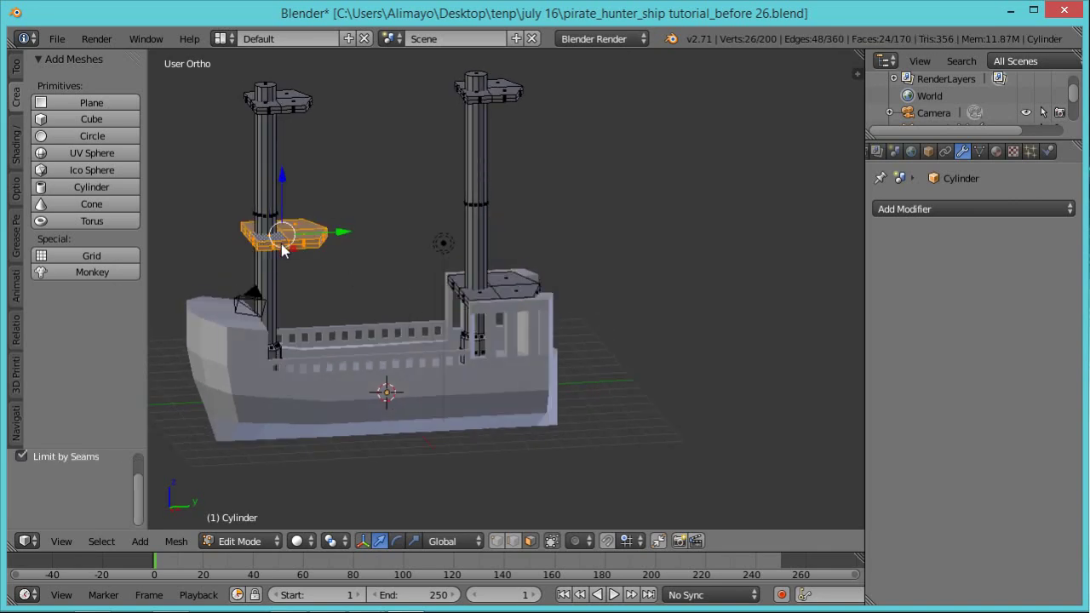
drag(282, 179, 280, 209)
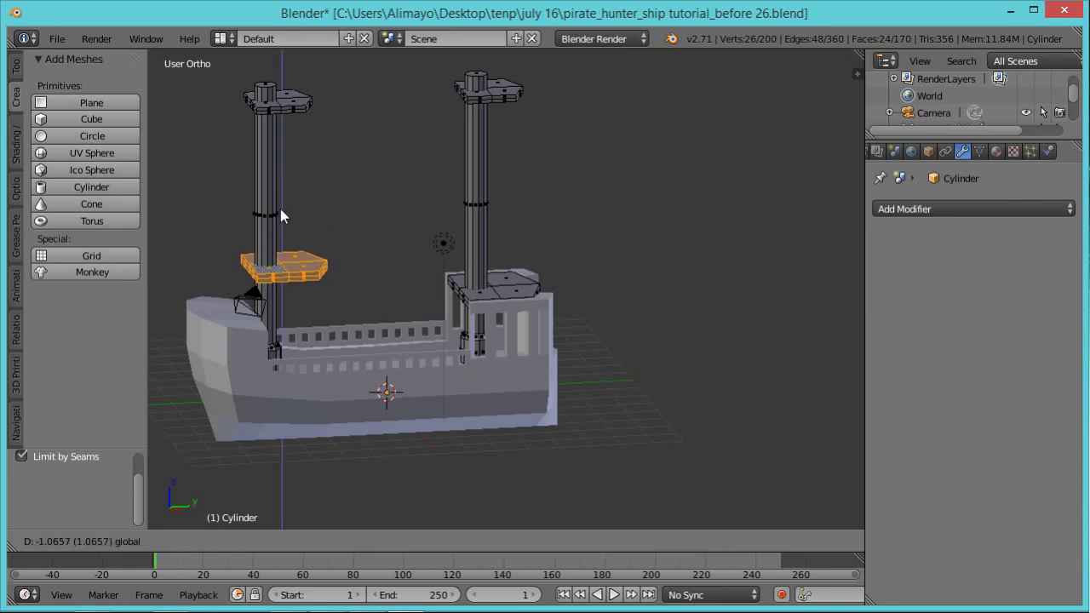
drag(280, 208, 280, 209)
key(ctrl+z)
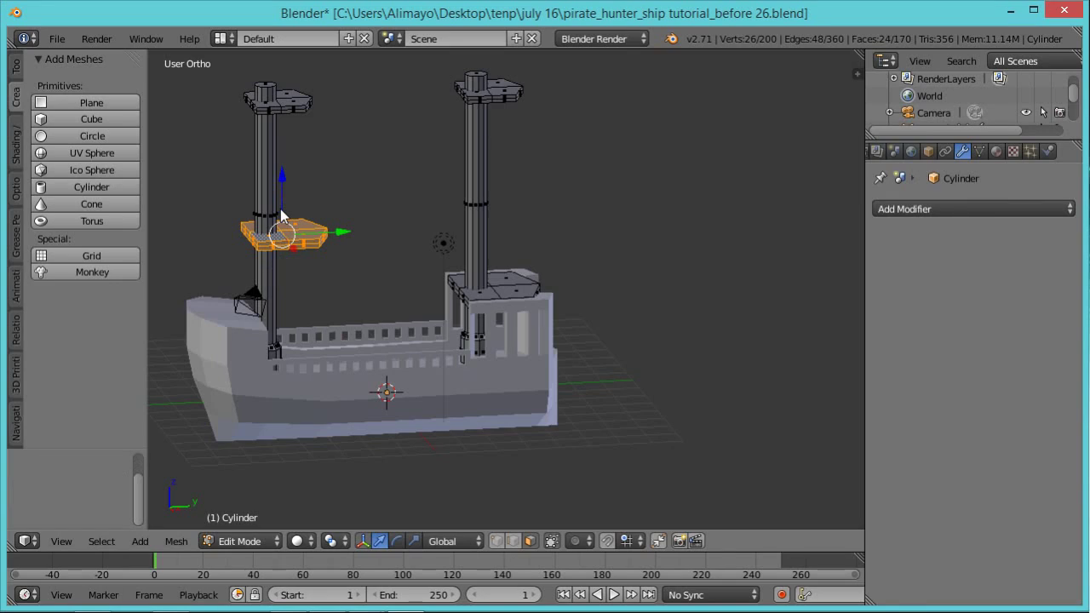
Select the stern mast's whole linked upper platform, move it -0.561 along Z and scale it uniformly by 1.383
right_click(501, 91)
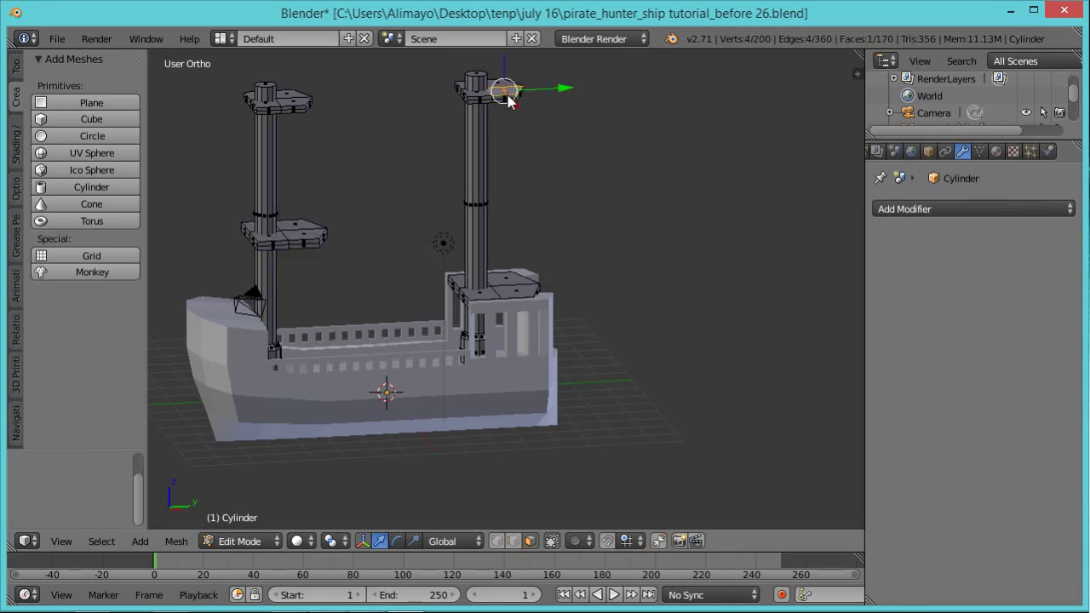
key(ctrl+l)
mouse_move(485, 50)
mouse_down()
mouse_move(484, 126)
mouse_move(493, 67)
mouse_up()
key(s)
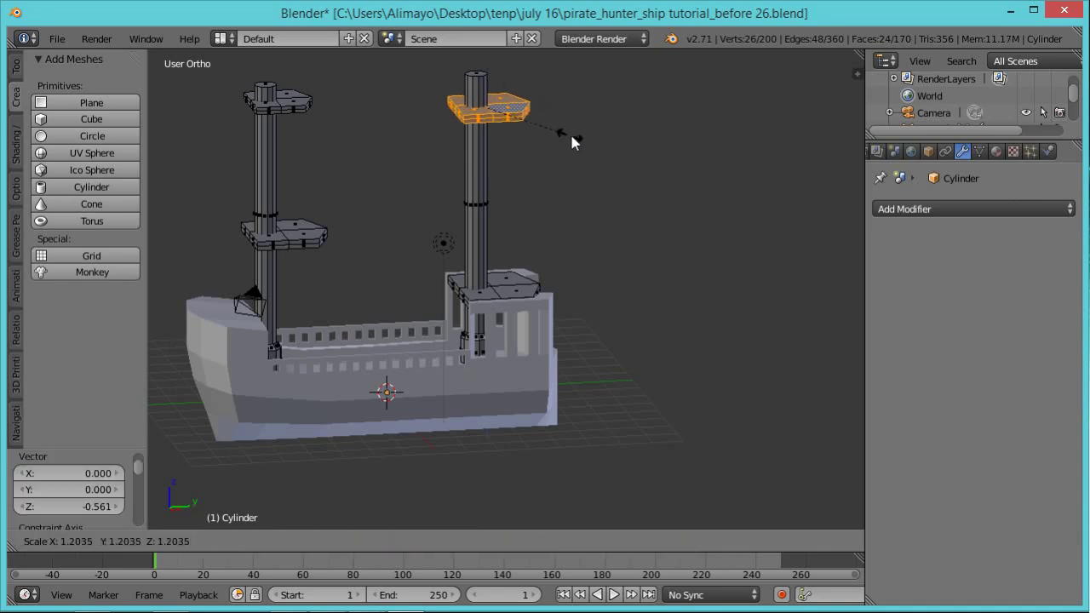
click(436, 197)
middle_drag(437, 196, 571, 231)
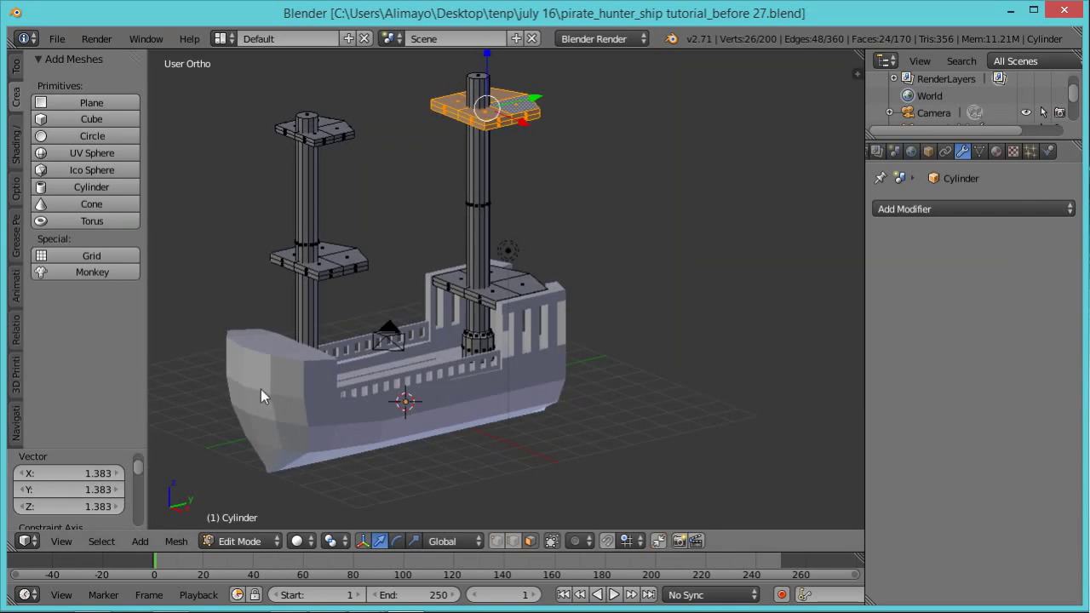
Select only one bow-facing side face of the front mast's upper platform with the manipulator hidden, and start the screencast keys display
scroll(261, 374, up, 2)
shift+middle_drag(261, 374, 581, 396)
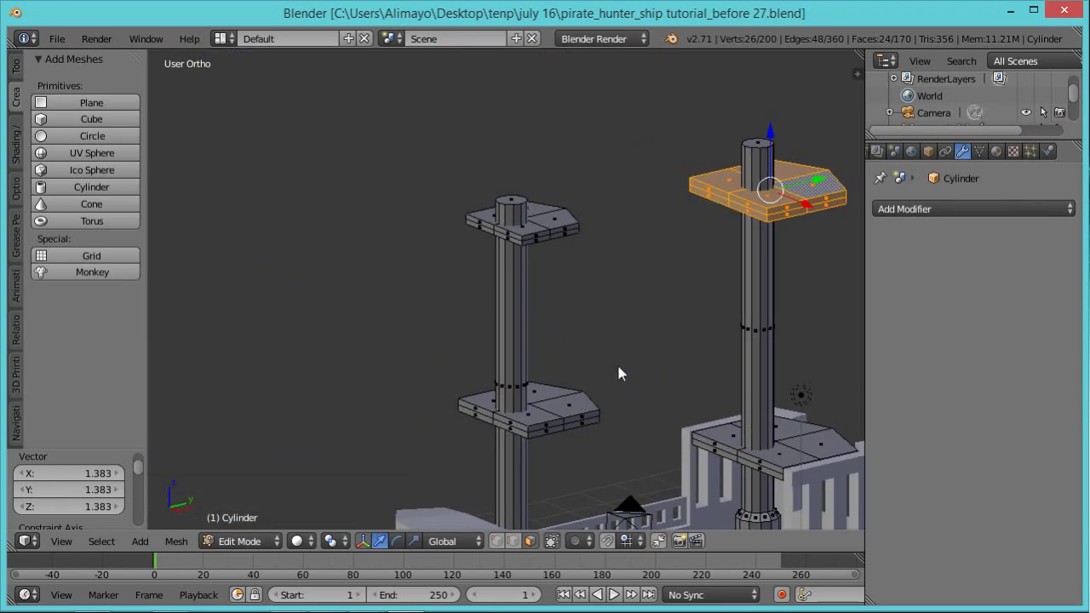
scroll(619, 373, up, 2)
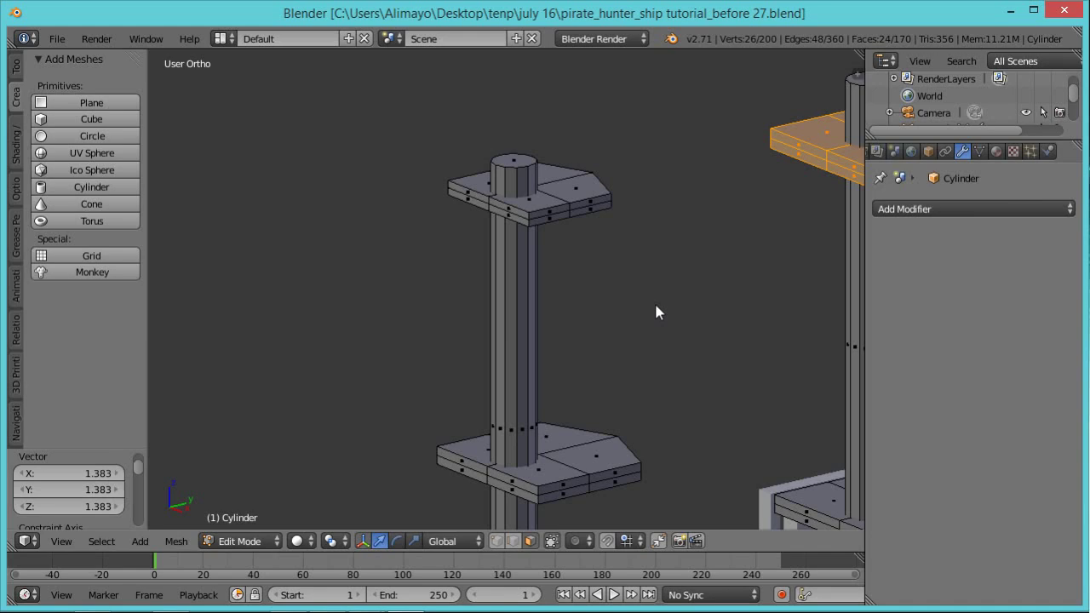
key(a)
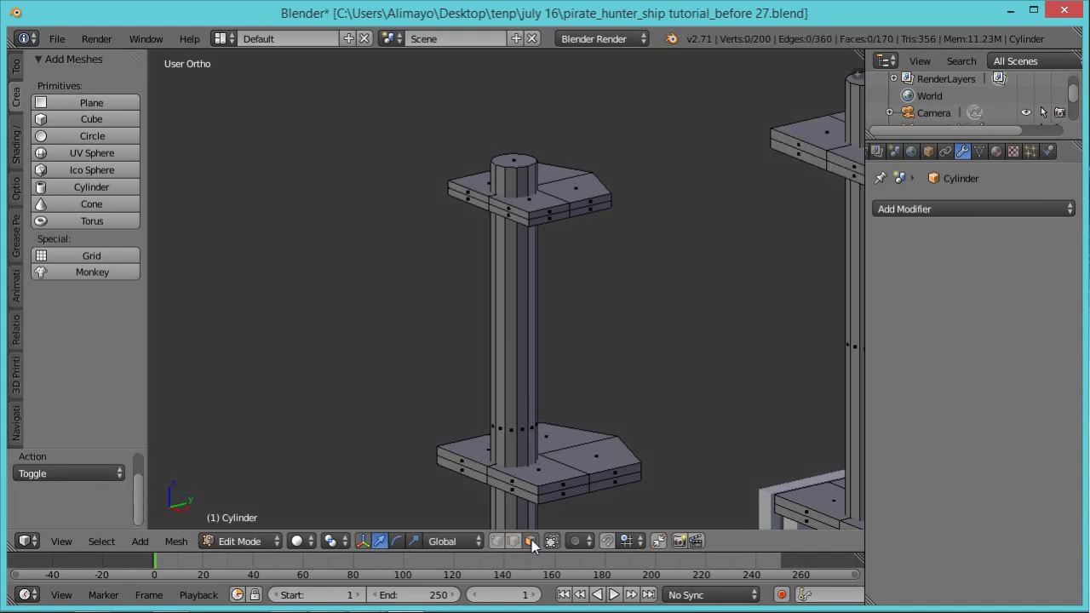
right_click(533, 224)
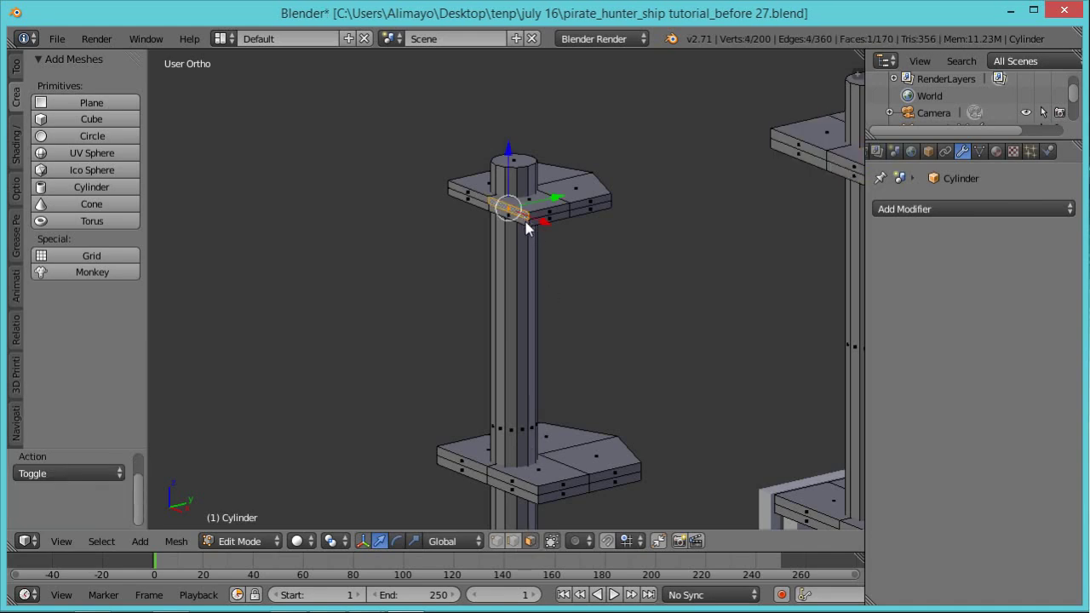
click(526, 228)
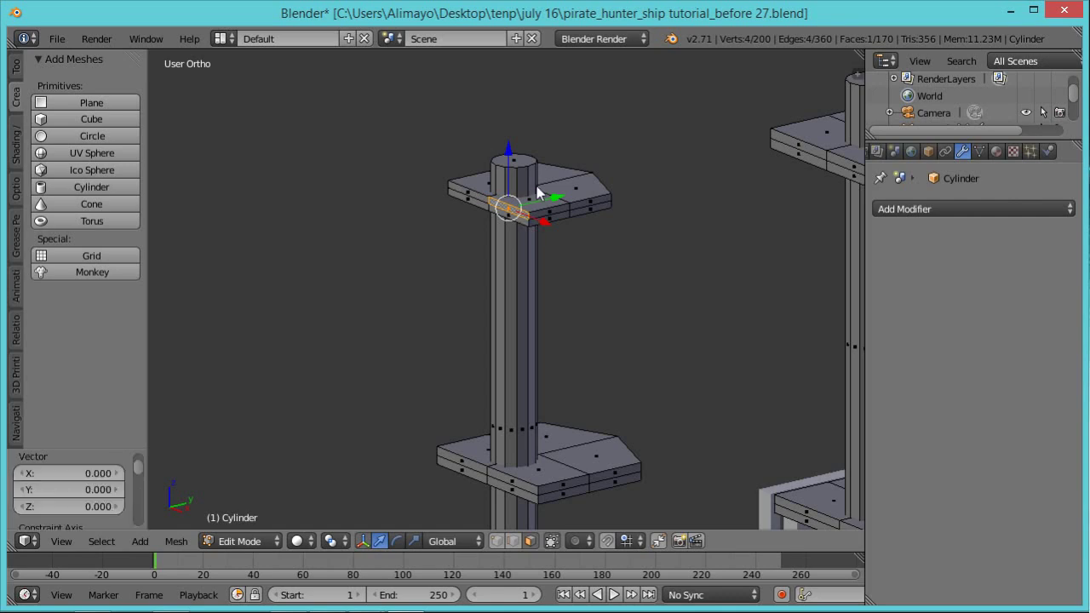
key(ctrl+space)
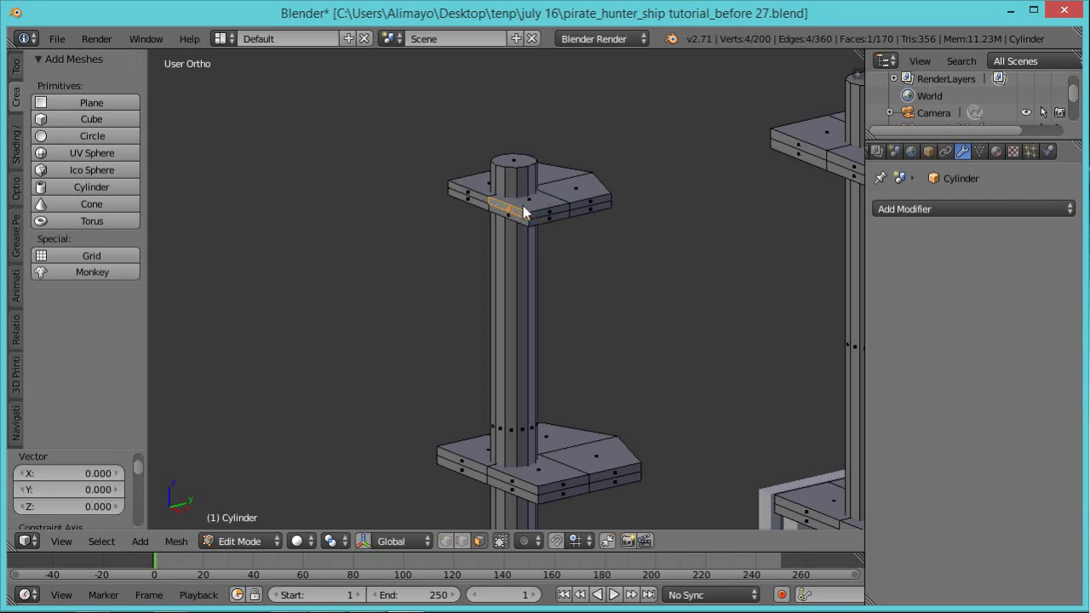
key(n)
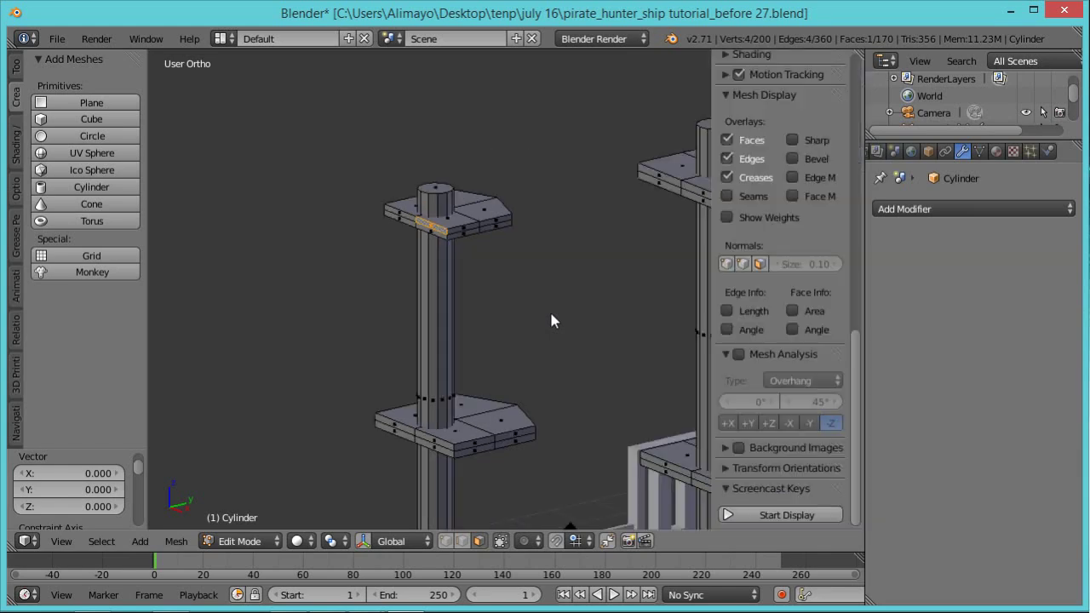
key(n)
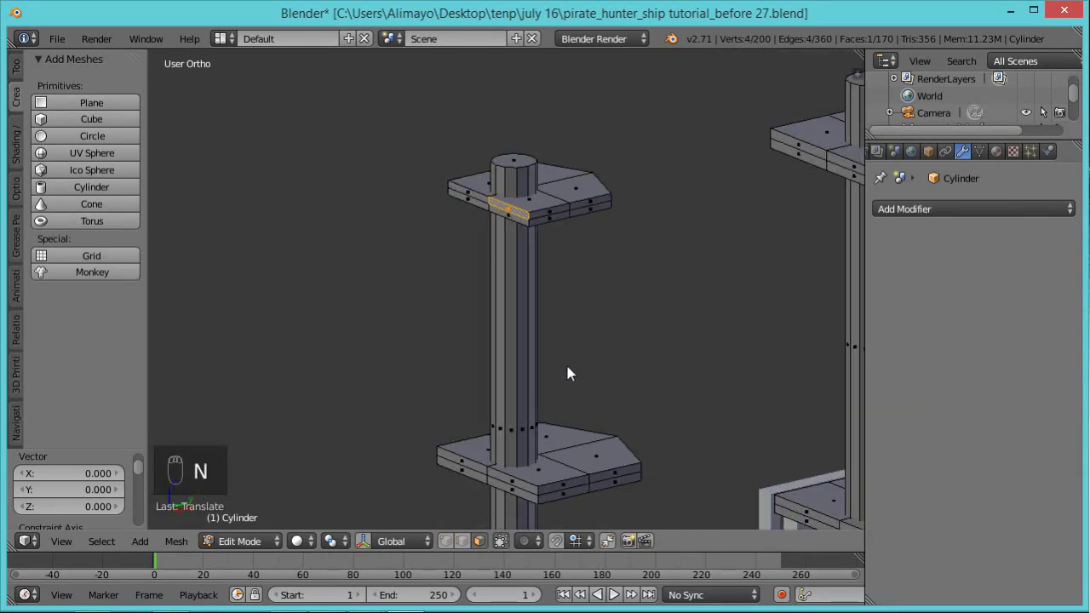
Extend the selection to all four bow-facing side faces of the front mast's upper platform, and clear the selection
shift+click(513, 220)
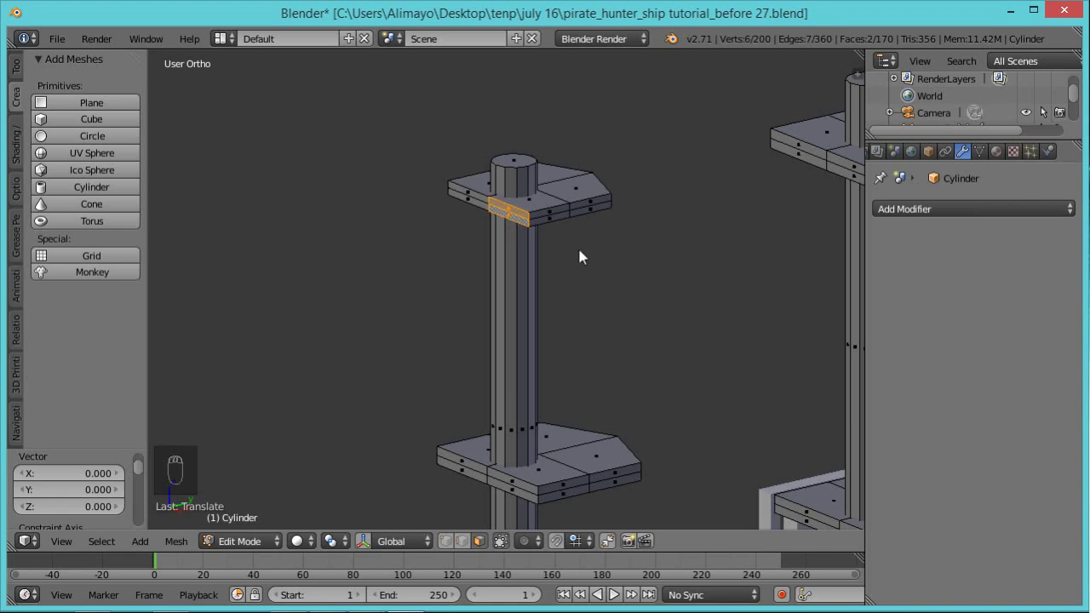
shift+click(477, 198)
shift+click(477, 204)
middle_drag(643, 294, 677, 319)
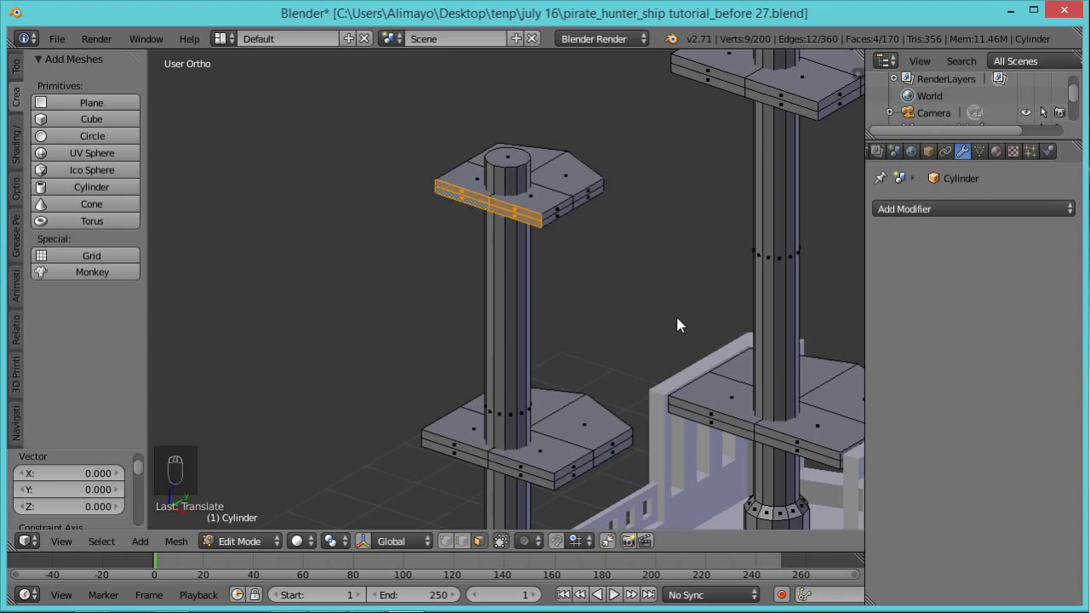
scroll(677, 324, down, 4)
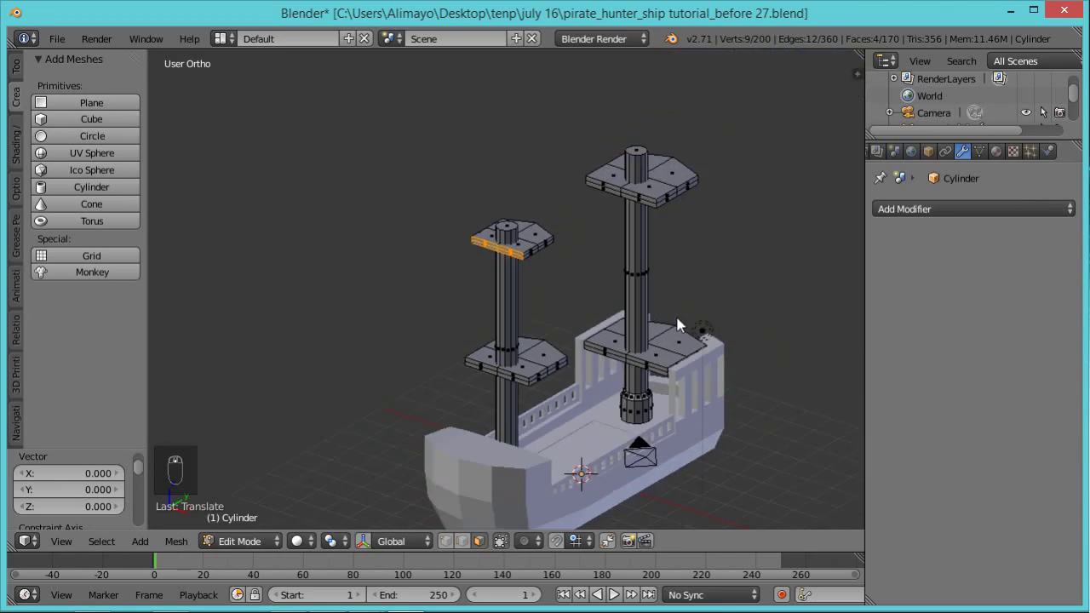
scroll(645, 419, up, 1)
scroll(644, 419, up, 2)
scroll(645, 419, down, 2)
key(a)
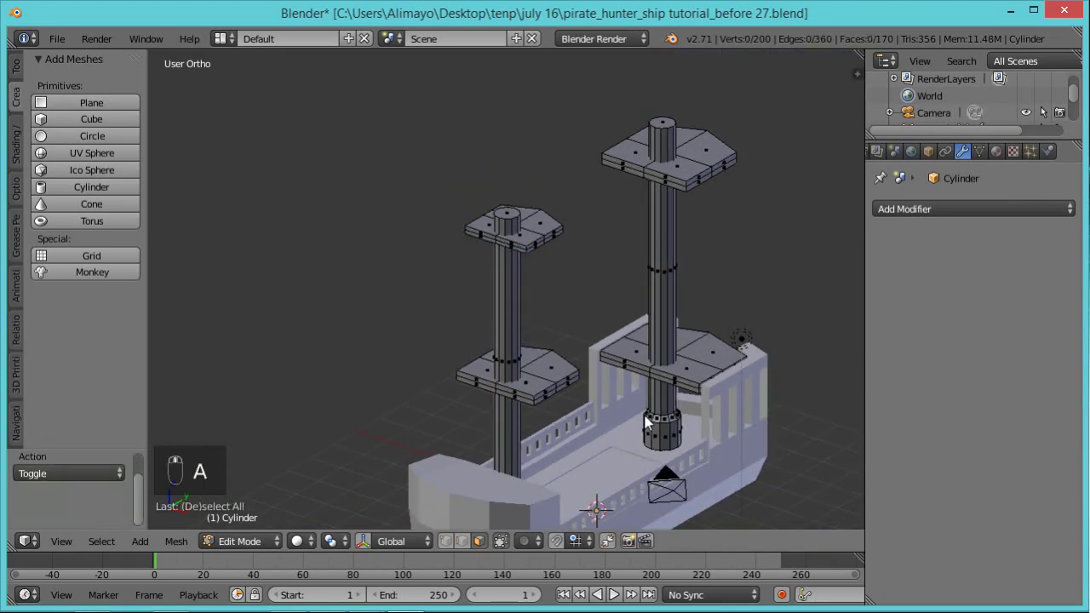
Isolate the masts in local view and show them from the front in wireframe
scroll(647, 417, up, 2)
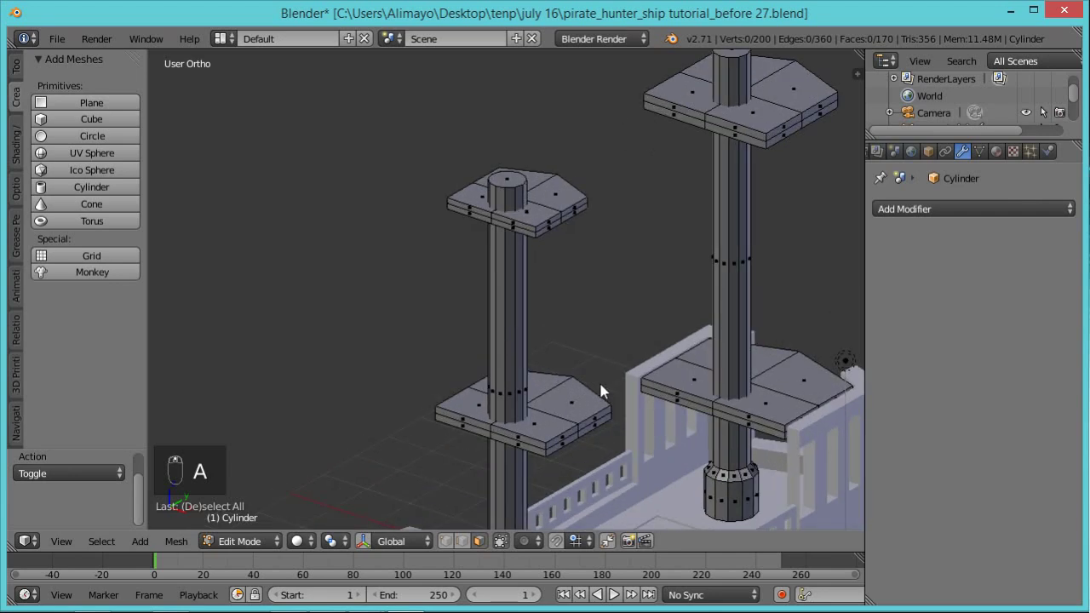
key(KP_1)
scroll(599, 379, down, 2)
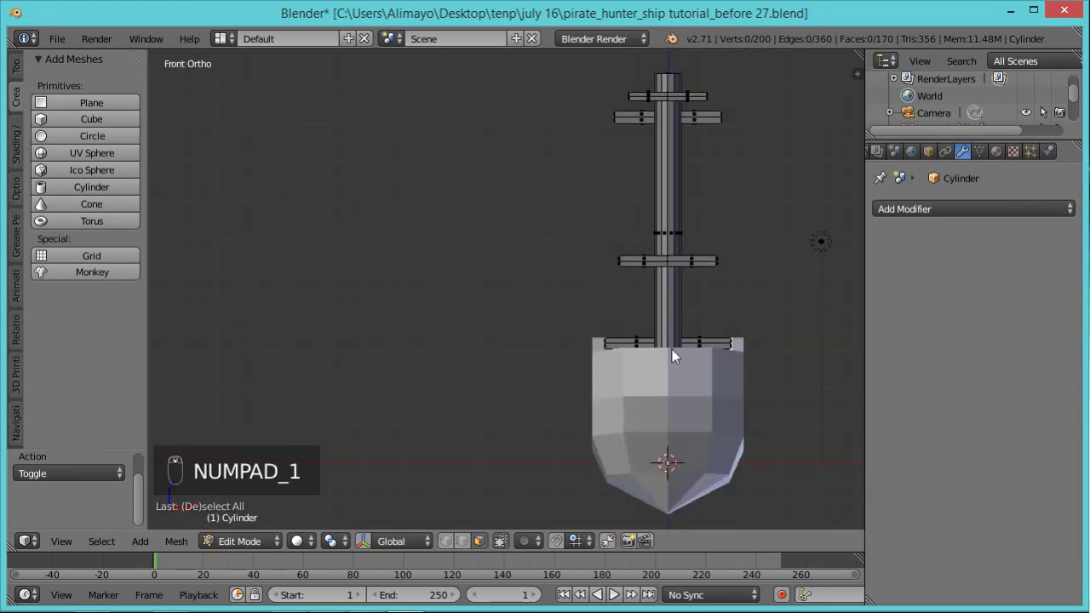
shift+middle_drag(717, 348, 587, 390)
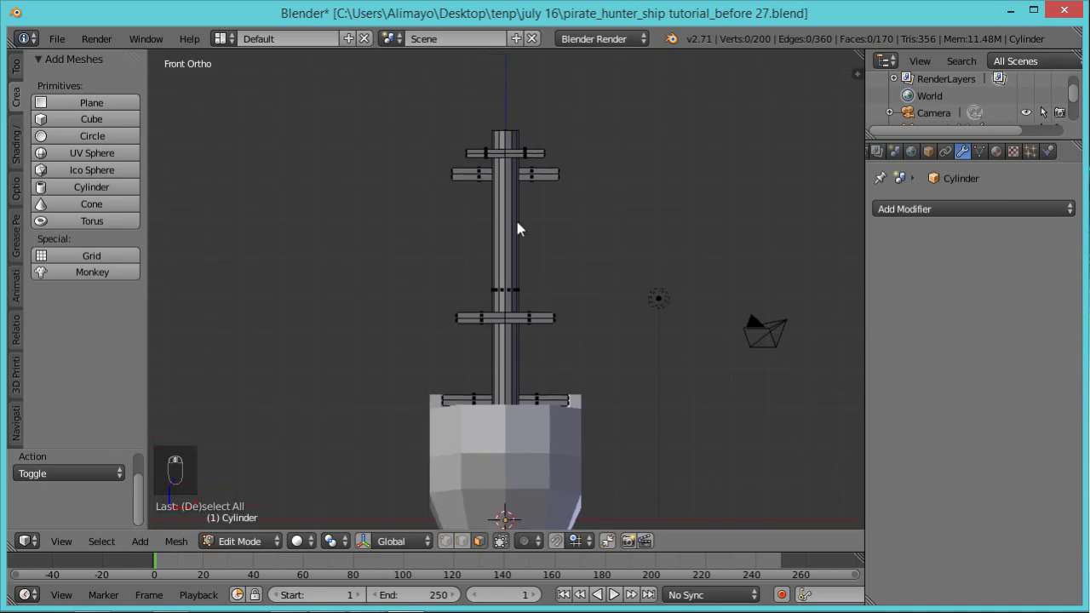
key(z)
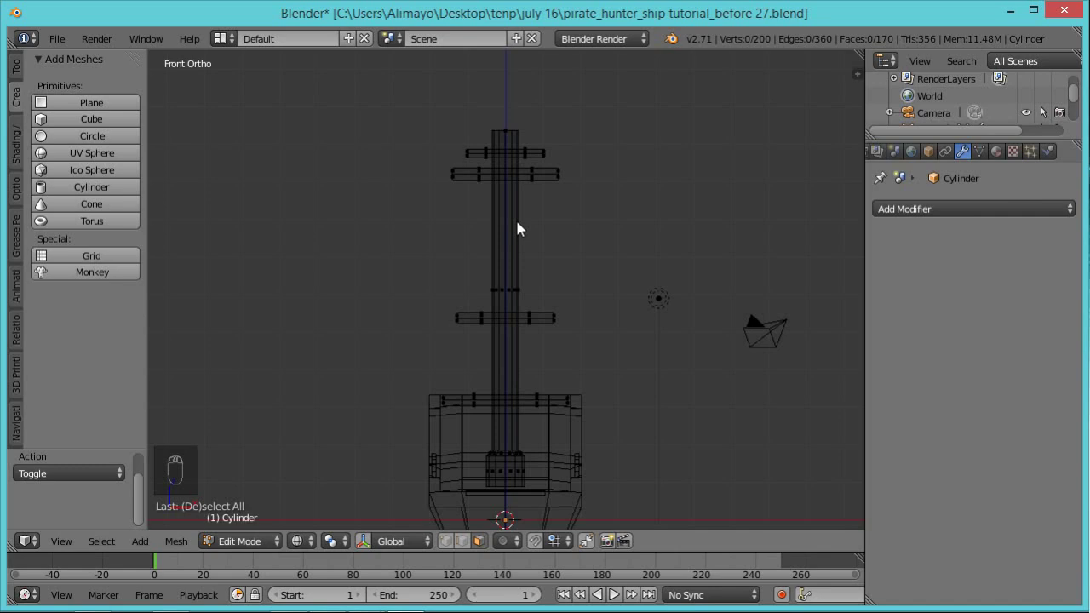
key(KP_Divide)
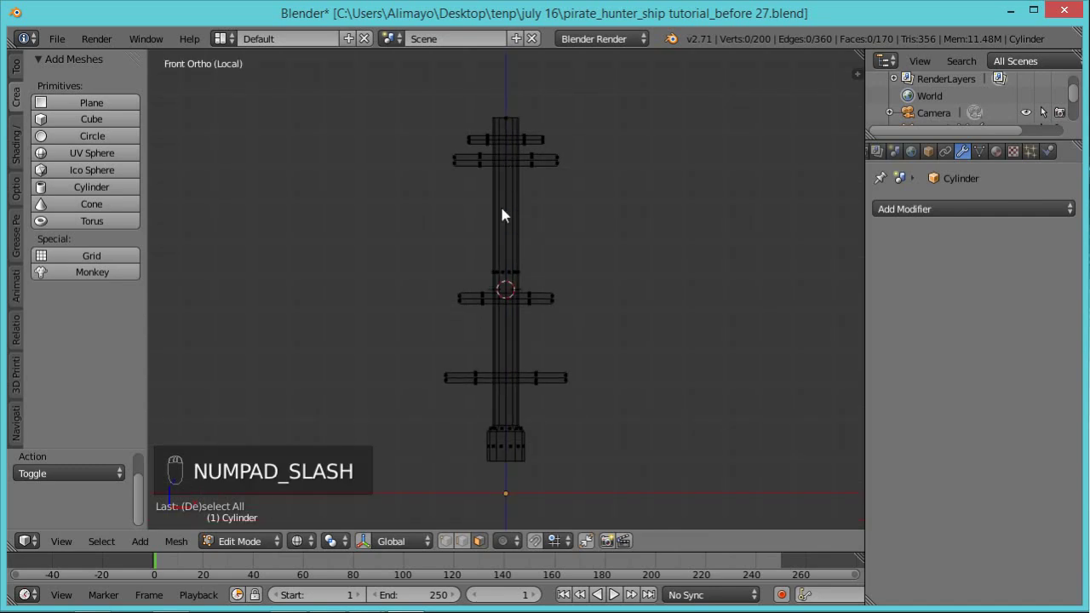
Box-select the negative-X half of both masts and their platforms up to the centre line
key(b)
drag(385, 71, 510, 495)
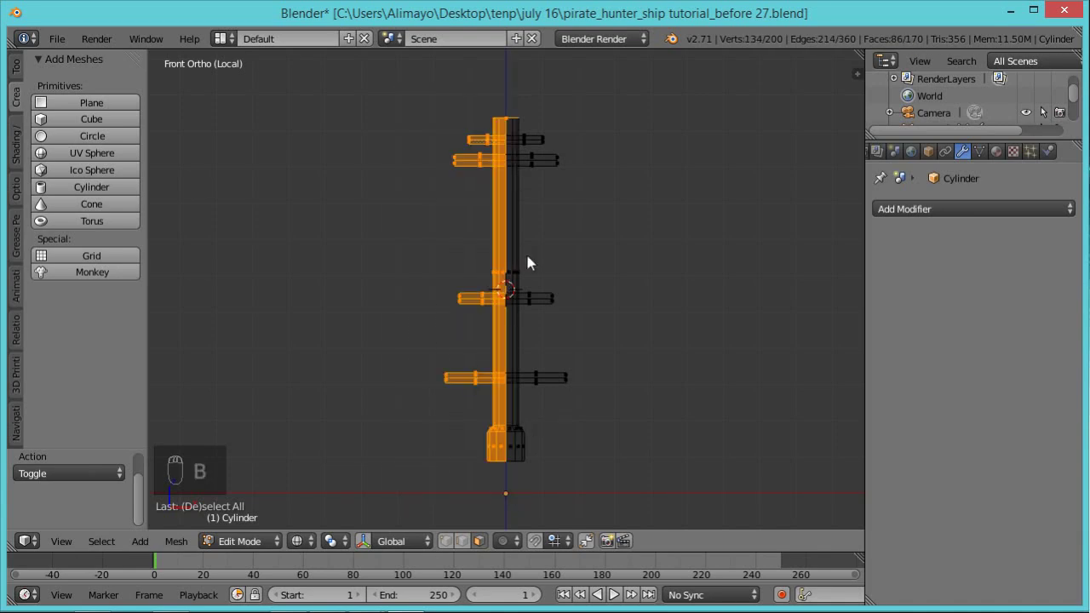
middle_drag(589, 135, 638, 395)
scroll(604, 237, up, 2)
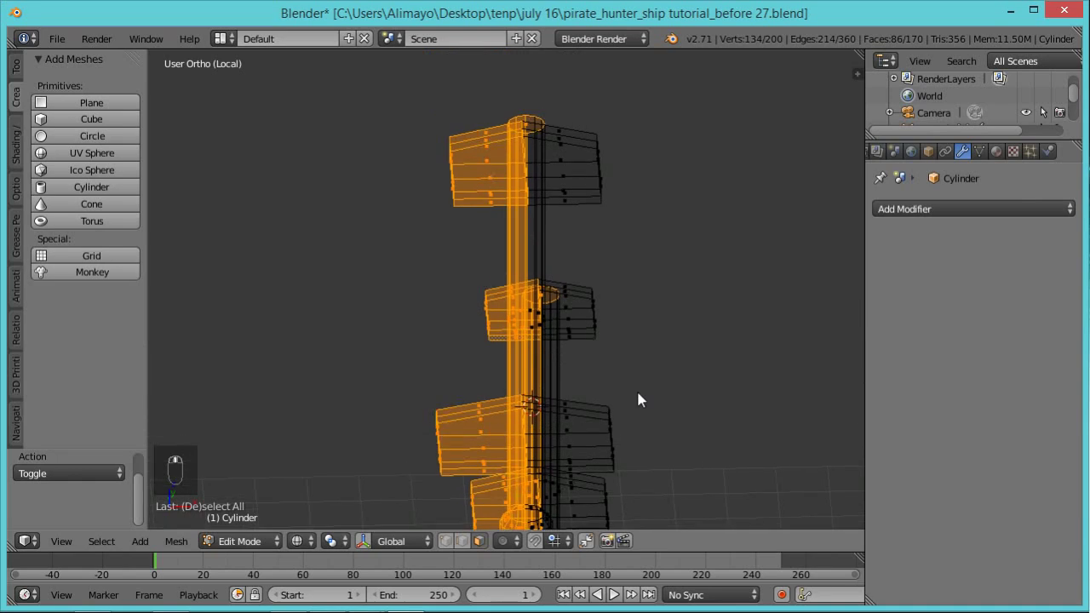
scroll(640, 398, up, 1)
Clear the selection, return to solid shading, and delete the round top cap faces of both masts
key(a)
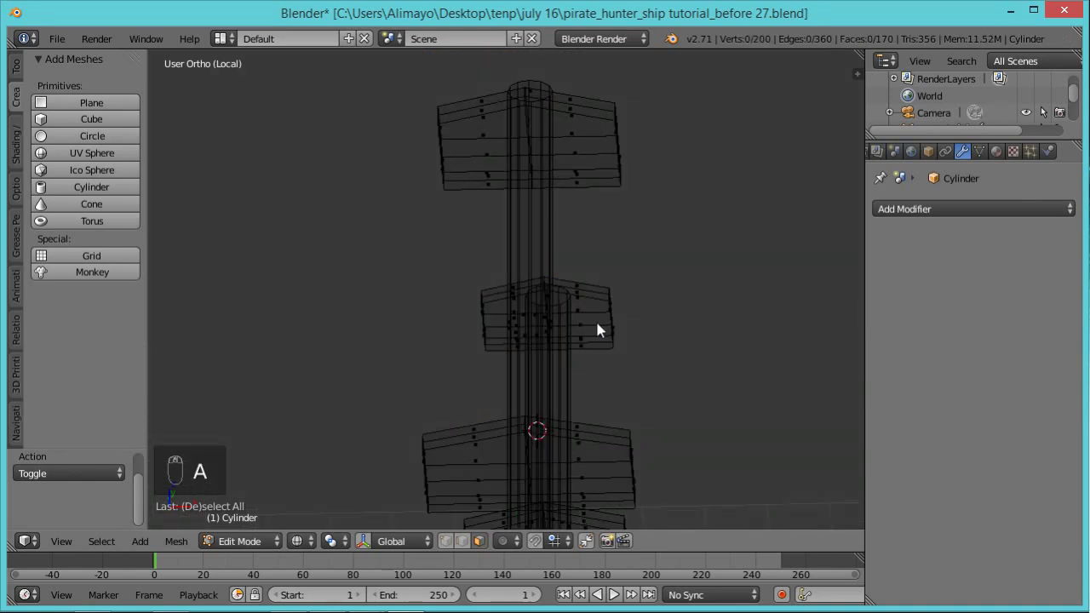
key(z)
right_click(532, 94)
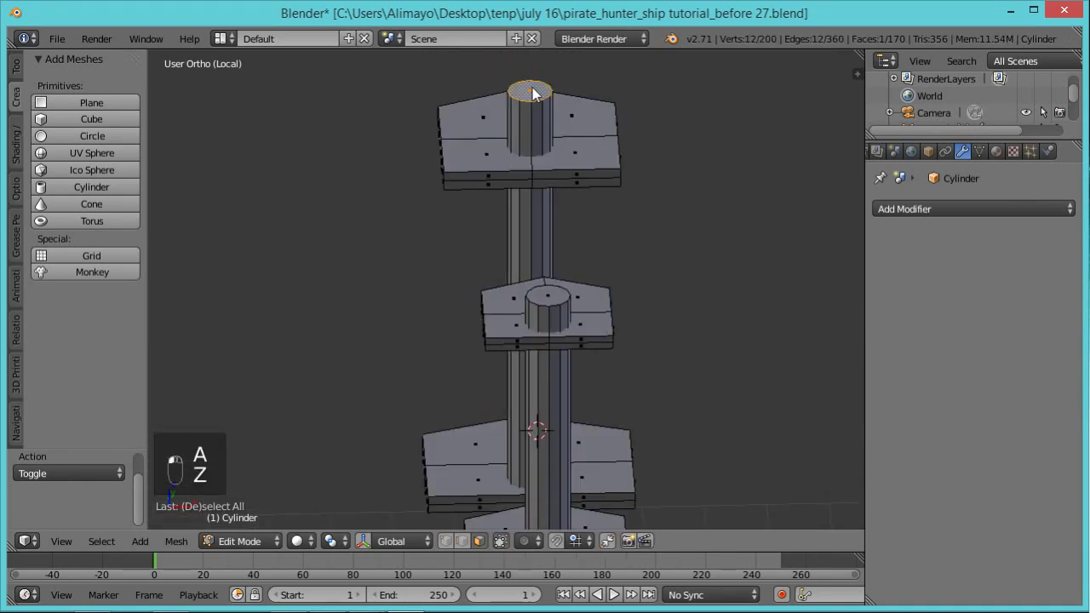
shift+right_click(547, 296)
key(x)
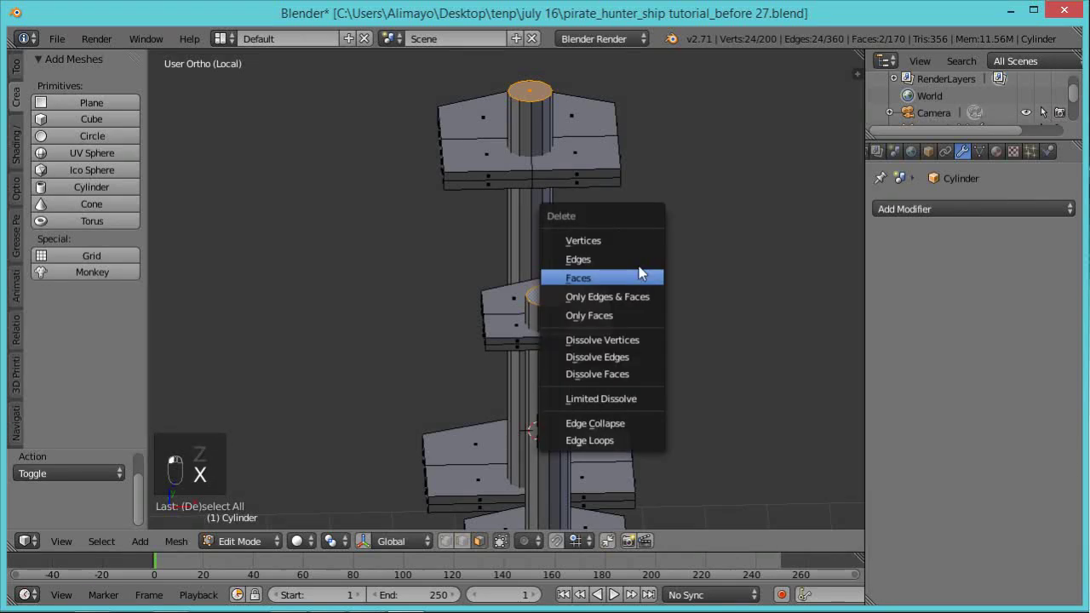
click(635, 278)
scroll(653, 252, down, 3)
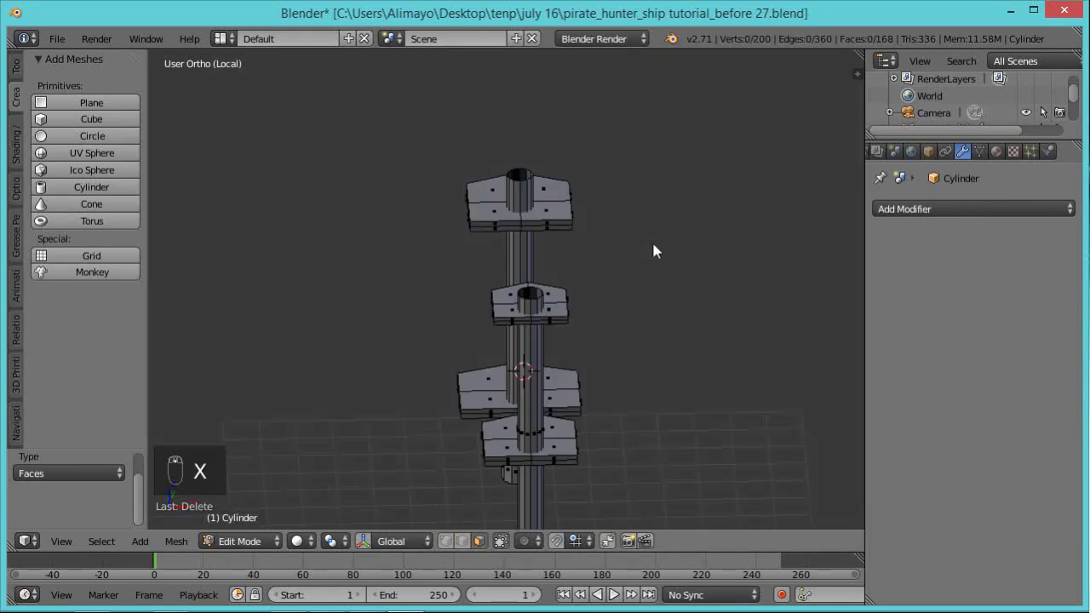
Box-select the negative-X half of both masts and their platforms from the front in wireframe, and delete its faces
key(KP_1)
scroll(653, 251, down, 2)
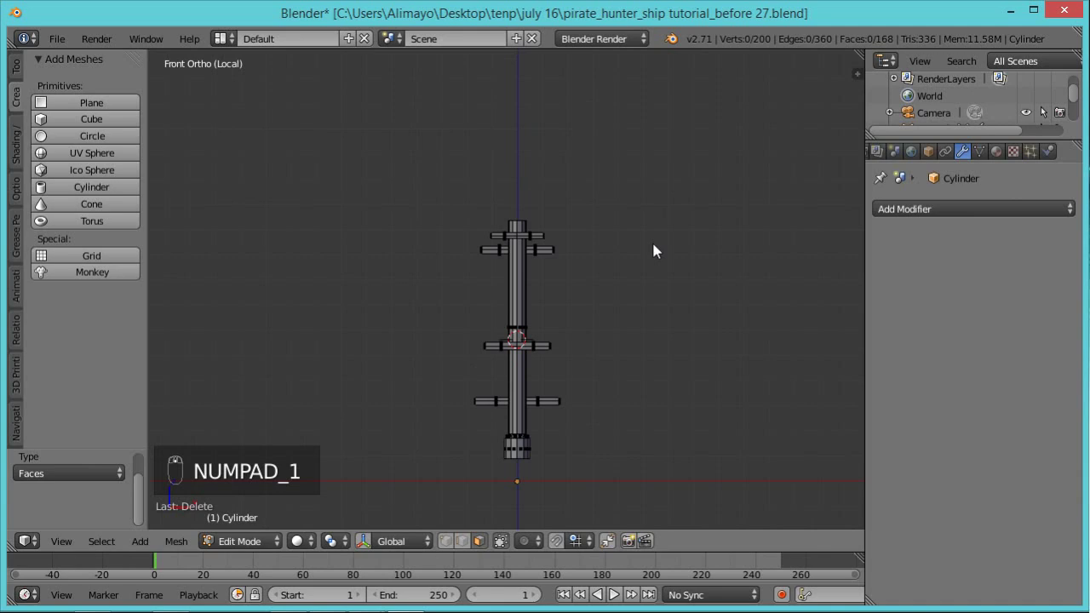
scroll(626, 287, up, 4)
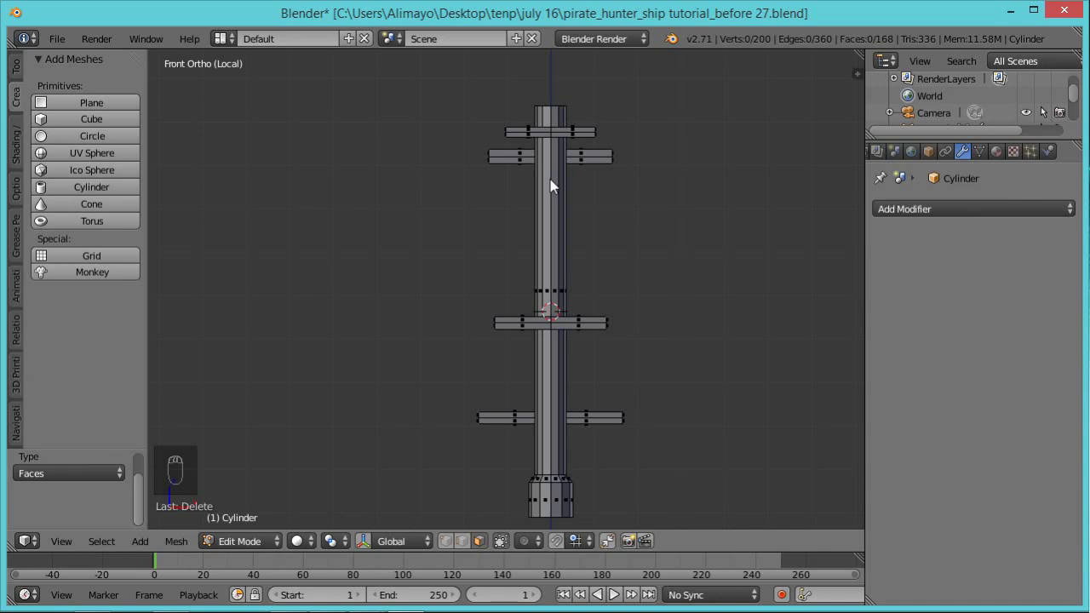
key(z)
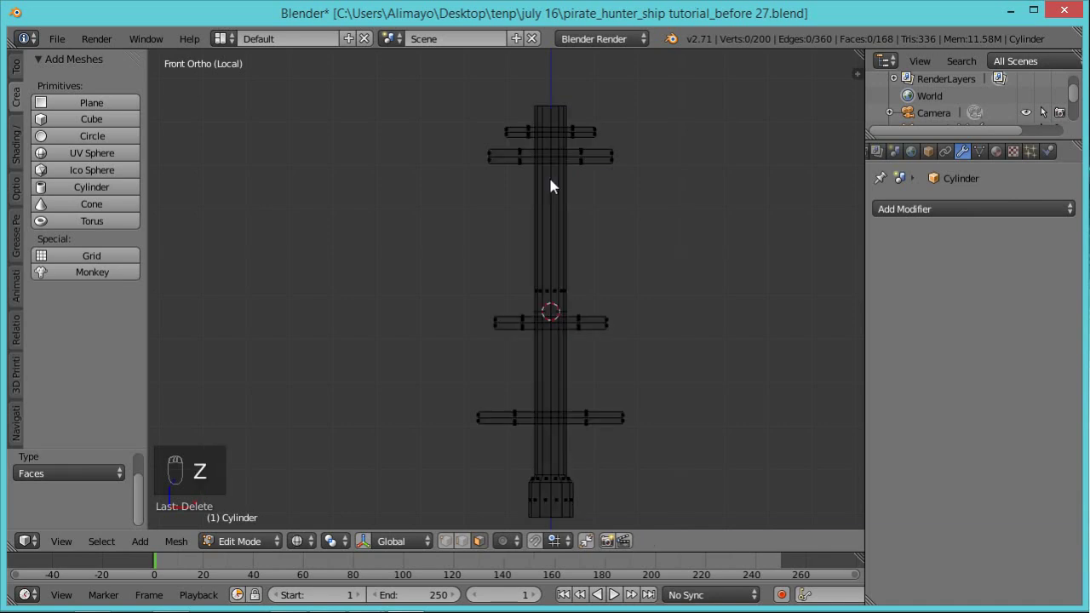
key(b)
drag(396, 63, 554, 546)
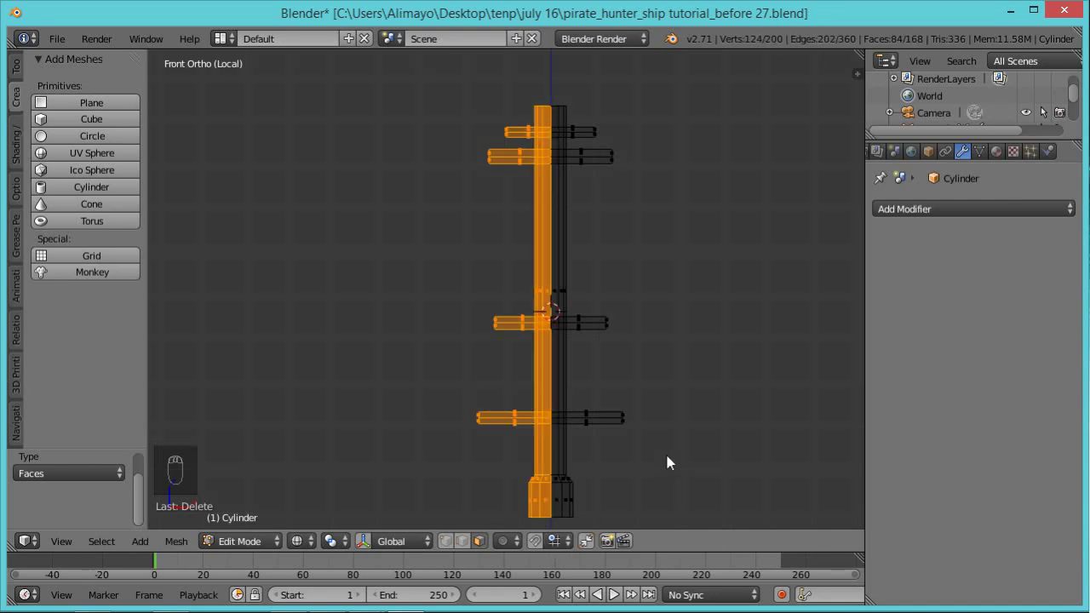
key(x)
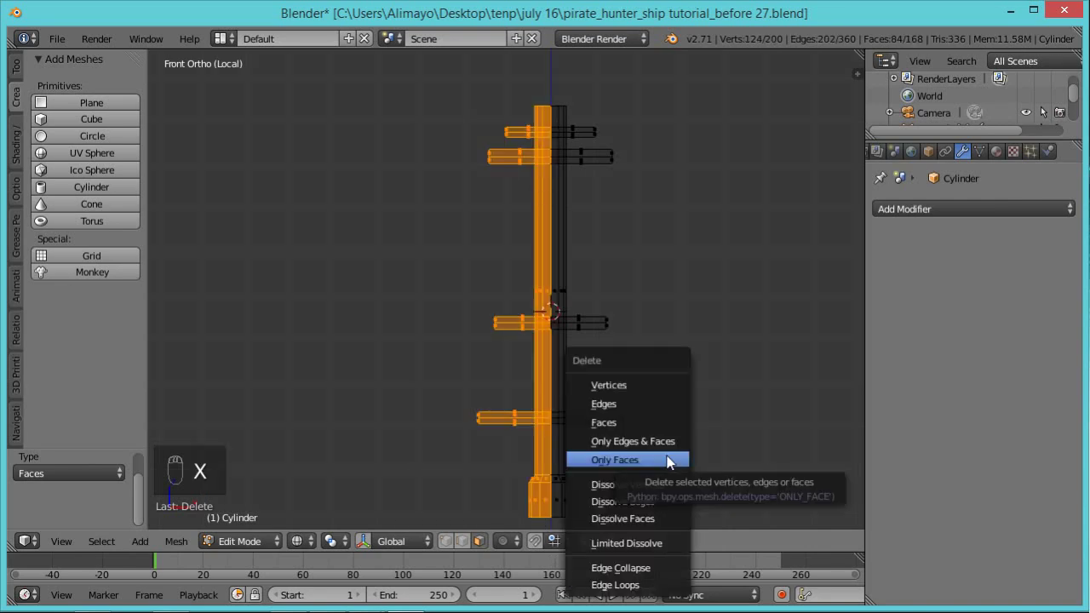
click(656, 424)
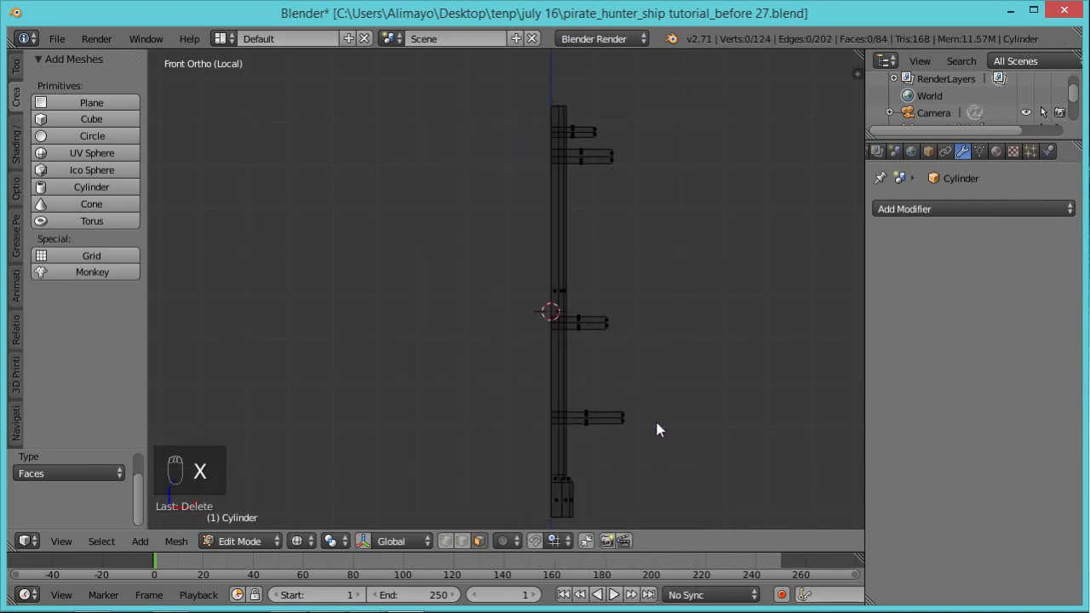
Add a Mirror modifier on X to the masts with Clipping and edit-cage adjustment enabled, and return to solid shading
click(1035, 207)
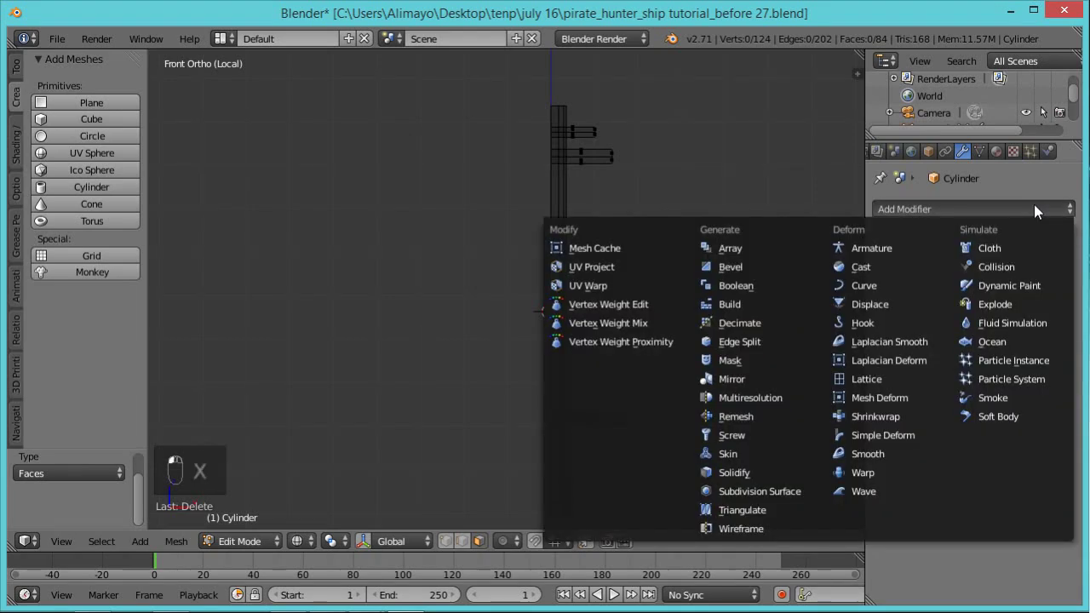
click(753, 388)
click(937, 326)
click(1004, 236)
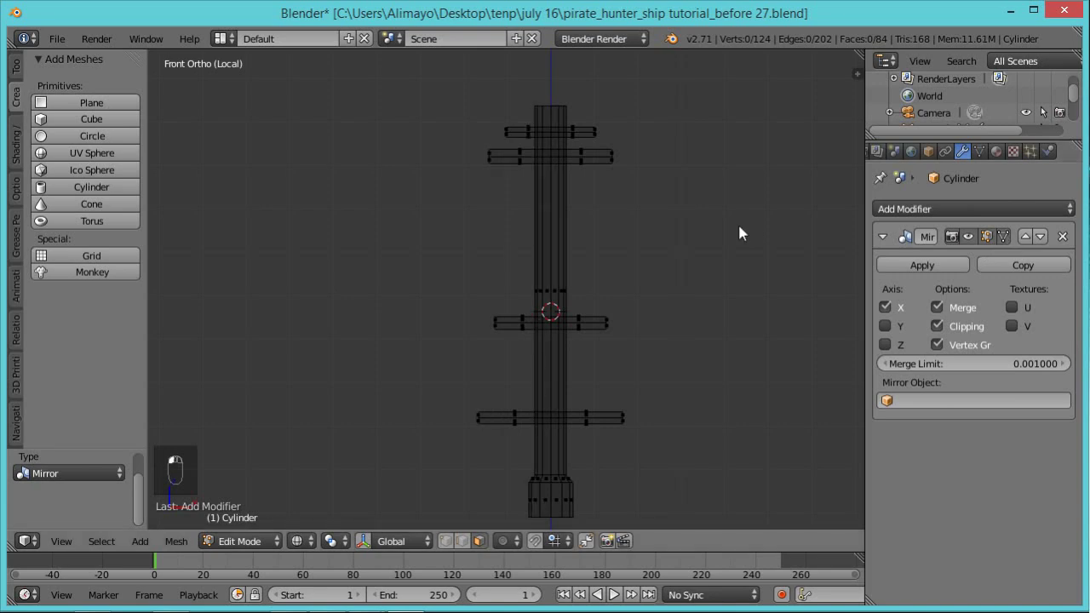
key(z)
scroll(726, 234, down, 1)
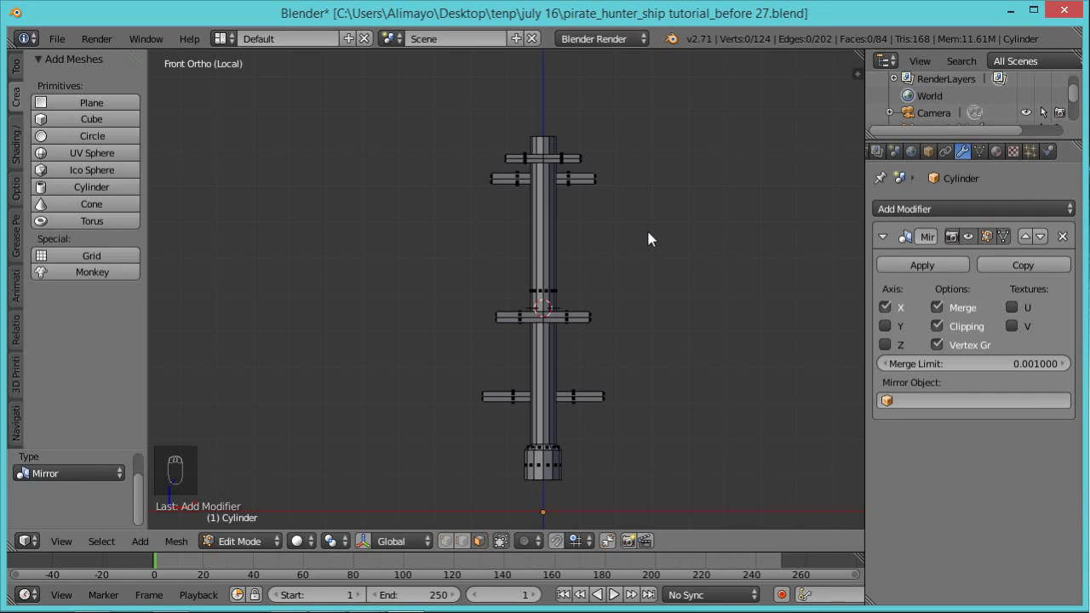
Leave local view and show the masts on the whole ship in solid shading
key(KP_Divide)
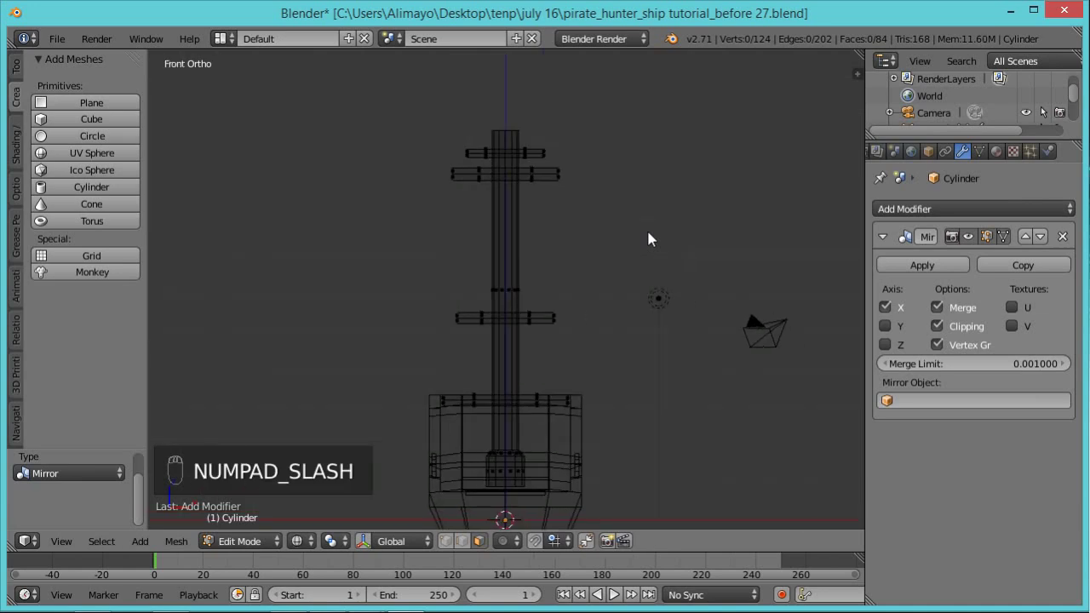
key(z)
mouse_move(733, 276)
middle_down()
mouse_move(713, 333)
mouse_move(645, 353)
mouse_move(615, 293)
mouse_move(642, 331)
middle_up()
scroll(642, 331, up, 4)
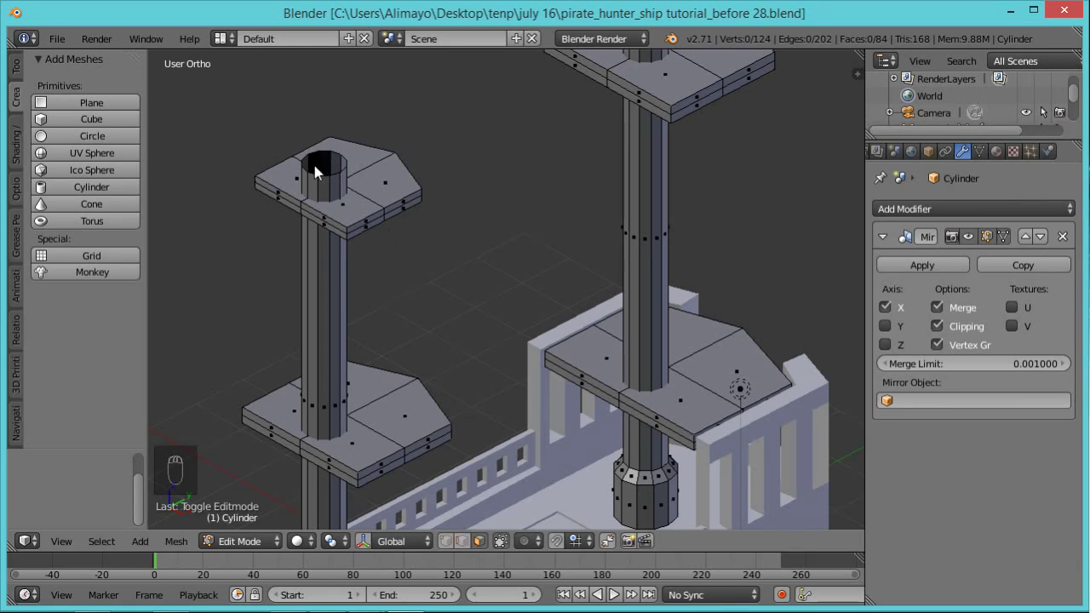
Select the open top edge loop of each mast in edge mode and fill each one with a face
click(465, 543)
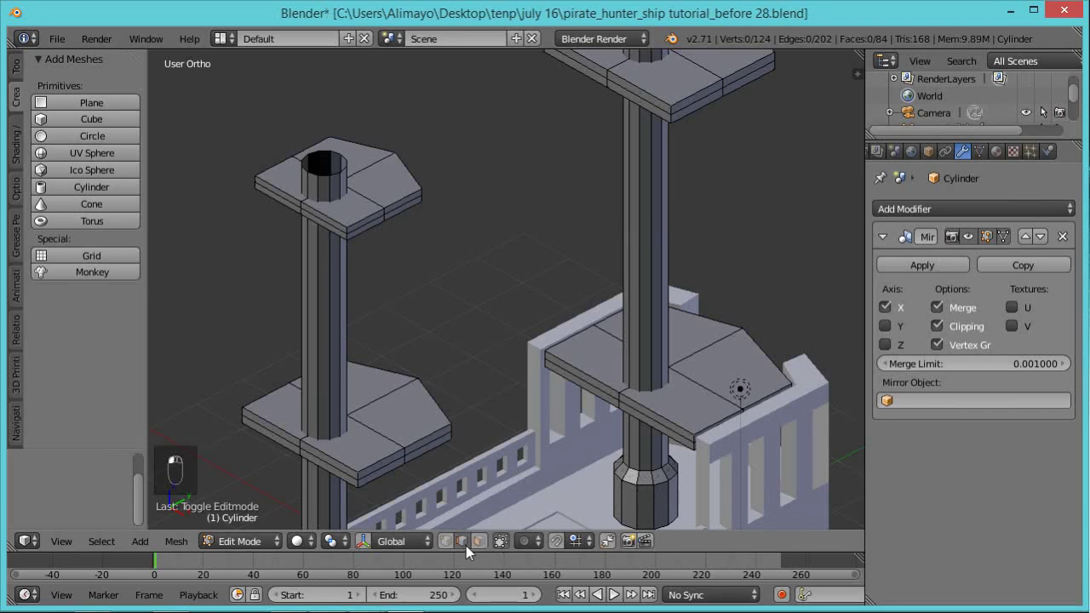
alt+right_click(339, 176)
key(f)
middle_drag(517, 160, 583, 155)
key(a)
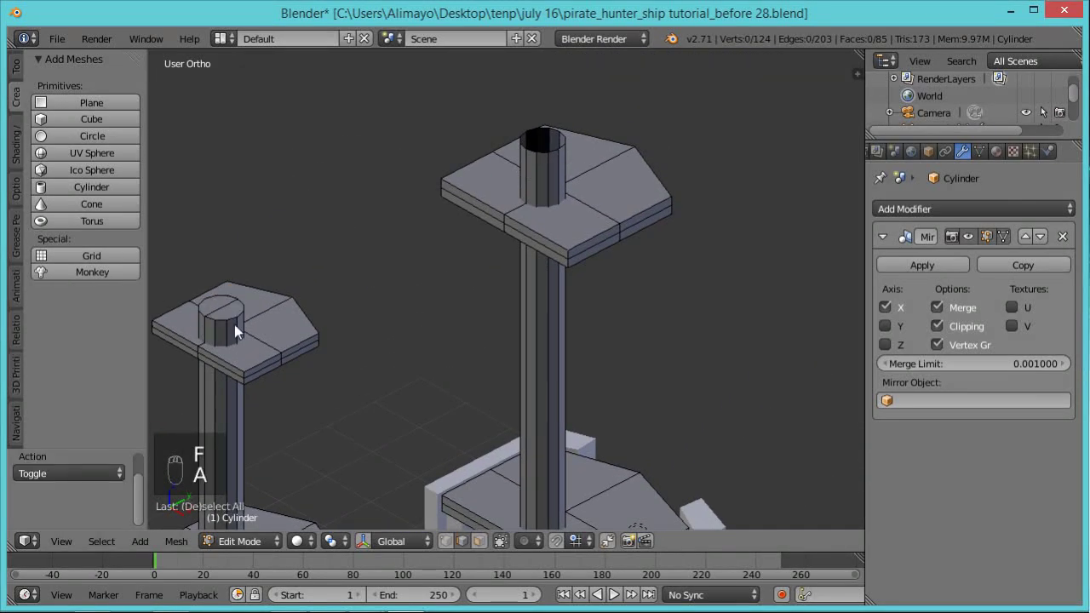
alt+right_click(547, 160)
key(f)
scroll(504, 273, down, 2)
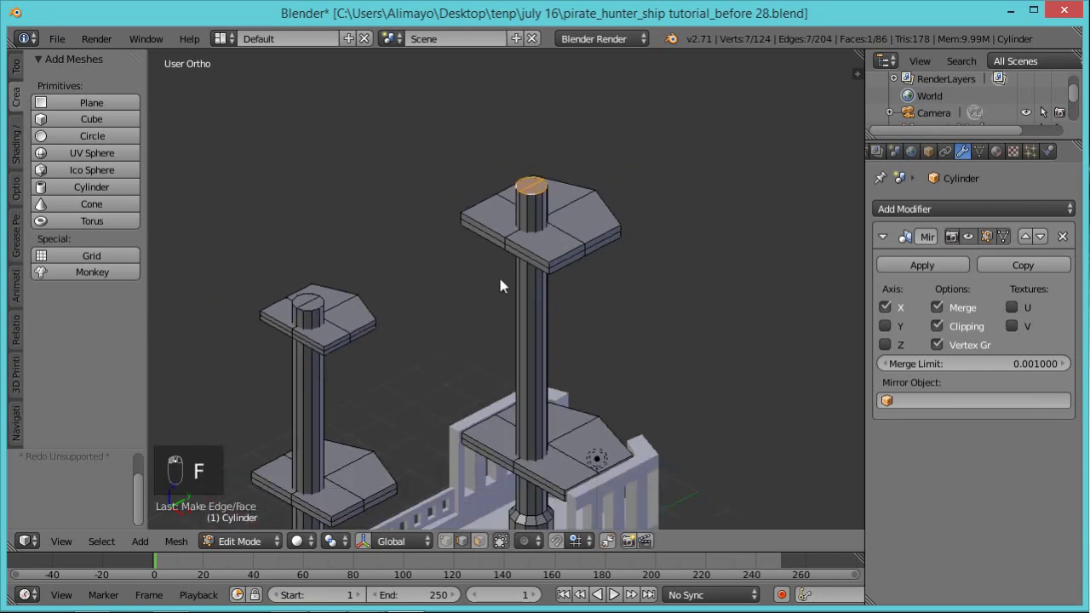
Select the upper and lower bow-facing side faces of the front mast's upper platform in face mode
scroll(394, 373, up, 2)
shift+middle_drag(389, 409, 504, 375)
click(480, 540)
right_click(347, 334)
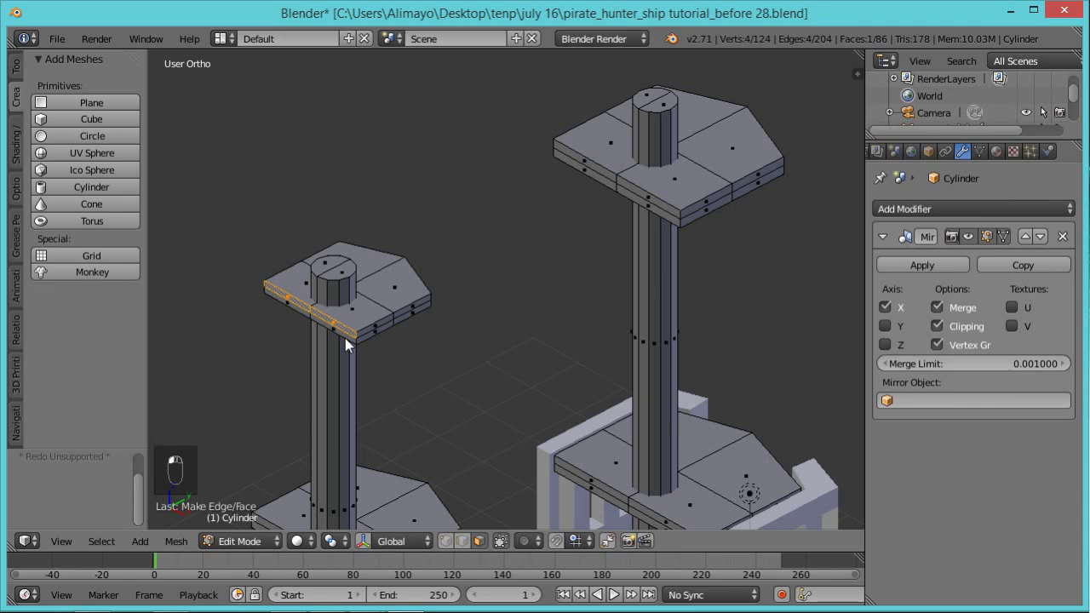
scroll(333, 353, up, 2)
shift+middle_drag(324, 370, 499, 341)
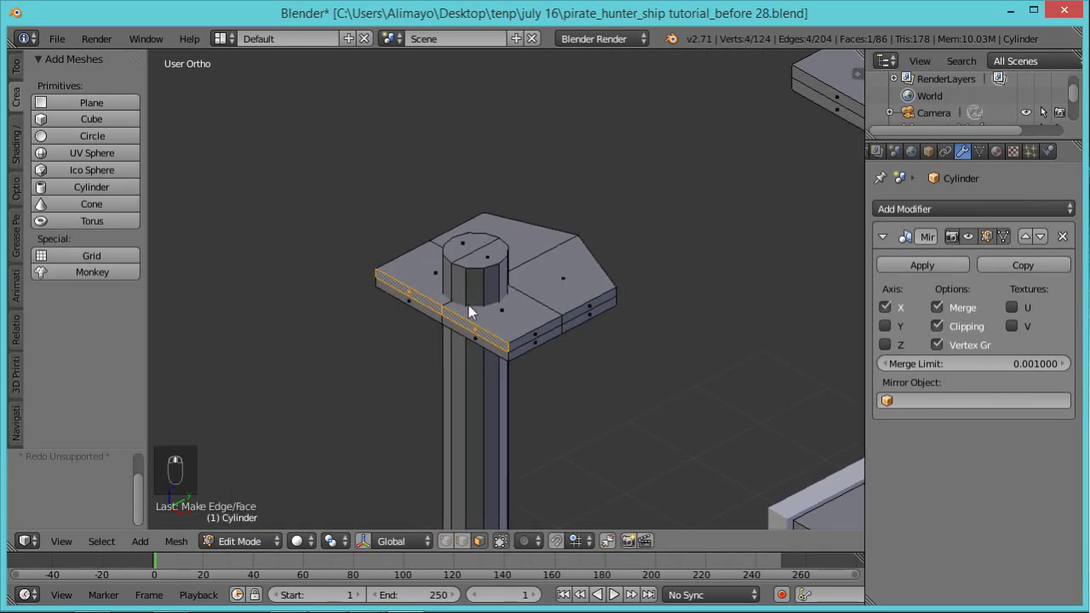
shift+right_click(472, 340)
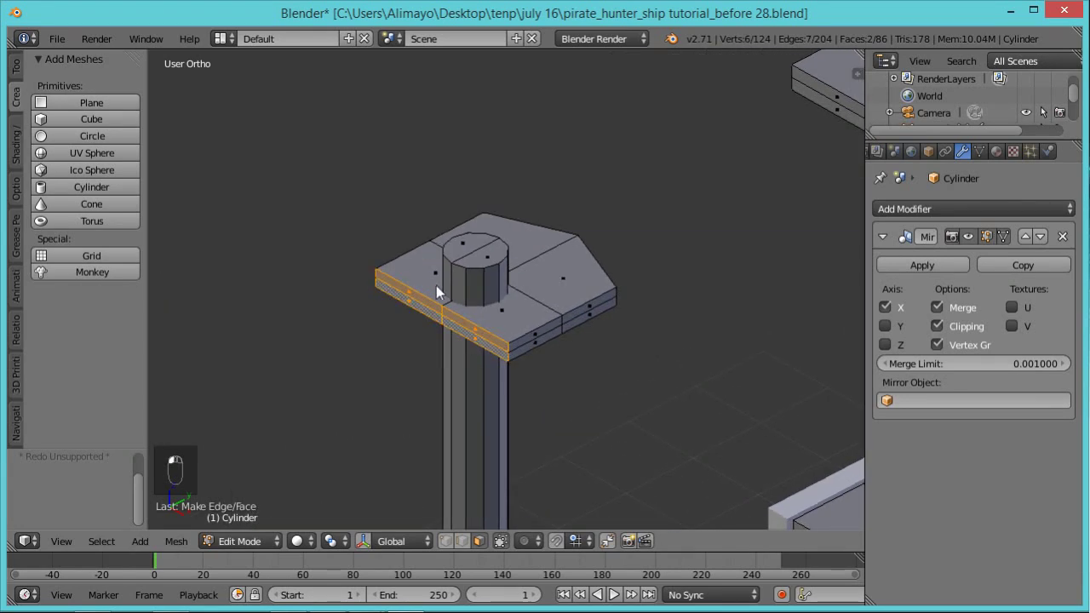
scroll(562, 333, down, 2)
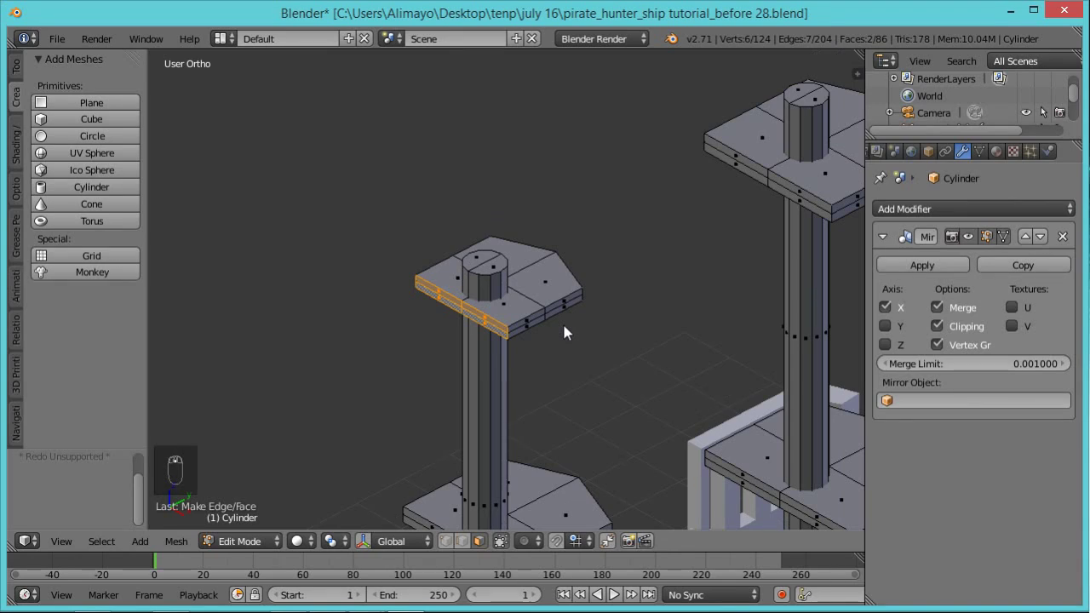
Duplicate the selected side faces in place, show the manipulator, and move the copy about -0.262 along Y
key(shift+d)
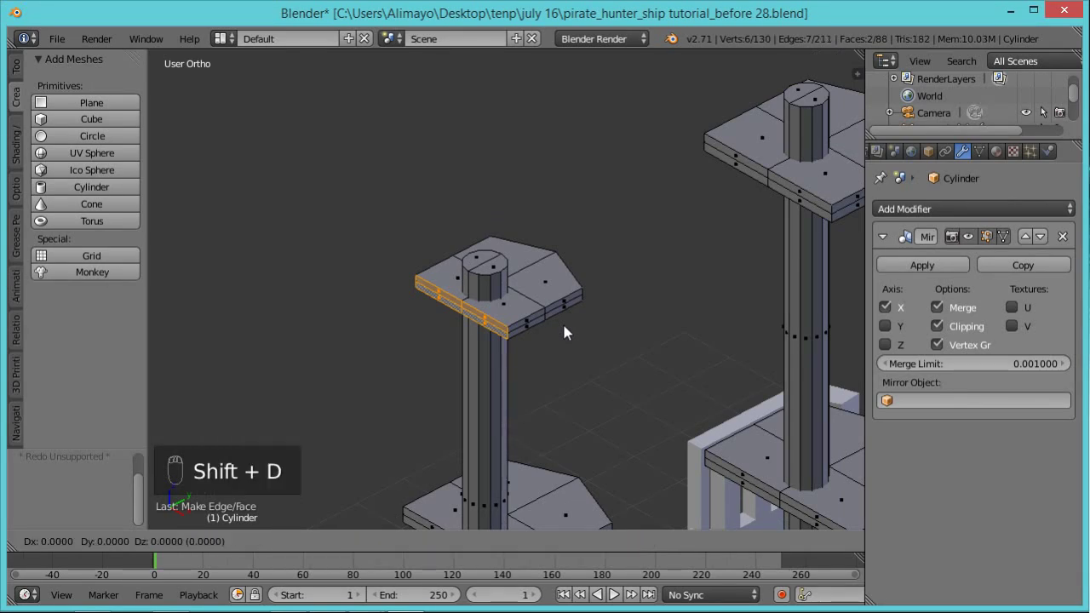
right_click(565, 330)
middle_drag(579, 342, 555, 339)
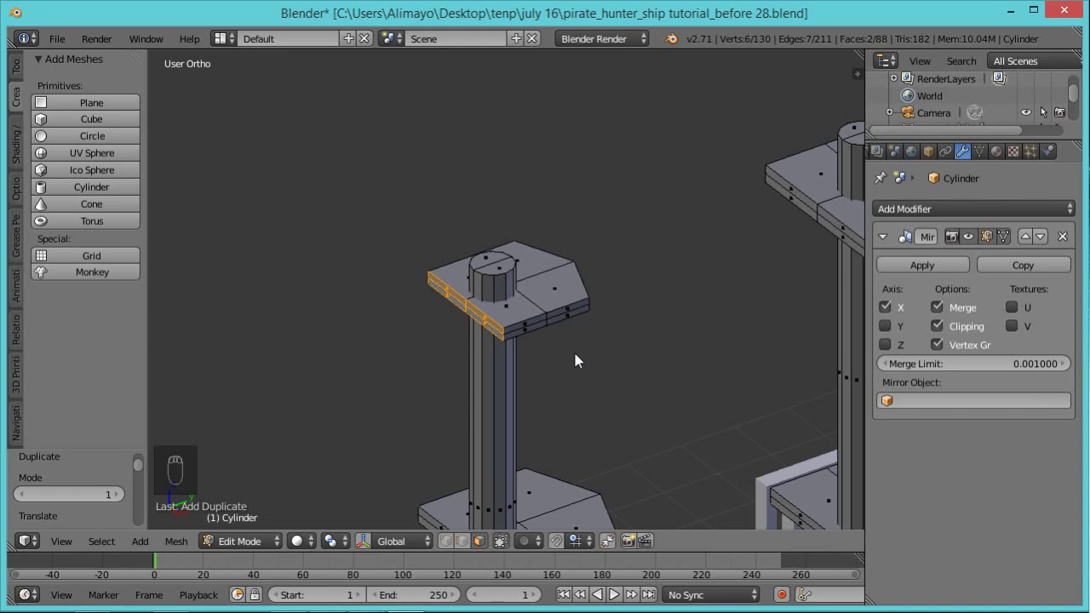
key(ctrl+space)
drag(544, 310, 532, 317)
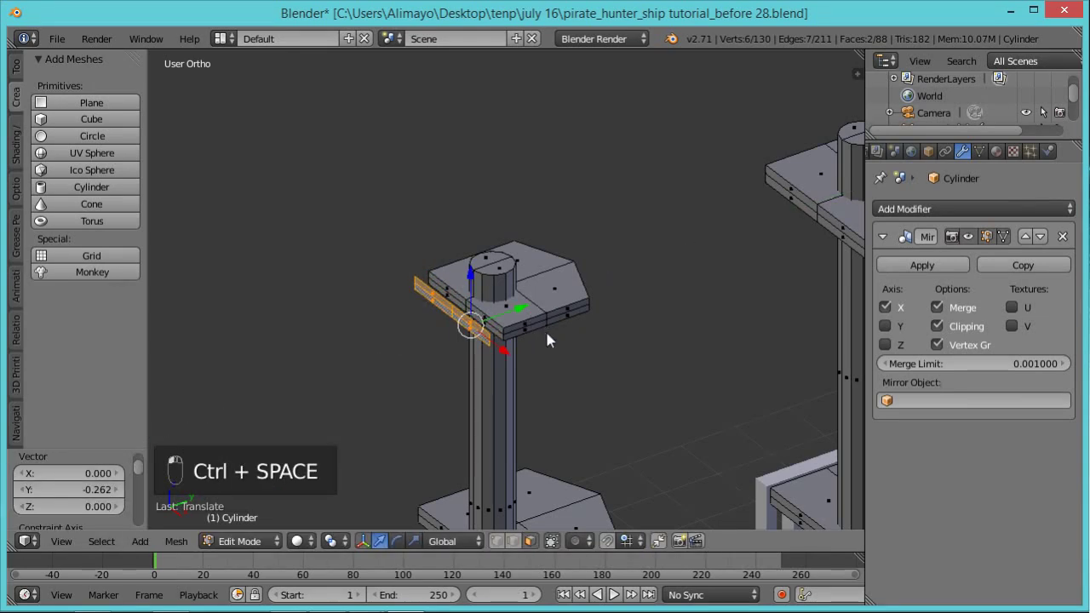
Scale the duplicated strip by about 2.52 along X, and extrude it about 0.24 in the negative Y direction
key(s)
key(x)
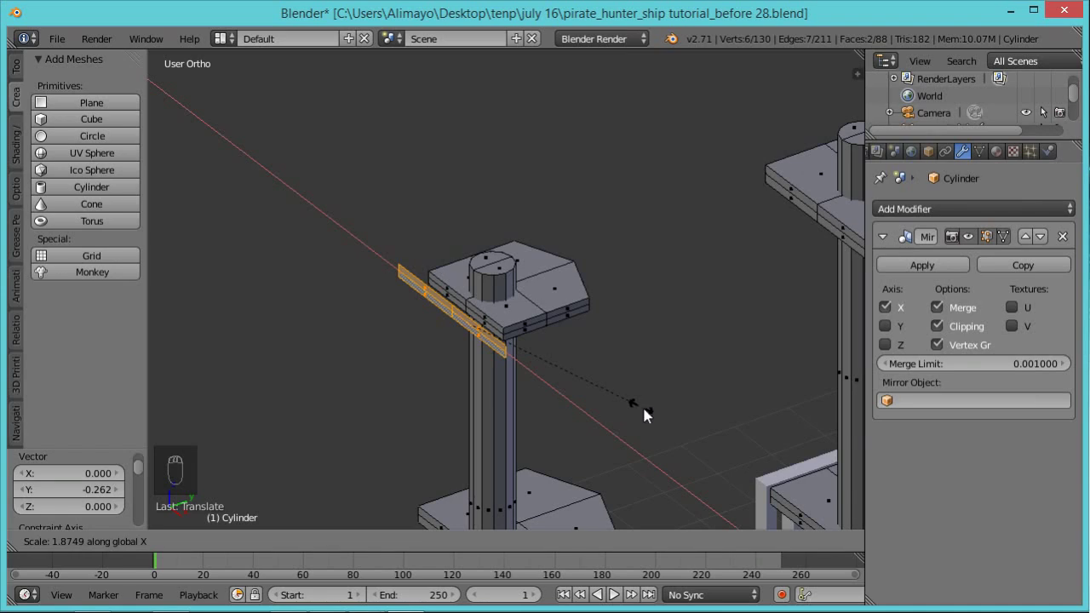
click(698, 439)
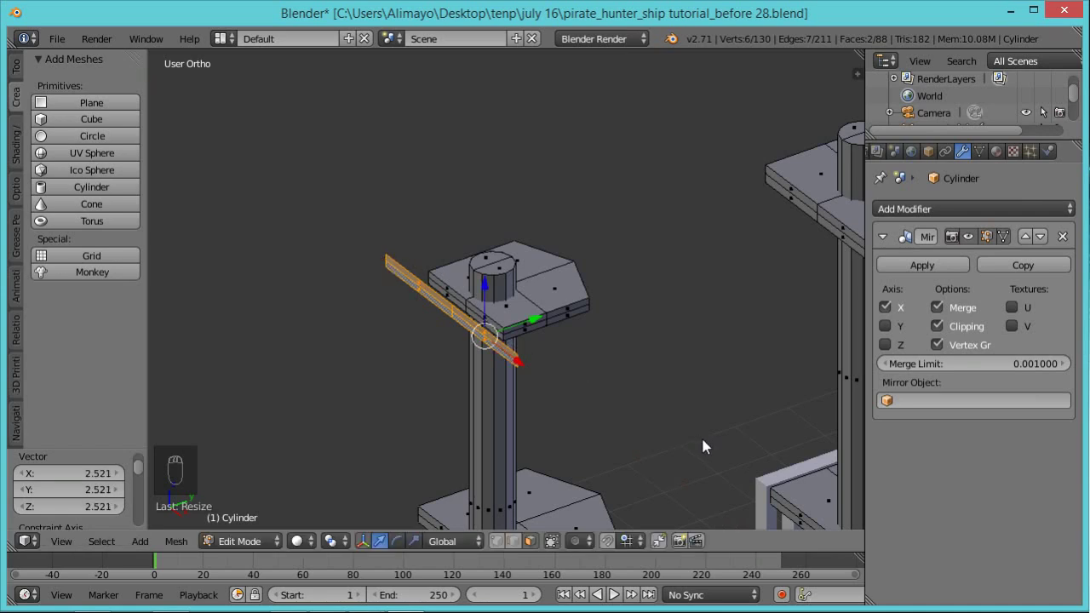
key(e)
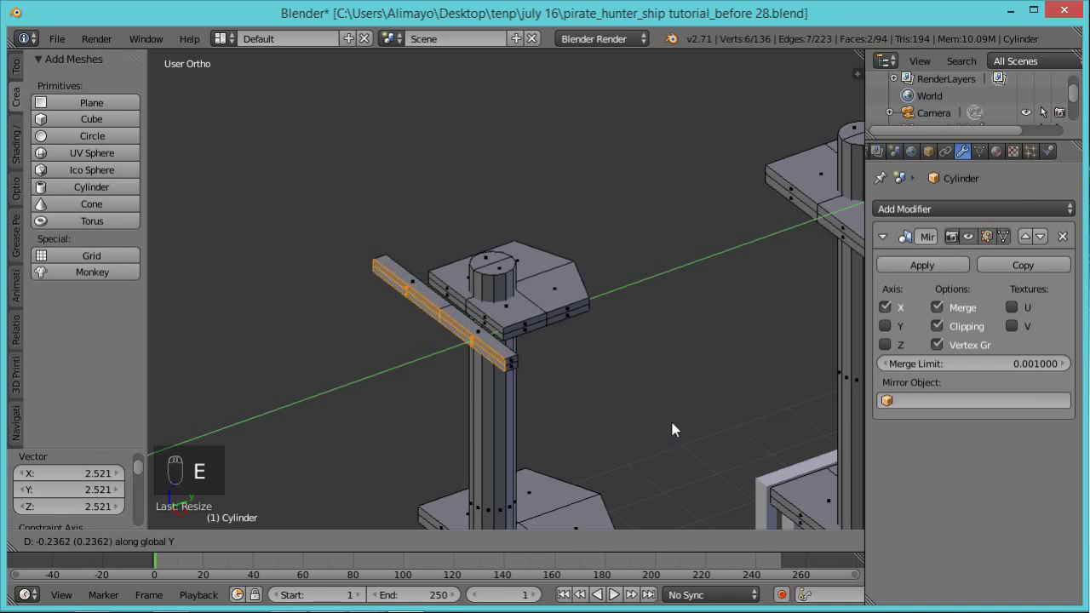
click(672, 424)
Select all linked geometry of the new crossbar and scale it by about 1.825 along X
middle_drag(573, 359, 592, 388)
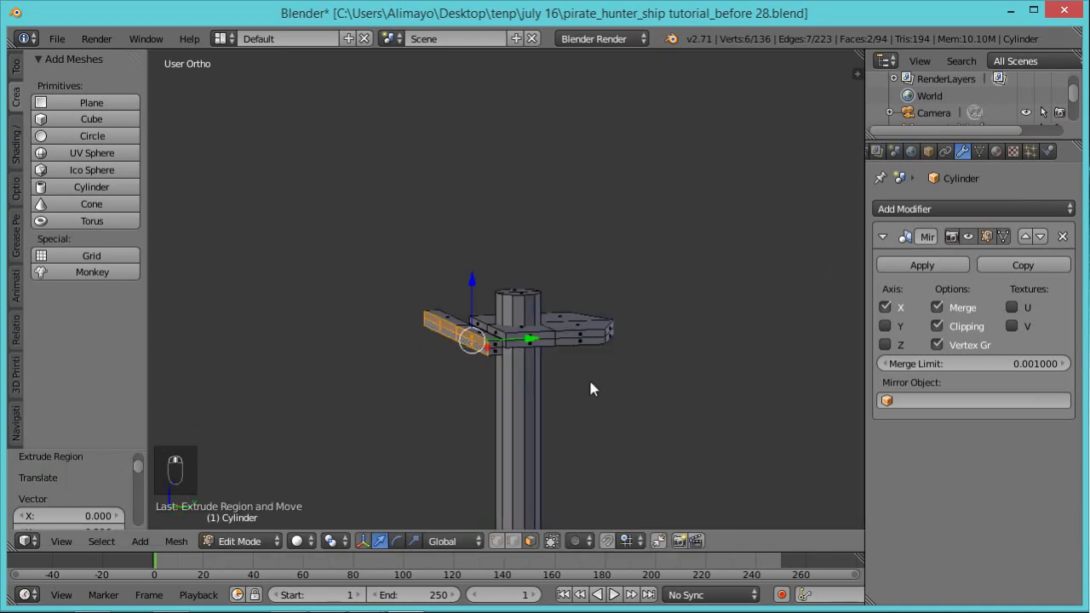
key(ctrl+l)
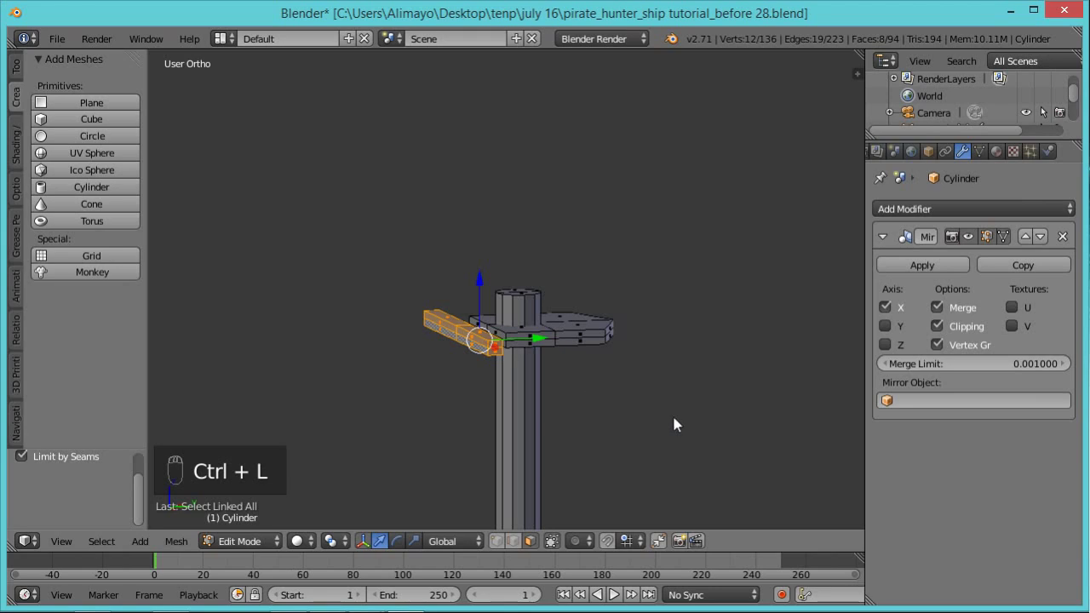
middle_drag(672, 461, 654, 493)
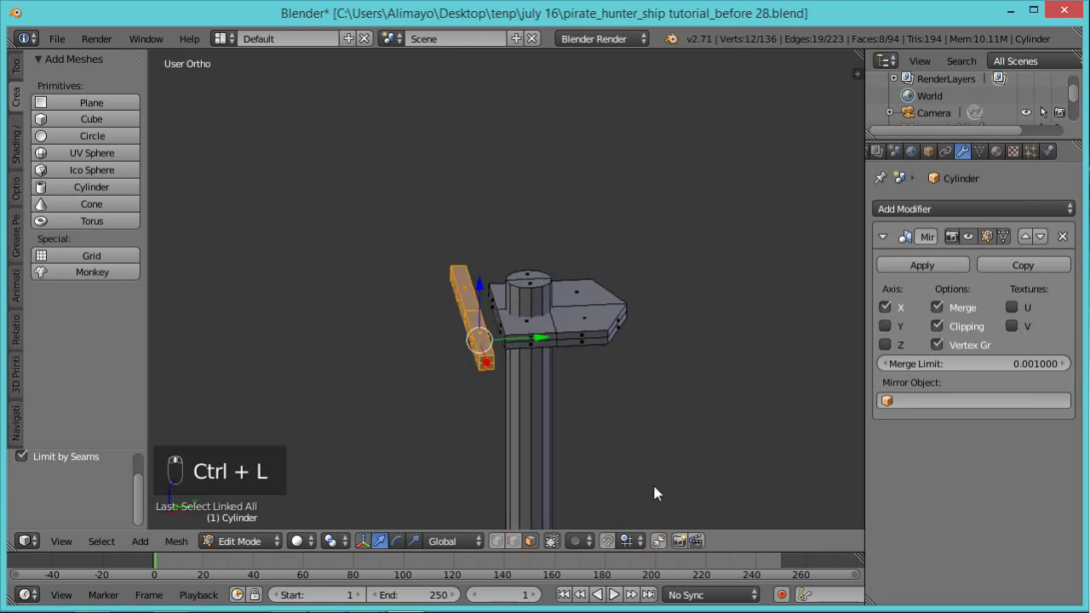
middle_drag(724, 418, 484, 479)
scroll(483, 478, up, 2)
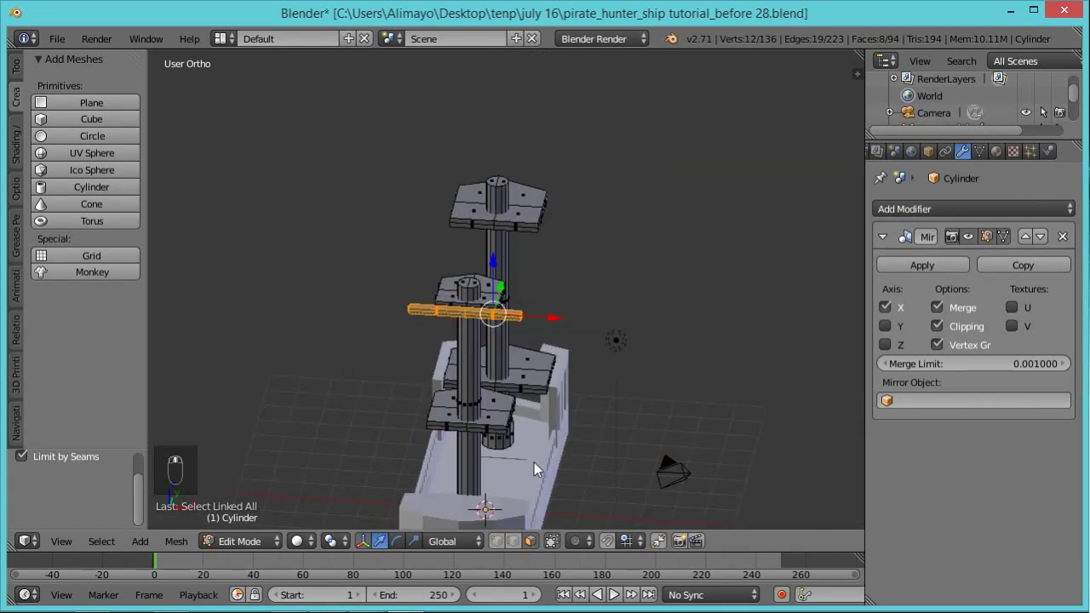
key(s)
key(x)
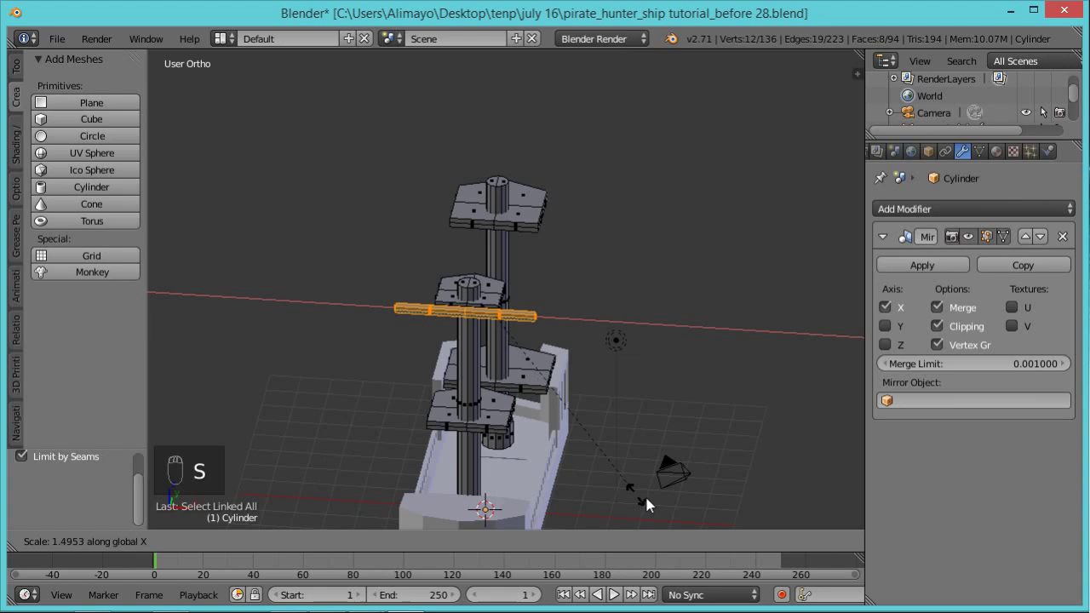
click(694, 517)
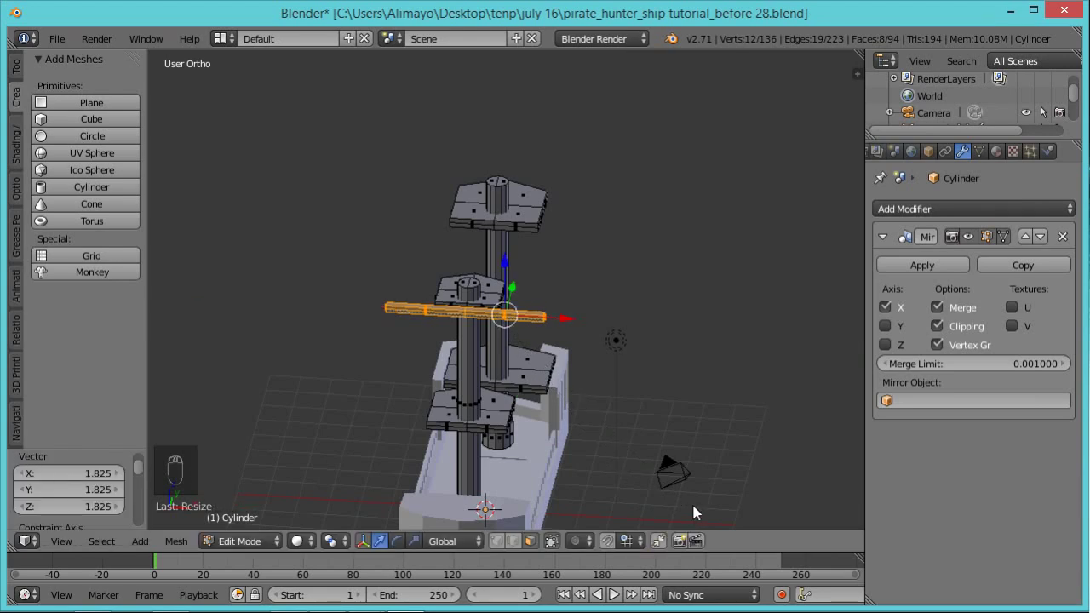
Scale the front mast's new crossbar uniformly by about 0.752
middle_drag(588, 463, 622, 388)
key(s)
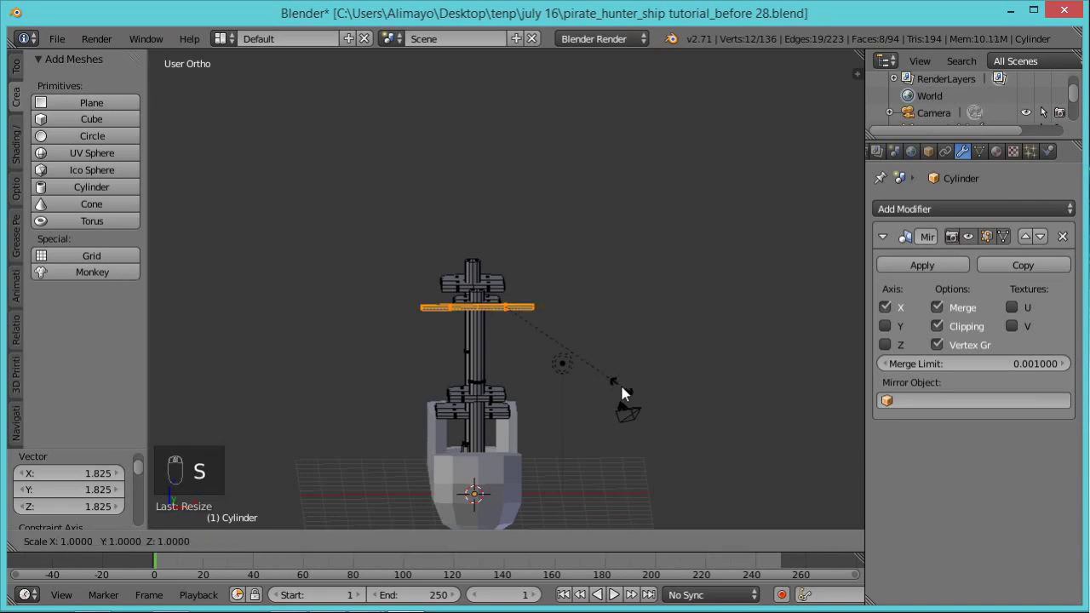
click(588, 375)
middle_drag(587, 382, 490, 434)
scroll(486, 432, up, 6)
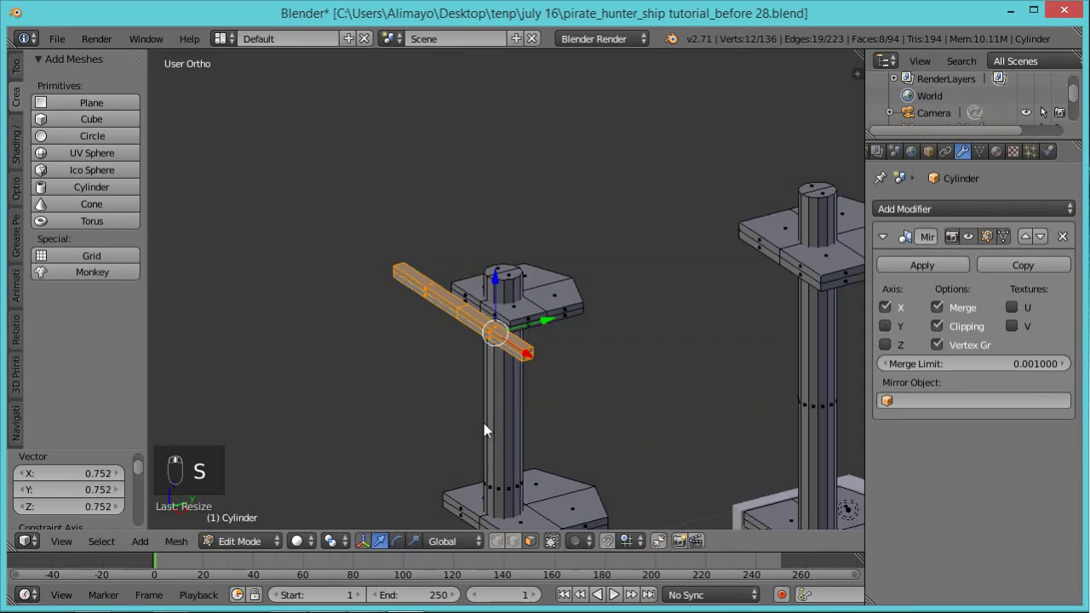
Scale the crossbar once more and move it about 0.249 along Y against the front mast's upper platform
key(s)
click(570, 461)
middle_drag(551, 467, 437, 455)
drag(559, 319, 565, 316)
middle_drag(566, 316, 628, 361)
scroll(626, 357, down, 2)
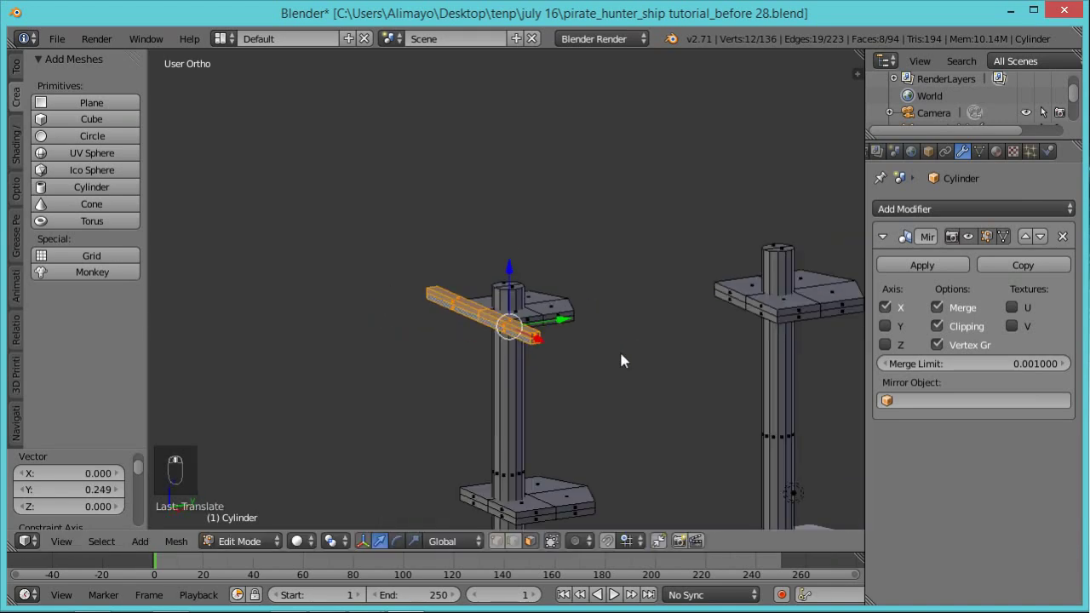
Duplicate the crossbar in place and lower the copy about 4.245 along Z to the front mast's lower platform
key(shift+d)
right_click(607, 370)
drag(510, 271, 527, 452)
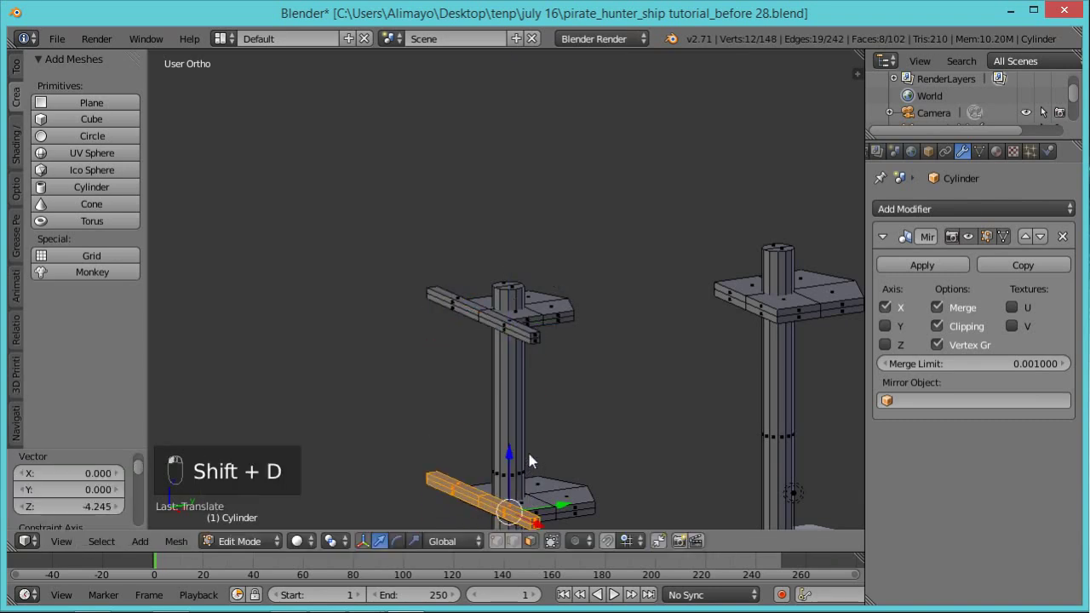
Duplicate the lower crossbar and move the copy along Y and Z to the front edge of the rear mast's upper platform
key(shift+d)
right_click(636, 434)
middle_drag(637, 434, 643, 460)
drag(561, 437, 748, 426)
drag(701, 365, 671, 235)
drag(739, 303, 739, 298)
drag(688, 260, 684, 247)
drag(738, 300, 739, 305)
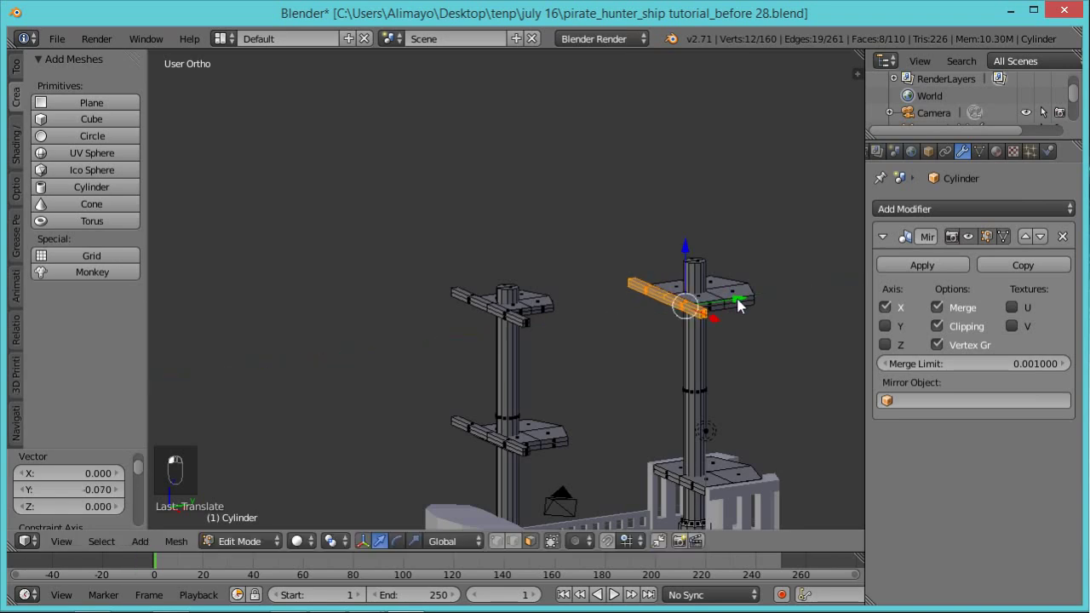
Duplicate the rear mast's upper crossbar and lower the copy about 5.861 along Z to that mast's lower platform
key(shift+d)
right_click(755, 340)
drag(688, 243, 697, 432)
middle_drag(711, 442, 740, 429)
scroll(715, 433, up, 2)
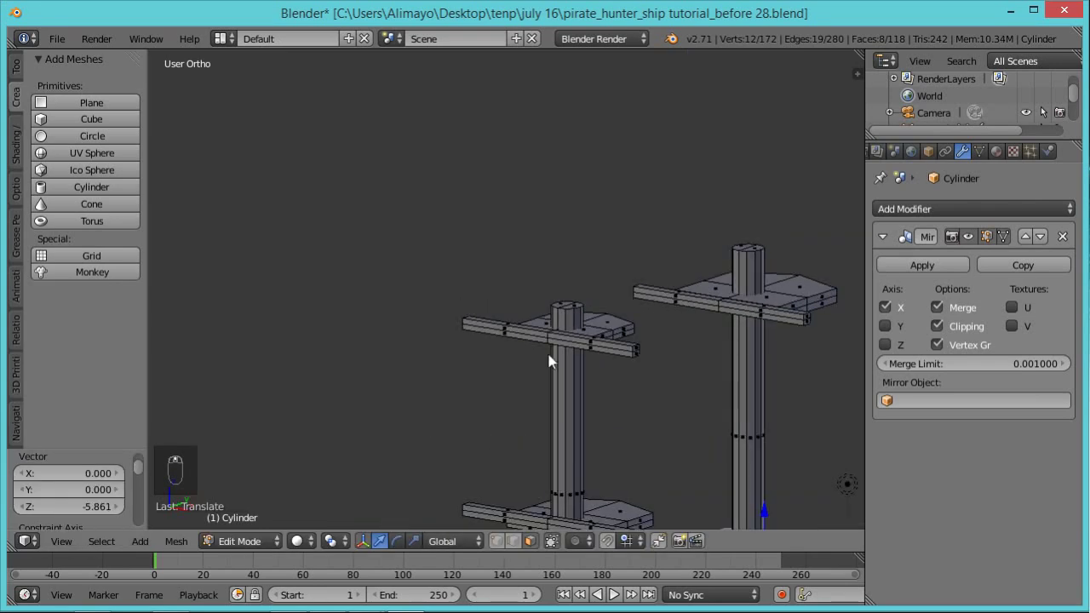
scroll(611, 371, down, 5)
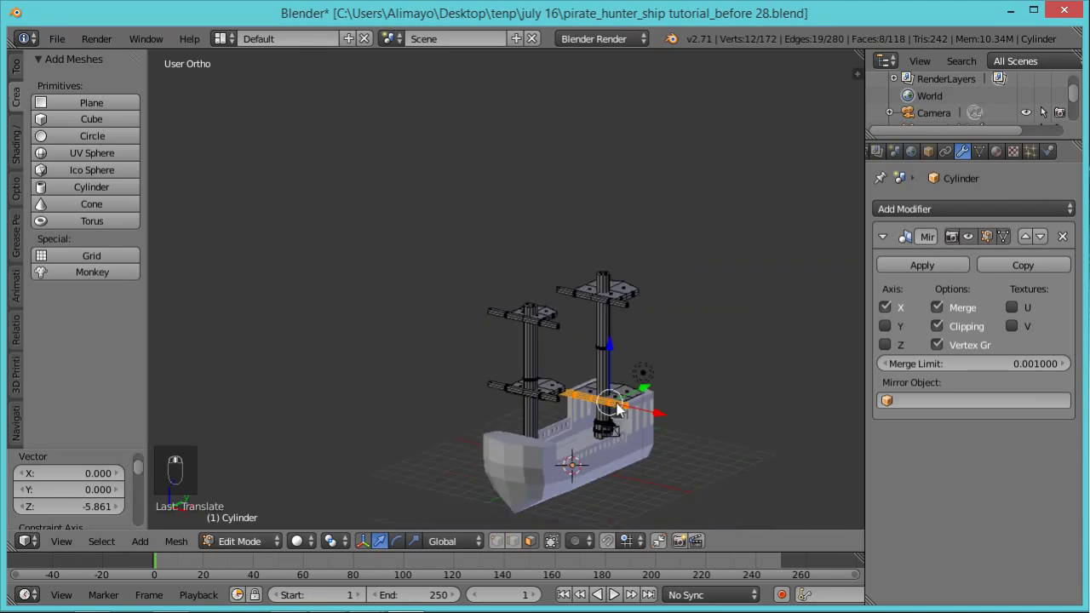
Add a plane at the 3D cursor and raise it about 12.894 along Z above the masts
key(shift+a)
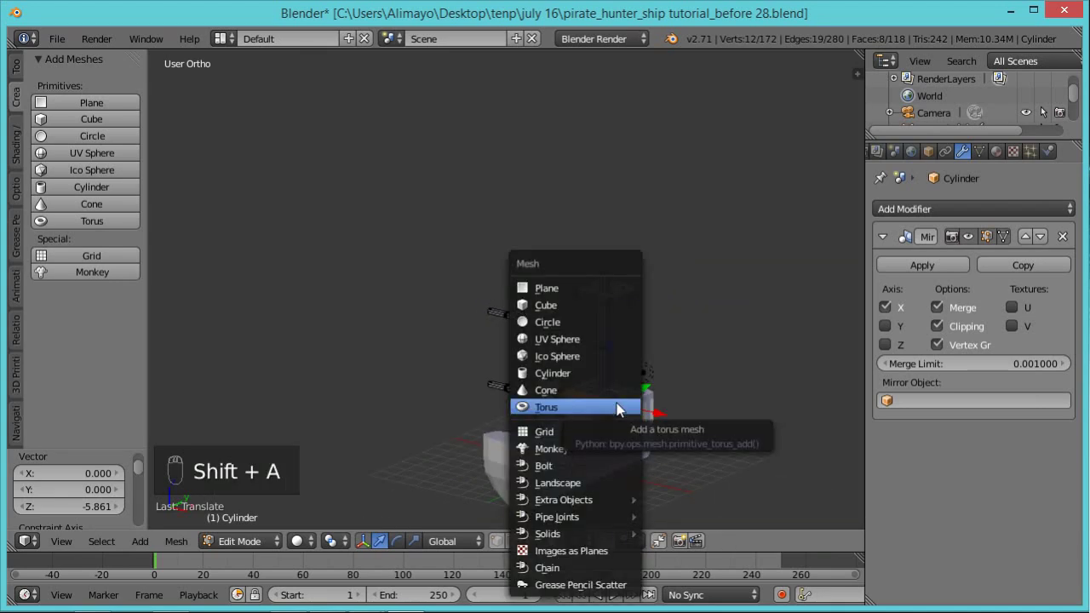
click(599, 291)
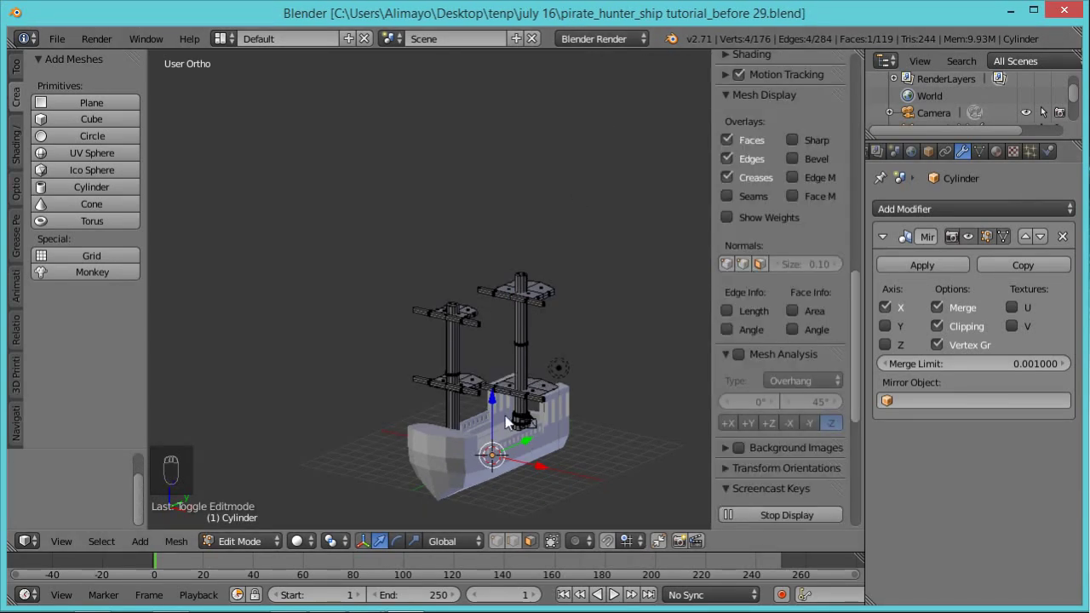
key(g)
key(z)
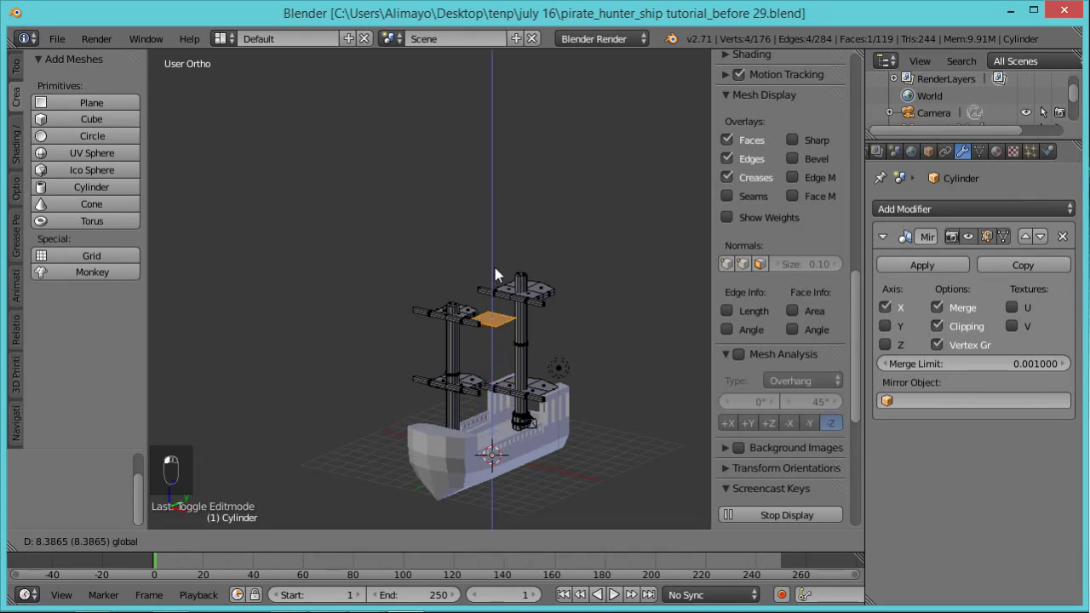
click(478, 195)
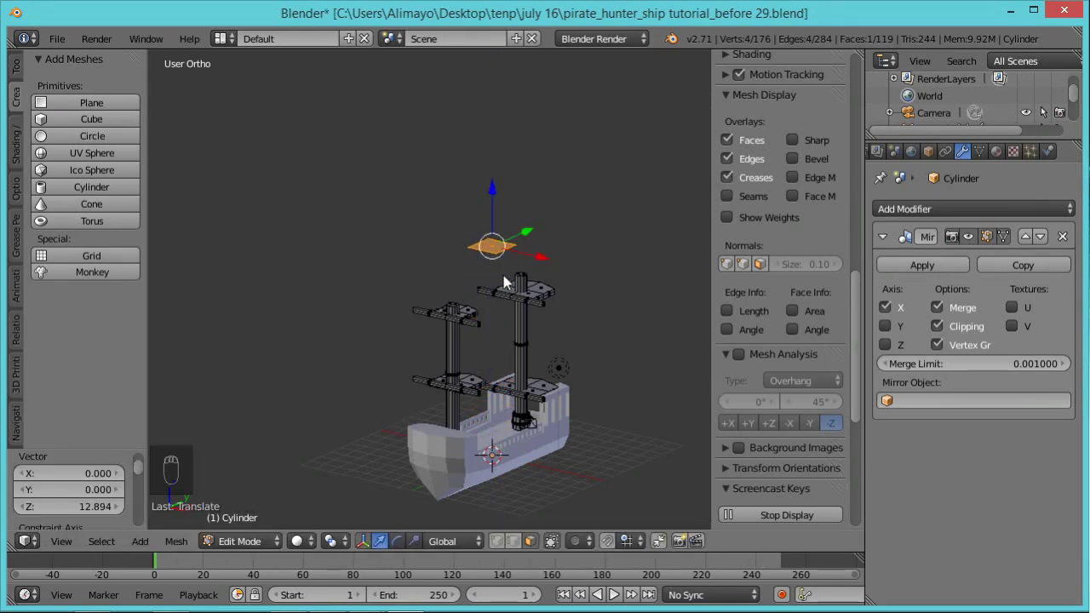
scroll(503, 281, up, 1)
middle_drag(500, 292, 522, 326)
scroll(522, 326, up, 1)
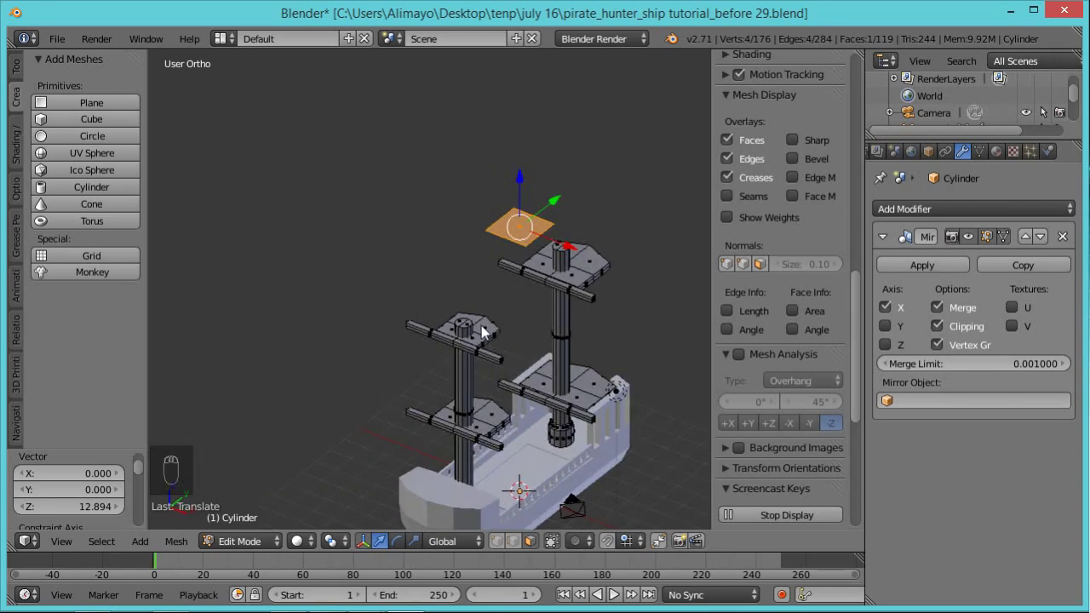
Turn the Mirror modifier's viewport display off and back on to compare the mirrored halves
click(969, 241)
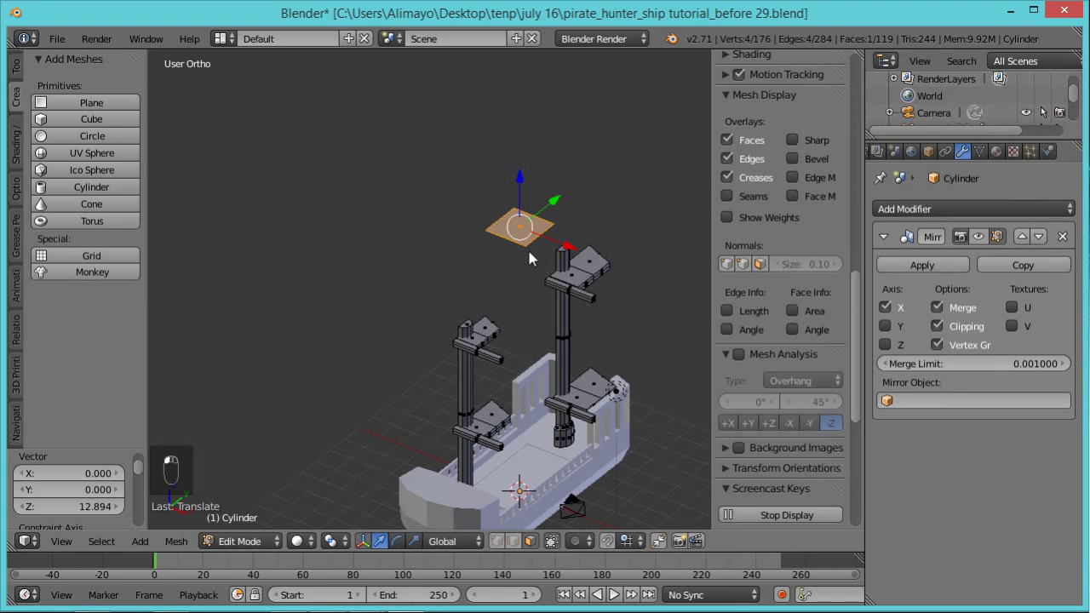
mouse_move(520, 299)
middle_down()
mouse_move(613, 288)
mouse_move(608, 304)
mouse_move(512, 281)
middle_up()
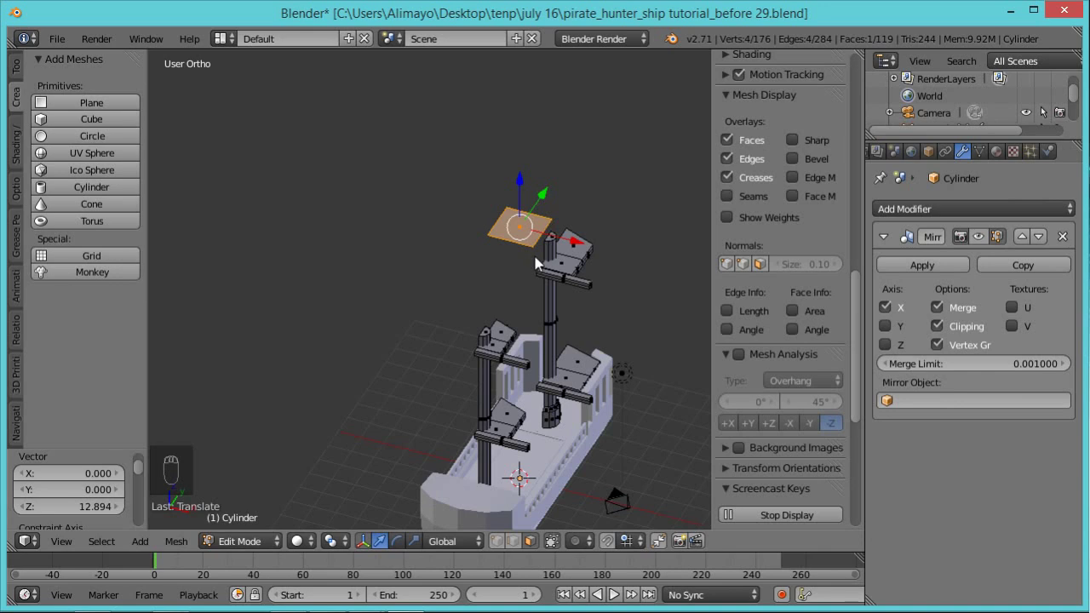
click(978, 236)
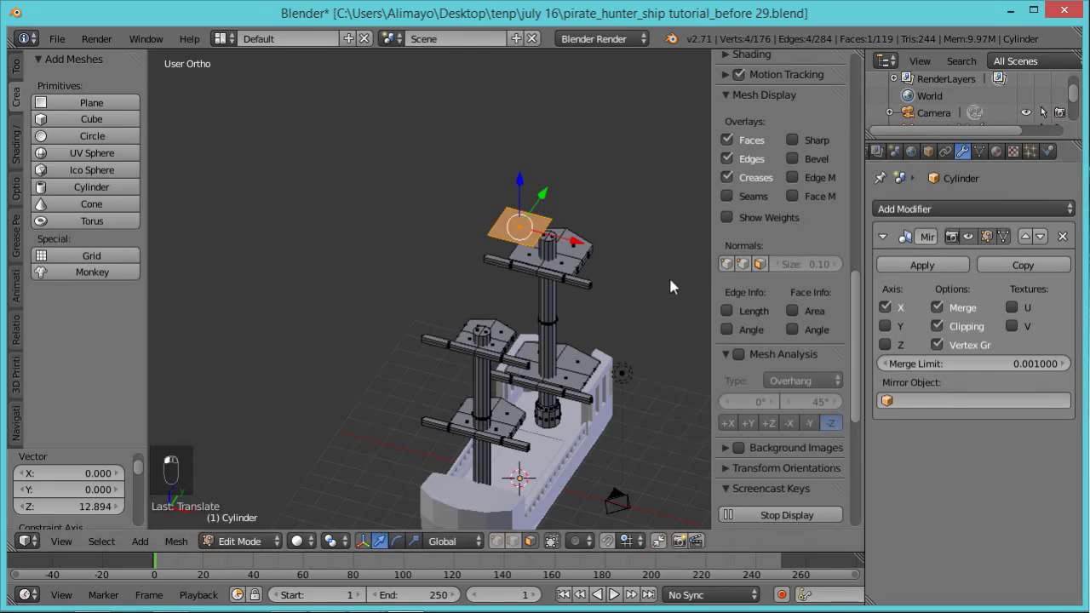
Delete the plane's face above the masts
key(x)
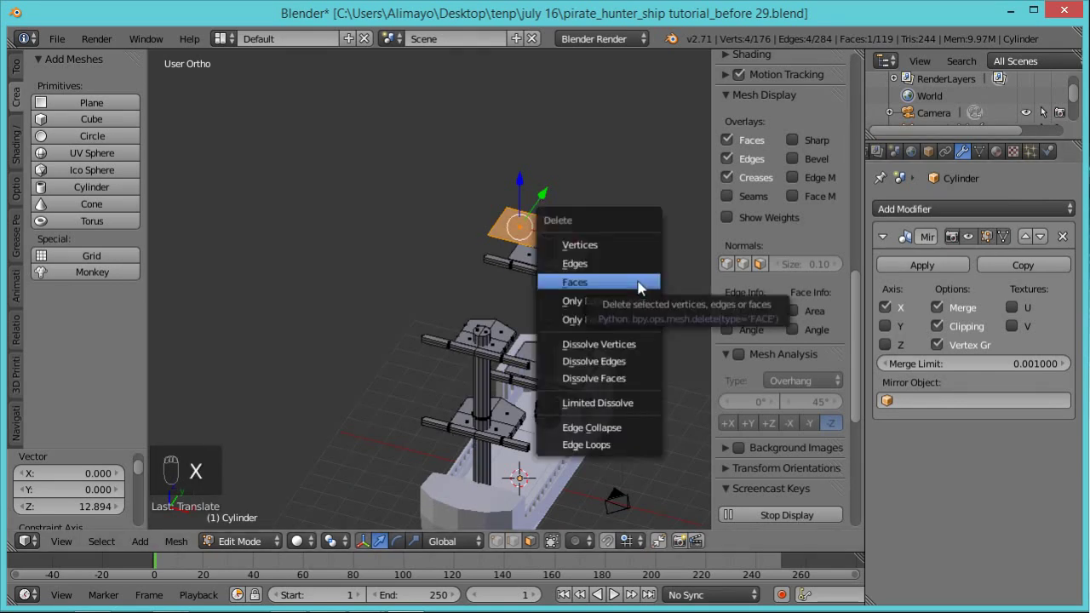
click(639, 282)
scroll(613, 289, down, 2)
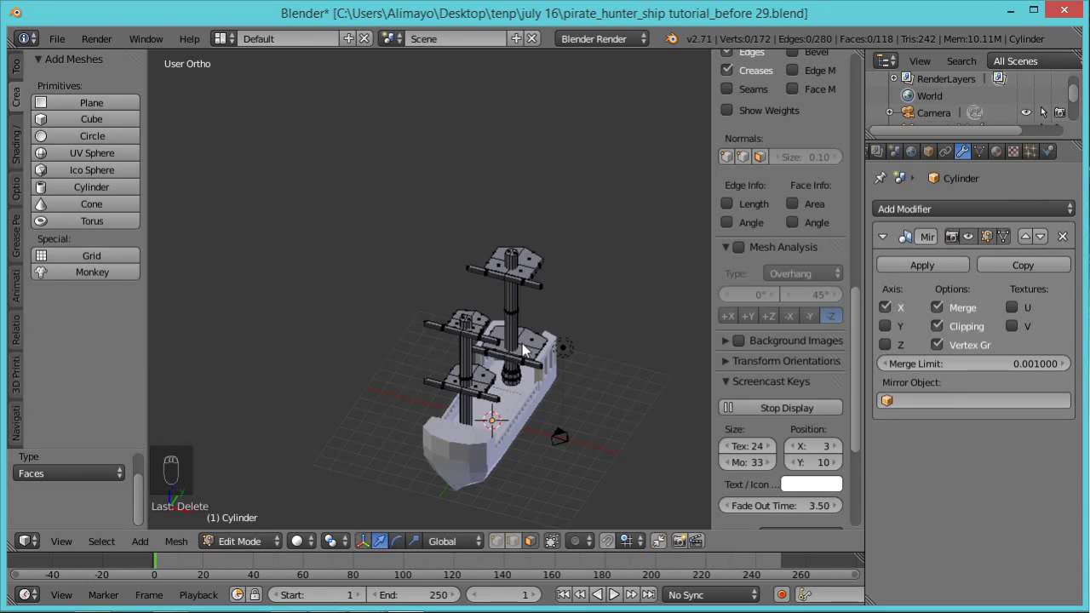
Place the 3D cursor to the side of the ship and add a plane there
click(608, 406)
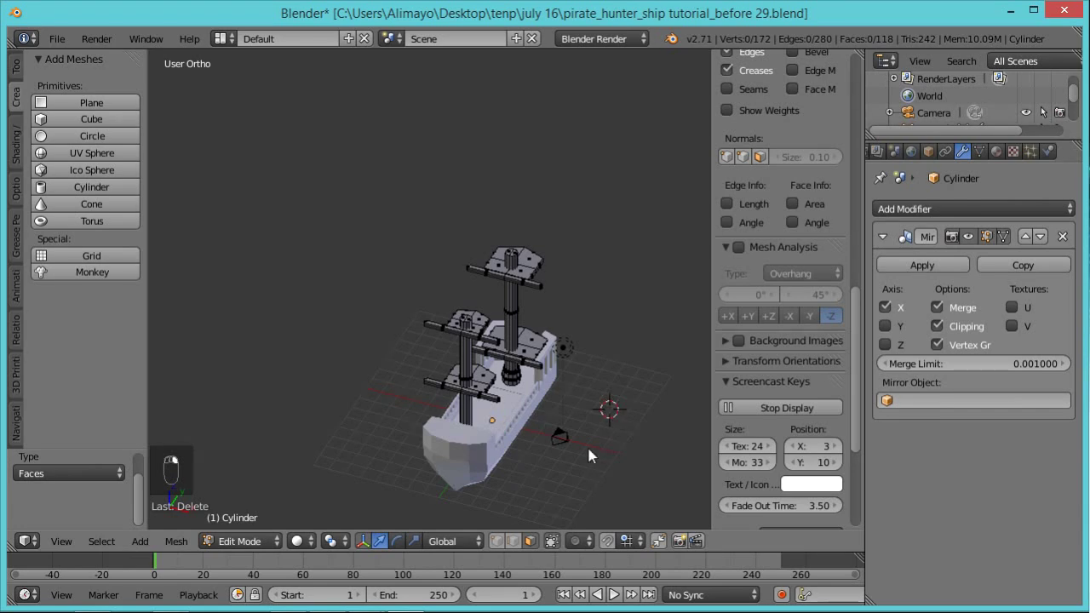
middle_drag(586, 444, 633, 358)
click(618, 429)
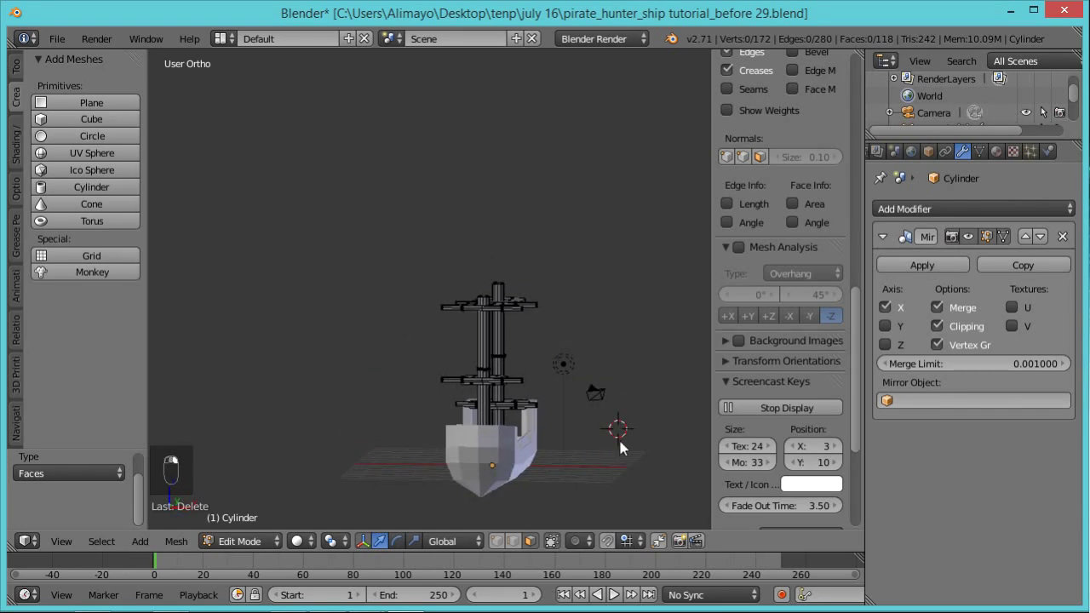
key(shift+a)
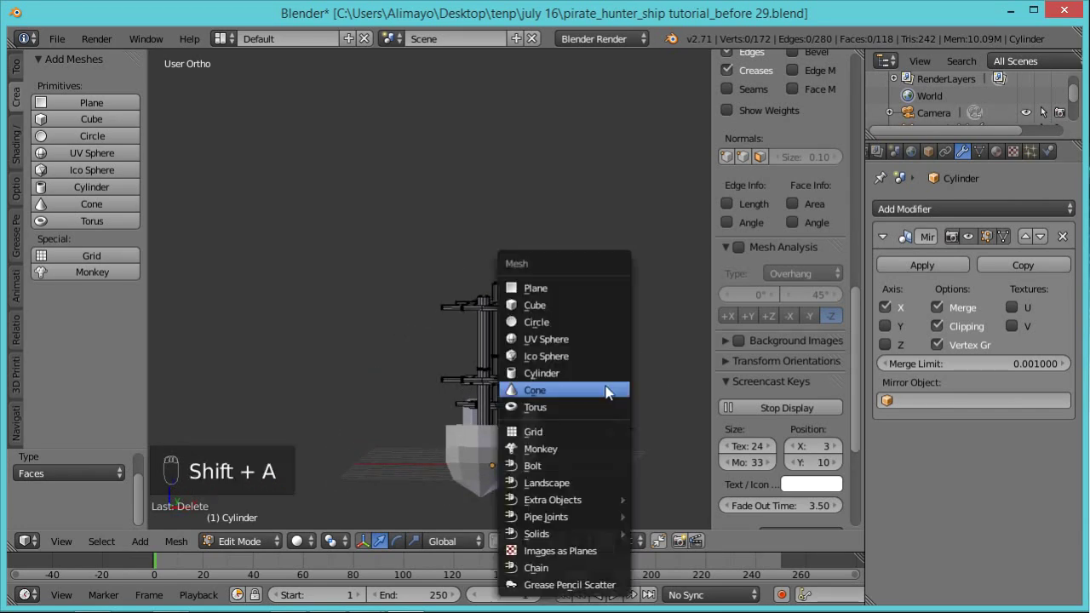
click(596, 288)
Rotate the new plane 90° about the X axis so it stands upright
middle_drag(622, 397, 412, 449)
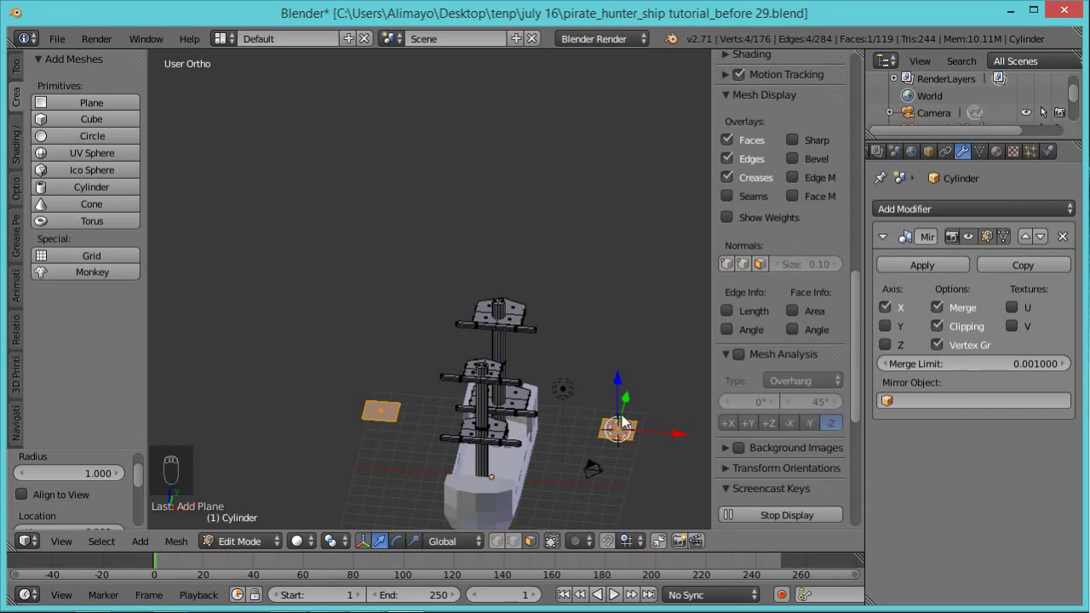
key(r)
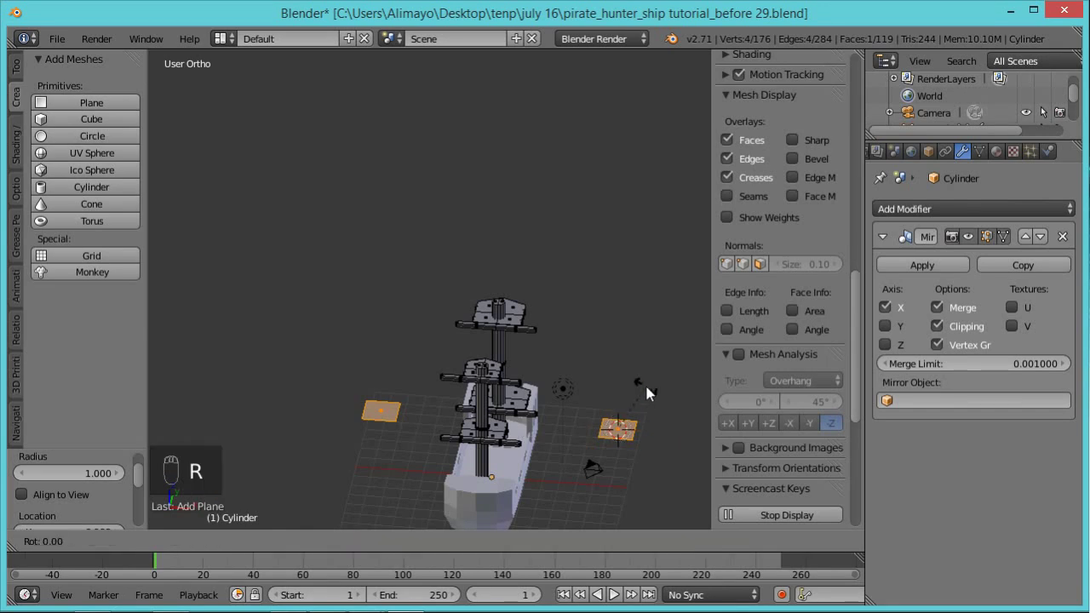
text(x90)
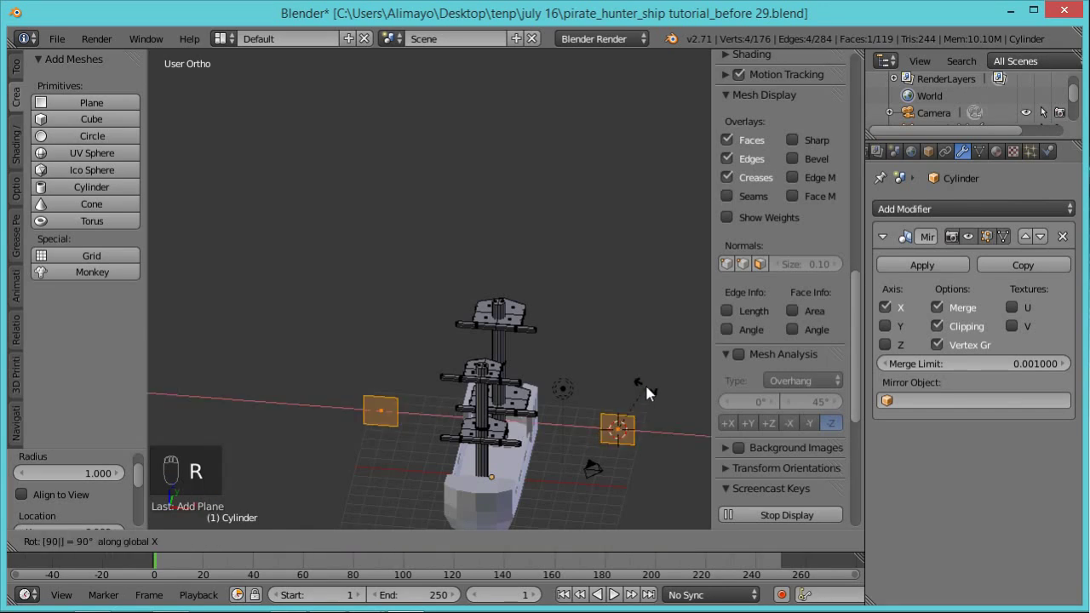
key(Return)
Try to move the upright plane about -6.462 along X to the ship's centreline
key(g)
key(x)
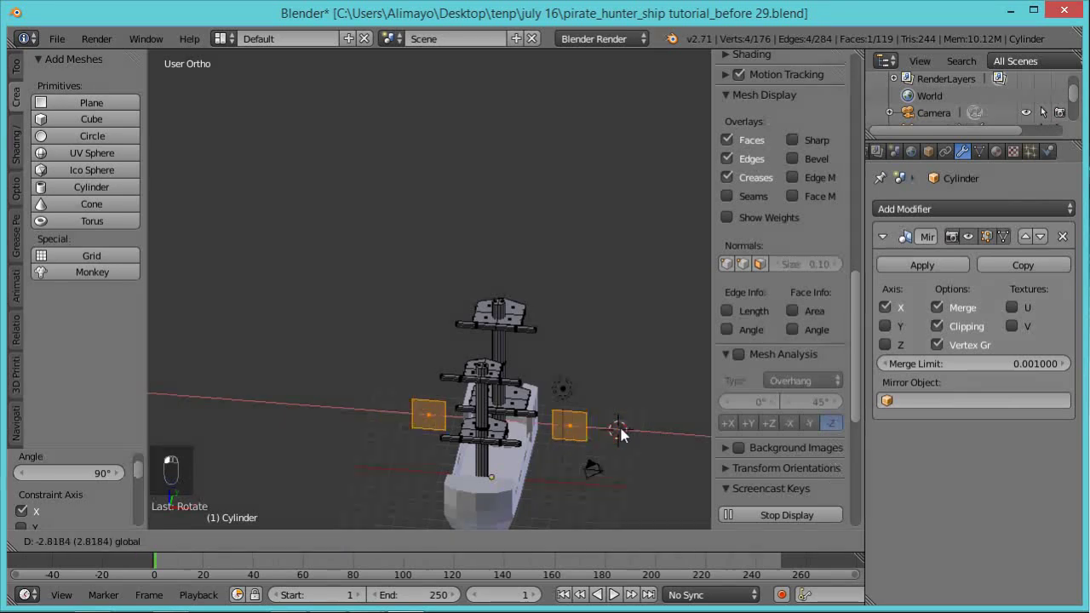
click(563, 424)
middle_drag(563, 424, 577, 421)
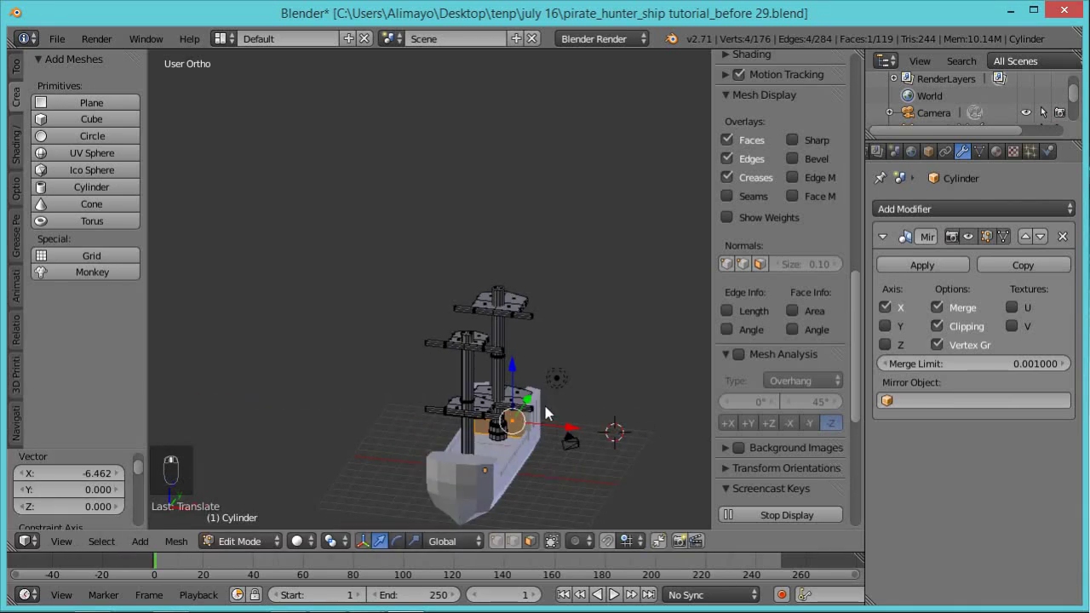
drag(573, 433, 606, 437)
key(ctrl+z)
key(ctrl+z)
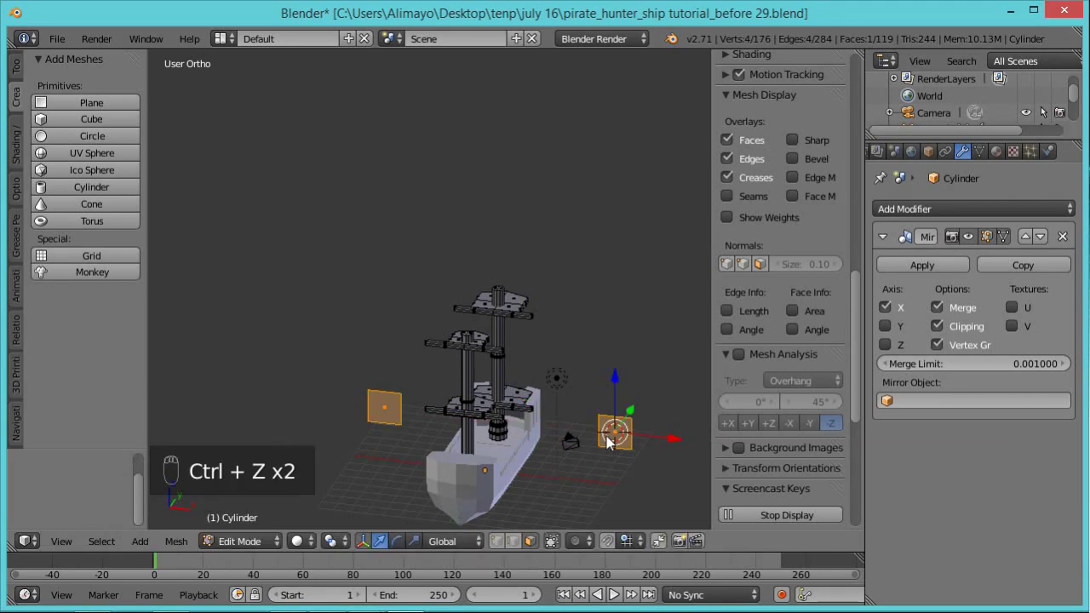
Raise the upright plane about 14.504 along Z and move it along X until it meets its mirrored half
drag(616, 385, 611, 140)
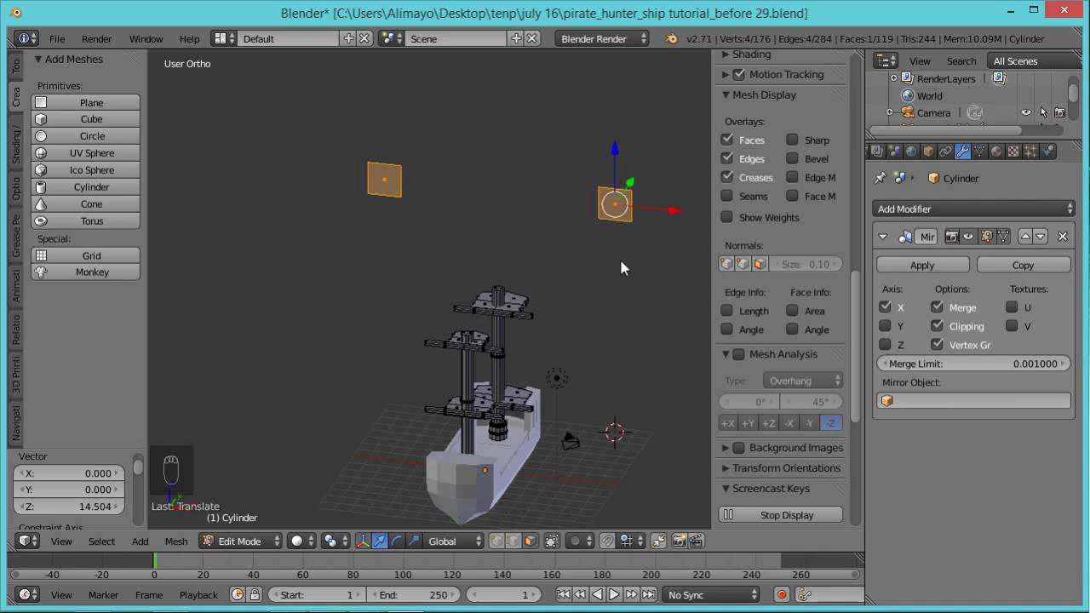
drag(684, 212, 545, 196)
middle_drag(595, 246, 489, 283)
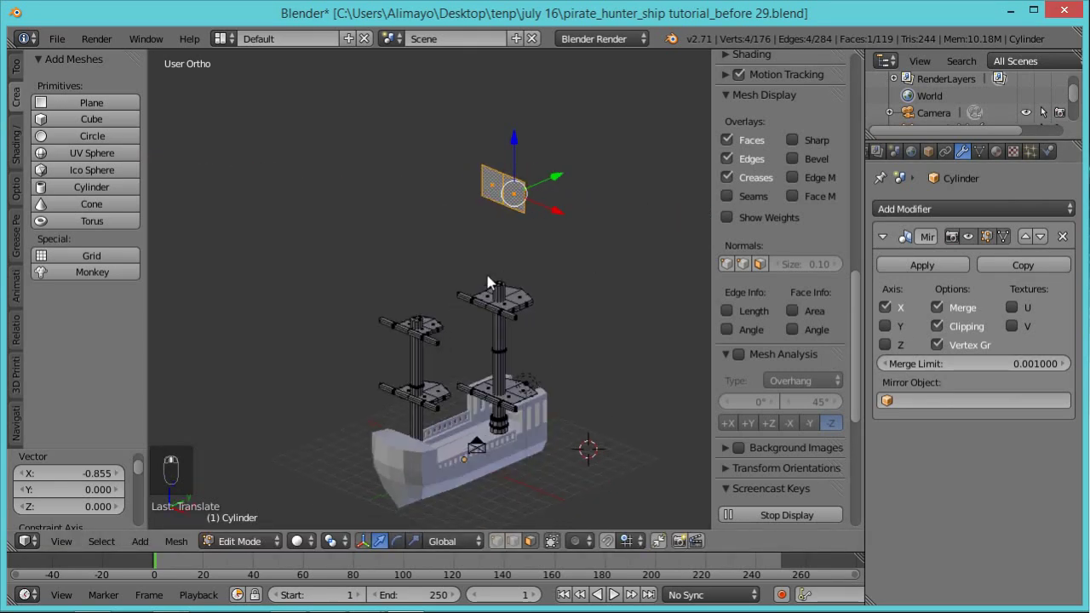
Move the plane along Y ahead of the front mast and lower it to the height of the upper crossbar
drag(560, 174, 411, 274)
middle_drag(411, 274, 385, 299)
scroll(392, 308, up, 2)
drag(398, 292, 390, 328)
Scale the sail plane along Z to adjust its height
middle_drag(416, 385, 528, 417)
key(s)
key(z)
click(570, 421)
Scale the sail plane uniformly and move it about 0.571 along X
key(s)
click(429, 384)
key(g)
key(x)
click(466, 407)
Scale the sail plane again along Z and lower it about 1.295 to sit between the front mast's crossbars
middle_drag(467, 408, 441, 380)
middle_drag(495, 457, 587, 437)
middle_drag(537, 409, 479, 324)
key(s)
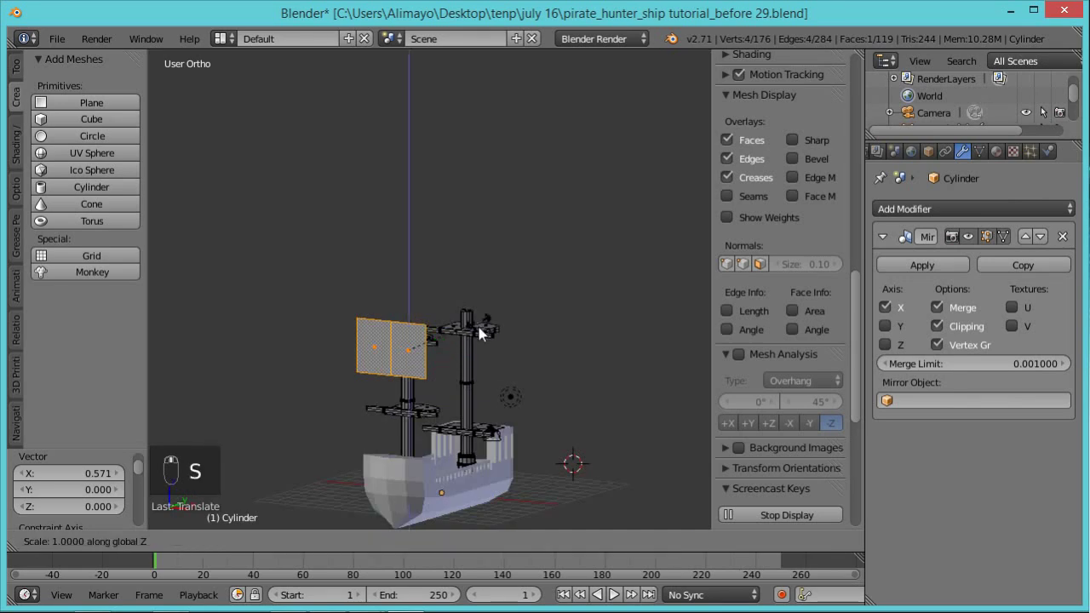
click(497, 340)
middle_drag(499, 359, 422, 337)
key(g)
key(z)
click(402, 390)
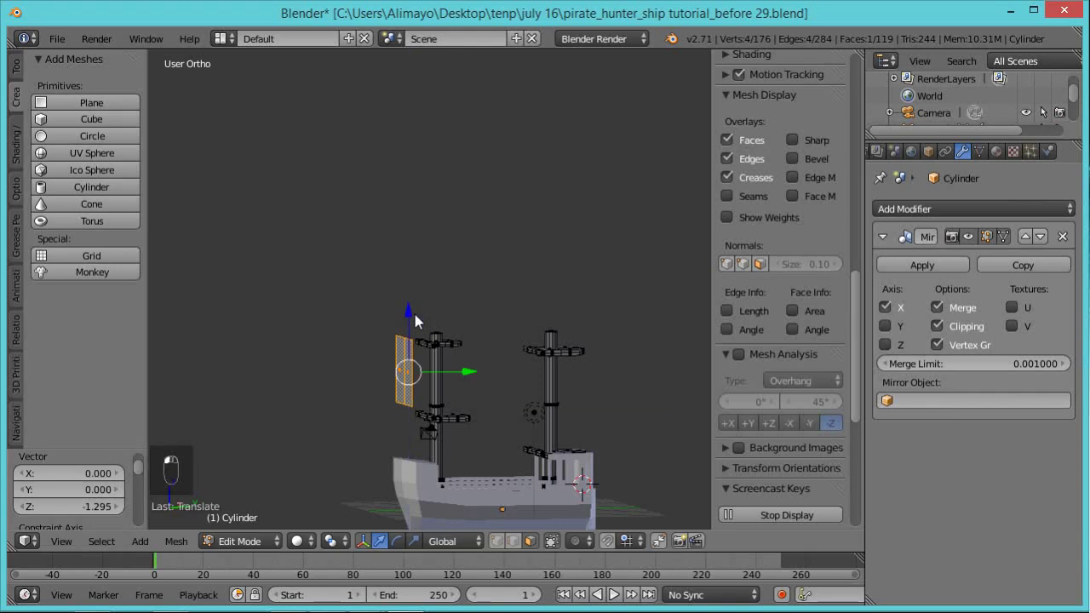
Add three evenly spaced horizontal loop cuts across the sail plane without sliding them
middle_drag(426, 385, 550, 327)
scroll(506, 409, up, 3)
scroll(513, 433, up, 2)
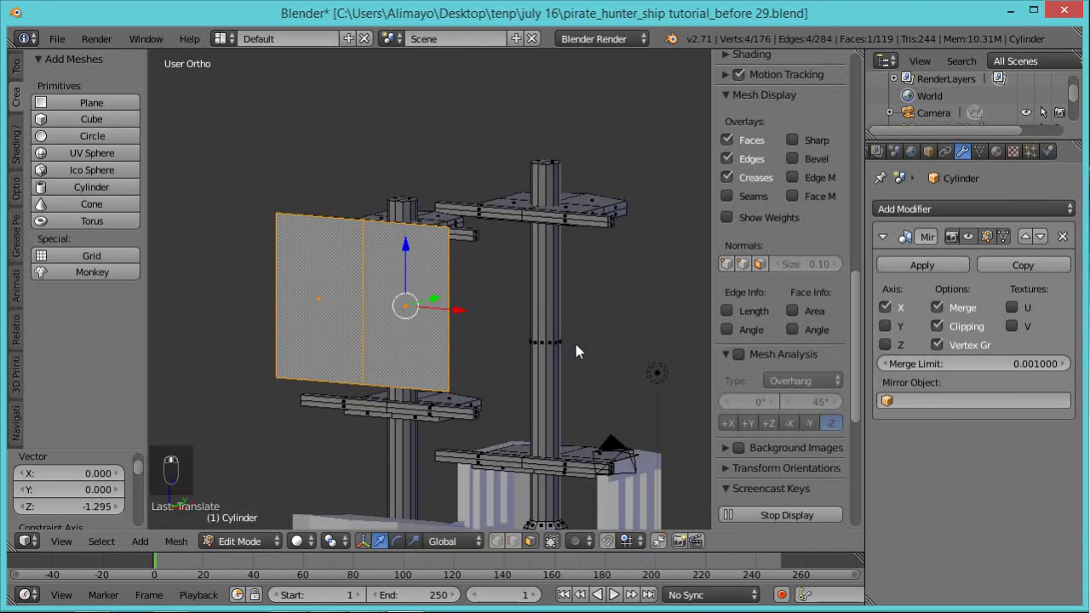
key(n)
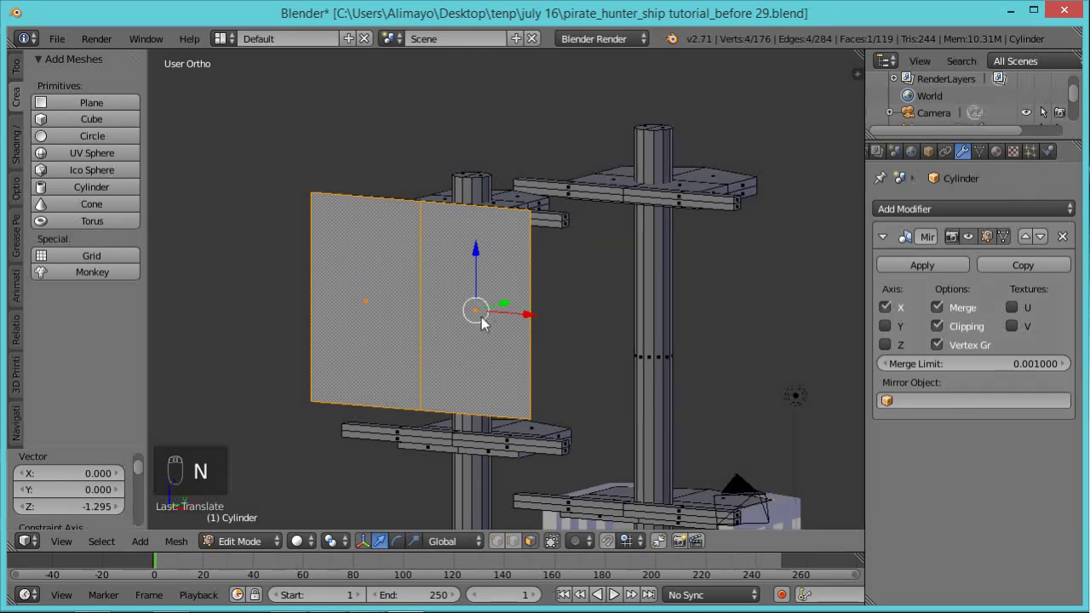
key(ctrl+r)
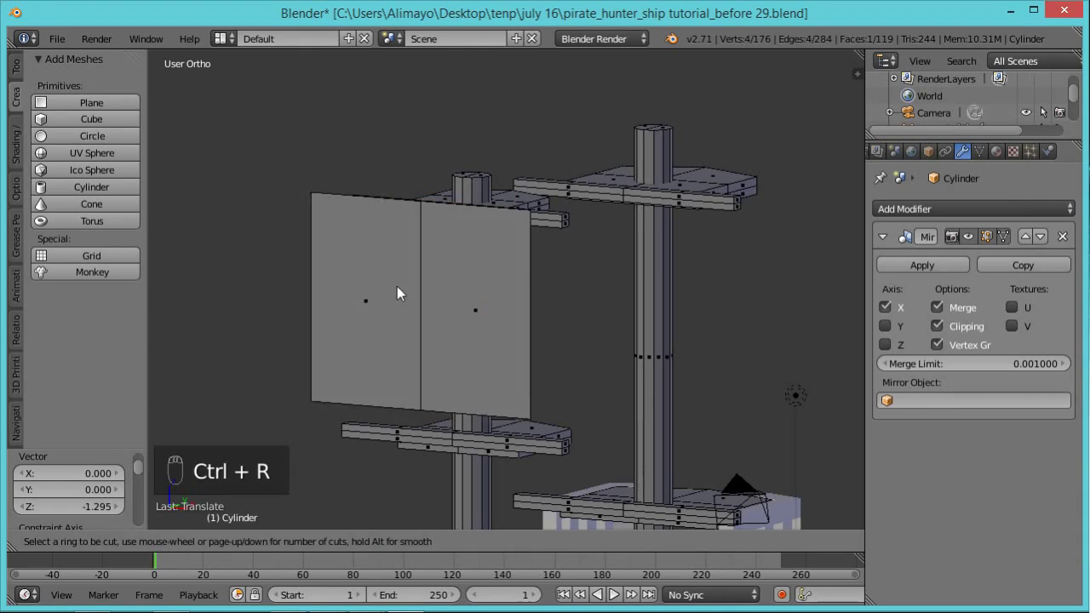
scroll(428, 303, up, 1)
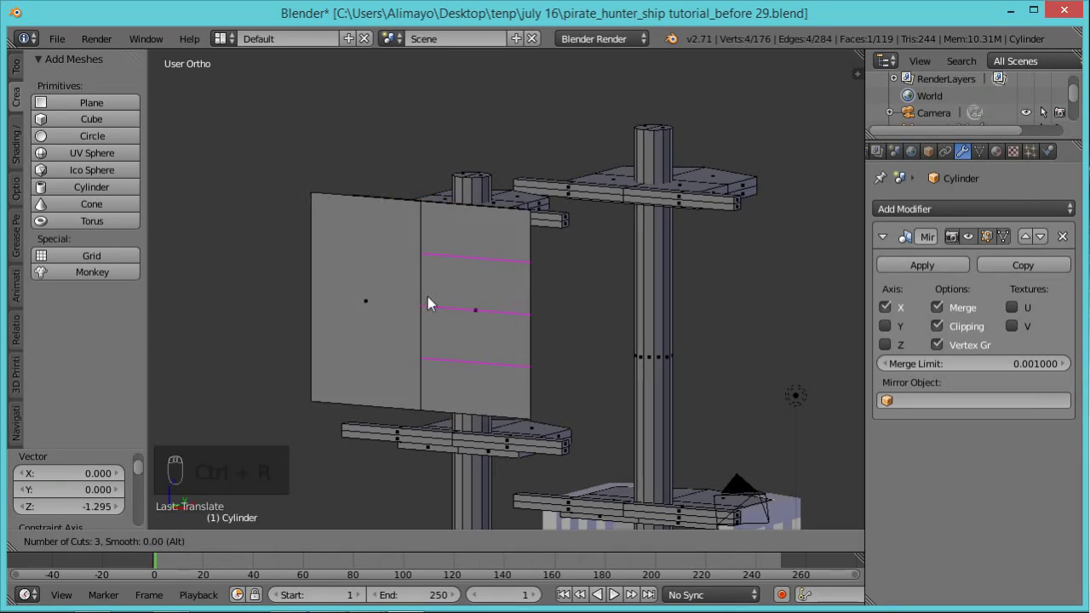
click(428, 298)
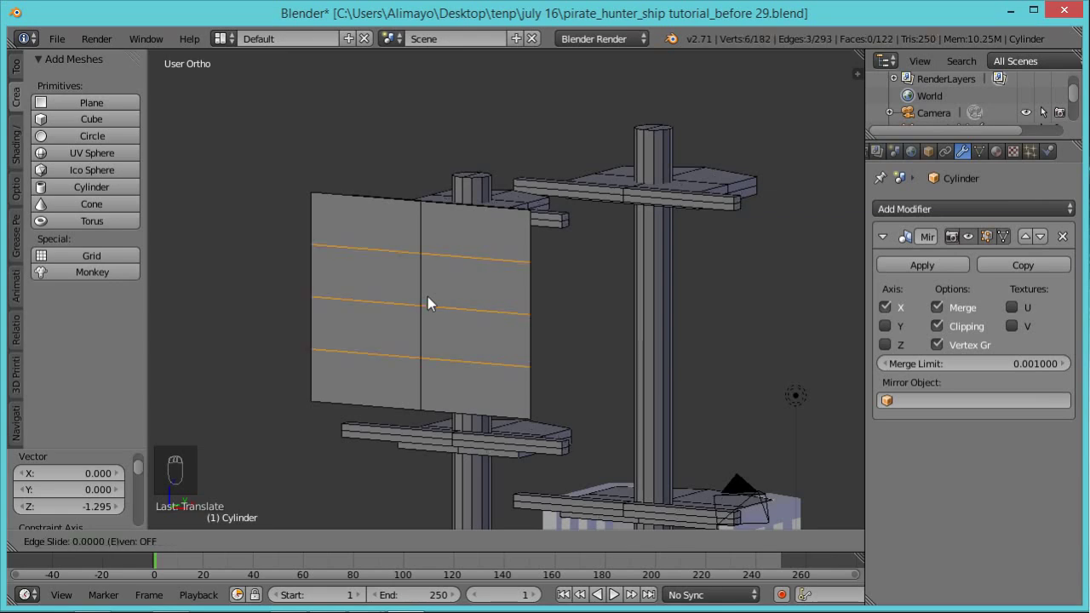
click(428, 298)
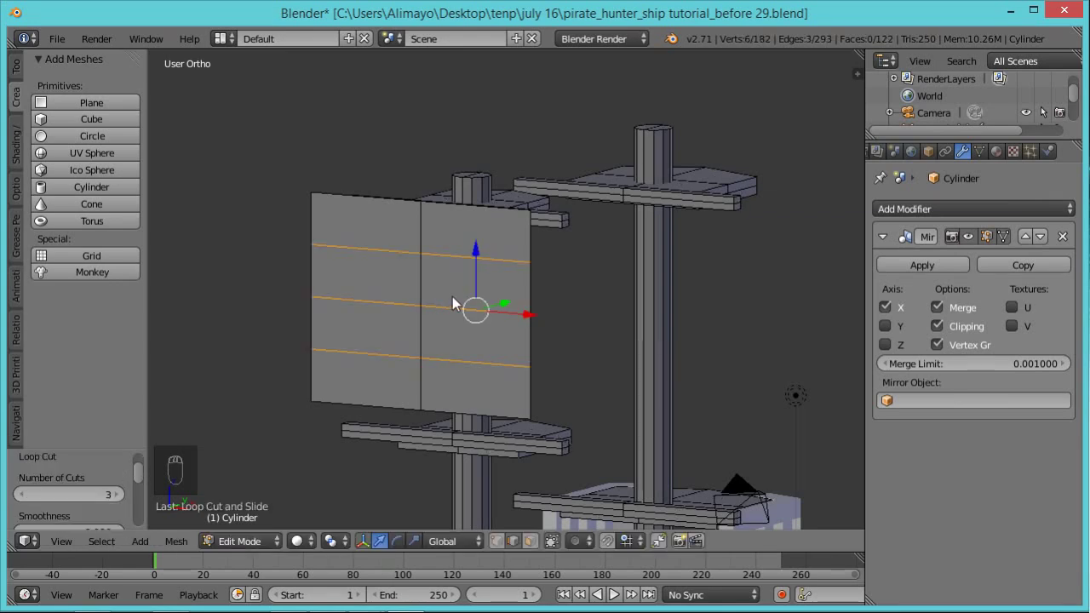
Add one centred vertical loop cut to the mirrored half of the sail plane
key(ctrl+r)
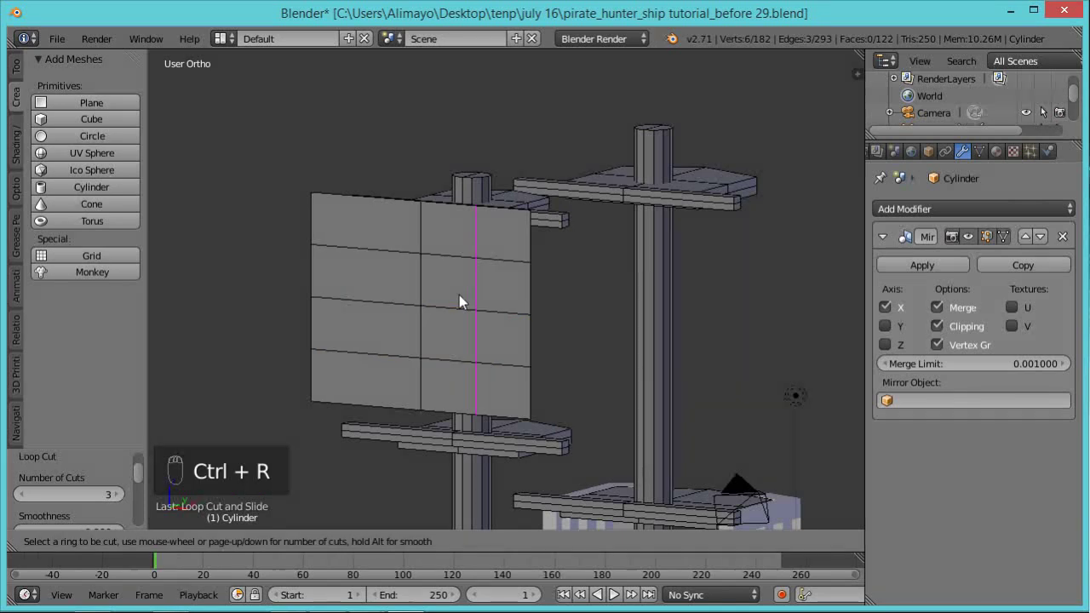
click(459, 295)
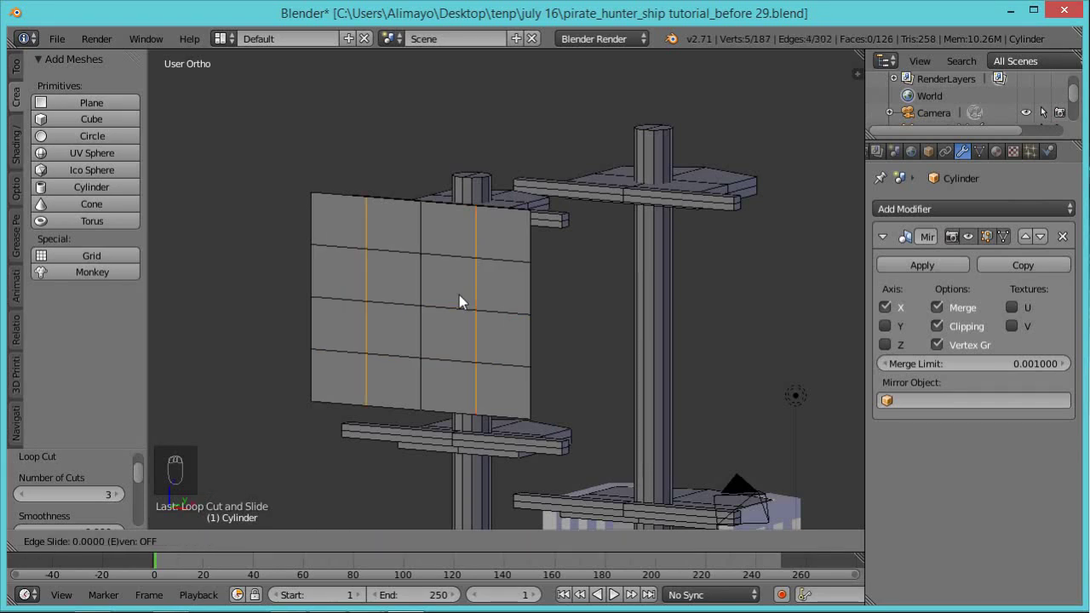
click(459, 294)
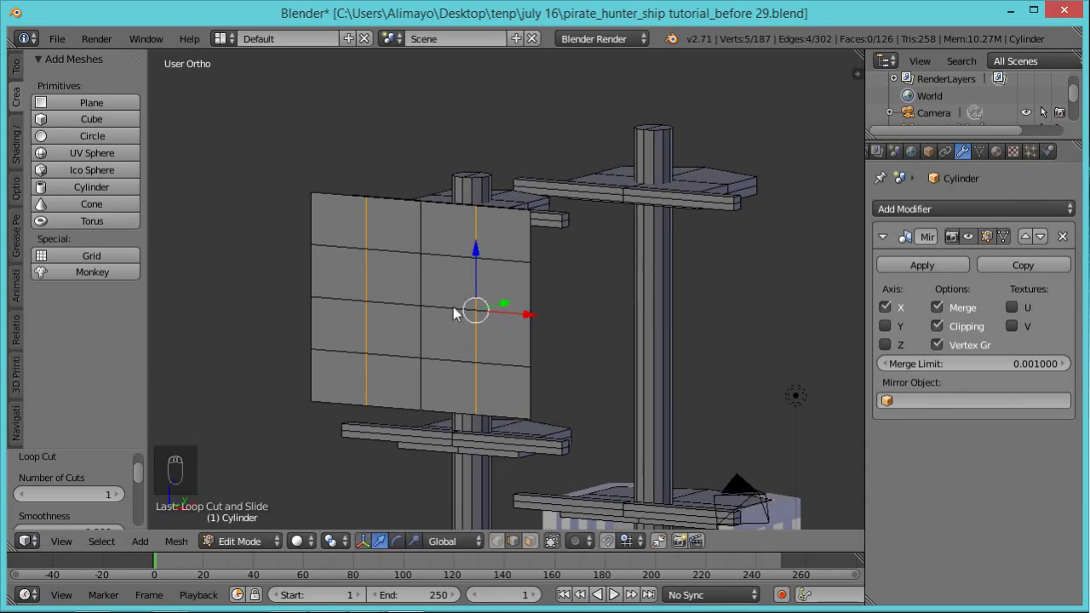
Bulge the sail forward by moving its centre line's three inner vertices -1.401 along Y with connected proportional editing, size 3.14
right_click(421, 257)
right_click(422, 310)
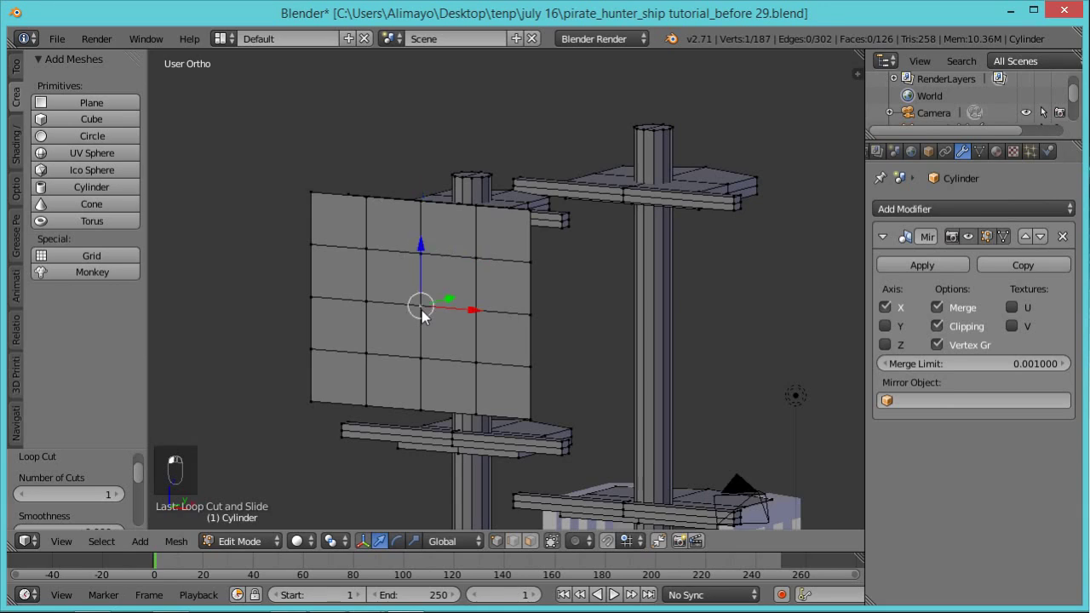
key(ctrl+space)
shift+right_click(424, 254)
shift+right_click(421, 356)
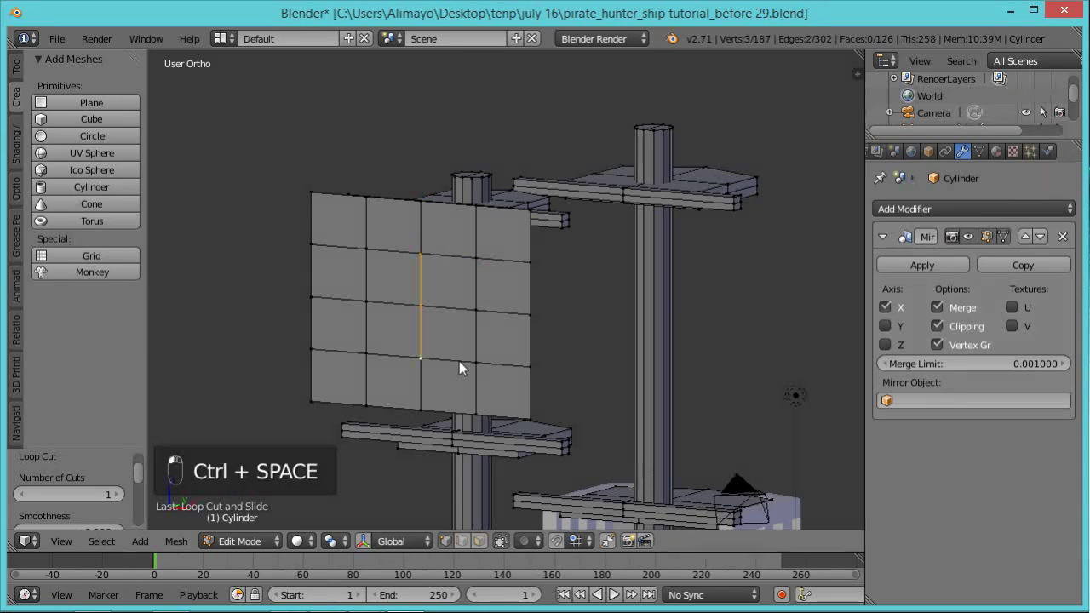
middle_drag(518, 337, 507, 364)
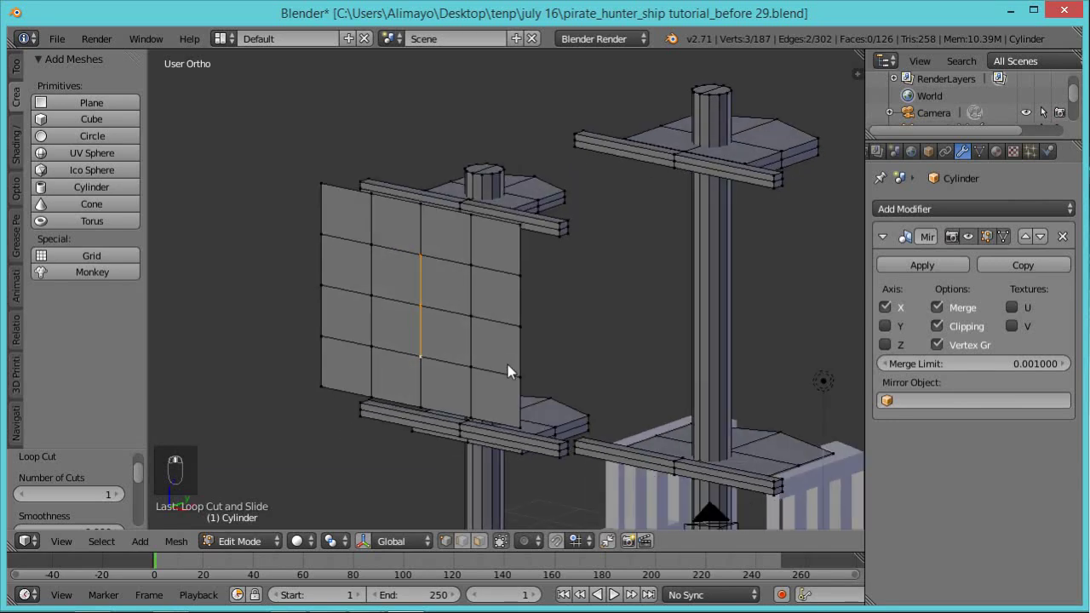
key(alt+o)
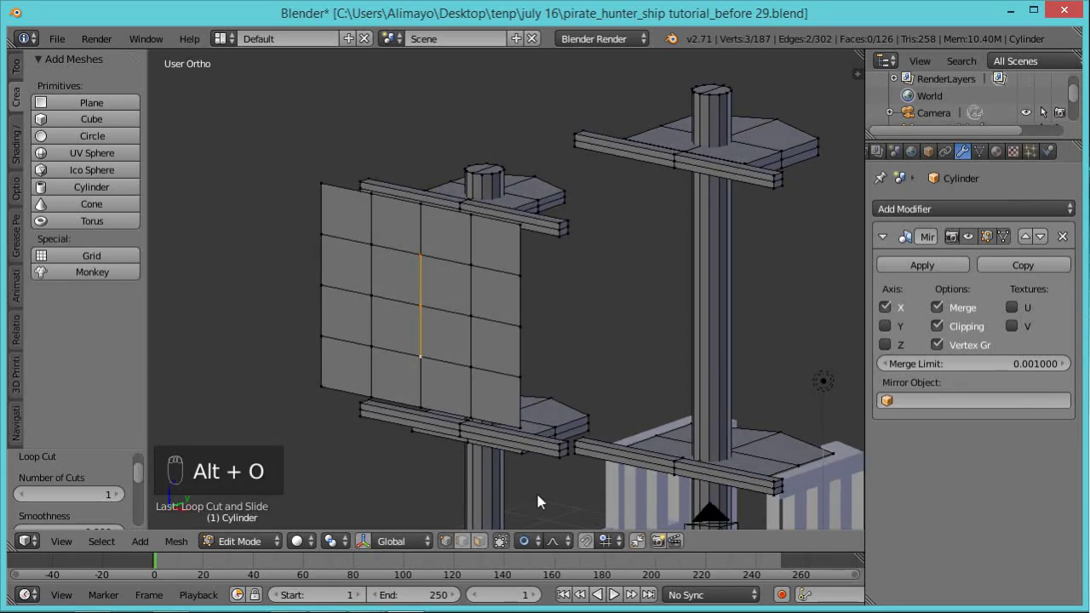
key(g)
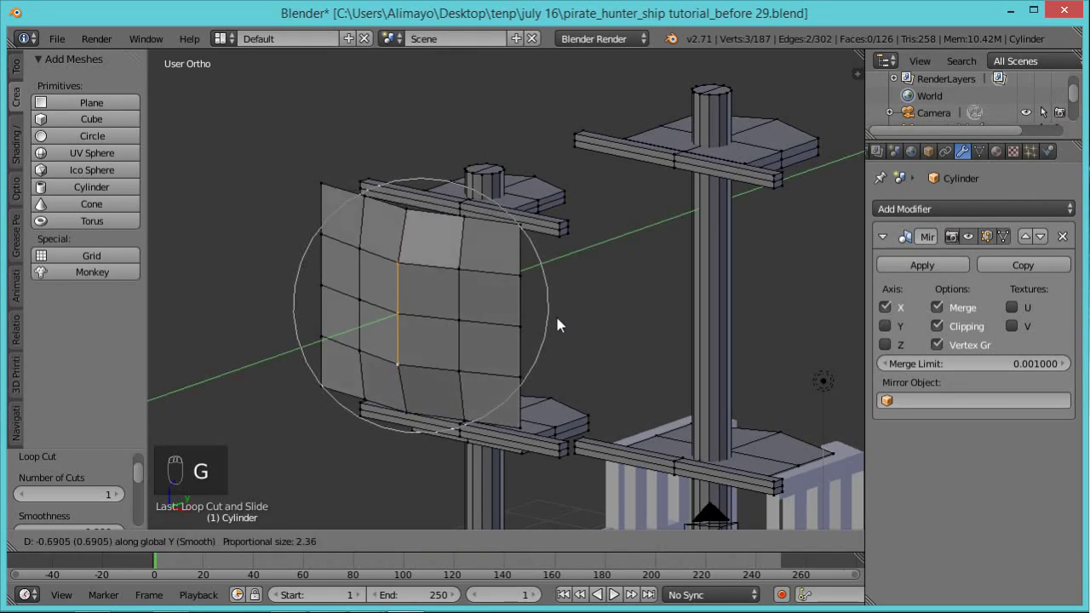
scroll(533, 314, down, 1)
scroll(534, 314, down, 2)
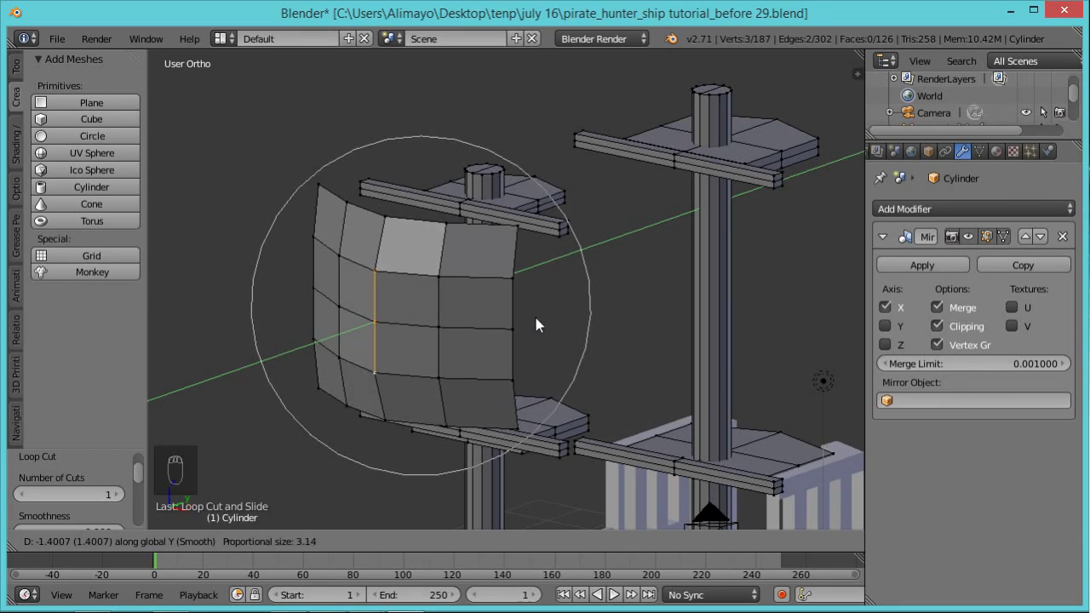
click(535, 319)
middle_drag(576, 325, 524, 485)
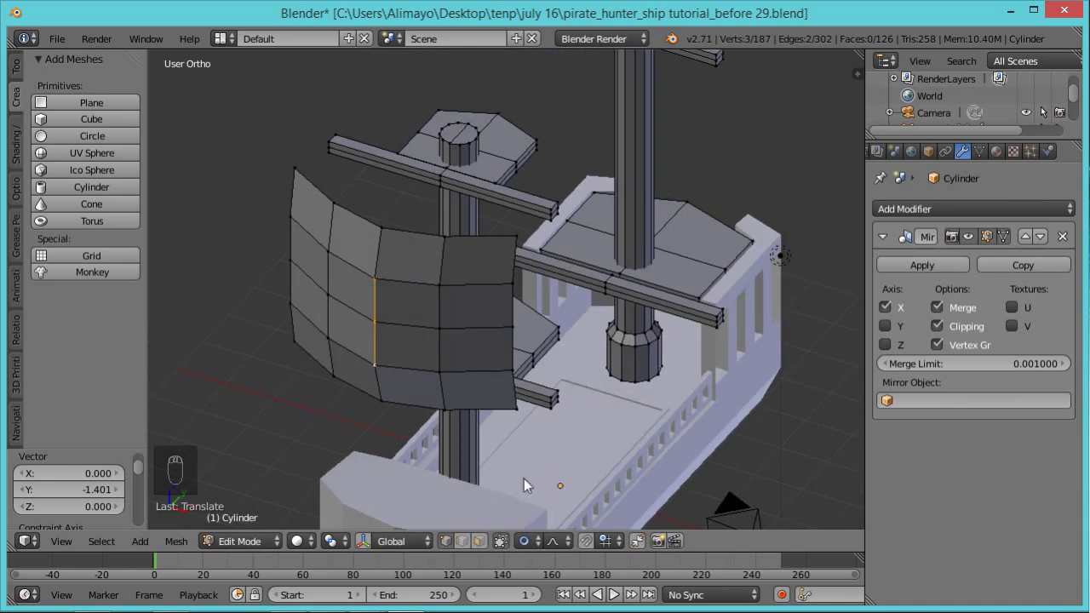
Choose the Connected mode for proportional editing and check the curved sail from several angles
click(535, 543)
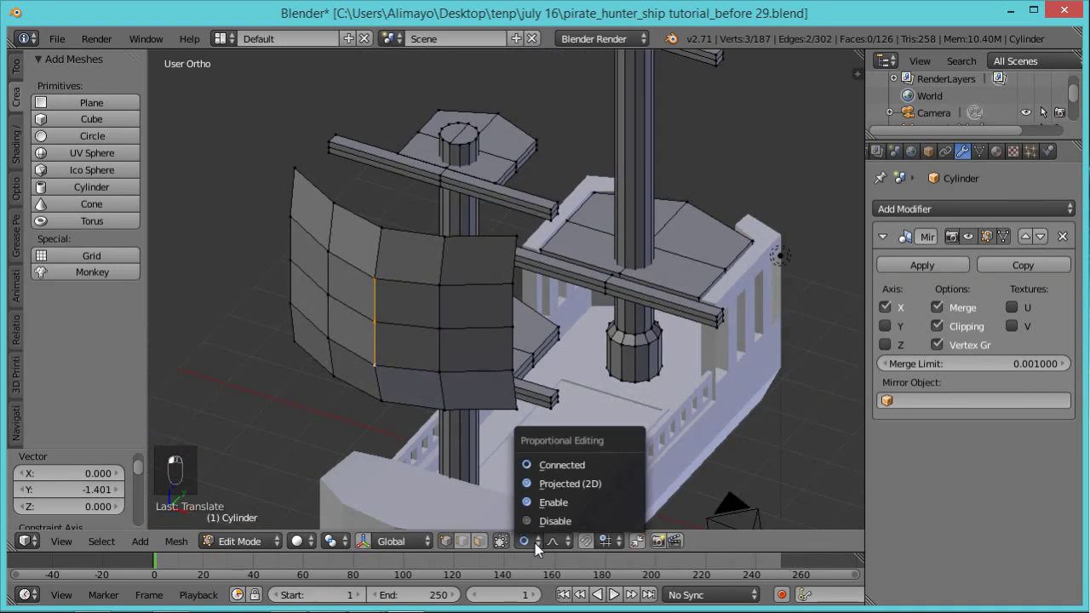
click(549, 465)
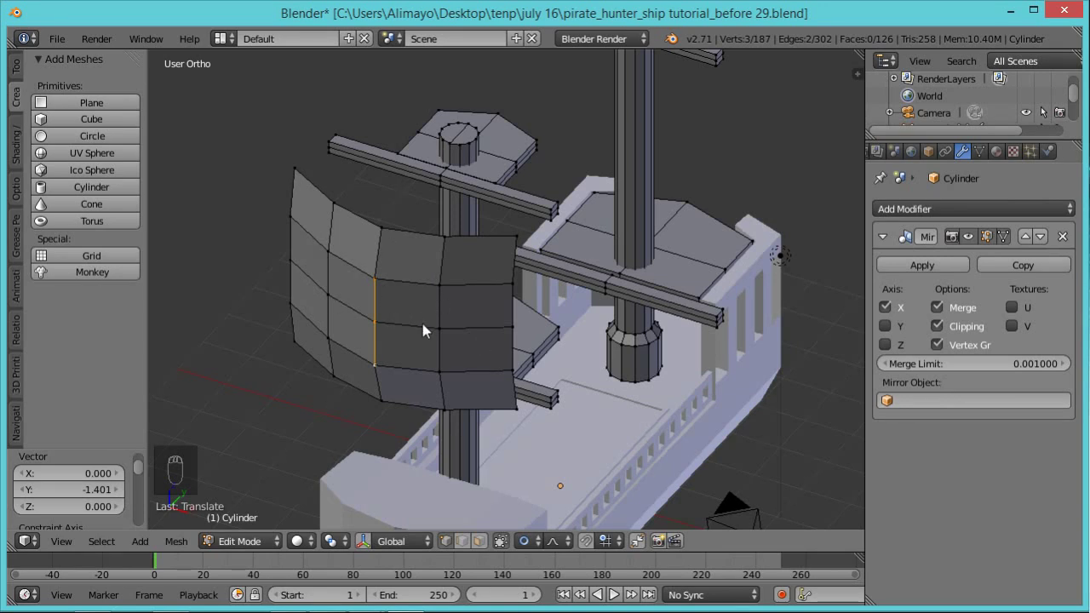
key(KP_Divide)
middle_drag(441, 340, 542, 285)
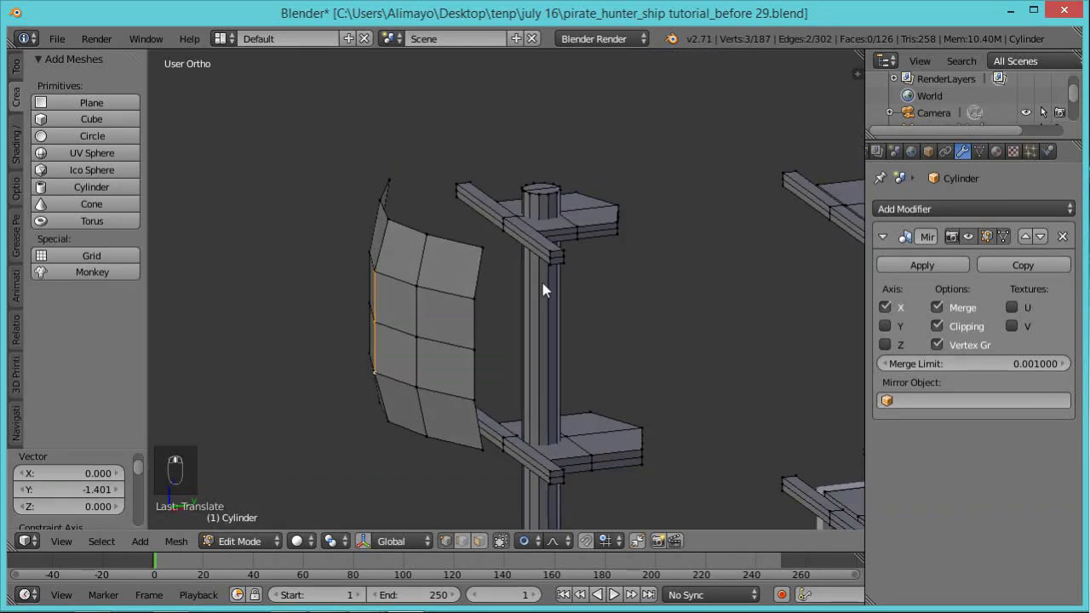
middle_drag(586, 341, 503, 356)
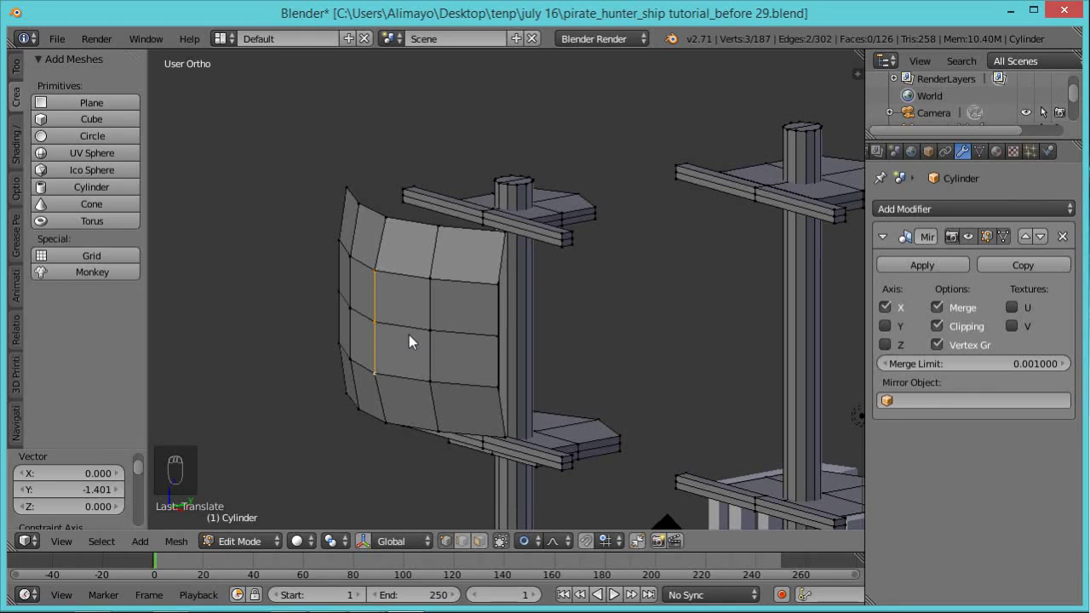
Select the entire linked sail mesh and turn off proportional editing
key(ctrl+l)
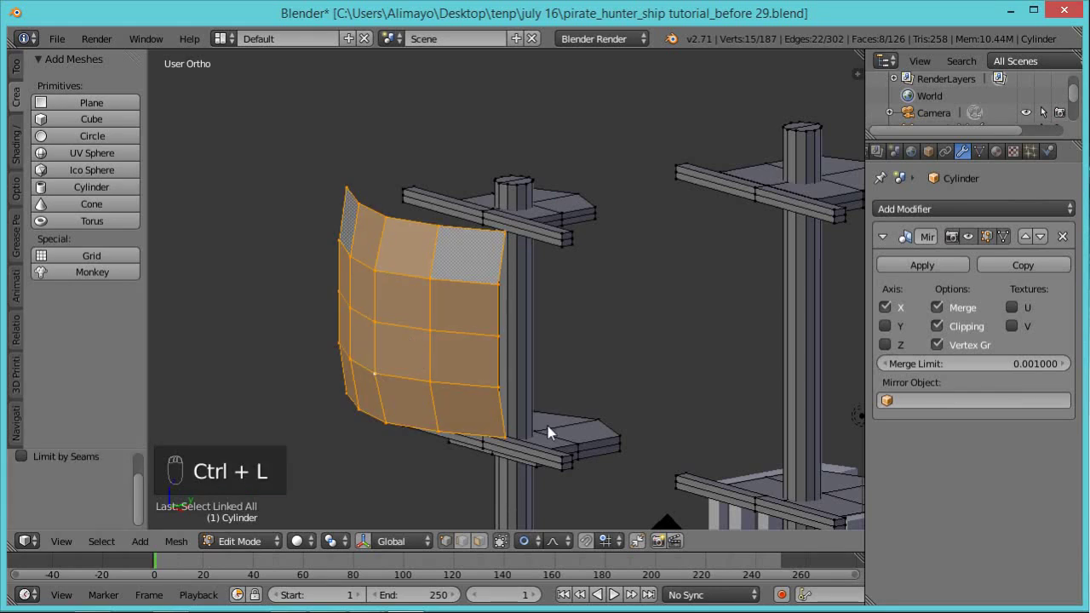
key(o)
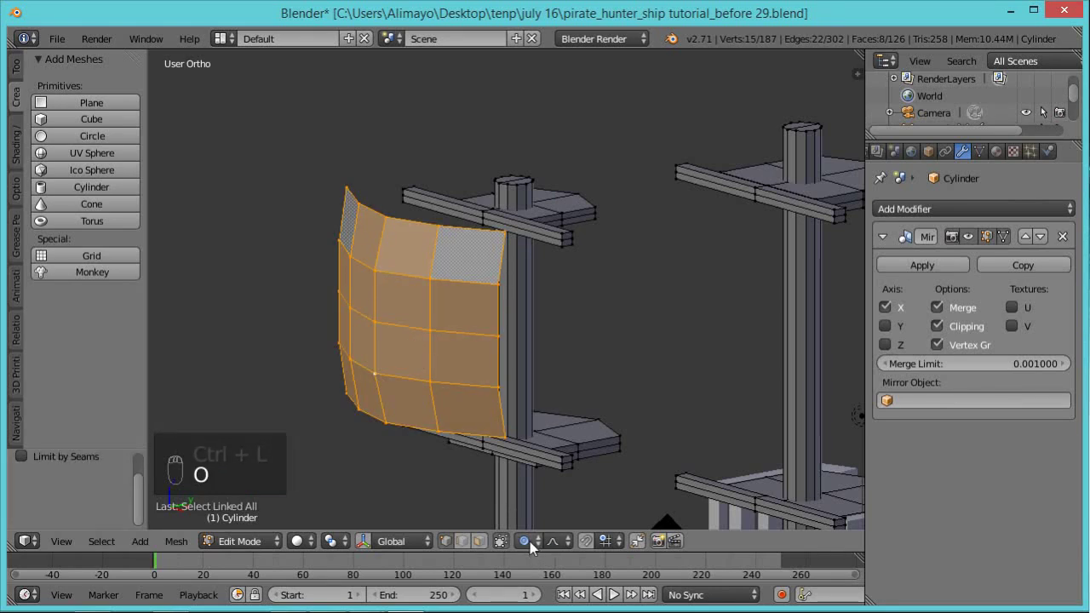
key(o)
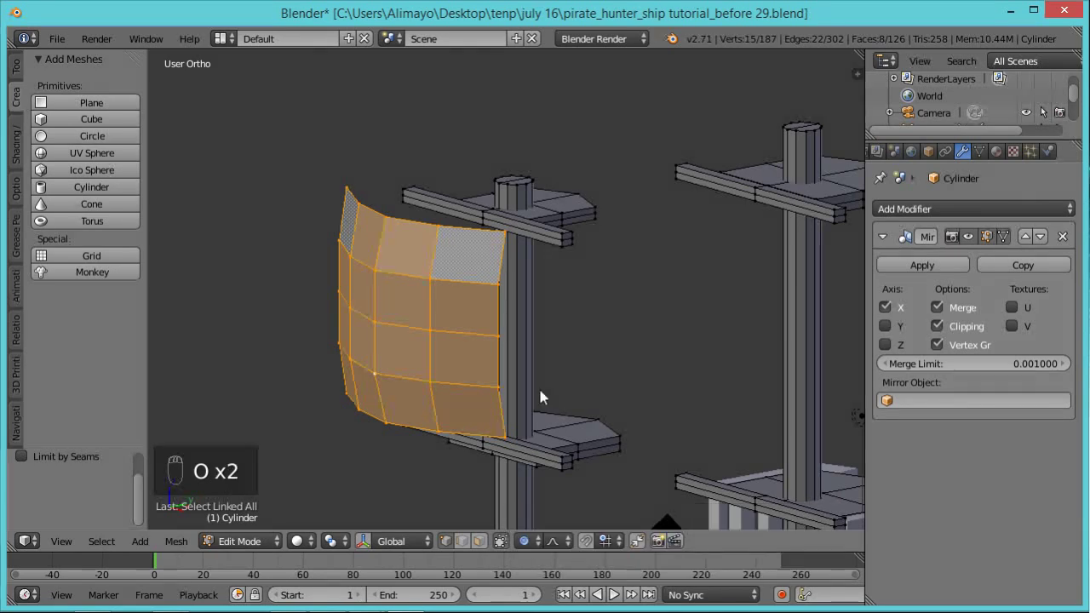
key(o)
middle_drag(608, 312, 561, 347)
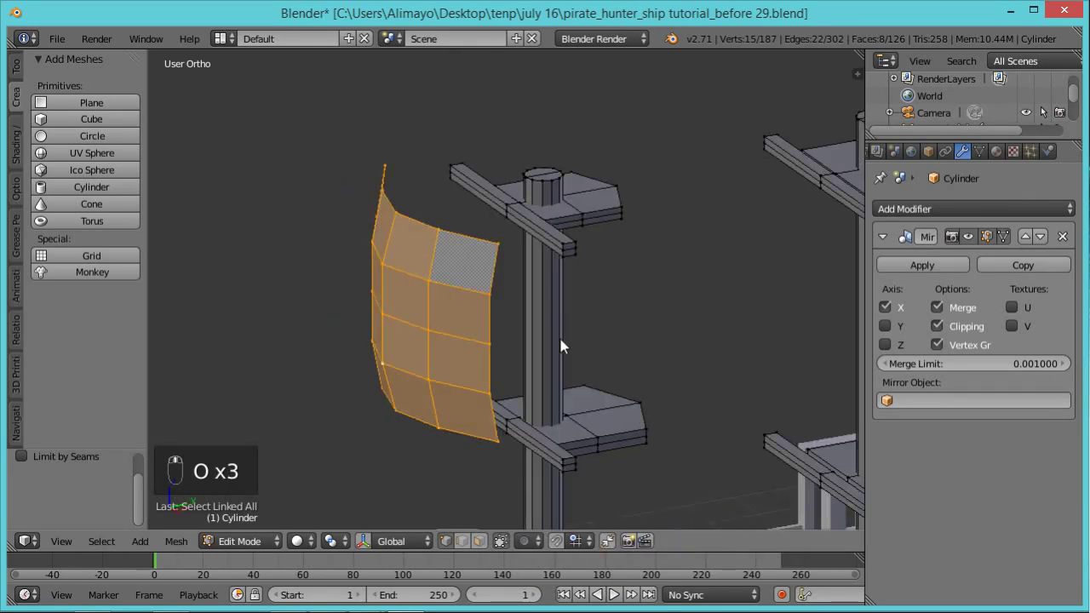
Move the sail along Y toward the front mast, raise it 1.786 along Z and shift it another 0.249 along Y
key(ctrl+space)
scroll(560, 341, down, 2)
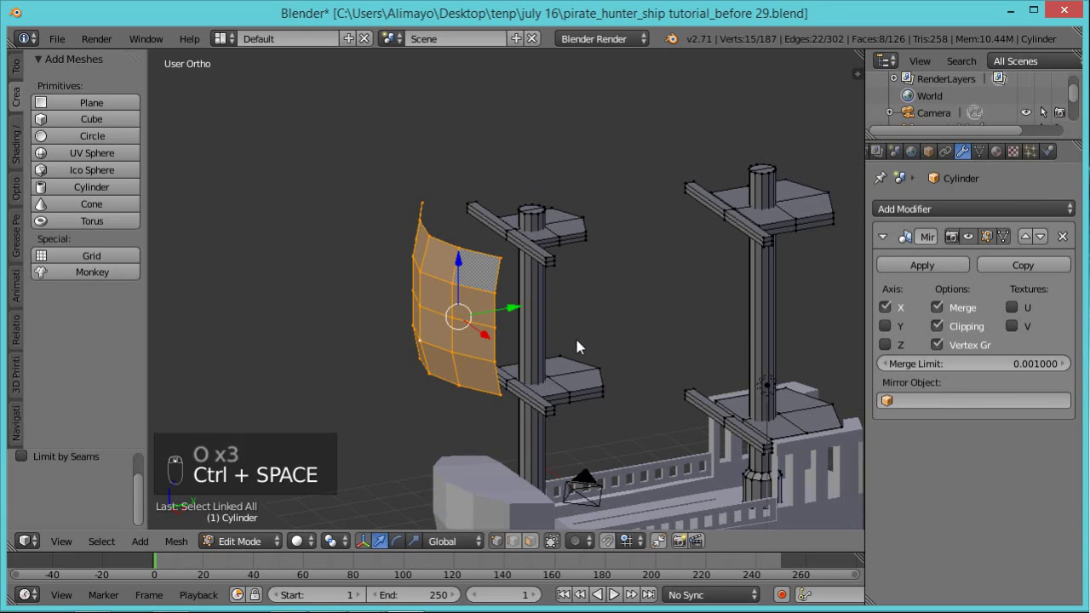
scroll(576, 341, down, 1)
middle_drag(579, 349, 540, 311)
scroll(540, 312, up, 1)
drag(533, 304, 558, 306)
drag(492, 248, 495, 201)
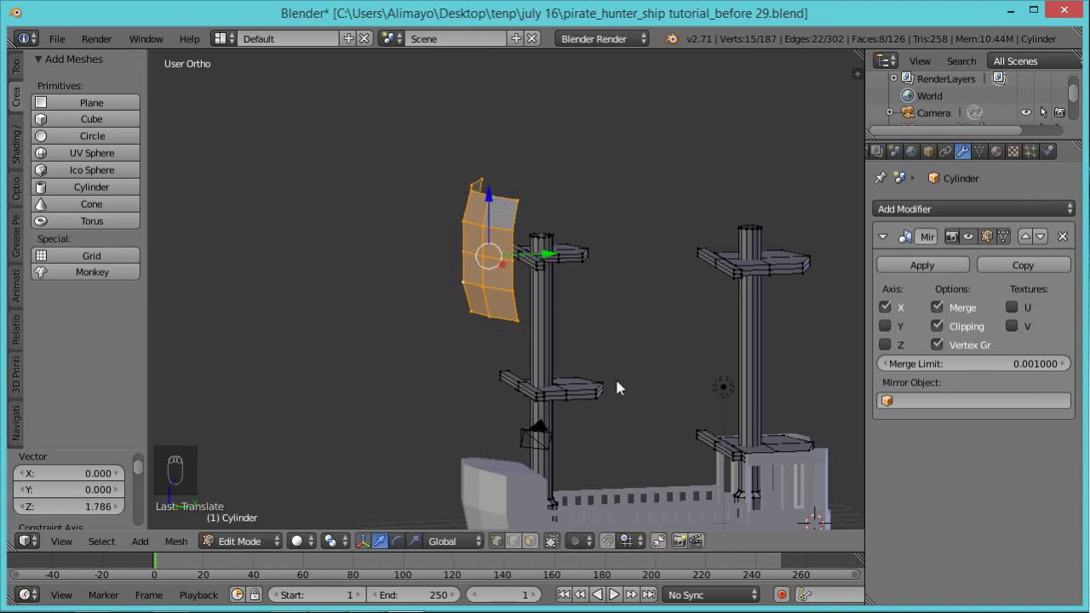
middle_drag(606, 333, 540, 364)
drag(558, 264, 582, 260)
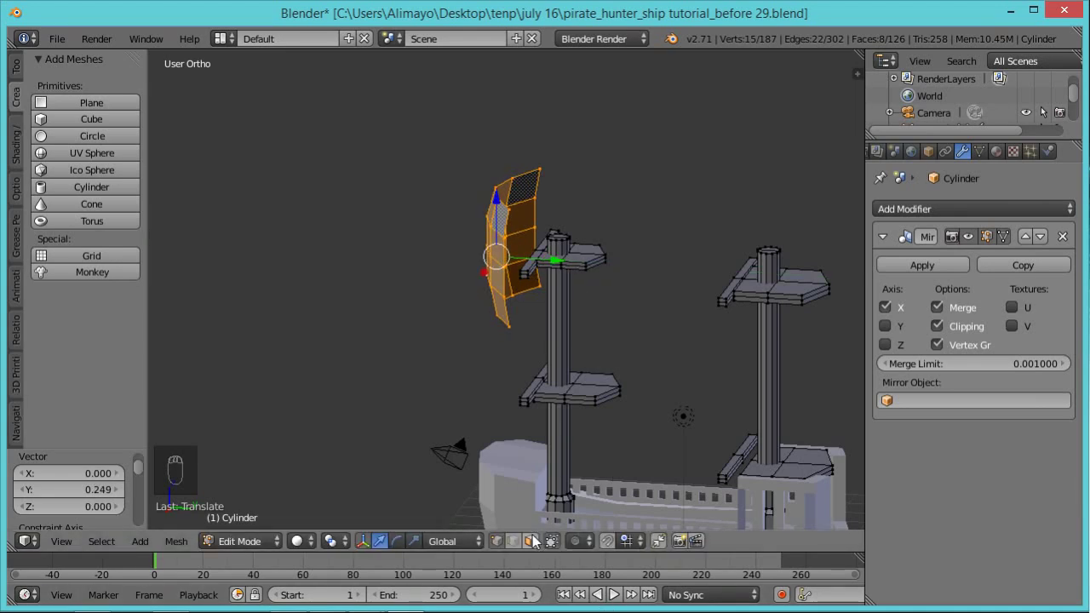
Lengthen the front mast by raising its top face 2.712 and then another 0.479 along Z
click(530, 541)
middle_drag(618, 284, 622, 337)
right_click(567, 250)
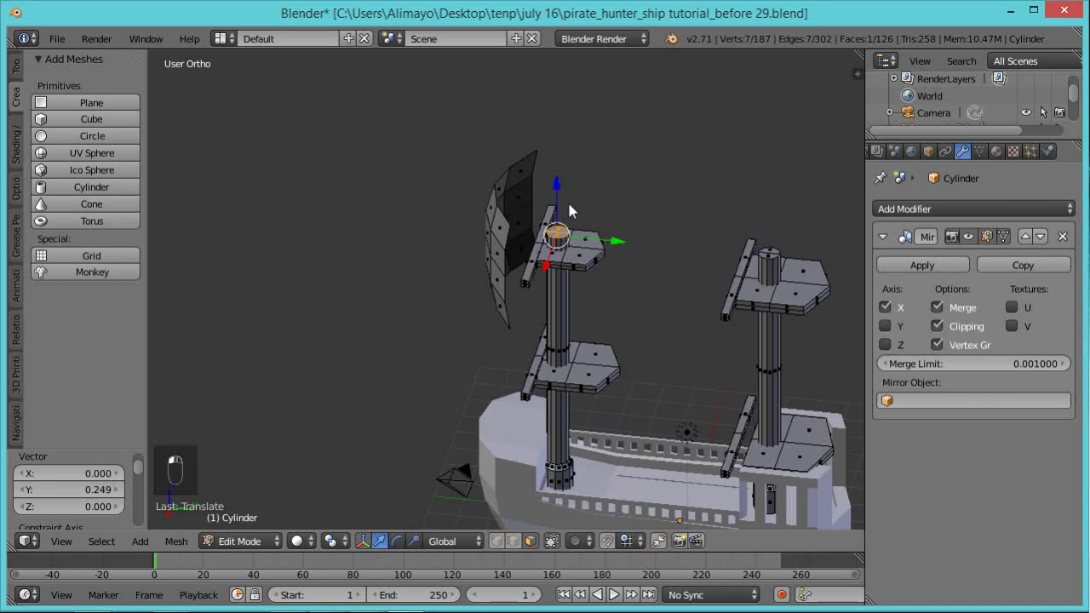
key(e)
click(549, 109)
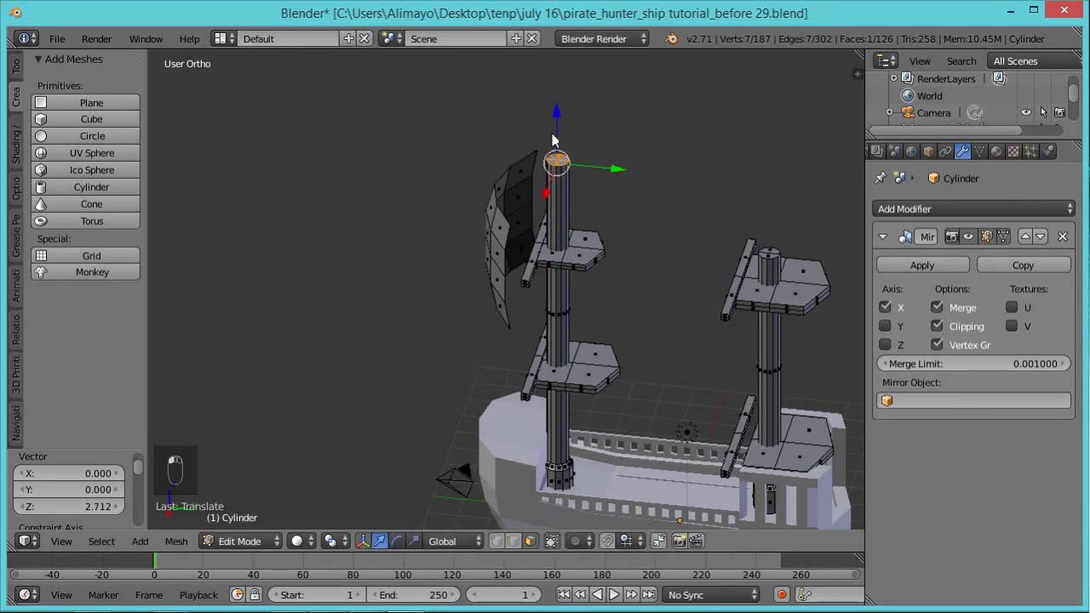
key(g)
key(z)
click(559, 105)
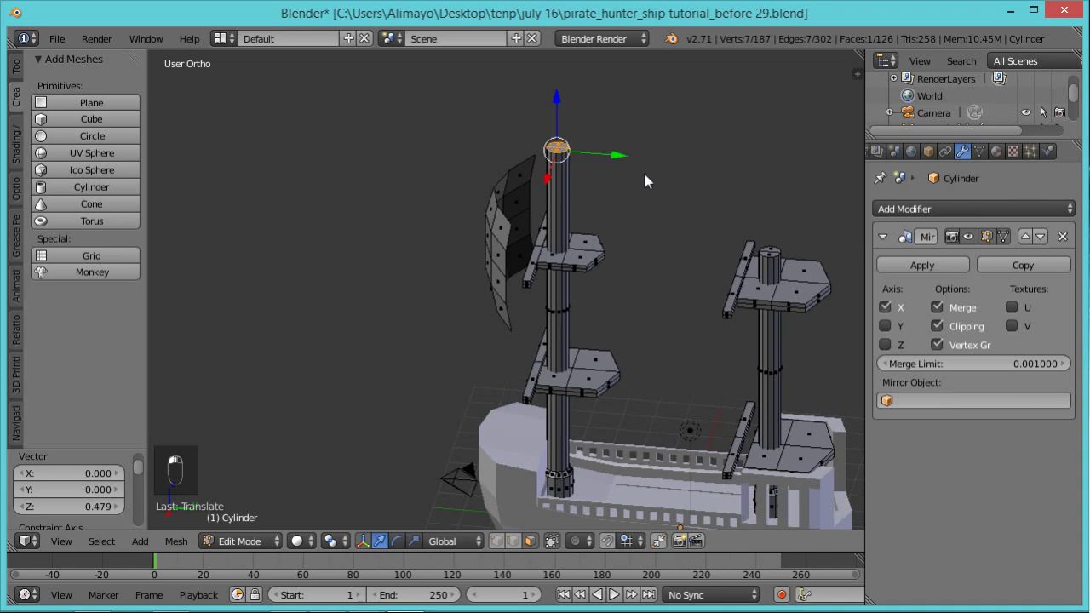
middle_drag(643, 170, 662, 148)
scroll(656, 263, up, 2)
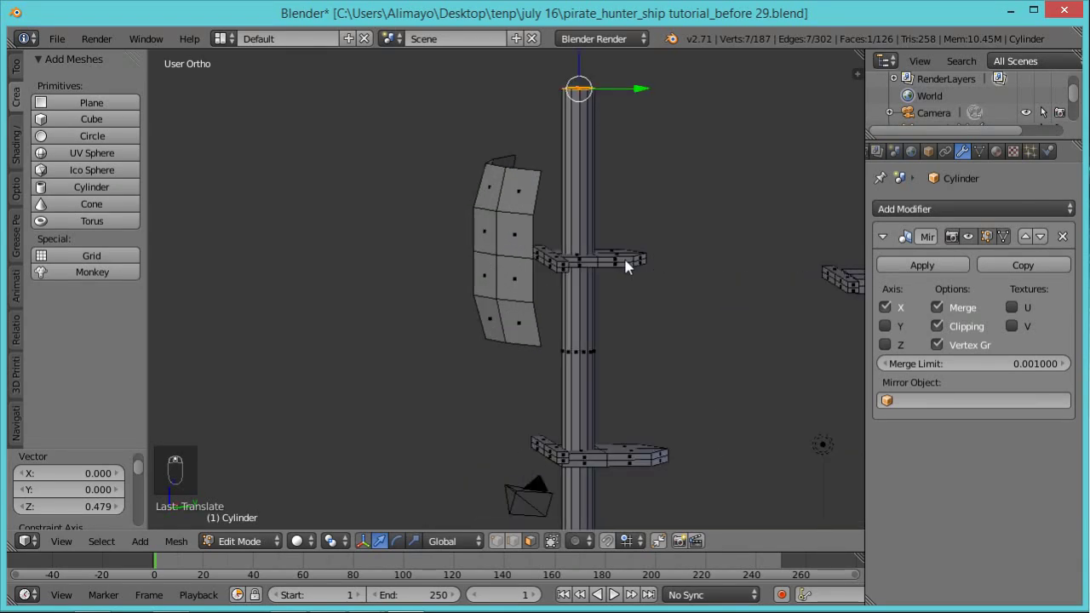
shift+right_click(613, 264)
shift+right_click(562, 266)
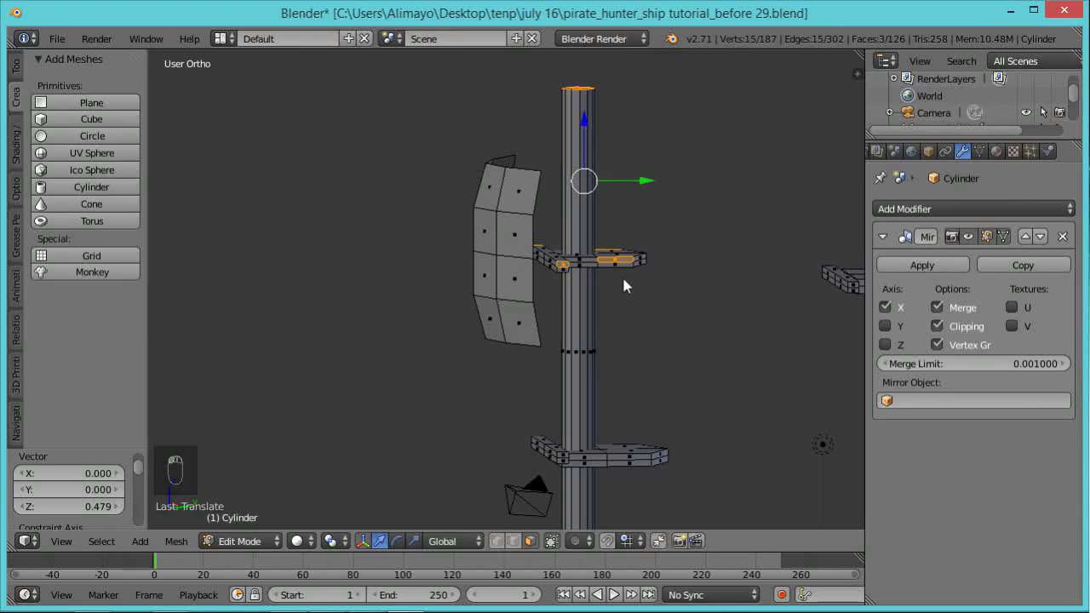
key(ctrl+l)
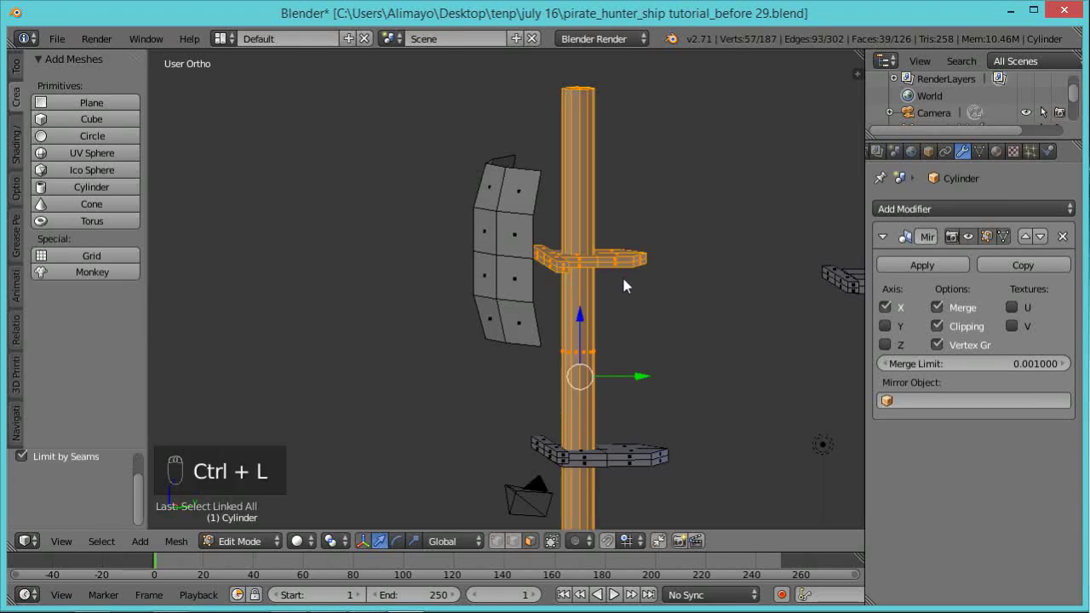
Select the front mast's upper platform with its crossbar as linked meshes and raise them 1.589 along Z
right_click(627, 267)
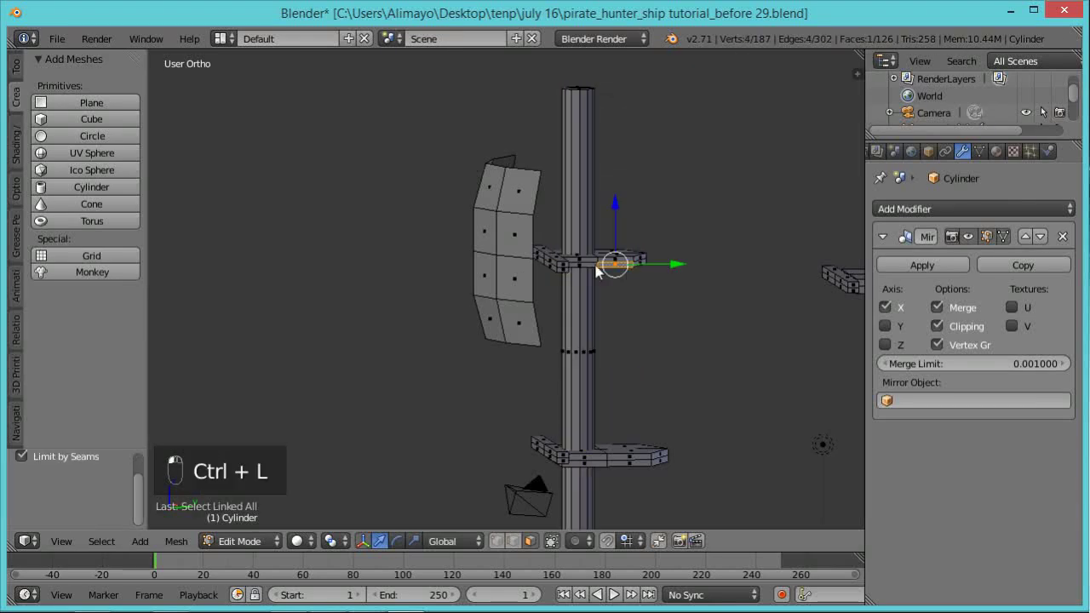
shift+right_click(552, 265)
key(ctrl+l)
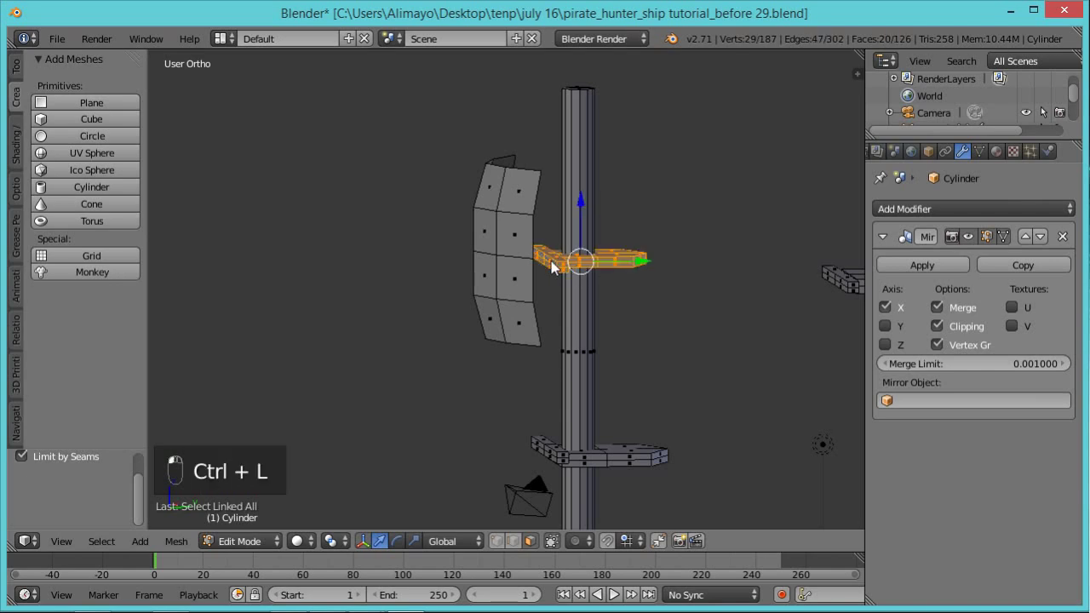
drag(580, 207, 577, 137)
middle_drag(629, 235, 639, 238)
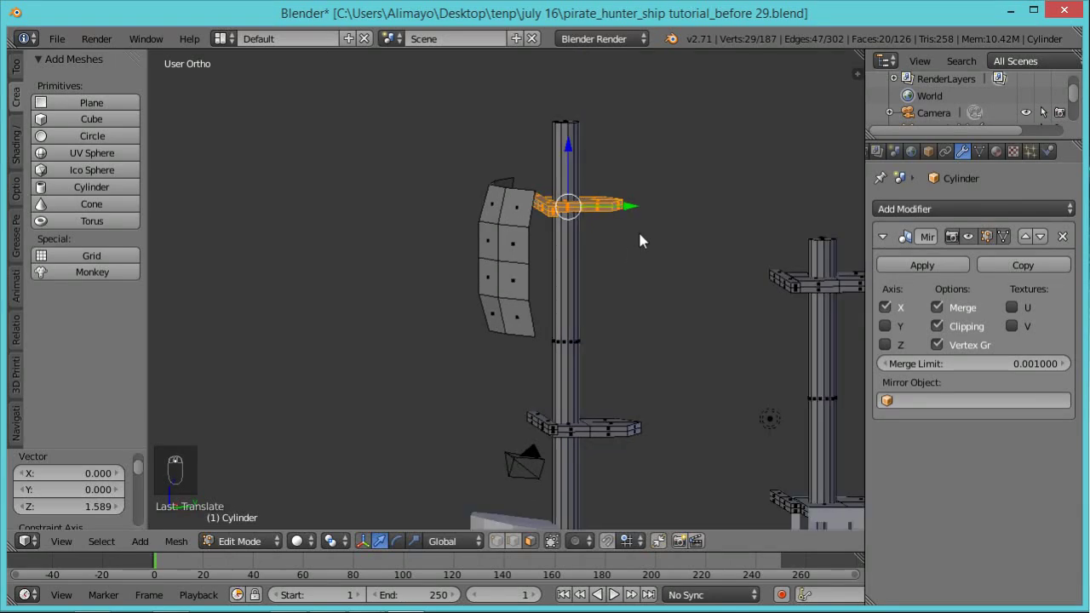
Select the front mast's lower platform together with its linked crossbar and raise them 2.702 along Z
middle_drag(633, 346, 617, 424)
right_click(617, 424)
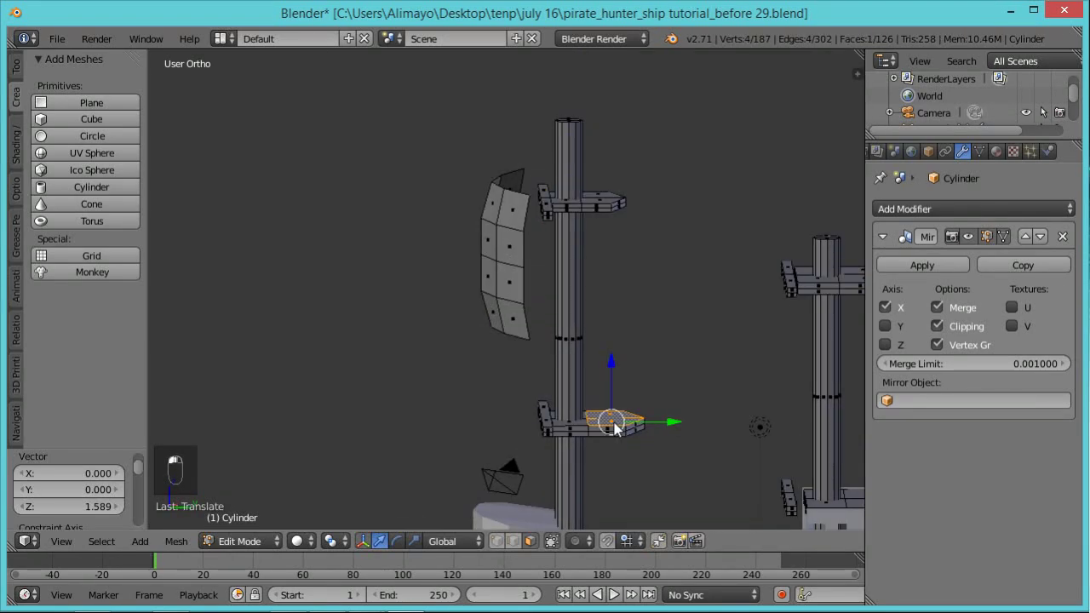
shift+right_click(547, 428)
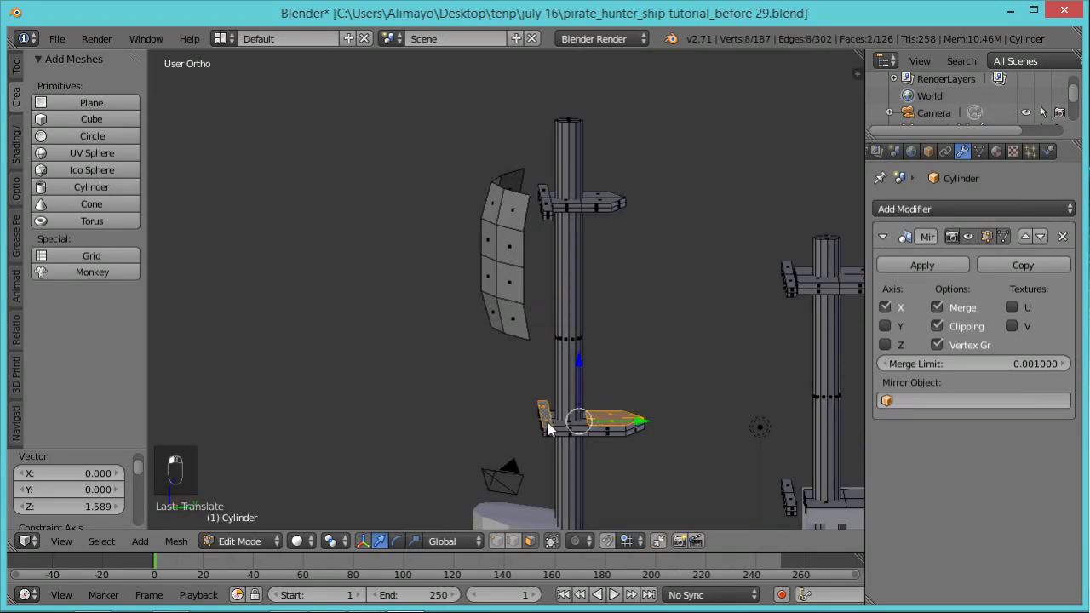
key(ctrl+l)
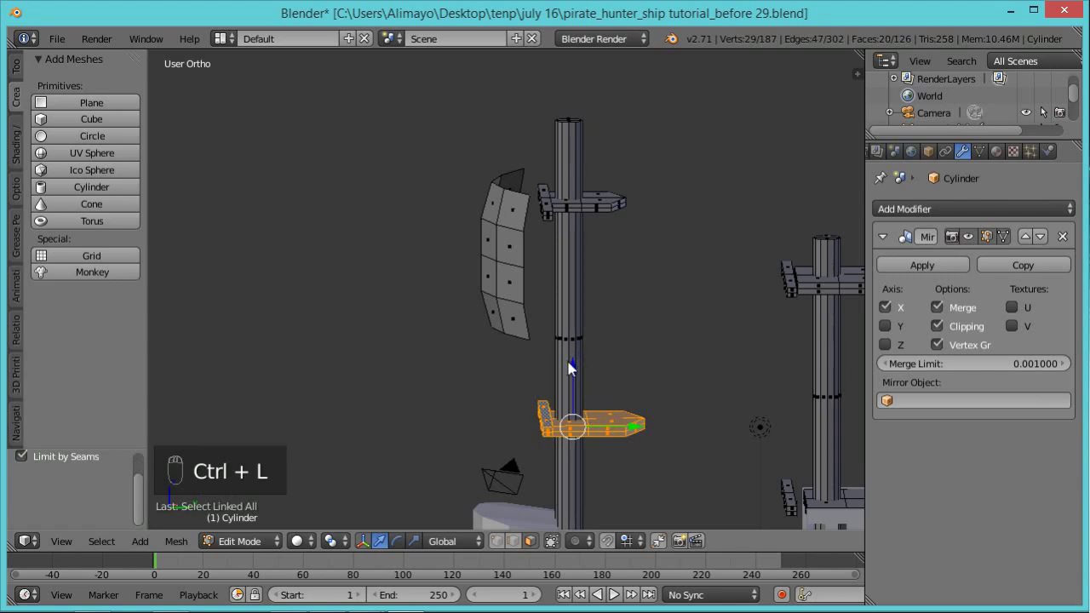
key(g)
key(z)
click(569, 262)
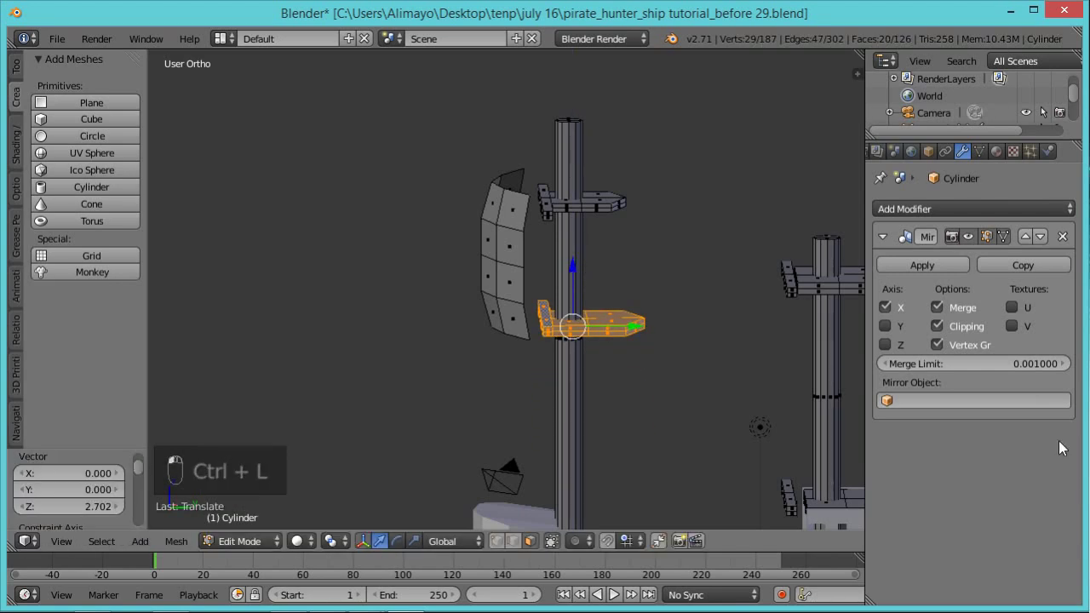
Save the file under the next incremental name, pirate_hunter_ship tutorial_before 30.blend
key(ctrl+shift+s)
key(KP_Add)
key(Return)
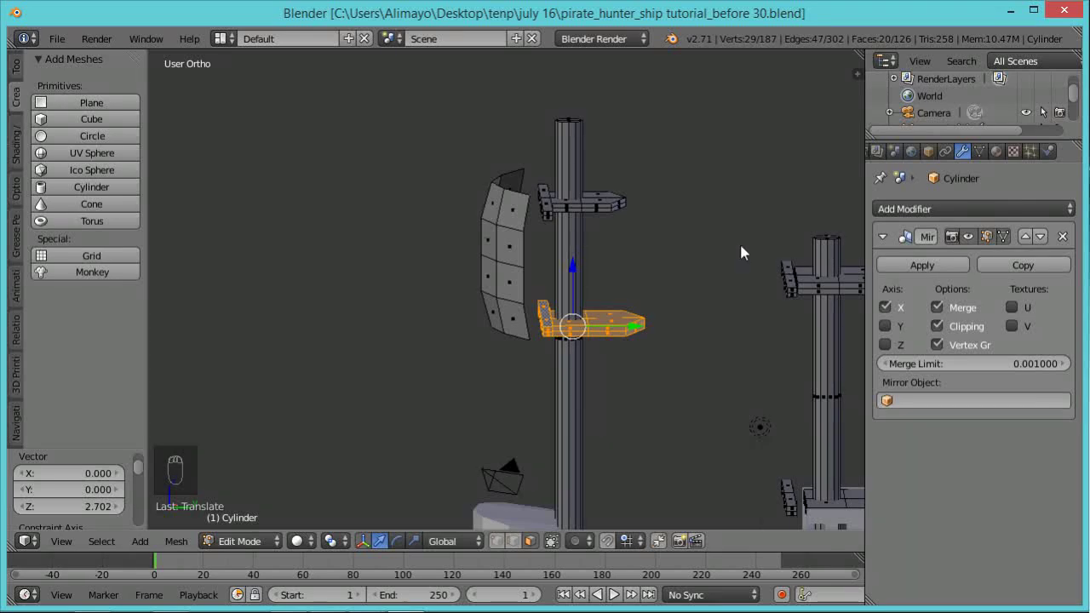
Lengthen the rear mast by raising its top face 2.727 and another 0.295 along Z
middle_drag(739, 241, 755, 275)
shift+middle_drag(807, 247, 556, 309)
scroll(558, 308, up, 3)
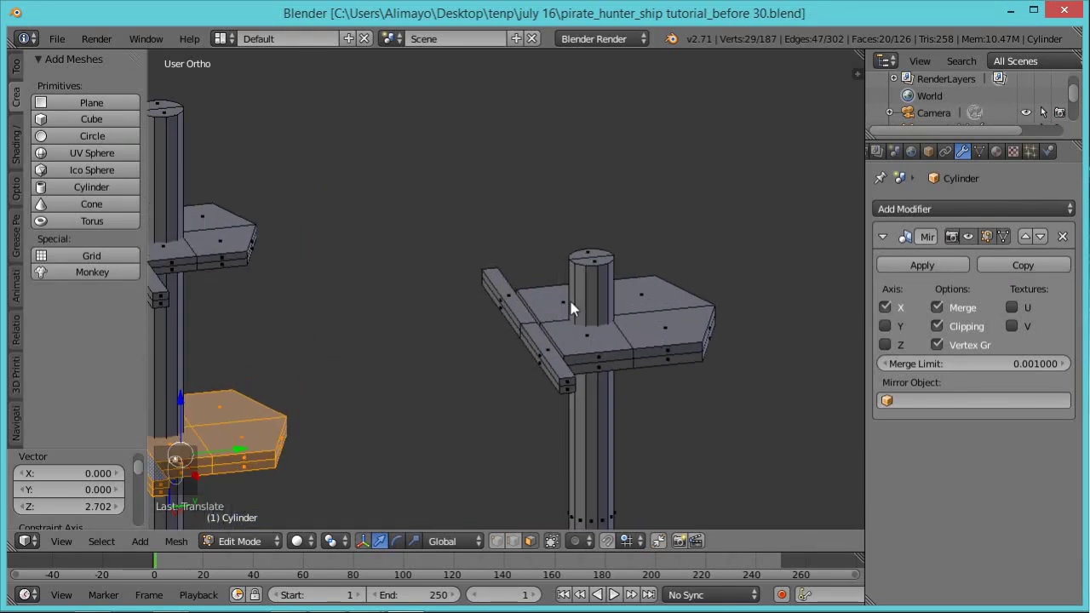
right_click(597, 269)
drag(592, 214, 599, 47)
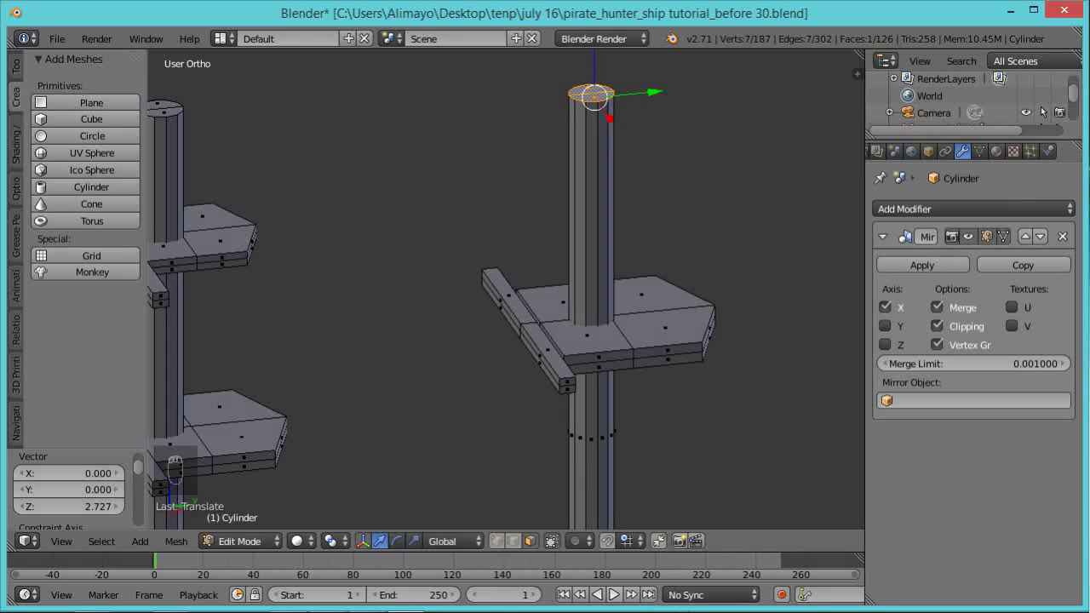
scroll(579, 439, down, 5)
middle_drag(545, 415, 565, 232)
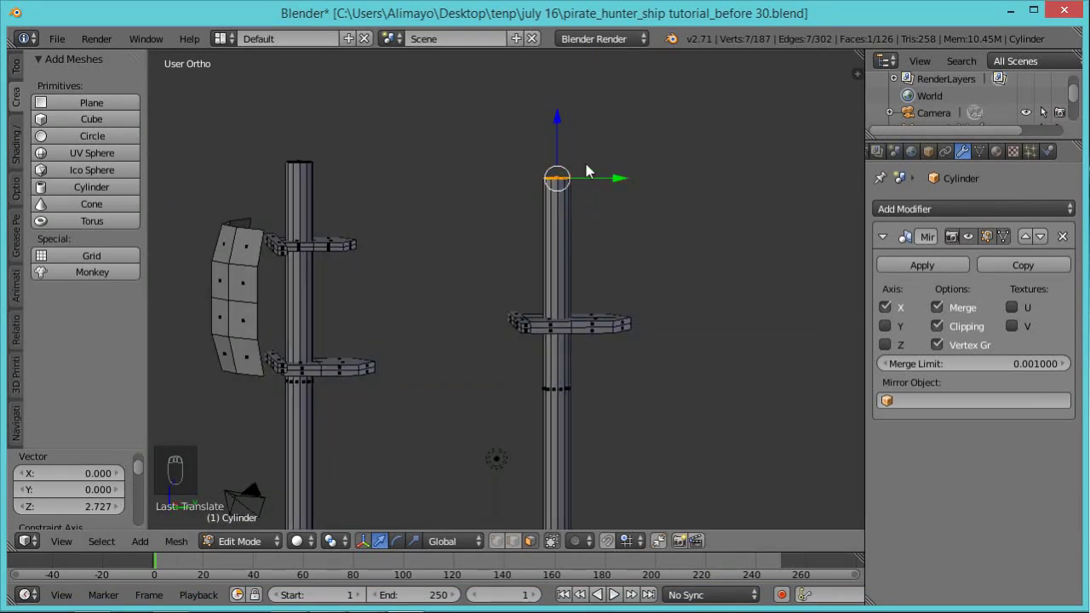
drag(557, 127, 552, 103)
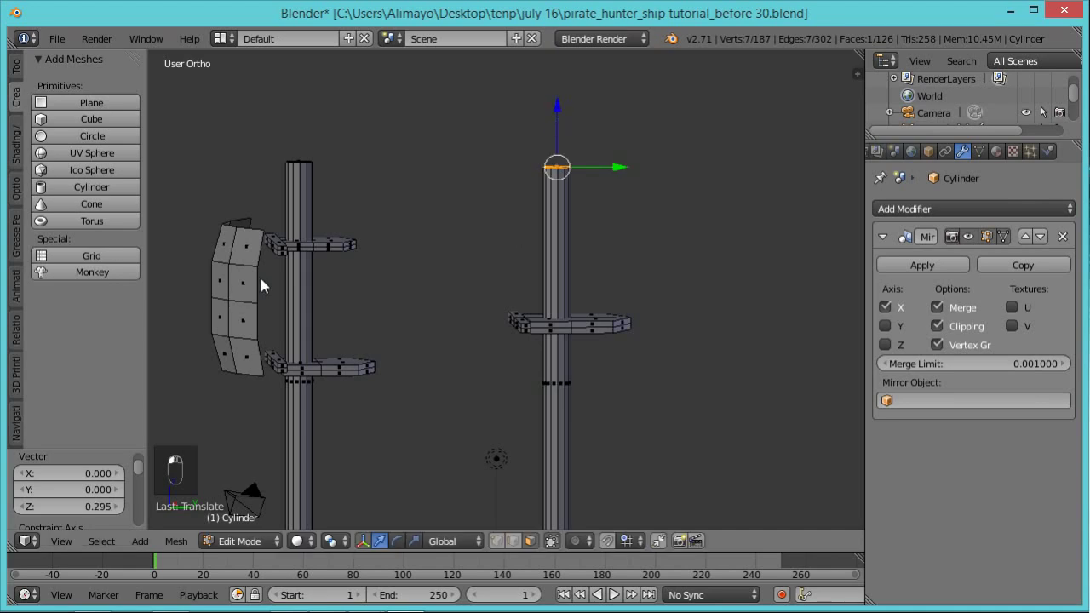
Duplicate the front mast's entire linked sail and move the copy 6.554 along Y to the rear mast
right_click(234, 290)
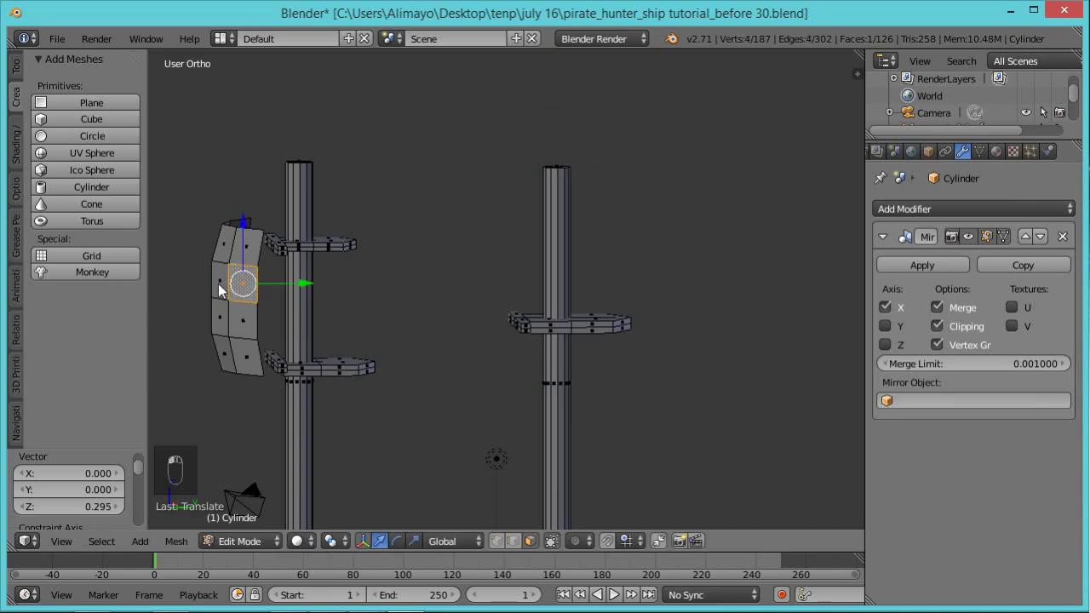
key(ctrl+l)
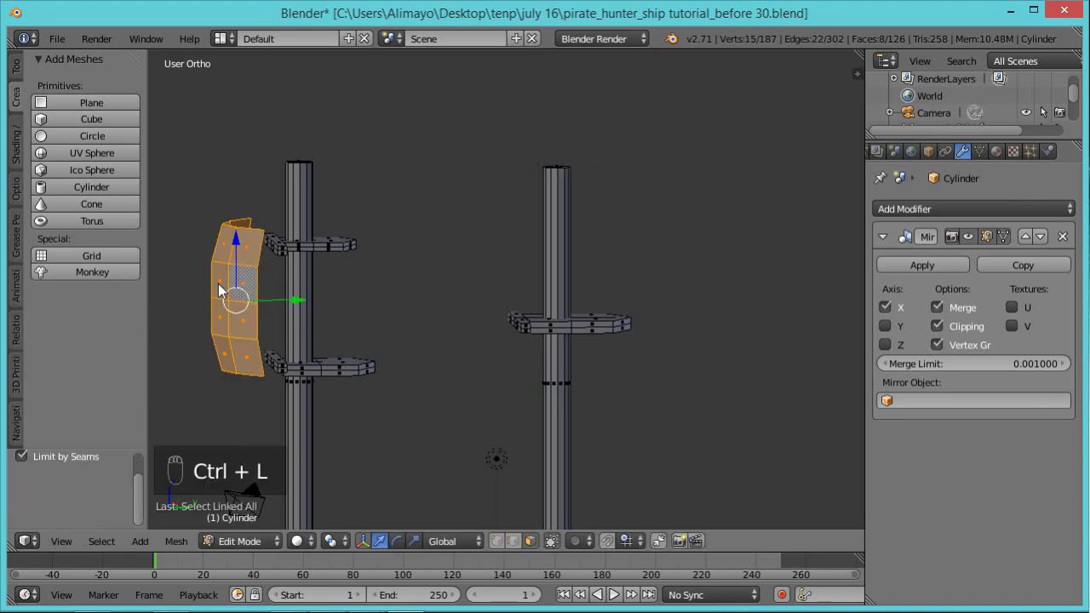
key(shift+d)
right_click(222, 291)
key(g)
key(y)
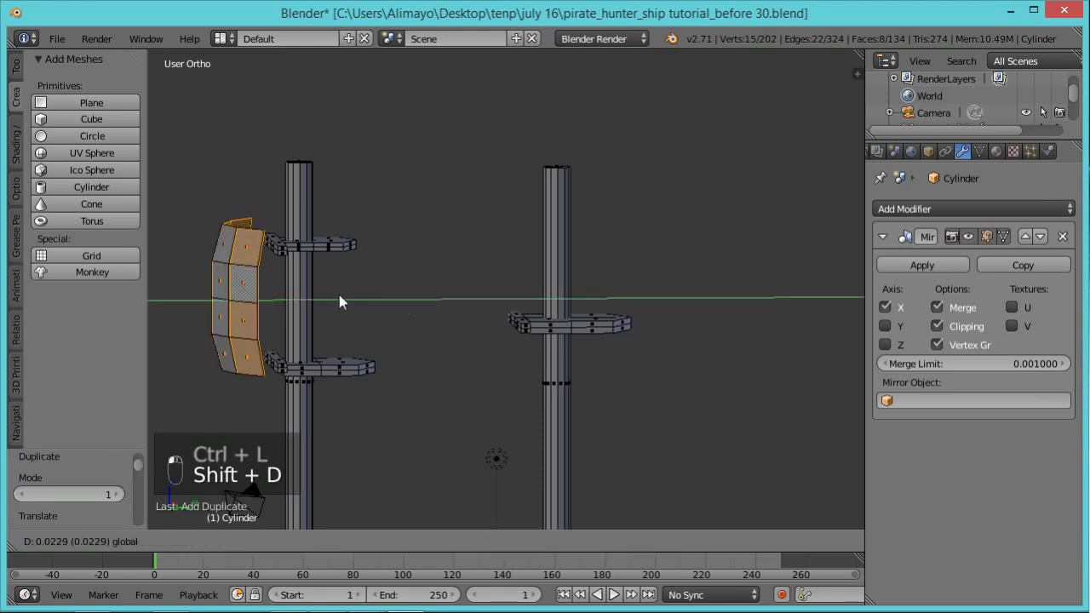
click(549, 332)
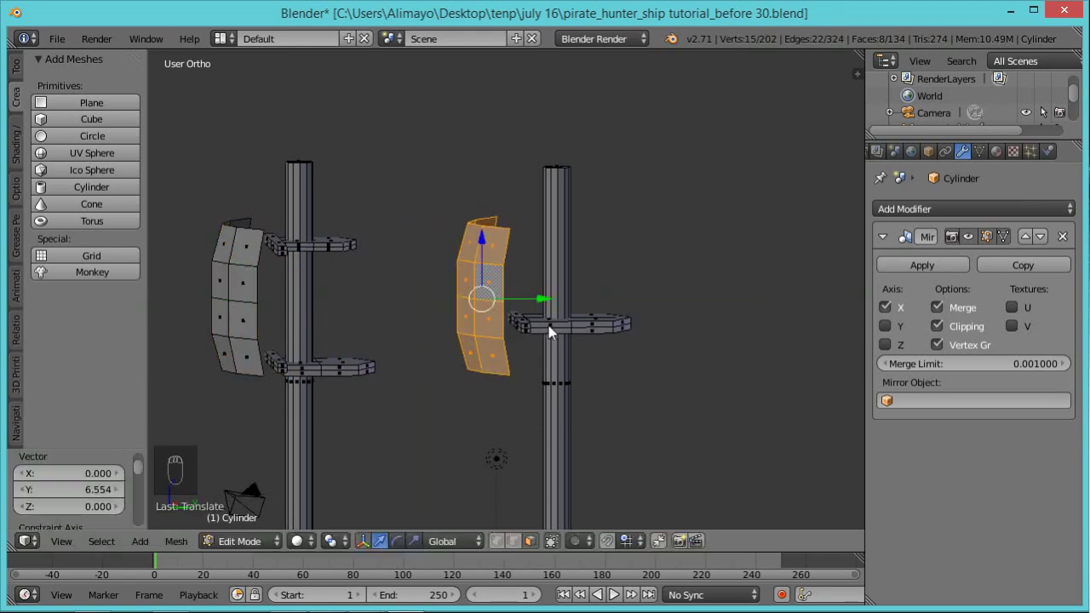
scroll(593, 383, down, 3)
scroll(593, 383, up, 2)
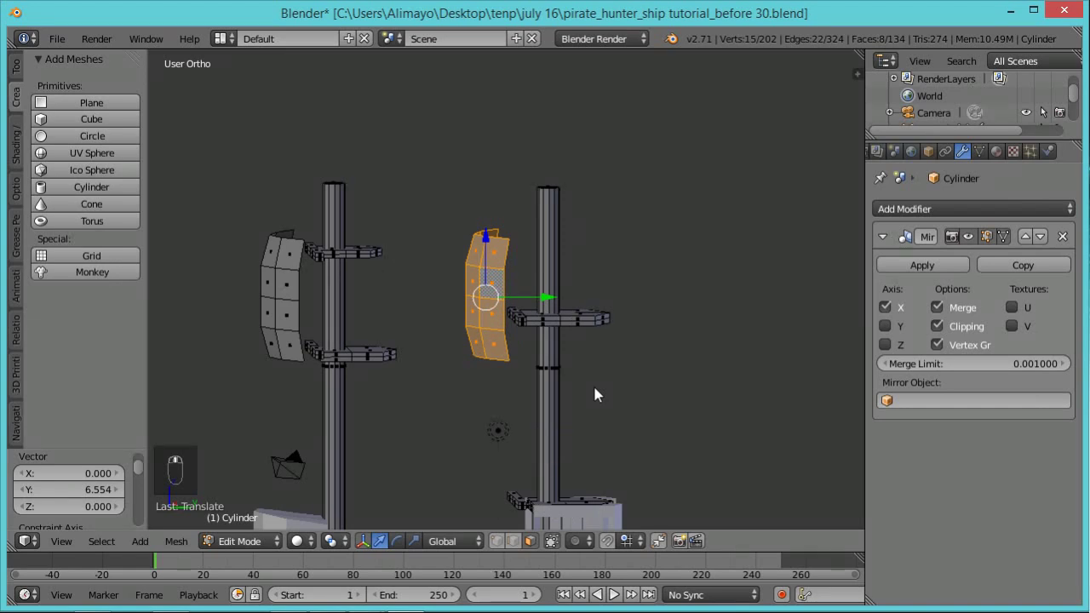
scroll(558, 332, up, 2)
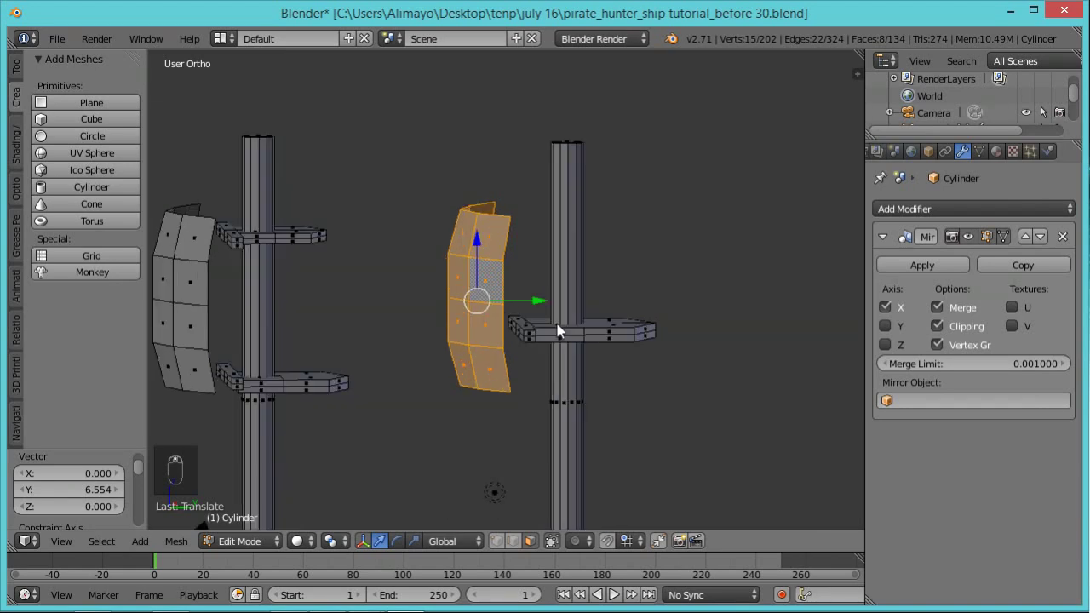
Select the rear mast's upper platform with its linked crossbar and raise them 2.193 along Z to the sail's upper edge
right_click(608, 337)
right_click(533, 342)
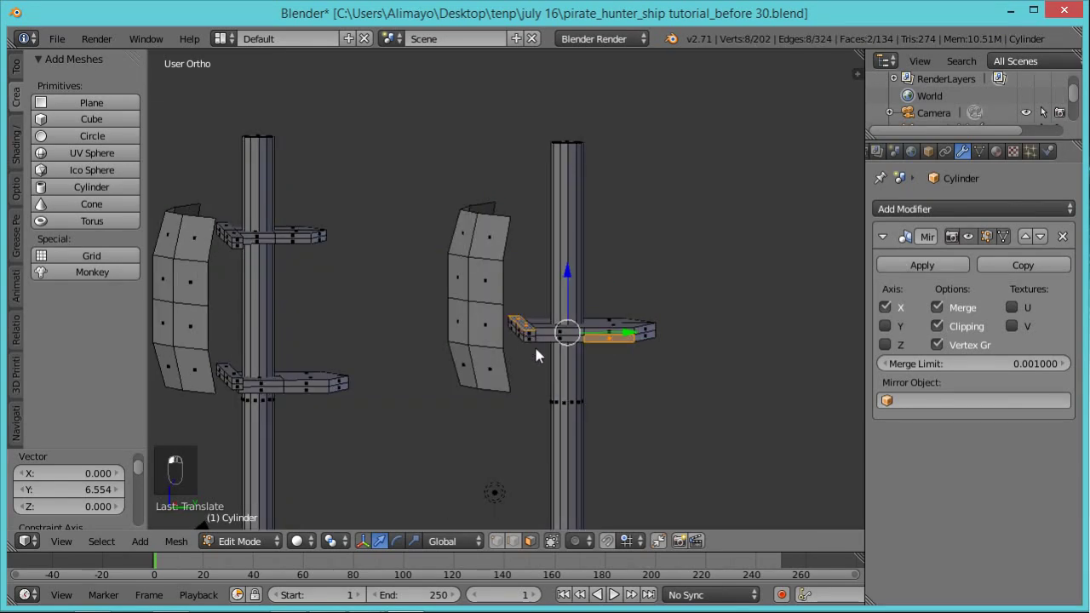
key(ctrl+l)
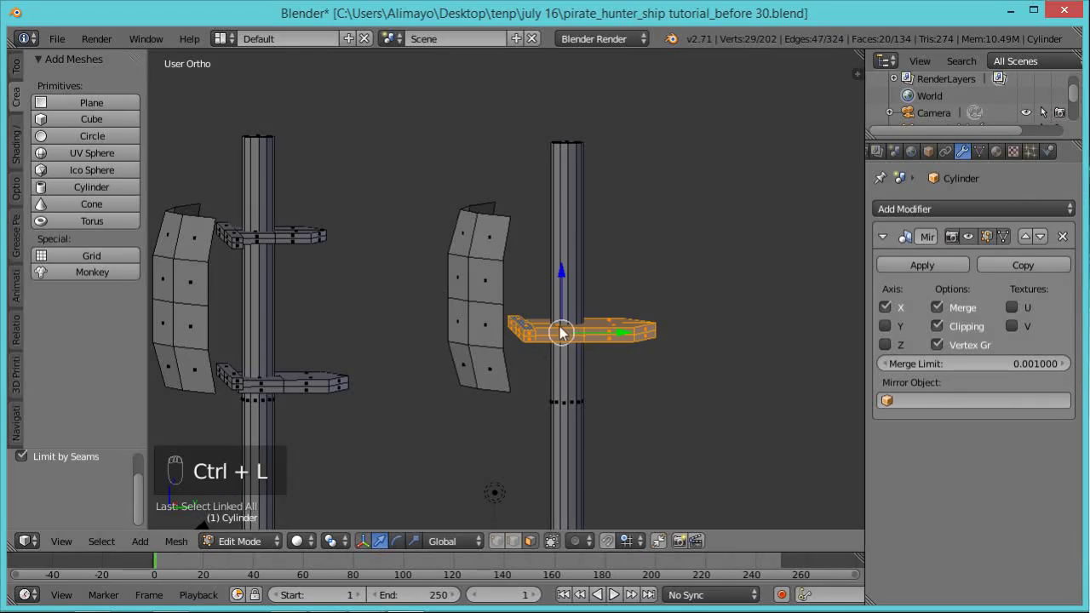
drag(569, 277, 565, 170)
Duplicate the rear mast's raised platform and crossbar and lower the copy 3.251 along Z to the sail's lower edge
key(shift+d)
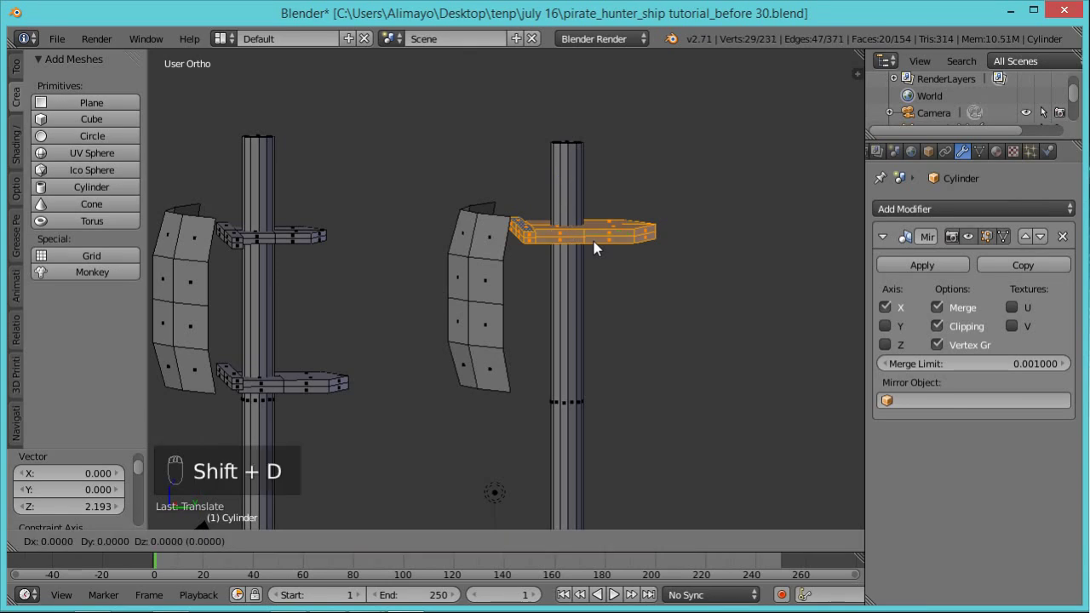
drag(562, 180, 586, 321)
click(583, 310)
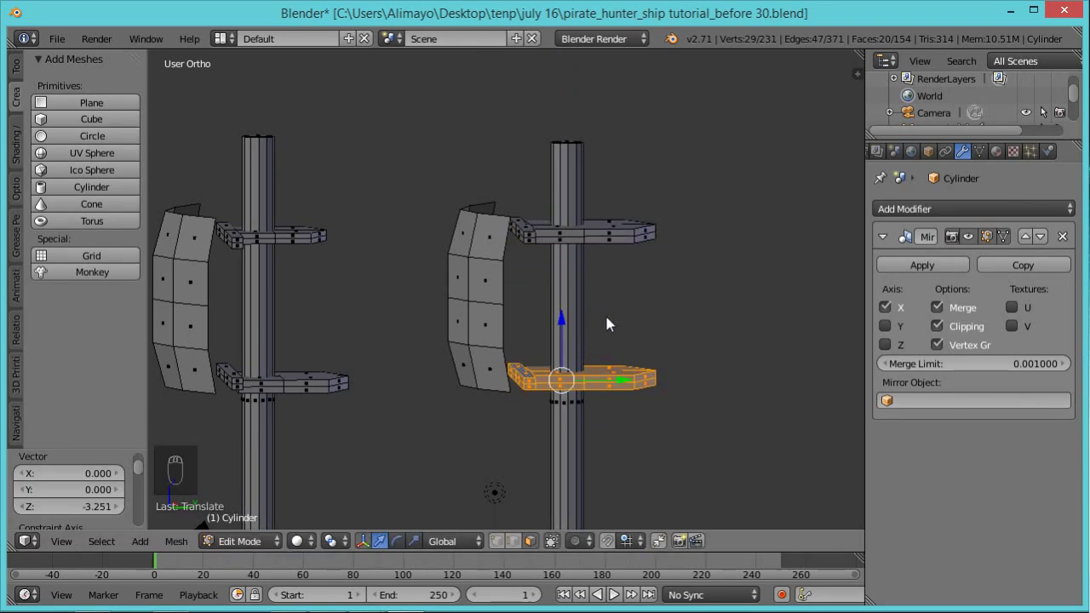
scroll(554, 464, down, 3)
scroll(539, 473, up, 2)
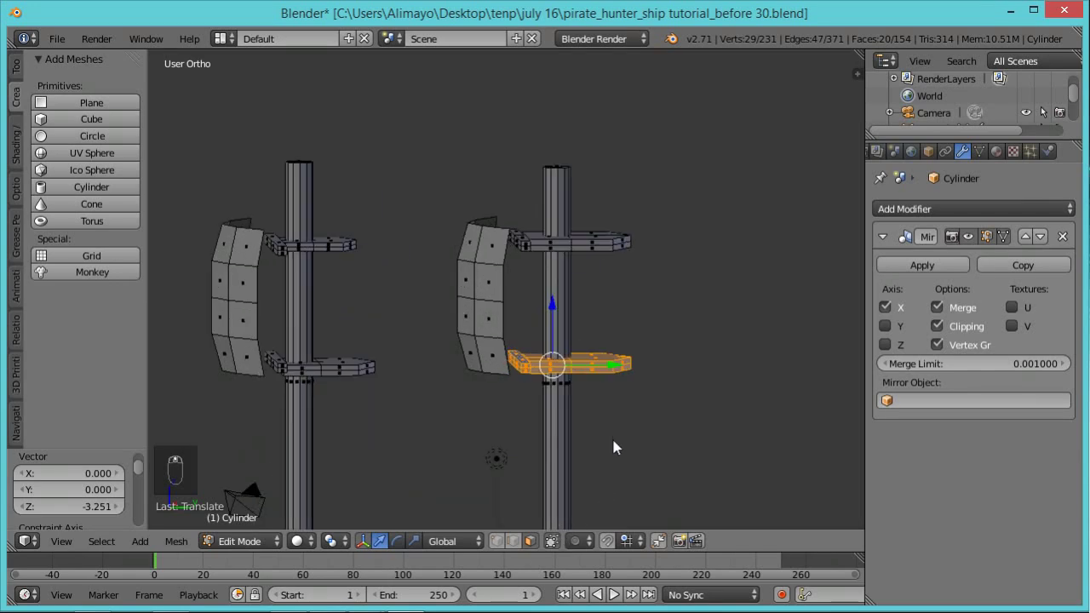
Try deleting the faces of the linked crossbar at the rear mast's deck-level platform, and undo the deletion
shift+middle_drag(612, 436, 630, 254)
scroll(609, 342, up, 1)
scroll(609, 342, up, 2)
right_click(569, 426)
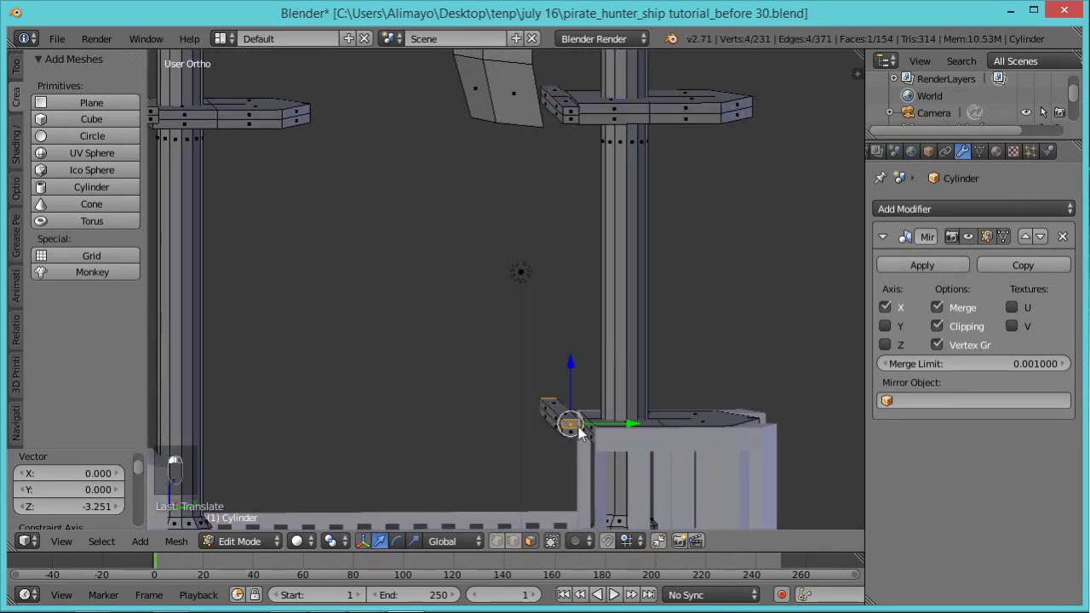
key(ctrl+l)
middle_drag(590, 429, 641, 424)
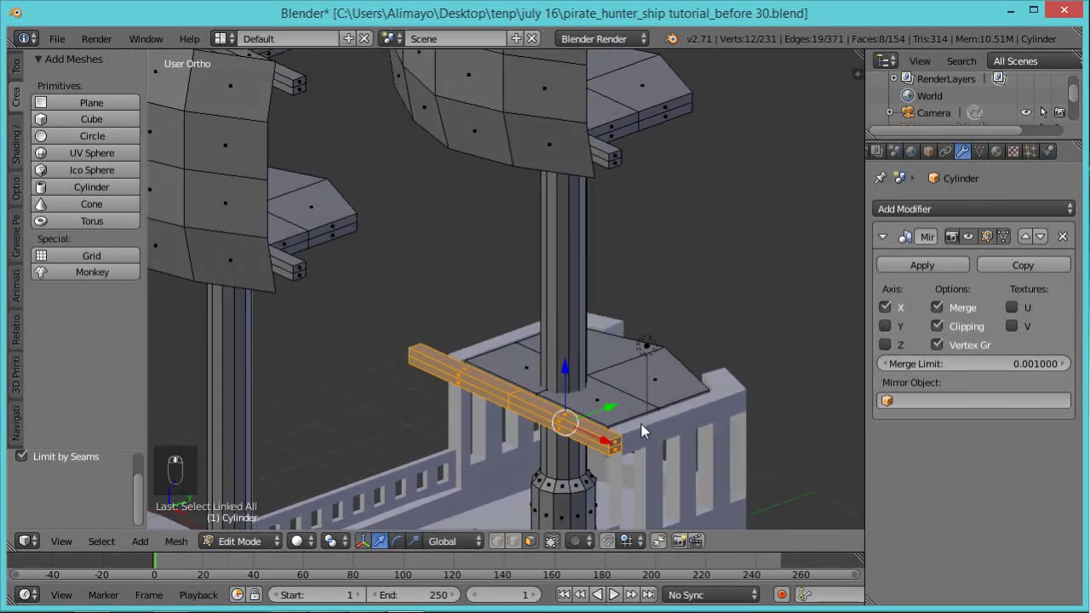
key(x)
click(575, 426)
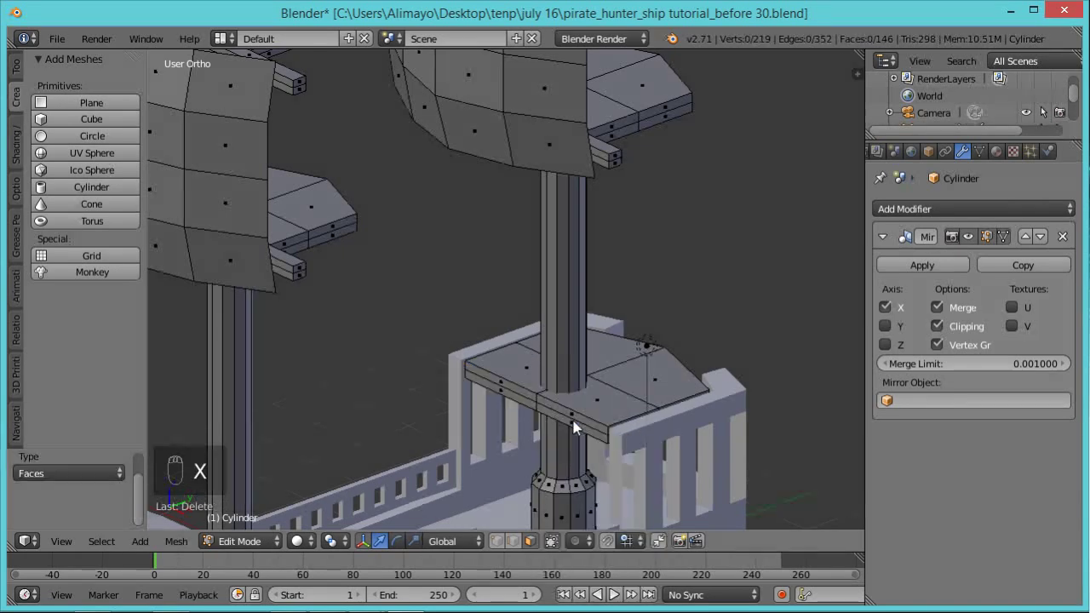
scroll(619, 418, down, 6)
middle_drag(610, 435, 521, 363)
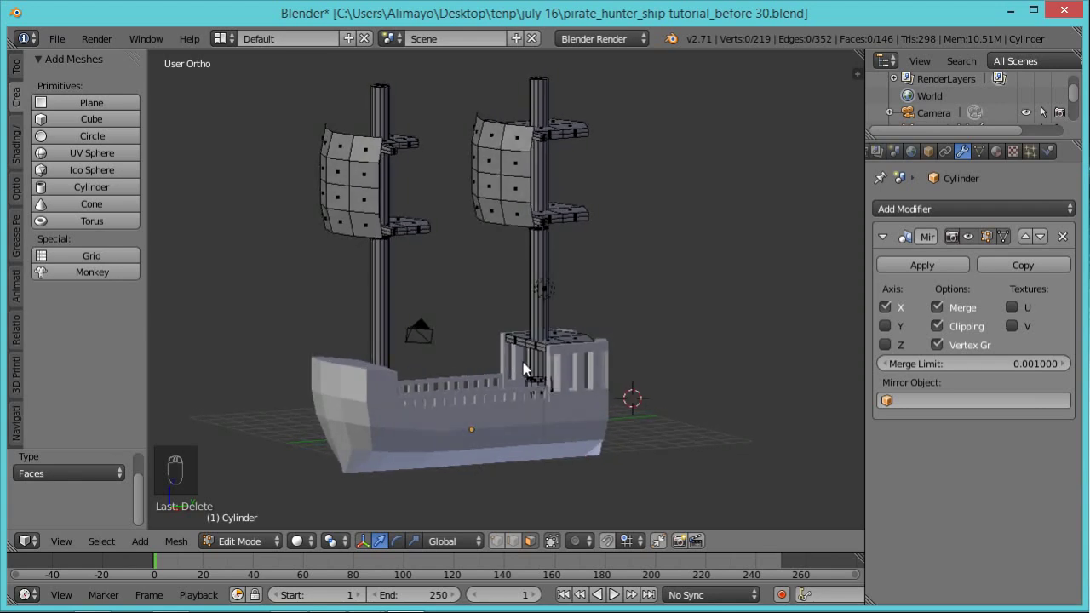
key(ctrl+z)
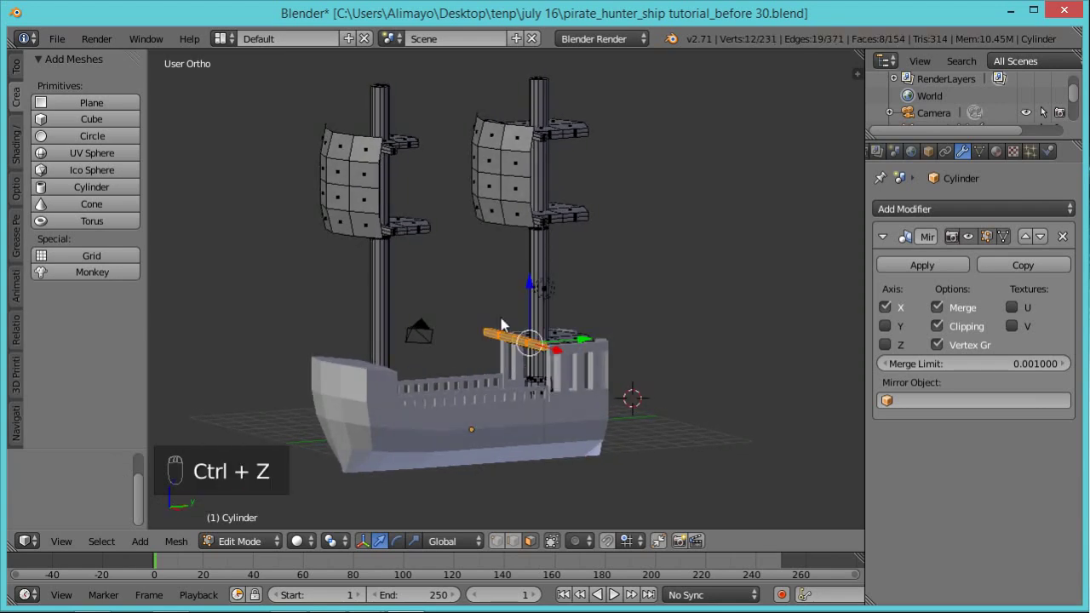
Duplicate the rear mast's entire linked sail and lower the copy 4.508 along Z beneath the original
right_click(505, 200)
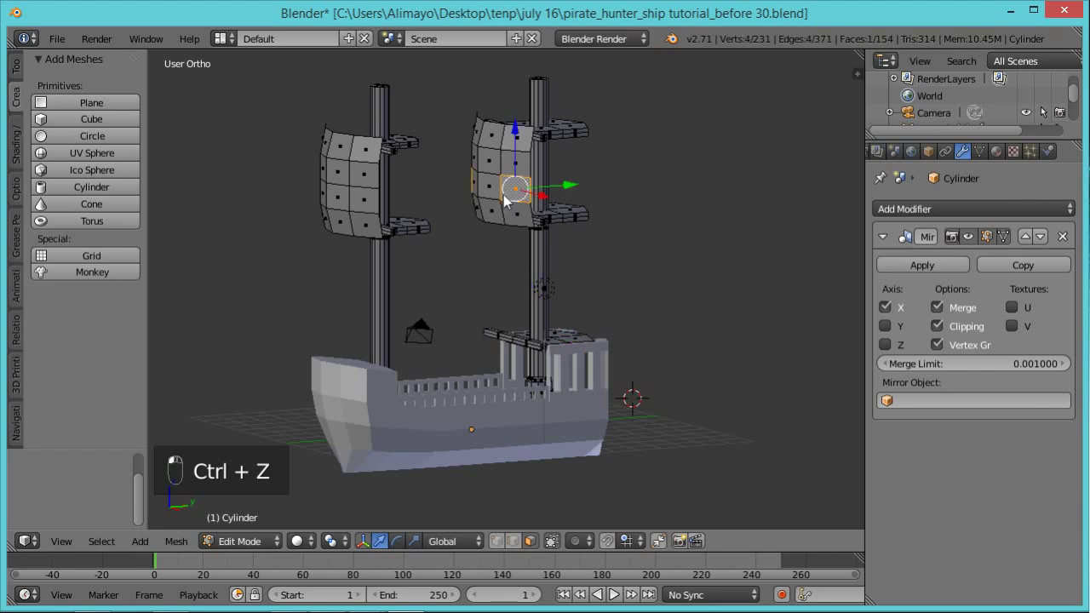
key(ctrl+l)
key(shift+d)
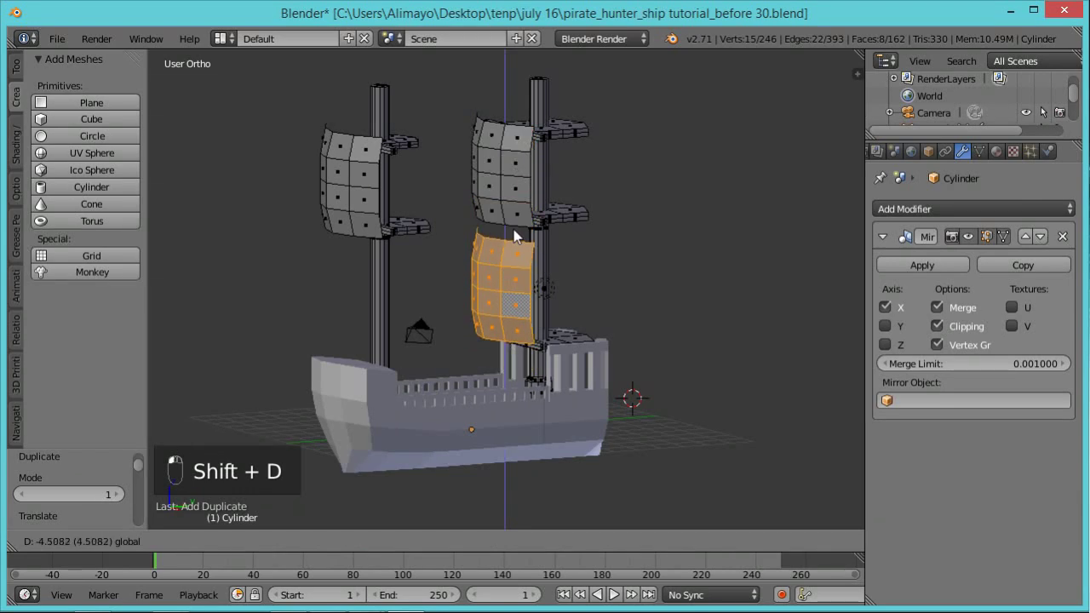
click(515, 251)
Duplicate the rear mast's lower sail and move the copy -6.079 along Y to the front mast
mouse_move(511, 273)
middle_down()
mouse_move(483, 289)
mouse_move(503, 264)
middle_up()
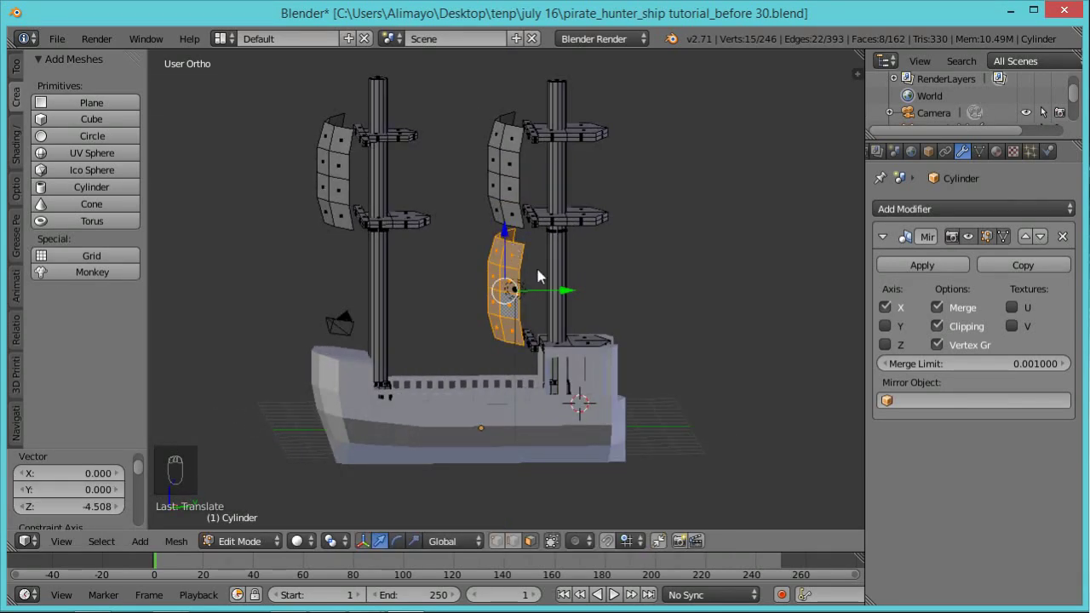
key(shift+d)
key(y)
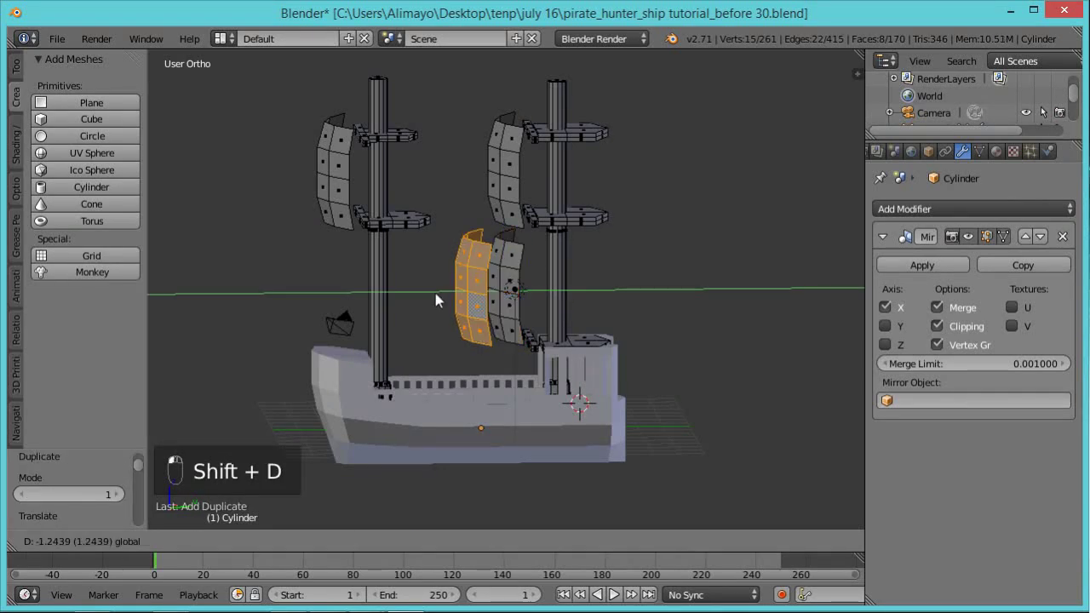
click(406, 294)
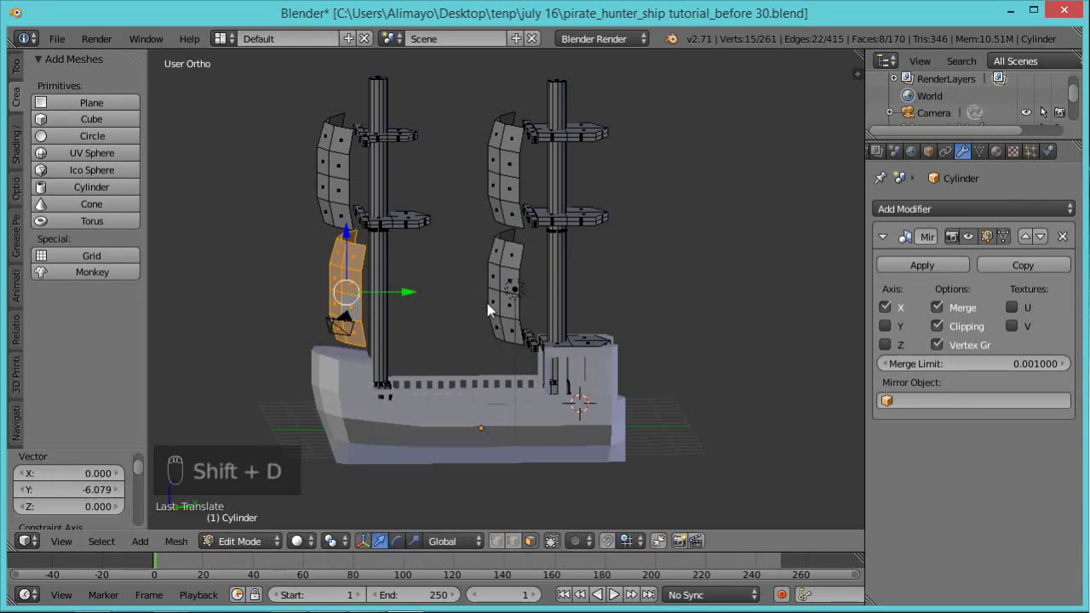
Check the four sails from the side and save the file as pirate_hunter_ship tutorial_before 31.blend
mouse_move(516, 304)
middle_down()
mouse_move(485, 289)
mouse_move(500, 295)
middle_up()
right_click(494, 285)
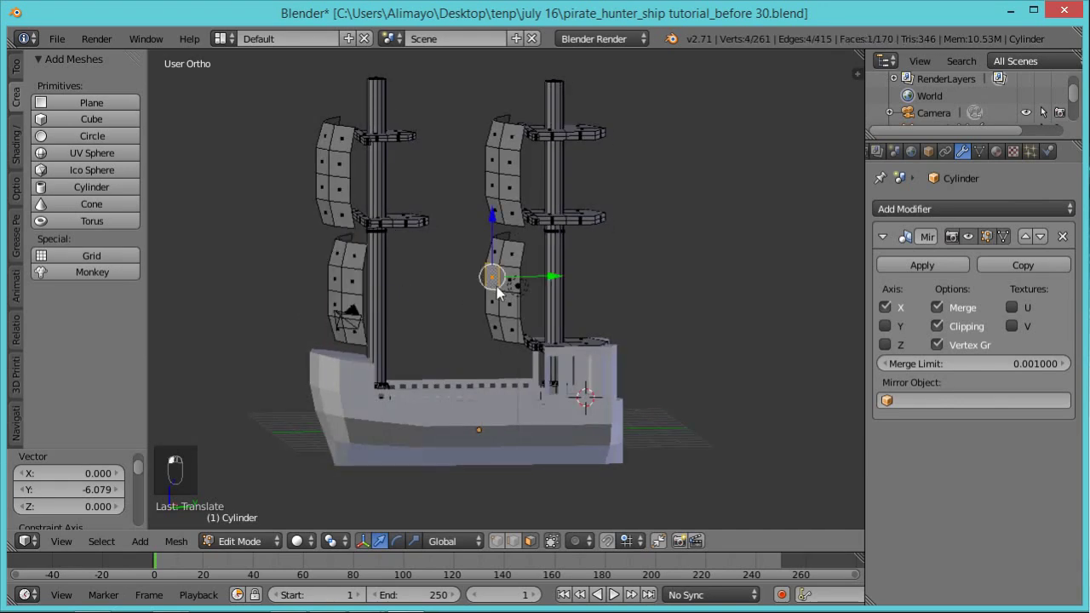
middle_drag(460, 369, 533, 376)
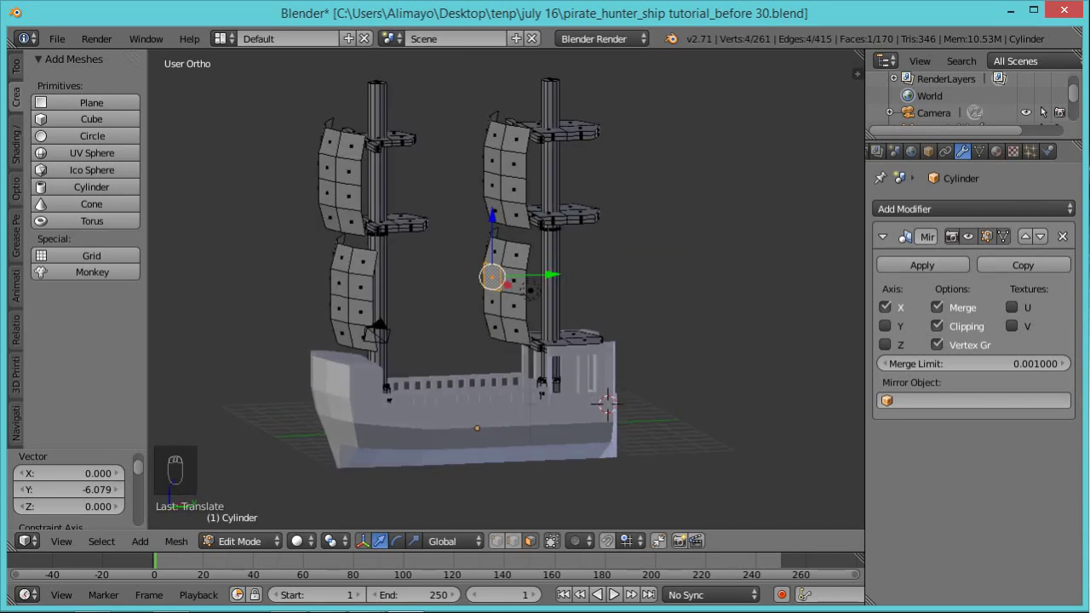
key(ctrl+shift+s)
key(KP_Add)
key(Return)
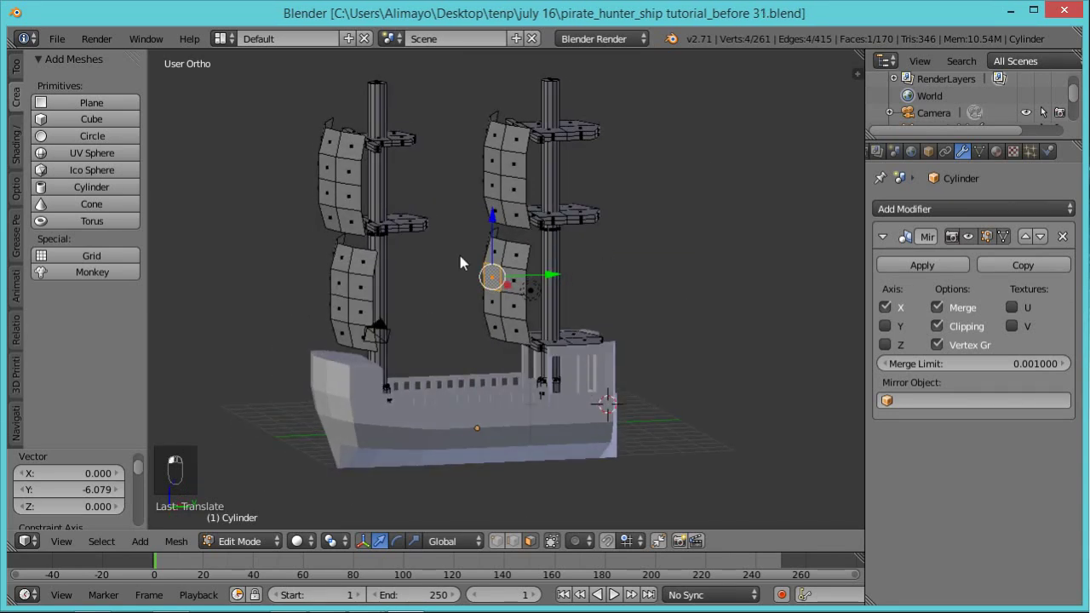
Select the entire linked mesh of the front mast
middle_drag(396, 265, 402, 315)
right_click(402, 314)
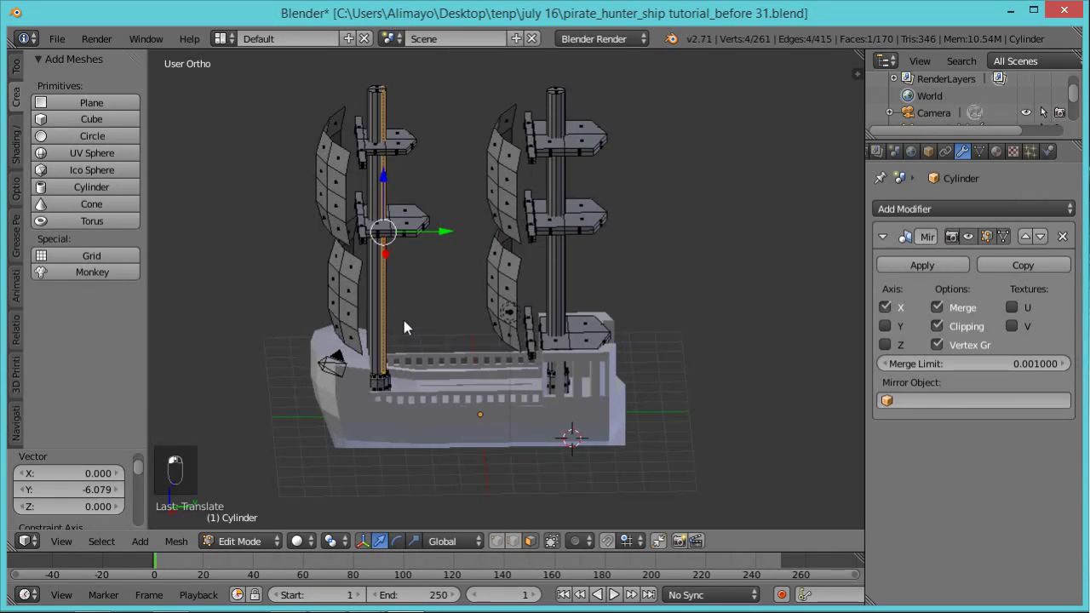
key(ctrl+l)
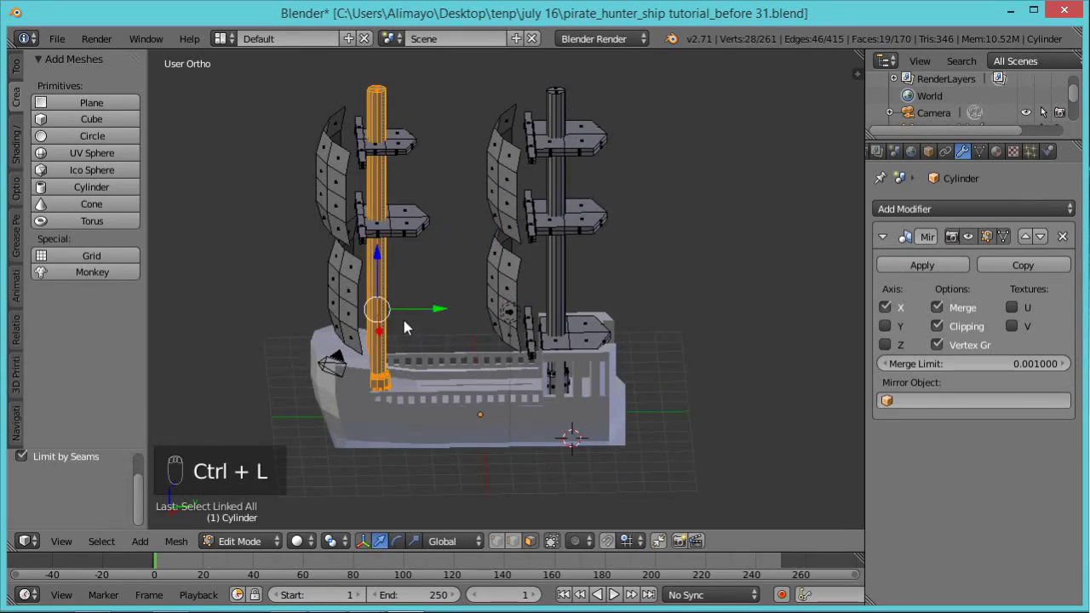
Duplicate the selected front mast in place
key(shift+d)
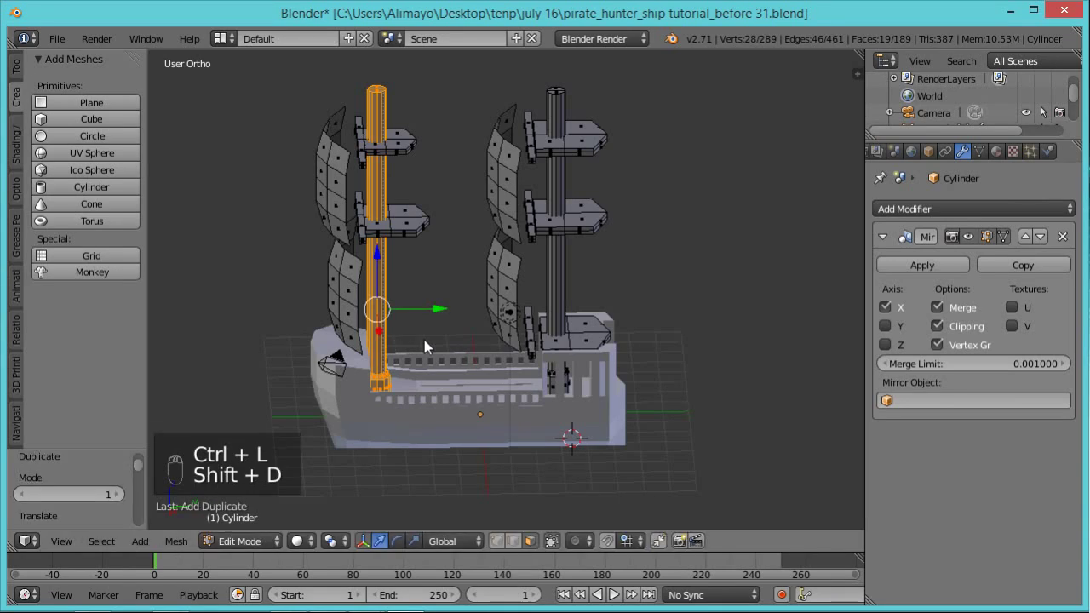
key(r)
key(x)
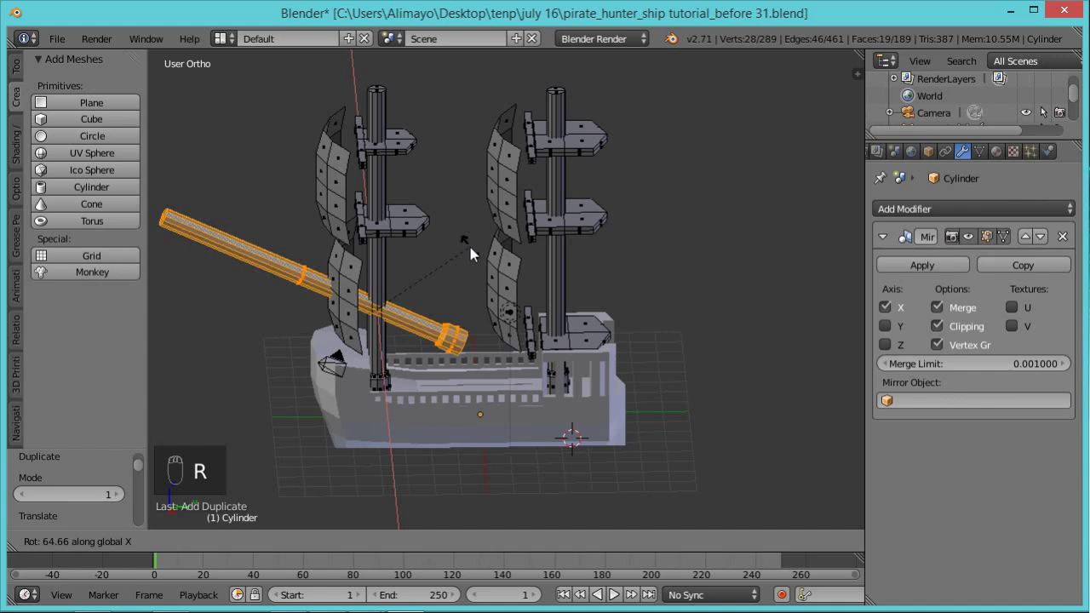
click(481, 300)
key(s)
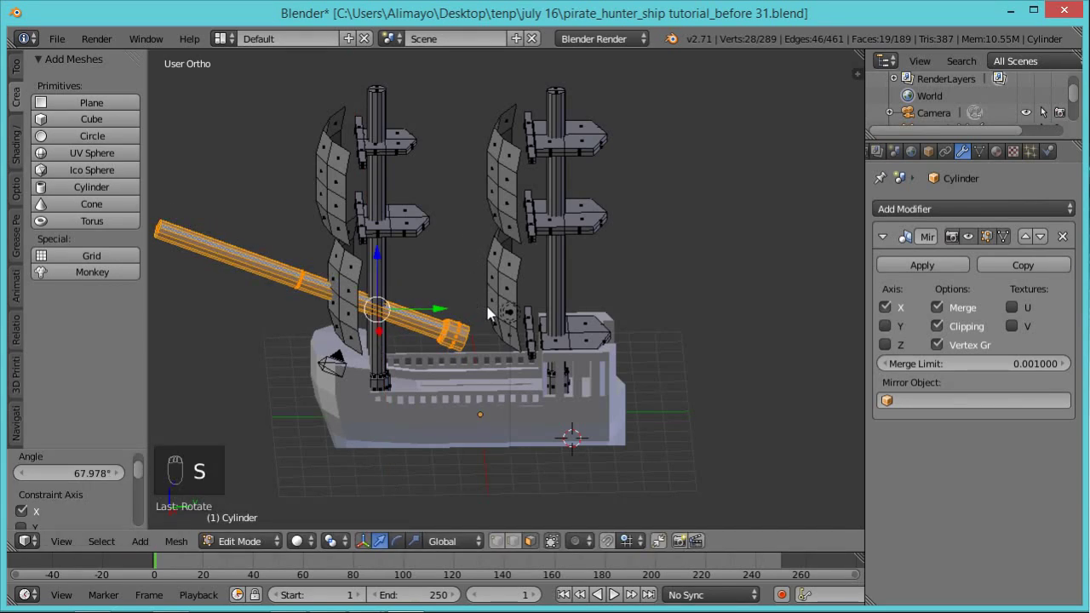
key(ctrl+z)
Move the duplicated mast about 2.54 along Y and shorten it along Z to about 0.154 of its height
drag(447, 314, 522, 310)
key(s)
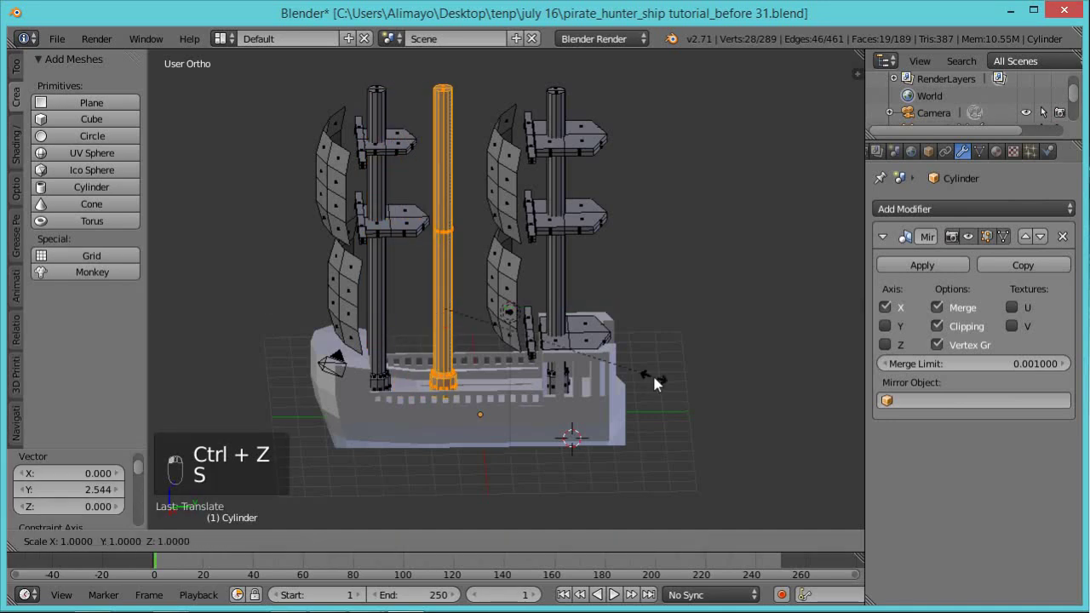
key(z)
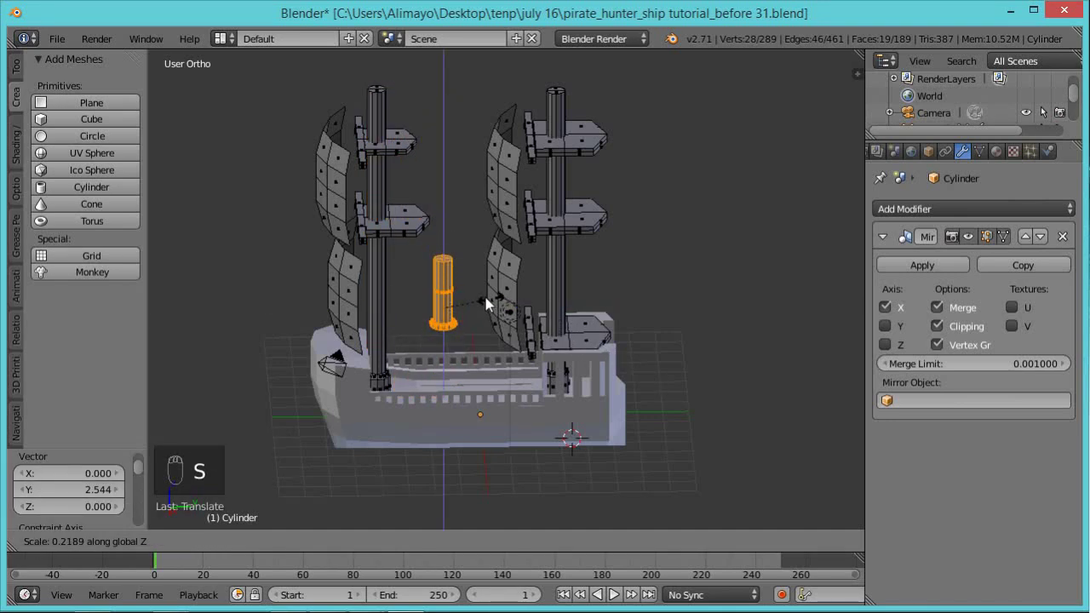
click(476, 296)
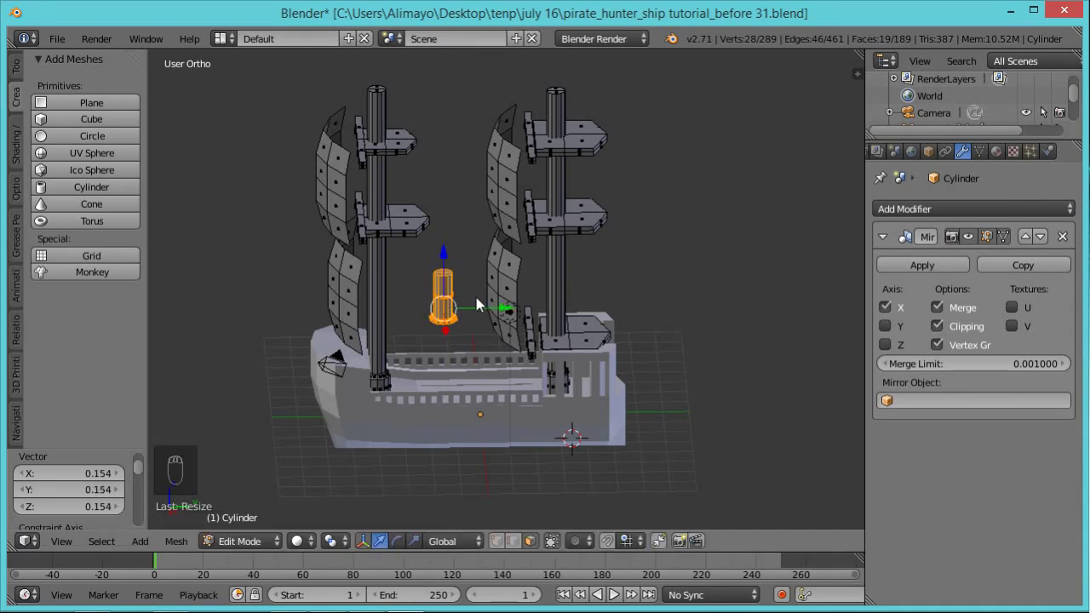
Fatten the shortened cylinder by an offset of about -0.226 and rotate it about 72° around the X axis
scroll(476, 297, up, 3)
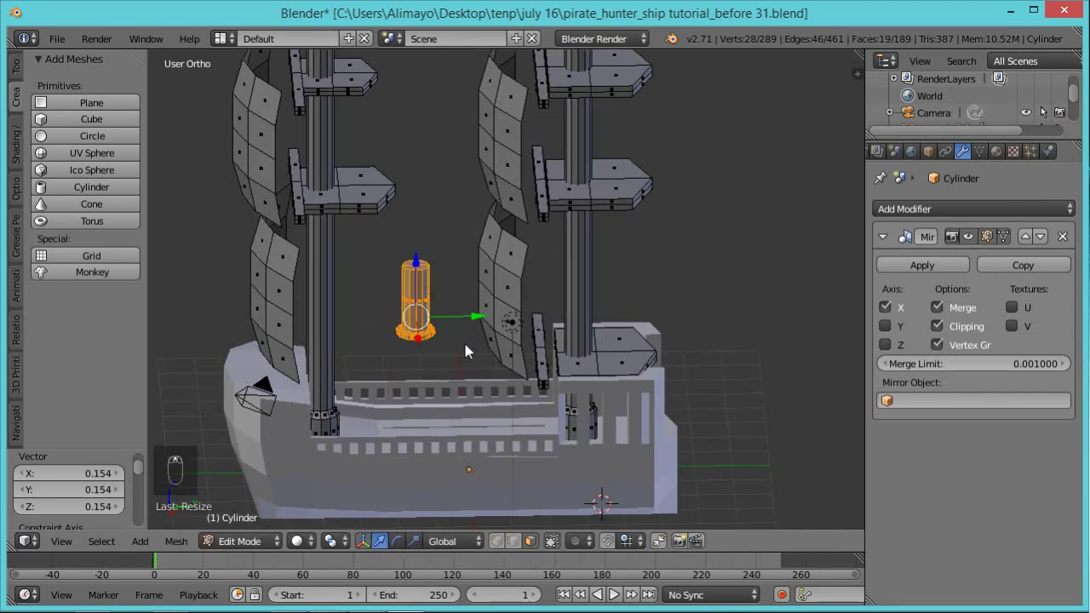
key(alt+s)
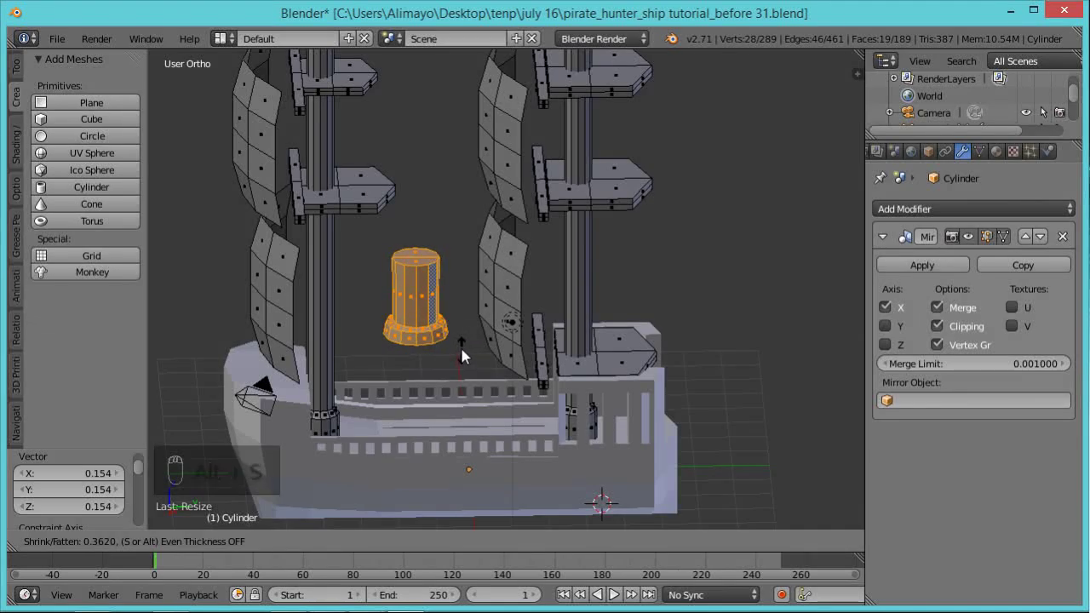
click(460, 344)
middle_drag(418, 360, 507, 371)
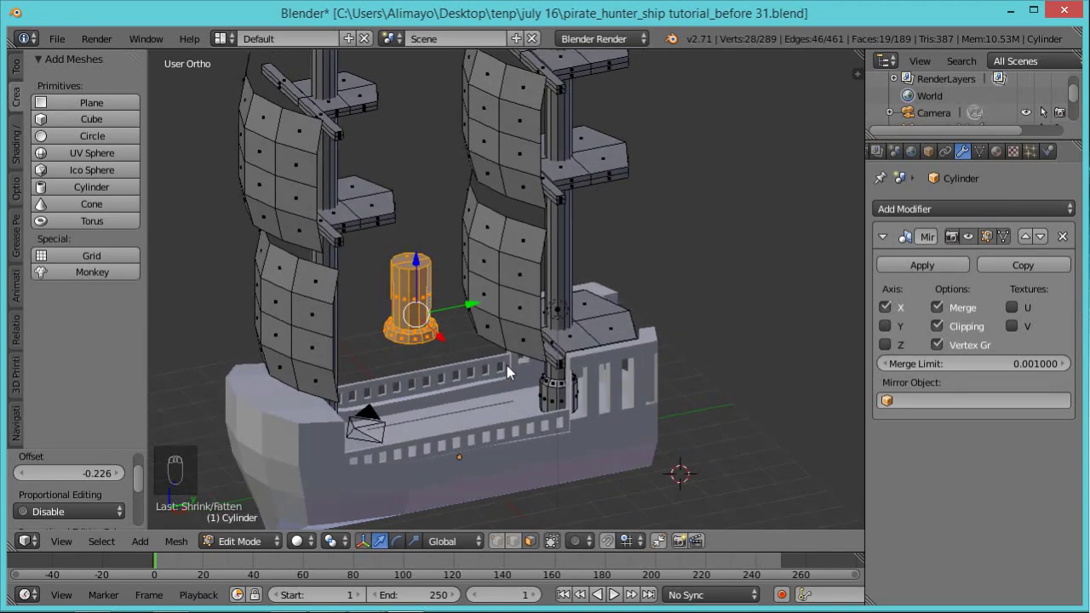
key(r)
key(x)
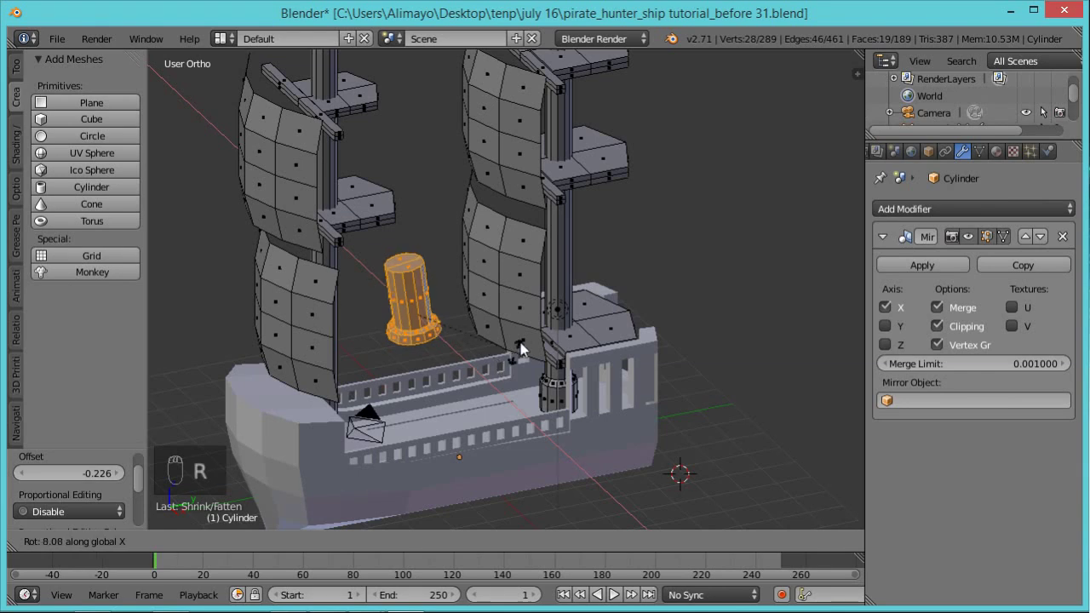
click(494, 242)
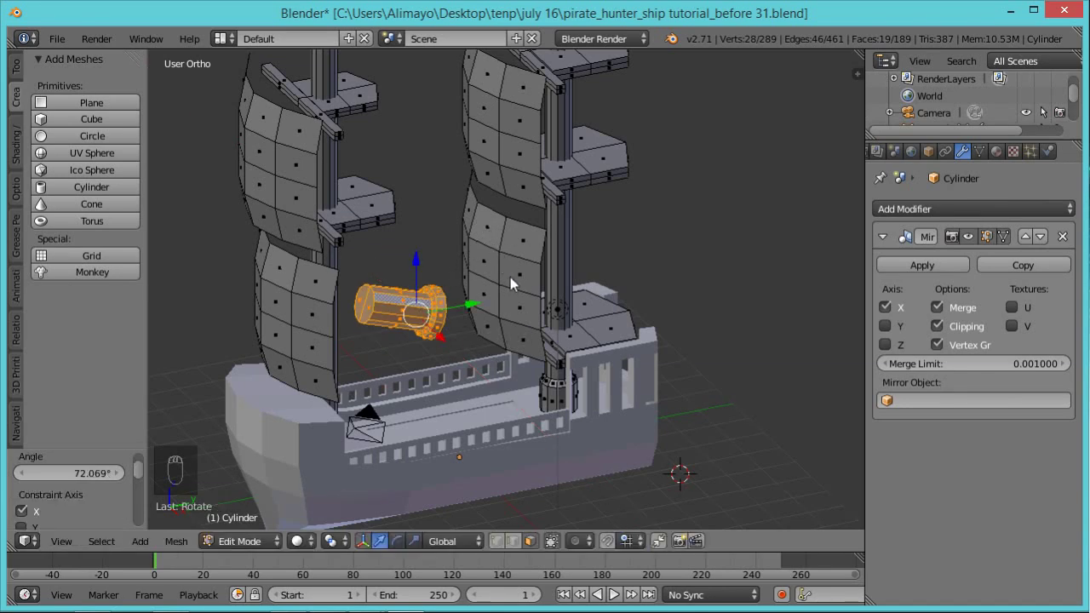
click(972, 237)
click(972, 238)
click(971, 238)
click(971, 238)
Place the cannon-like cylinder on the bow deck, about -4.58 along Y, and tilt it about -6° around X
drag(474, 312, 311, 329)
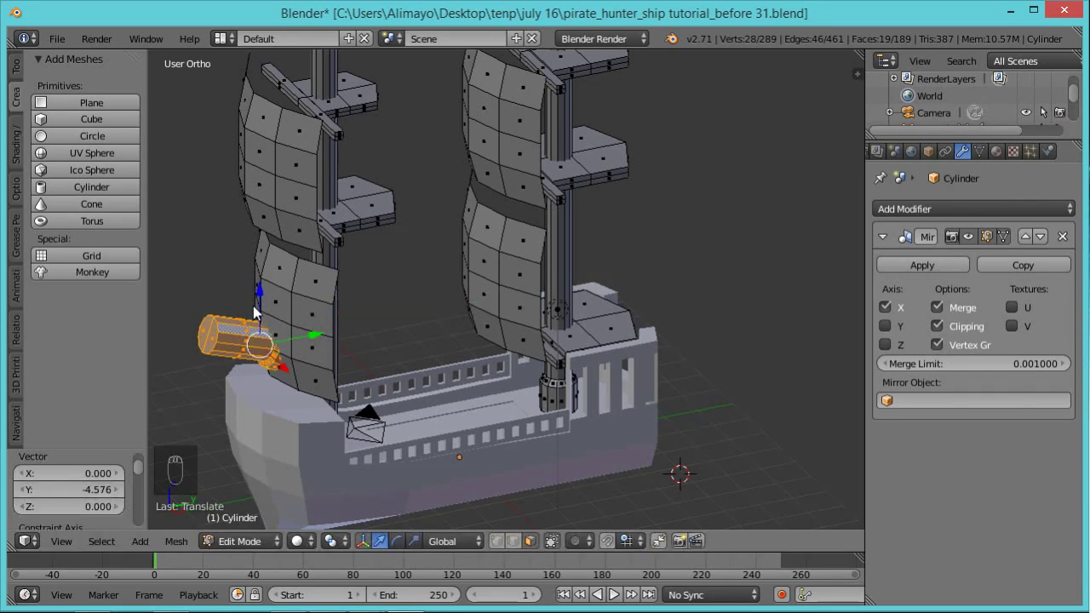
drag(258, 300, 245, 344)
middle_drag(383, 446, 366, 428)
drag(265, 348, 259, 343)
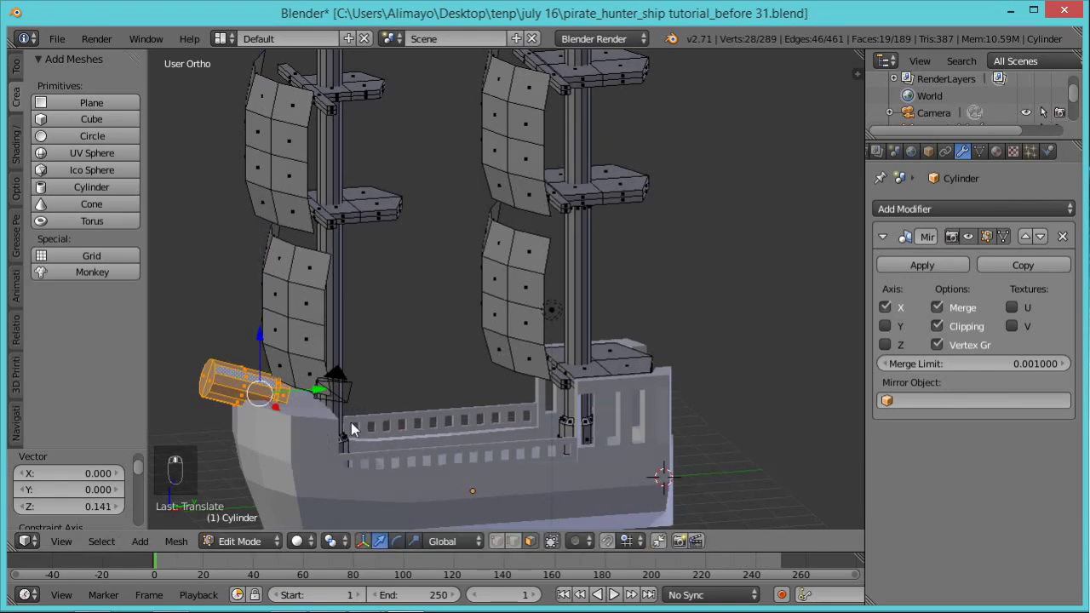
key(r)
key(x)
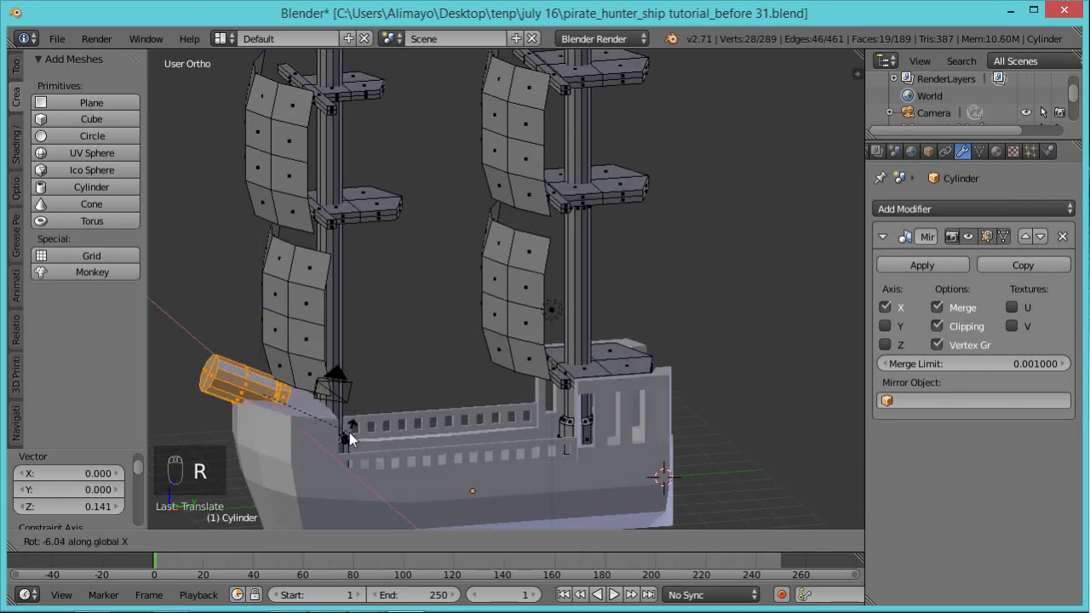
click(350, 433)
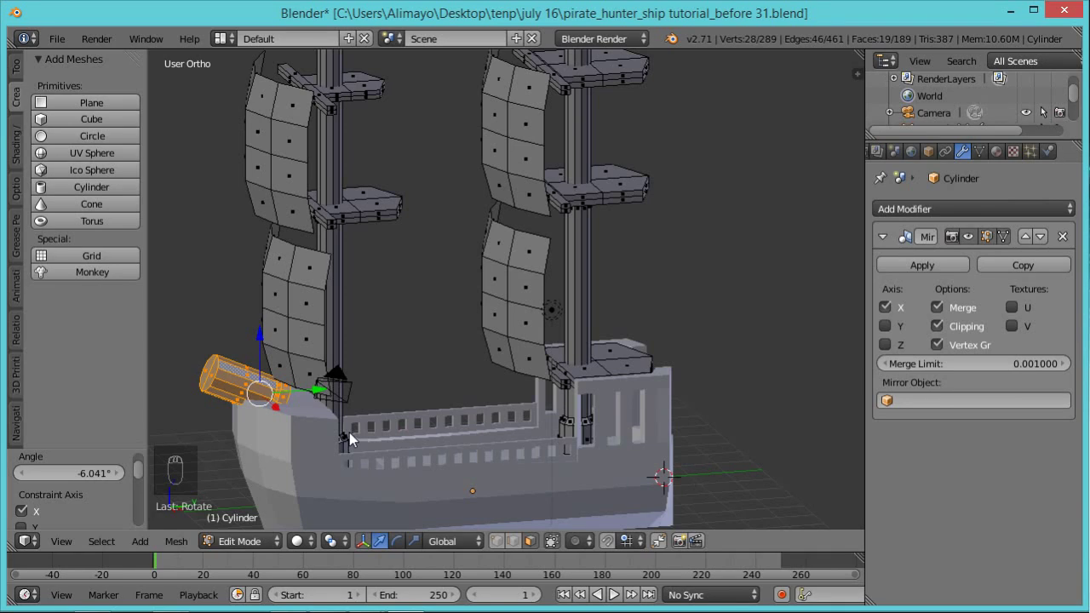
Scale the bow cannon down to about 0.81 and lower it about 0.22 along Z onto the deck
middle_drag(349, 433, 324, 436)
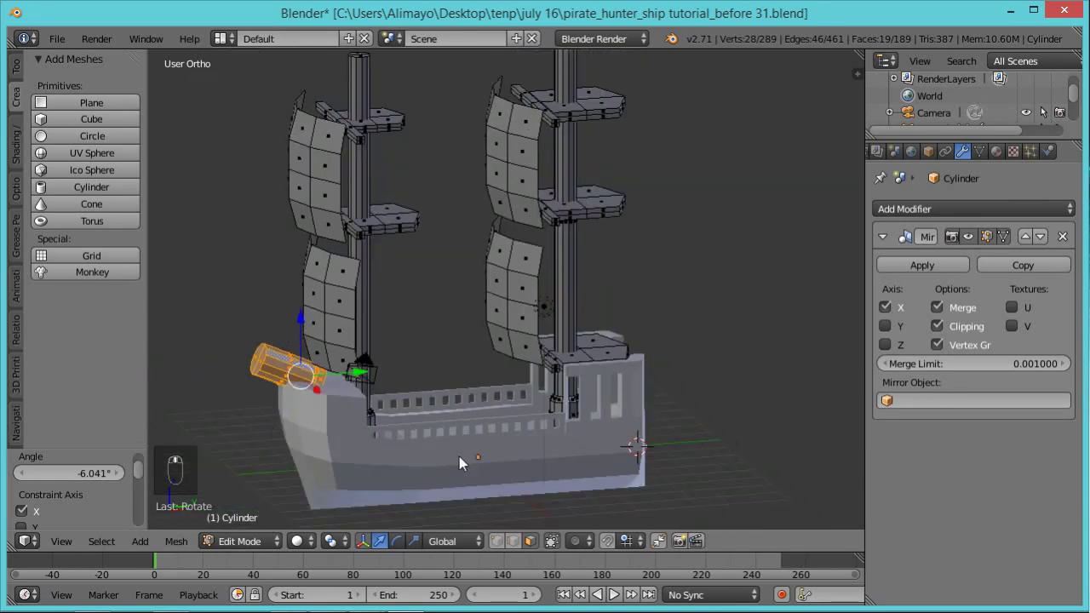
key(s)
click(430, 439)
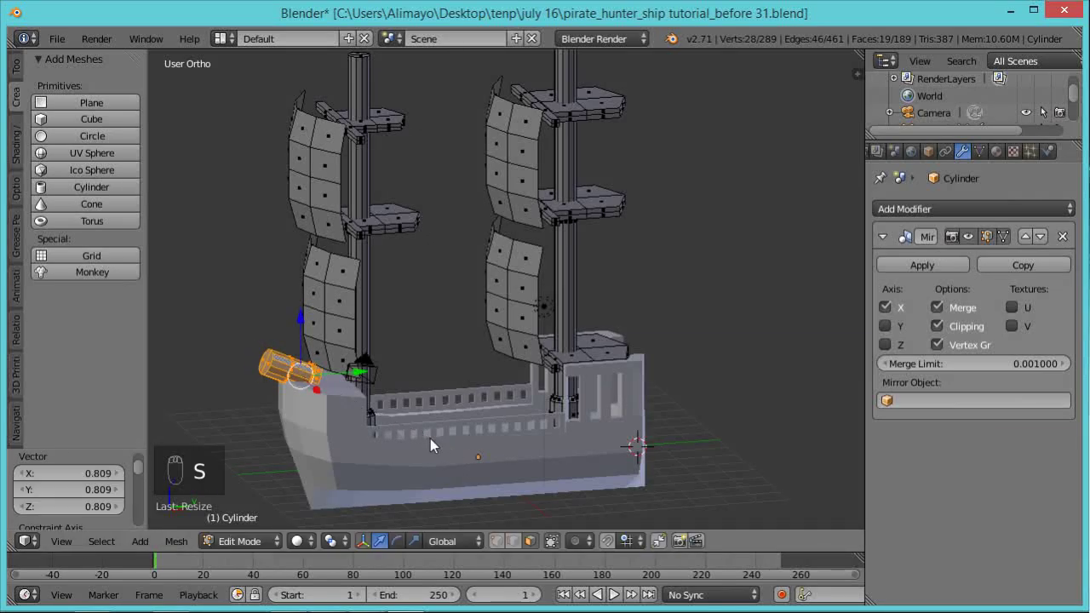
key(g)
key(z)
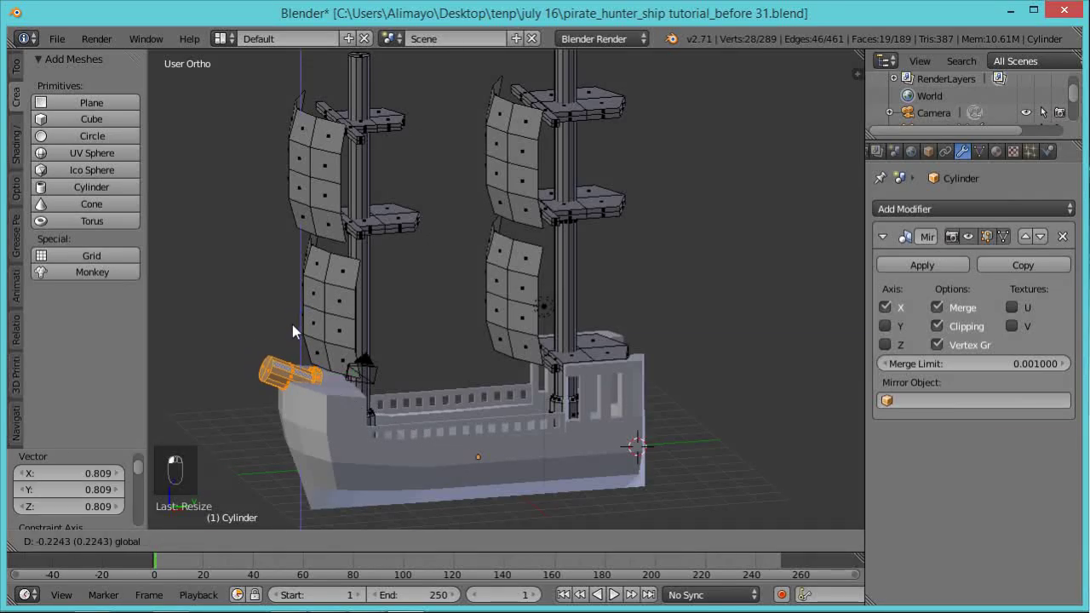
click(292, 324)
Adjust the cannon's front end face along the Y axis and raise it about 0.2 along Z
middle_drag(410, 396, 340, 393)
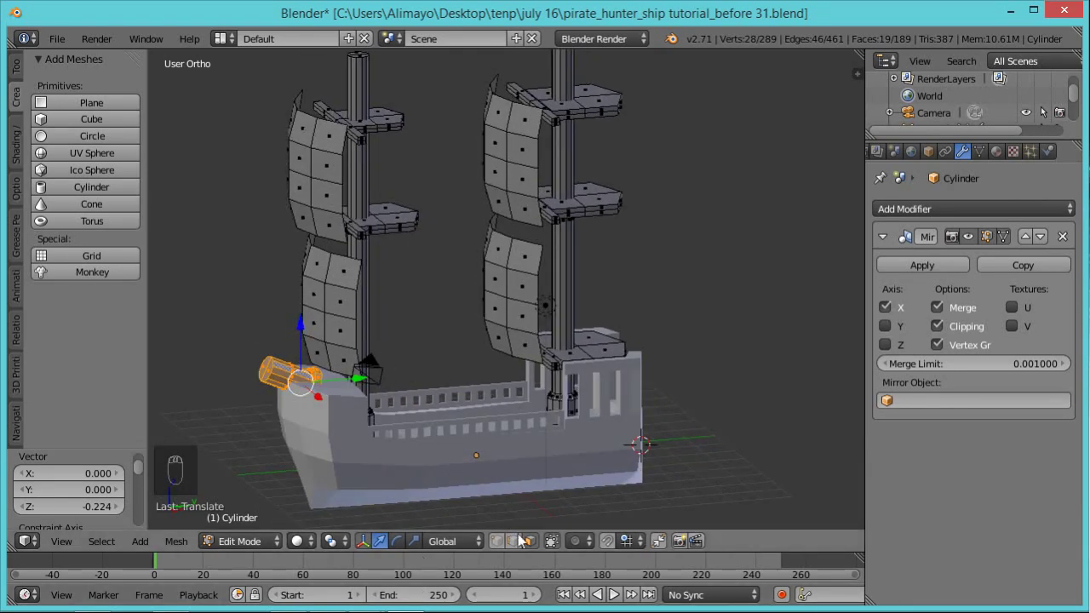
right_click(270, 377)
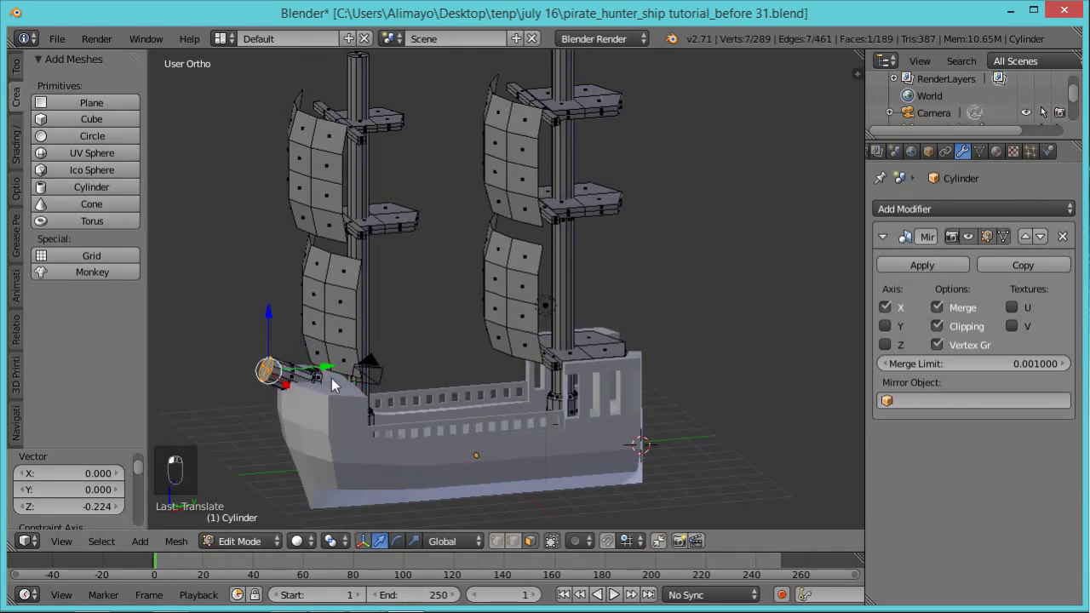
key(g)
key(y)
click(317, 369)
drag(258, 328, 256, 312)
Move the front mast with its linked sails, upper crossbar and platforms about 0.73 along Y toward the stern
middle_drag(500, 417, 362, 438)
scroll(401, 387, up, 5)
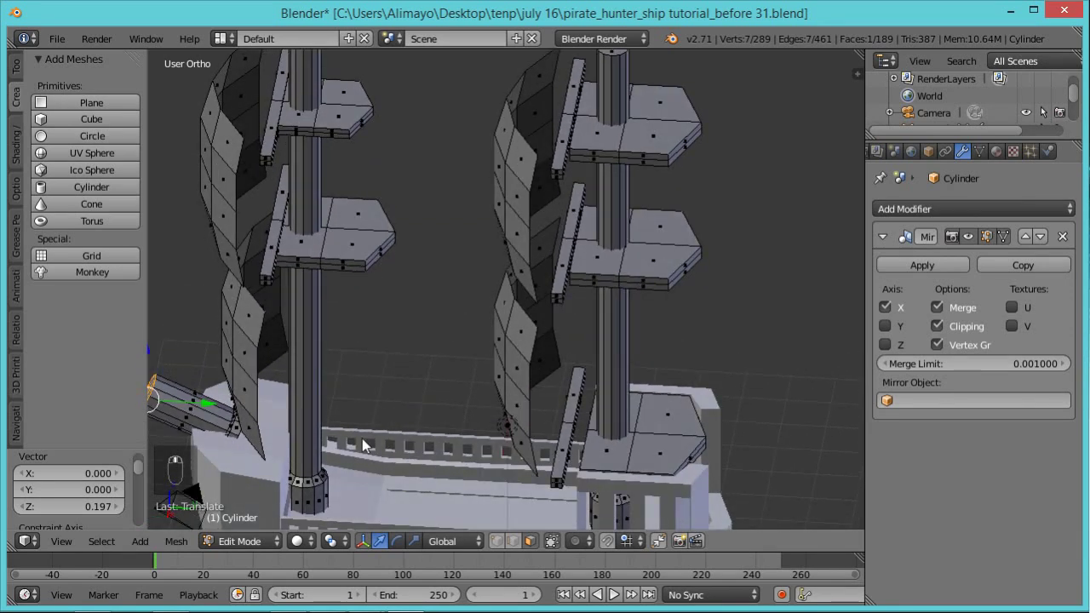
right_click(244, 368)
shift+right_click(243, 128)
shift+right_click(281, 98)
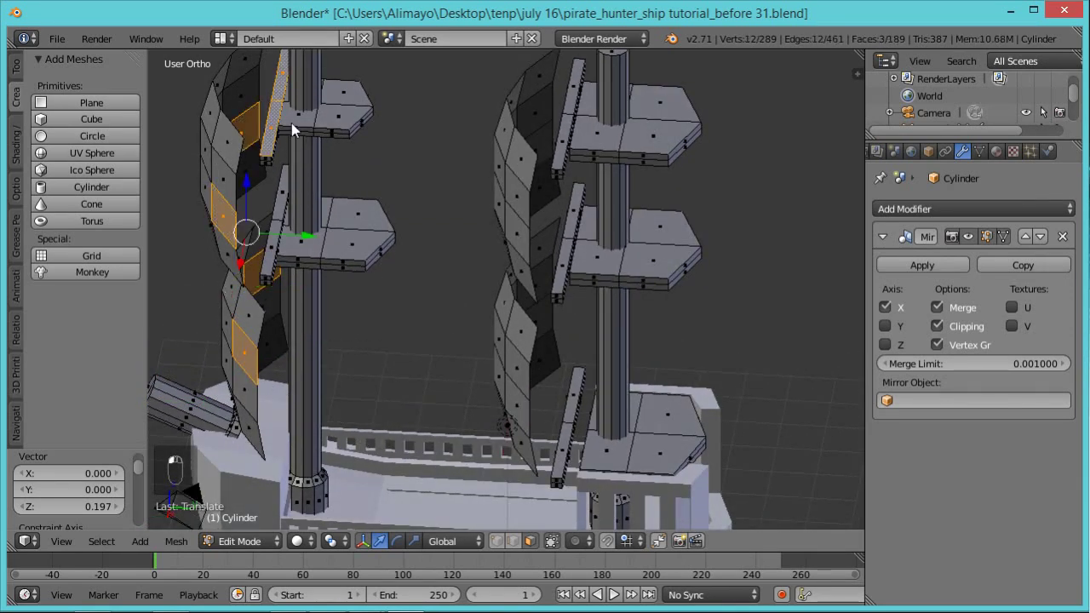
shift+right_click(223, 213)
shift+right_click(306, 77)
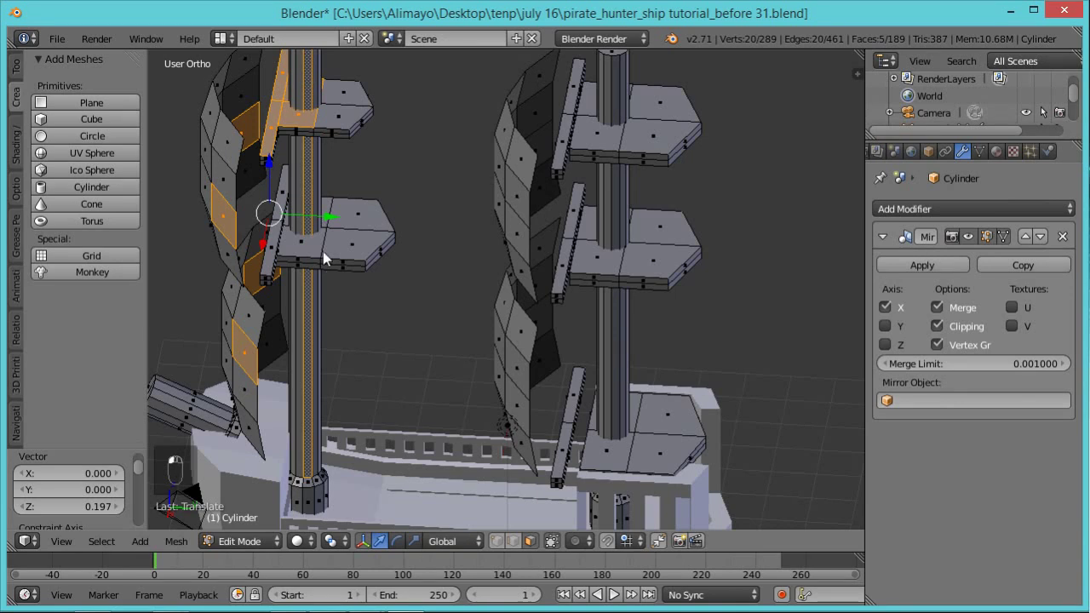
shift+right_click(322, 251)
scroll(323, 251, down, 2)
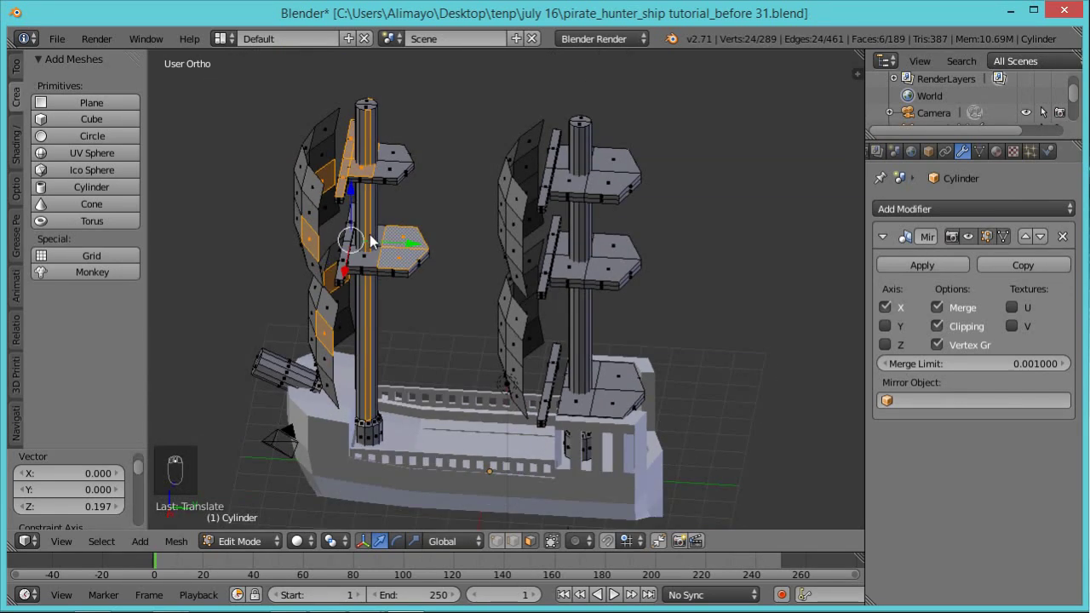
key(ctrl+l)
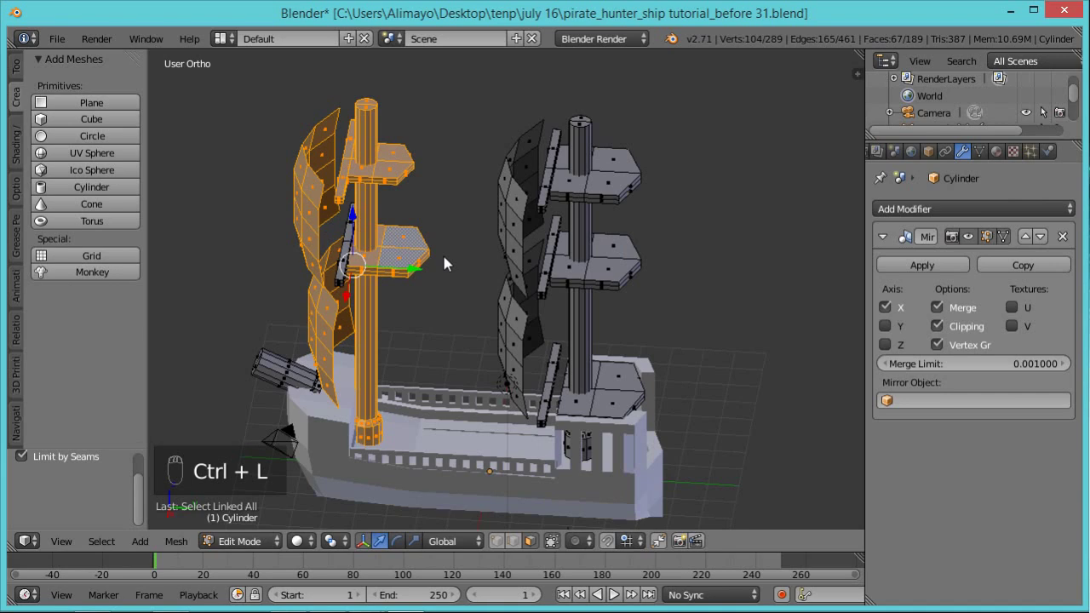
drag(418, 271, 445, 270)
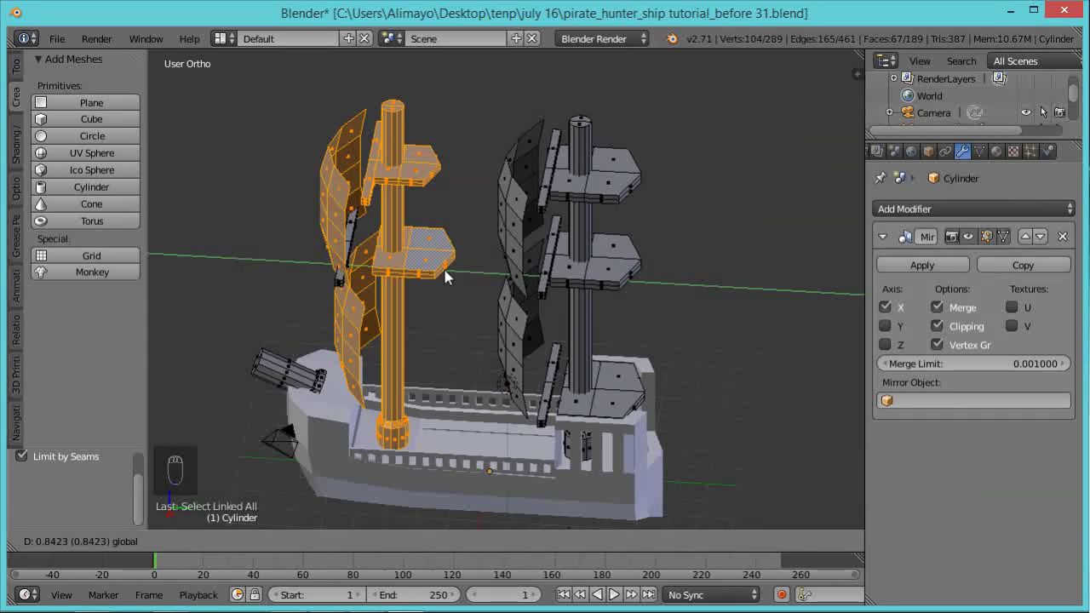
drag(444, 270, 441, 270)
Leave mesh editing of the masts and open the ship's hull for mesh editing
scroll(432, 338, up, 4)
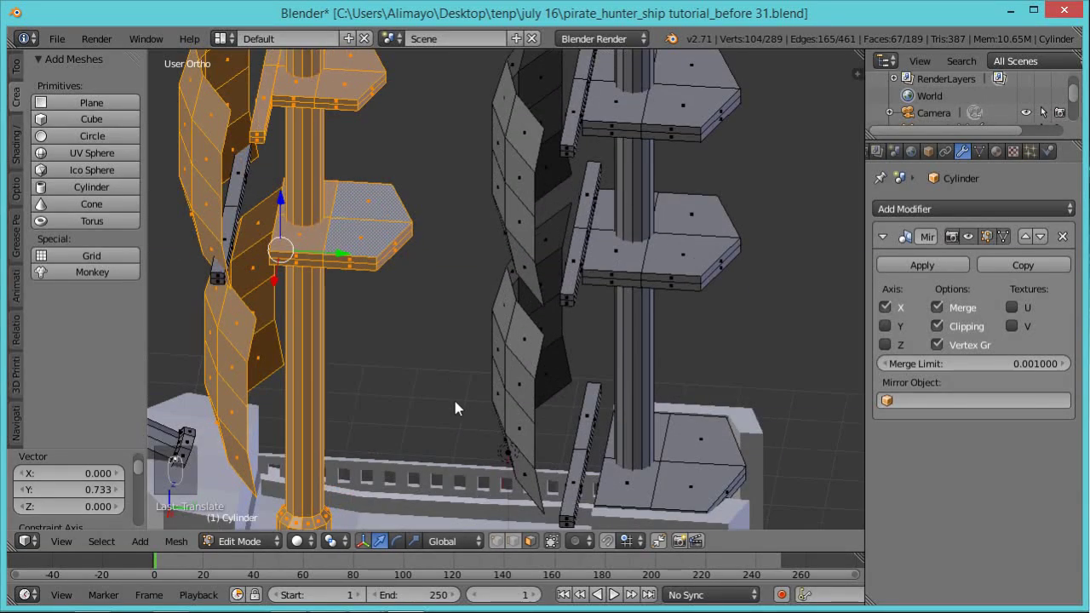
middle_drag(452, 418, 456, 396)
key(Tab)
scroll(281, 455, down, 5)
right_click(355, 457)
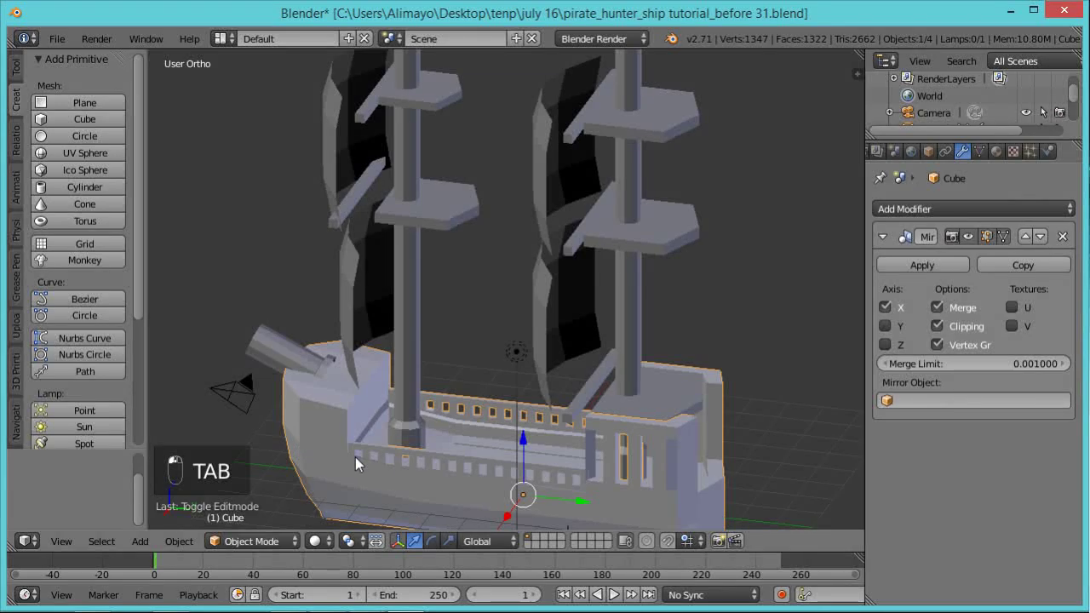
key(Tab)
Move the rear wall faces of the raised bow deck about 0.65 along Y toward the front mast
scroll(378, 436, up, 3)
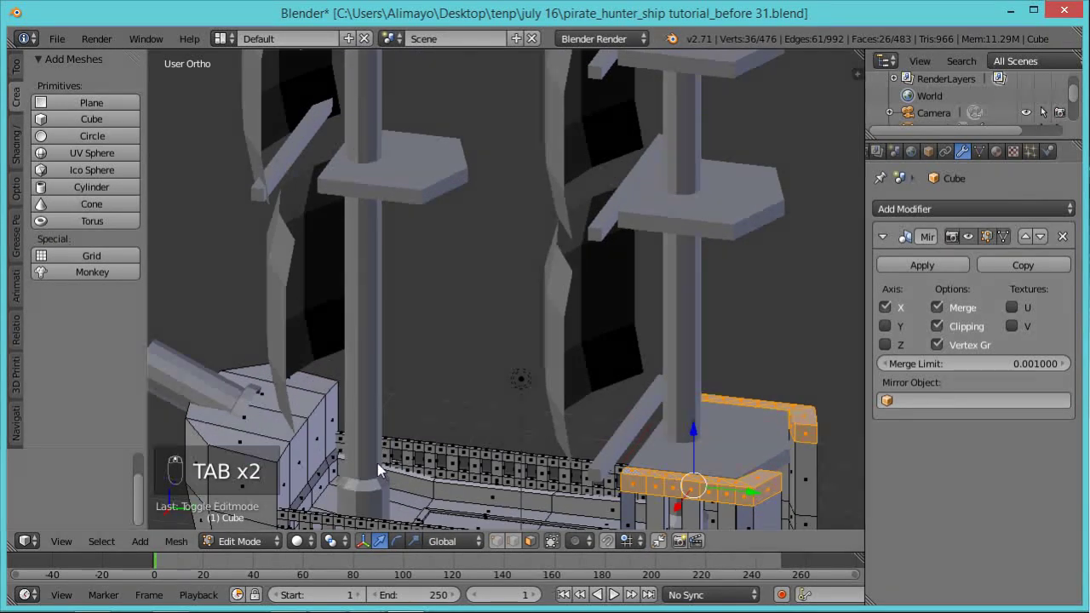
middle_drag(371, 476, 349, 397)
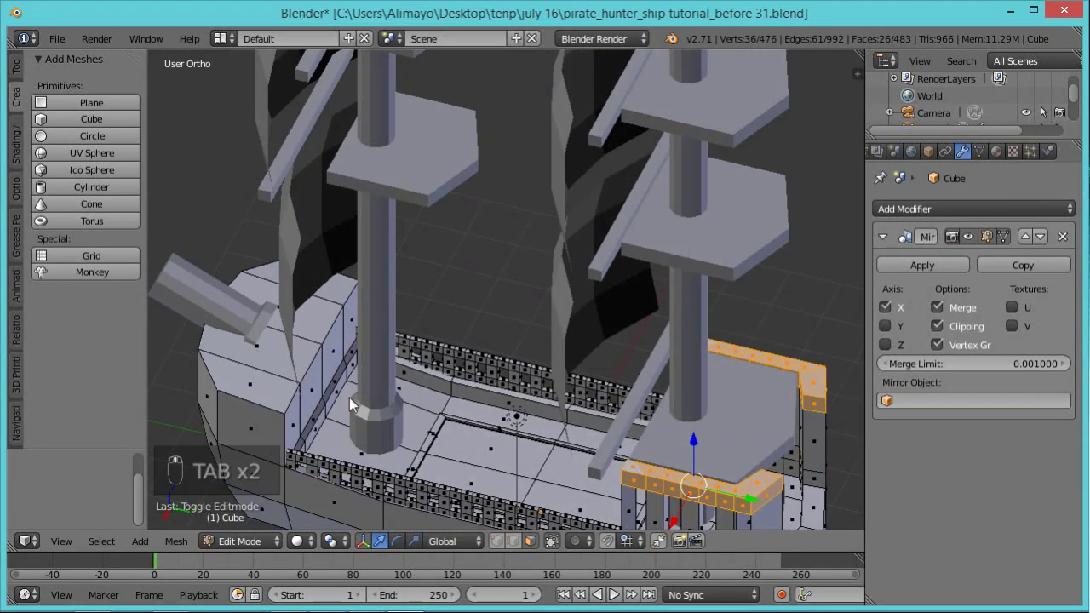
right_click(348, 364)
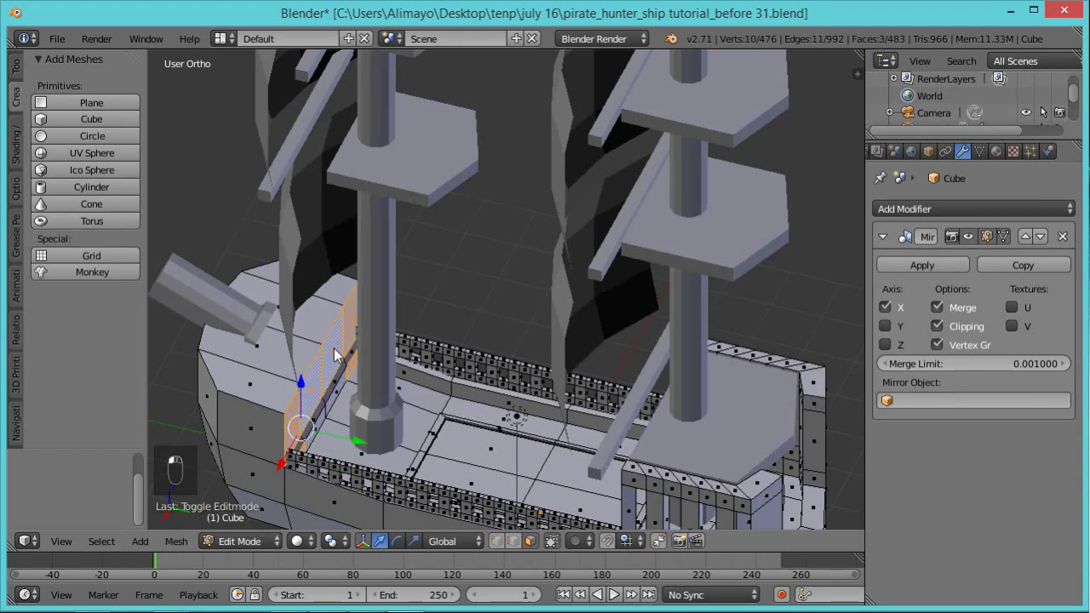
shift+right_click(337, 393)
shift+right_click(349, 362)
middle_drag(327, 464, 367, 431)
key(g)
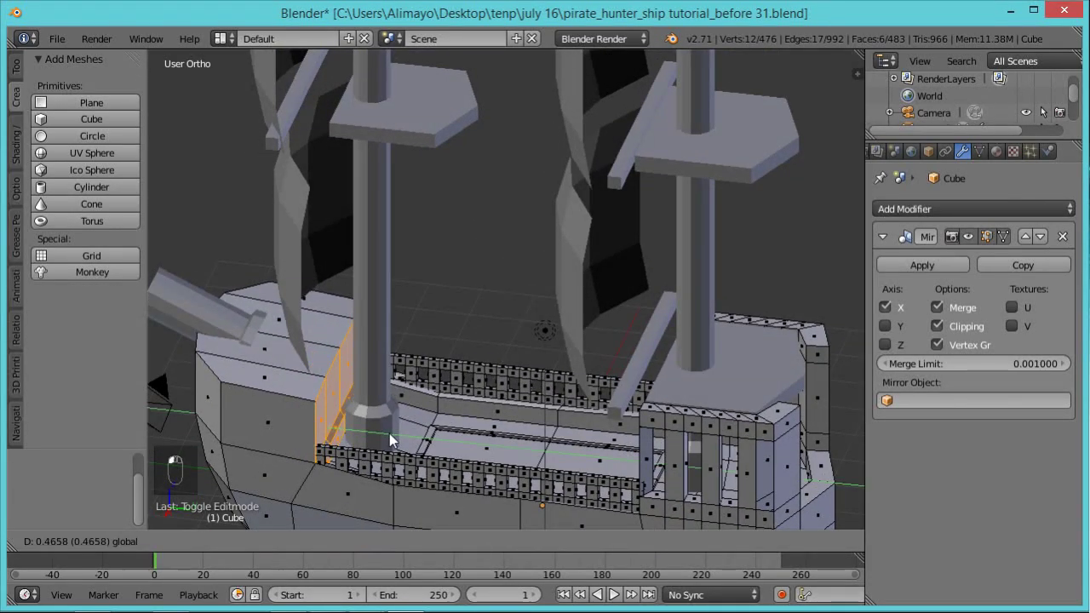
click(400, 431)
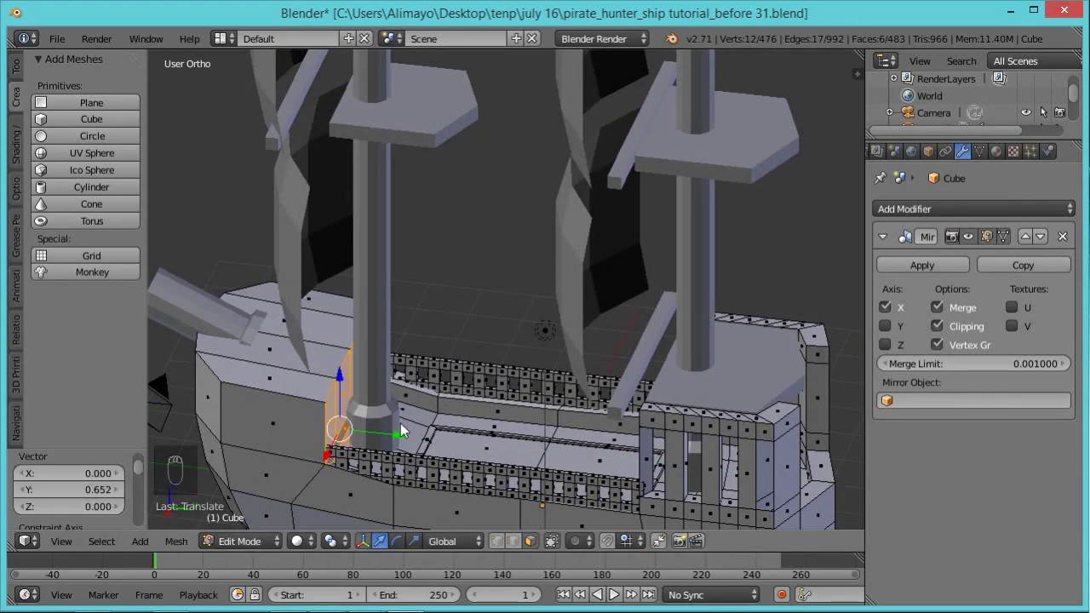
Cut an edge loop across the bow deck and down the hull side, slid about 0.53 toward the bow
scroll(399, 431, down, 3)
middle_drag(399, 431, 497, 402)
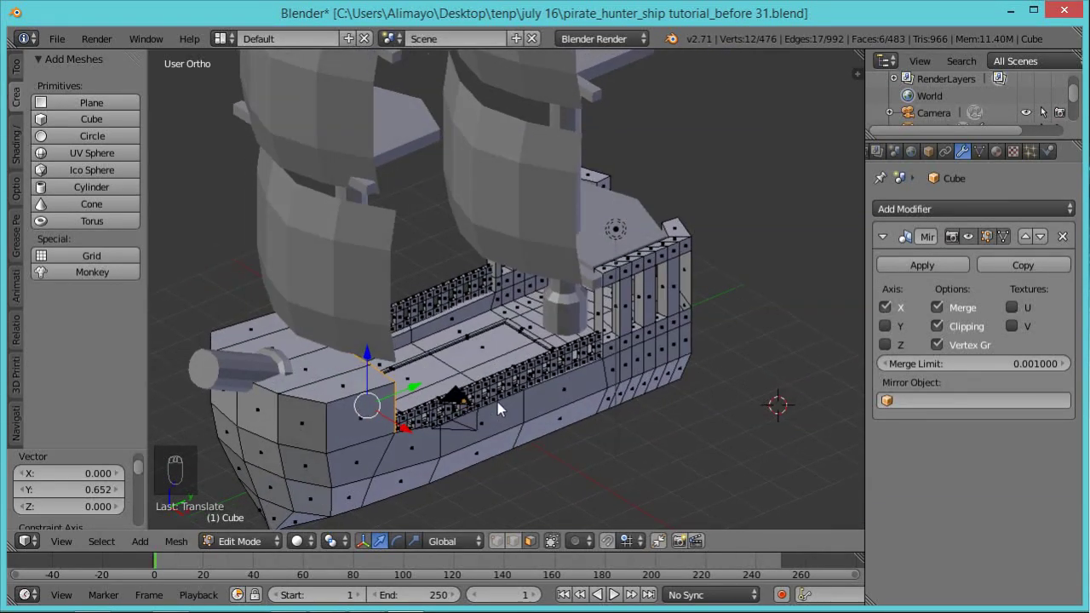
right_click(336, 389)
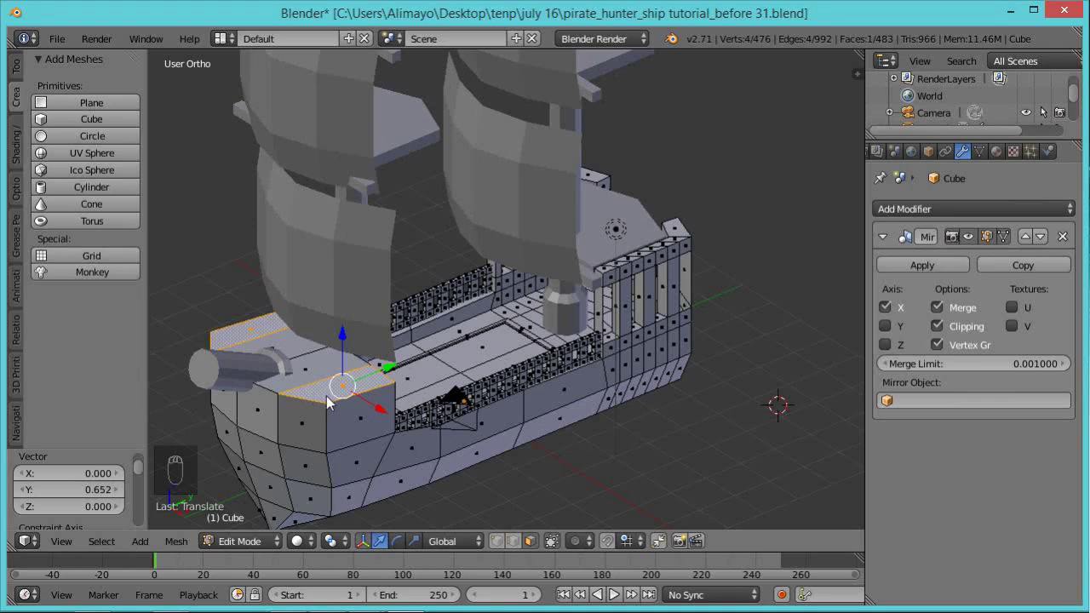
key(a)
key(ctrl+r)
click(326, 396)
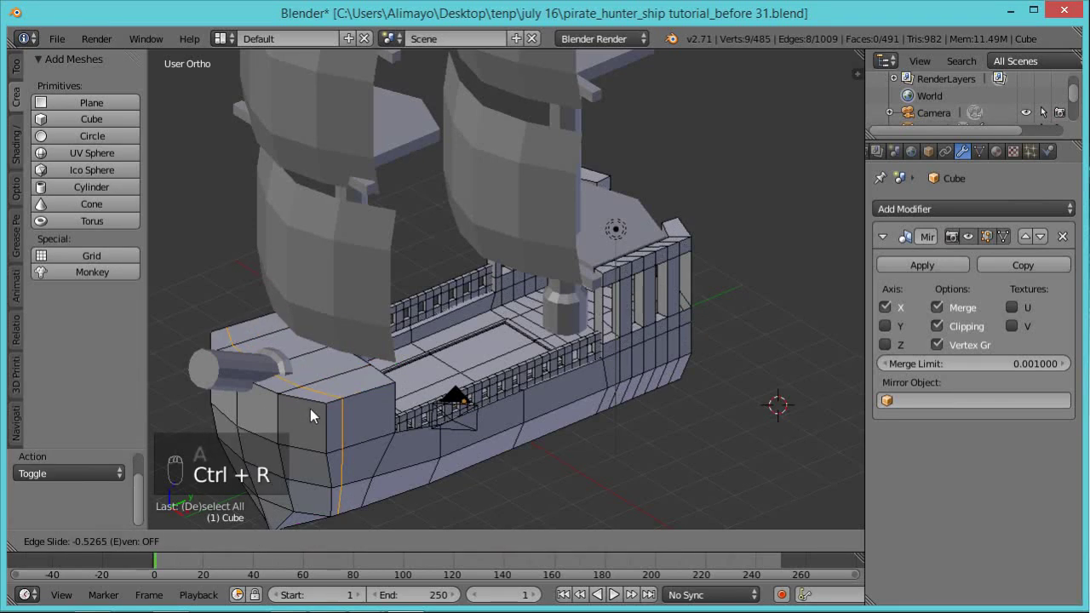
click(310, 410)
click(311, 413)
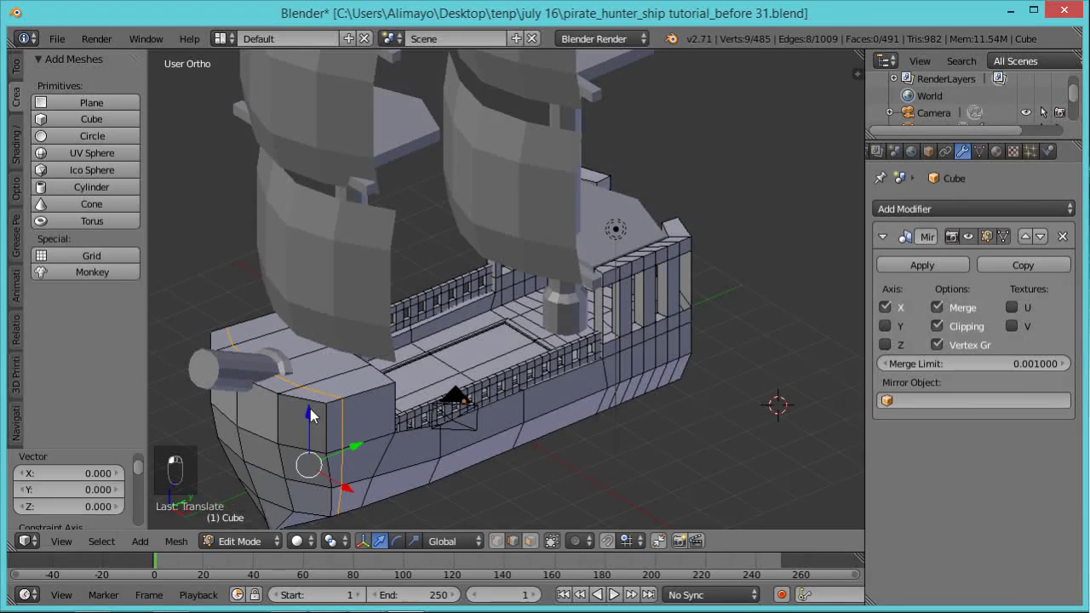
Try extruding the raised bow deck's top faces and lowering them along Z, and undo the attempt
click(529, 540)
right_click(357, 391)
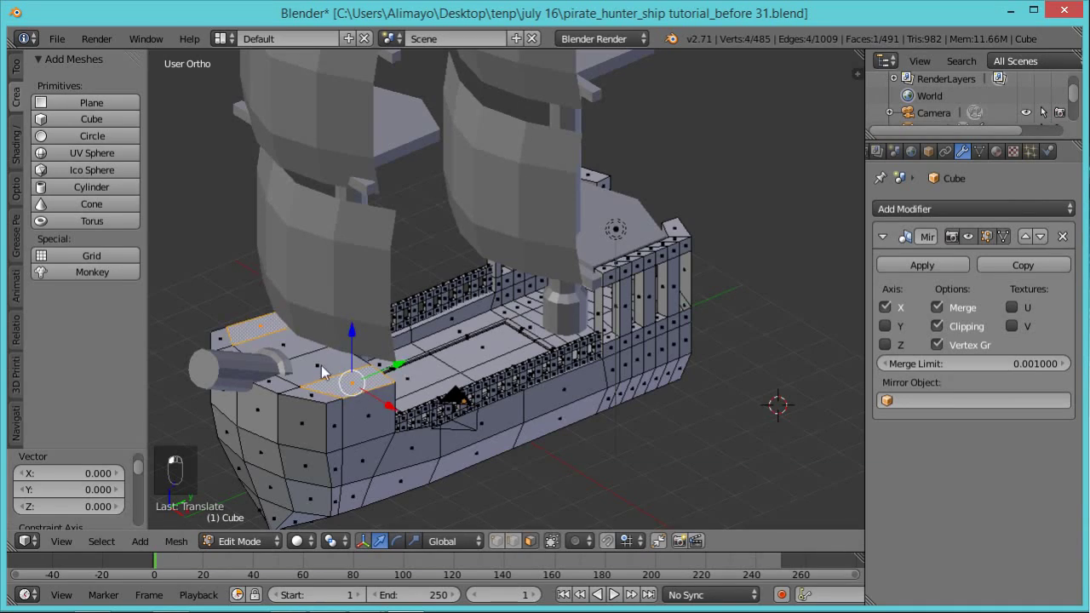
shift+right_click(334, 394)
key(e)
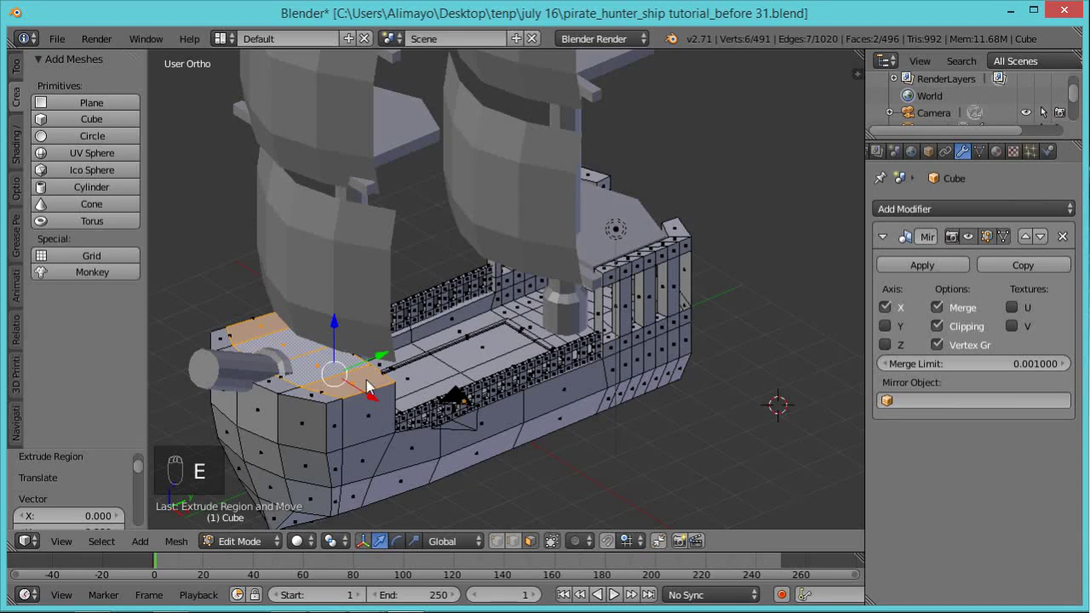
key(g)
key(z)
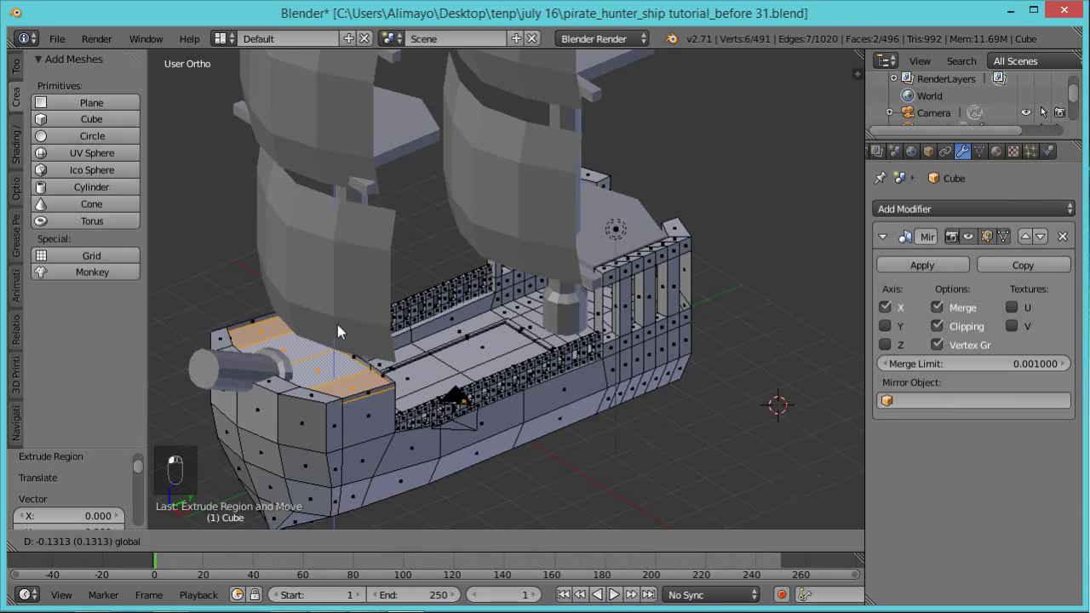
click(337, 325)
key(ctrl+z)
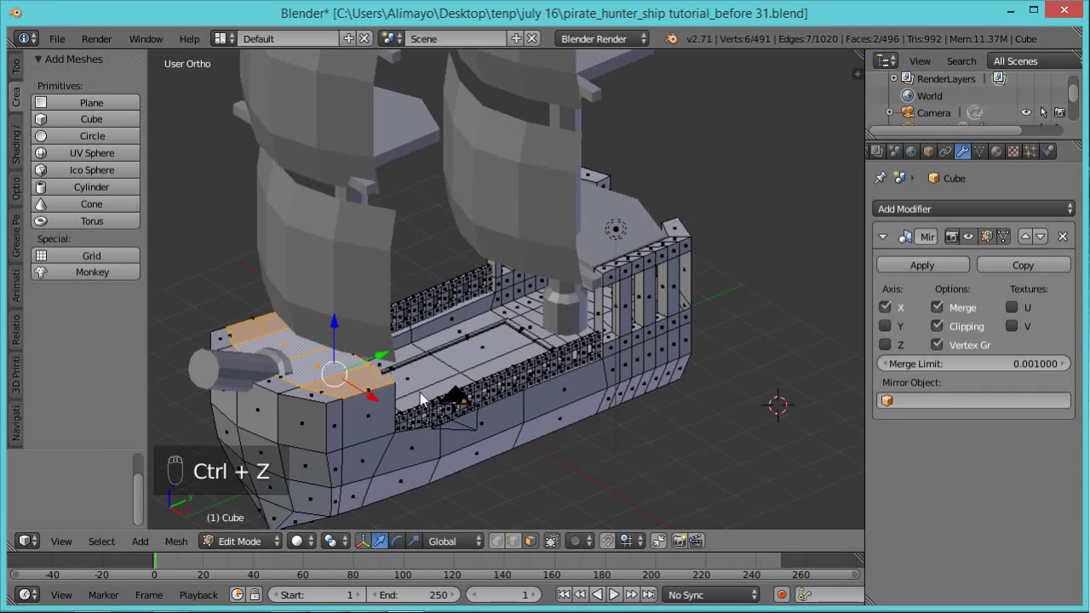
key(ctrl+z)
key(ctrl+z)
key(ctrl+z)
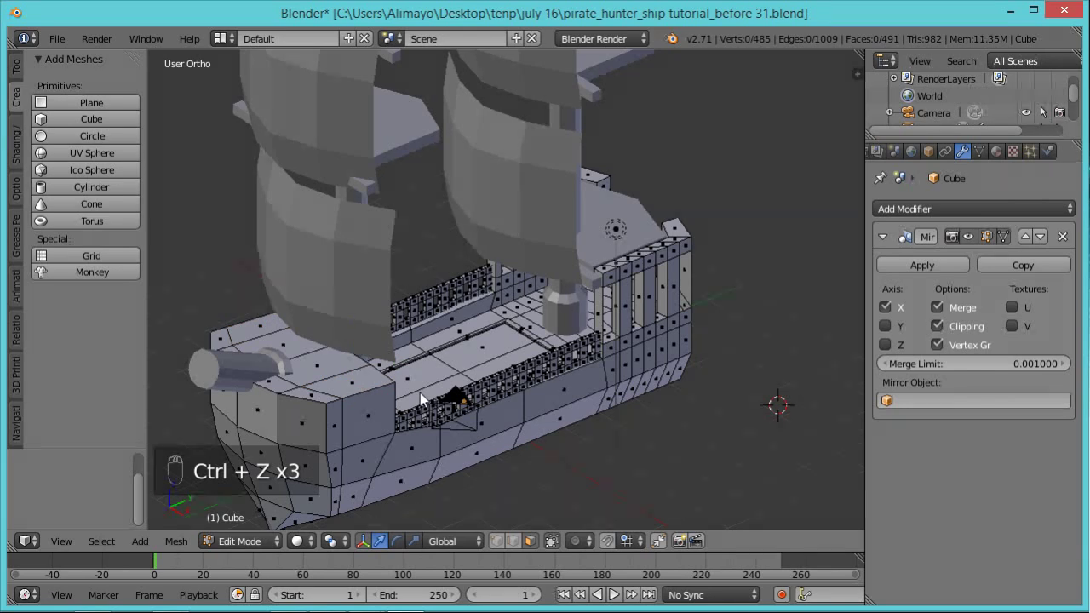
Lower the raised bow deck's top faces behind the front rim about 0.28 along Z
right_click(344, 364)
shift+right_click(314, 348)
drag(335, 320, 341, 331)
Extrude the front rim faces around the bow deck and raise them about 0.98 along Z
middle_drag(349, 436, 327, 476)
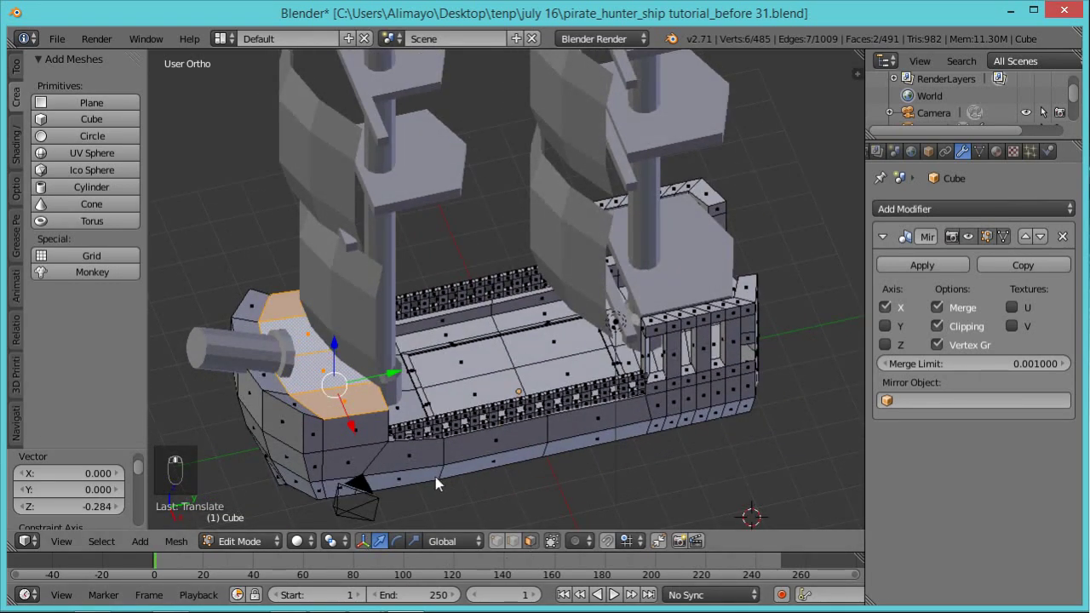
alt+right_click(294, 415)
alt+shift+right_click(309, 429)
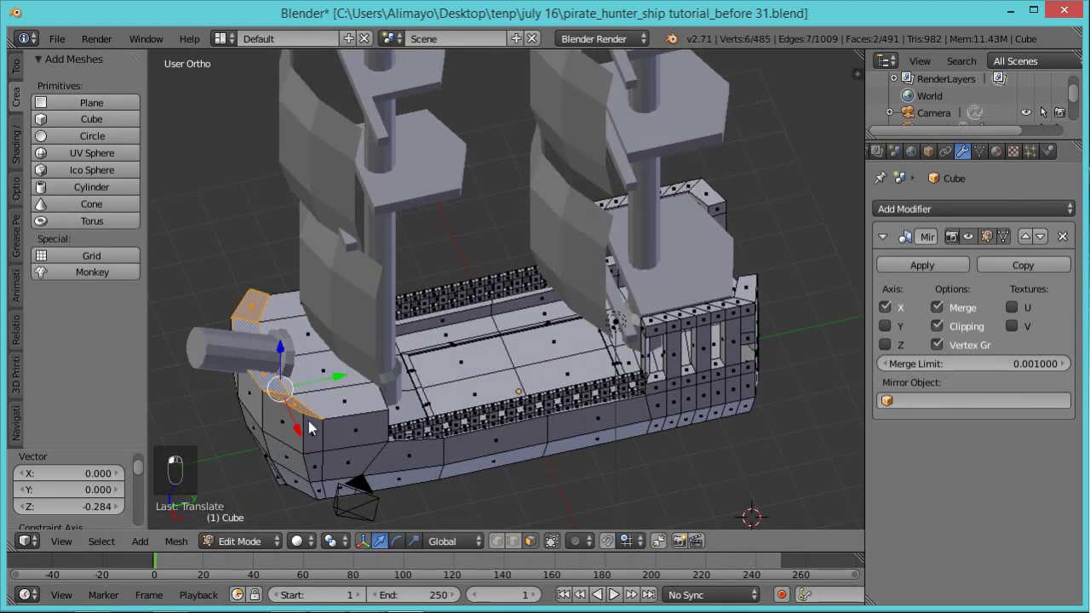
key(e)
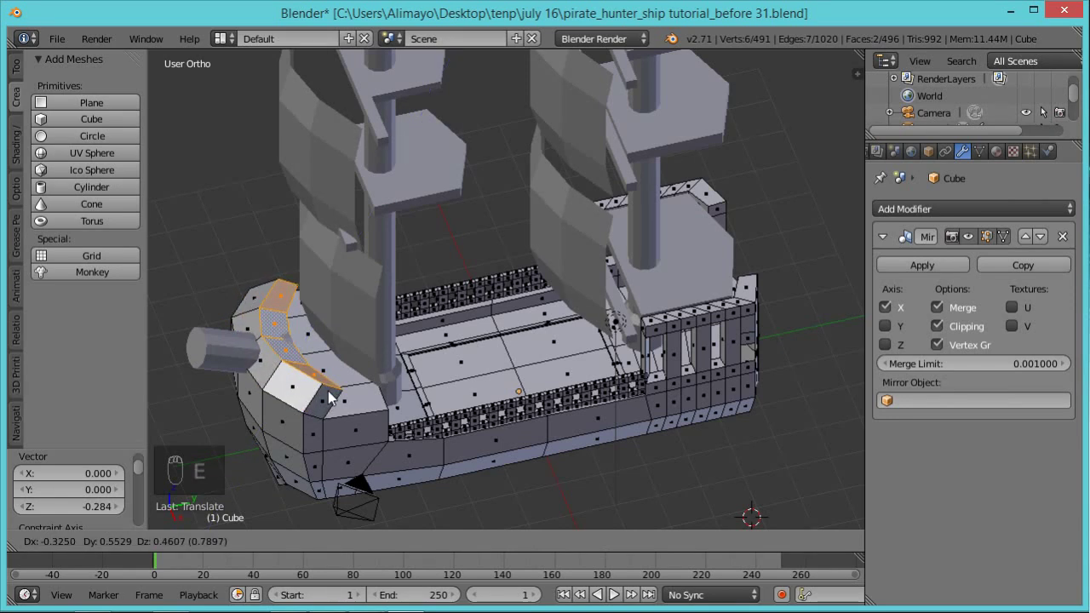
right_click(328, 397)
middle_drag(329, 400, 314, 358)
drag(281, 338, 286, 308)
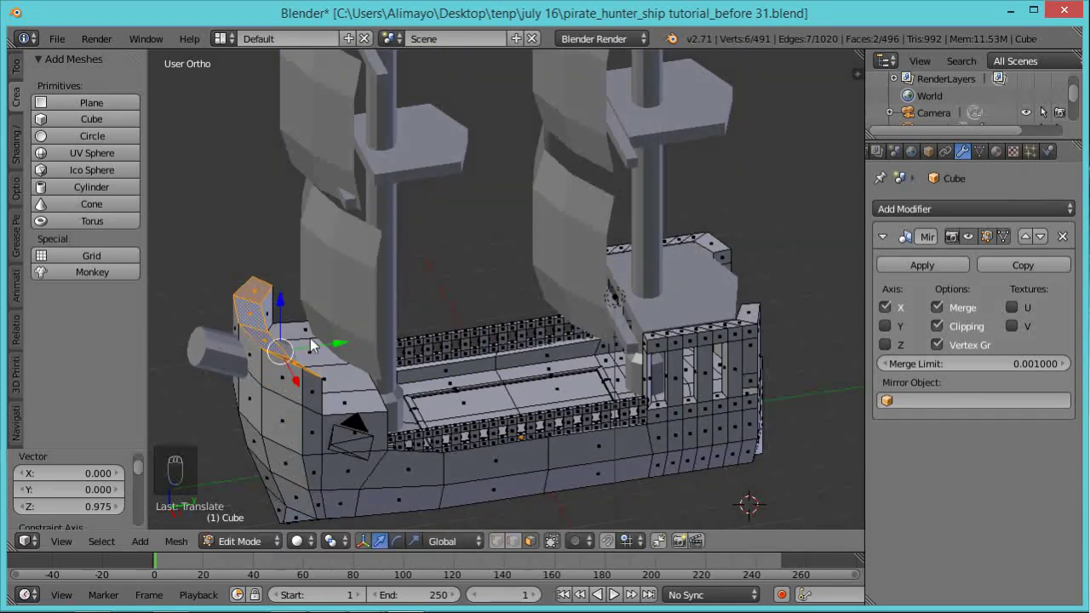
Flatten the extruded bow rim's top faces by scaling them to 0 along Z
key(s)
key(z)
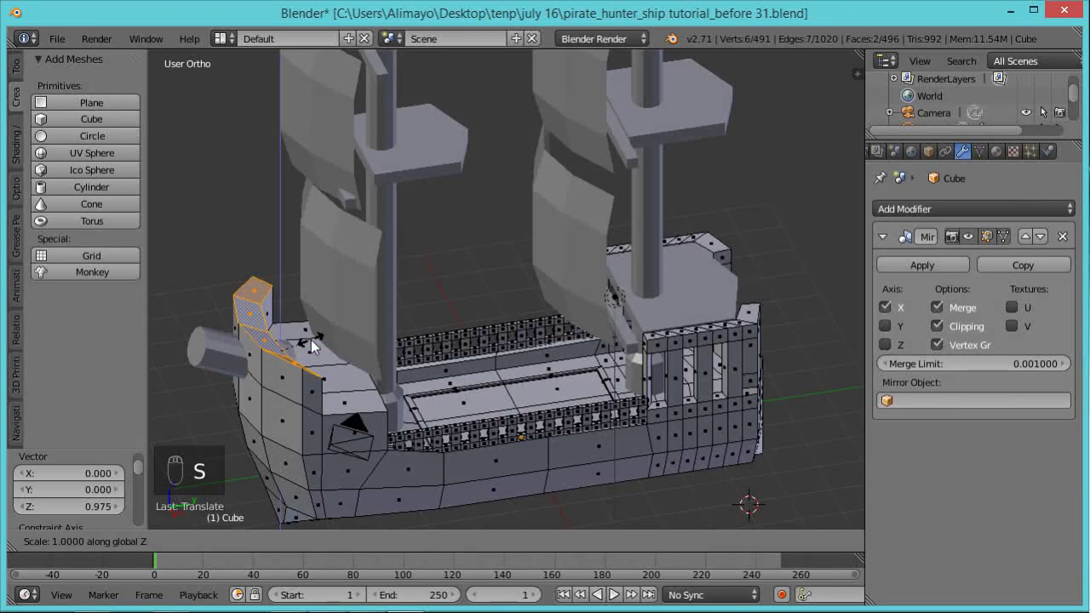
key(0)
key(Return)
Lower the flattened bow rim about 0.12 and another 0.36 along Z, and leave mesh editing
middle_drag(304, 361, 346, 369)
key(g)
key(z)
click(307, 345)
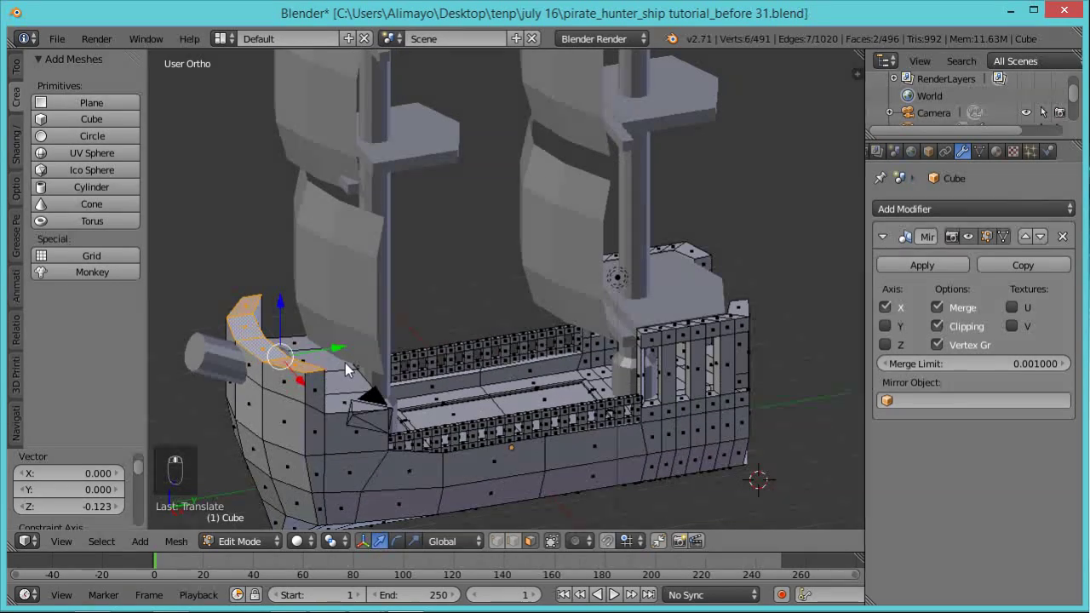
key(g)
key(z)
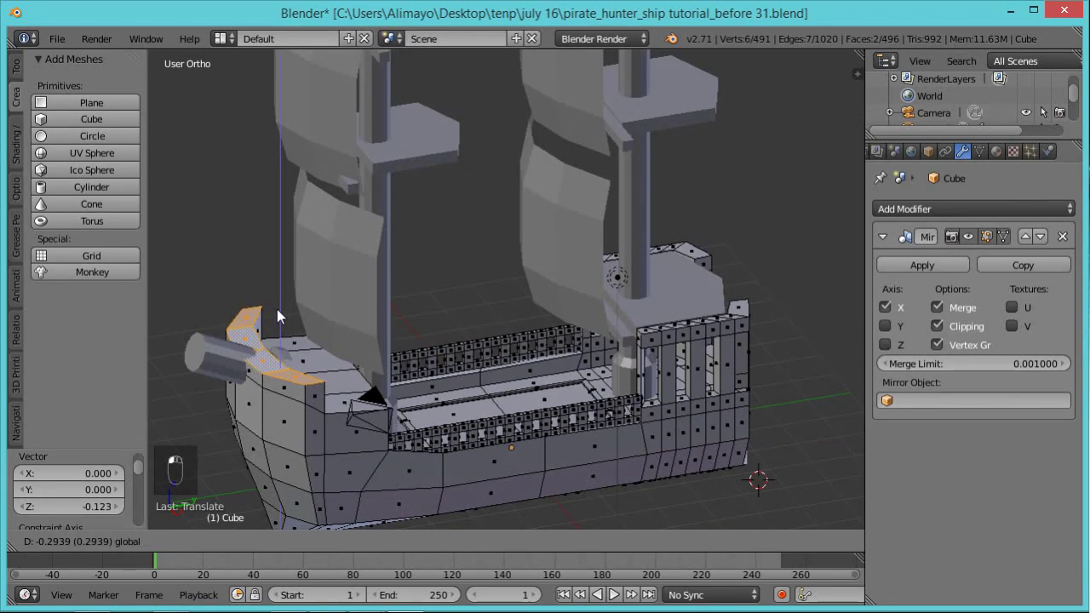
click(276, 312)
middle_drag(277, 312, 580, 406)
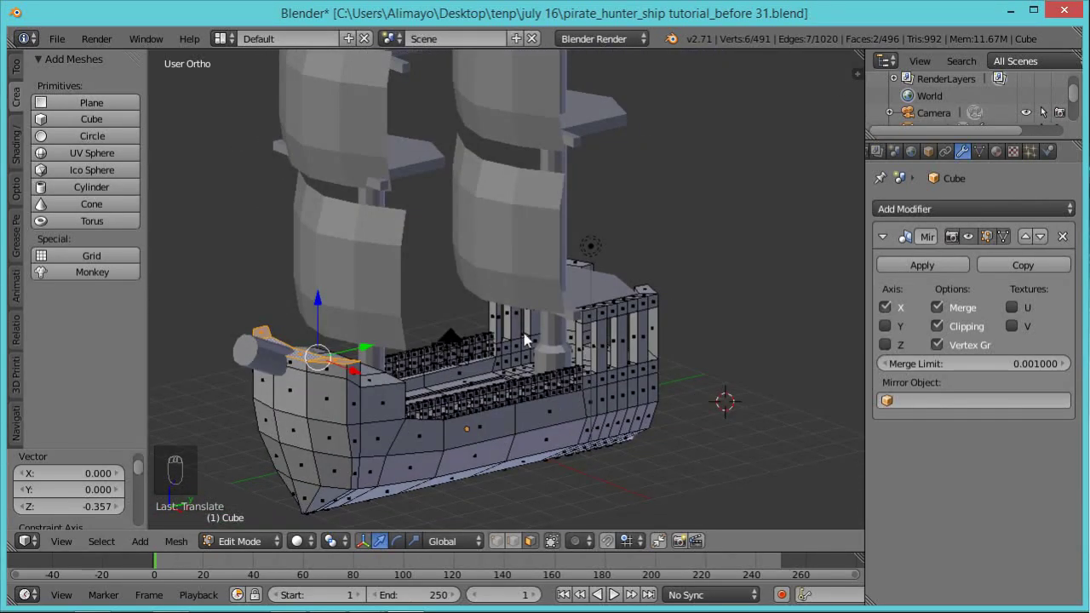
key(Tab)
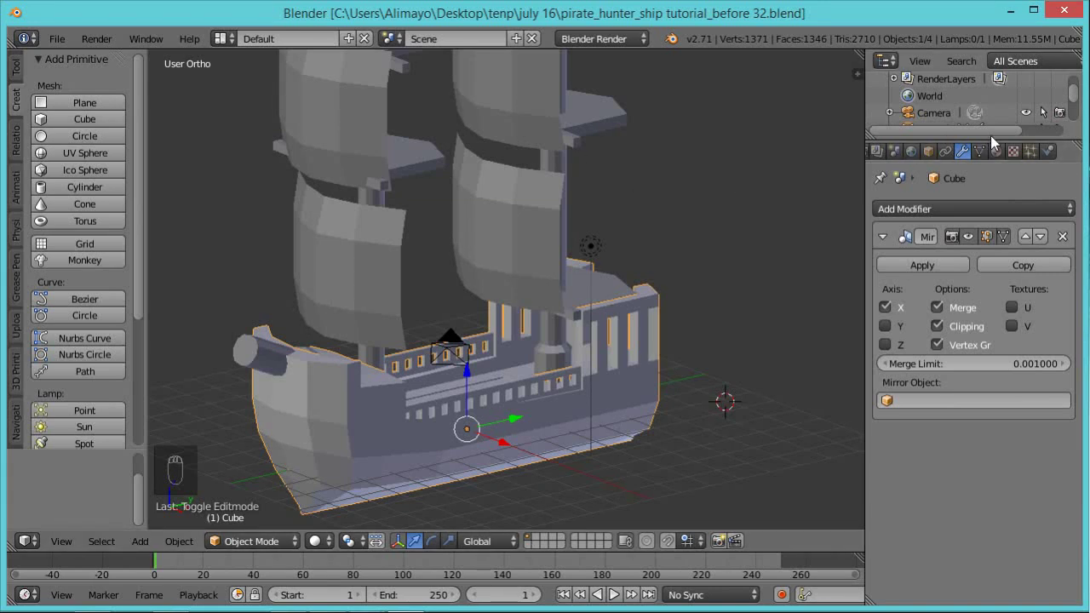
Enlarge the object list and hide and show Cylinder and Cube in turn to check what each contains
drag(992, 139, 999, 270)
click(1039, 166)
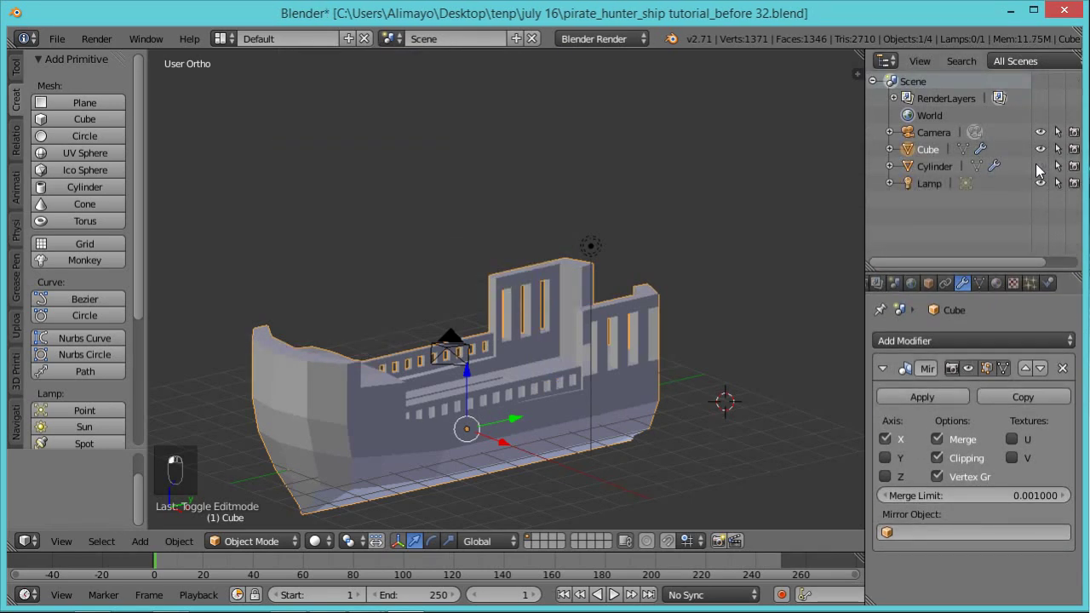
click(1039, 166)
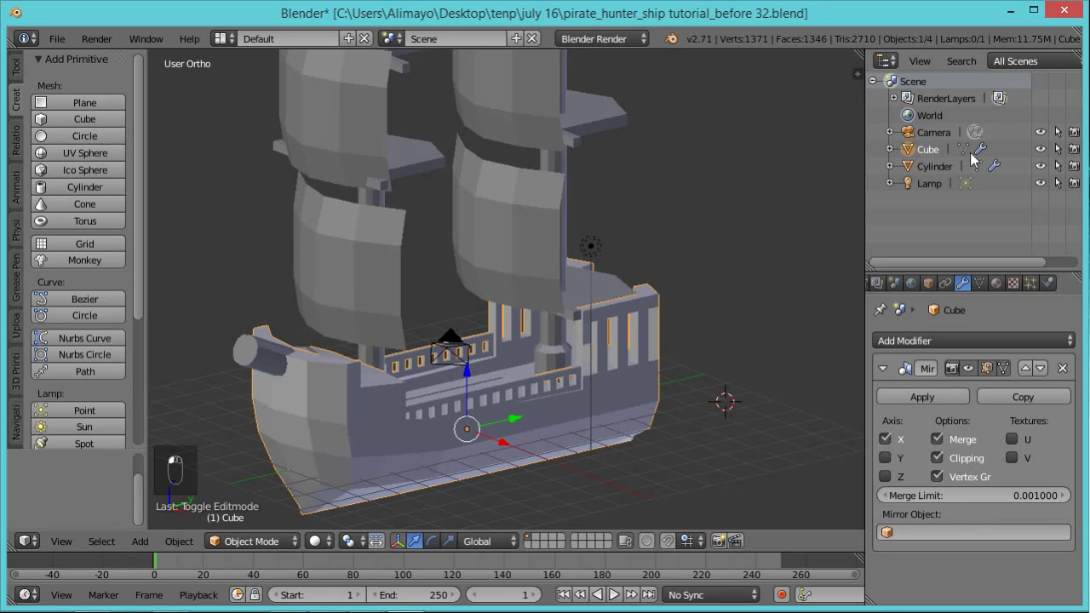
click(1040, 149)
click(1040, 149)
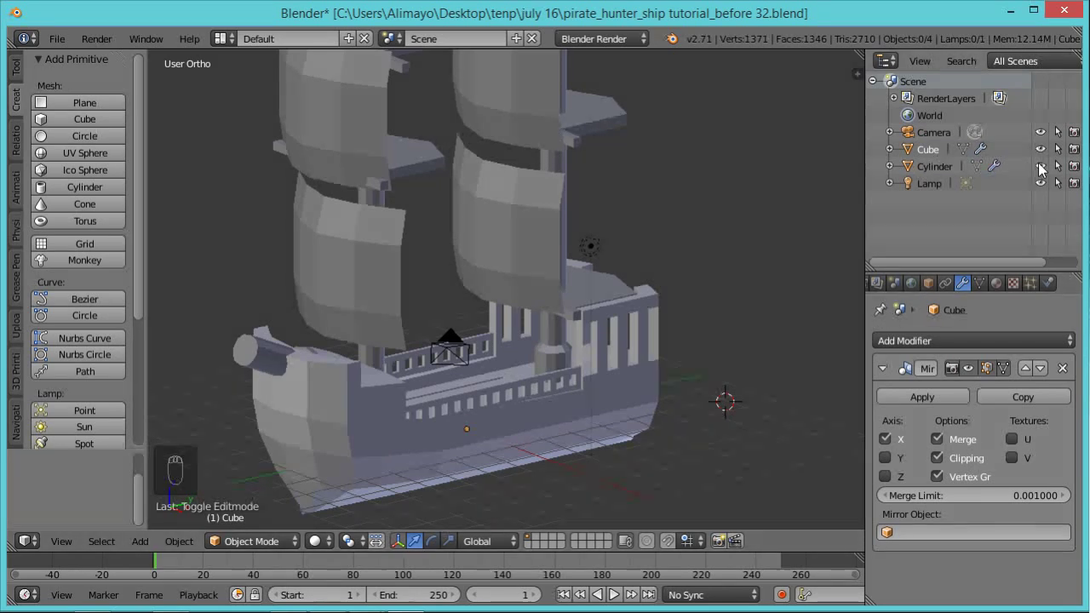
Rename the hull object Cube as "main ship"
double_click(935, 149)
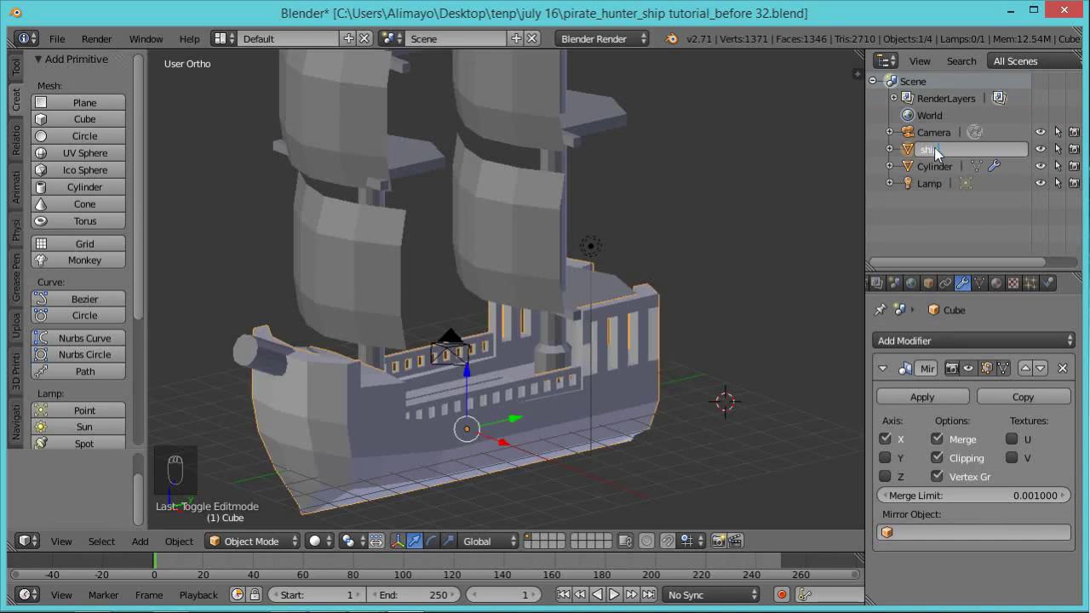
key(BackSpace)
key(BackSpace)
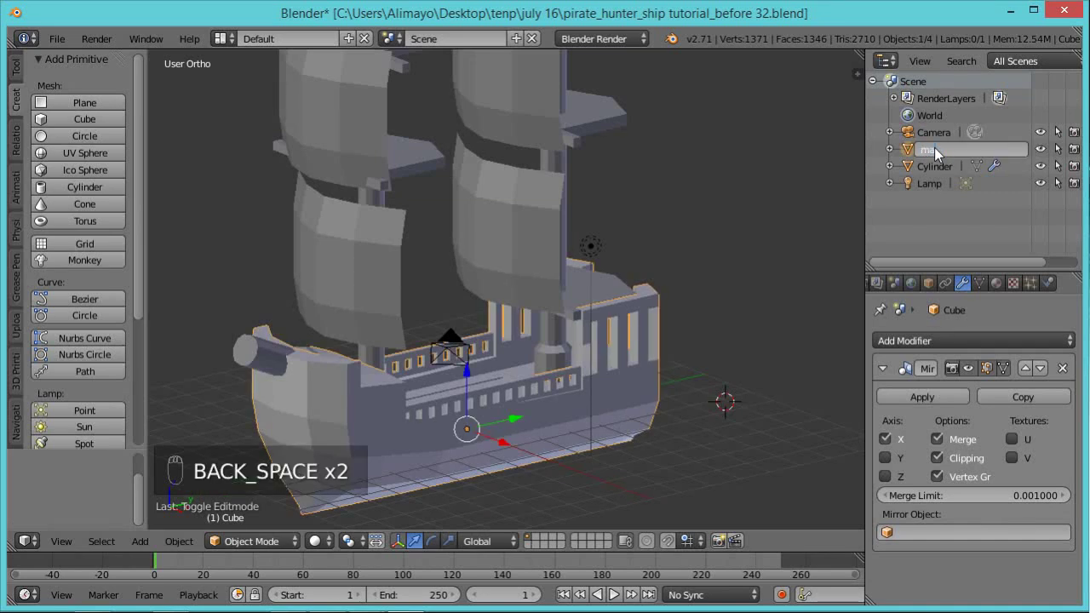
text(main ship)
key(Return)
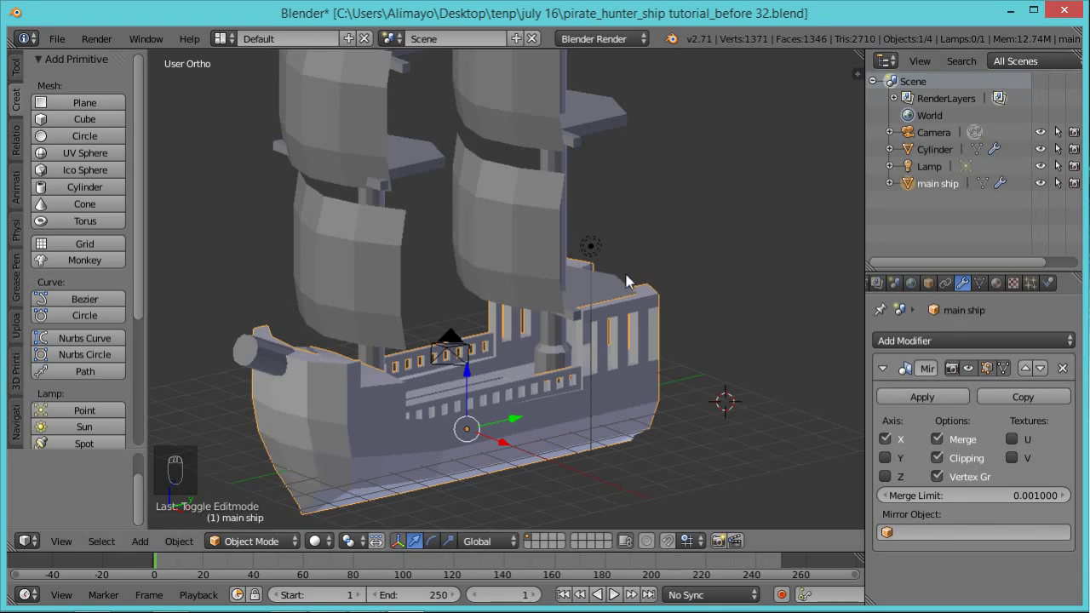
Check the Mirror modifier's effect on the Cylinder object holding the masts and sails, and remove that modifier
right_click(514, 215)
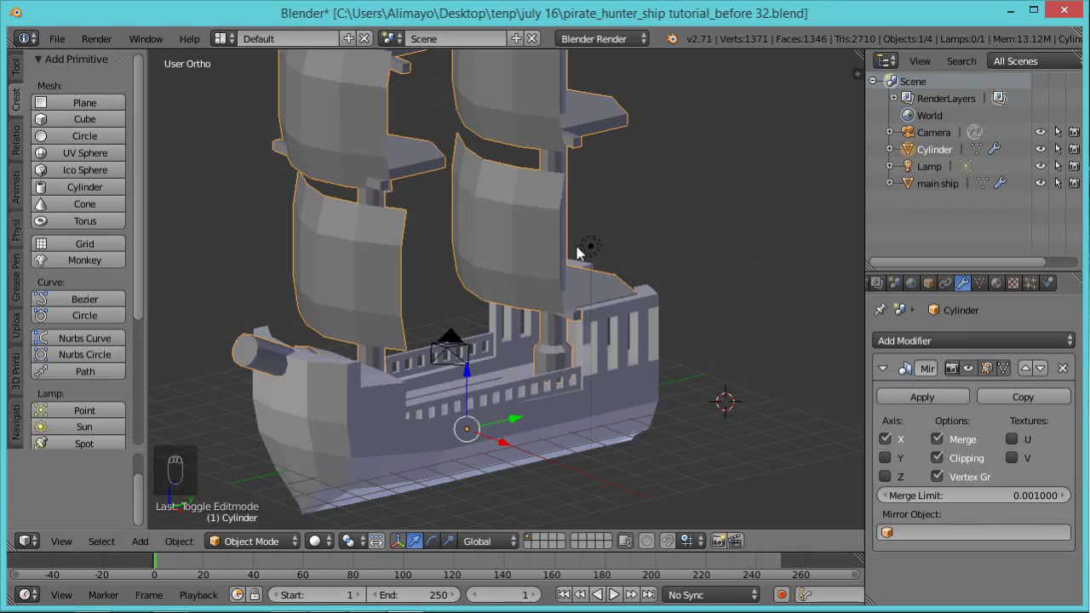
click(971, 372)
click(970, 372)
click(970, 371)
click(971, 371)
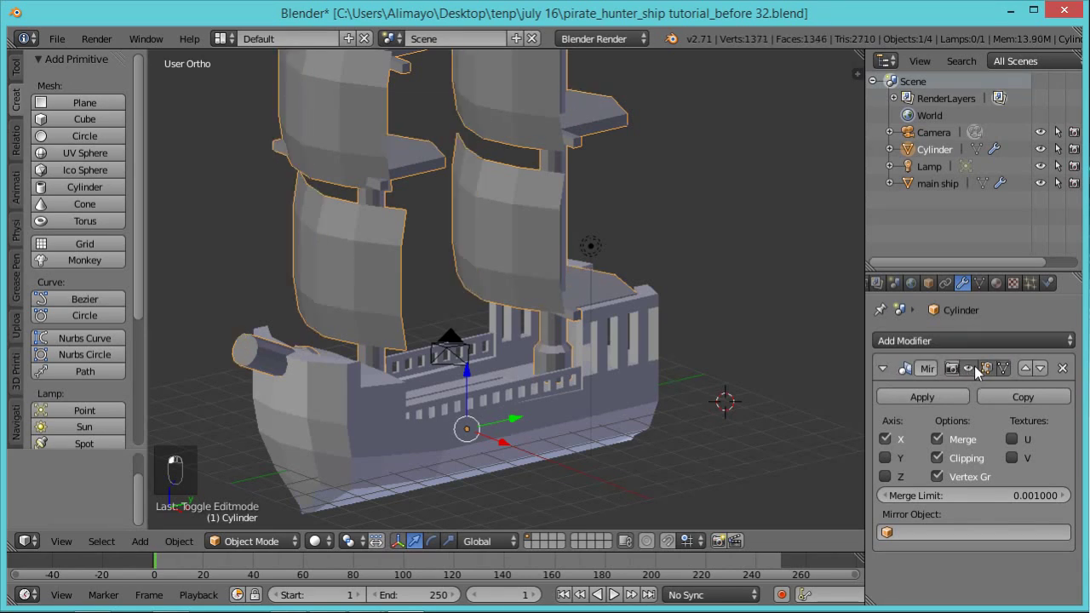
click(1061, 369)
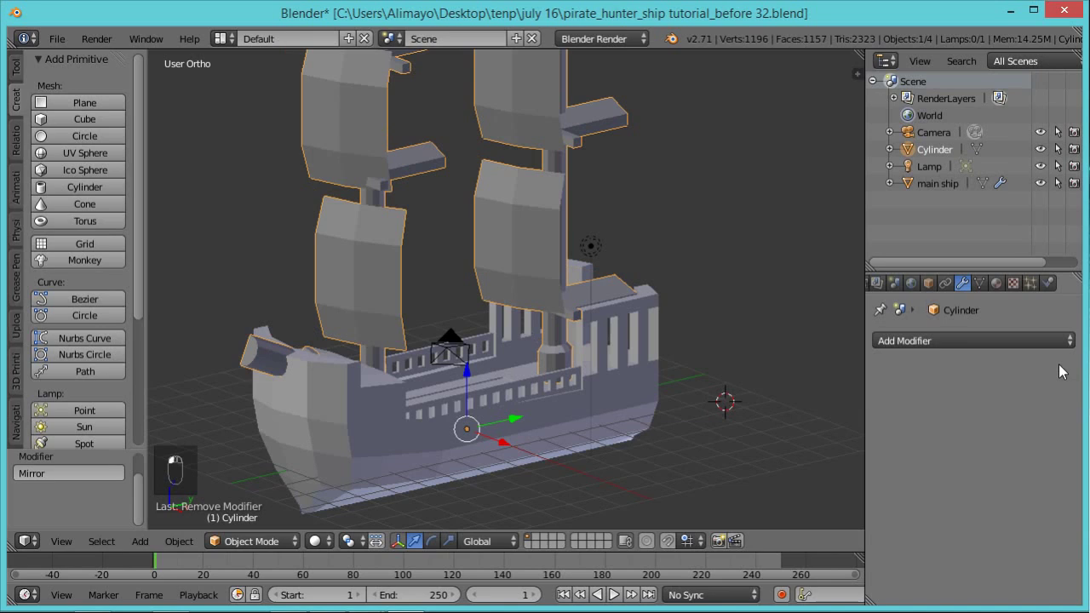
Join the masts and sails object into the main ship object
mouse_move(468, 304)
middle_down()
mouse_move(565, 275)
mouse_move(540, 311)
mouse_move(575, 301)
mouse_move(554, 290)
mouse_move(486, 300)
middle_up()
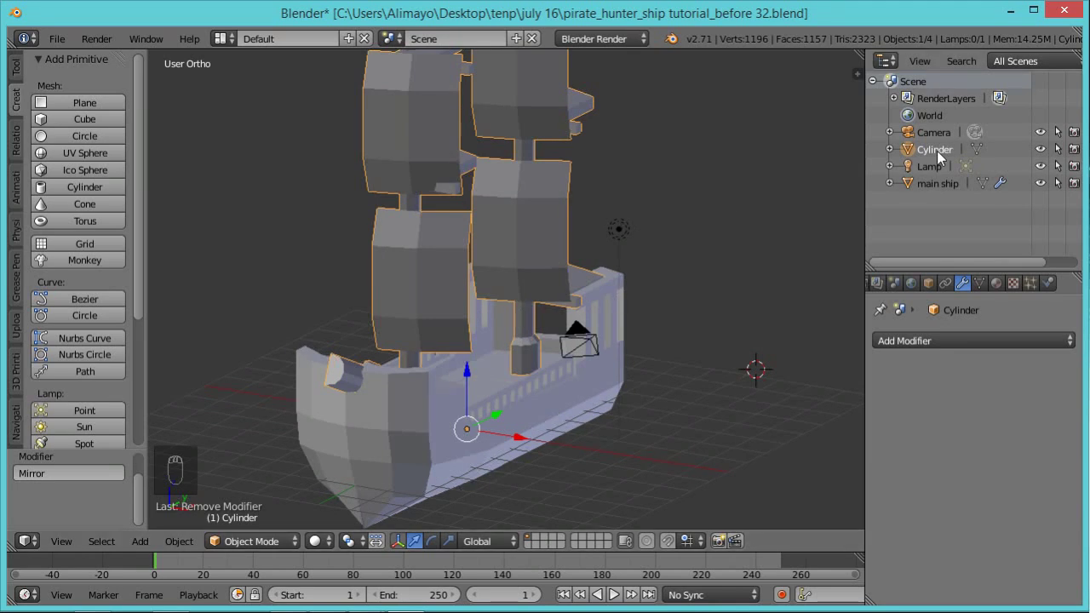
shift+right_click(534, 406)
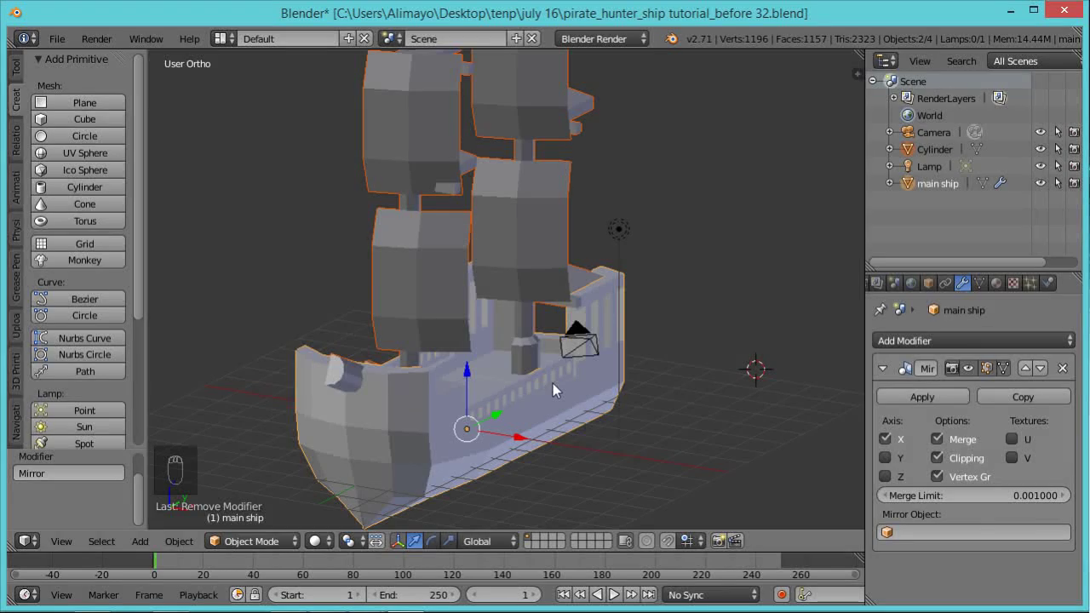
key(ctrl+j)
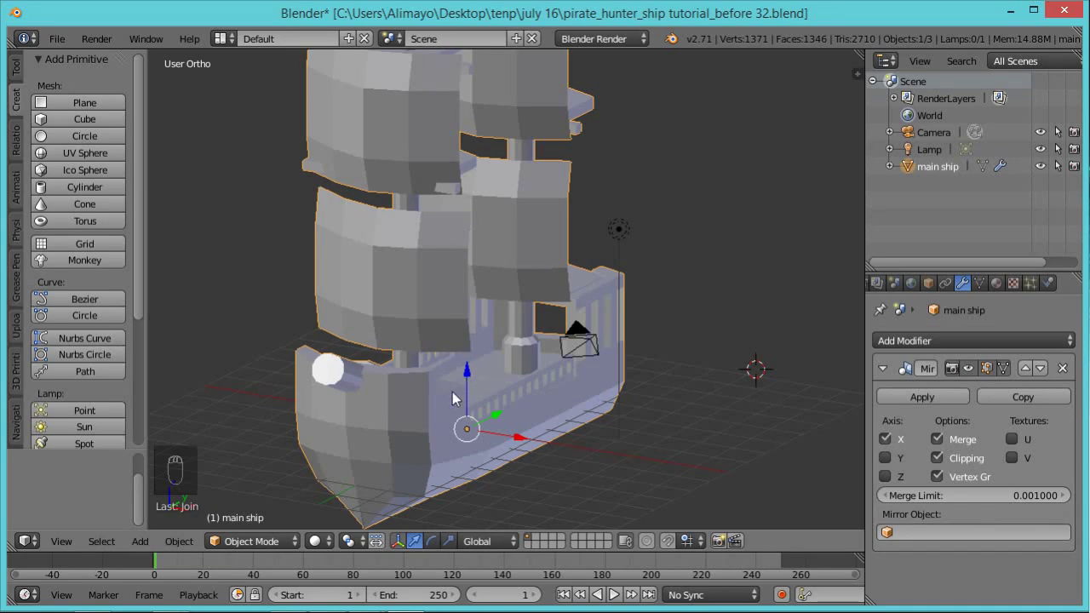
Move the rear mast's lowest crossbar slightly sternward along Y and down about 0.08, and save the file as pirate_hunter_ship tutorial_before 33.blend
key(Tab)
middle_drag(520, 418, 554, 320)
middle_drag(586, 366, 604, 395)
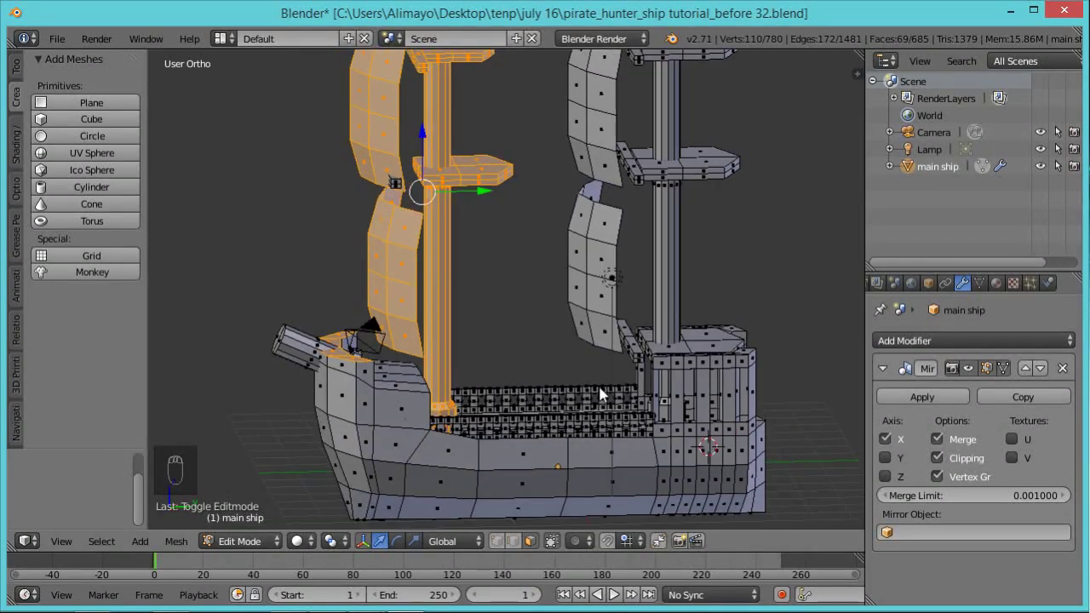
scroll(622, 385, up, 1)
right_click(665, 373)
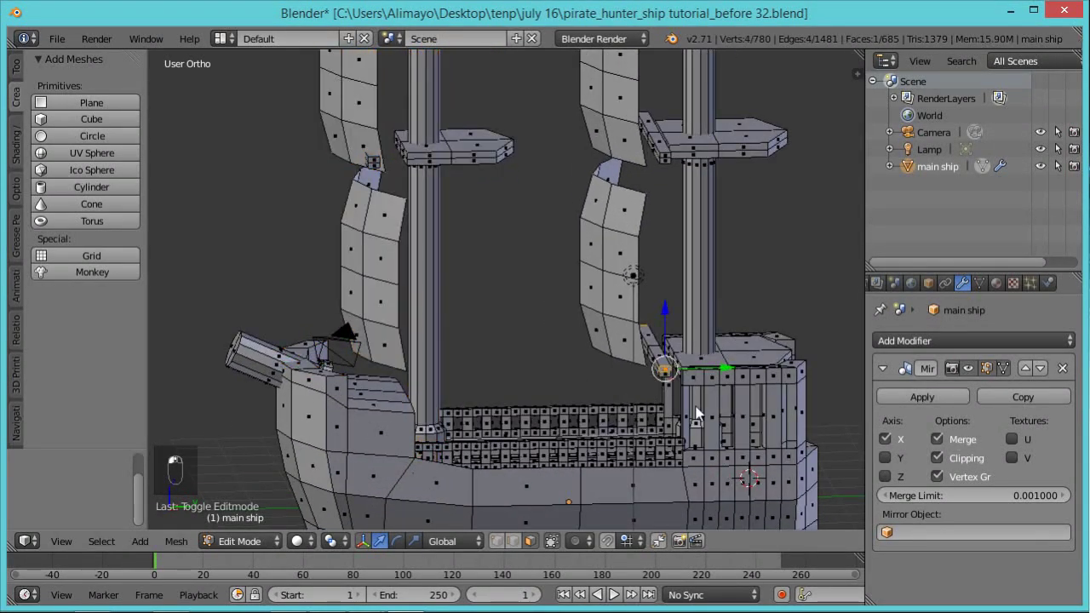
key(ctrl+l)
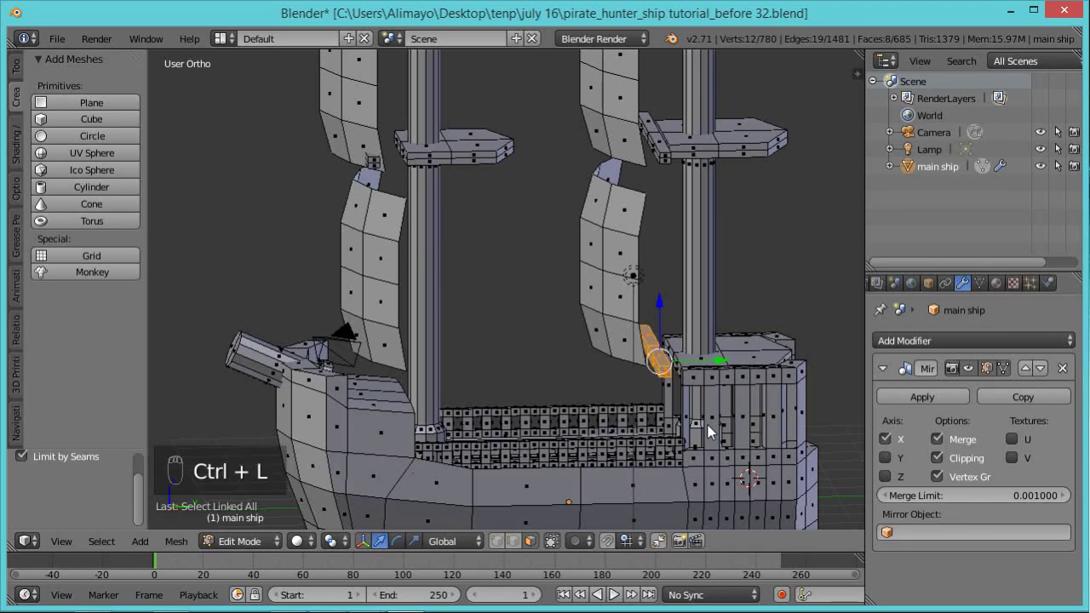
drag(724, 361, 736, 364)
drag(675, 324, 673, 364)
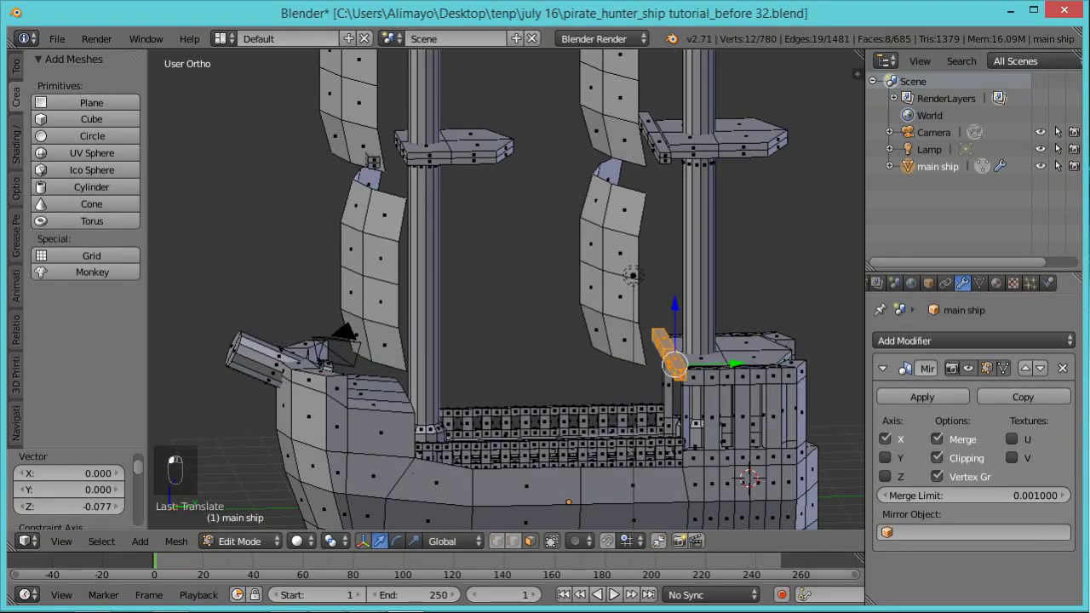
key(ctrl+alt+s)
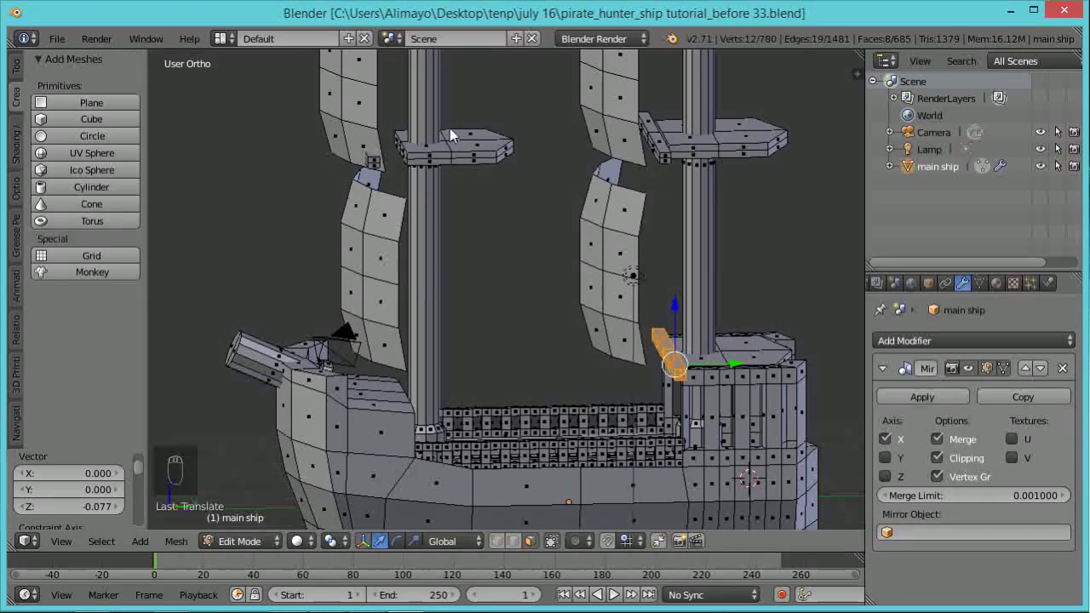
Select the centre edge at the rear mast's lowest crossbar in edge select mode and snap the 3D cursor to it
scroll(447, 121, down, 4)
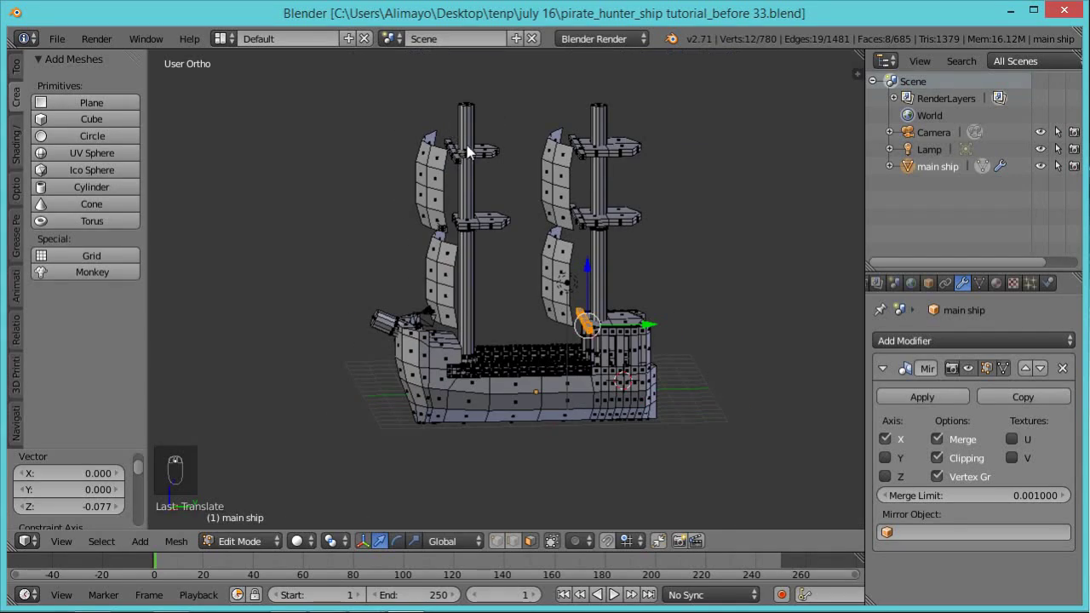
scroll(467, 154, up, 2)
scroll(604, 345, up, 3)
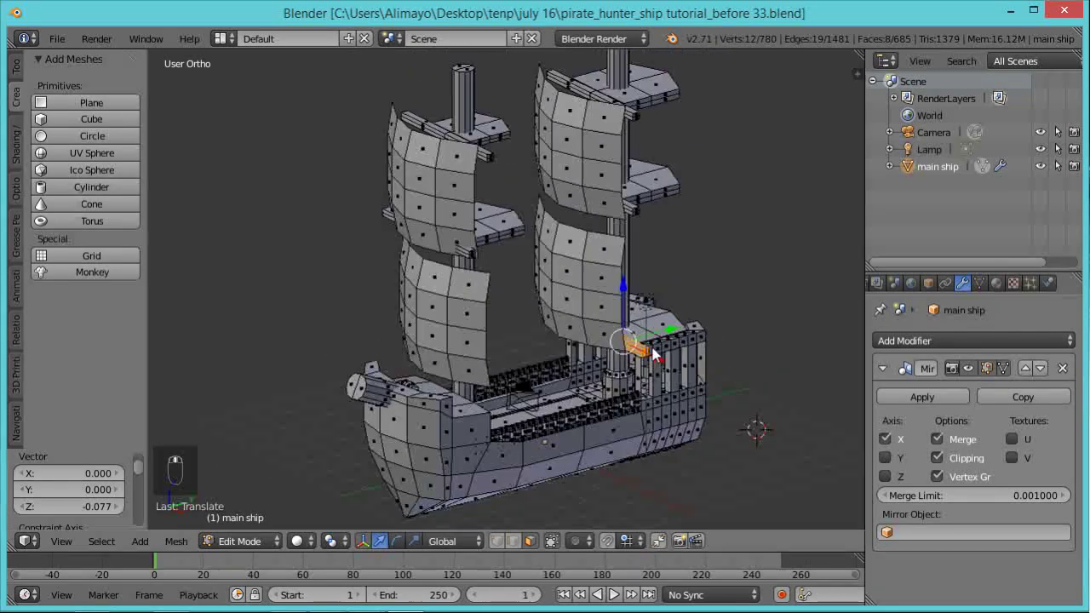
middle_drag(681, 430, 649, 383)
key(Tab)
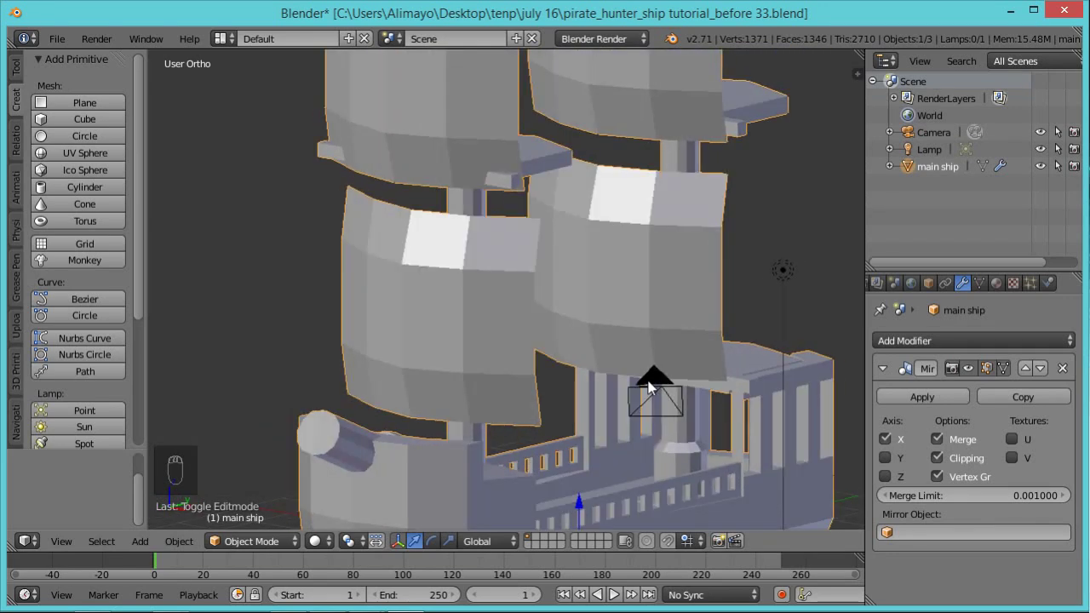
key(Tab)
middle_drag(628, 430, 622, 393)
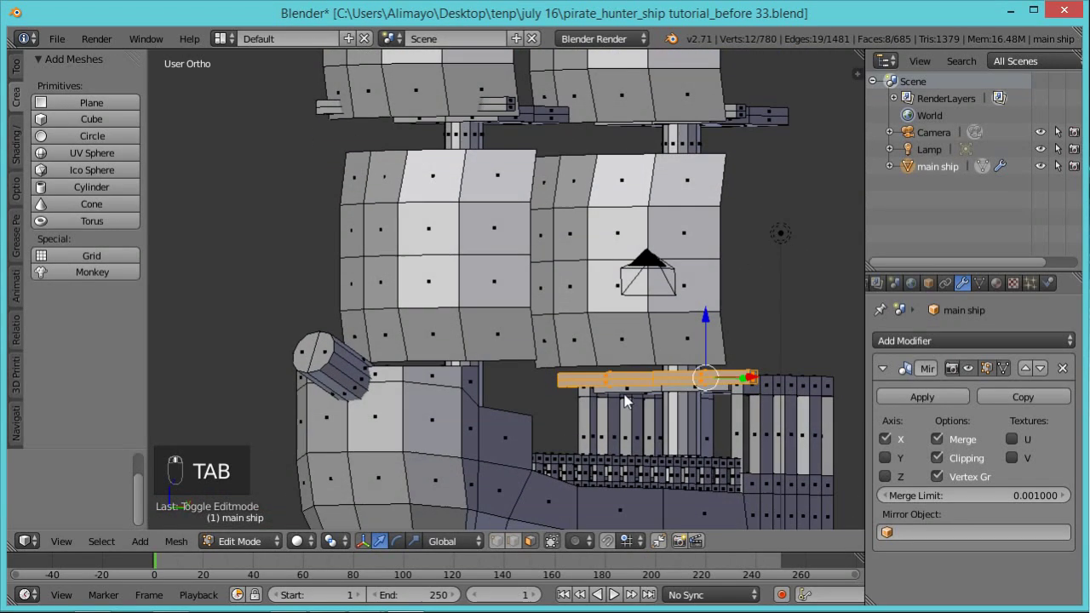
right_click(626, 392)
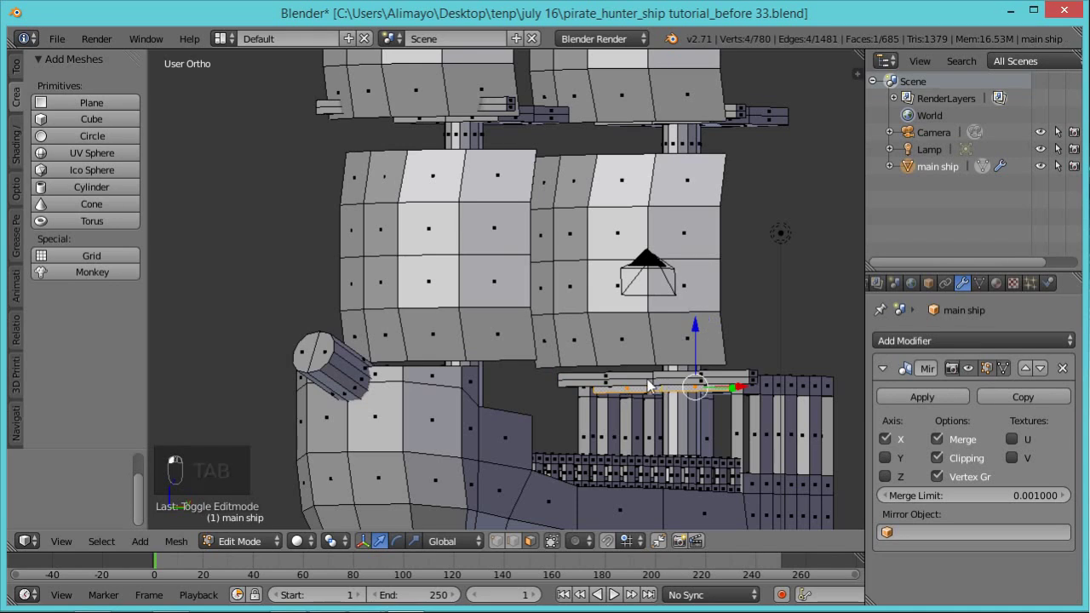
click(514, 541)
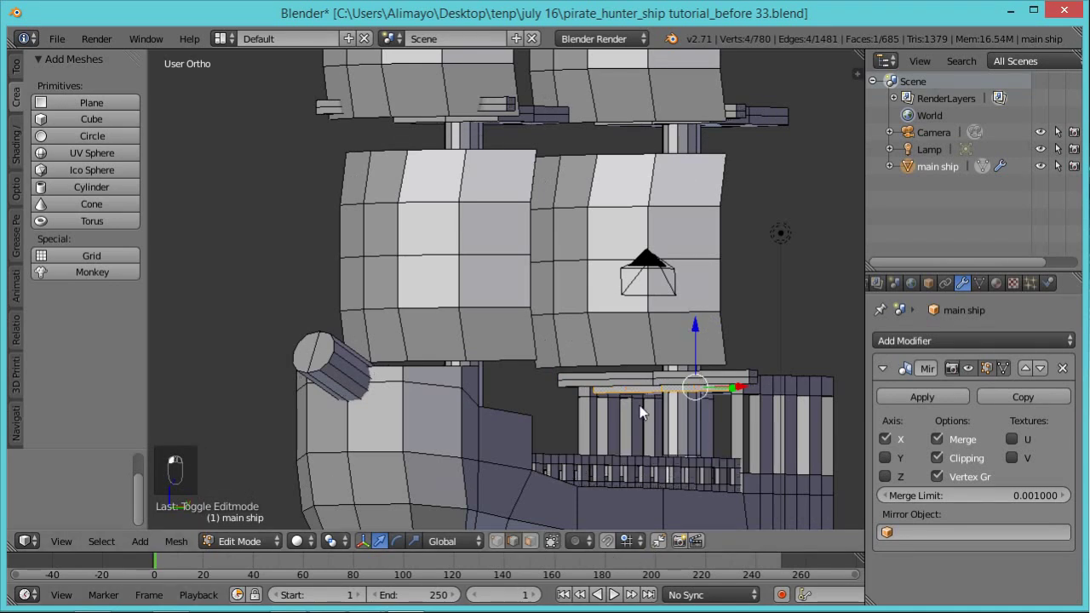
right_click(657, 389)
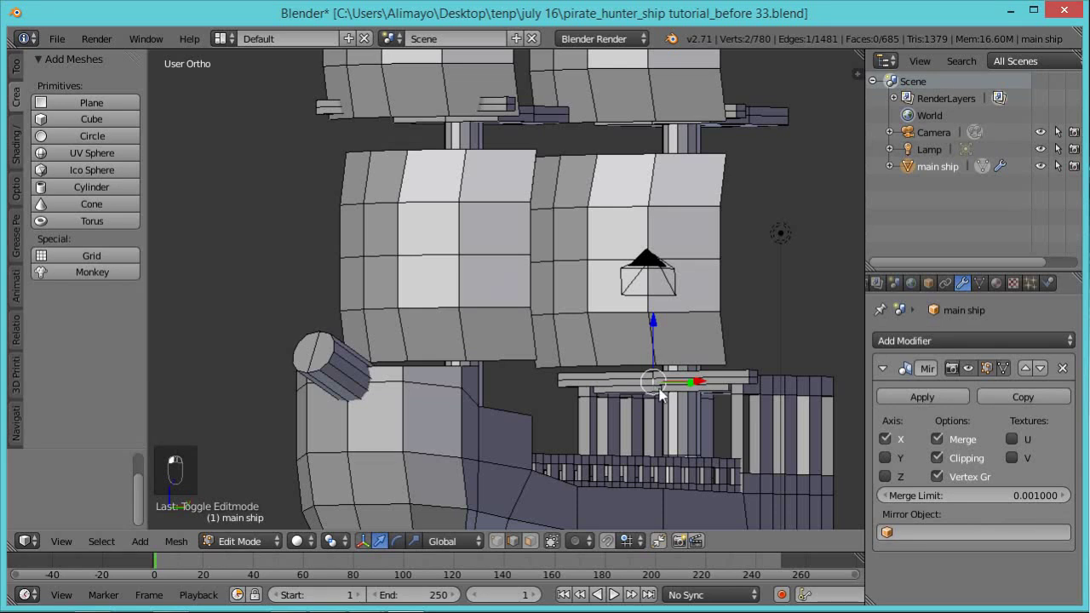
key(shift+s)
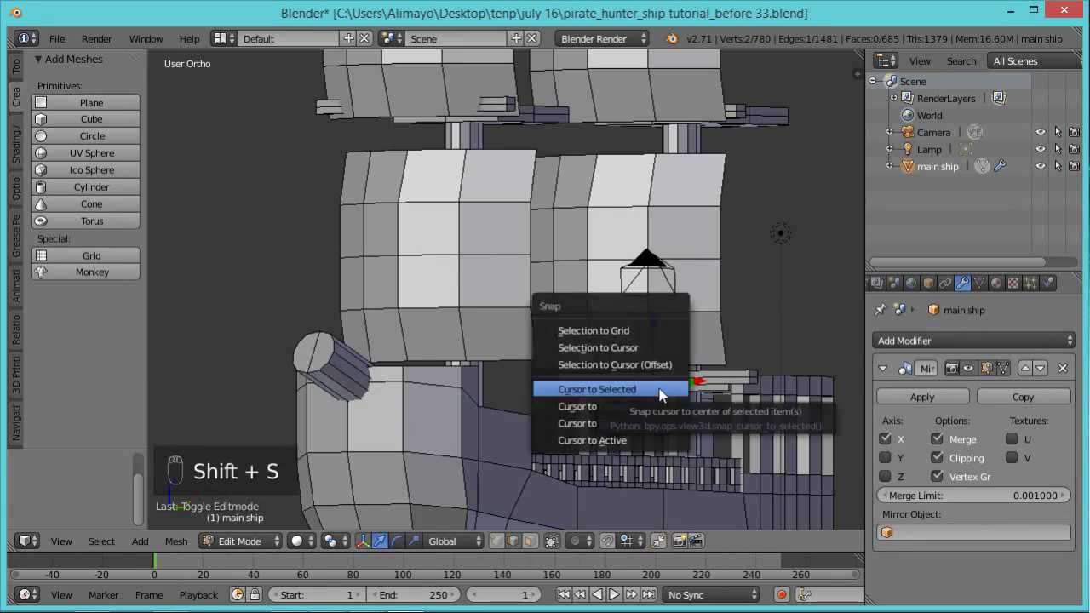
click(660, 392)
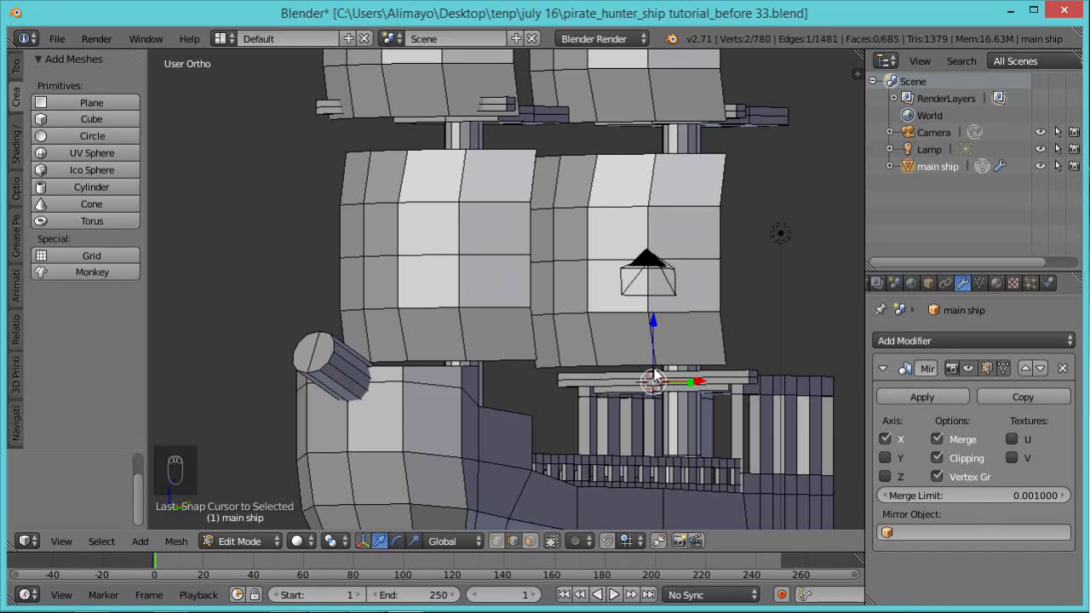
Leave Edit Mode on the ship and add a separate plane mesh at the 3D cursor
key(Tab)
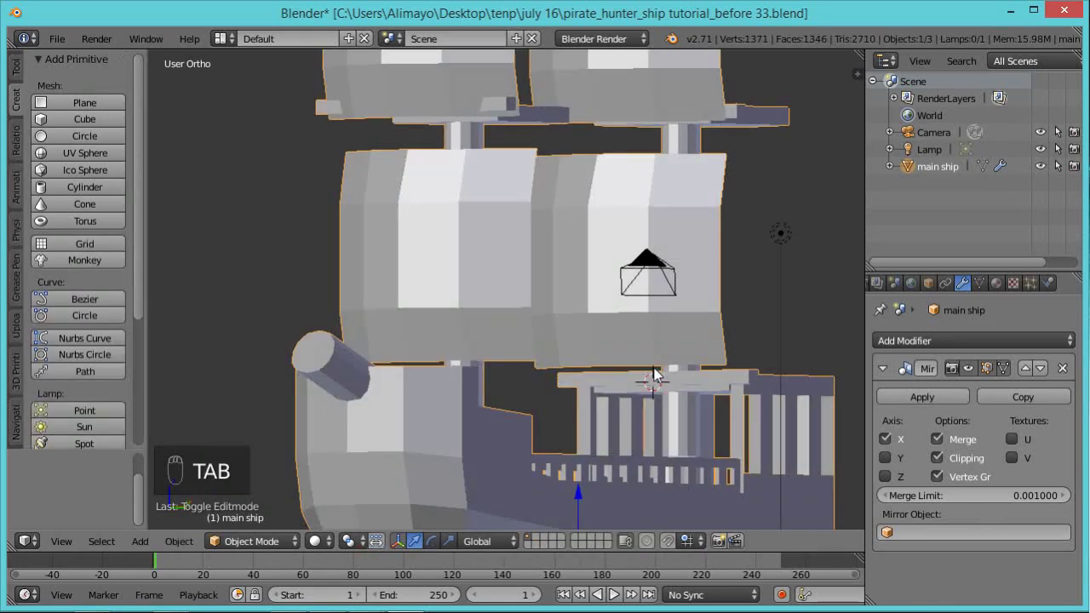
middle_drag(620, 399, 688, 419)
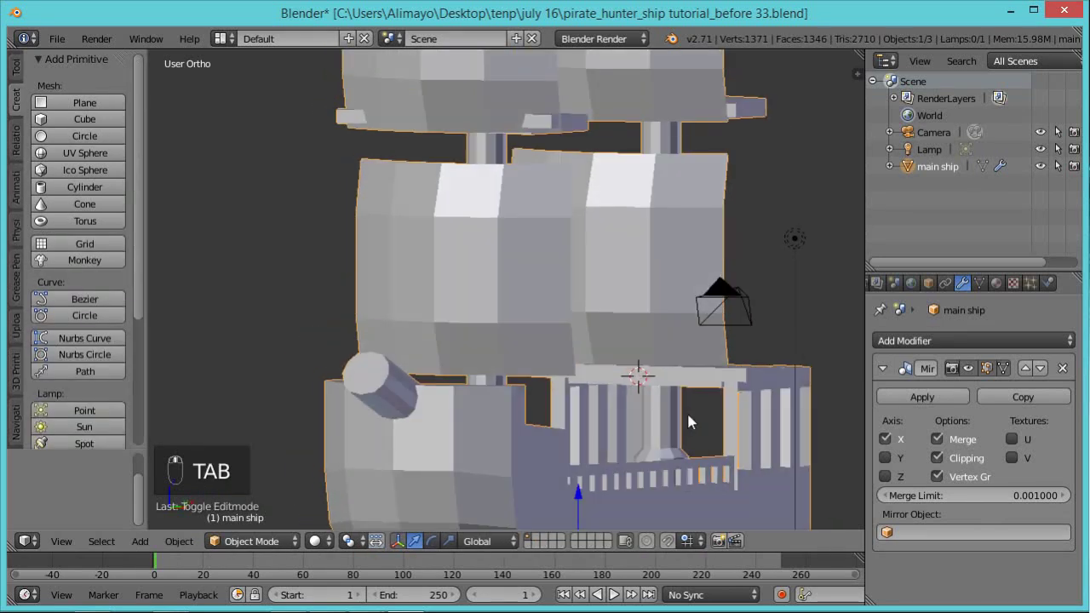
key(shift+a)
mouse_move(690, 419)
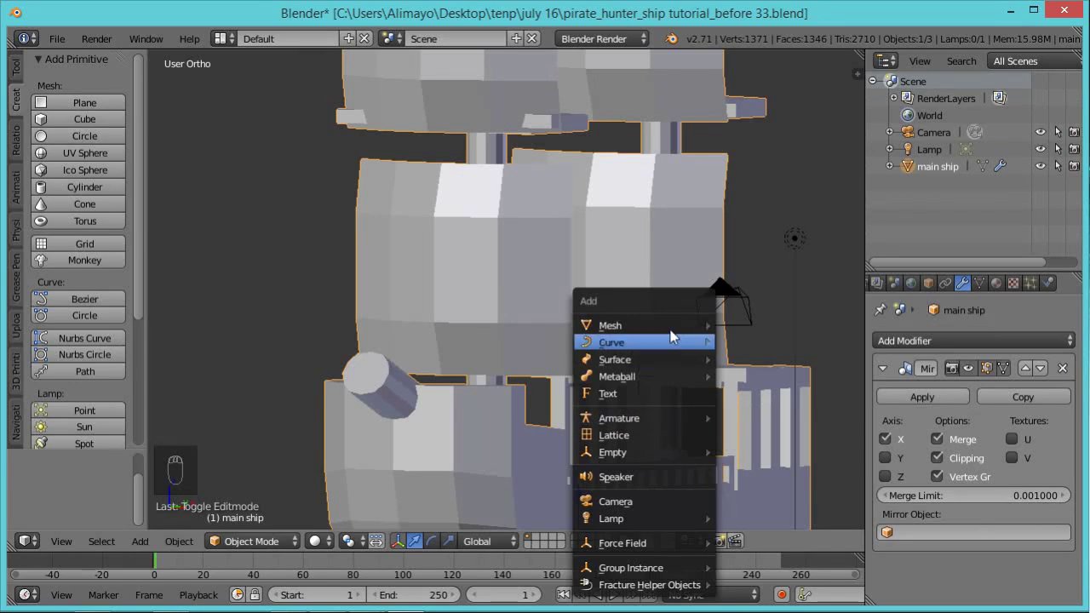
mouse_move(673, 332)
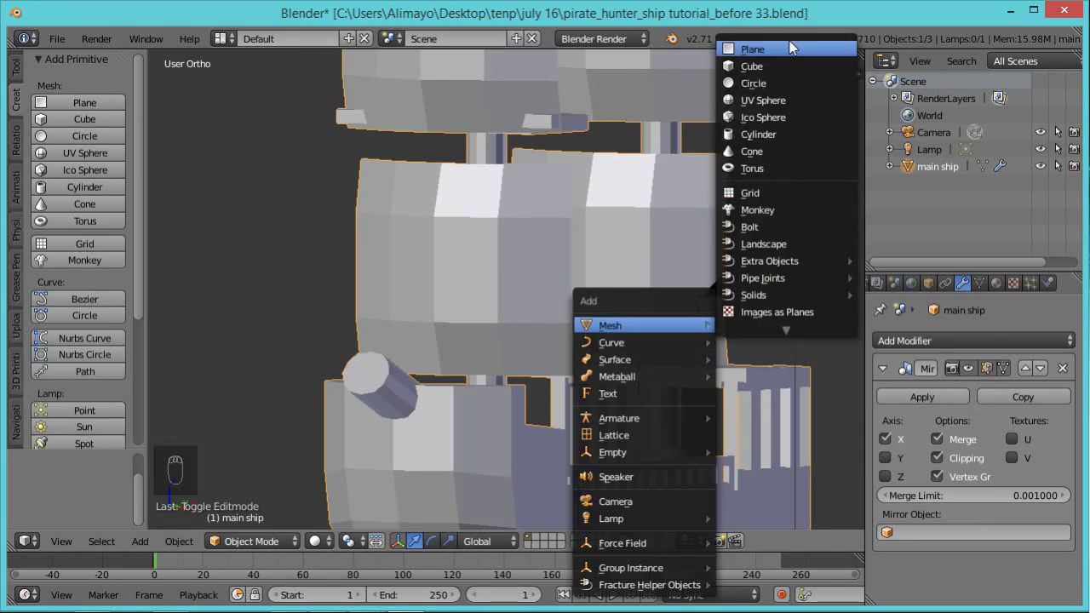
click(785, 48)
middle_drag(746, 293, 692, 309)
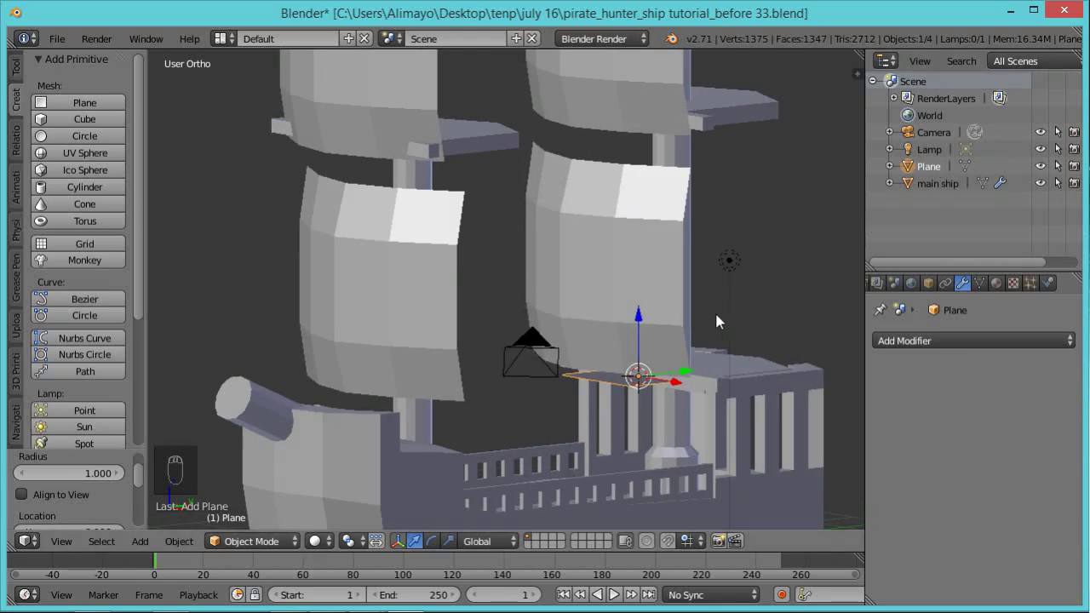
In Edit Mode, tilt the new plane steeply about the X axis and lower it between the crossbar and the main deck
key(Tab)
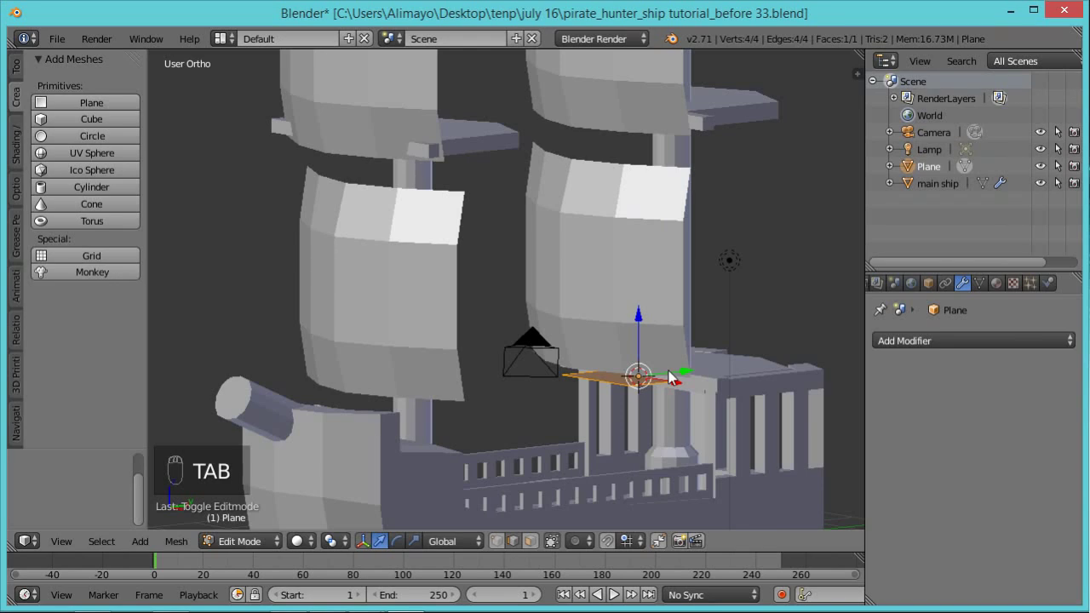
key(r)
key(x)
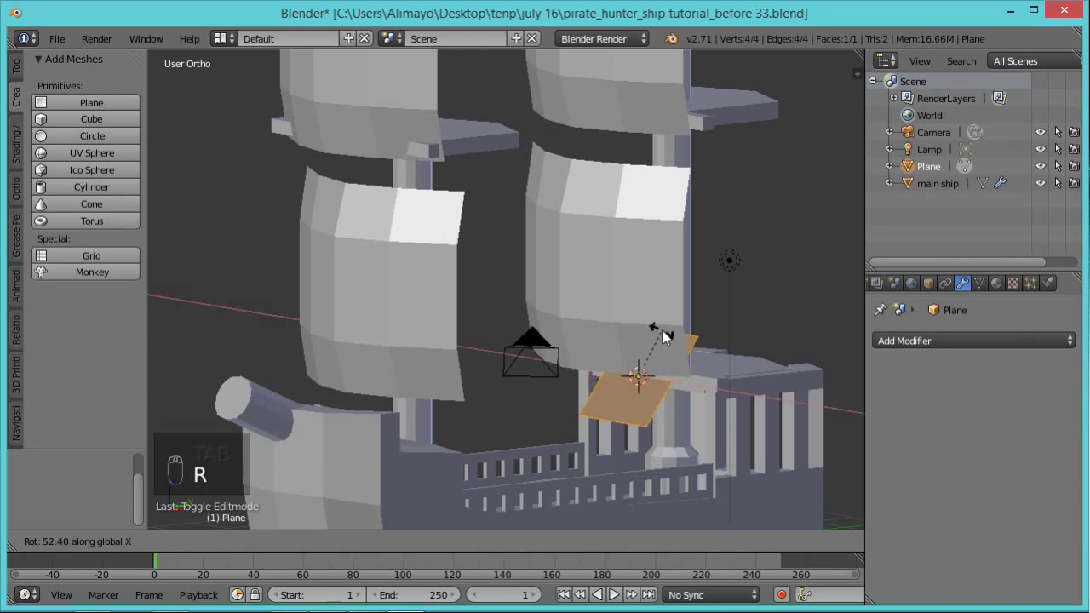
click(659, 327)
drag(637, 322, 635, 392)
middle_drag(635, 392, 724, 463)
Move the tilted plane about 0.77 in the negative X direction and 0.4 in the negative Y direction, in front of the rear mast
key(g)
click(698, 455)
middle_drag(764, 395, 706, 389)
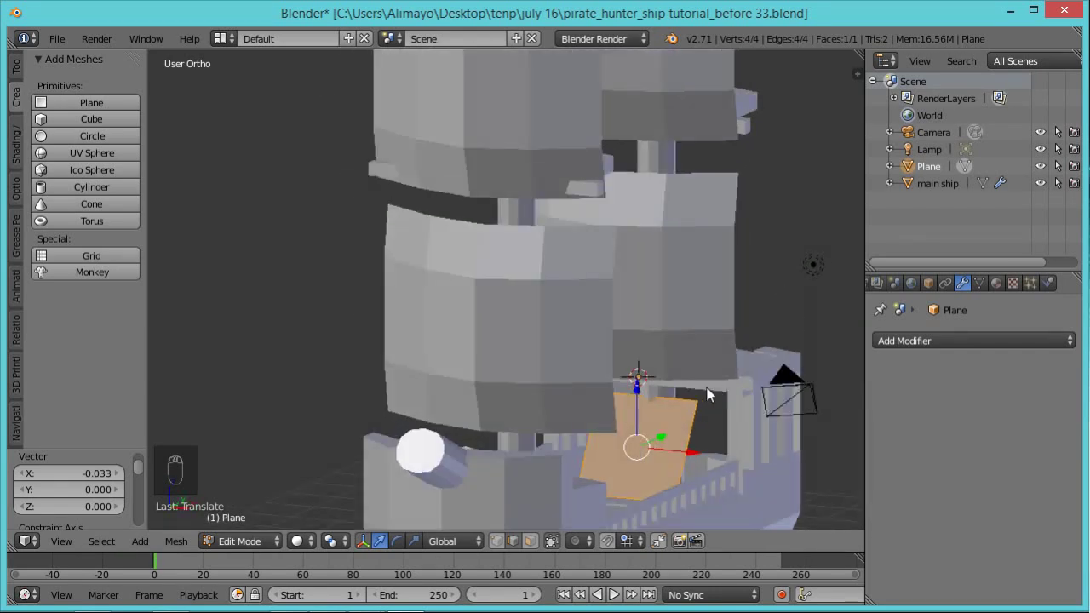
drag(692, 456, 654, 453)
middle_drag(697, 450, 515, 411)
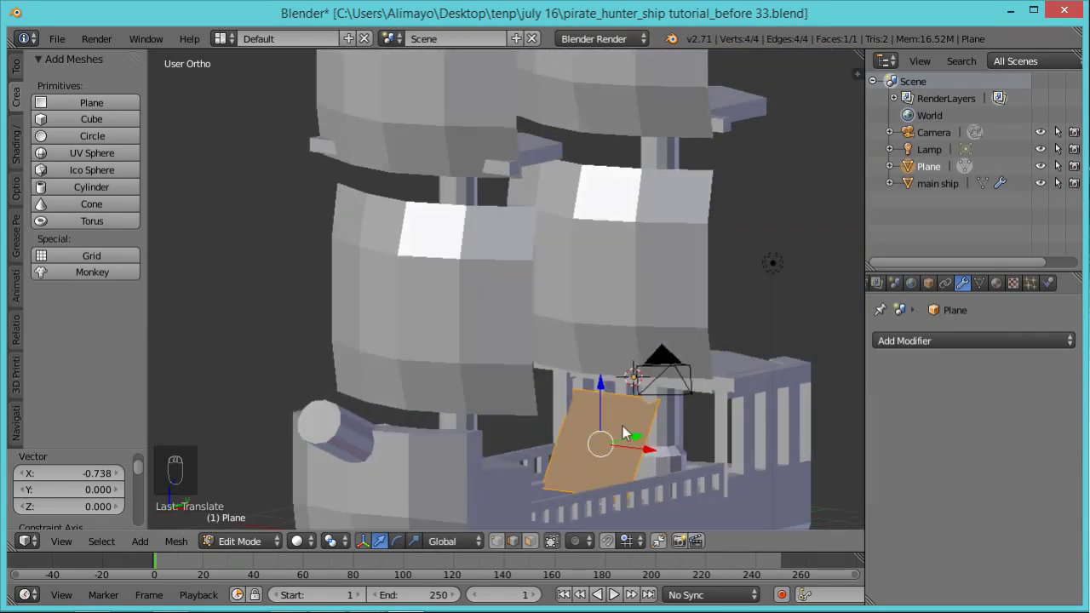
drag(635, 437, 632, 449)
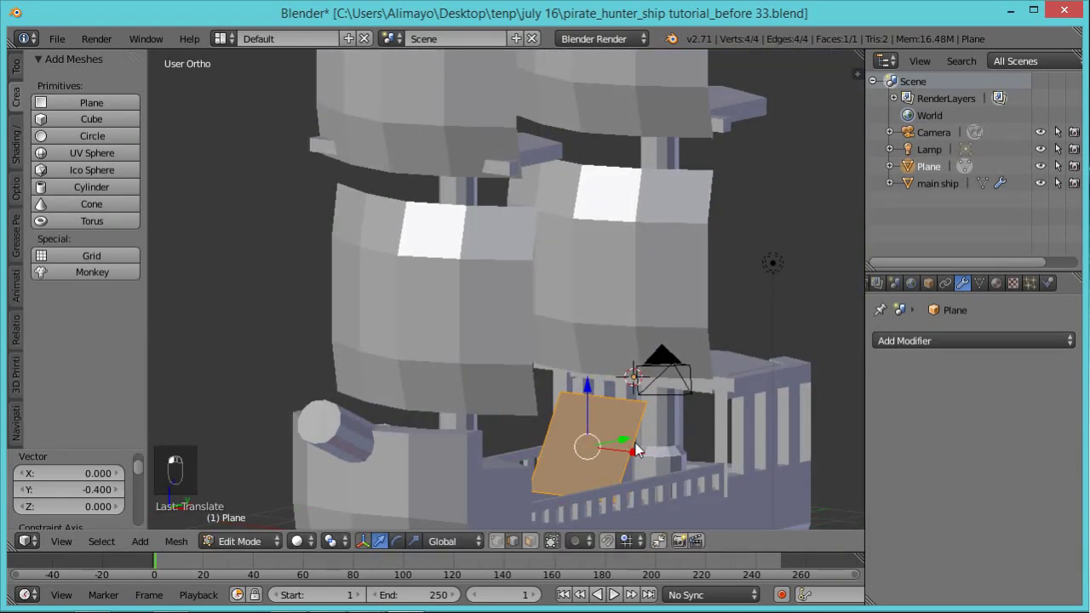
middle_drag(621, 464, 640, 482)
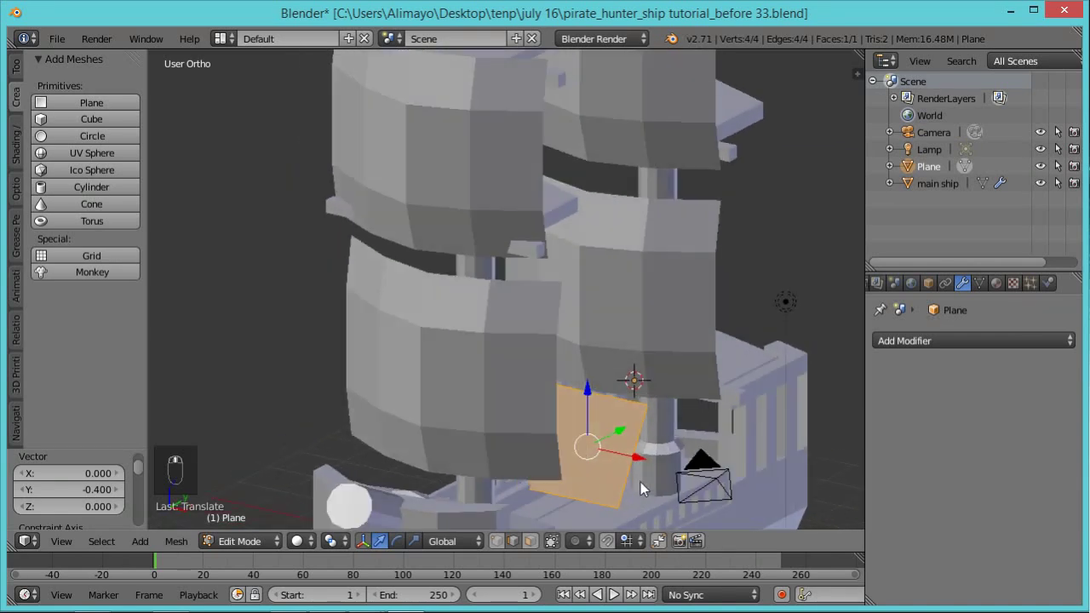
Rotate the tilted plane another 5.165° about X and scale it by about 1.514 along Z
key(r)
key(x)
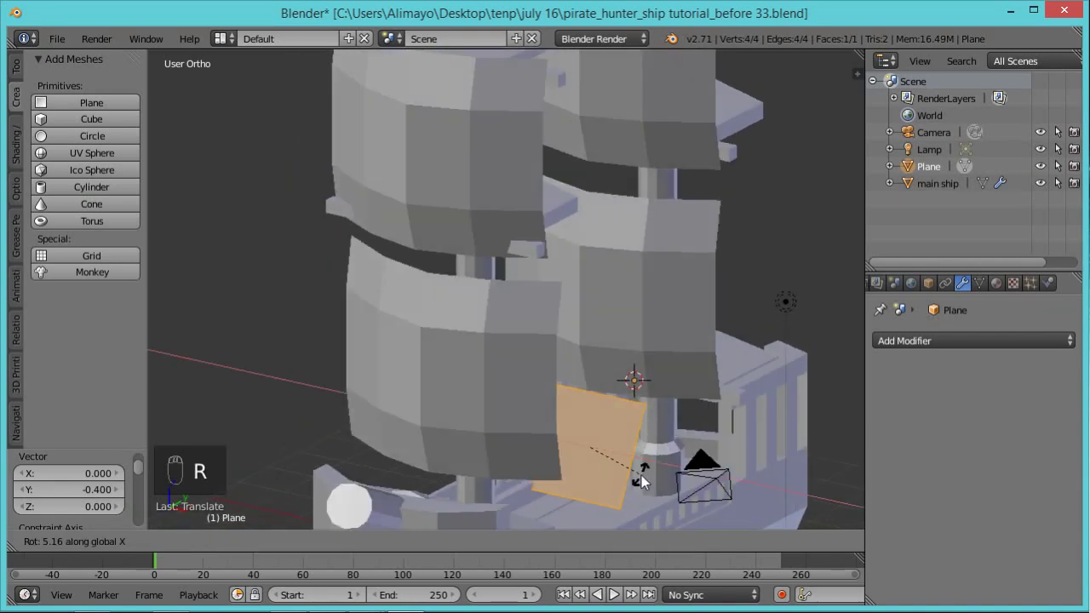
click(641, 497)
middle_drag(642, 497, 613, 414)
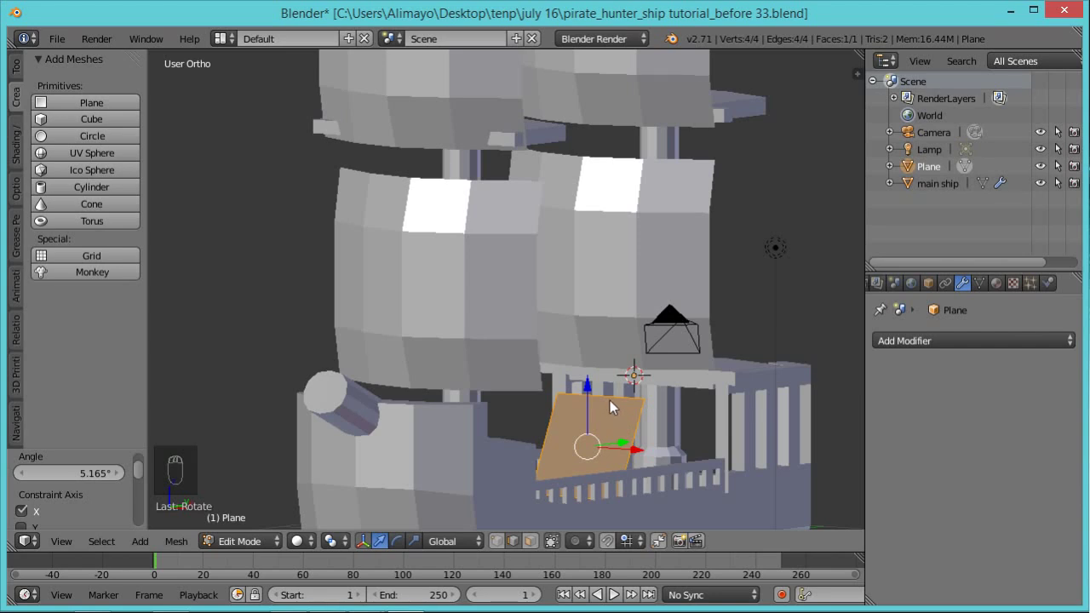
key(s)
key(z)
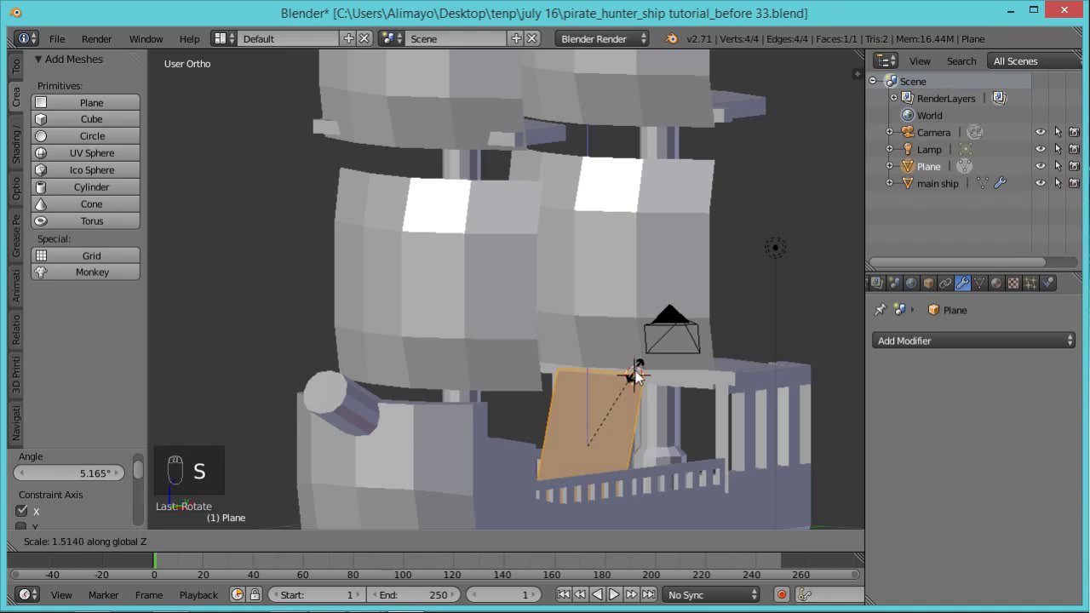
click(637, 375)
middle_drag(637, 439, 613, 55)
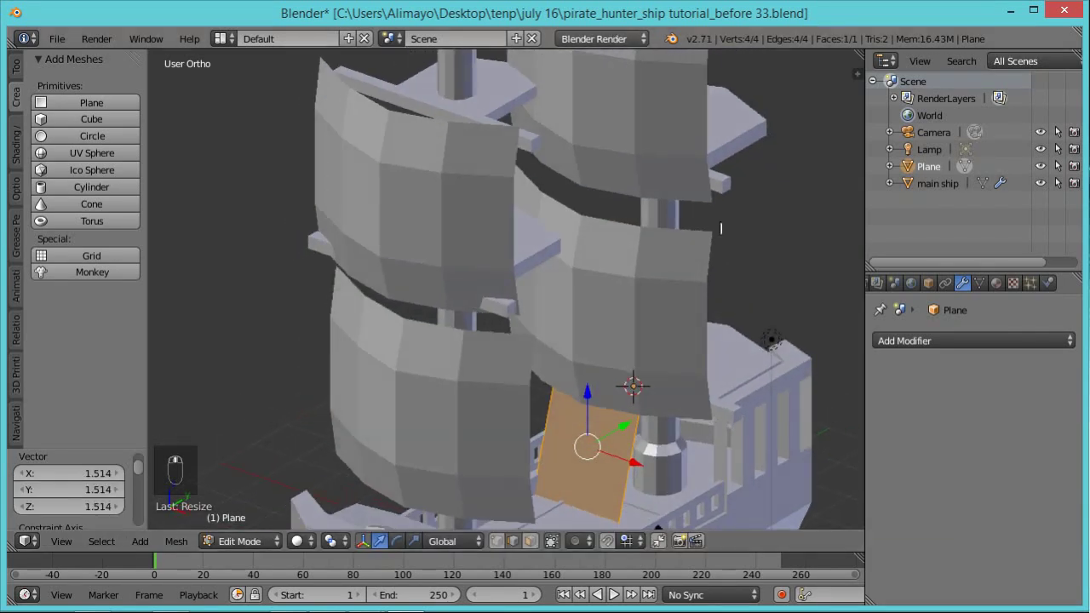
Add 9 evenly spaced horizontal loop cuts across the tilted plane without sliding them
middle_drag(688, 446, 767, 386)
middle_drag(818, 405, 763, 435)
key(ctrl+r)
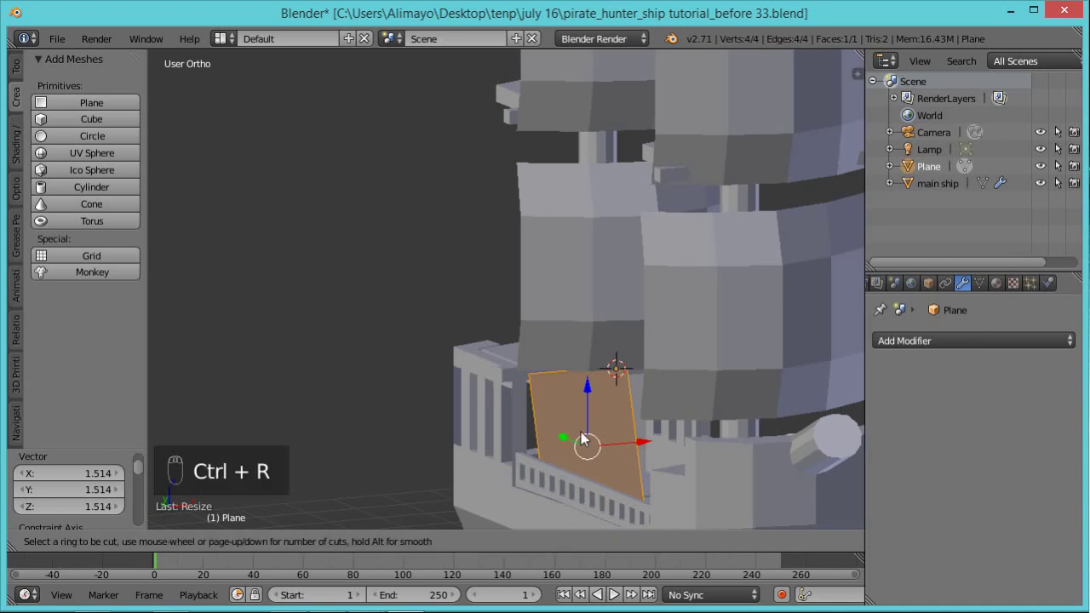
scroll(545, 406, up, 2)
scroll(544, 405, up, 5)
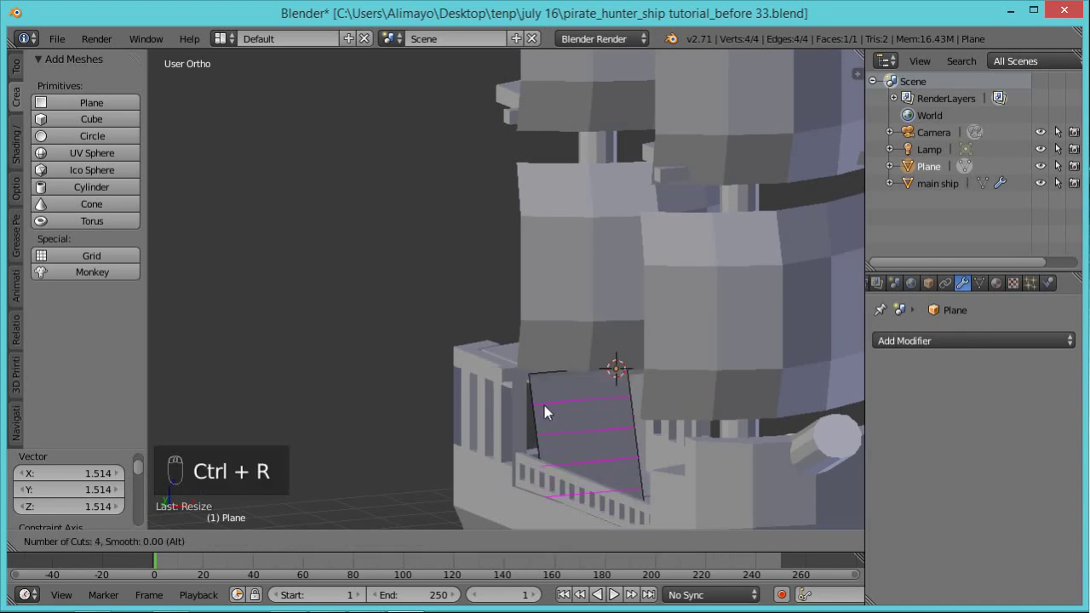
scroll(546, 409, up, 1)
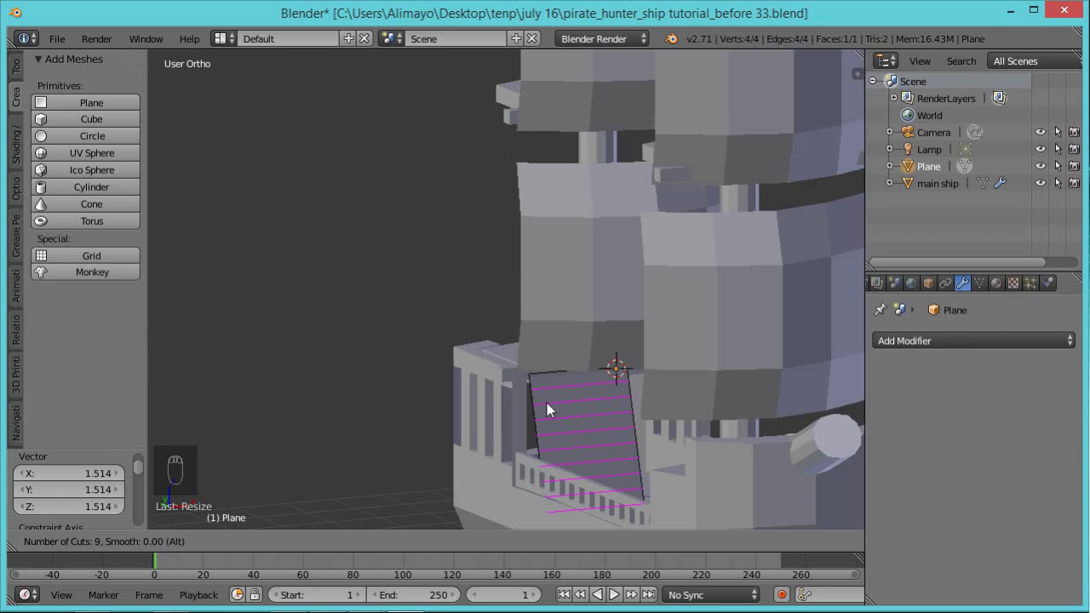
click(547, 403)
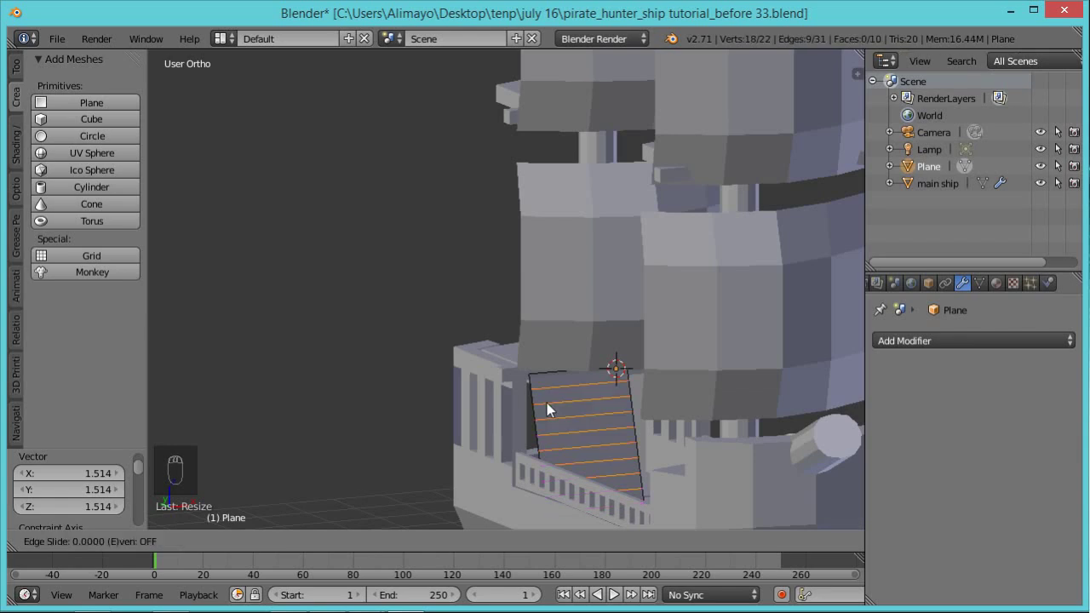
right_click(546, 402)
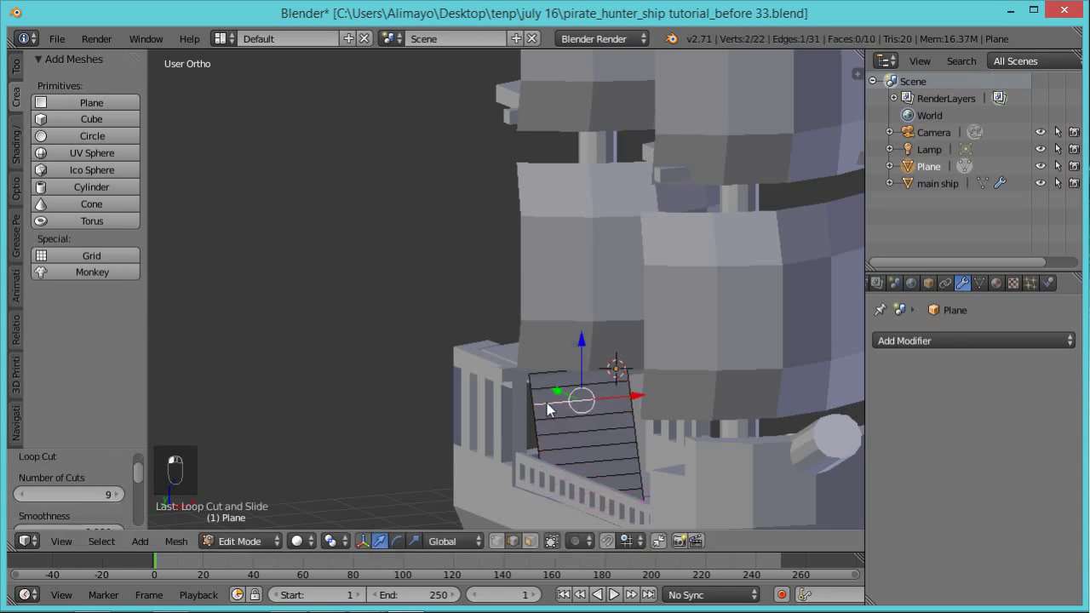
click(531, 541)
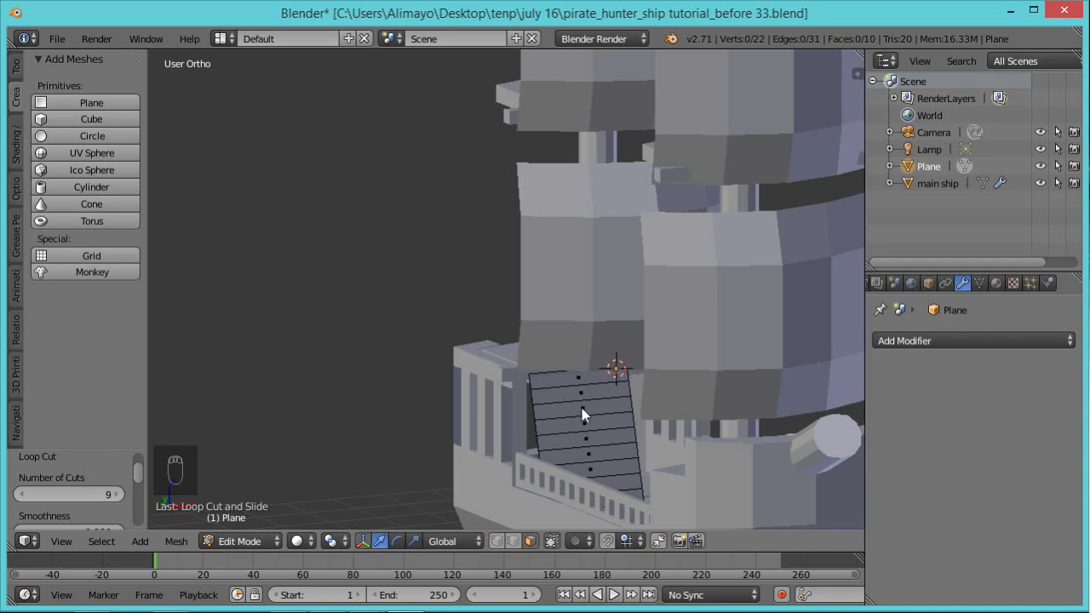
right_click(582, 402)
middle_drag(564, 415, 619, 430)
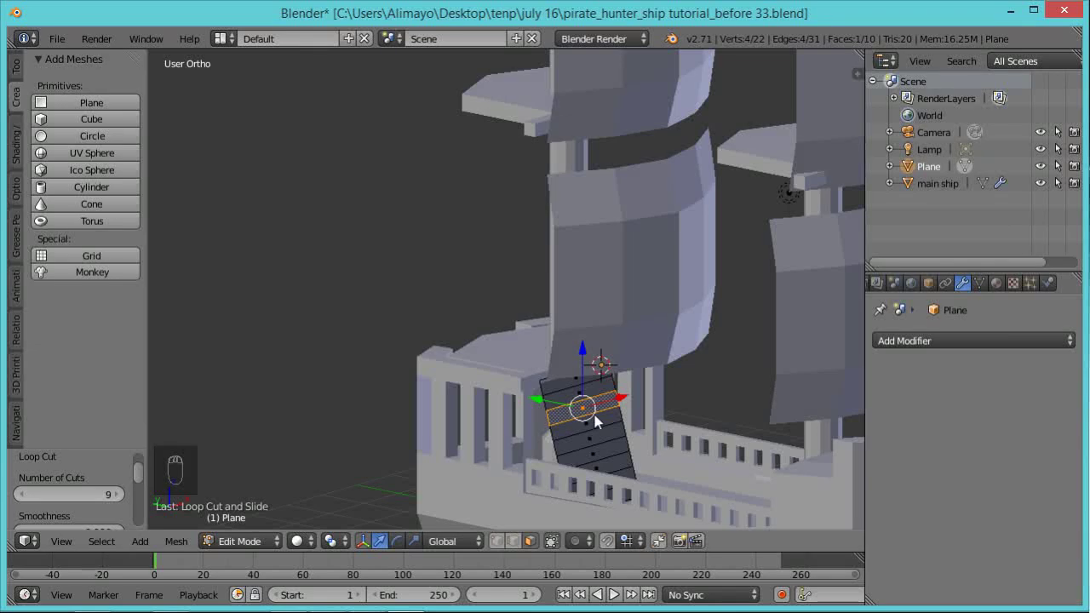
key(ctrl+z)
key(ctrl+z)
key(ctrl+z)
key(ctrl+z)
key(ctrl+z)
key(ctrl+z)
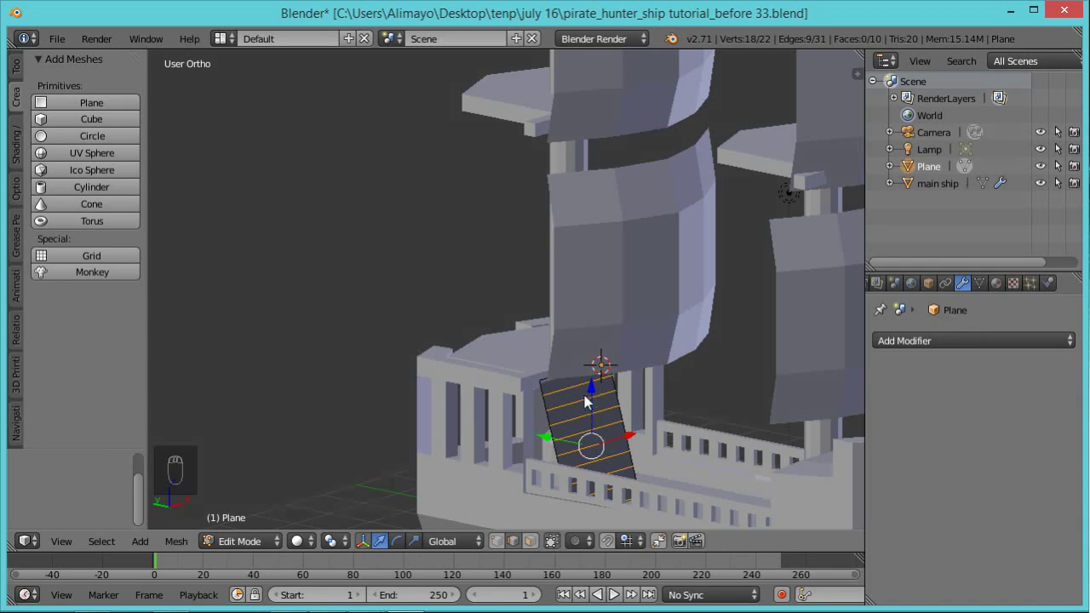
Select the entire subdivided stair plane and extrude it about 0.07 along its normal to give it thickness
right_click(583, 400)
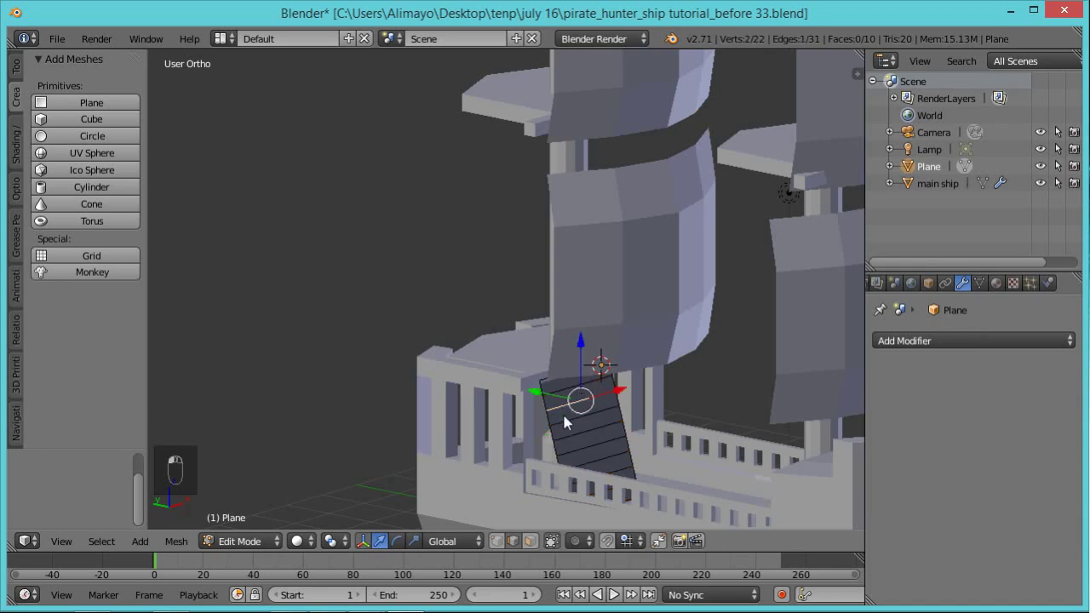
key(a)
key(a)
key(a)
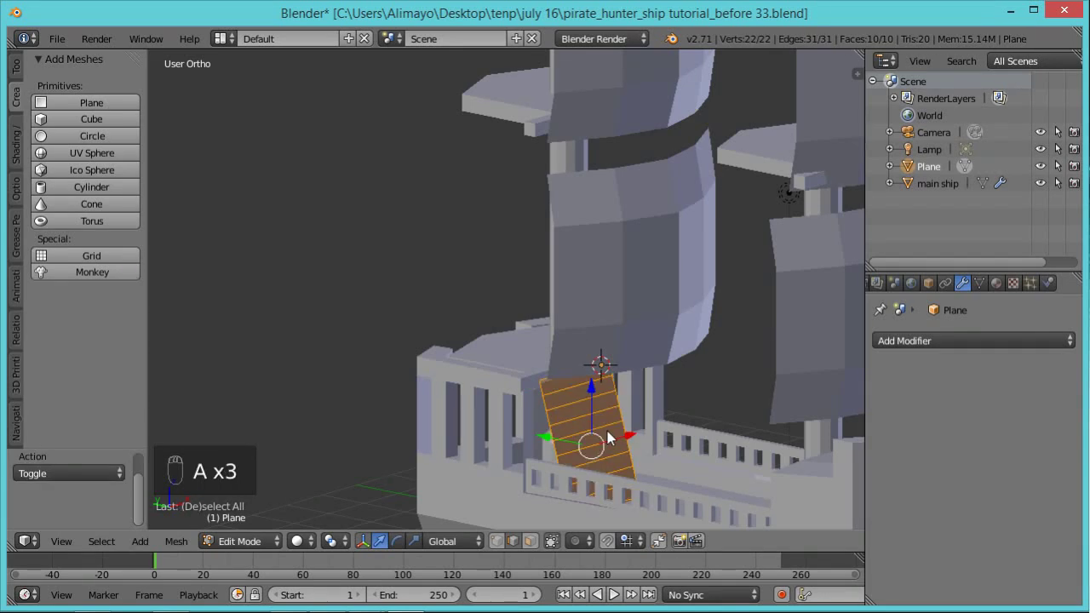
key(e)
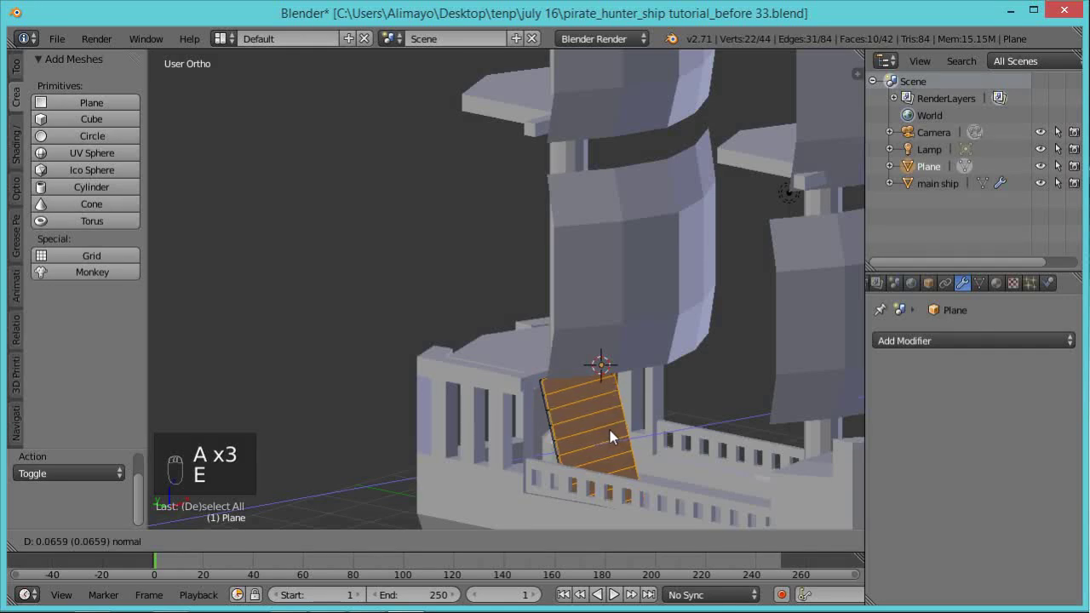
right_click(610, 430)
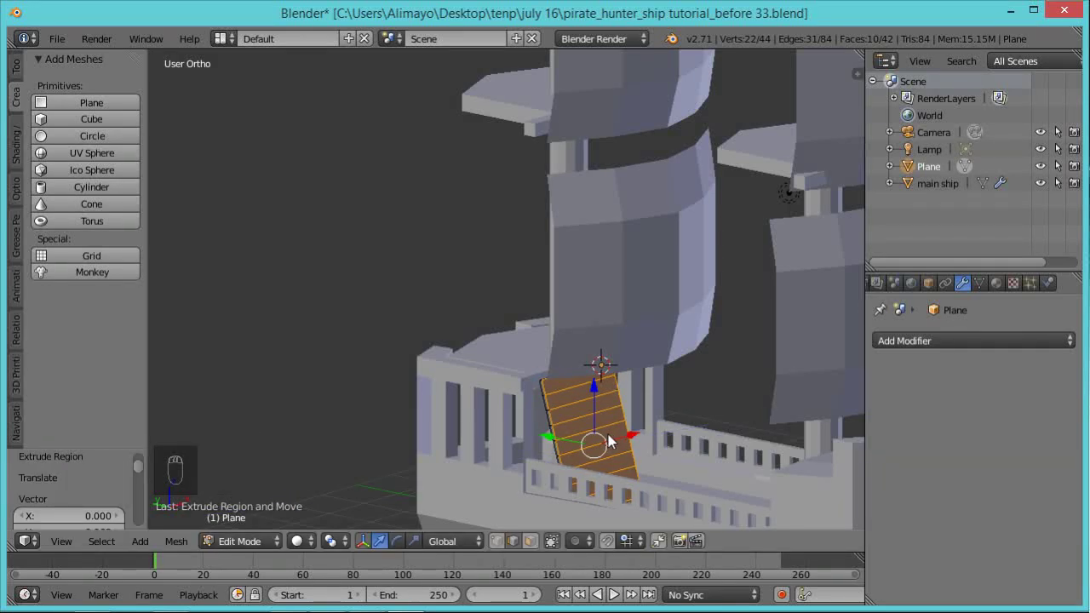
Select four alternating front faces down the stair slab and extrude them about 0.07 along their normals to form raised steps
key(a)
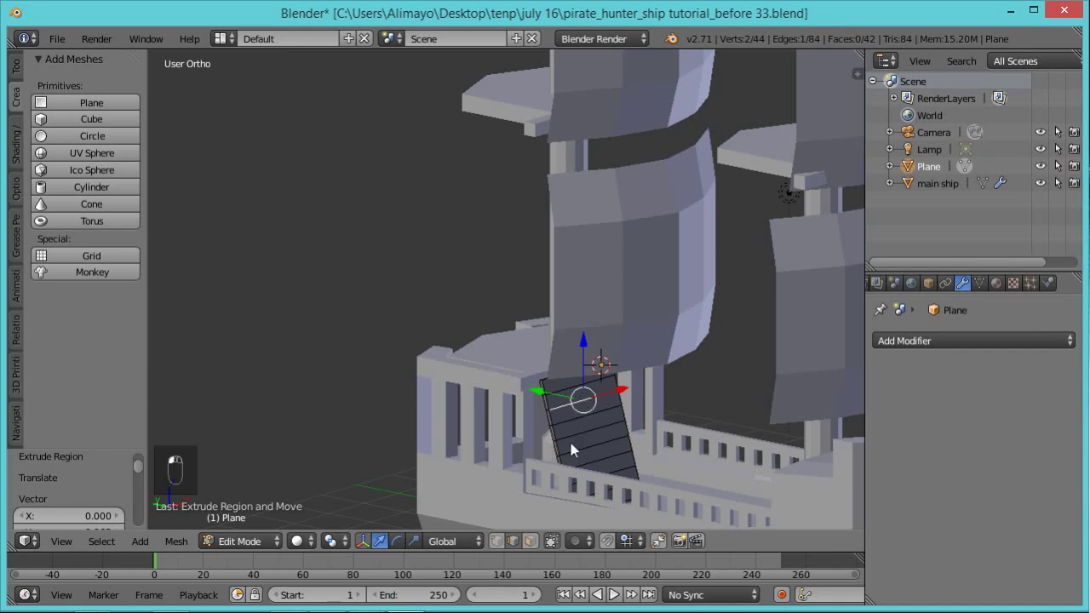
right_click(571, 407)
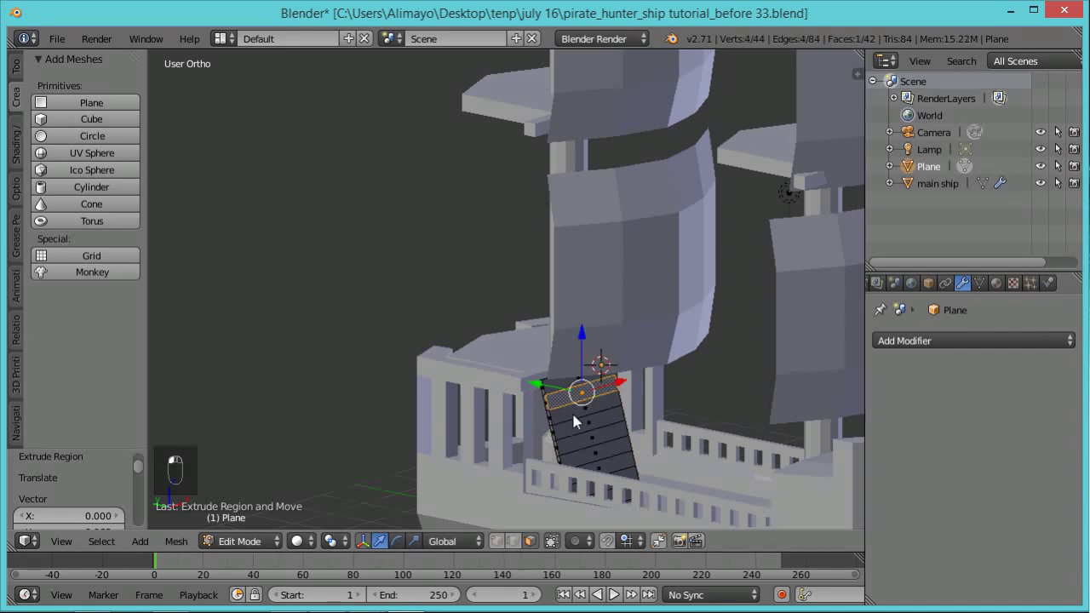
shift+right_click(584, 447)
shift+right_click(596, 460)
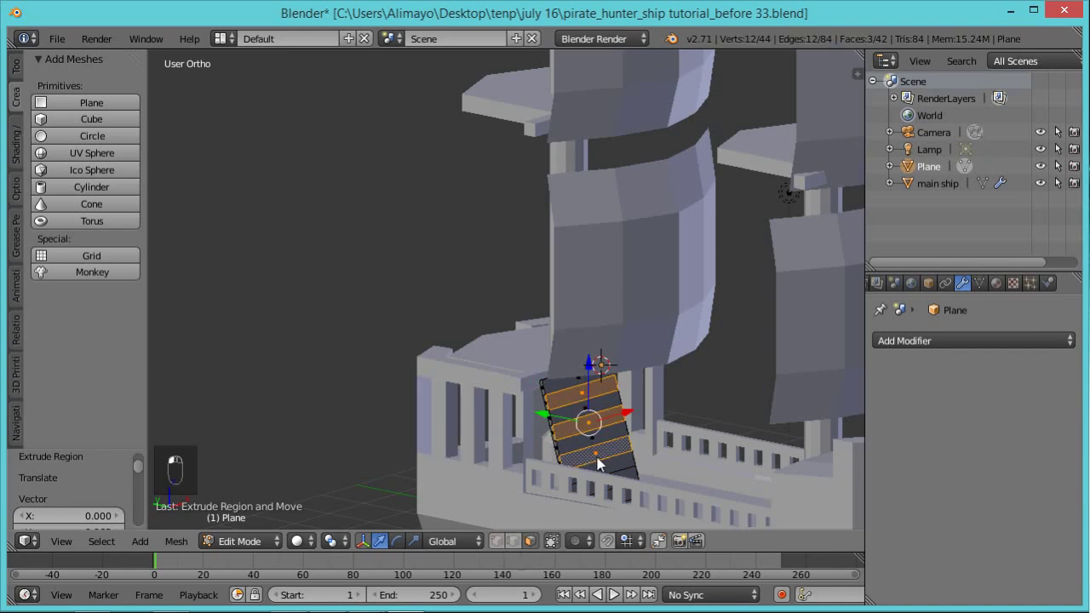
shift+right_click(632, 473)
middle_drag(664, 493, 469, 484)
key(e)
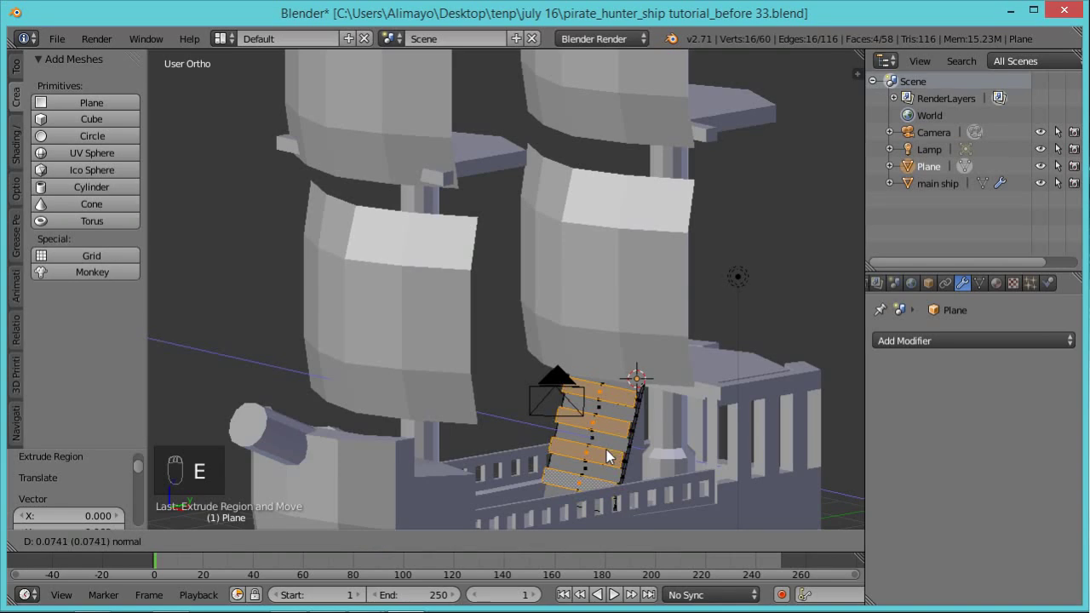
click(603, 457)
mouse_move(603, 458)
middle_down()
mouse_move(530, 518)
mouse_move(519, 498)
mouse_move(568, 493)
mouse_move(614, 462)
middle_up()
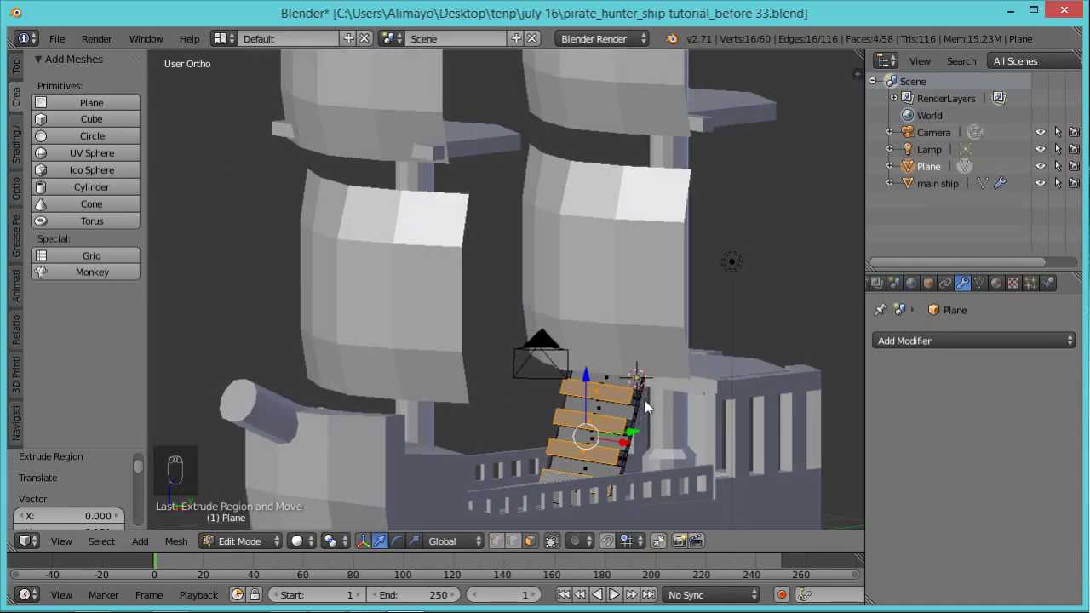
Select all linked geometry of the stairway and narrow it to 0.781 along the X axis
middle_drag(664, 394, 196, 422)
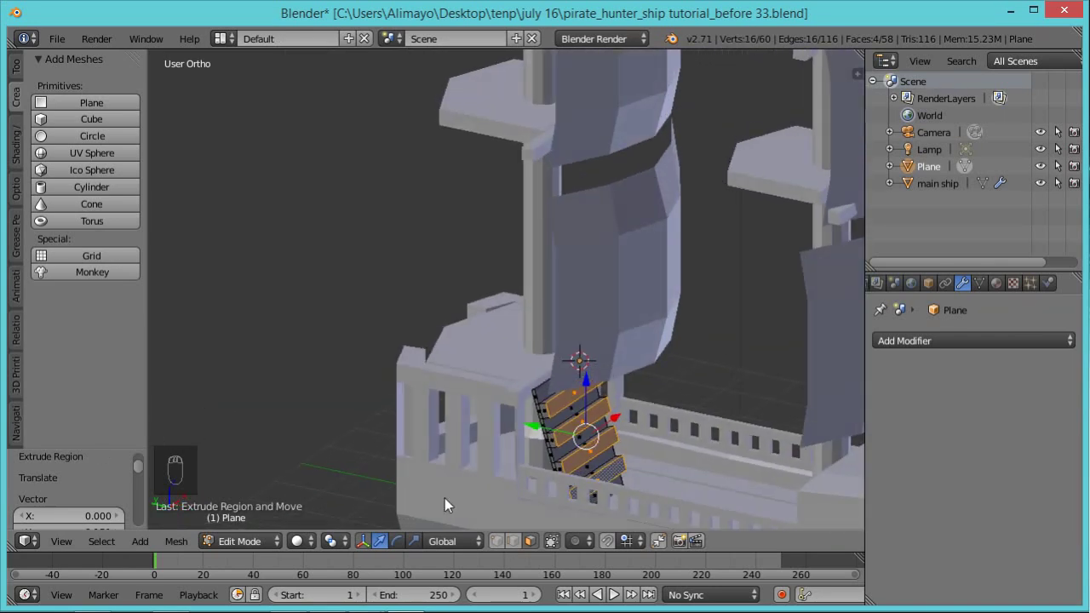
key(ctrl+l)
middle_drag(759, 465, 691, 484)
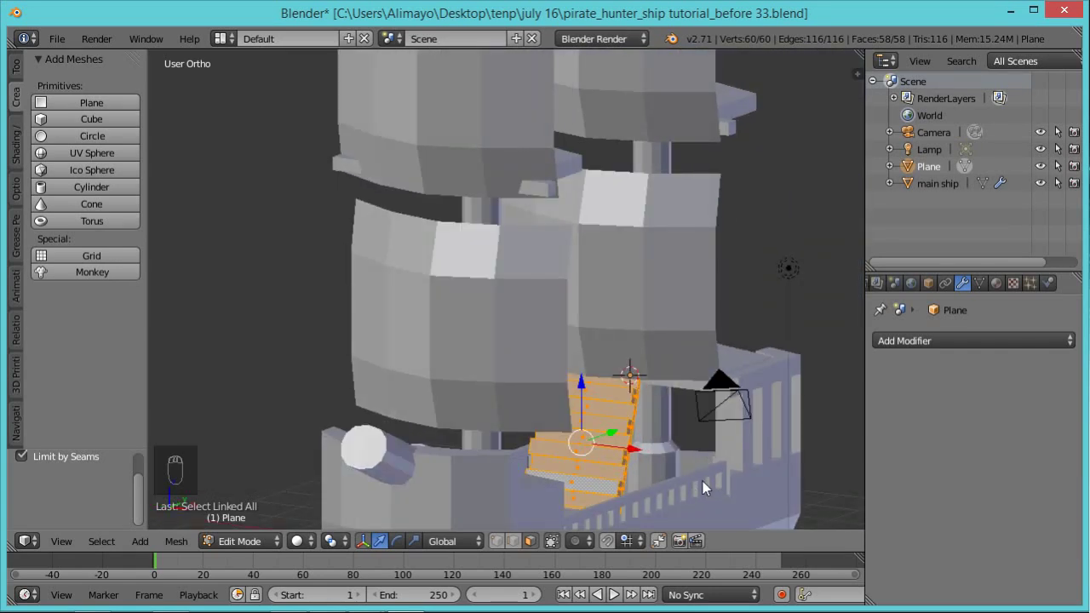
key(s)
key(x)
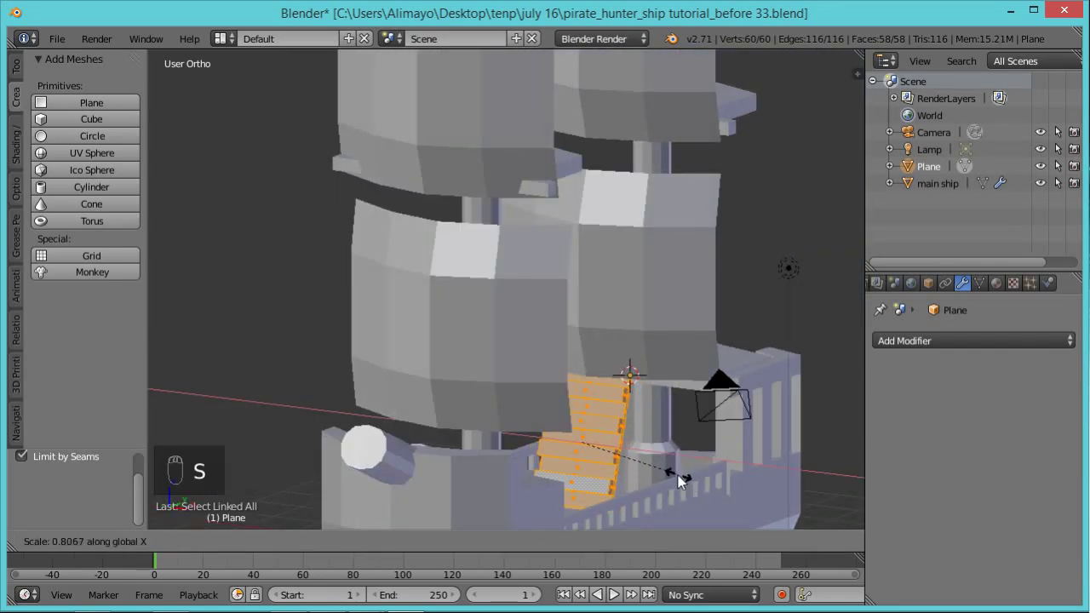
click(675, 475)
Shift the stairway -0.384 along X, then adjust it back by 0.207 along the same axis
middle_drag(751, 461, 189, 486)
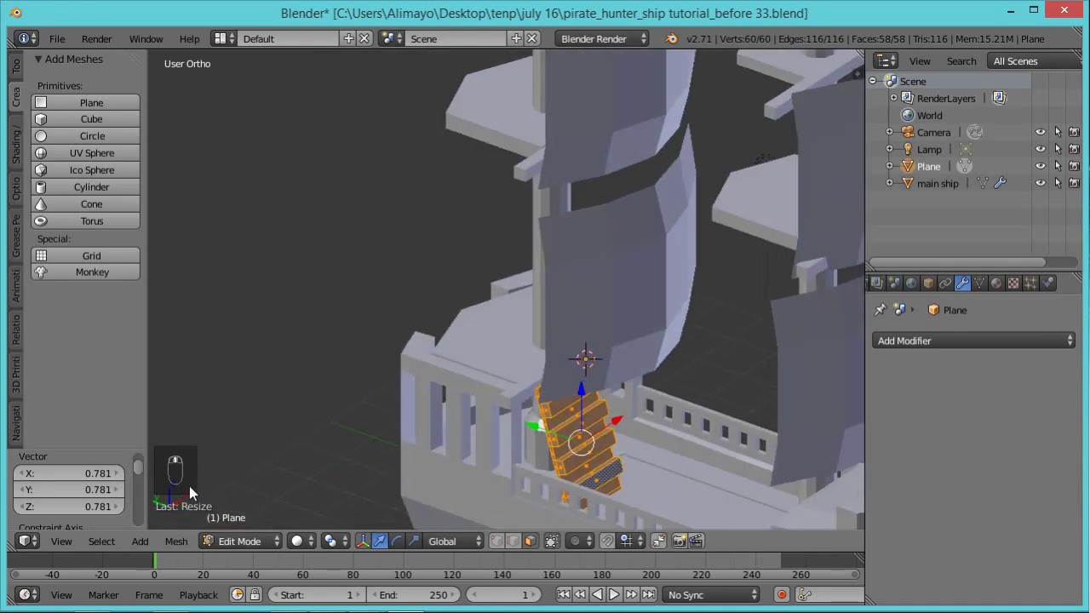
key(g)
key(x)
click(605, 424)
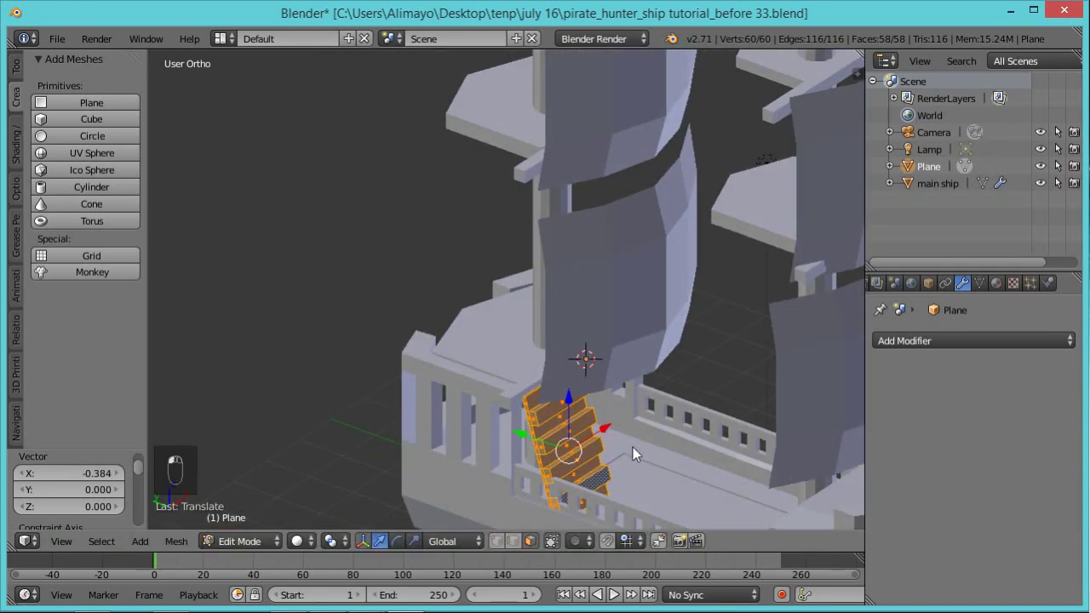
key(g)
key(x)
click(615, 426)
Scale the stairway by 0.789 along X and move it -0.134 along X
middle_drag(660, 465, 561, 479)
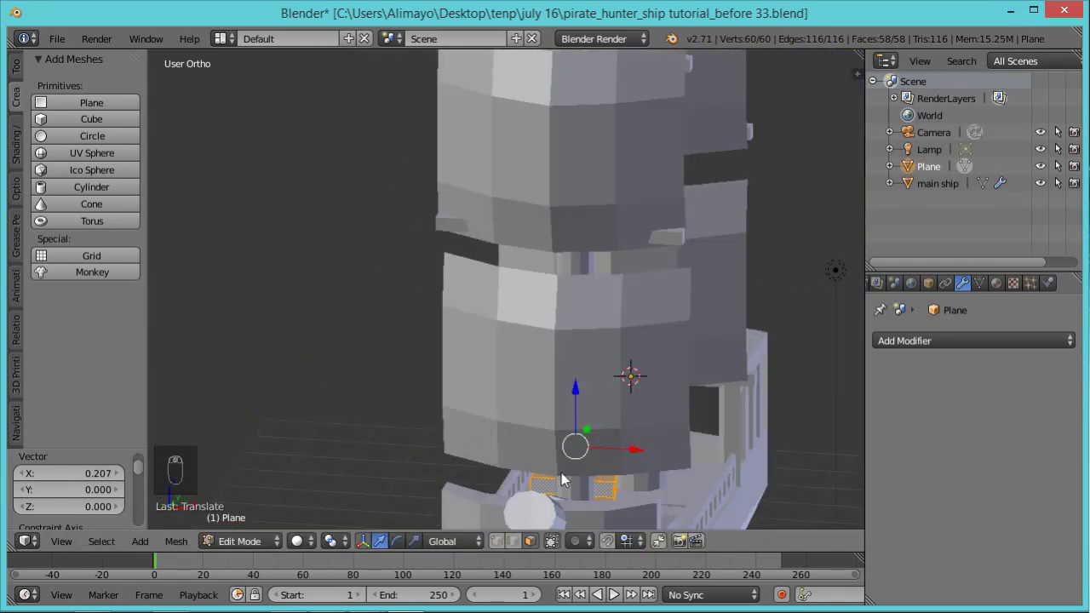
key(s)
key(x)
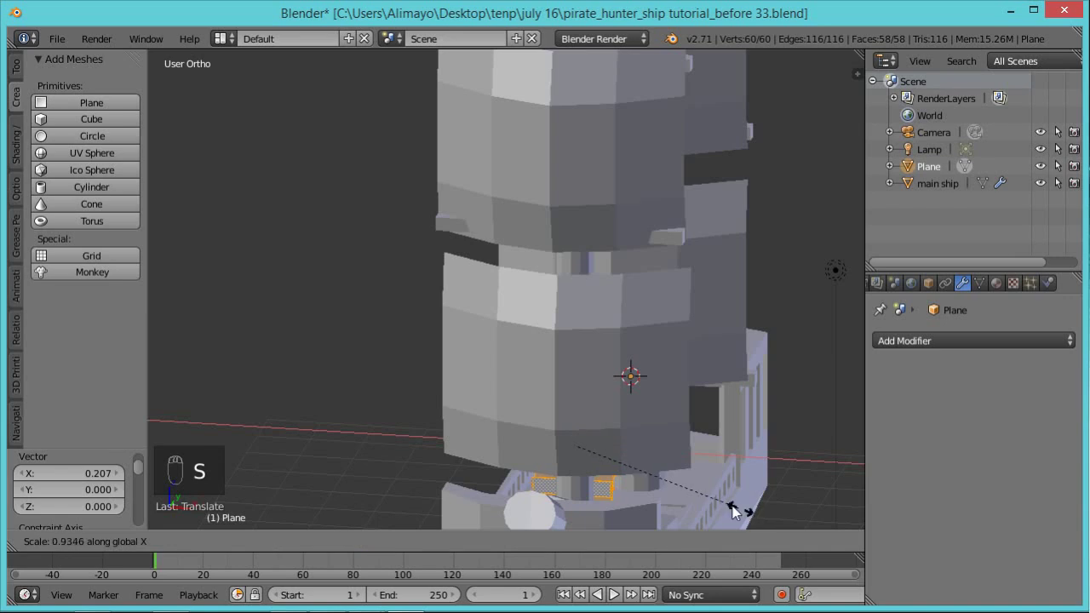
click(719, 502)
middle_drag(676, 511, 780, 523)
key(g)
key(x)
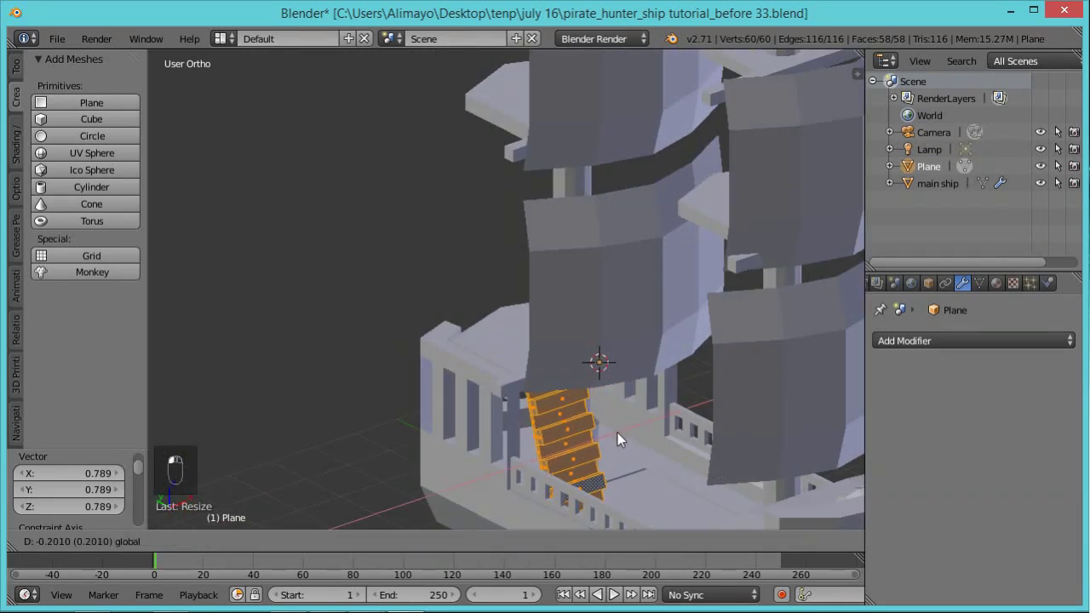
click(620, 431)
Save an incremented copy of the file as "pirate_hunter_ship tutorial_before 34.blend"
middle_drag(620, 430, 452, 420)
key(ctrl+shift+s)
key(KP_Add)
key(Return)
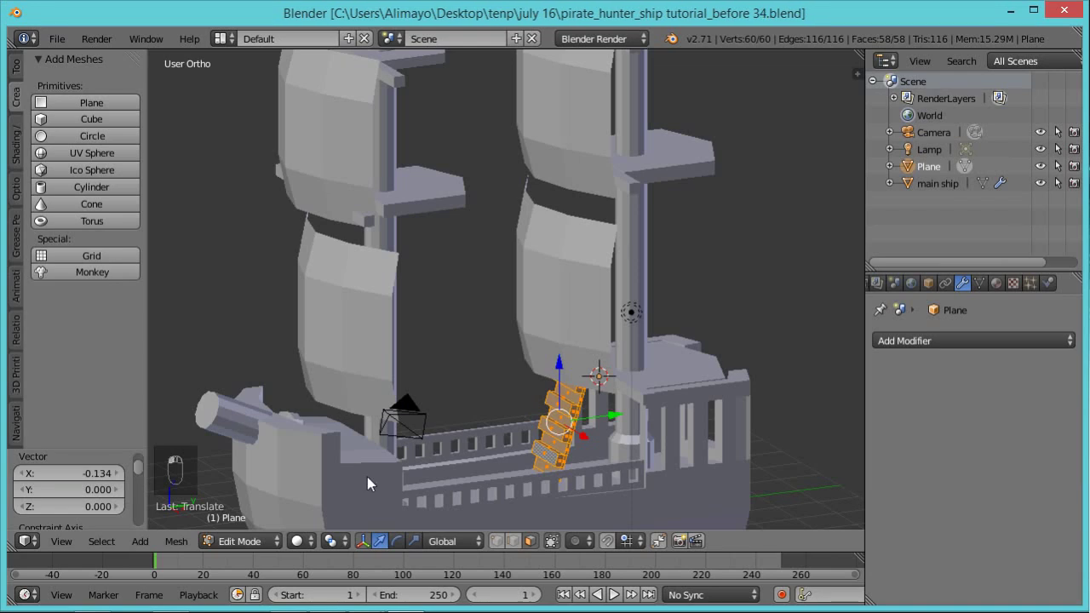
Leave Edit Mode on the stairway, select the main ship object and enter Edit Mode on it
key(Tab)
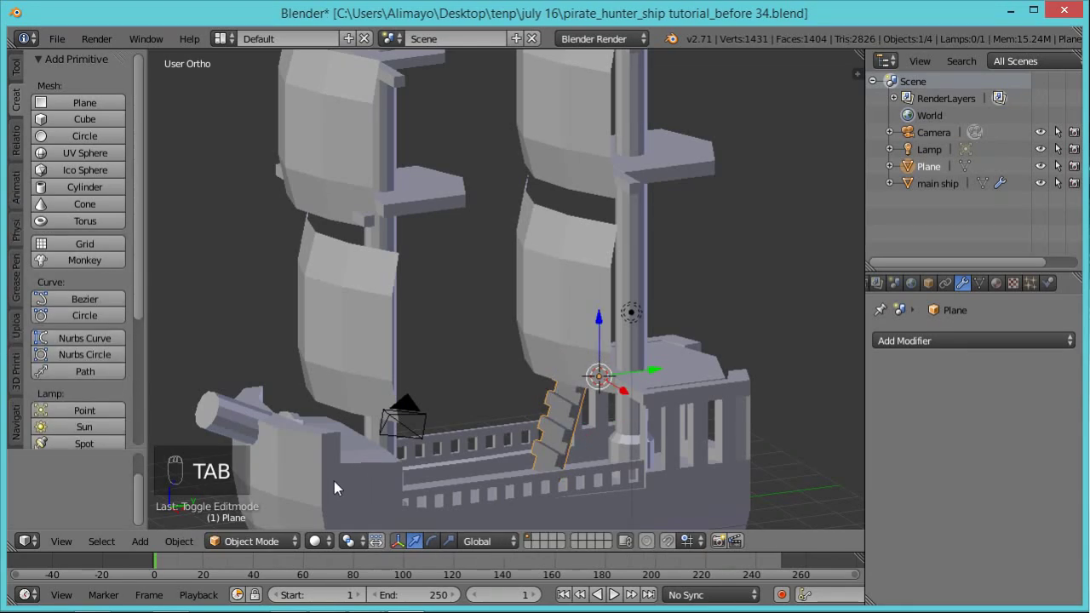
right_click(334, 482)
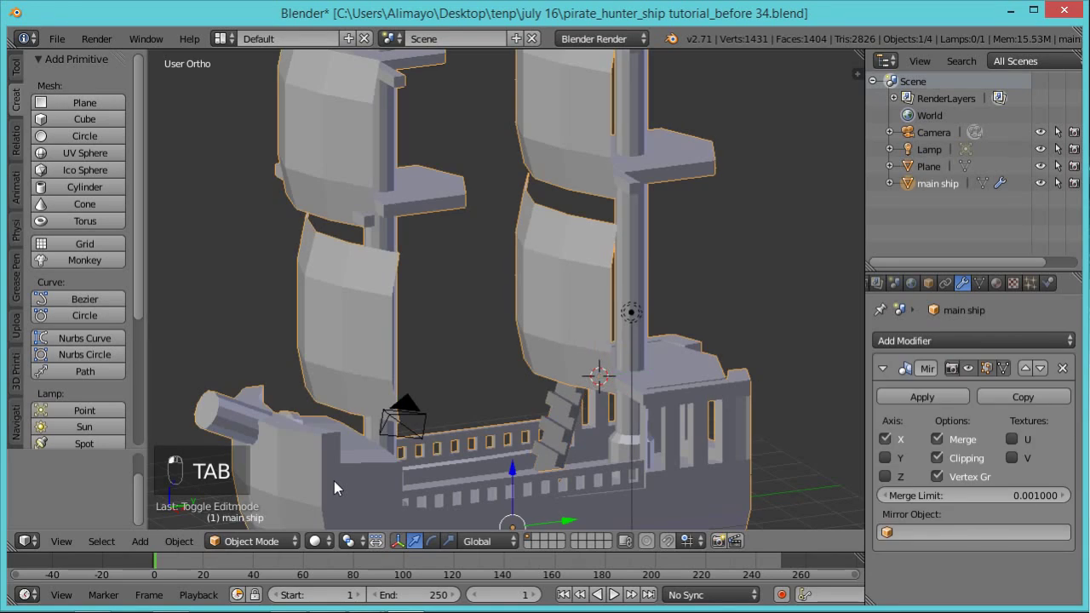
key(Tab)
Duplicate one side face of the front mast's lower platform and move the copy 1.423 along X, outside the platform
scroll(417, 408, down, 5)
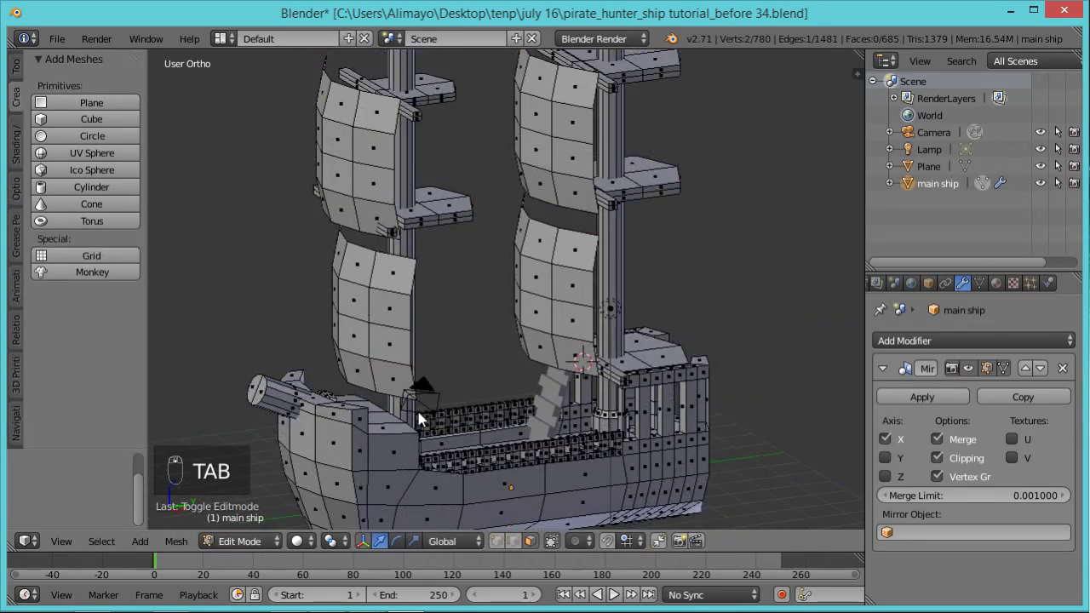
middle_drag(499, 438, 406, 455)
scroll(406, 455, up, 2)
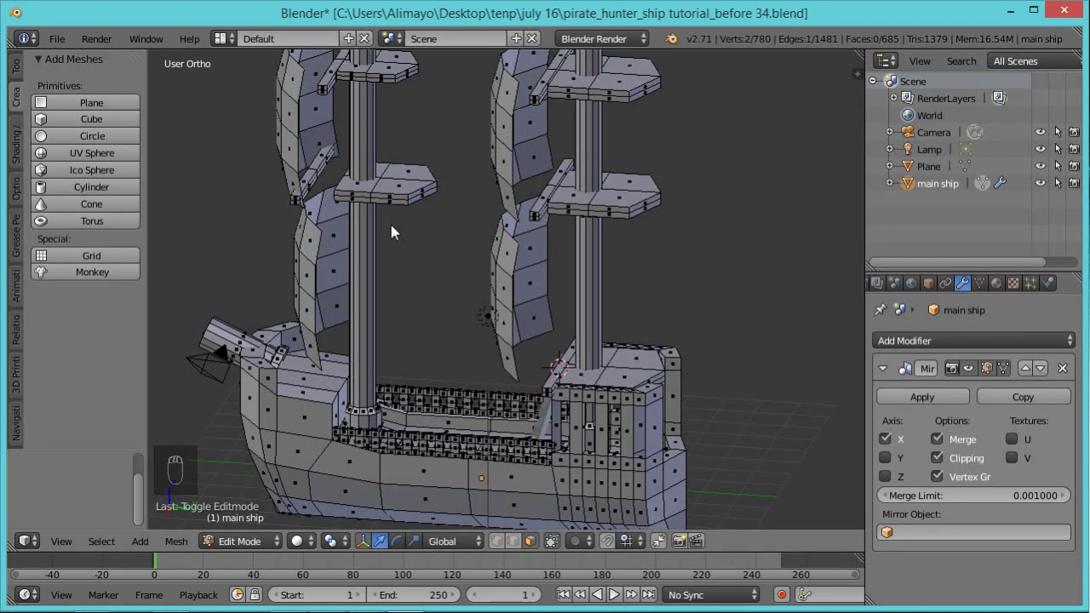
middle_drag(389, 236, 407, 189)
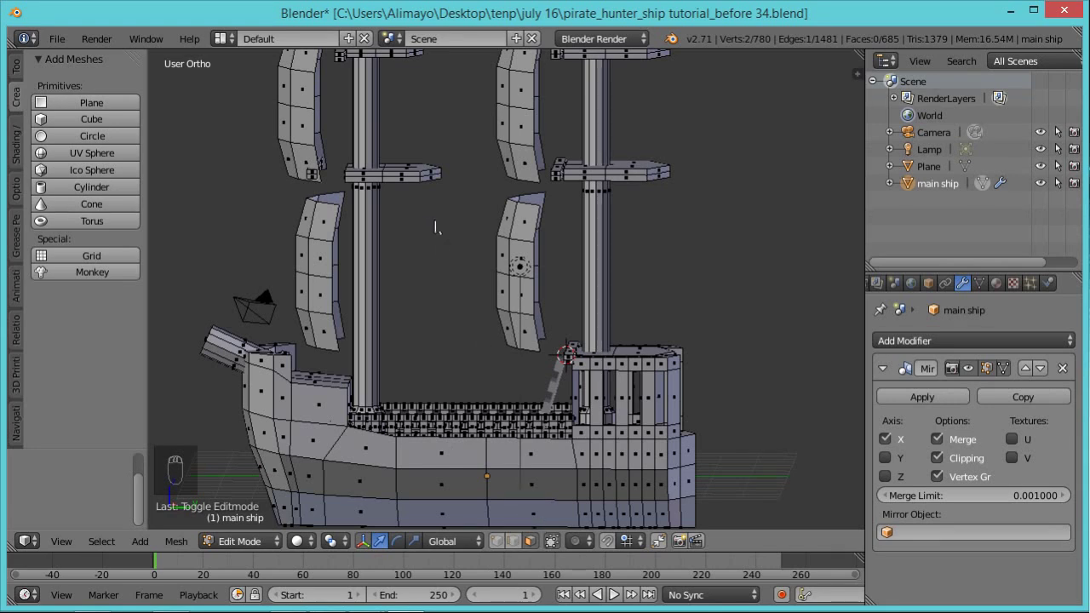
right_click(396, 178)
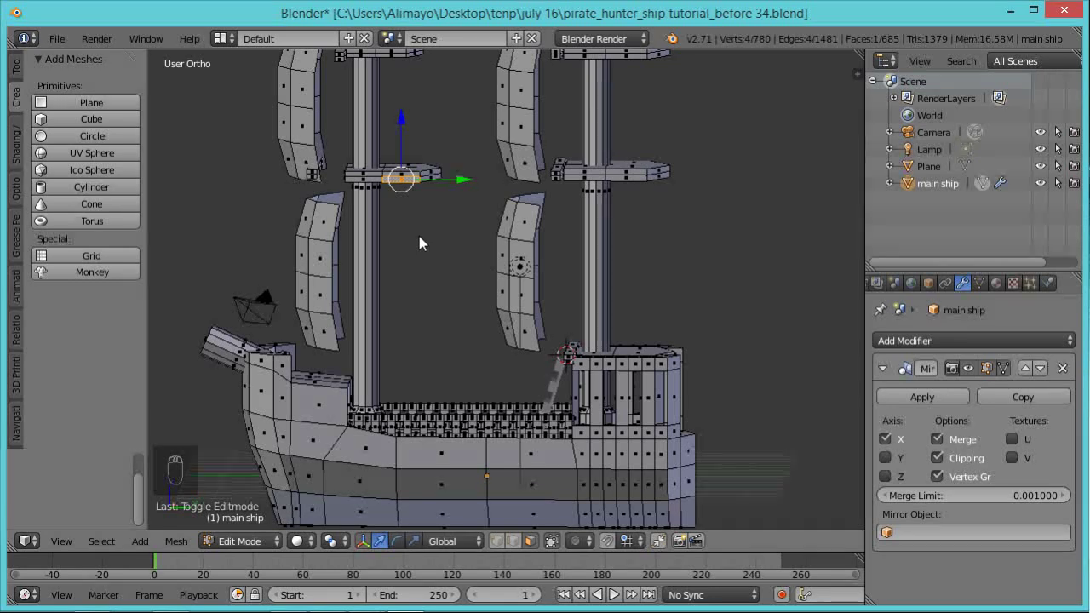
key(shift+d)
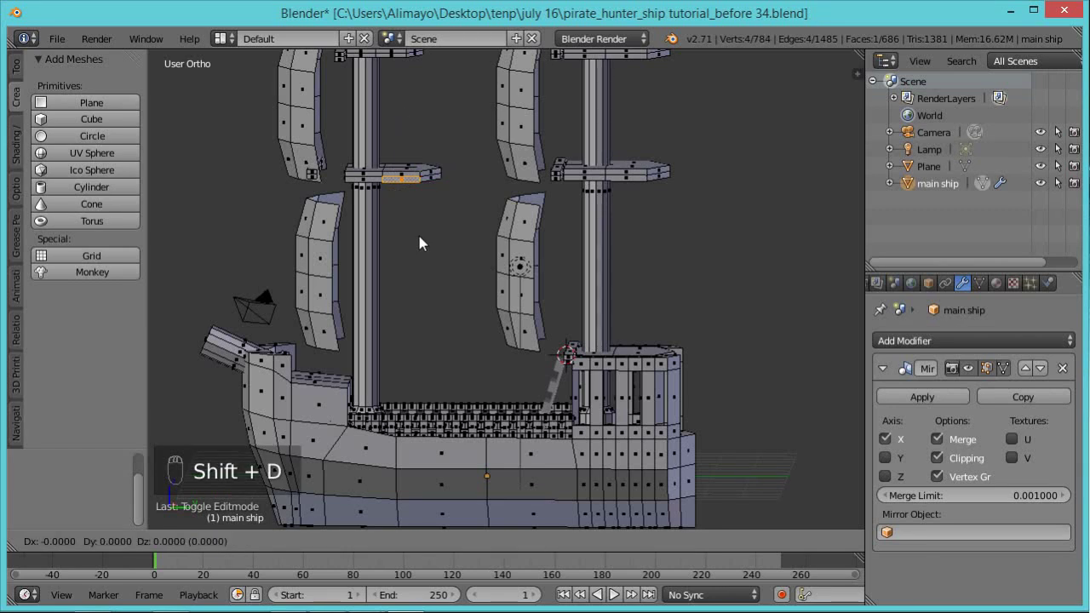
right_click(441, 238)
middle_drag(440, 238, 389, 195)
key(g)
key(x)
click(364, 202)
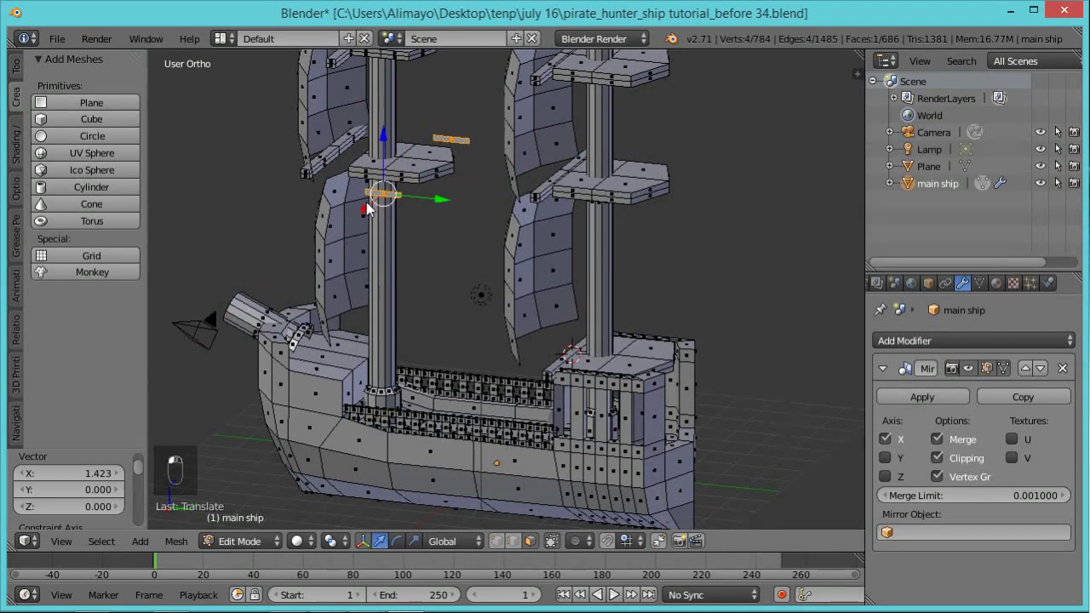
Stretch the duplicated face by 36.582 along Z into a tall strip and move it -3.492 along Z
middle_drag(374, 259, 428, 129)
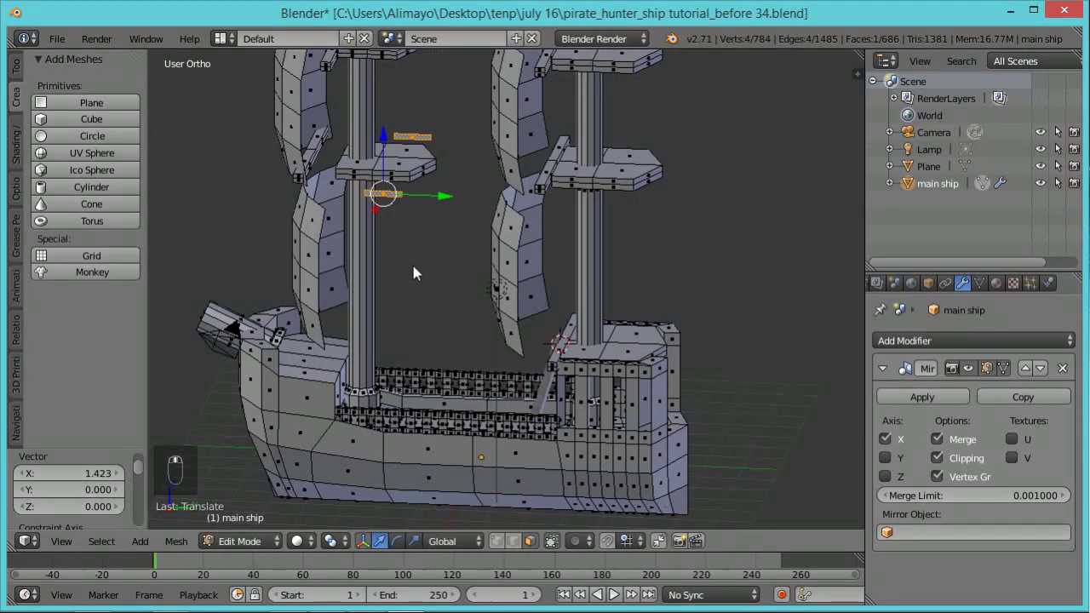
key(s)
key(z)
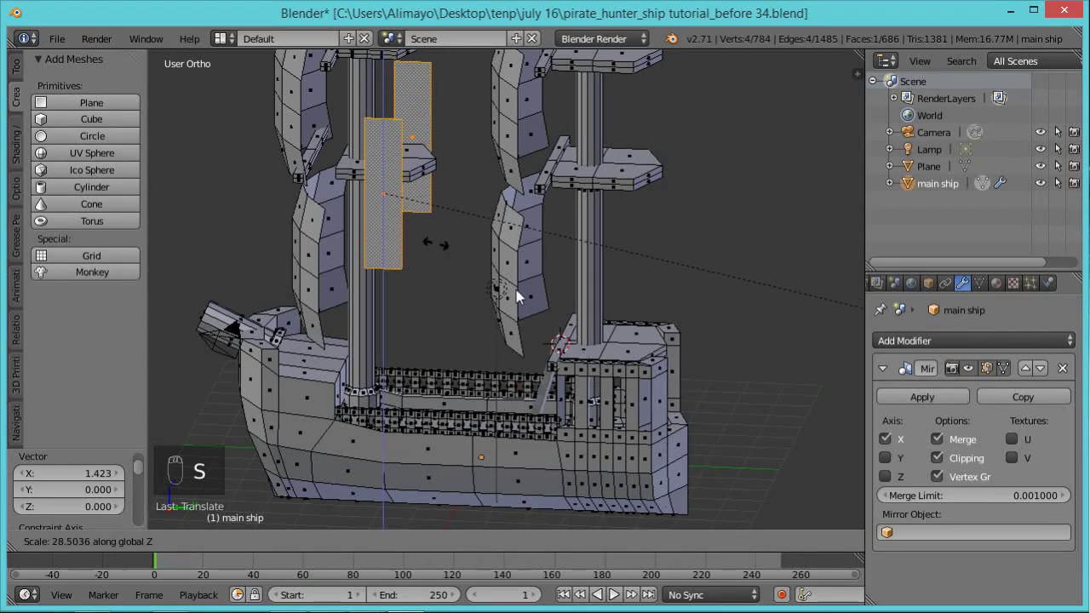
click(320, 484)
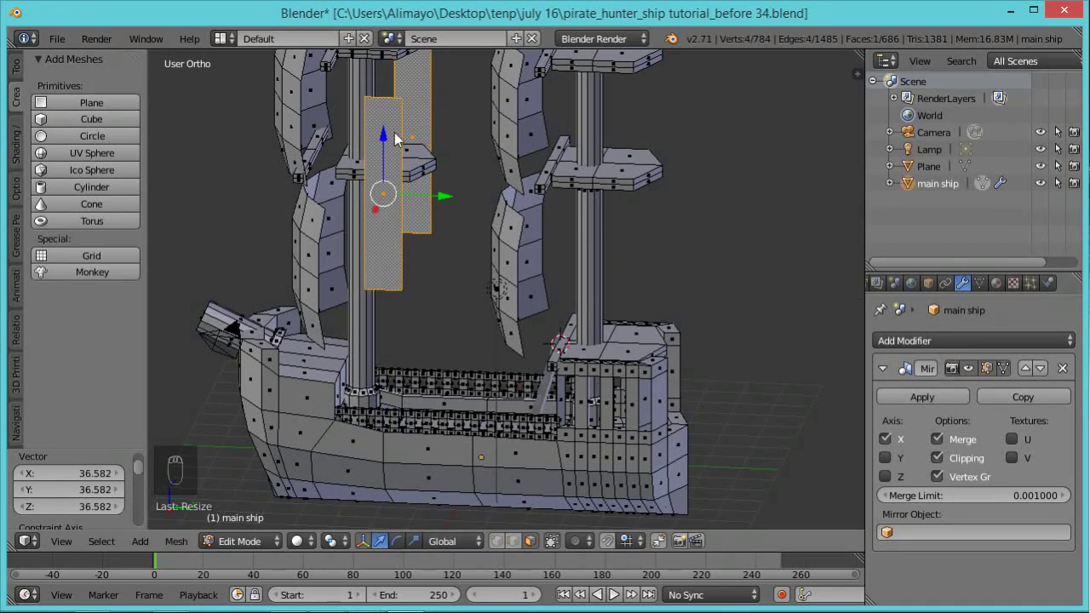
key(g)
key(z)
click(401, 274)
Scale the tall strip by another 1.553 along Z and move it -1.331 along X toward the front mast
middle_drag(440, 278, 423, 381)
key(s)
key(z)
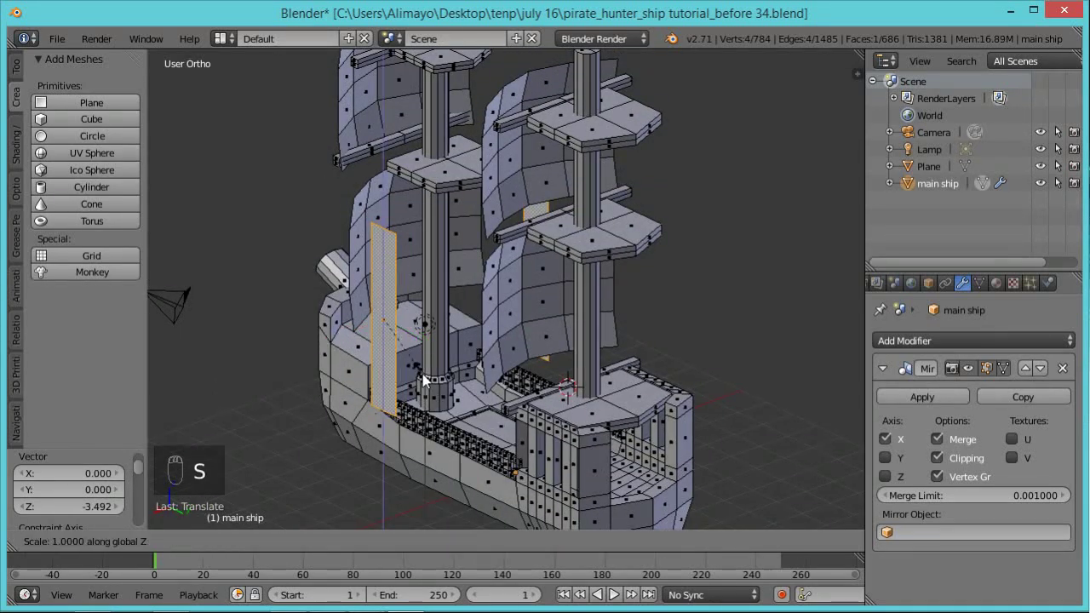
click(456, 394)
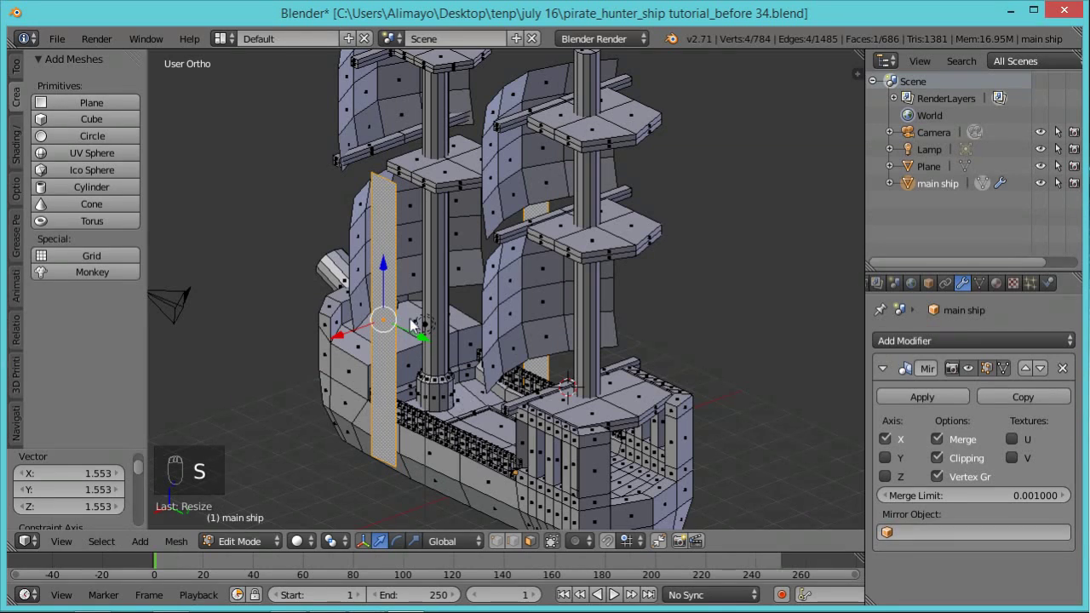
key(g)
key(x)
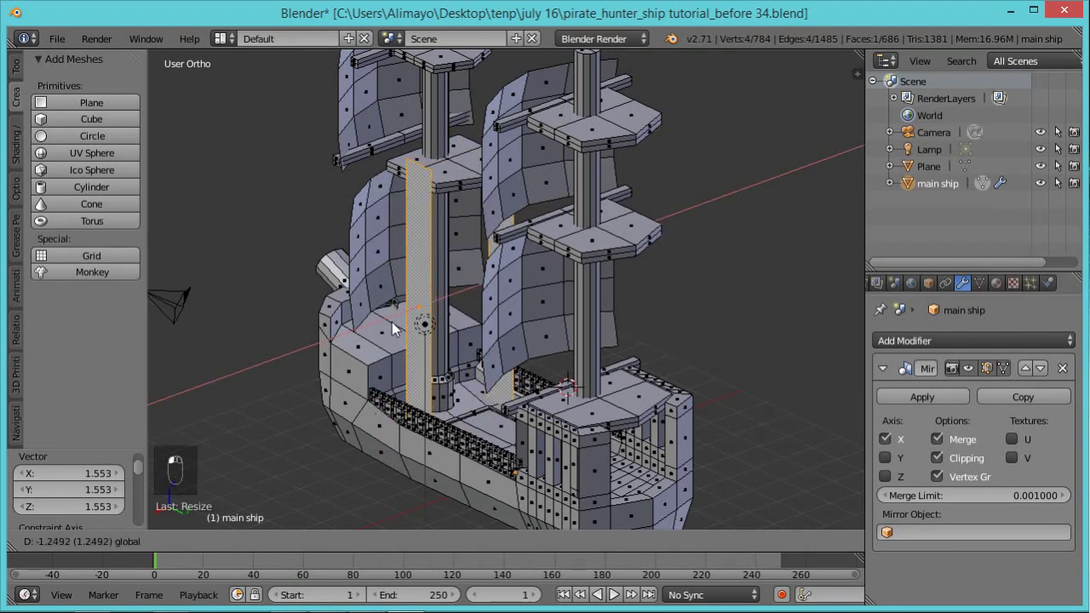
click(394, 319)
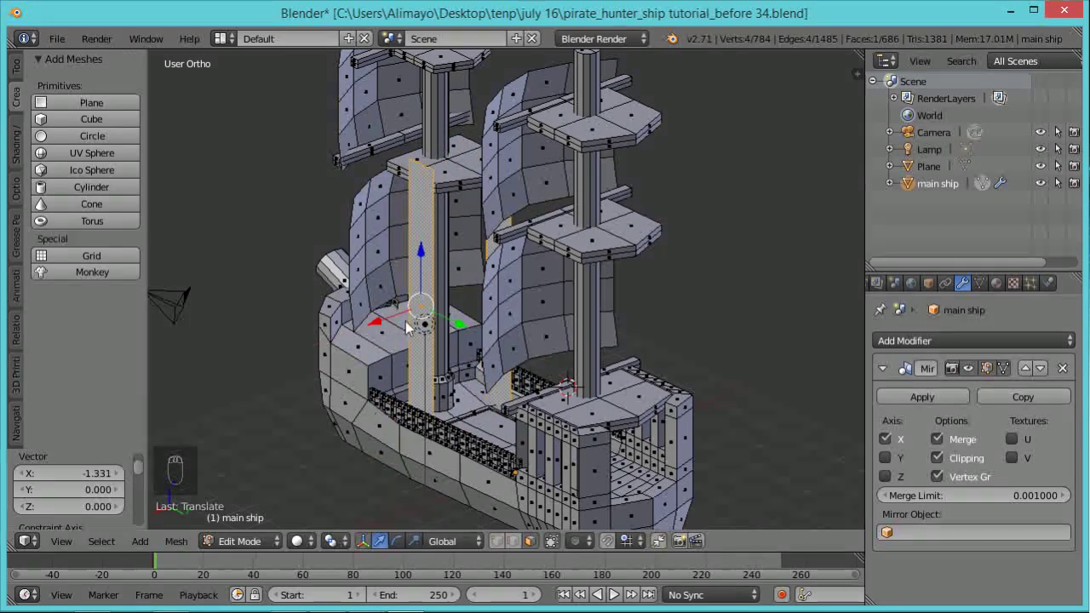
Move the tall strip -0.377 along Y and -0.054 along X to align it beside the front mast's lower platform
middle_drag(393, 319, 511, 309)
key(ctrl+space)
drag(462, 312, 486, 333)
middle_drag(485, 332, 354, 339)
scroll(371, 347, up, 3)
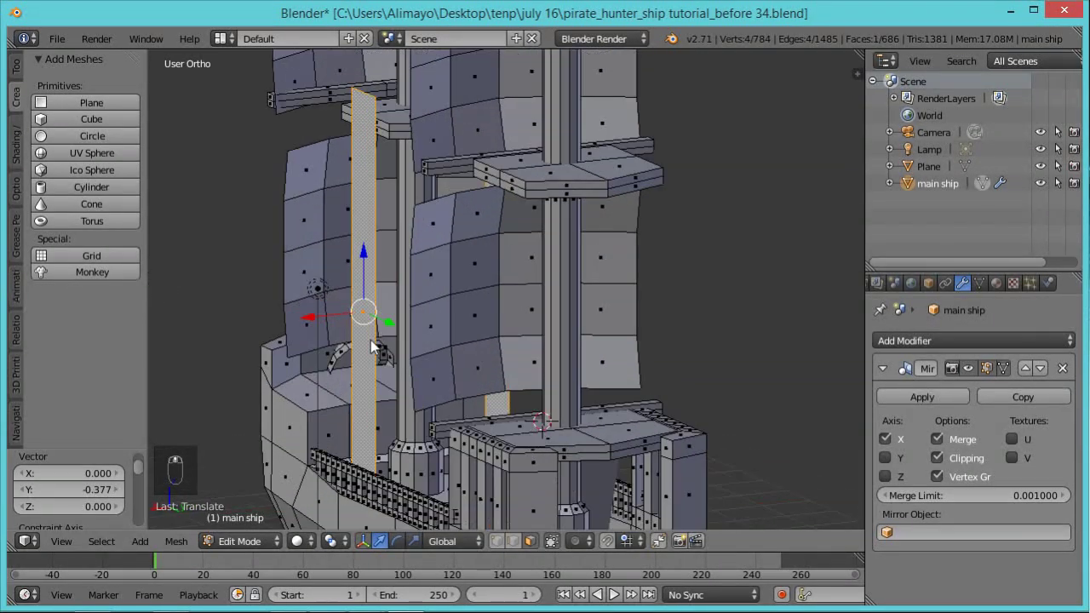
drag(320, 318, 320, 317)
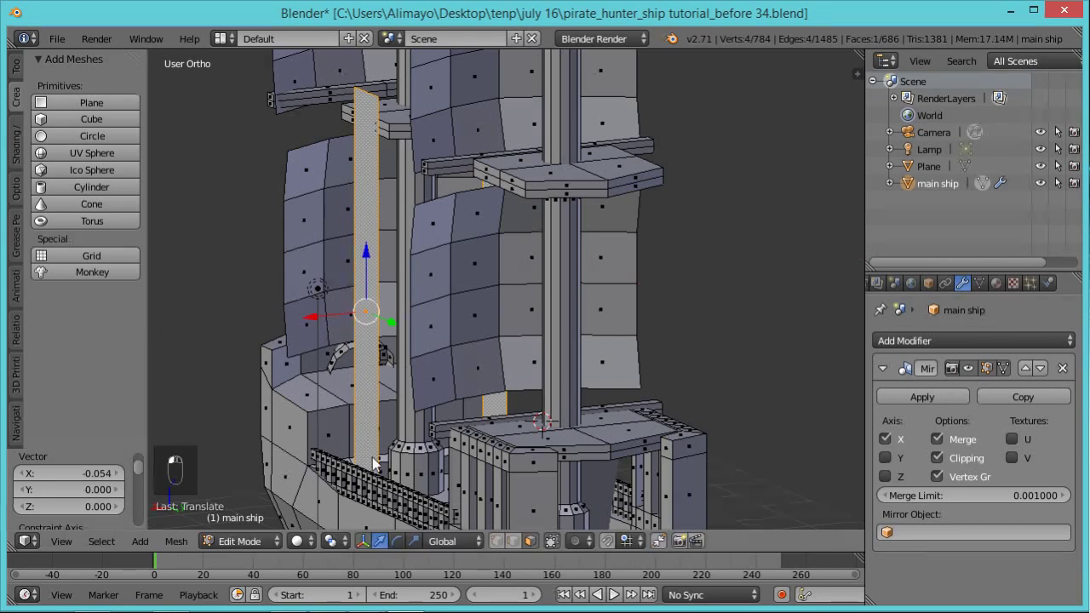
Raise the tall strip's top edge 1.203 along Z, then about 1.6 more to the front mast's upper platform
click(514, 542)
right_click(366, 85)
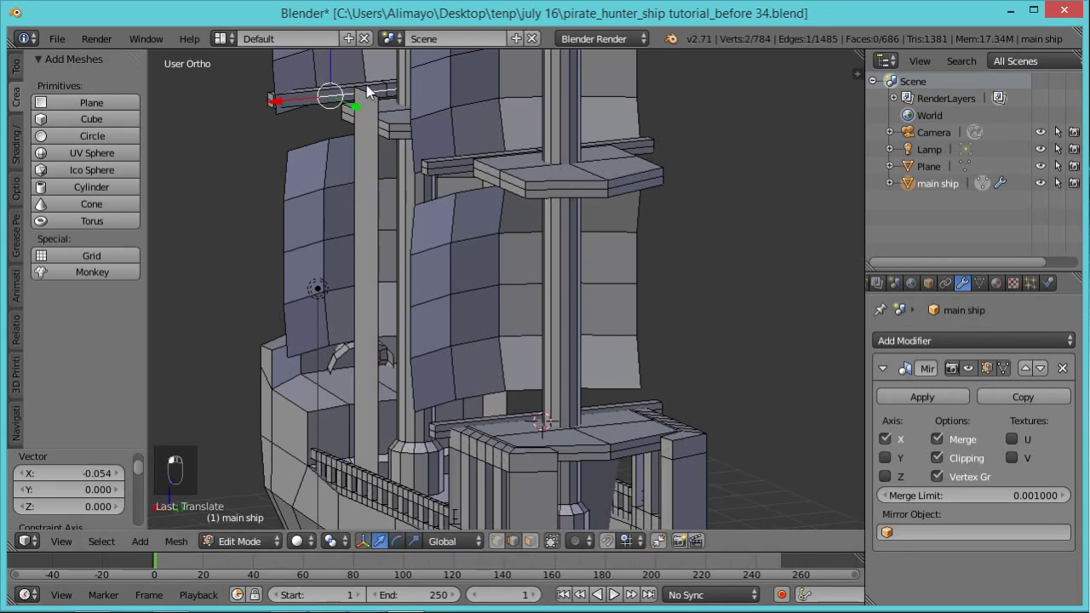
scroll(364, 92, down, 2)
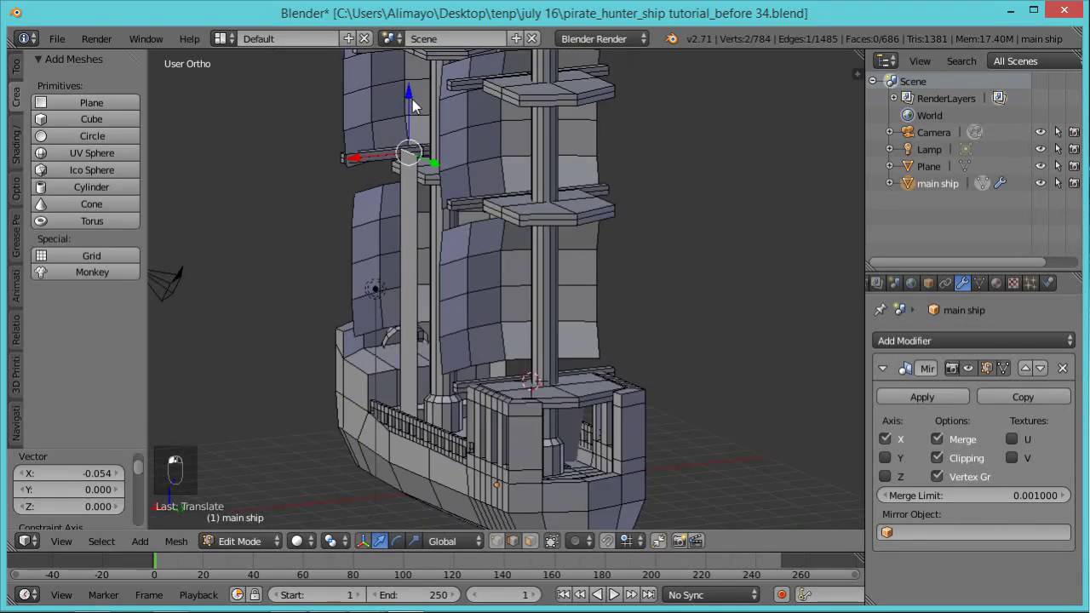
key(g)
key(z)
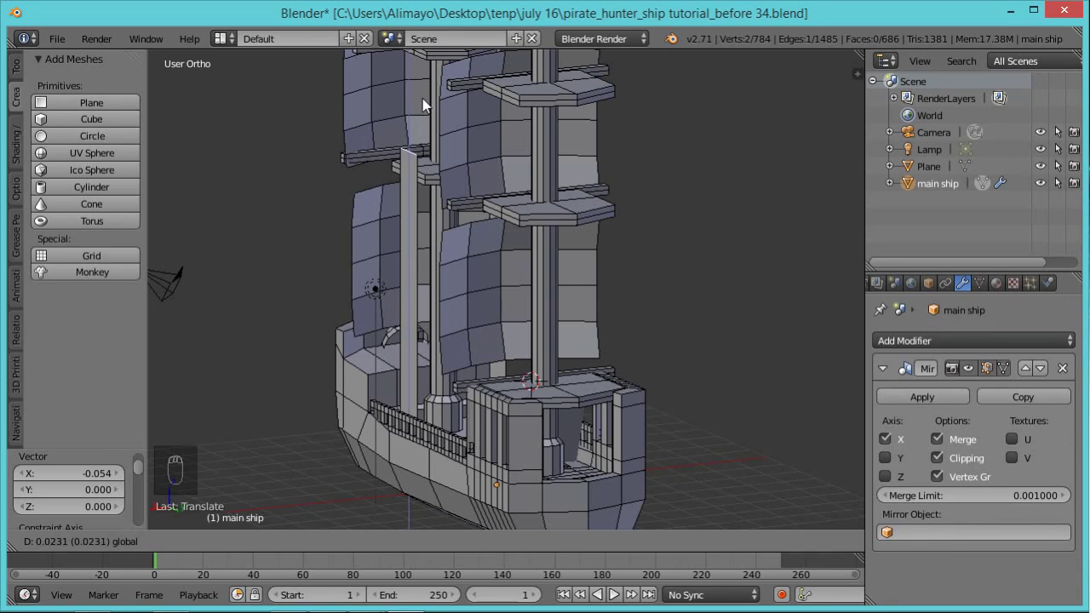
click(455, 122)
scroll(455, 122, down, 3)
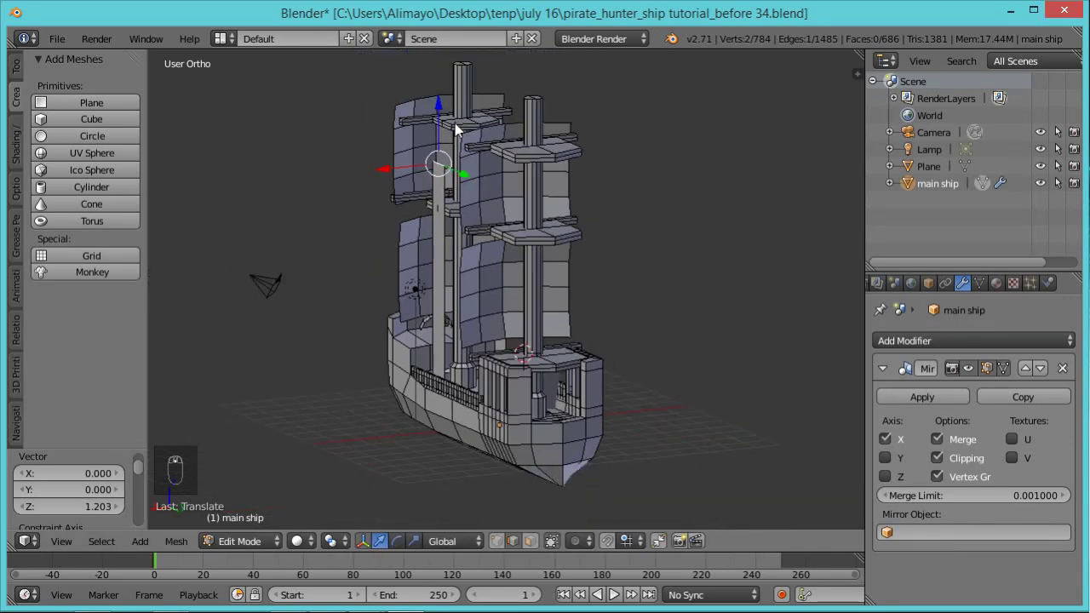
key(g)
key(z)
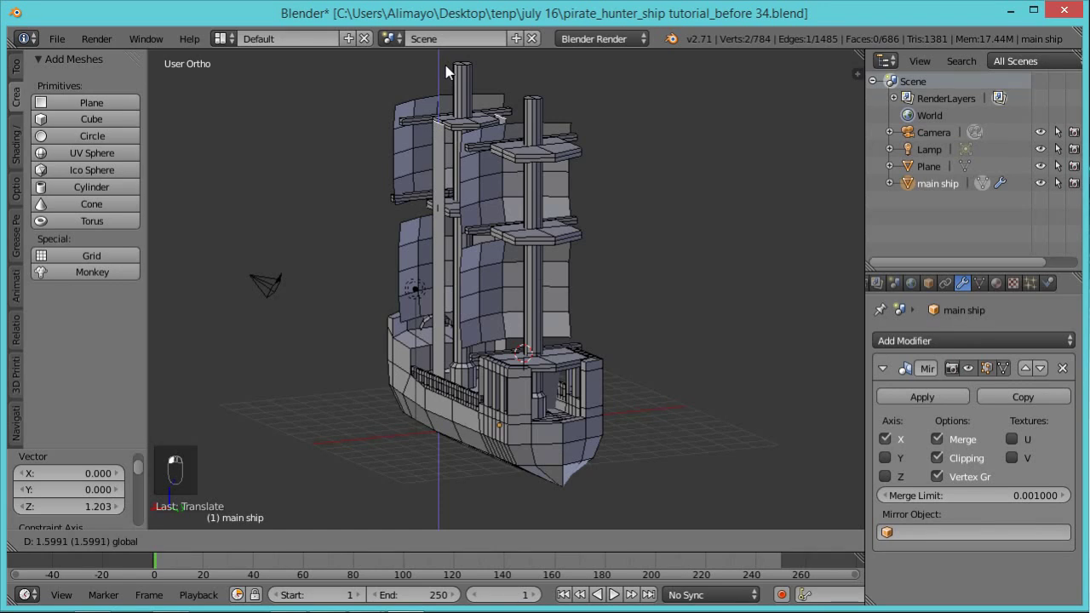
click(451, 78)
Add 13 evenly spaced horizontal loop cuts along the height of the tall strip beside the front mast
middle_drag(475, 200, 498, 373)
scroll(438, 263, up, 3)
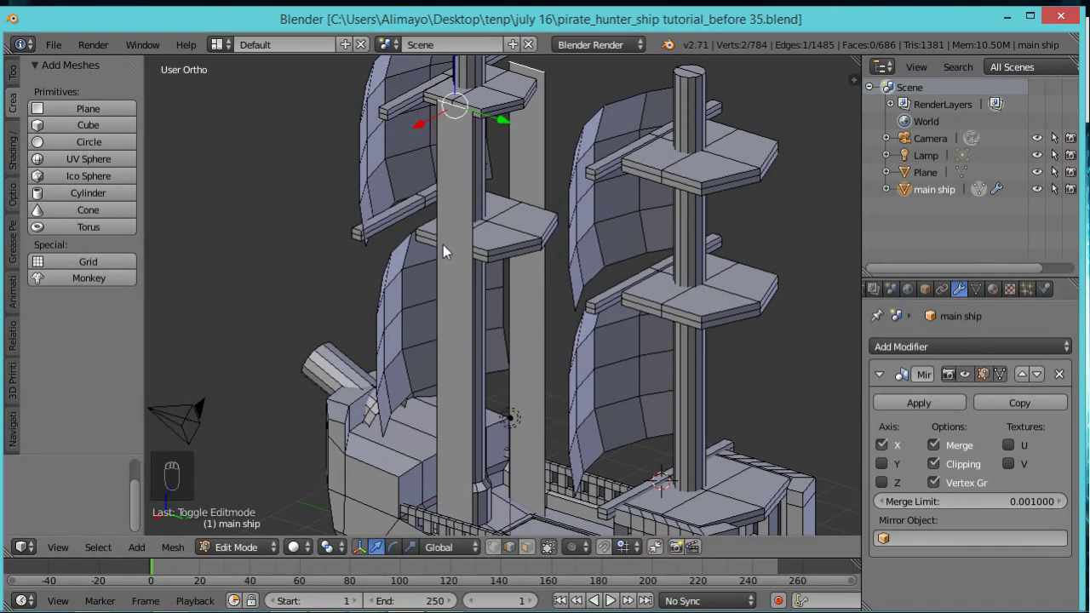
key(ctrl+r)
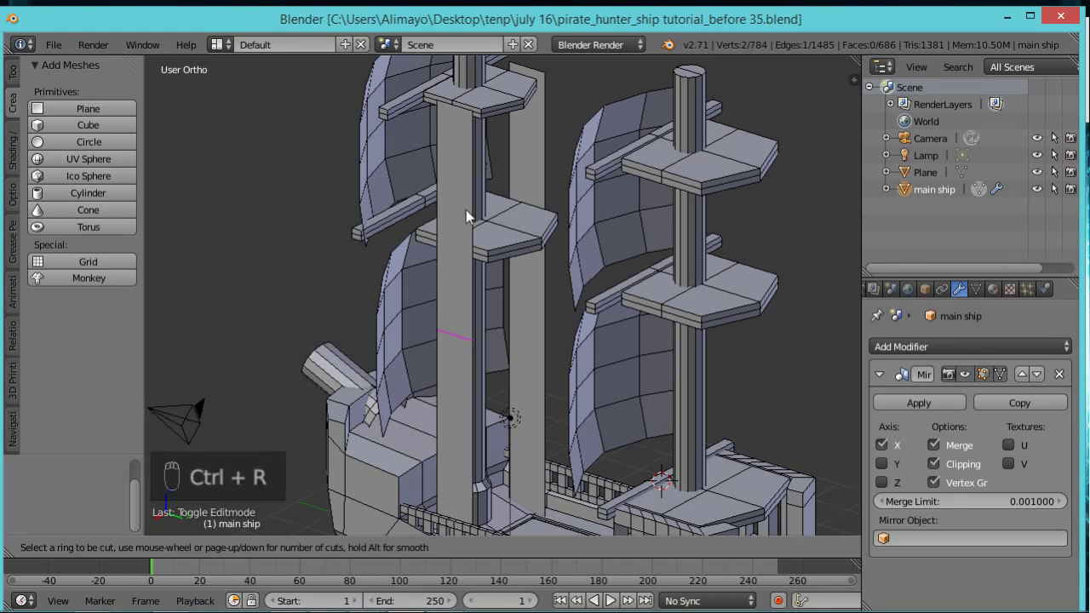
scroll(466, 209, up, 1)
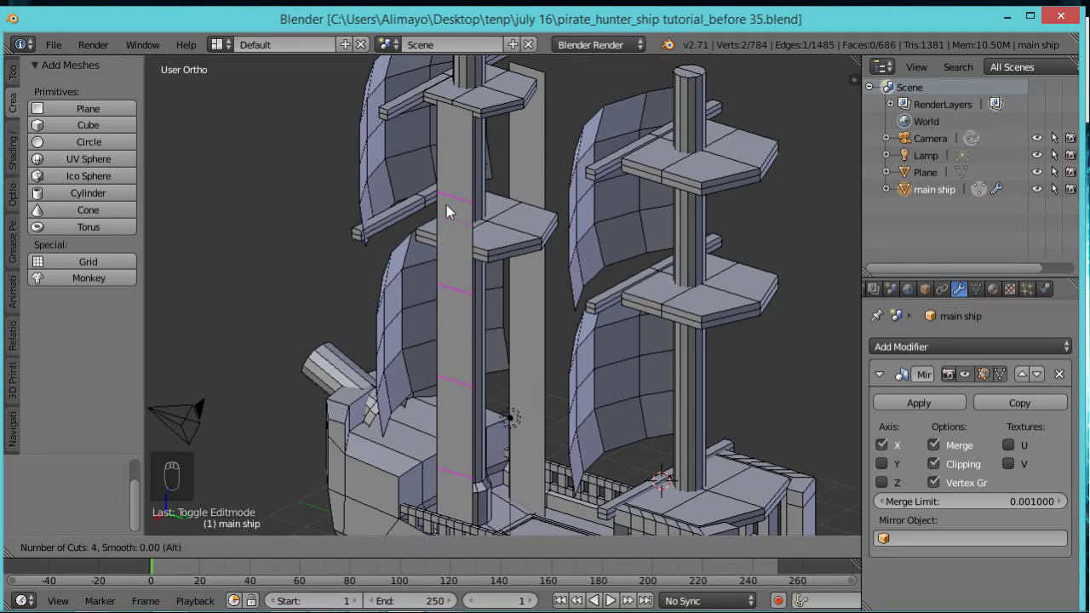
scroll(446, 205, up, 2)
click(446, 204)
right_click(446, 204)
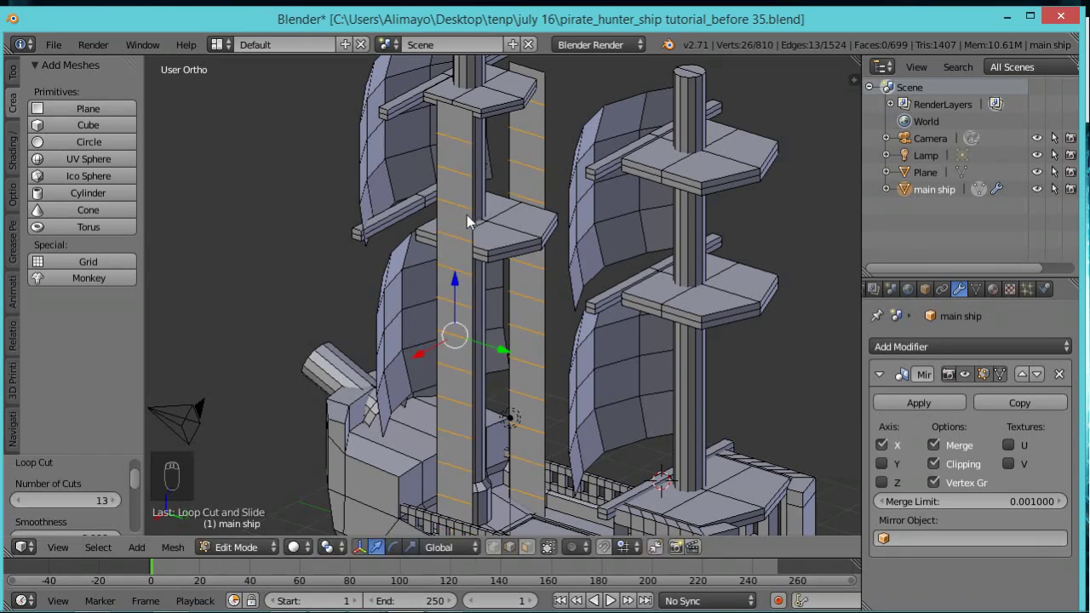
Add 2 evenly spaced vertical loop cuts running the full length of the tall strip
key(ctrl+r)
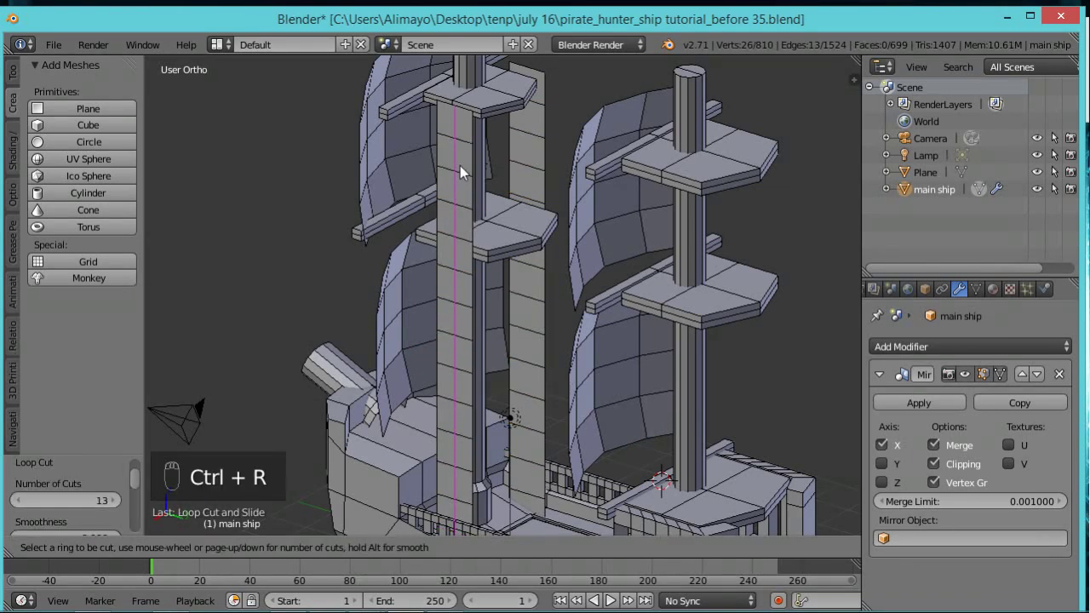
scroll(459, 165, up, 1)
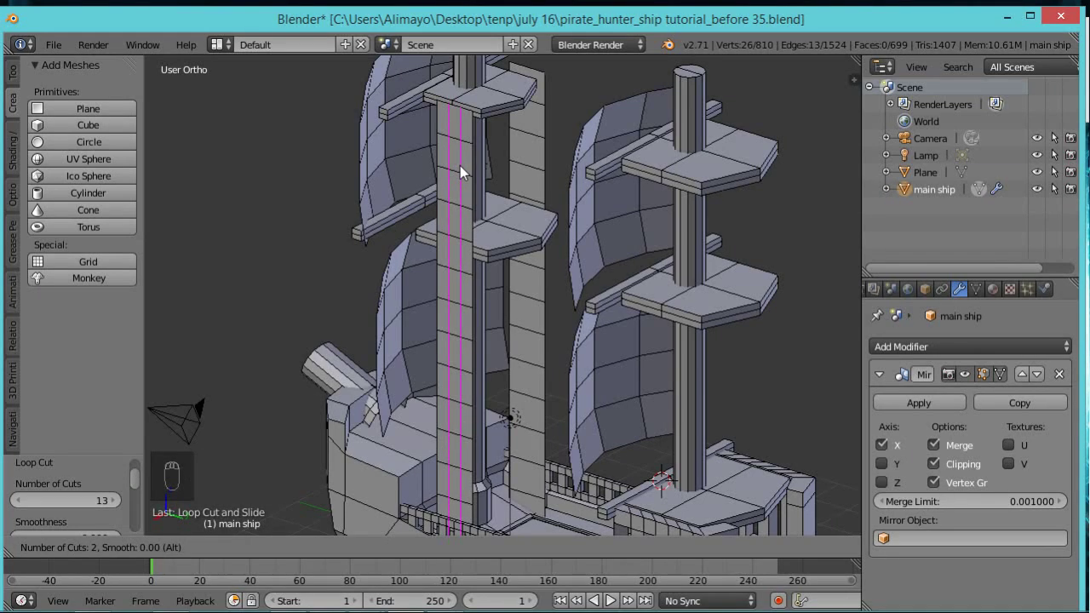
click(460, 165)
right_click(459, 166)
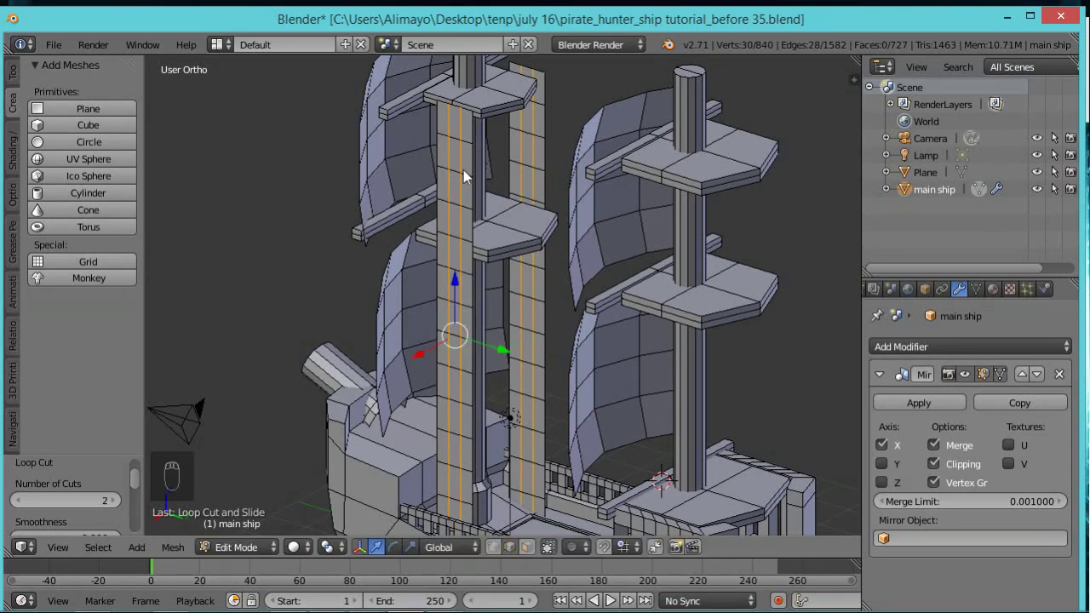
Select the whole linked strip and bevel its edges by 0.065 to form a ladder pattern of narrow faces
key(ctrl+l)
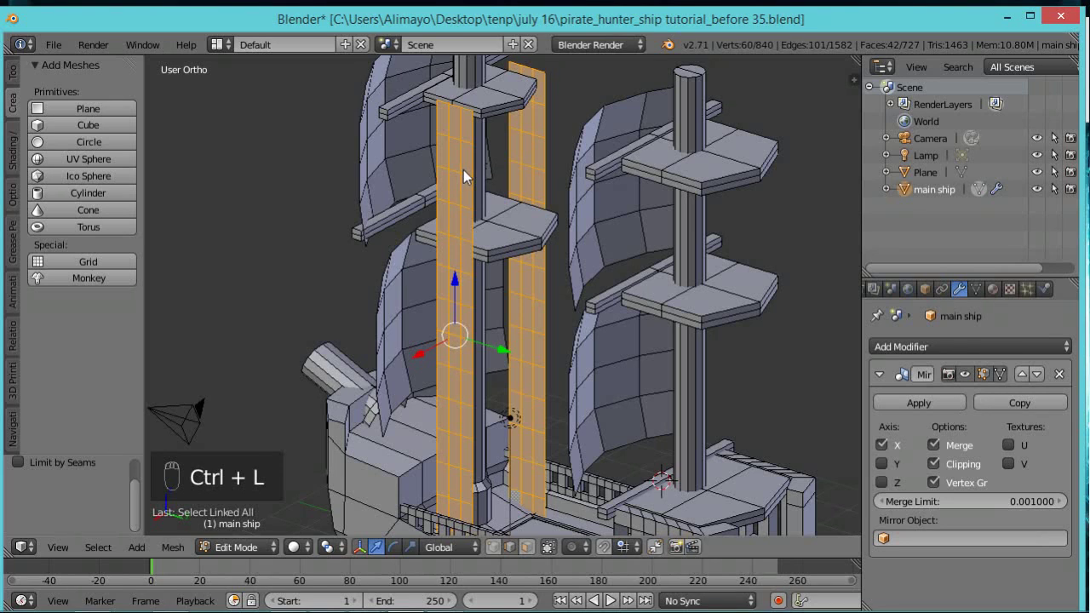
key(ctrl+b)
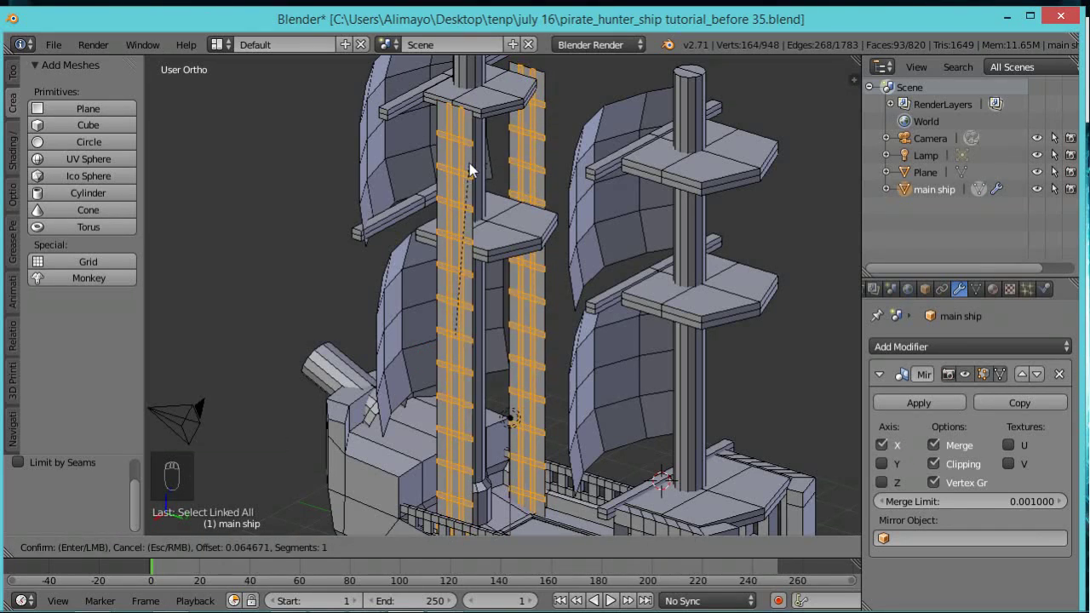
click(469, 169)
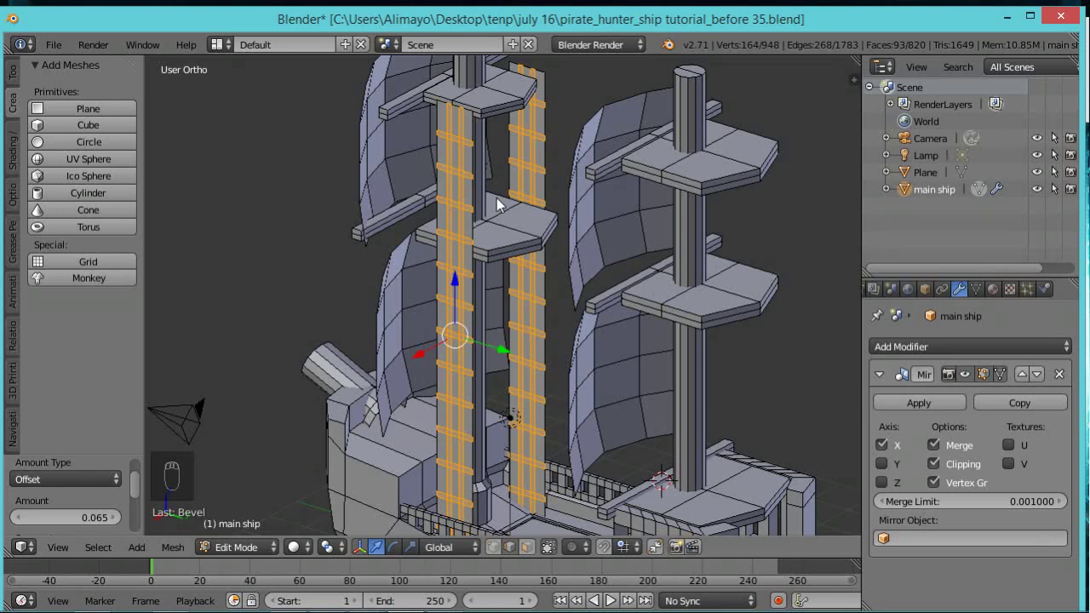
Duplicate the bevelled ladder-pattern faces and move the copy 0.864 along X, away from the original strip
key(shift+d)
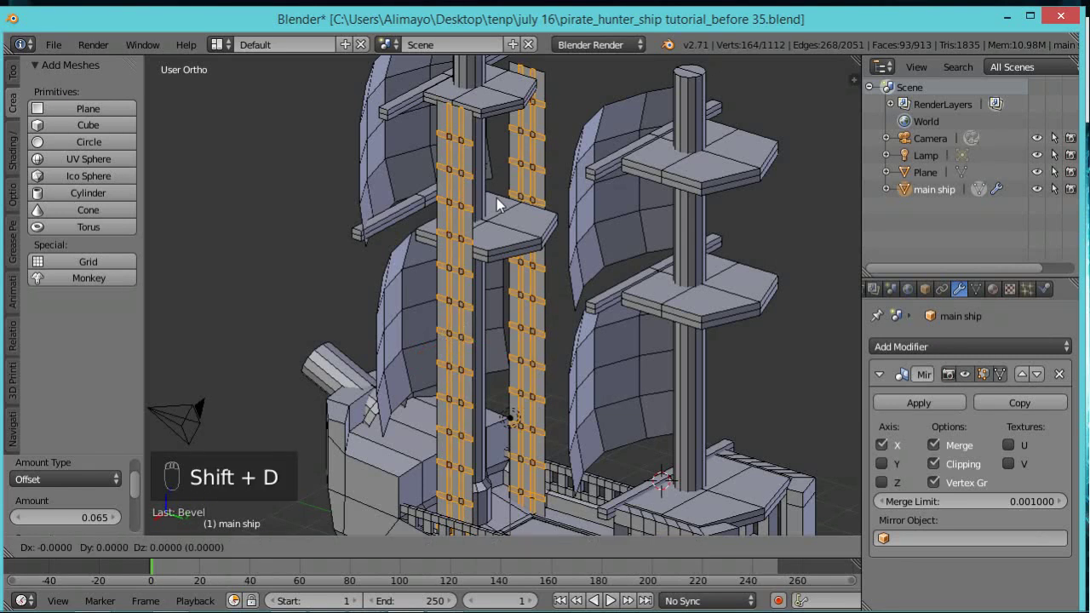
right_click(498, 205)
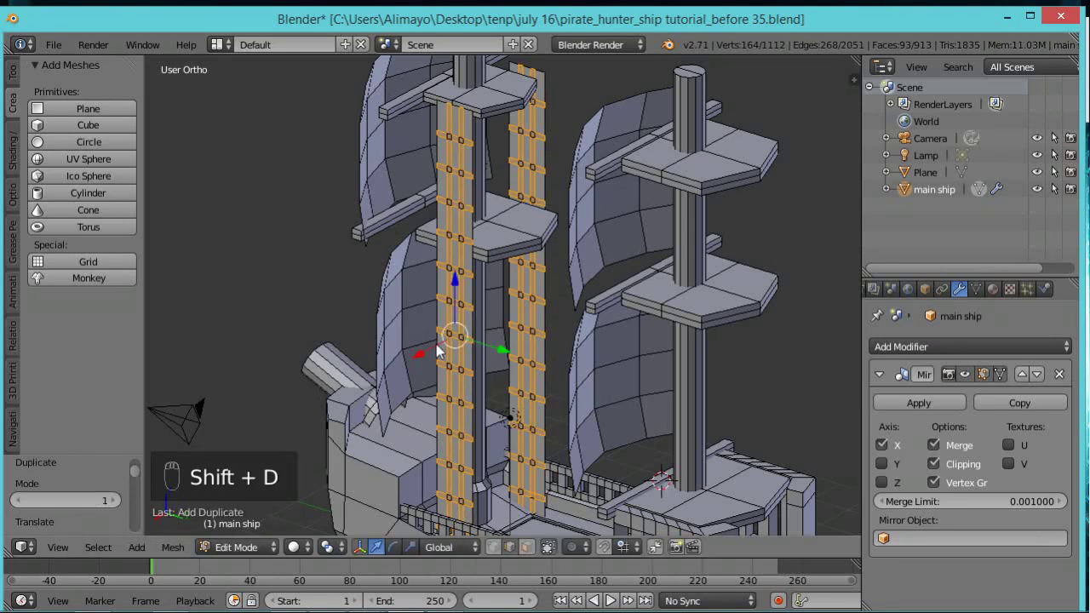
drag(431, 349, 409, 364)
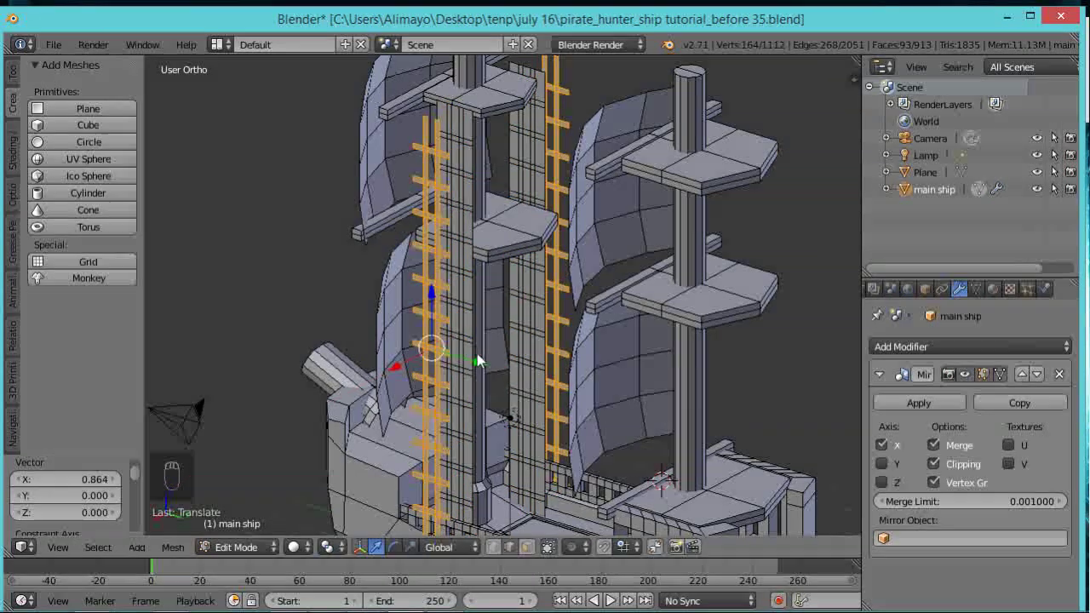
Delete all faces of the original linked strip, keeping only the duplicated ladder
right_click(460, 288)
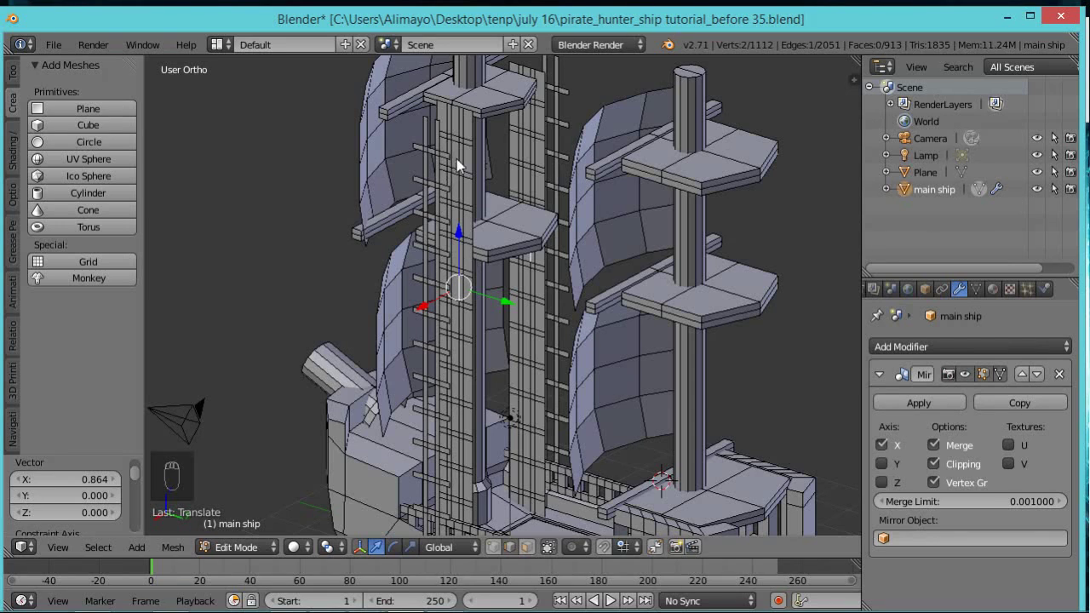
key(ctrl+l)
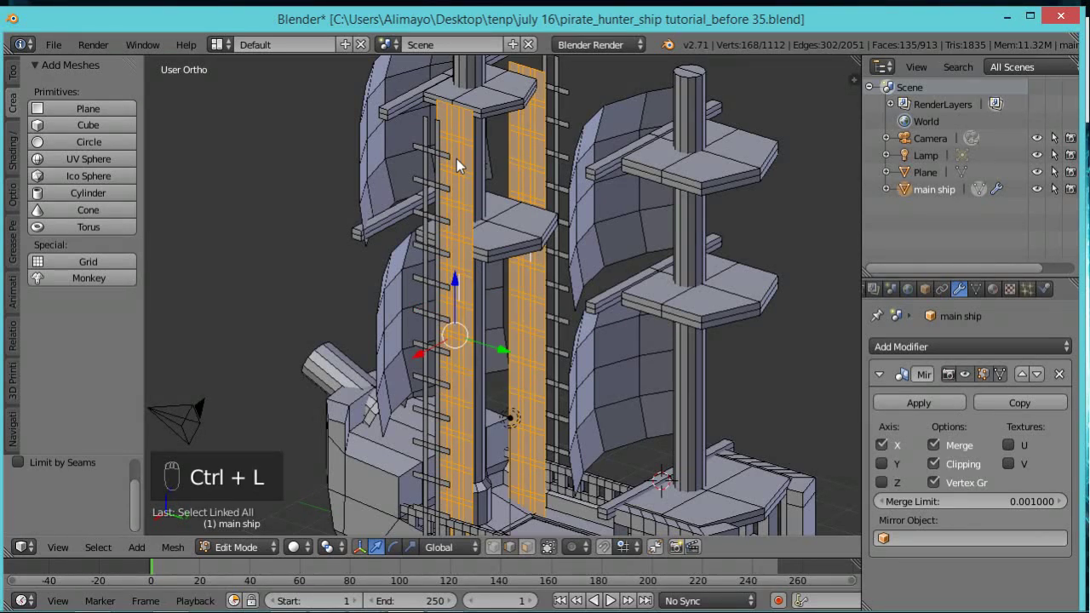
key(x)
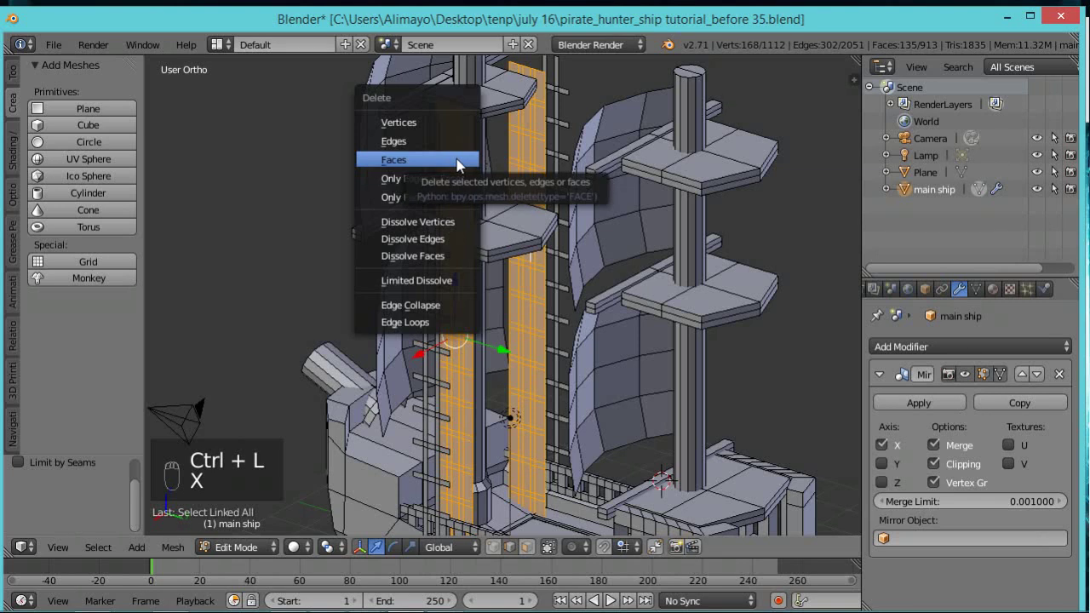
click(458, 161)
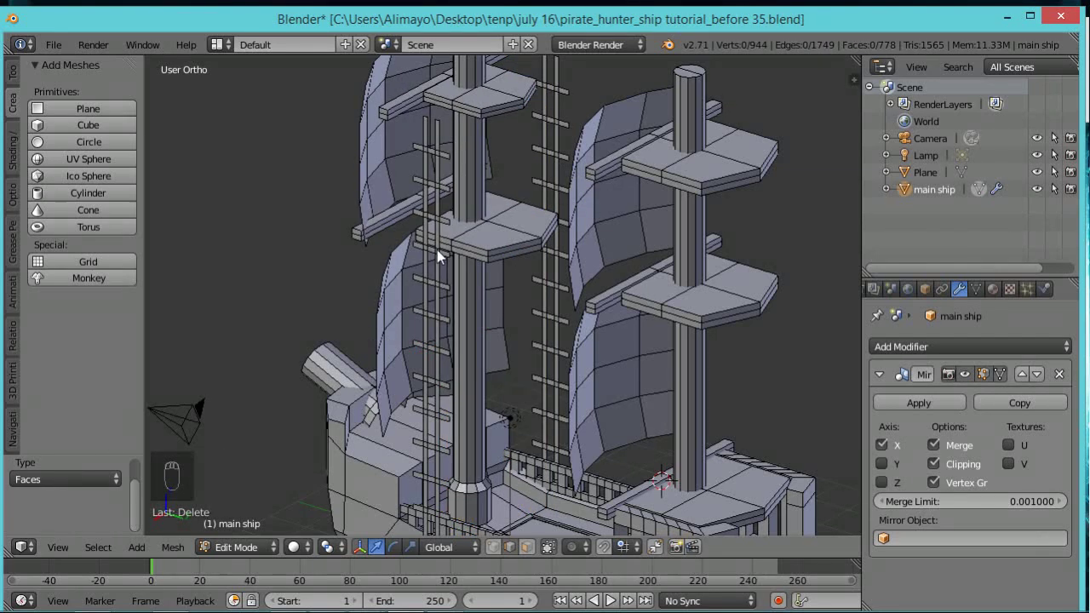
Select the whole linked ladder and extrude its faces 0.097 along X to give it thickness
right_click(421, 150)
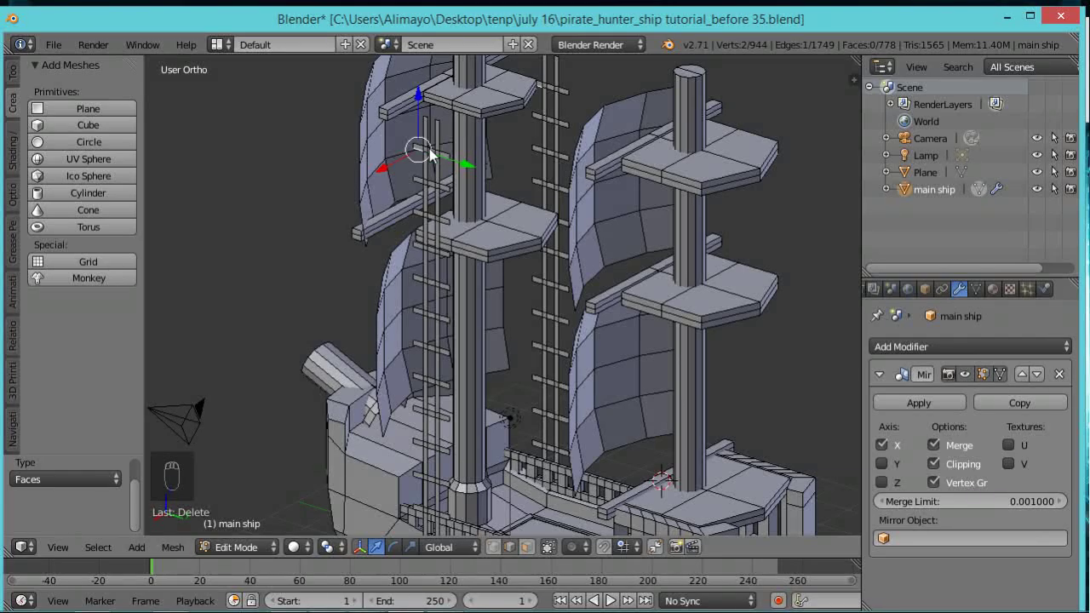
key(ctrl+l)
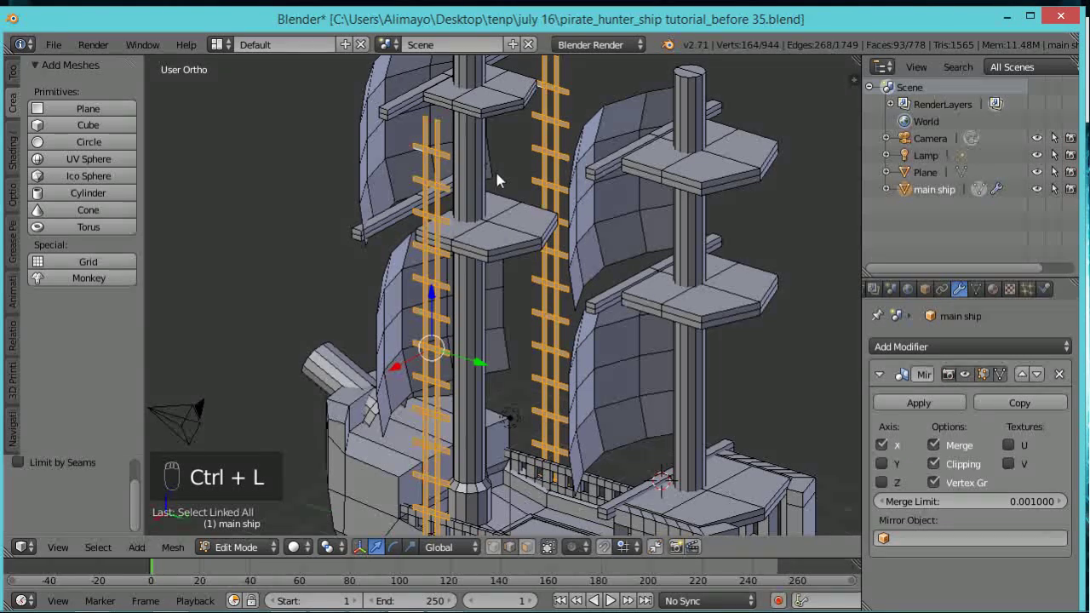
key(e)
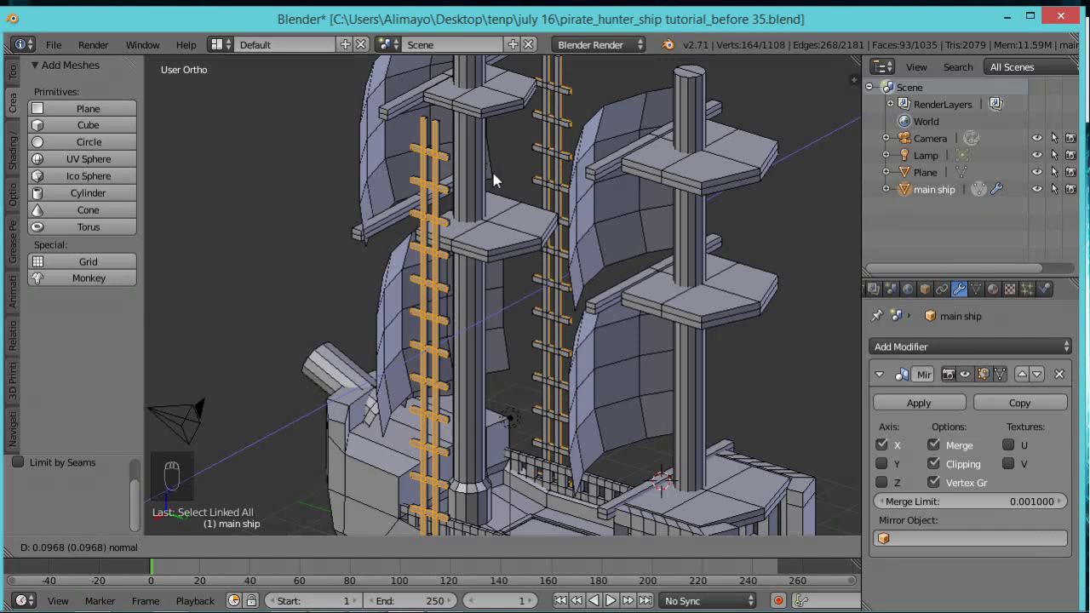
click(491, 168)
Move the ladder's extruded outer faces -0.036 along X to make the ladder thinner
scroll(485, 172, up, 4)
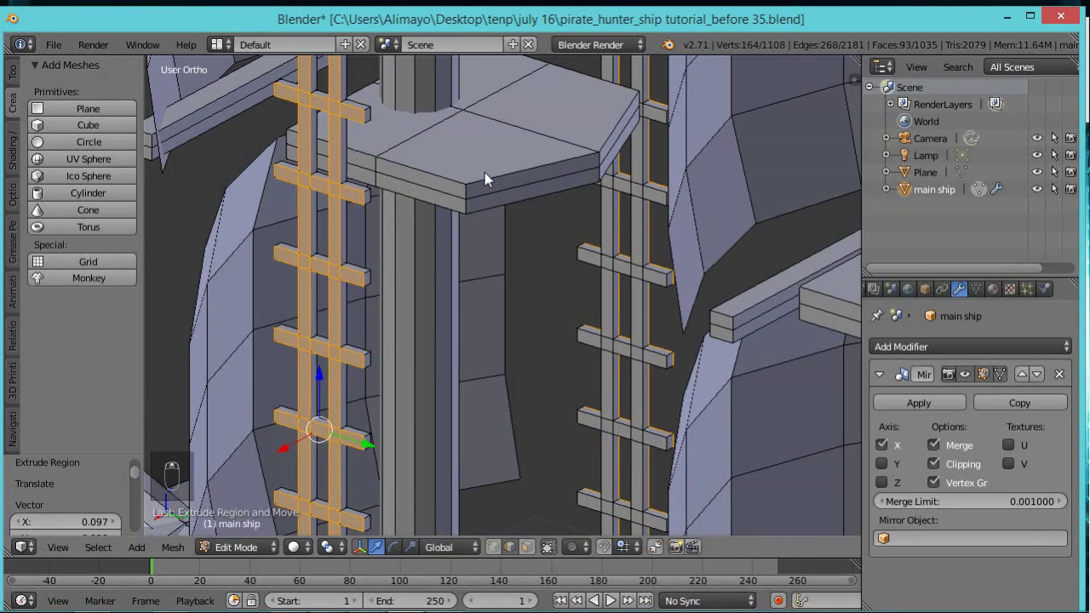
scroll(484, 172, down, 1)
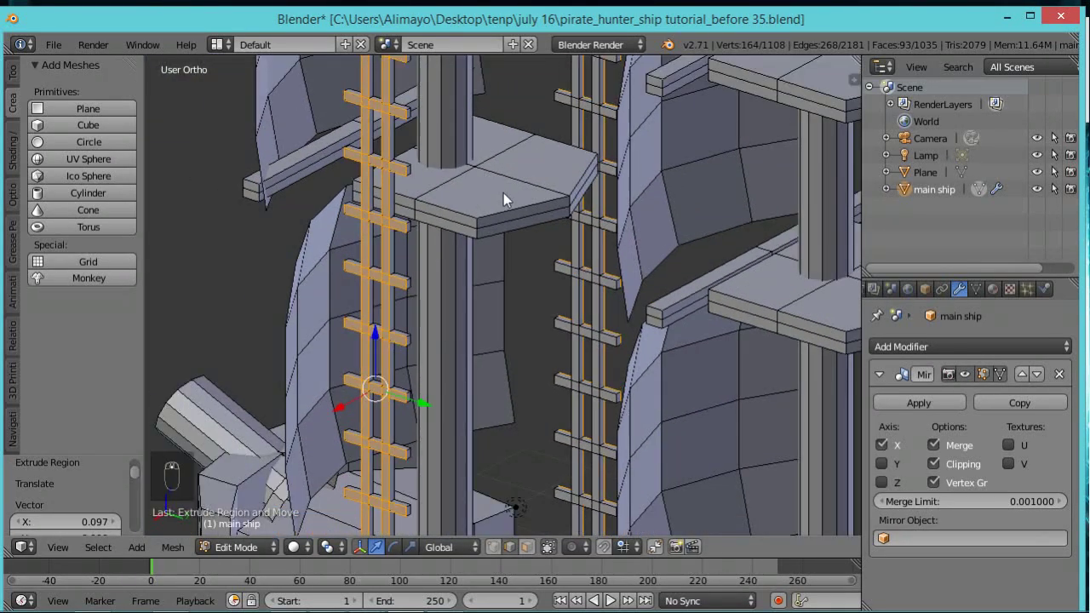
scroll(503, 192, down, 1)
middle_drag(483, 207, 431, 220)
scroll(379, 395, up, 2)
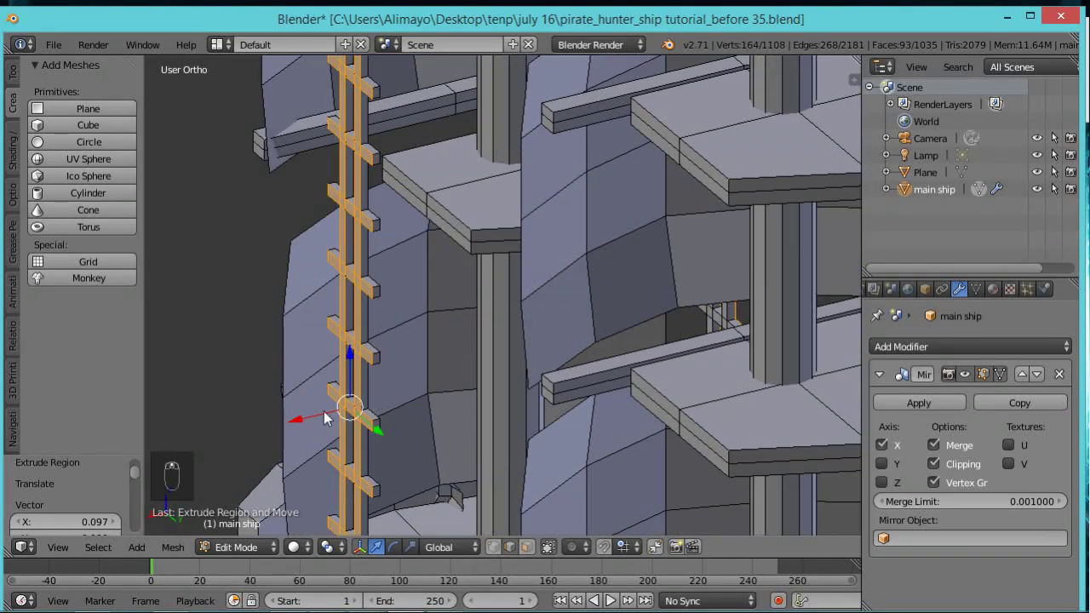
key(g)
key(x)
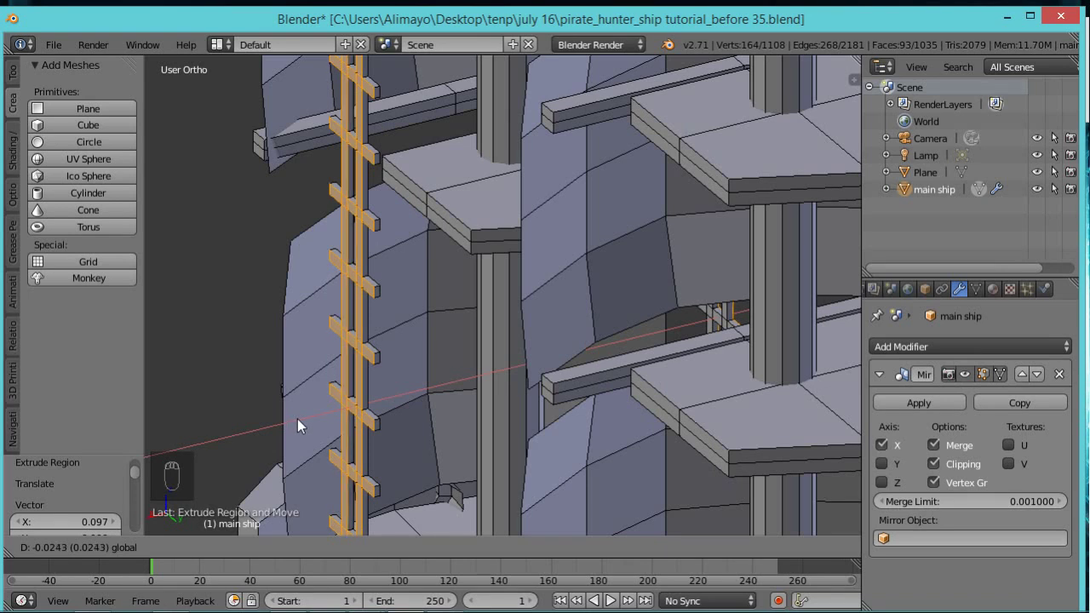
click(299, 418)
Select the entire linked ladder and move it -1.109 along X toward the front mast
scroll(426, 331, down, 1)
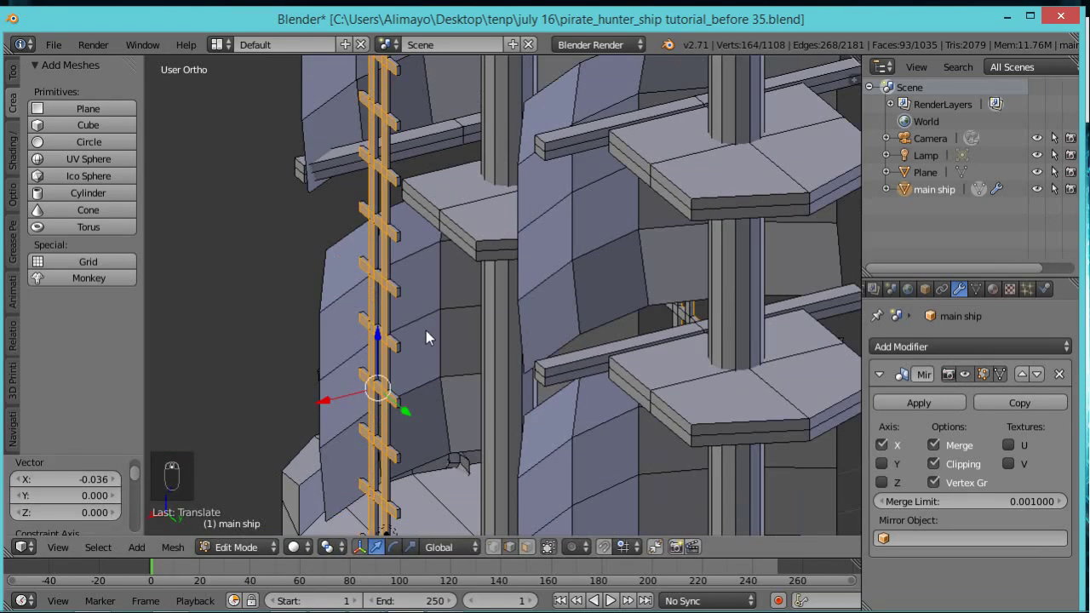
scroll(426, 330, down, 2)
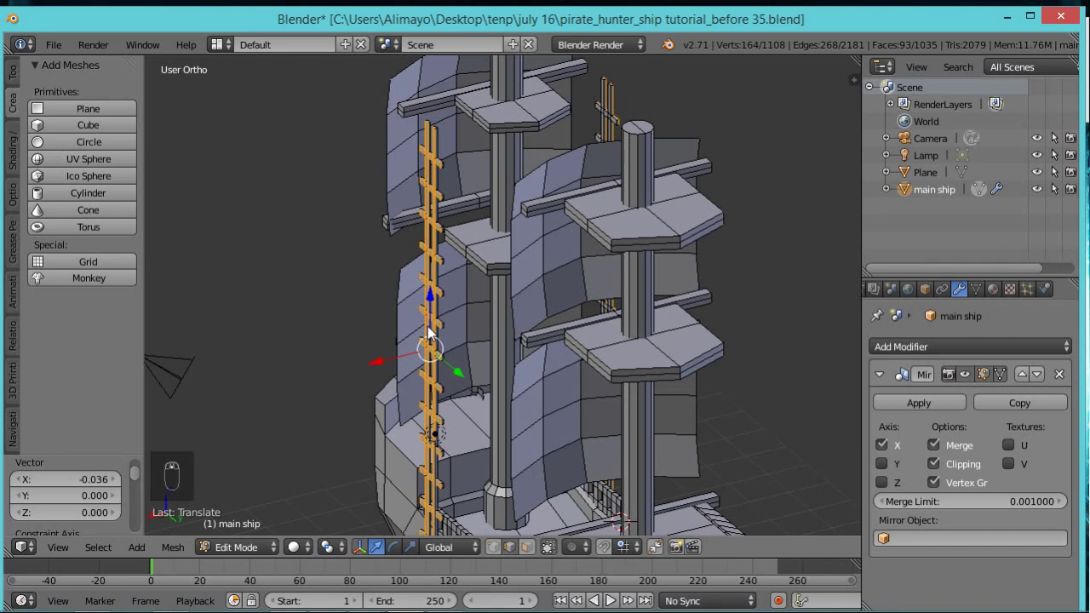
key(ctrl+l)
scroll(484, 317, down, 1)
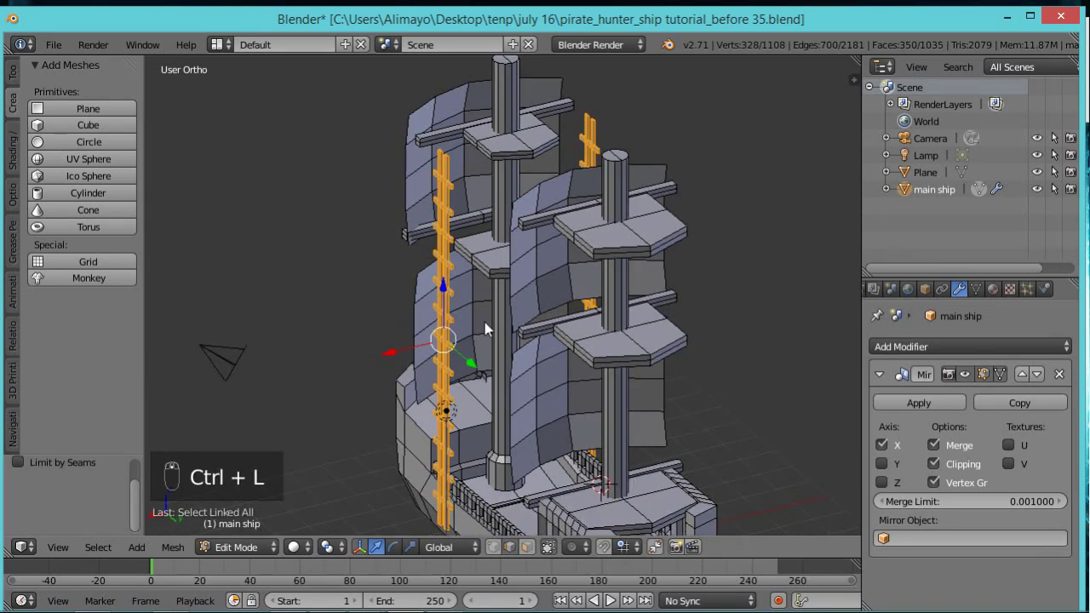
middle_drag(487, 373, 555, 354)
key(g)
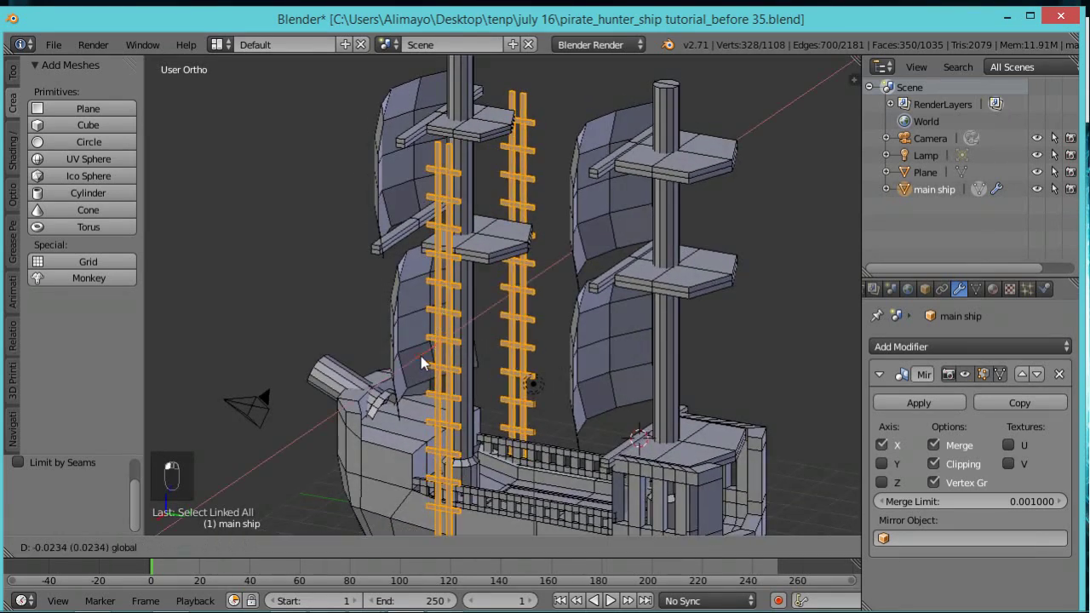
key(x)
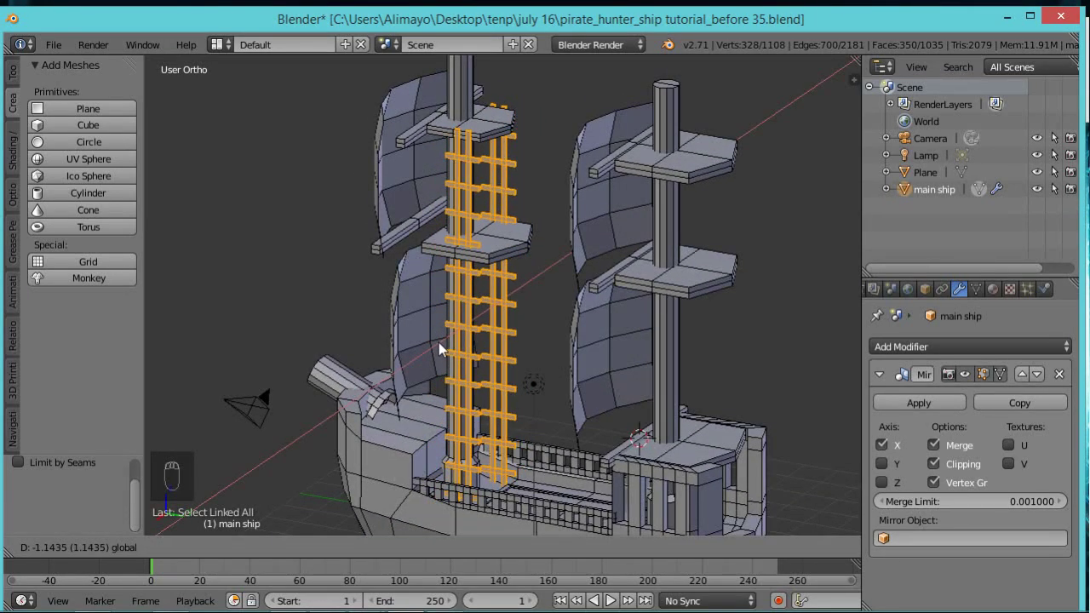
click(439, 342)
middle_drag(500, 364, 422, 386)
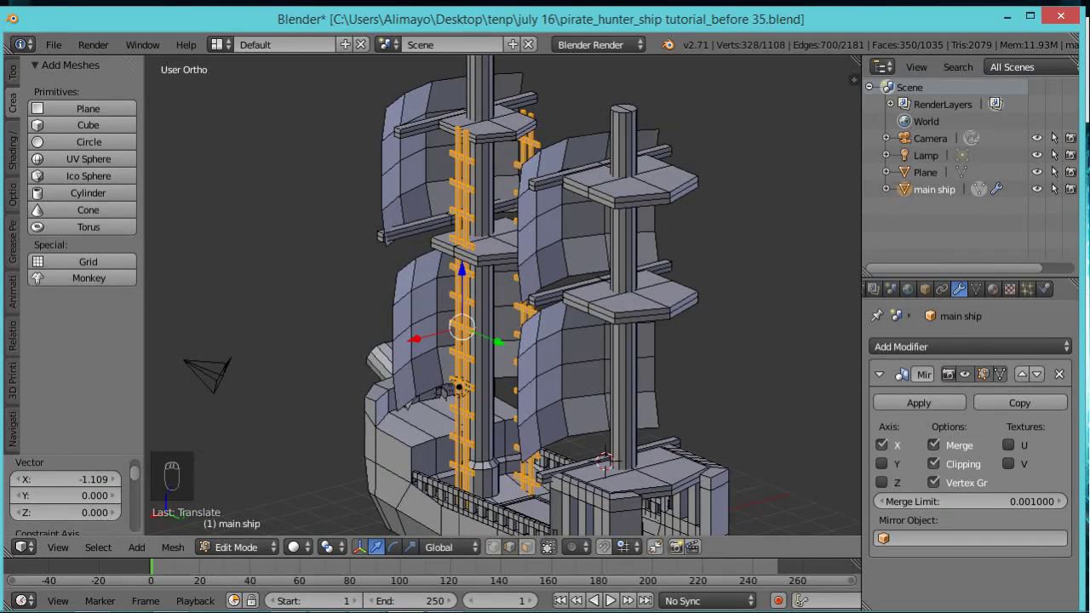
Save the file as pirate_hunter_ship tutorial_before 36.blend and duplicate the front mast's ladder in place
key(ctrl+alt+s)
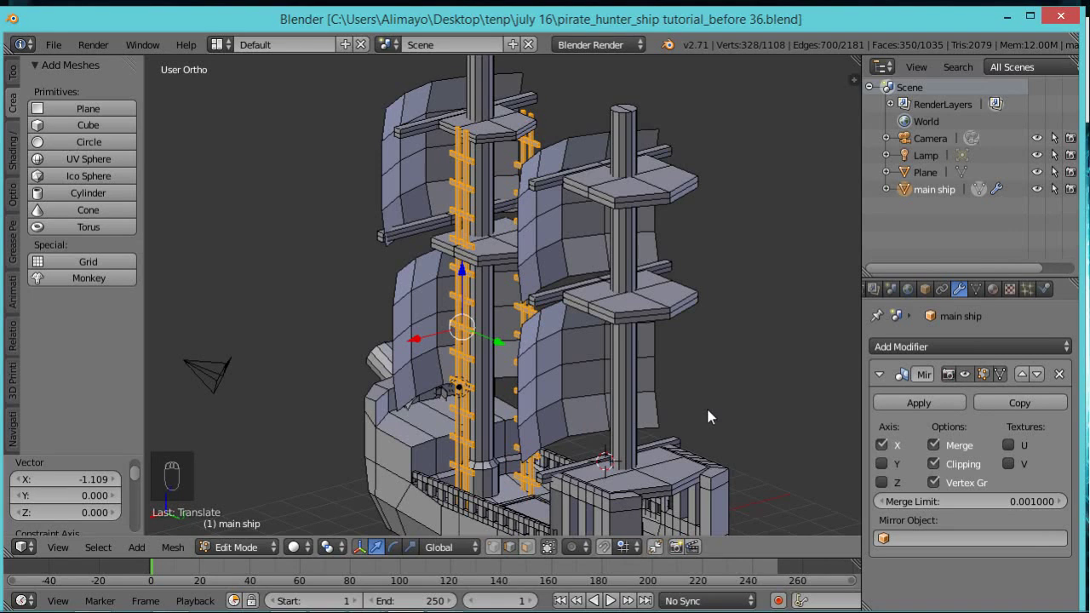
key(shift+d)
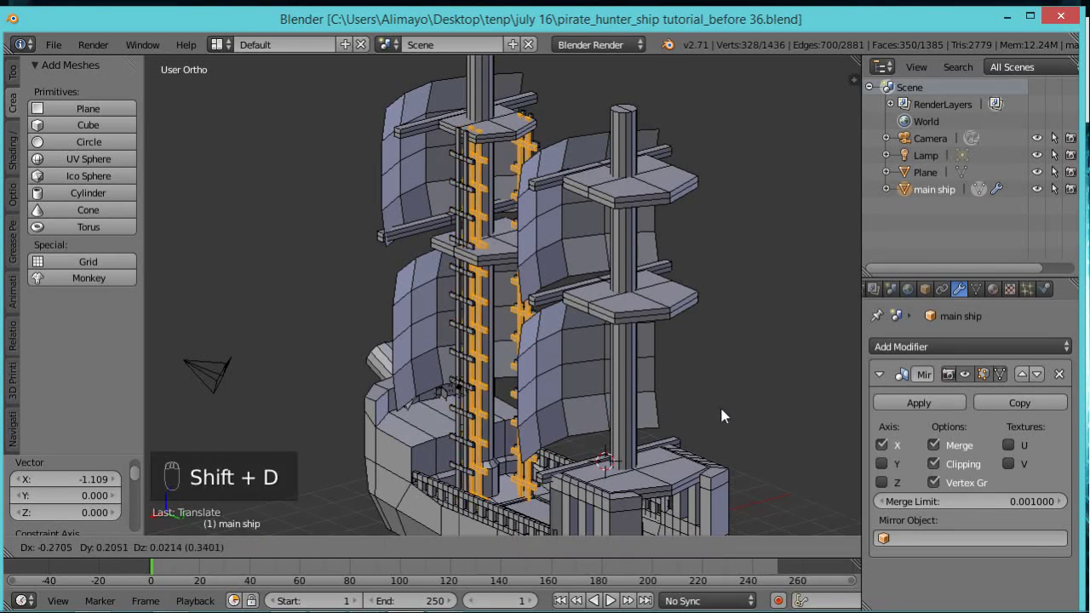
right_click(722, 415)
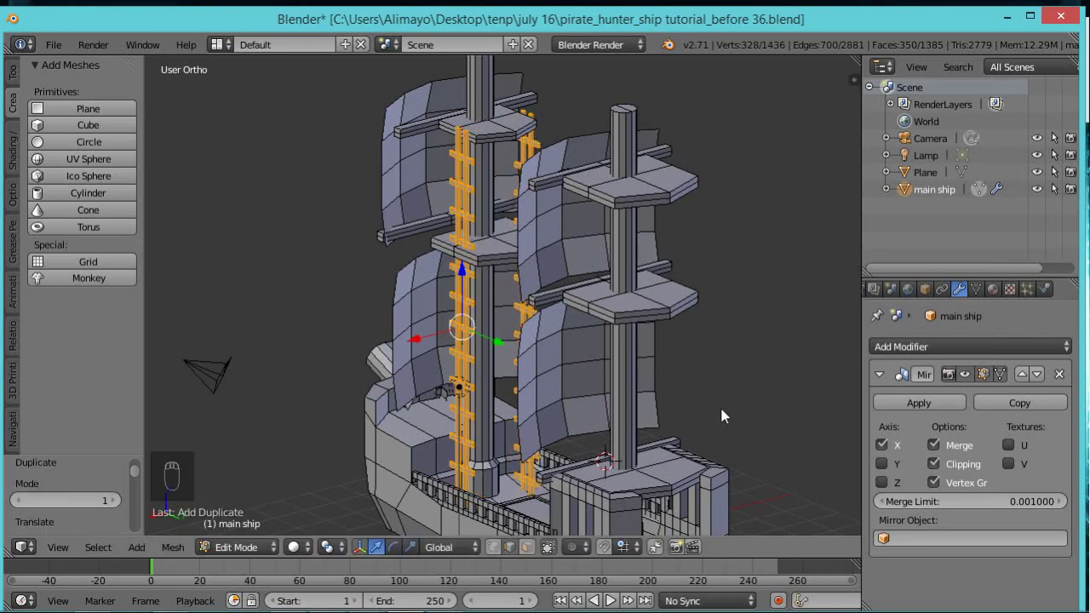
Move the duplicated ladder 5.983 along Y to the rear mast
middle_drag(536, 453, 517, 345)
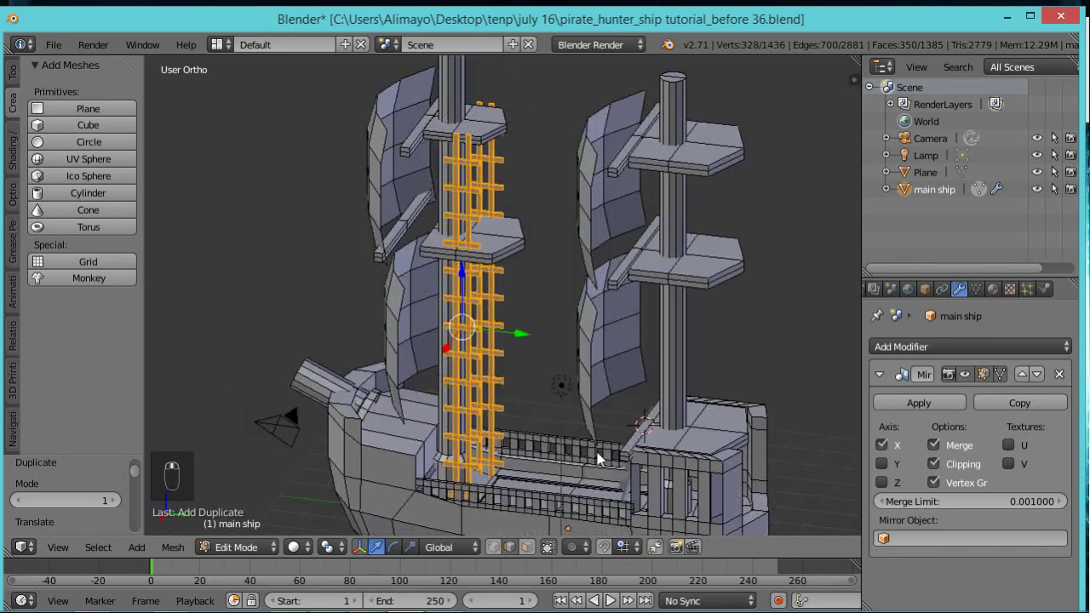
key(g)
key(y)
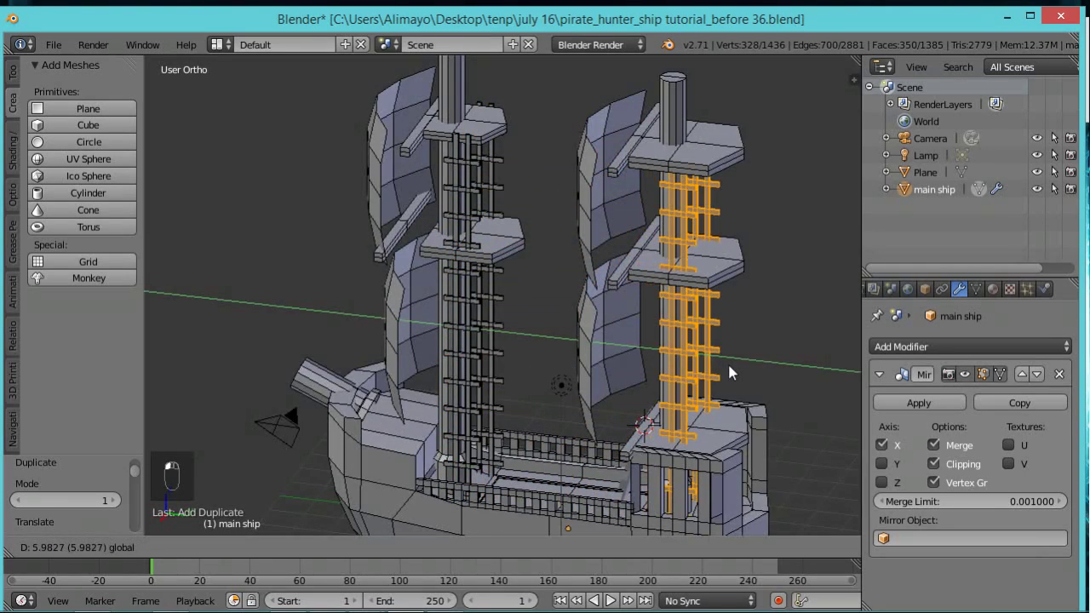
click(727, 361)
Move the rear mast's ladder 0.320 along X to fit against the edges of the rear platforms
middle_drag(761, 375, 635, 366)
key(g)
key(x)
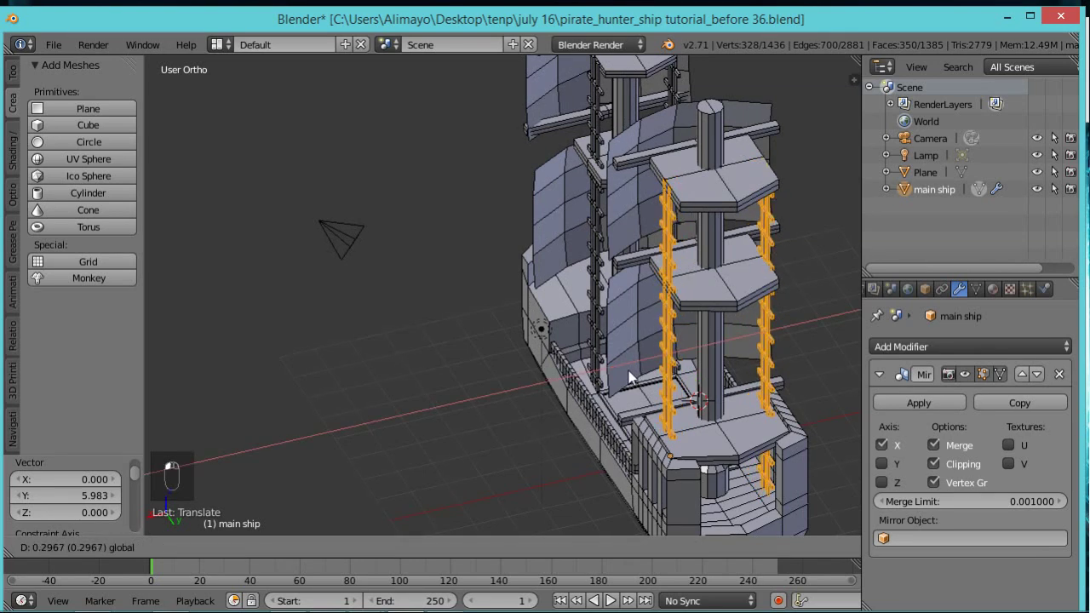
click(642, 409)
Deselect the upper part of the rear mast's ladder in wireframe, keeping only its lower section selected
middle_drag(625, 433, 779, 387)
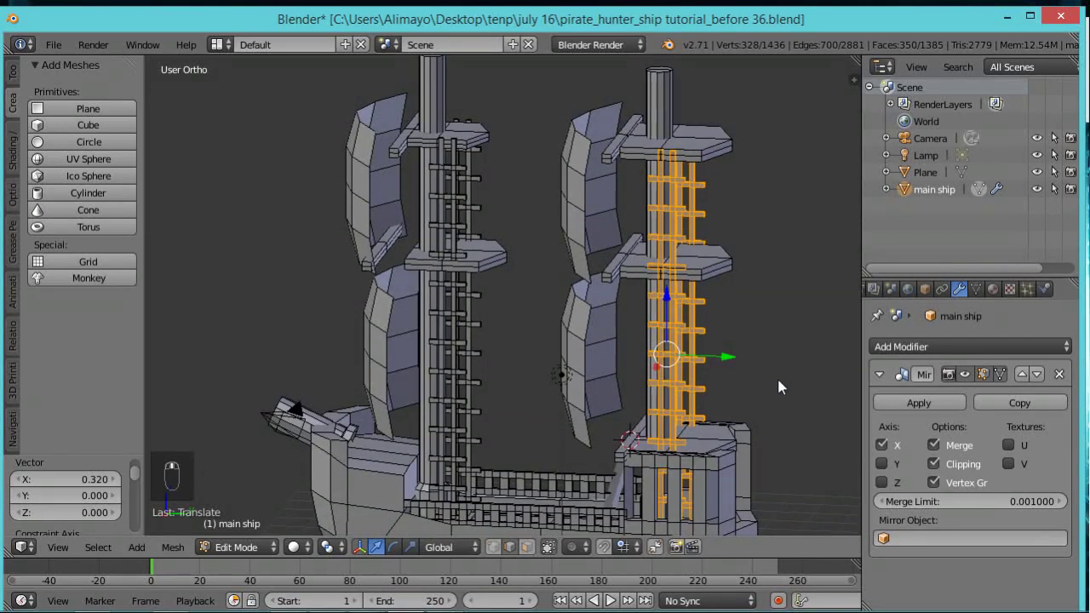
scroll(749, 413, up, 1)
scroll(749, 441, down, 2)
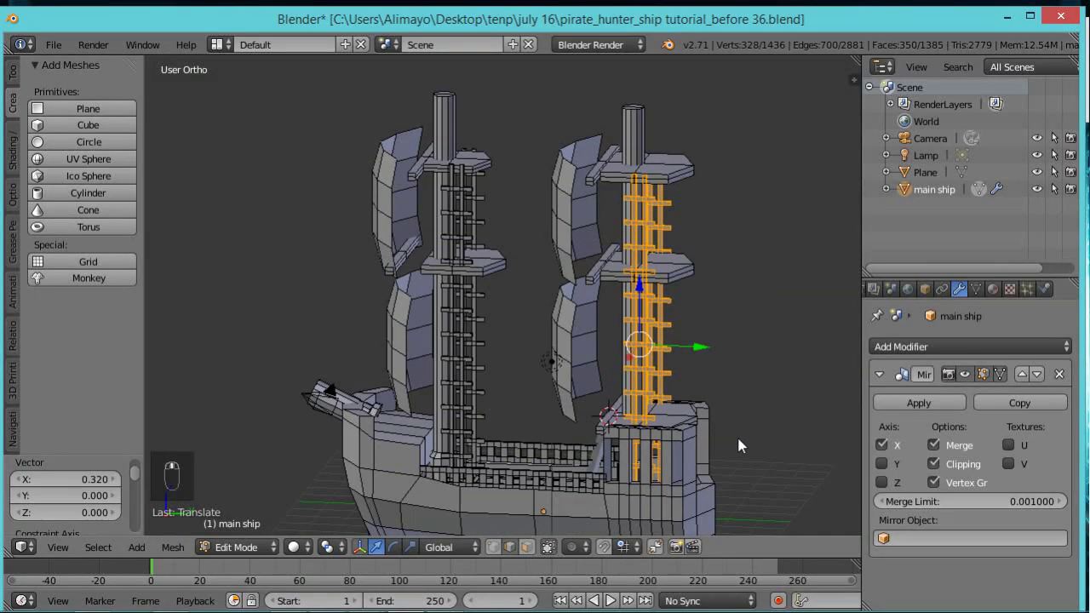
key(z)
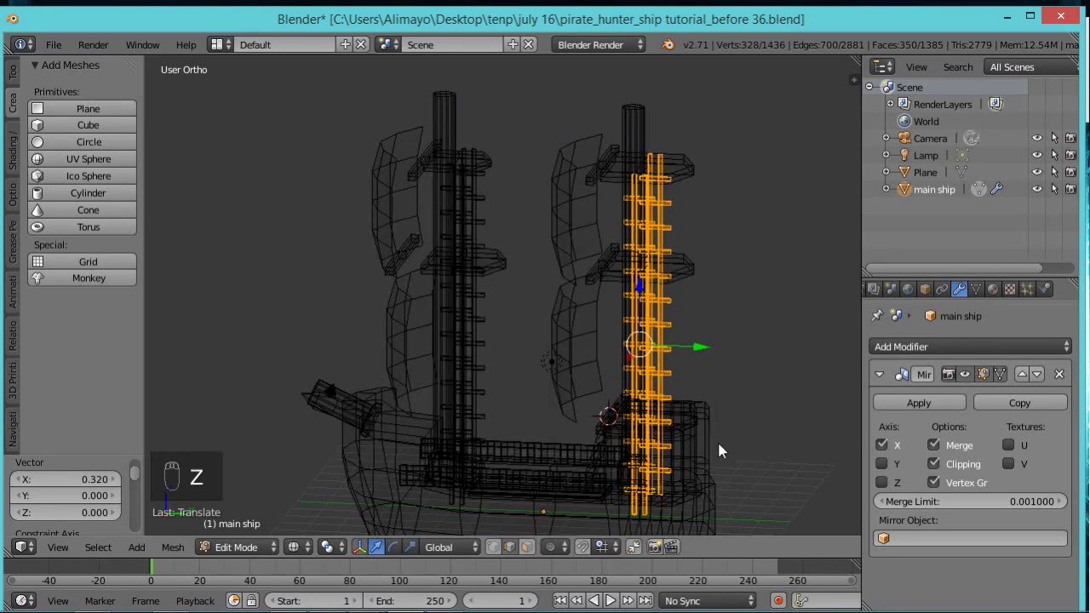
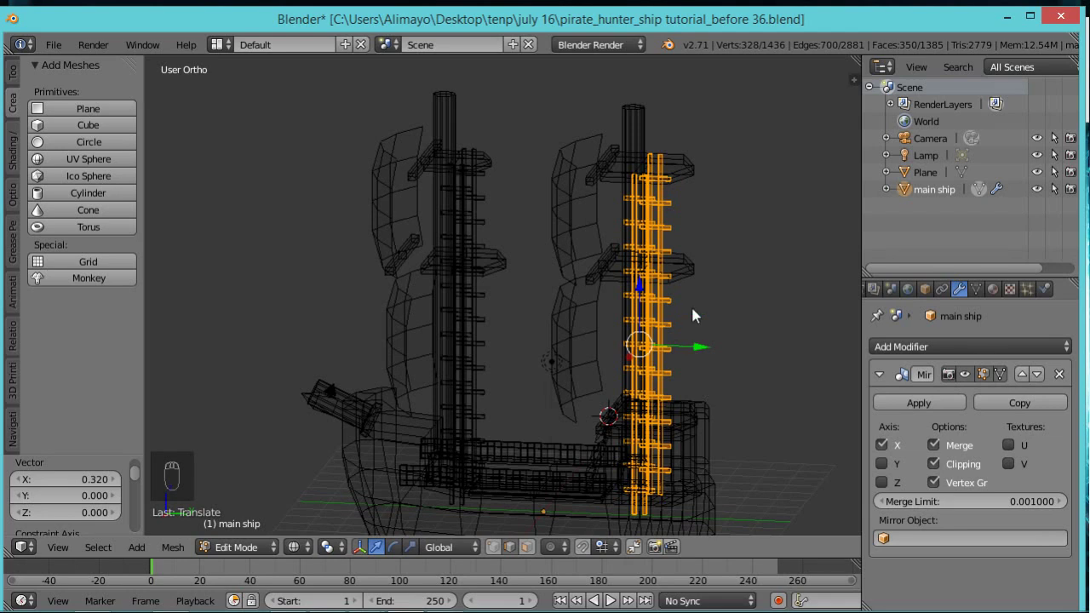
key(c)
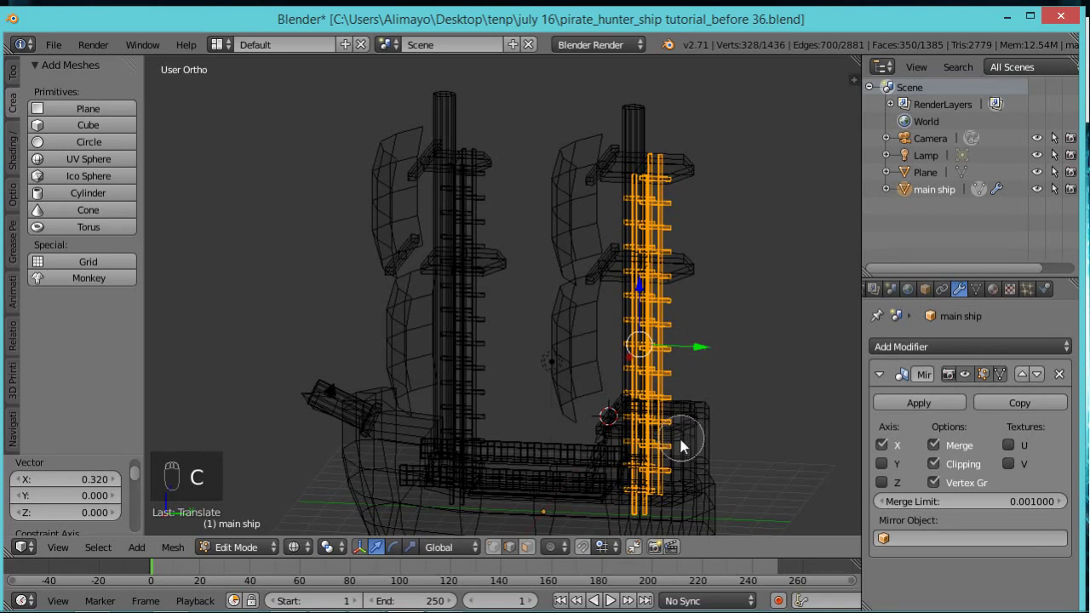
mouse_move(673, 362)
middle_down()
mouse_move(654, 366)
mouse_move(658, 208)
mouse_move(647, 174)
middle_up()
middle_drag(789, 289, 704, 359)
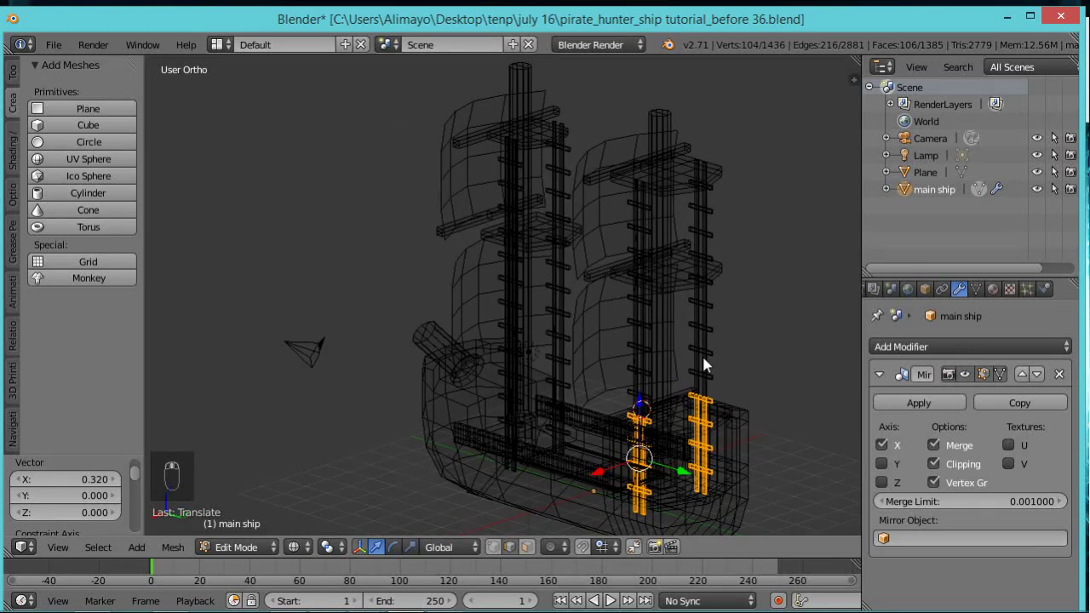
Deselect the ladder pieces standing above the rear deck, leaving only the section below the deck selected
key(z)
scroll(703, 365, up, 2)
middle_drag(686, 434, 724, 452)
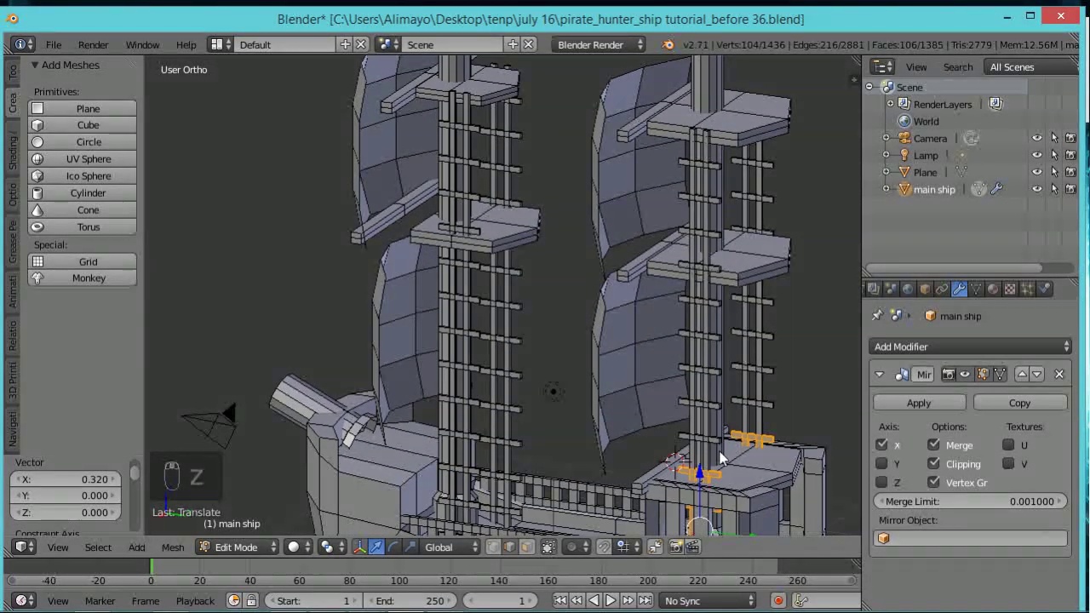
key(c)
mouse_move(725, 453)
middle_down()
mouse_move(703, 463)
mouse_move(747, 425)
middle_up()
right_click(748, 426)
scroll(760, 436, down, 3)
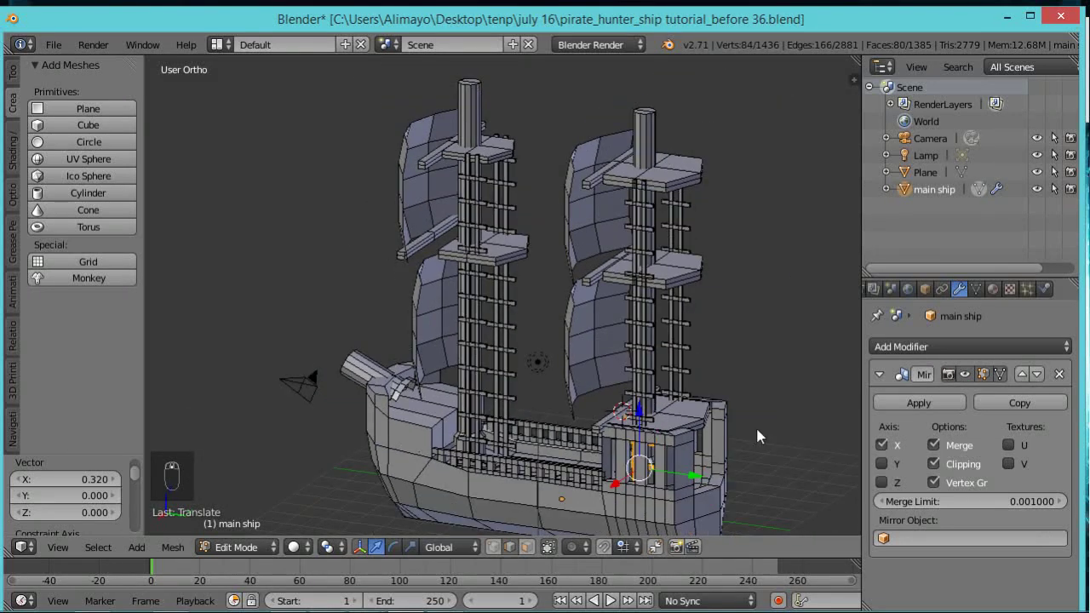
Switch to face selection and delete the faces of the rear ladder's section below the deck
key(z)
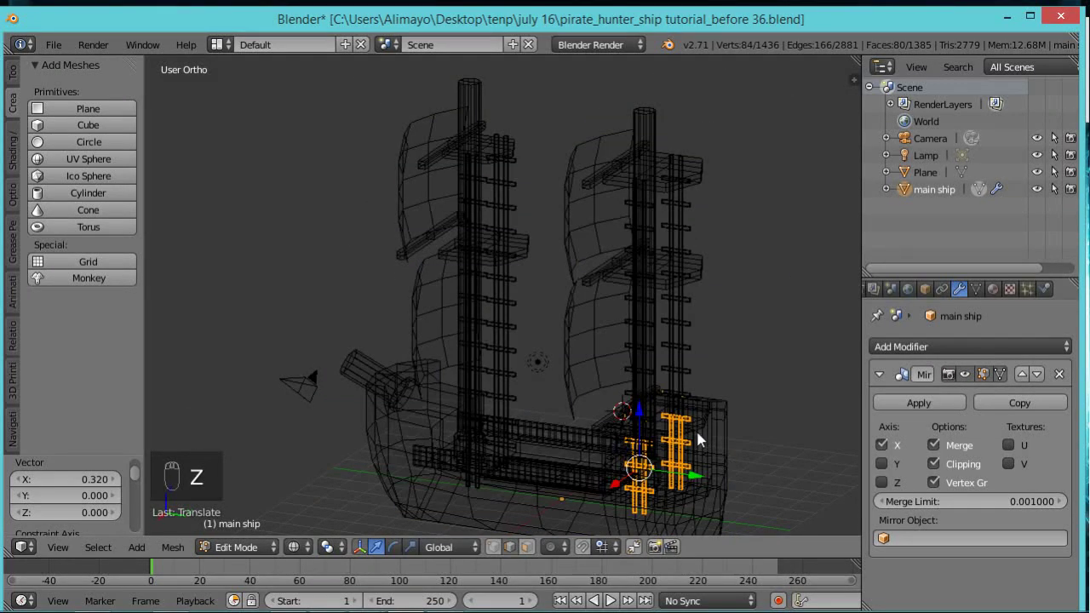
key(x)
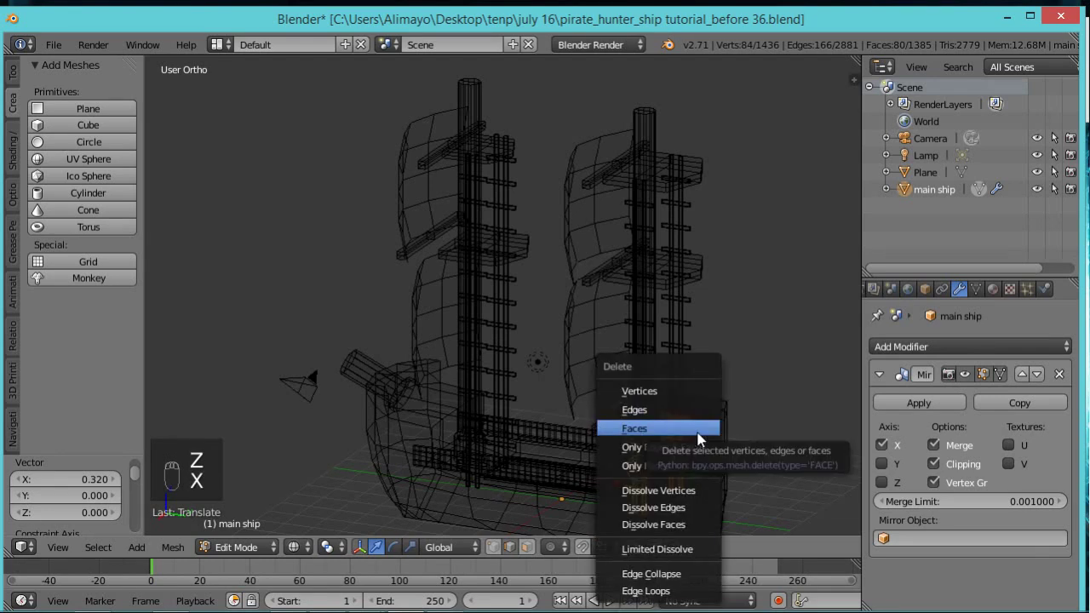
click(645, 460)
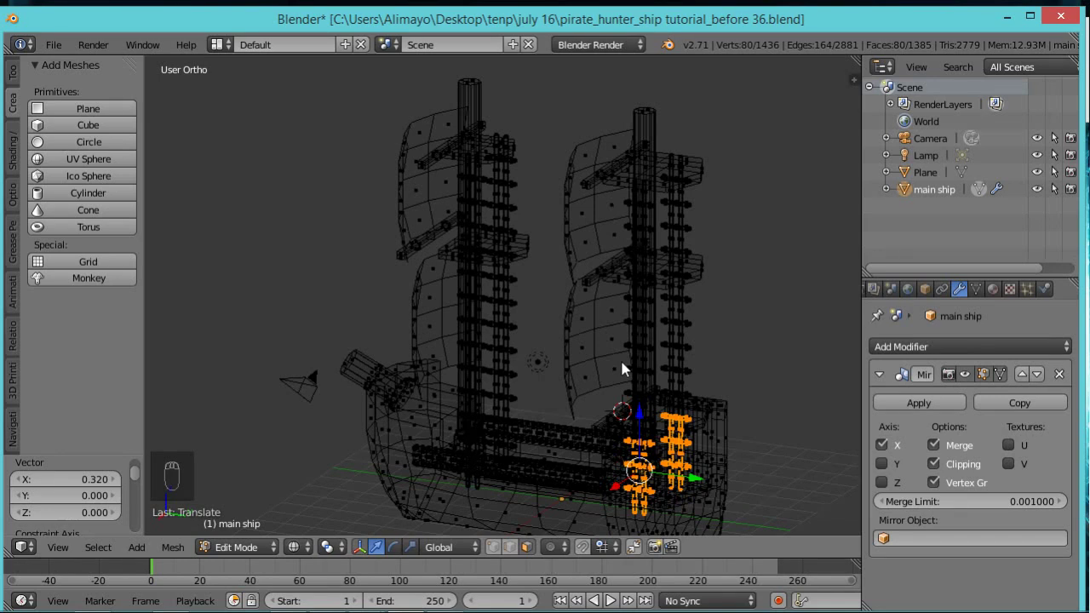
key(x)
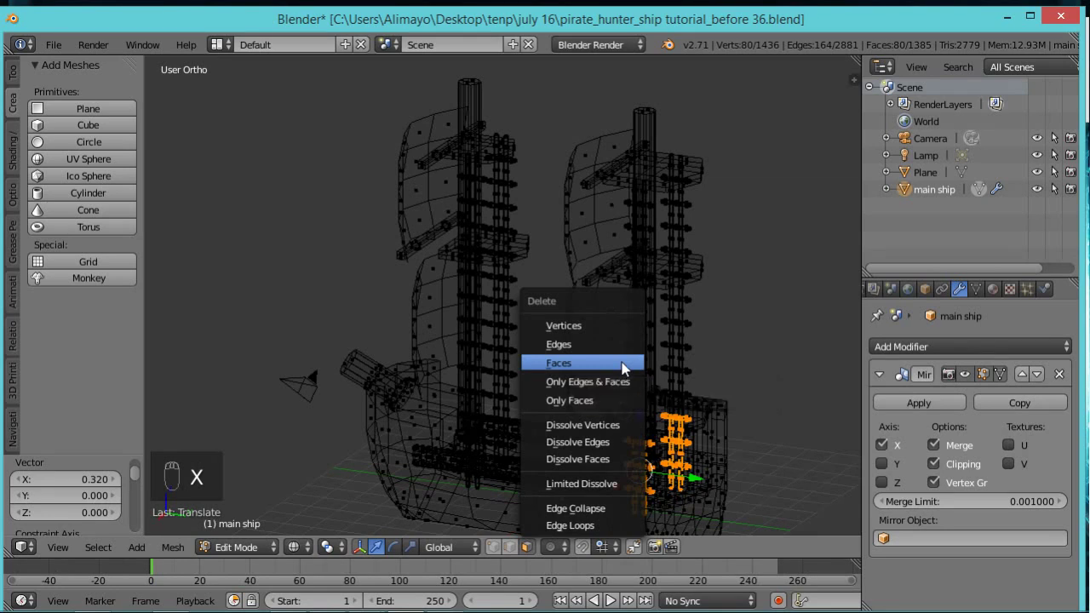
click(622, 366)
key(z)
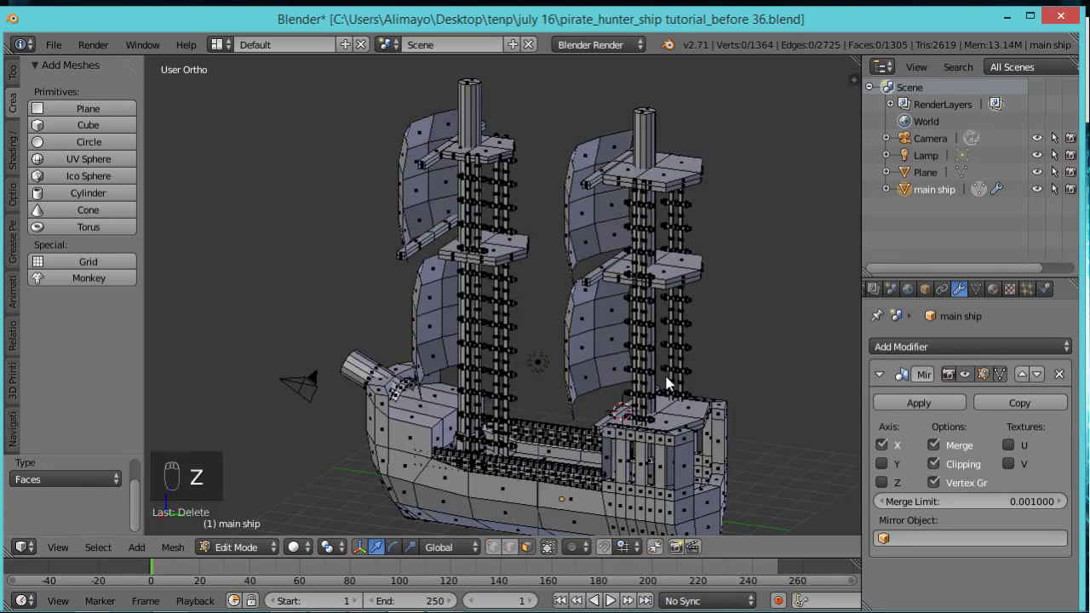
Save the ship as a new file version named pirate_hunter_ship tutorial_before 37.blend
mouse_move(666, 382)
middle_down()
mouse_move(637, 405)
mouse_move(609, 392)
mouse_move(708, 420)
middle_up()
scroll(651, 268, up, 2)
scroll(652, 267, up, 2)
middle_drag(652, 271, 658, 364)
scroll(672, 298, down, 3)
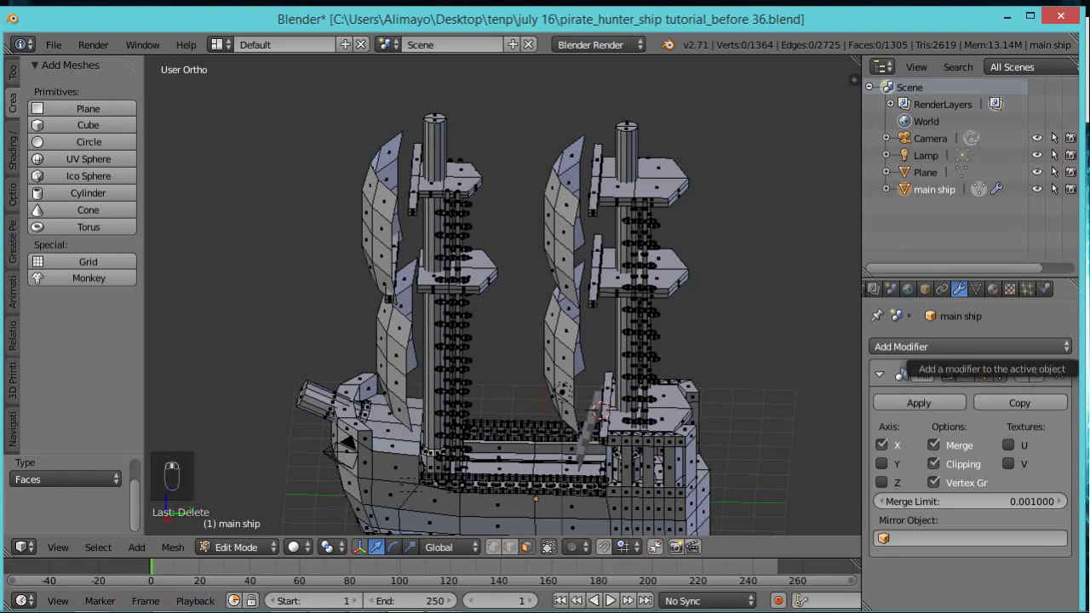
middle_drag(750, 388, 719, 353)
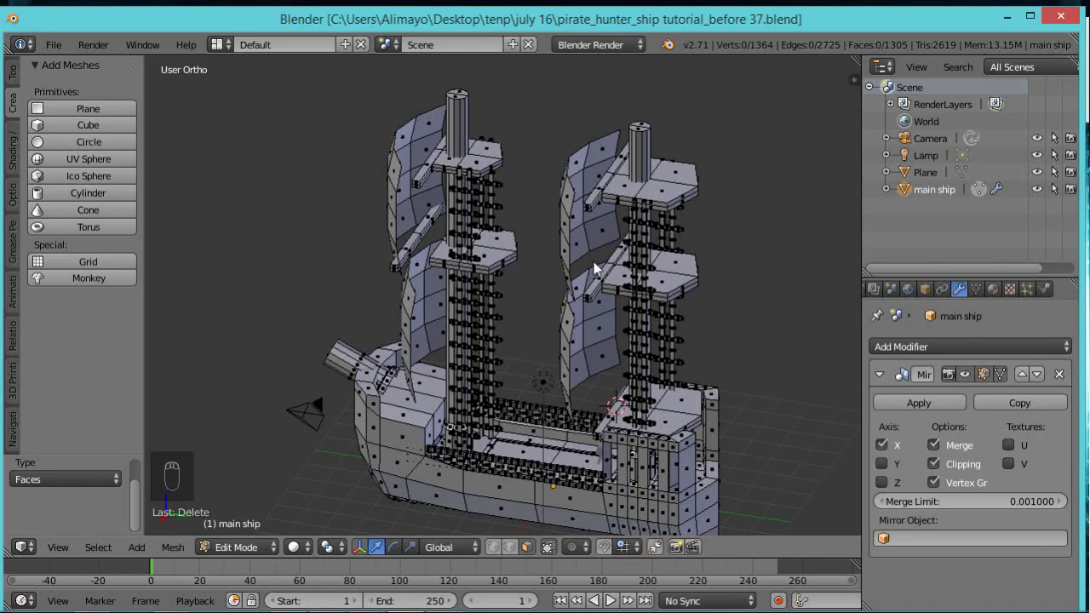
Select the whole linked railing along the main deck and duplicate it
scroll(599, 270, up, 5)
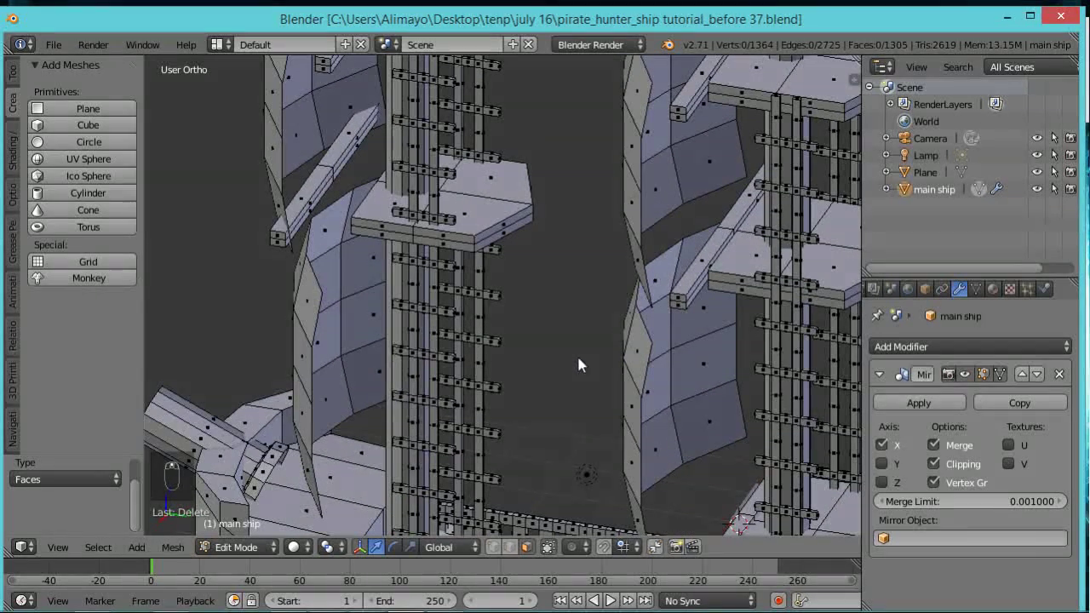
middle_drag(579, 365, 555, 187)
scroll(570, 316, up, 3)
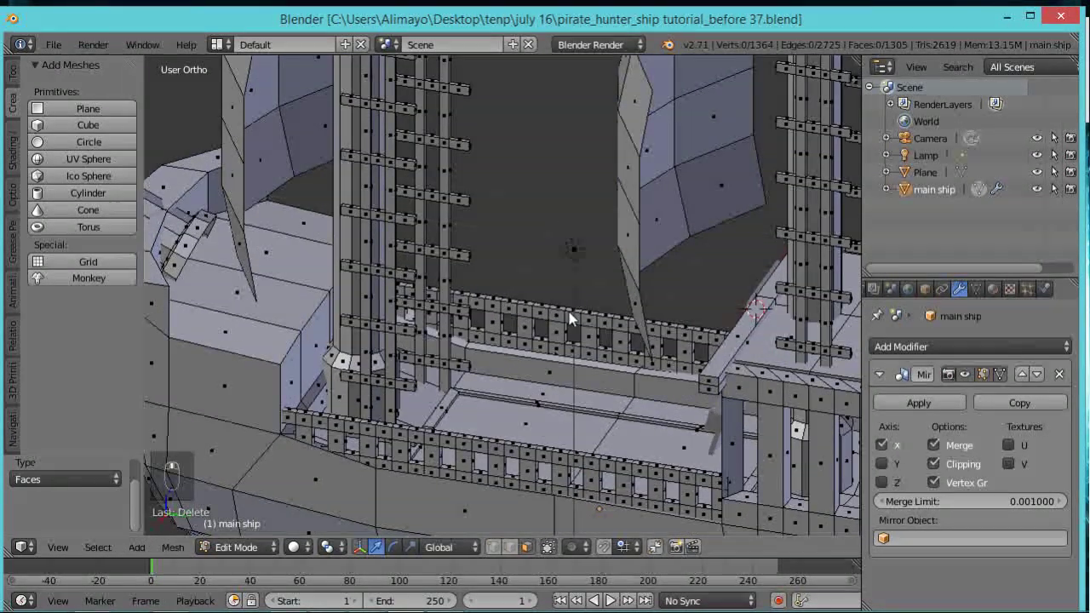
right_click(579, 460)
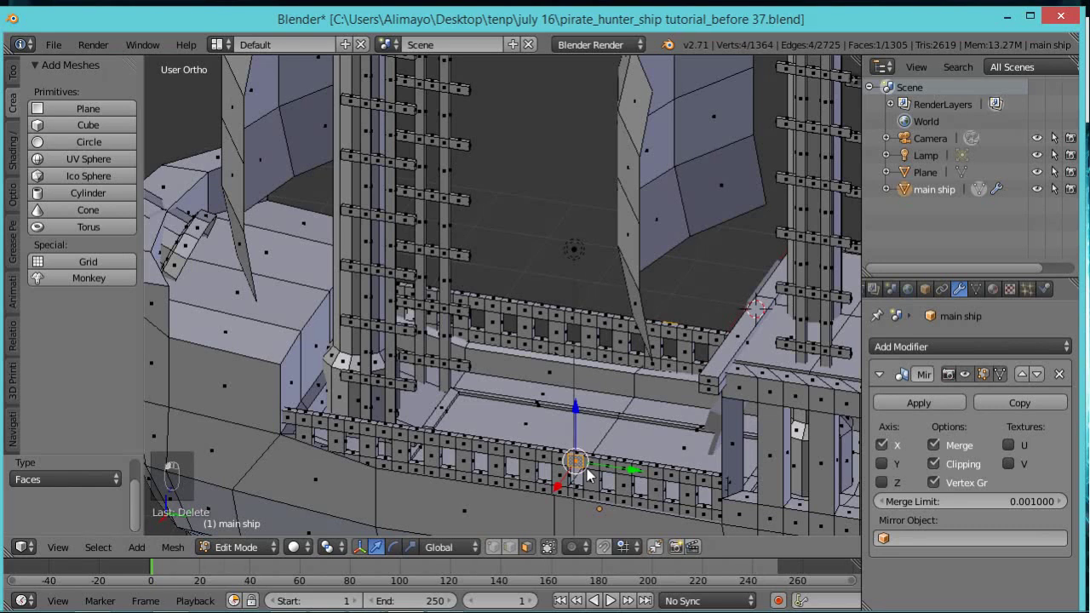
key(ctrl+l)
scroll(625, 430, down, 2)
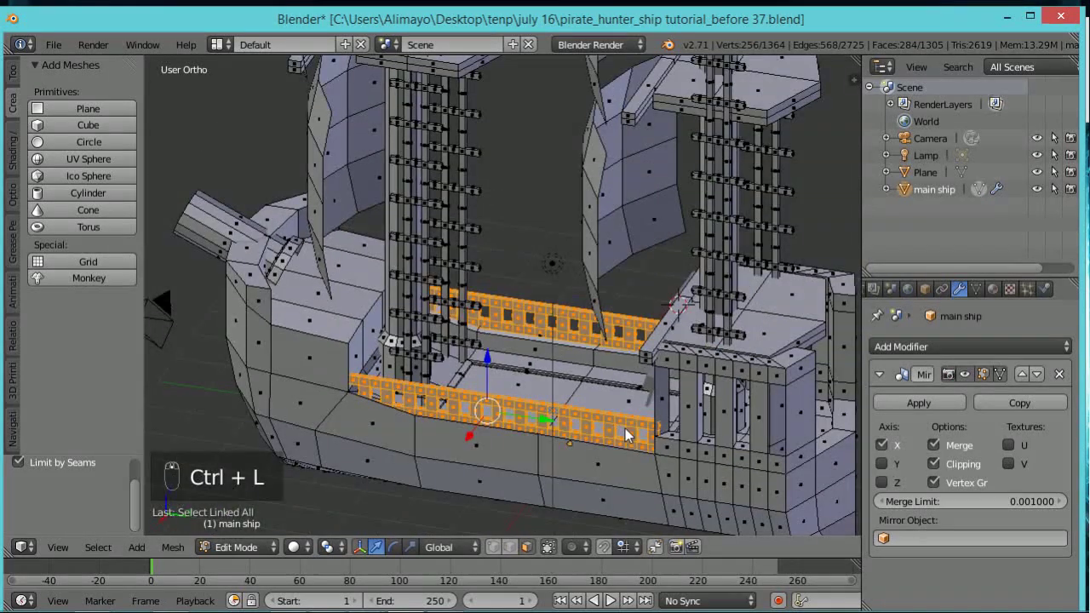
key(shift+d)
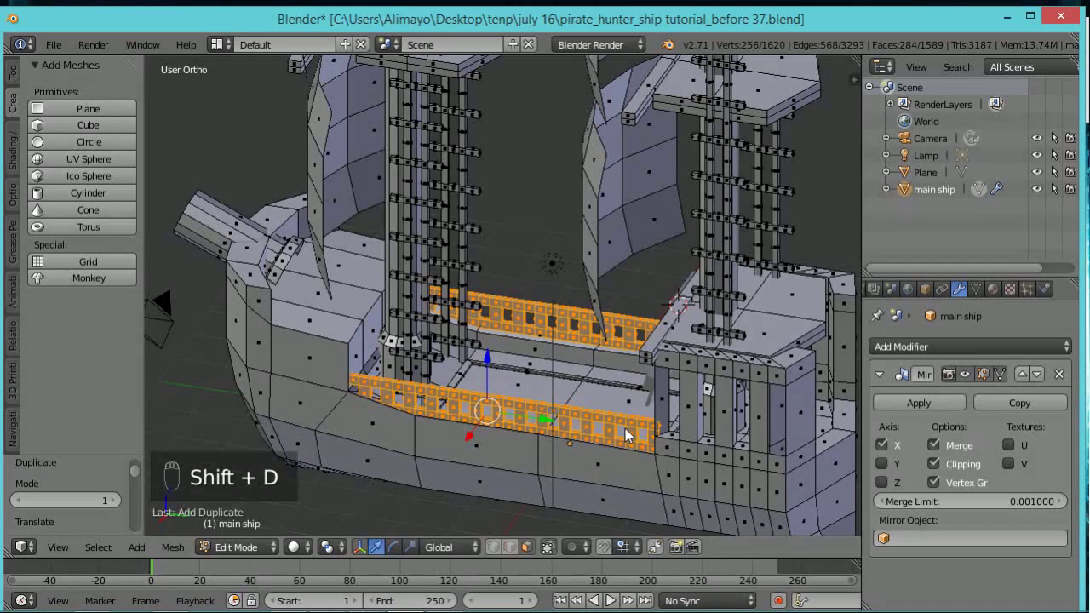
Raise the duplicated railing 2.581 along Z and move it 6.7 along Y over the rear deck
click(469, 239)
text(gy6.7)
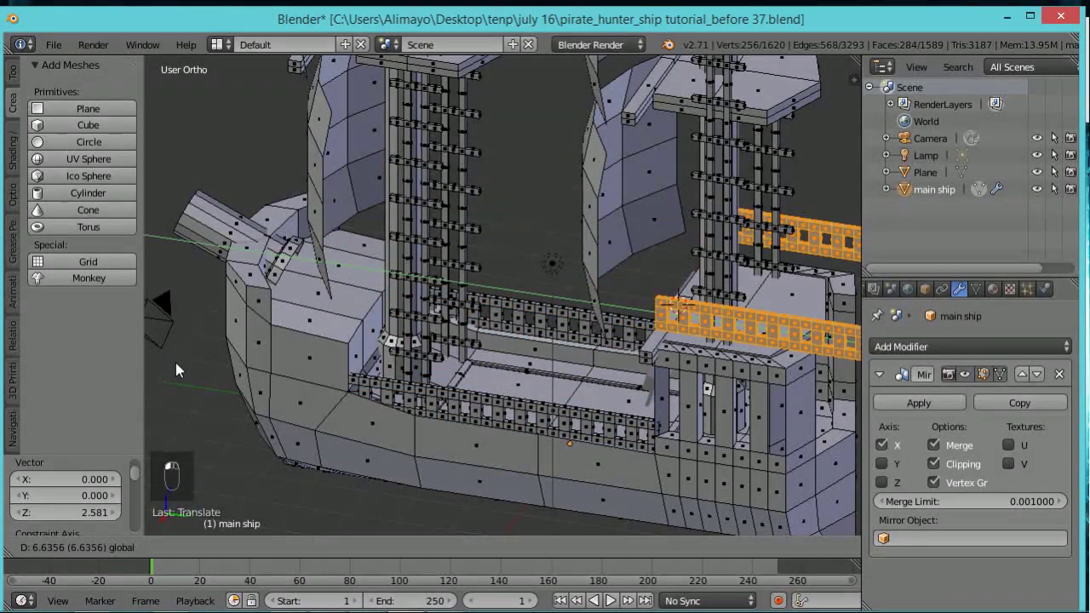
key(Return)
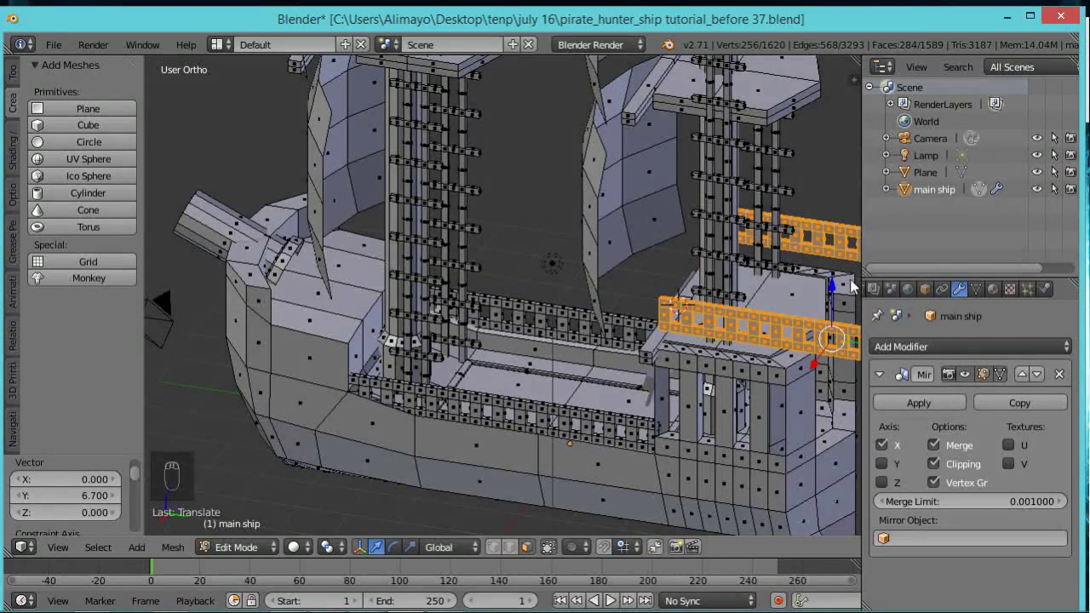
Move the duplicated railing -0.283 along Z and 0.064 along X to fit the rear deck's edge
key(g)
key(z)
click(835, 305)
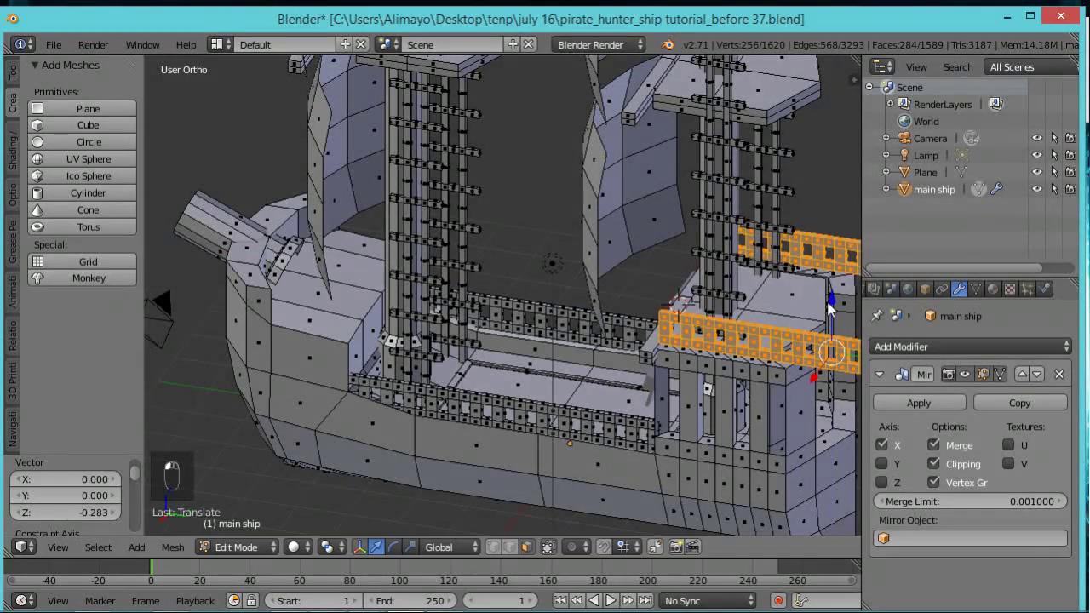
middle_drag(763, 390, 754, 361)
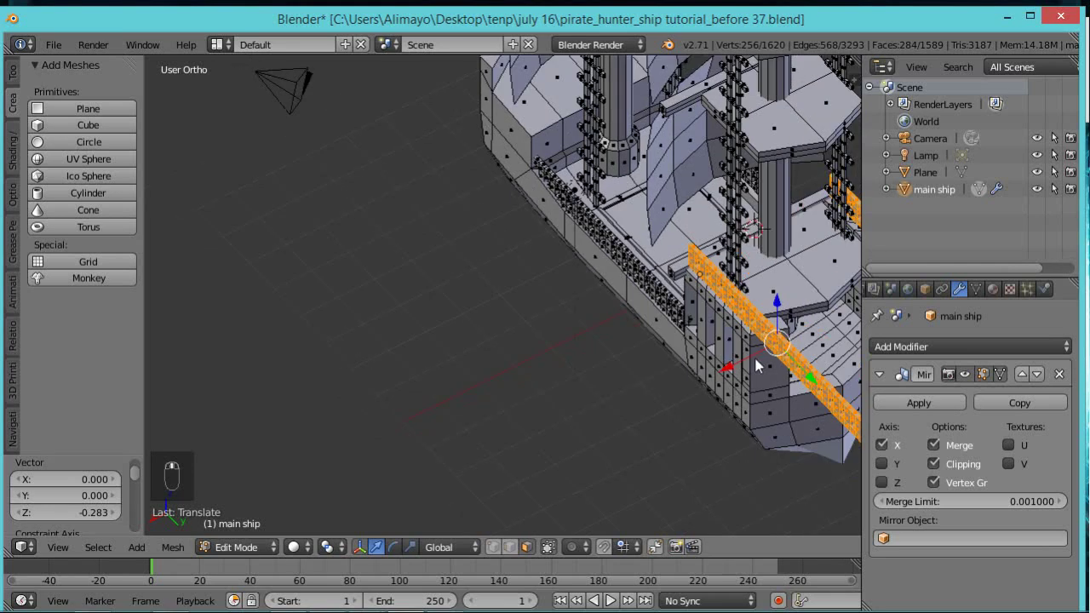
key(g)
key(x)
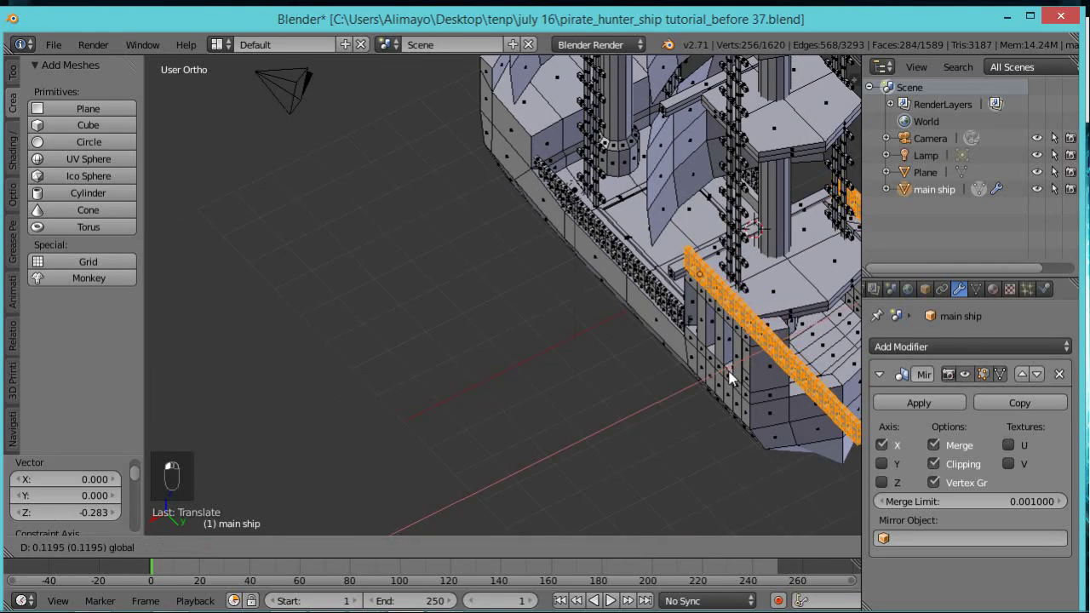
click(731, 376)
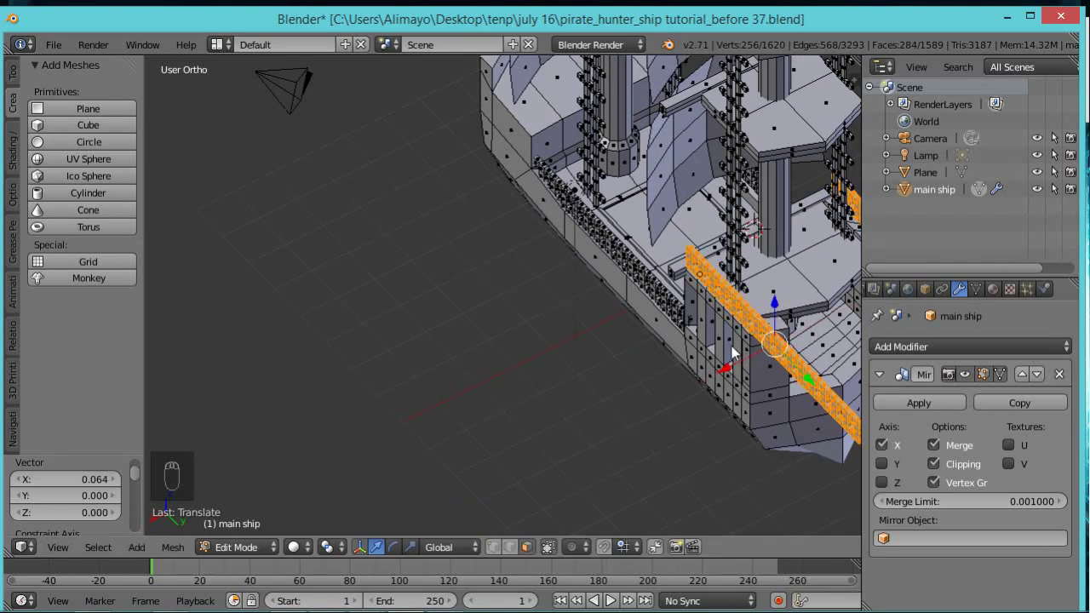
Select the part of the duplicated railing that overhangs the rear deck, on both front and back surfaces, and delete its faces
scroll(550, 377, up, 5)
middle_drag(549, 377, 658, 345)
scroll(658, 345, down, 1)
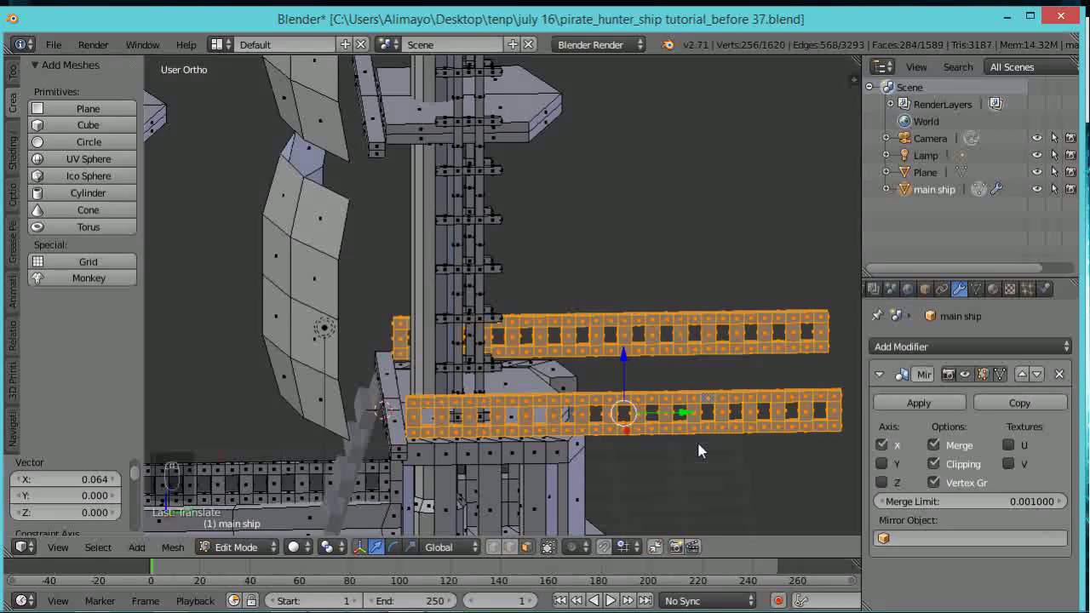
key(KP_3)
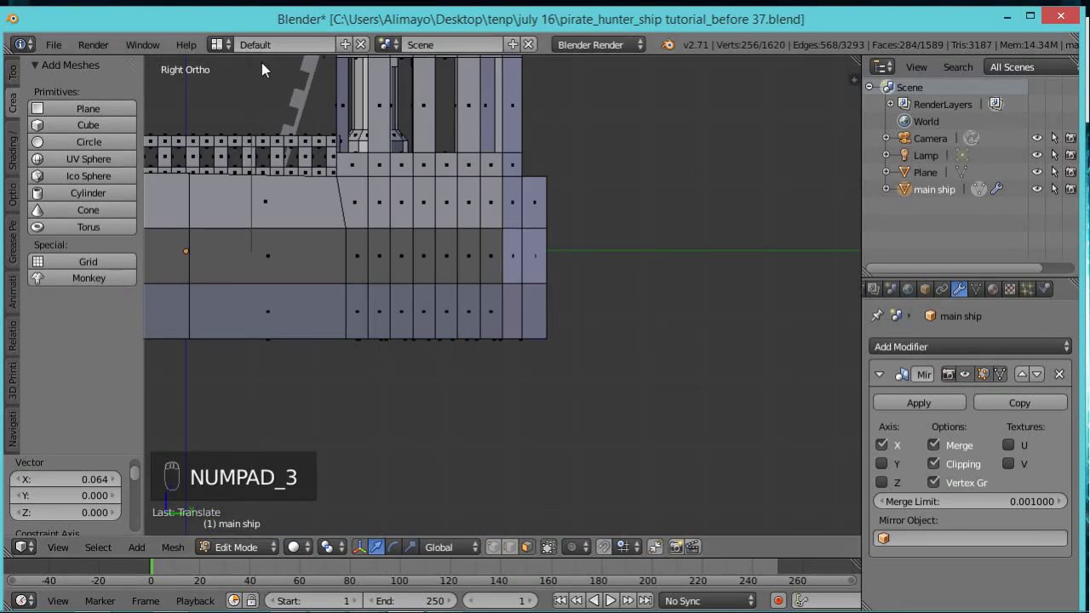
shift+middle_drag(395, 285, 356, 514)
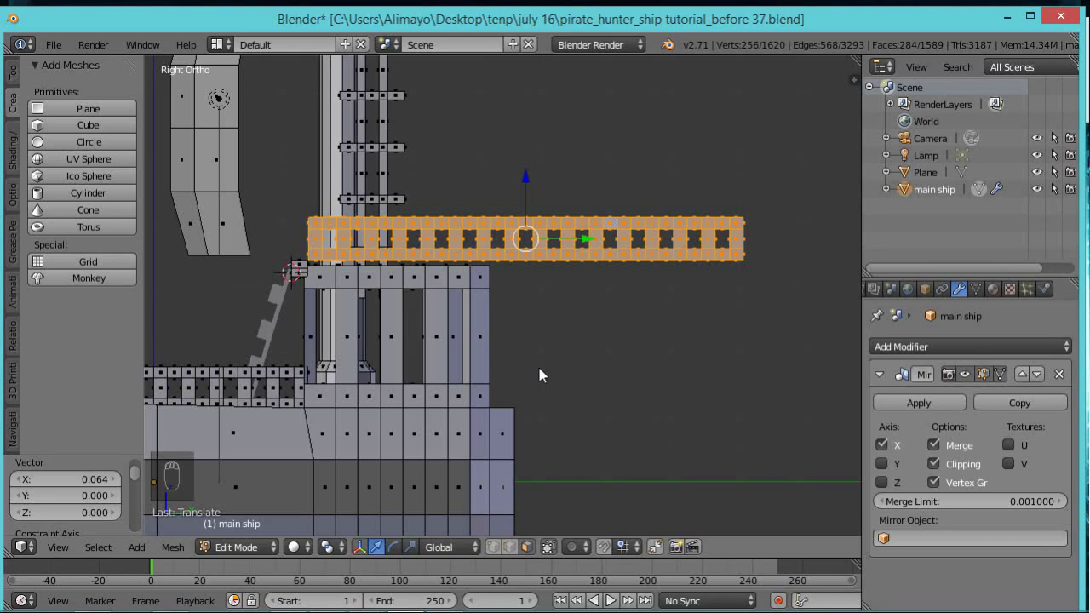
key(z)
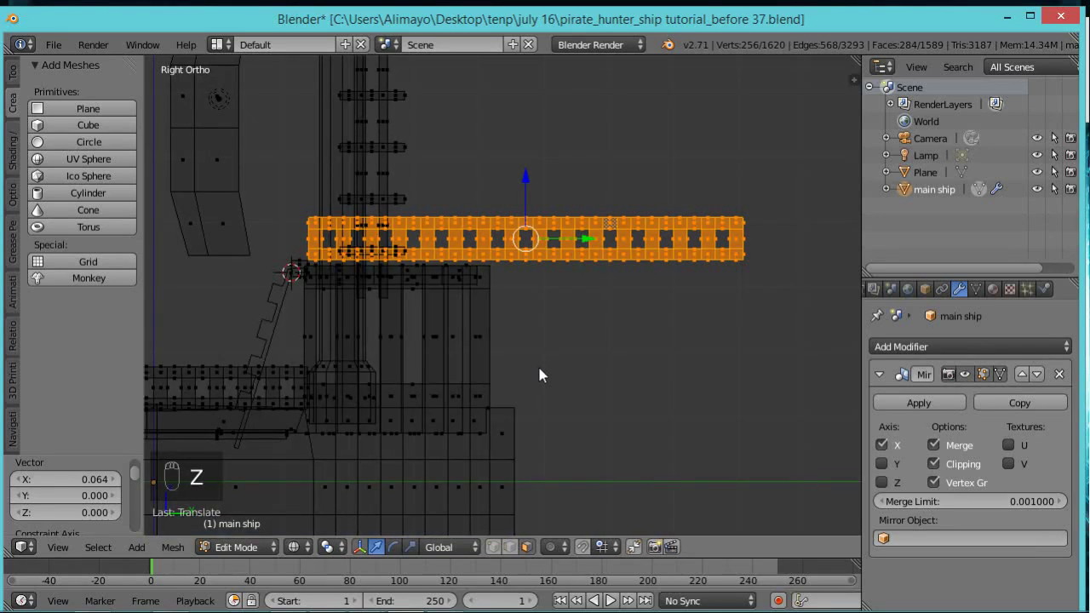
key(a)
key(b)
drag(795, 152, 490, 362)
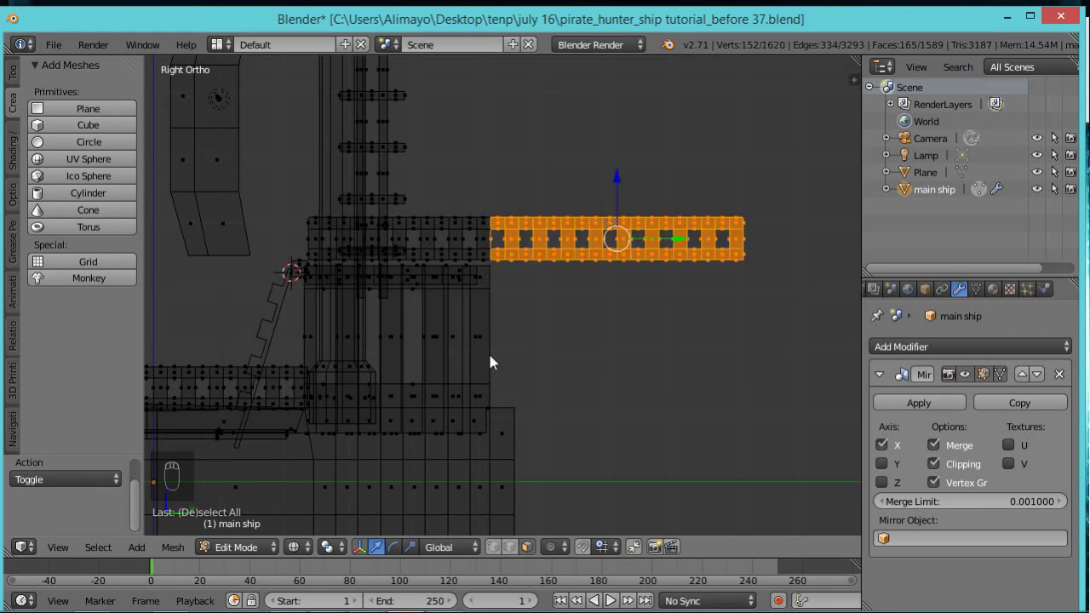
middle_drag(562, 367, 540, 388)
key(z)
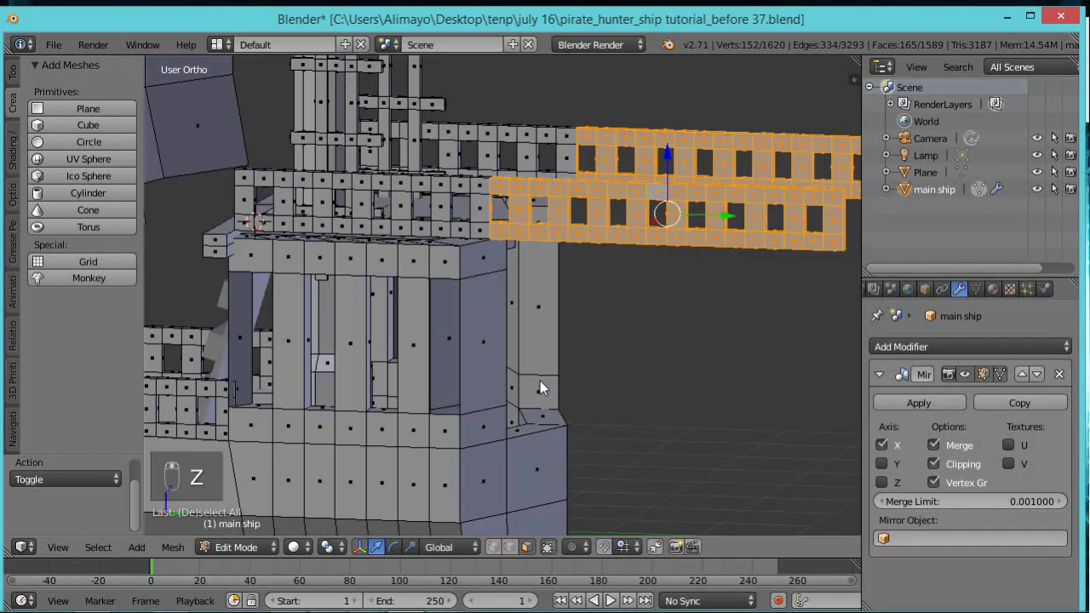
scroll(540, 380, up, 4)
shift+right_click(482, 154)
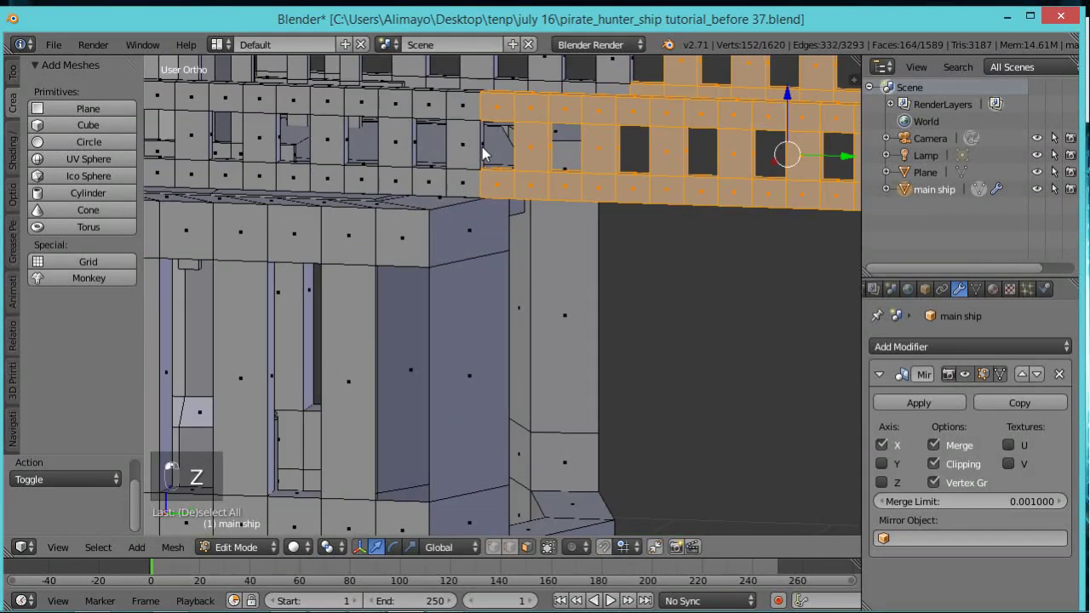
middle_drag(625, 287, 633, 287)
key(x)
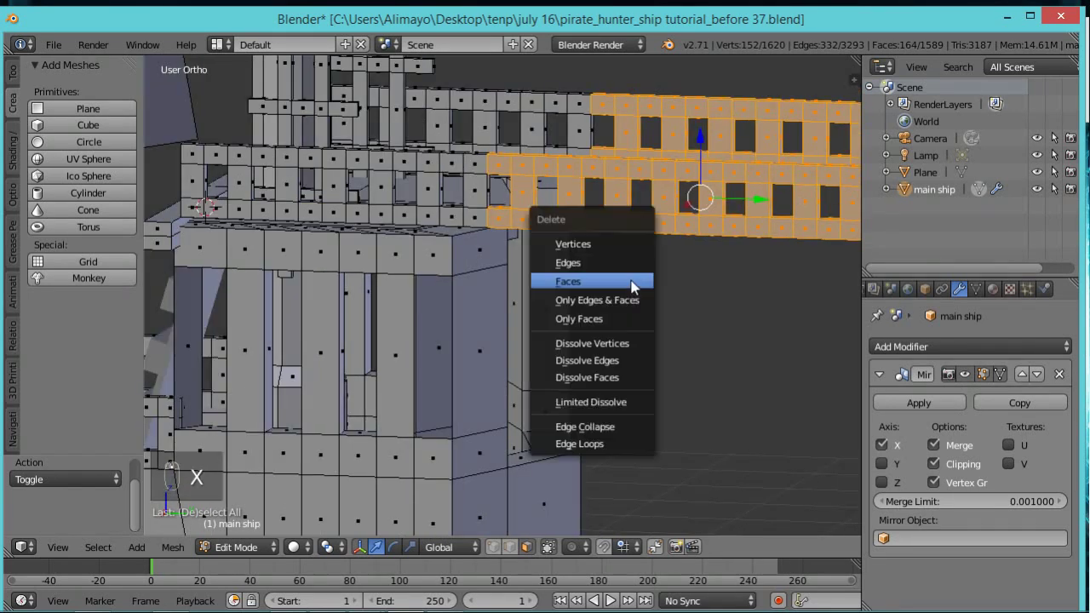
click(631, 285)
Select the whole remaining rear-deck railing and move it -0.233 along Y and 0.103 along X
middle_drag(629, 275, 535, 299)
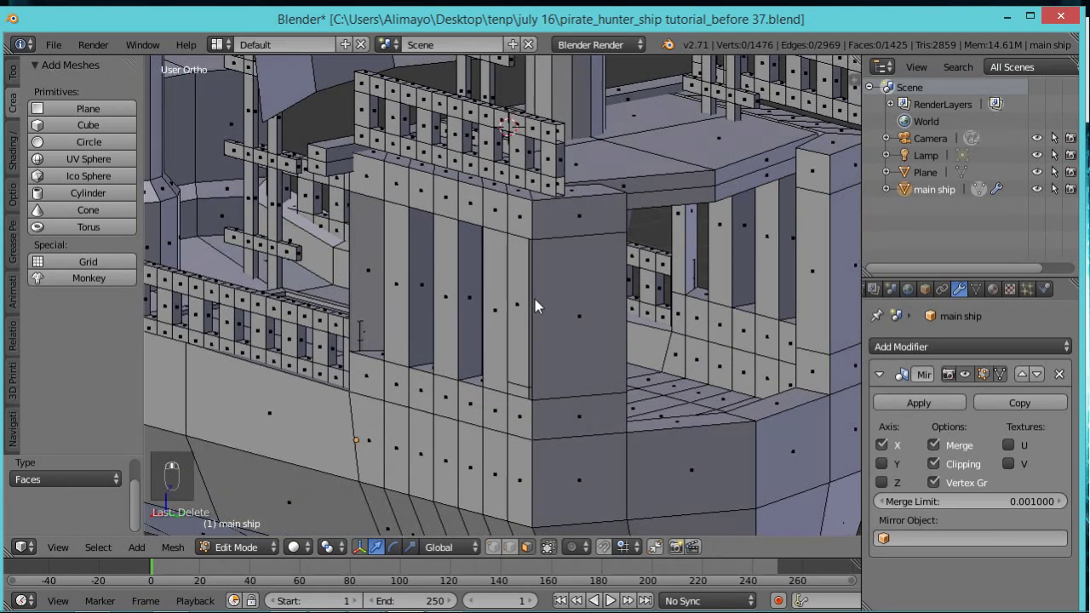
right_click(490, 153)
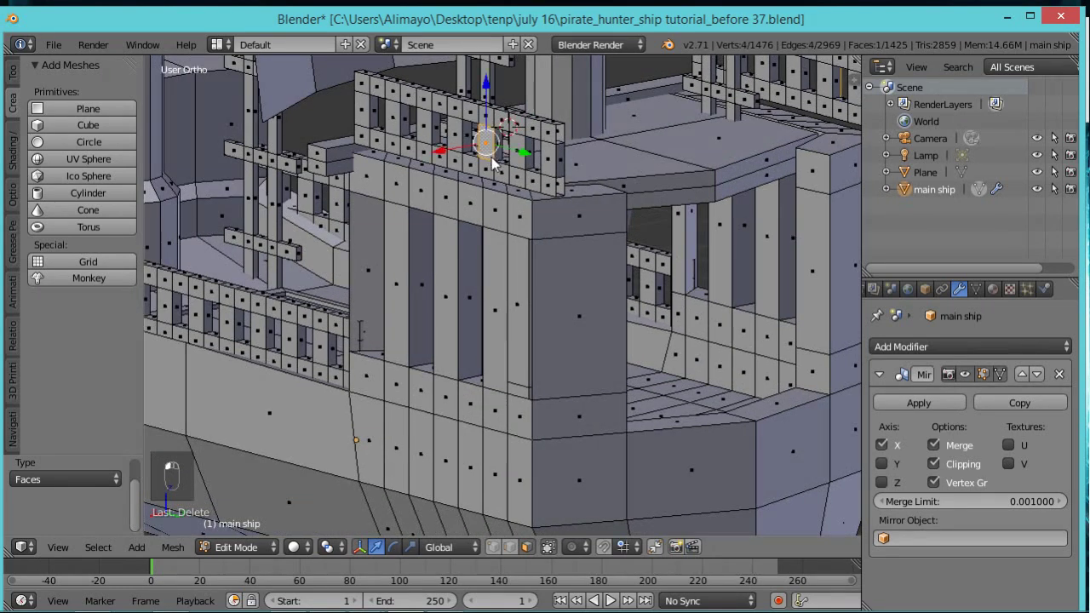
key(ctrl+l)
middle_drag(480, 191, 517, 165)
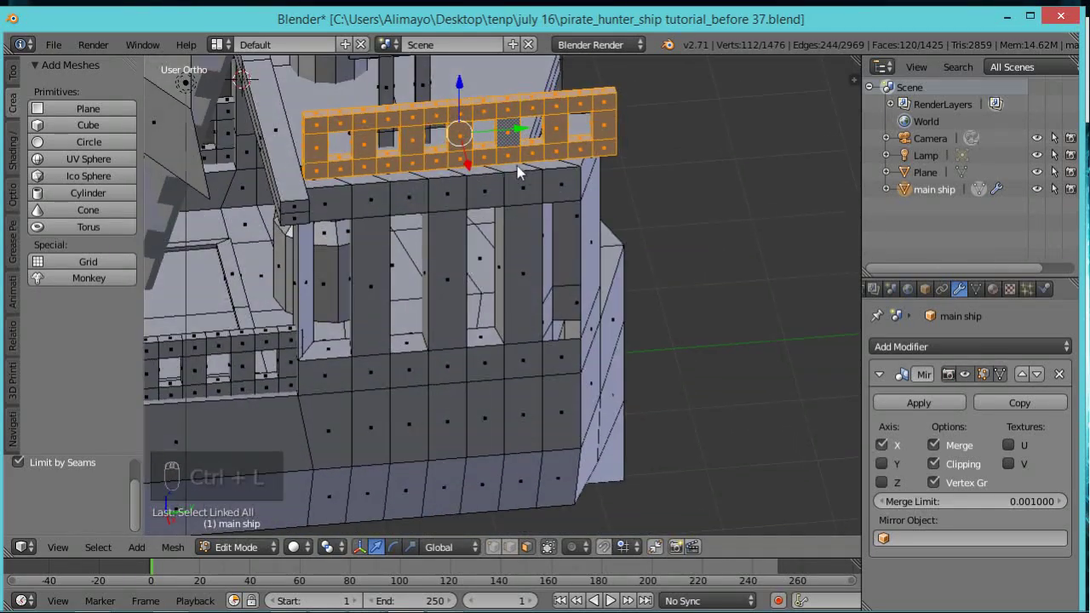
drag(515, 130, 487, 135)
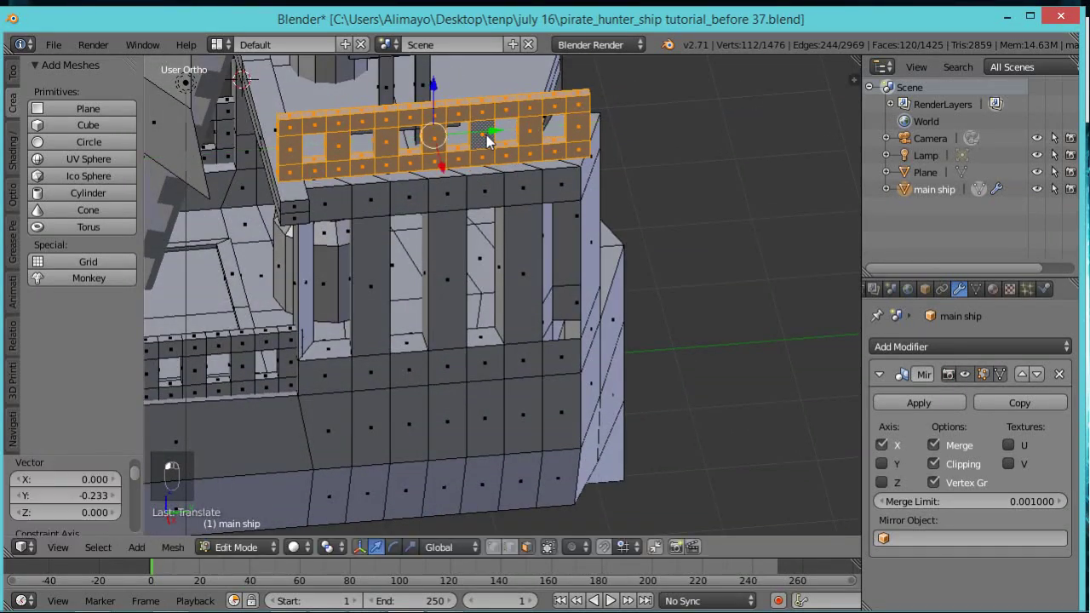
middle_drag(477, 178, 414, 150)
drag(413, 151, 407, 157)
middle_drag(392, 179, 453, 154)
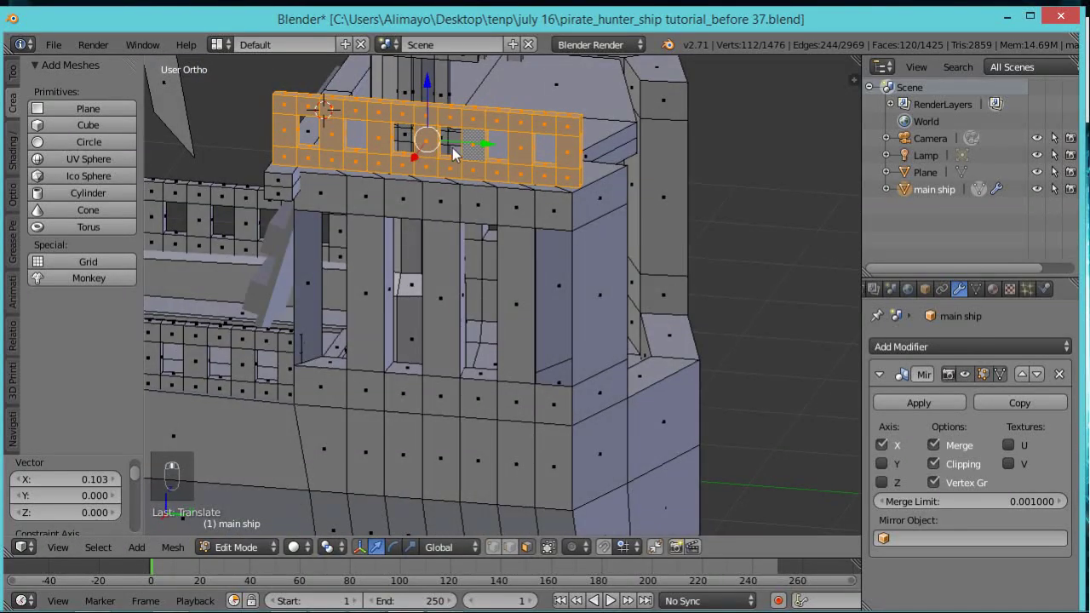
Shift the rear-deck railing sternward along Y and adjust it along X, finishing with a -0.129 X move
drag(479, 145, 499, 159)
middle_drag(466, 176, 434, 163)
drag(434, 163, 430, 167)
middle_drag(414, 262, 311, 209)
drag(394, 147, 408, 140)
middle_drag(451, 193, 489, 178)
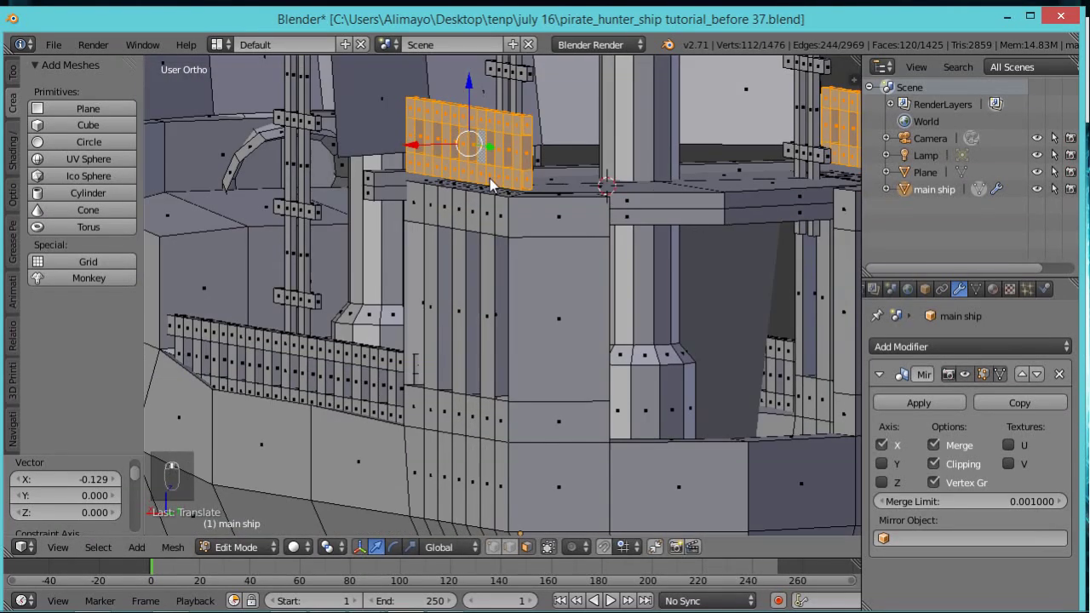
Lower the railing -0.091 along Z onto the deck wall and move it -0.057 along X
drag(470, 99, 472, 102)
middle_drag(490, 177, 362, 199)
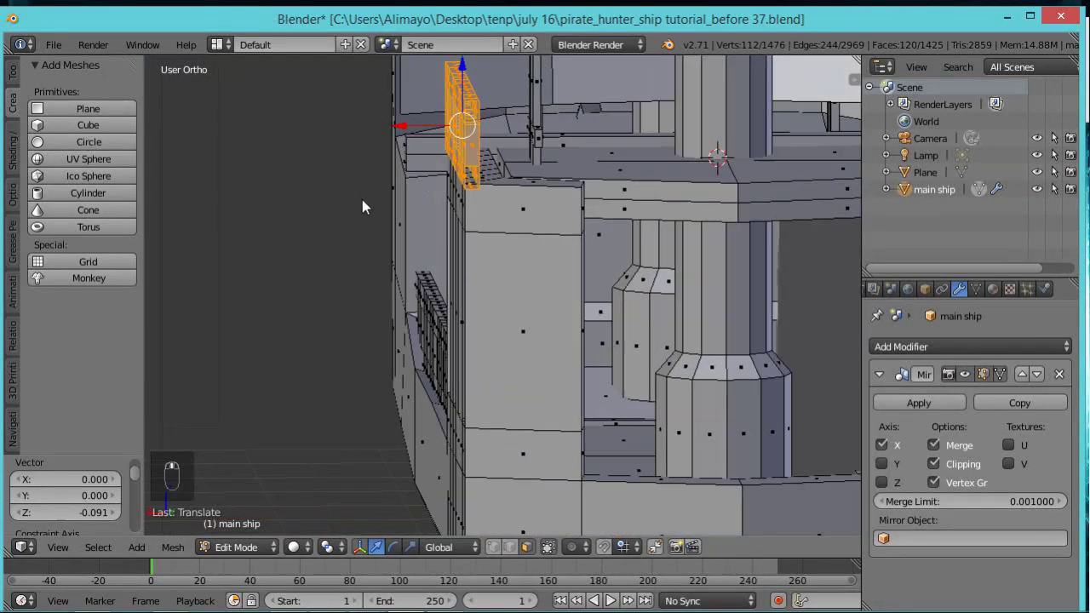
drag(397, 128, 410, 125)
middle_drag(418, 165, 613, 195)
scroll(612, 183, up, 2)
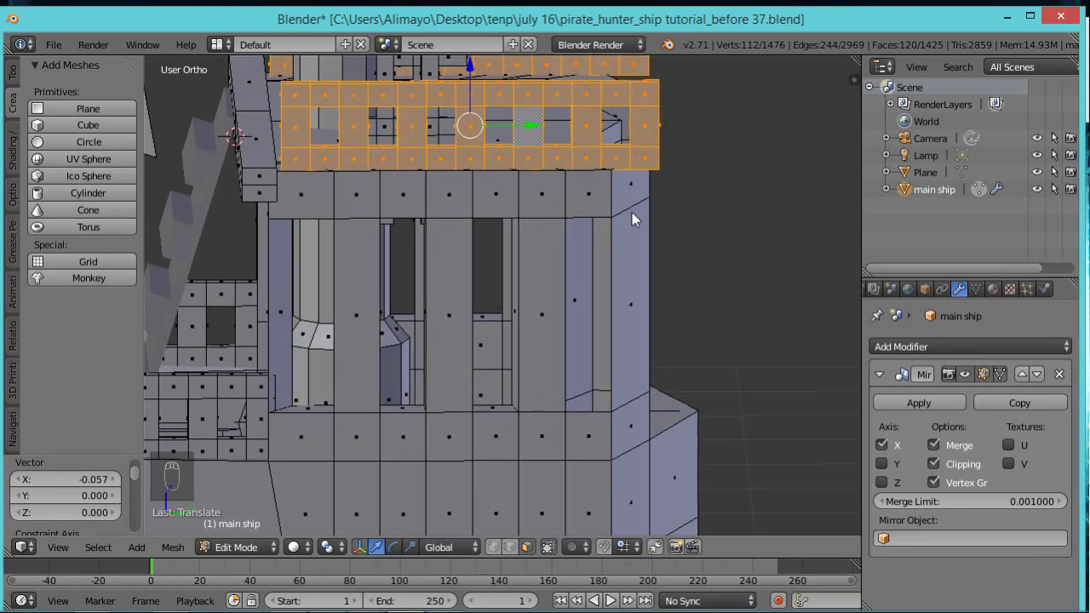
Scale the rear-deck railing to 0.884 along Y and move it -0.196 along Y to fit the wall's length
key(s)
key(x)
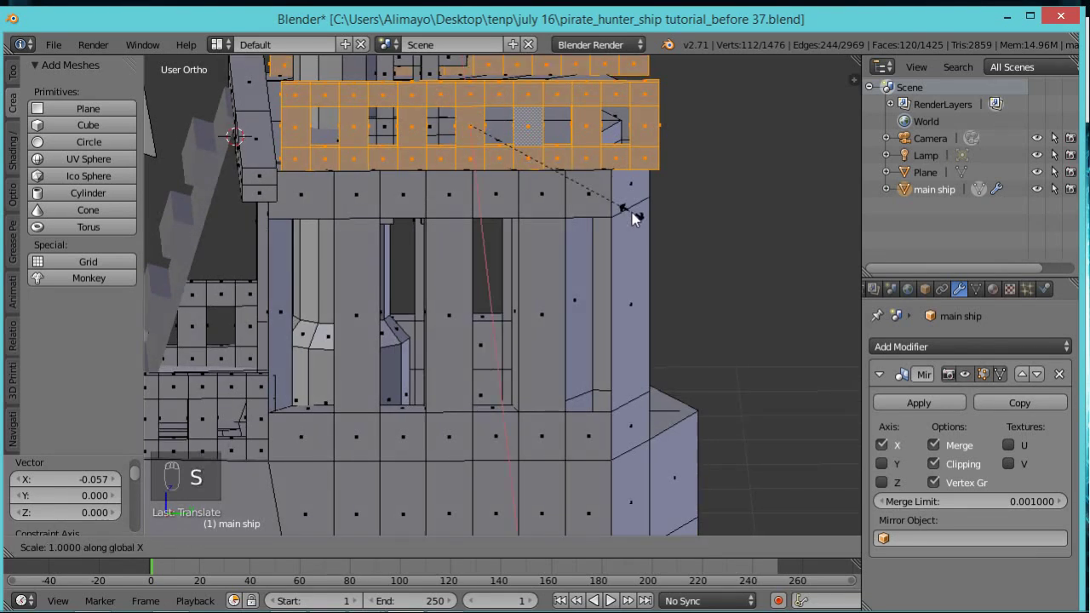
key(y)
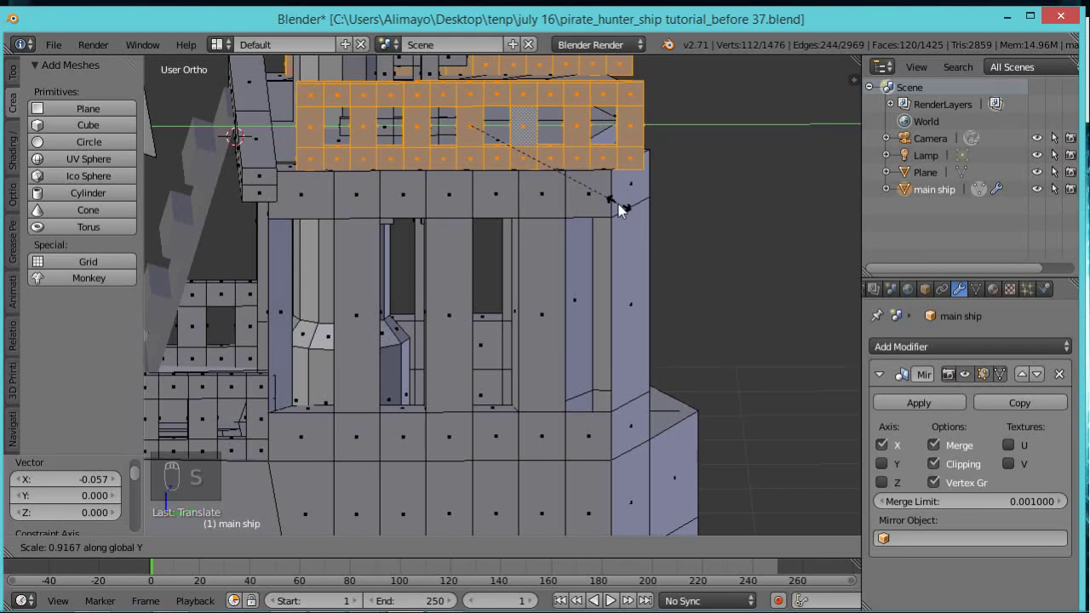
click(615, 205)
key(g)
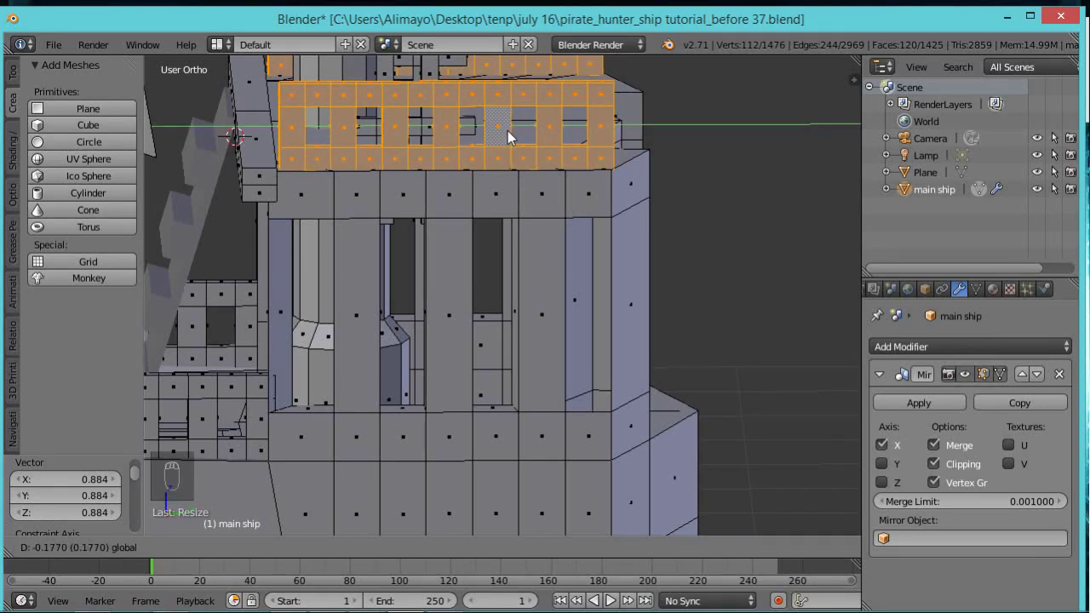
click(505, 132)
scroll(648, 181, down, 3)
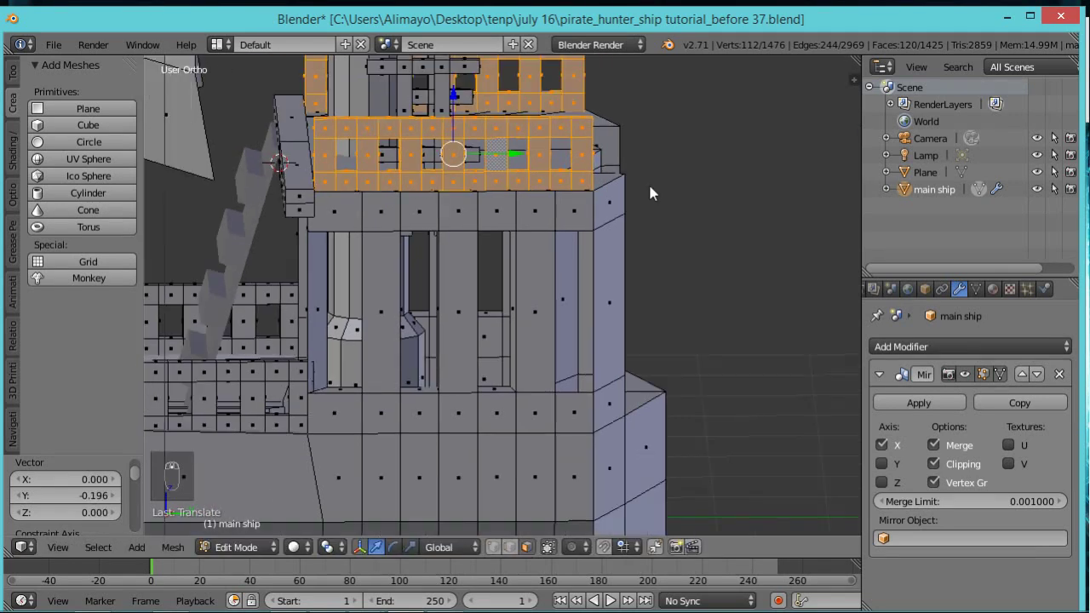
middle_drag(569, 224, 499, 247)
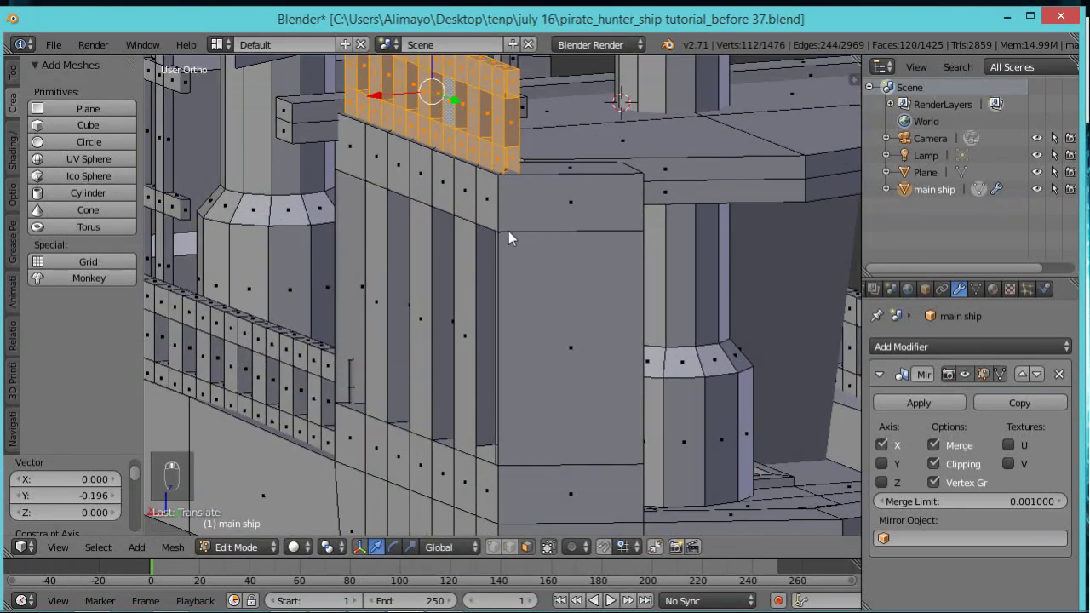
Fill the open upper end of the rear-deck railing with a face between its four corner vertices
key(a)
shift+middle_drag(514, 229, 545, 449)
scroll(552, 426, up, 6)
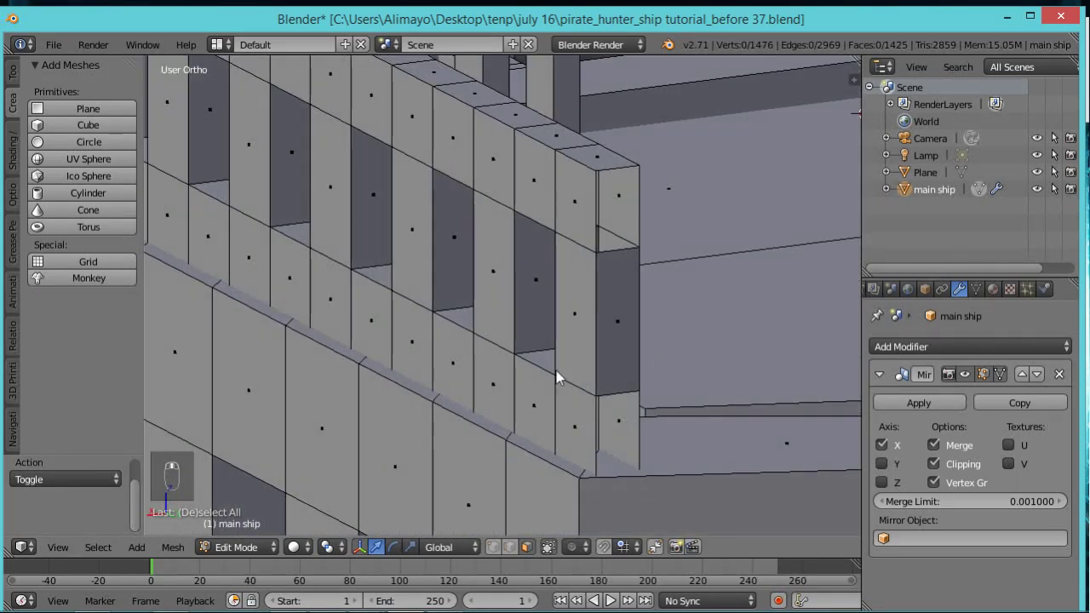
click(493, 547)
right_click(594, 182)
shift+right_click(637, 177)
shift+right_click(640, 249)
shift+right_click(597, 252)
key(f)
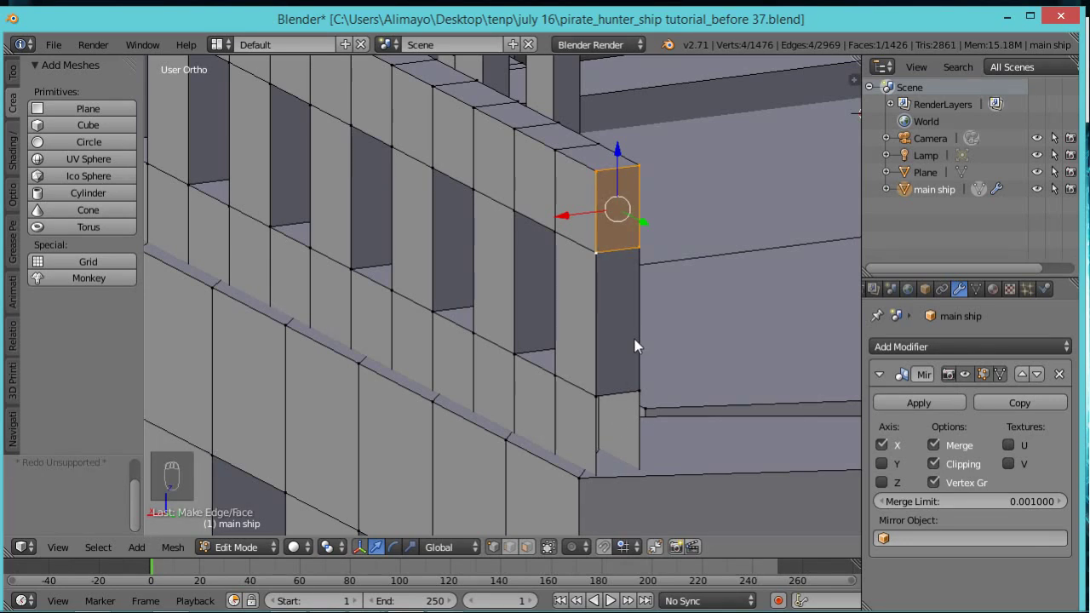
Select the whole linked rear-deck railing, raise it 0.005 along Z and clear the selection
key(ctrl+l)
drag(353, 129, 352, 124)
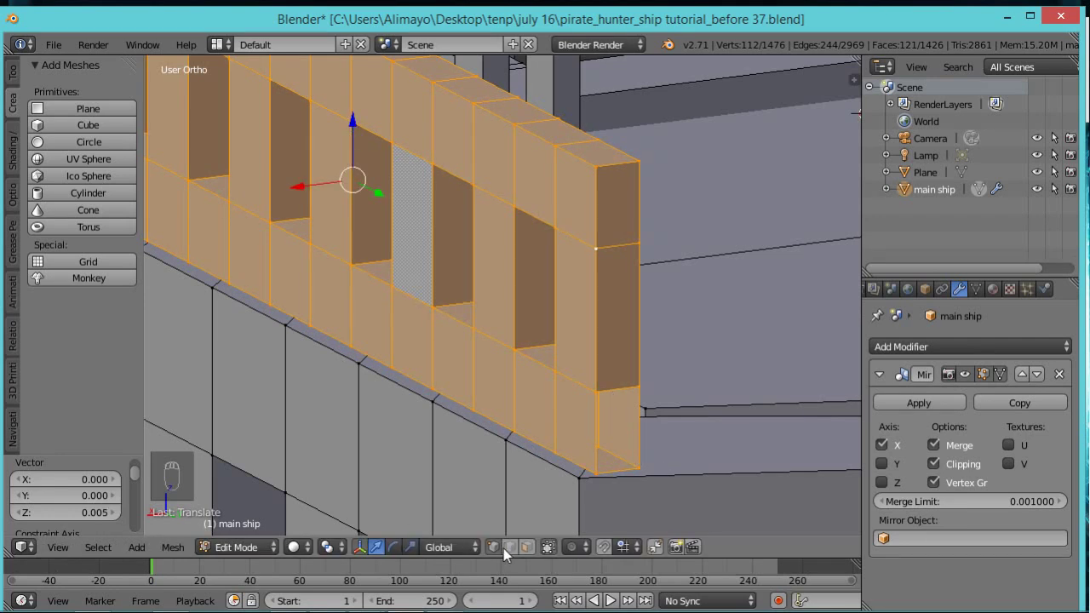
key(a)
Fill the open lower end of the rear-deck railing with a face between its four corner vertices
right_click(598, 390)
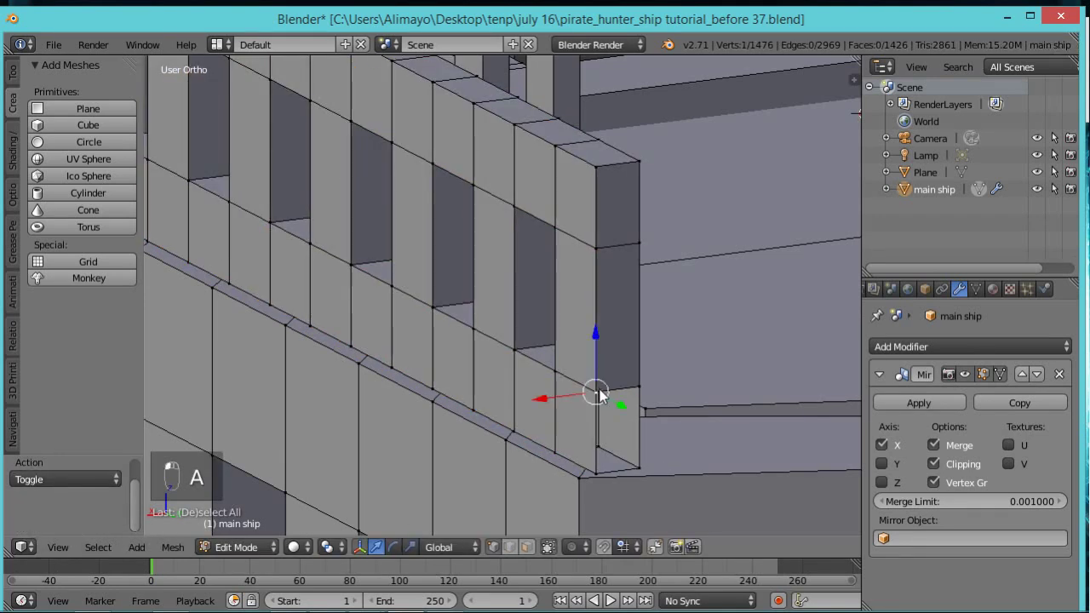
shift+right_click(635, 394)
shift+right_click(629, 466)
shift+right_click(600, 470)
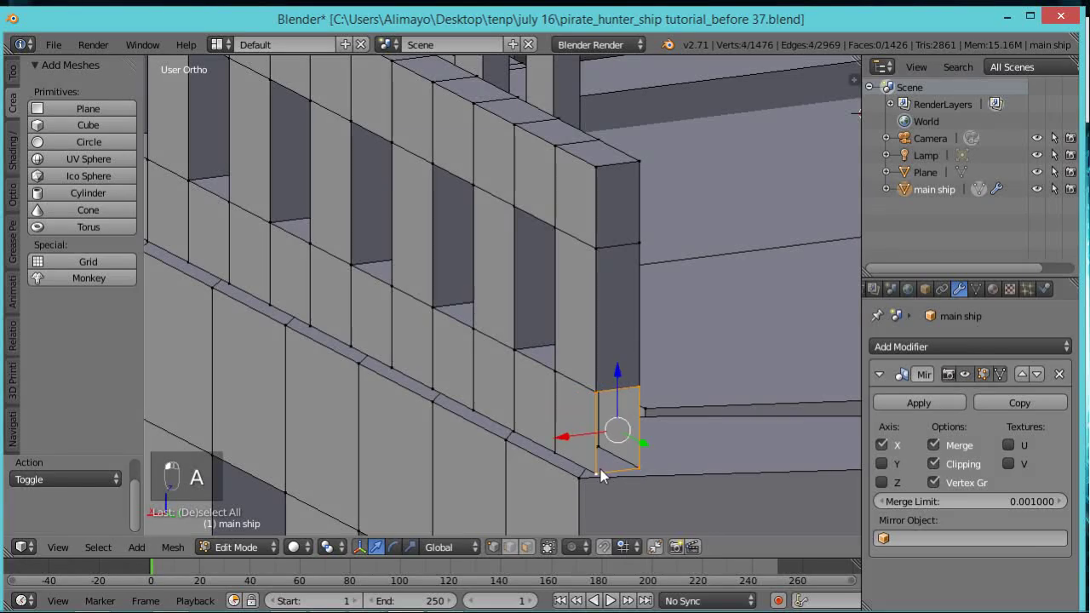
key(f)
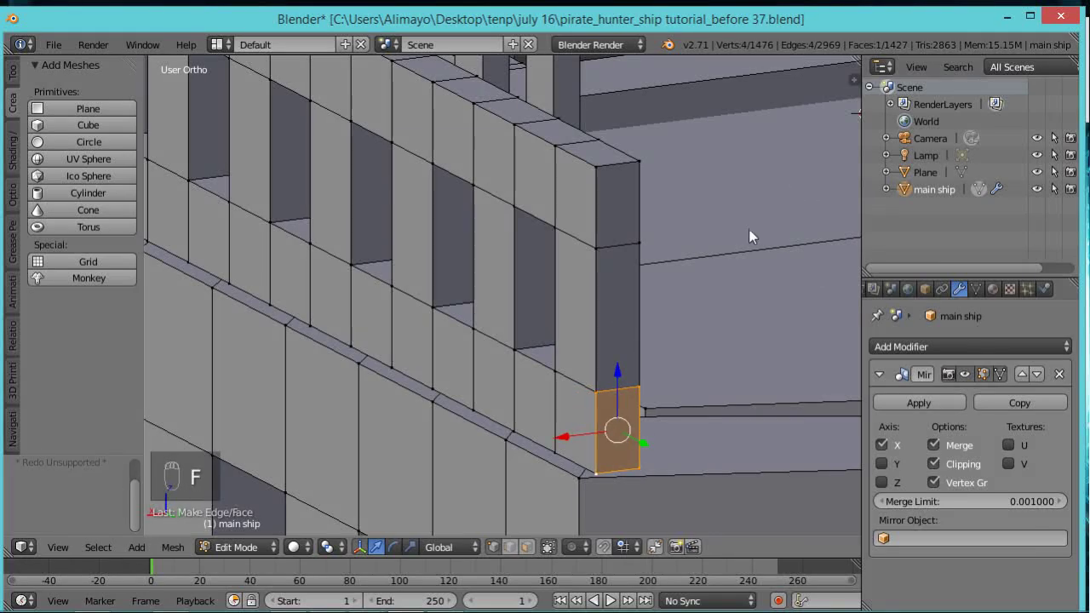
middle_drag(748, 237, 719, 247)
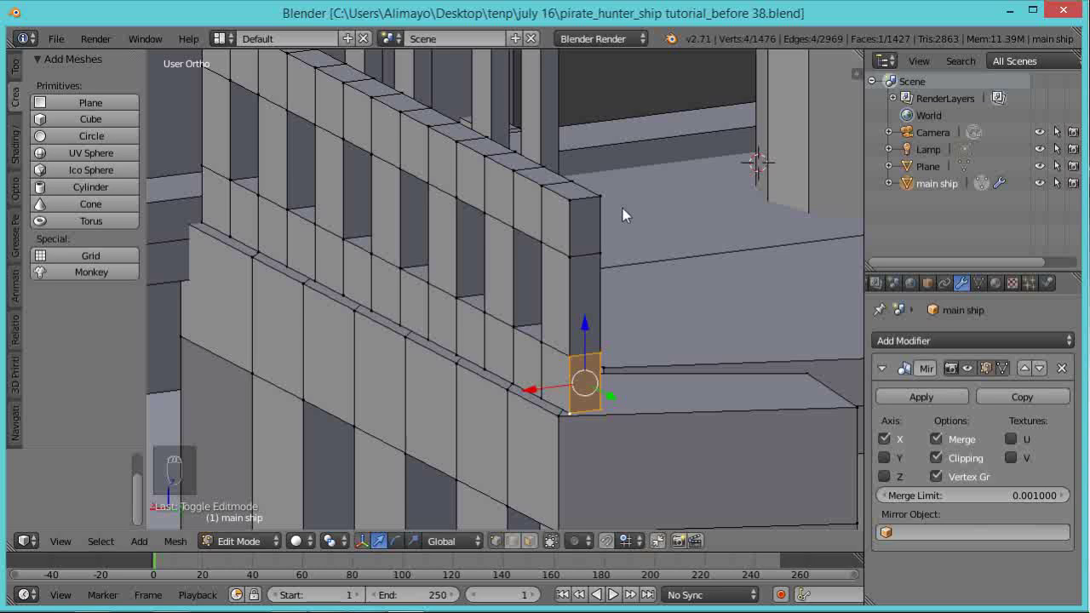
Duplicate the topmost face of the front mast ladder's upright beside the platform and move the copy 0.211 along X
middle_drag(438, 230, 532, 257)
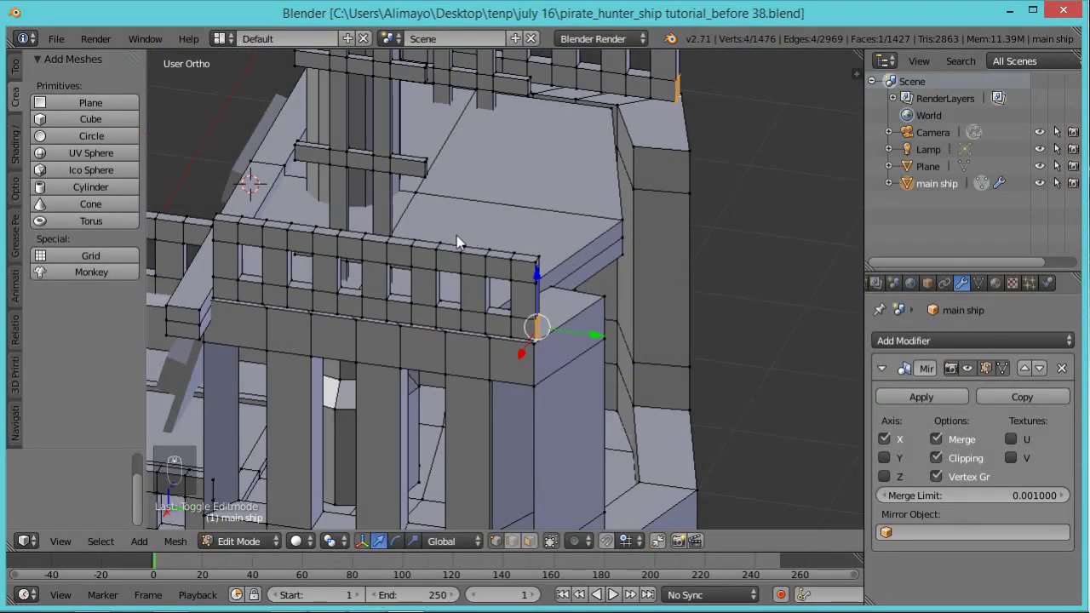
scroll(402, 250, down, 2)
shift+middle_drag(401, 250, 620, 318)
scroll(620, 318, down, 2)
scroll(555, 377, up, 5)
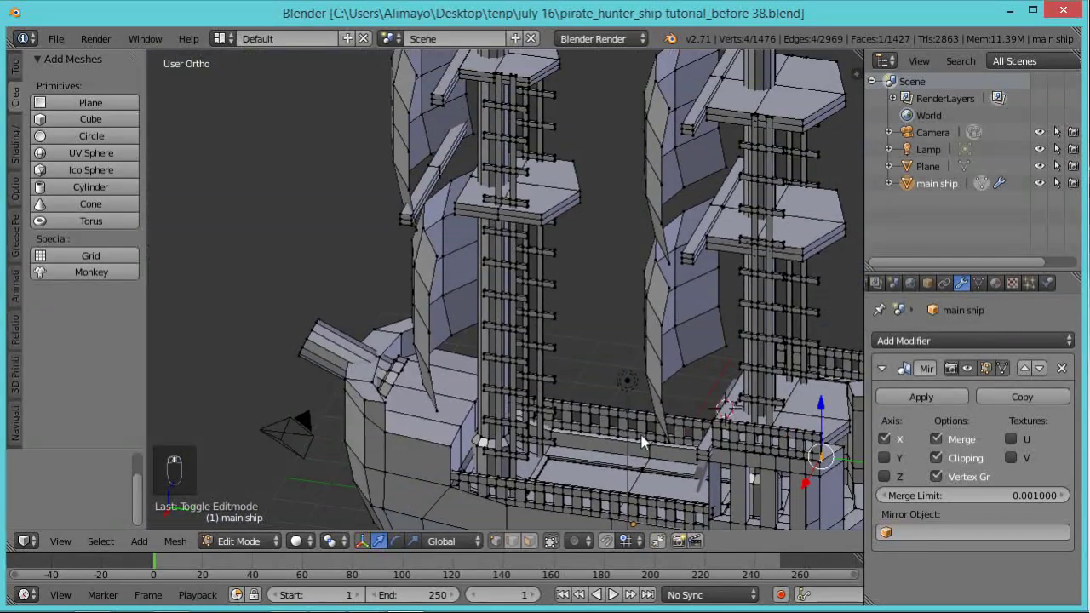
shift+middle_drag(553, 251, 552, 325)
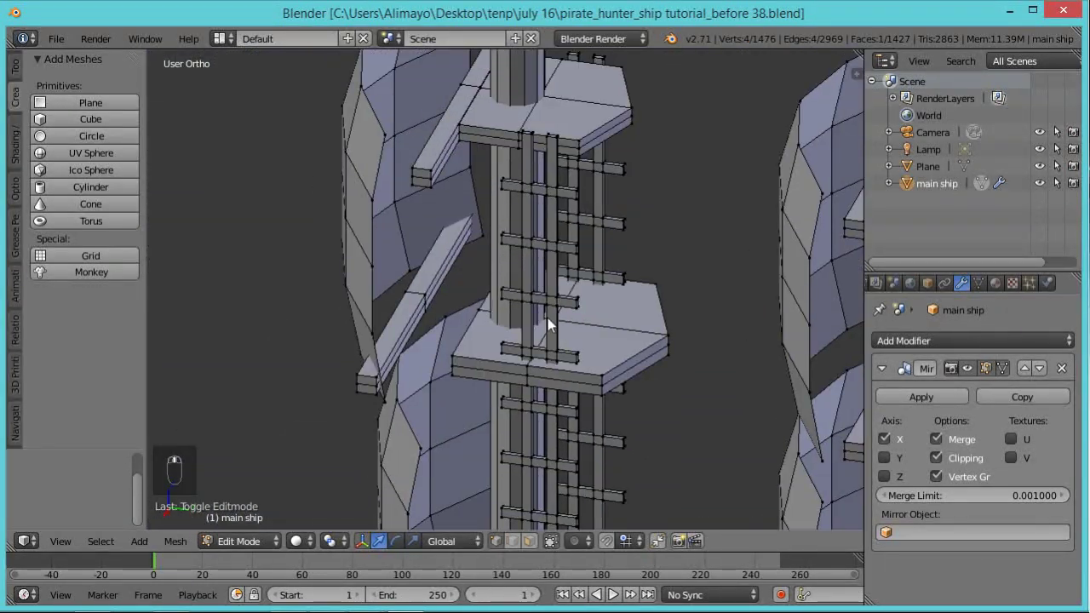
scroll(552, 325, up, 2)
middle_drag(580, 257, 625, 503)
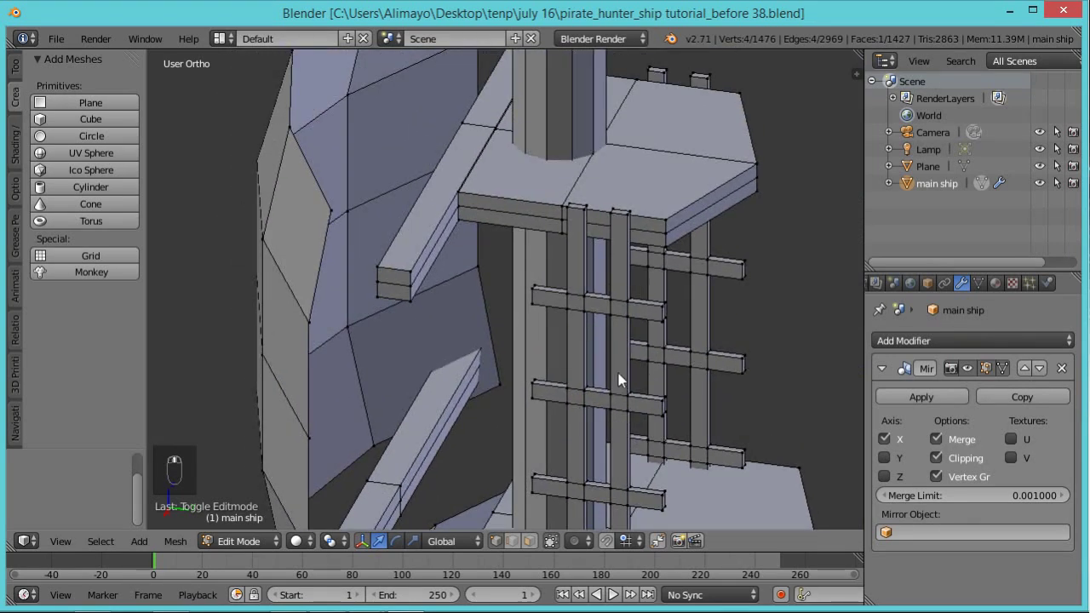
click(529, 541)
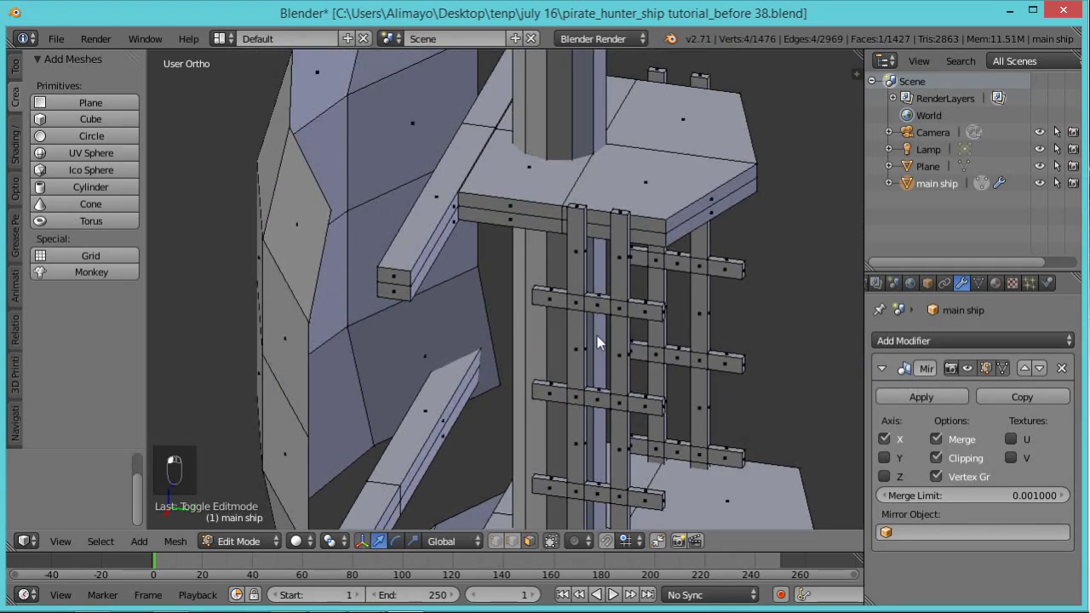
right_click(579, 271)
key(shift+d)
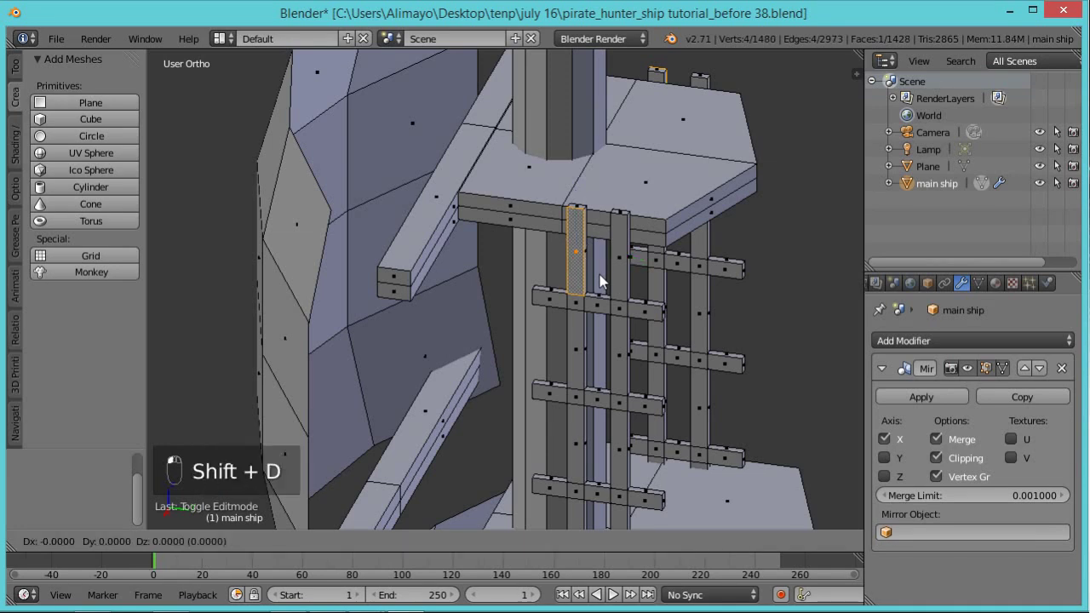
right_click(643, 290)
middle_drag(661, 293, 587, 281)
drag(557, 277, 533, 291)
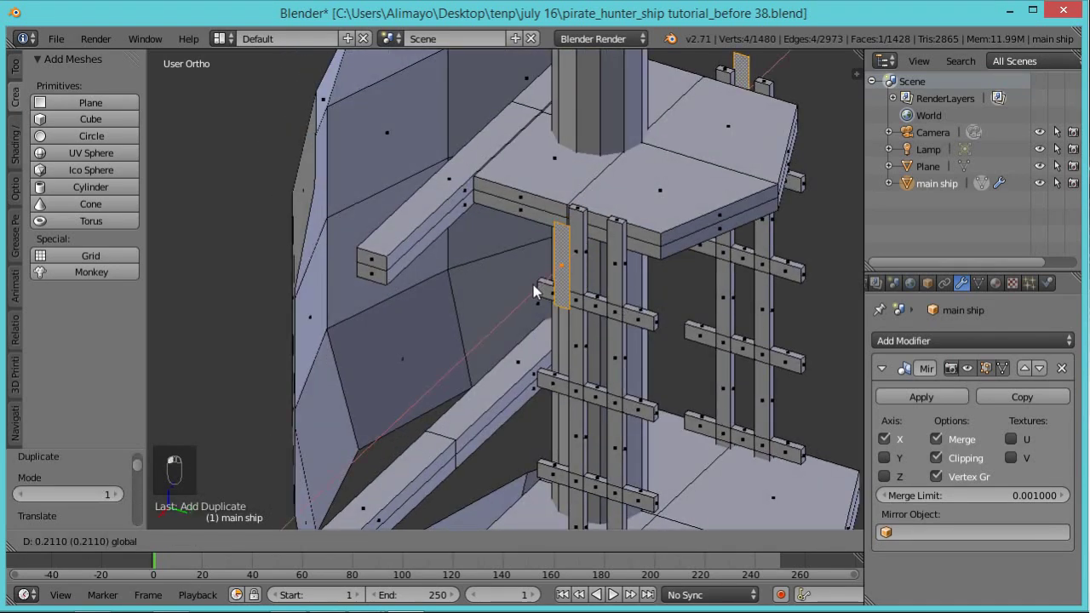
Rotate the copied face 90 degrees about the X axis and extrude it about 0.092 into a short horizontal bar
click(533, 284)
key(r)
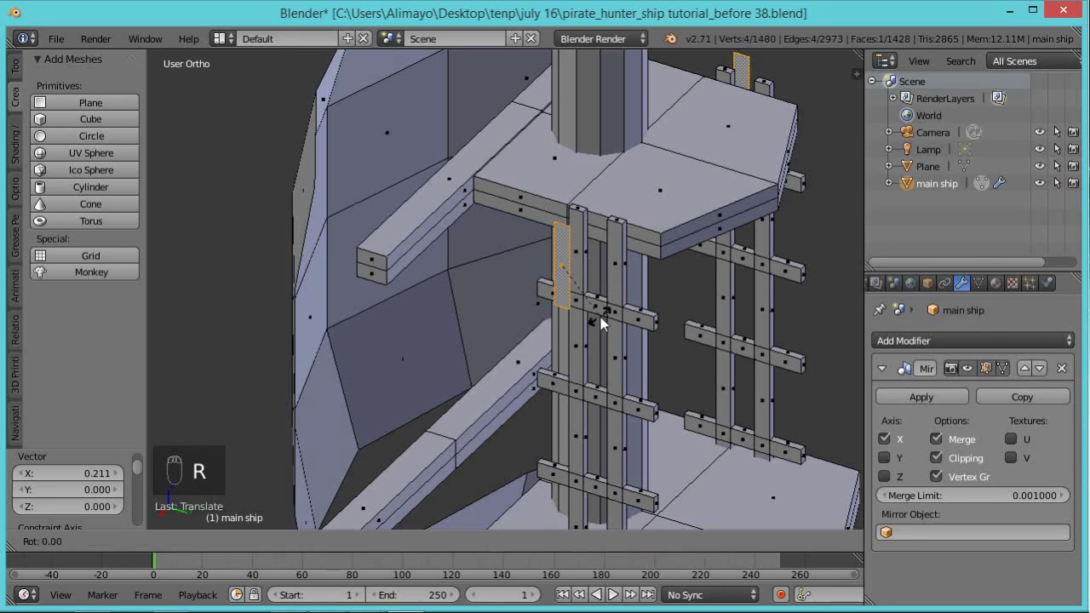
text(x90)
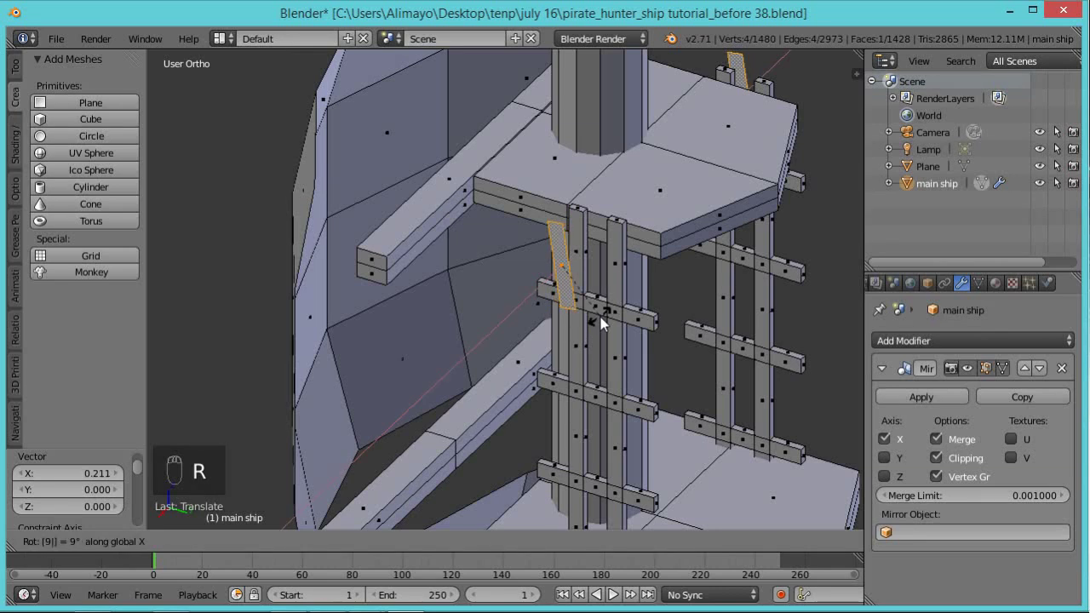
key(Return)
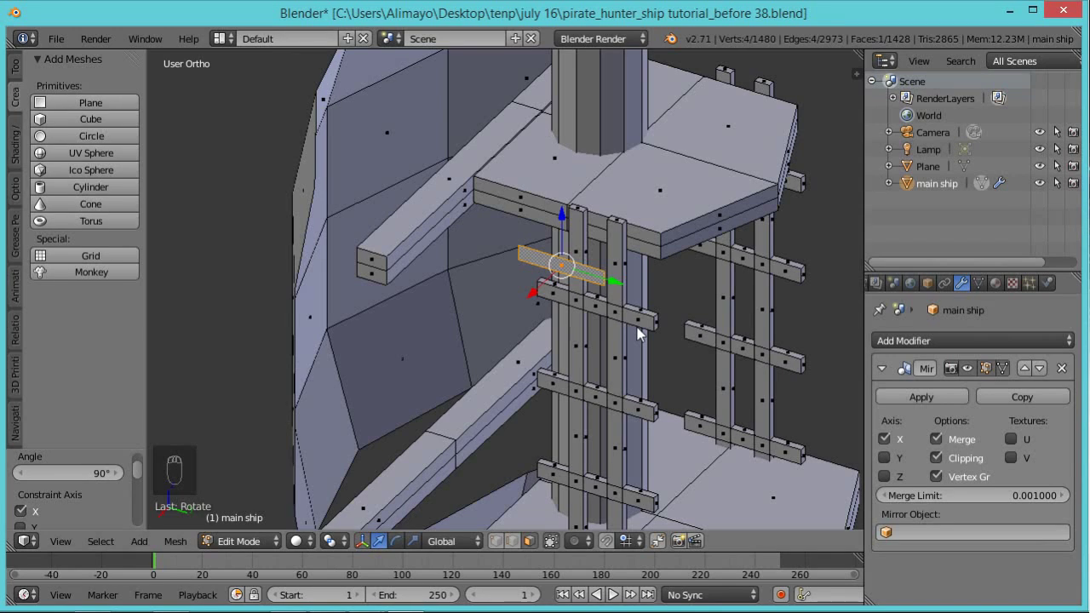
key(e)
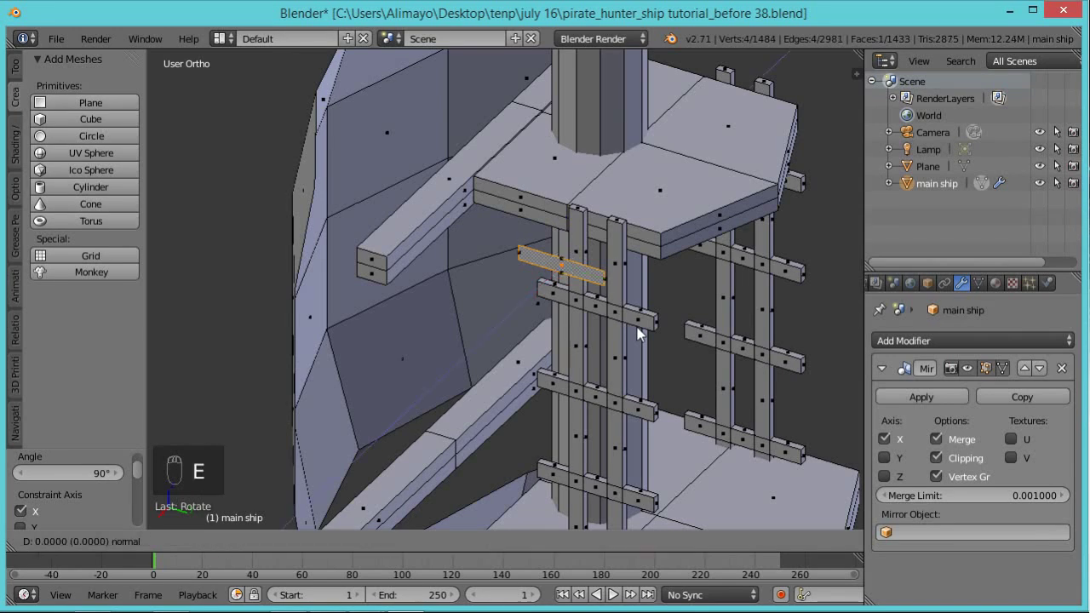
click(632, 340)
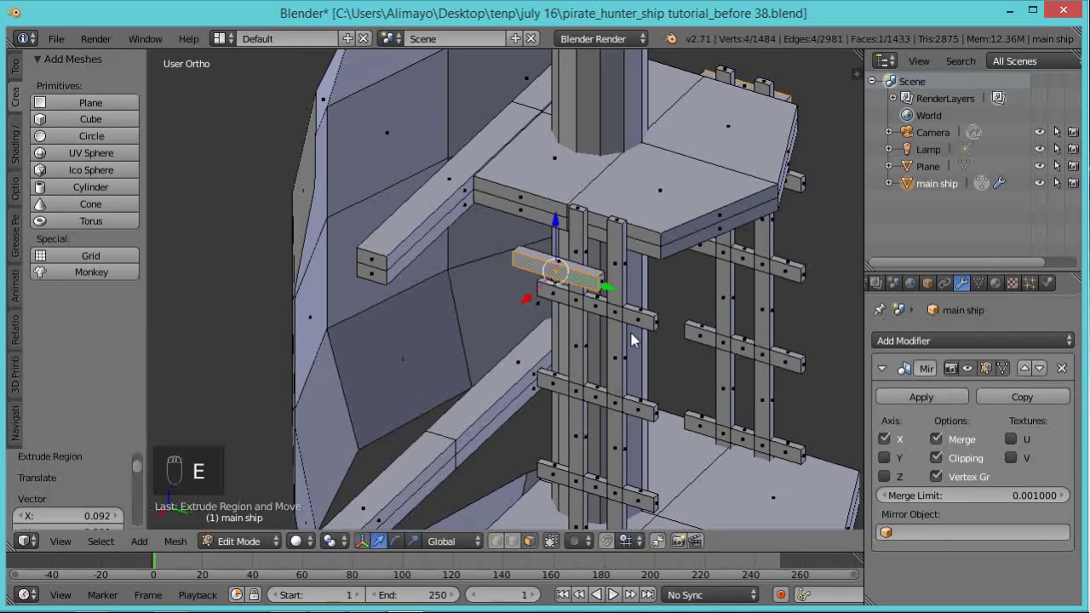
Select the whole linked bar and lower it along Z well below the mast platform, beginning with a move of about 0.861
key(ctrl+l)
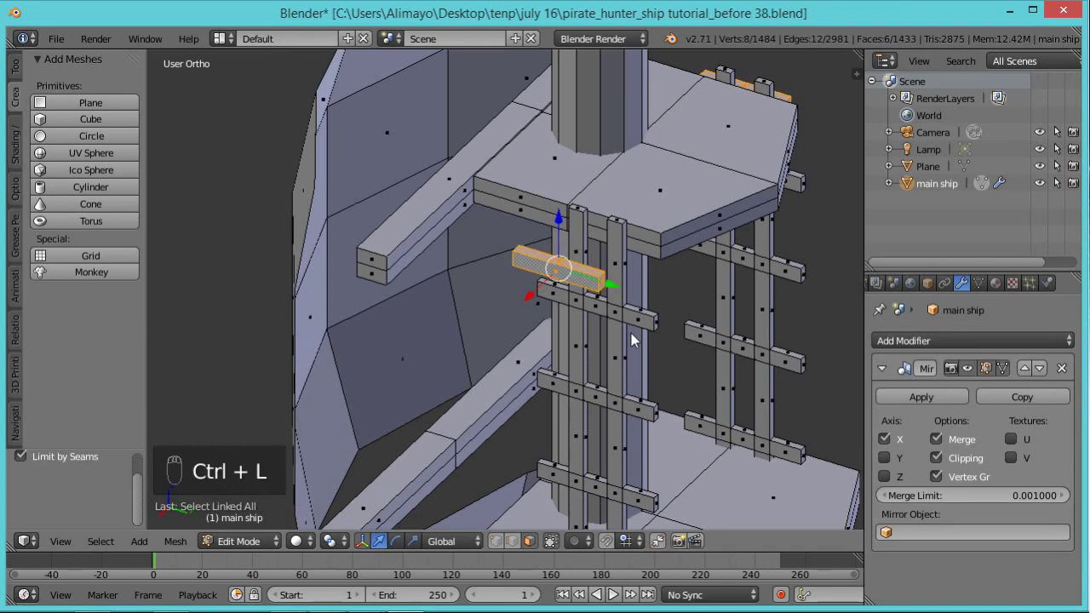
middle_drag(614, 345, 686, 277)
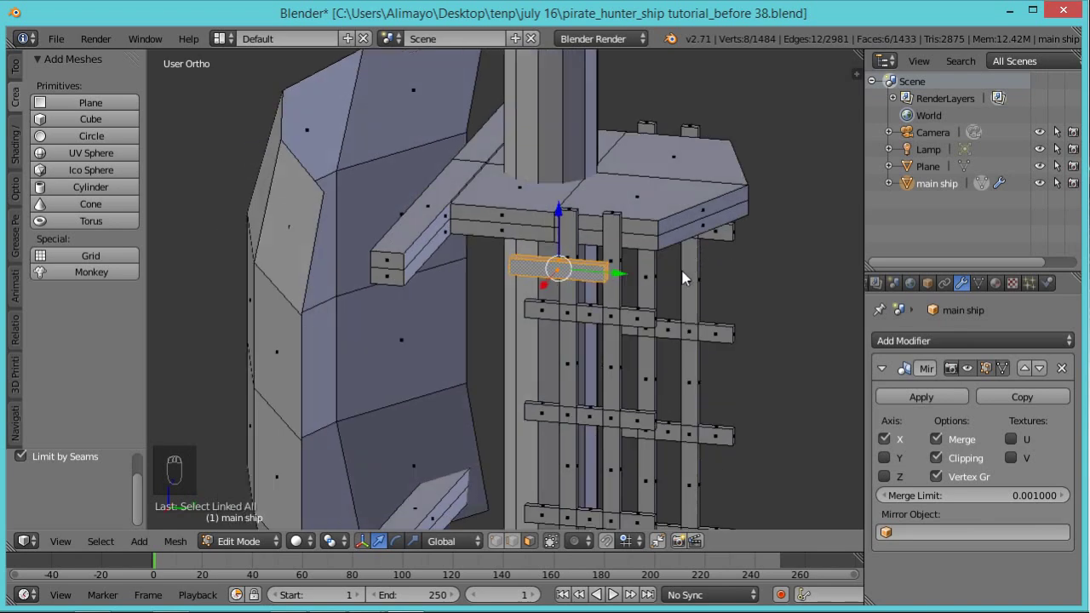
drag(558, 223, 558, 332)
middle_drag(555, 407, 557, 319)
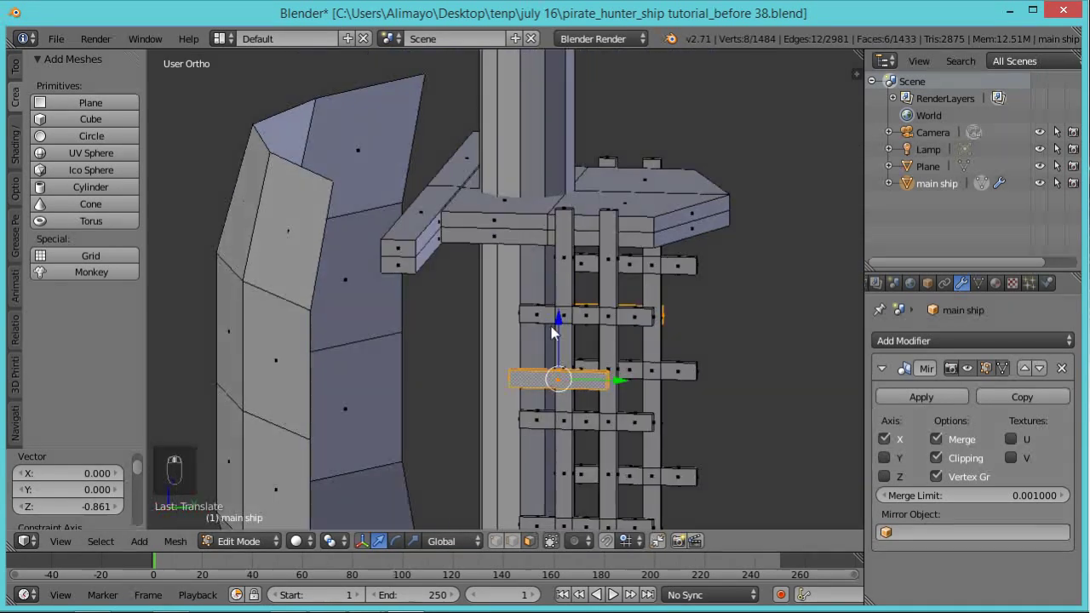
key(g)
key(z)
click(554, 345)
Shift the bar about -0.567 along Y and about -0.944 along X to bring it in beside the mast
key(g)
key(y)
click(464, 349)
middle_drag(464, 349, 470, 420)
key(g)
key(x)
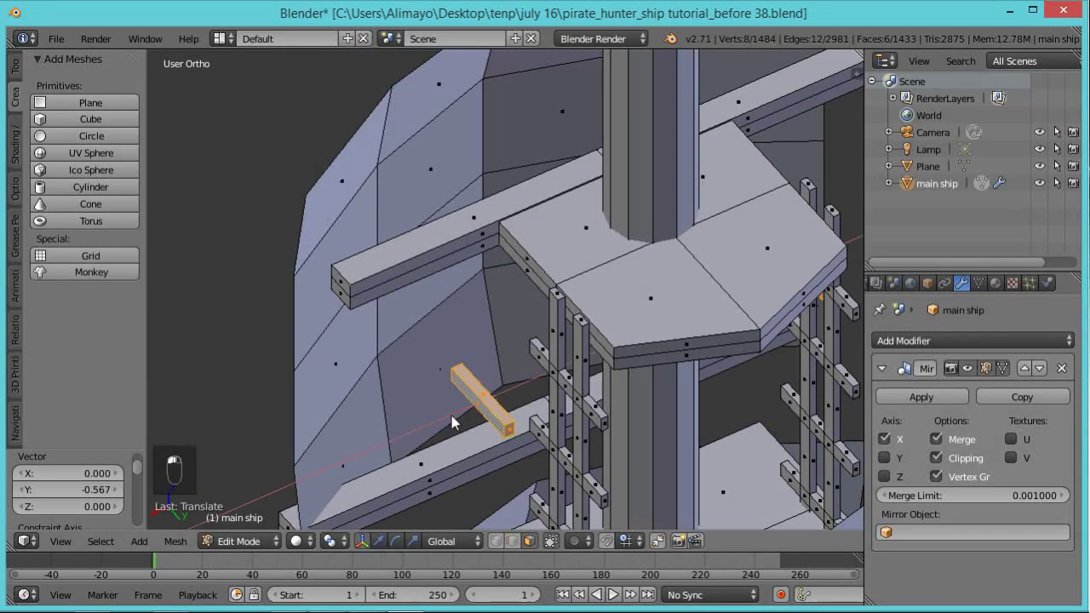
click(563, 391)
Lower the bar about 0.443 along Z and shift it about -0.116 along Y against the mast
middle_drag(545, 401, 681, 336)
scroll(682, 336, down, 6)
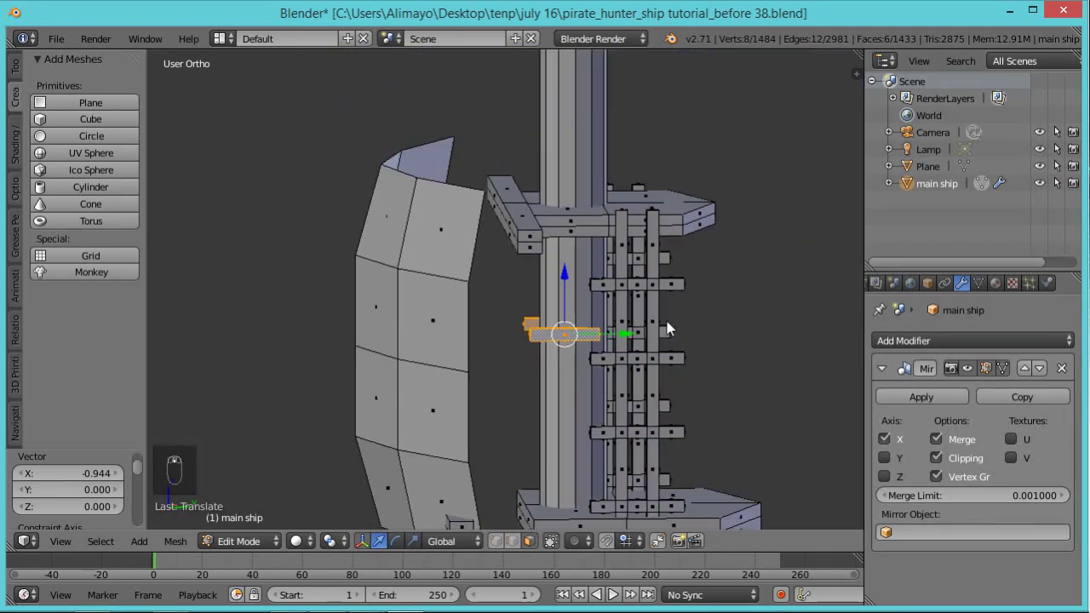
key(g)
key(z)
click(535, 282)
scroll(558, 313, up, 3)
scroll(560, 328, up, 2)
middle_drag(584, 426, 590, 449)
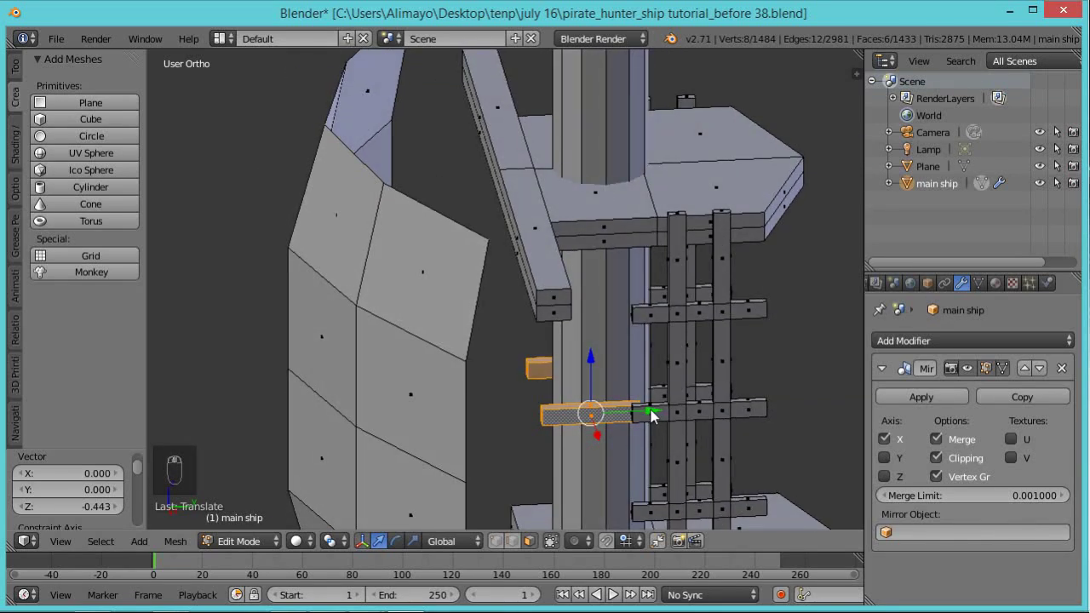
key(g)
key(y)
click(543, 434)
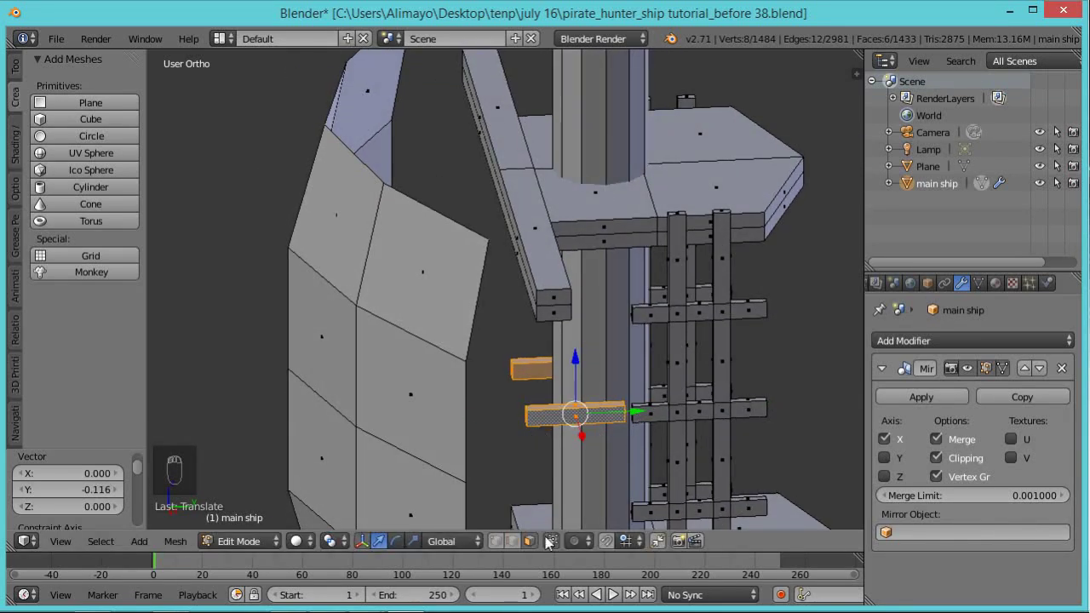
Select the bar's end face nearest the sail and move it about -1.597 along Y so the bar runs through the sail
middle_drag(523, 450, 535, 436)
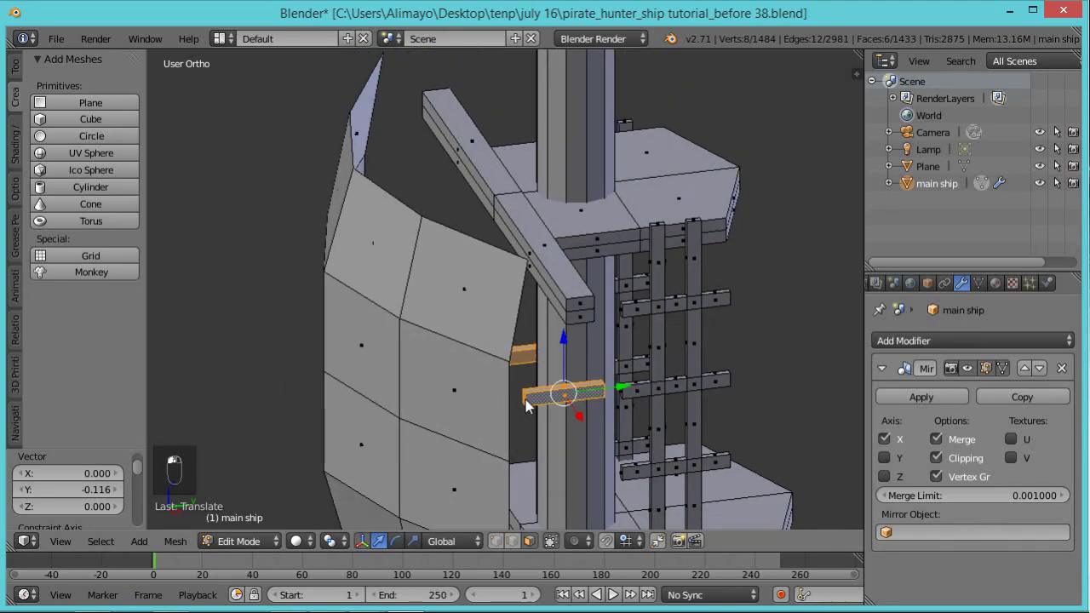
scroll(528, 410, up, 2)
right_click(548, 483)
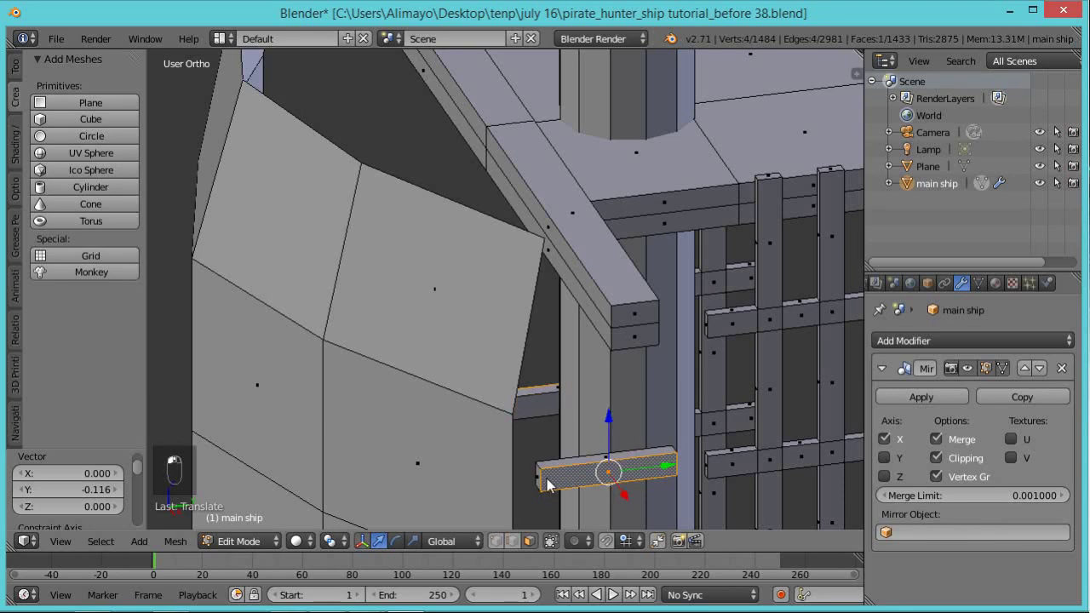
right_click(538, 482)
drag(594, 475, 491, 488)
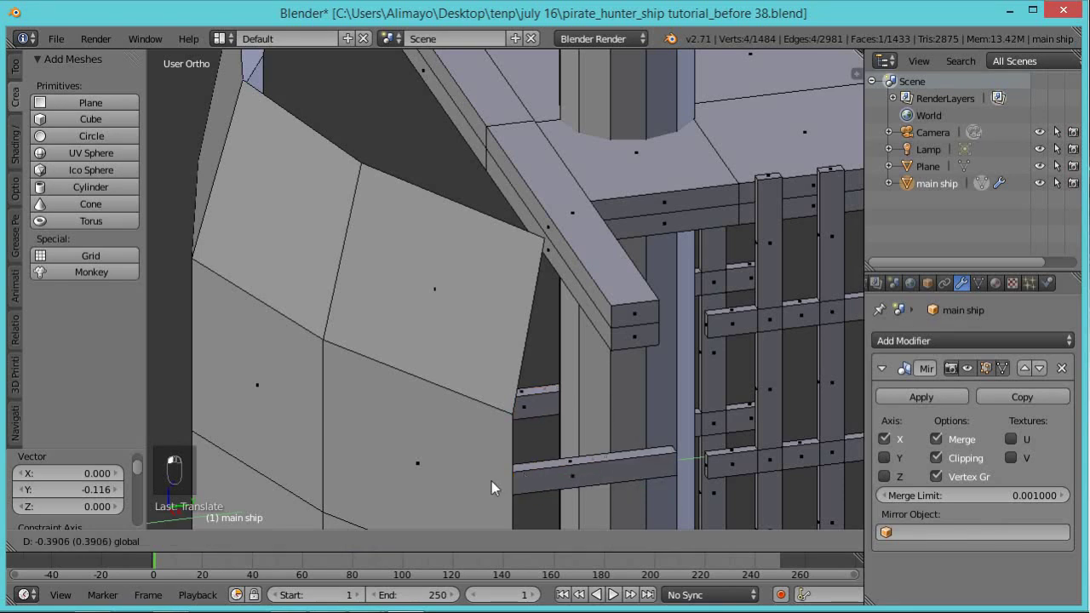
mouse_move(305, 489)
mouse_down()
mouse_move(275, 492)
mouse_move(292, 491)
mouse_up()
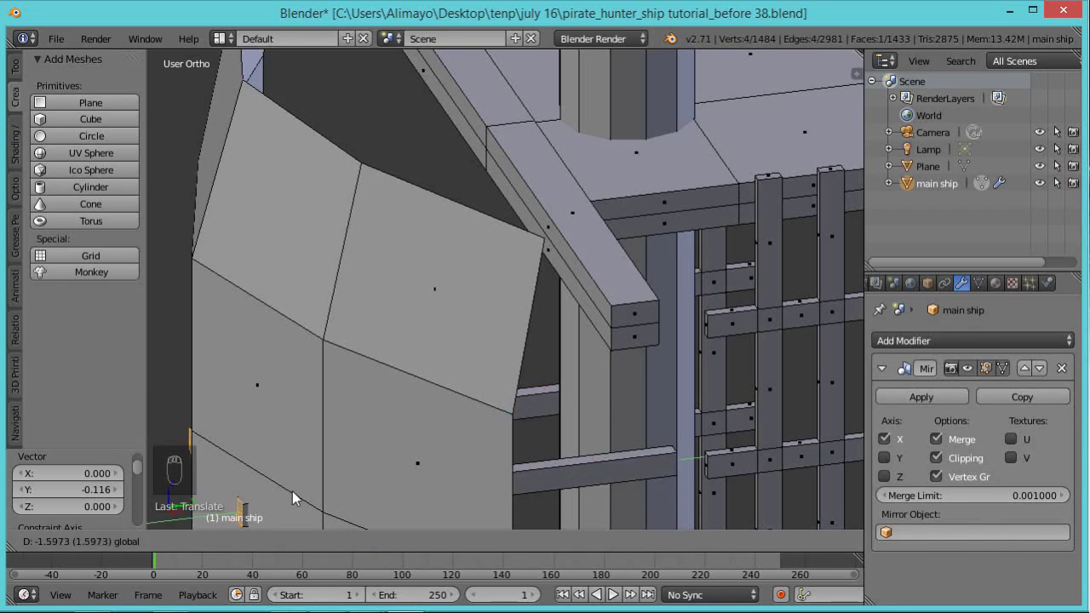
scroll(336, 450, down, 1)
scroll(335, 451, down, 2)
middle_drag(472, 455, 514, 445)
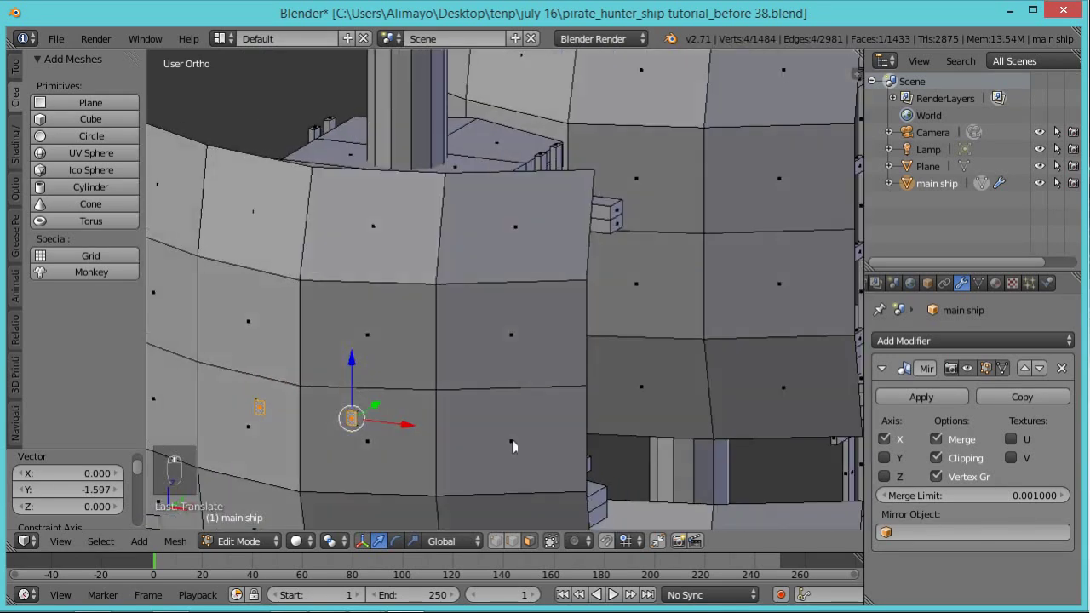
Select the whole linked bar, scale it by about 1.922 along X and move it -0.02 along Y
scroll(458, 425, up, 1)
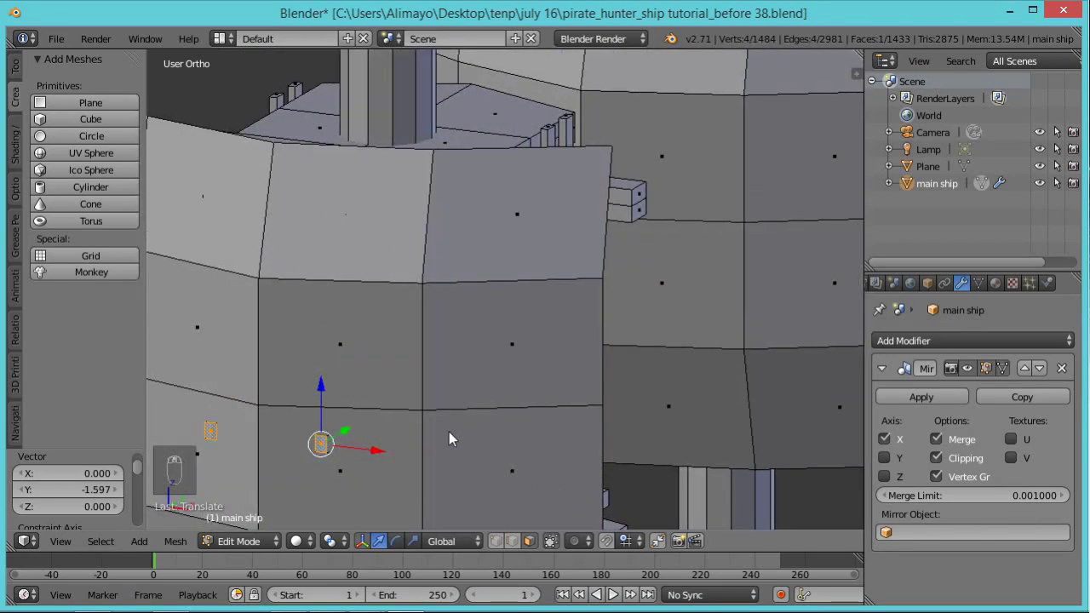
key(ctrl+l)
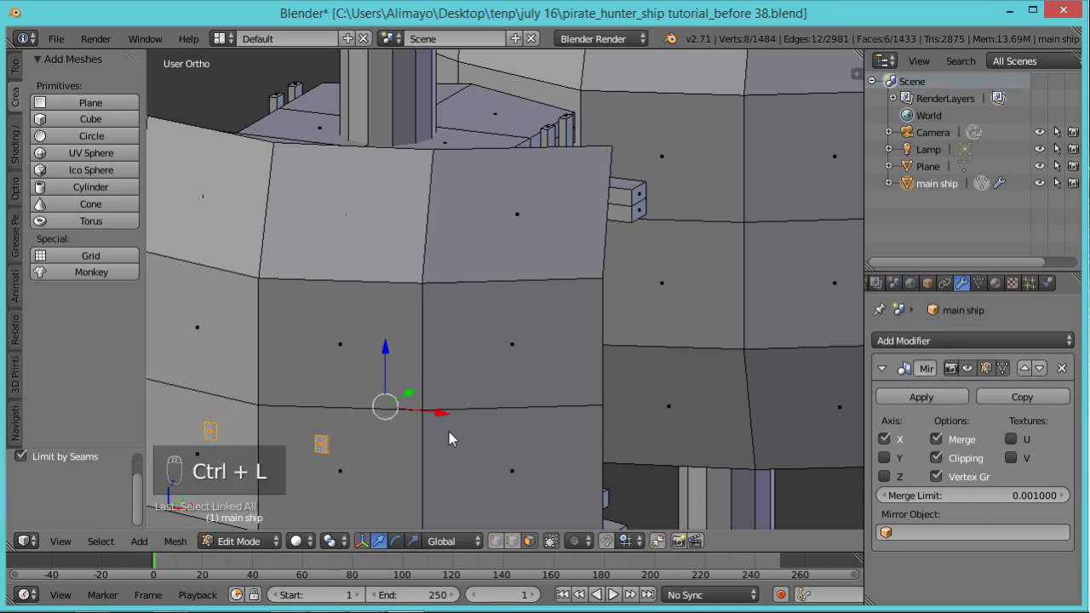
key(s)
key(x)
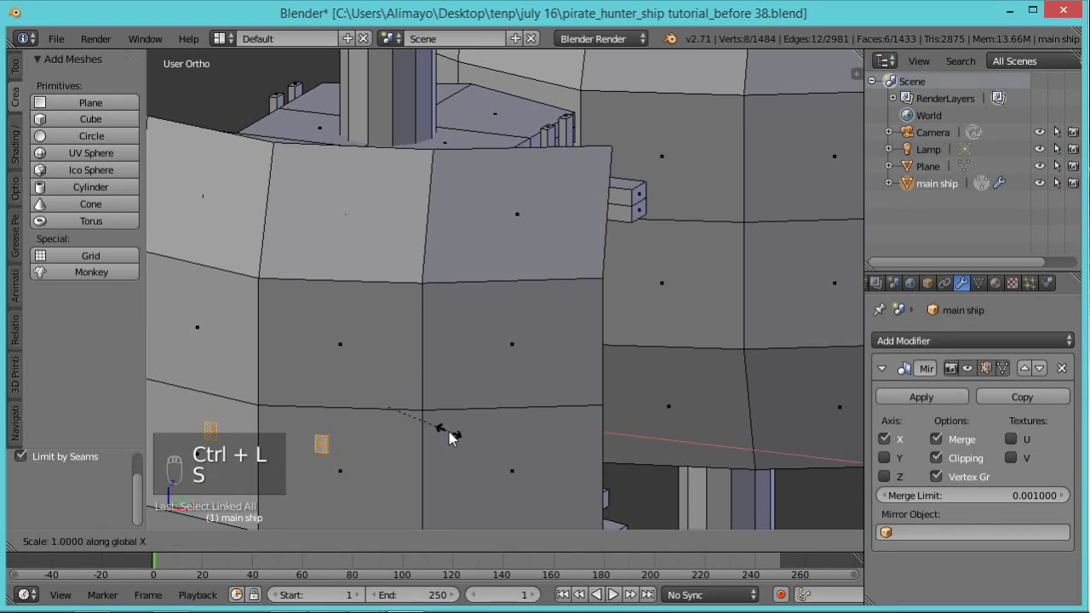
click(503, 465)
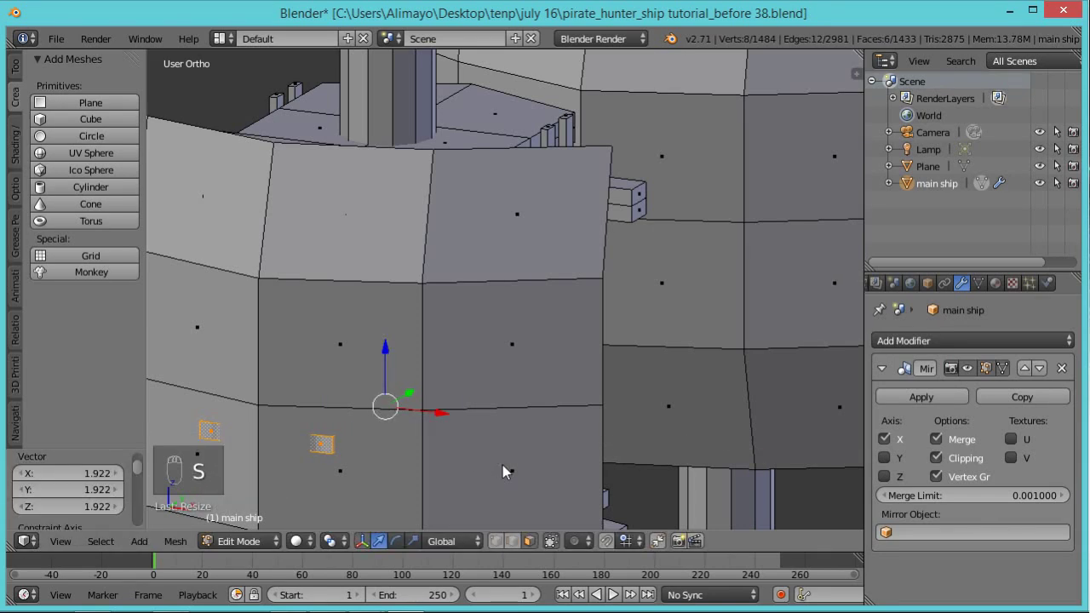
middle_drag(475, 469, 495, 55)
text(gy-0.02)
key(Return)
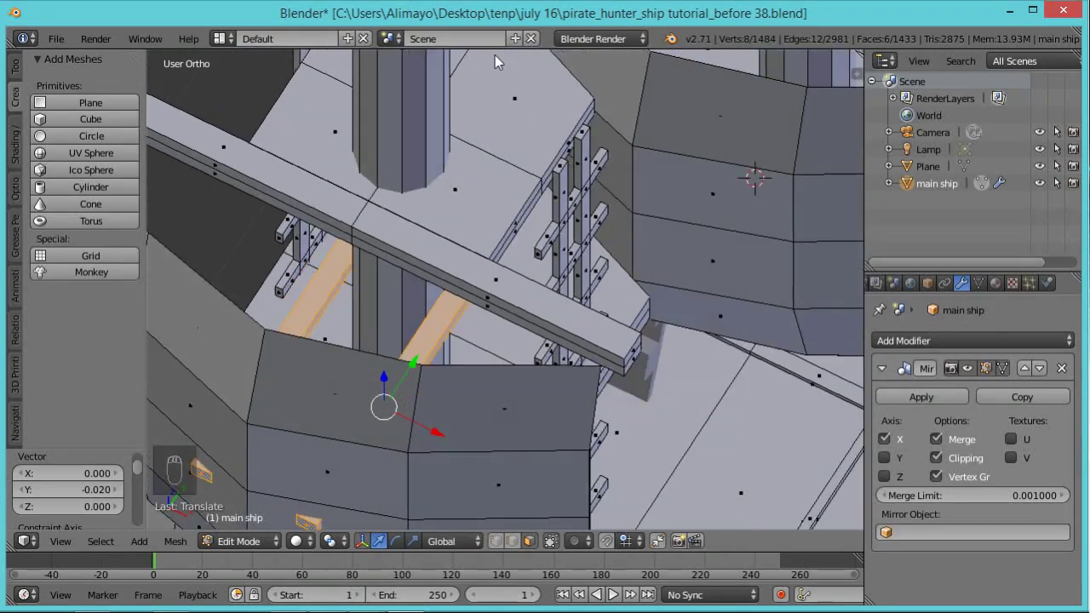
Select the bar's outer side face and move it about -0.091 along X to narrow the bar
right_click(446, 335)
key(g)
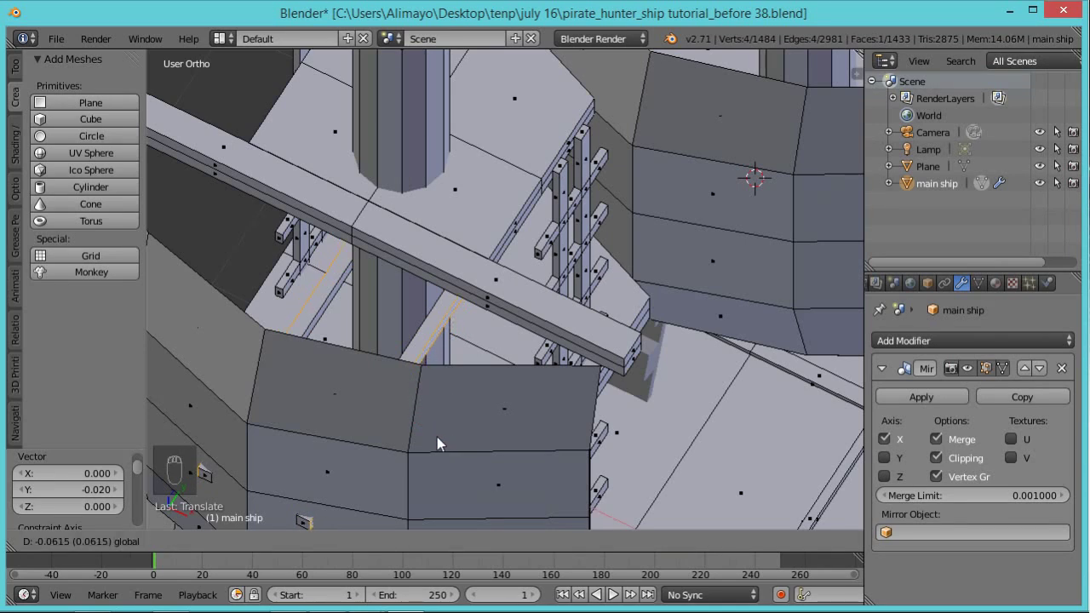
click(433, 438)
Extend the bar's end face in front of the sail by about 0.040 along negative Y
middle_drag(428, 442, 454, 389)
middle_drag(439, 333, 477, 421)
key(KP_1)
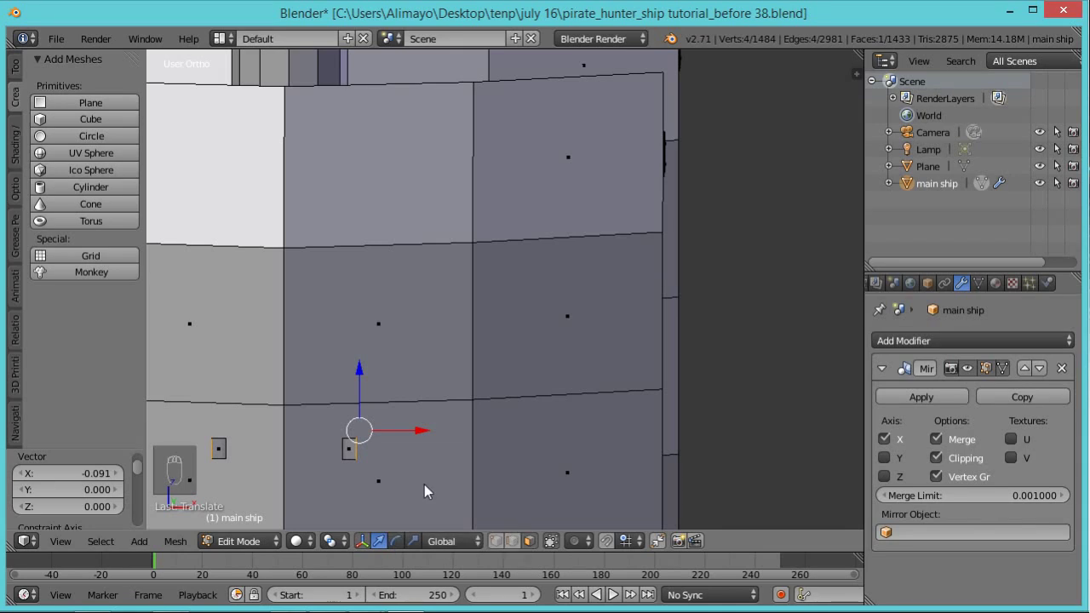
middle_drag(492, 401, 398, 446)
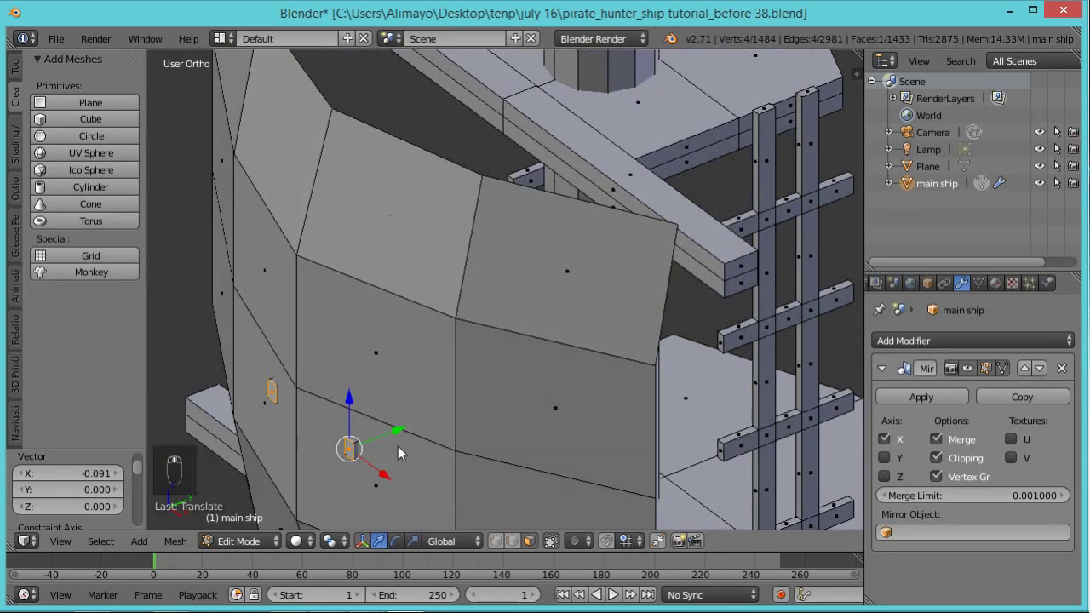
drag(402, 430, 395, 430)
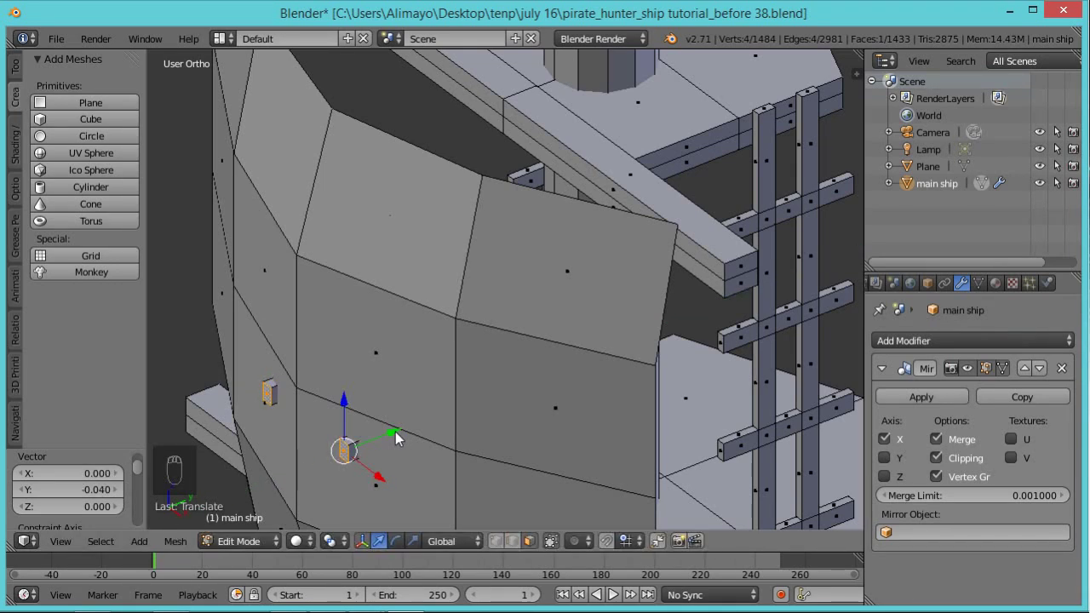
Duplicate the bar's end face about 0.056 in front along negative Y, then scale the copy by 1.451 overall and 1.335 along X
key(shift+d)
drag(393, 432, 385, 436)
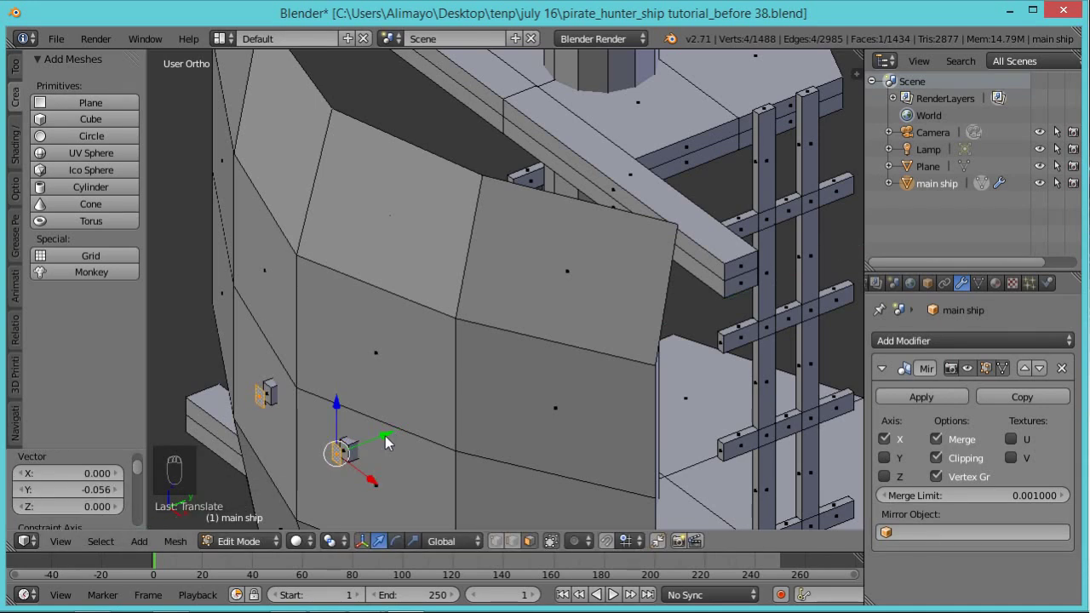
key(s)
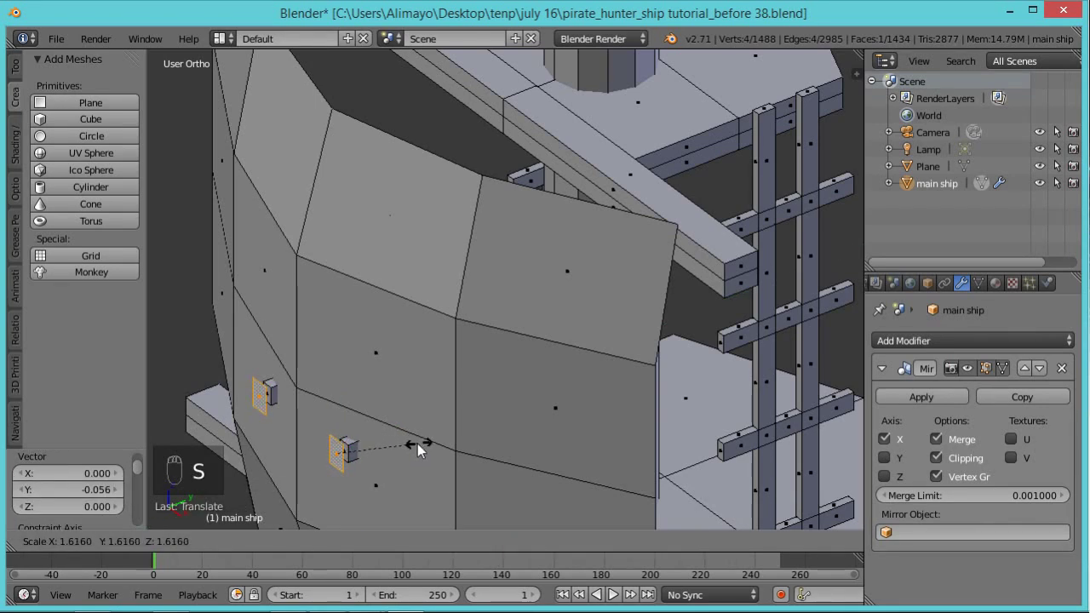
click(411, 444)
key(s)
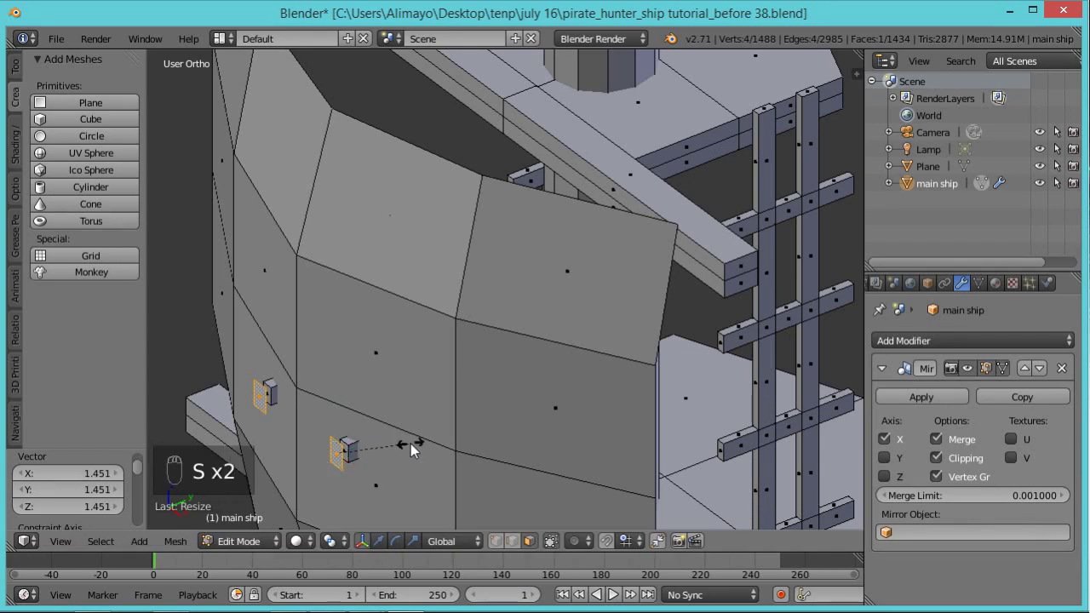
key(x)
click(436, 452)
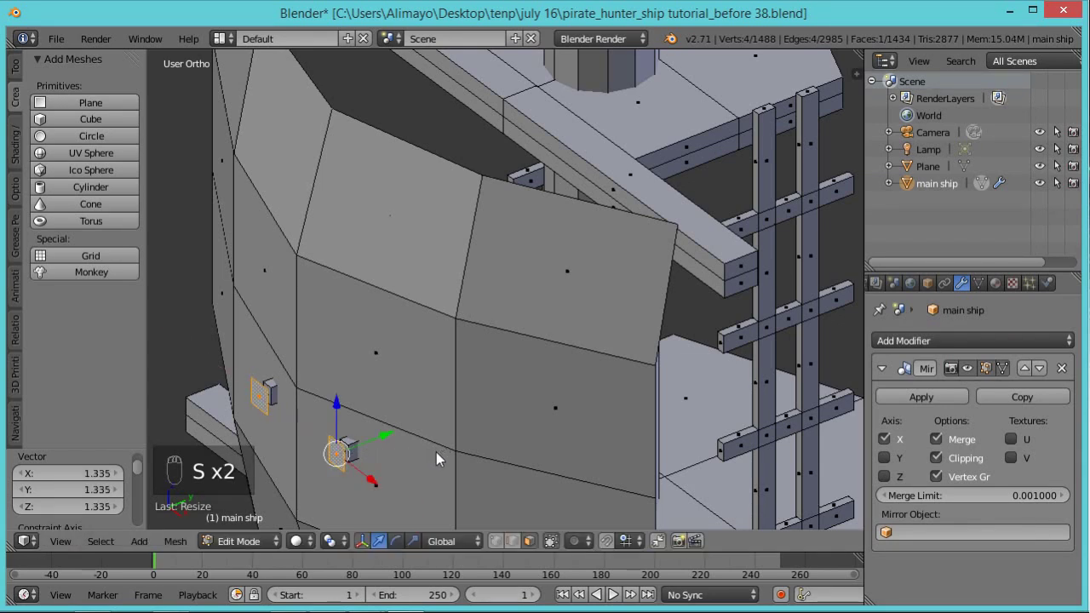
Extrude the enlarged face about 0.07 along negative Y into a block and move the whole linked block 0.070 along Y onto the bar's end
key(e)
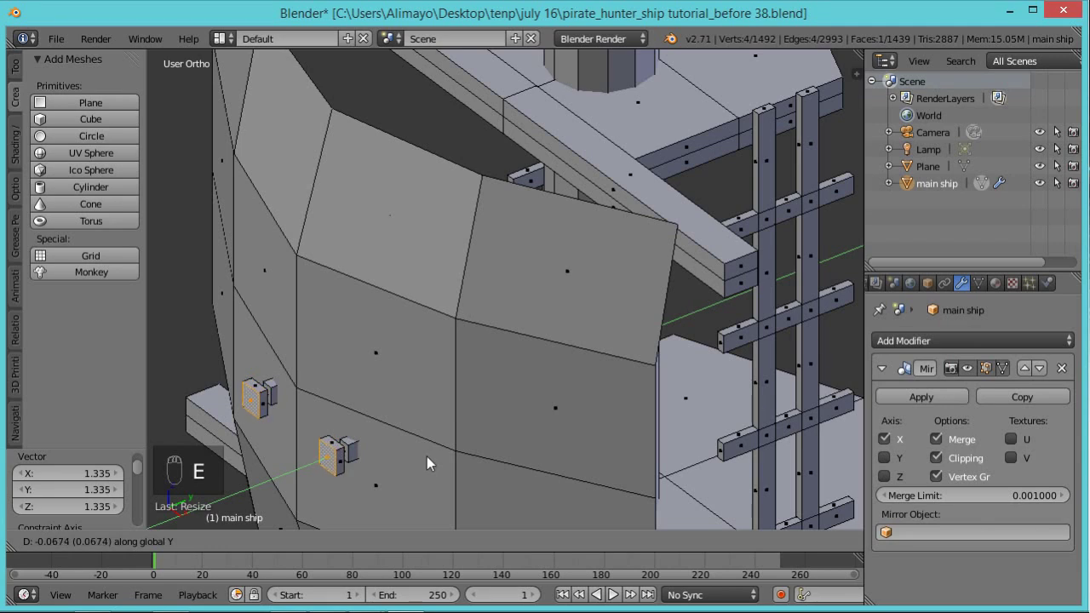
click(426, 456)
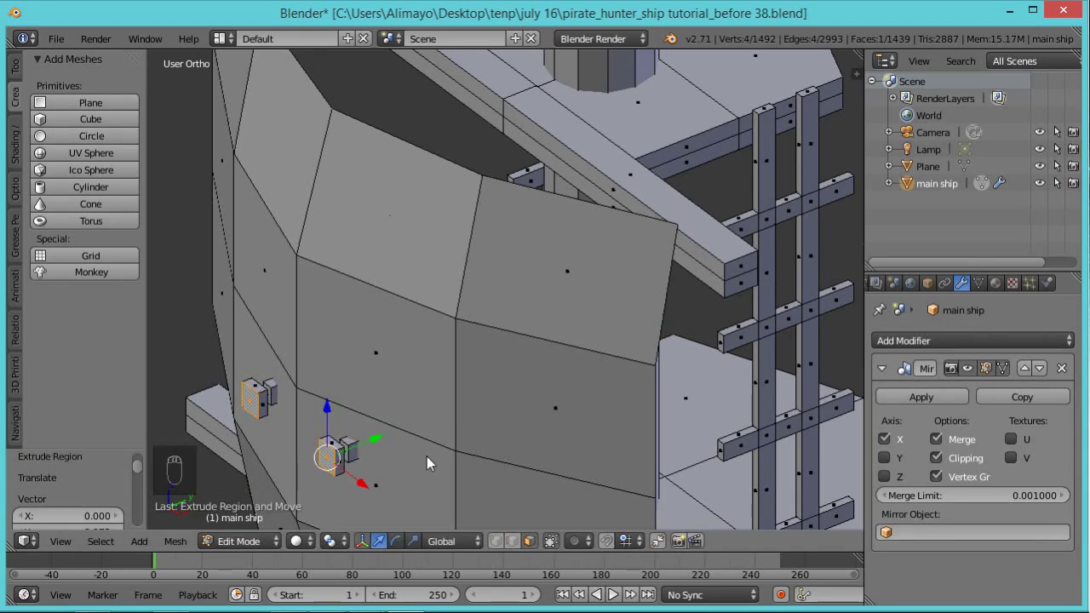
key(ctrl+l)
mouse_move(378, 438)
mouse_down()
mouse_move(391, 434)
mouse_move(377, 440)
mouse_up()
middle_drag(421, 467, 397, 454)
drag(397, 454, 407, 452)
middle_drag(408, 453, 509, 439)
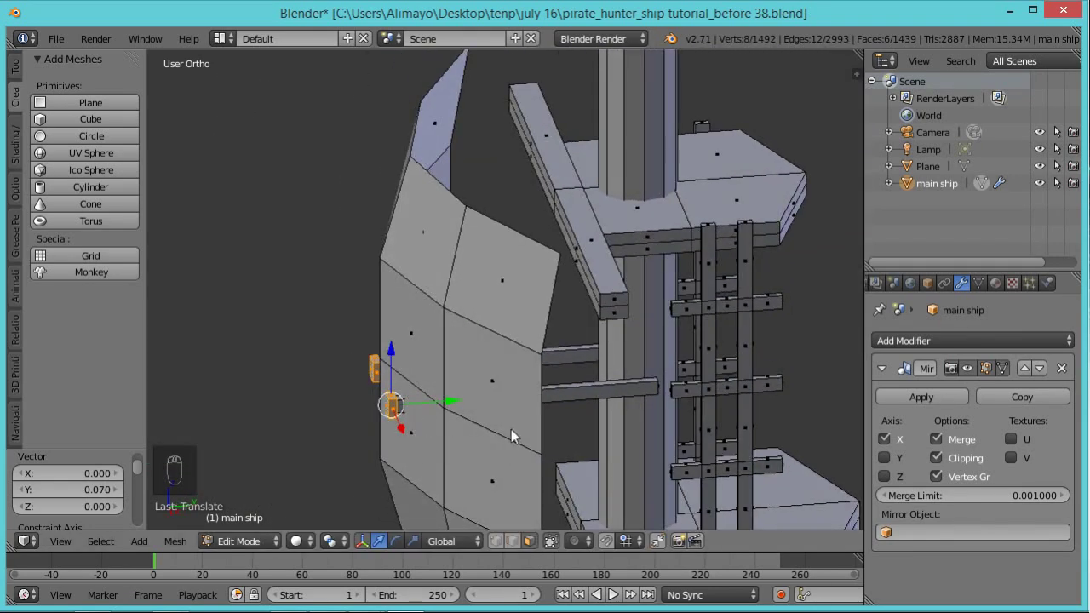
Duplicate the whole linked bar with its end block and move the copy -4.806 along Z to the lower sail
shift+right_click(607, 397)
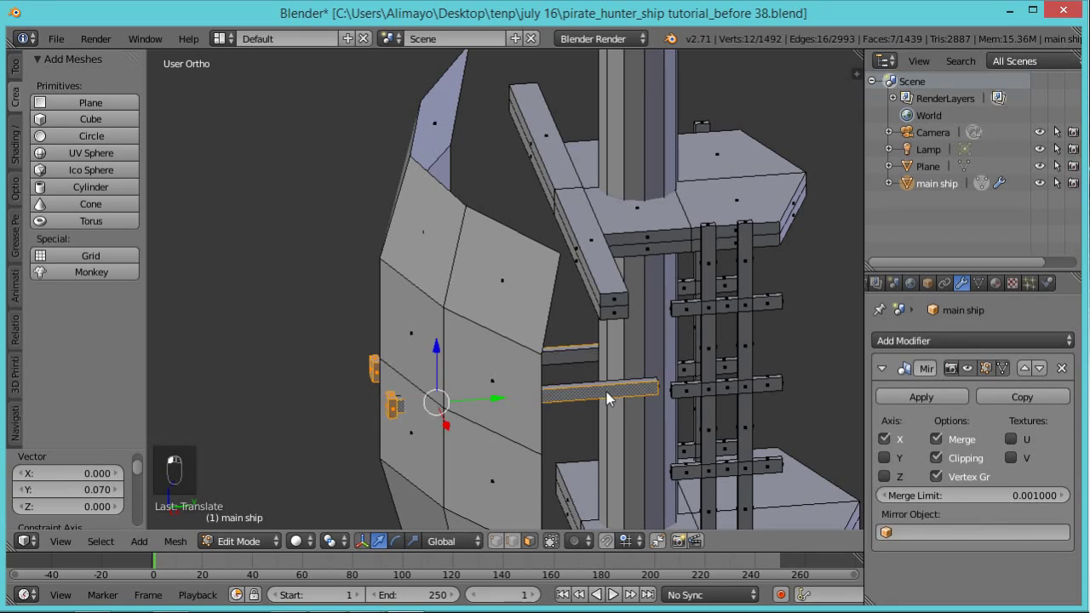
key(ctrl+l)
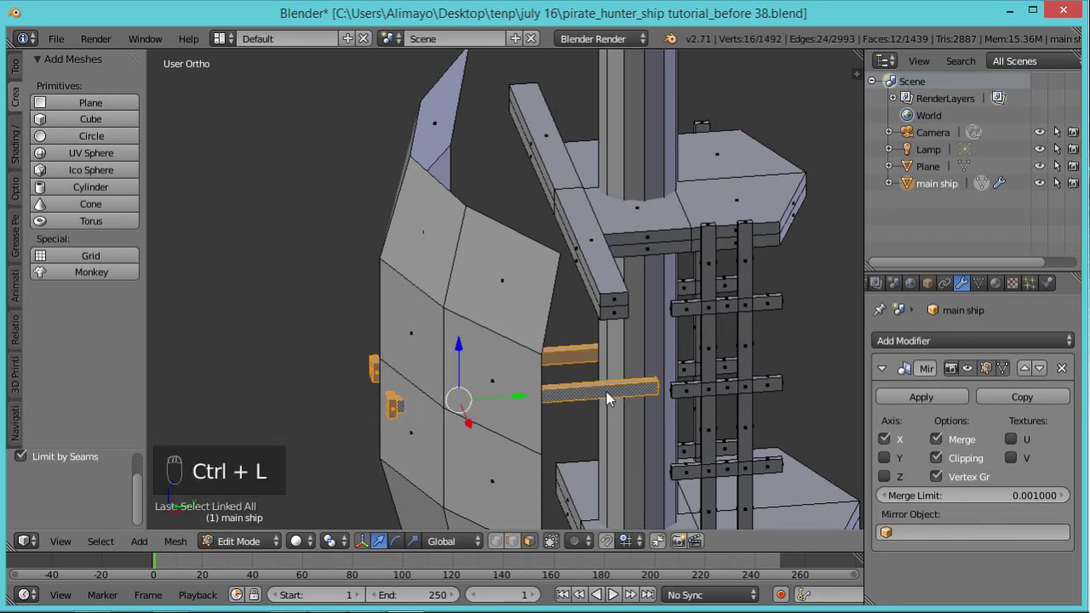
scroll(606, 392, down, 5)
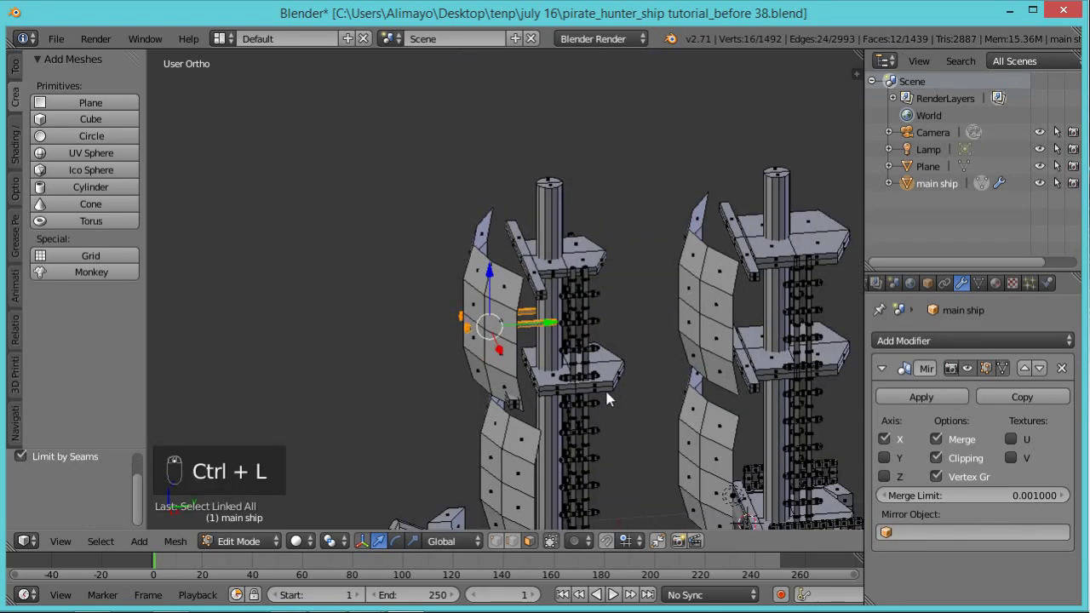
key(shift+d)
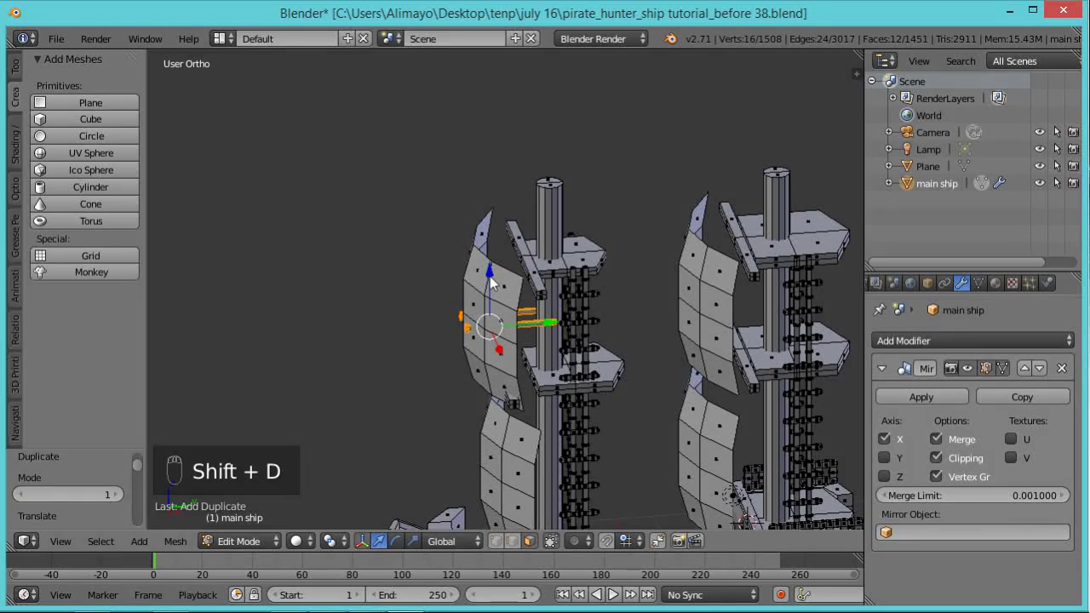
key(z)
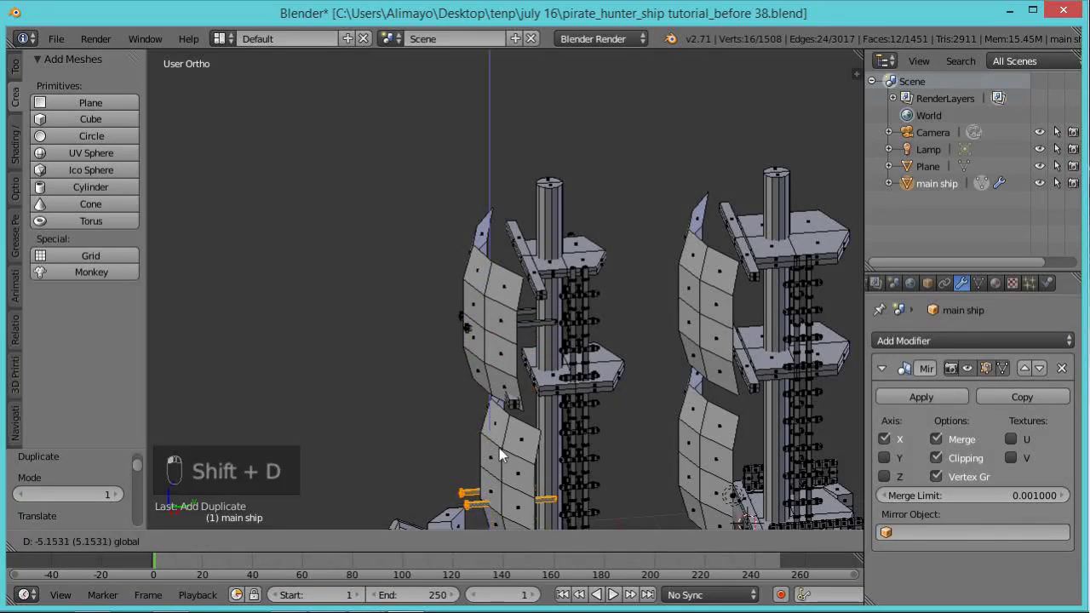
click(501, 456)
Scale the lower bar and block by 0.663 along Y, then move them 0.458 along Y into the sail
middle_drag(501, 456, 593, 461)
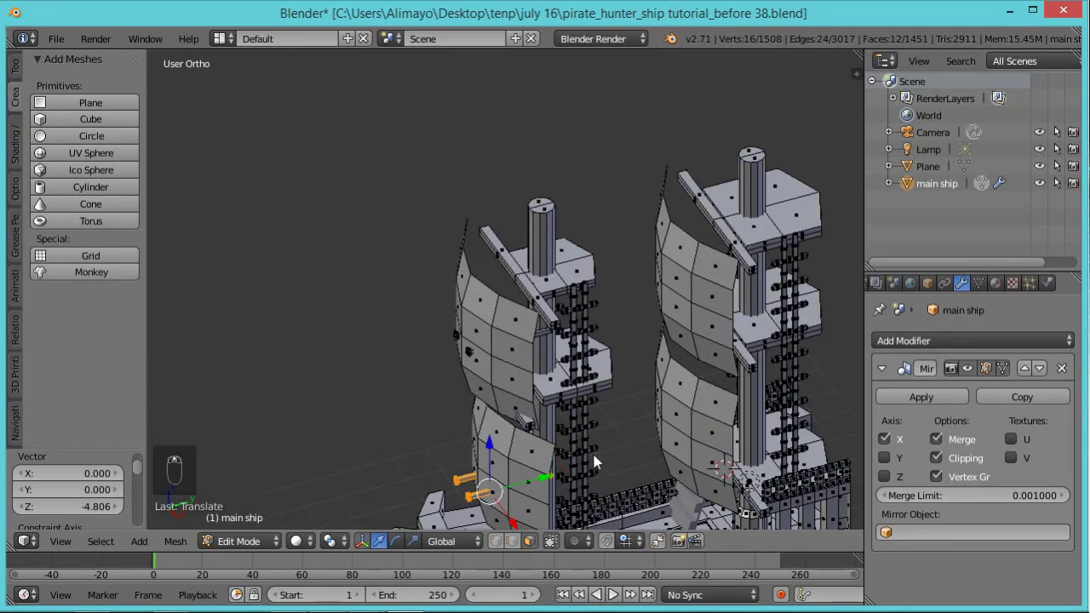
scroll(585, 328, up, 4)
scroll(515, 419, up, 2)
mouse_move(515, 419)
middle_down()
mouse_move(628, 393)
mouse_move(549, 413)
mouse_move(490, 411)
mouse_move(523, 413)
middle_up()
key(s)
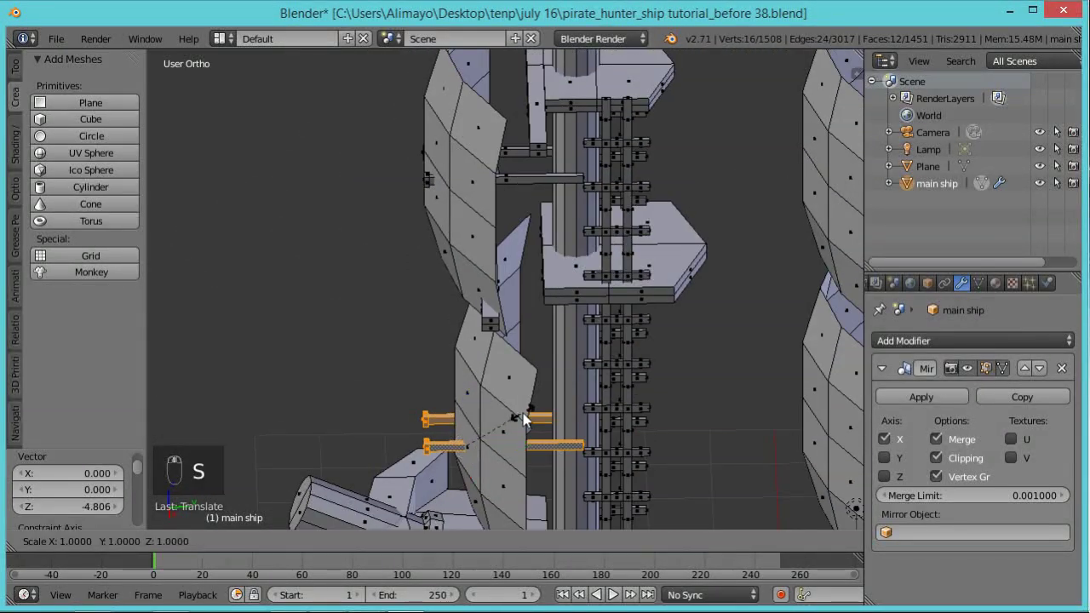
key(y)
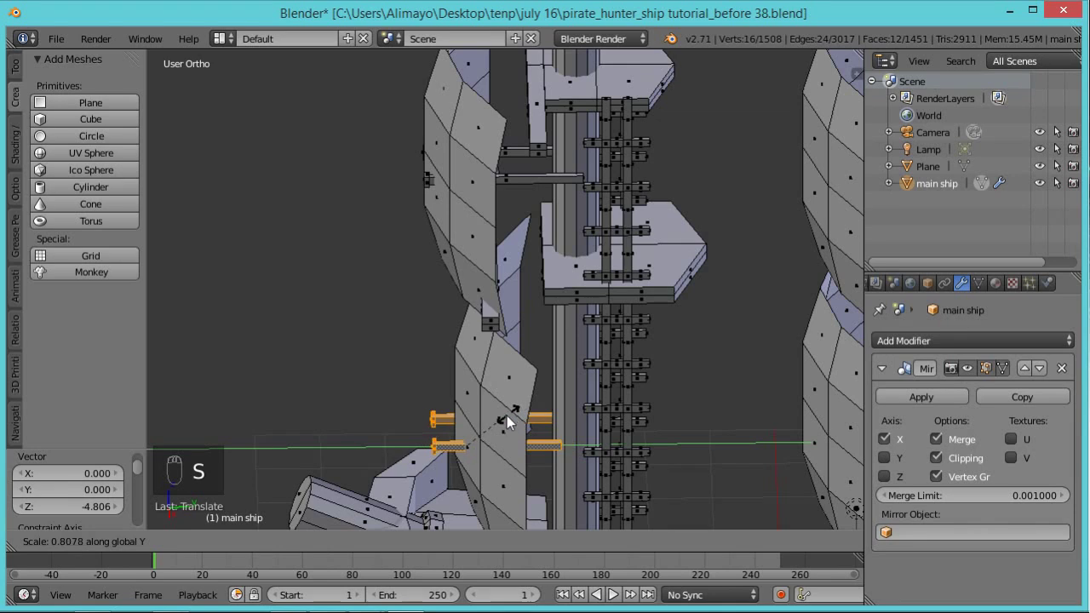
click(499, 418)
key(g)
key(y)
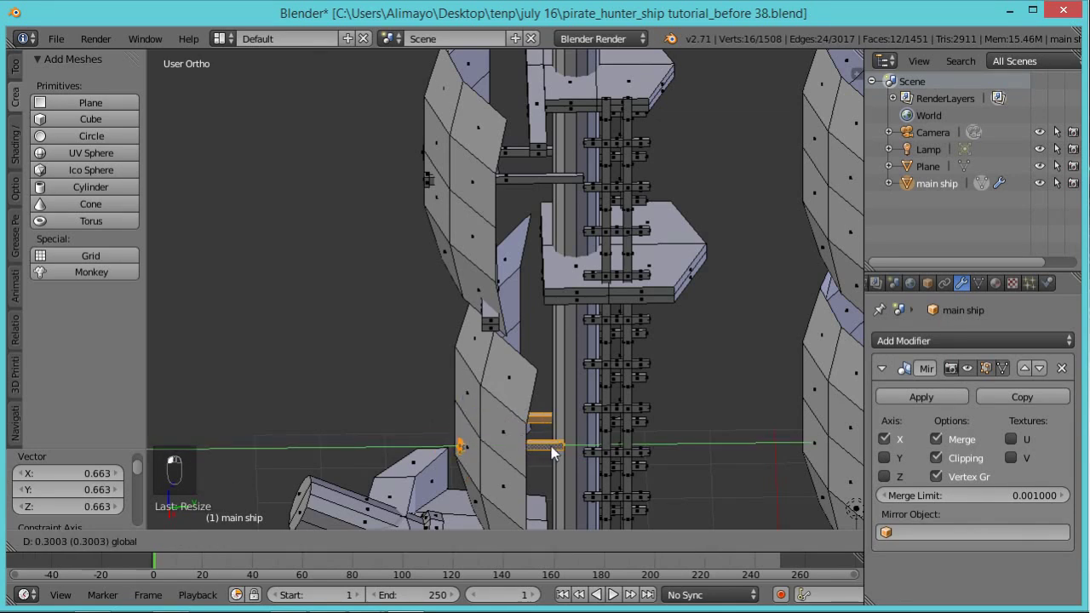
click(560, 449)
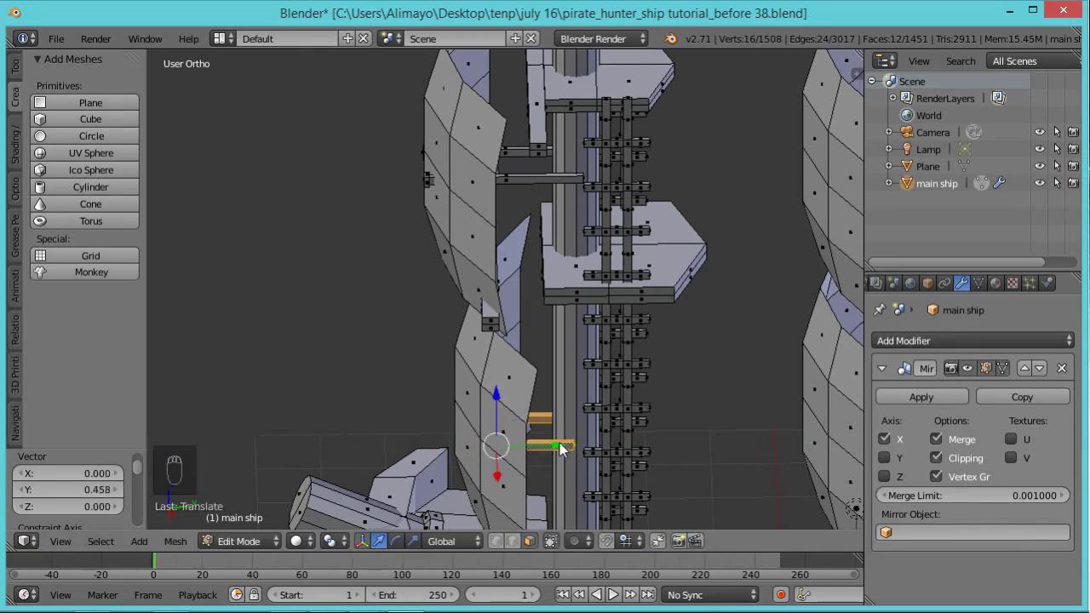
Scale the lower bar and block by 1.352 along Y and shift them -0.026 along Y
key(s)
key(y)
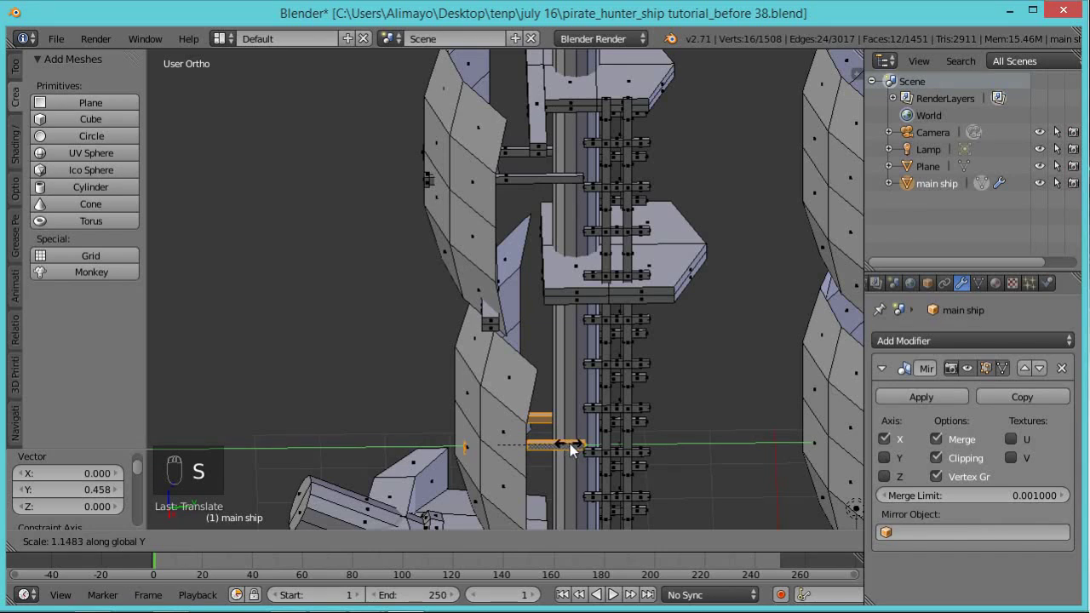
click(576, 450)
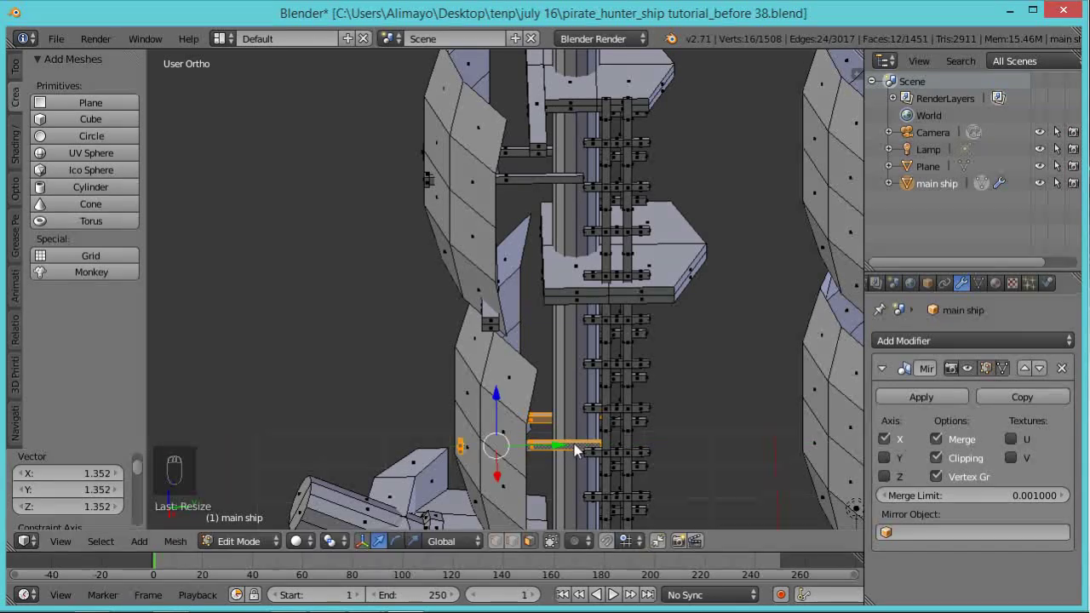
key(g)
key(y)
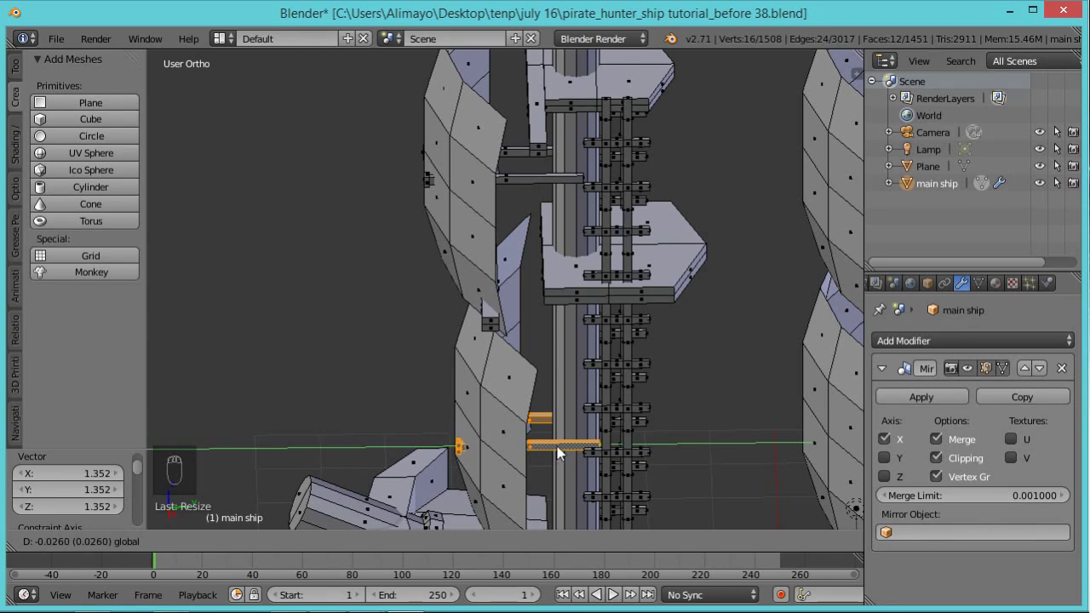
click(557, 446)
Move the lower bar's end face at the mast -0.156 along Y and save the file as "pirate_hunter_ship tutorial_before 39.blend"
scroll(568, 442, up, 3)
scroll(714, 504, down, 2)
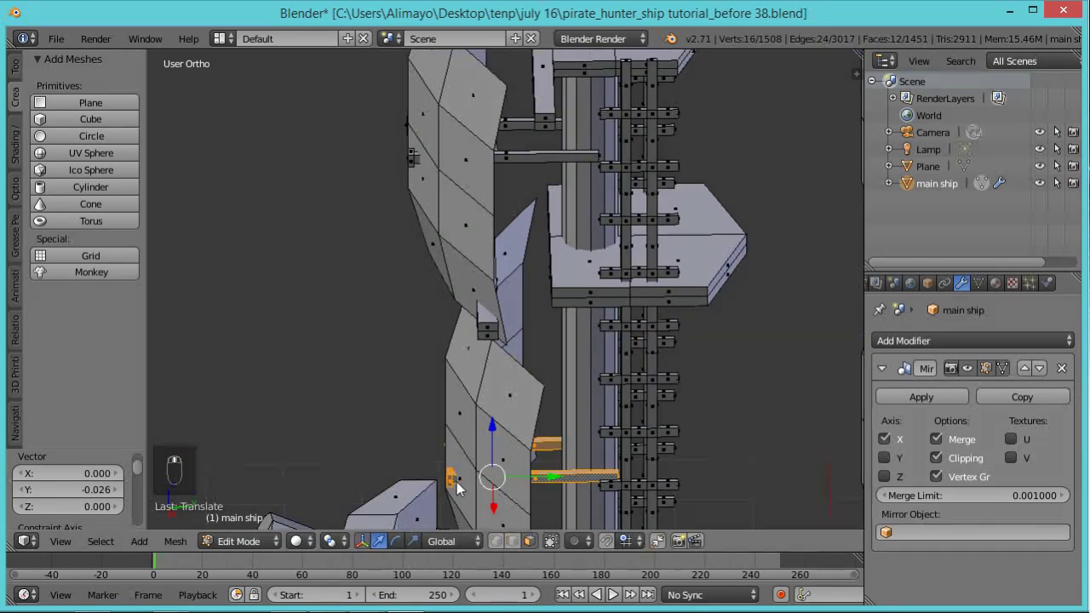
middle_drag(608, 476, 545, 487)
scroll(545, 487, up, 3)
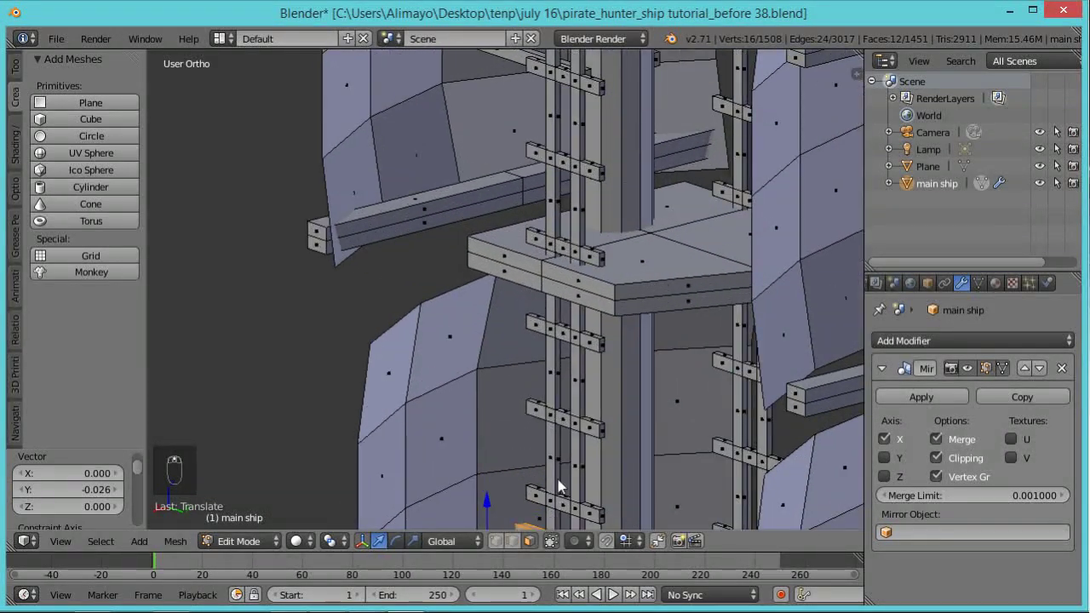
shift+middle_drag(580, 354, 547, 292)
scroll(547, 292, up, 1)
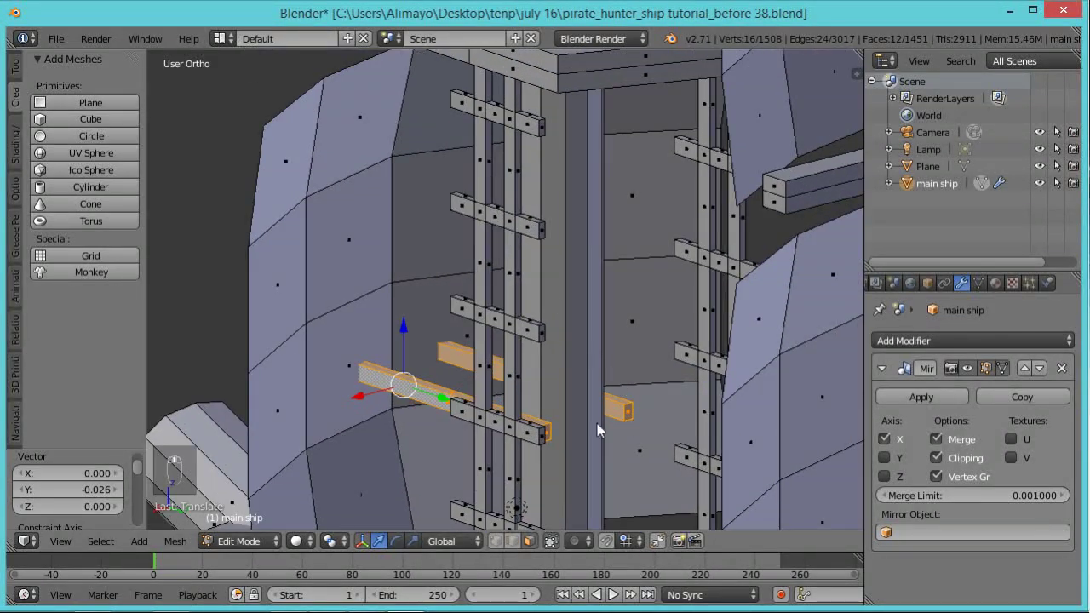
right_click(627, 416)
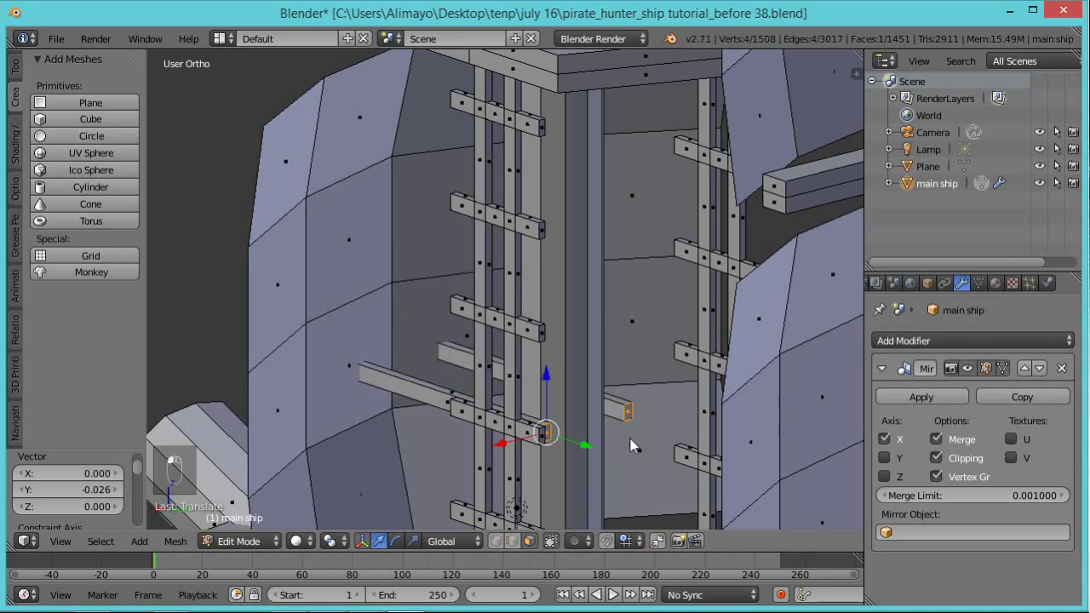
key(g)
click(570, 439)
middle_drag(570, 439, 624, 419)
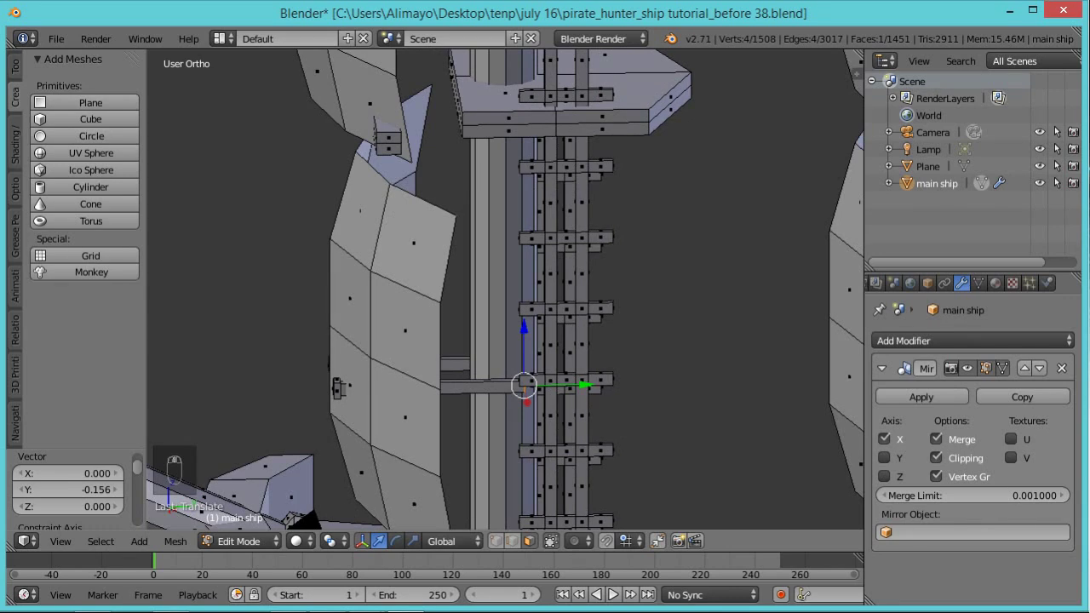
key(ctrl+alt+s)
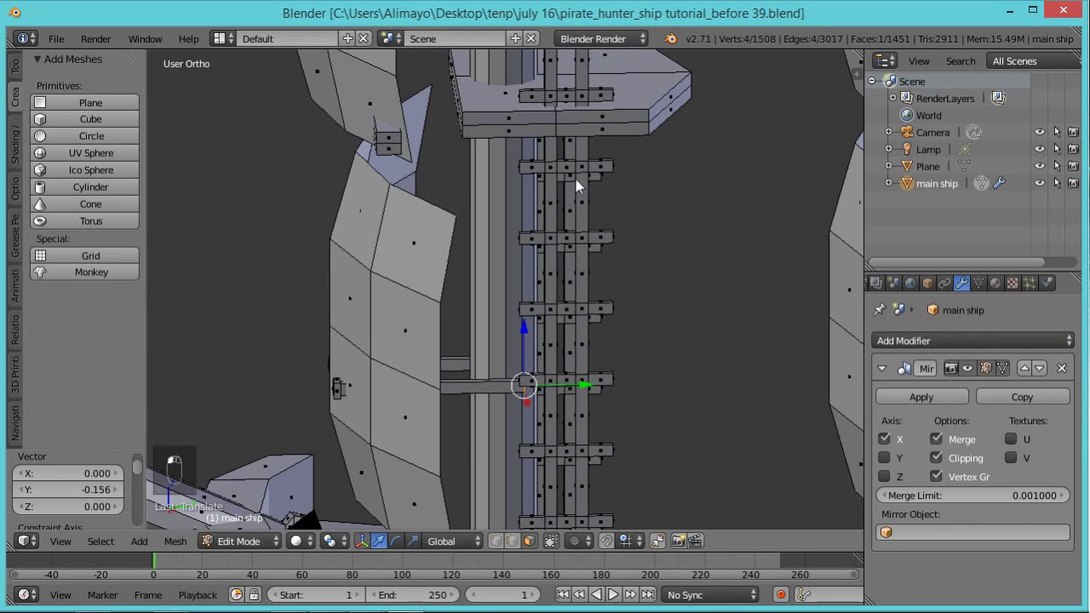
Duplicate the linked upper and lower bars with their end blocks and move the copies 5.317 along Y to the neighbouring mast's sails
right_click(495, 381)
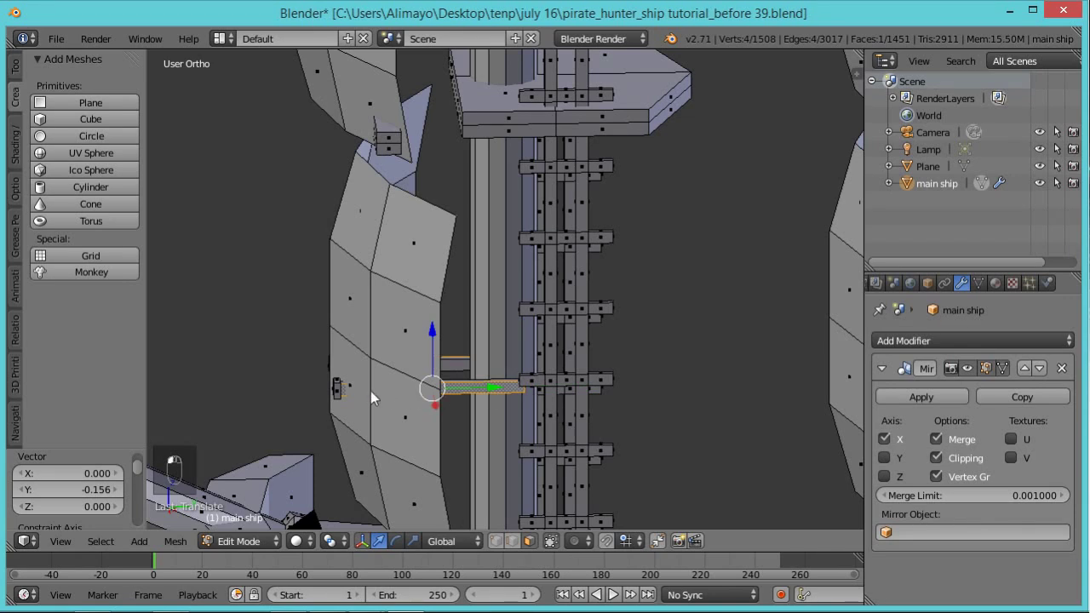
shift+right_click(337, 389)
middle_drag(434, 189, 465, 111)
shift+right_click(464, 70)
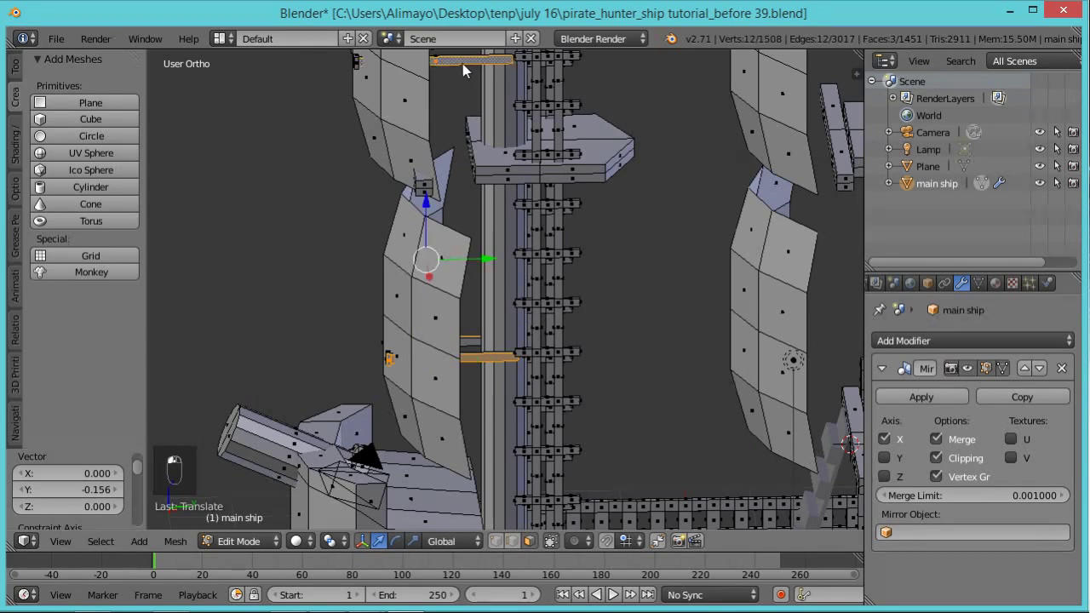
shift+right_click(357, 67)
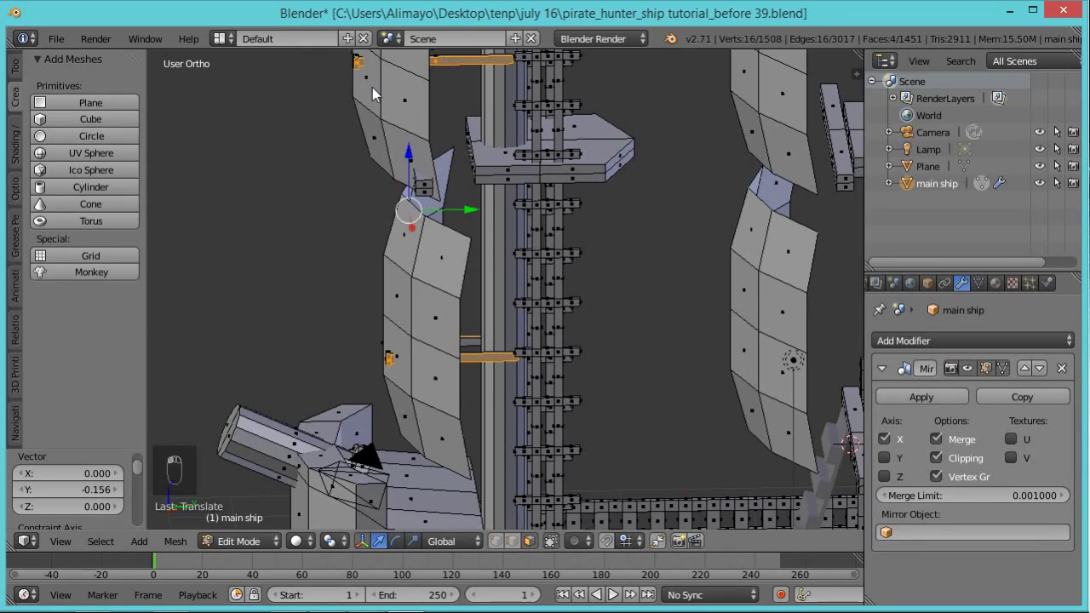
key(ctrl+l)
scroll(492, 169, down, 3)
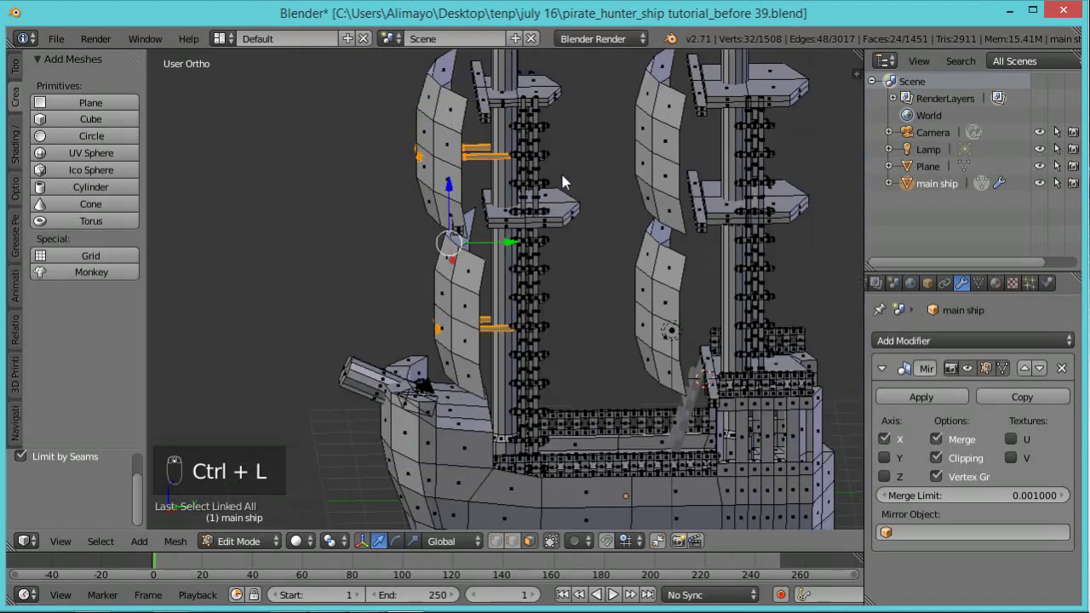
key(shift+d)
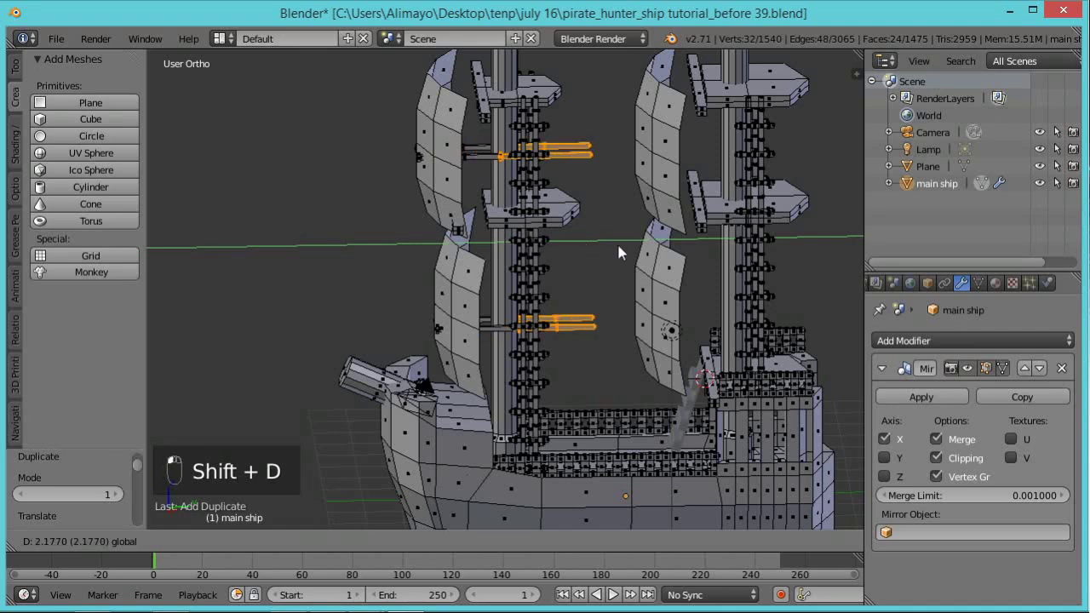
click(707, 264)
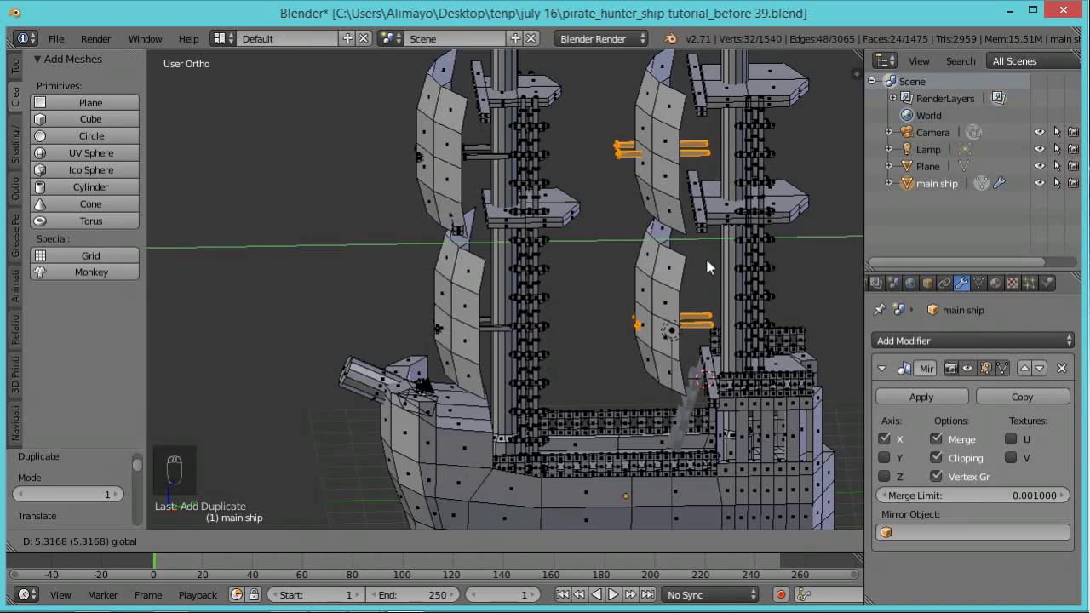
Move the copied lower bar's end face 0.617 along Y so the bar reaches into the mast
scroll(711, 268, up, 3)
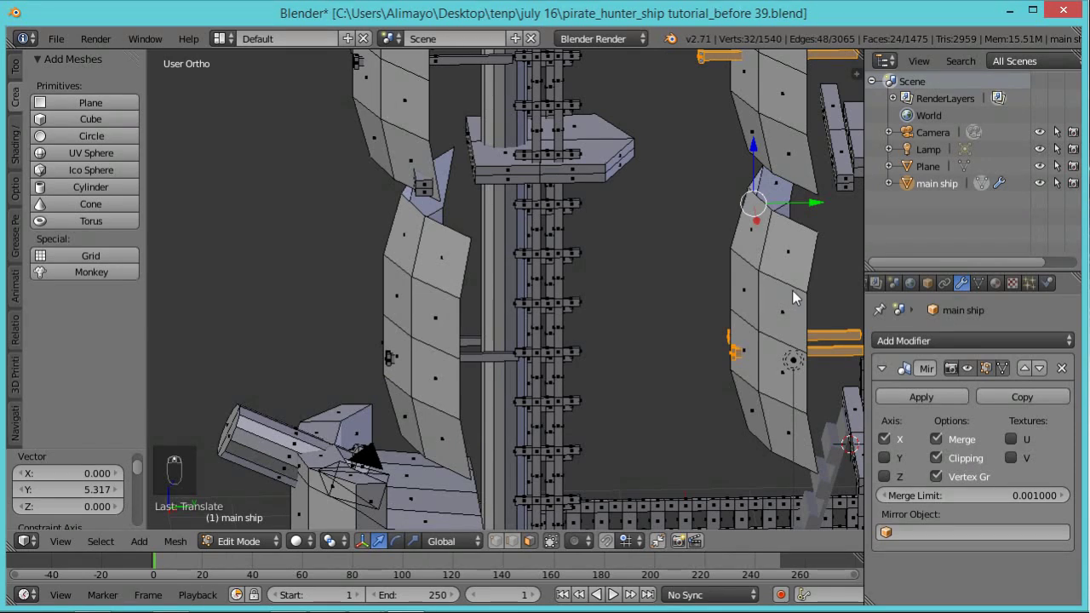
scroll(610, 287, up, 2)
scroll(516, 292, up, 2)
scroll(567, 292, up, 2)
scroll(568, 290, up, 2)
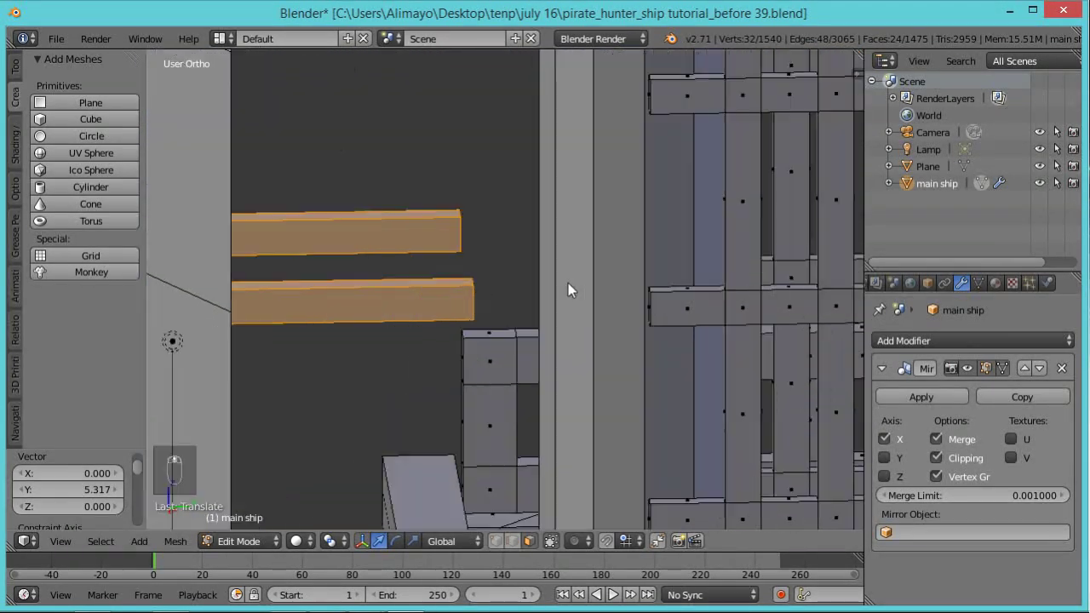
middle_drag(593, 321, 540, 323)
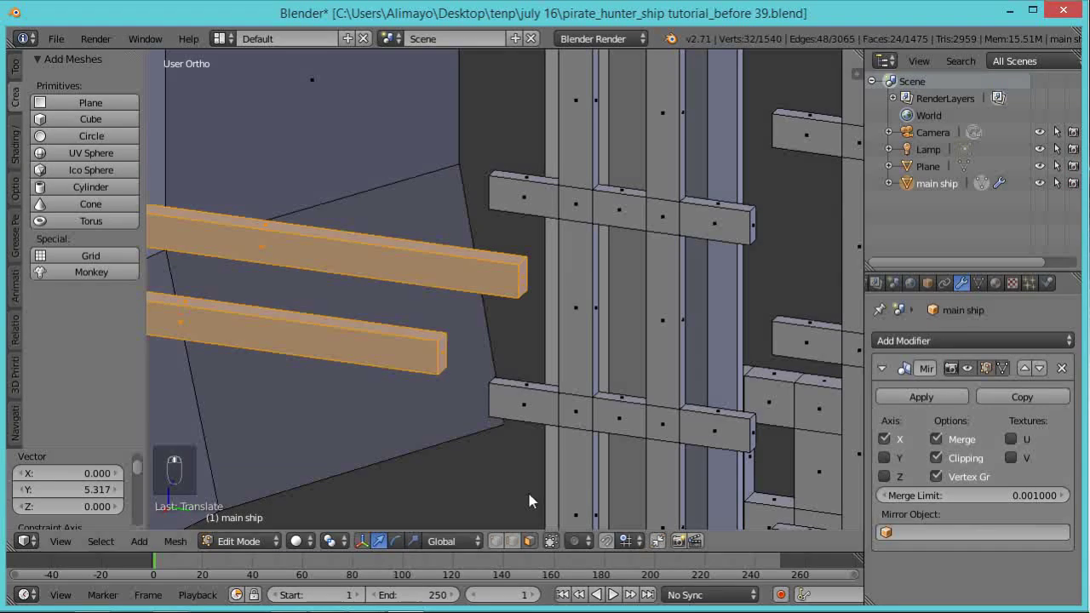
right_click(442, 355)
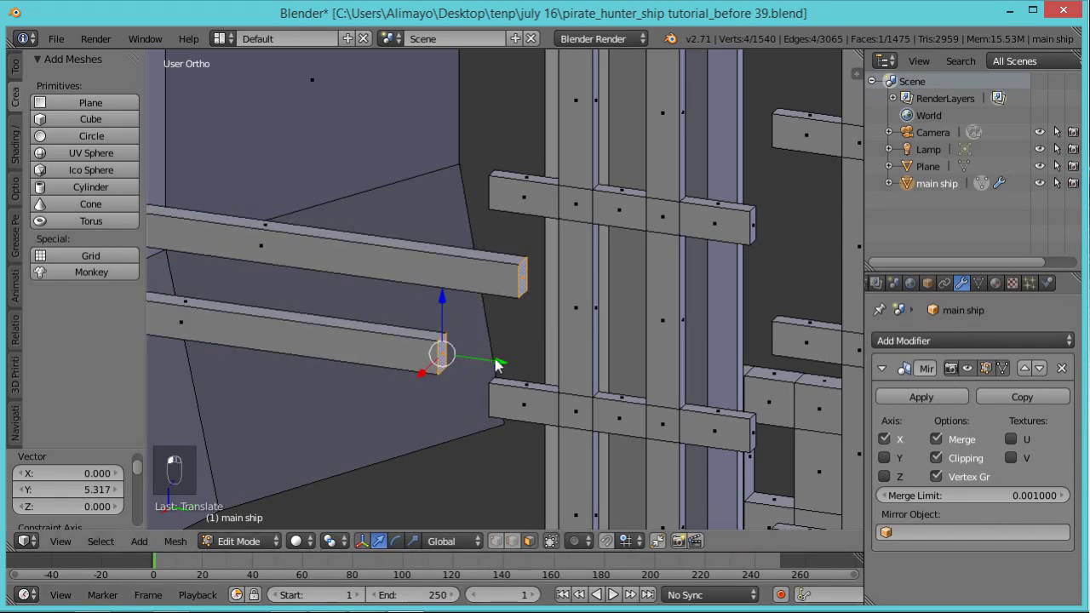
key(e)
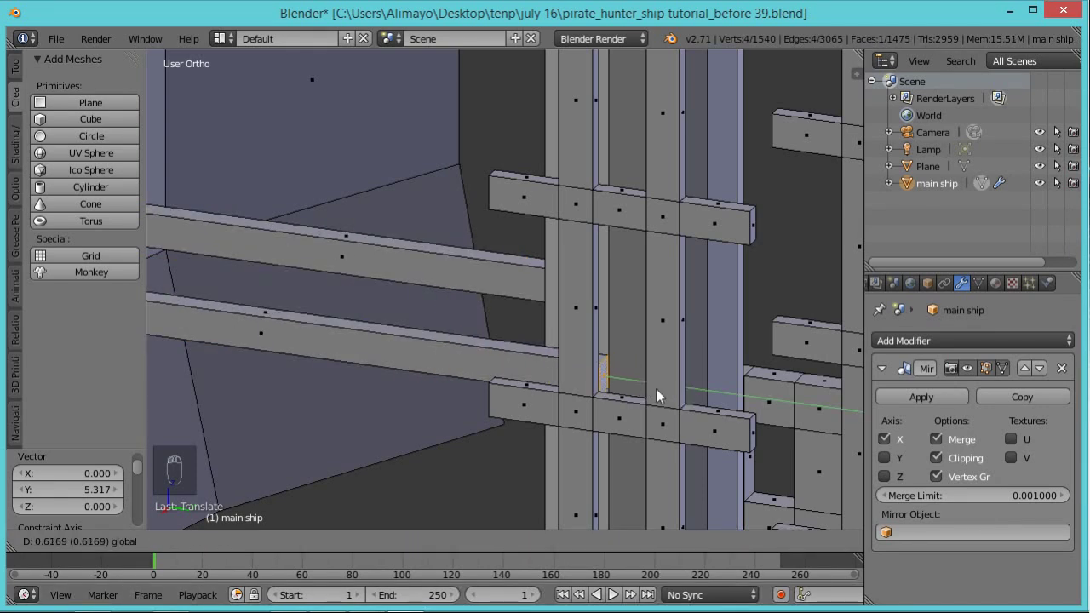
click(657, 389)
Select the copied upper bar with its end block as linked geometry and move it 0.484 along Y toward the mast
scroll(593, 347, down, 5)
middle_drag(426, 197, 569, 271)
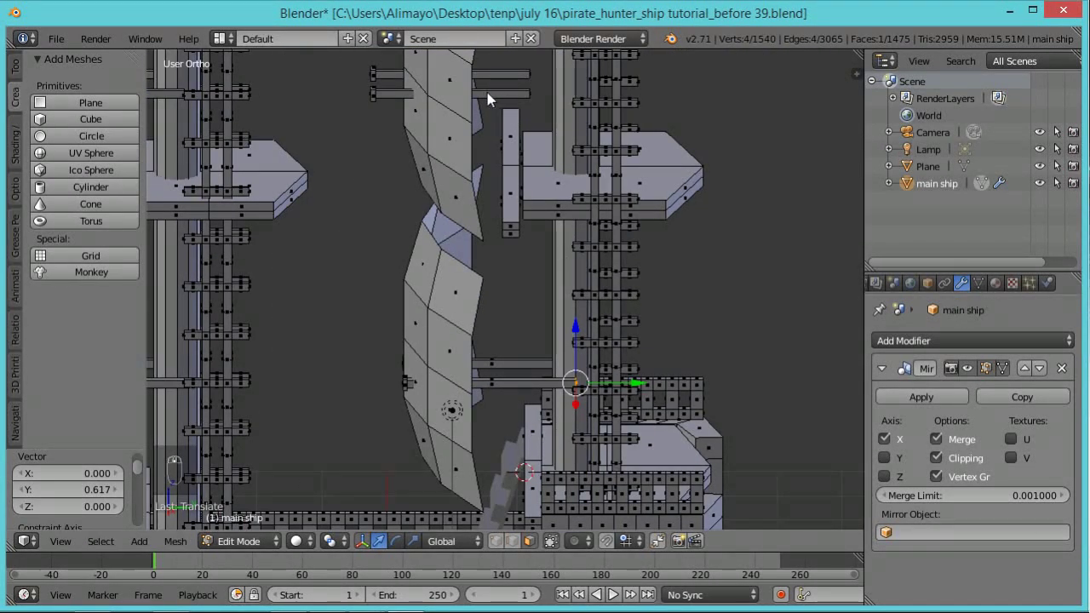
right_click(386, 94)
shift+right_click(374, 98)
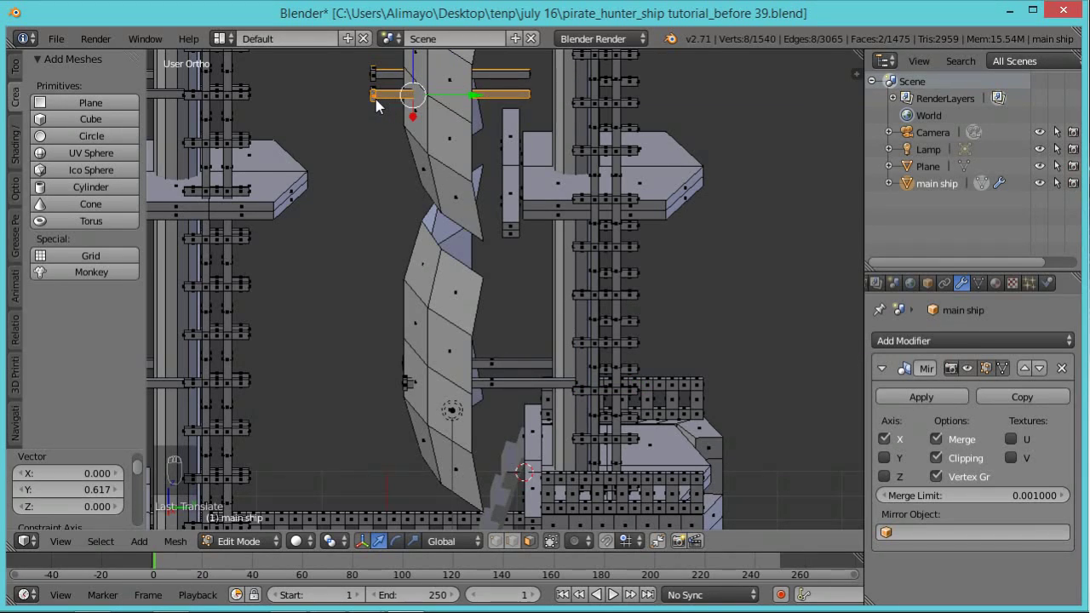
key(ctrl+l)
drag(479, 96, 541, 91)
Move the copied upper bar's end face at the mast 0.288 along Y and save the file as "pirate_hunter_ship tutorial_before 40.blend"
middle_drag(541, 91, 460, 144)
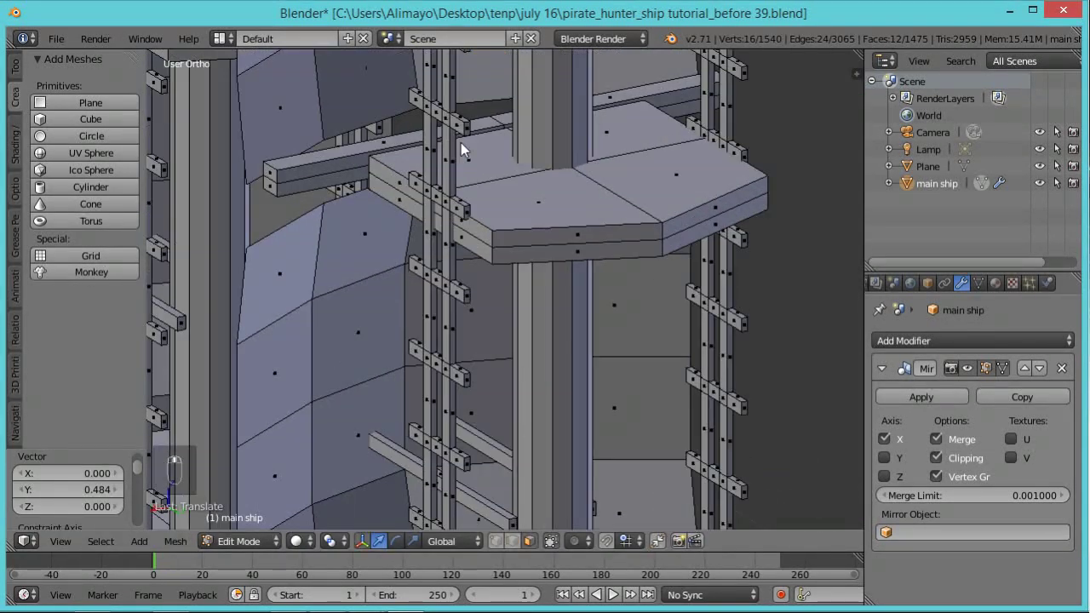
key(KP_Decimal)
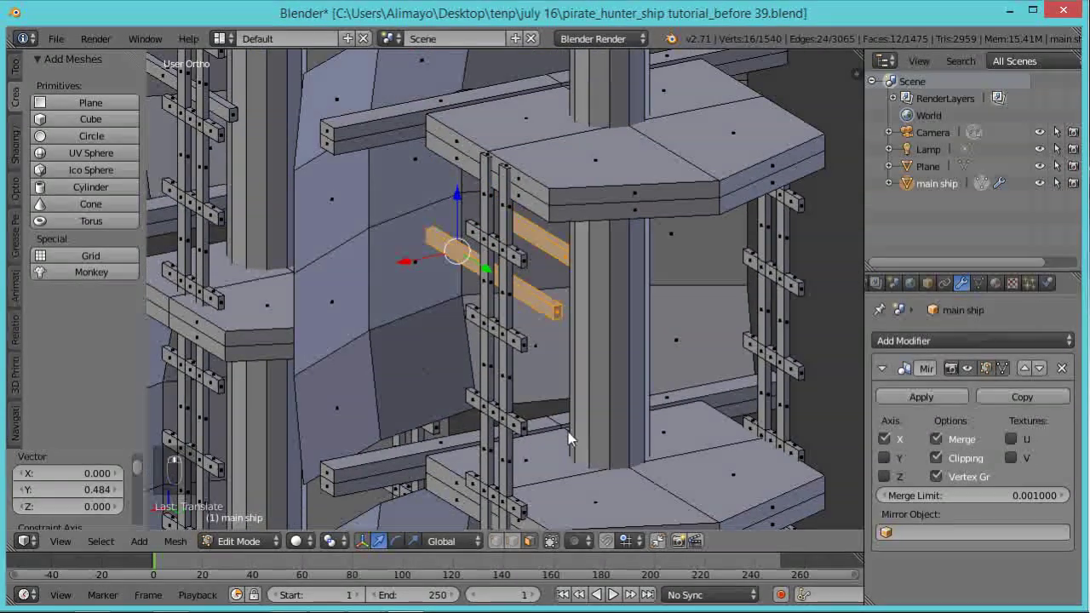
right_click(558, 311)
middle_drag(513, 352, 688, 314)
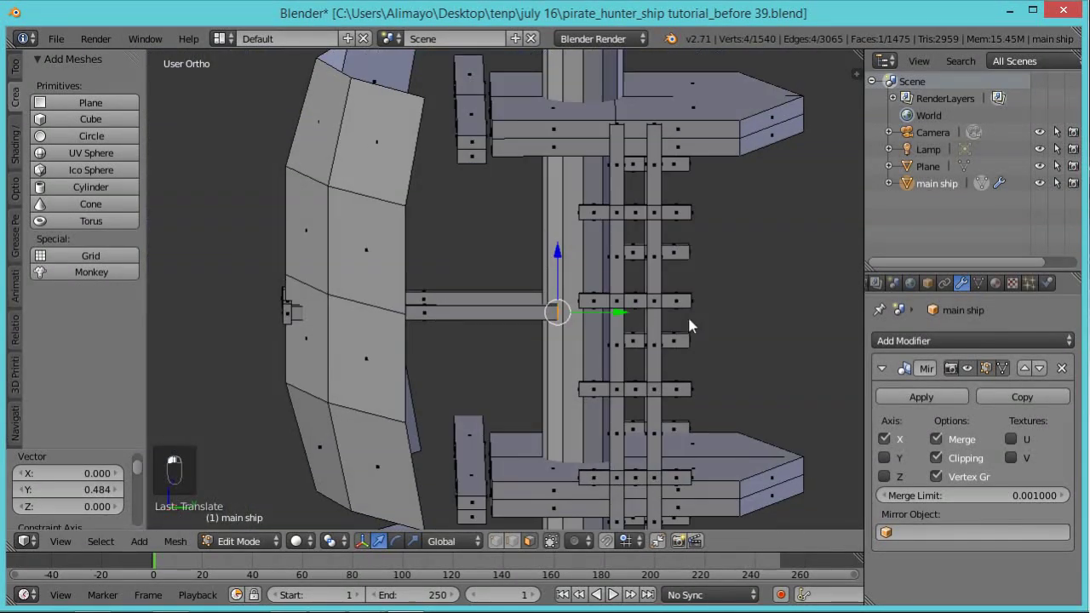
key(g)
key(y)
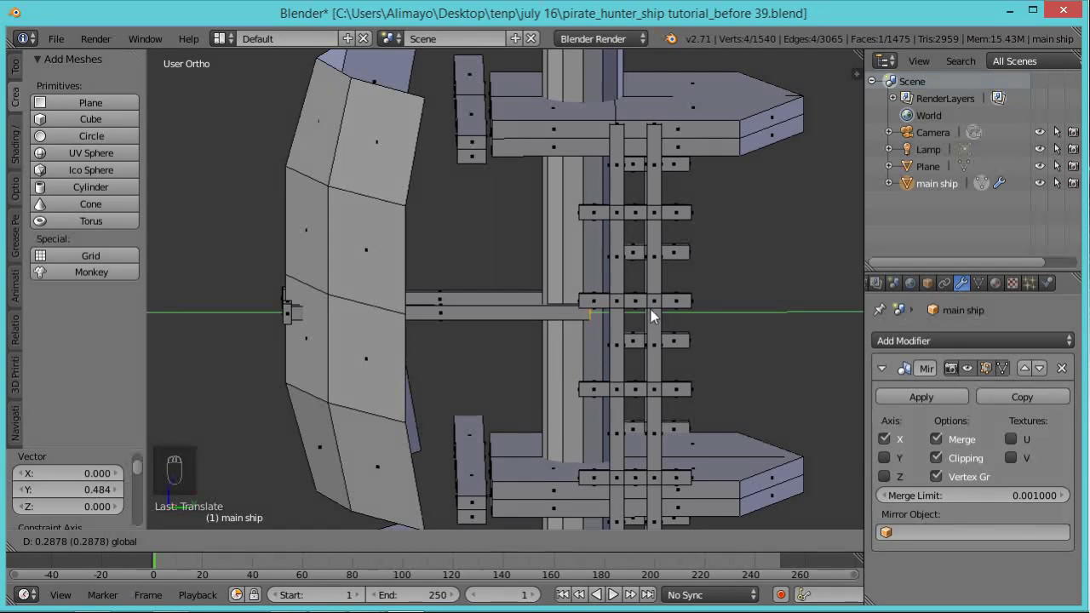
click(650, 310)
scroll(656, 305, down, 7)
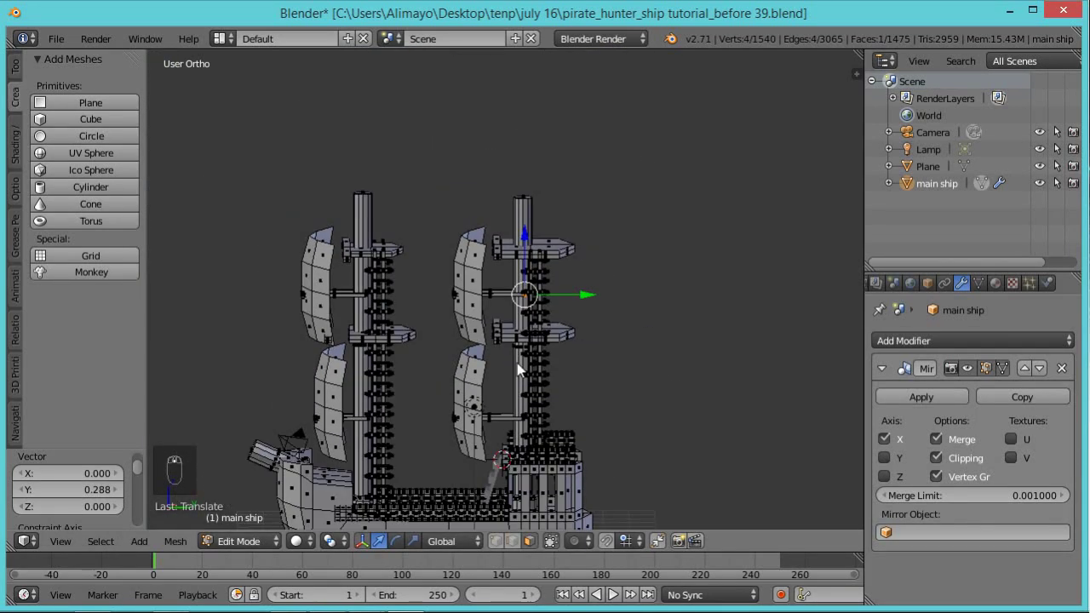
key(ctrl+alt+s)
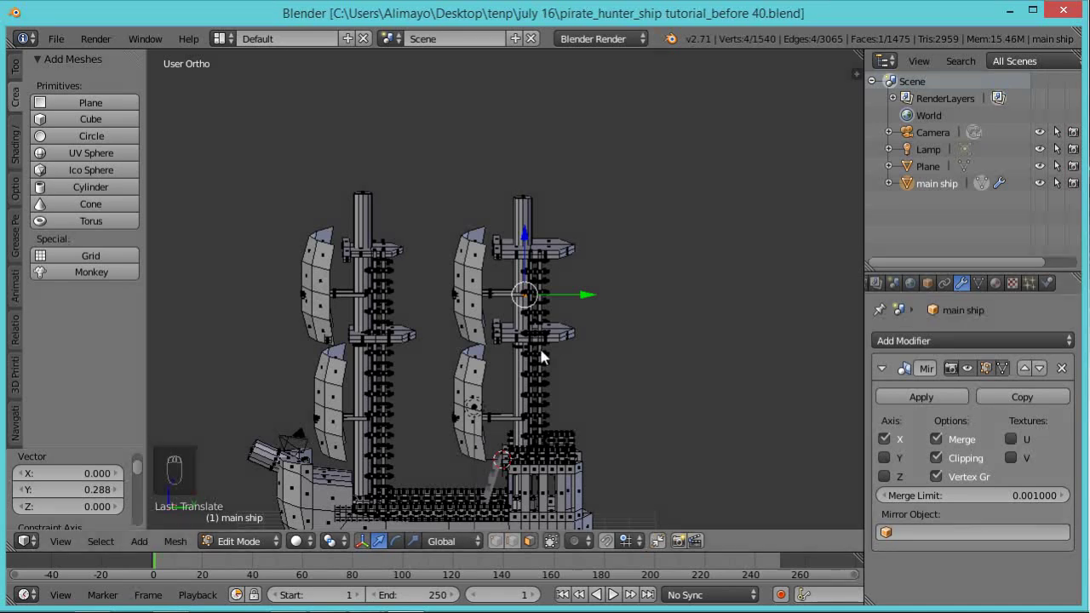
Duplicate the linked end block at the front mast's upper sail and move the copy 1.867 plus 0.408 along Y to the mast
scroll(399, 299, up, 5)
shift+middle_drag(285, 352, 644, 366)
scroll(646, 372, up, 3)
mouse_move(468, 393)
middle_down()
mouse_move(516, 395)
mouse_move(456, 411)
middle_up()
right_click(381, 427)
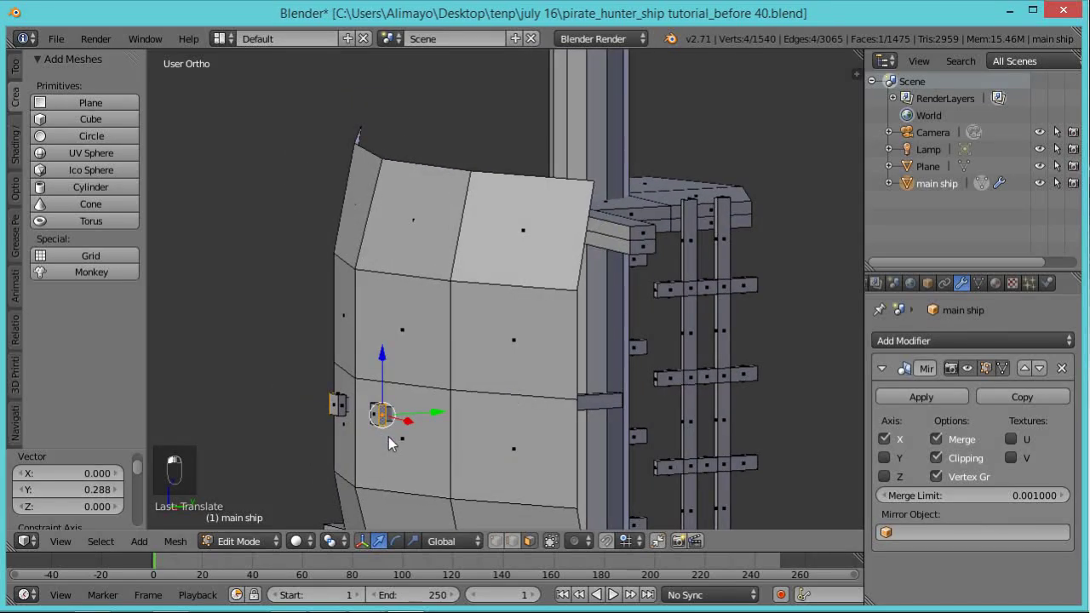
scroll(360, 445, up, 3)
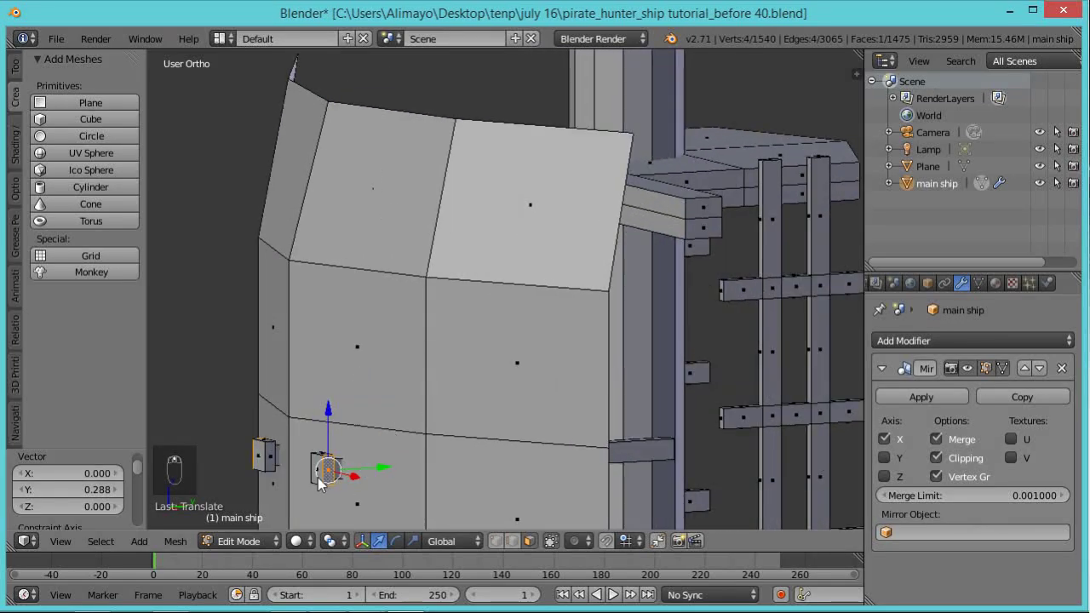
key(ctrl+l)
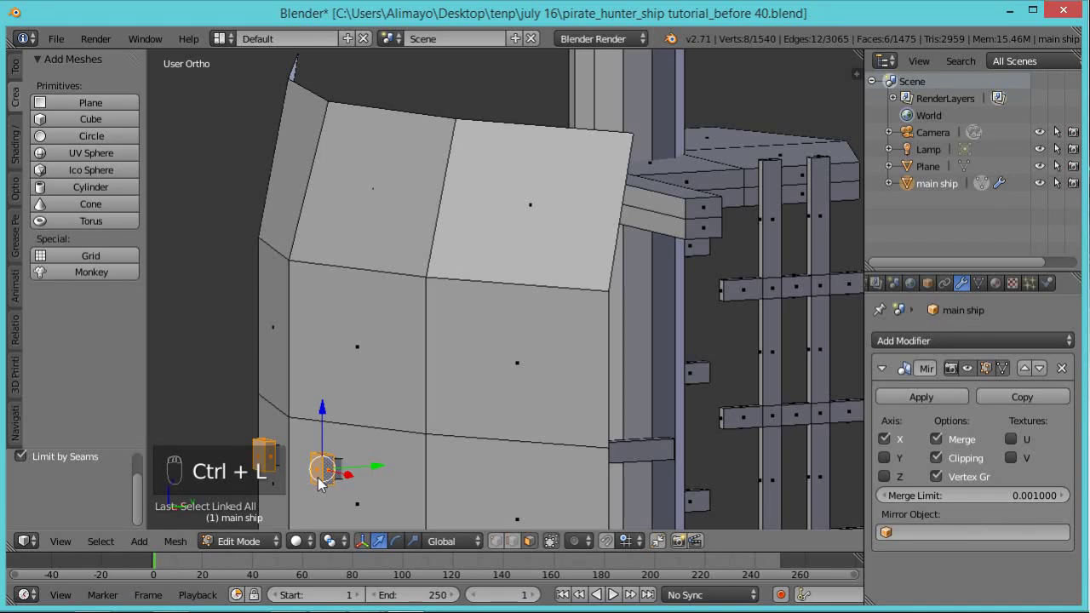
key(shift+d)
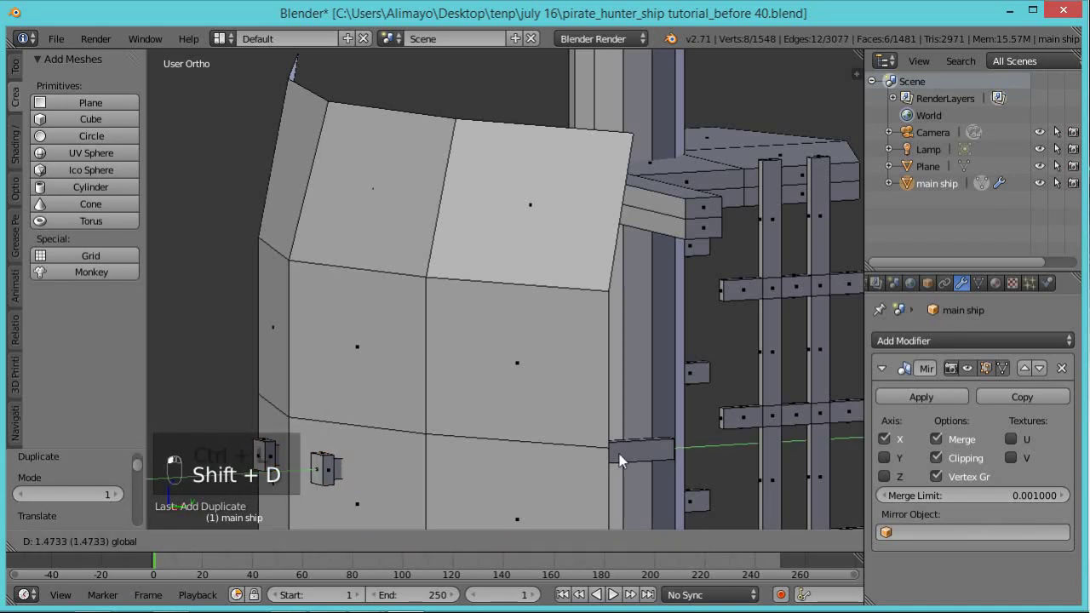
click(718, 429)
middle_drag(718, 429, 647, 411)
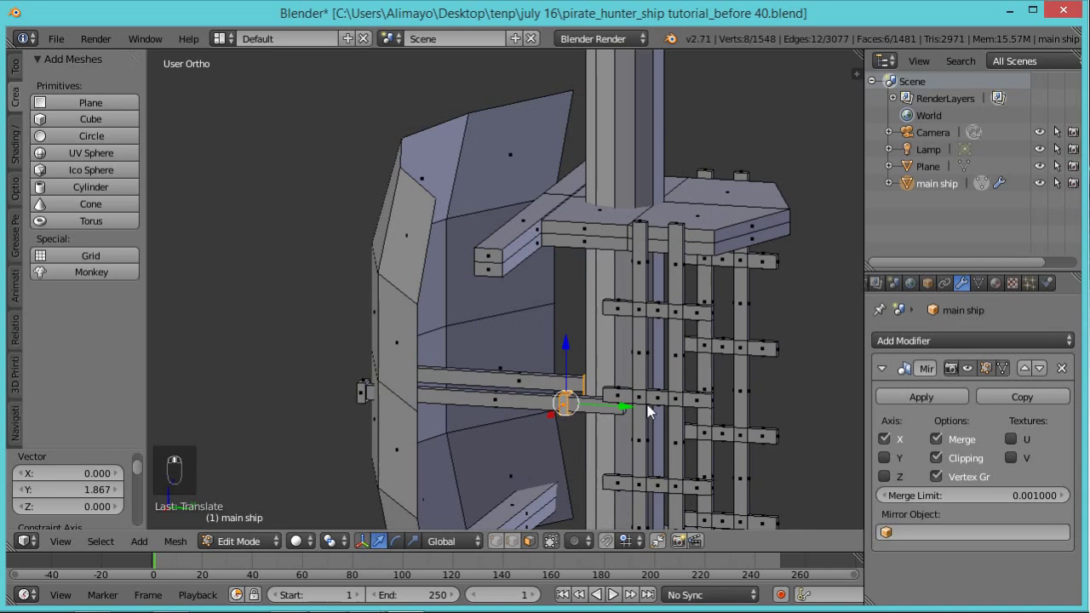
drag(624, 410, 672, 413)
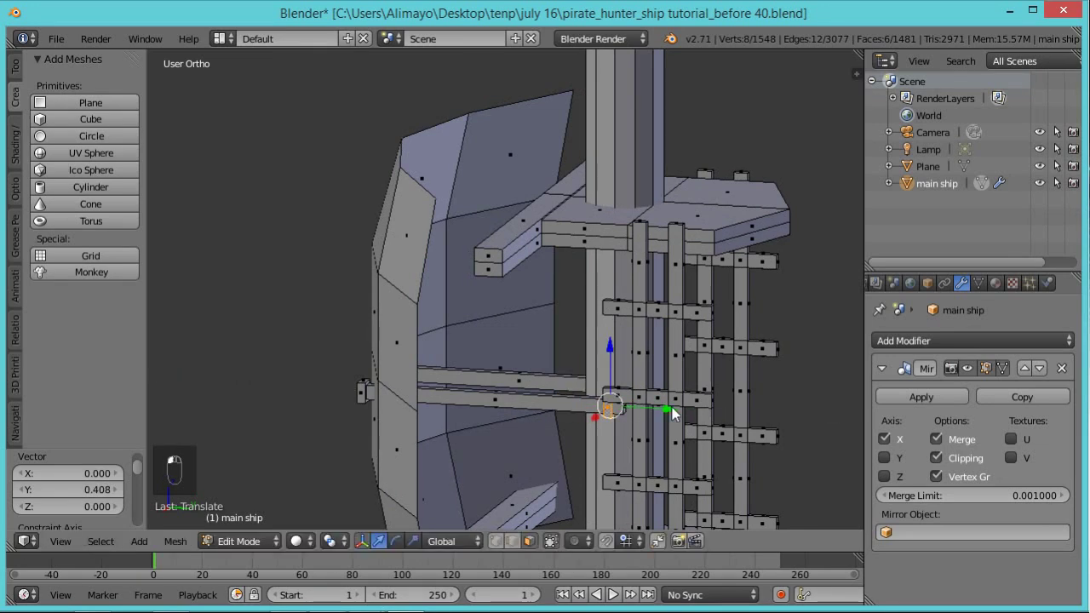
Rotate the copied block 90 degrees about Z and move it 0.073 along Y to the bar's end at the mast
key(r)
key(z)
key(9)
key(0)
click(672, 413)
middle_drag(647, 454, 606, 431)
drag(590, 416, 564, 423)
key(g)
key(y)
click(640, 433)
middle_drag(603, 434, 771, 397)
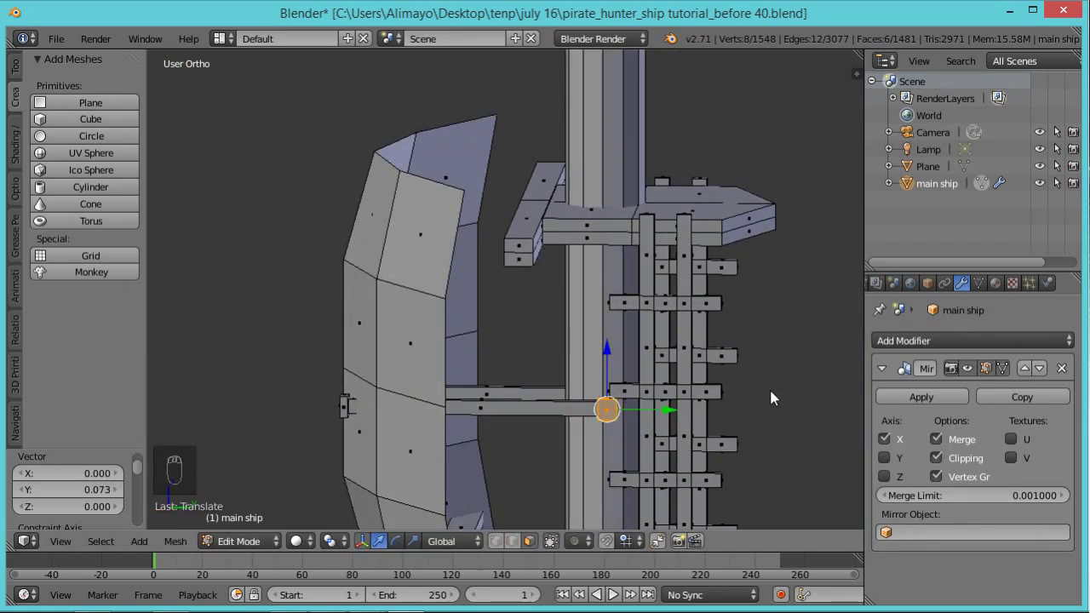
Scale the rotated block by 1.251 and move it -0.082 along X toward the mast
key(s)
click(810, 389)
middle_drag(784, 378, 582, 455)
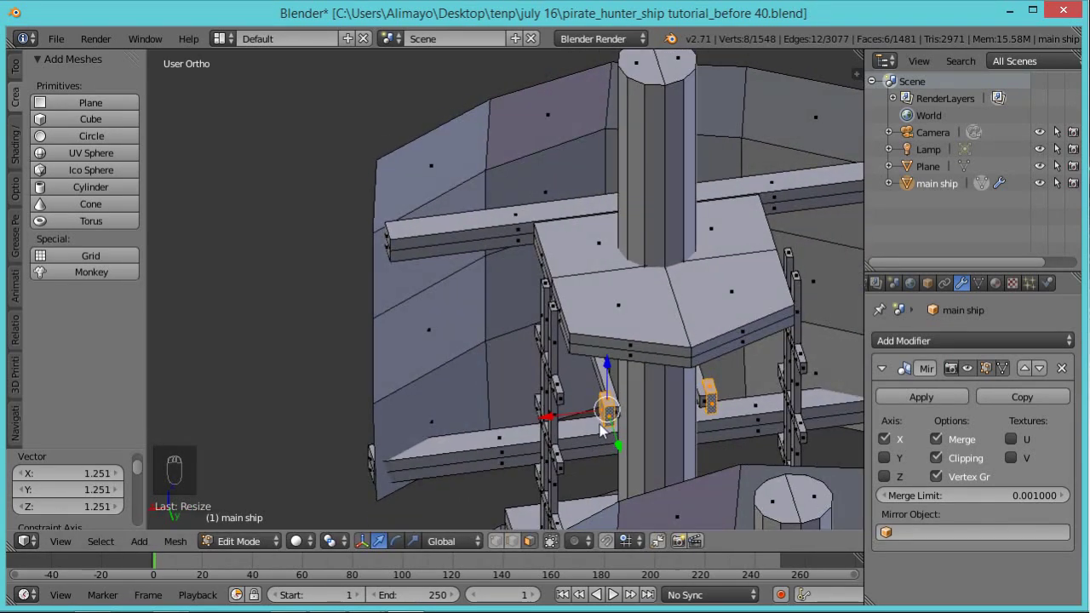
key(g)
key(x)
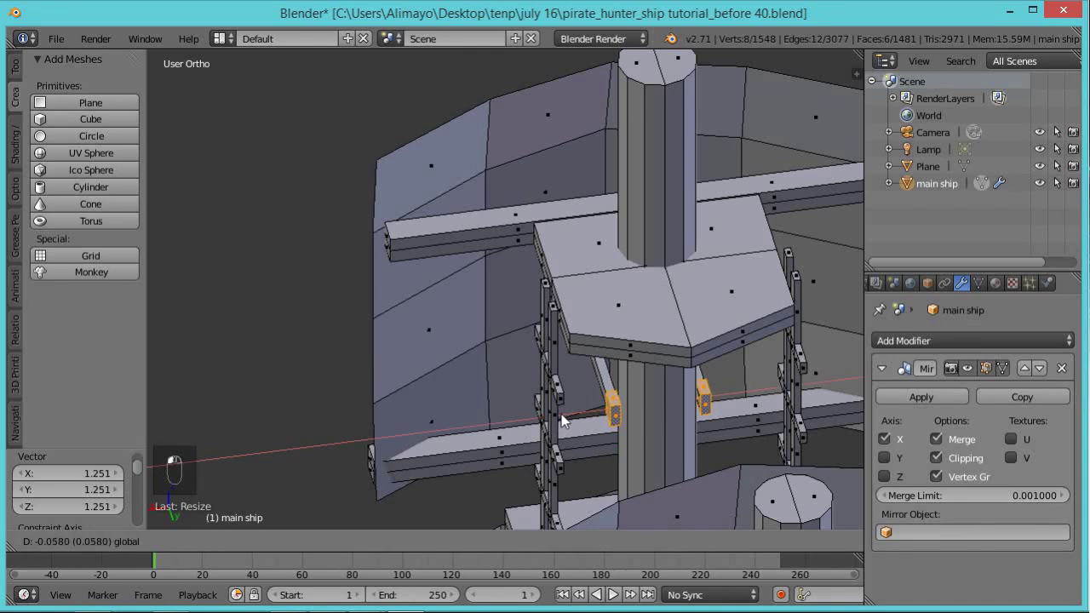
click(564, 413)
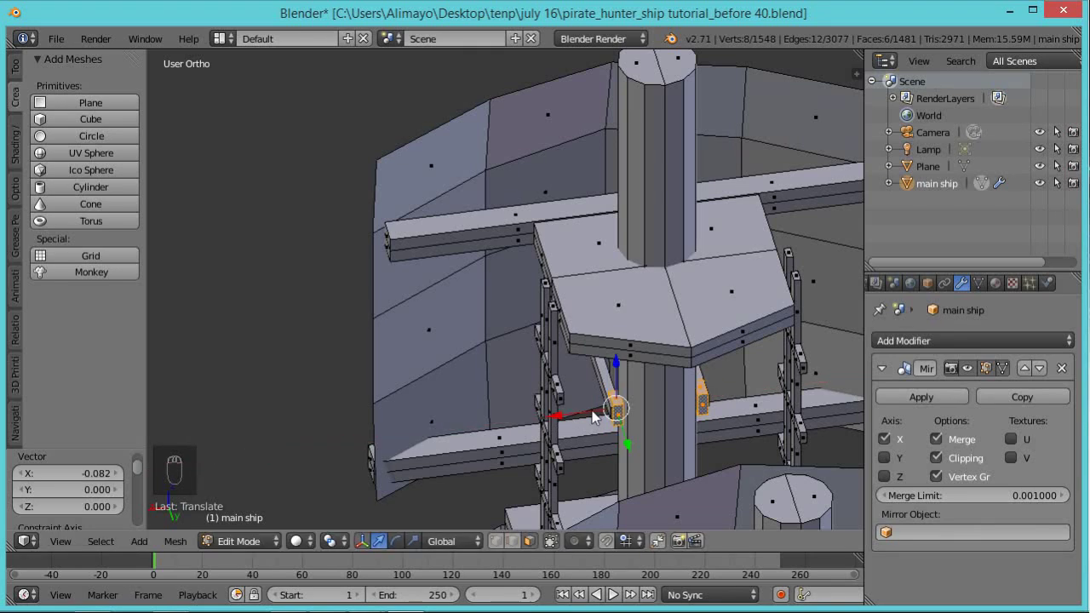
Scale the block by 1.580 along X and move its outer side face 0.019 along X
key(s)
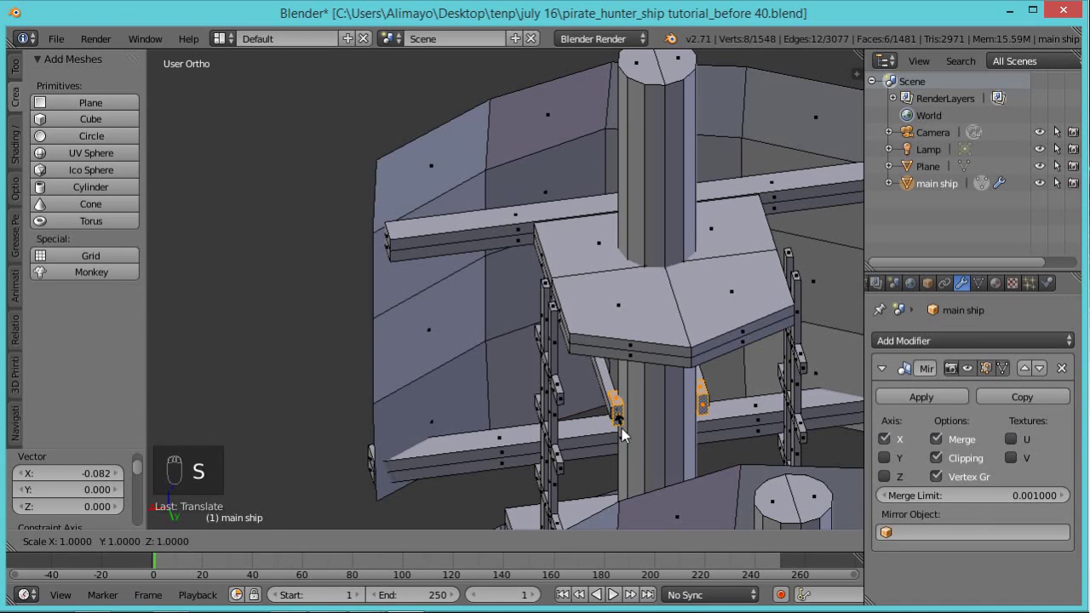
key(x)
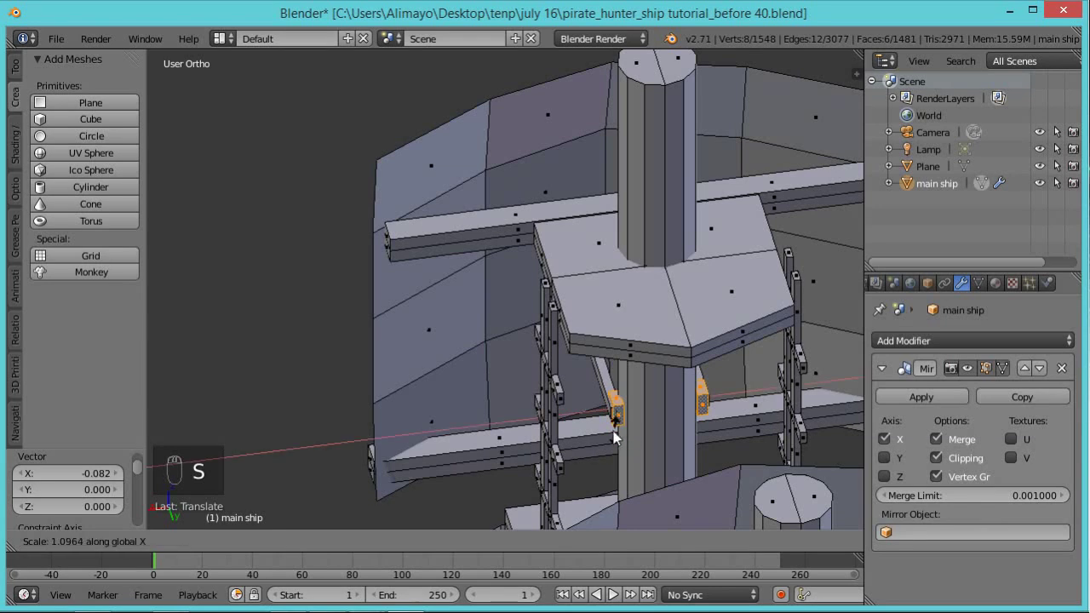
click(602, 458)
middle_drag(596, 441, 814, 464)
scroll(647, 426, up, 2)
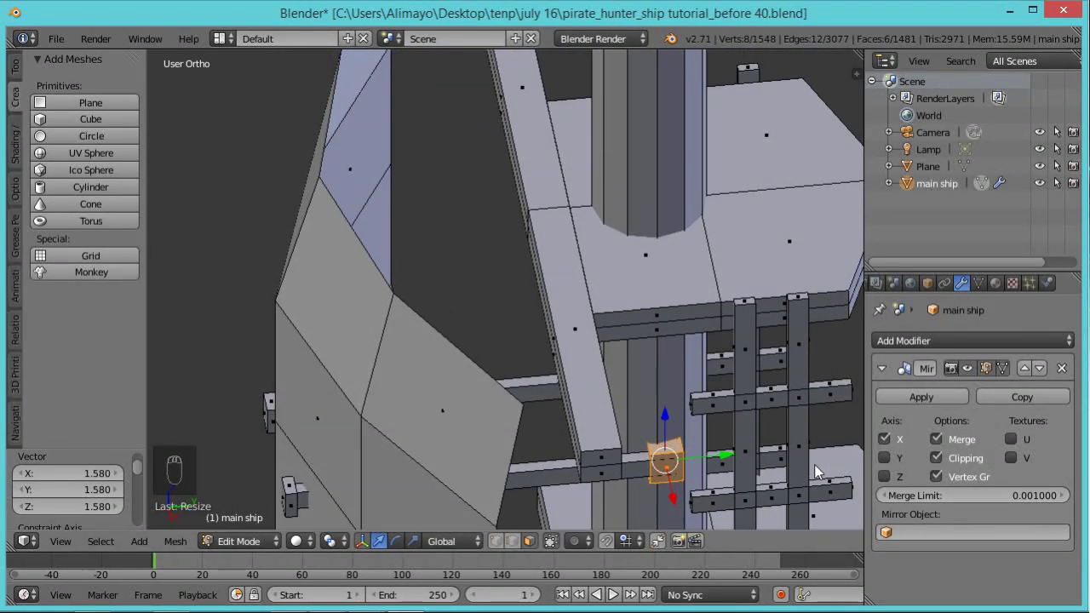
right_click(680, 487)
drag(673, 502, 673, 502)
middle_drag(673, 501, 724, 449)
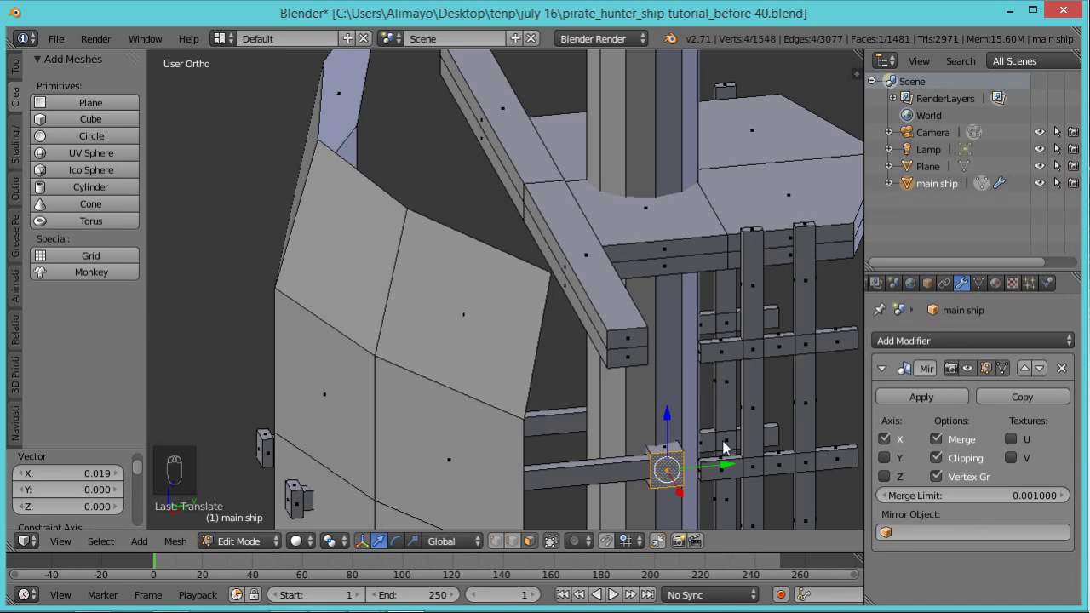
Extrude the block's outer face in place, scale the new face to 0.640 and move it 0.010 along X
key(e)
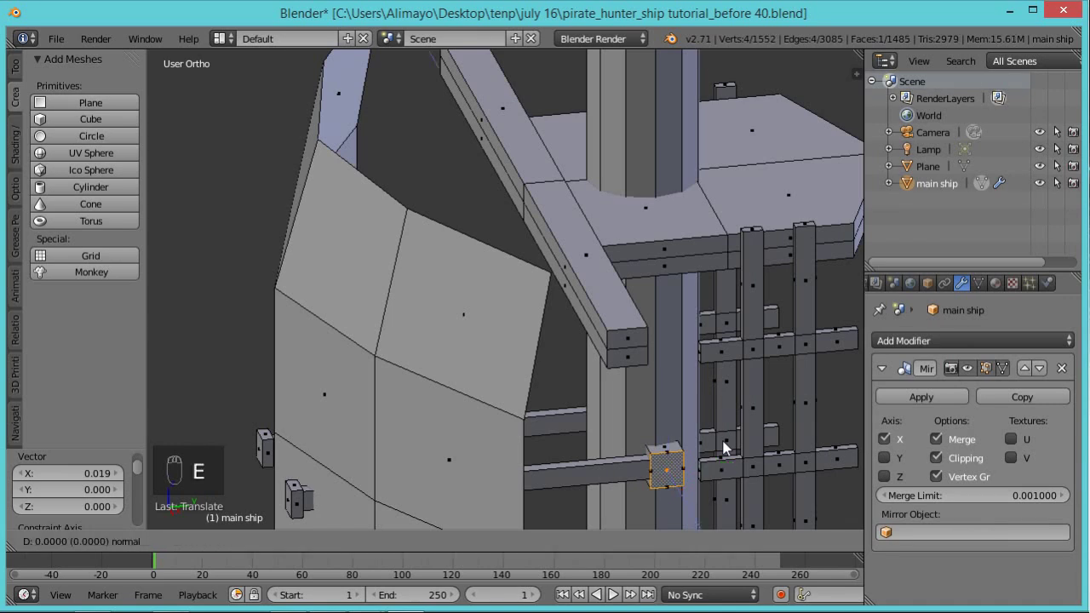
right_click(724, 447)
key(s)
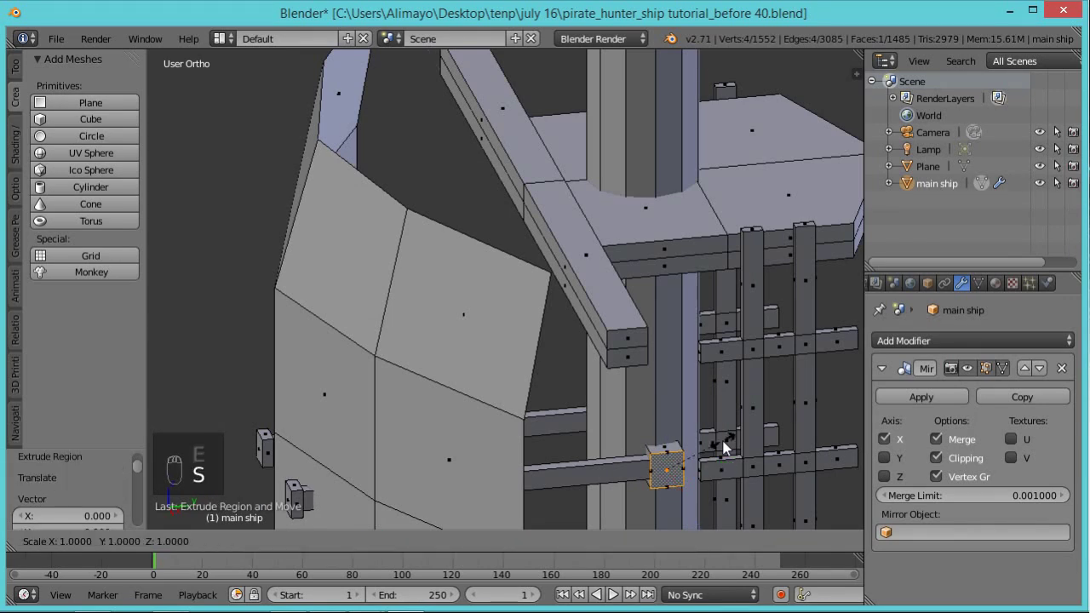
click(702, 457)
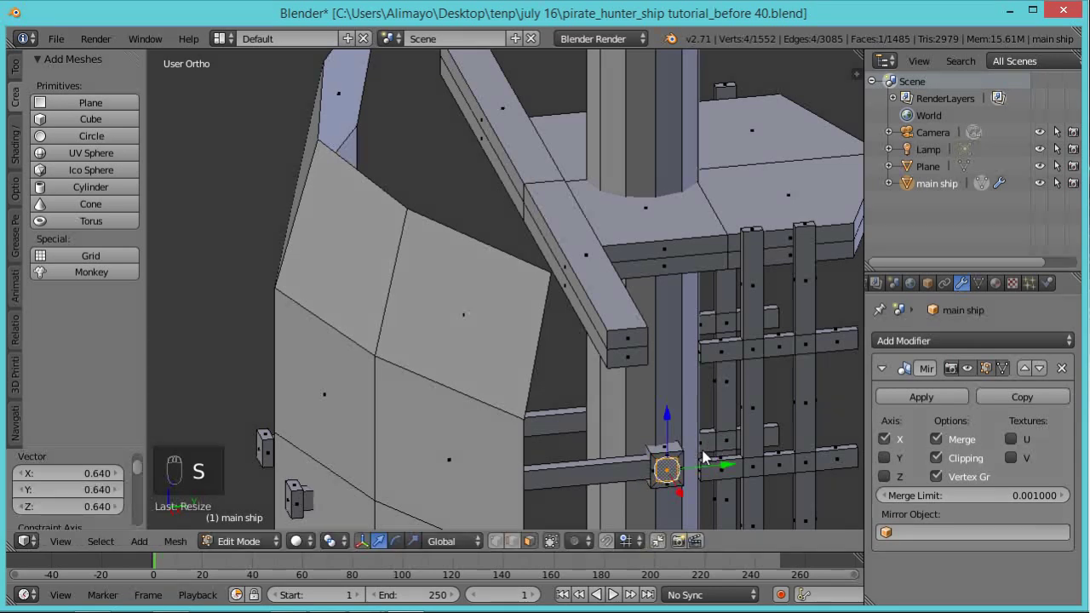
key(g)
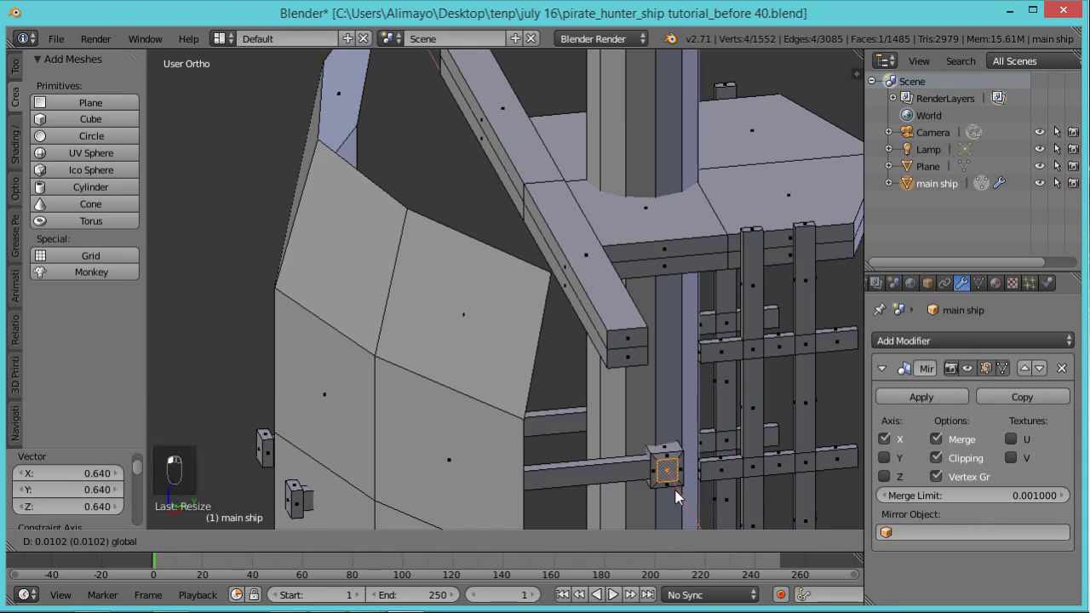
click(676, 490)
Extrude the block's small outer face 0.077 along X and scale the new end face to 0.759
middle_drag(661, 500, 513, 505)
middle_drag(630, 456, 660, 533)
middle_drag(662, 485, 636, 365)
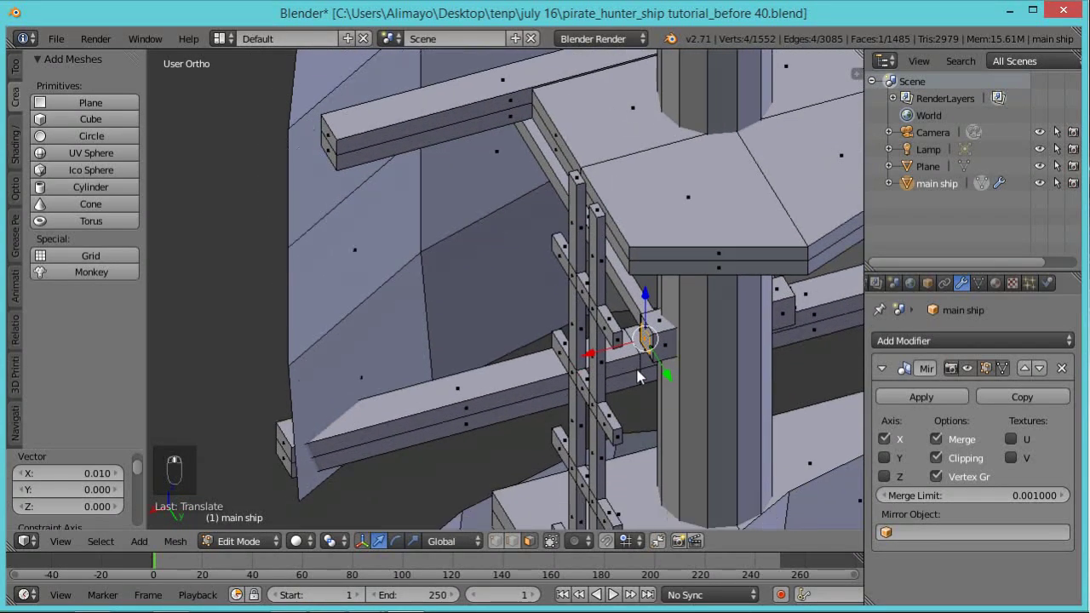
scroll(637, 370, up, 2)
shift+middle_drag(698, 405, 564, 394)
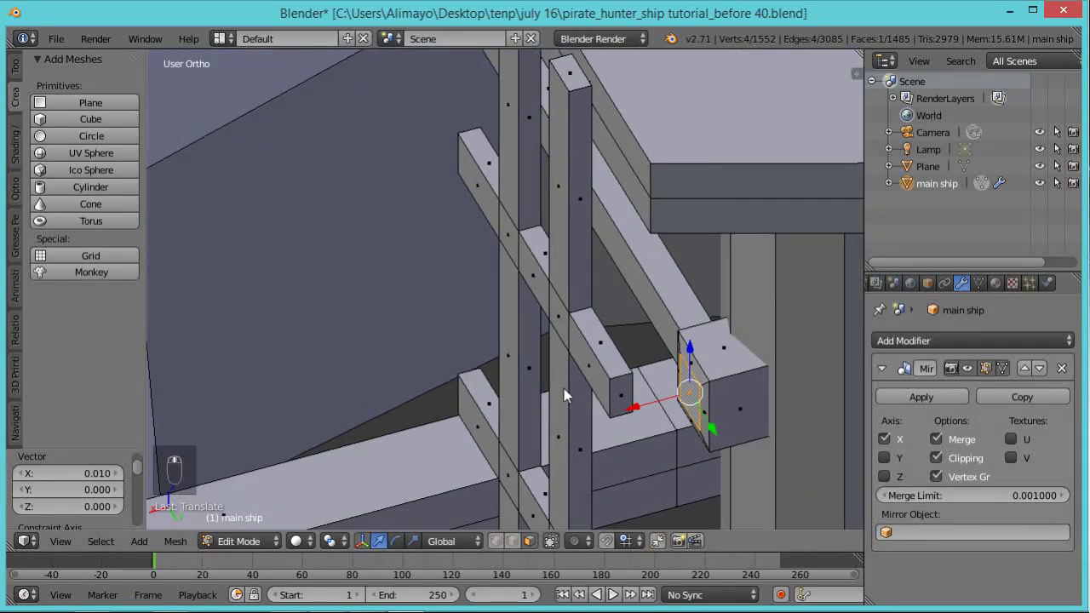
key(e)
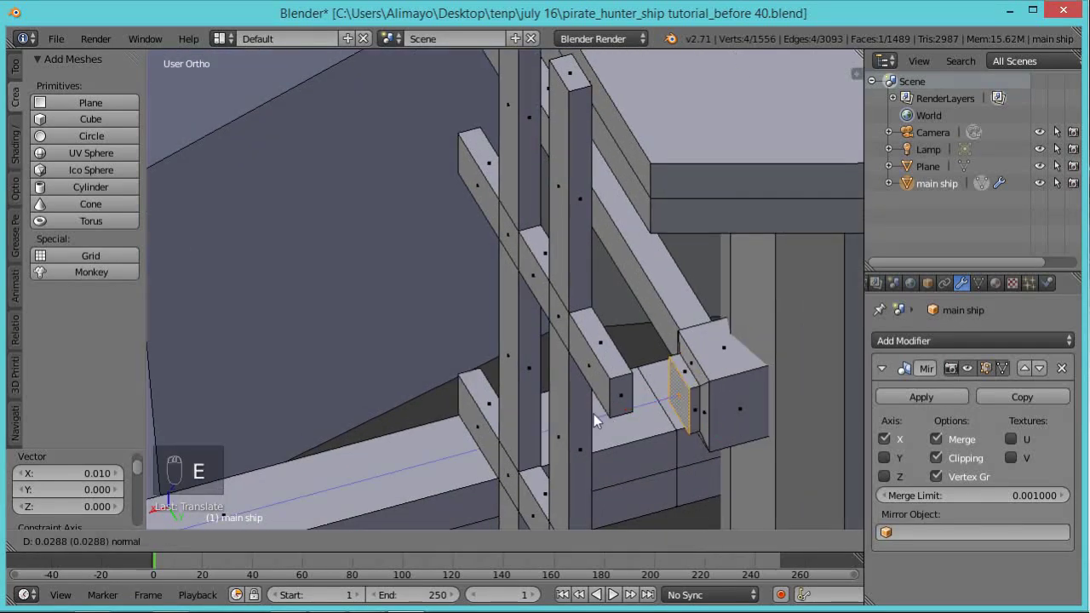
click(577, 417)
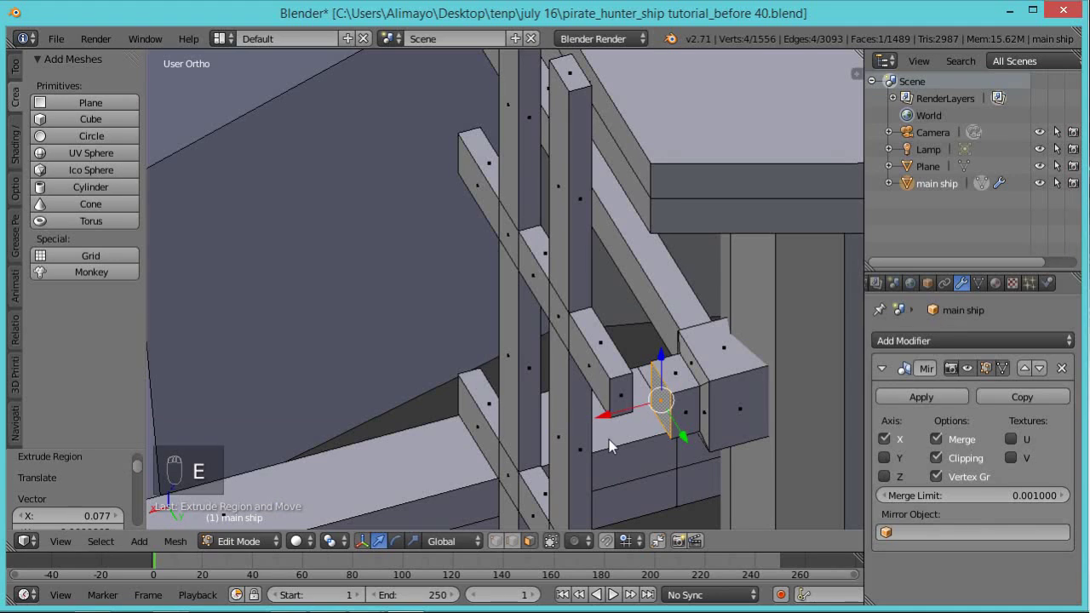
key(s)
click(617, 423)
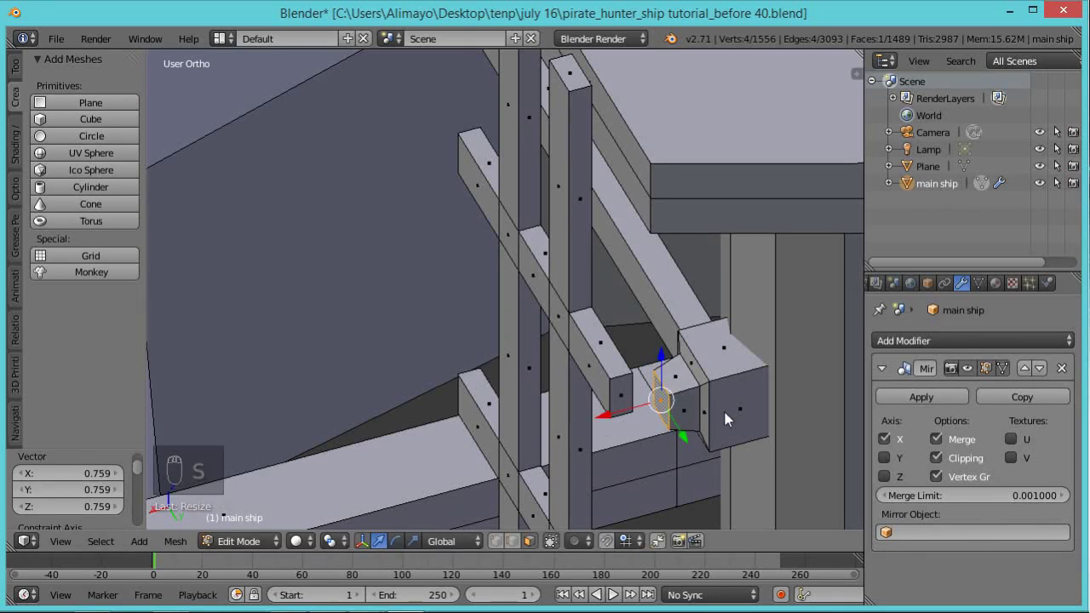
Duplicate the entire linked bracket block on the front mast's upper yard and move the copy -4.810 along Z to the lower yard
key(ctrl+l)
middle_drag(724, 419, 798, 357)
middle_drag(698, 428, 718, 306)
key(shift+d)
right_click(725, 385)
scroll(717, 299, down, 3)
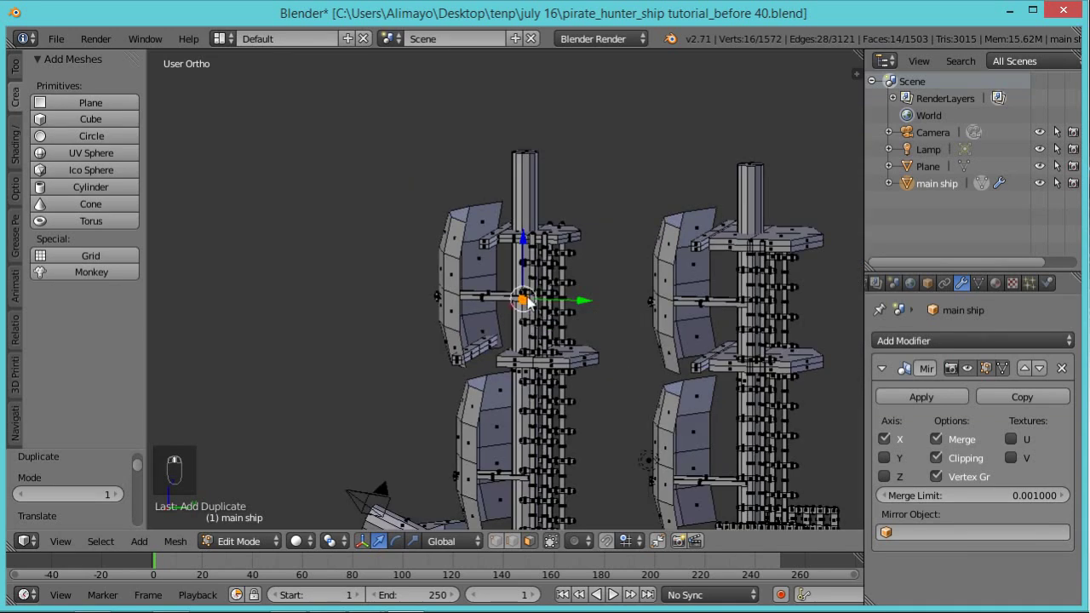
drag(528, 244, 539, 425)
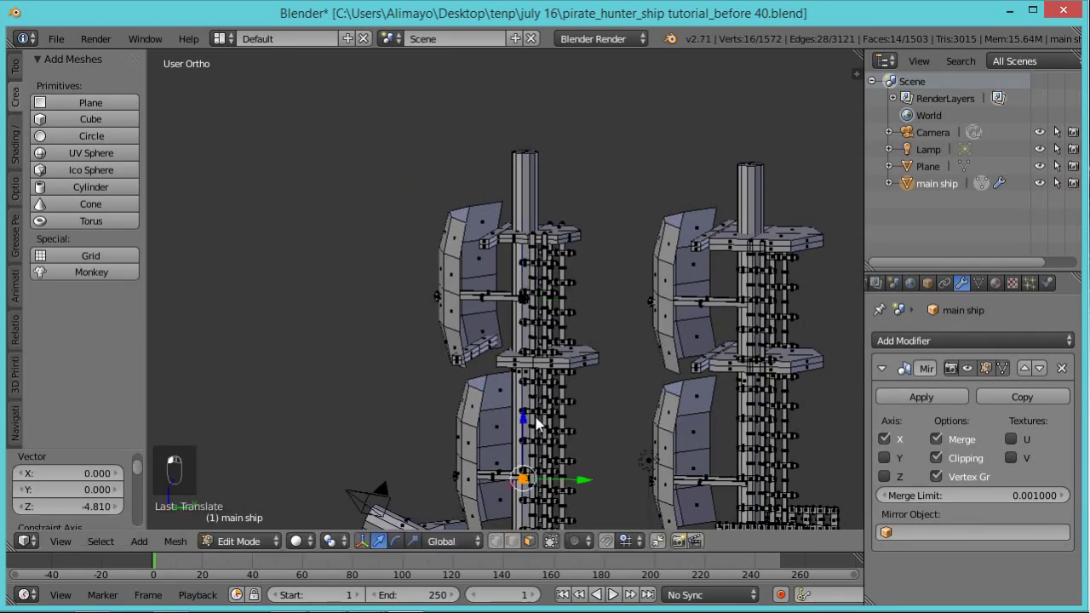
Duplicate the lower bracket block and move the copy 6.047 along Y to the rear mast's lower yard
scroll(579, 473, up, 2)
scroll(579, 472, up, 3)
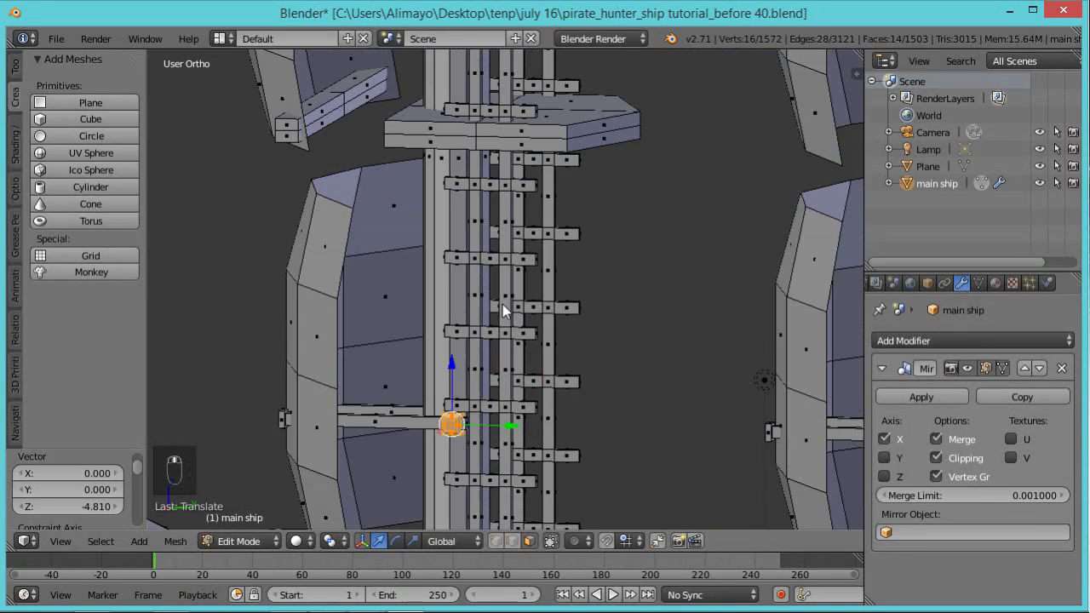
middle_drag(545, 355, 653, 395)
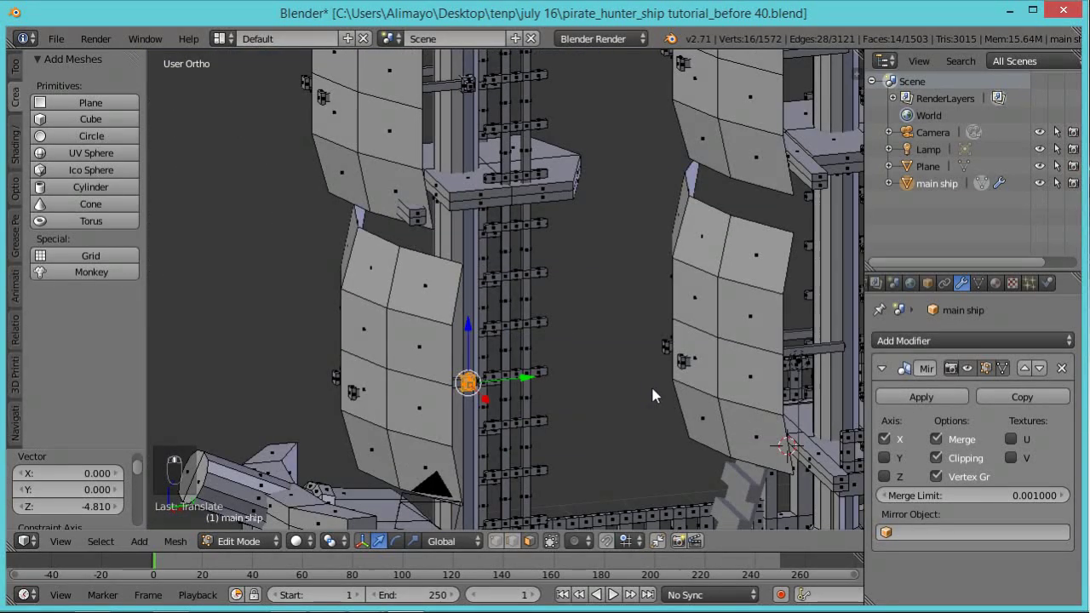
key(shift+d)
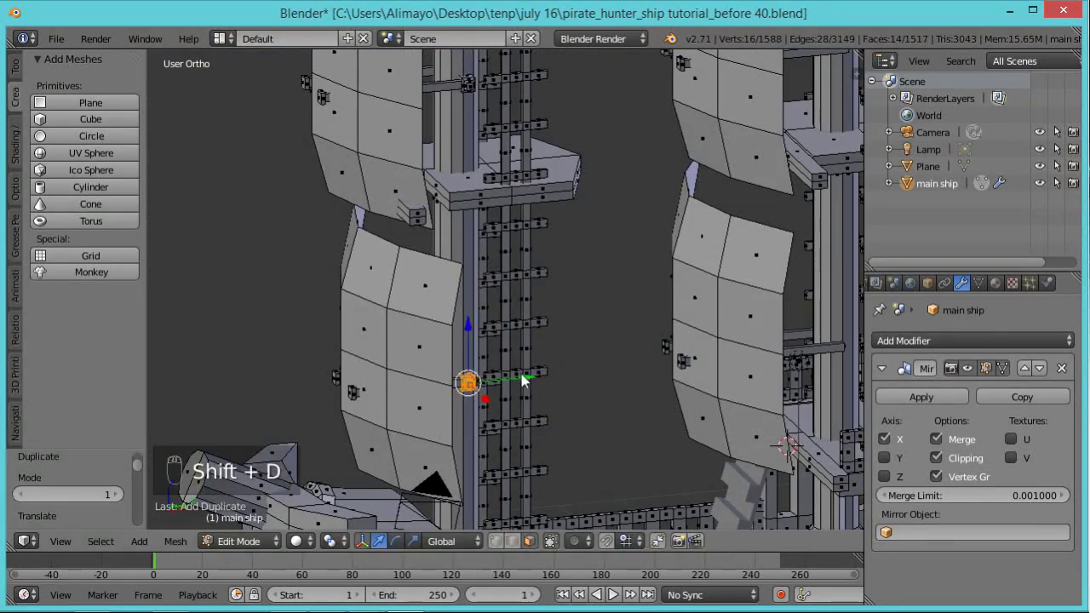
click(186, 354)
middle_drag(743, 398, 637, 420)
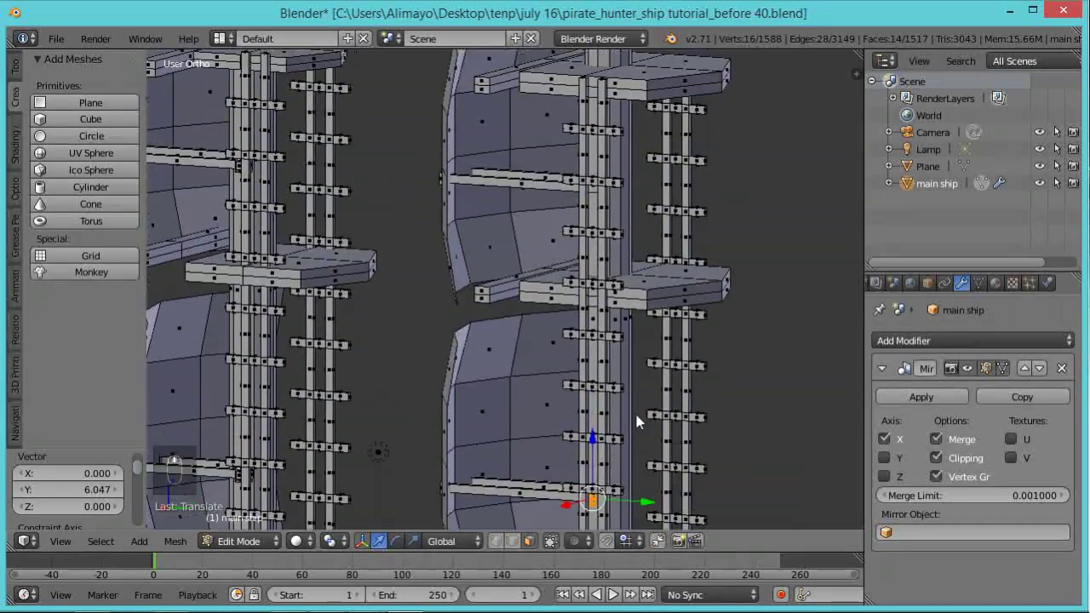
middle_drag(649, 378, 616, 402)
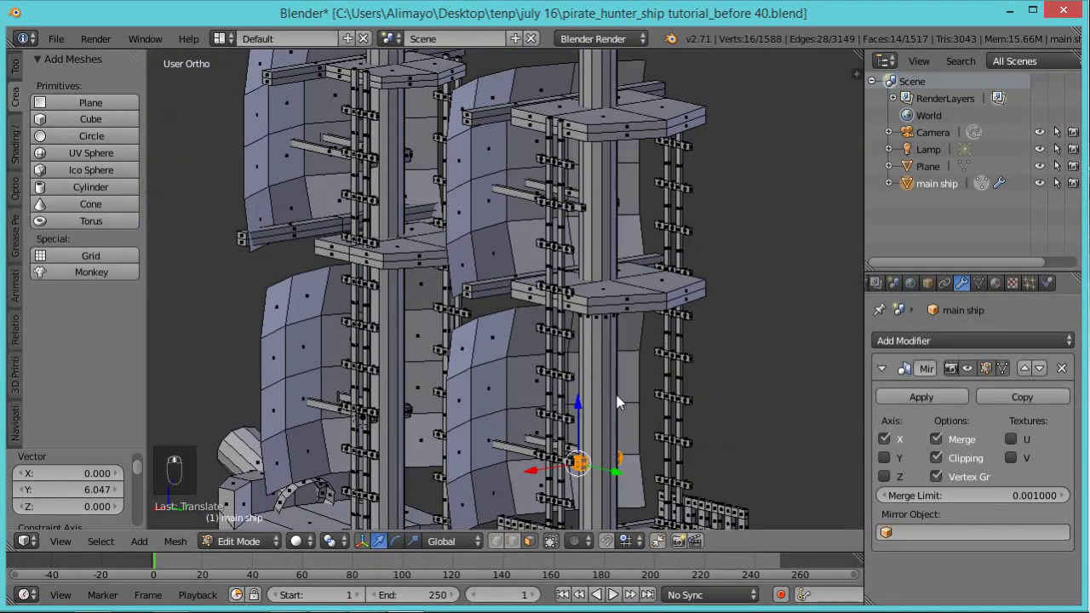
Duplicate the rear mast's bracket, raise the copy 4.781 along Z to the upper yard, and save as "pirate_hunter_ship tutorial_before 41.blend"
key(shift+d)
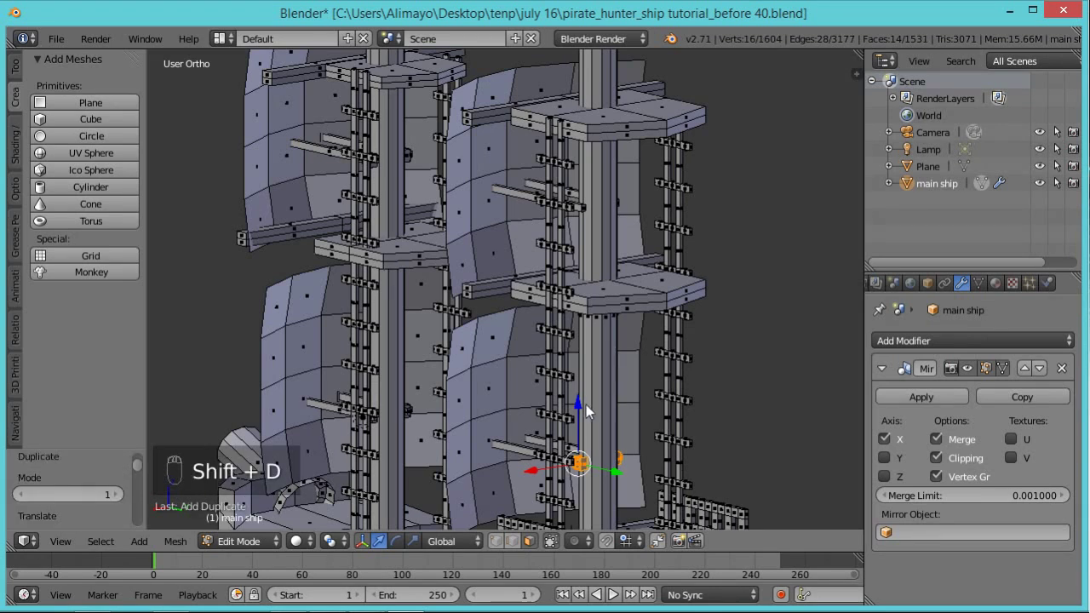
key(z)
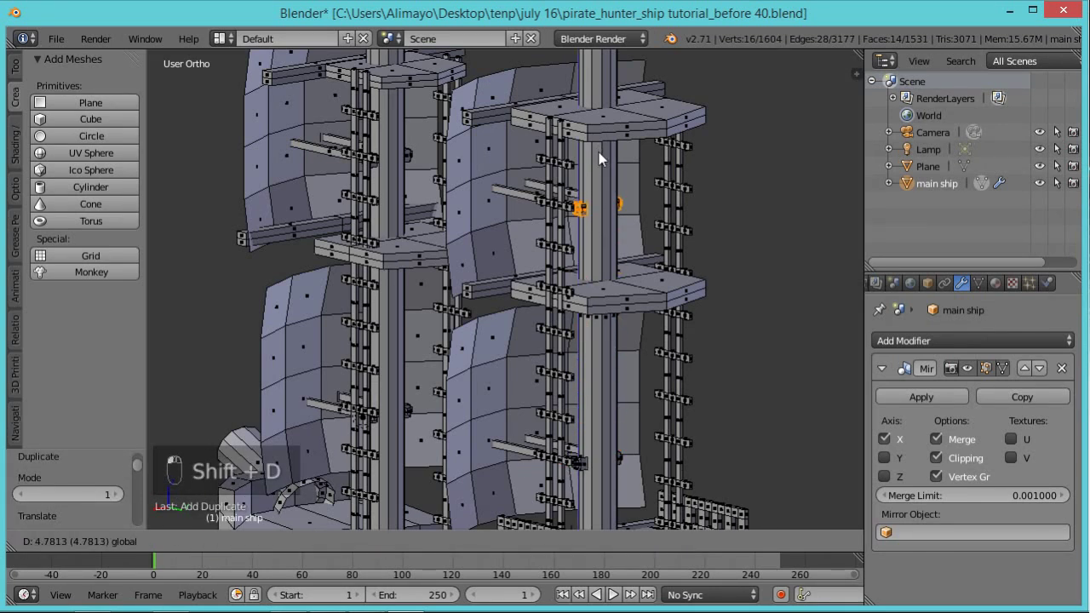
click(599, 159)
middle_drag(600, 159, 712, 240)
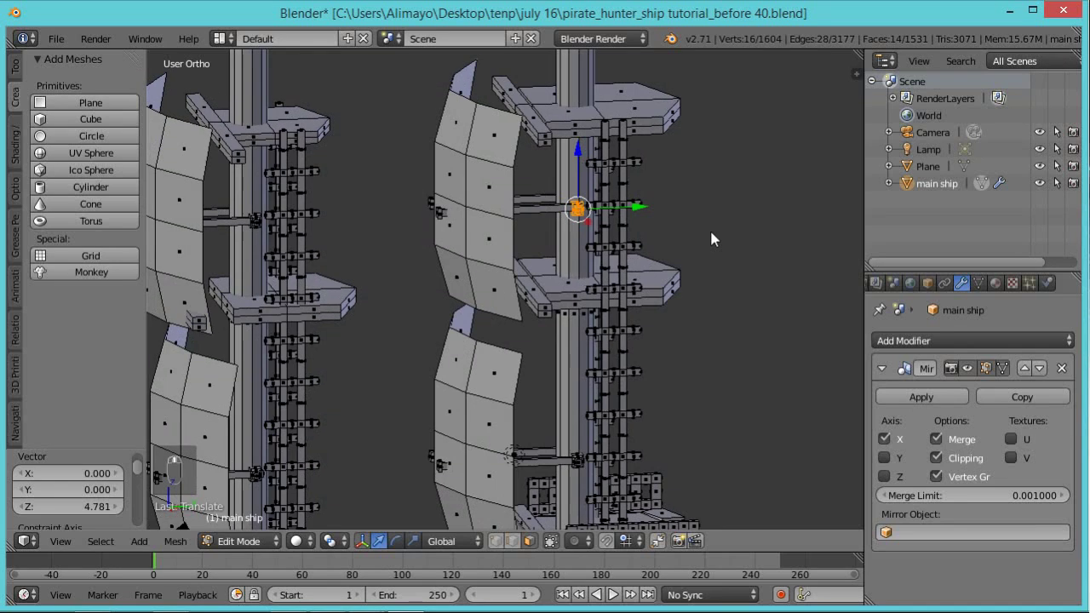
key(ctrl+alt+s)
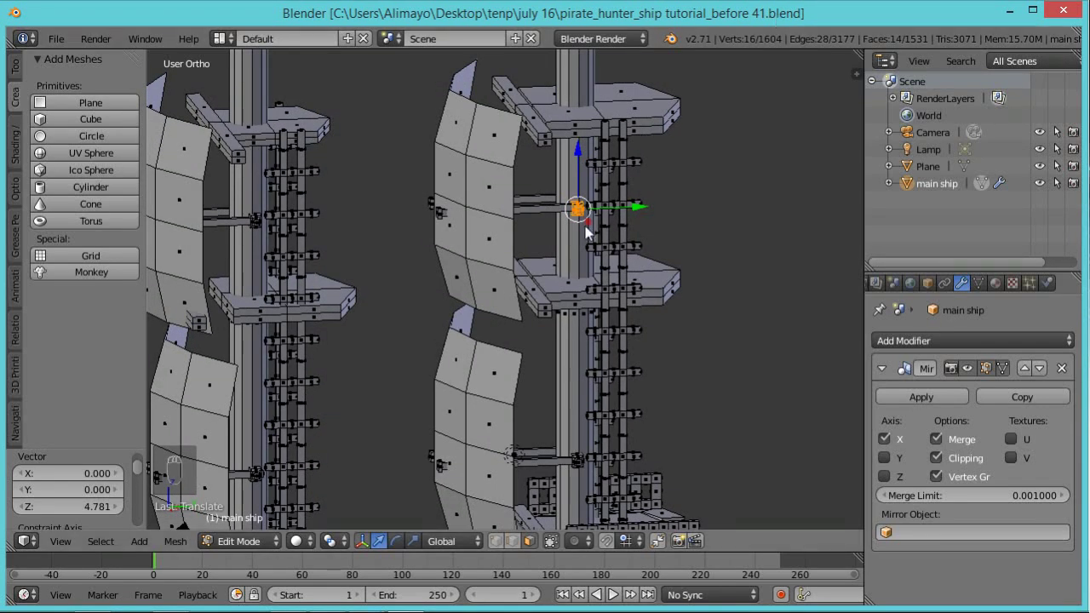
Return the main ship to Object Mode and save the file as "pirate_hunter_ship tutorial_before 42.blend"
scroll(508, 283, down, 5)
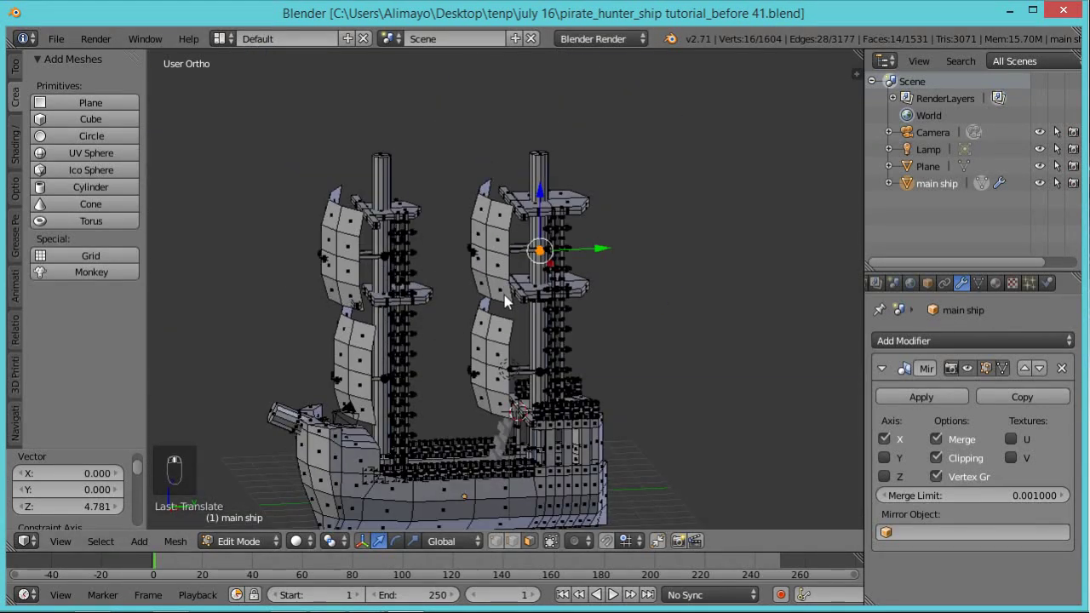
scroll(497, 366, up, 5)
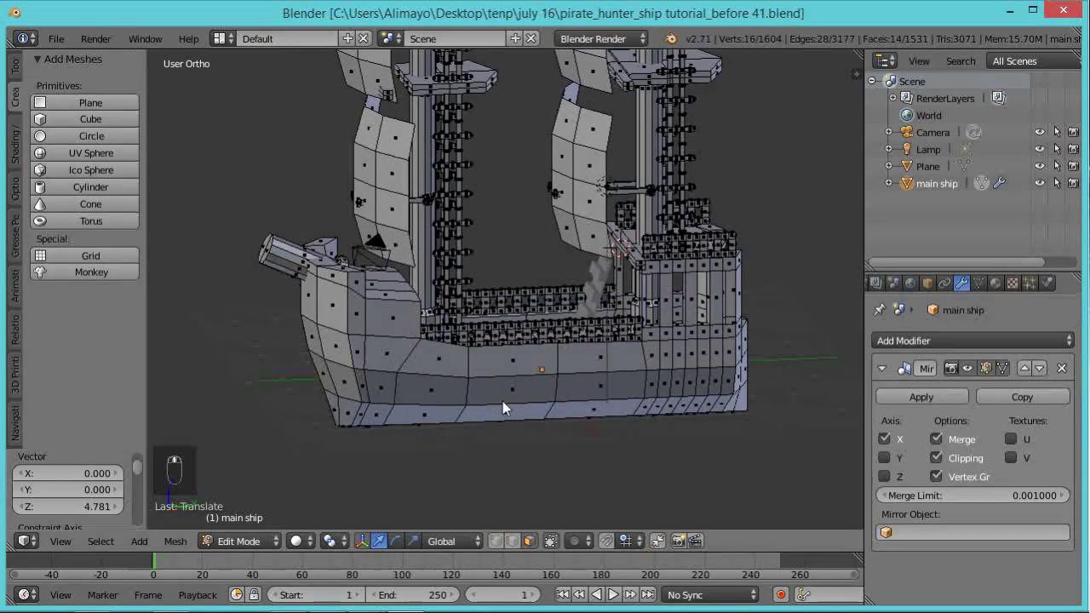
middle_drag(467, 400, 356, 324)
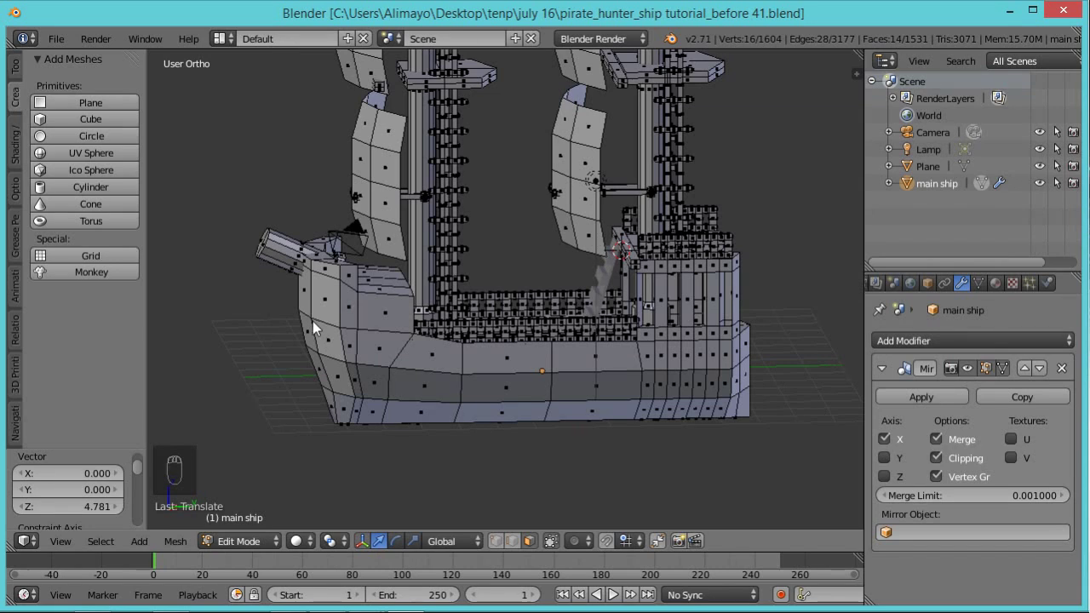
key(Tab)
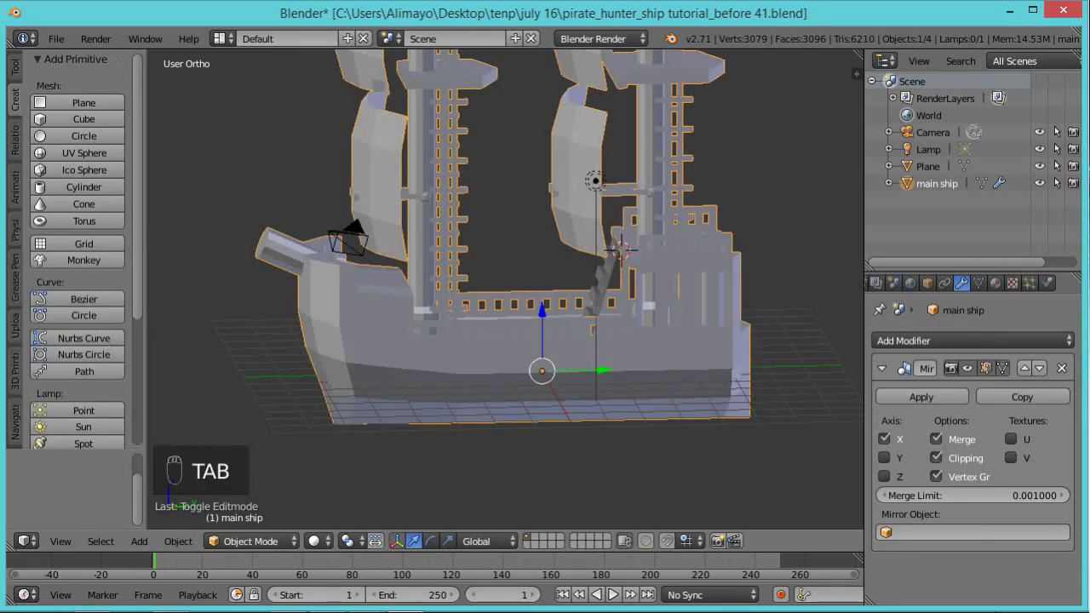
key(ctrl+alt+s)
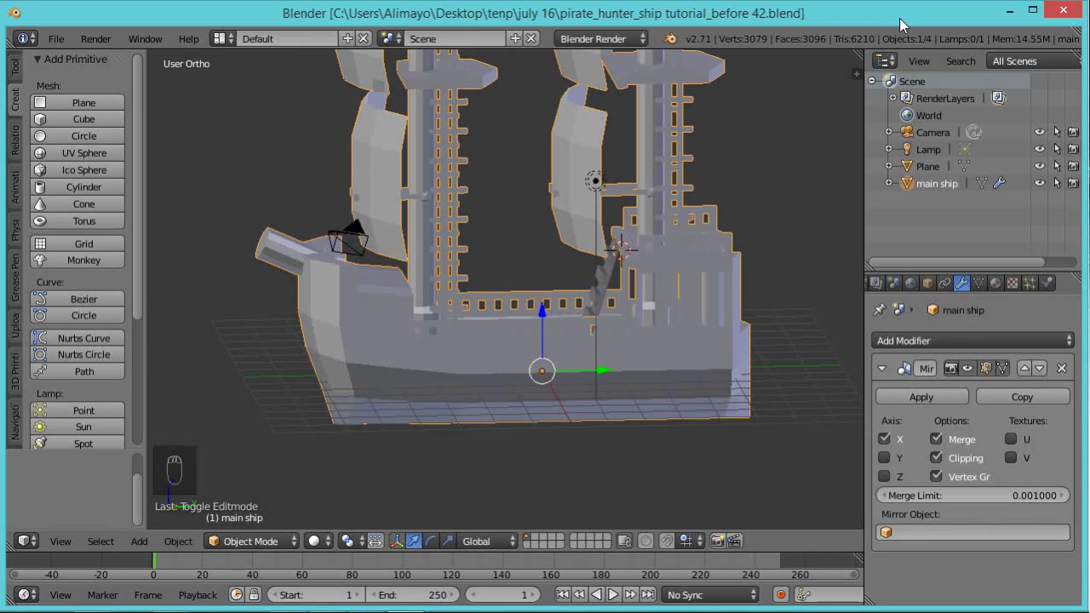
Switch from Blender to Inkscape and look at the dragon vector reference image in the browser
click(1013, 17)
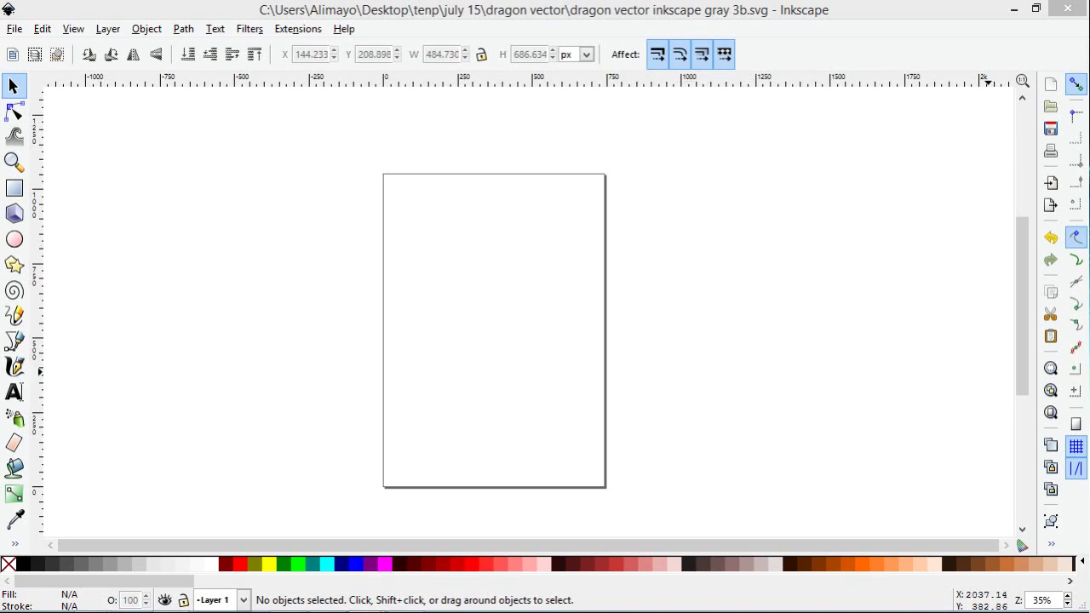
drag(1035, 207, 469, 108)
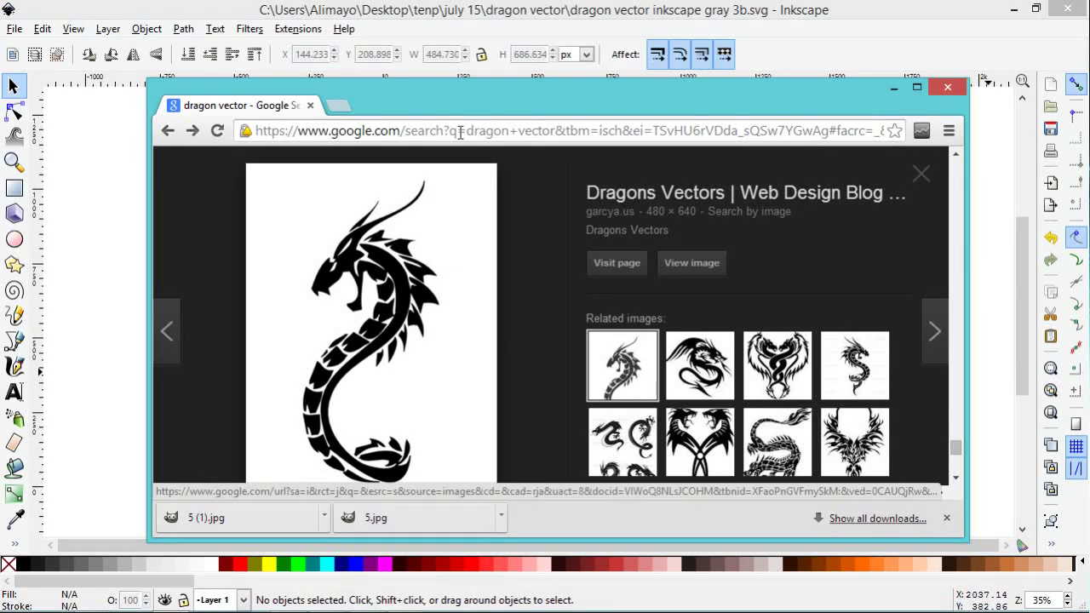
click(329, 75)
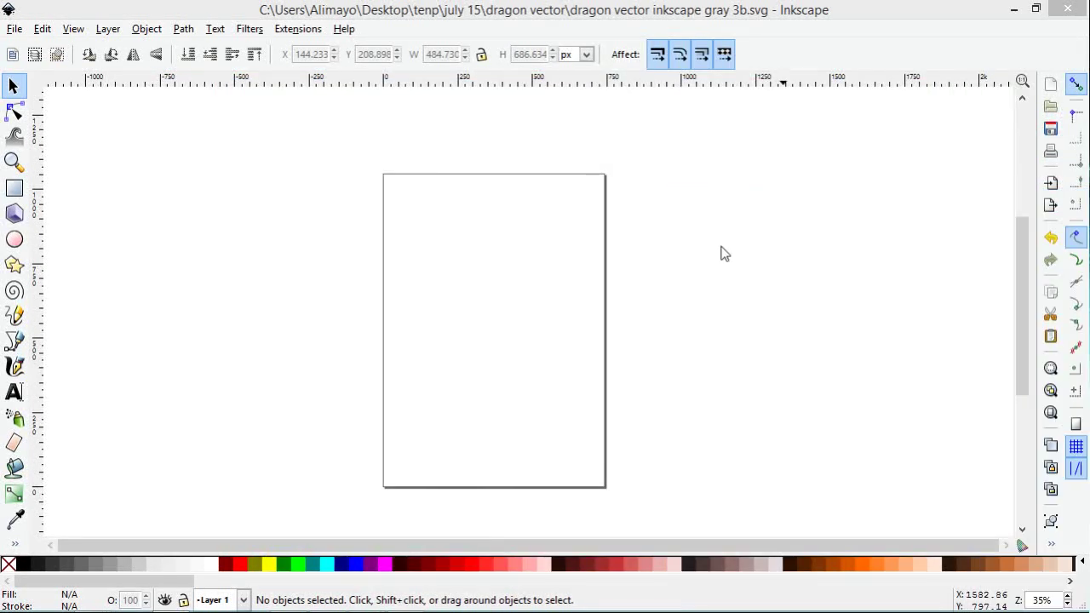
Import the dragon image 5.jpg as a linked image and position it within the page
click(14, 29)
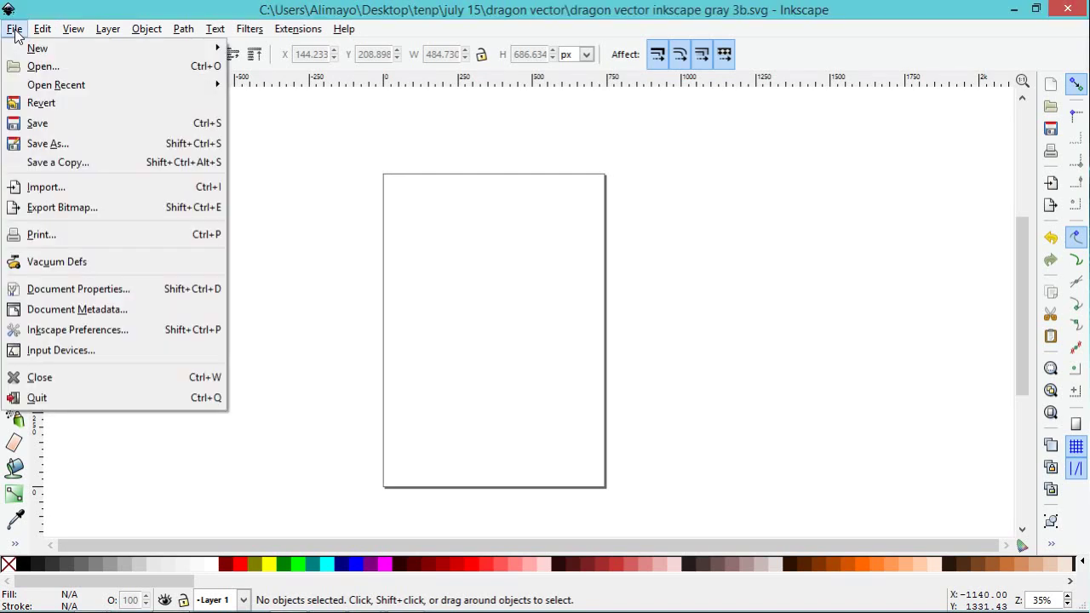
click(61, 188)
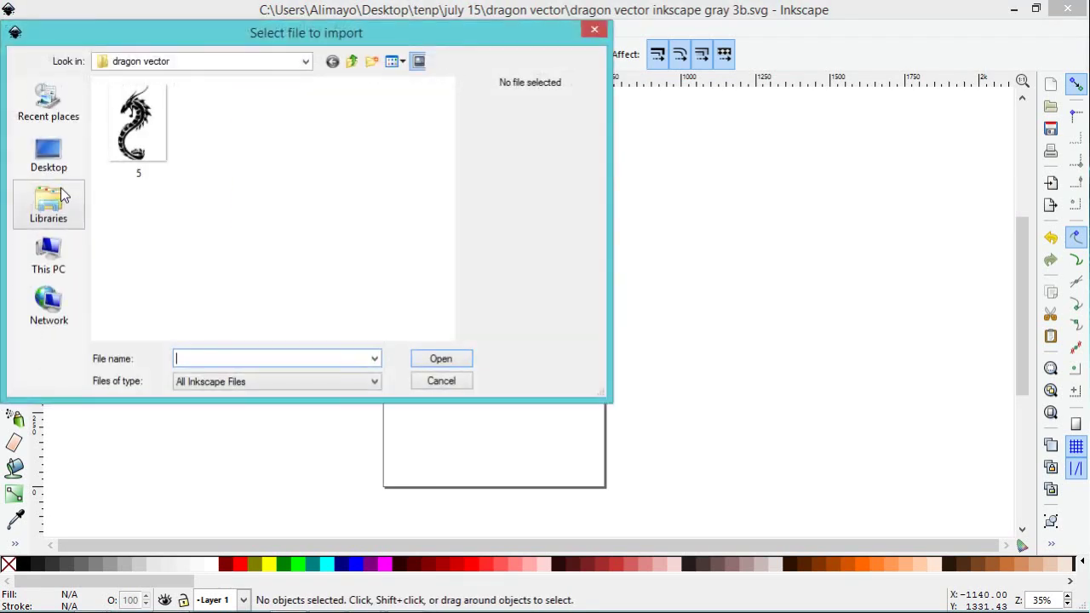
click(148, 132)
click(439, 358)
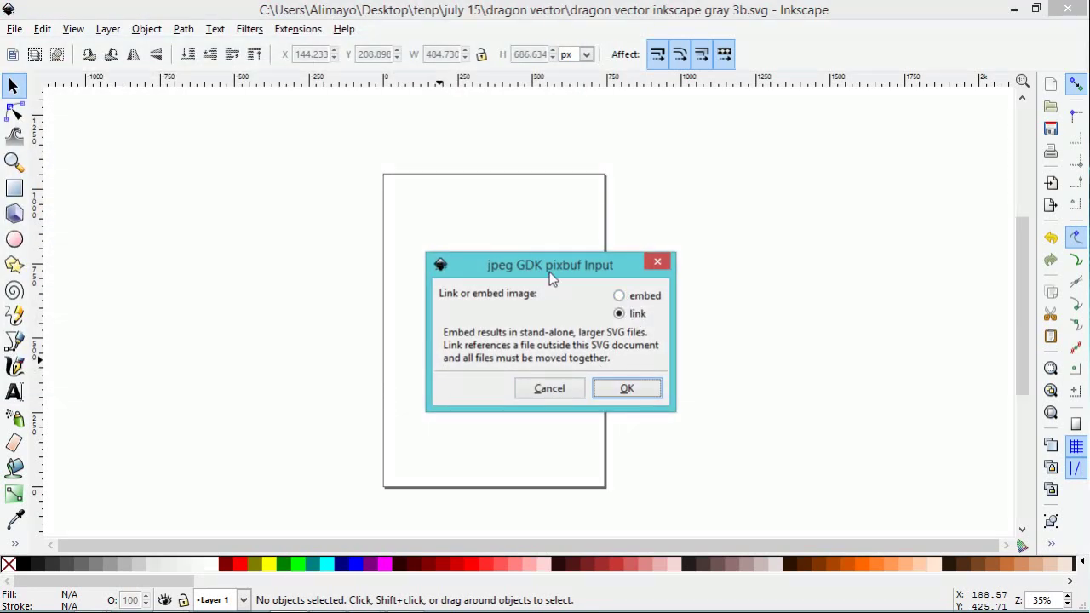
click(645, 387)
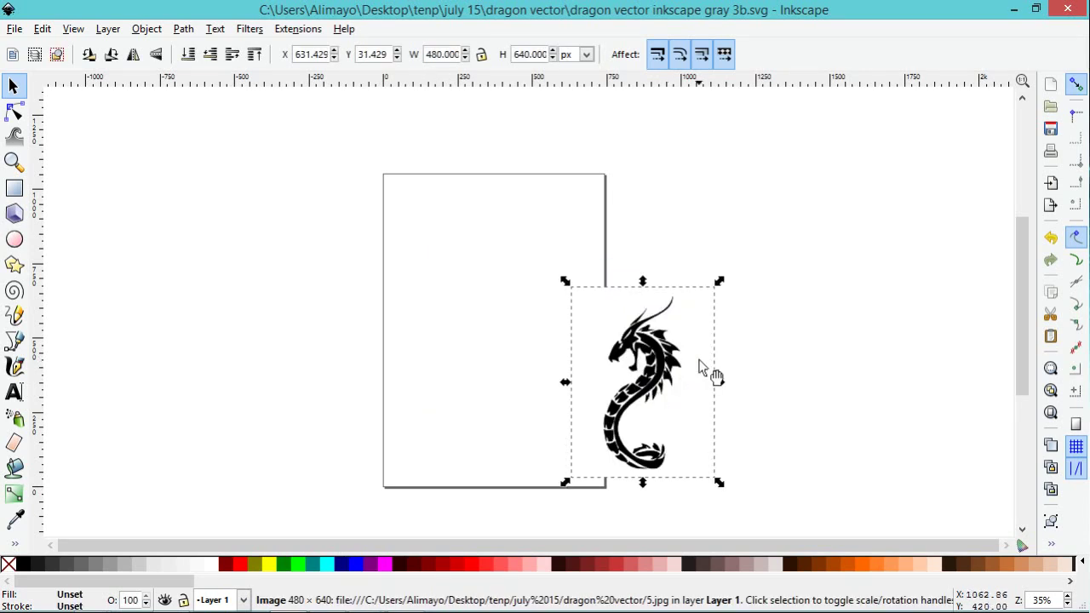
drag(678, 396, 523, 335)
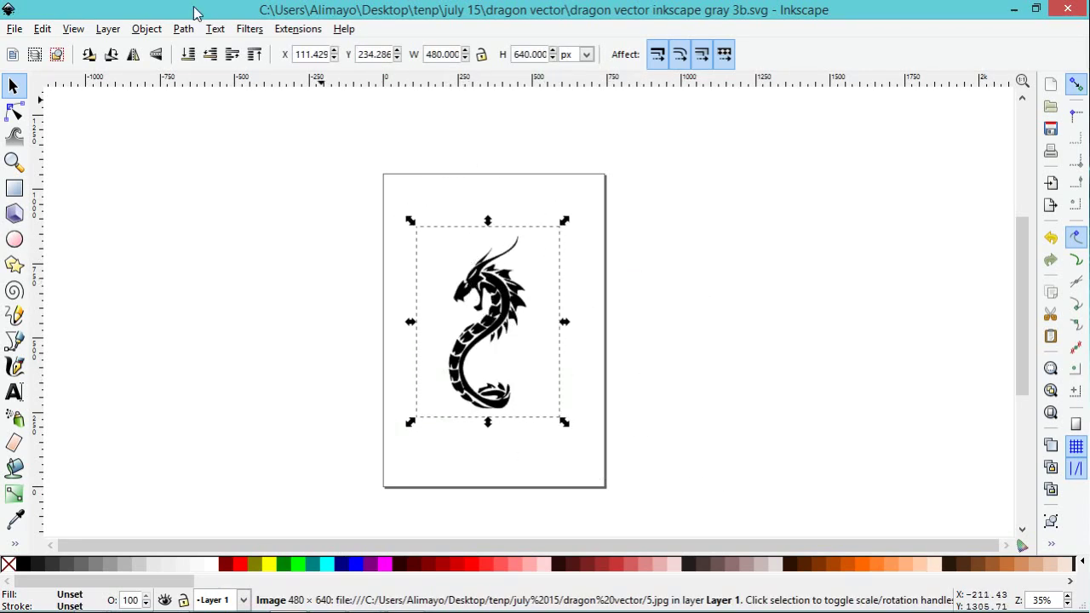
Trace the dragon image with Trace Bitmap using Grays, 2 scans, stacked scans and background removal, and close the dialog
click(184, 31)
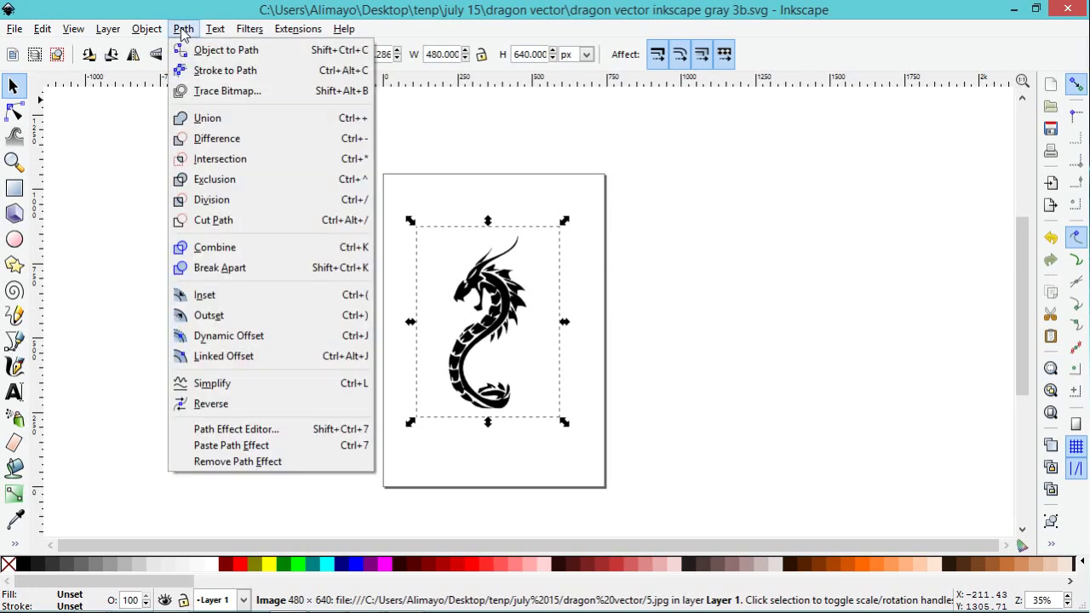
click(219, 91)
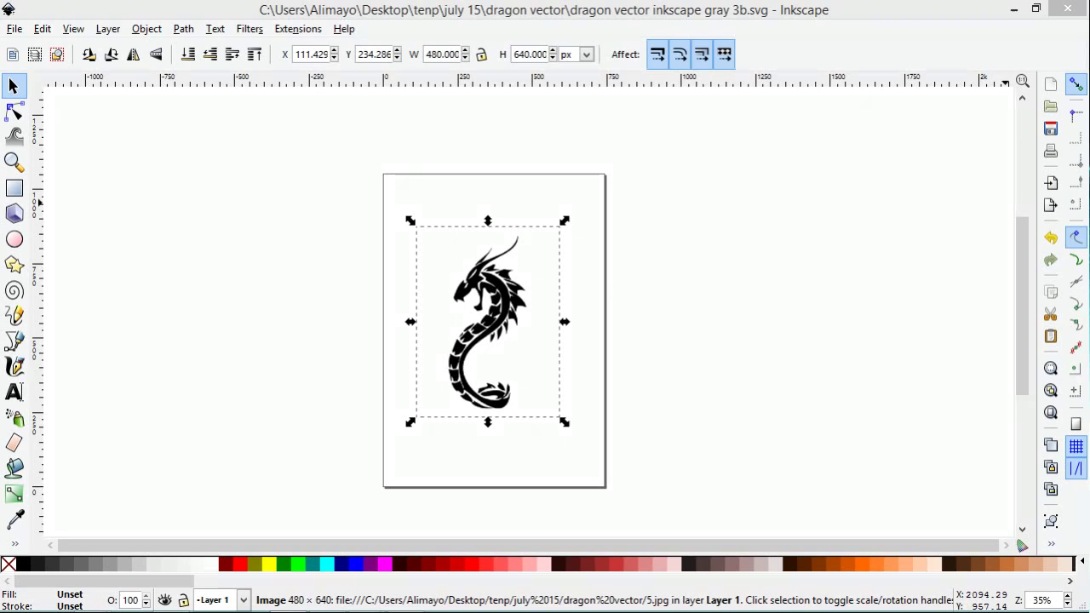
mouse_move(257, 114)
mouse_down()
mouse_move(720, 139)
mouse_move(882, 131)
mouse_up()
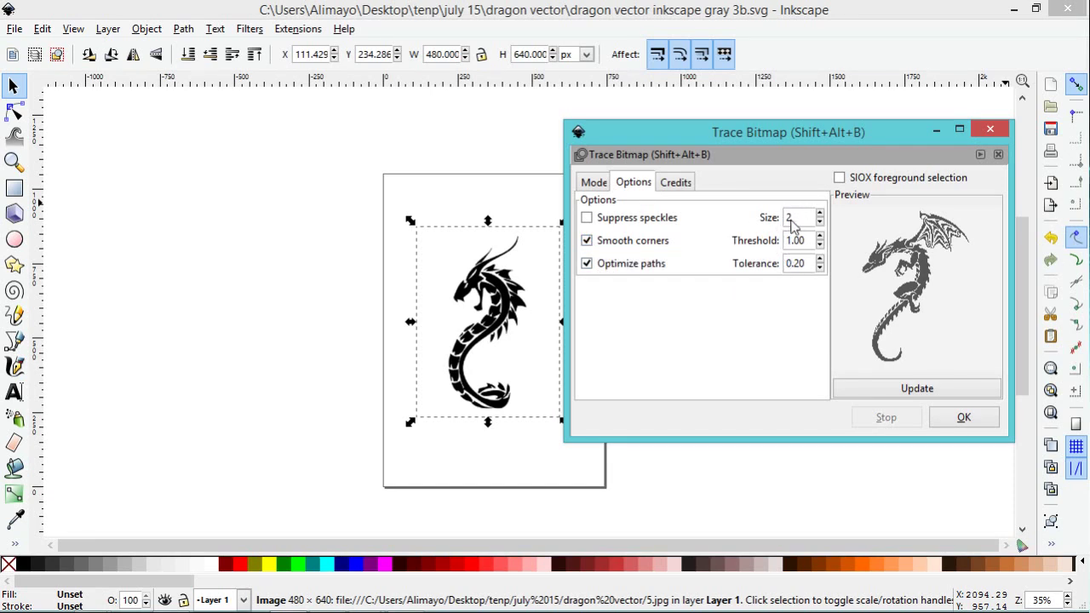
click(596, 183)
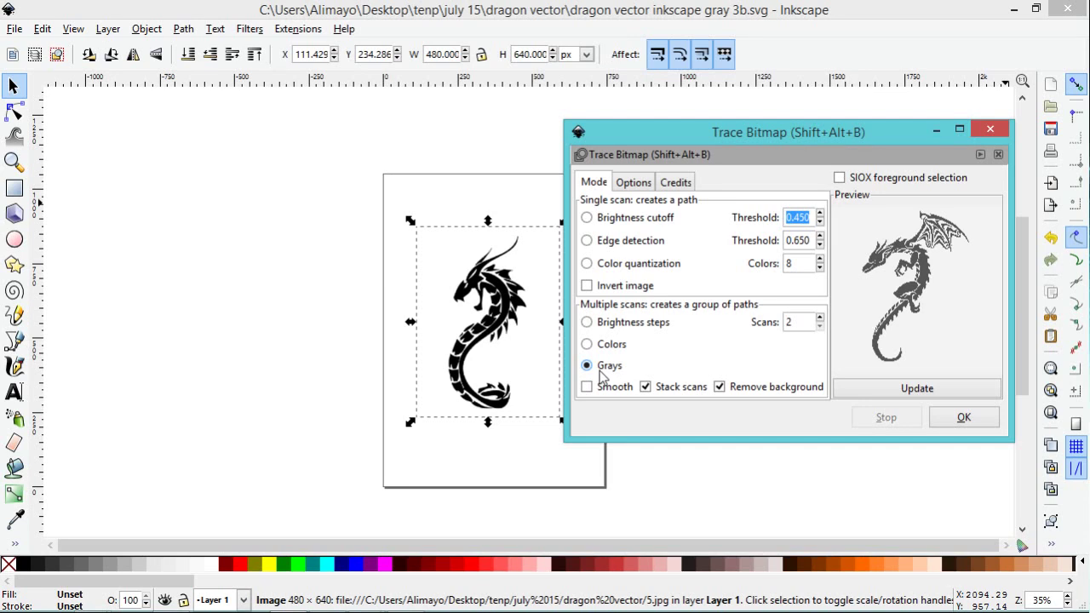
mouse_move(688, 140)
mouse_down()
mouse_move(785, 134)
mouse_move(755, 149)
mouse_up()
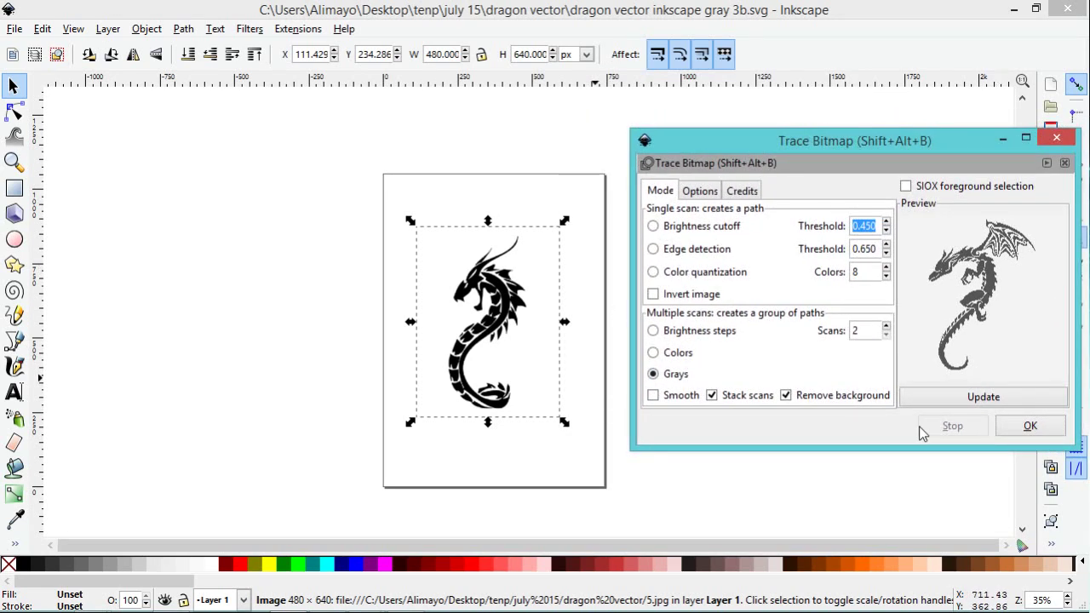
click(981, 399)
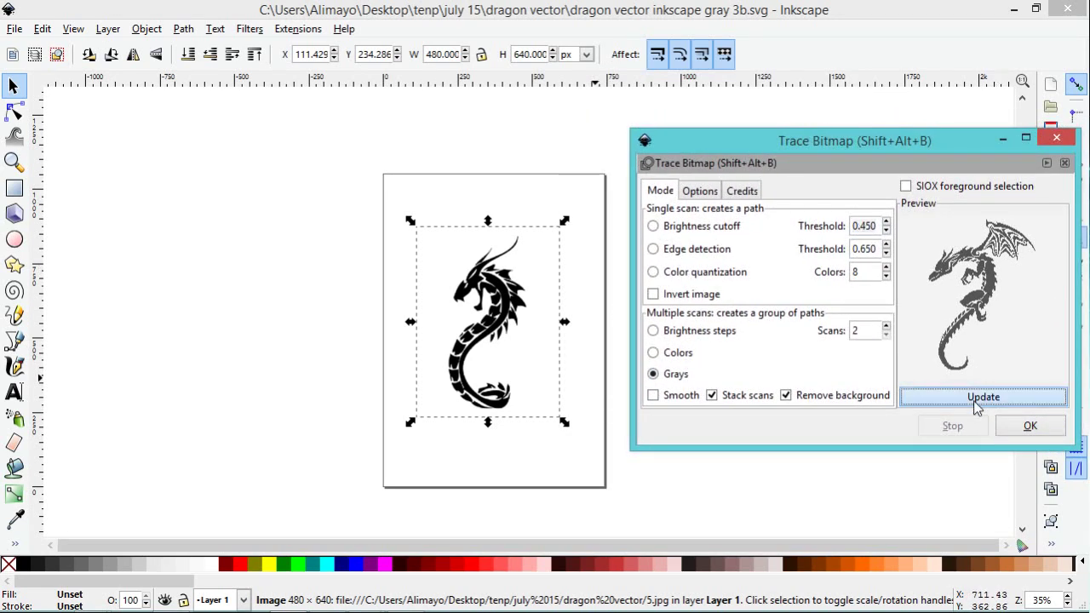
click(1023, 432)
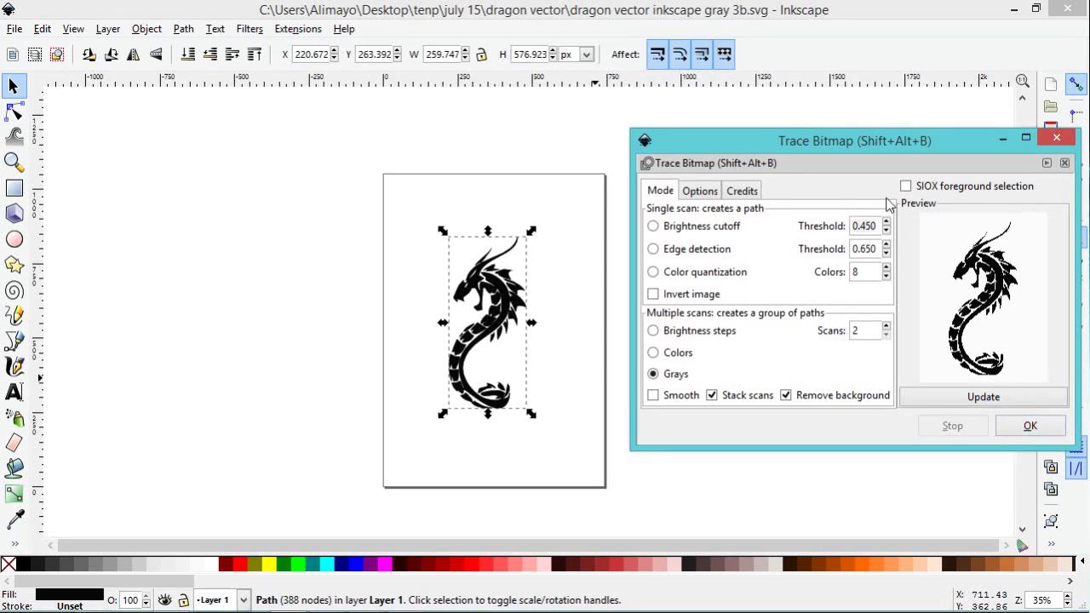
key(alt+F4)
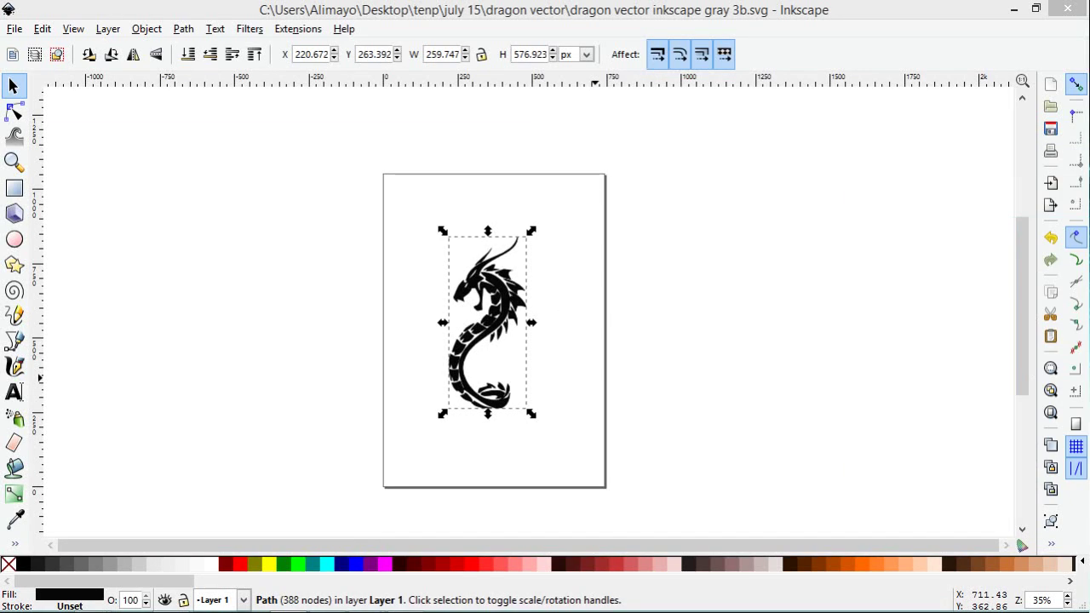
Move the traced dragon path off the page beside the original bitmap, and examine the original's edges up close
mouse_move(506, 336)
mouse_down()
mouse_move(677, 336)
mouse_move(712, 319)
mouse_up()
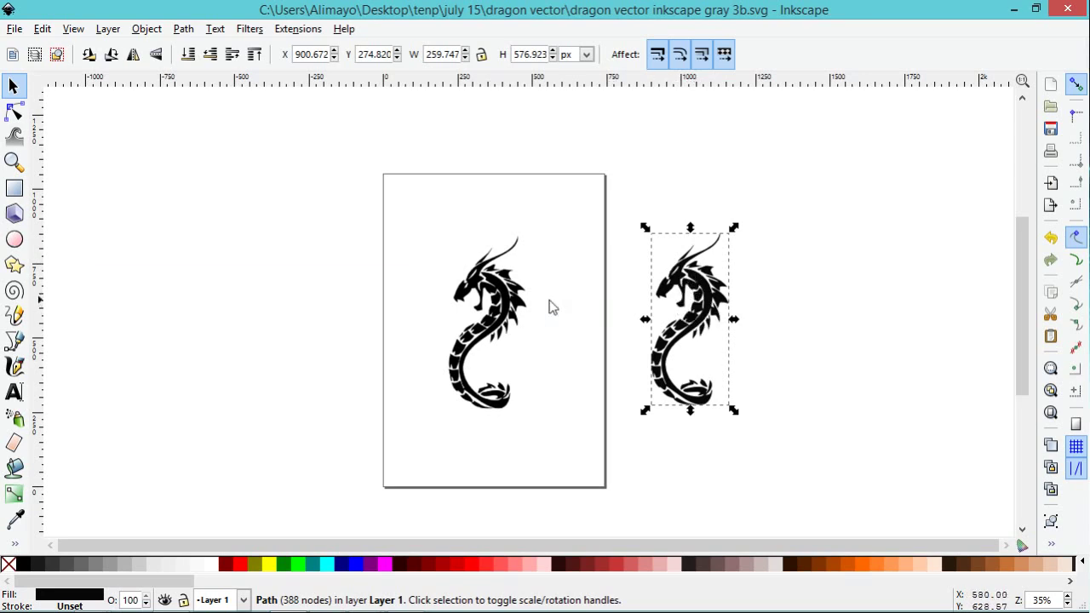
click(518, 323)
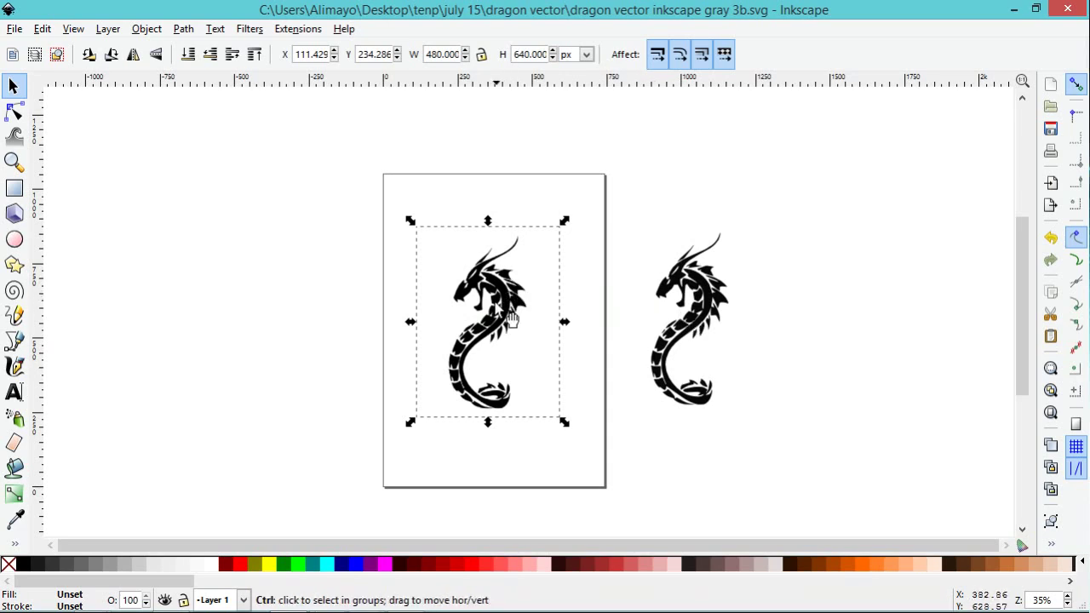
ctrl+scroll(489, 308, up, 2)
ctrl+scroll(494, 312, up, 7)
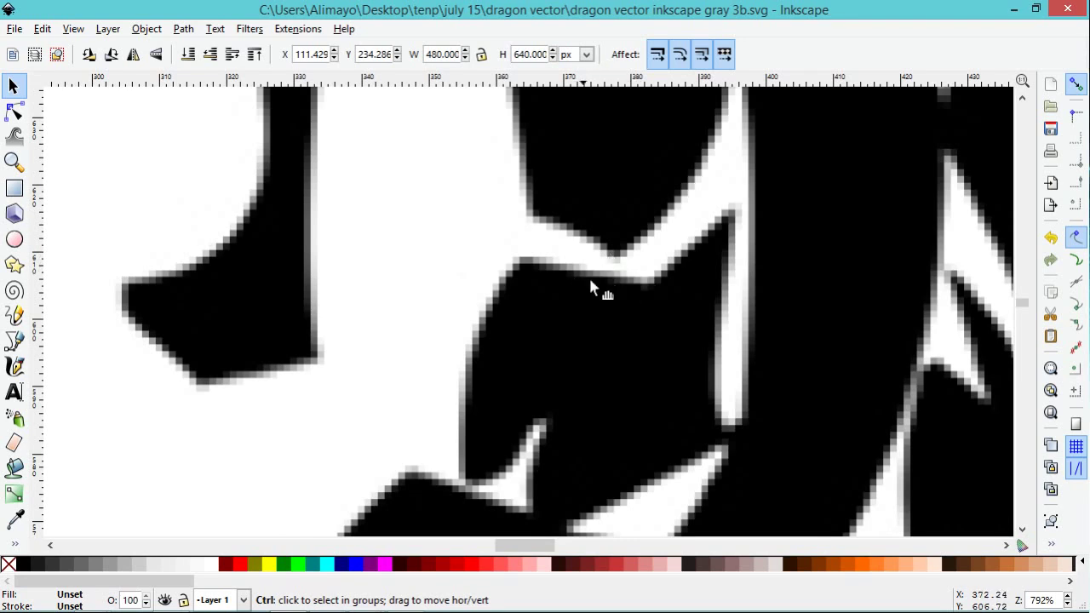
Delete the original dragon bitmap and move the traced dragon path back onto the page in its place
ctrl+scroll(637, 261, down, 6)
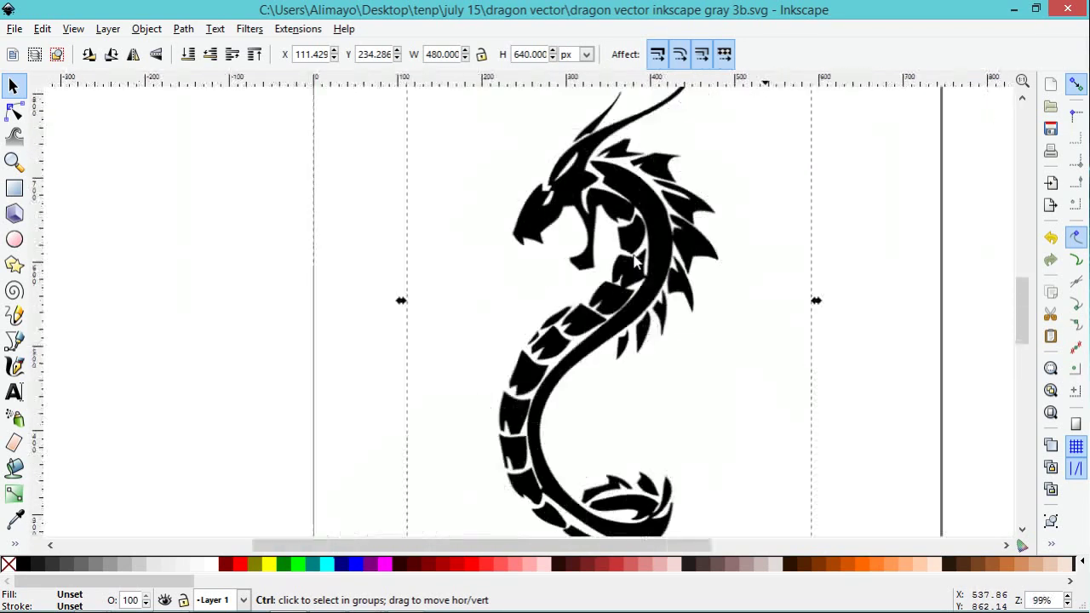
ctrl+scroll(635, 262, down, 1)
scroll(644, 268, down, 5)
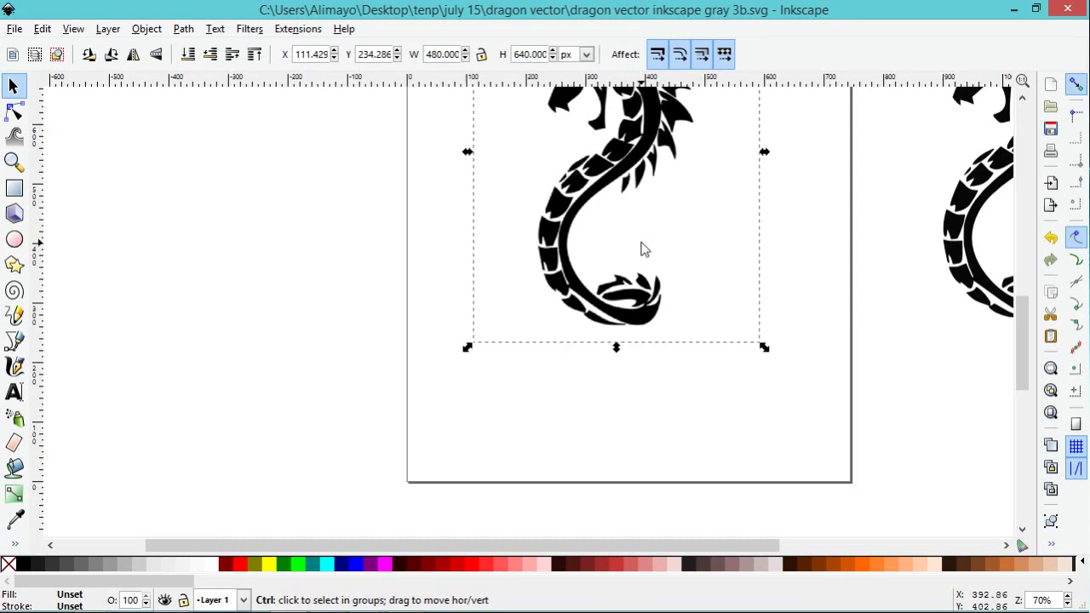
ctrl+scroll(643, 248, down, 2)
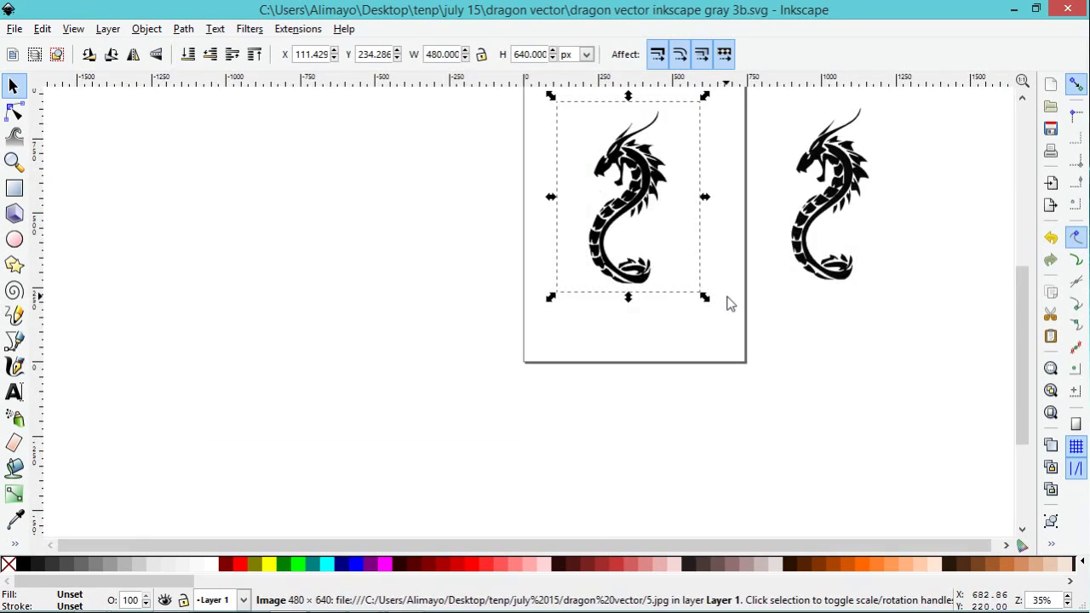
key(Delete)
click(834, 217)
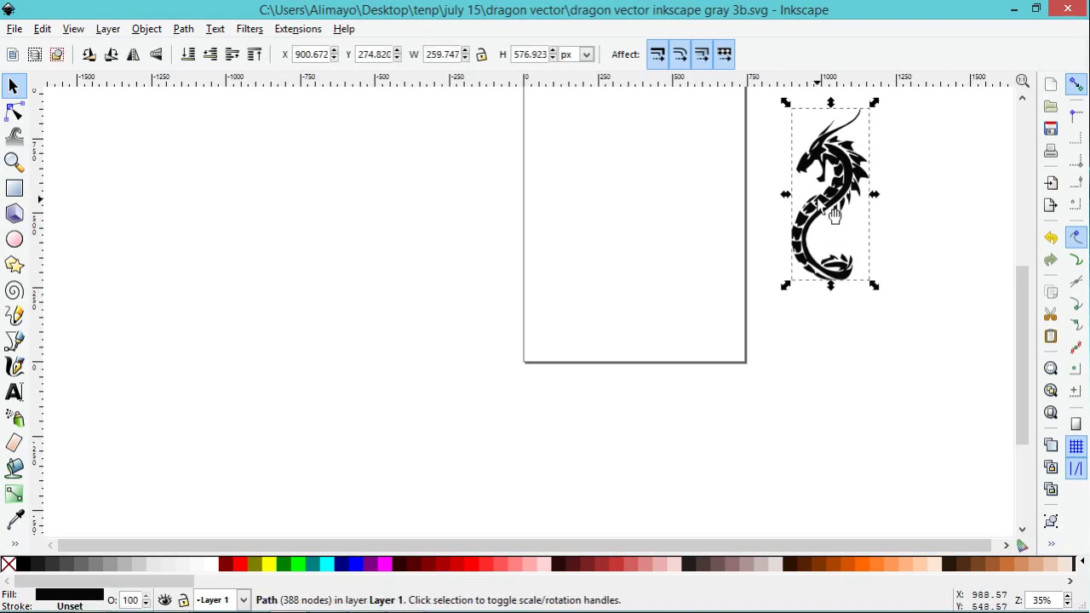
drag(851, 215, 646, 228)
Examine the edges of the traced dragon path up close and at full size, with nothing selected
scroll(646, 227, up, 1)
ctrl+scroll(635, 273, up, 2)
ctrl+scroll(630, 261, up, 10)
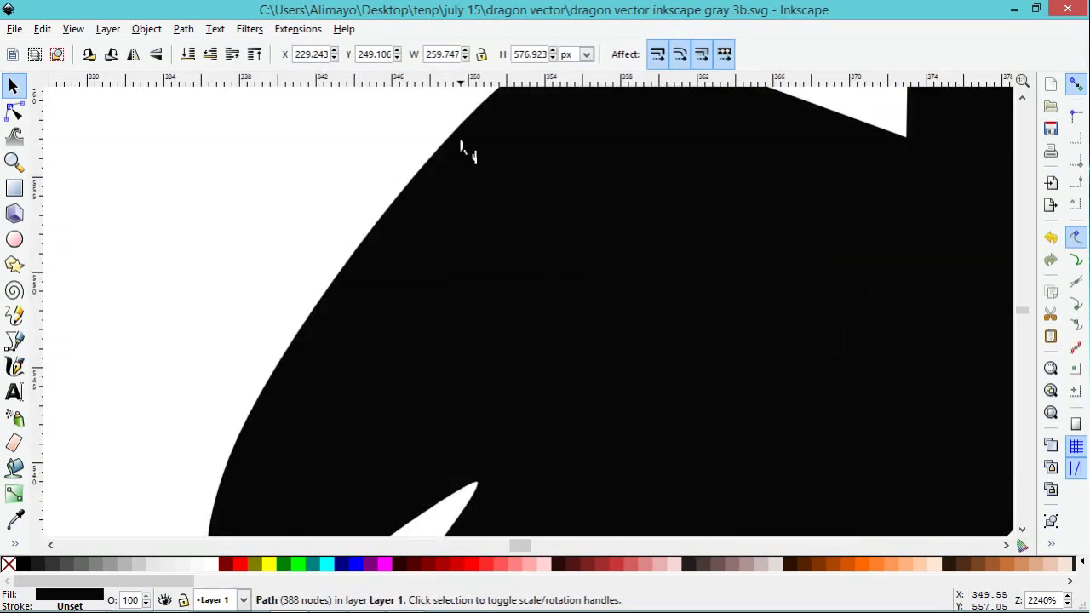
ctrl+scroll(539, 205, down, 9)
ctrl+scroll(541, 216, down, 1)
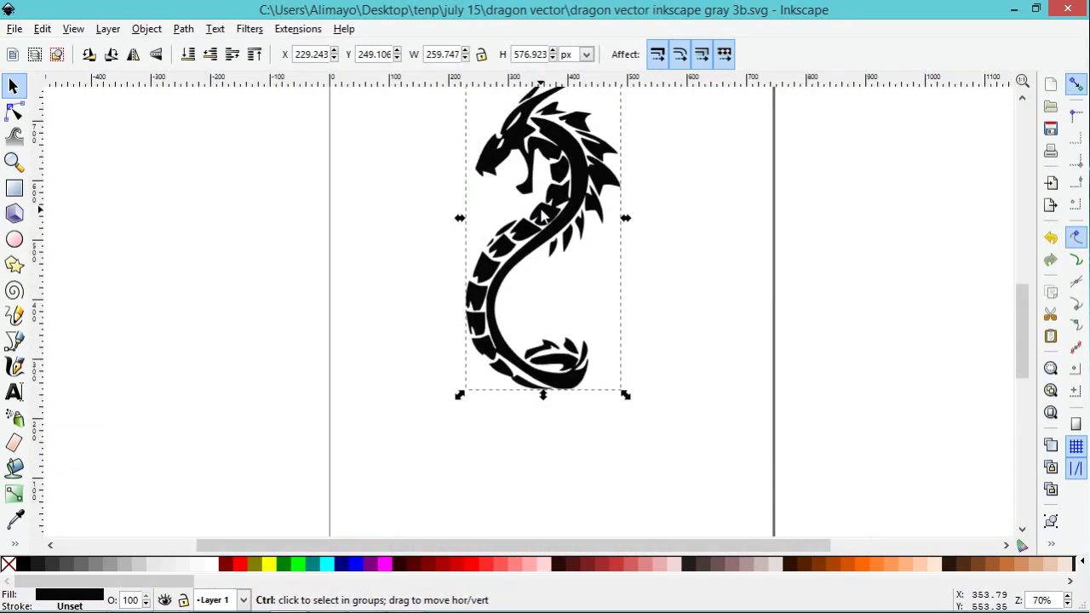
ctrl+scroll(566, 265, up, 6)
ctrl+scroll(575, 262, down, 5)
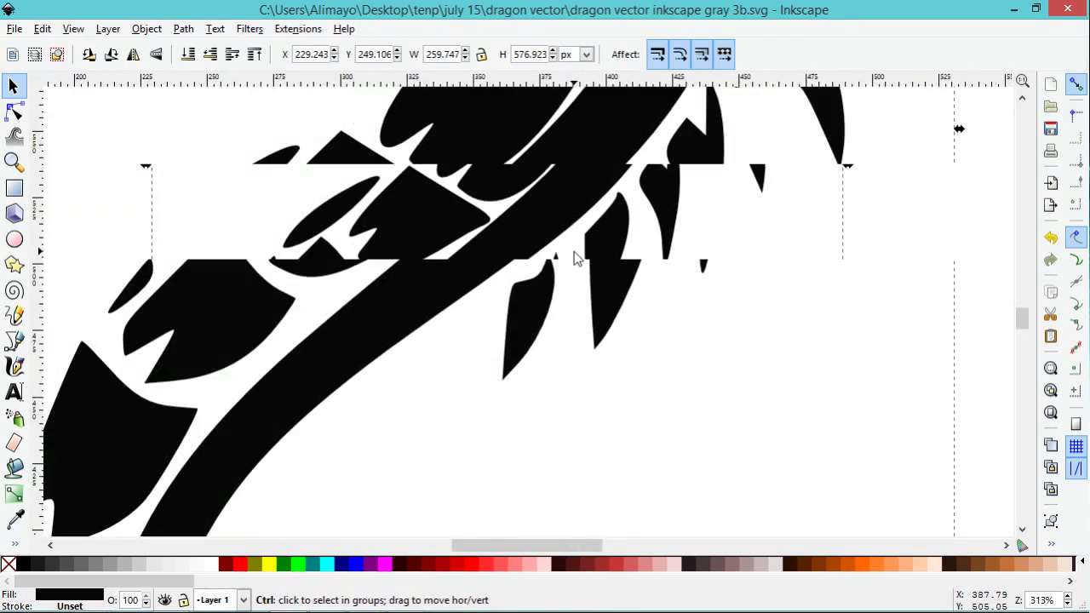
click(752, 435)
scroll(748, 426, down, 2)
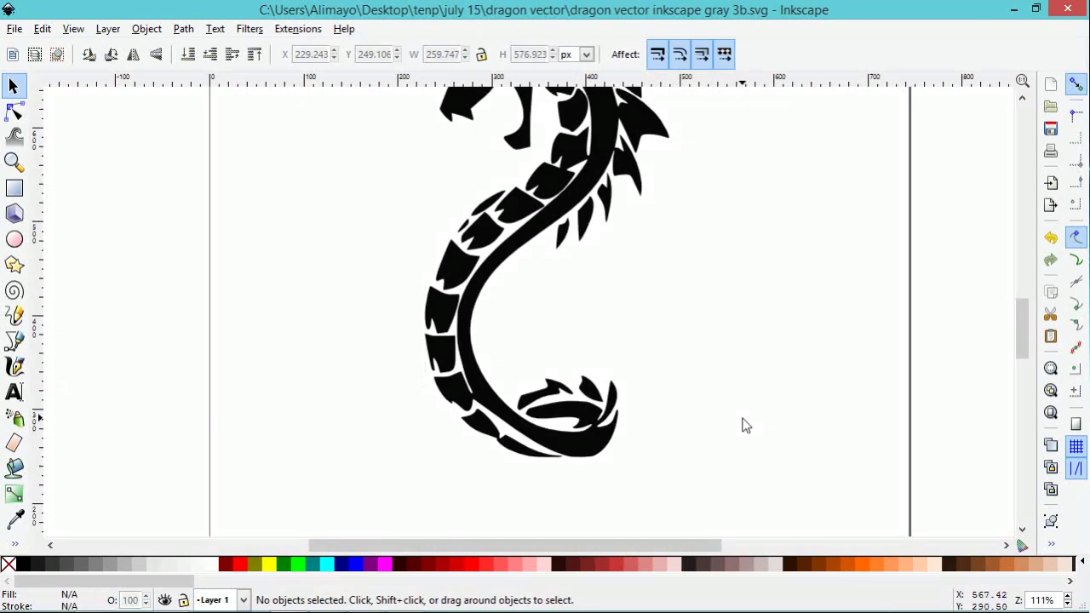
drag(1021, 336, 1021, 312)
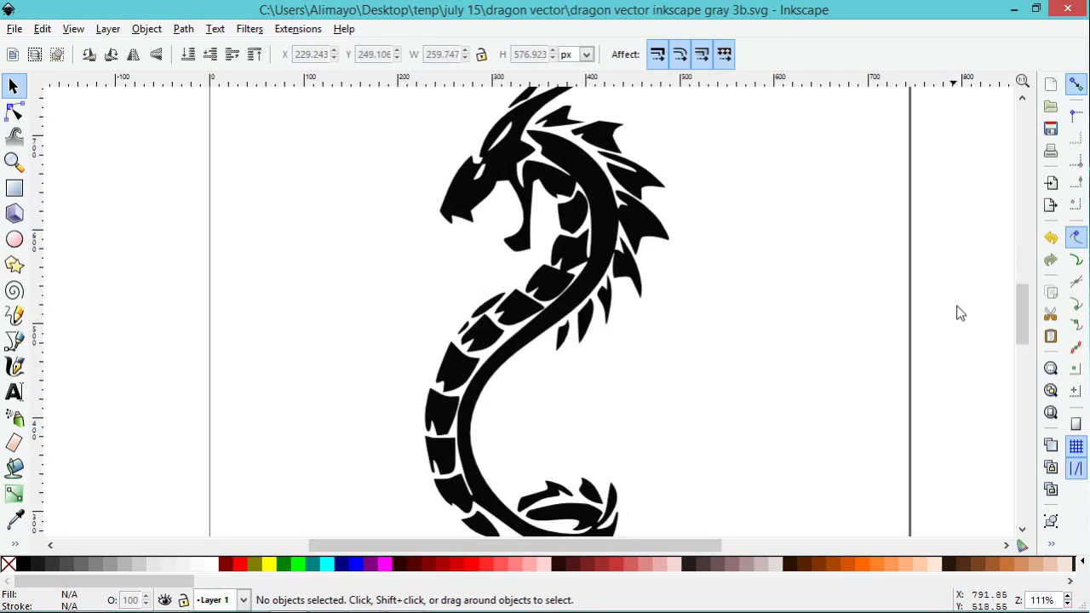
scroll(976, 308, down, 1)
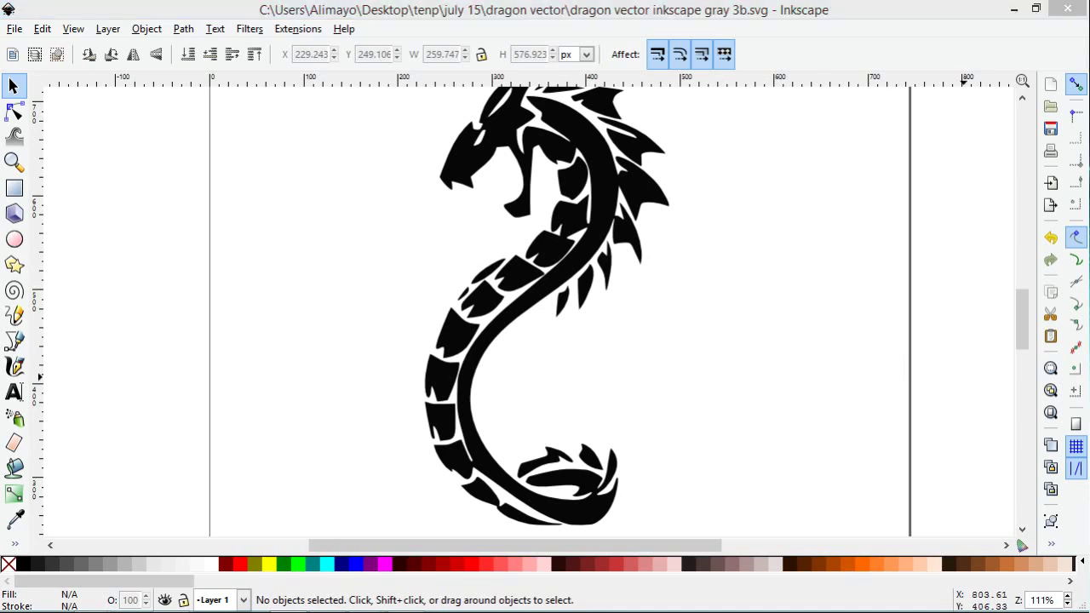
Review the Trace Bitmap settings for Grays with 2 scans, stacked scans and background removal, and look over the whole dragon on the page
drag(437, 161, 499, 146)
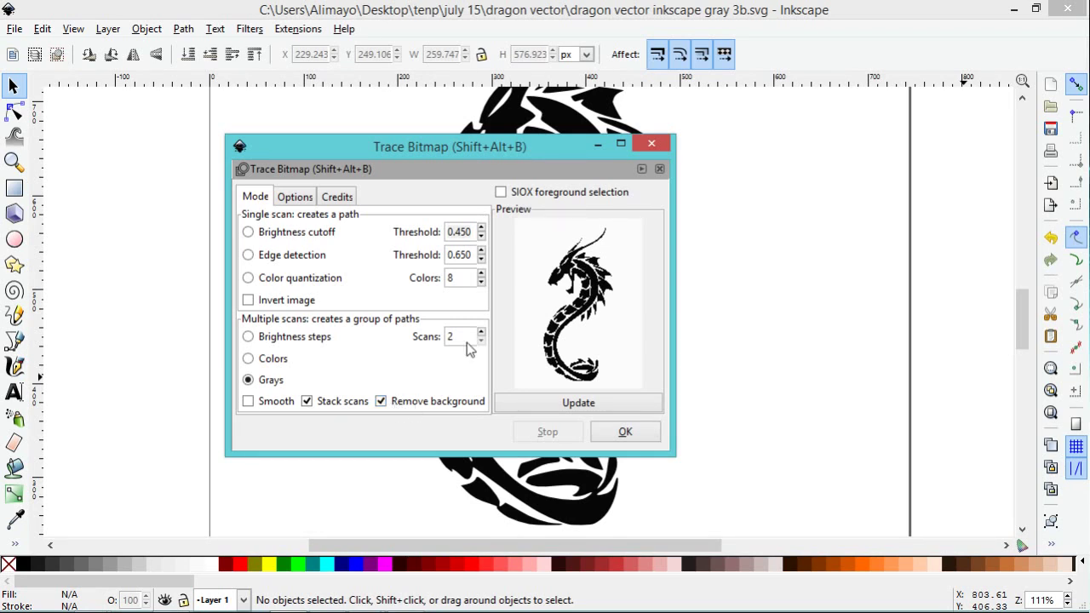
drag(490, 150, 606, 162)
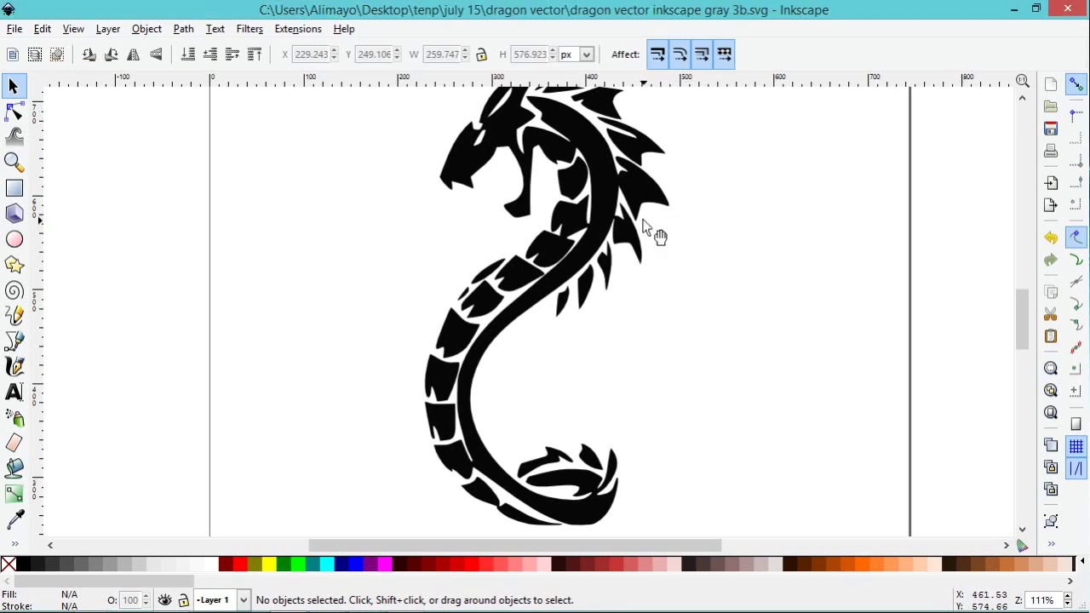
ctrl+scroll(644, 227, down, 1)
ctrl+scroll(645, 226, down, 1)
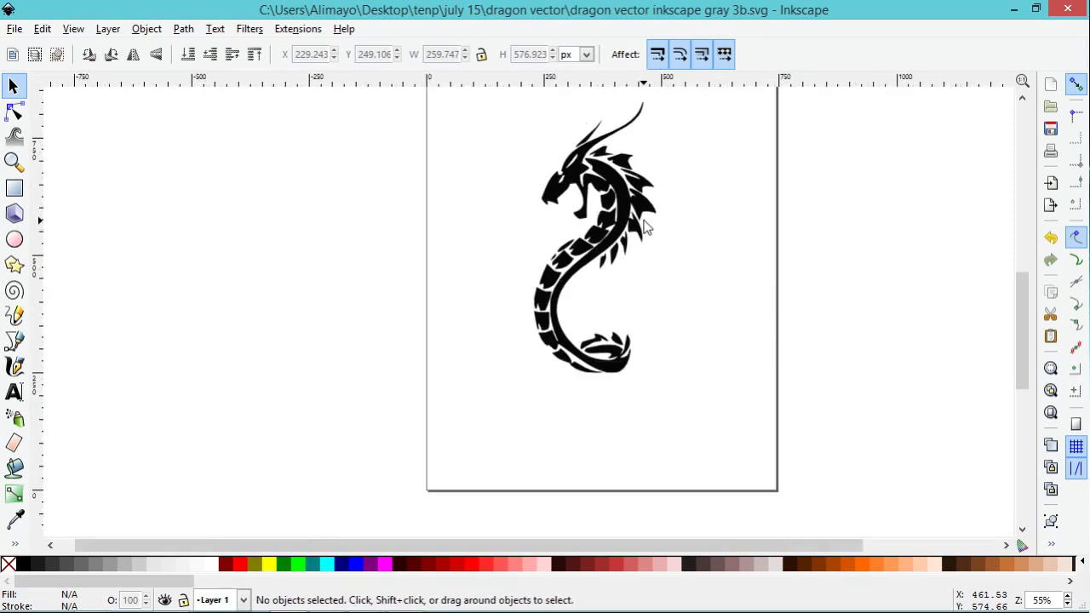
drag(1024, 328, 1025, 305)
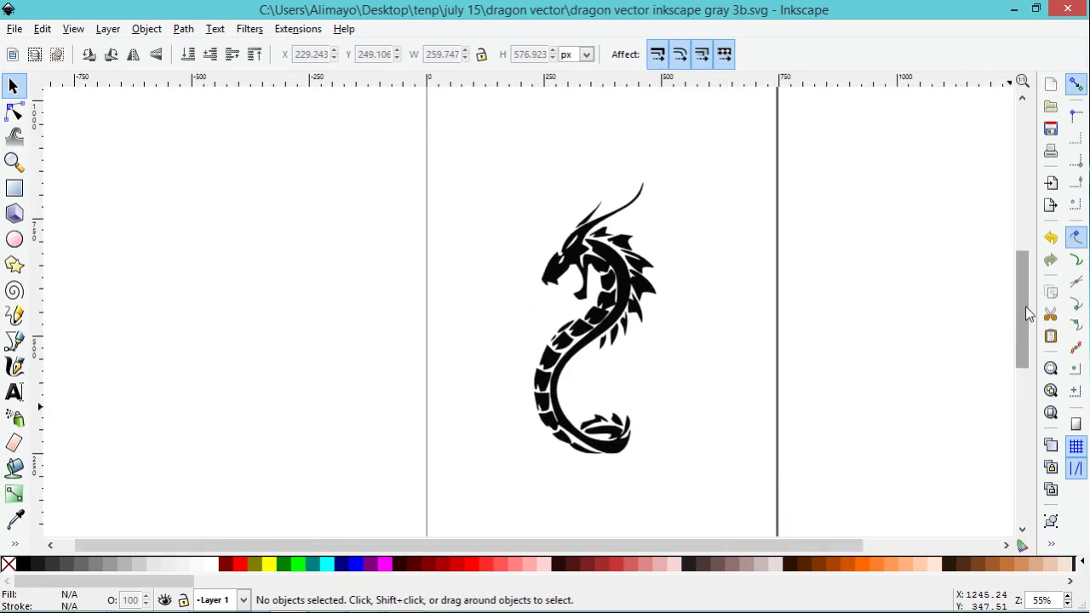
Save the drawing as a Plain SVG named dragon vector inkscape gray 3b in the dragon vector folder
click(17, 33)
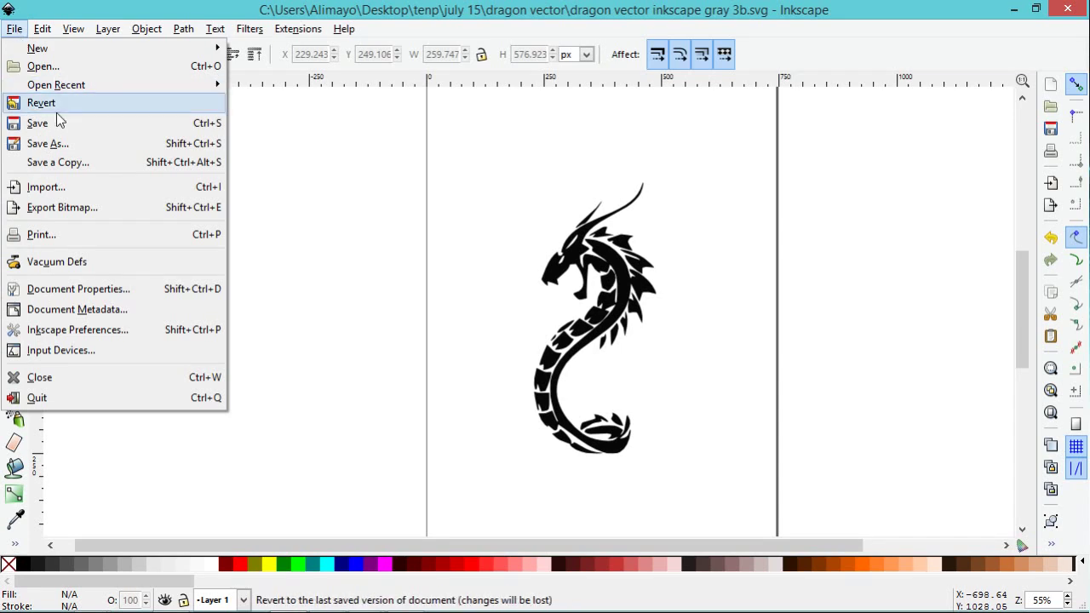
click(64, 142)
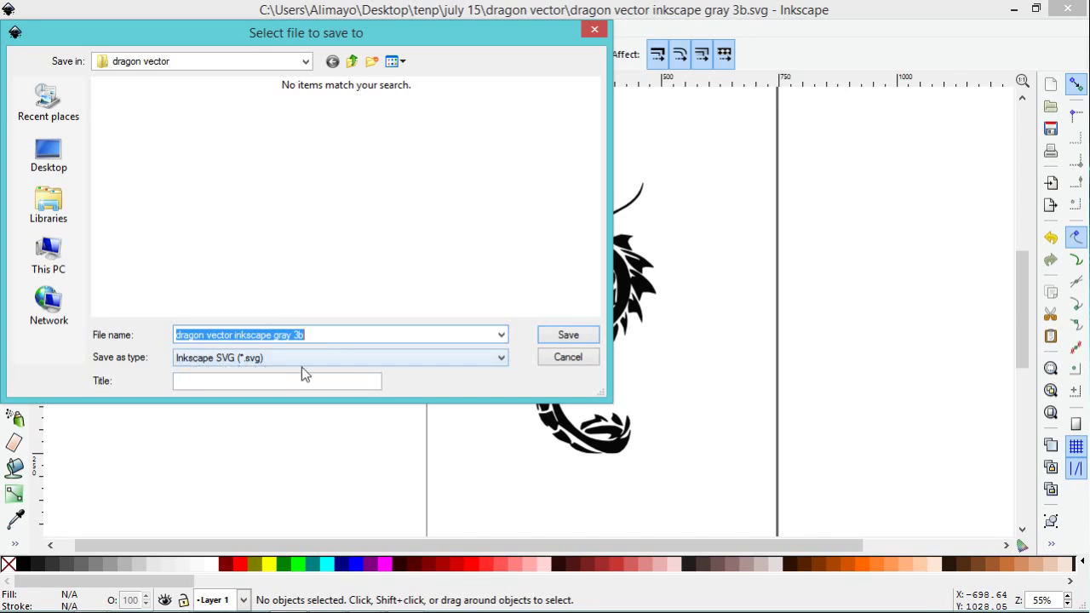
click(499, 361)
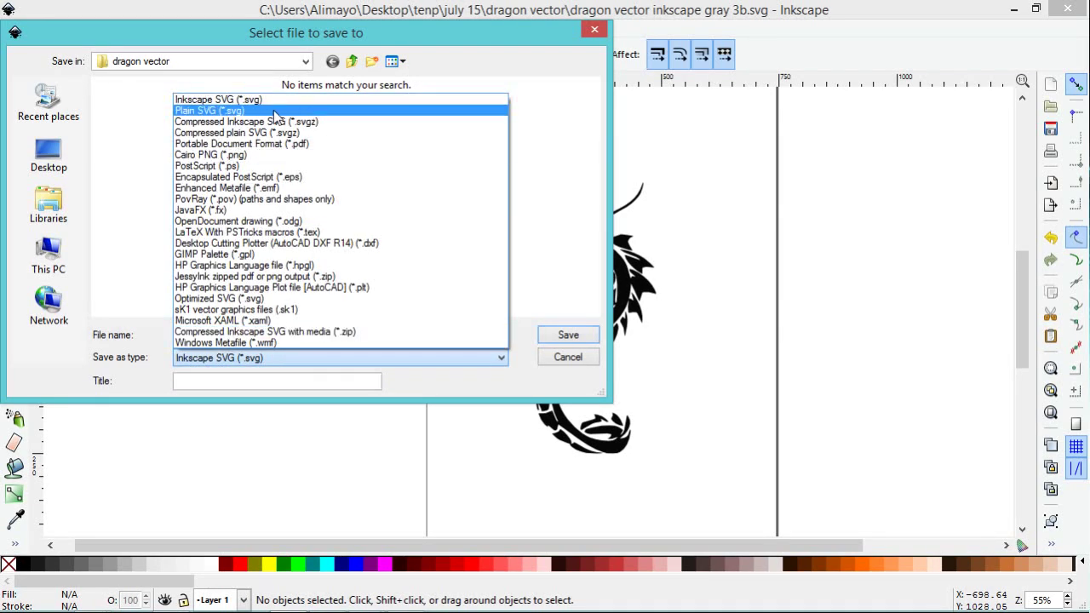
click(274, 112)
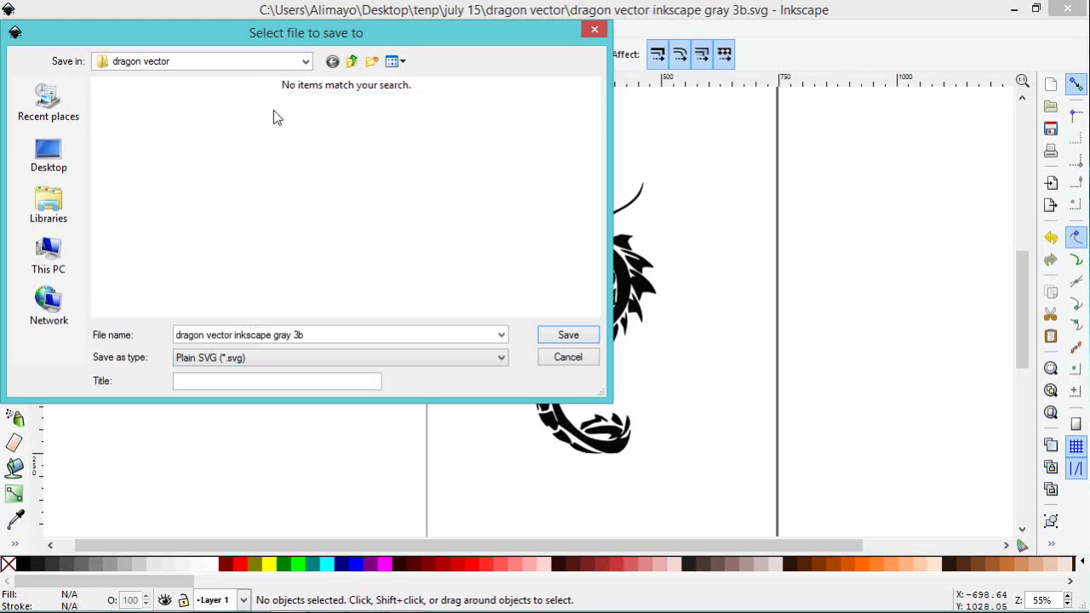
click(567, 335)
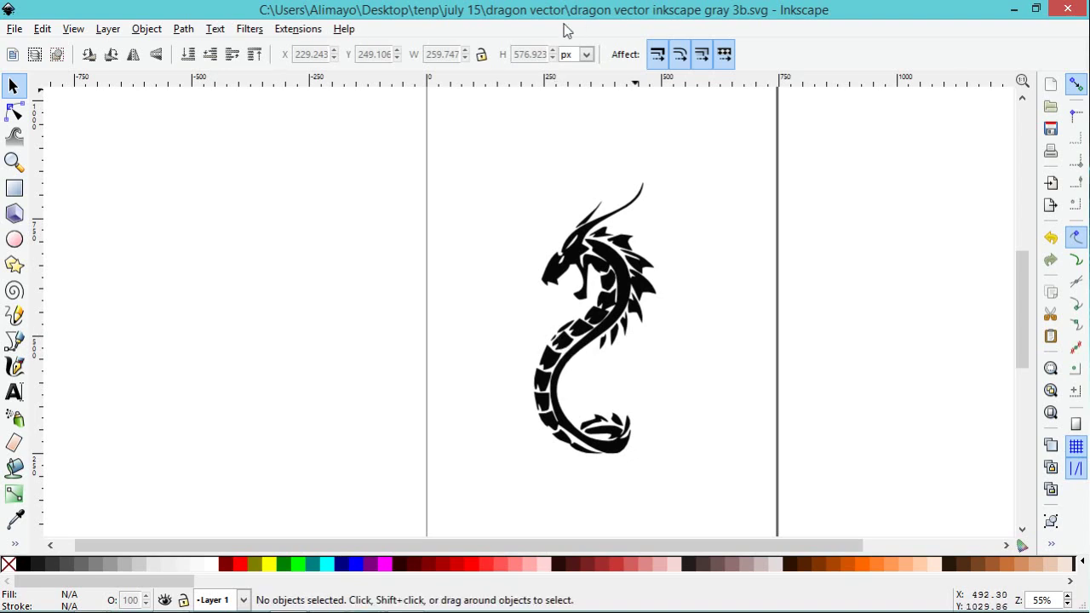
Switch to Blender, import dragon vector inkscape gray 3b.svg, and save the scene as pirate_hunter_ship tutorial_before 45.blend
mouse_move(460, 606)
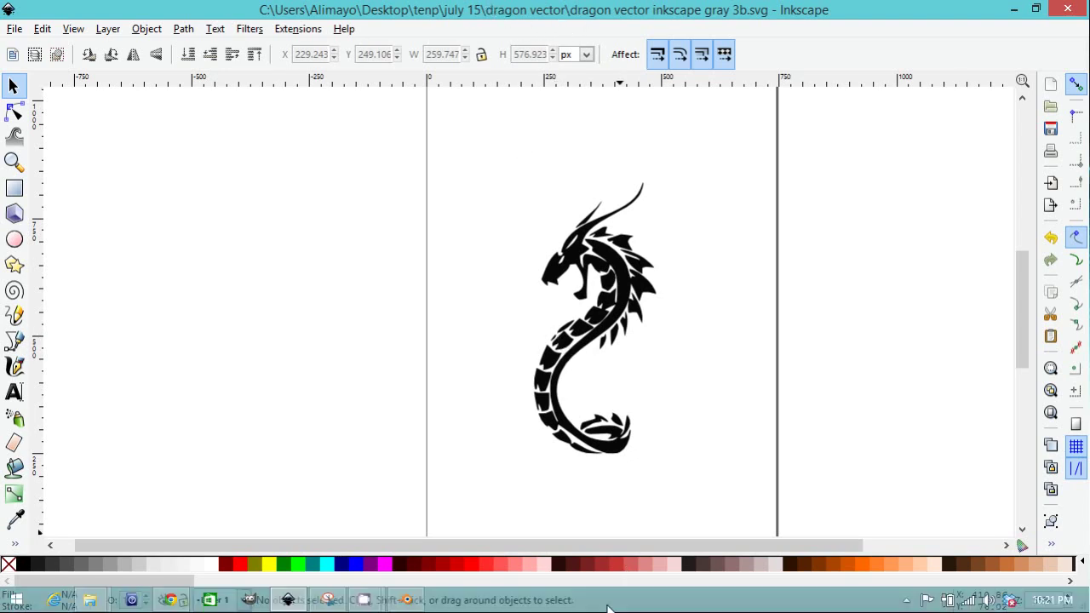
click(409, 599)
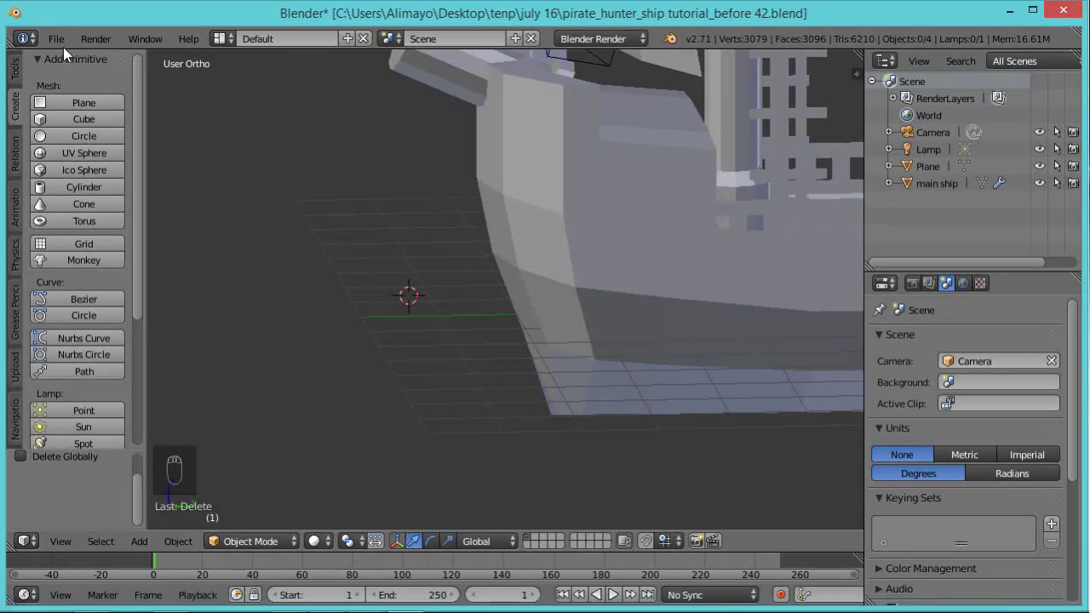
click(58, 39)
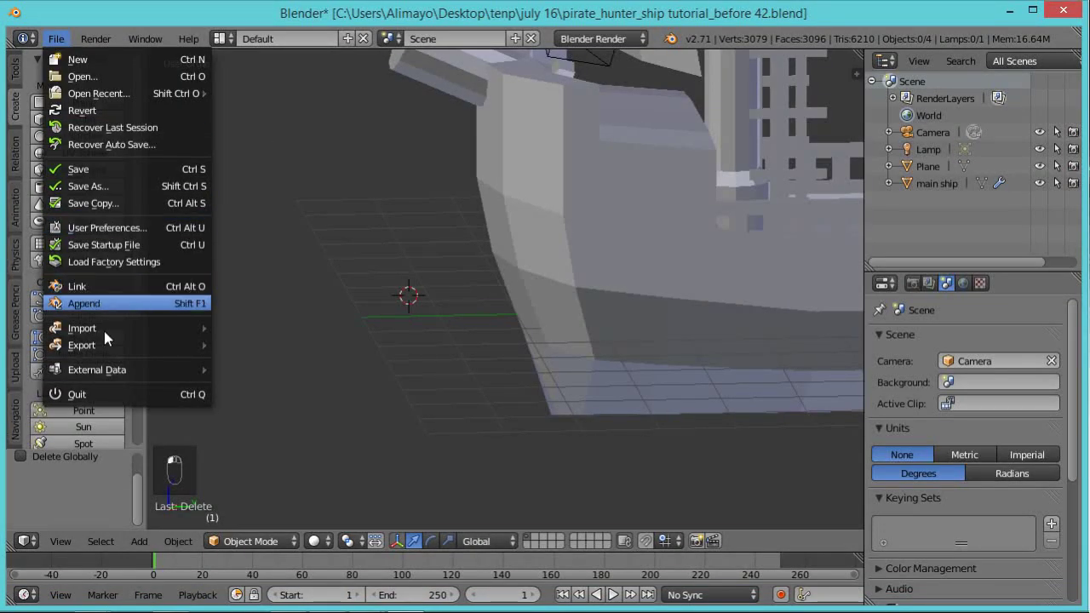
mouse_move(104, 332)
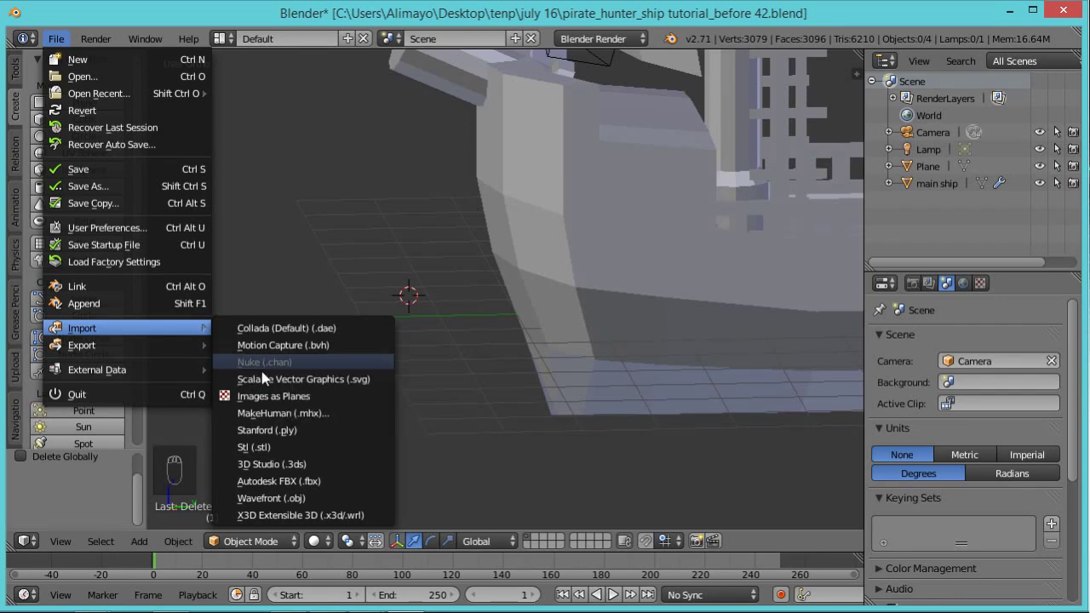
click(336, 384)
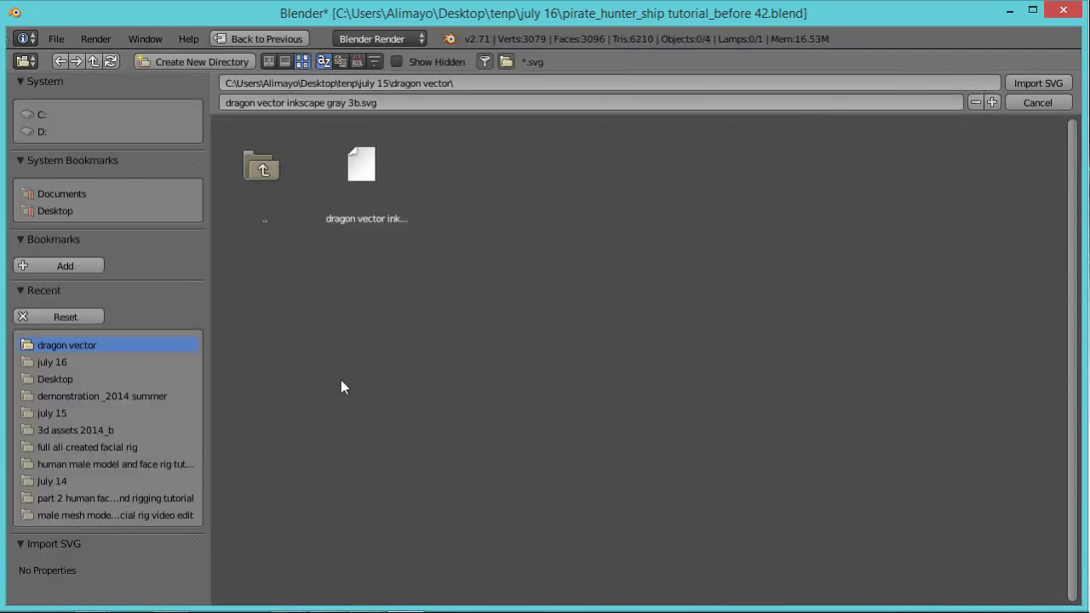
click(366, 174)
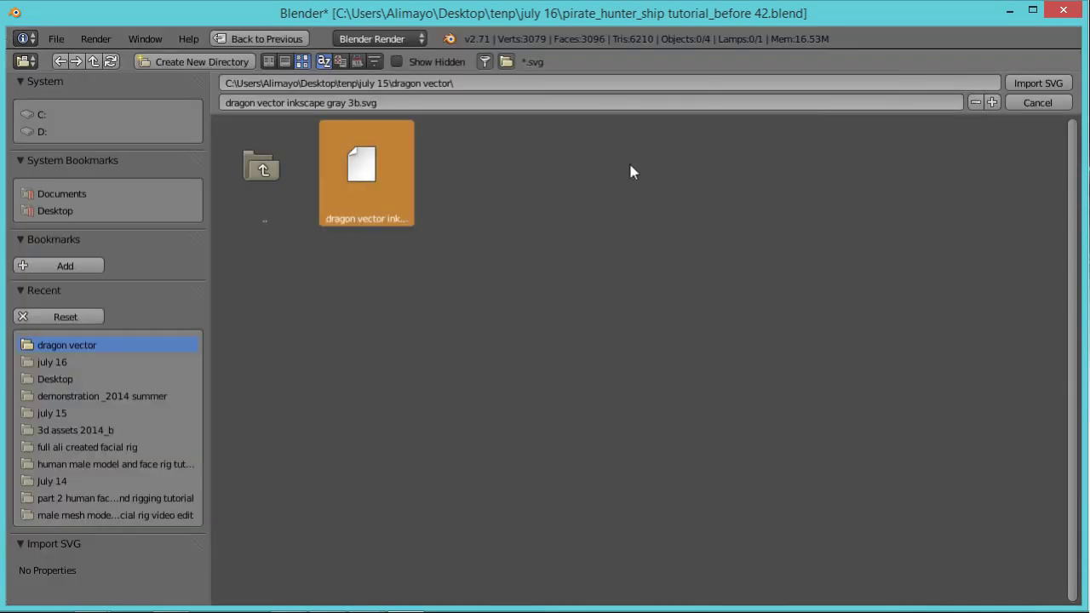
click(1037, 83)
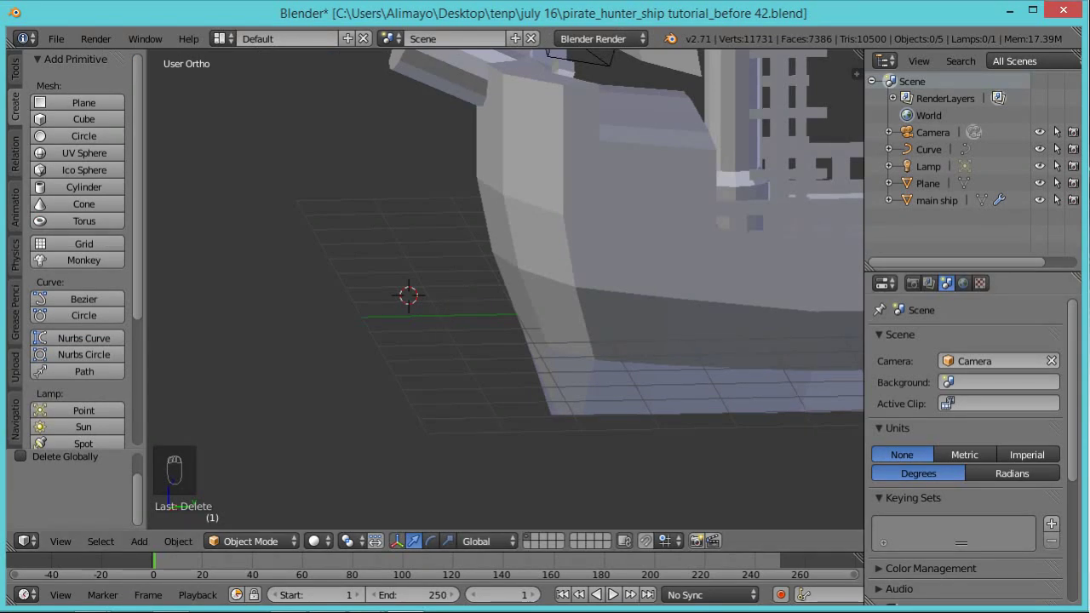
key(ctrl+s)
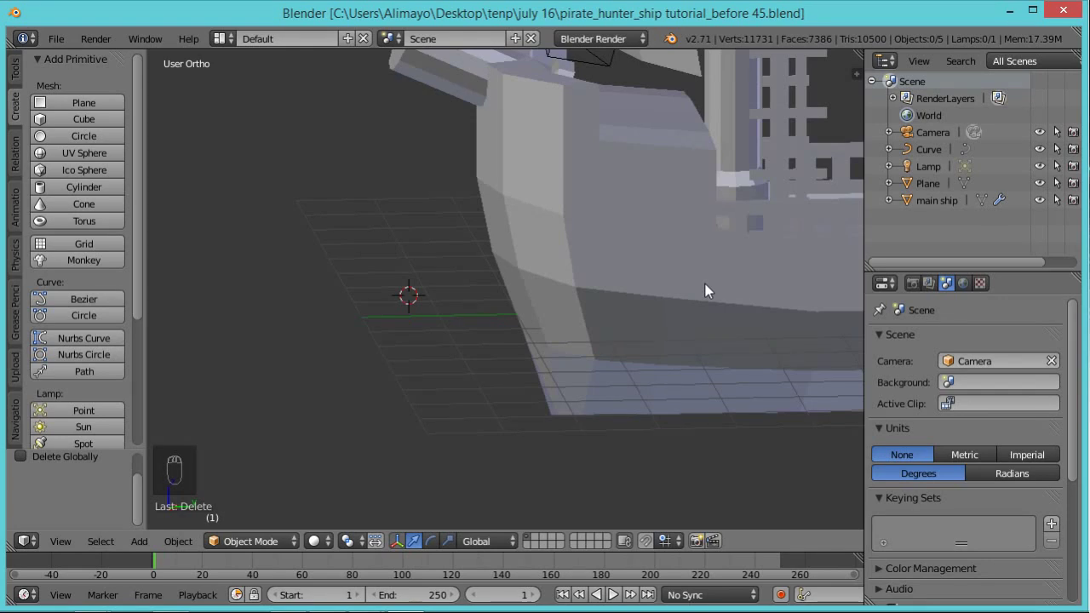
Move the imported dragon curve about -9.65 units along Y, beyond the ship's bow, and scale it up by about 7.4
click(929, 148)
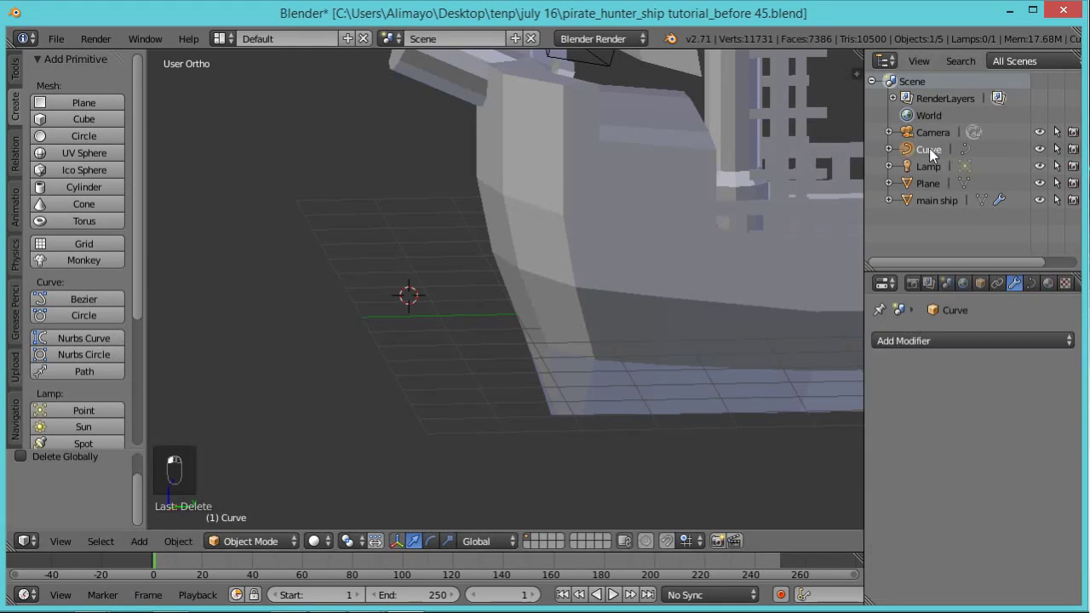
scroll(751, 251, down, 3)
scroll(751, 251, down, 2)
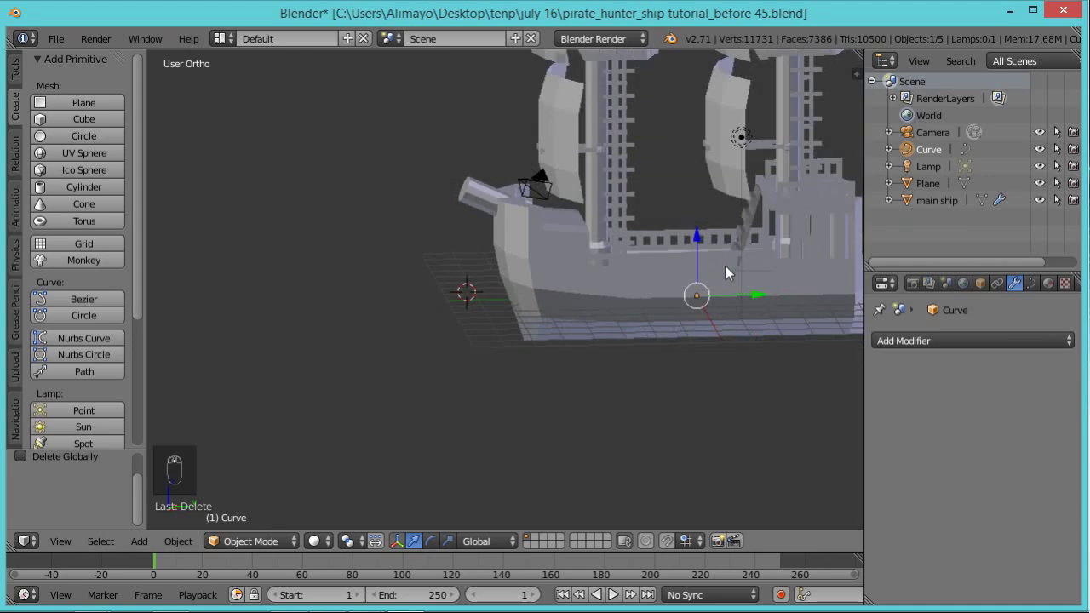
click(761, 301)
drag(761, 300, 457, 292)
scroll(457, 291, up, 3)
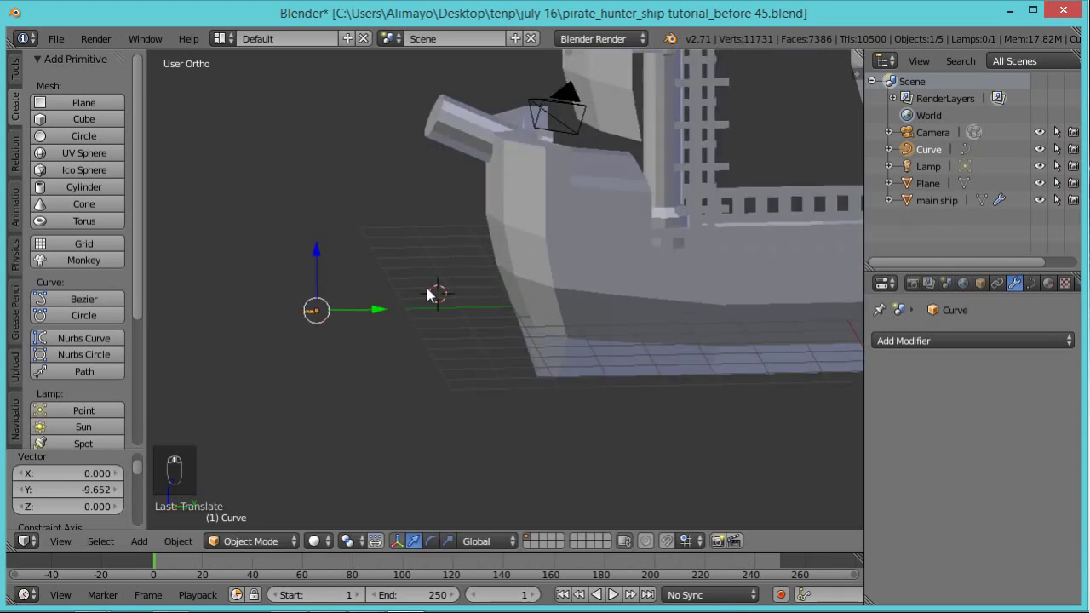
key(s)
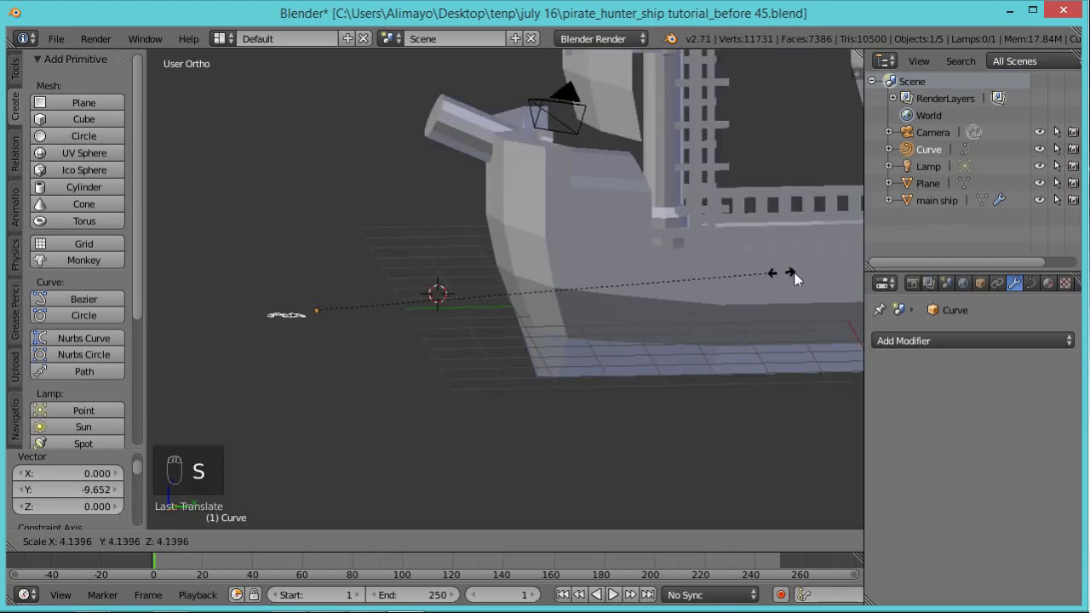
click(433, 307)
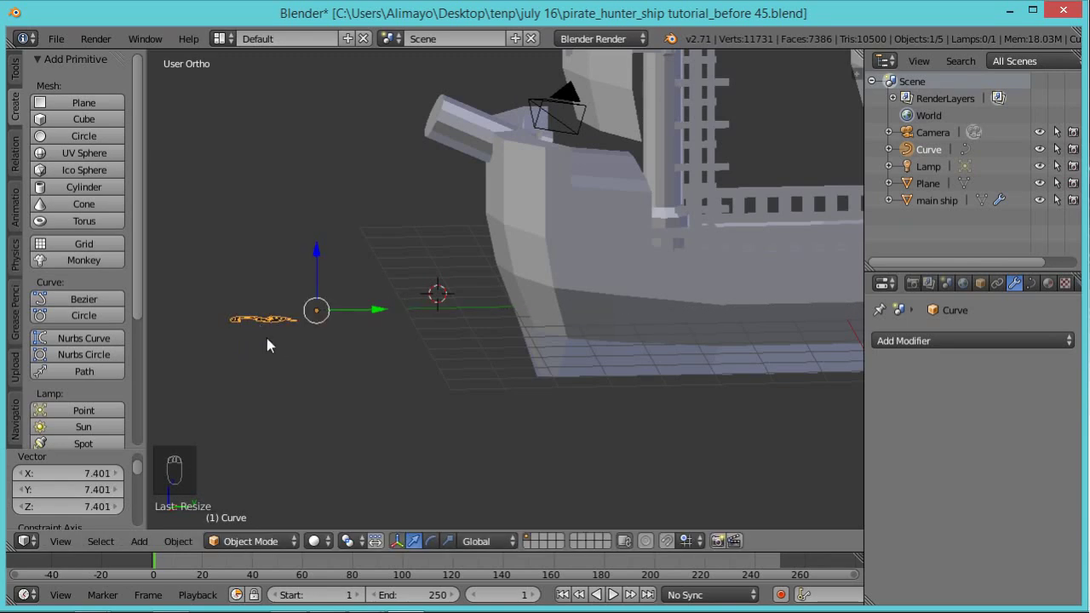
Set the dragon curve's origin to its geometry and save the scene as pirate_hunter_ship tutorial_before 46.blend
click(189, 542)
mouse_move(223, 464)
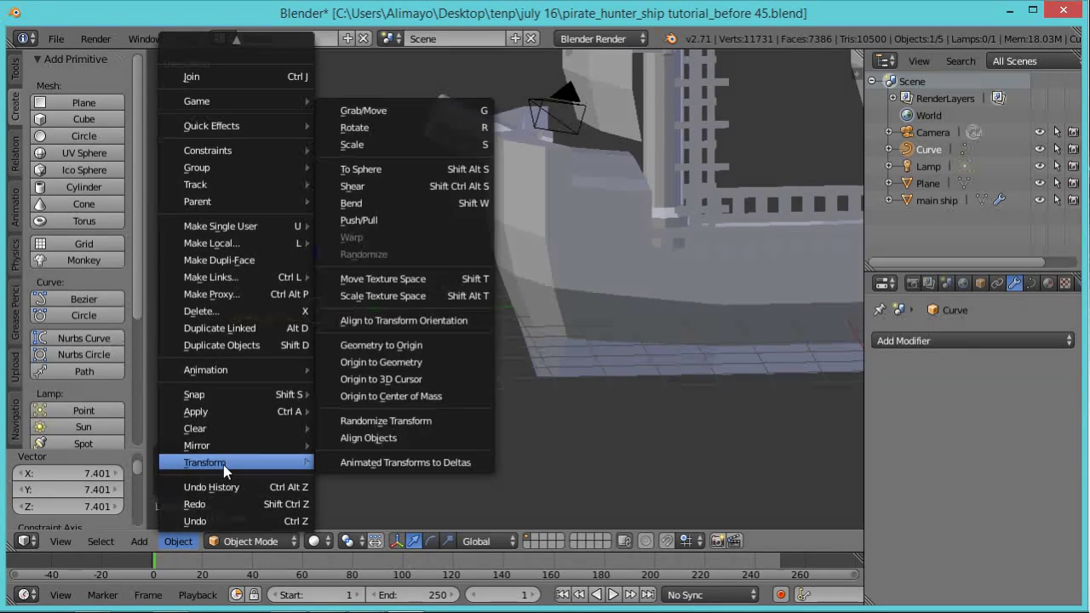
click(400, 360)
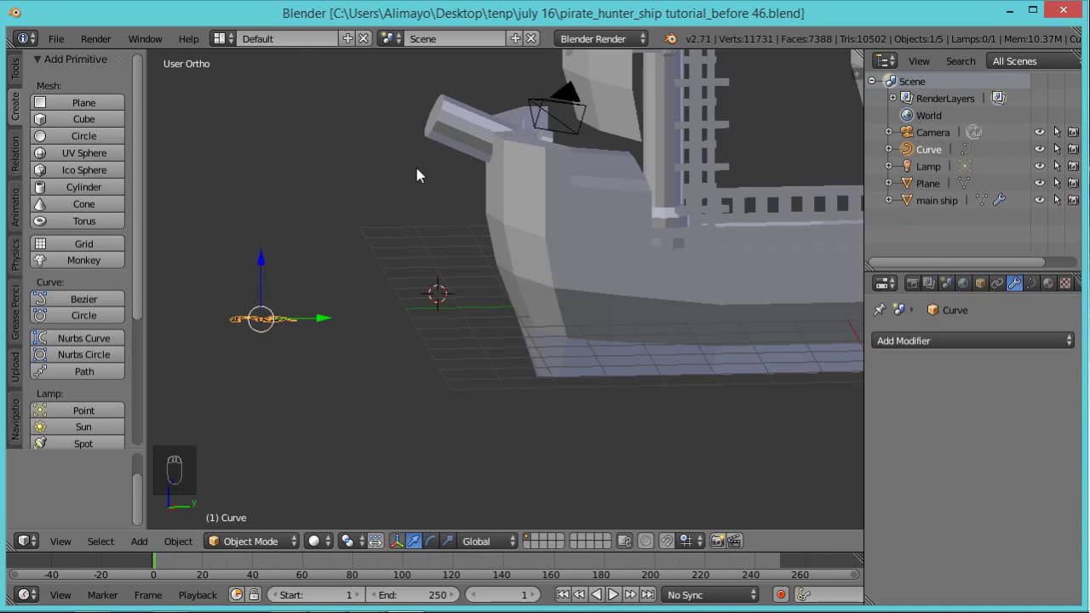
Stand the dragon curve upright by rotating it 90° about global X and 90° about global Z, and scale it up by about 3.075
text(rx90)
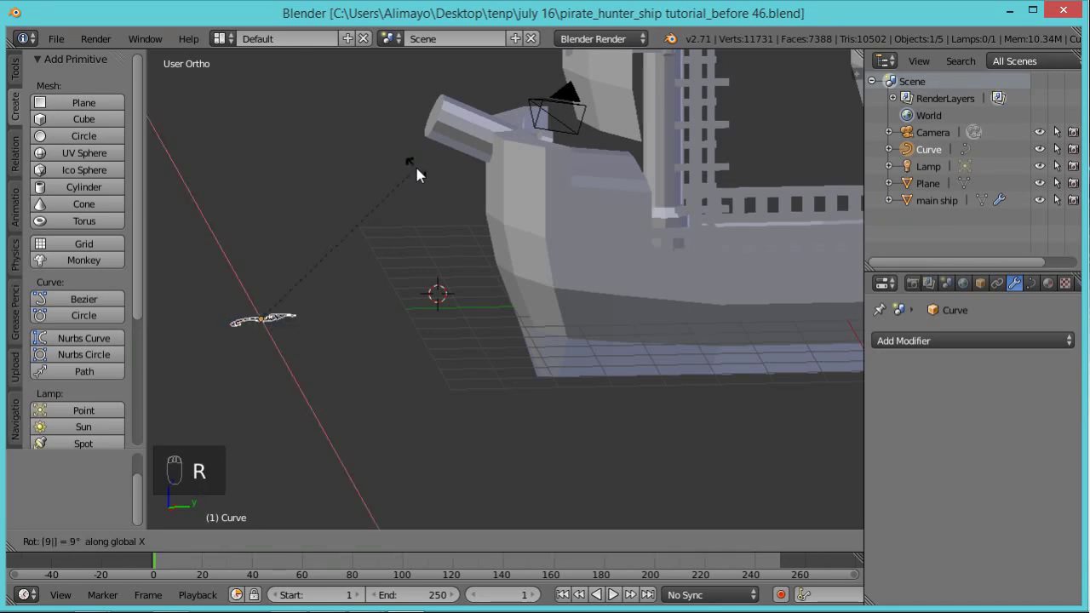
key(Return)
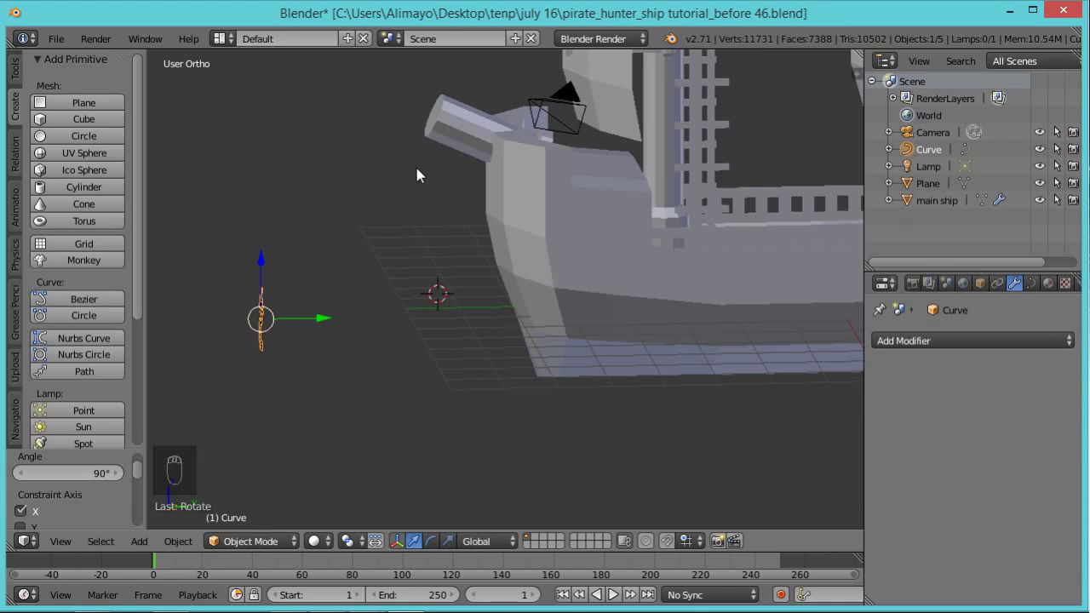
text(rz)
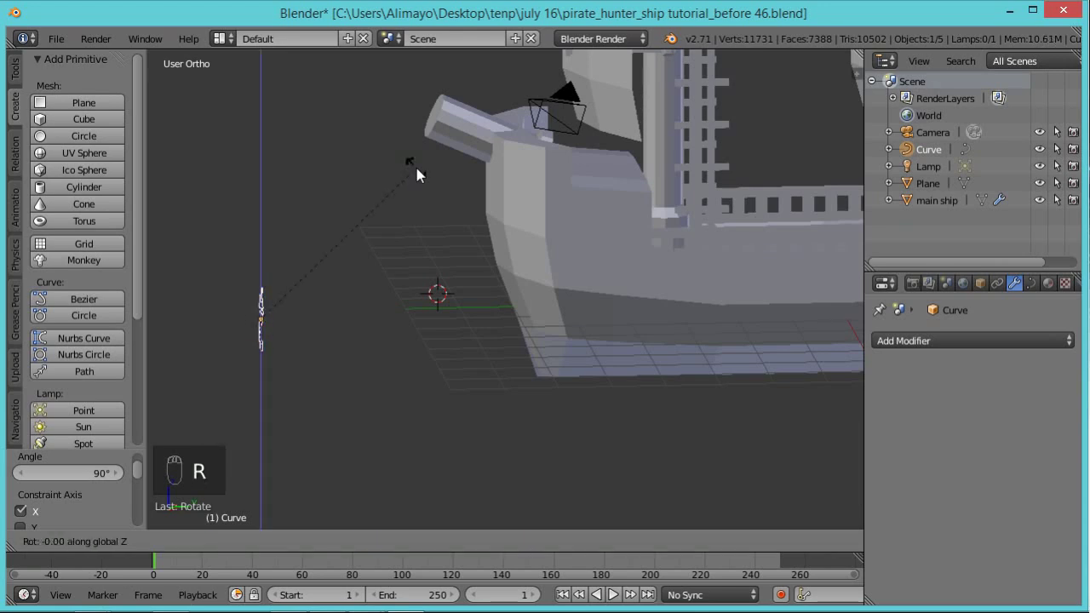
text(90)
key(Return)
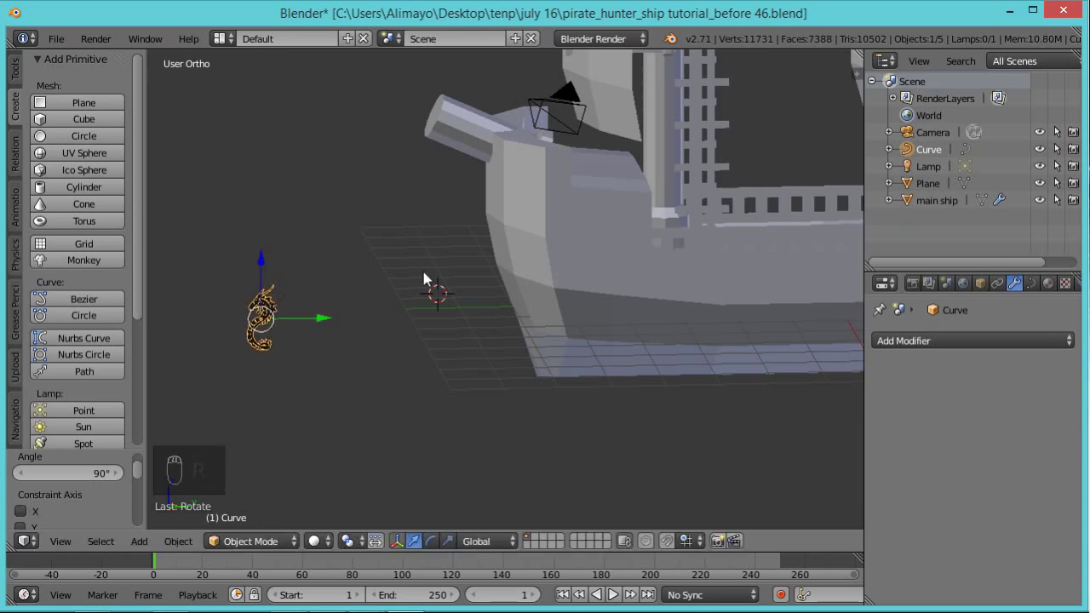
key(s)
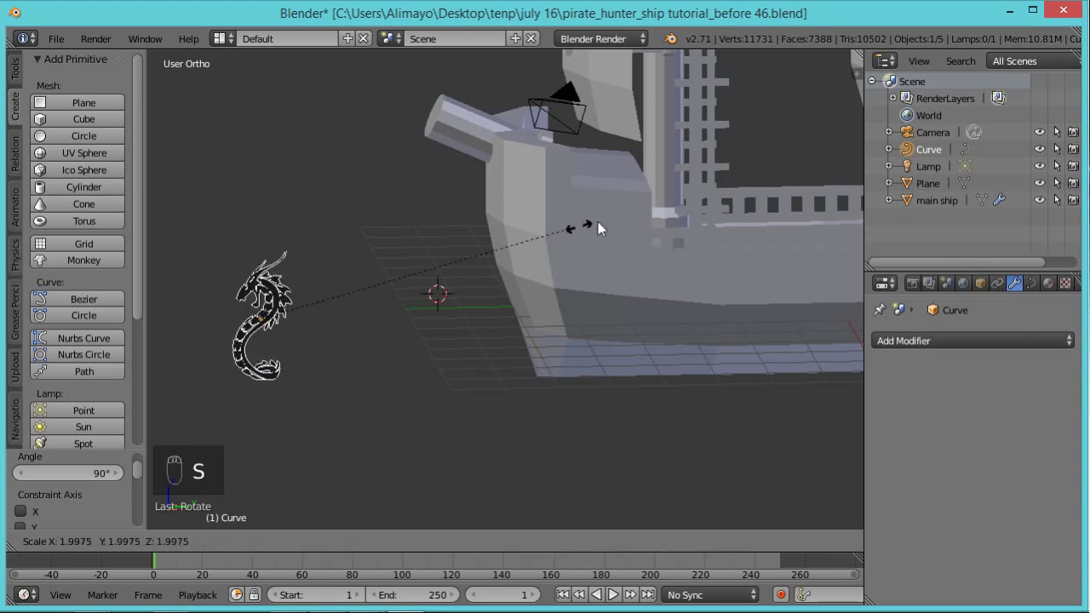
click(756, 217)
Snap the 3D cursor to the main ship's origin and snap the dragon curve to that cursor with Selection to Cursor (Offset)
middle_drag(469, 332, 616, 368)
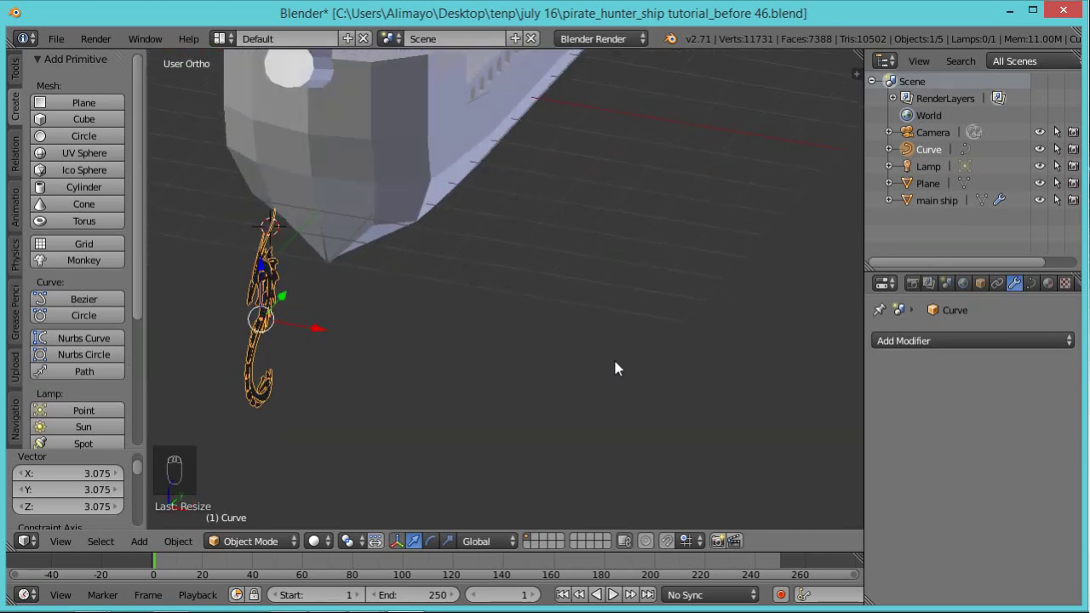
right_click(362, 150)
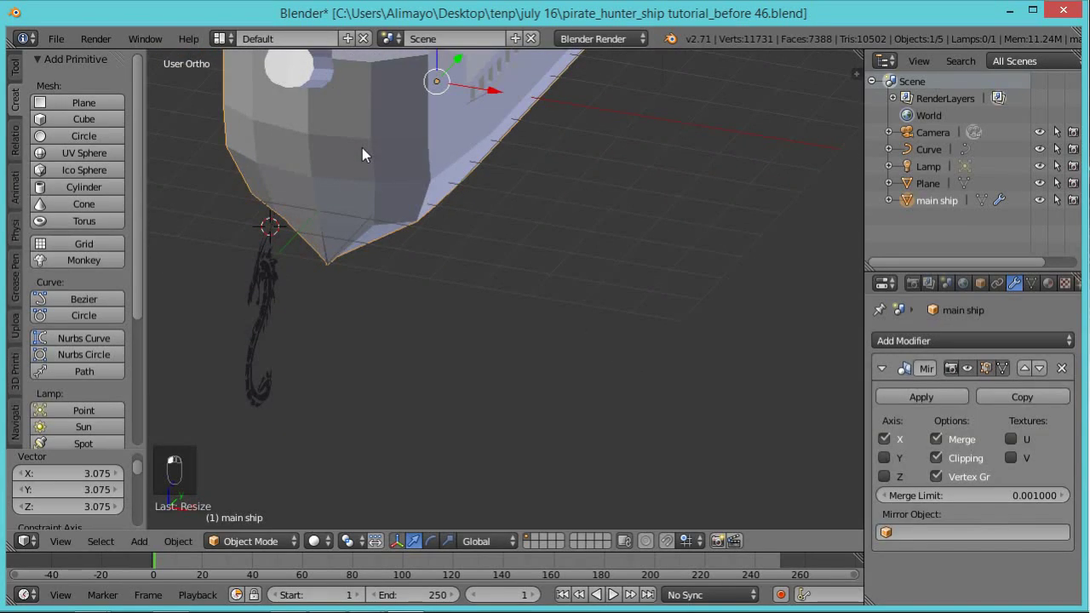
key(shift+s)
click(363, 151)
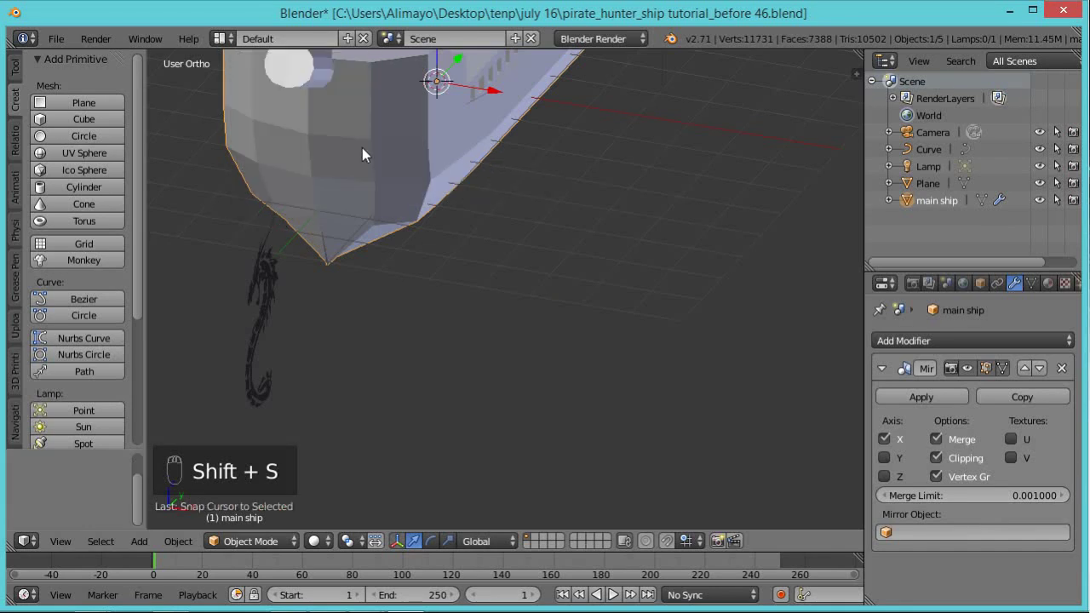
right_click(266, 318)
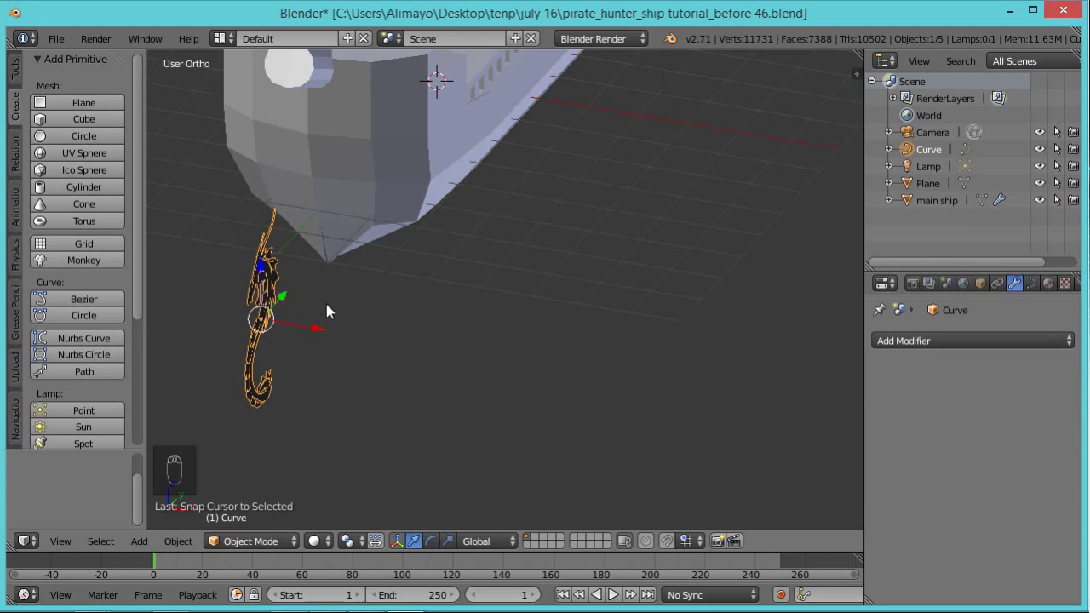
key(shift+s)
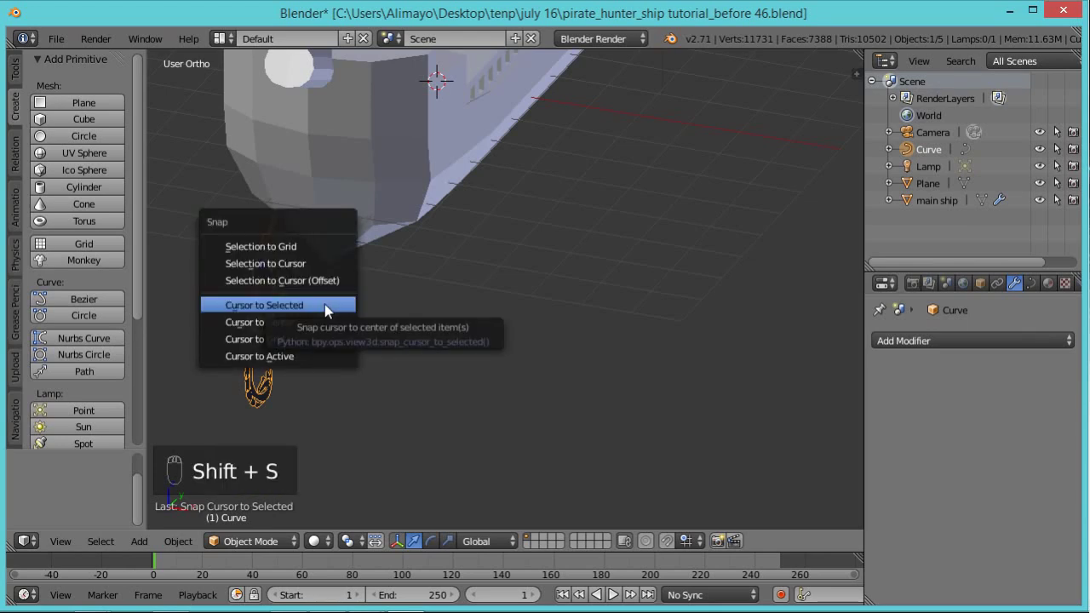
click(318, 282)
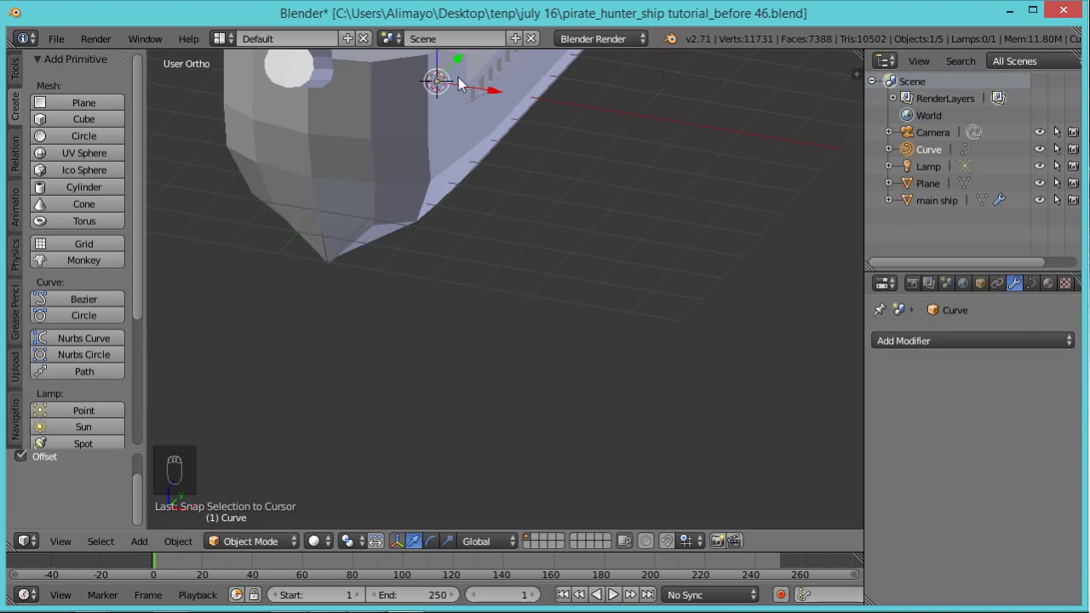
Move the dragon curve about -6.64 units along Y to the front of the ship's bow
key(g)
key(y)
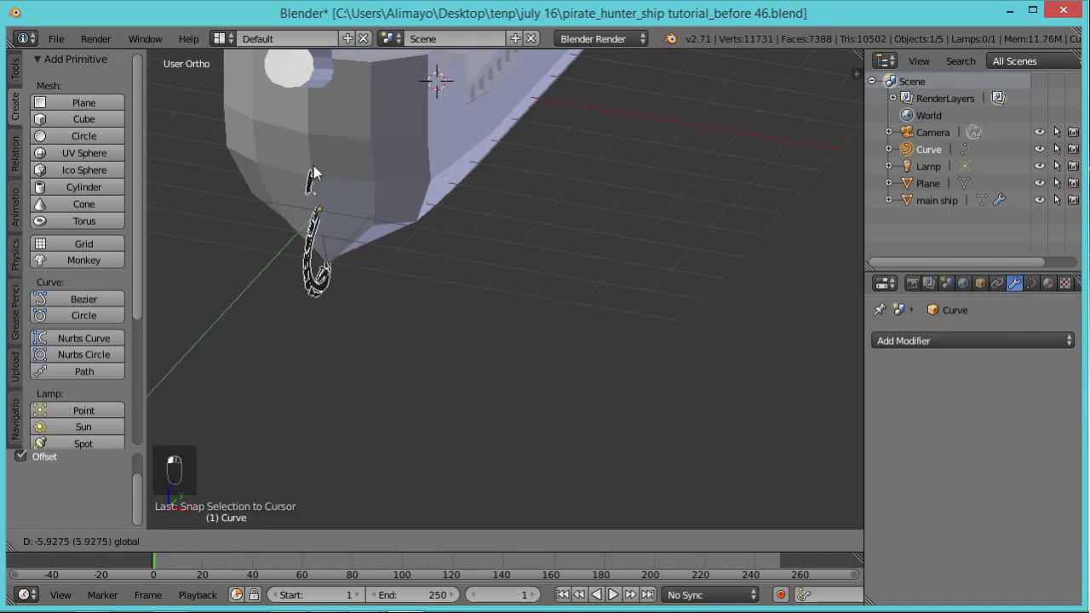
click(308, 172)
Nudge the dragon curve slightly farther forward along Y and raise it about 1.18 units along Z beneath the bowsprit
middle_drag(469, 213, 290, 229)
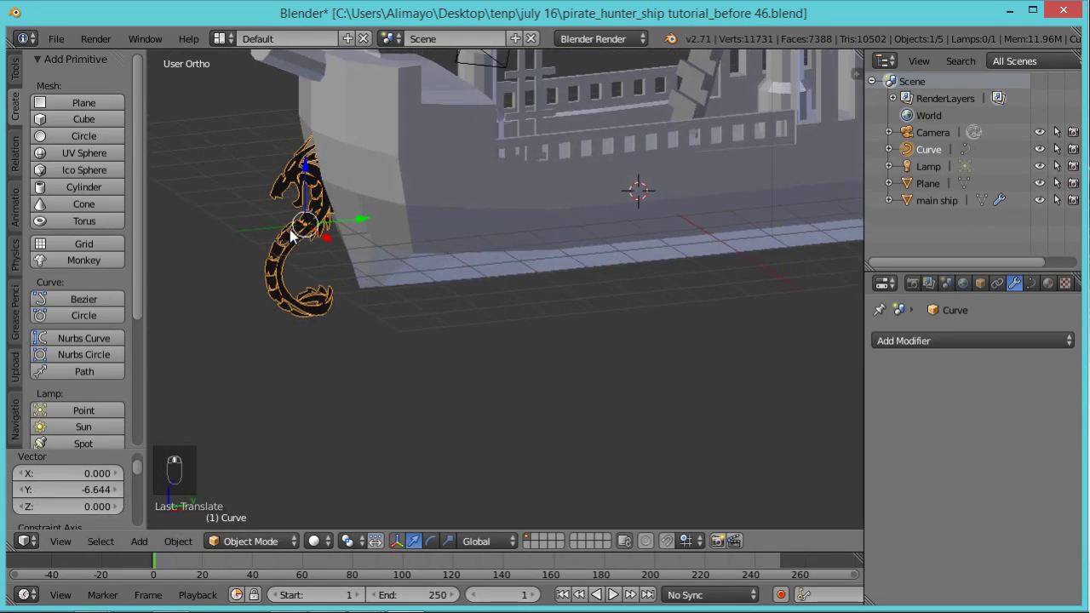
key(g)
key(y)
click(338, 228)
key(g)
key(z)
click(283, 117)
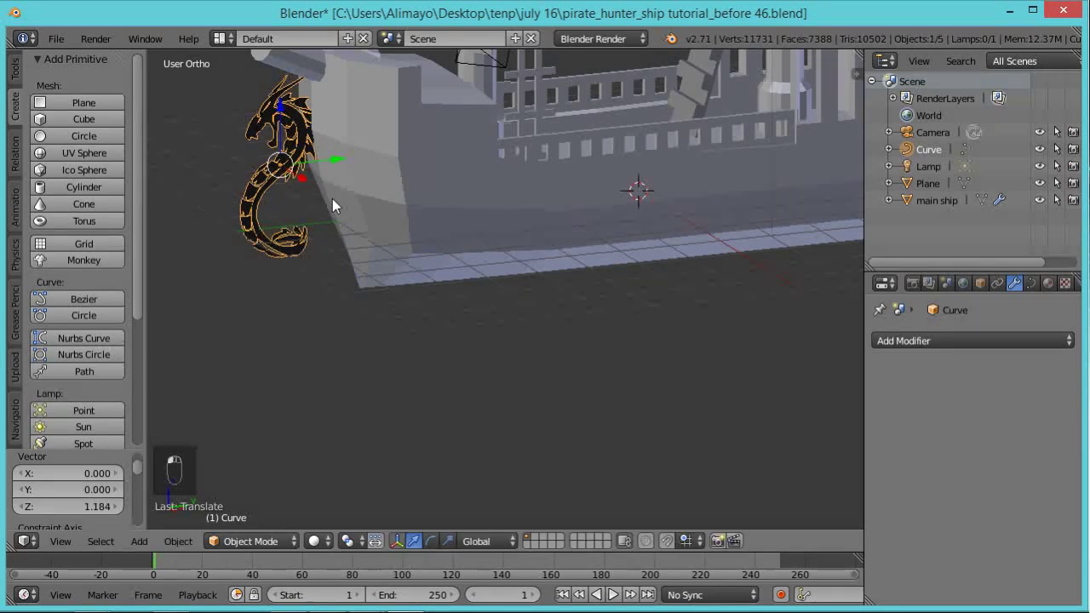
Tilt the dragon curve about 20° around X to follow the bow's slope and move it about 0.175 units along Y
key(r)
key(x)
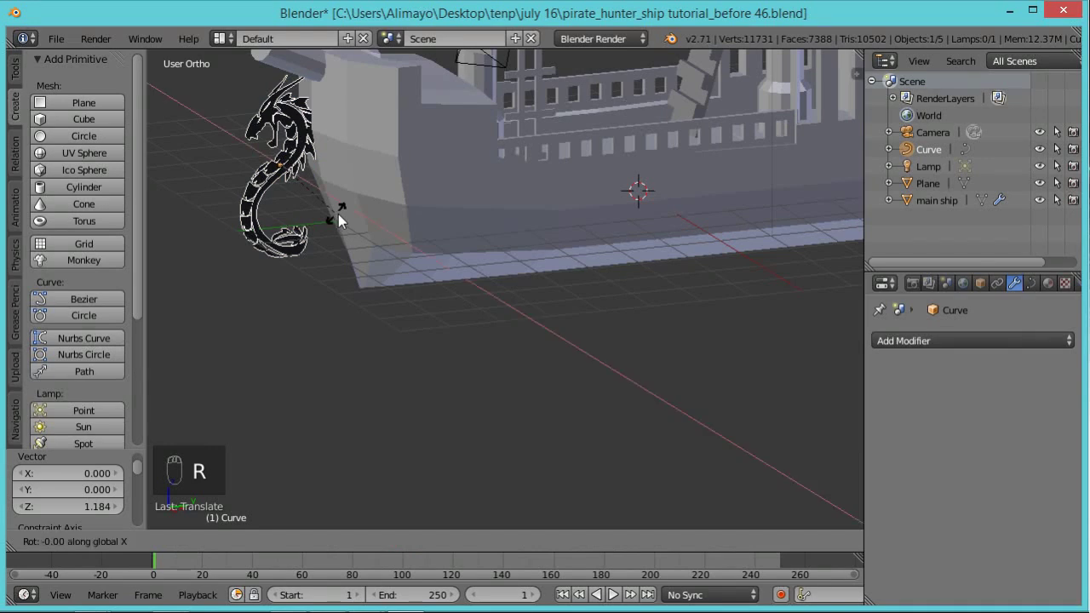
click(354, 193)
key(g)
key(y)
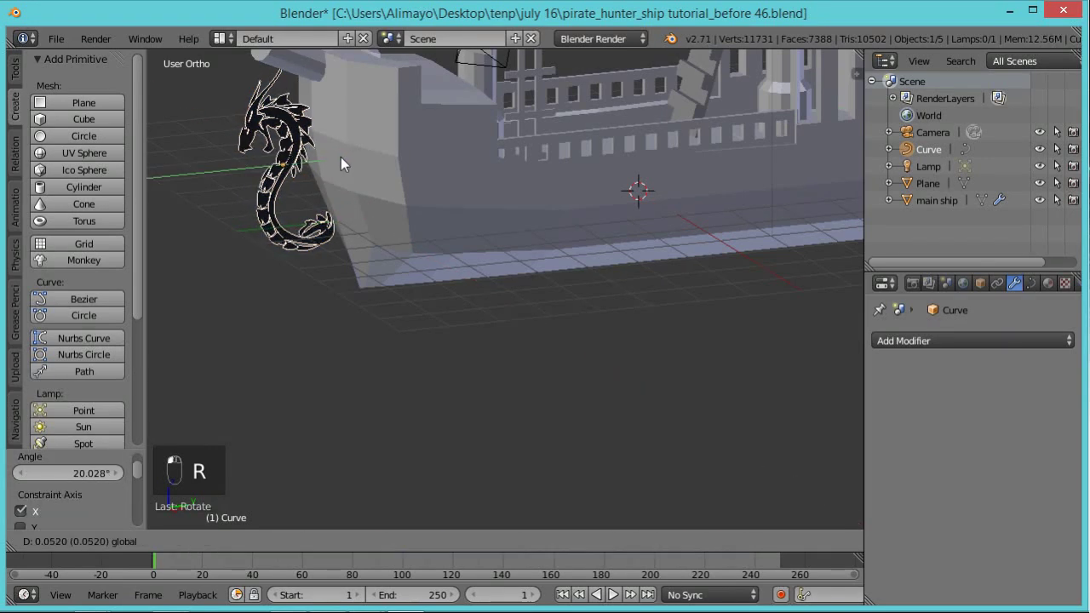
click(344, 155)
Save the scene as the incremented copy pirate_hunter_ship tutorial_before 47.blend
middle_drag(326, 169, 419, 210)
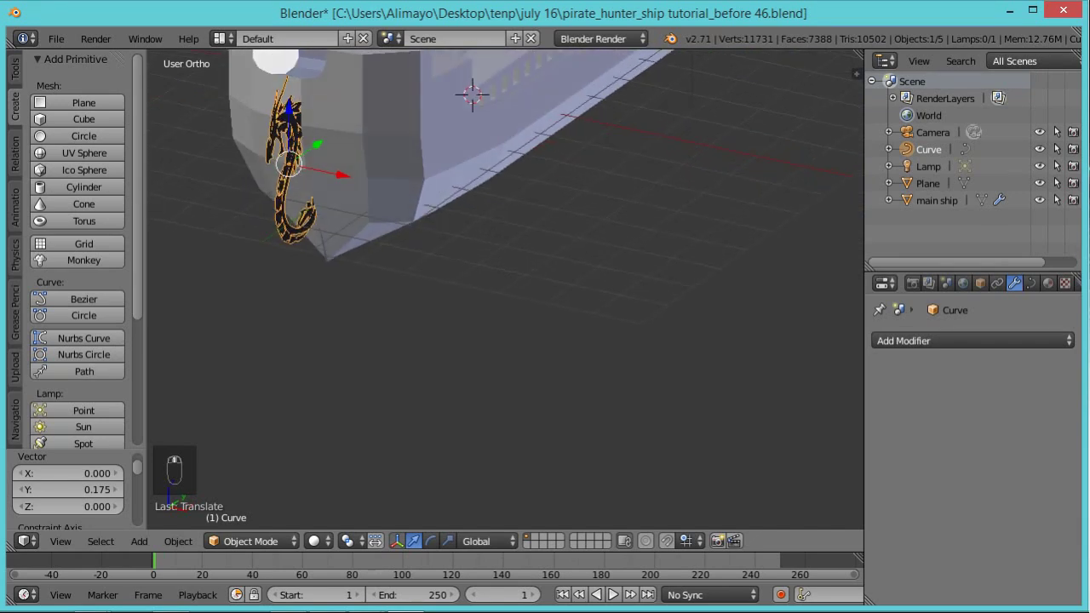
key(ctrl+shift+s)
key(KP_Add)
key(Return)
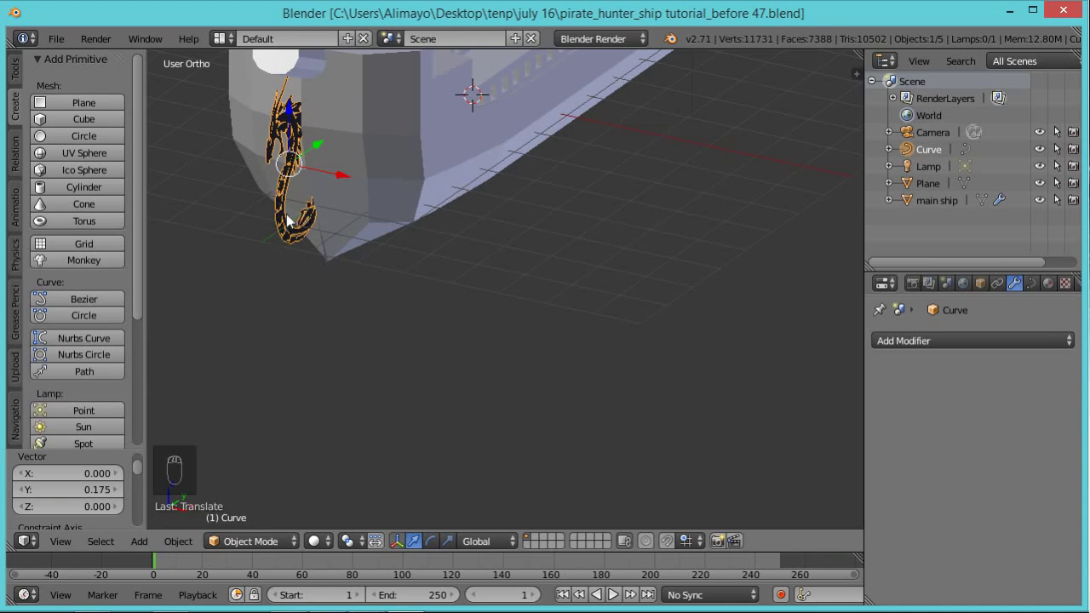
Set the bevel resolution to 4 in the dragon curve's geometry settings
click(1029, 282)
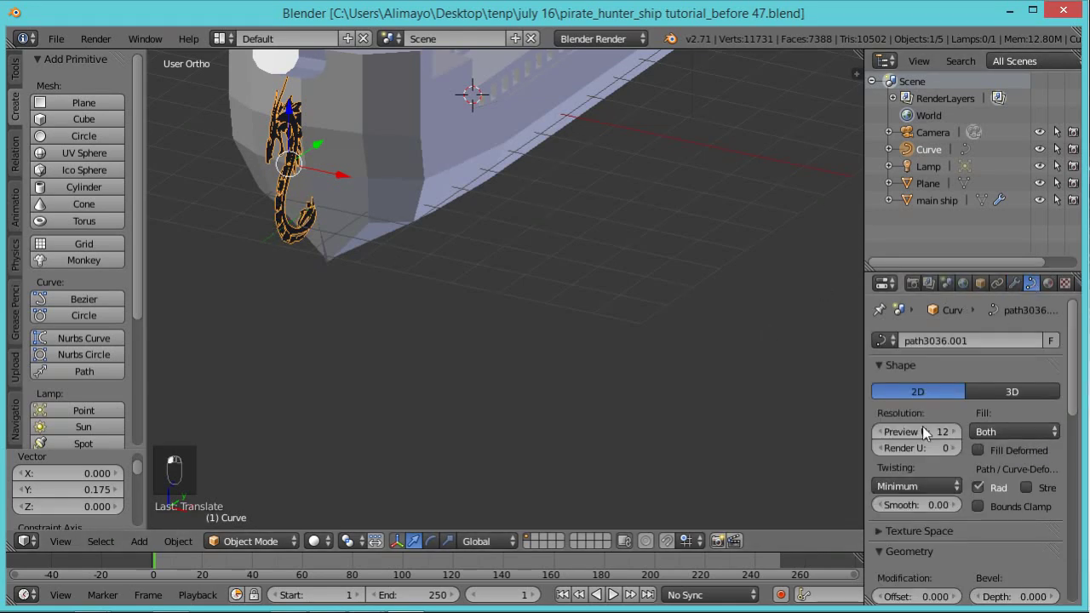
drag(863, 407, 820, 407)
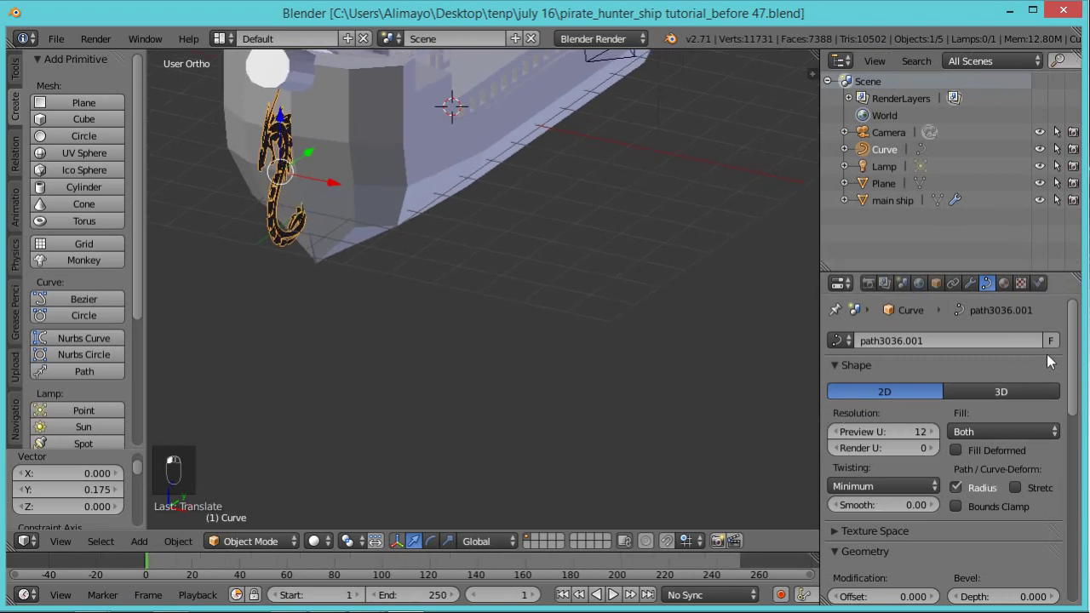
drag(1073, 316, 1075, 394)
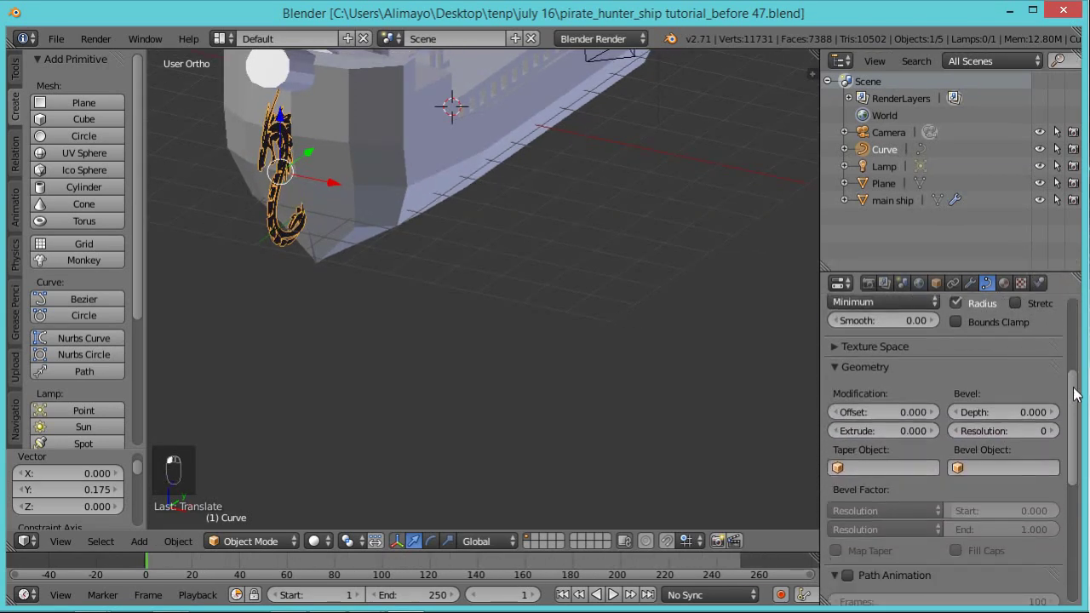
click(1052, 431)
click(1052, 431)
click(1052, 431)
click(1052, 431)
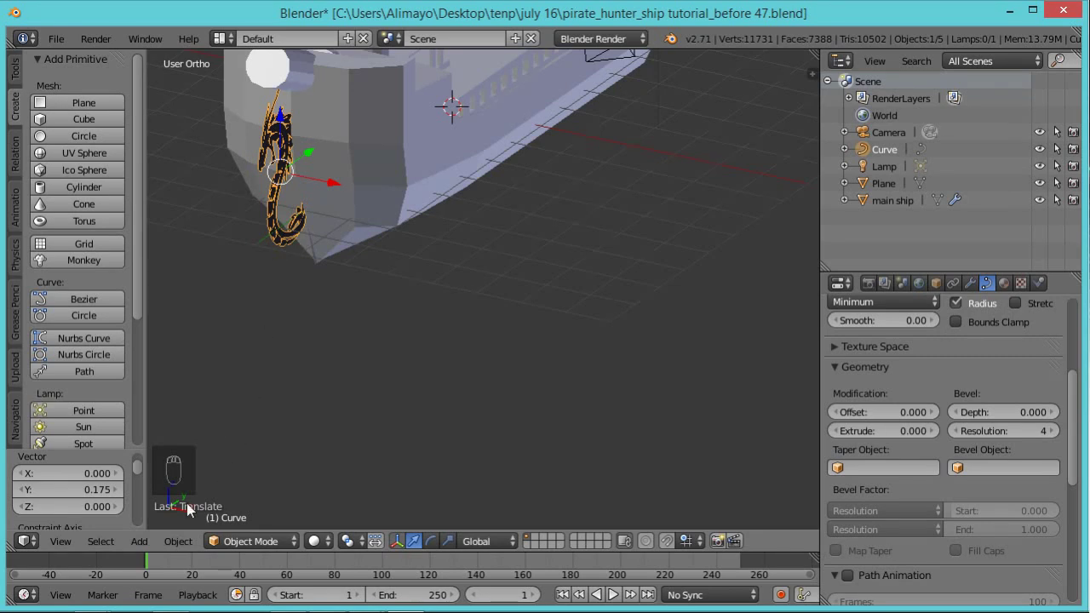
Convert the dragon curve to a mesh with Mesh from Curve/Meta/Surf/Text
click(180, 541)
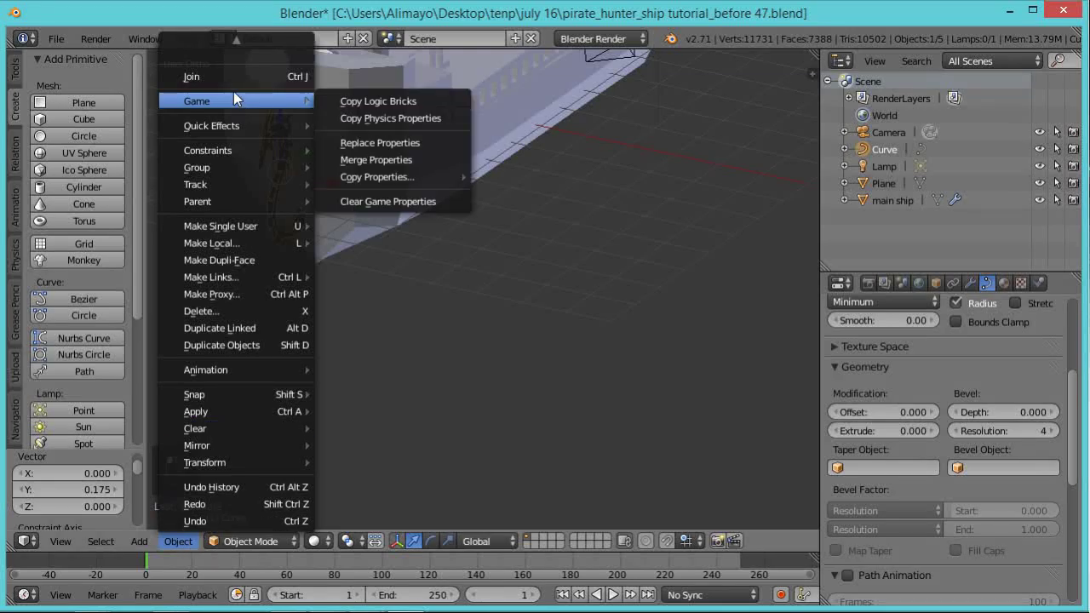
mouse_move(246, 48)
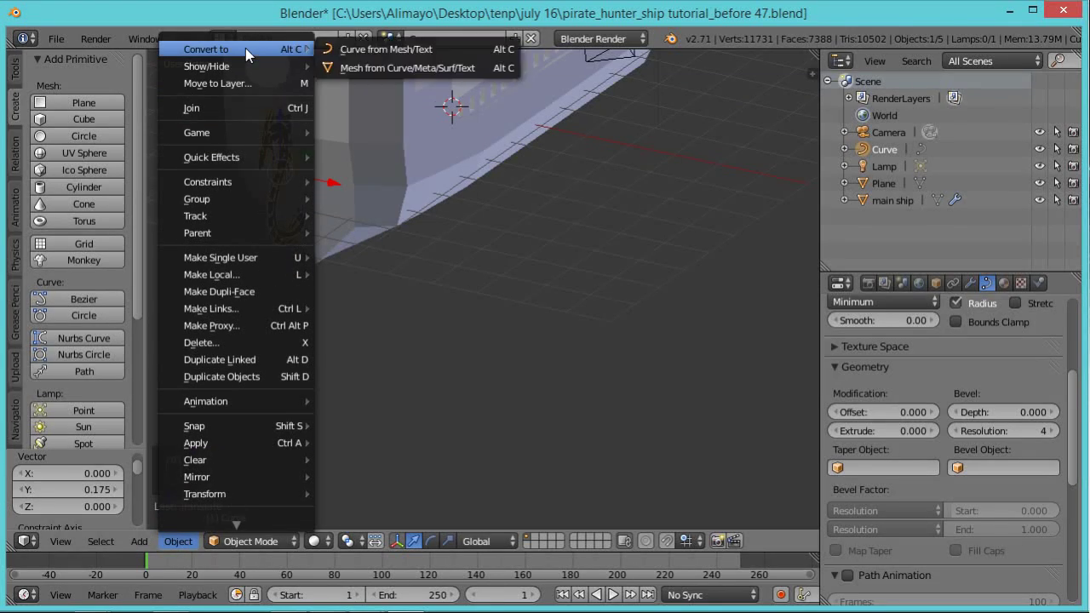
click(375, 68)
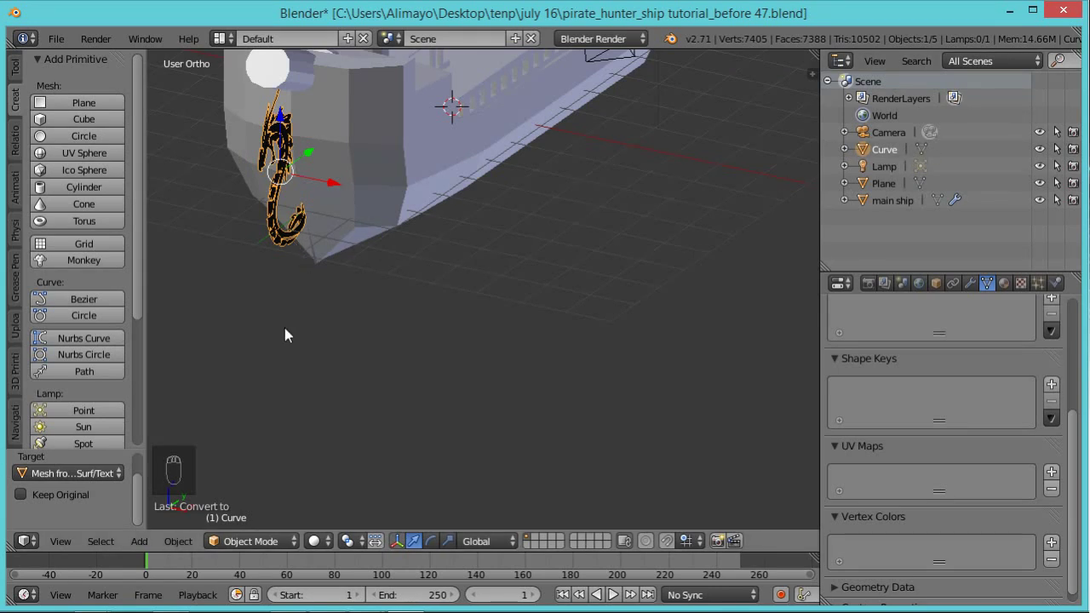
Select the whole dragon mesh in Edit Mode, use vertex selection, and simplify it with a Limited Dissolve at 5° max angle
key(Tab)
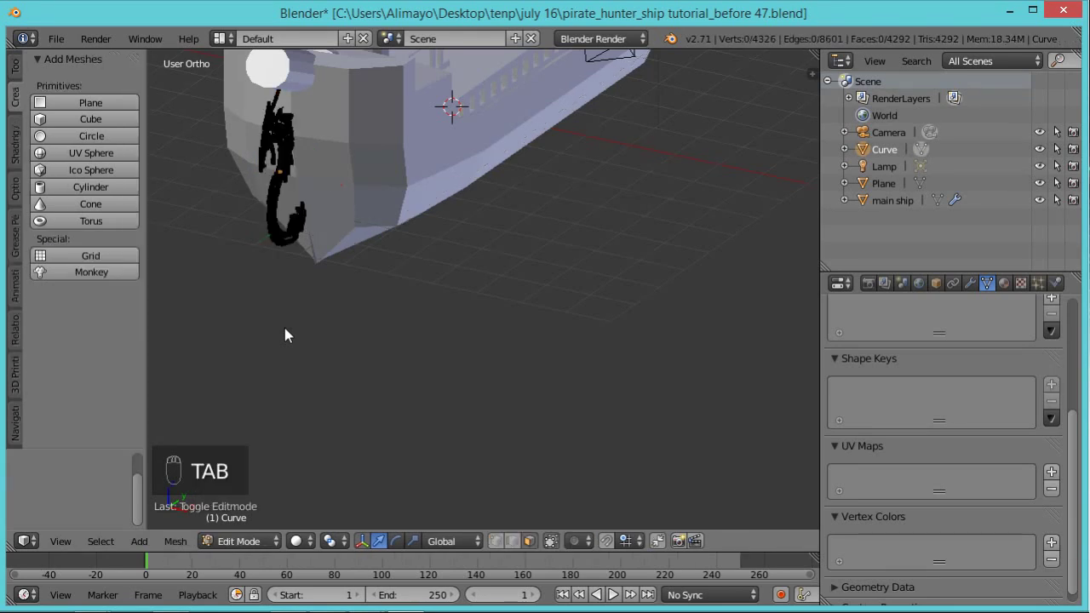
key(a)
key(a)
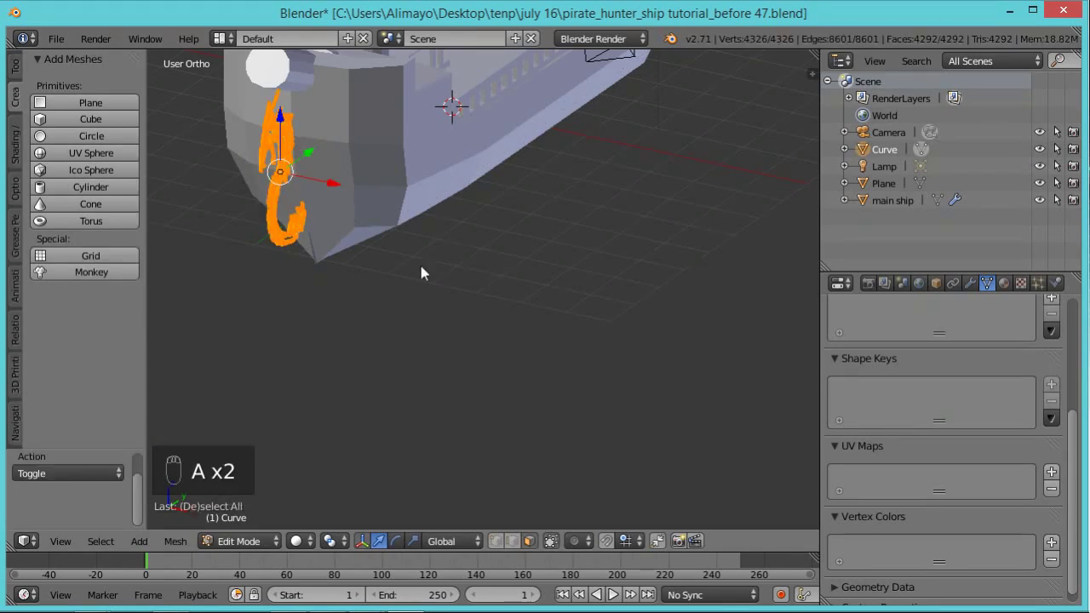
scroll(460, 280, up, 2)
shift+middle_drag(459, 280, 522, 418)
scroll(540, 414, up, 3)
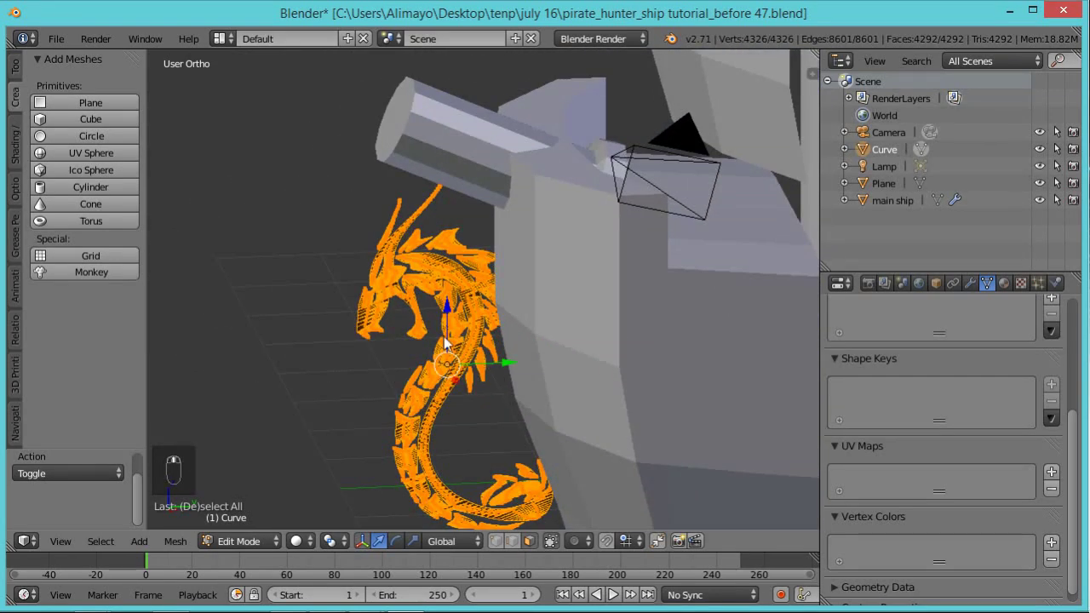
click(497, 542)
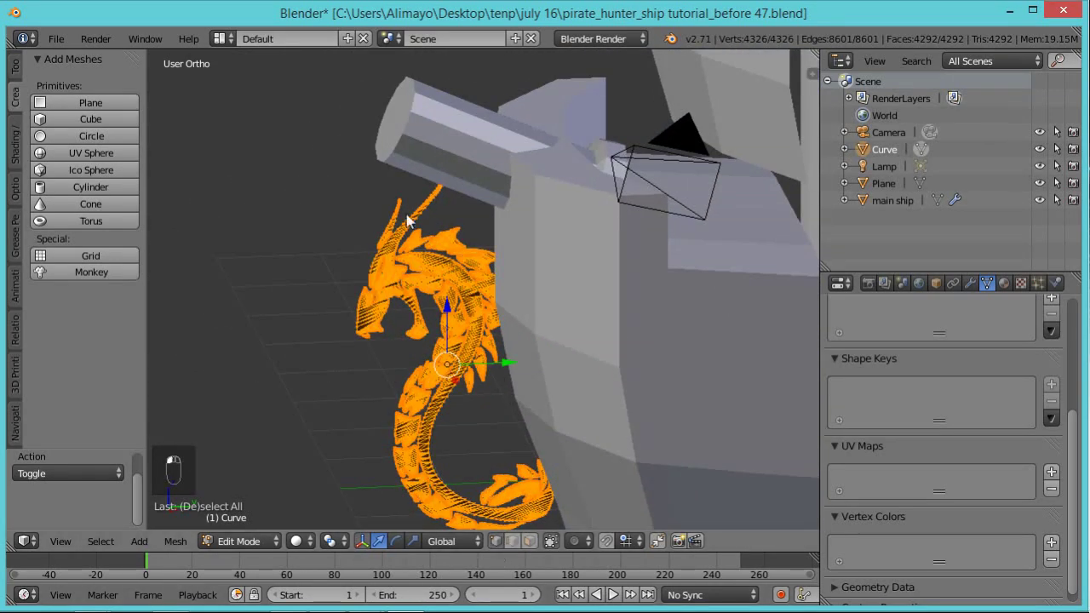
click(176, 543)
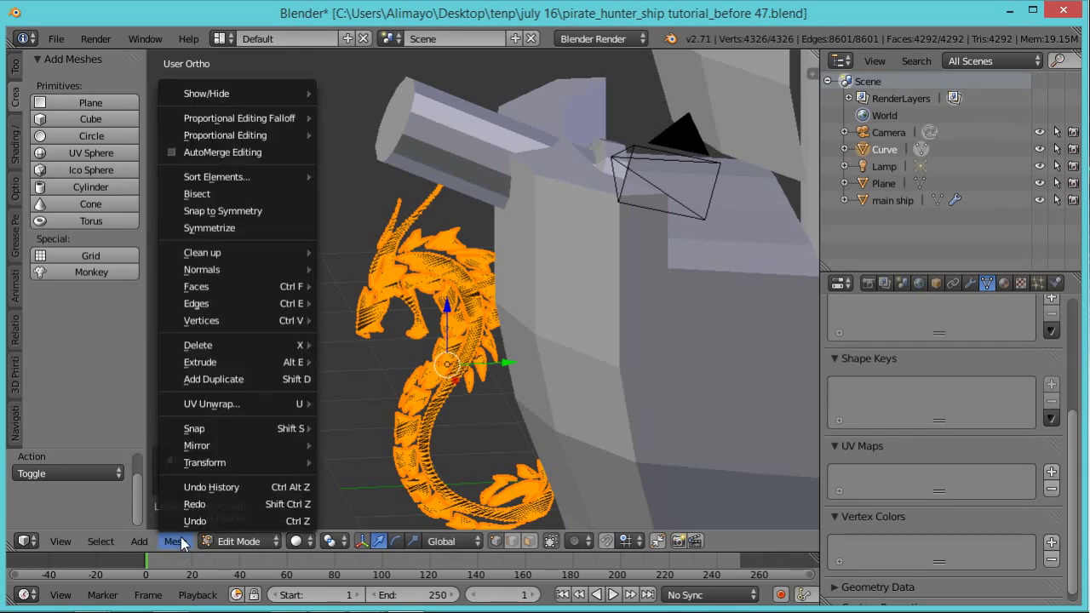
mouse_move(243, 250)
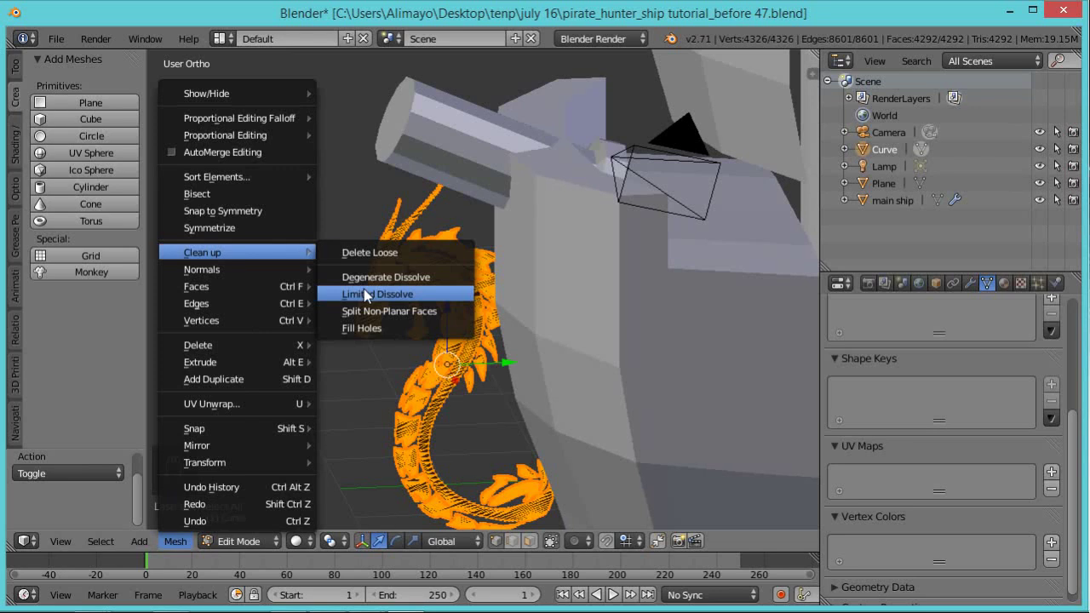
click(366, 294)
Extrude the whole dragon mesh about 0.165 along X and shift the extruded side another 0.022 along X
middle_drag(382, 318, 482, 343)
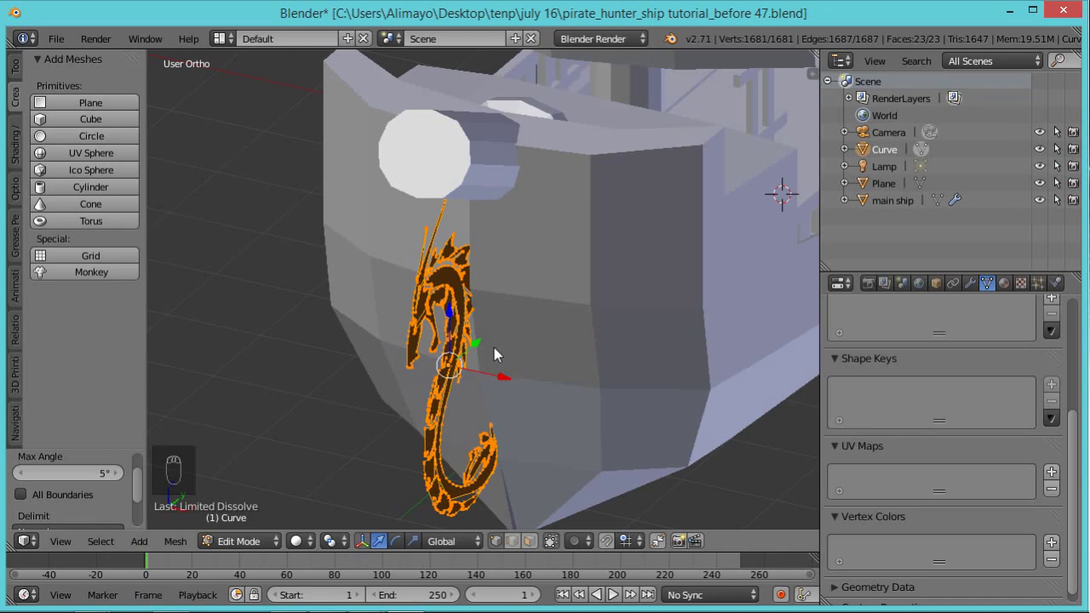
key(e)
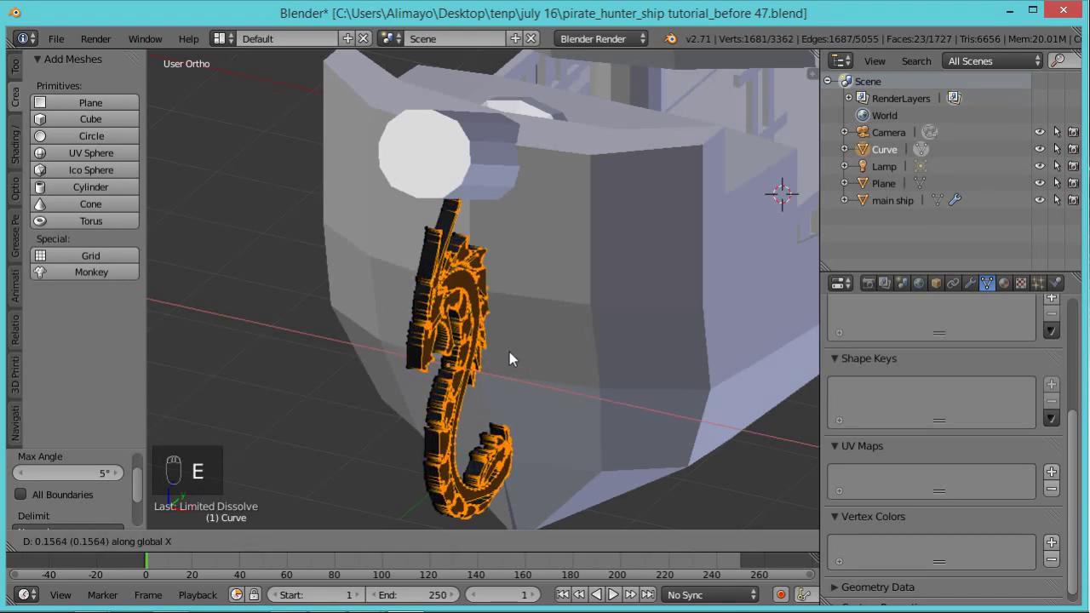
click(509, 352)
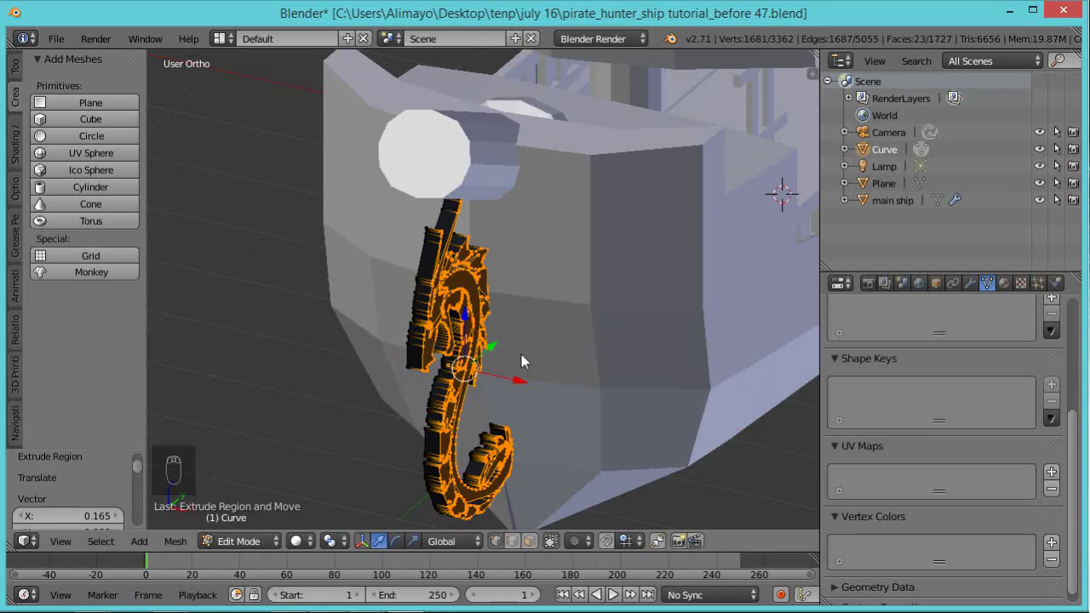
drag(519, 377, 522, 376)
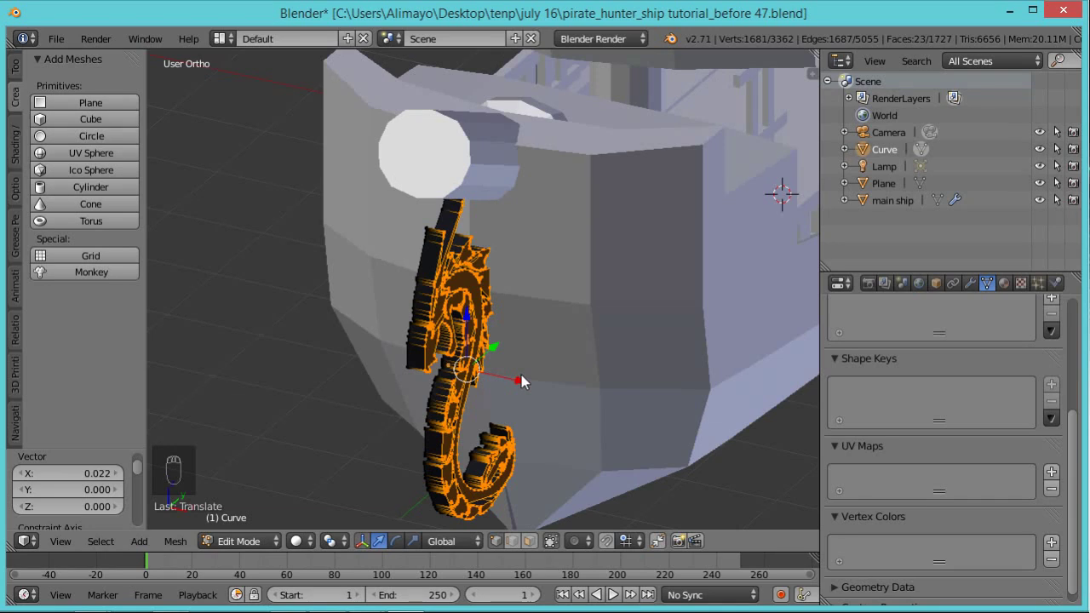
Select the entire extruded dragon and simplify it with a Limited Dissolve at 5° max angle
key(a)
key(a)
key(a)
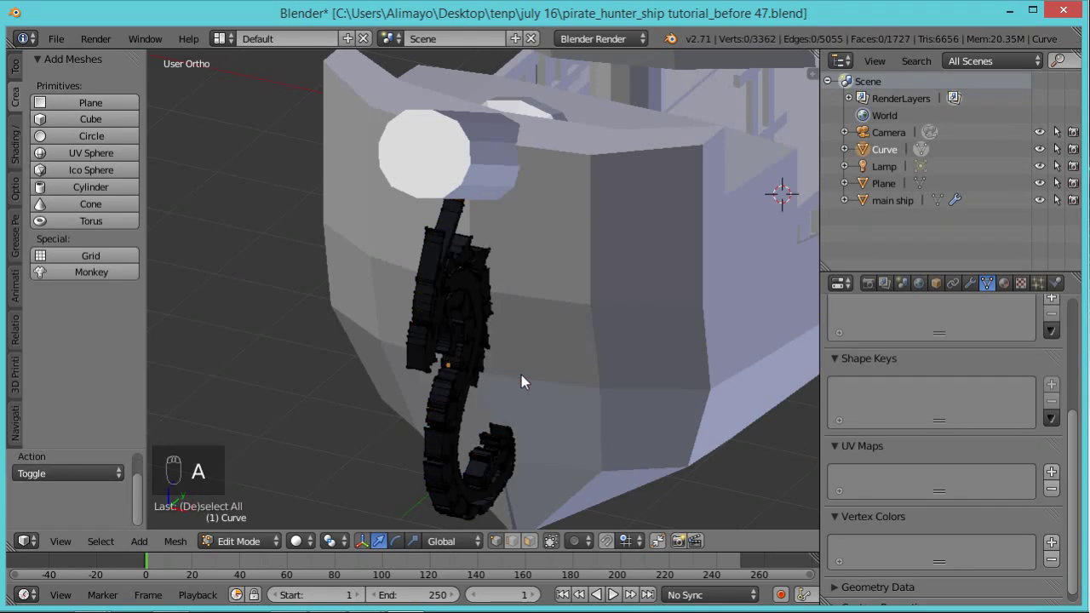
click(176, 542)
mouse_move(231, 250)
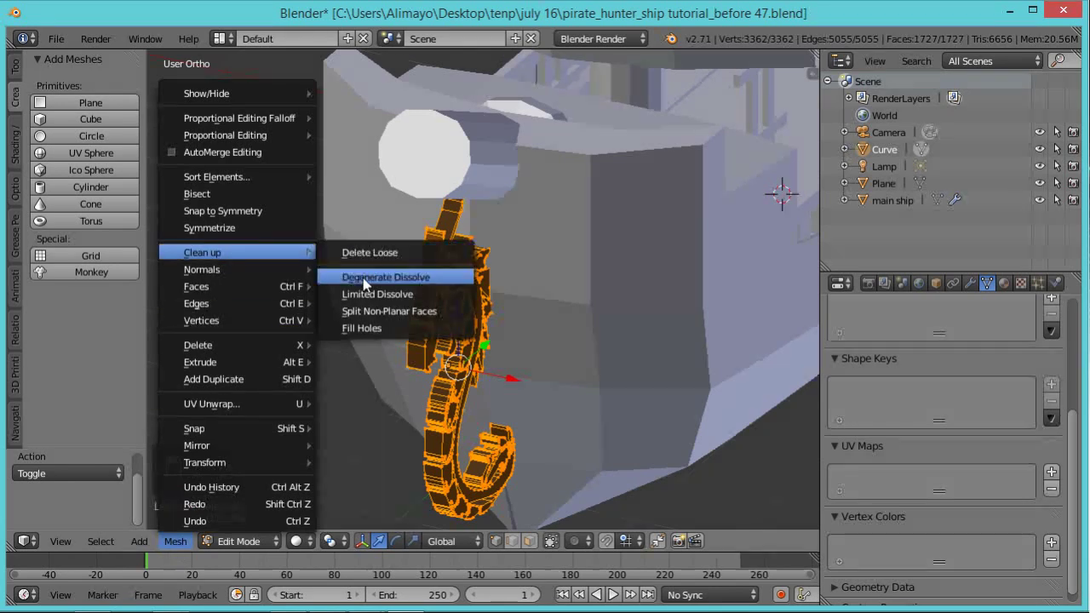
click(373, 294)
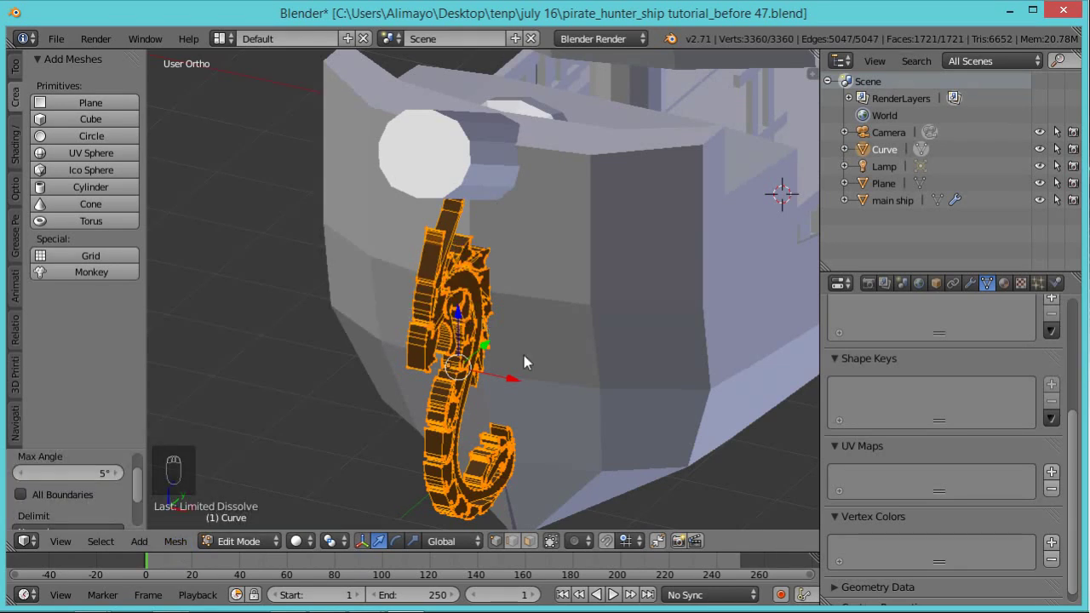
middle_drag(520, 351, 392, 350)
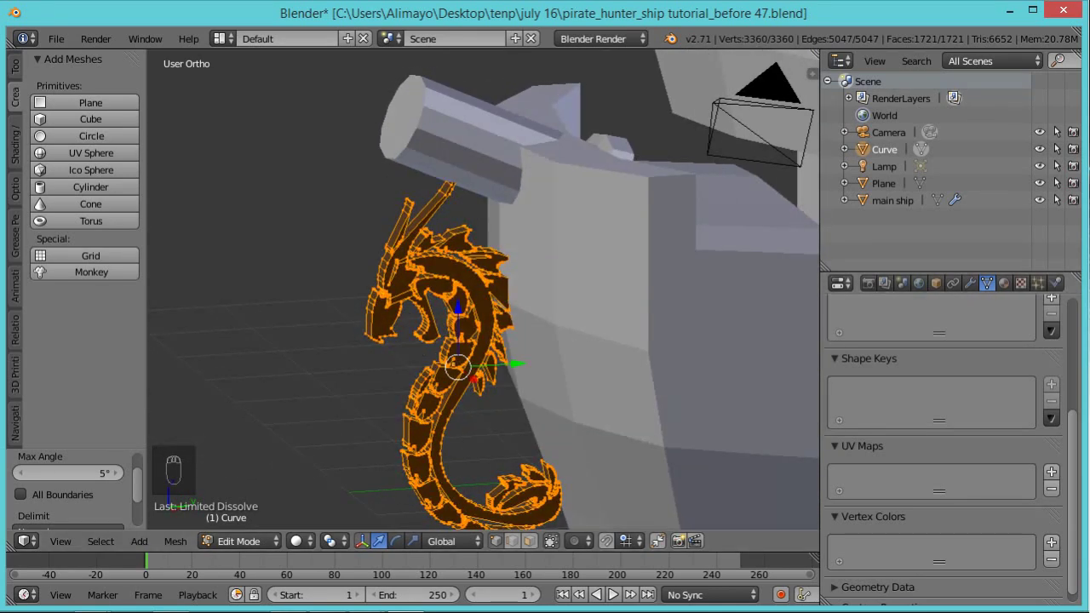
Save the scene as the incremented copy pirate_hunter_ship tutorial_before 48.blend
key(ctrl+shift+s)
key(KP_Add)
key(Return)
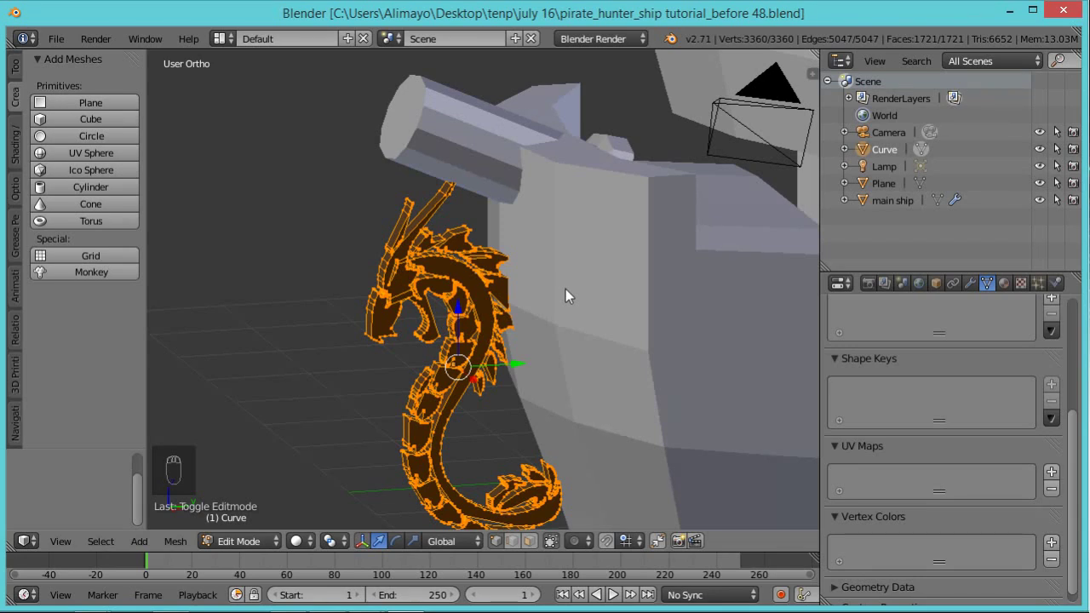
Make the dragon's normals consistent and move the mesh about -0.089 along X to centre it on the bow
key(ctrl+n)
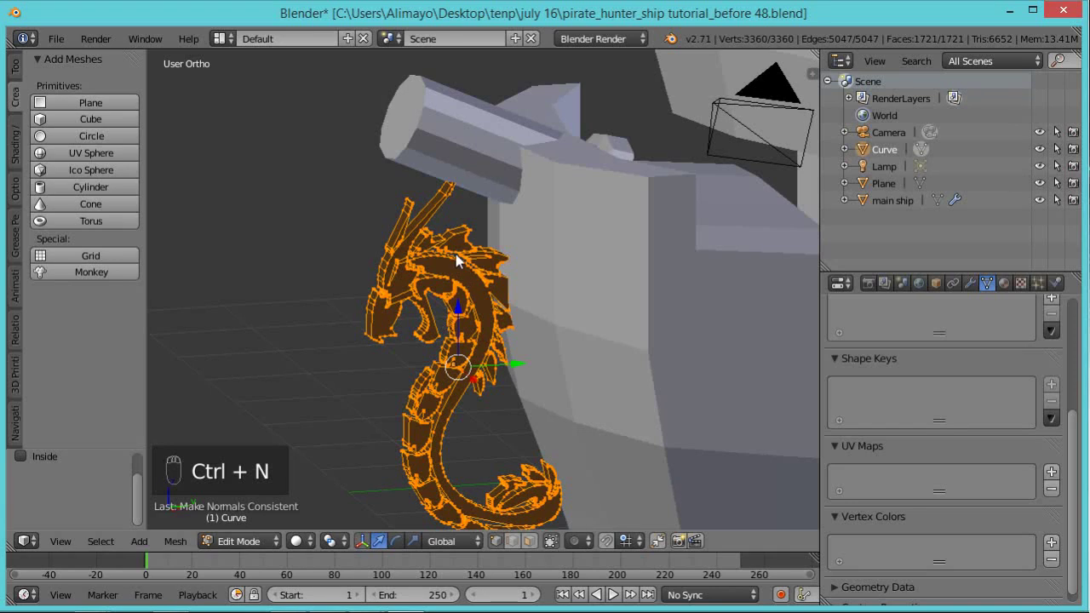
middle_drag(367, 357, 526, 356)
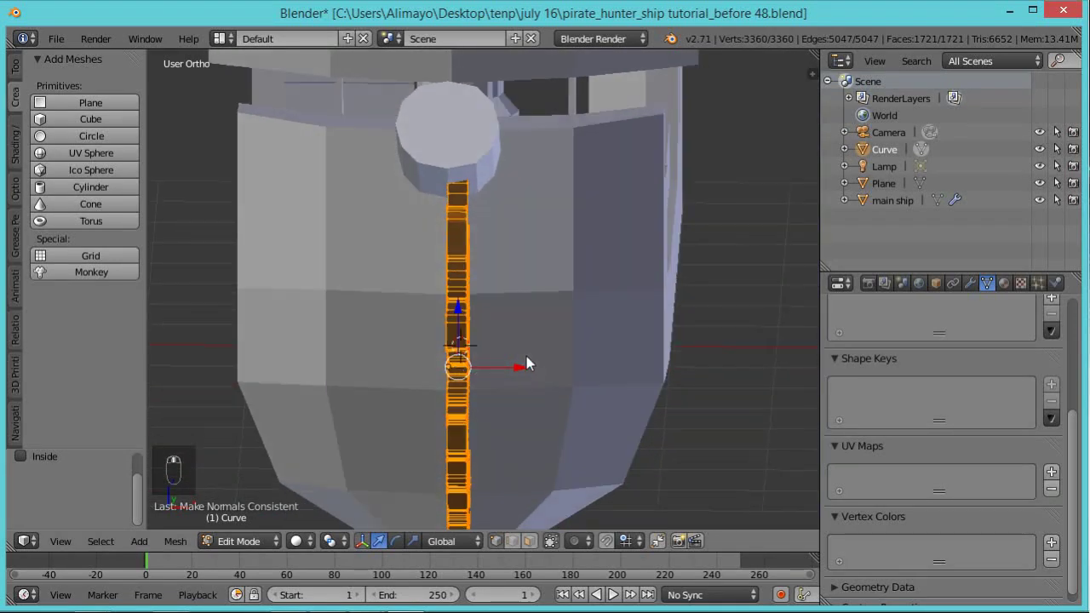
key(g)
key(x)
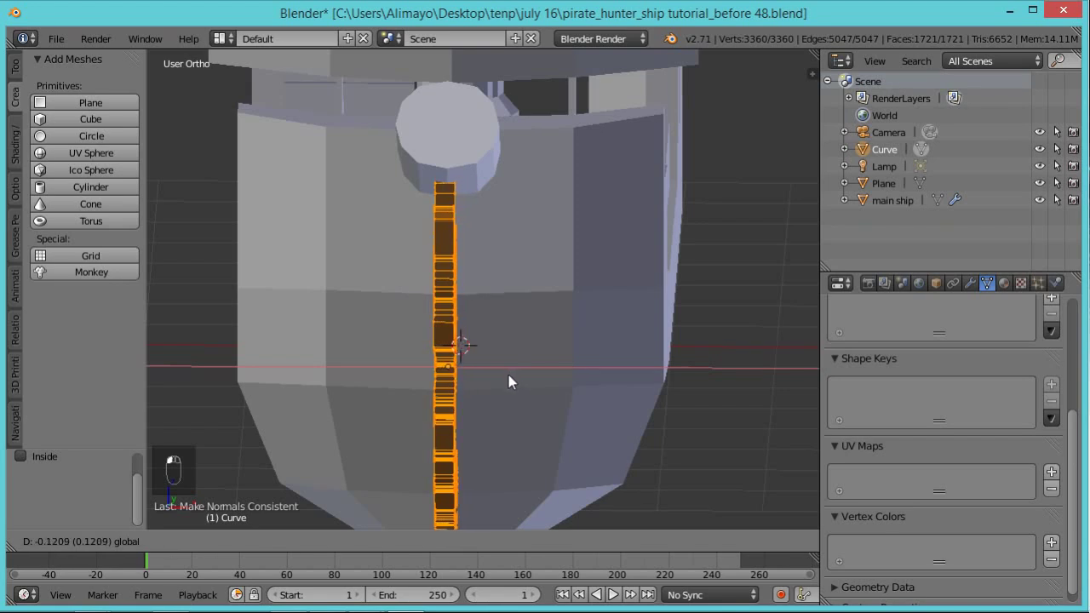
click(511, 374)
Rotate the dragon mesh about 8.1° around the X axis to tilt it against the bow
middle_drag(563, 373, 623, 338)
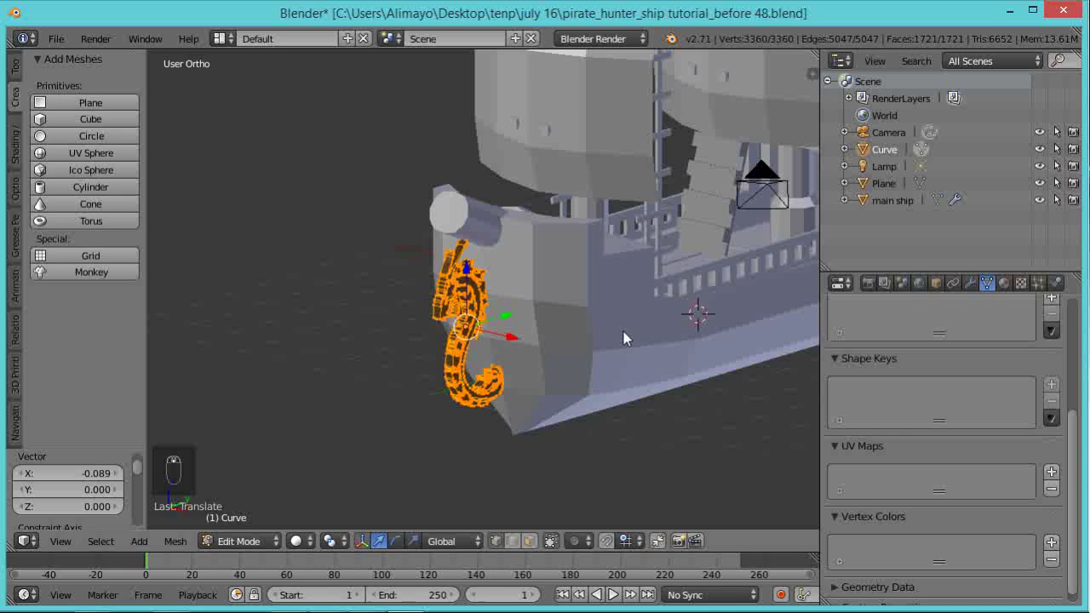
middle_drag(564, 356, 456, 338)
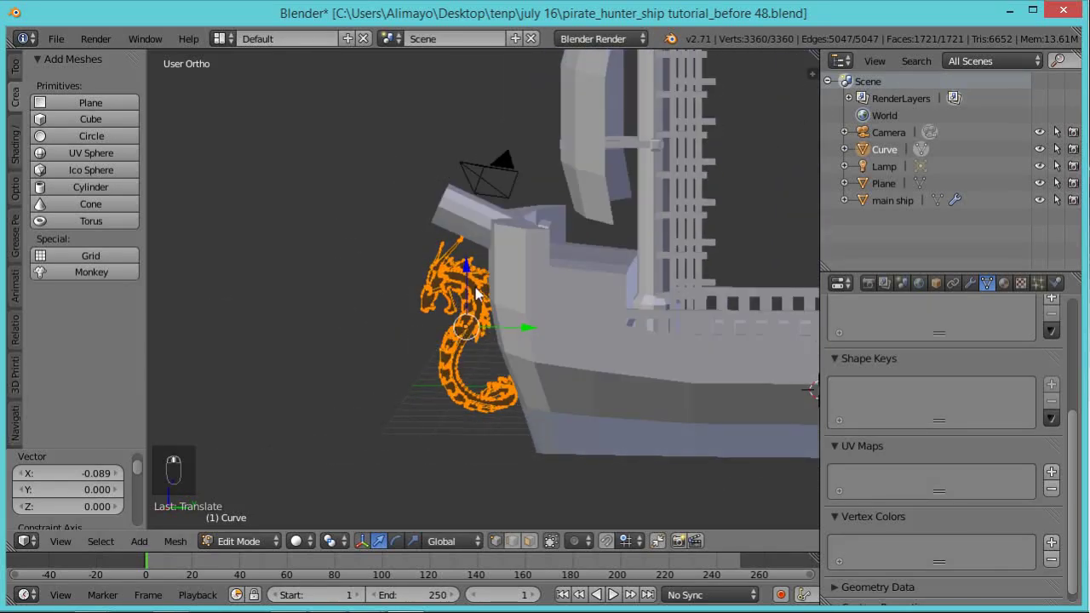
key(r)
key(x)
click(567, 337)
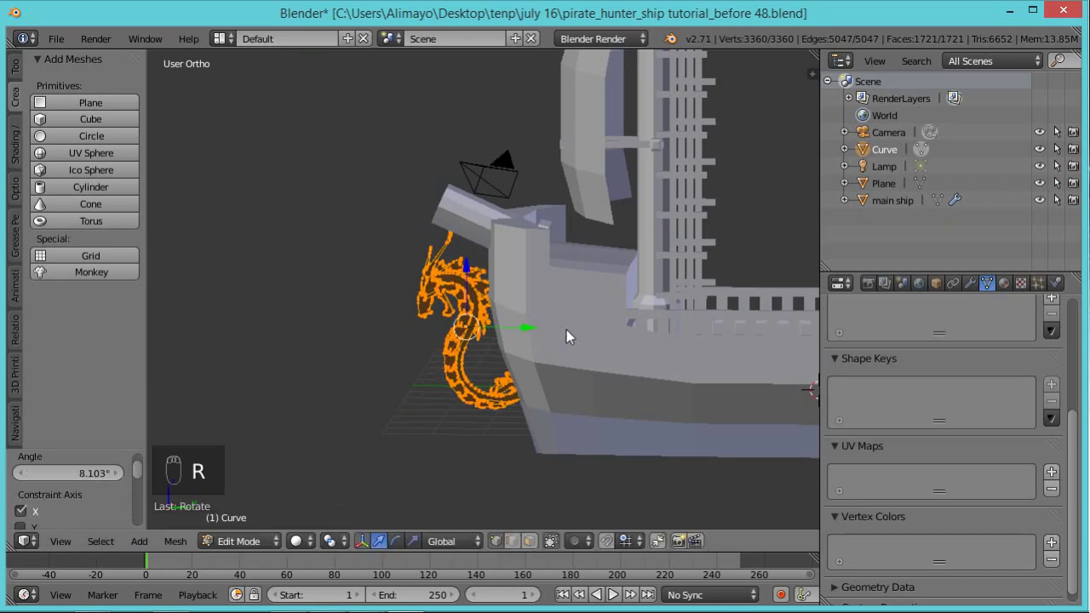
Nudge the dragon slightly along Y toward the bow and raise it about 0.101 along Z
middle_drag(490, 337, 526, 328)
drag(526, 329, 528, 321)
mouse_move(488, 350)
middle_down()
mouse_move(568, 315)
mouse_move(631, 330)
mouse_move(680, 326)
mouse_move(553, 349)
mouse_move(499, 339)
mouse_move(519, 332)
mouse_move(499, 338)
middle_up()
drag(469, 274, 472, 245)
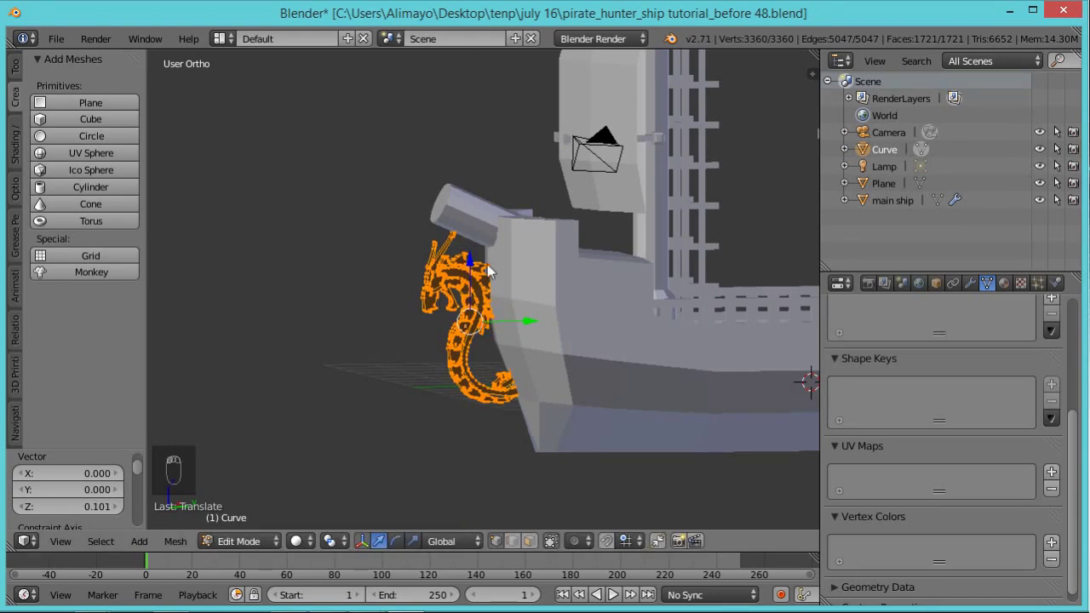
Return the dragon to Object Mode and save the scene as the incremented copy pirate_hunter_ship tutorial_before 49.blend
key(Tab)
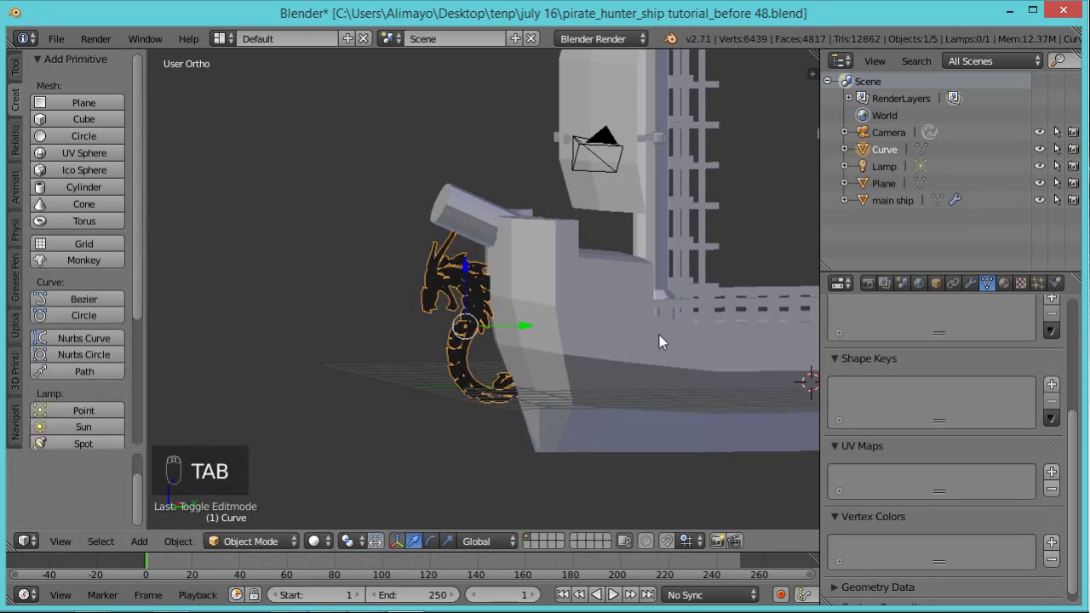
middle_drag(661, 337, 356, 383)
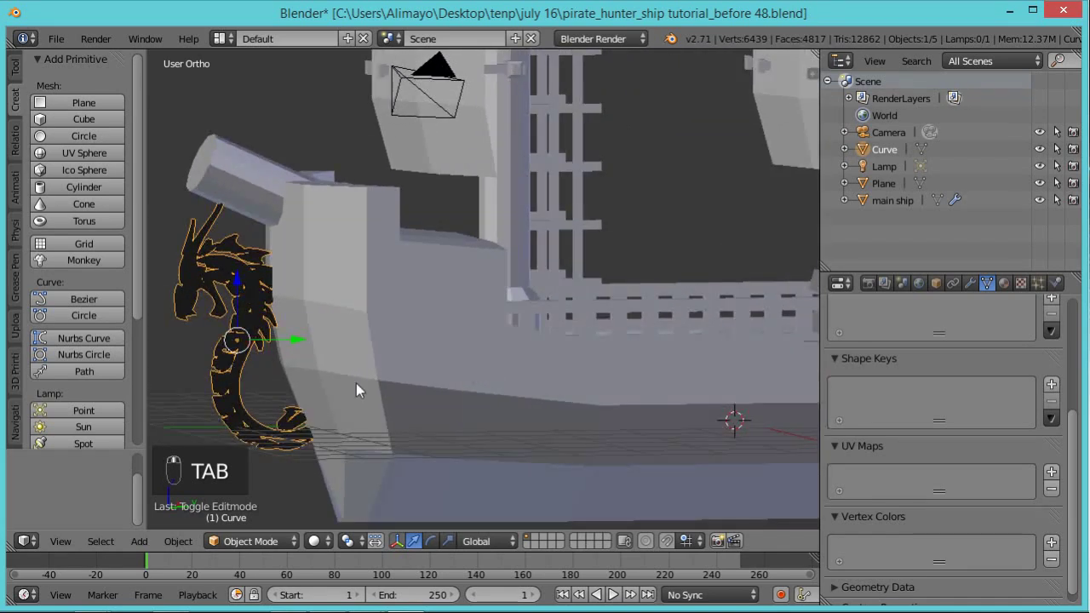
scroll(440, 367, up, 2)
middle_drag(439, 368, 361, 397)
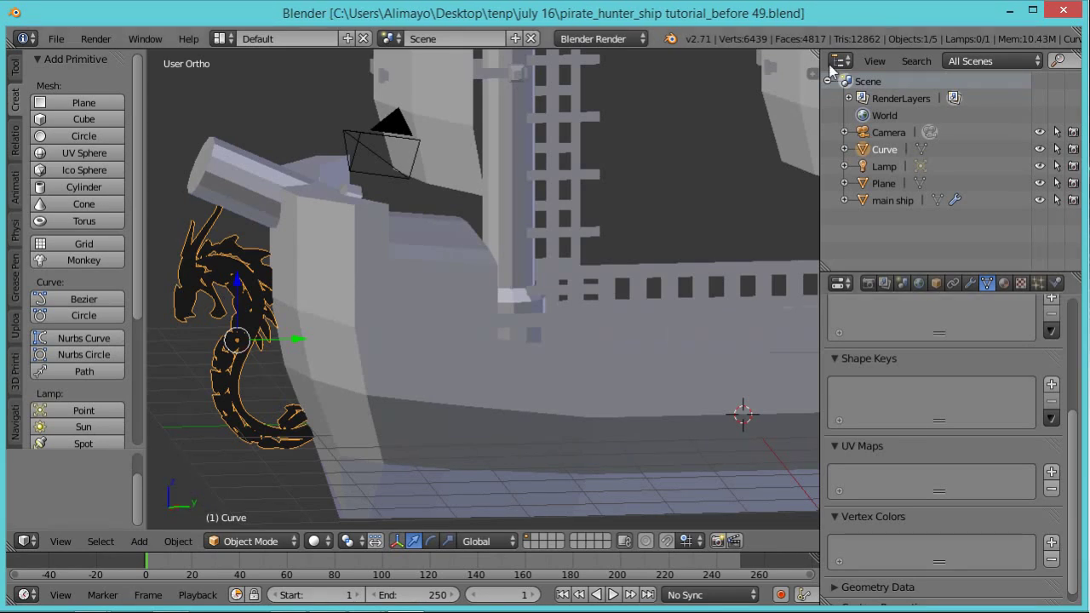
Select the main ship object and open it in Edit Mode with face selection
middle_drag(579, 271, 496, 319)
right_click(513, 381)
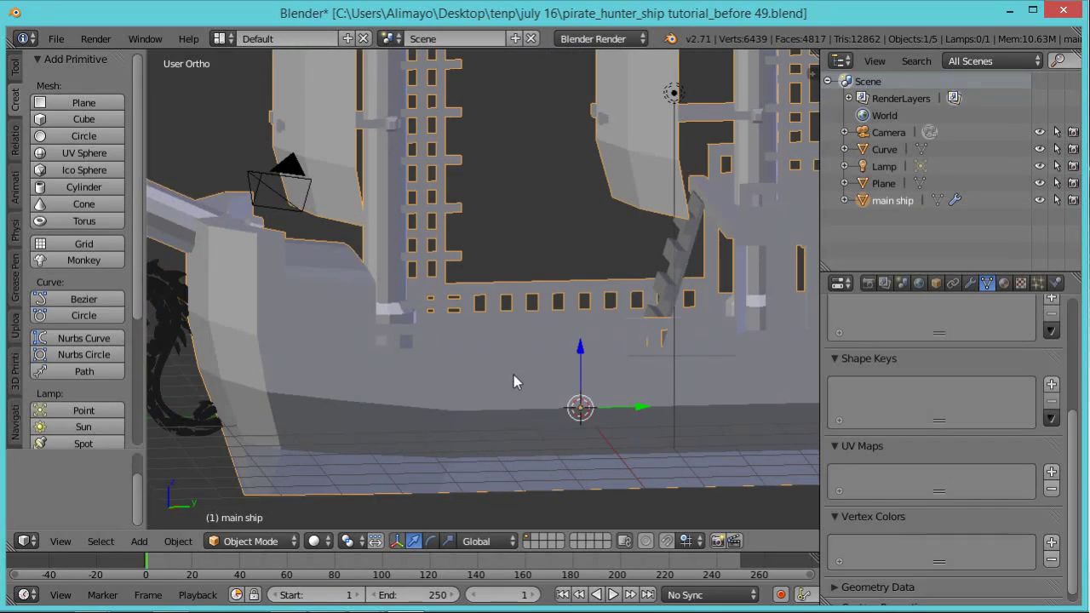
key(Tab)
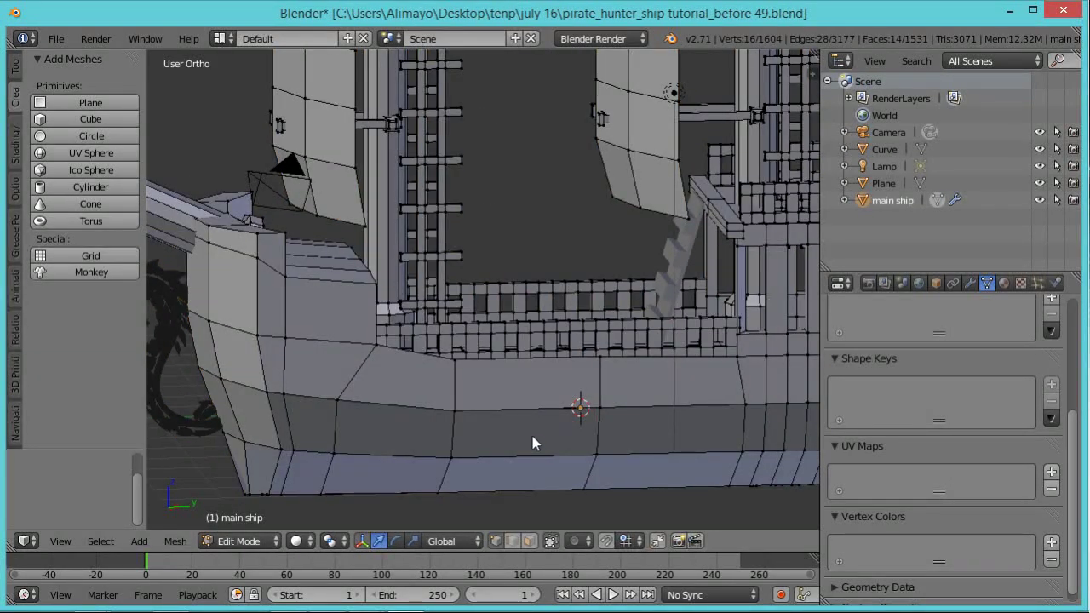
click(528, 542)
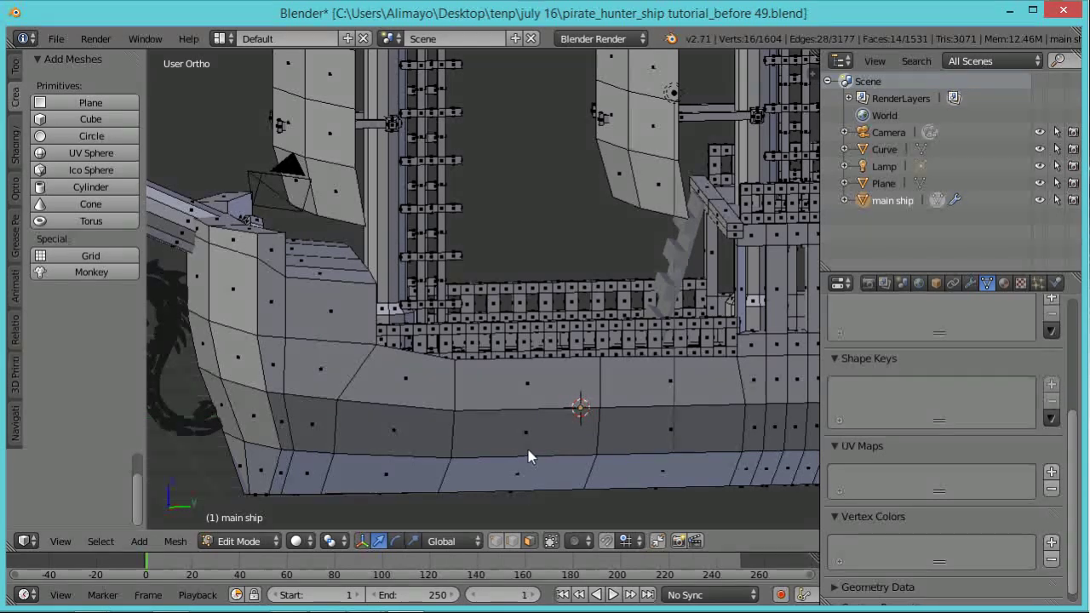
Split the middle face of the lower hull side from the ship and move it 1.364 outward along X
right_click(528, 446)
middle_drag(615, 419, 639, 450)
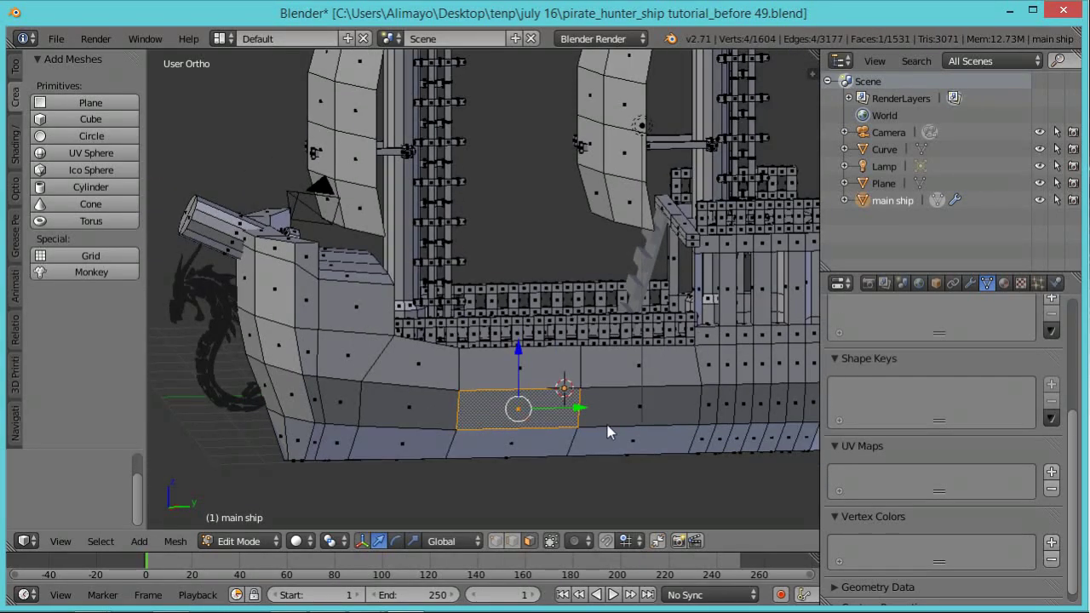
middle_drag(579, 398, 635, 415)
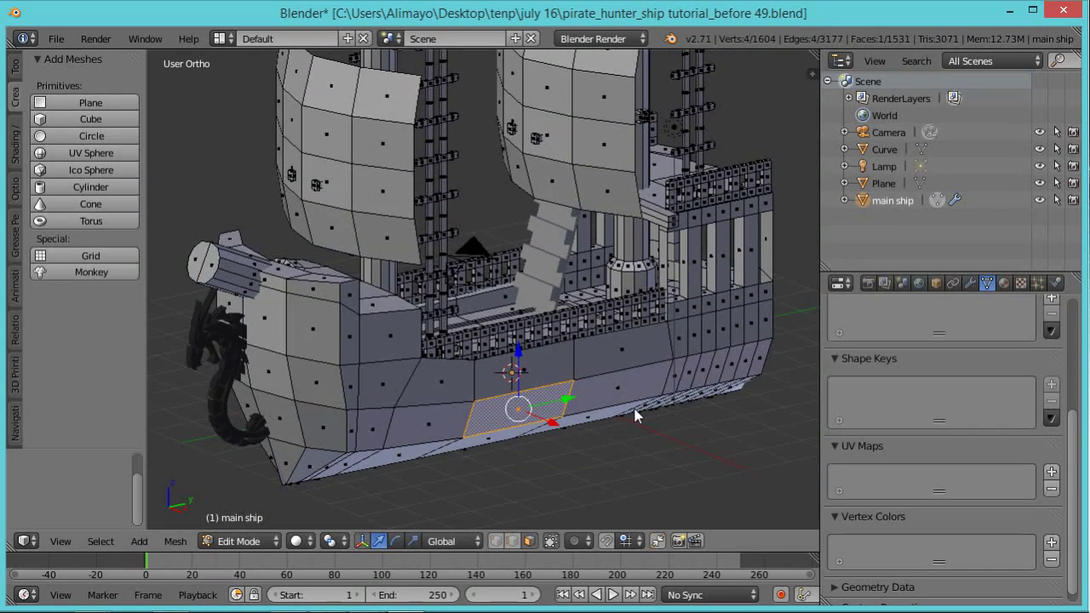
key(e)
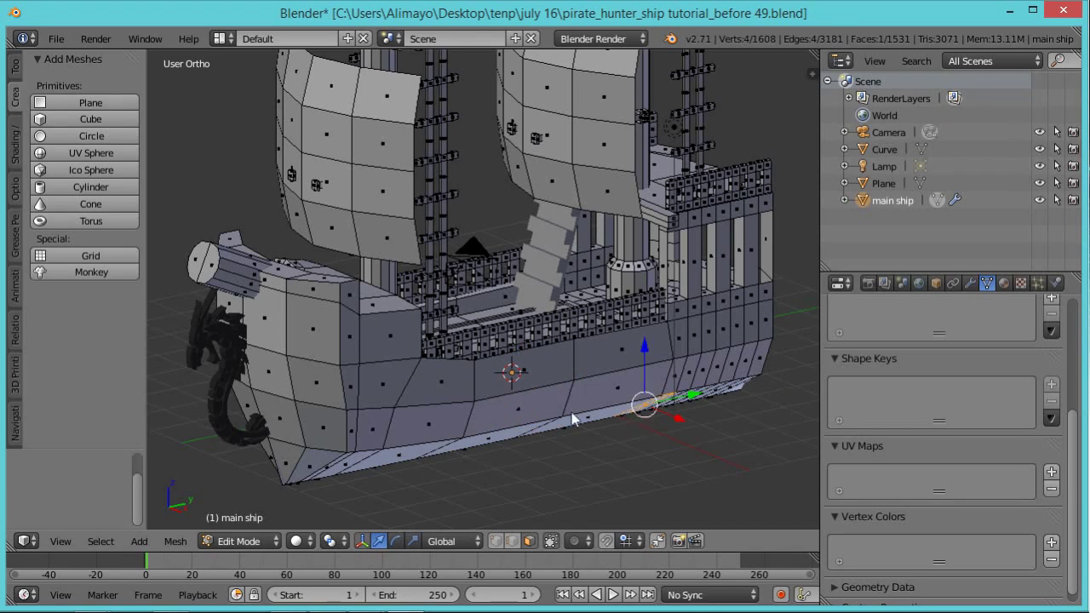
right_click(541, 420)
drag(553, 425, 603, 432)
Extrude the detached hull face outward along its normal into a thin slab, with an X offset of about 0.169
middle_drag(626, 417, 663, 427)
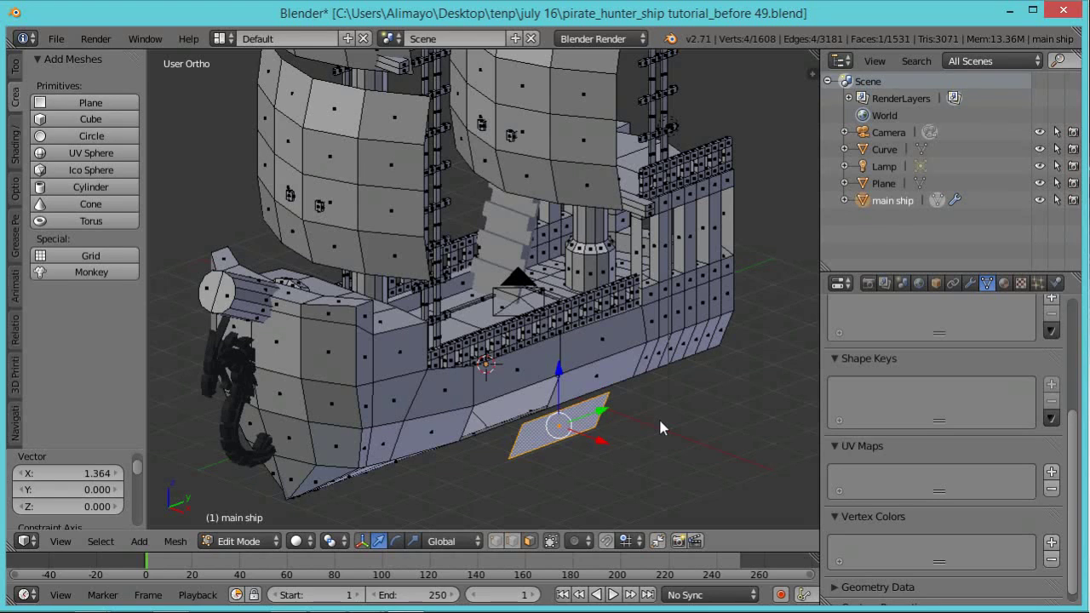
key(e)
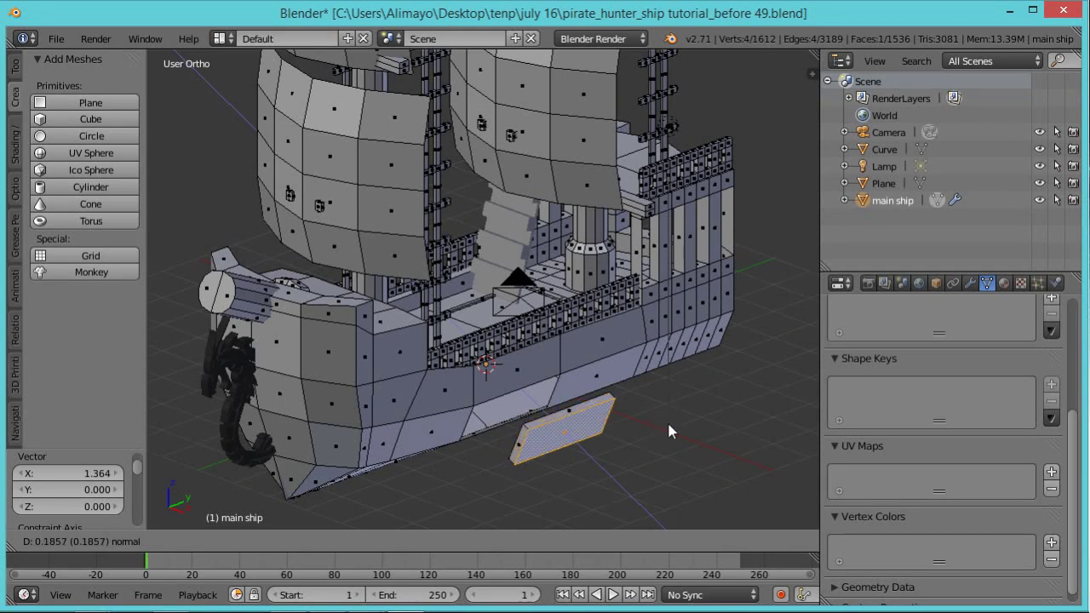
click(667, 420)
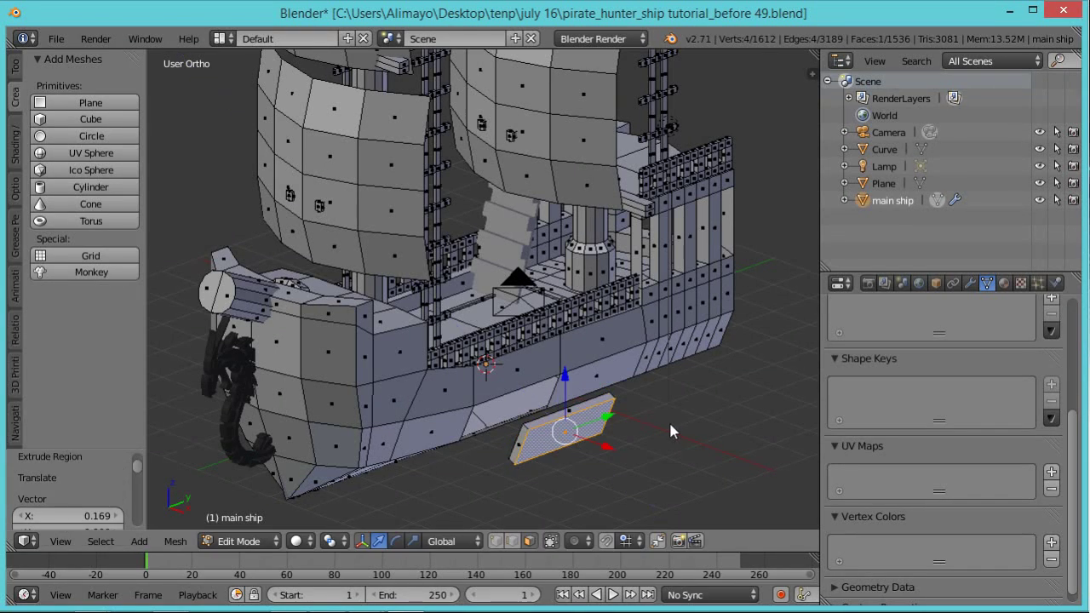
Select the slab's narrow upper face and snap the 3D cursor to its centre
scroll(676, 431, up, 1)
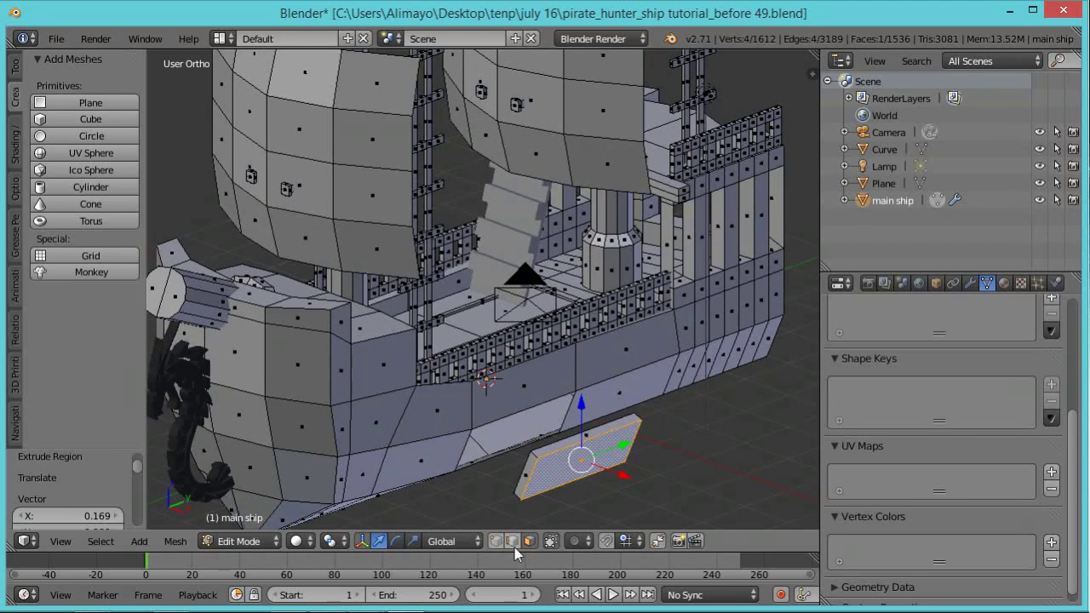
right_click(567, 452)
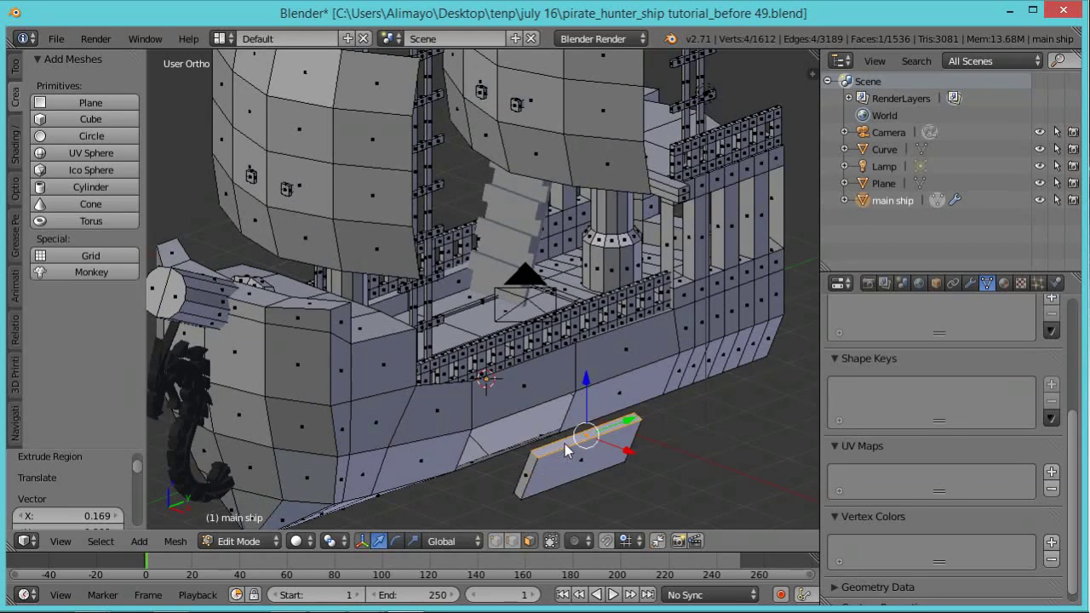
shift+middle_drag(567, 452, 452, 331)
scroll(495, 294, up, 2)
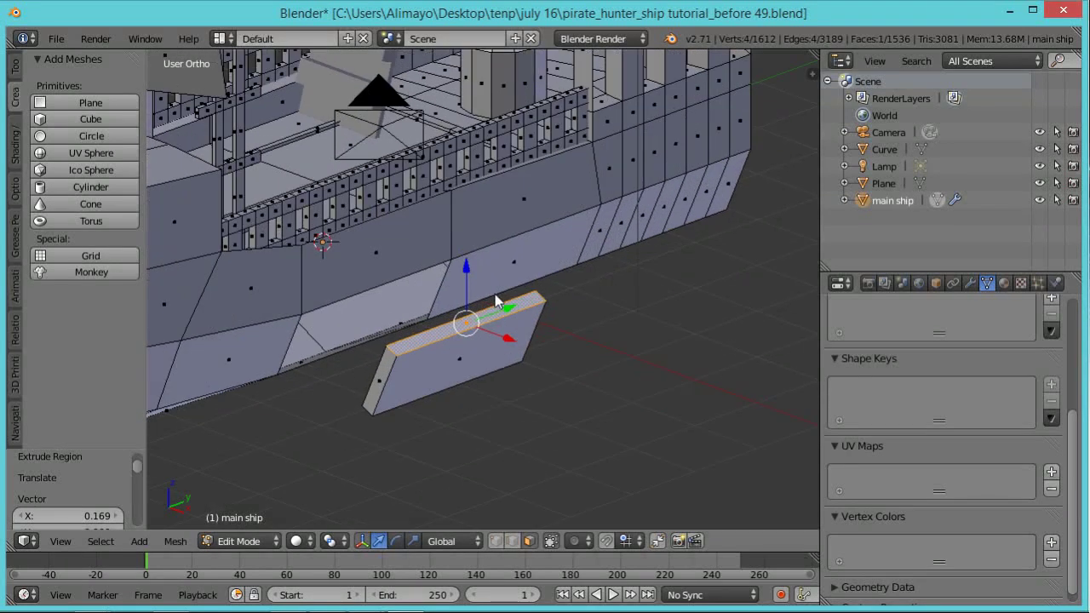
scroll(495, 294, up, 2)
key(shift+s)
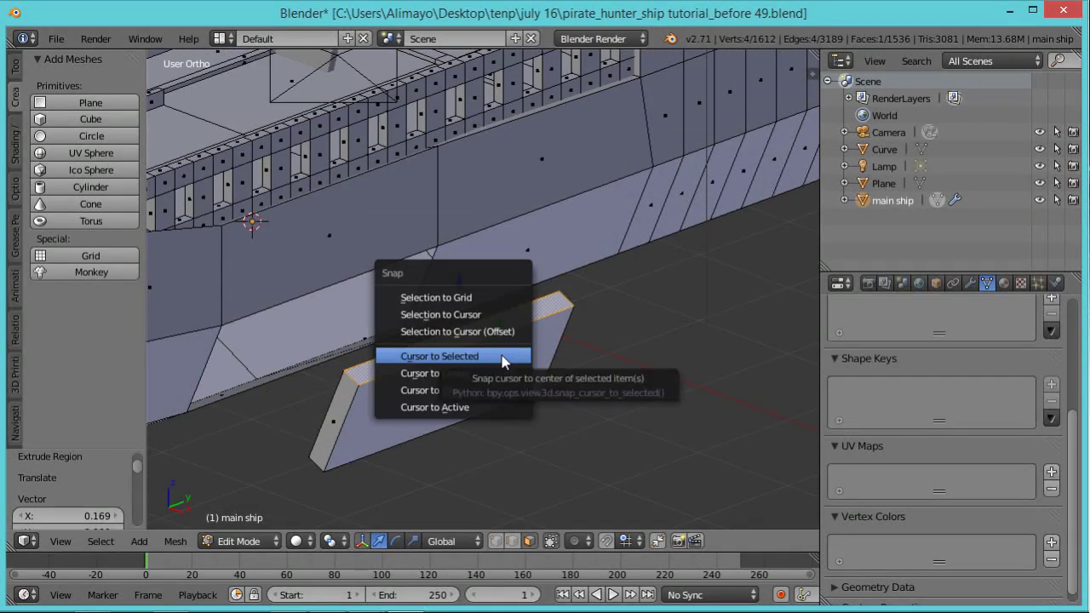
click(503, 362)
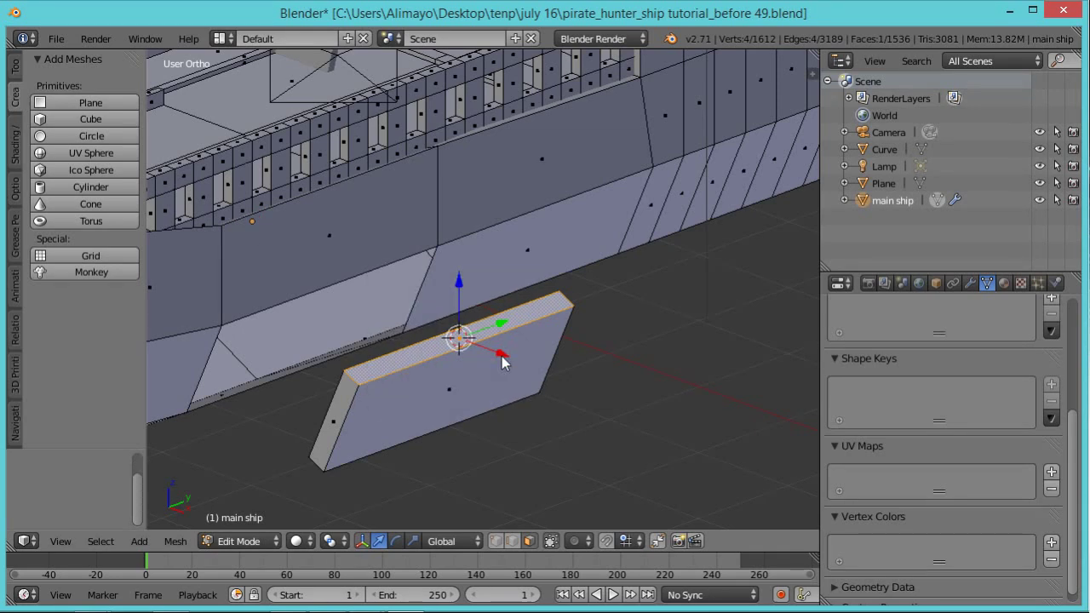
Select the whole linked slab, separate it from the ship into its own object, and return to Object Mode
key(ctrl+l)
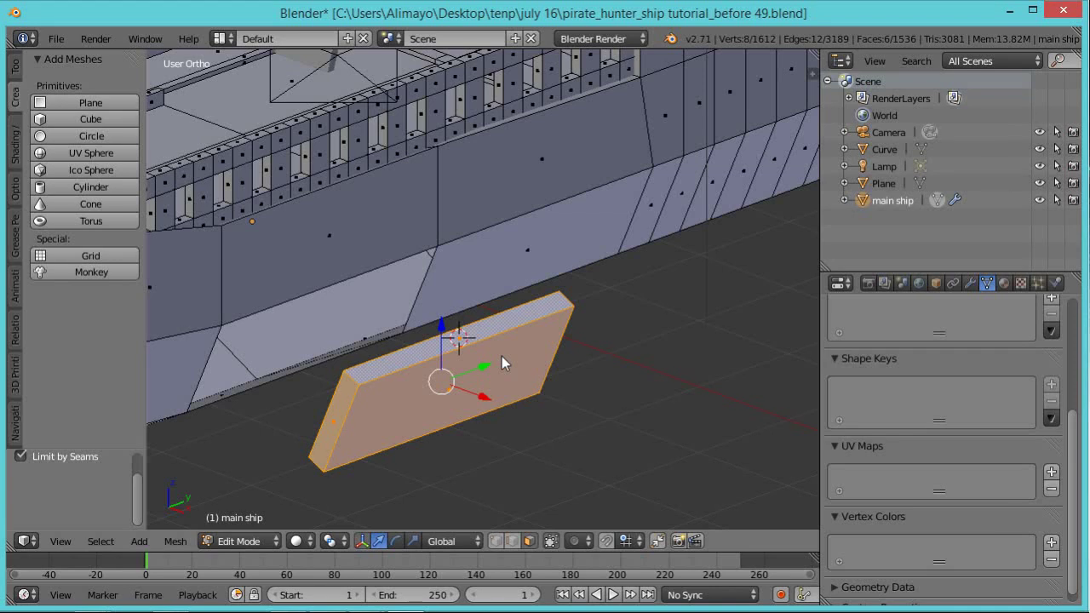
key(p)
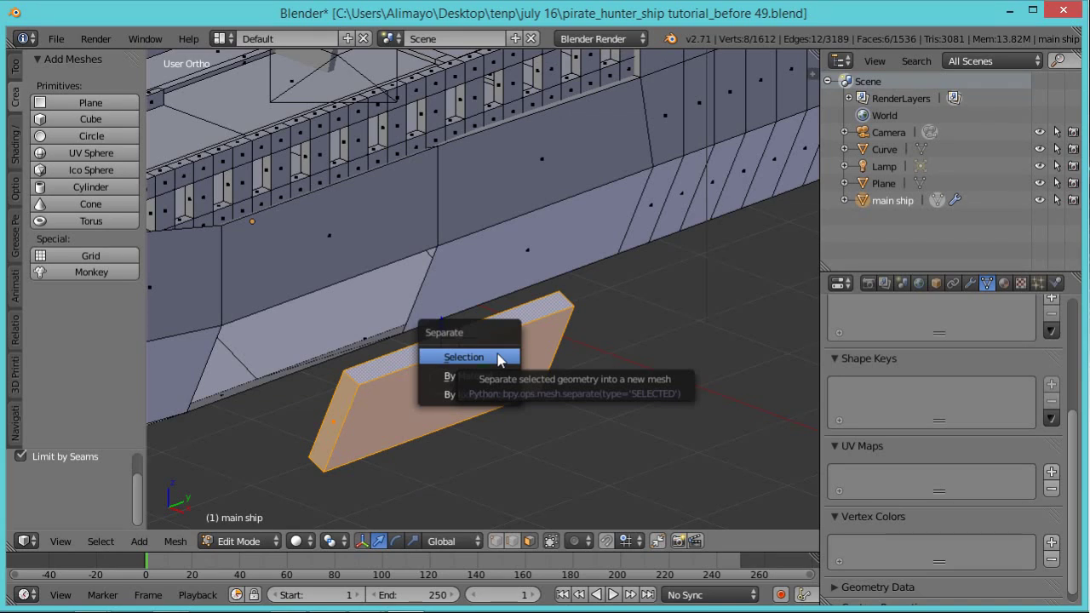
click(500, 358)
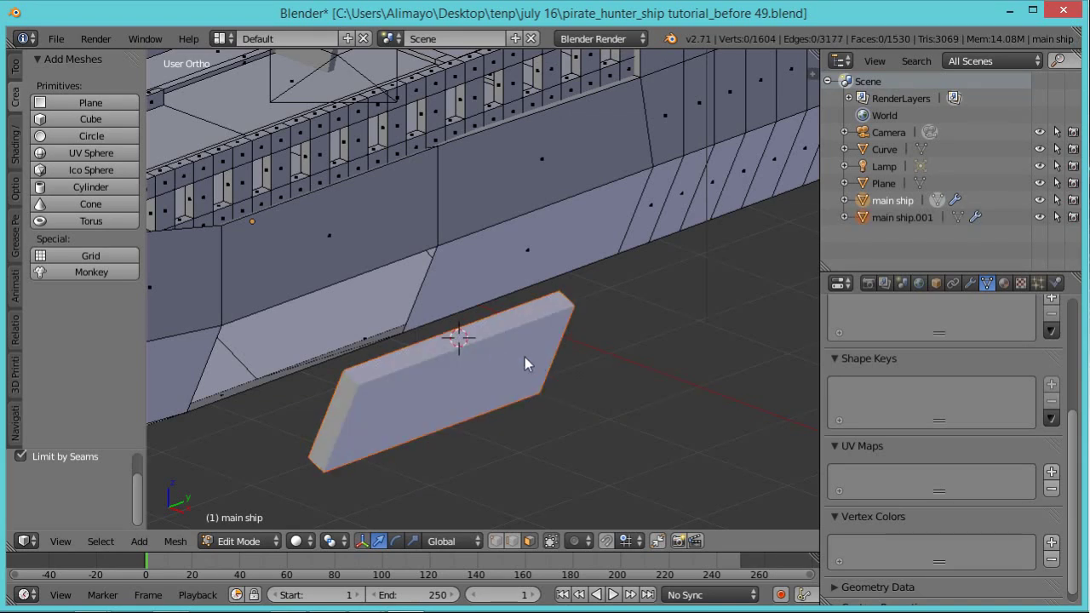
key(Tab)
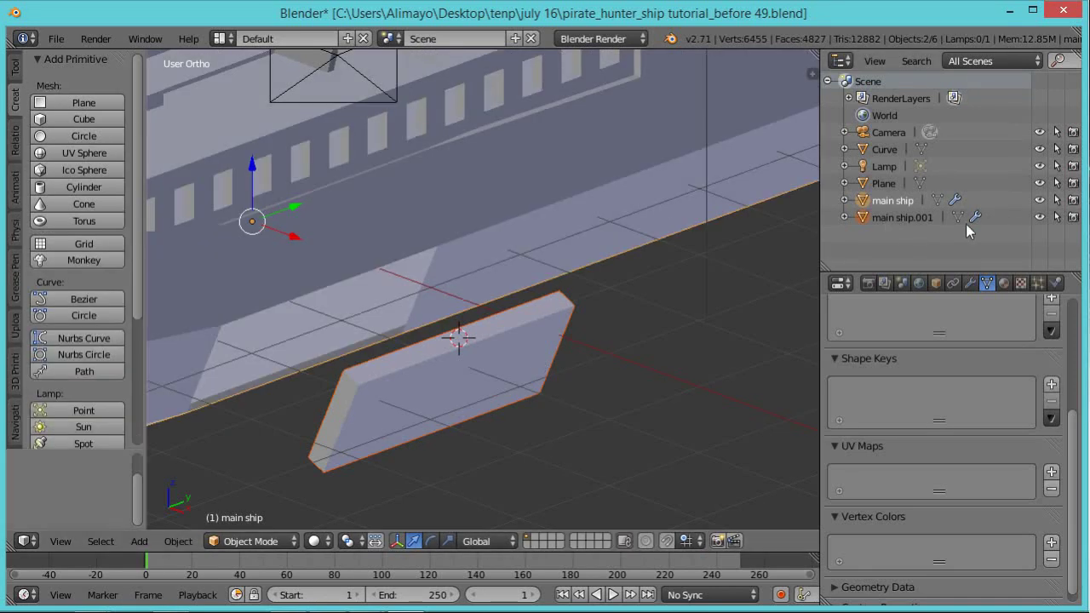
Rename the separated slab object as cannon door and save the file as pirate_hunter_ship tutorial_before 50.blend
click(1039, 218)
click(1038, 217)
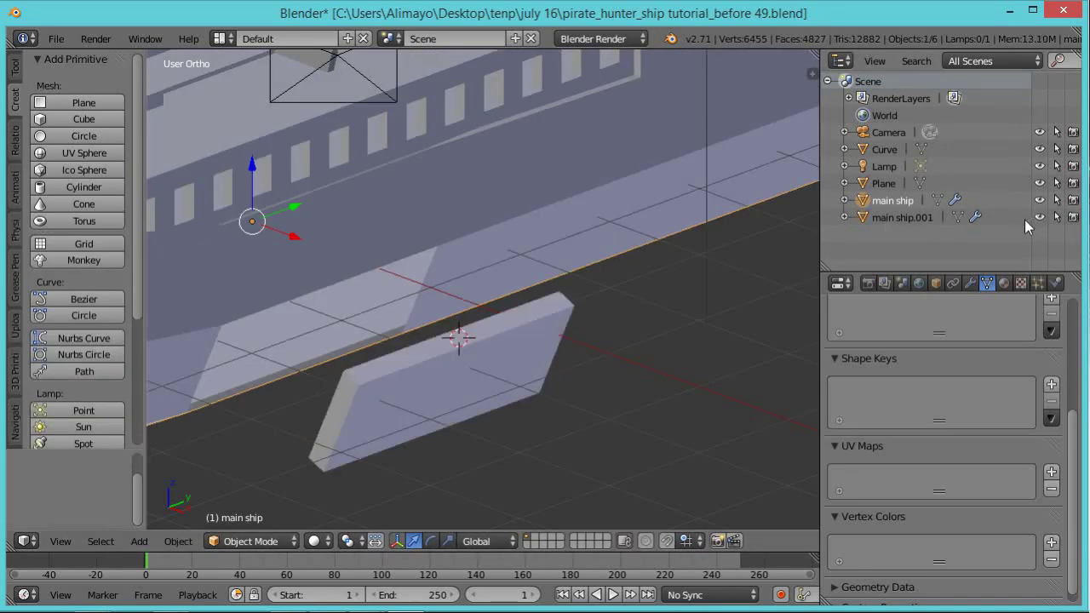
double_click(910, 216)
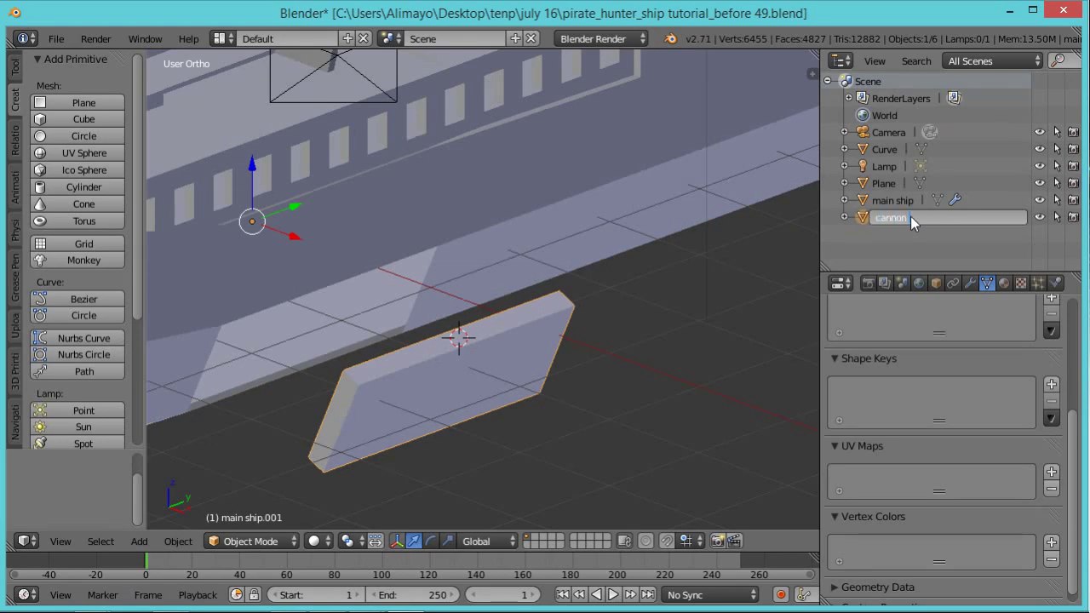
key(Return)
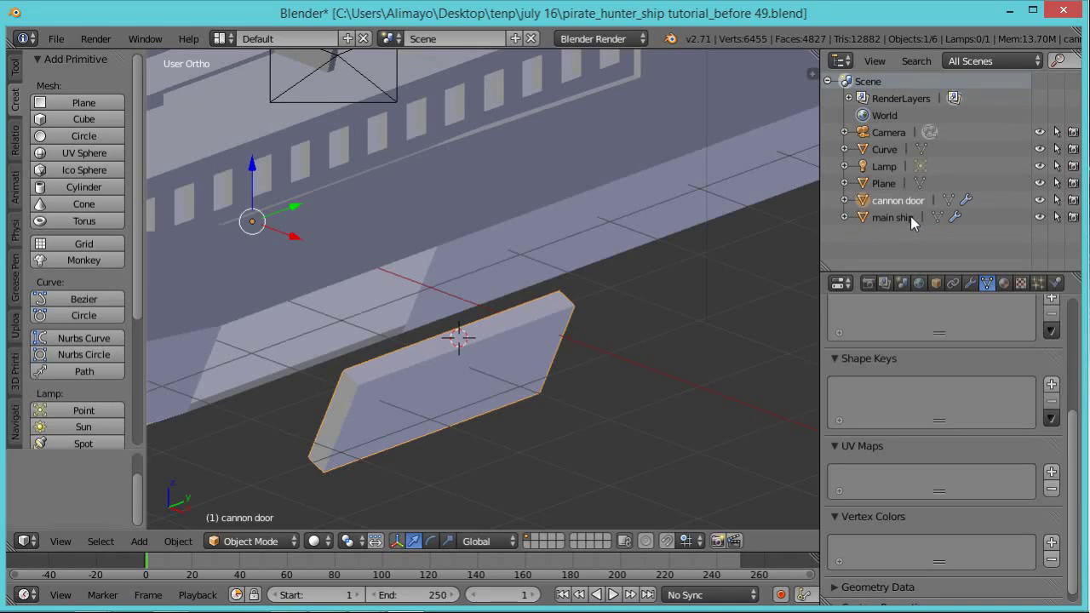
key(ctrl+alt+s)
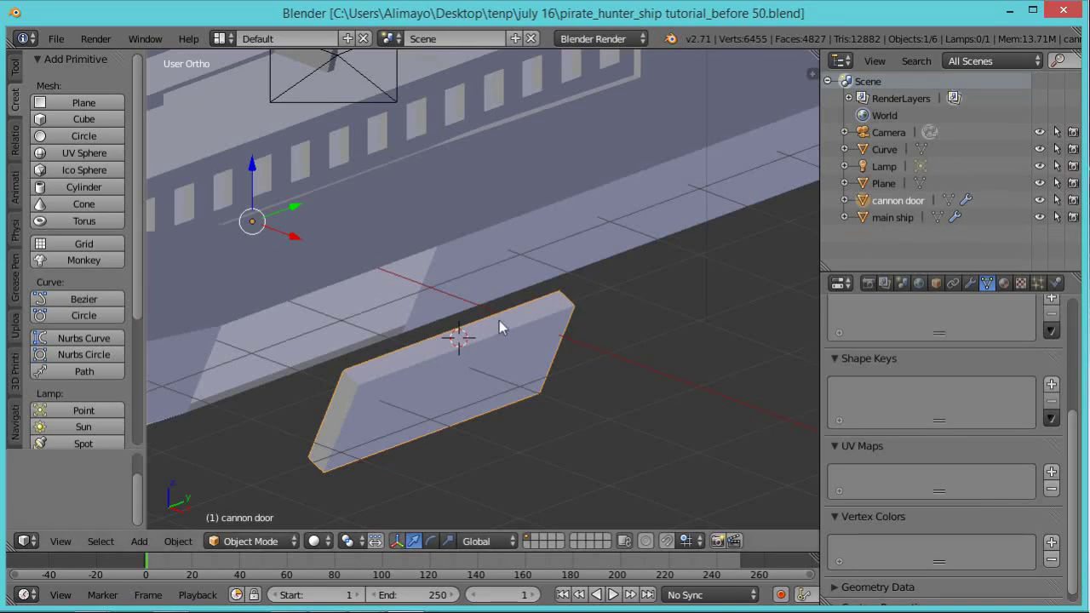
Set the cannon door's origin to the 3D cursor and remove its Mirror modifier
click(180, 544)
mouse_move(206, 469)
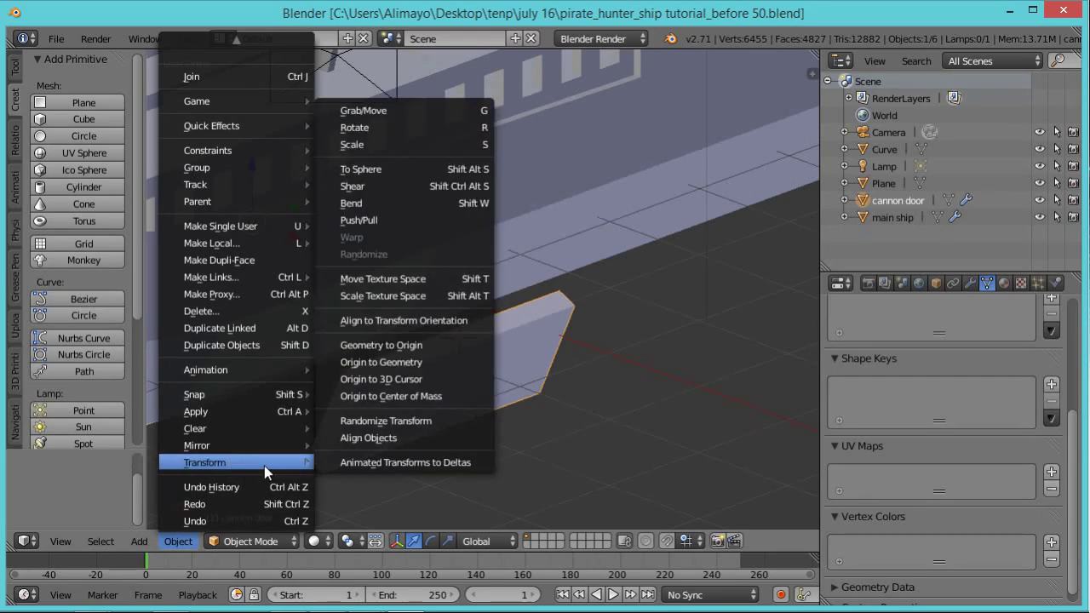
click(364, 381)
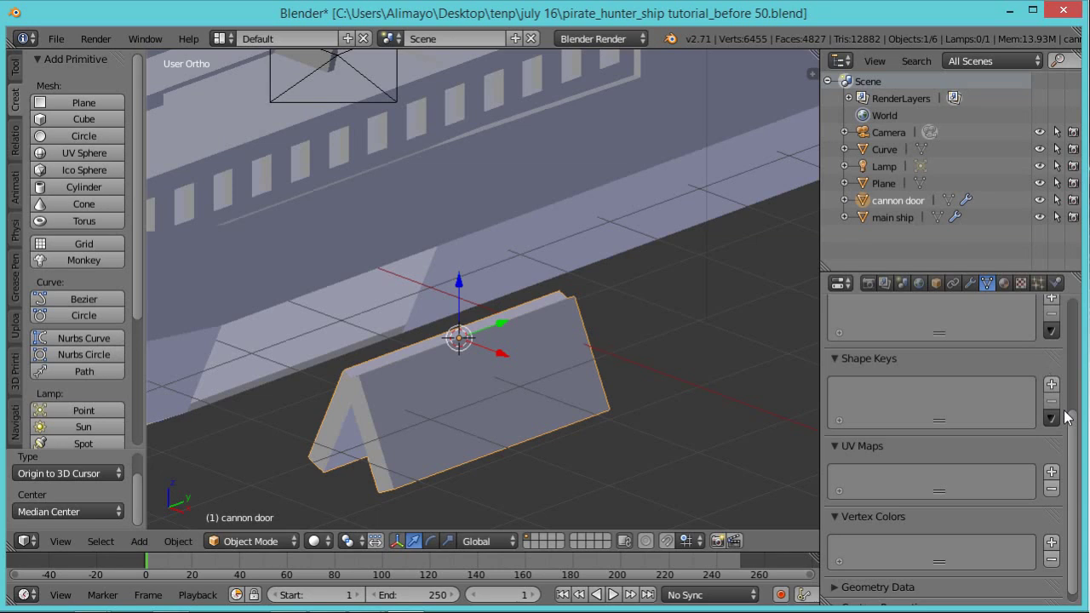
drag(1078, 441, 1078, 309)
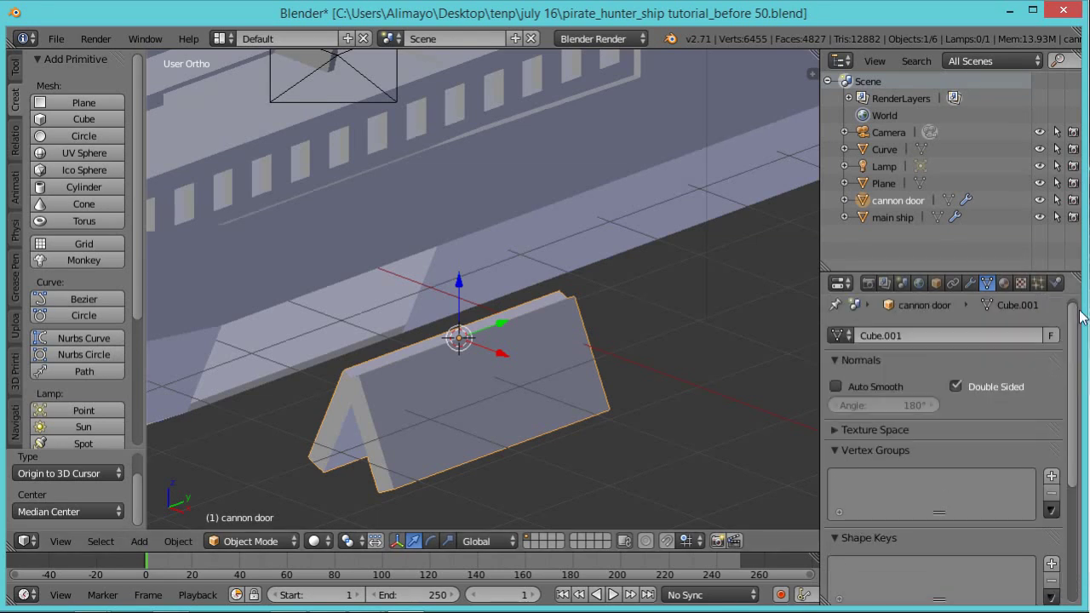
click(970, 283)
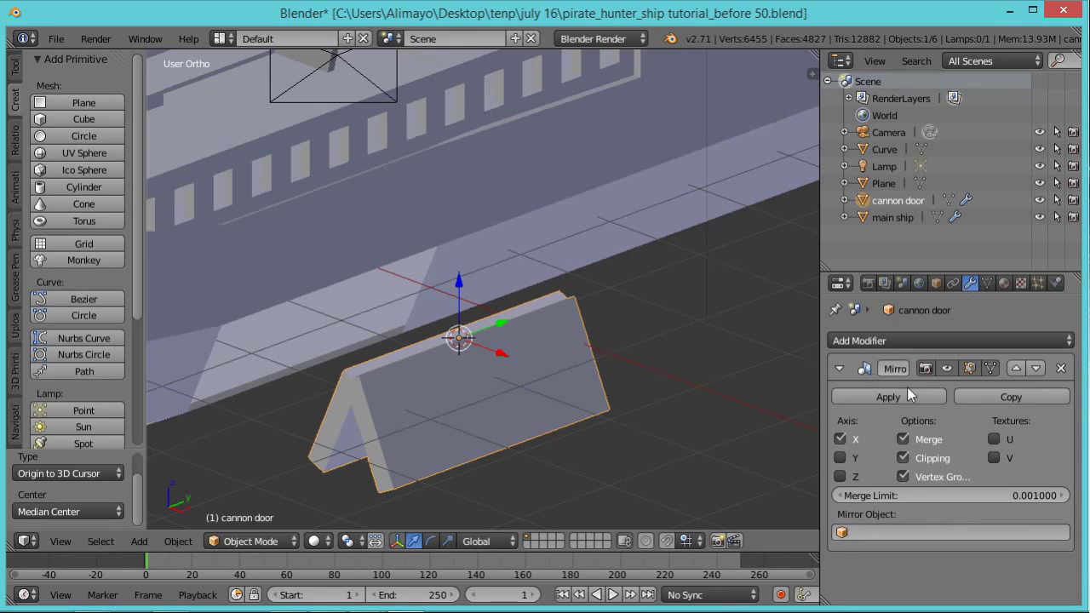
click(1061, 368)
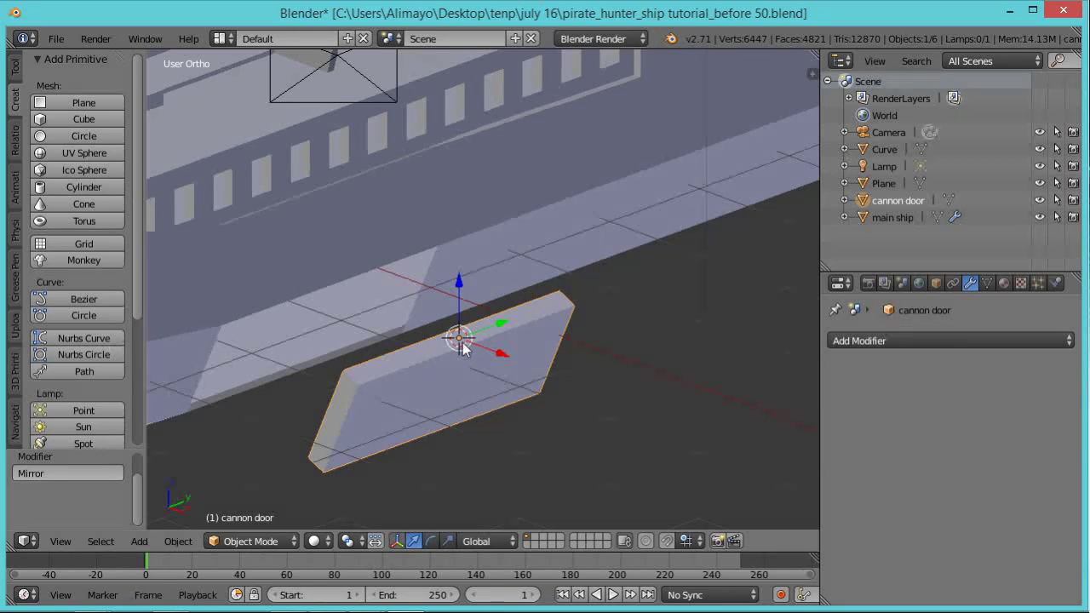
Add a cube-shaped empty at the 3D cursor and scale it down to about 0.206
key(shift+a)
mouse_move(463, 343)
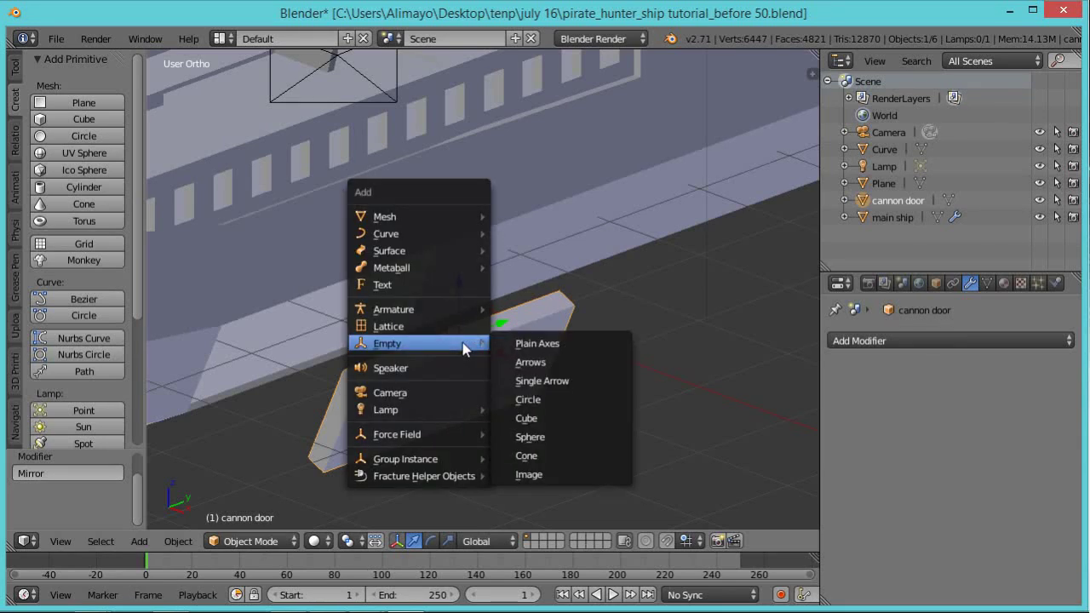
click(551, 419)
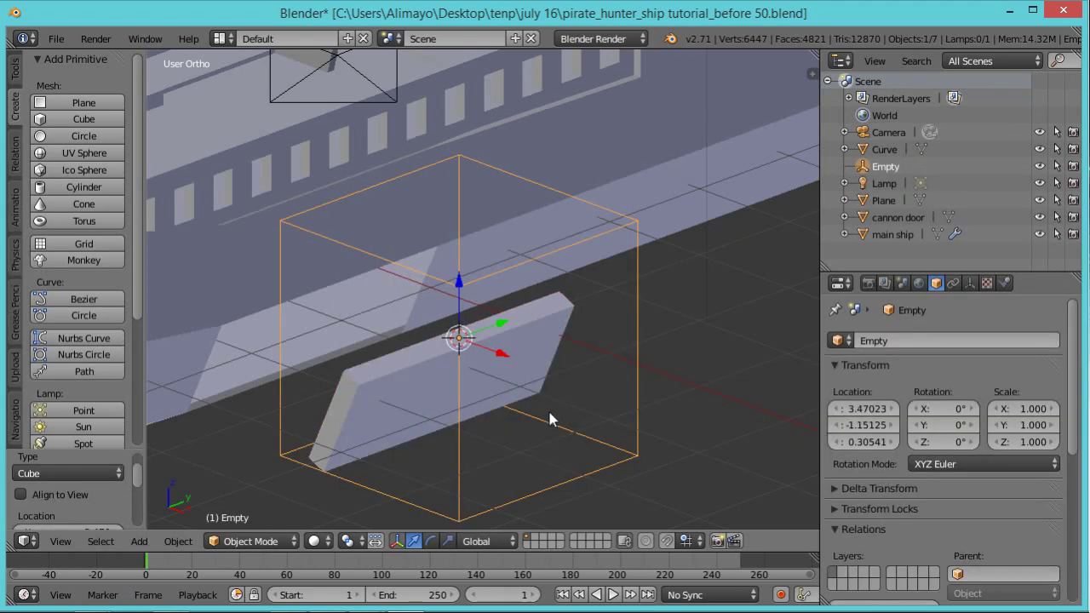
key(s)
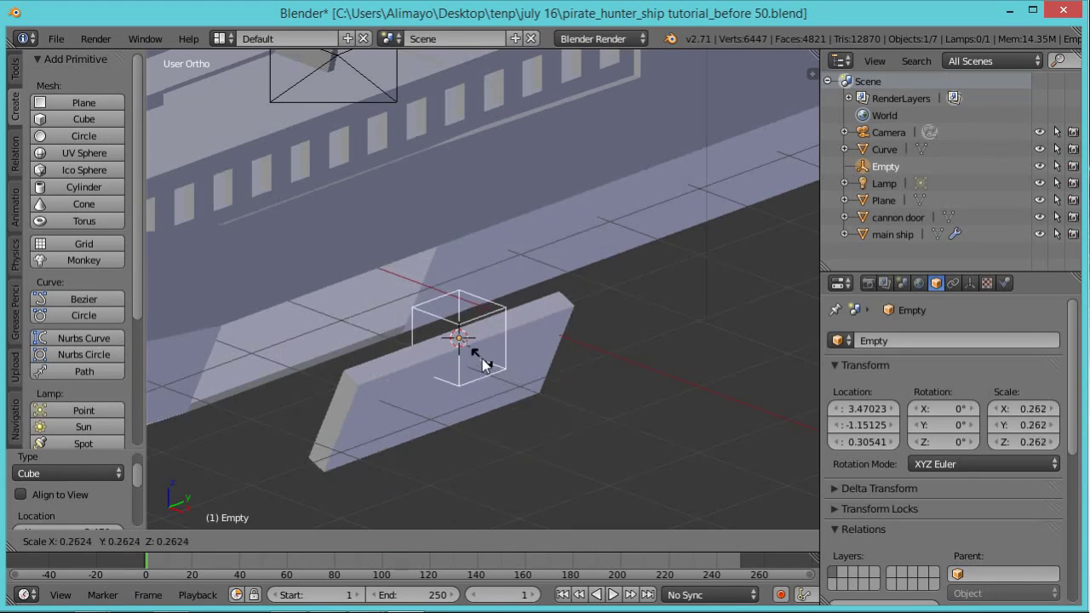
click(477, 367)
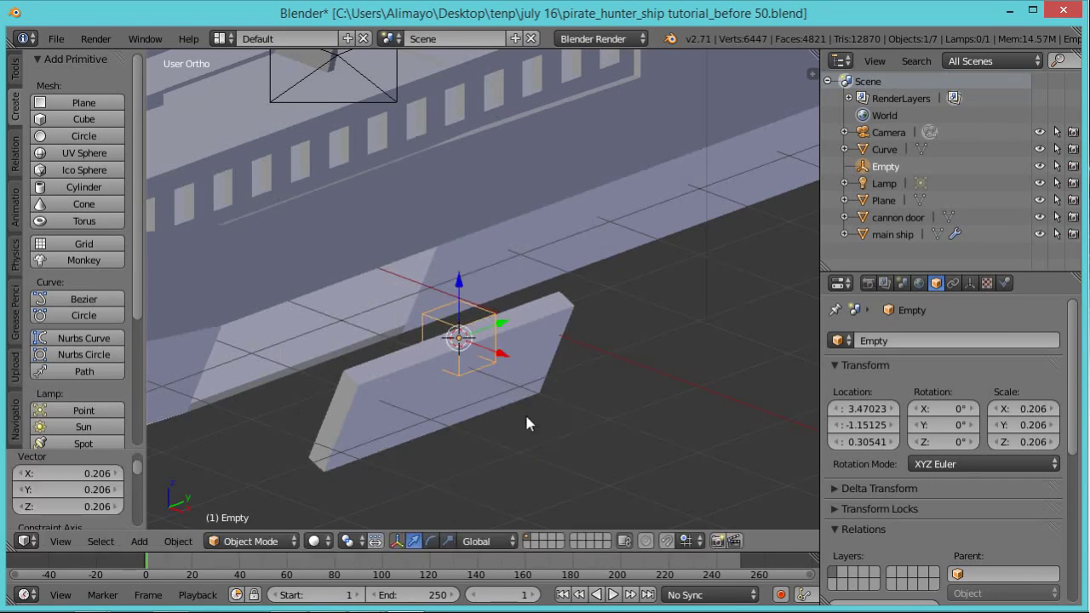
Parent the cannon door to the cube empty using Object (Keep Transform)
right_click(420, 403)
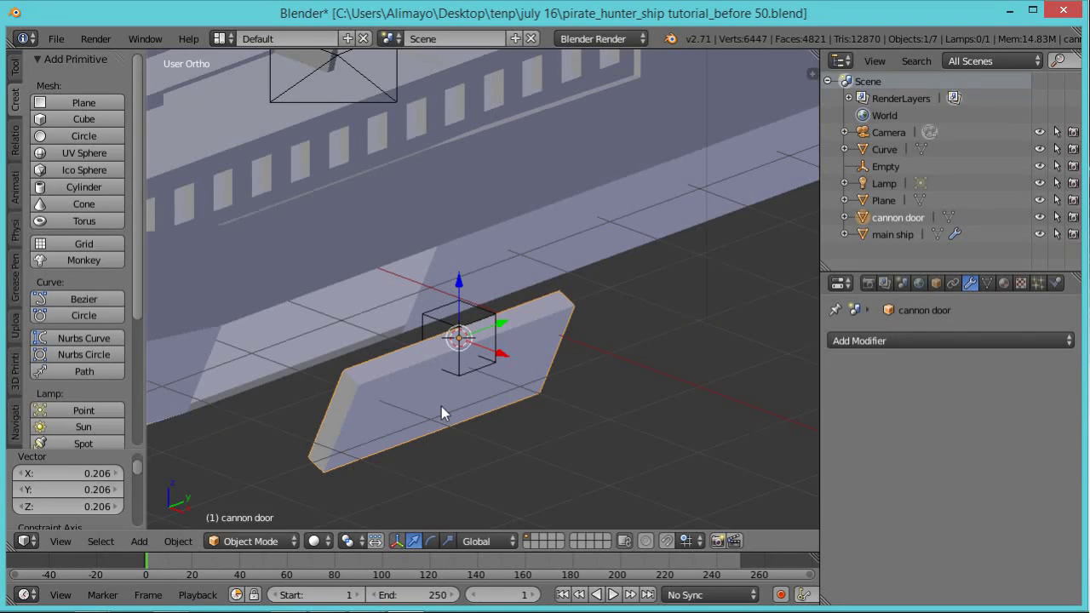
shift+right_click(475, 313)
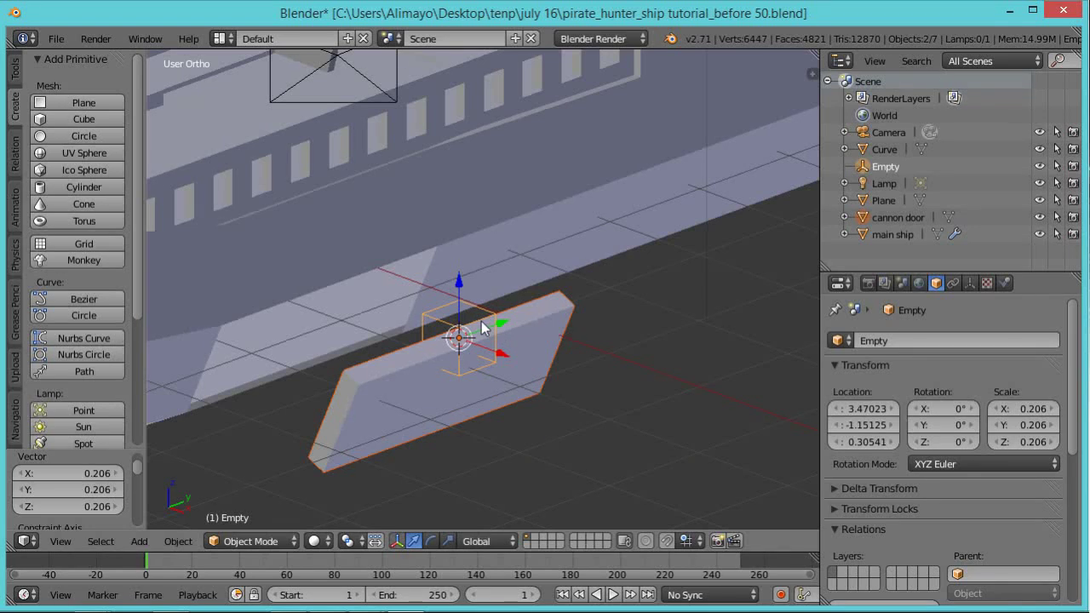
key(ctrl+p)
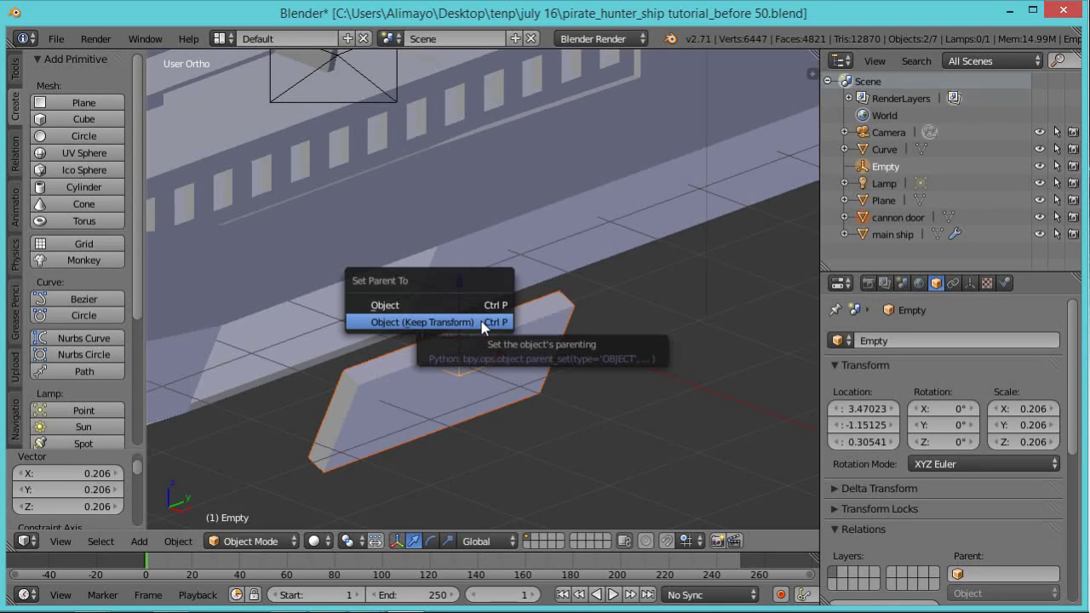
click(481, 322)
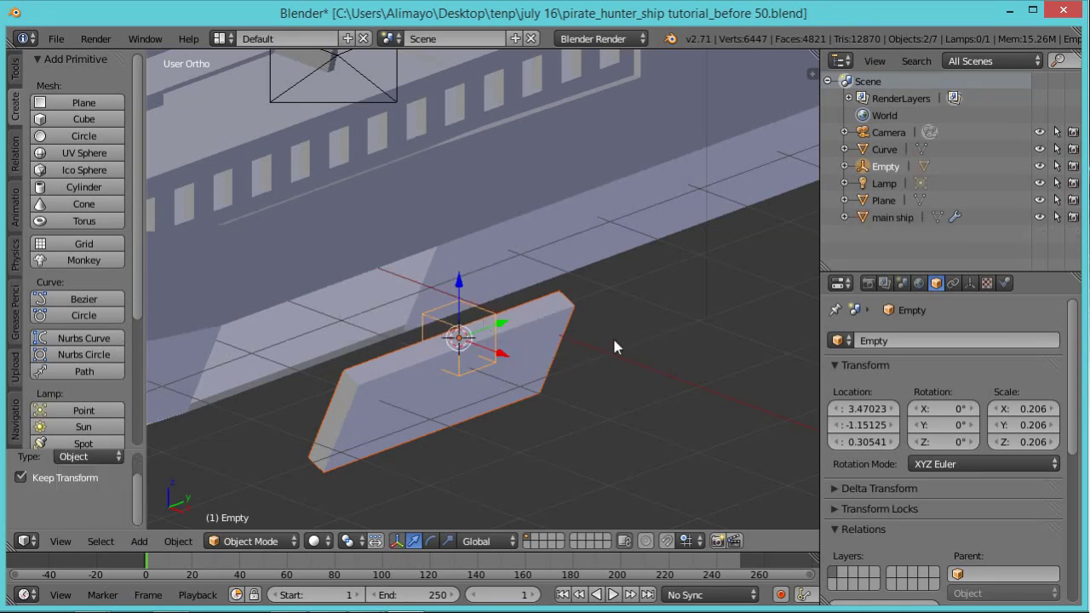
Lock the empty's X and Z rotation, leaving only Y free
key(n)
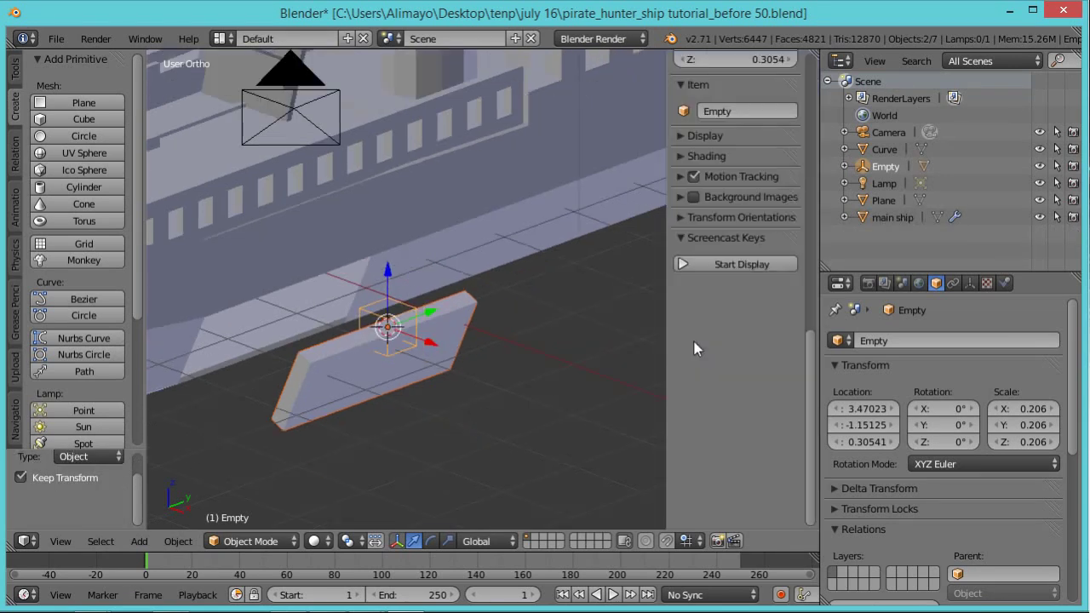
drag(807, 349, 796, 67)
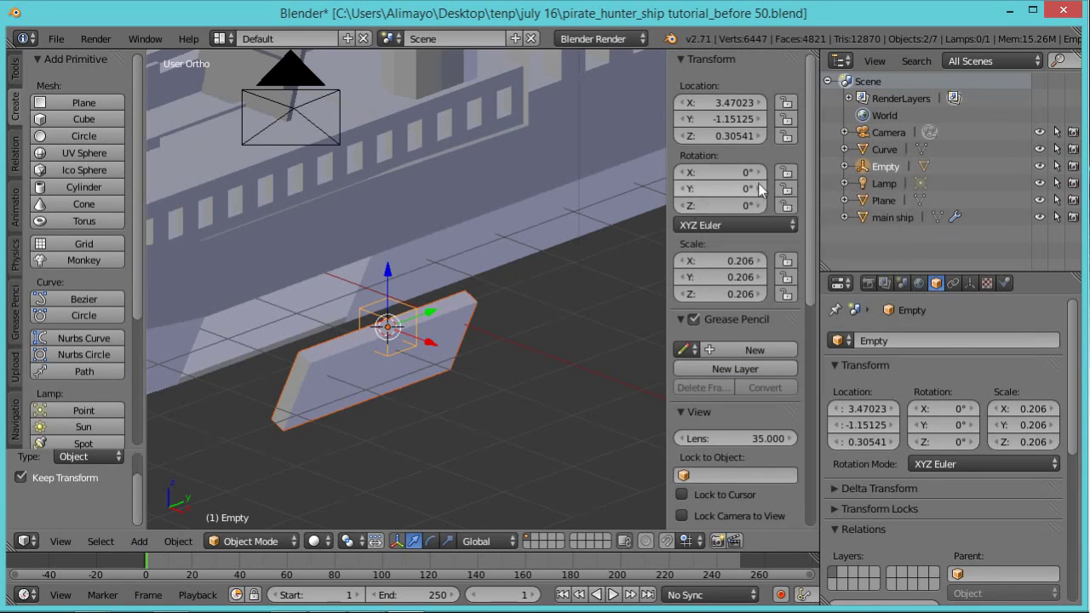
click(787, 173)
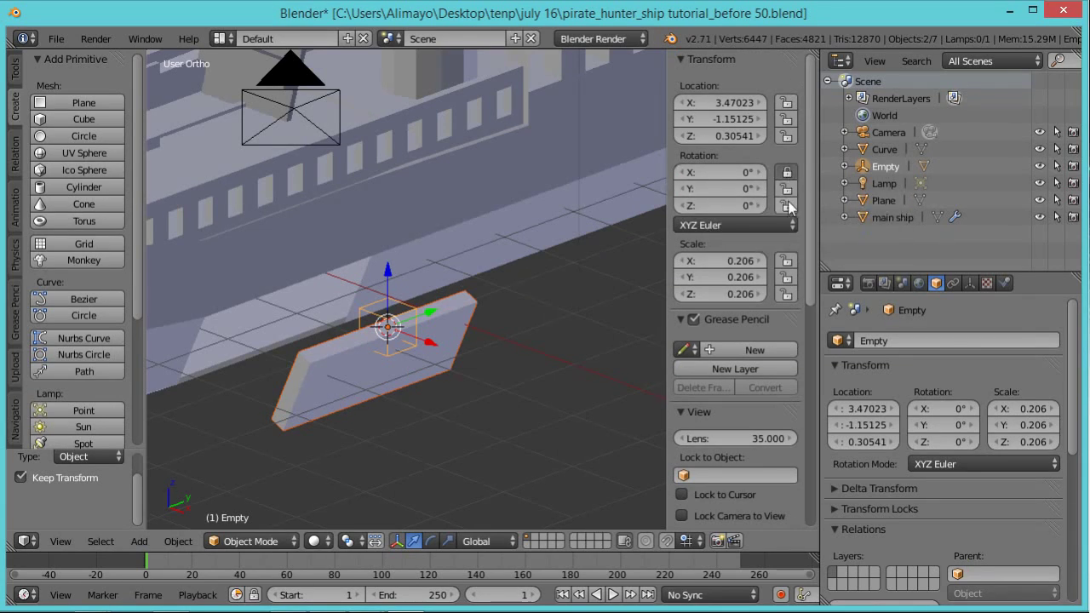
click(788, 207)
Try rotating the empty about the global Y axis to test the cannon door's hinge
key(ctrl+space)
key(r)
key(y)
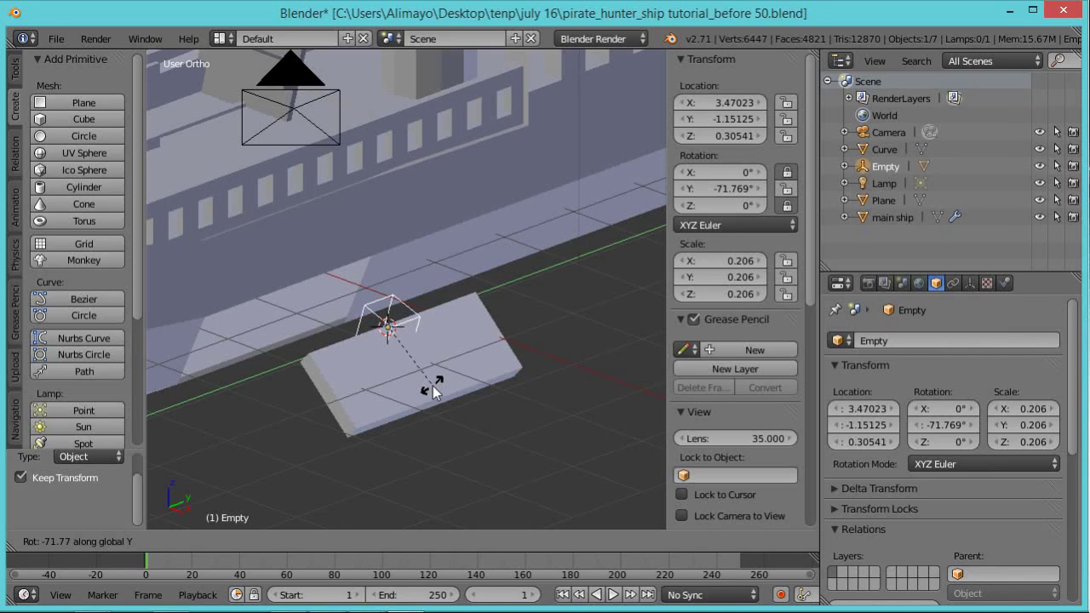
right_click(433, 386)
middle_drag(433, 386, 397, 376)
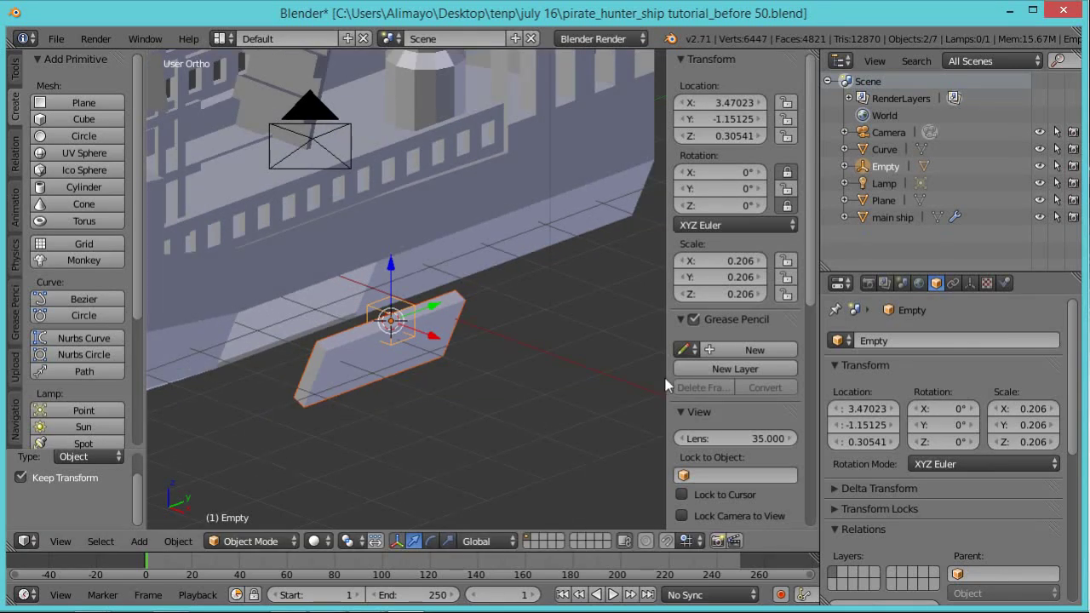
Turn on the Screencast Keys display in the 3D view
key(n)
key(n)
drag(813, 292, 797, 522)
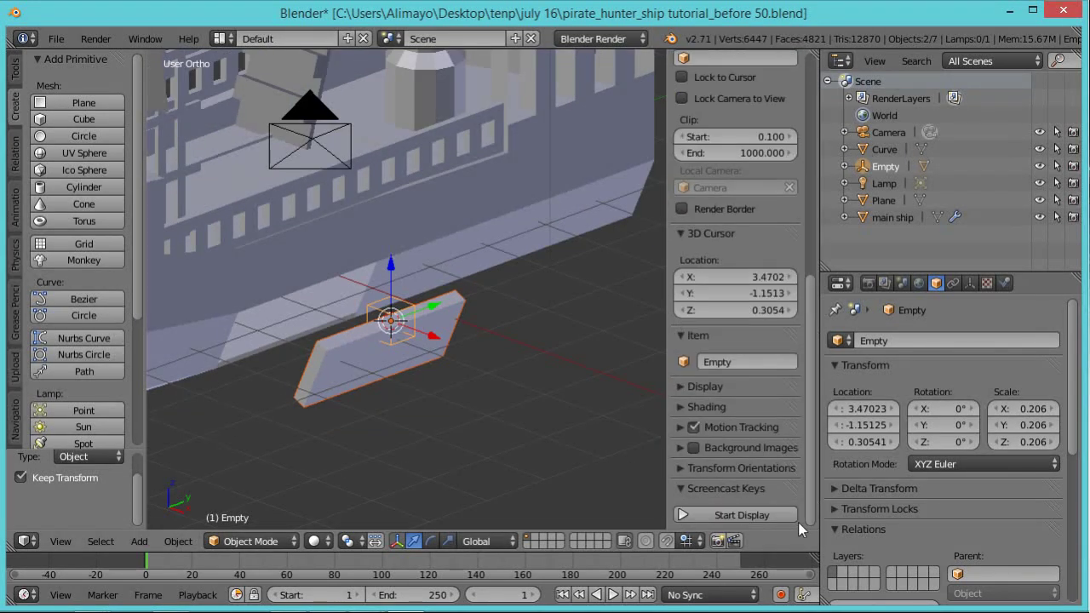
key(n)
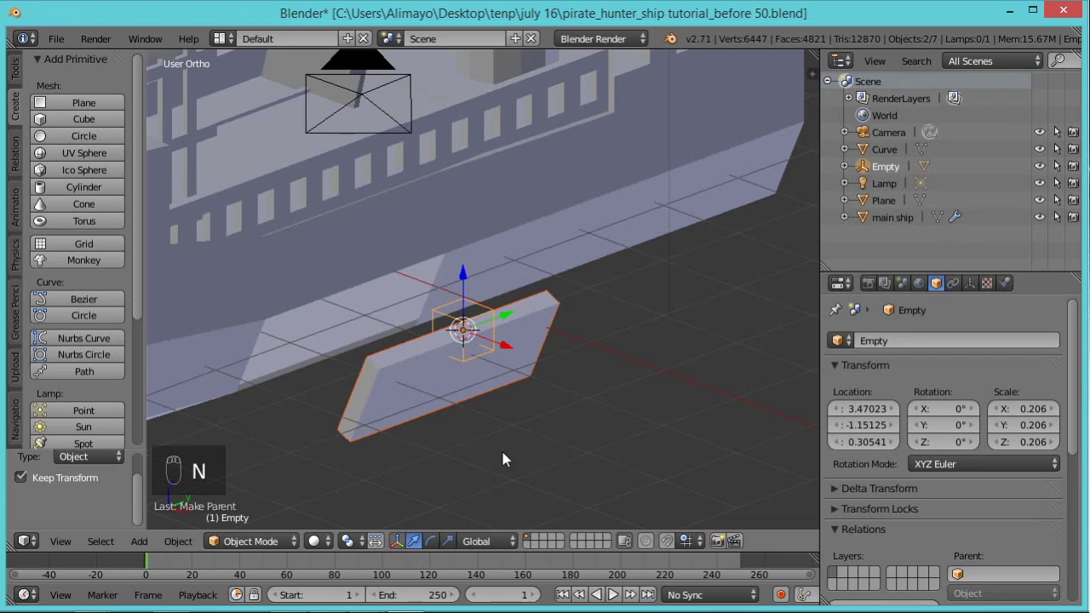
Move the empty with the cannon door about -1.566 along X, back into the hull side
middle_drag(495, 454, 576, 416)
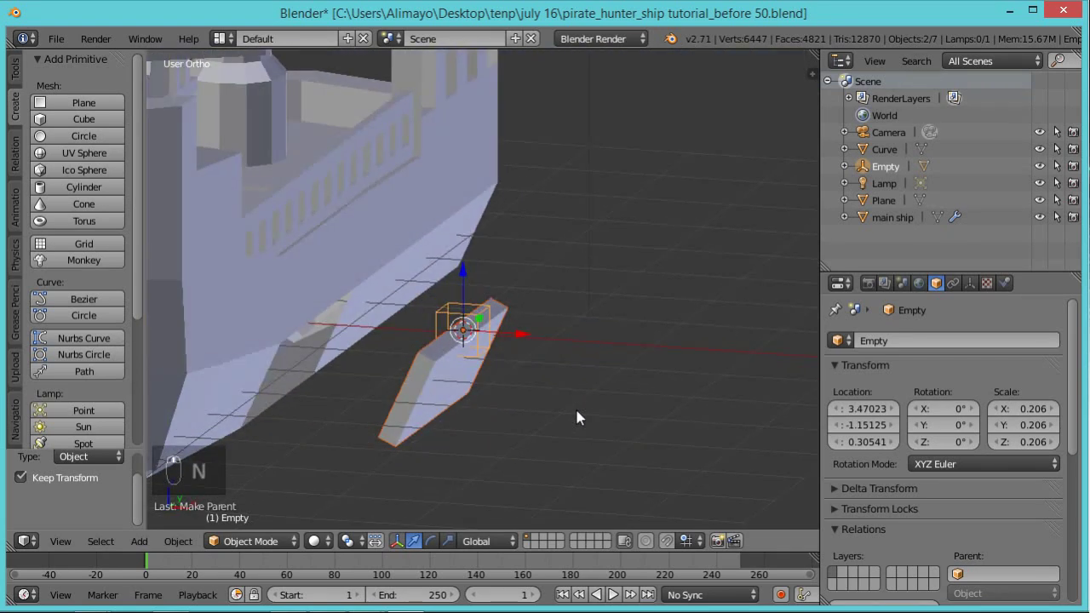
shift+middle_drag(525, 413, 640, 386)
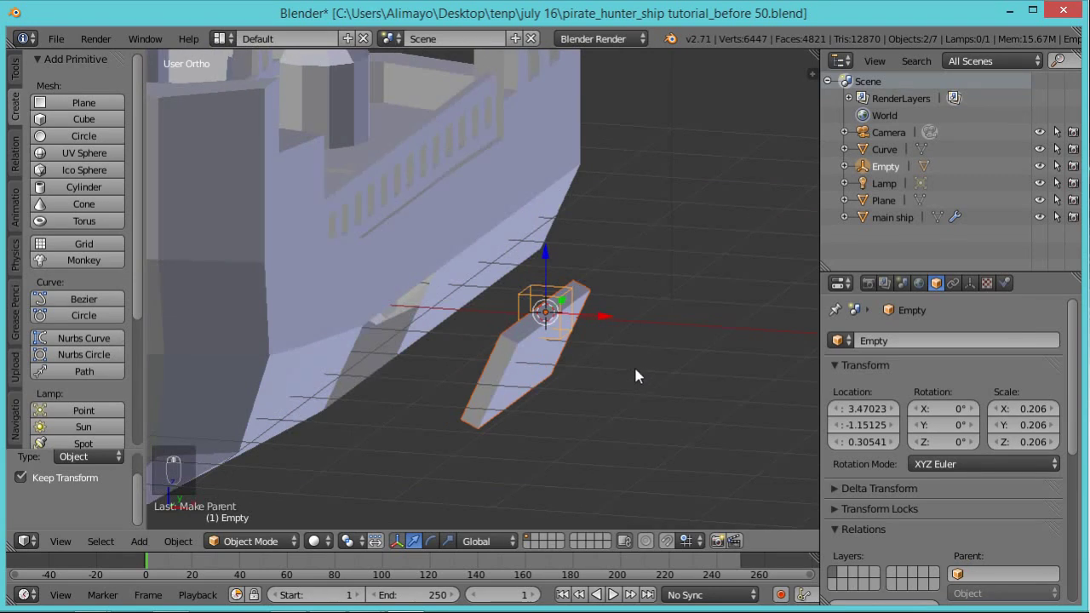
drag(606, 319, 448, 317)
Rotate the empty about the global Y axis to swing the cannon door up to a roughly horizontal open position
middle_drag(458, 336, 374, 361)
key(r)
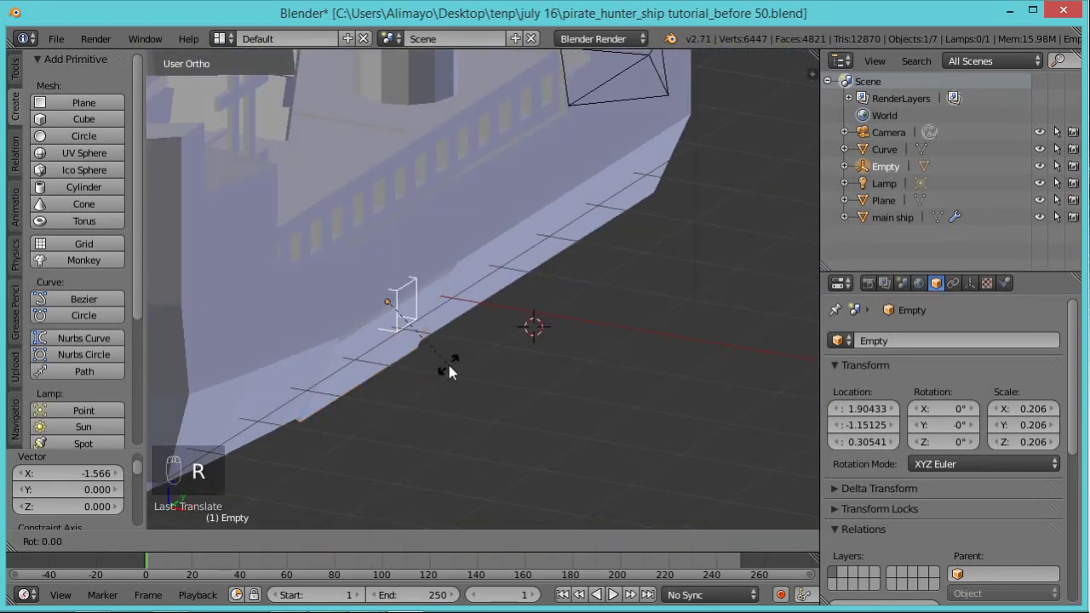
key(y)
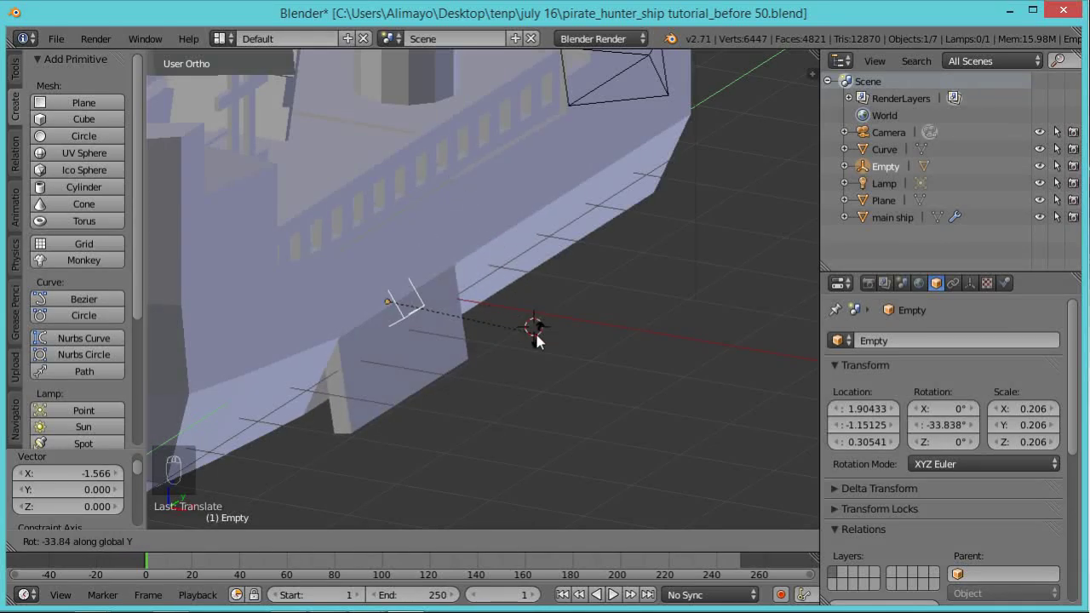
click(464, 172)
Put the main ship in Edit Mode and select all linked faces of the rectangular deck slab between the masts
middle_drag(574, 327, 482, 299)
right_click(617, 268)
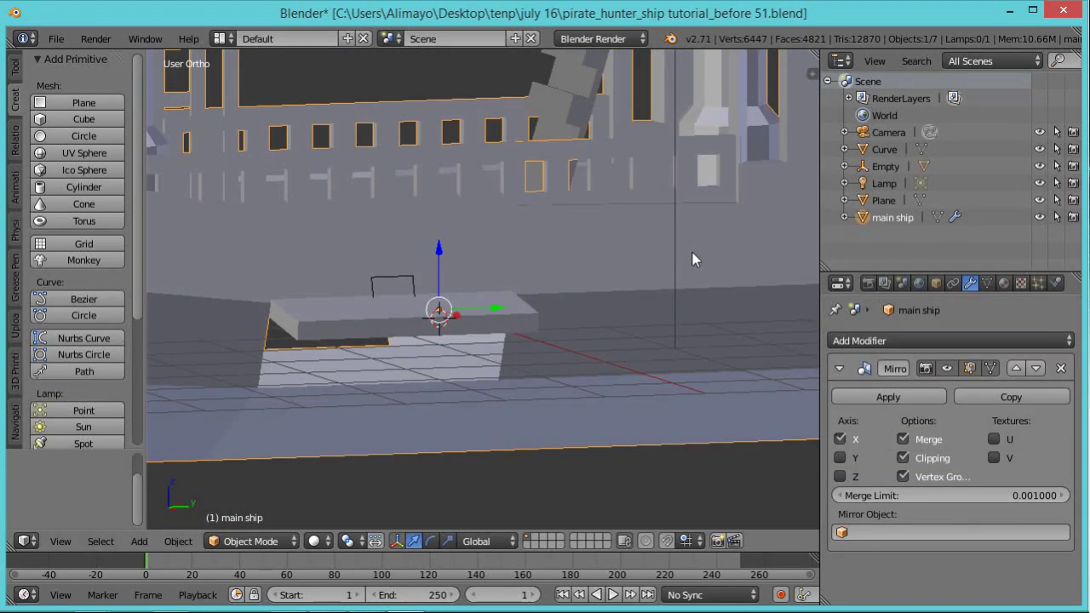
key(Tab)
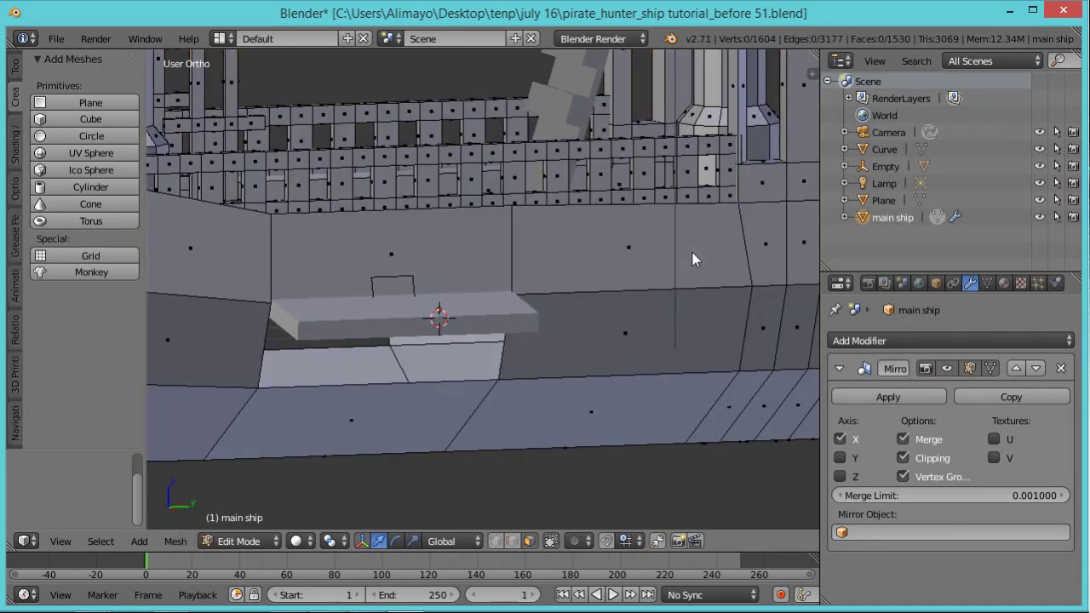
middle_drag(653, 270, 477, 332)
right_click(537, 97)
shift+right_click(448, 320)
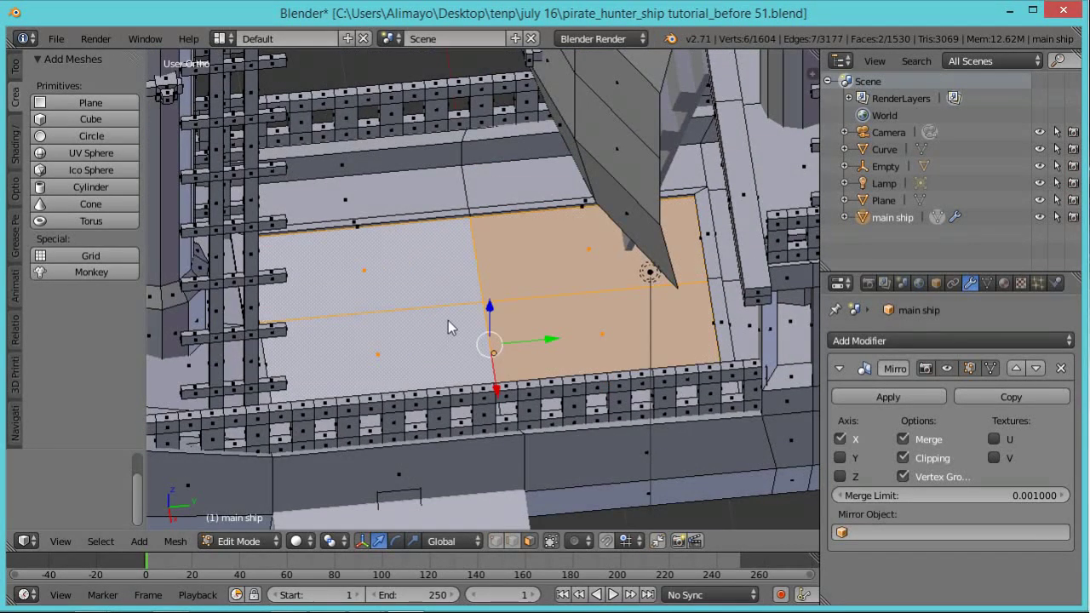
key(ctrl+l)
middle_drag(449, 324, 463, 261)
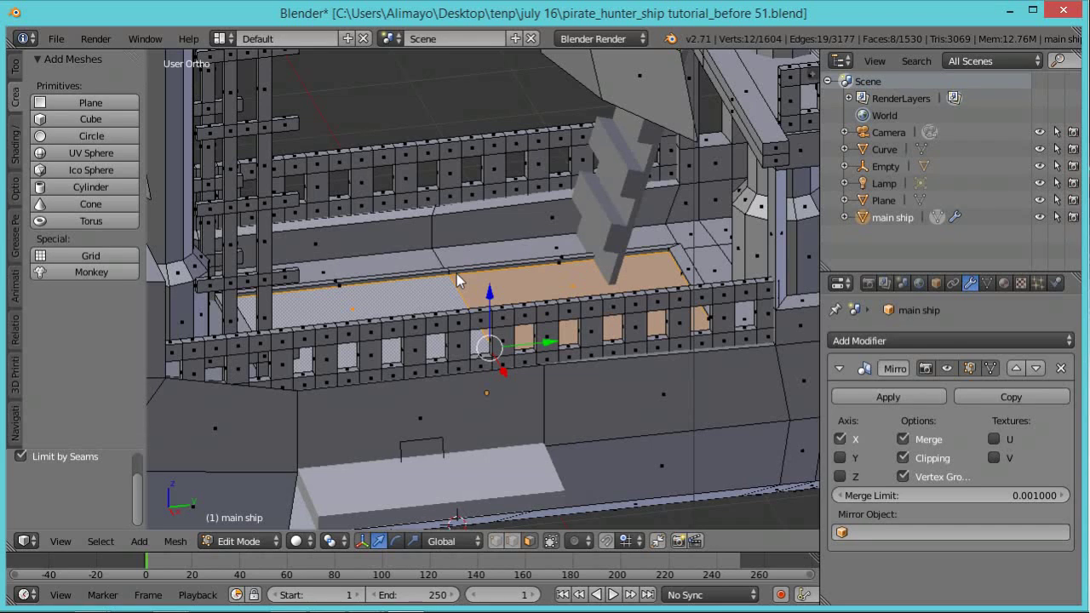
Duplicate the deck slab in place and raise the copy 2.895 along Z
key(shift+d)
right_click(457, 281)
scroll(477, 279, down, 1)
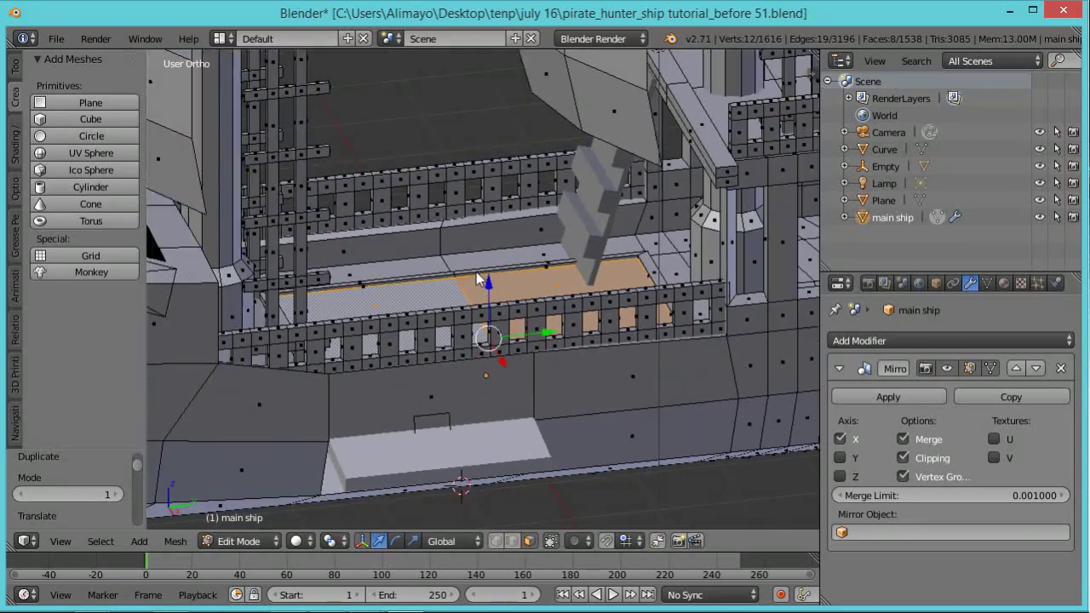
scroll(477, 279, down, 1)
key(g)
key(z)
click(491, 100)
Raise the duplicated slab by a further 4.590 and 9.597 along Z, clear above the masts
scroll(530, 172, down, 3)
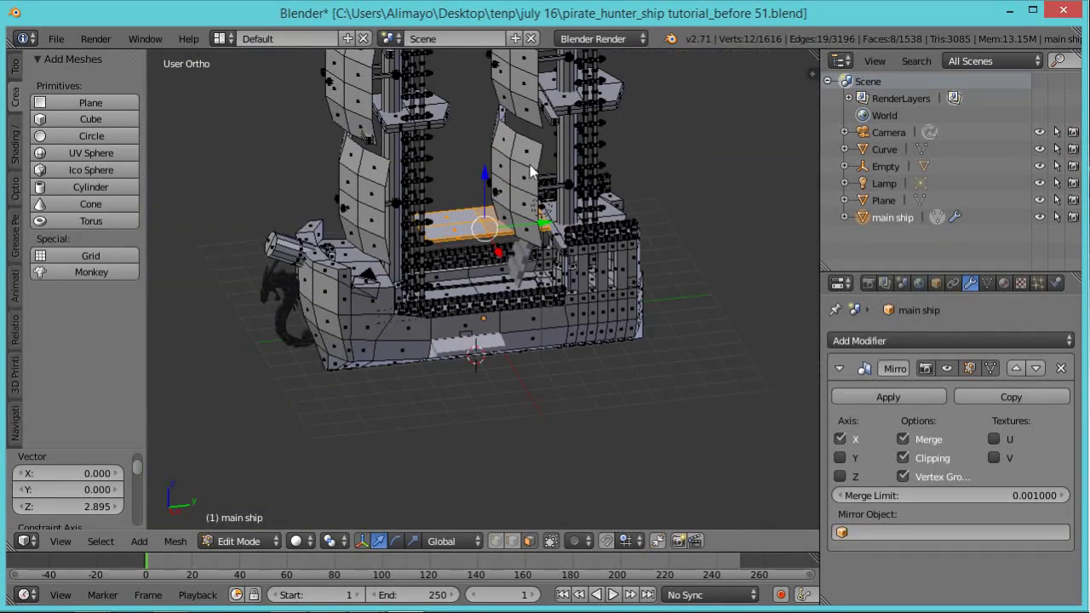
key(g)
key(z)
click(494, 65)
scroll(516, 119, down, 3)
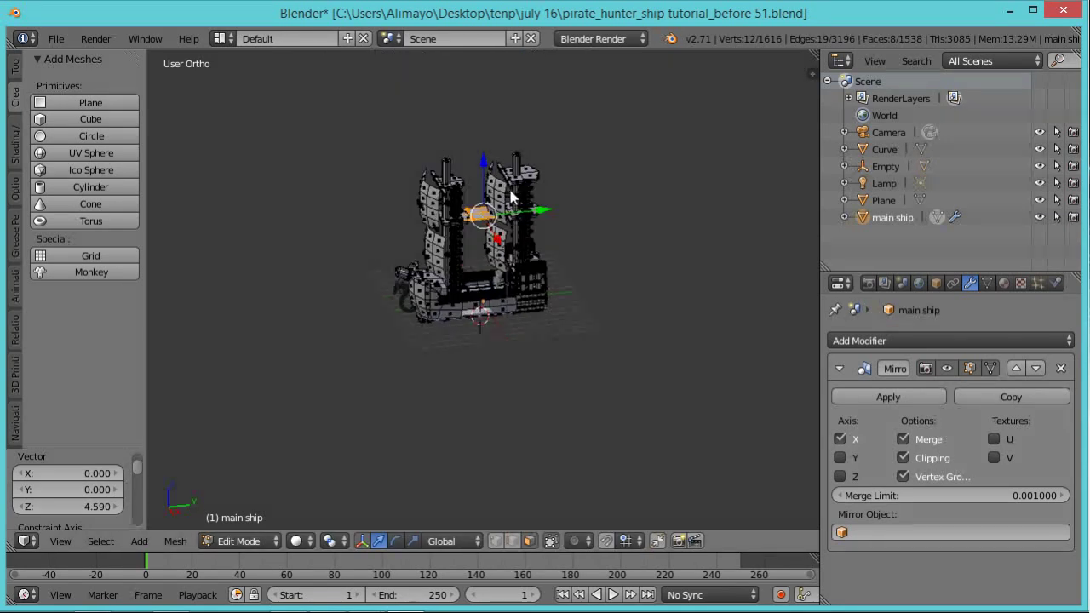
key(g)
key(z)
click(511, 81)
Select all linked faces of the original deck slab still lying between the railings
scroll(507, 224, up, 6)
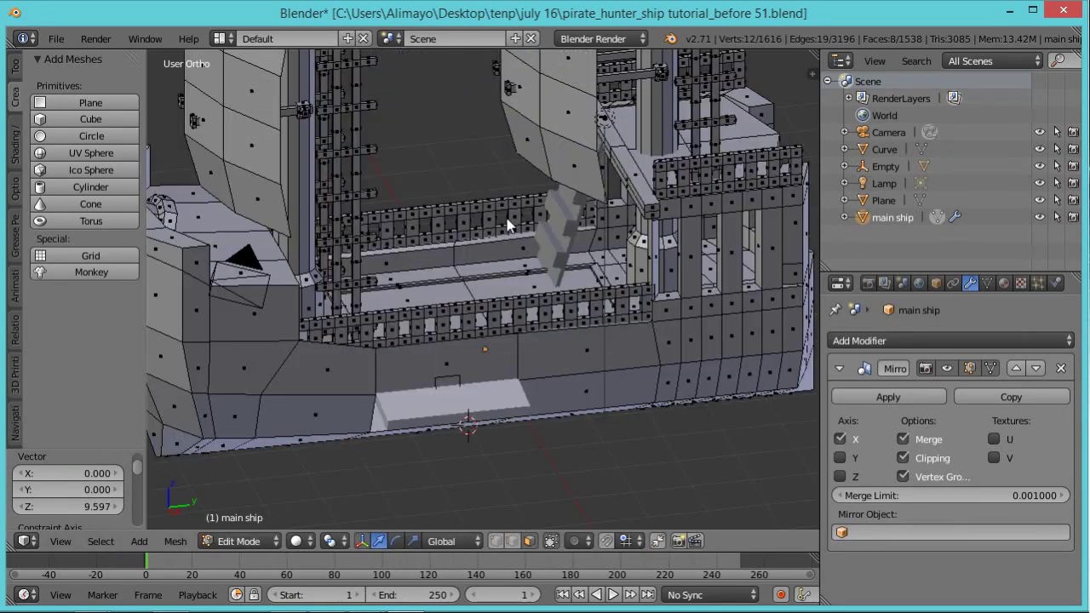
scroll(510, 341, up, 2)
shift+scroll(518, 452, down, 3)
shift+scroll(501, 382, up, 3)
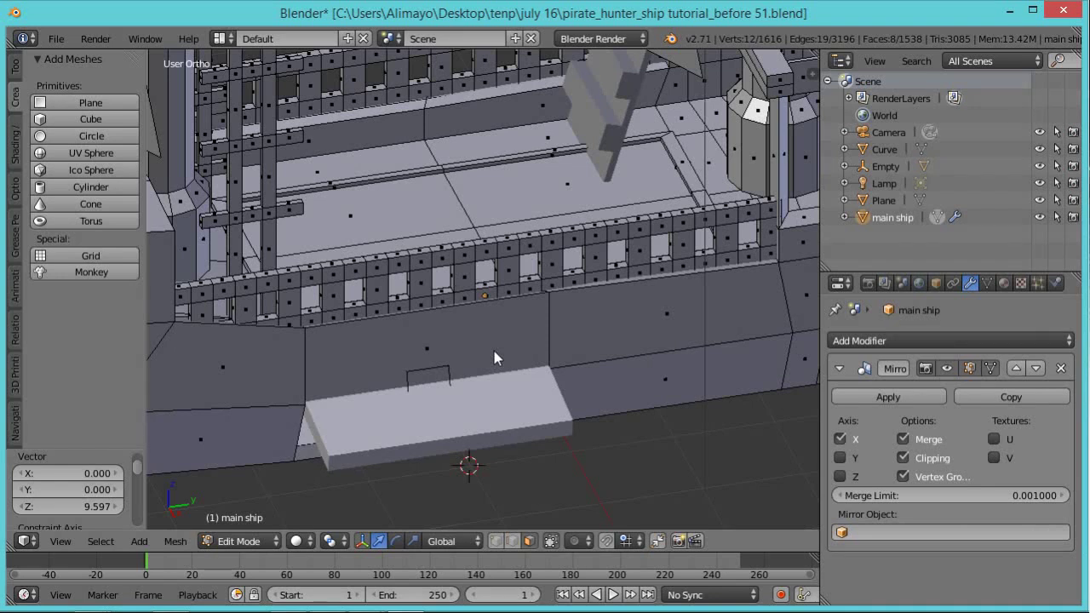
right_click(473, 225)
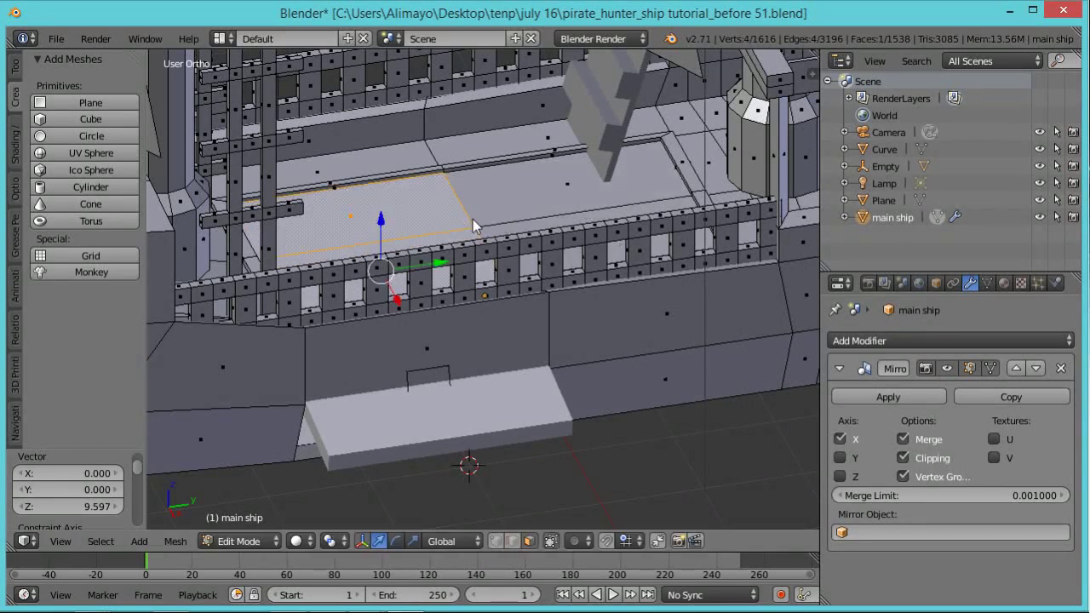
shift+scroll(525, 323, up, 1)
middle_drag(525, 322, 530, 320)
scroll(530, 320, up, 4)
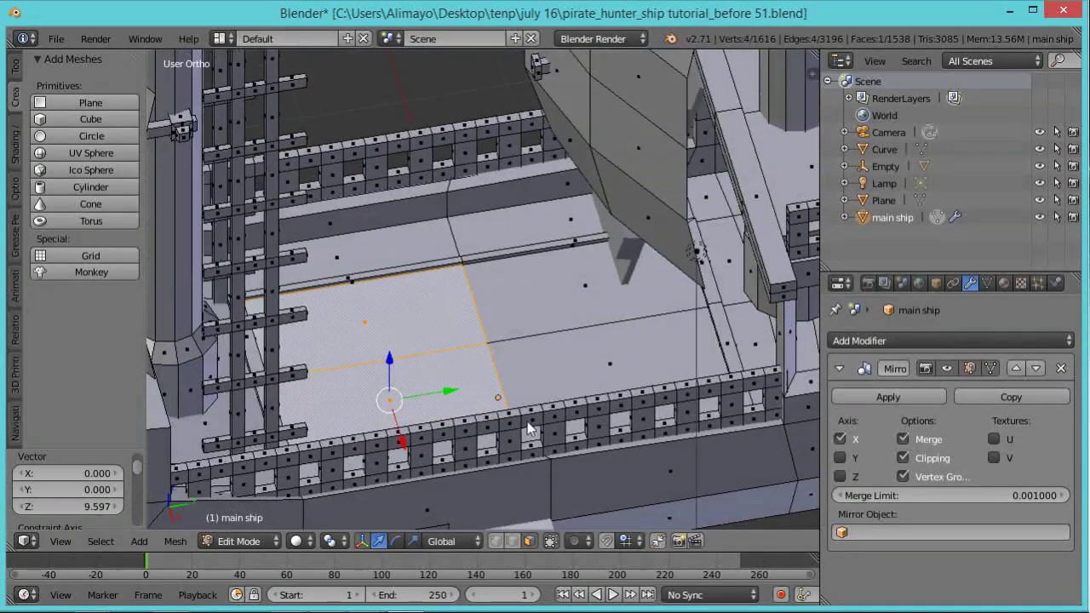
shift+right_click(535, 320)
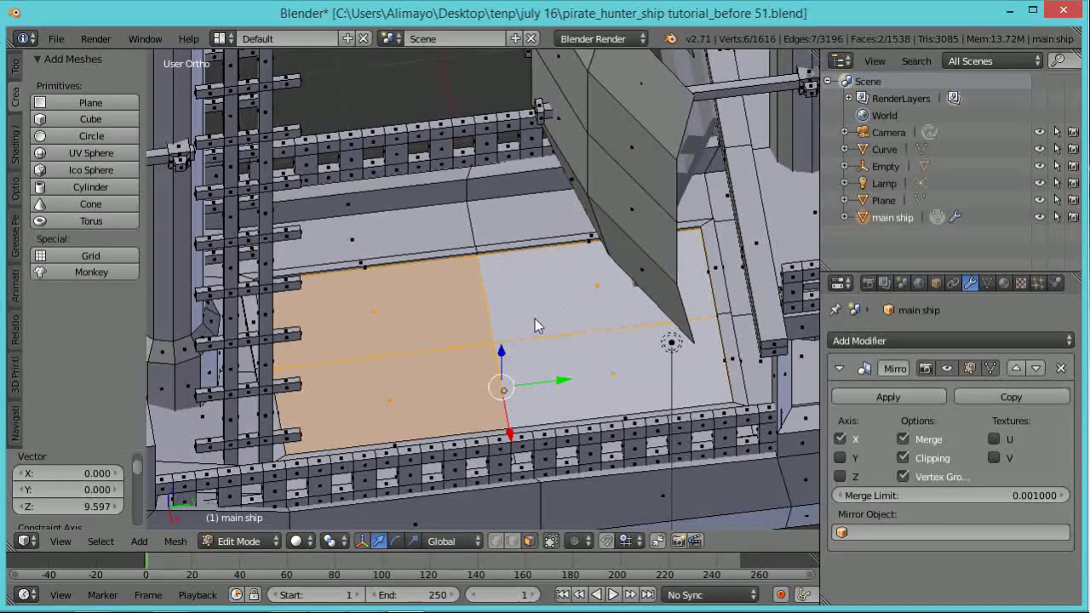
key(ctrl+l)
Lower the original slab 1.106 and another 0.116 along Z, to the level of the cannon door opening
middle_drag(521, 417, 506, 326)
drag(507, 326, 509, 449)
scroll(514, 443, down, 1)
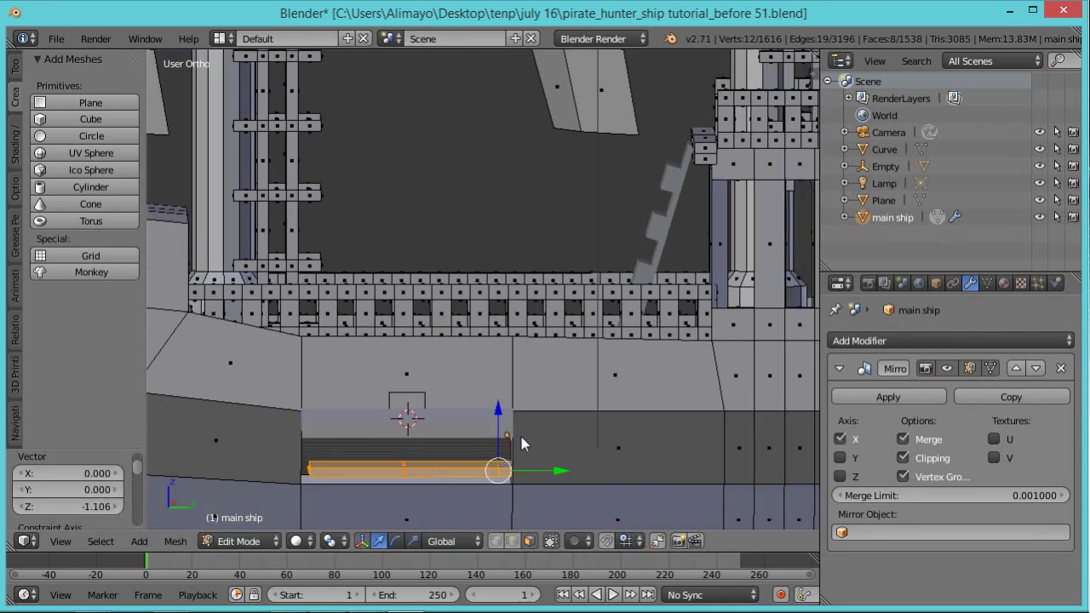
shift+middle_drag(523, 439, 500, 368)
scroll(520, 342, up, 2)
drag(498, 363, 500, 372)
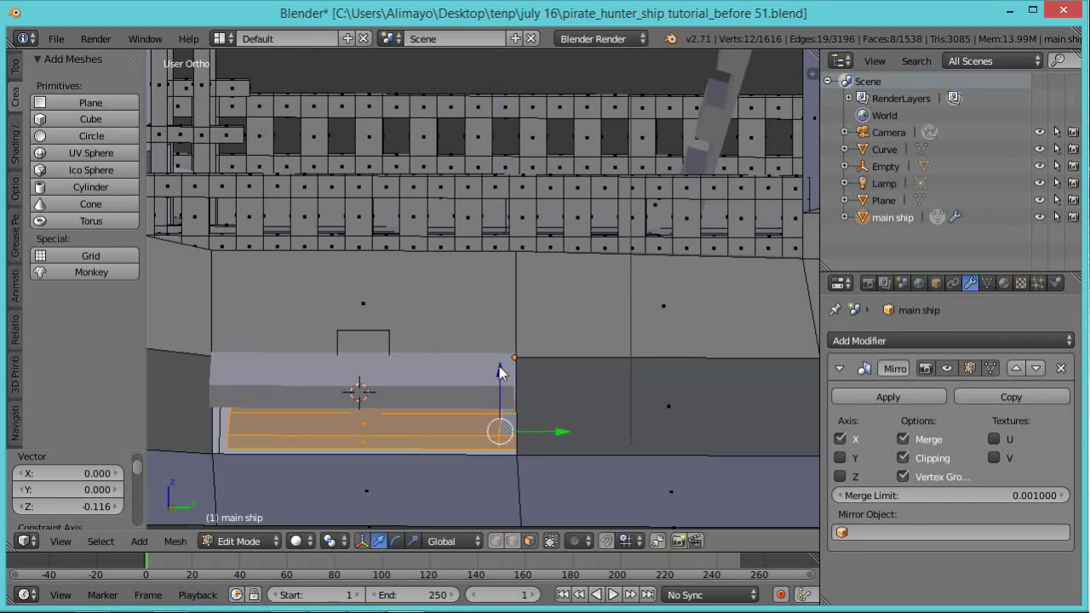
Widen the lowered slab along X towards the hull side and shift it -0.101 along Y
key(s)
key(x)
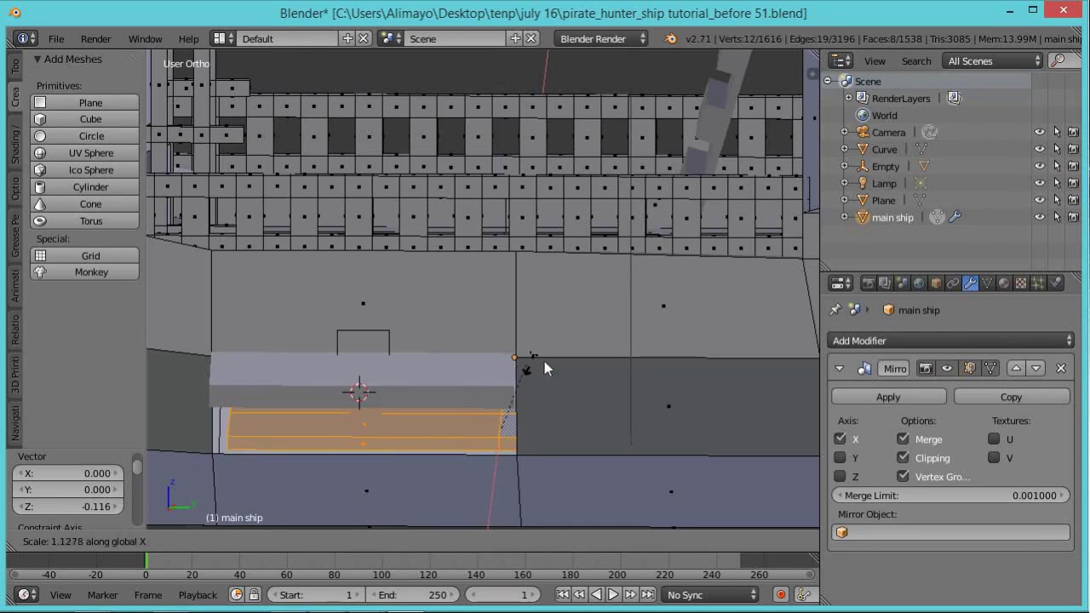
click(670, 304)
drag(555, 442, 549, 443)
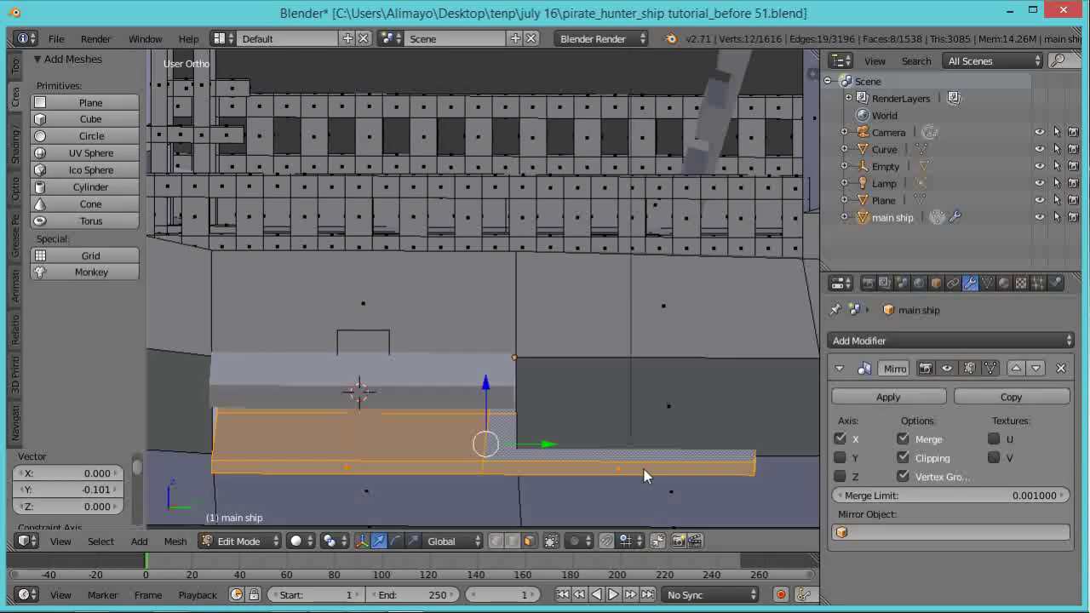
Scale the slab by 0.482 along Y and move it -0.989 along Y behind the cannon door opening
key(s)
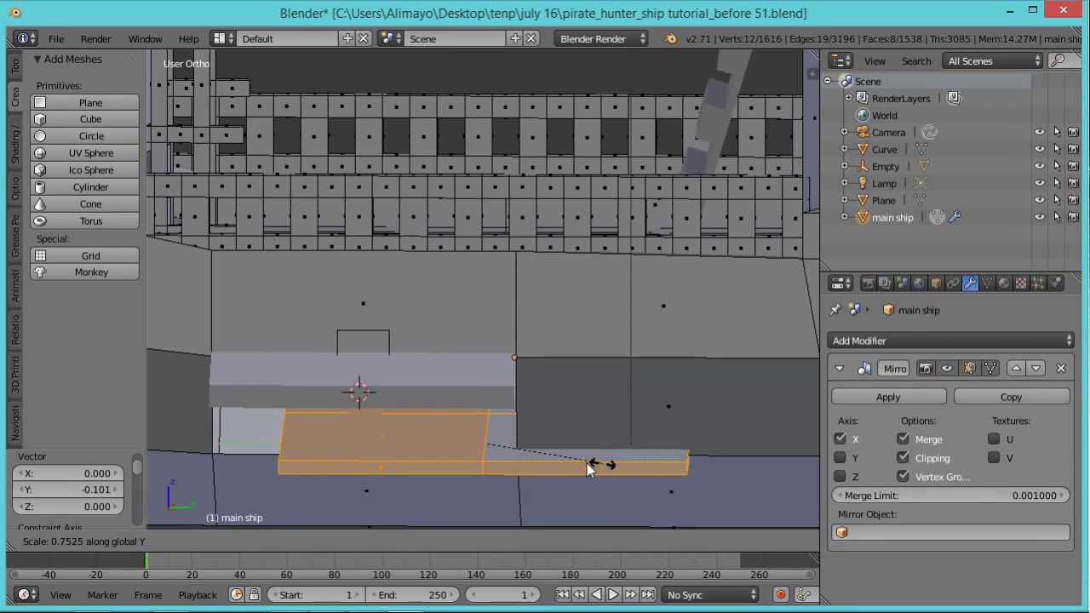
click(566, 464)
key(g)
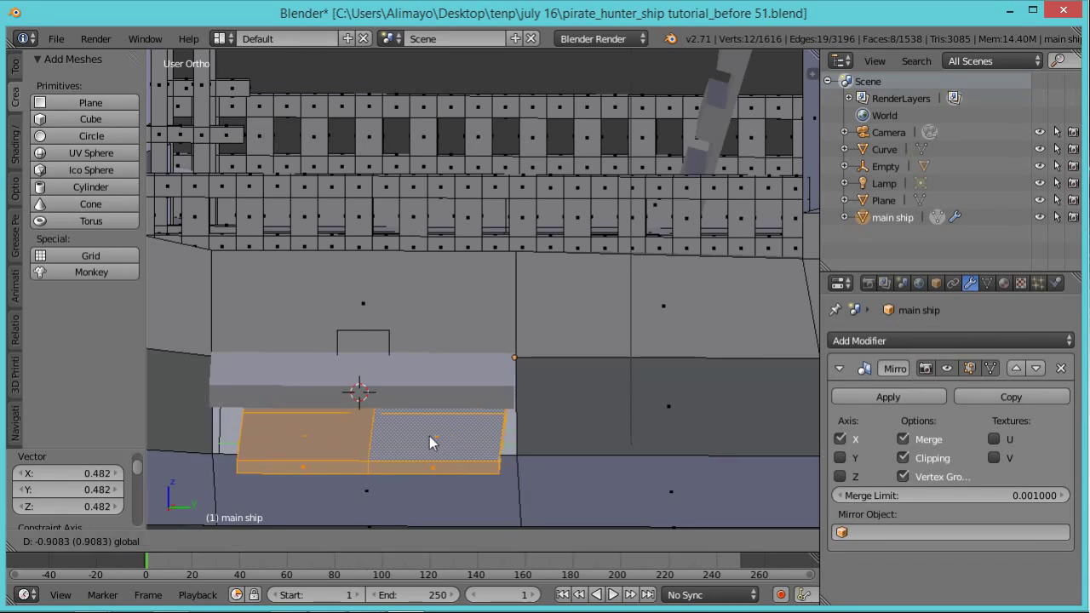
click(427, 442)
Scale the slab by 1.135 along Y and move it 0.040 along Y to fit the width of the cannon door opening
key(s)
key(y)
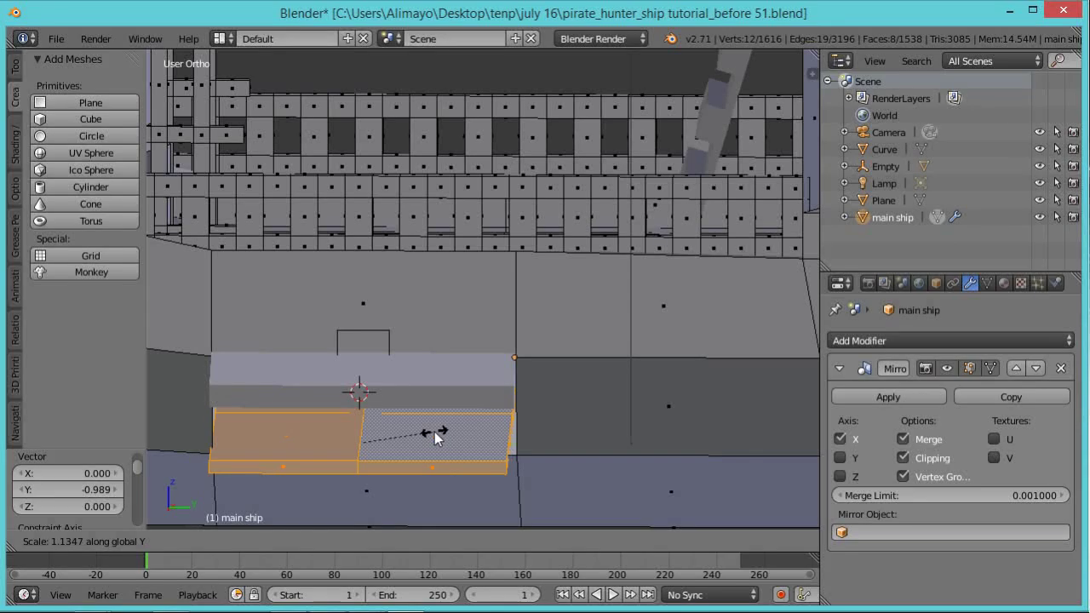
click(433, 438)
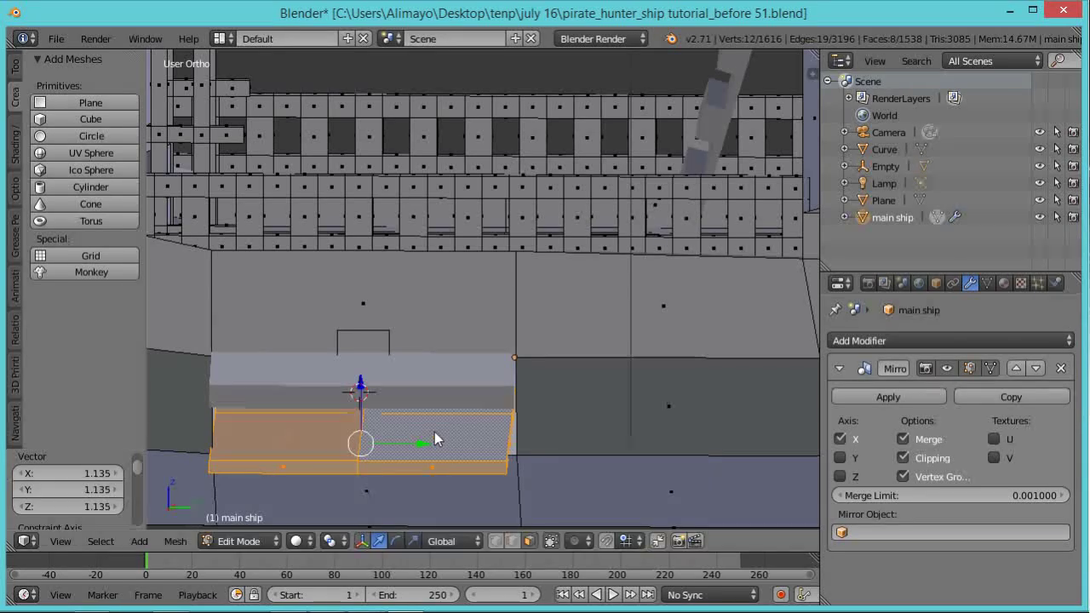
key(g)
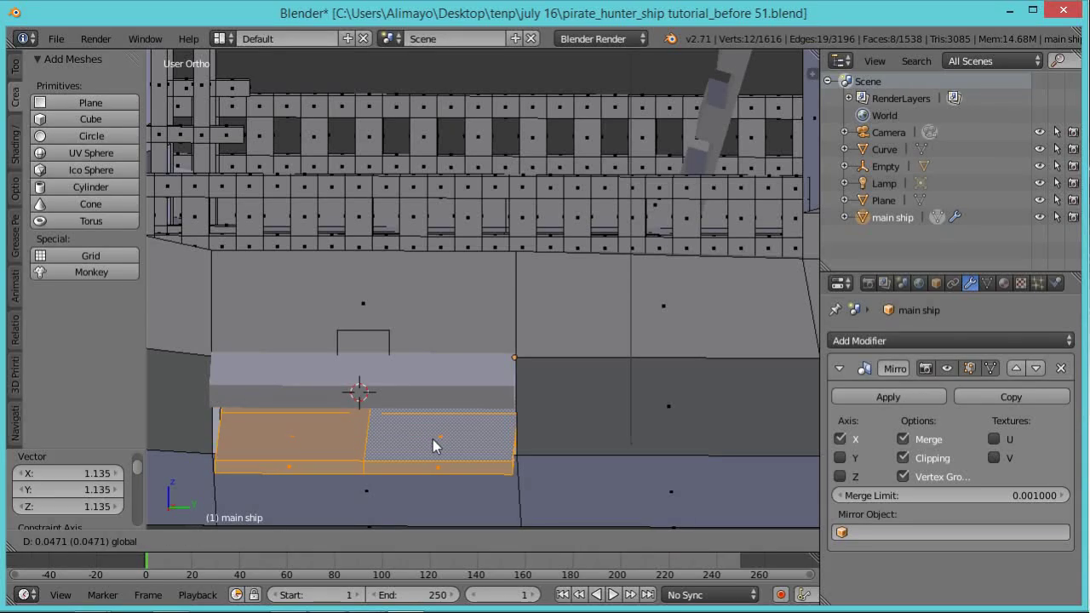
click(434, 444)
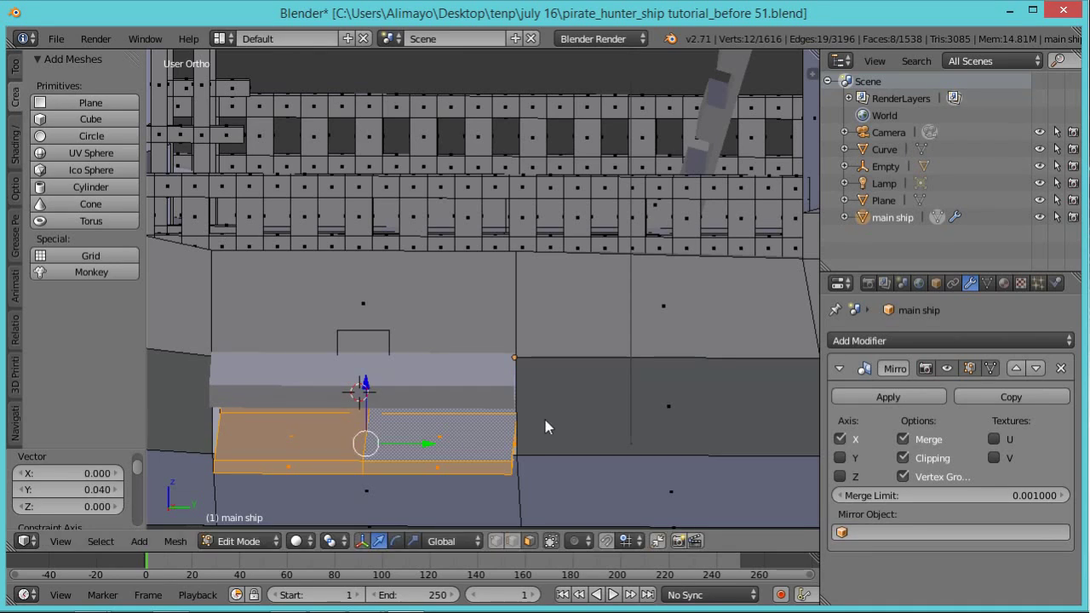
Scale the slab by 0.209 along X and save the file as pirate_hunter_ship tutorial_before 52.blend
key(s)
key(x)
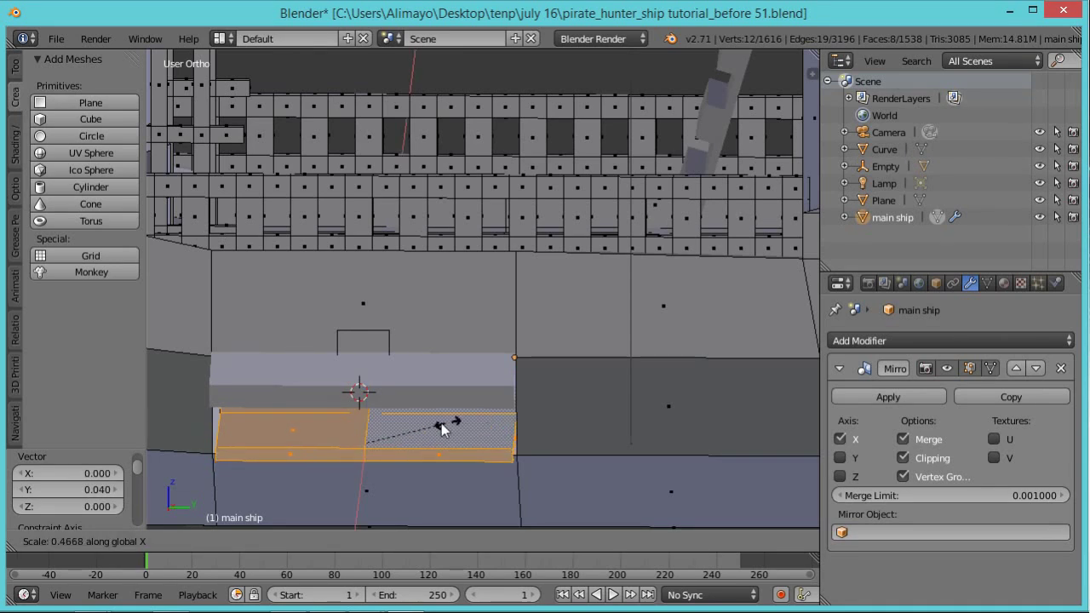
click(442, 434)
middle_drag(441, 434, 521, 456)
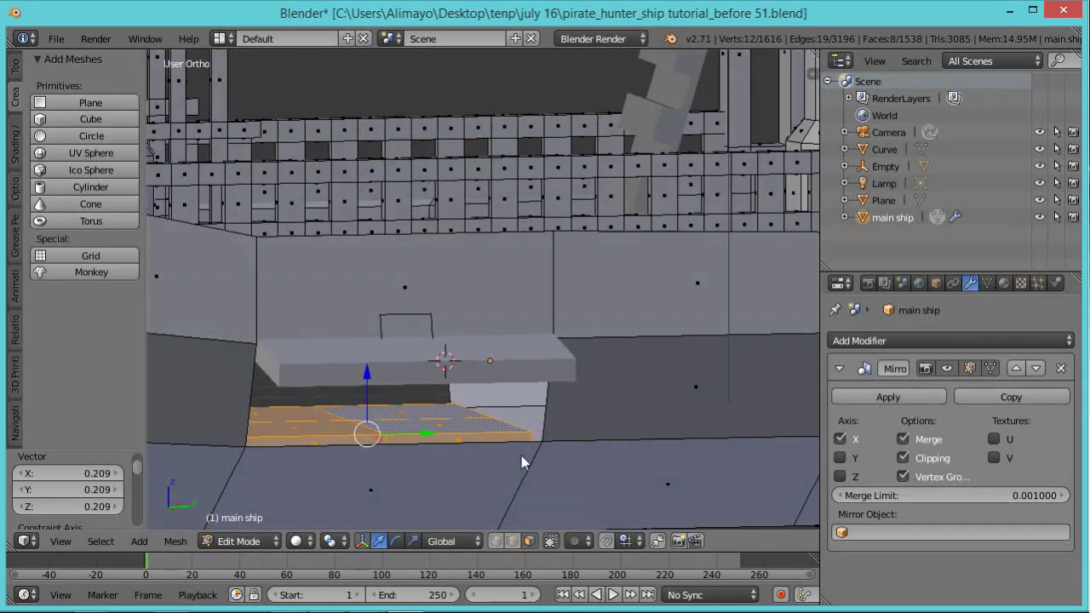
key(ctrl+alt+s)
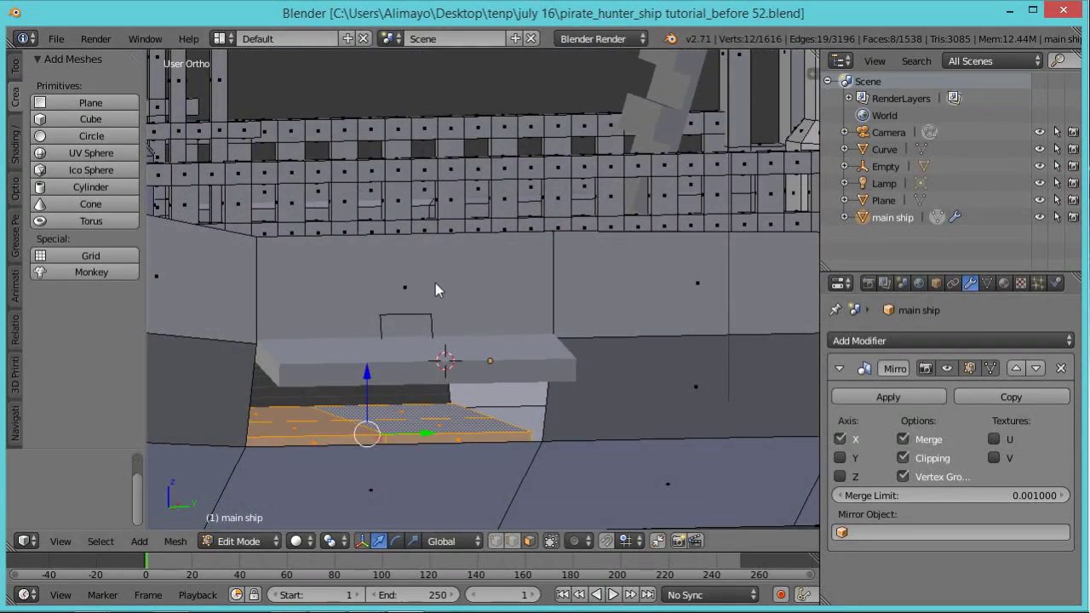
Stretch the lowered slab by 4.345 along Y to form a lower deck floor along the hull
middle_drag(465, 266, 440, 389)
key(s)
key(y)
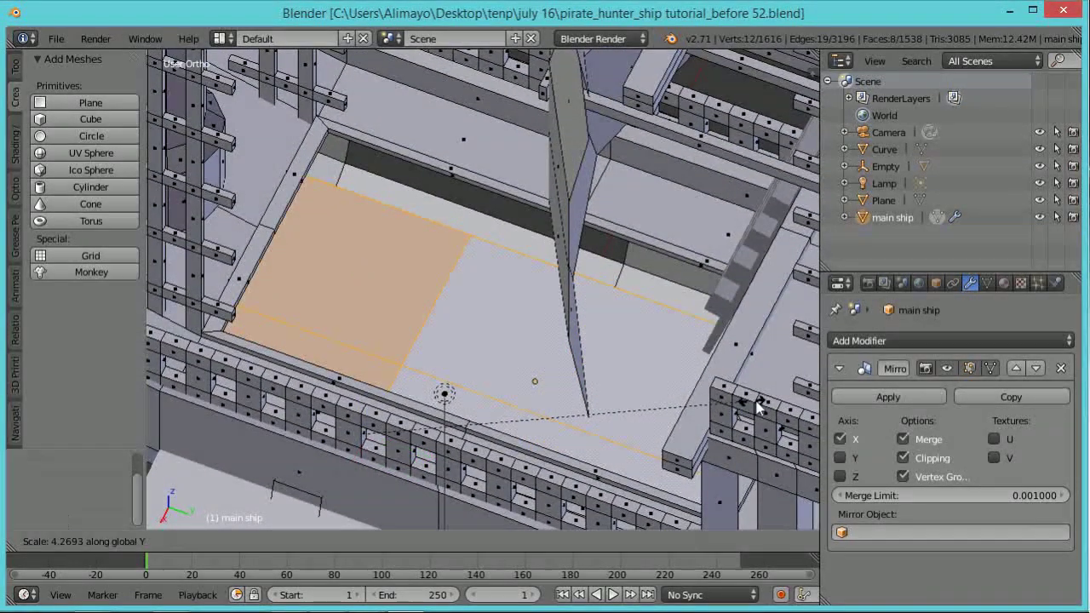
click(698, 400)
Scale the lower deck floor by 1.215 along Y and move it 1.118 along Y towards the stern
scroll(473, 422, down, 5)
middle_drag(473, 423, 558, 422)
key(s)
key(y)
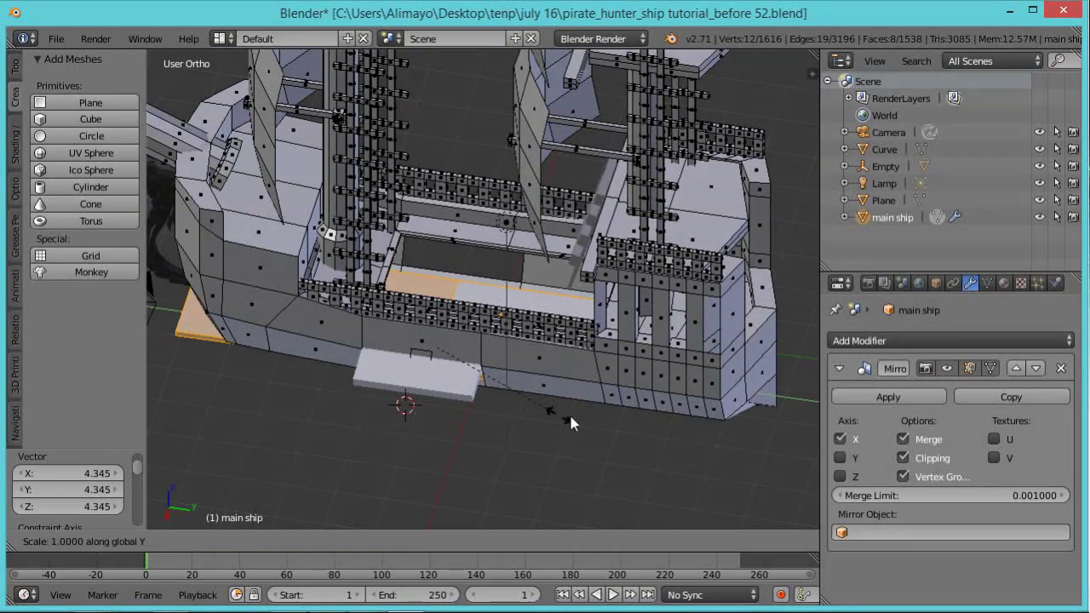
click(589, 414)
key(g)
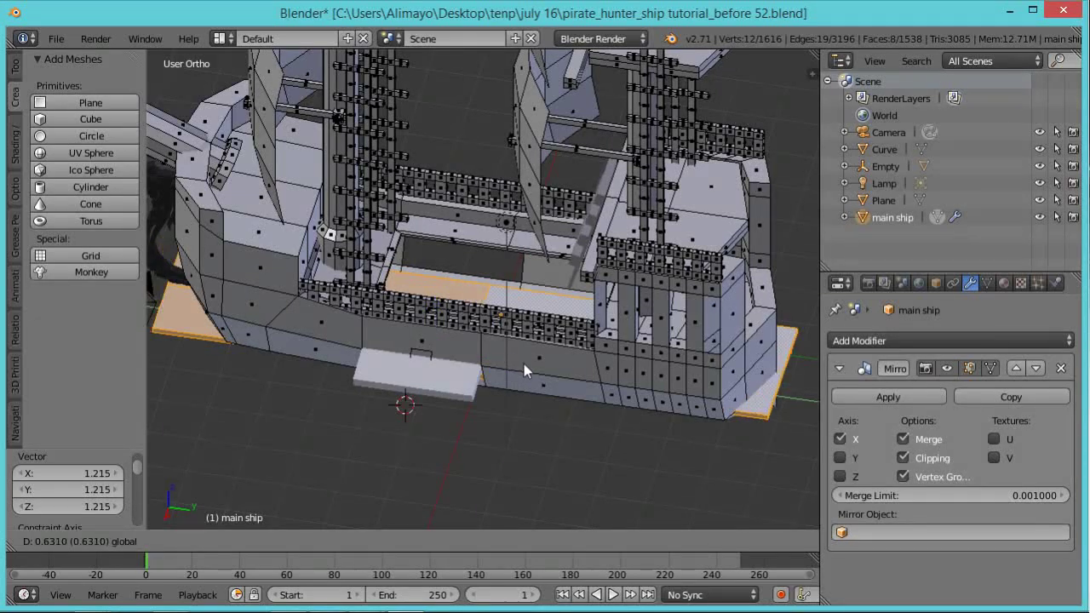
click(547, 373)
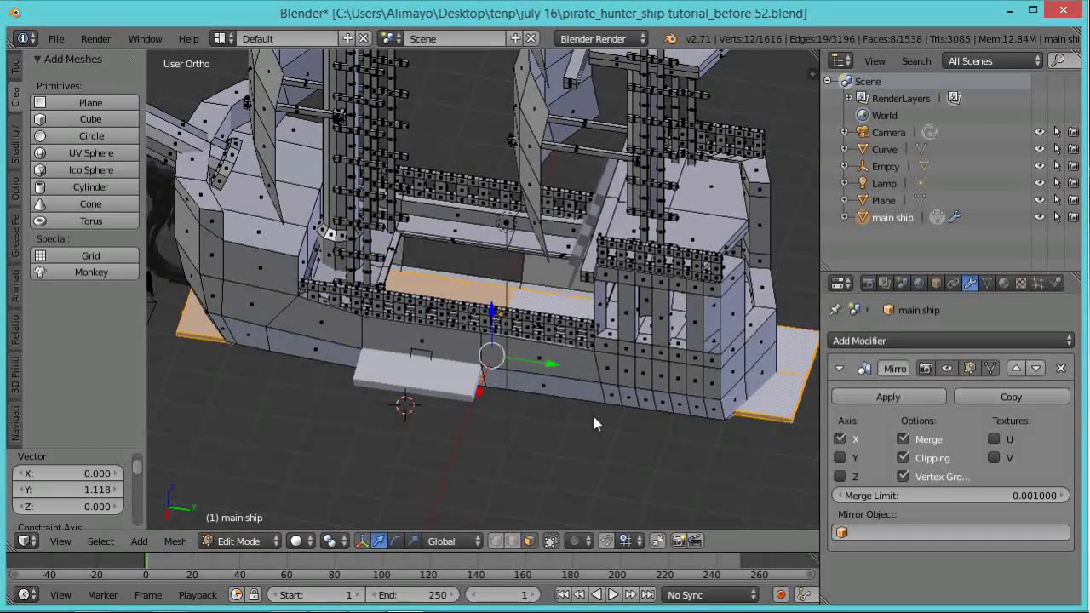
Shrink the lower deck floor by 0.764 along Y so its ends stay inside the hull
key(s)
key(y)
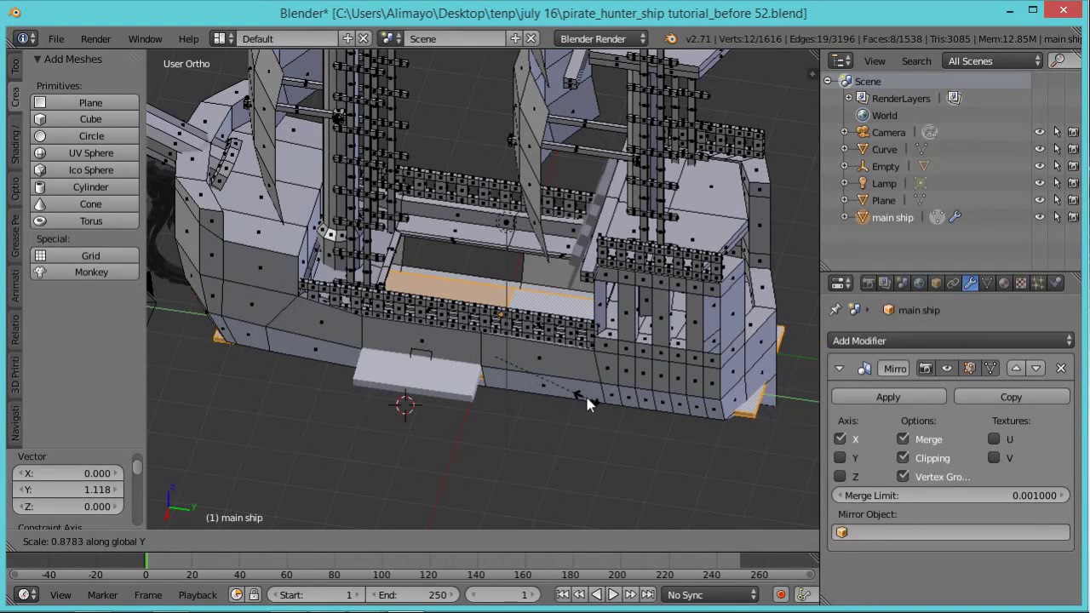
click(580, 380)
Scale the lower deck floor by 0.655 along X and save the file as pirate_hunter_ship tutorial_before 53.blend
middle_drag(580, 380, 500, 294)
scroll(553, 337, up, 2)
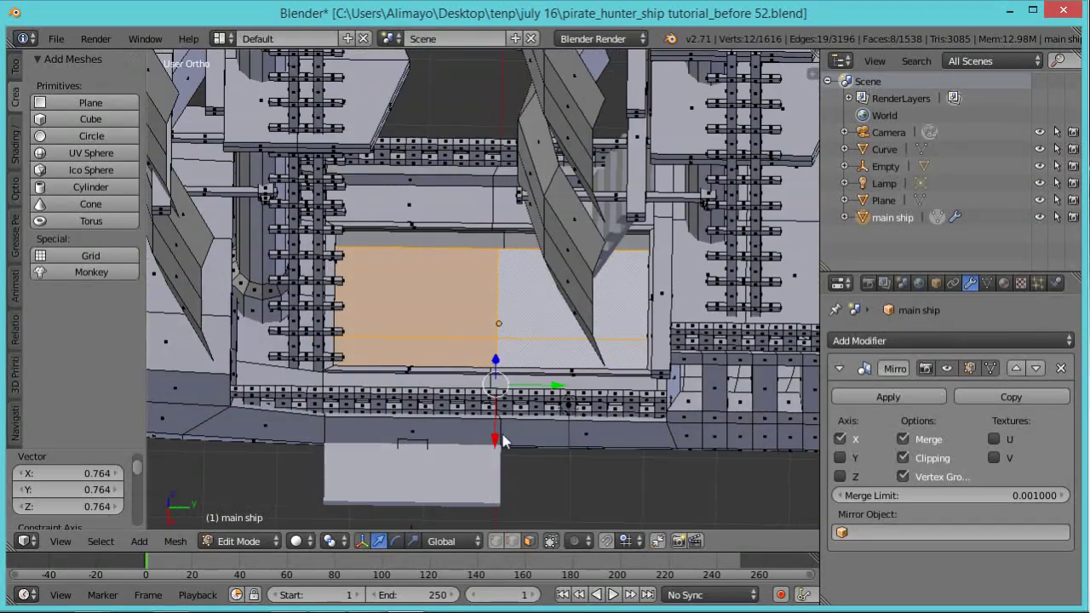
middle_drag(517, 368, 469, 374)
key(s)
key(x)
click(498, 384)
middle_drag(539, 375, 520, 403)
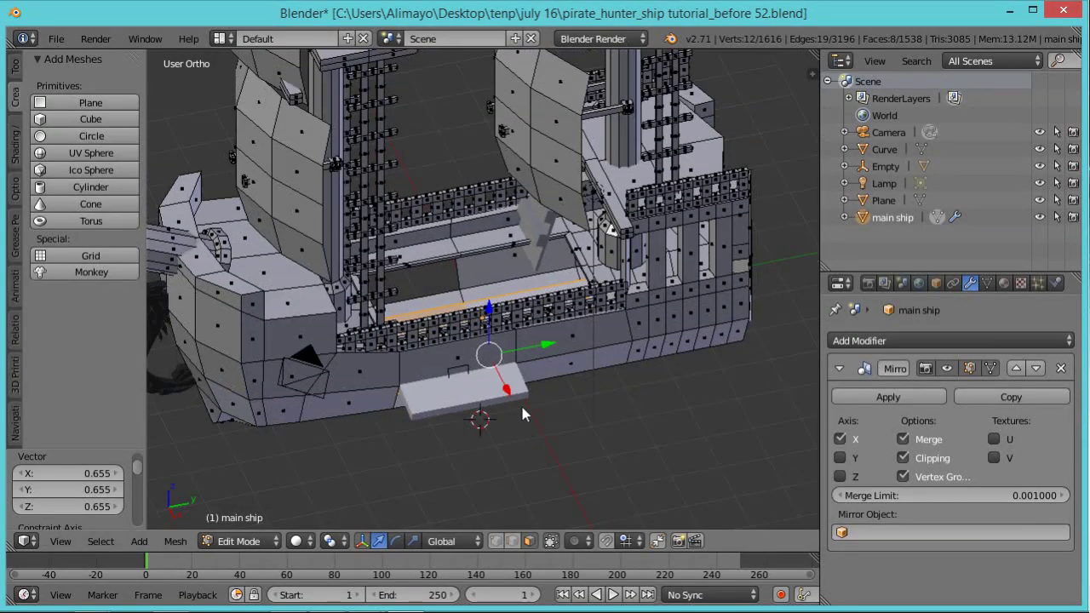
scroll(562, 410, up, 3)
mouse_move(511, 359)
middle_down()
mouse_move(596, 374)
mouse_move(577, 394)
mouse_move(524, 364)
middle_up()
key(ctrl+alt+s)
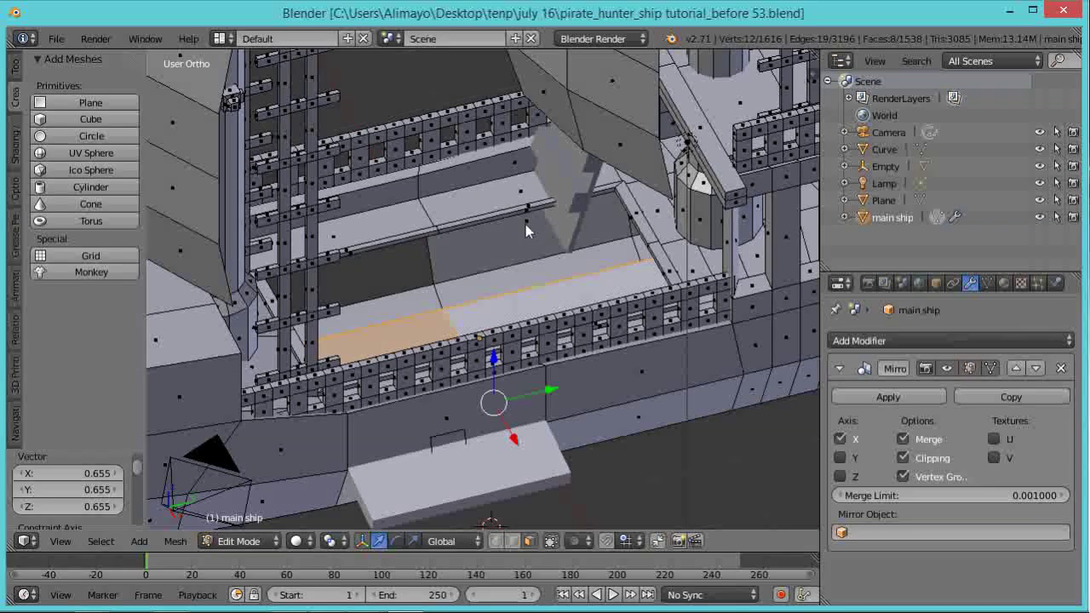
Select the entire duplicate slab floating above the masts and lower it 15.853 along Z towards the main deck
scroll(525, 224, down, 10)
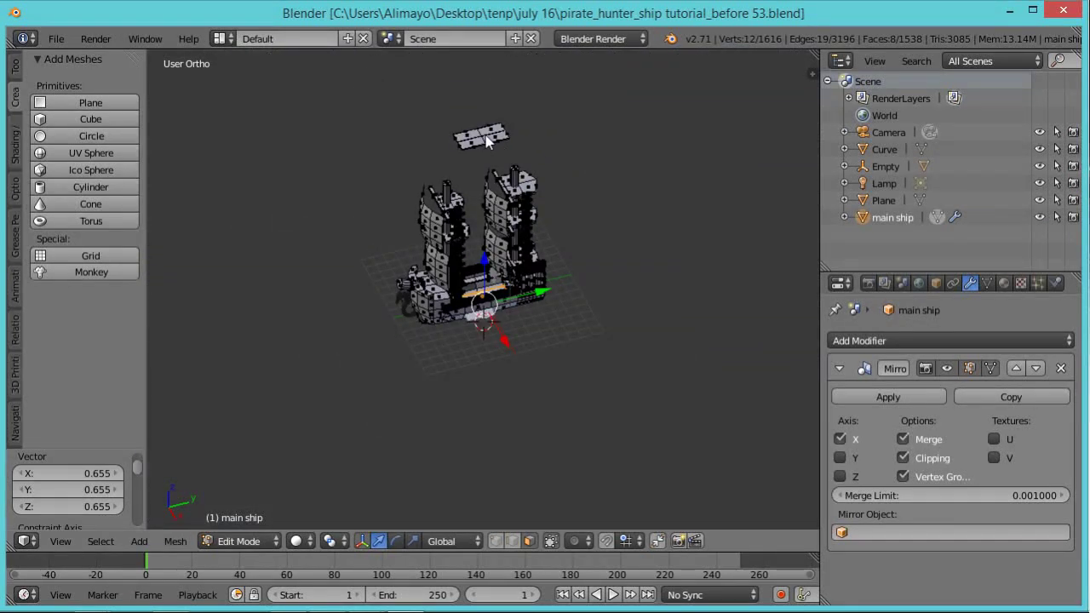
right_click(483, 150)
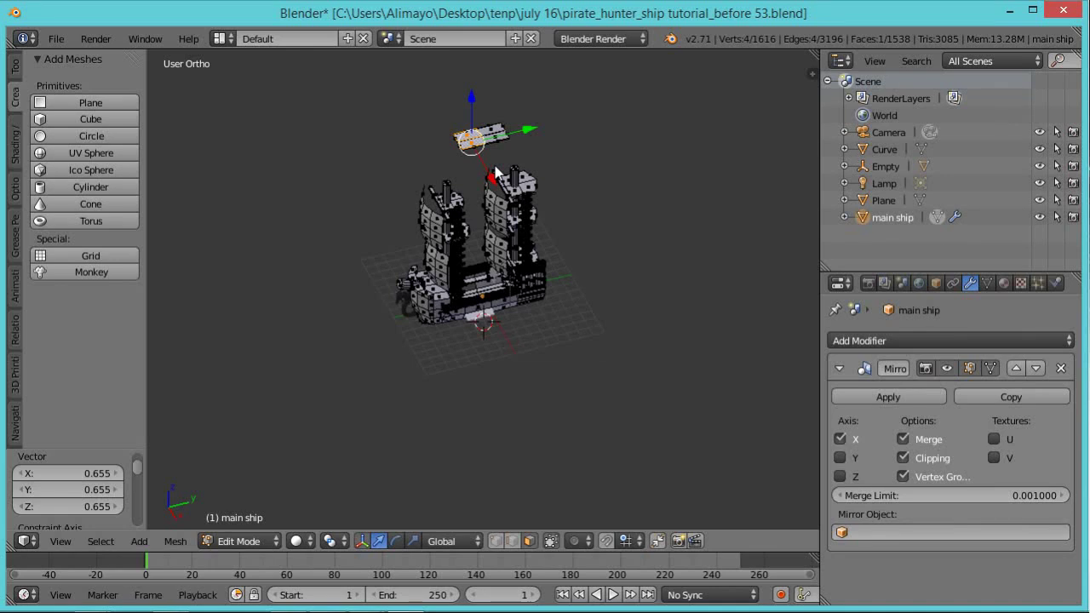
scroll(495, 173, up, 2)
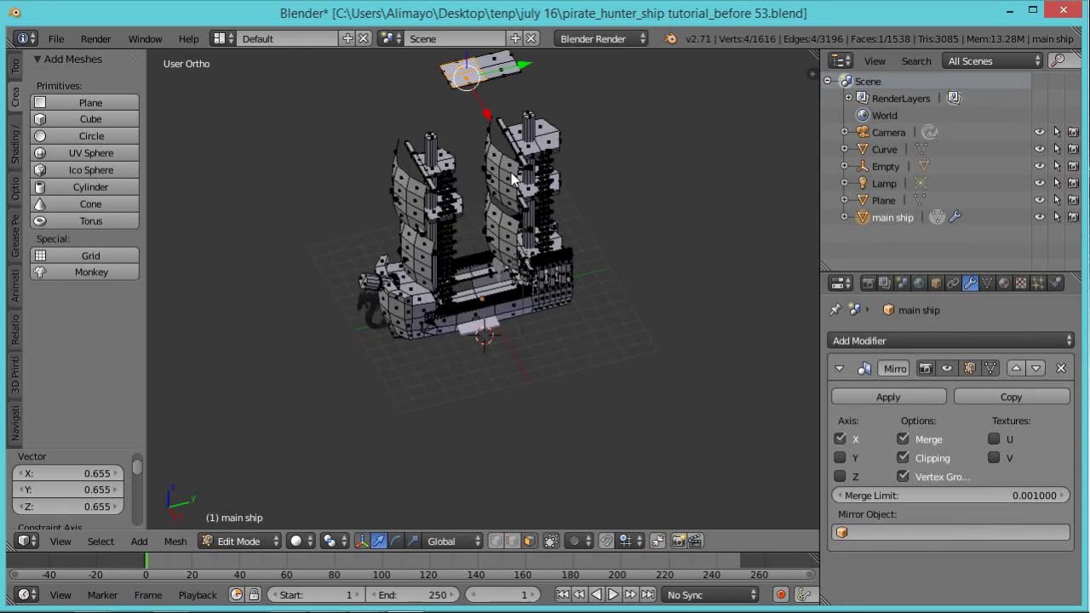
key(ctrl+l)
scroll(607, 173, down, 1)
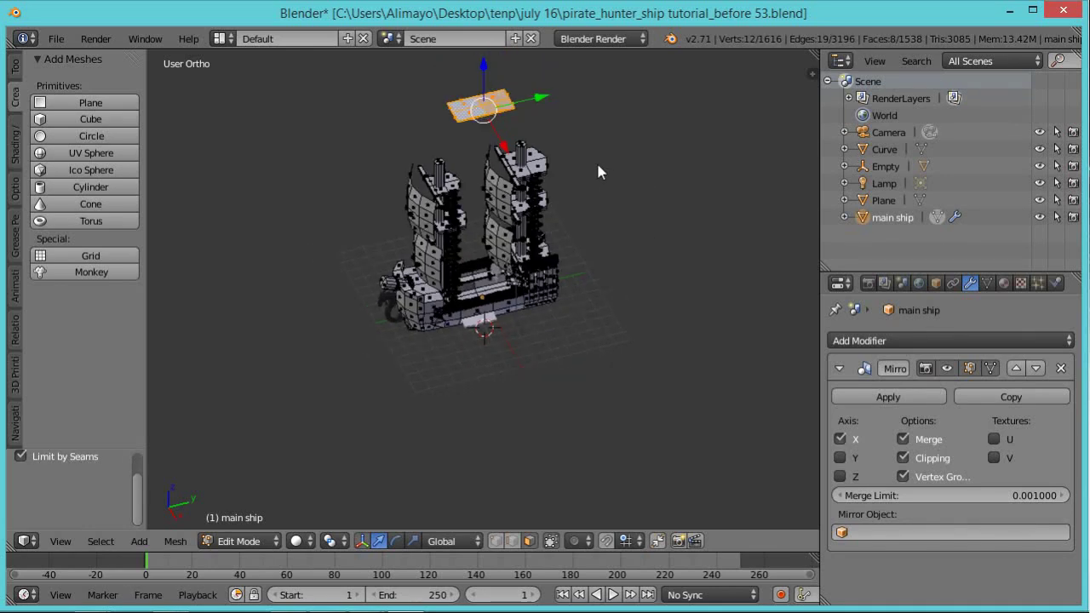
drag(481, 72, 484, 241)
scroll(483, 241, up, 2)
scroll(482, 241, up, 3)
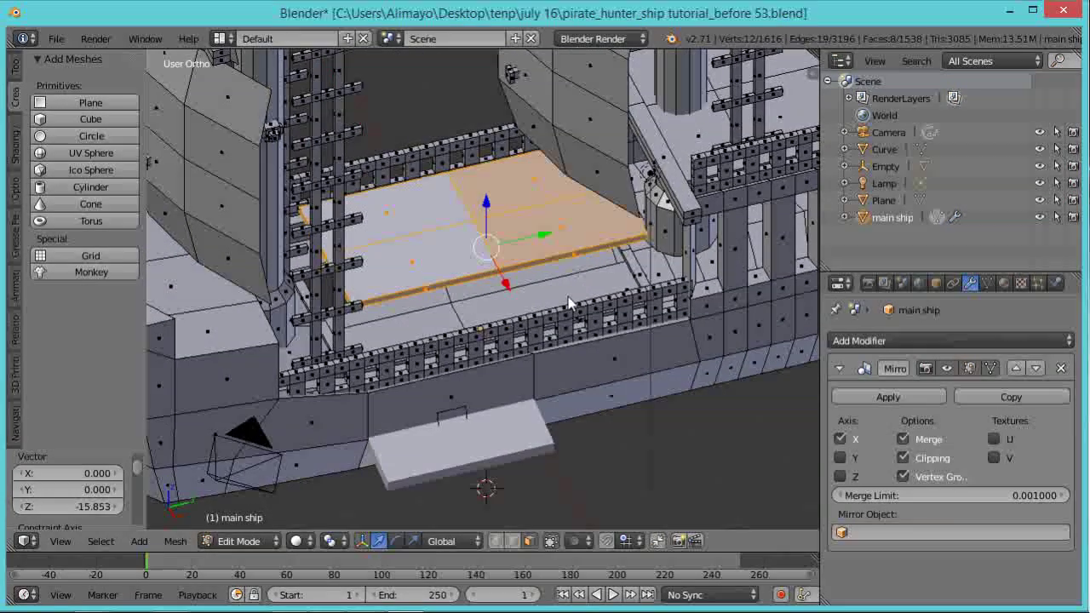
Lower the slab another 1.157 along Z so it covers the opening in the main deck
middle_drag(536, 223, 490, 246)
drag(493, 211, 501, 263)
middle_drag(547, 307, 497, 357)
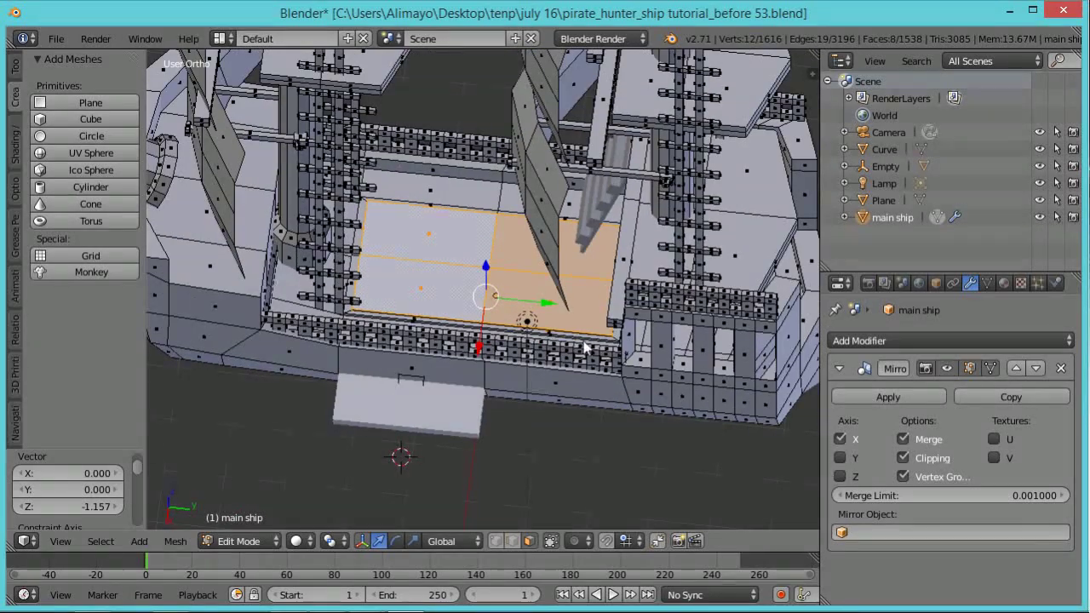
scroll(586, 349, up, 1)
middle_drag(567, 362, 504, 347)
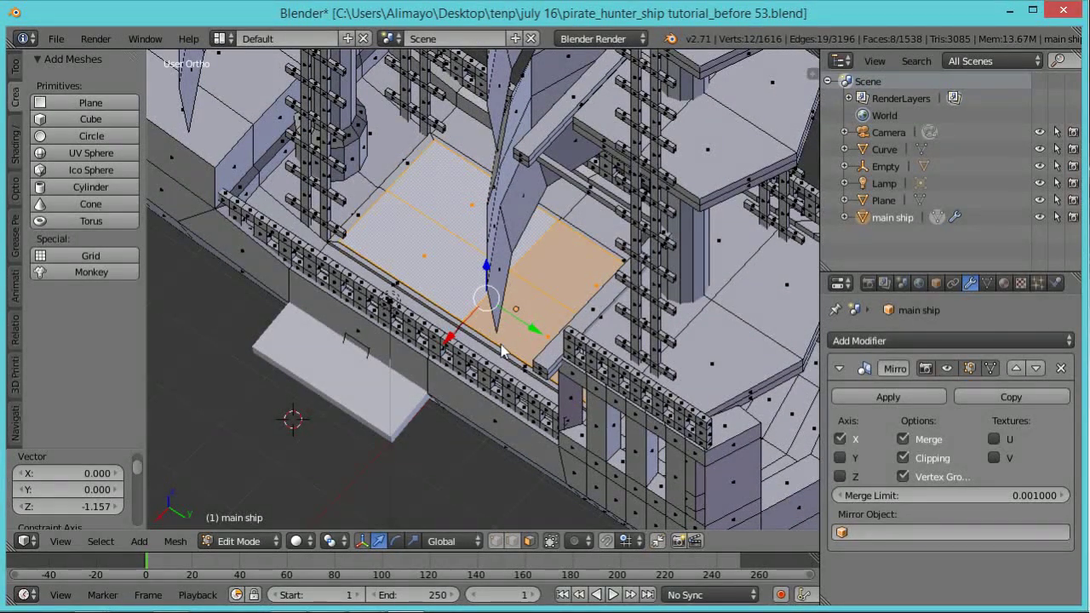
middle_drag(503, 352, 501, 356)
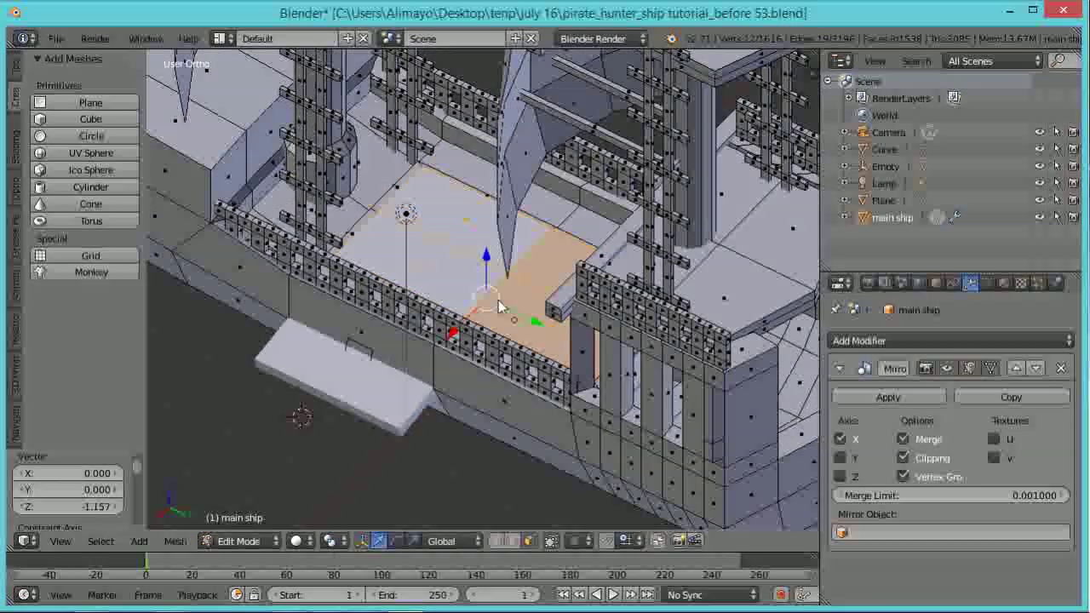
middle_drag(500, 307, 553, 273)
scroll(591, 251, up, 2)
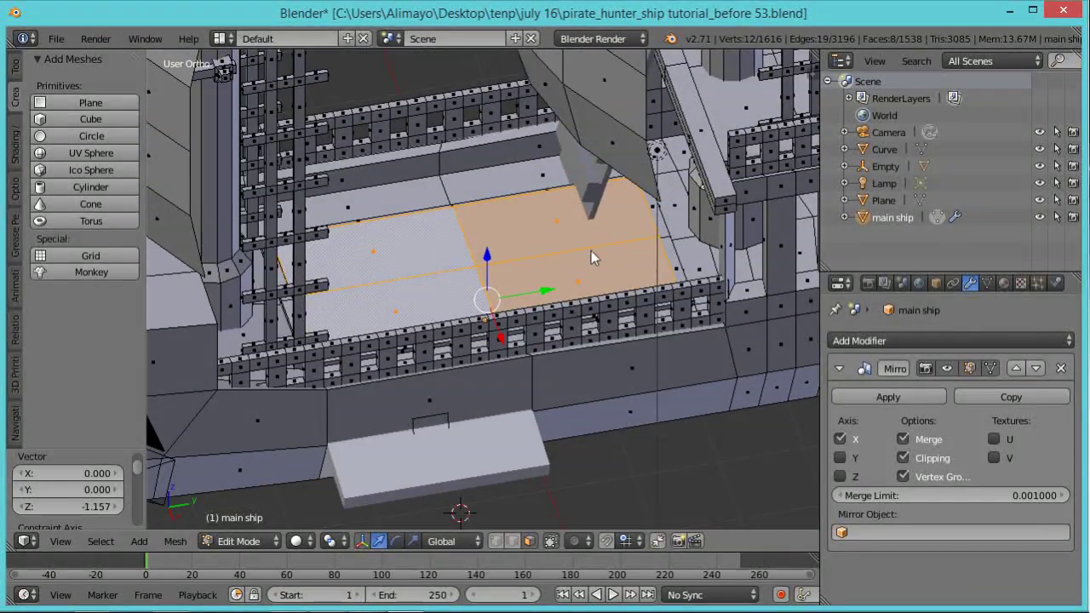
middle_drag(579, 260, 524, 285)
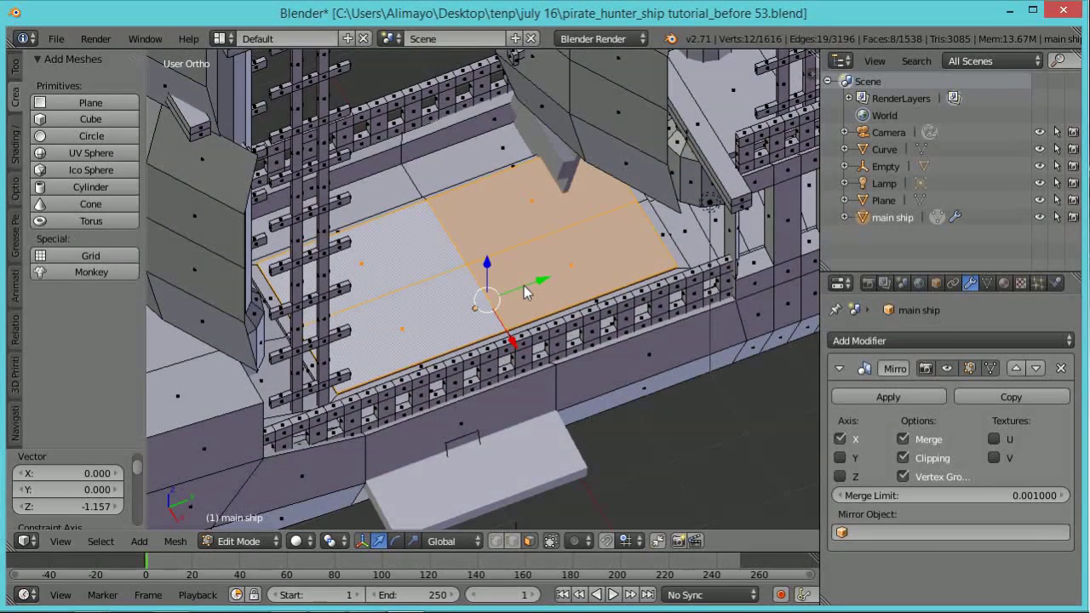
Select all linked geometry of the slab over the deck opening and separate the selection into its own object
right_click(570, 270)
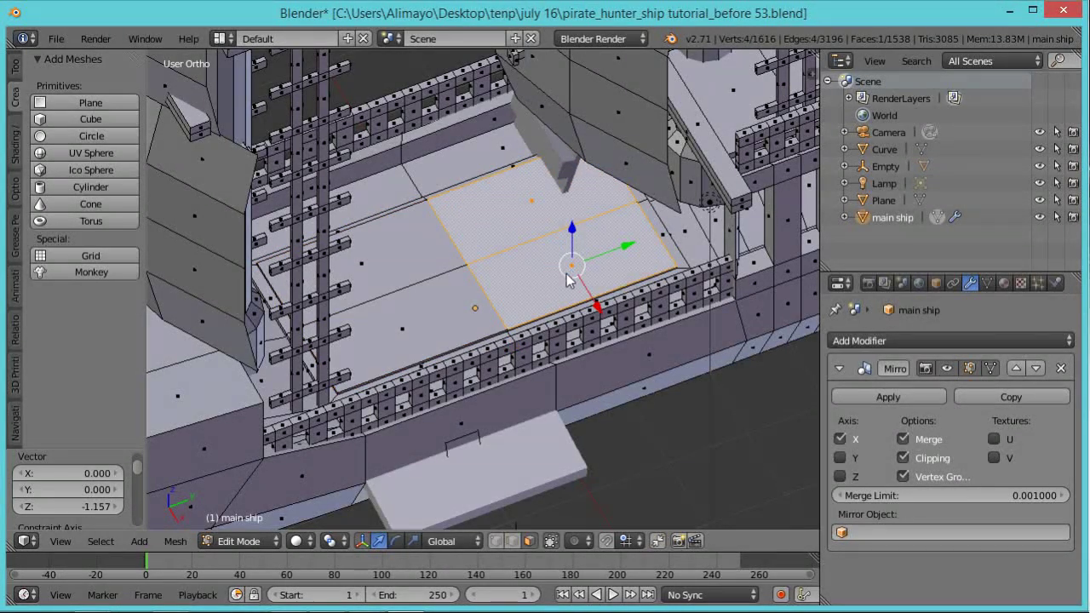
right_click(467, 308)
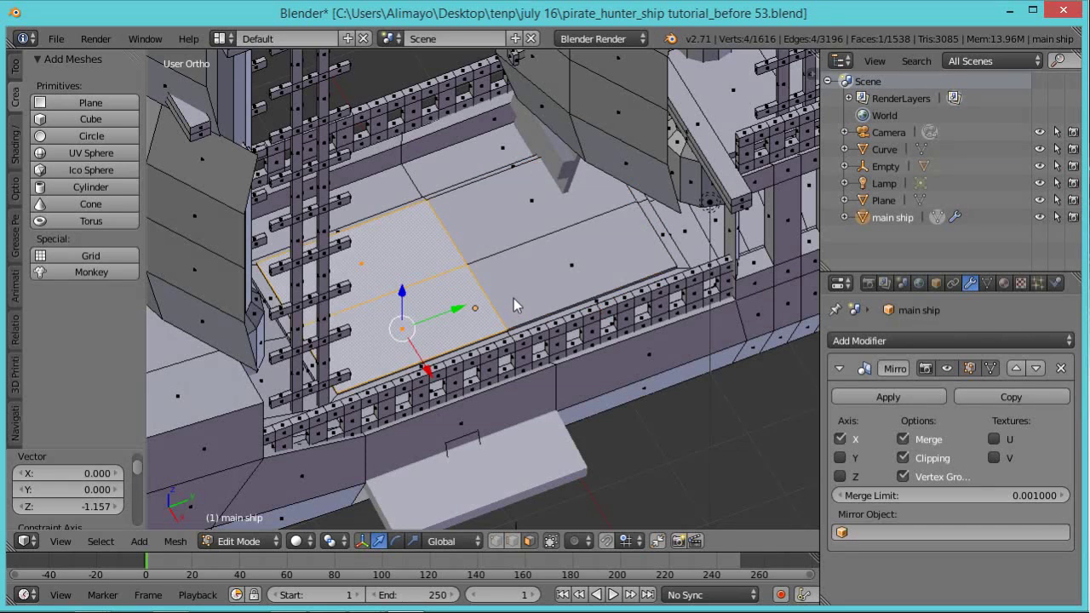
shift+right_click(529, 298)
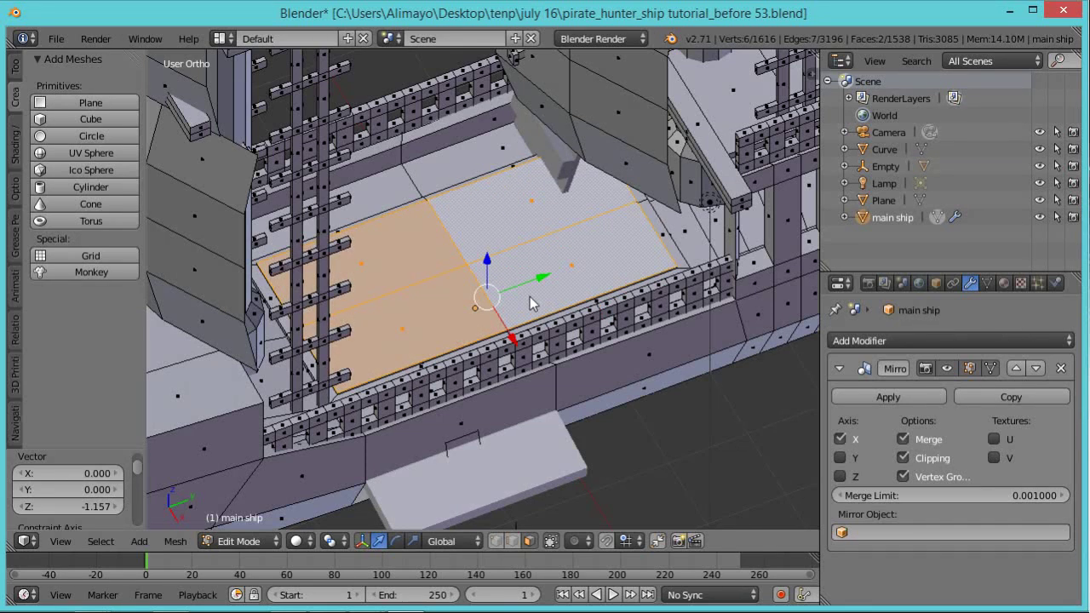
key(ctrl+l)
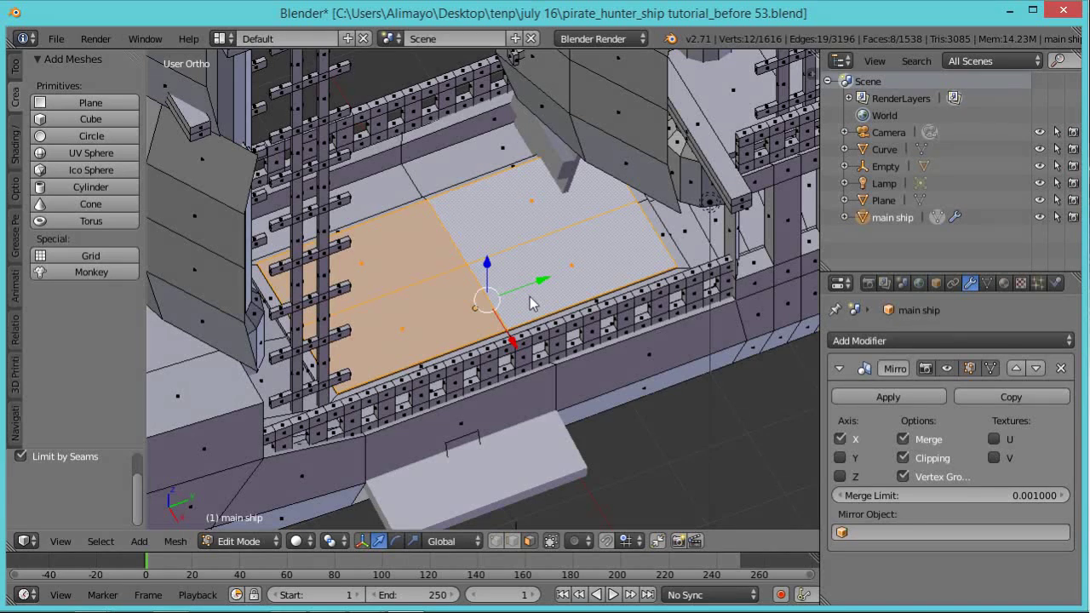
key(p)
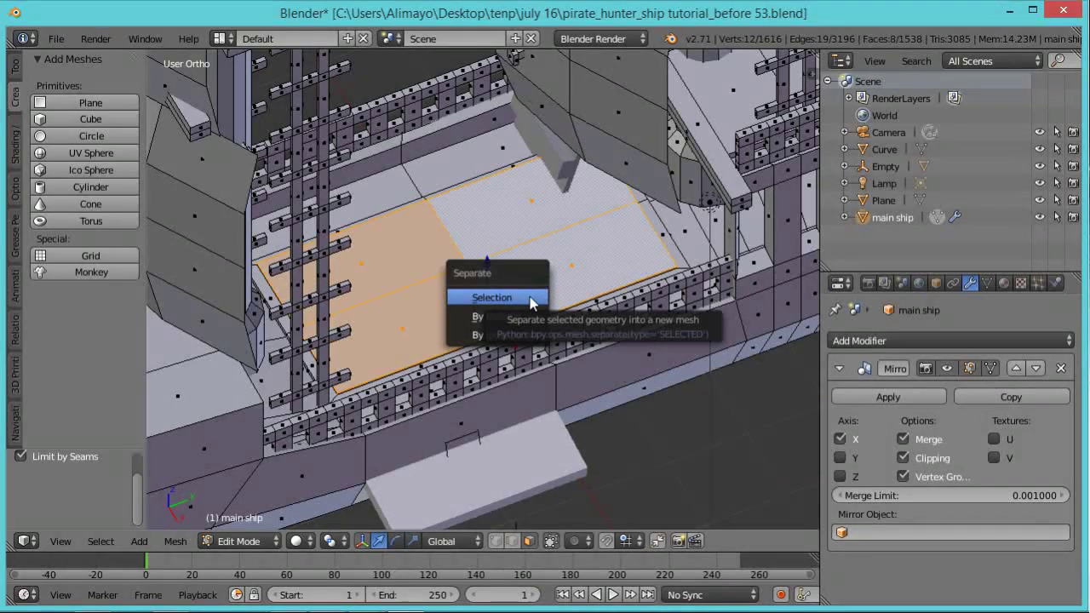
click(530, 299)
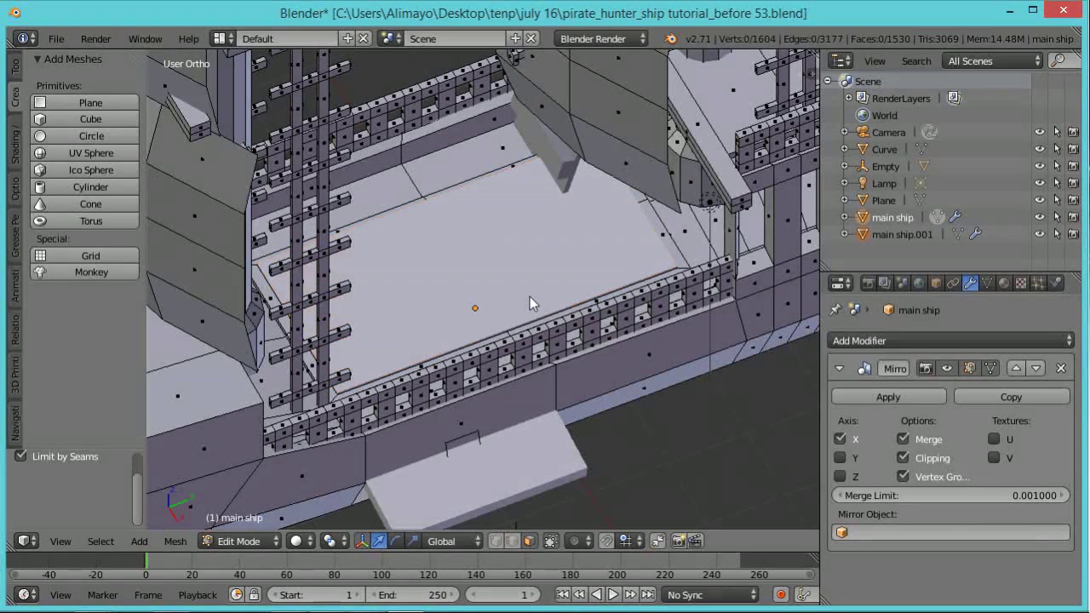
Rename the separated slab object as cargo doors
double_click(903, 235)
text(cargo doo)
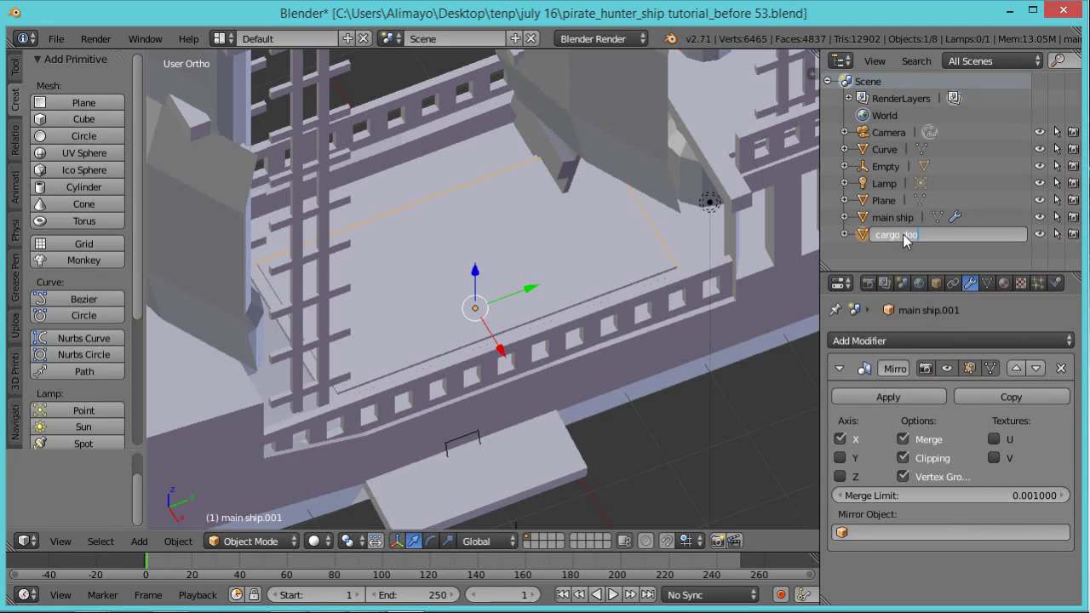
key(Return)
Apply the Mirror modifier of the cargo doors in Object Mode and return to editing their mesh
middle_drag(647, 358, 612, 315)
middle_drag(625, 365, 566, 291)
key(Tab)
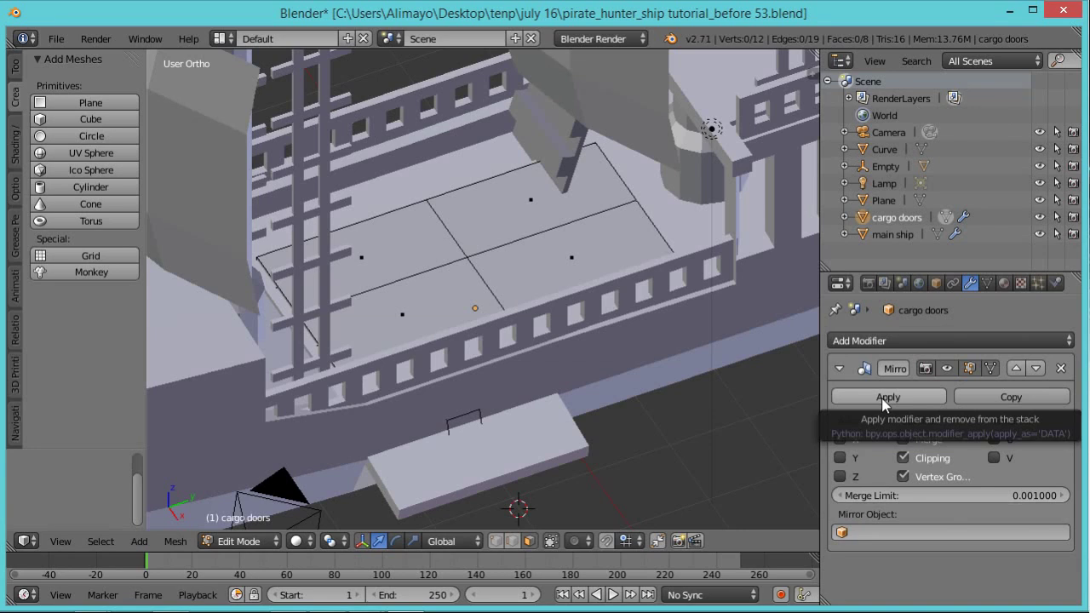
click(885, 397)
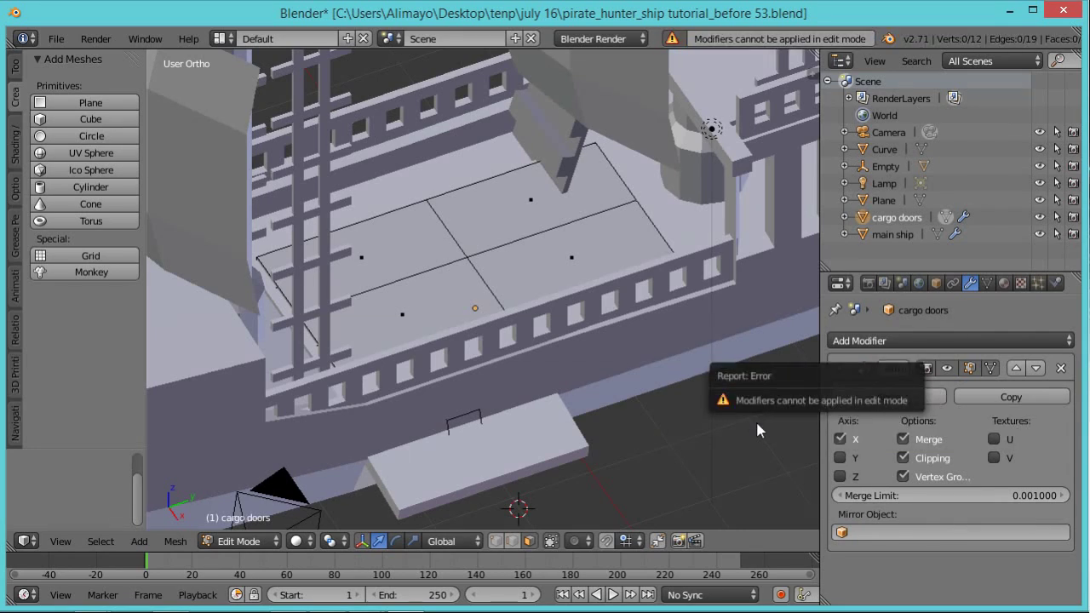
key(Tab)
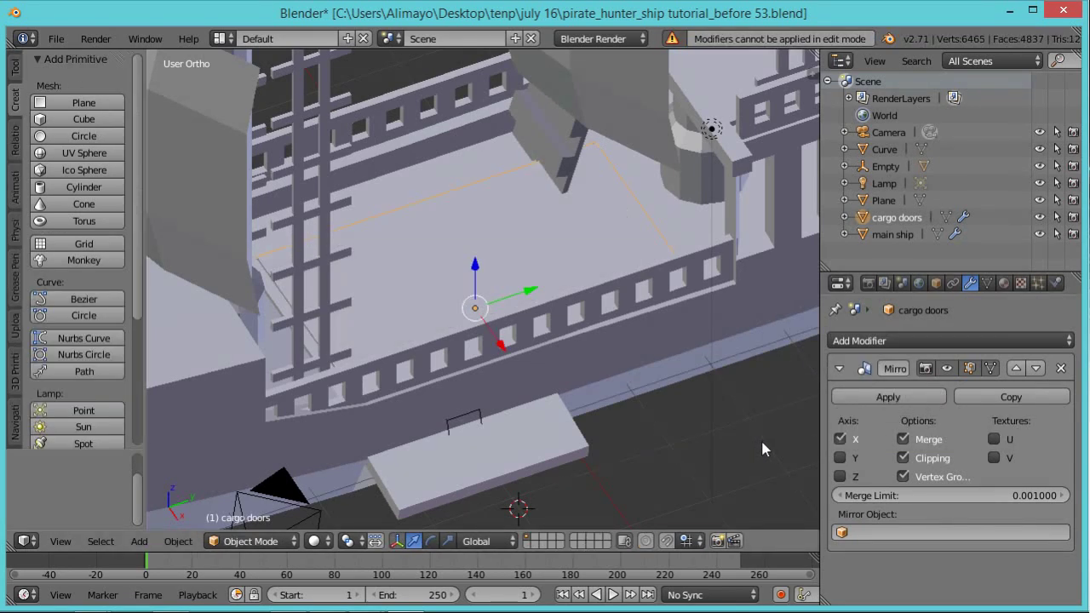
click(878, 392)
key(Tab)
Try to extrude the two top faces of the cargo doors' half nearest the cannon door, and undo it
middle_drag(700, 398, 683, 385)
right_click(553, 295)
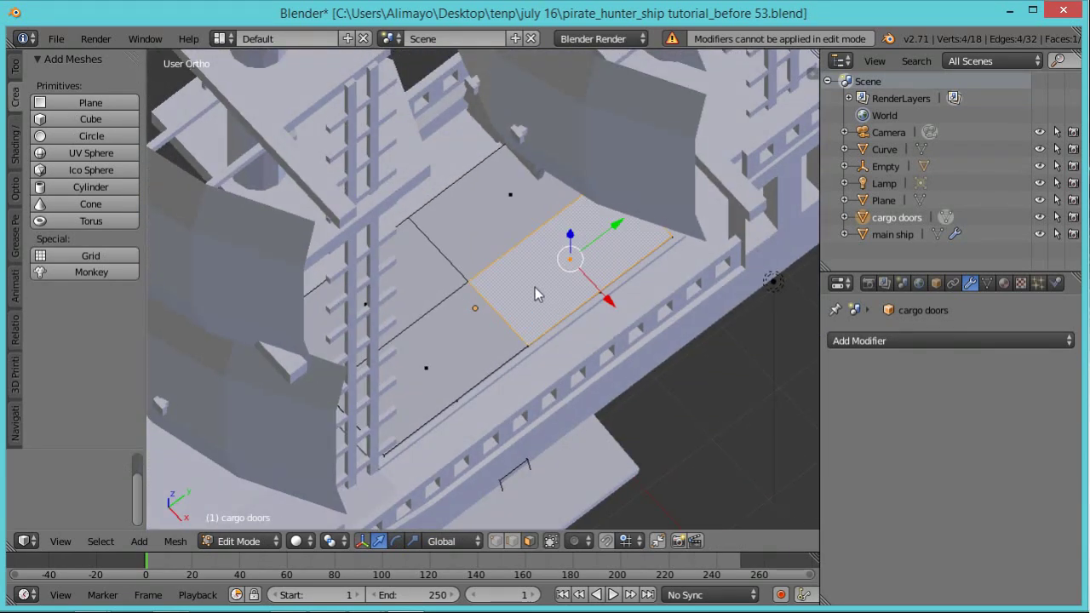
middle_drag(535, 294, 521, 259)
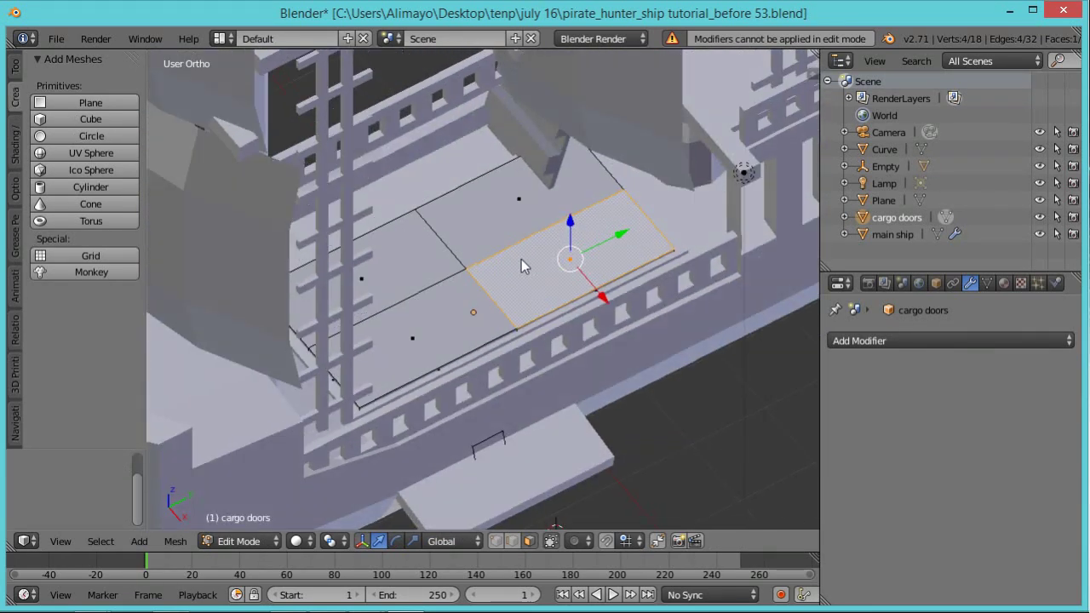
shift+right_click(473, 314)
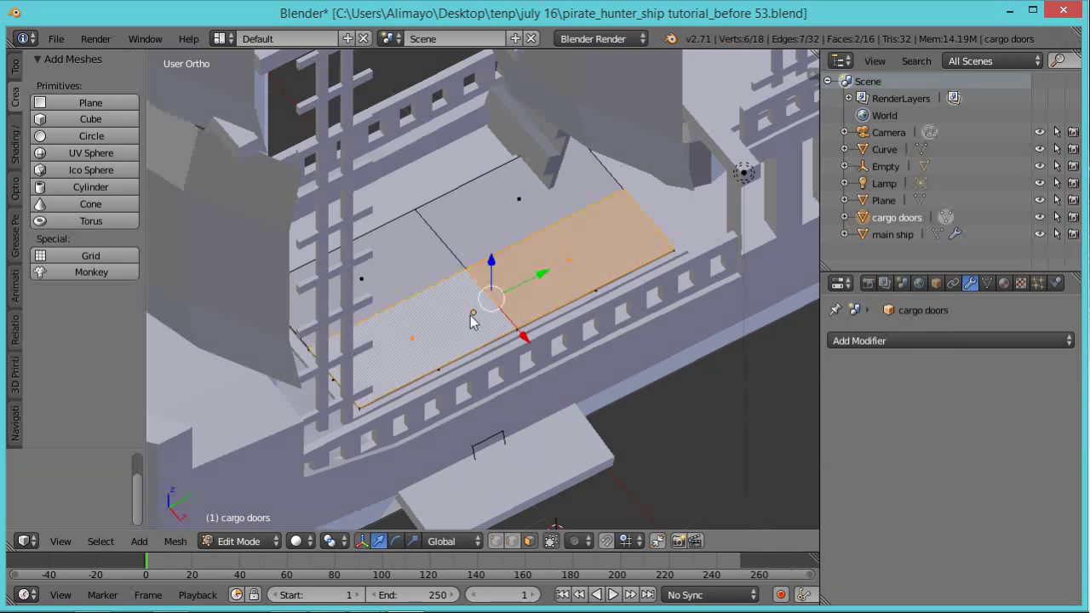
middle_drag(479, 321, 513, 330)
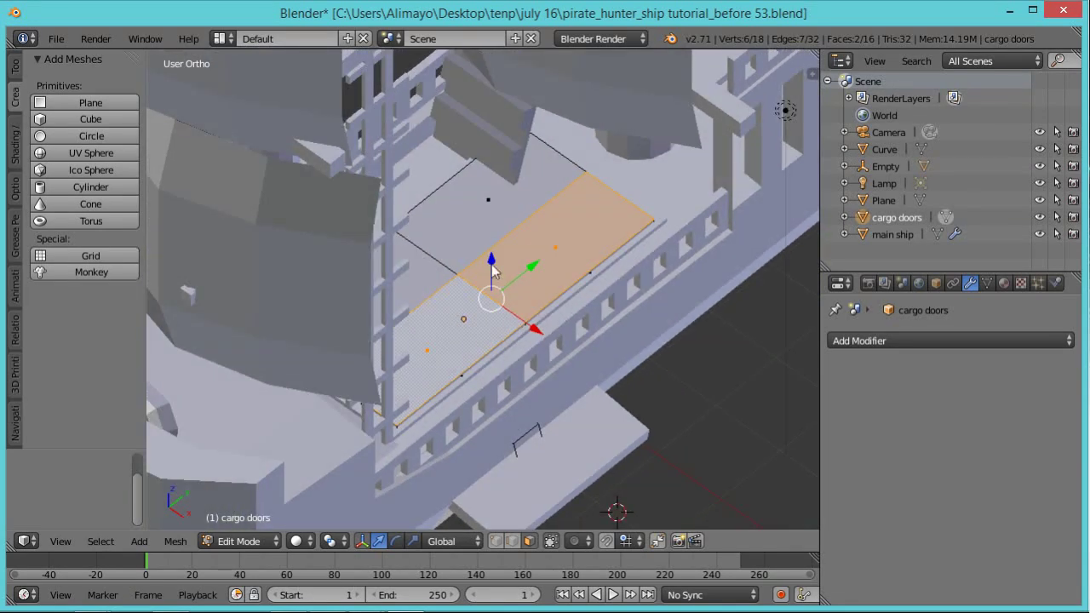
key(e)
click(492, 256)
key(ctrl+z)
Select the whole cargo doors mesh and raise it 1.258 along Z above the deck
key(ctrl+l)
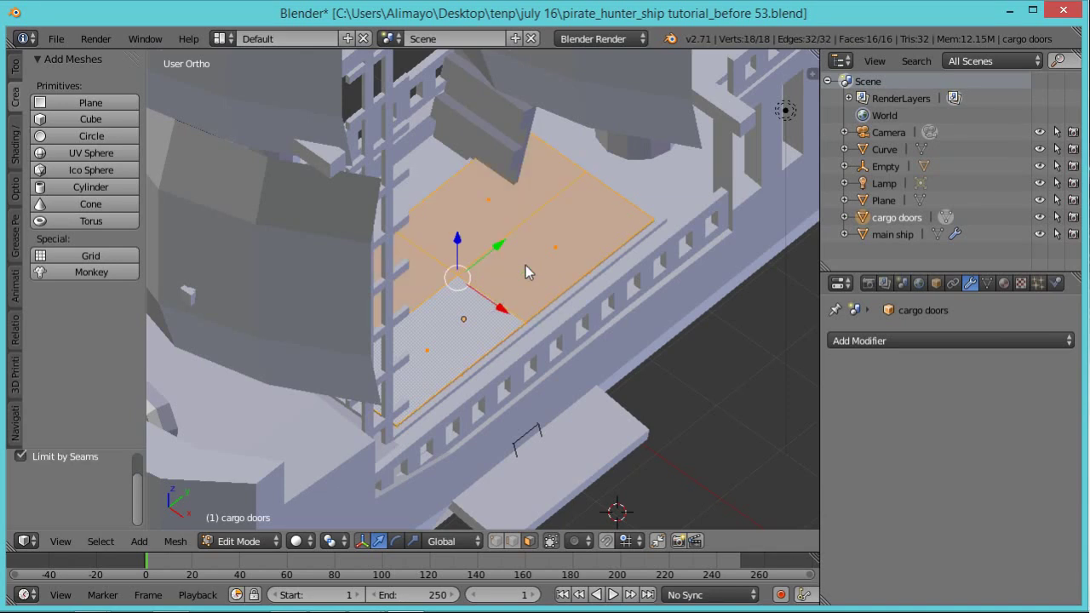
key(a)
key(a)
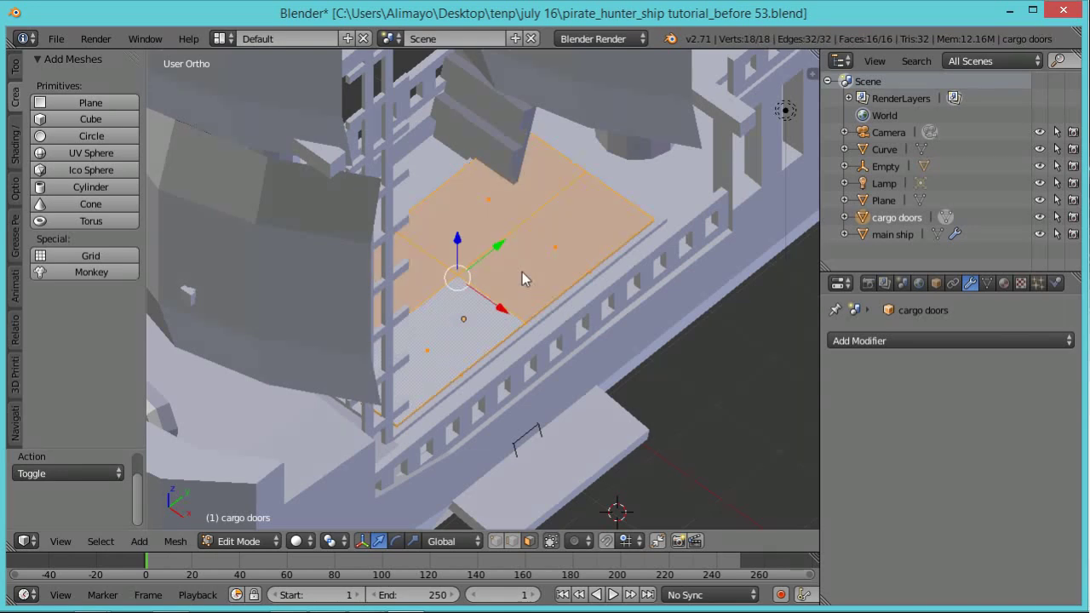
drag(458, 246, 456, 175)
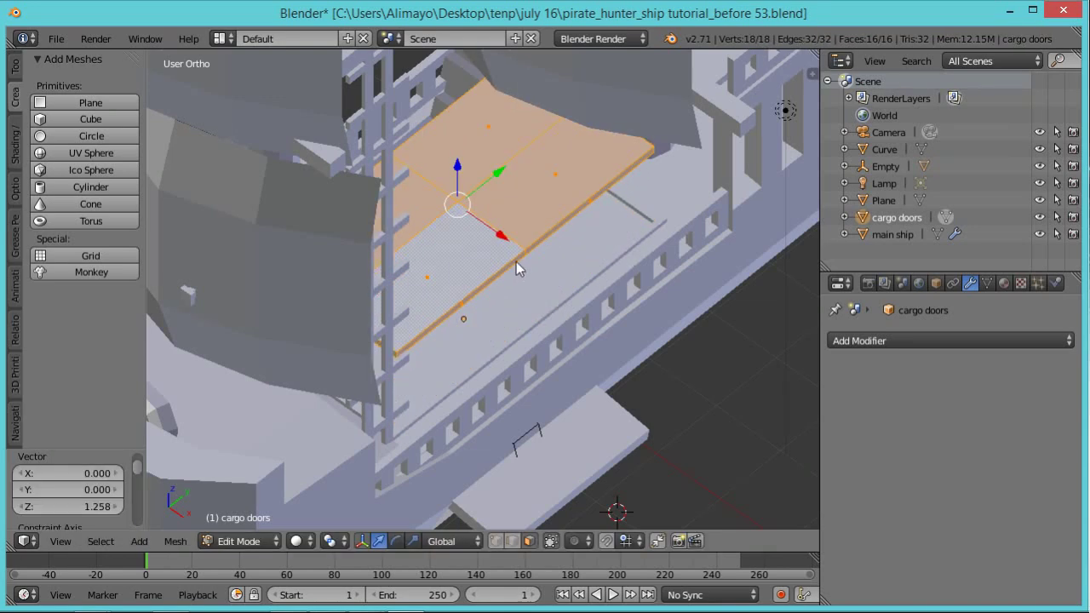
Select the top, side, end and bottom faces of the cargo doors' half nearest the cannon door and separate them into a new object
middle_drag(516, 261, 421, 225)
right_click(508, 225)
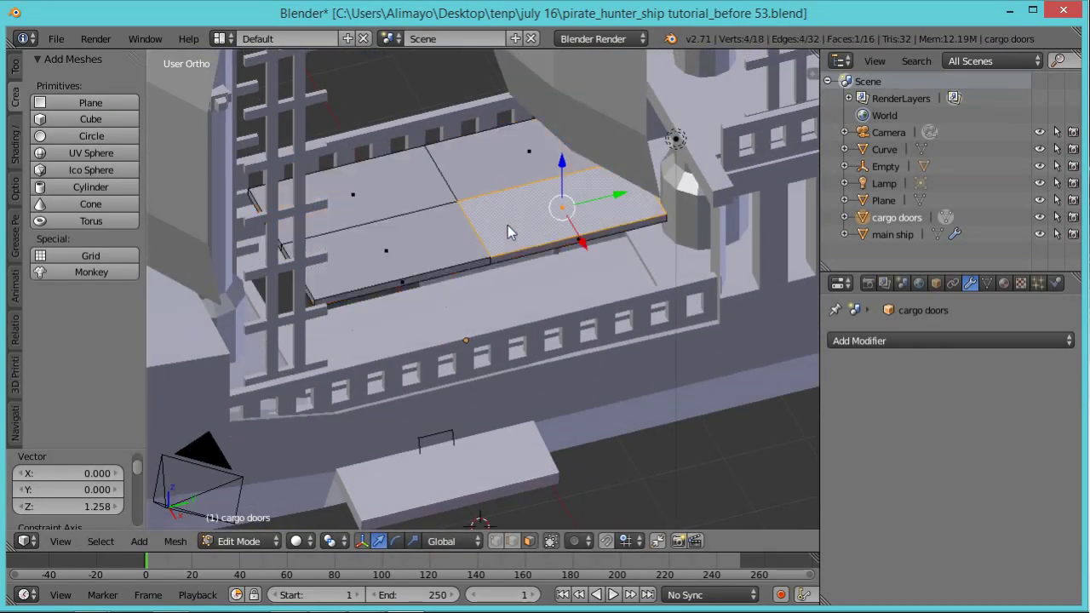
shift+right_click(451, 254)
shift+right_click(542, 253)
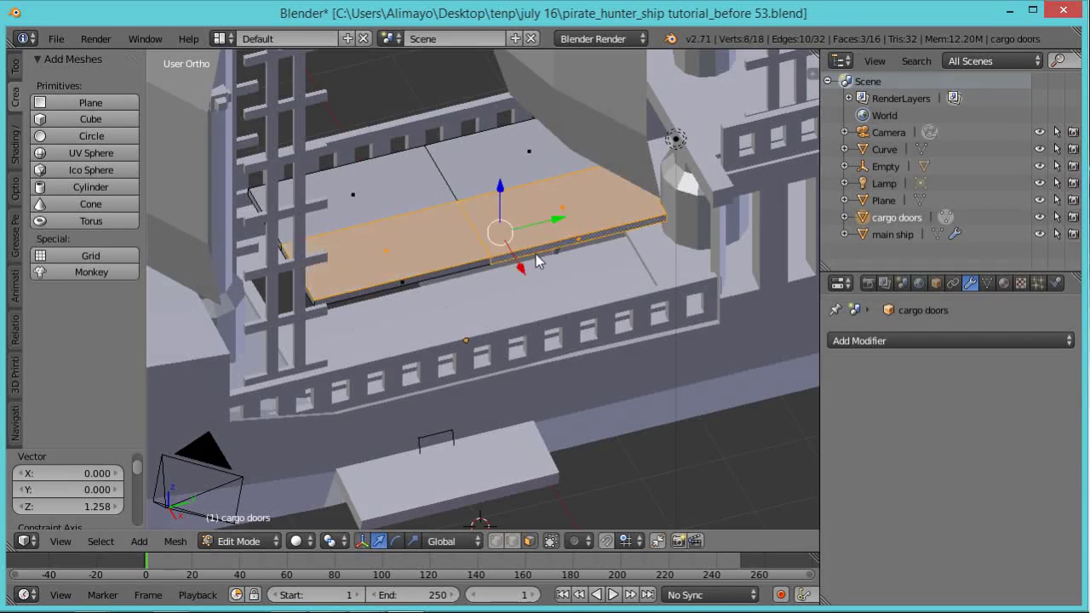
shift+right_click(447, 272)
middle_drag(439, 295, 306, 255)
shift+right_click(299, 259)
middle_drag(573, 295, 586, 190)
shift+right_click(658, 257)
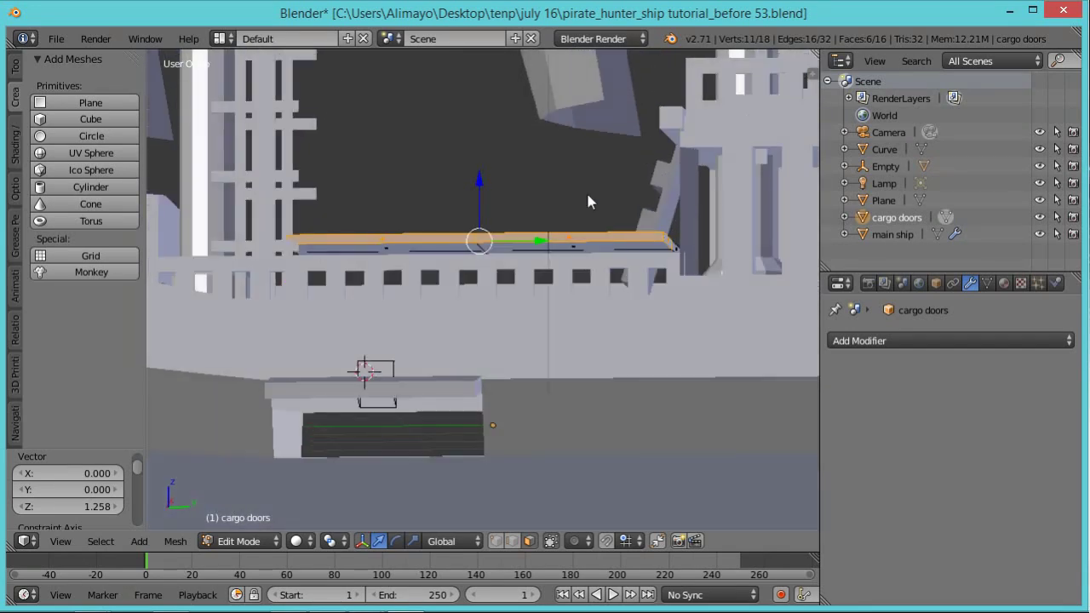
shift+right_click(621, 244)
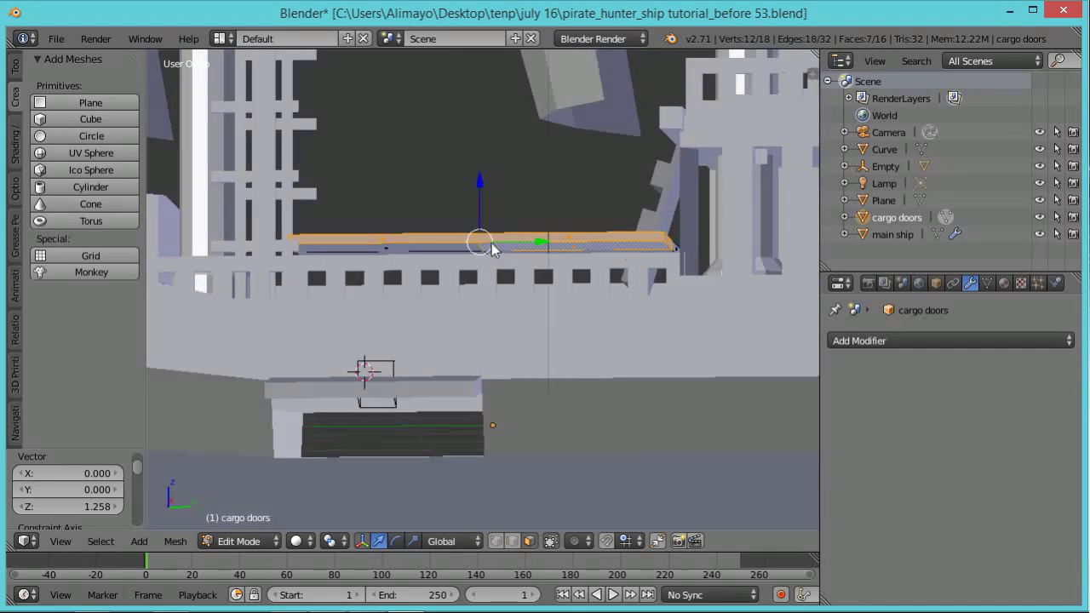
shift+right_click(457, 254)
middle_drag(457, 254, 576, 307)
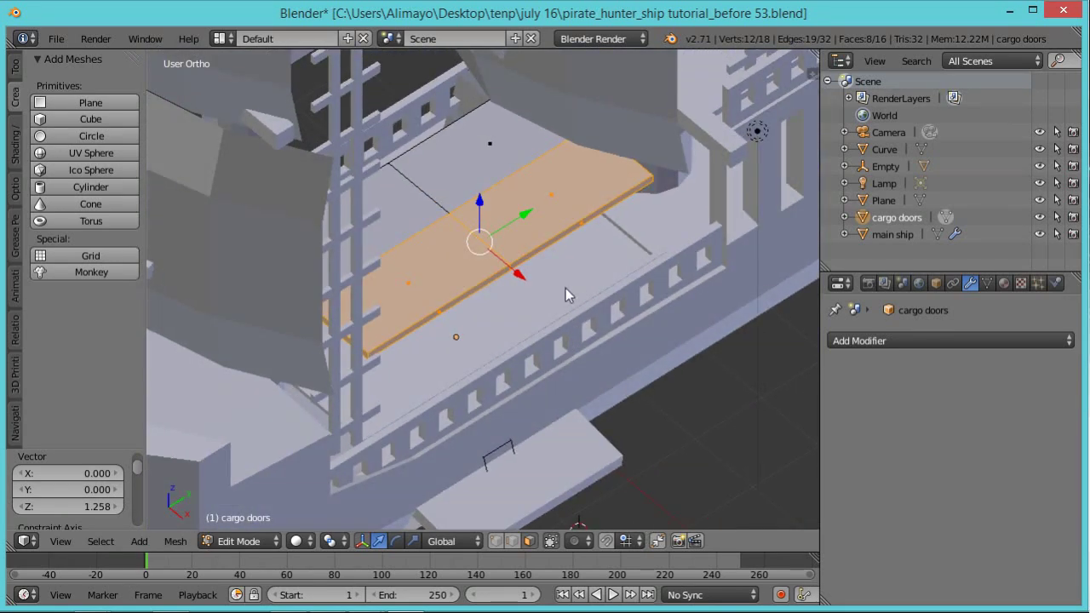
key(p)
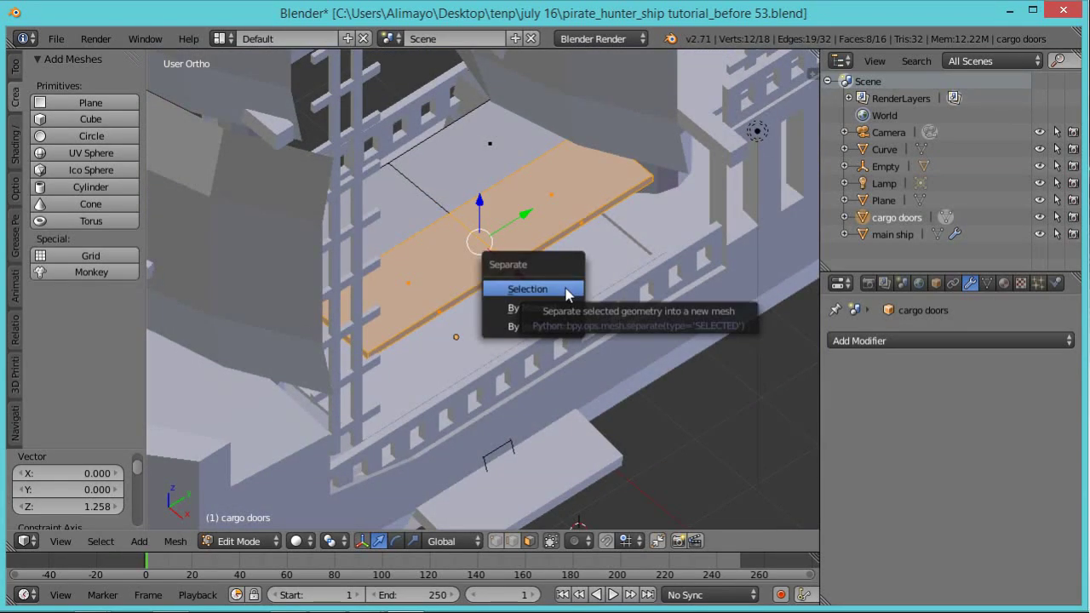
click(569, 291)
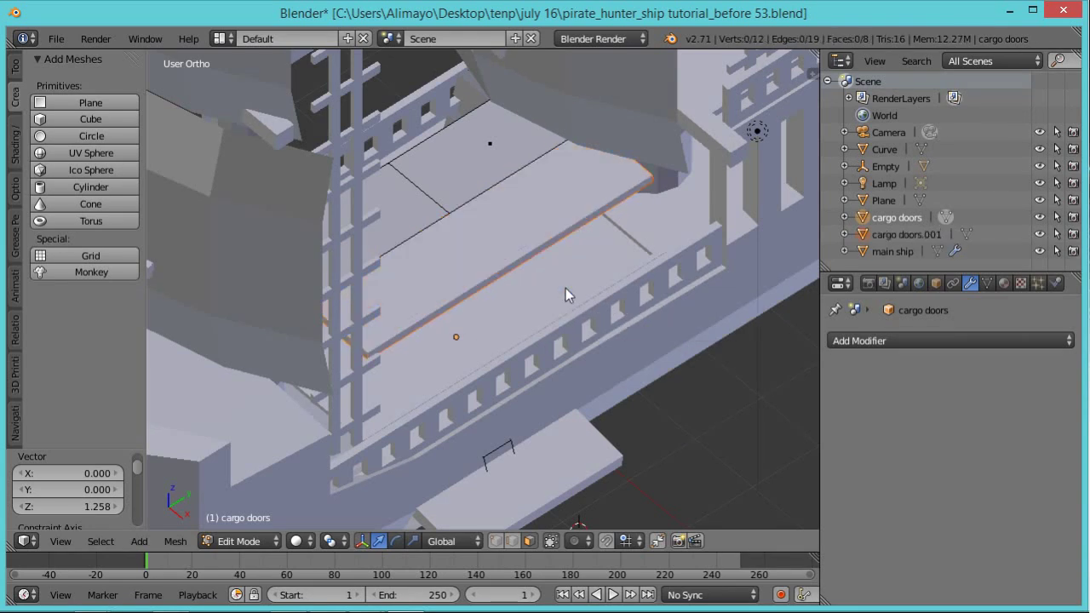
Rename the separated object cargo doors.001 as cargo doors.l
click(937, 237)
double_click(962, 243)
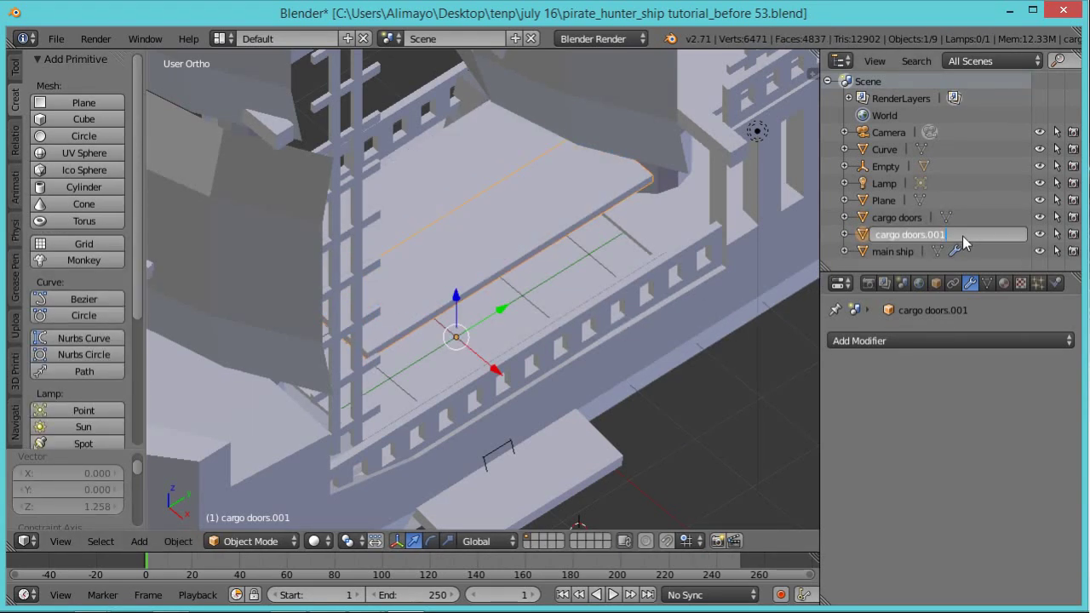
key(BackSpace)
key(BackSpace)
key(BackSpace)
key(BackSpace)
text(.l)
key(Return)
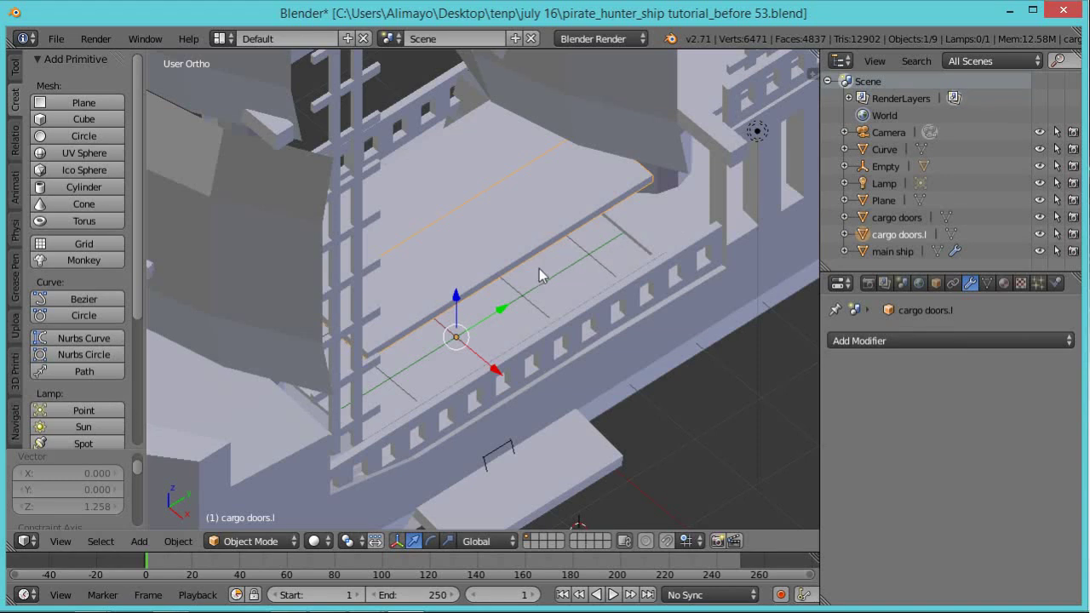
Hide the cargo doors object and close the open inner side of cargo doors.l with Grid Fill on its boundary edge loop
click(1039, 223)
middle_drag(488, 284, 587, 149)
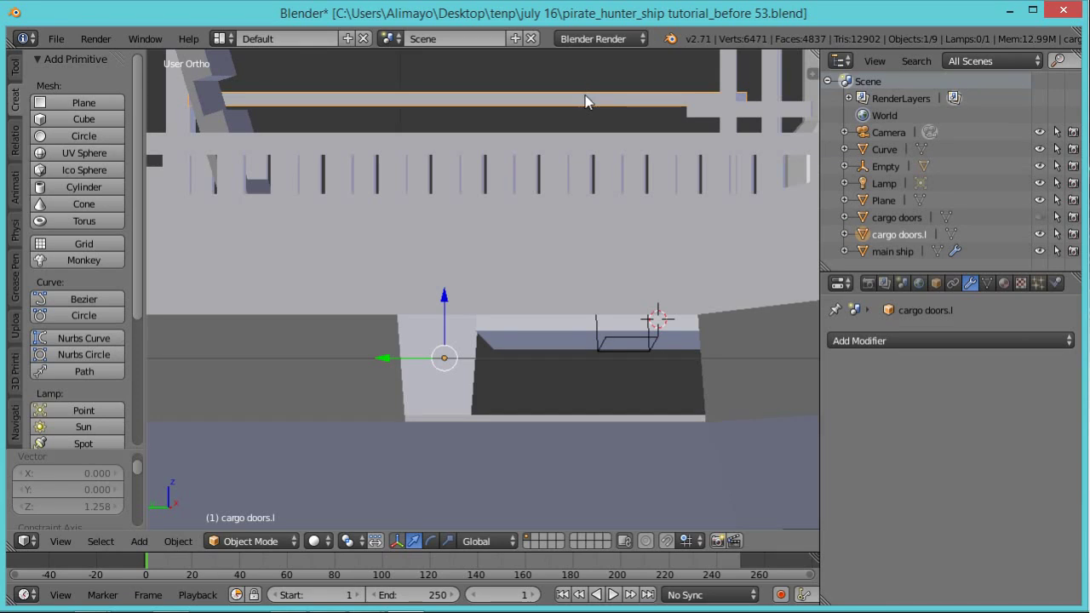
key(Tab)
mouse_move(587, 109)
middle_down()
mouse_move(589, 138)
mouse_move(585, 110)
middle_up()
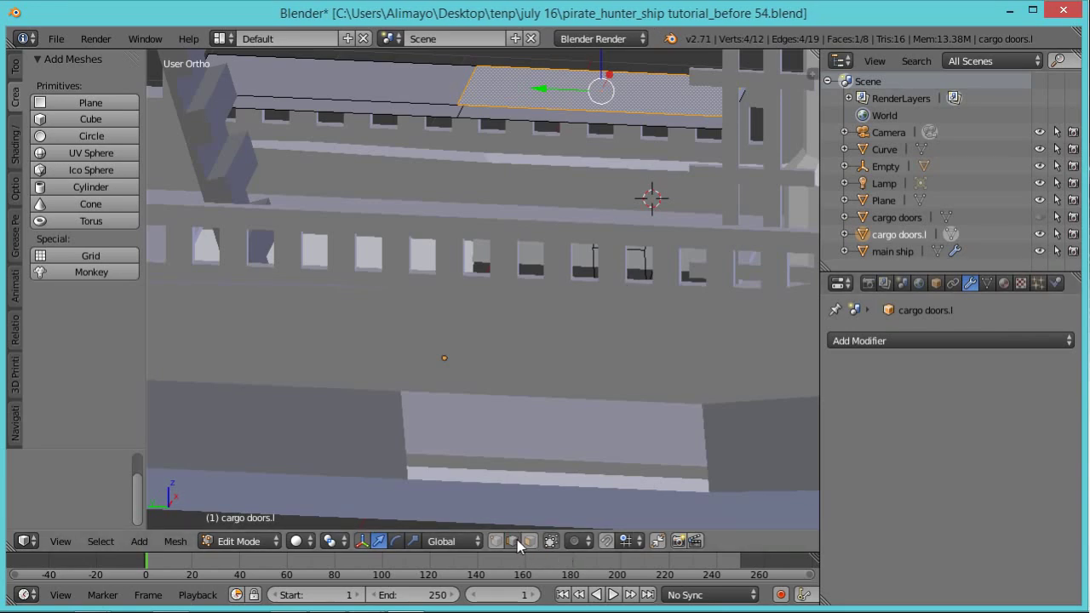
alt+right_click(569, 125)
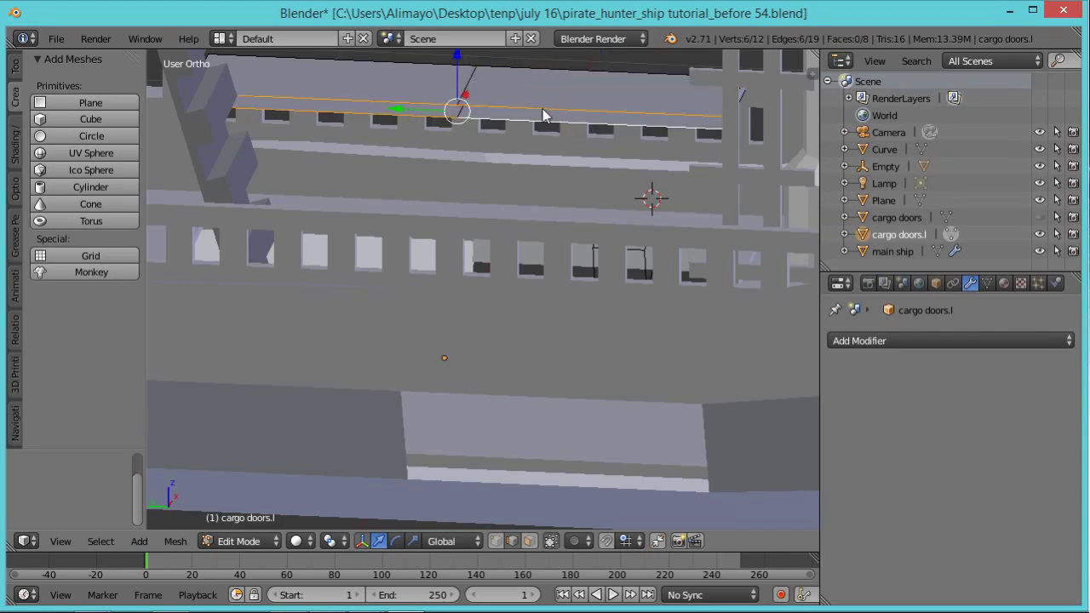
key(ctrl+f)
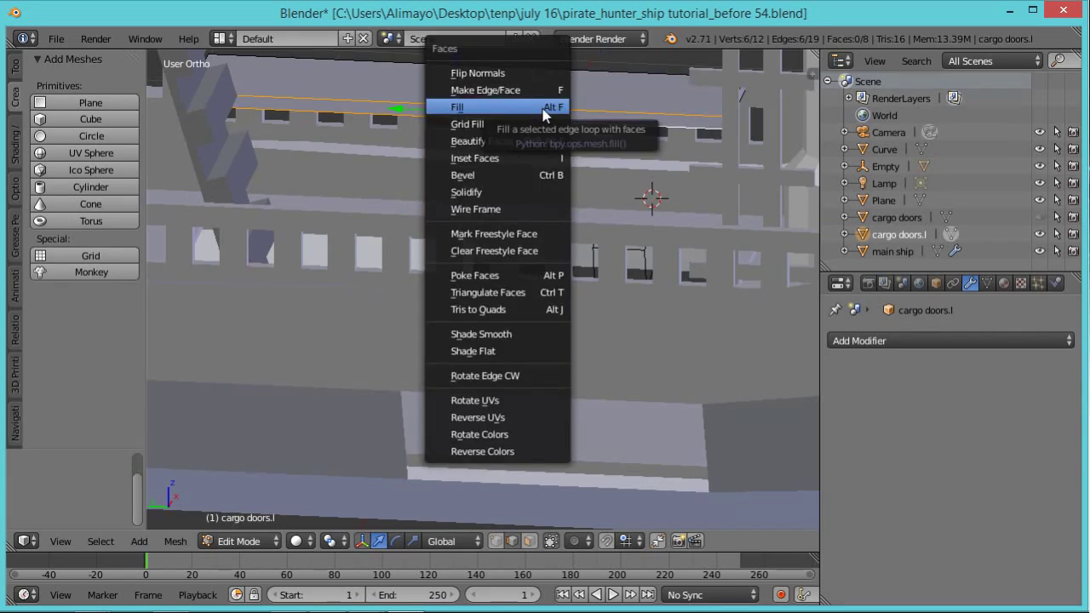
click(541, 124)
middle_drag(542, 140, 494, 126)
middle_drag(556, 175, 370, 190)
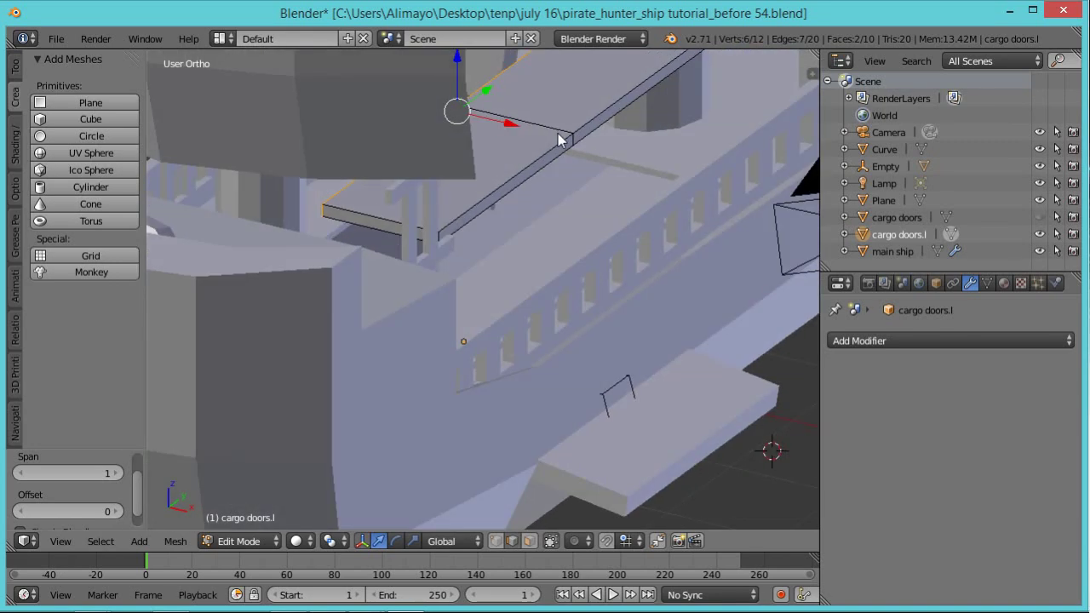
key(Tab)
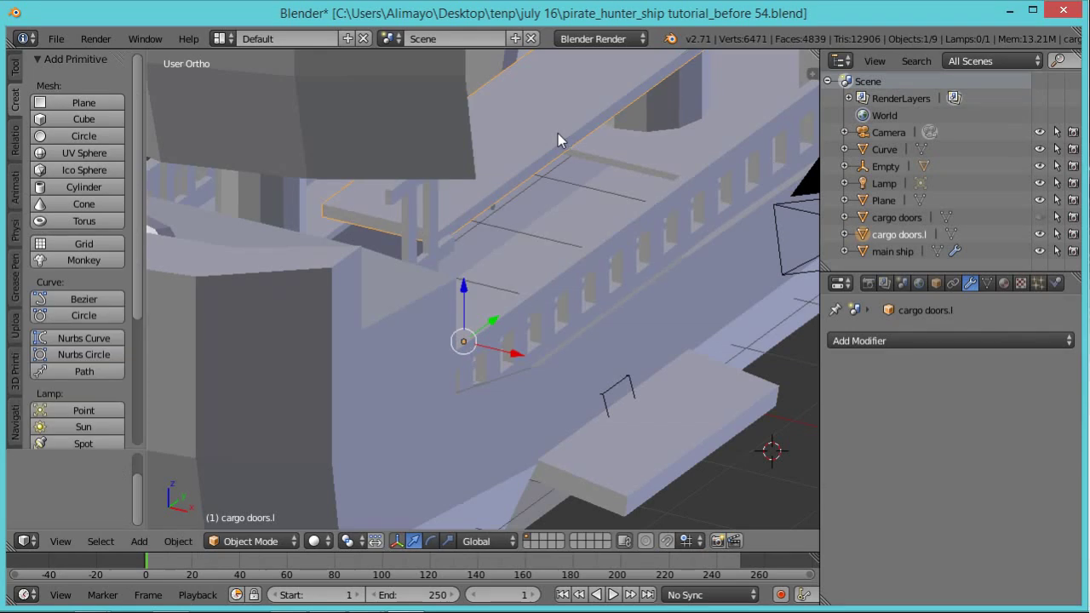
Rename the remaining cargo doors object as cargo doors.r
click(917, 218)
double_click(908, 219)
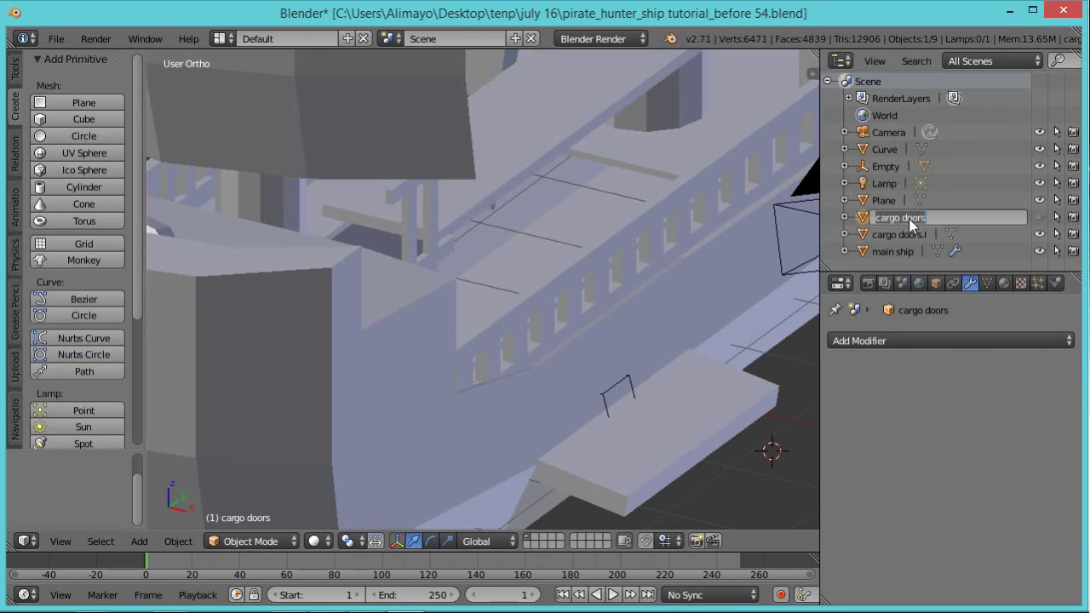
text(.)
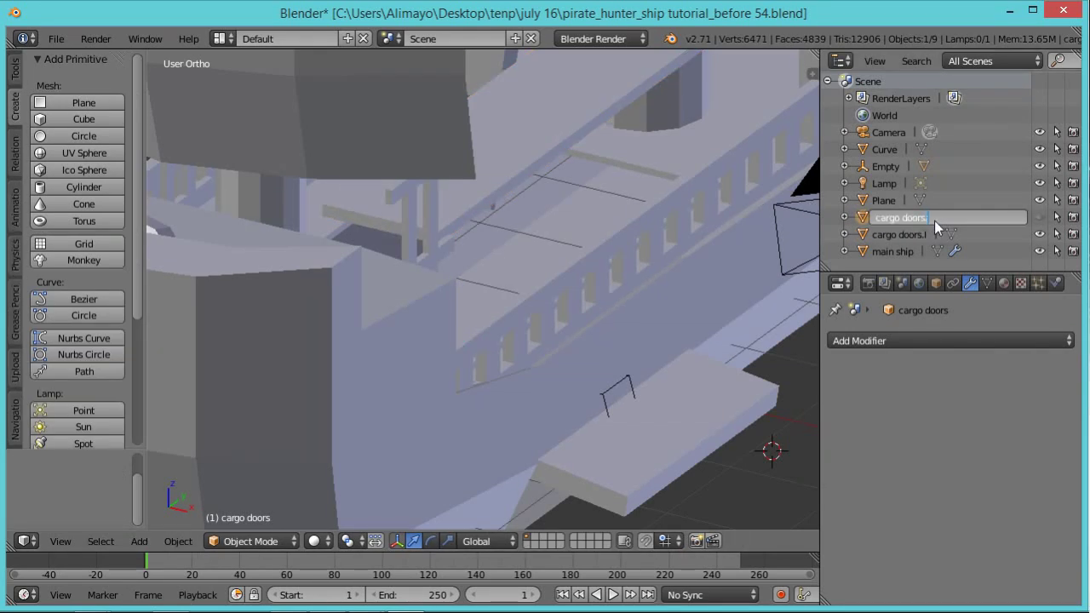
text(r)
key(Return)
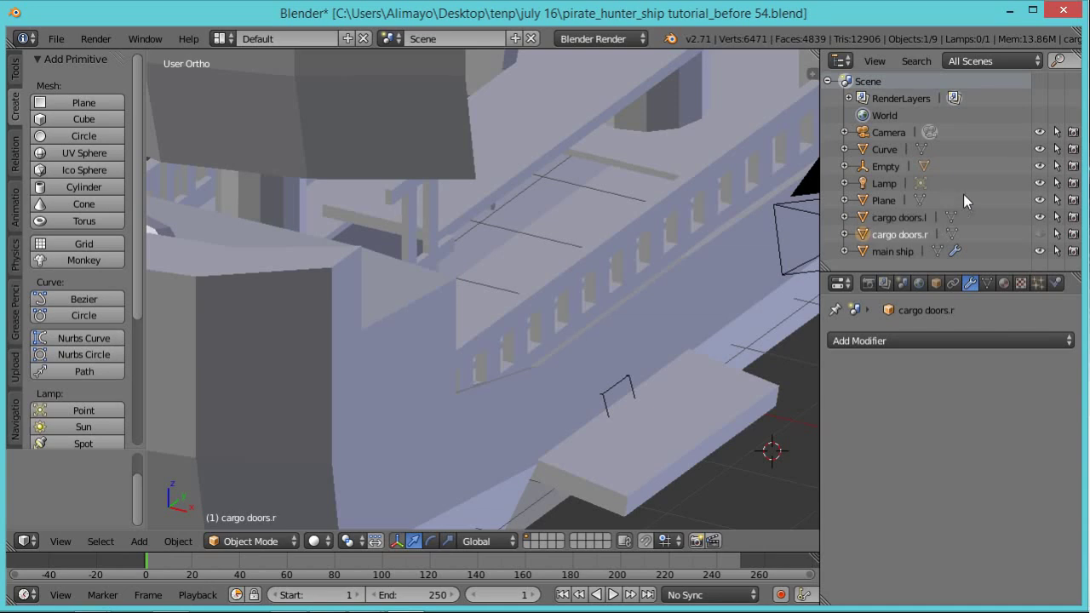
Show cargo doors.r, hide cargo doors.l, and close the open inner side of cargo doors.r with Grid Fill on its boundary loop
click(1040, 235)
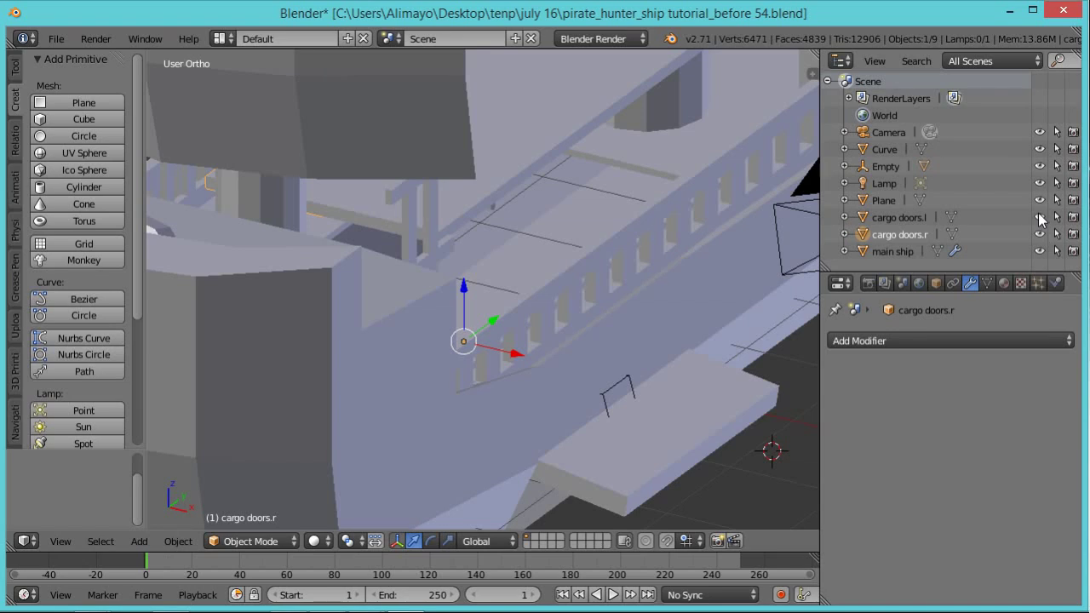
click(1040, 218)
middle_drag(601, 191, 467, 205)
key(Tab)
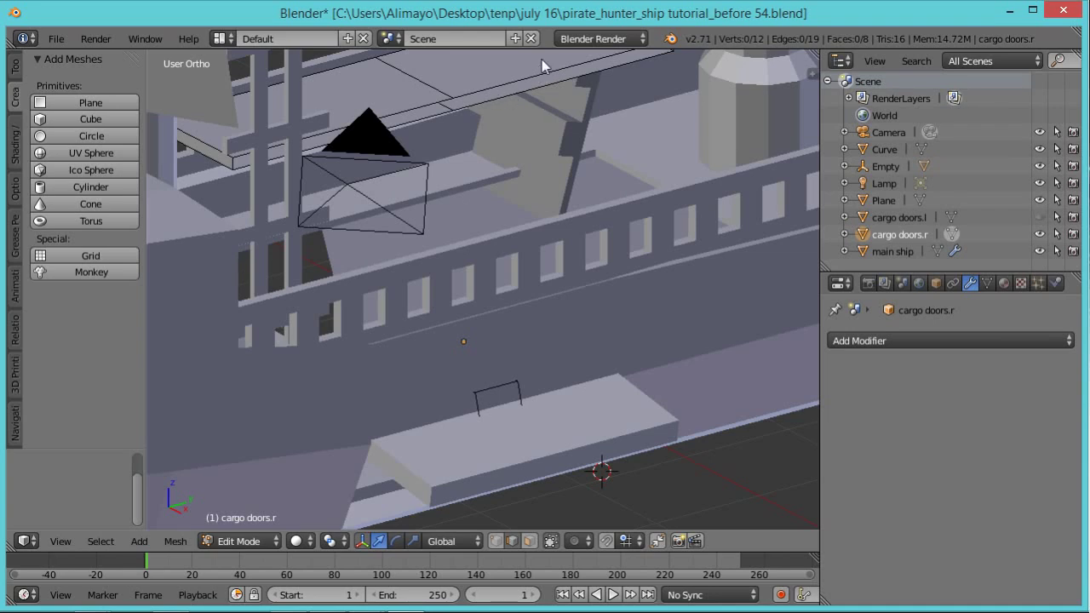
alt+right_click(518, 89)
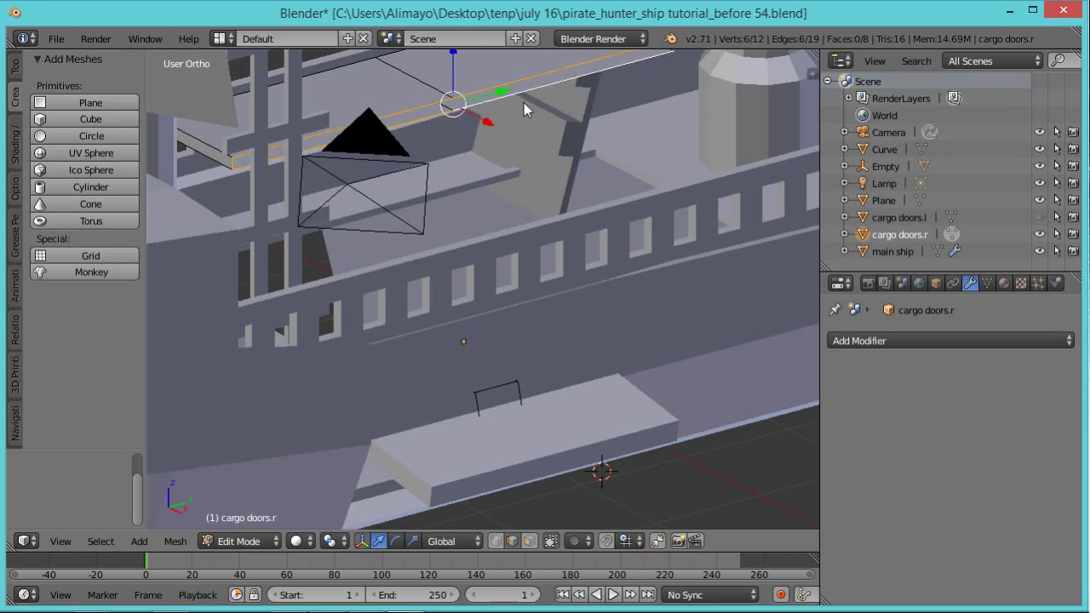
key(ctrl+f)
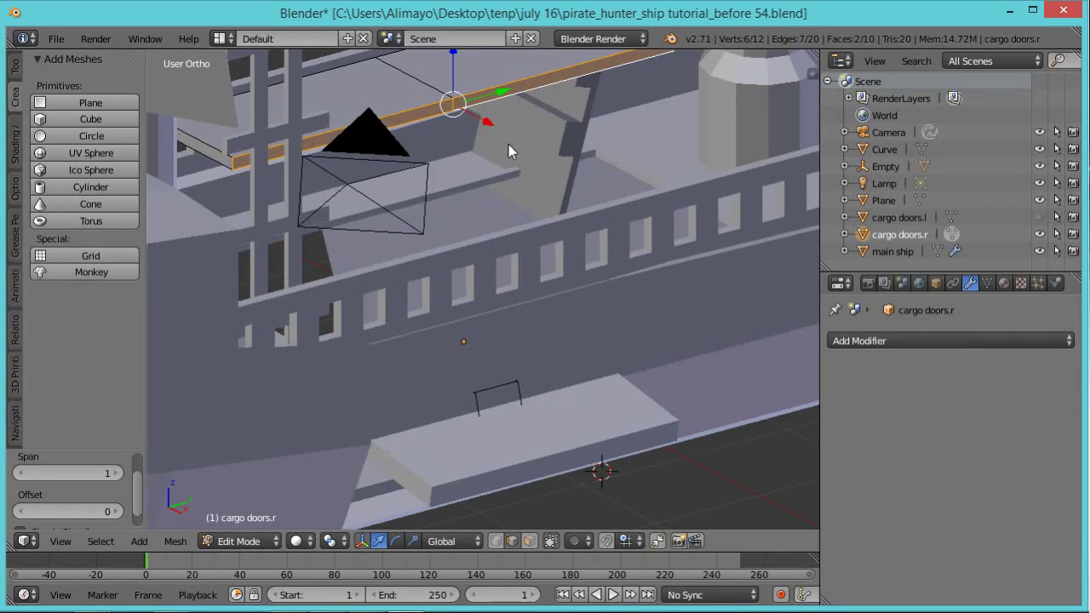
middle_drag(503, 244, 681, 242)
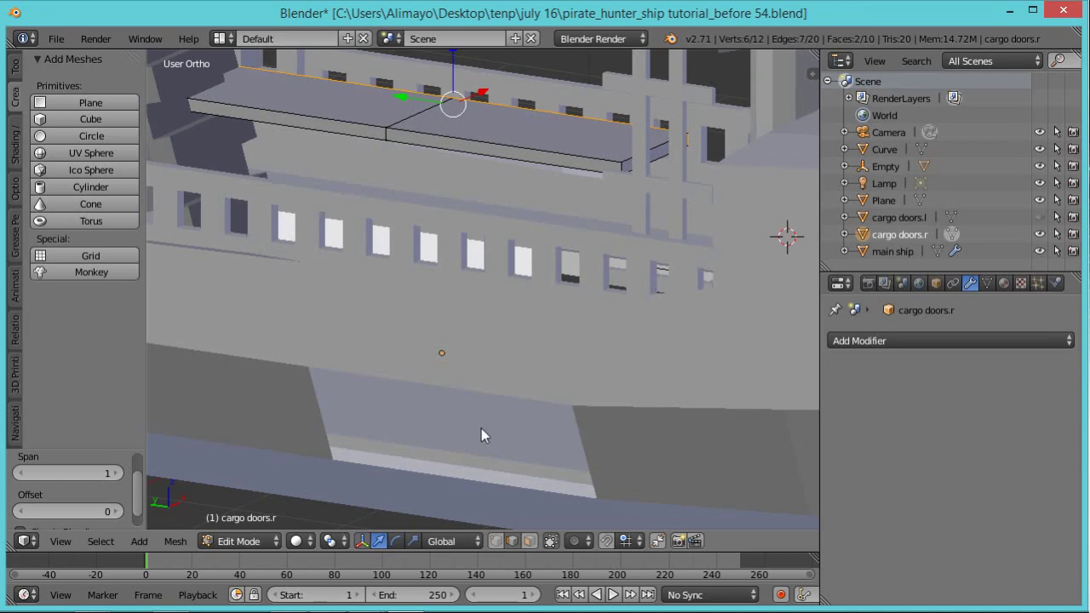
Snap the 3D cursor to the middle vertical edge on cargo doors.r's outer side and save as pirate_hunter_ship tutorial_before 55.blend
right_click(387, 136)
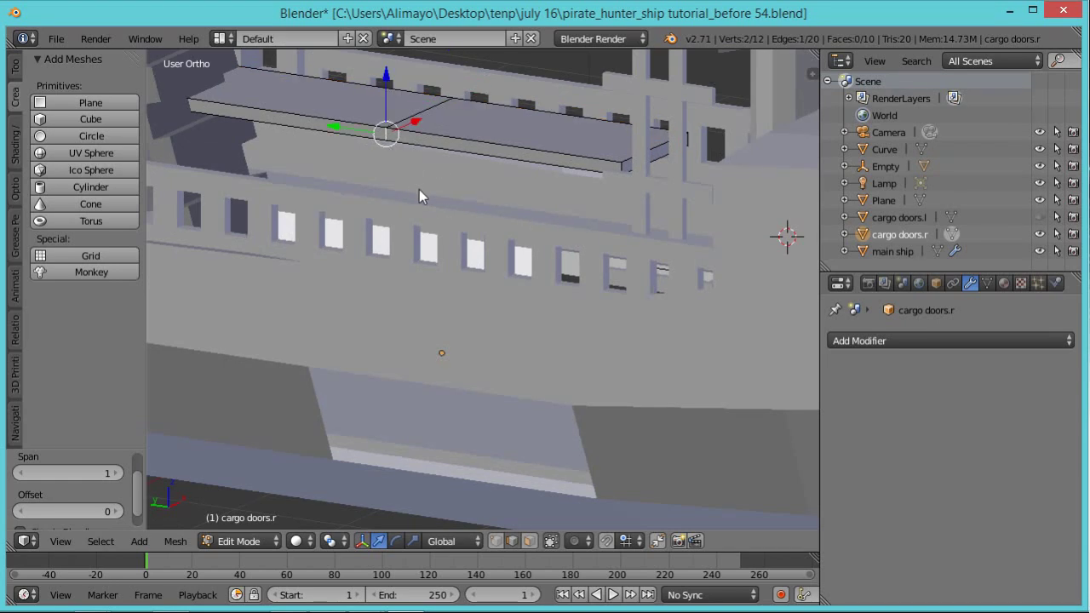
key(shift+a)
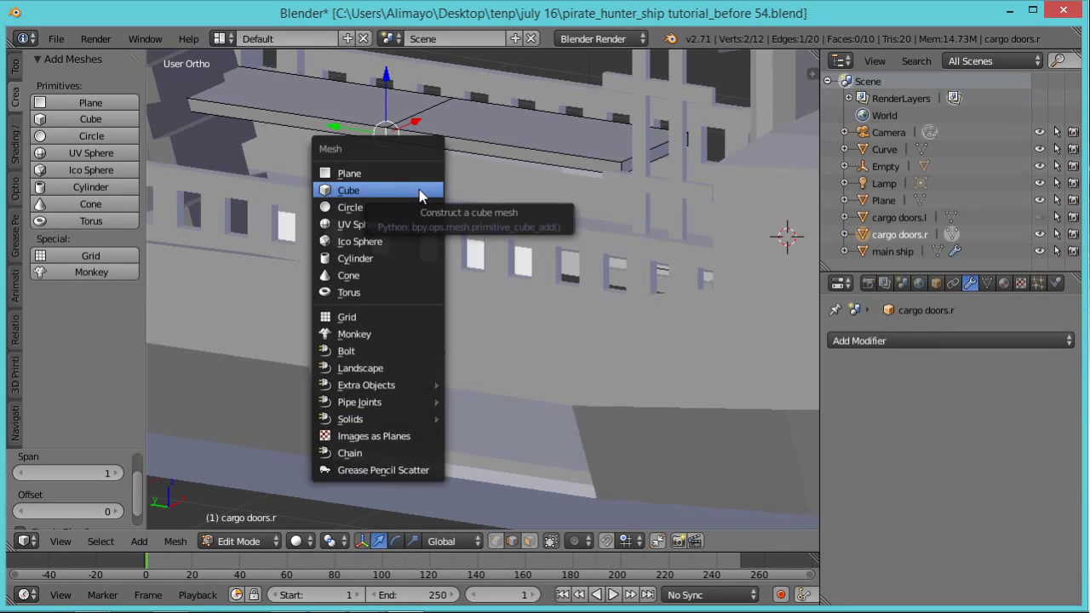
key(shift+s)
click(545, 194)
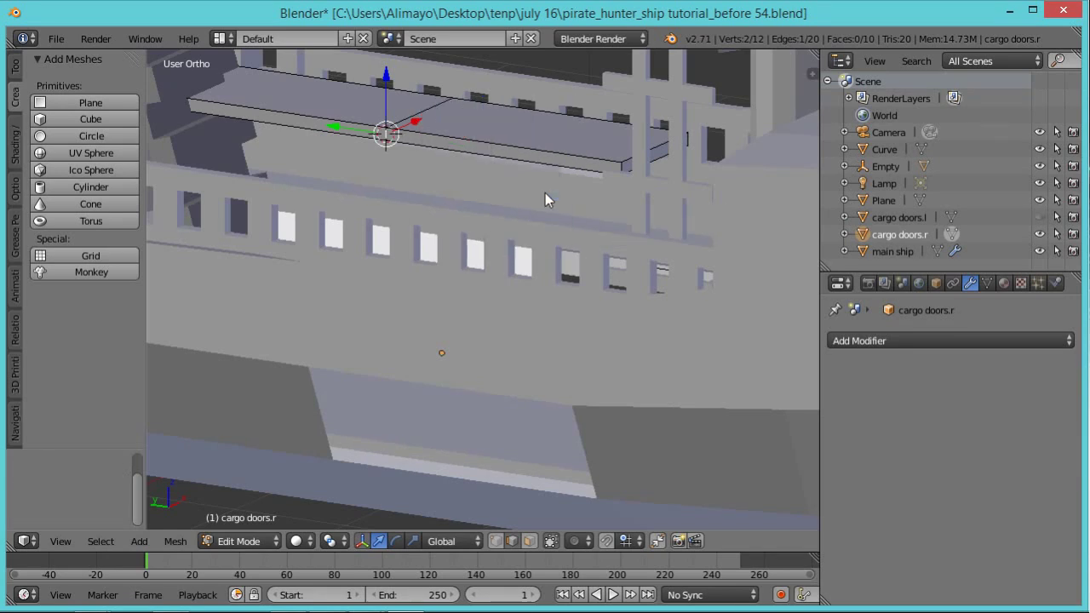
key(ctrl+alt+s)
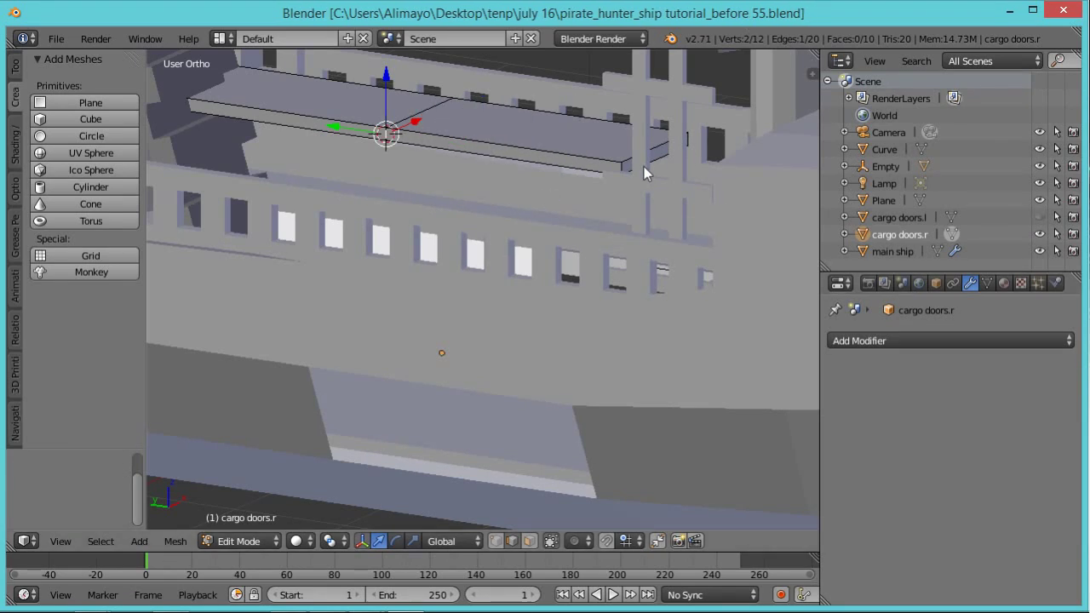
Set the origin of cargo doors.r to the 3D cursor in Object Mode
key(Tab)
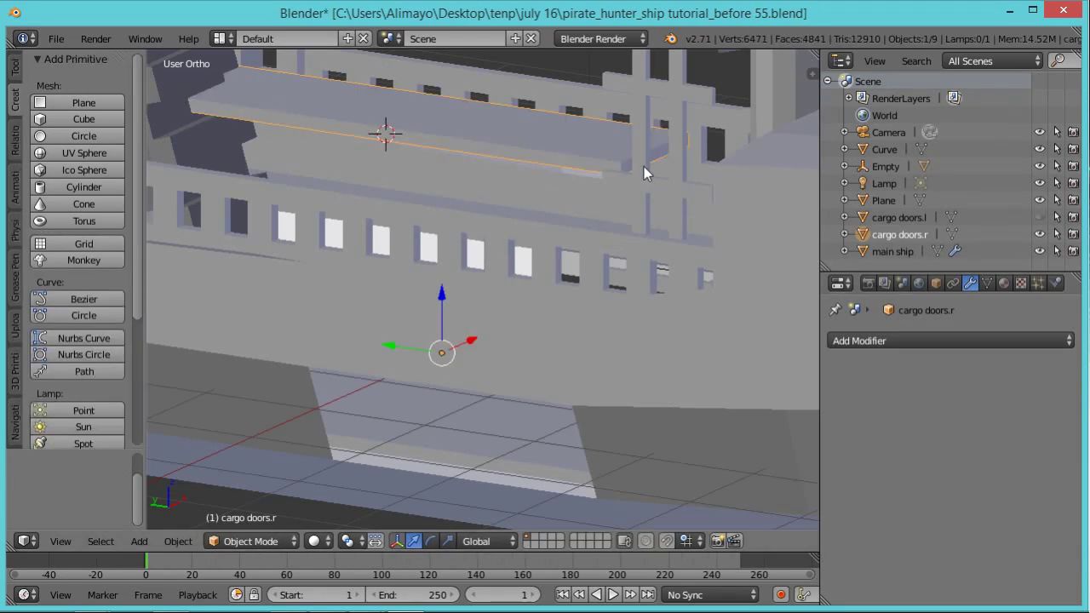
click(186, 543)
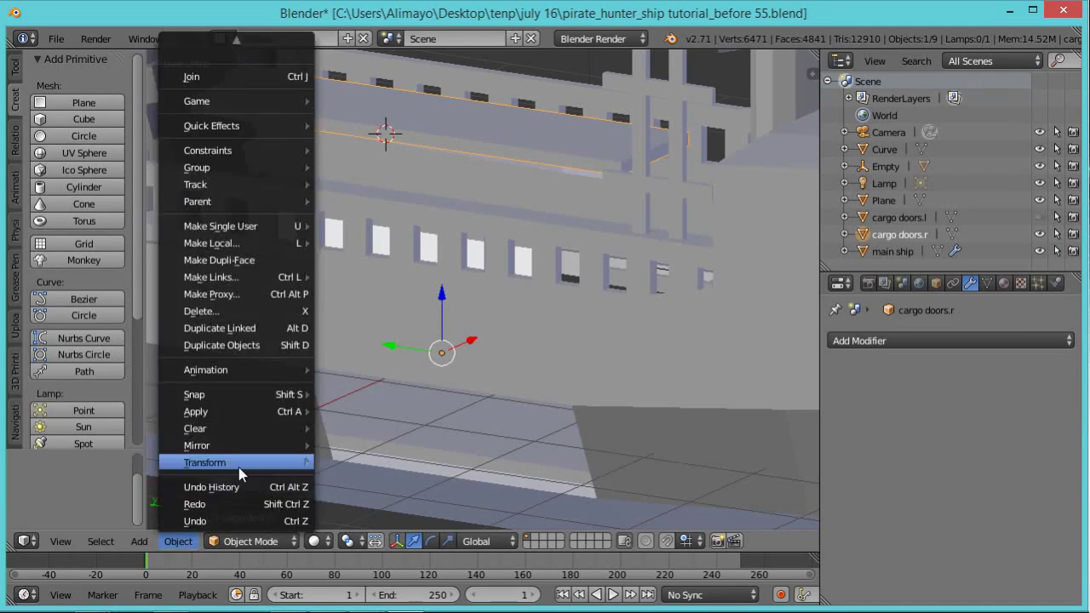
mouse_move(277, 461)
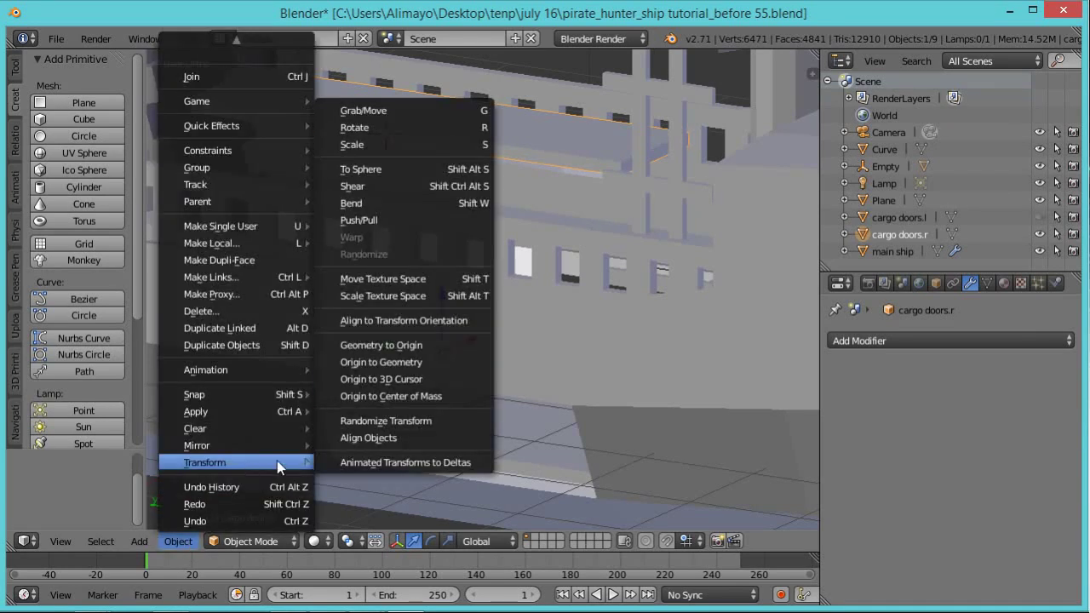
click(381, 379)
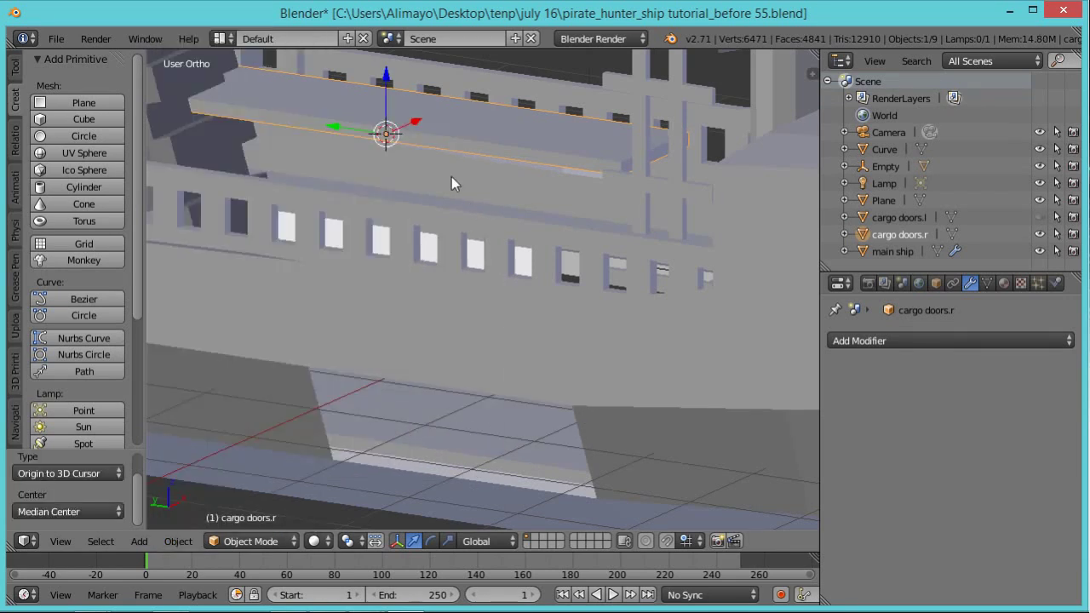
key(shift+a)
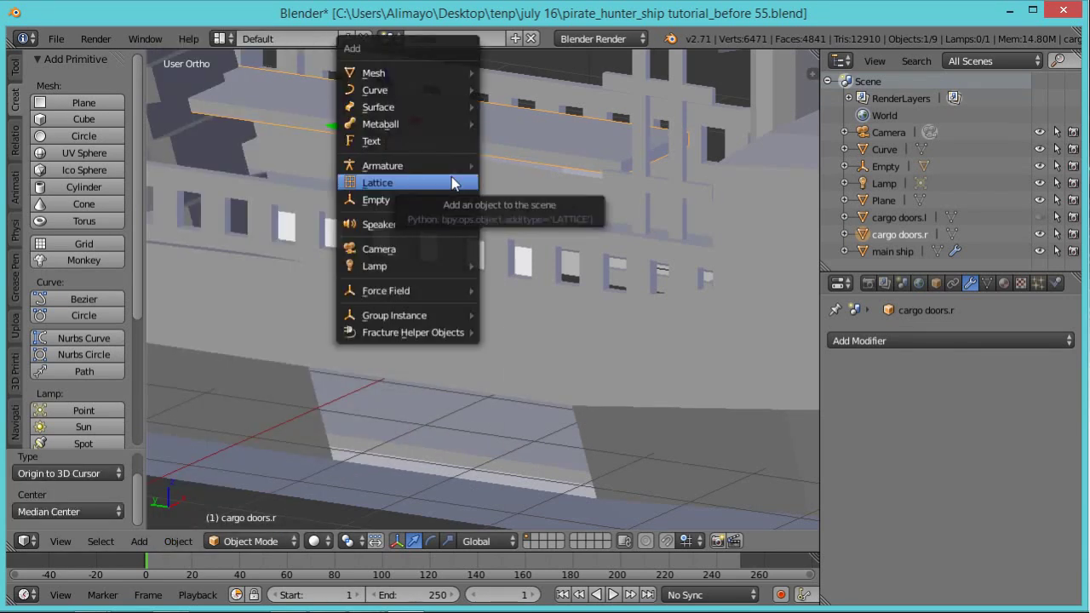
mouse_move(426, 200)
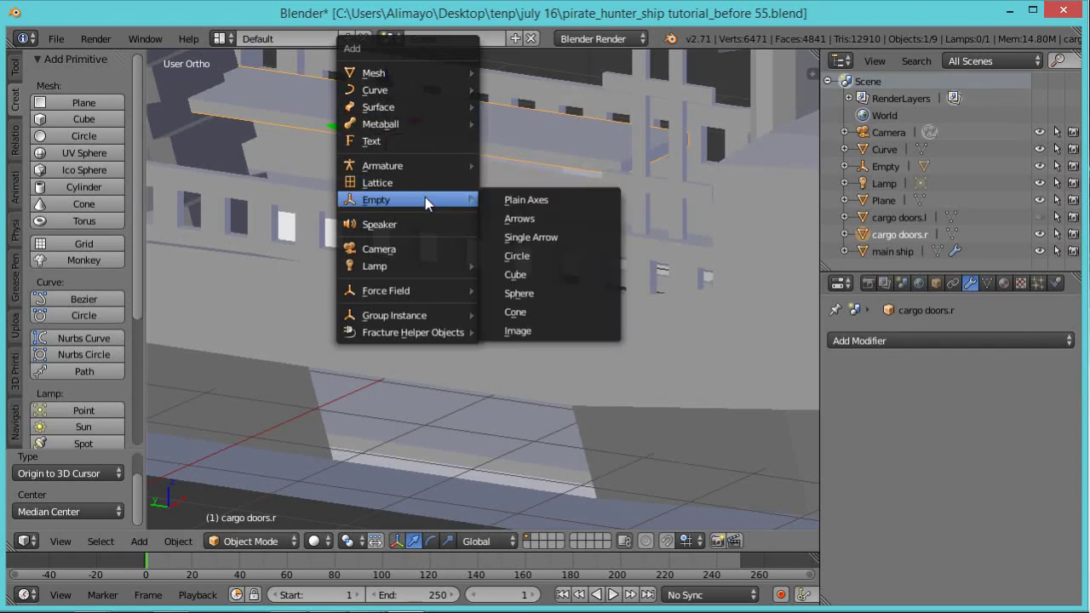
click(518, 255)
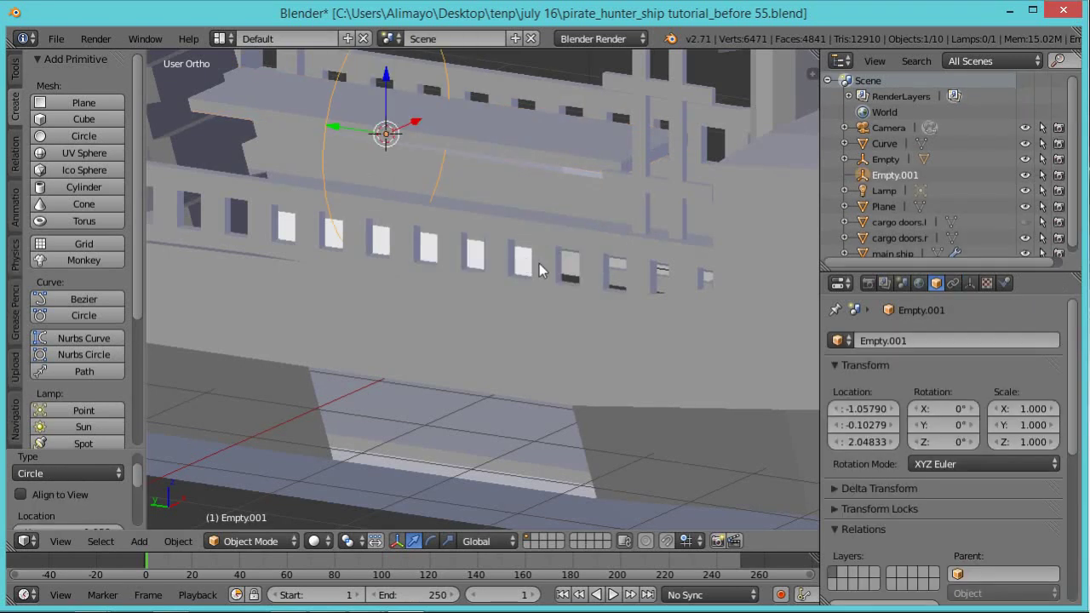
key(ctrl+z)
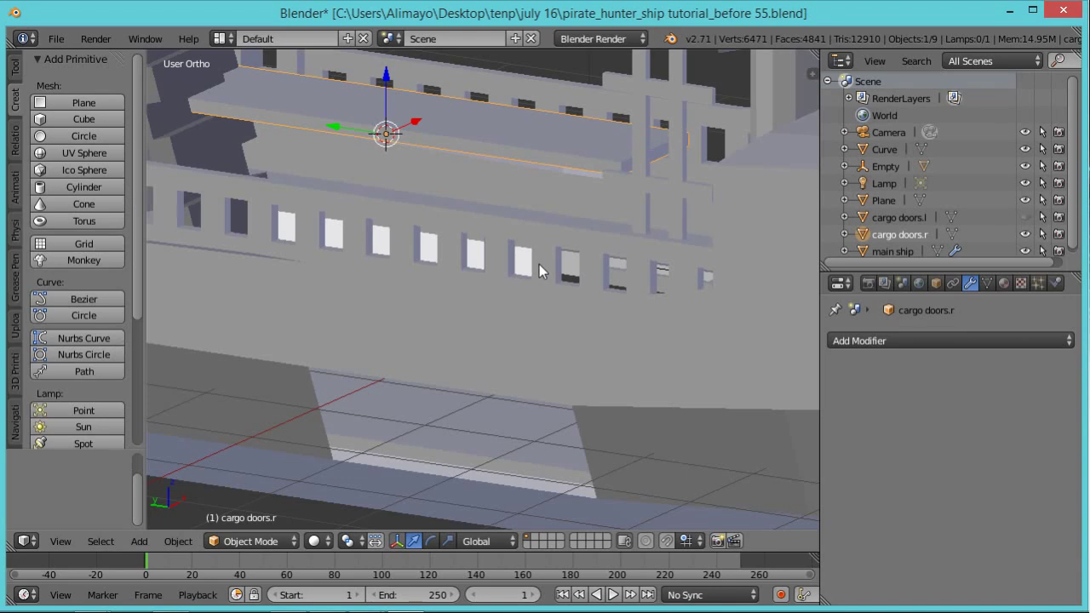
Add a cube-shaped empty at the 3D cursor on cargo doors.r's outer edge and scale it to 0.1
key(shift+a)
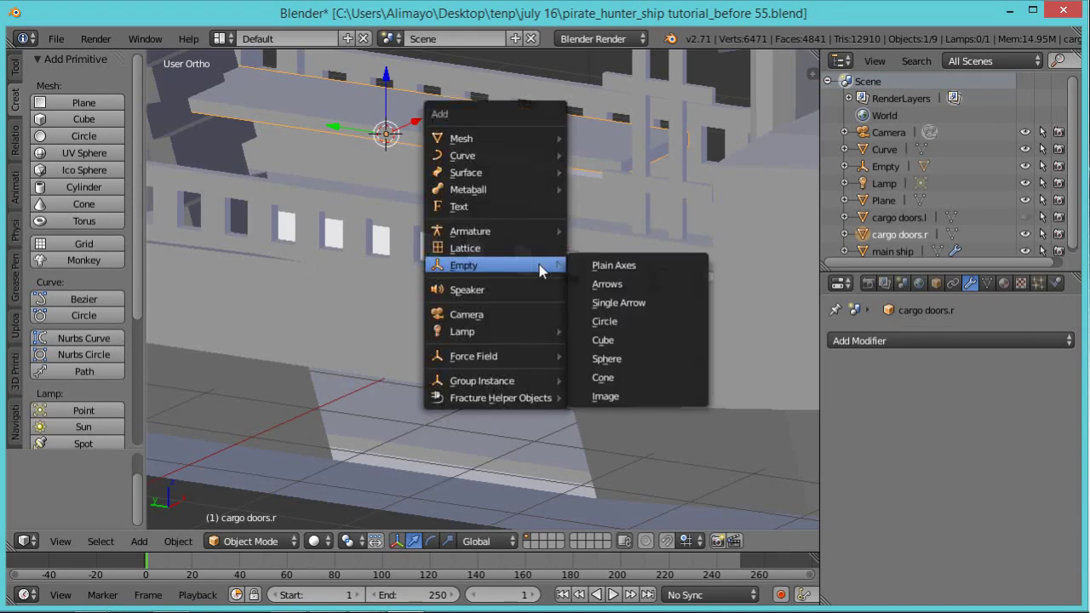
click(617, 340)
key(s)
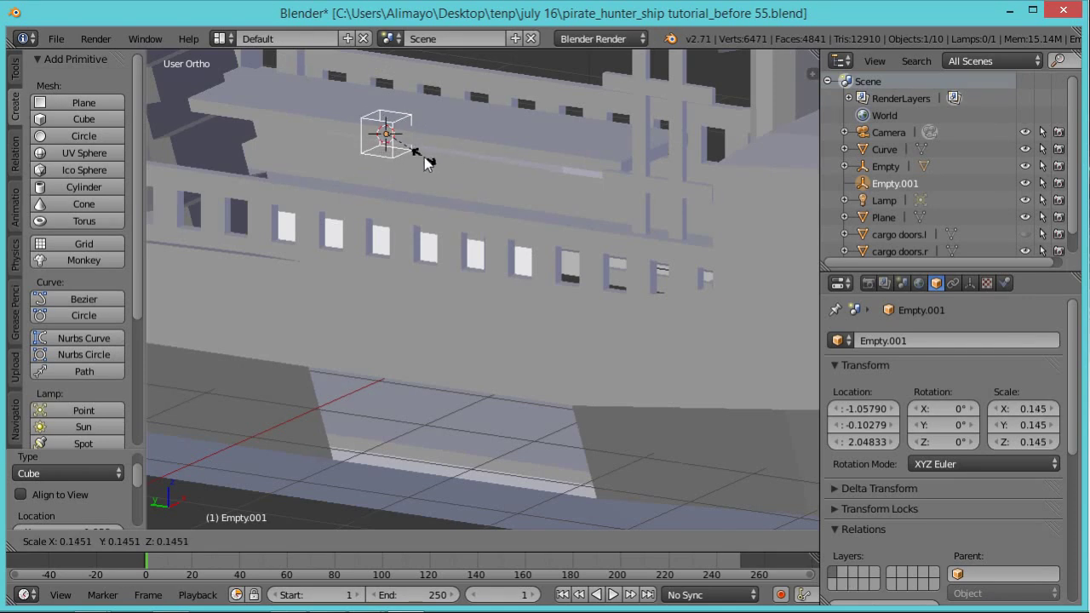
key(Escape)
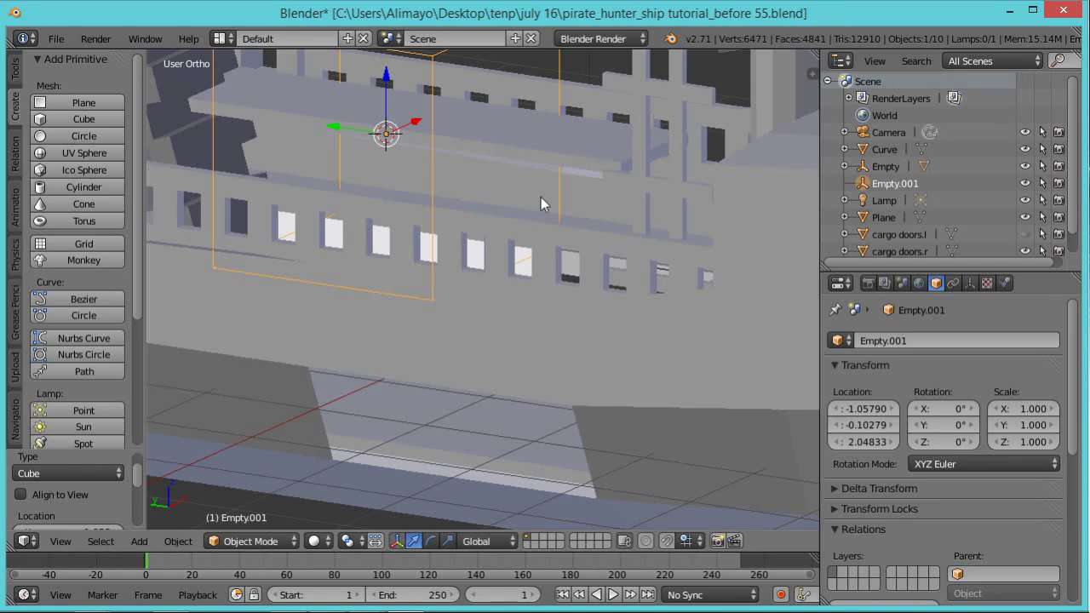
text(s)
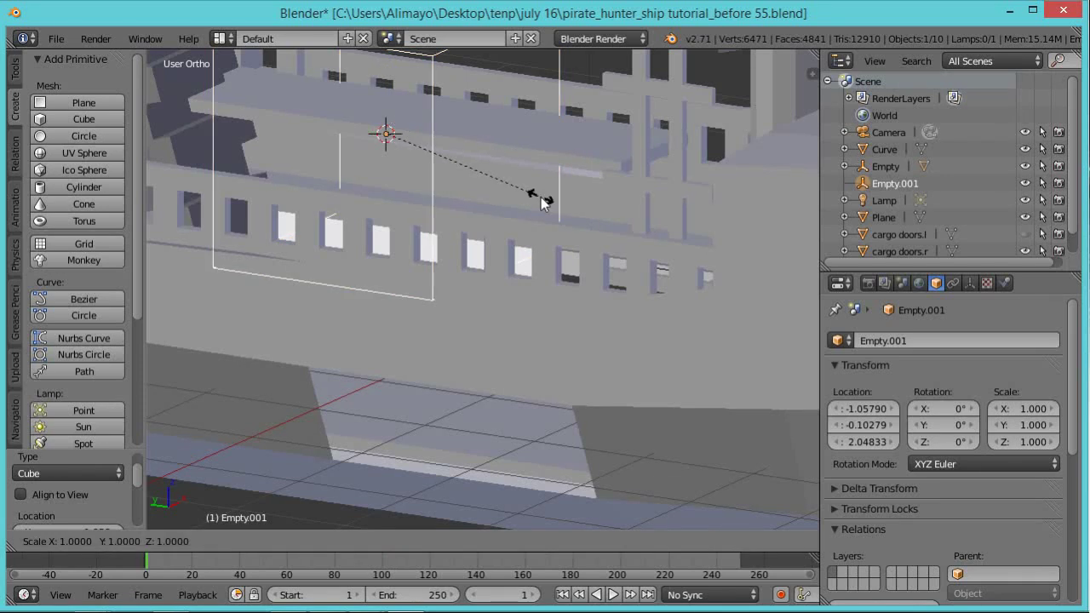
text(.1)
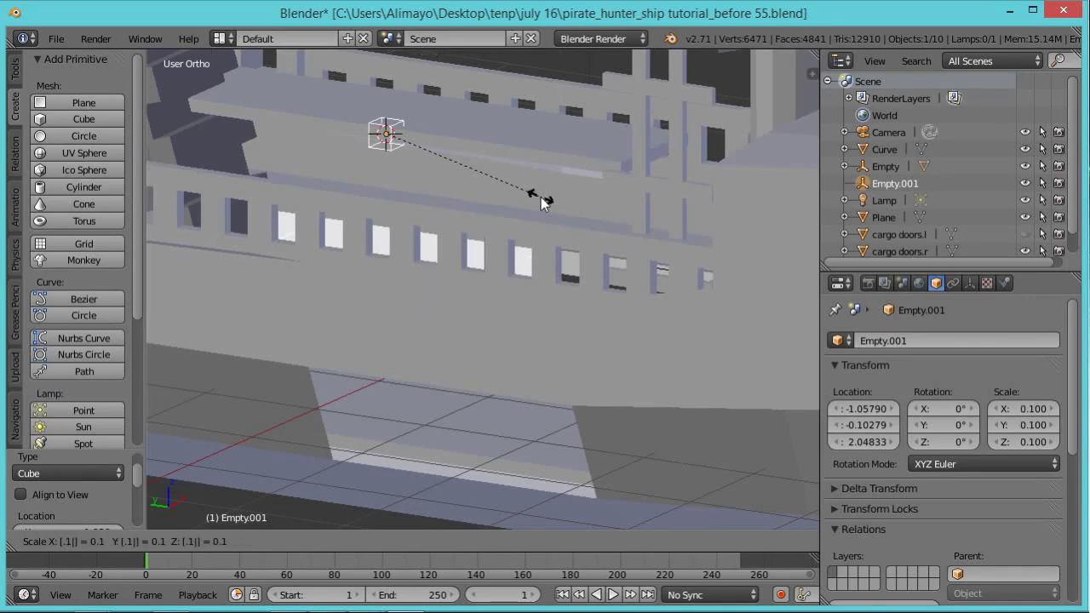
text(0)
key(Return)
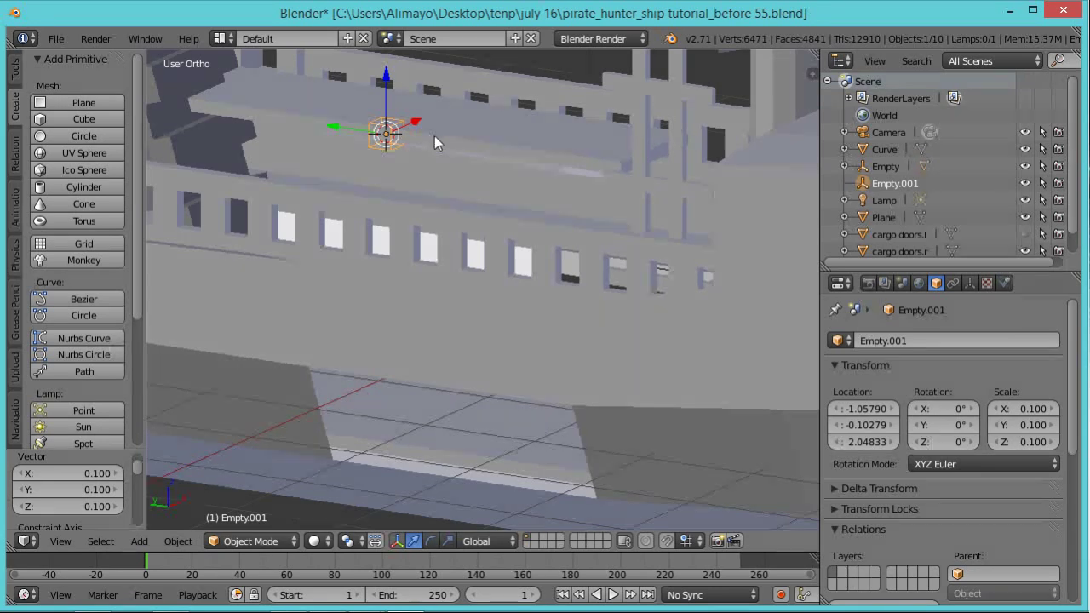
middle_drag(457, 140, 419, 138)
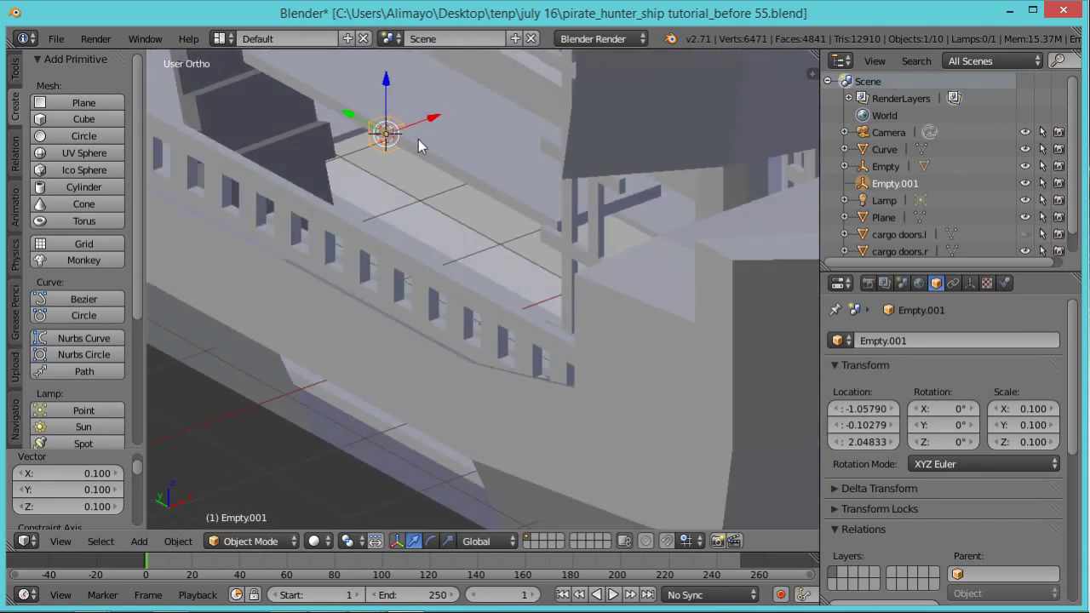
Parent cargo doors.r to its cube empty with Object (Keep Transform) and save as pirate_hunter_ship tutorial_before 56.blend
right_click(487, 130)
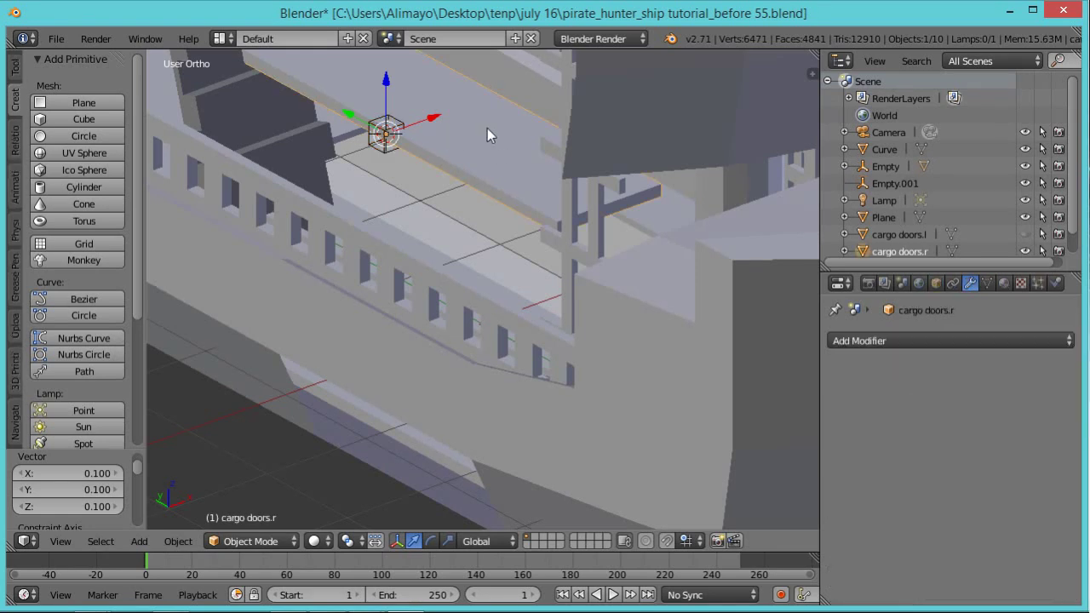
click(370, 146)
shift+right_click(370, 151)
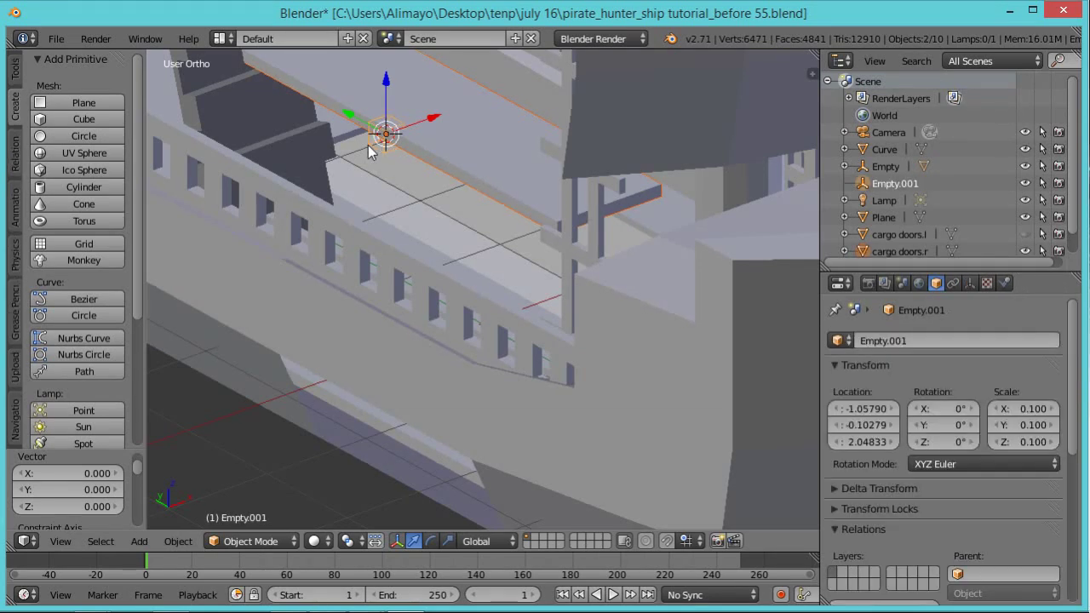
key(ctrl+p)
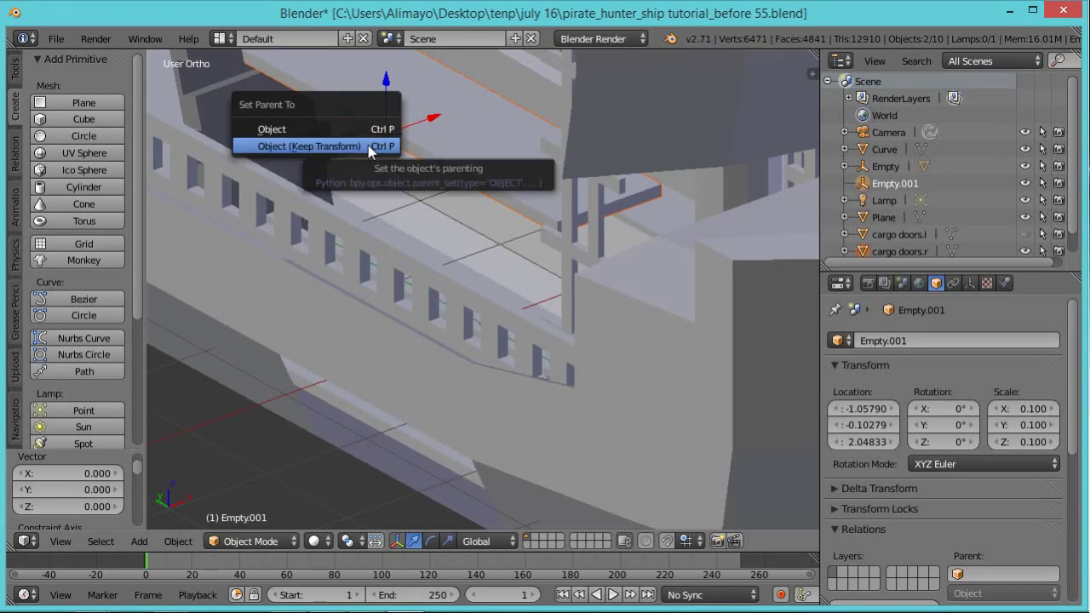
click(368, 146)
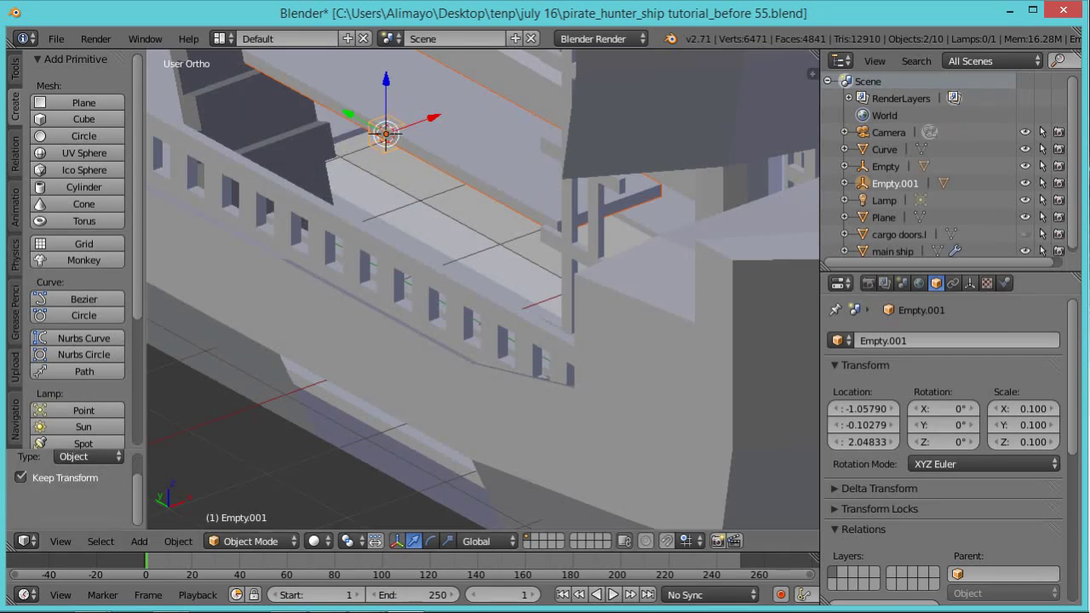
key(ctrl+alt+s)
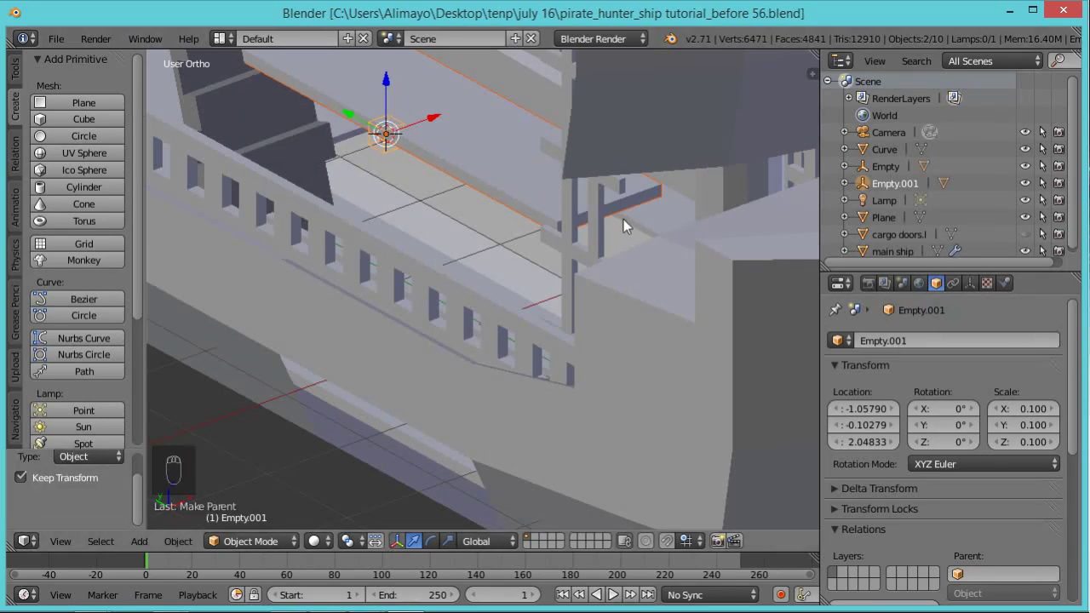
Test the hinge of cargo doors.r by rotating its parent empty about the global Y axis, then cancel the rotation
key(r)
key(y)
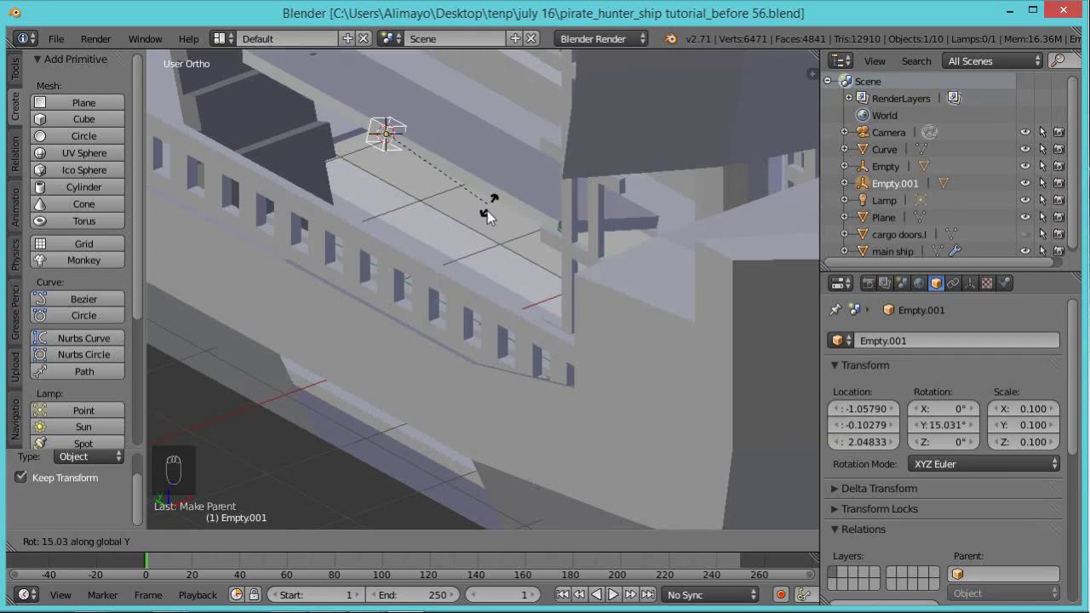
key(Escape)
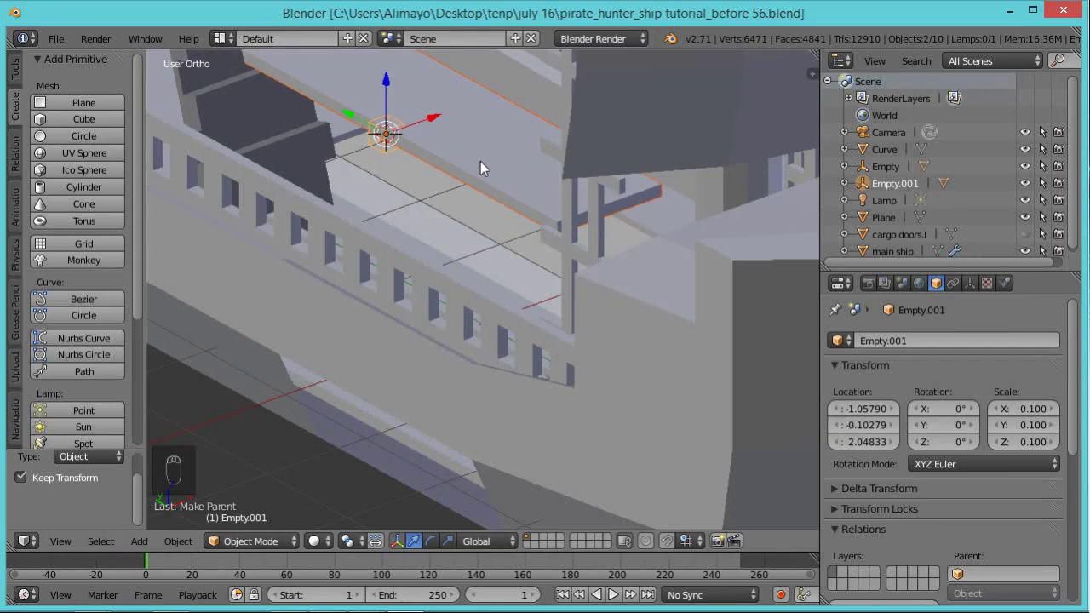
Rename the cube empty that parents cargo doors.r to hinge.r
middle_drag(674, 228, 515, 254)
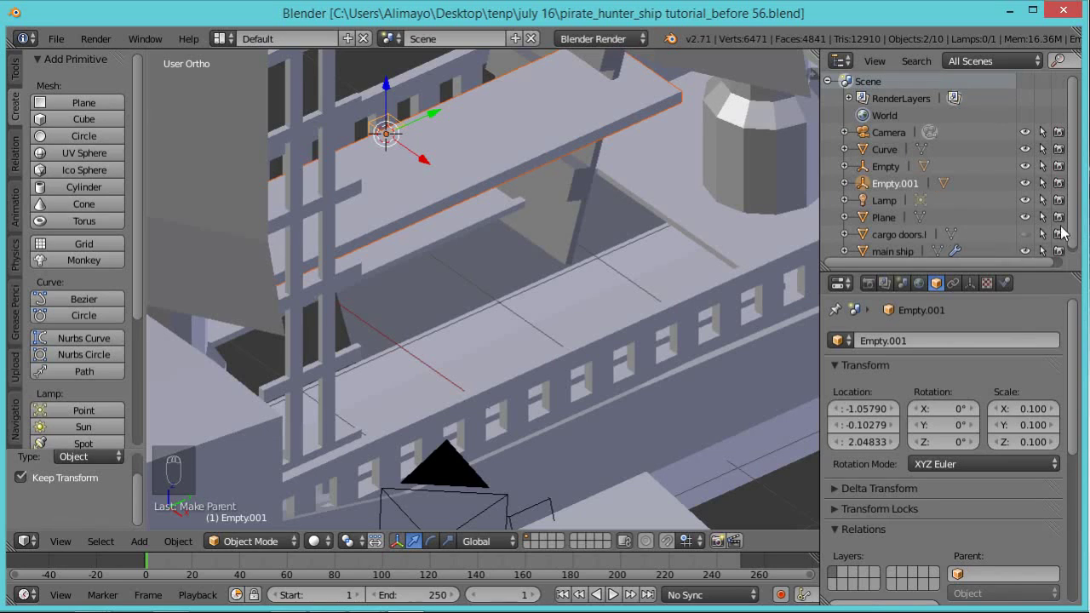
scroll(1074, 230, down, 1)
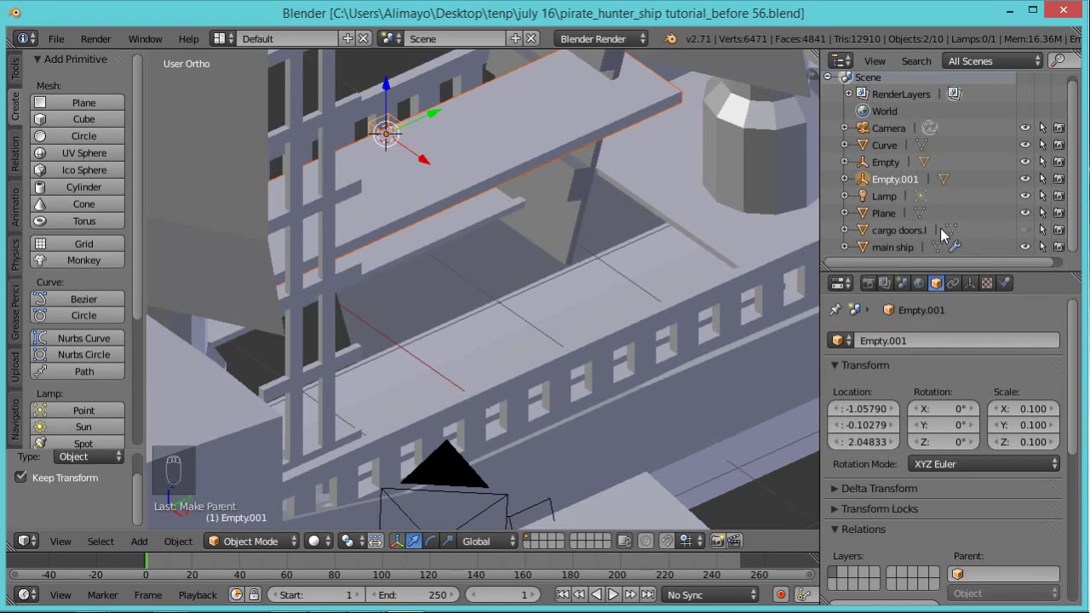
double_click(908, 184)
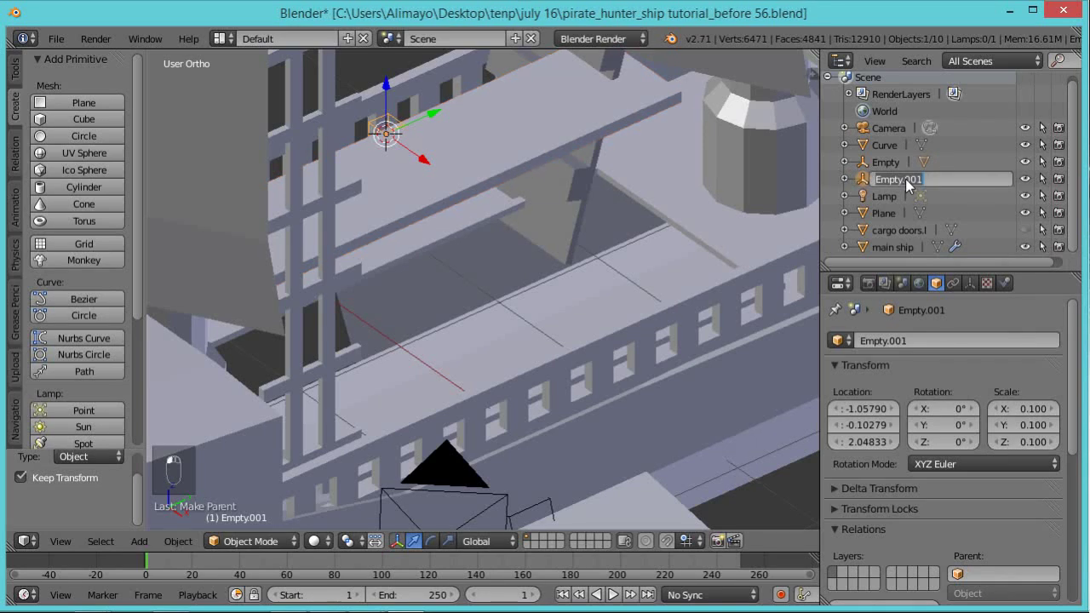
text(hinge)
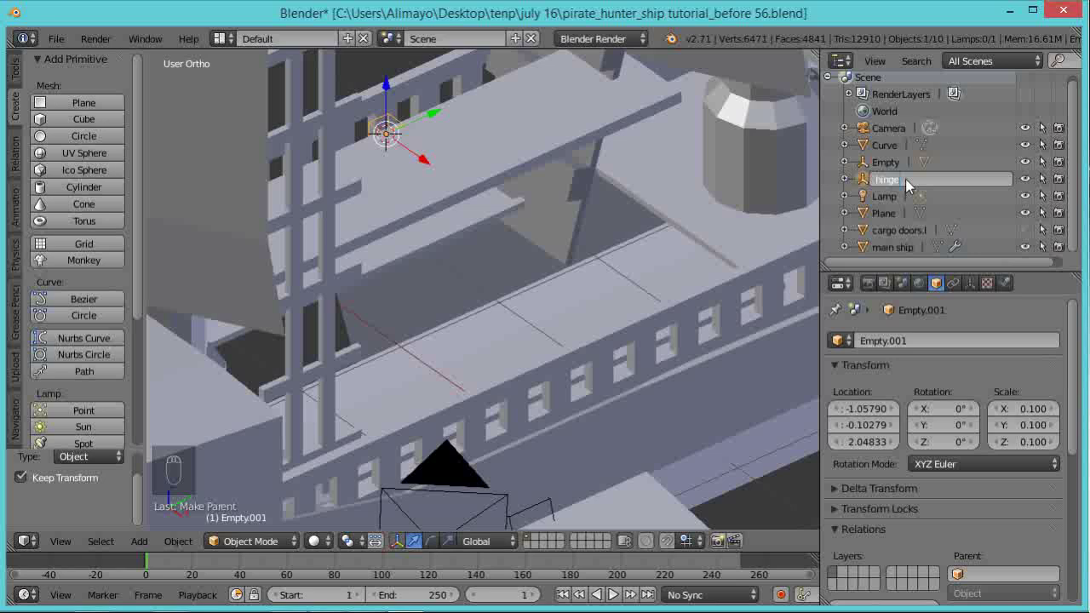
text(.r)
key(Return)
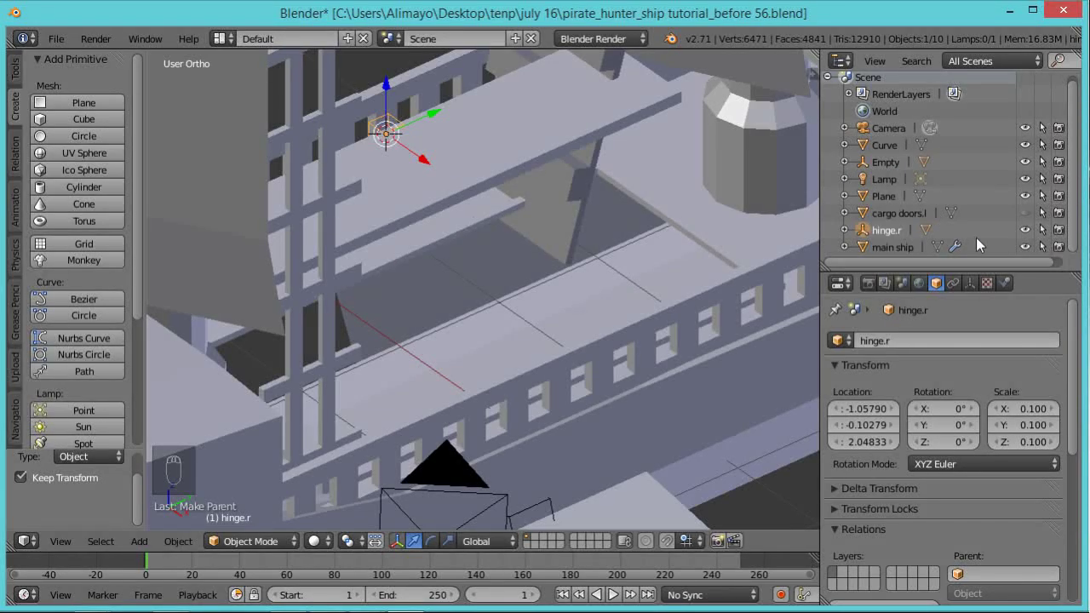
Show cargo doors.l, and hide hinge.r and its child cargo doors.r
click(1026, 214)
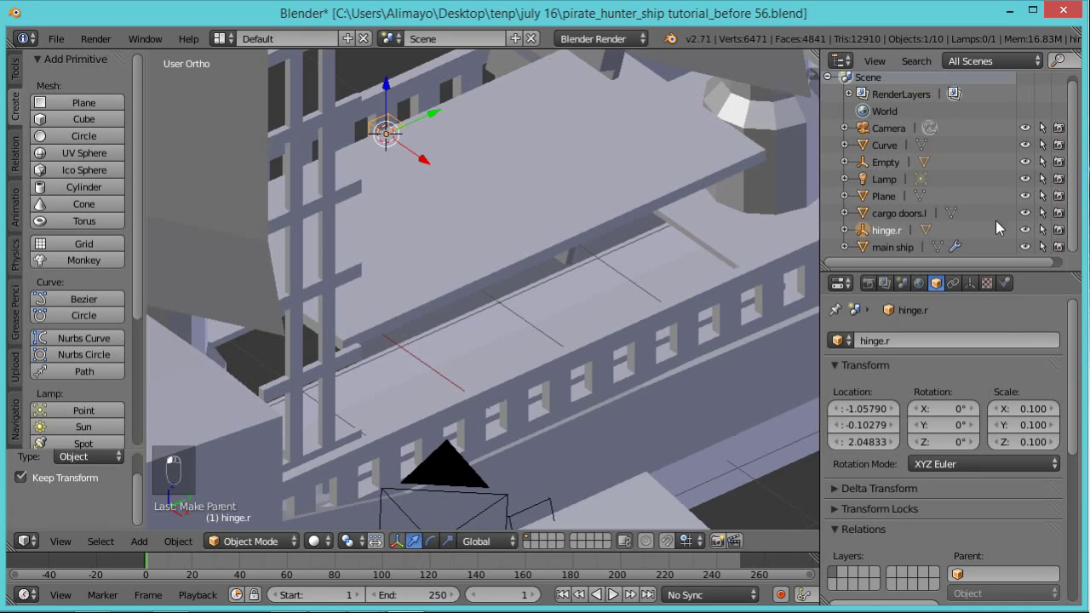
click(1026, 230)
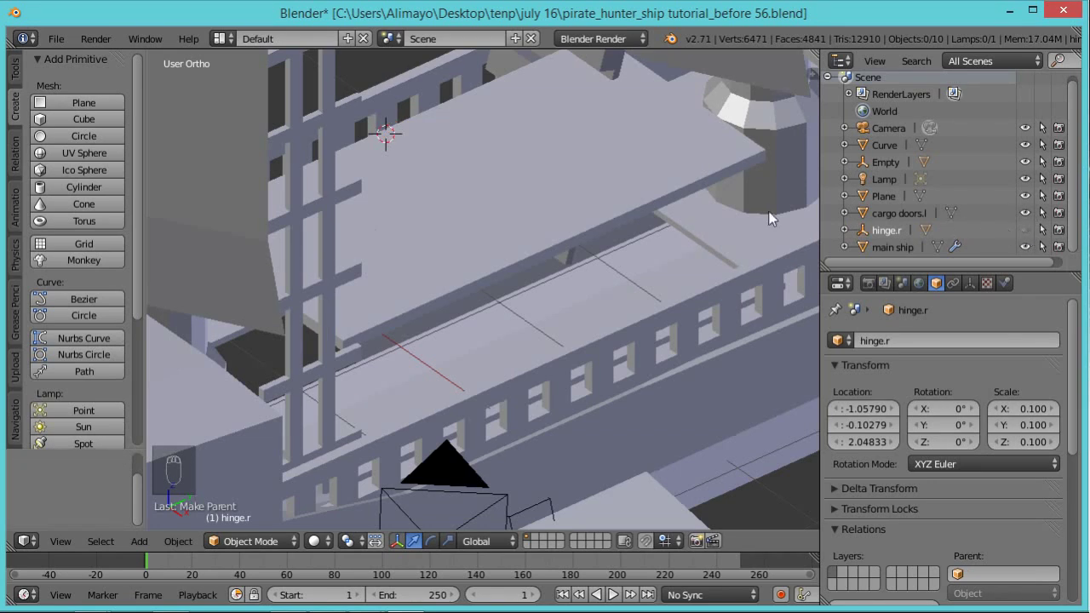
middle_drag(614, 201, 773, 216)
click(845, 230)
scroll(925, 229, down, 1)
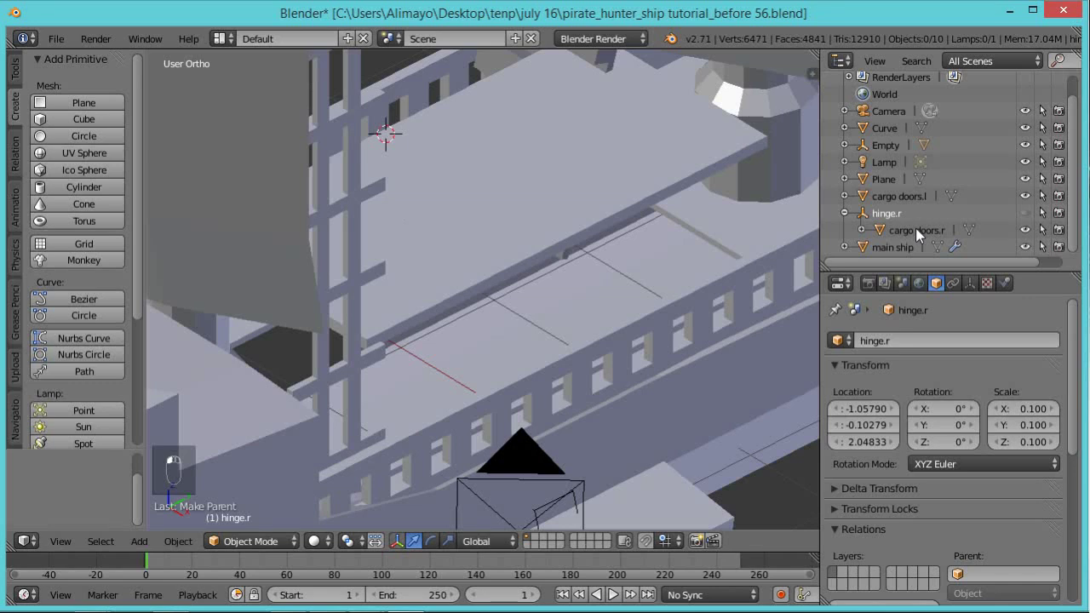
click(1024, 230)
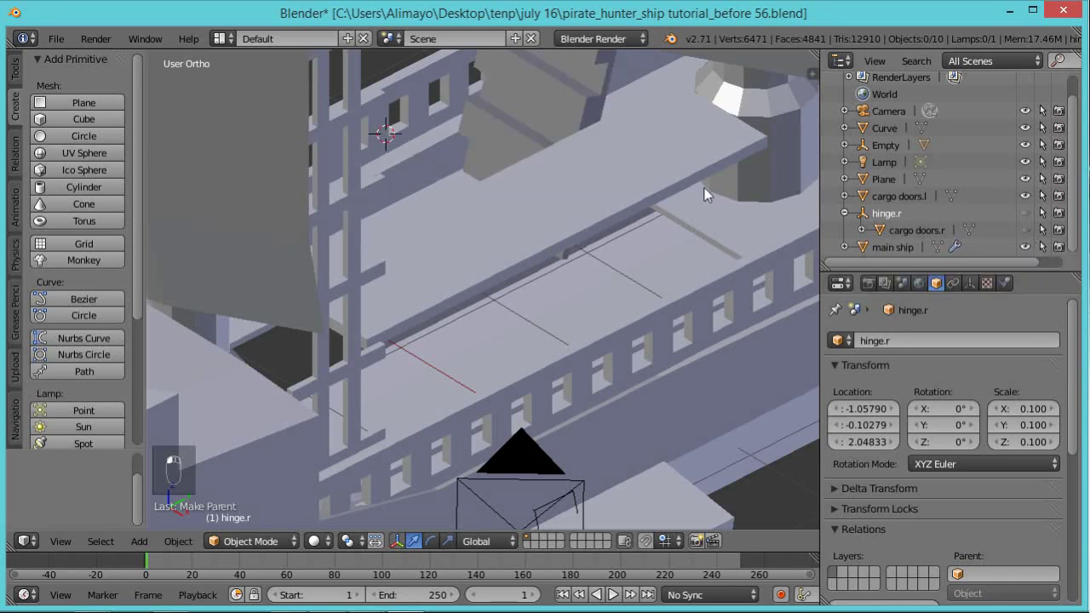
In Edit Mode, snap the 3D cursor to the middle vertical edge on the outer side of cargo doors.l
right_click(576, 203)
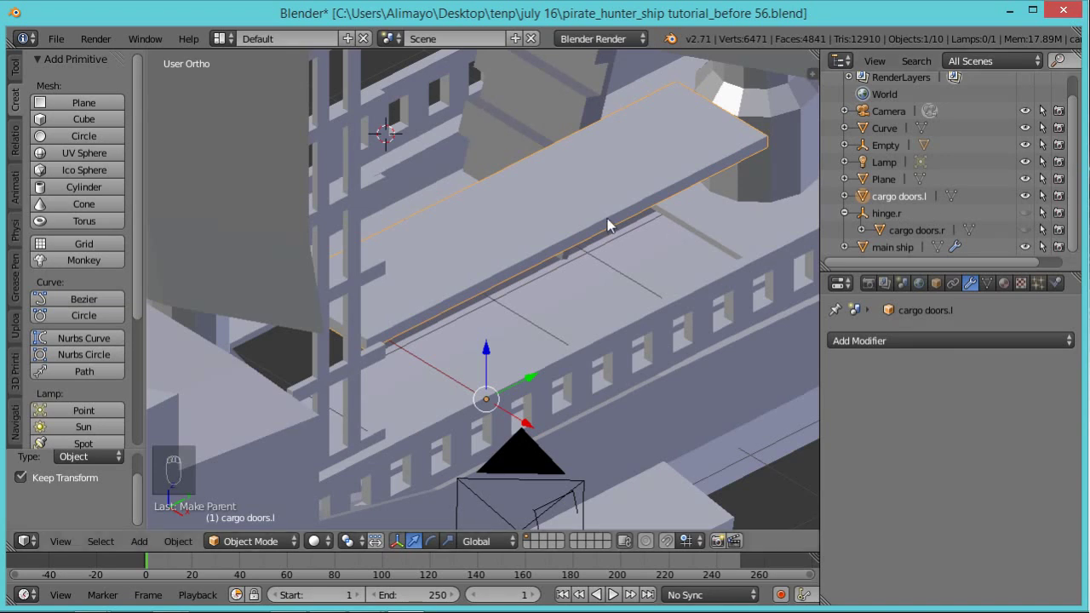
key(Tab)
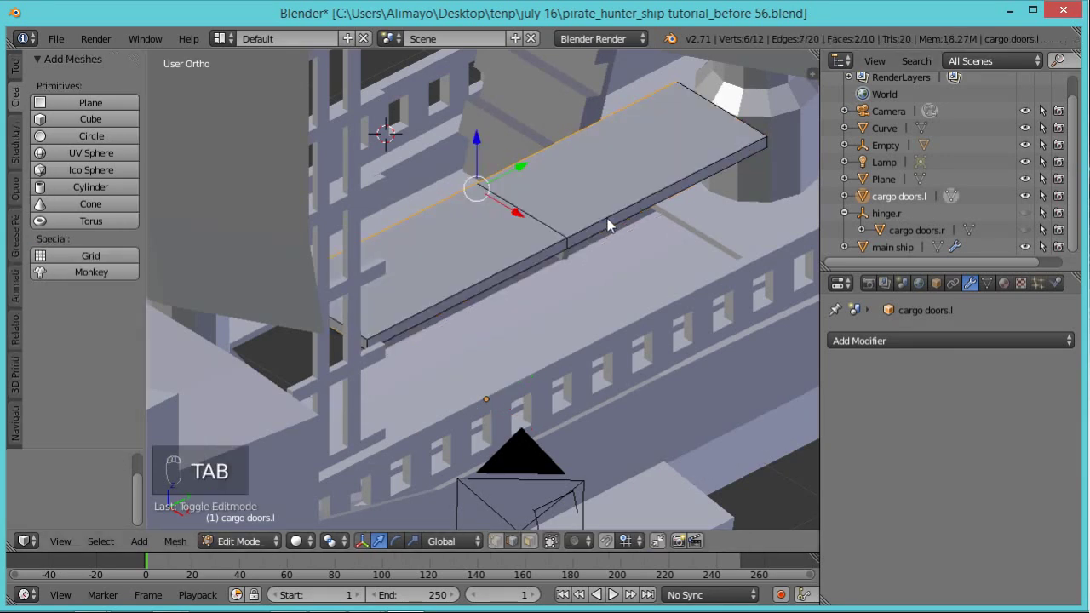
right_click(568, 249)
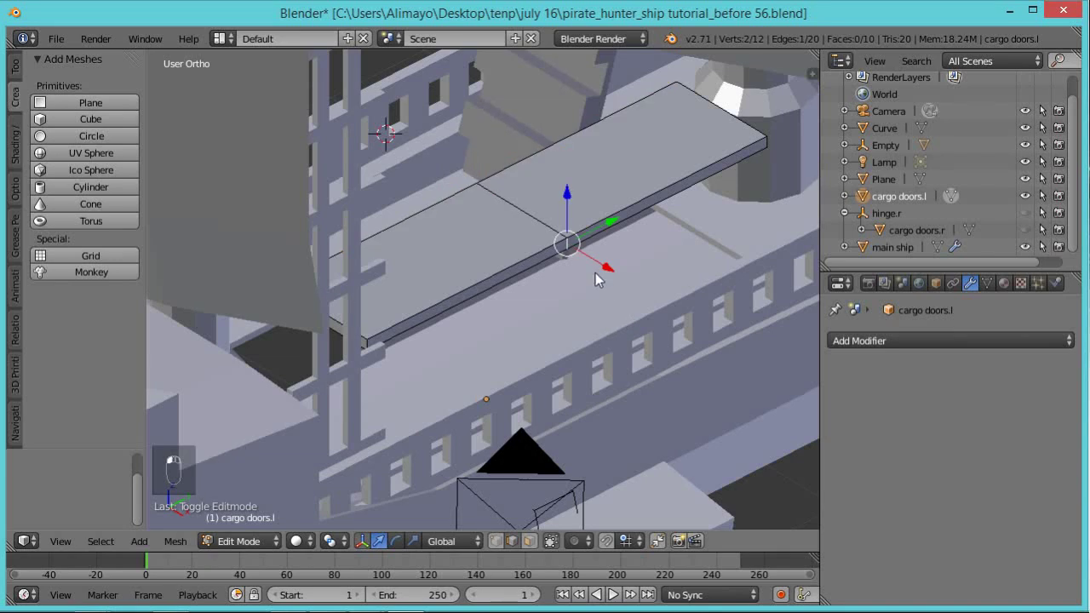
key(shift+s)
click(596, 273)
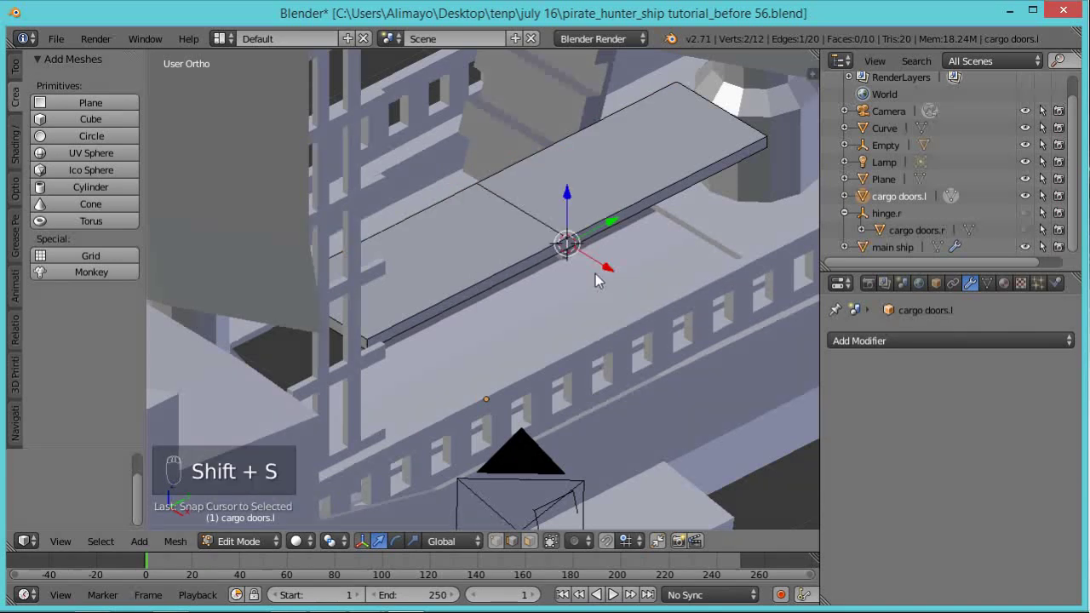
Set the origin of cargo doors.l to the 3D cursor in Object Mode
key(Tab)
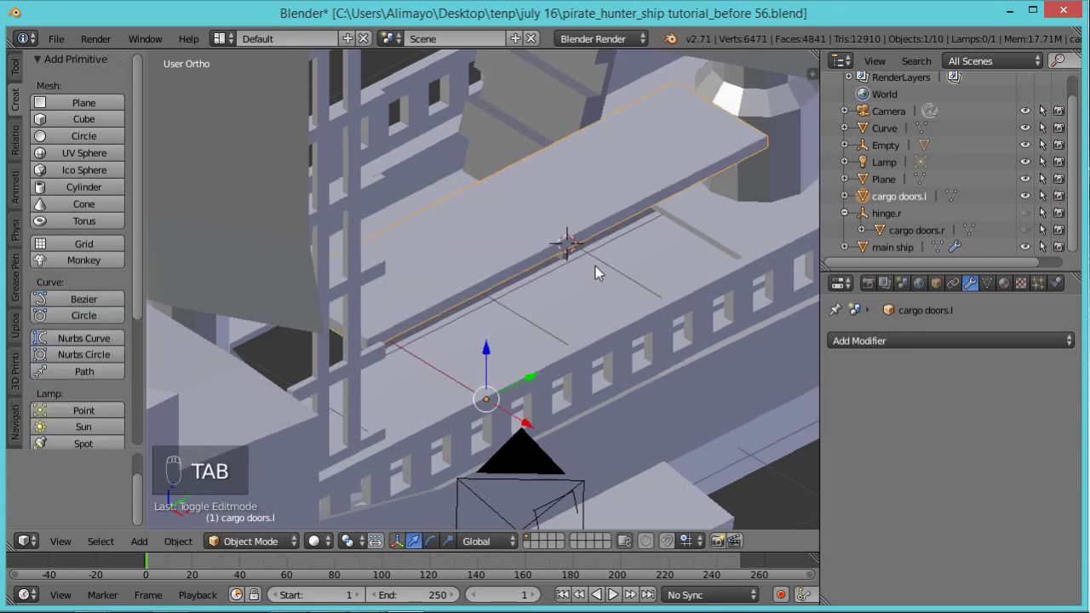
click(178, 542)
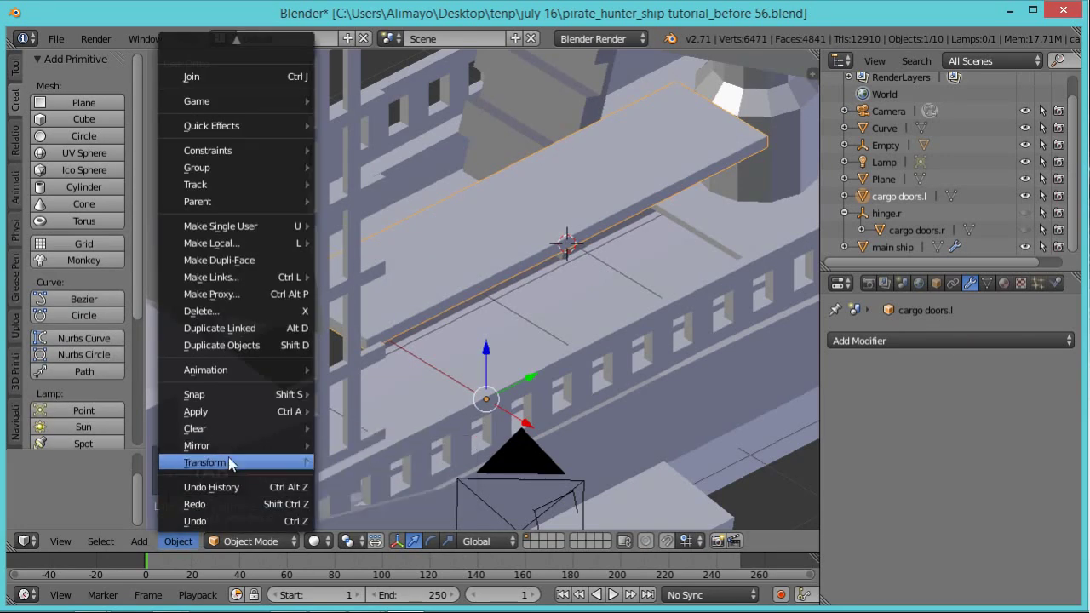
mouse_move(227, 463)
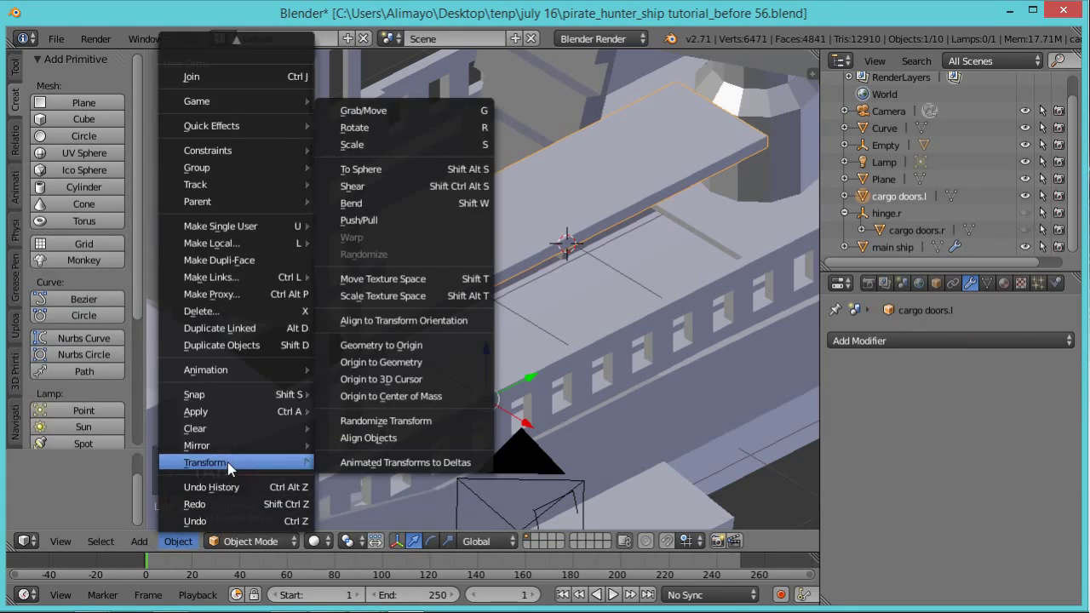
click(408, 379)
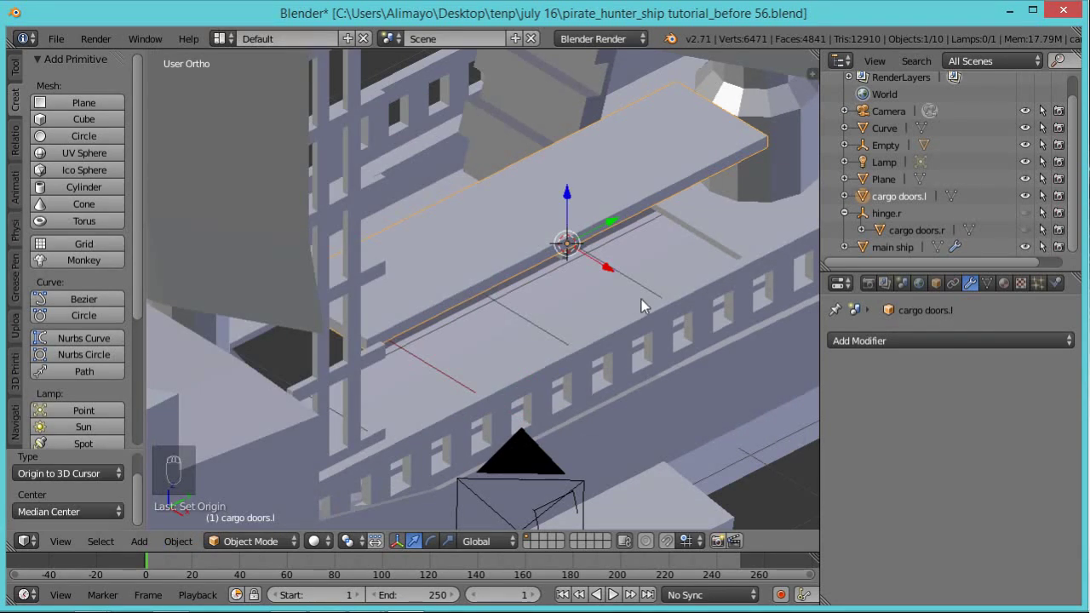
Add a cube-shaped empty at the 3D cursor on the outer edge of cargo doors.l and scale it to 0.1
key(shift+a)
mouse_move(641, 299)
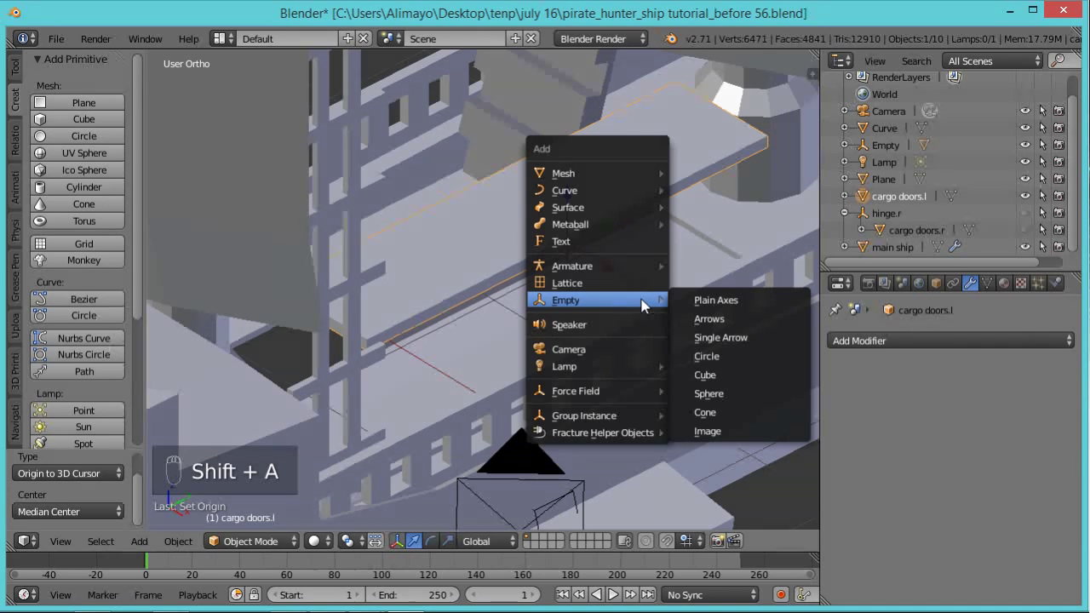
click(705, 376)
text(s)
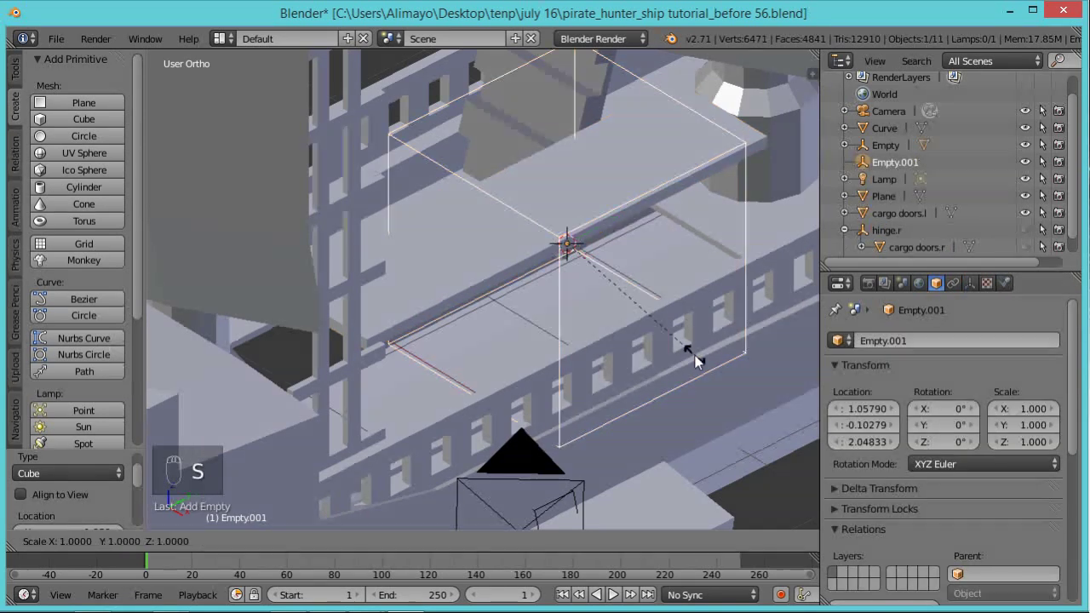
text(.10)
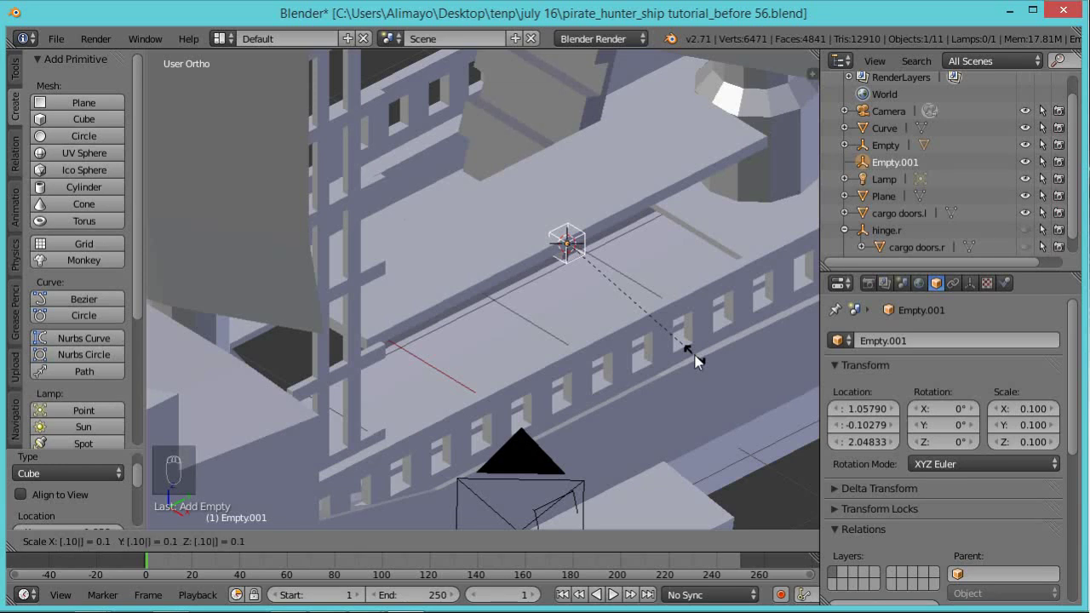
click(695, 358)
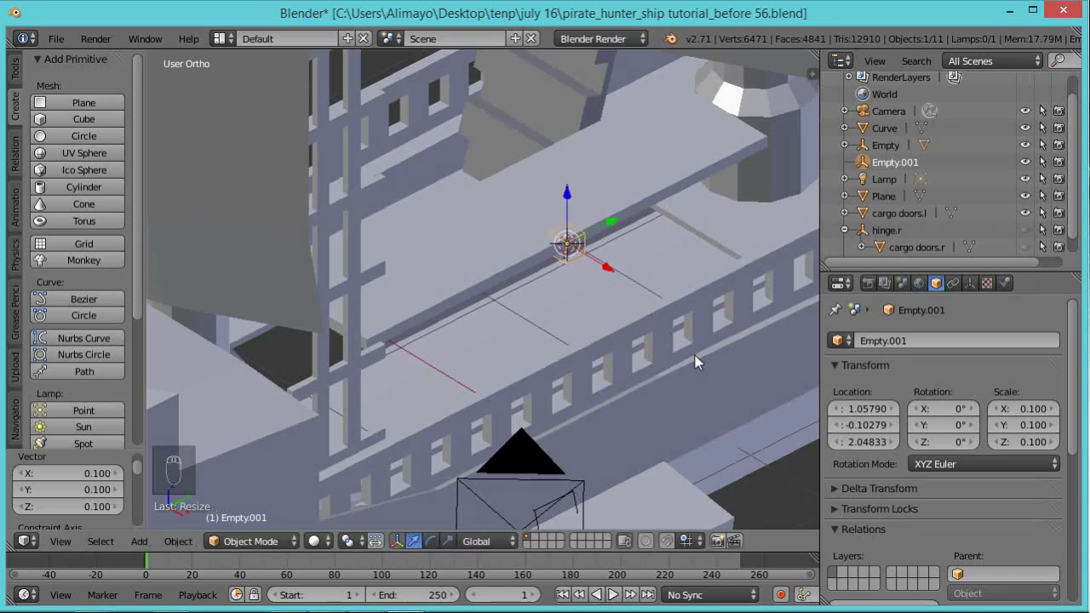
Turn off the 3D manipulator and parent cargo doors.l to the new cube empty with Object (Keep Transform)
right_click(592, 163)
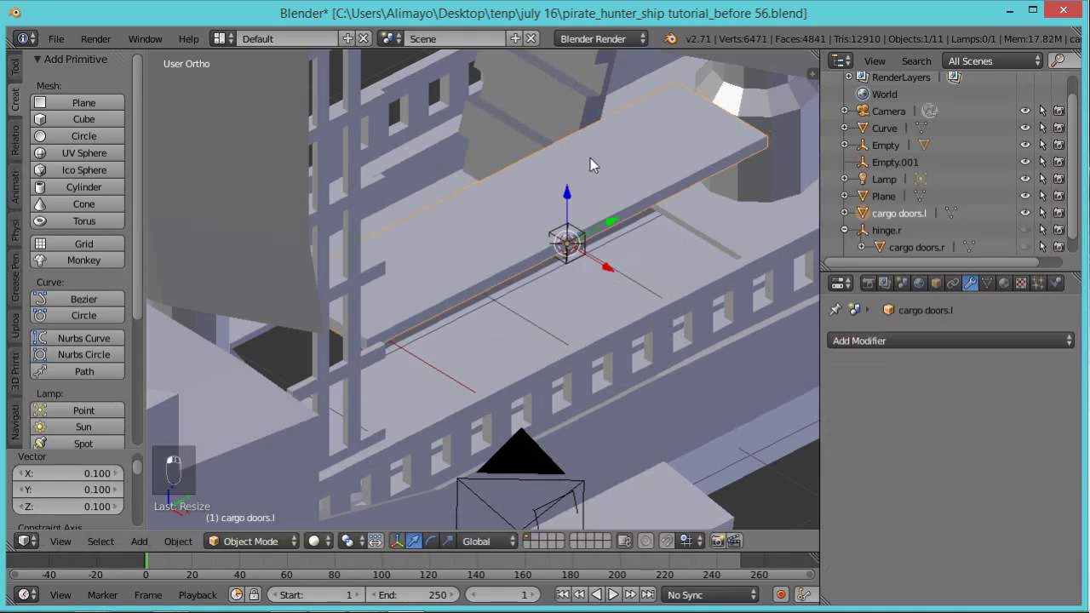
click(576, 264)
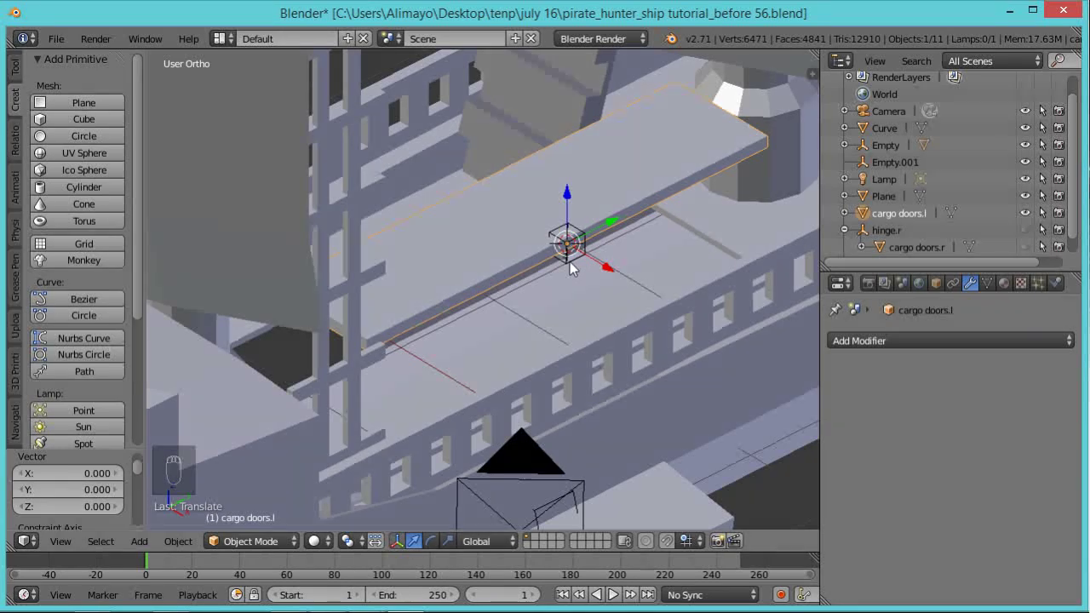
key(ctrl+space)
scroll(570, 261, up, 4)
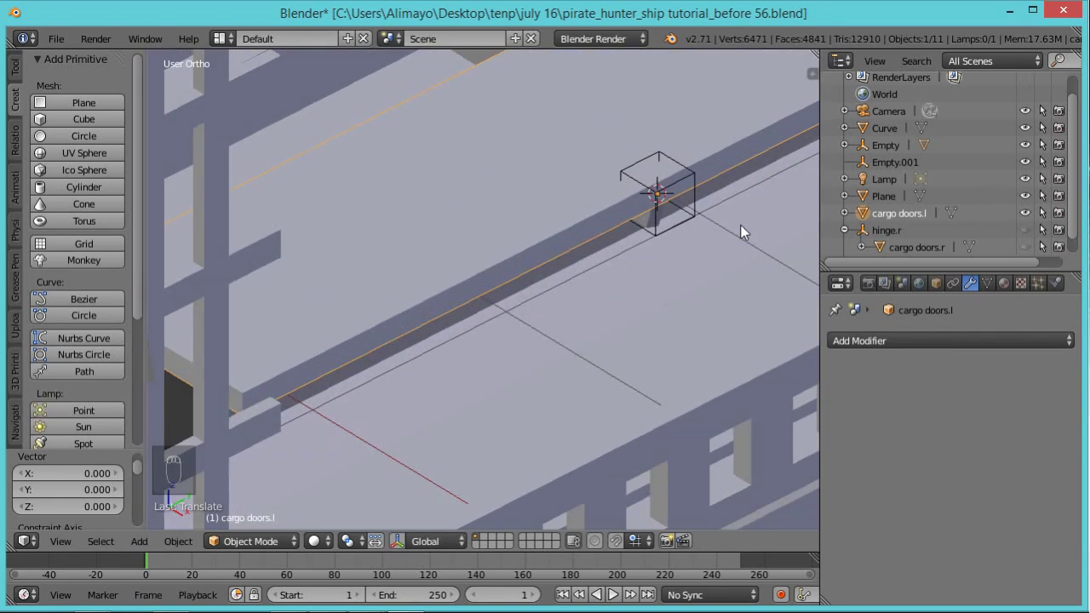
shift+middle_drag(746, 225, 597, 276)
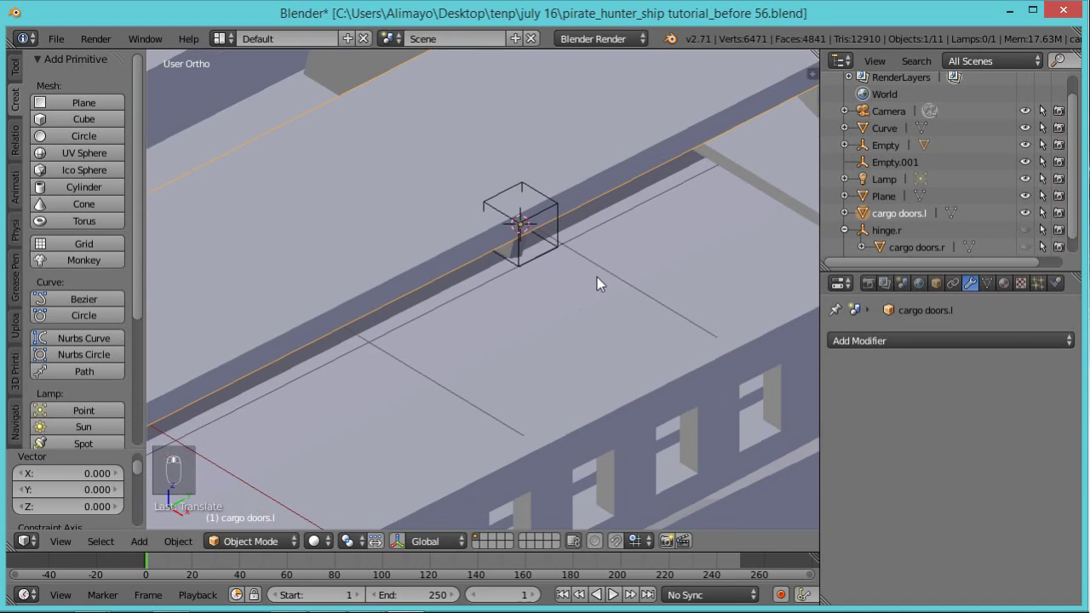
shift+right_click(558, 234)
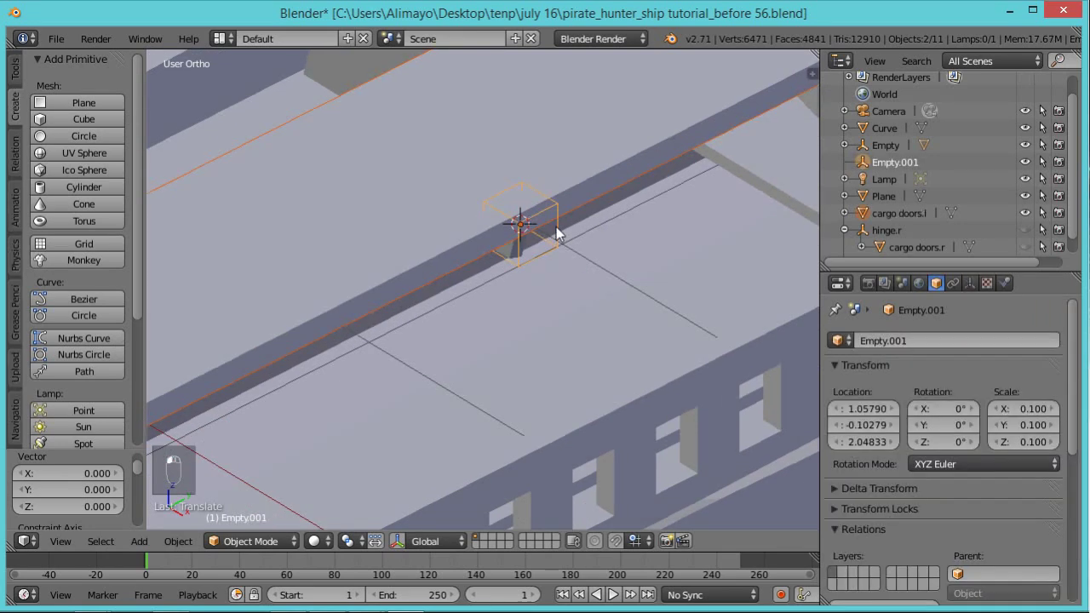
key(ctrl+p)
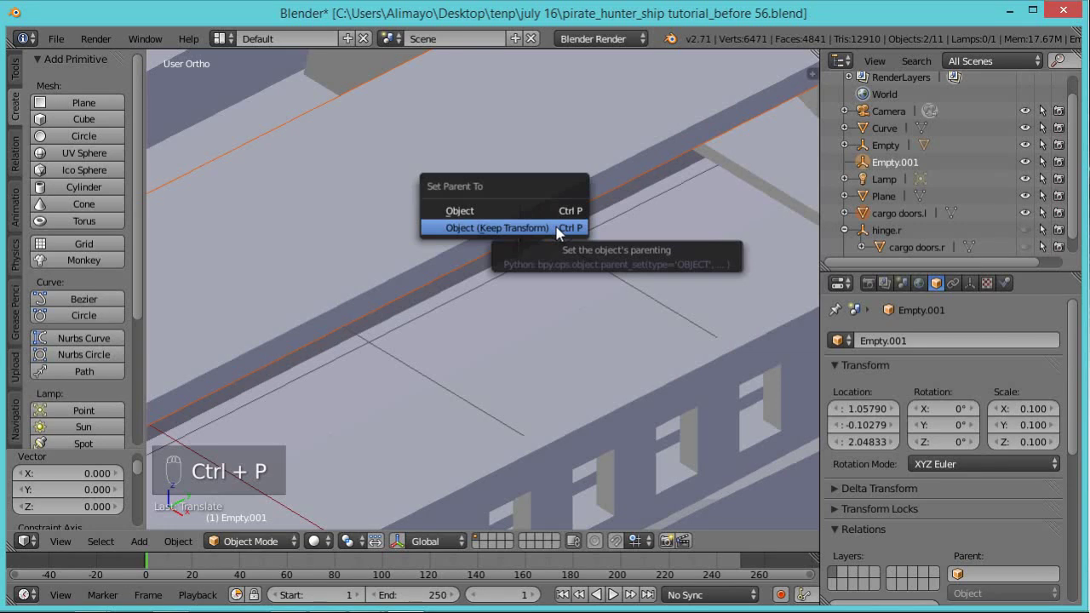
click(559, 228)
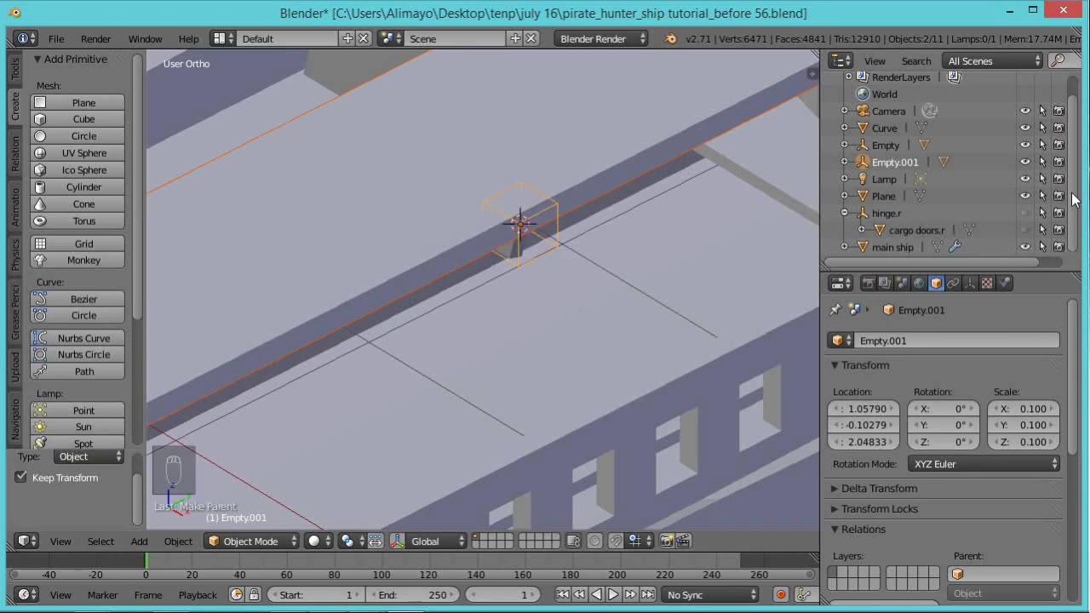
Rename the new cube empty hinge.l and make hinge.r visible again together with its door
double_click(907, 163)
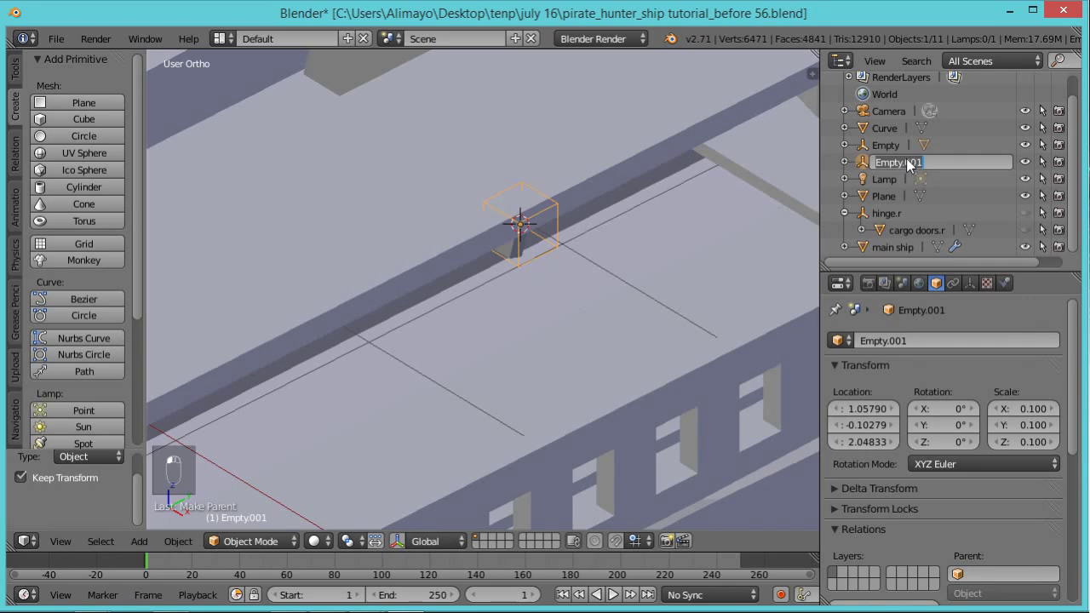
text(hinge.l)
key(Return)
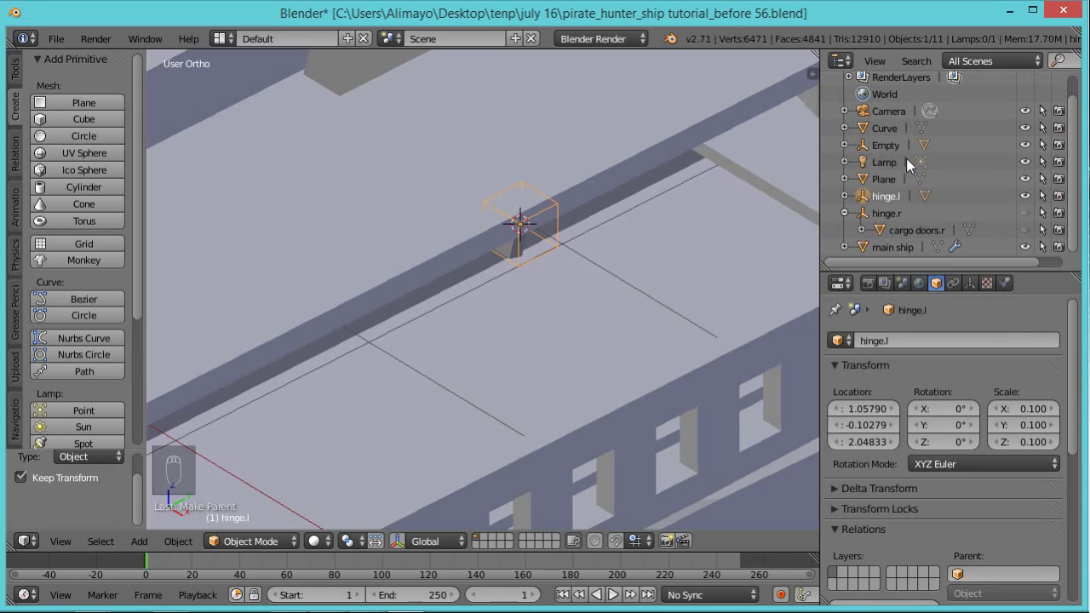
click(1025, 213)
Select hinge.l and hinge.r together and move them down 1.298 along Z to lower both cargo doors toward the deck
scroll(694, 224, down, 3)
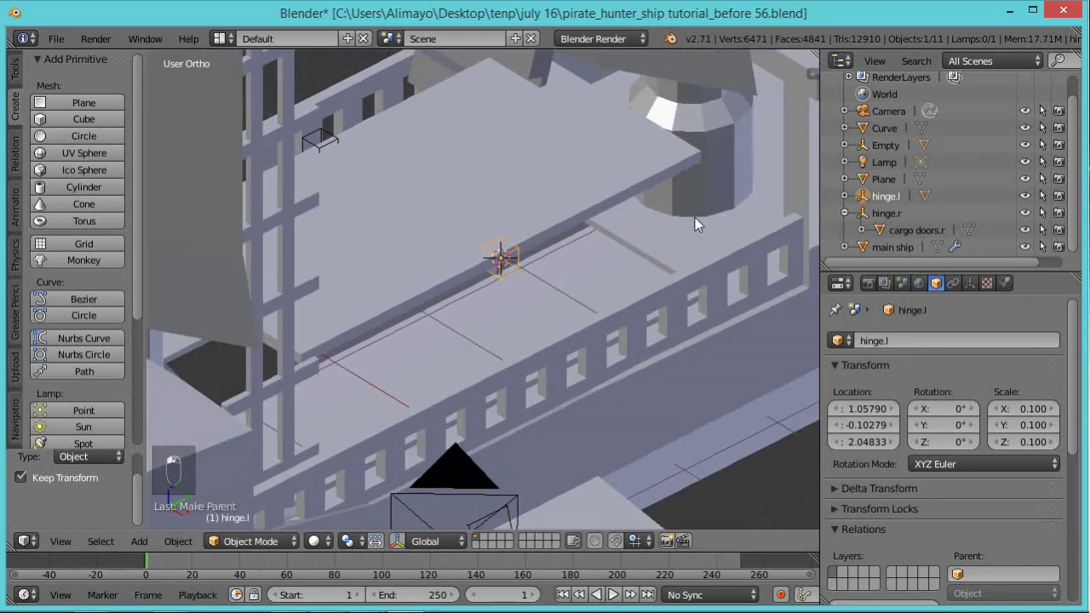
scroll(695, 224, down, 1)
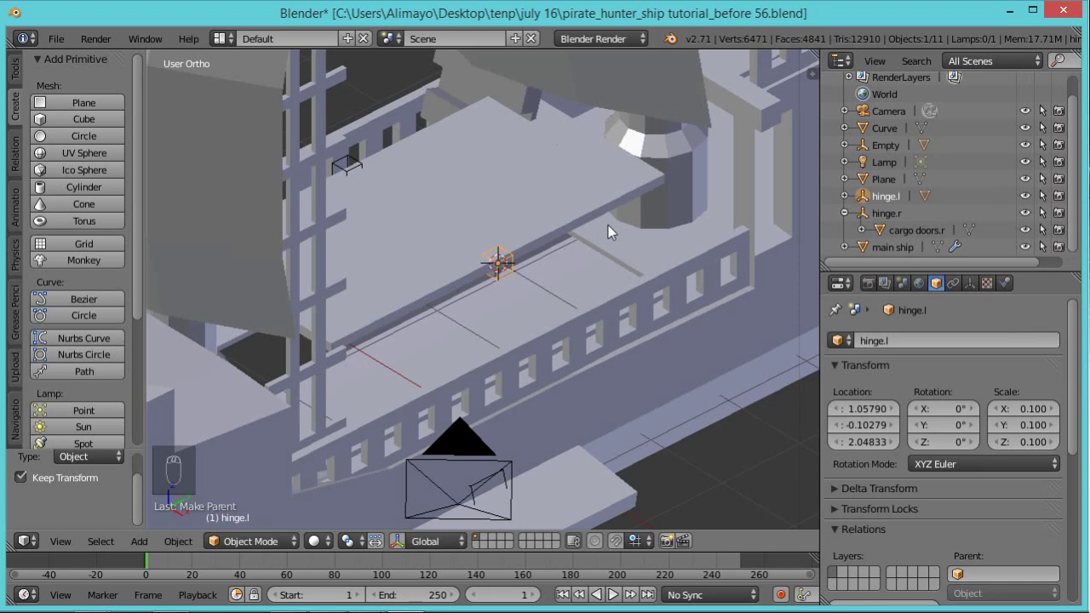
shift+right_click(347, 166)
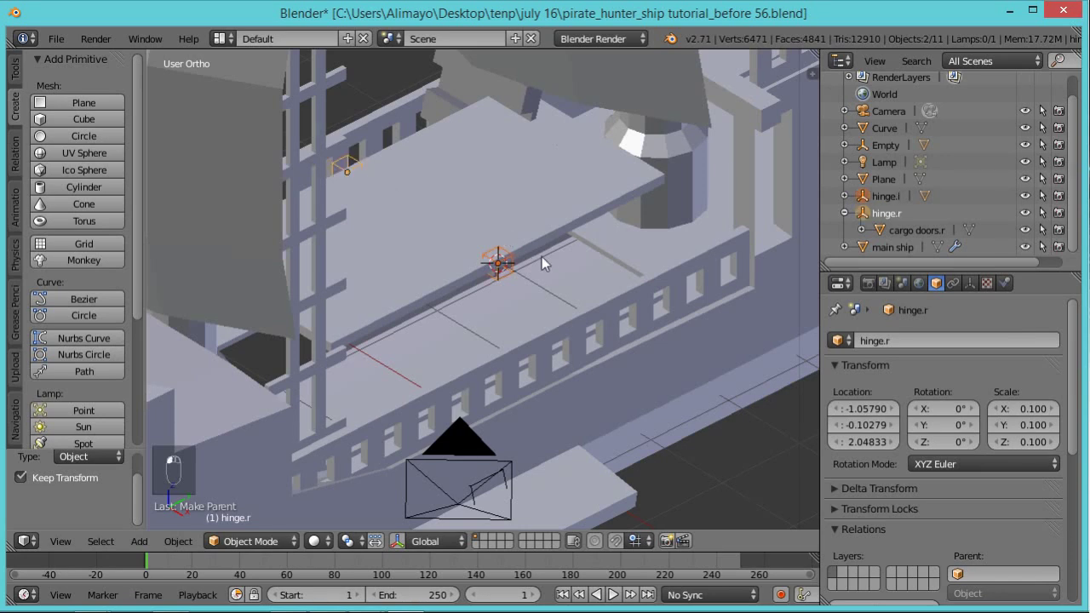
middle_drag(538, 285, 477, 180)
key(ctrl+space)
drag(439, 175, 441, 273)
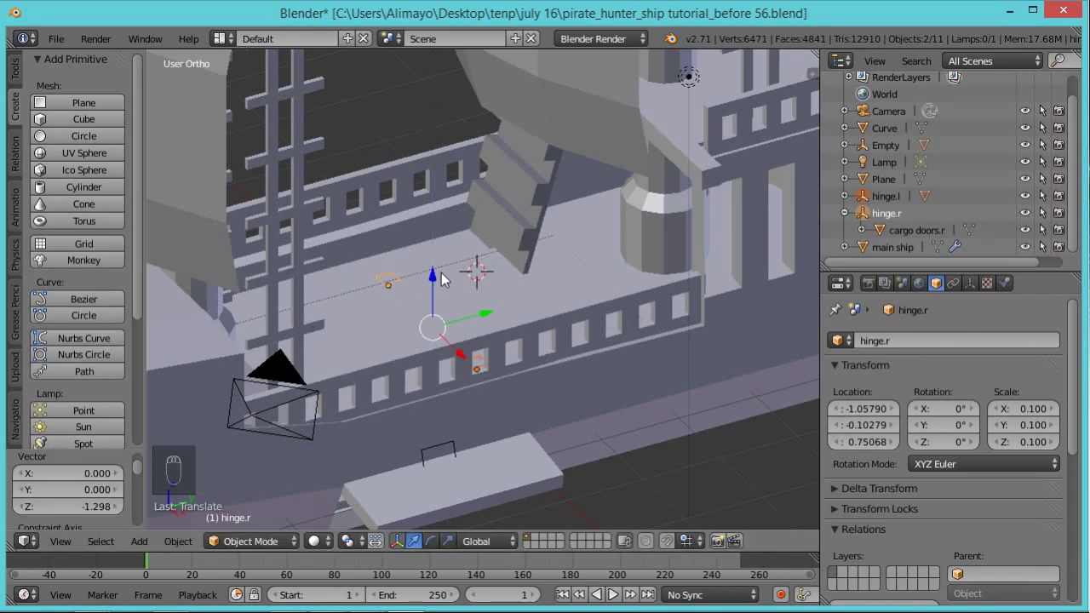
Test the door's hinge by rotating hinge.l about the global Y axis, then cancel the rotation
middle_drag(441, 273, 499, 284)
scroll(538, 397, up, 3)
right_click(491, 393)
key(r)
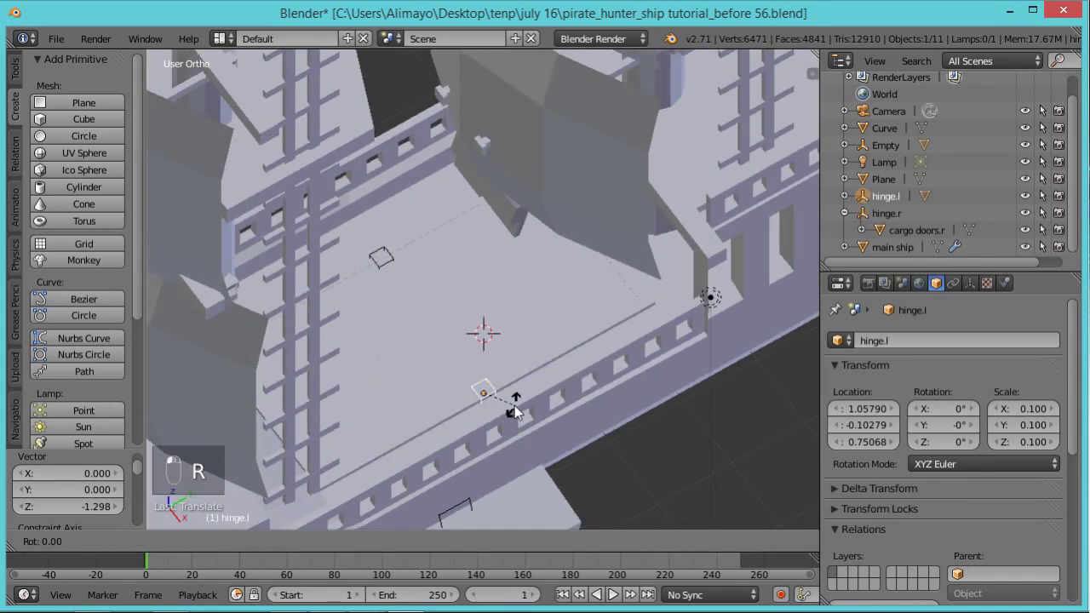
key(y)
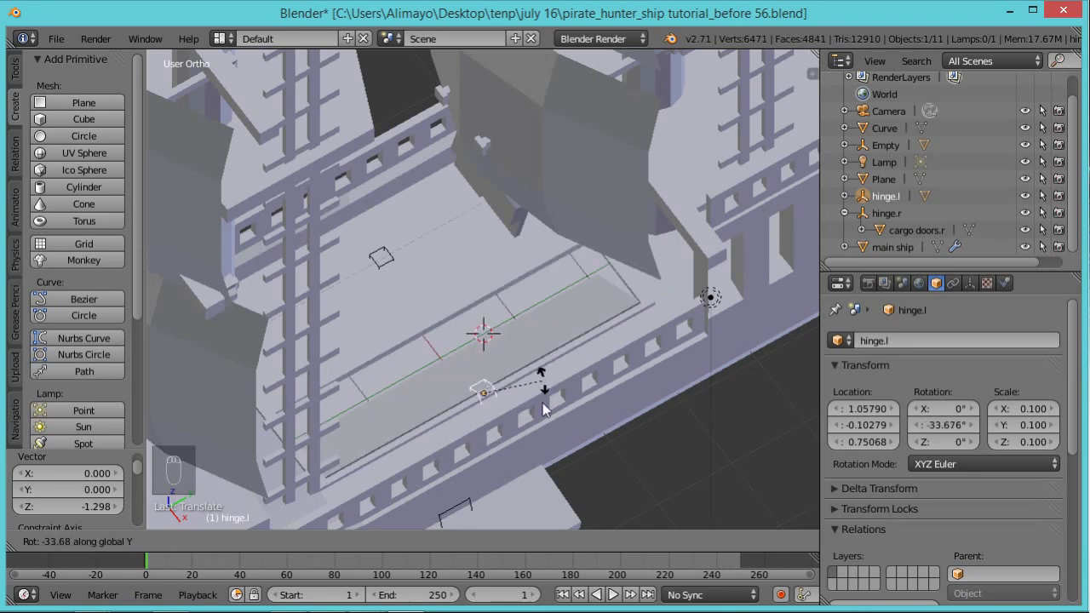
right_click(539, 424)
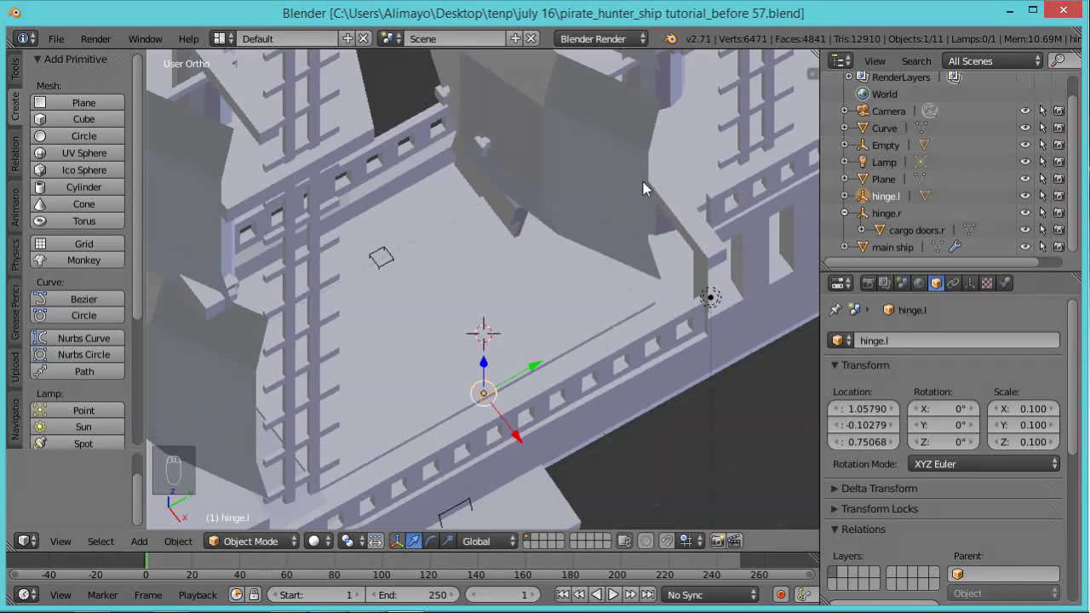
Add a Subdivision Surface modifier to the main ship object after its Mirror modifier
scroll(578, 201, down, 6)
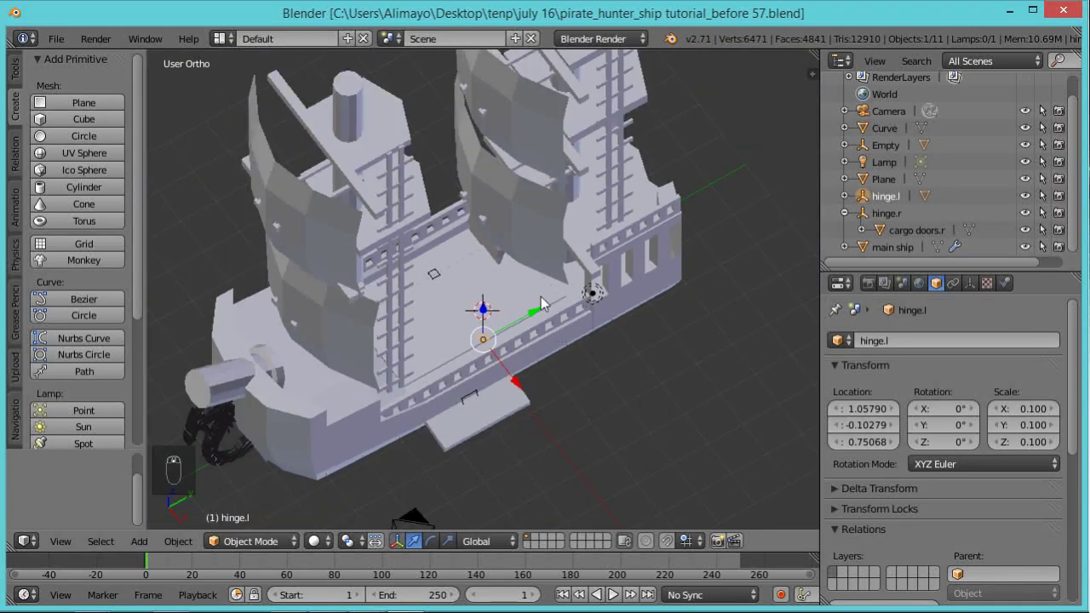
middle_drag(581, 213, 535, 265)
right_click(588, 353)
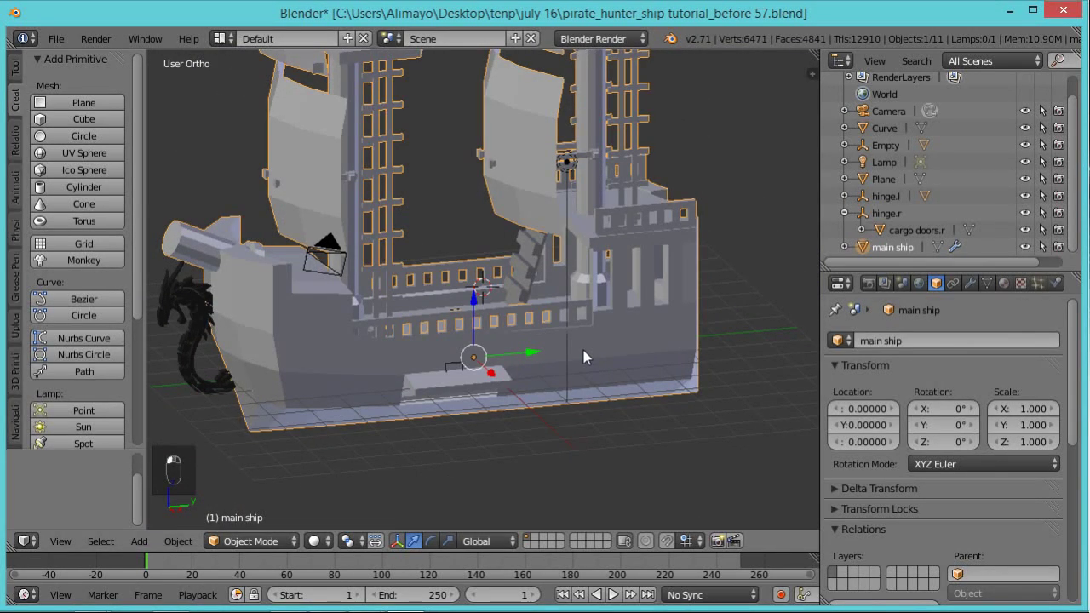
click(972, 285)
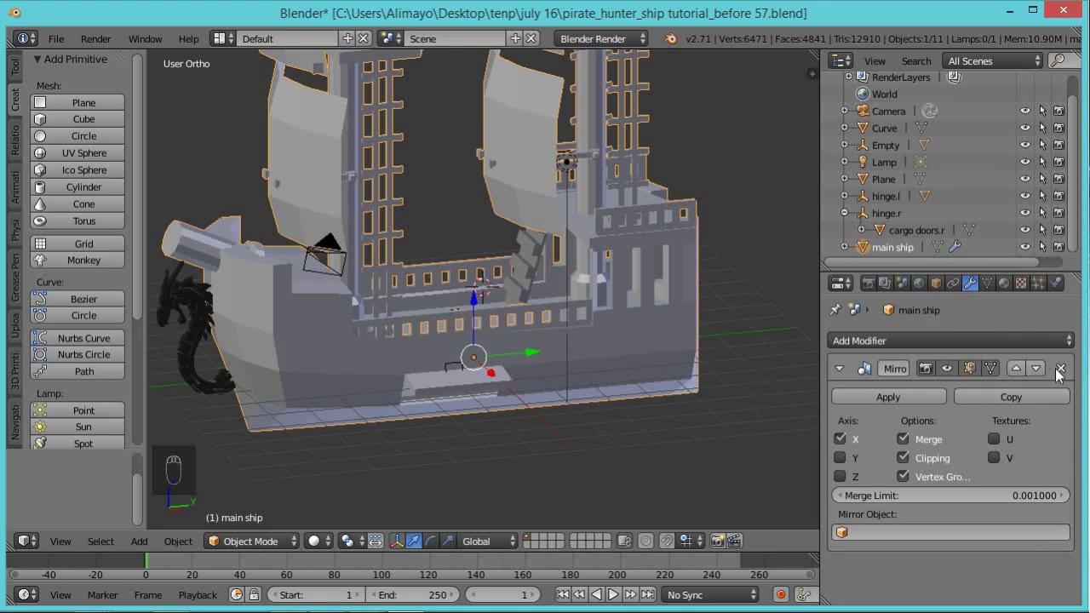
click(1064, 344)
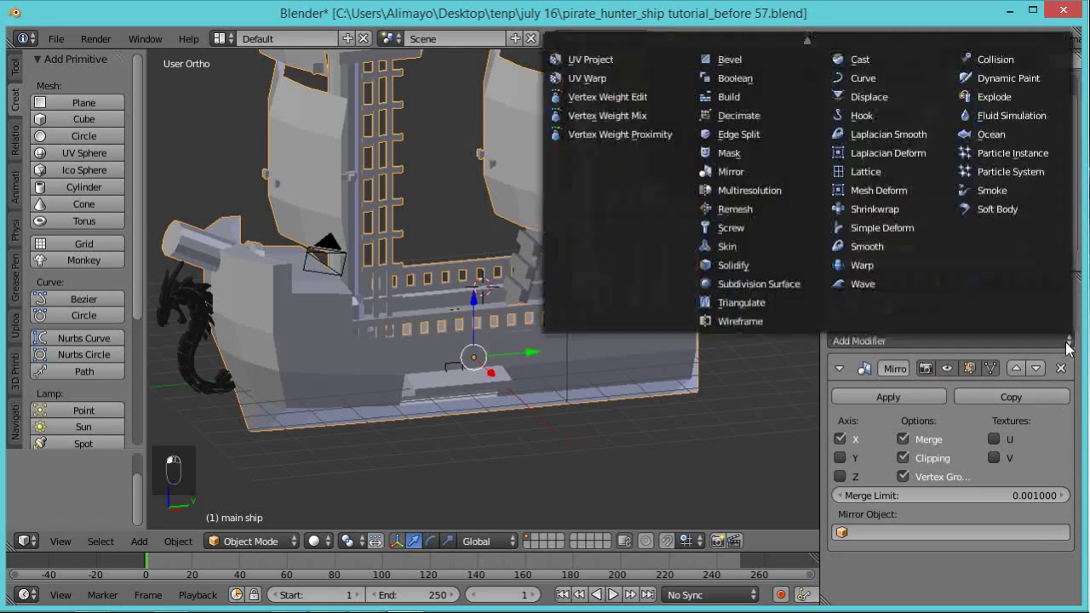
click(759, 284)
In Edit Mode on the main ship, switch to face selection and select one face on each of the four sails
middle_drag(380, 400, 487, 378)
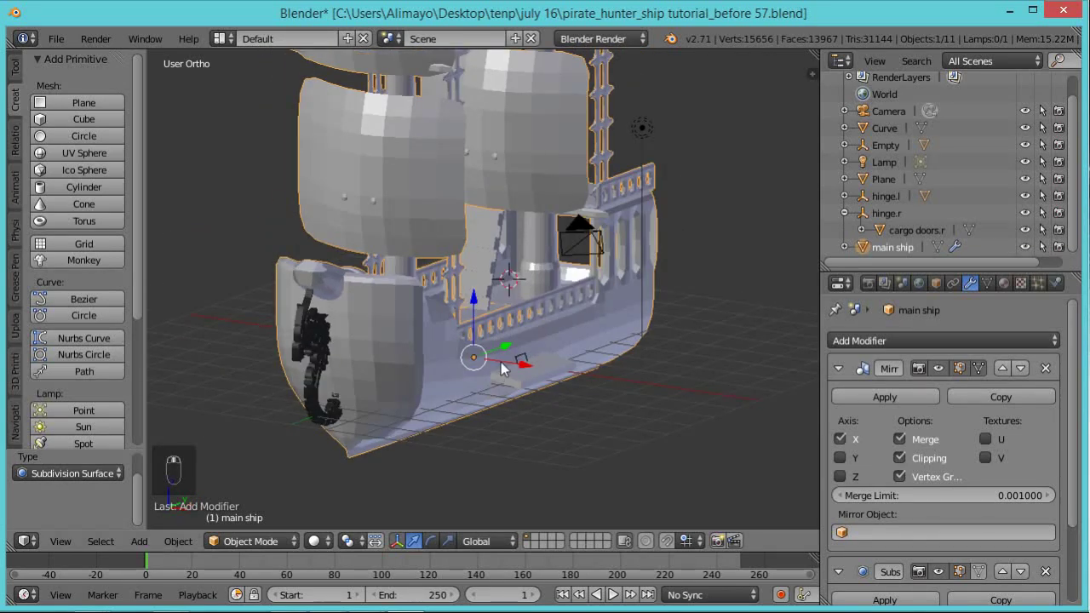
key(Tab)
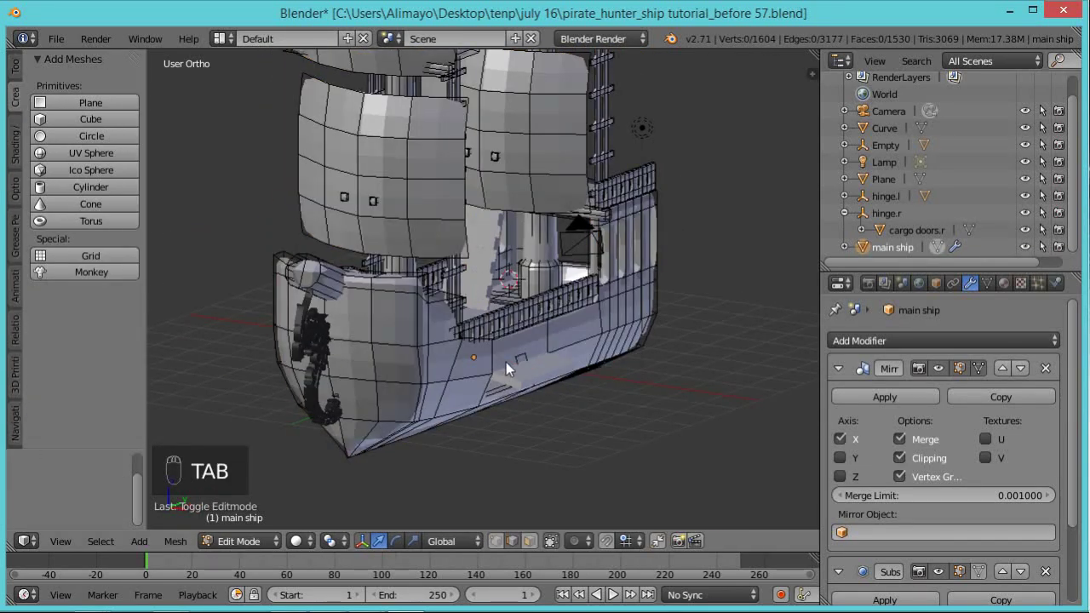
middle_drag(560, 377, 502, 396)
key(a)
key(a)
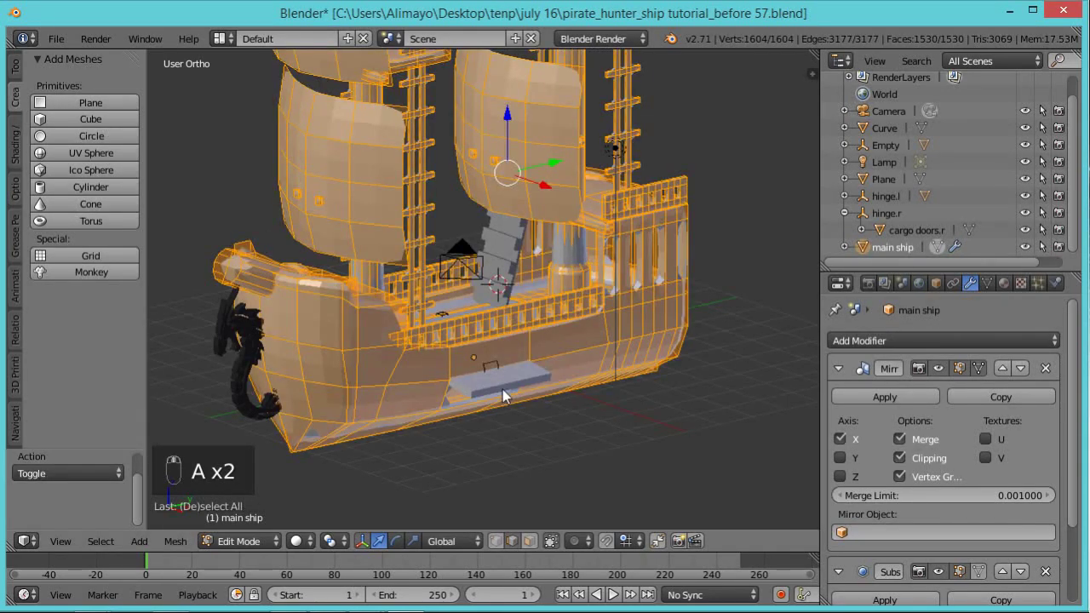
scroll(472, 296, down, 1)
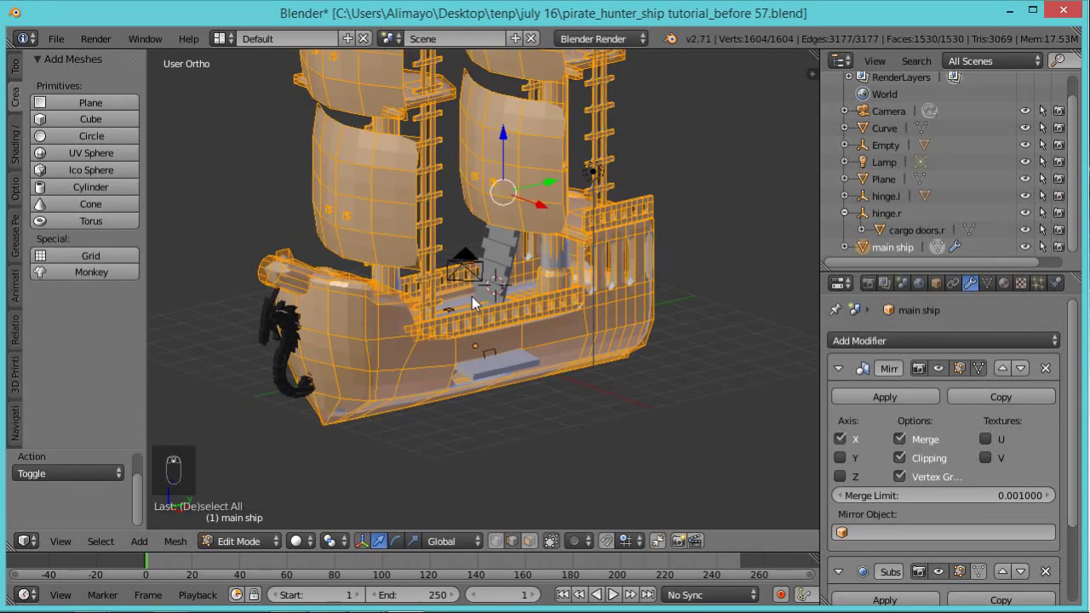
right_click(393, 240)
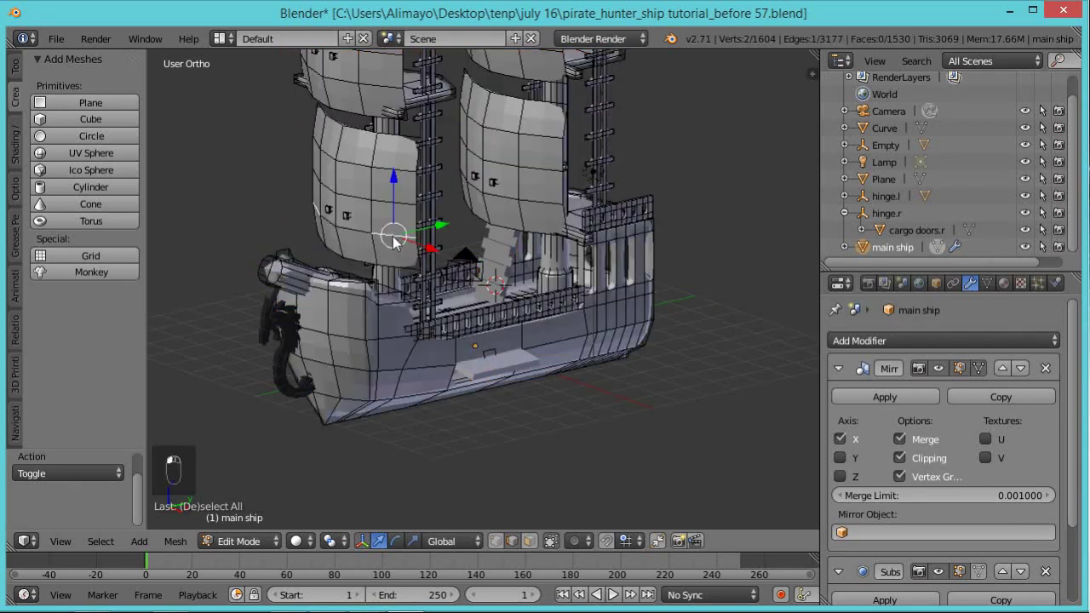
click(530, 542)
right_click(384, 230)
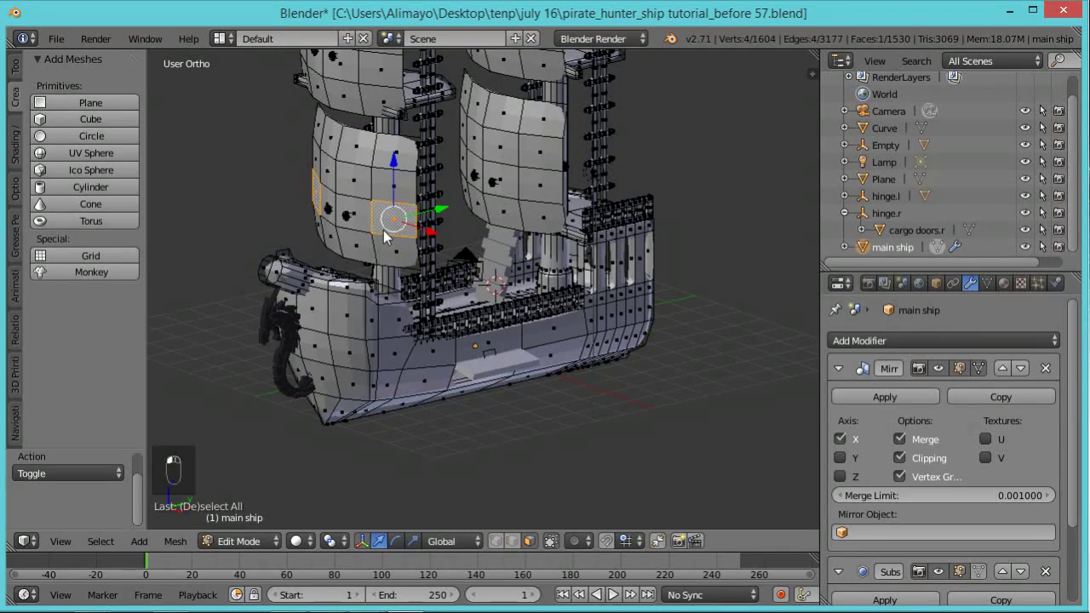
shift+right_click(393, 74)
shift+right_click(494, 145)
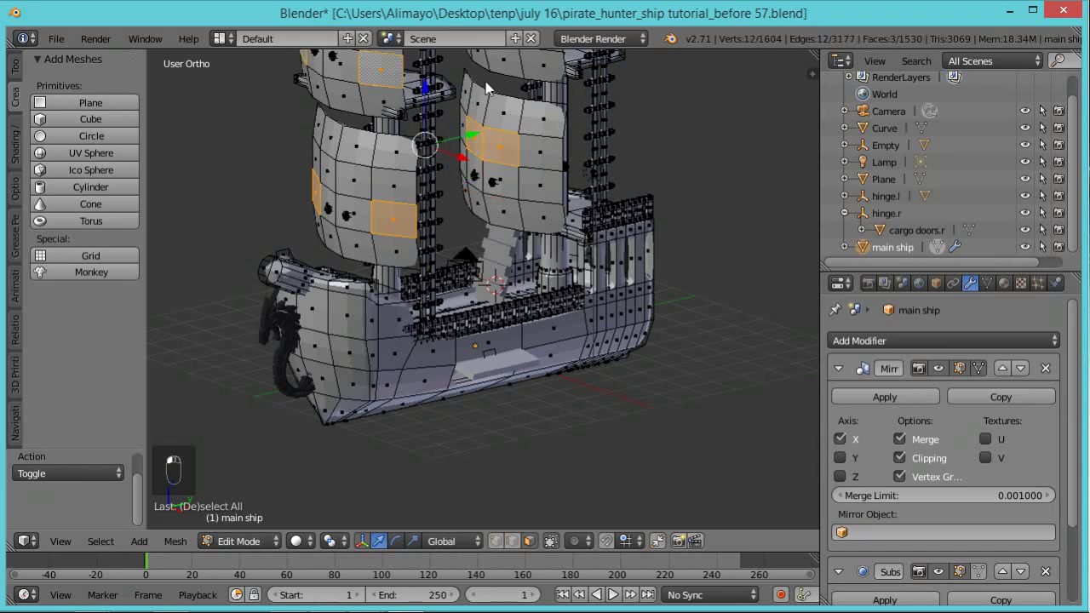
shift+right_click(506, 66)
key(KP_Decimal)
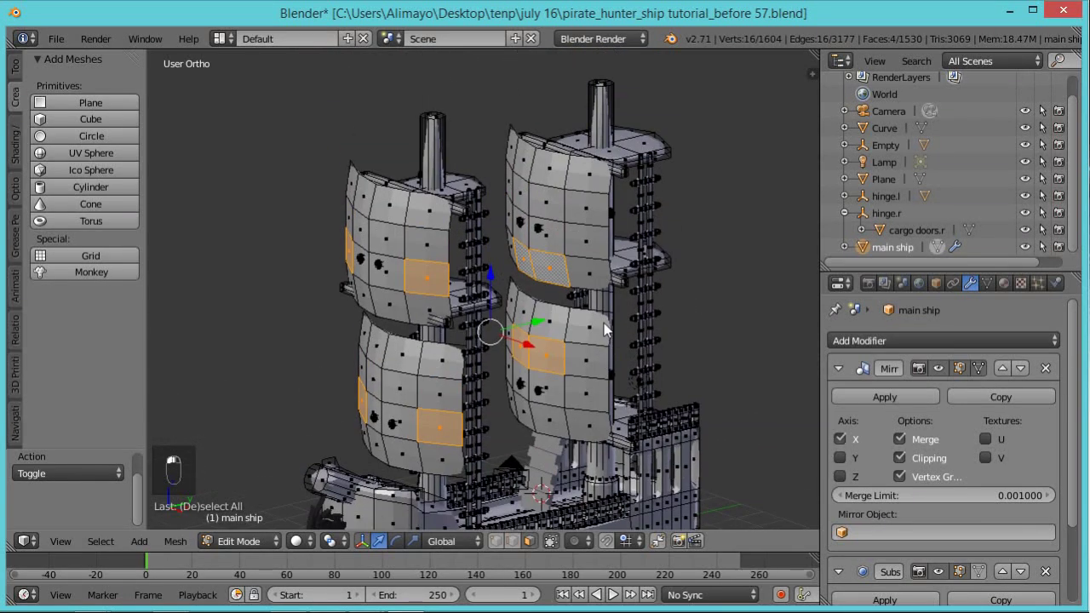
Extend the selection to all linked faces of the four sails and shade them smooth
key(ctrl+l)
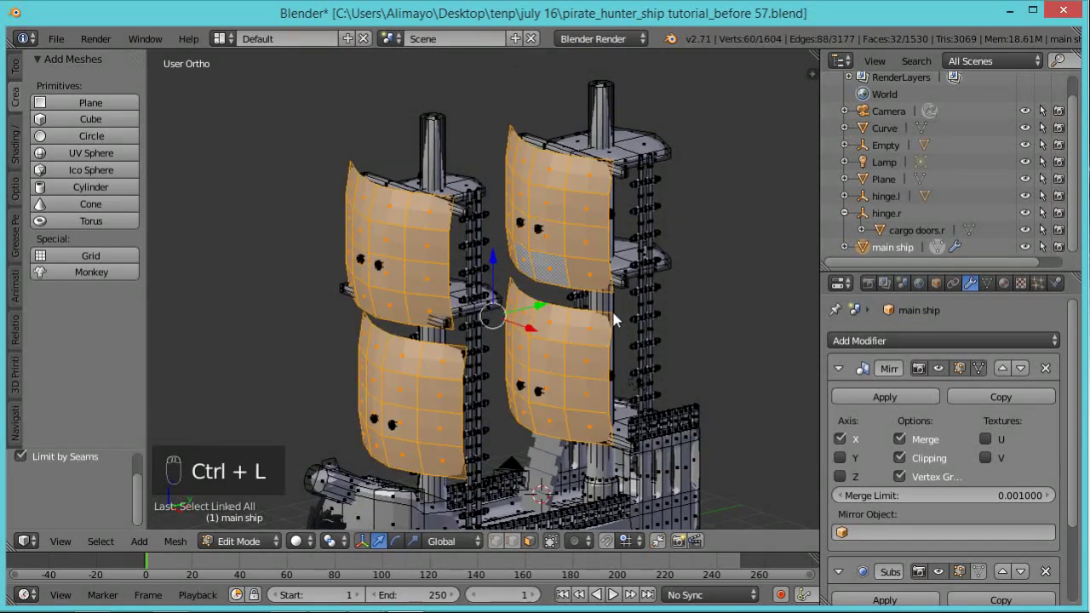
key(w)
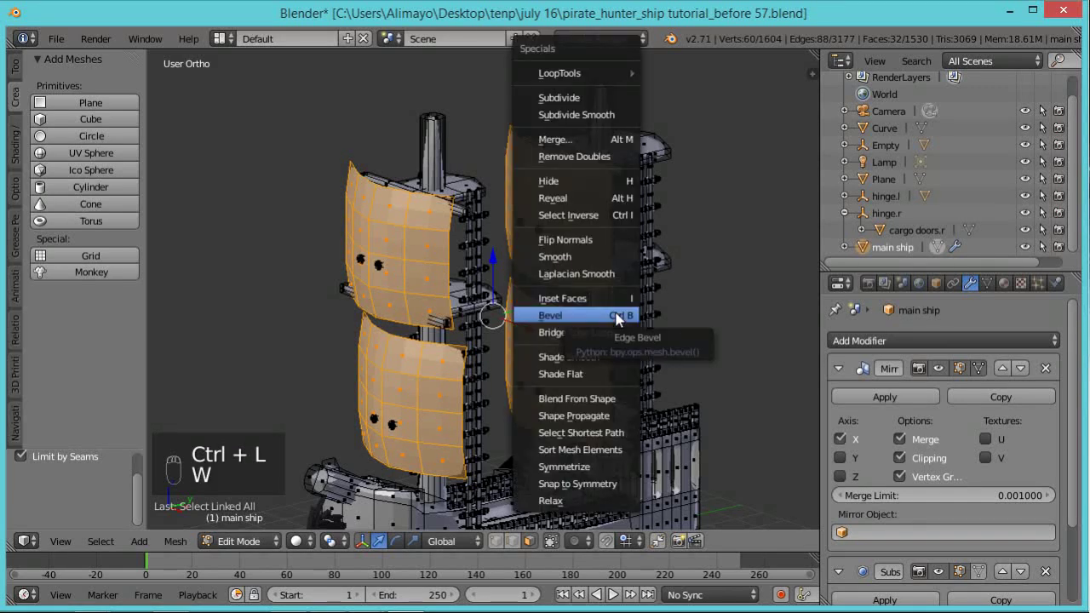
click(601, 358)
scroll(520, 289, down, 3)
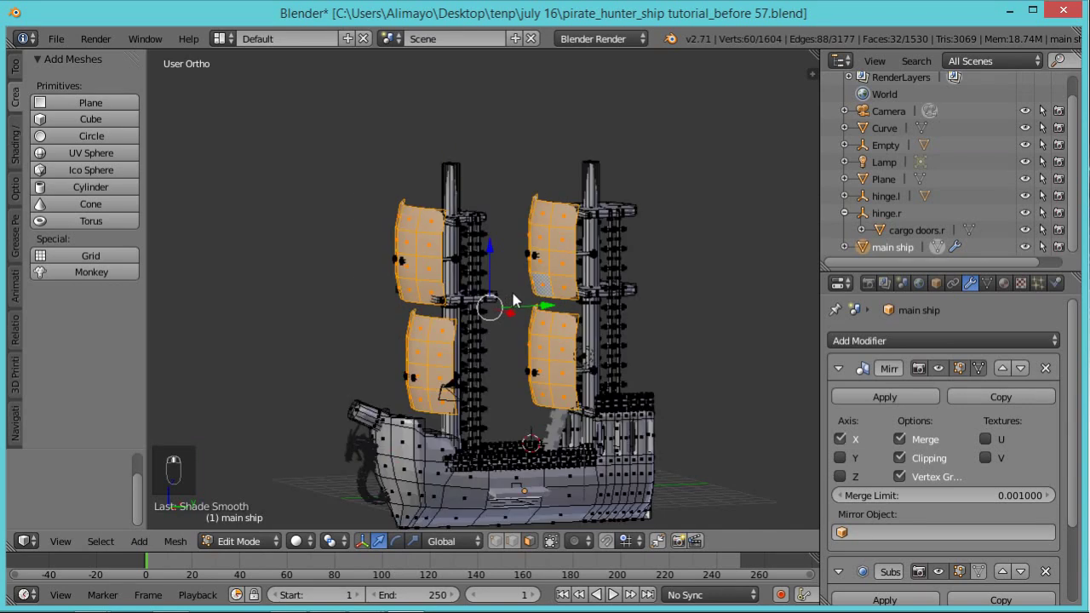
Replace the selection with one face on the lower sail of each mast
key(a)
key(a)
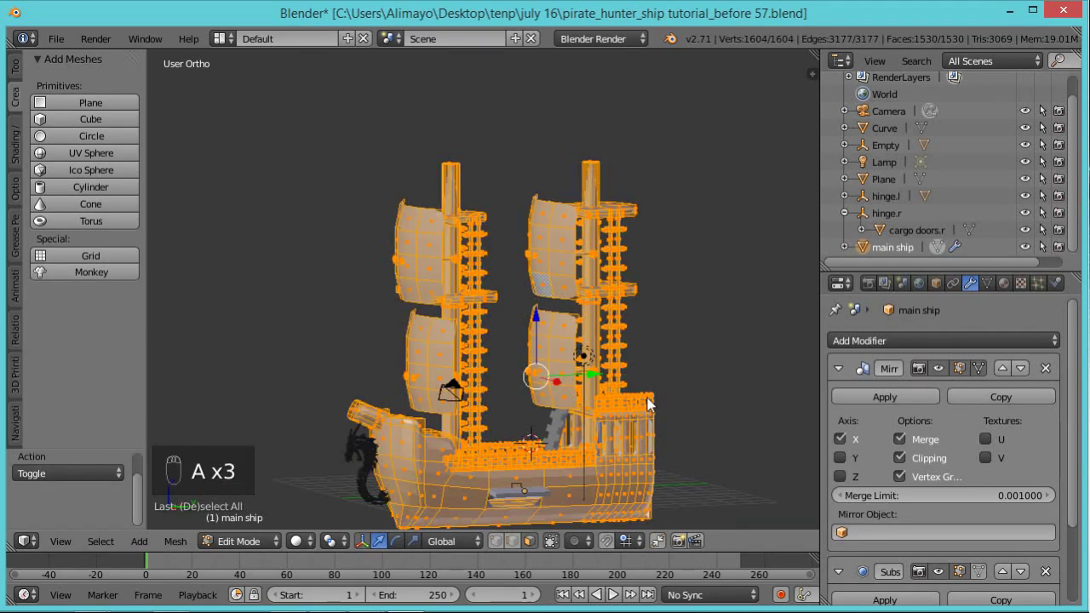
mouse_move(545, 418)
middle_down()
mouse_move(501, 433)
mouse_move(571, 354)
mouse_move(550, 413)
middle_up()
scroll(549, 413, up, 3)
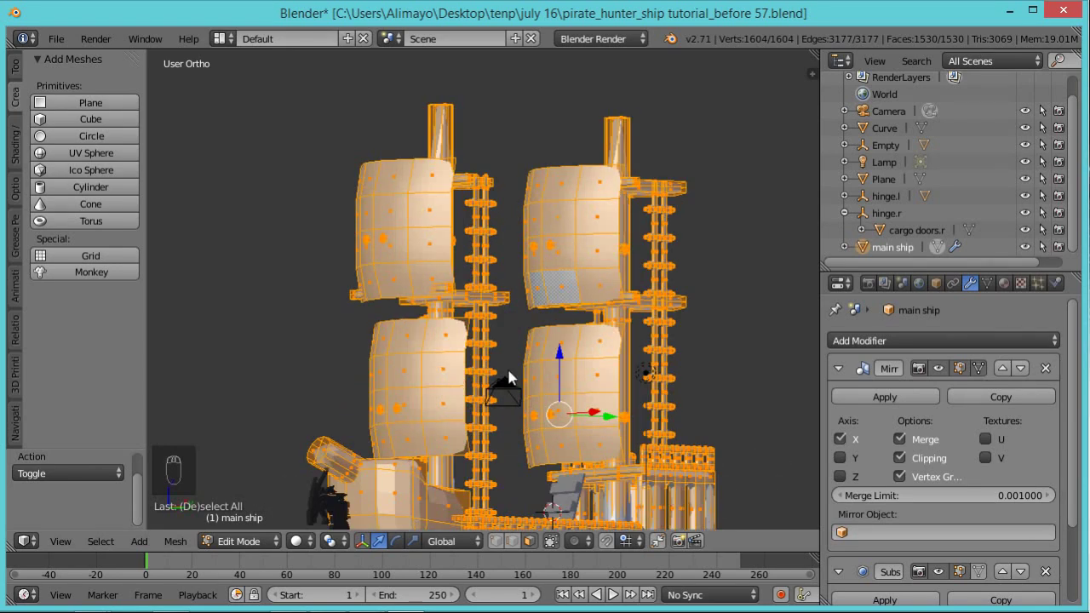
scroll(506, 368, down, 2)
middle_drag(440, 360, 364, 415)
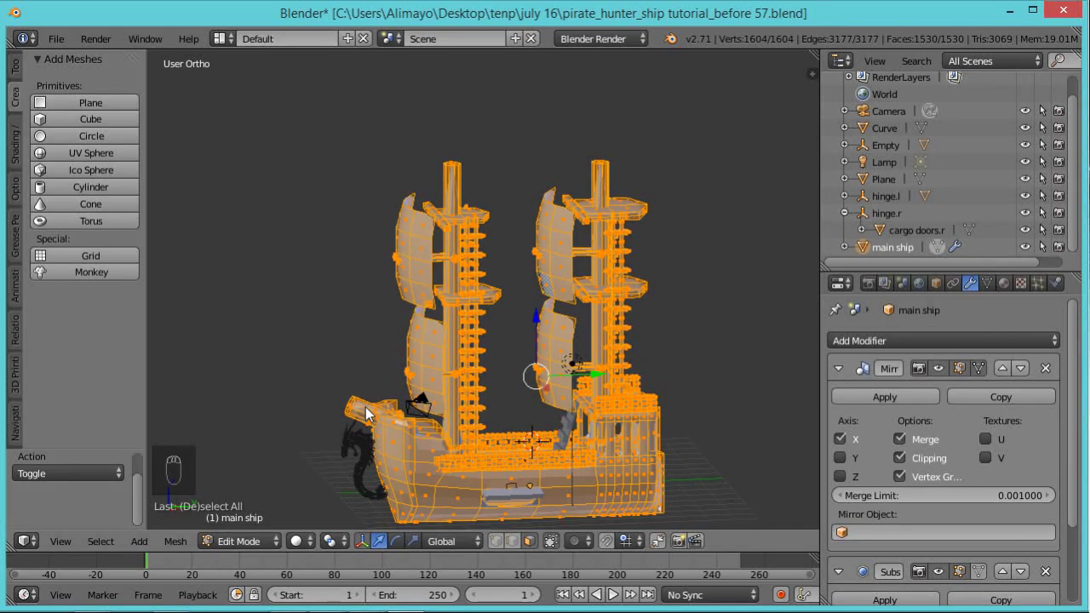
right_click(422, 360)
shift+right_click(545, 330)
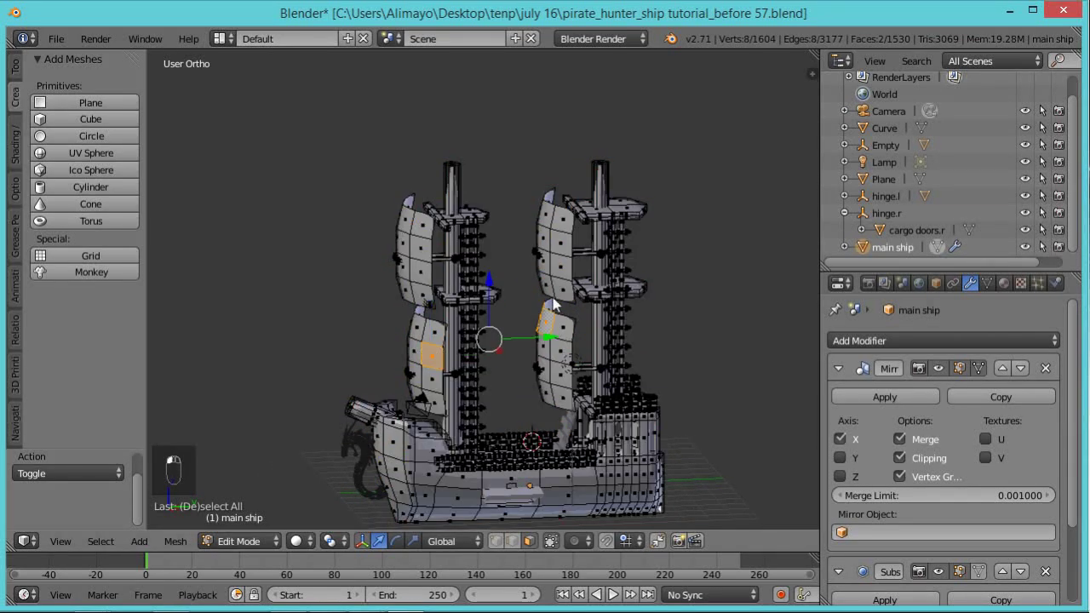
Select all four sails through their linked geometry and invert the selection to cover everything except the sails
shift+right_click(561, 270)
shift+right_click(421, 260)
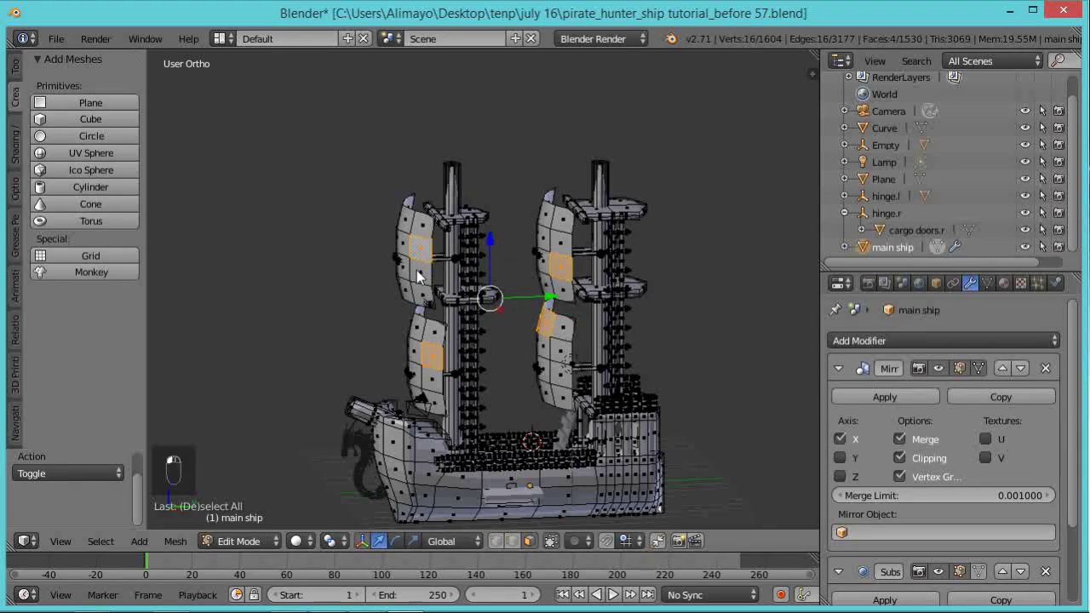
key(ctrl+l)
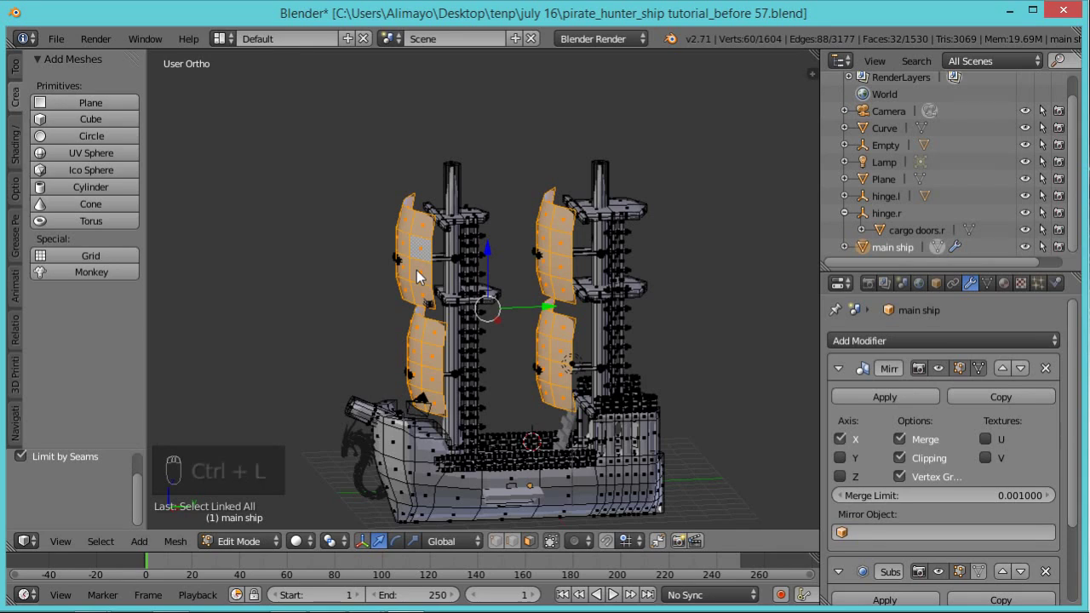
key(ctrl+i)
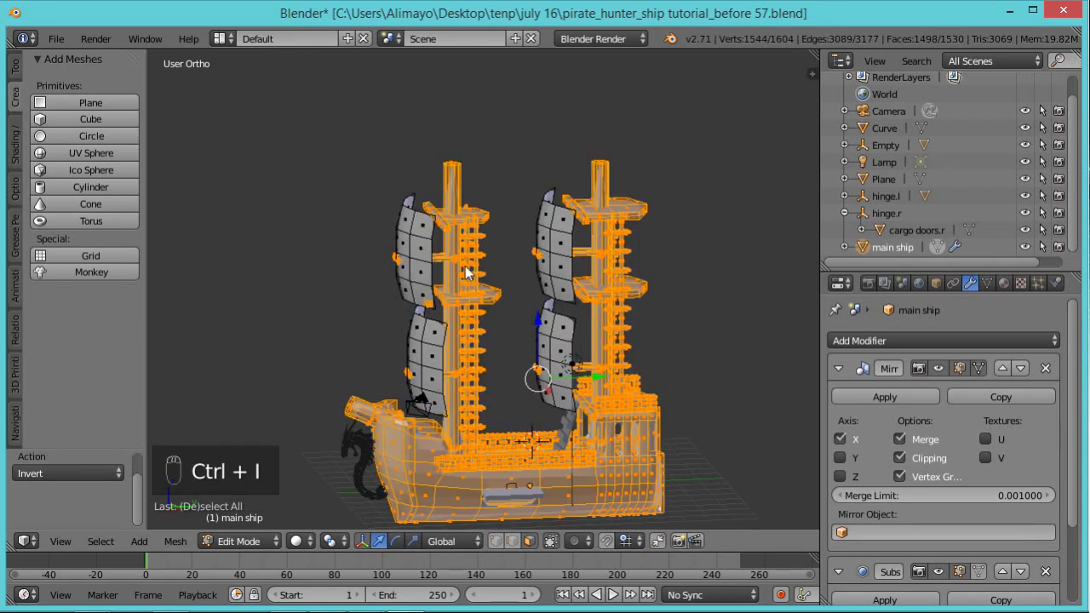
Enable the Subdivision Surface modifier's display on the editing cage of the main ship
mouse_move(542, 328)
middle_down()
mouse_move(511, 324)
mouse_move(554, 319)
middle_up()
scroll(555, 357, up, 1)
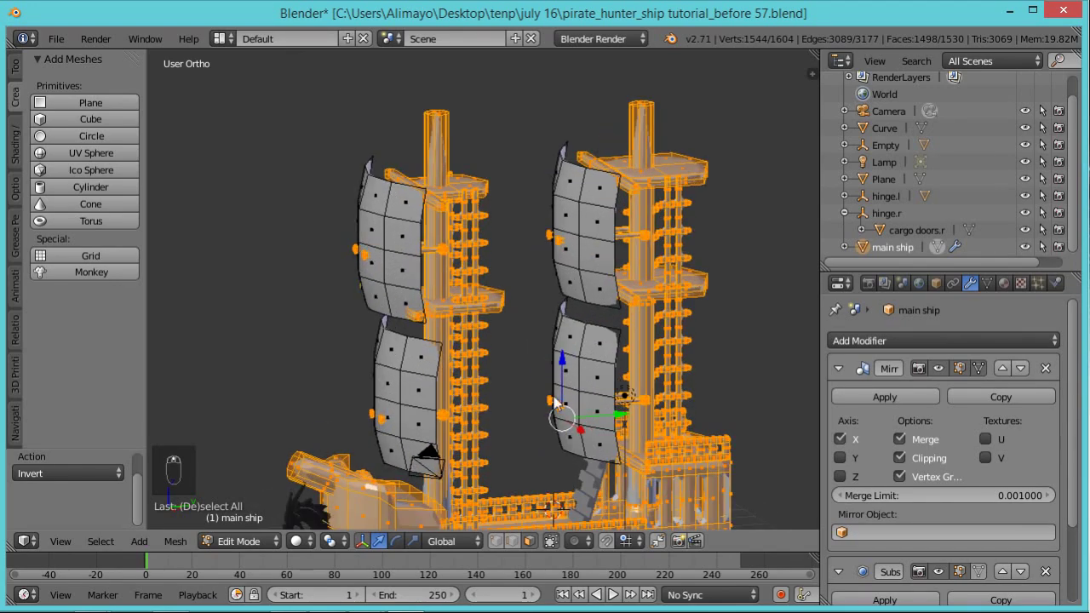
scroll(528, 341, up, 1)
scroll(498, 247, up, 2)
scroll(442, 323, up, 1)
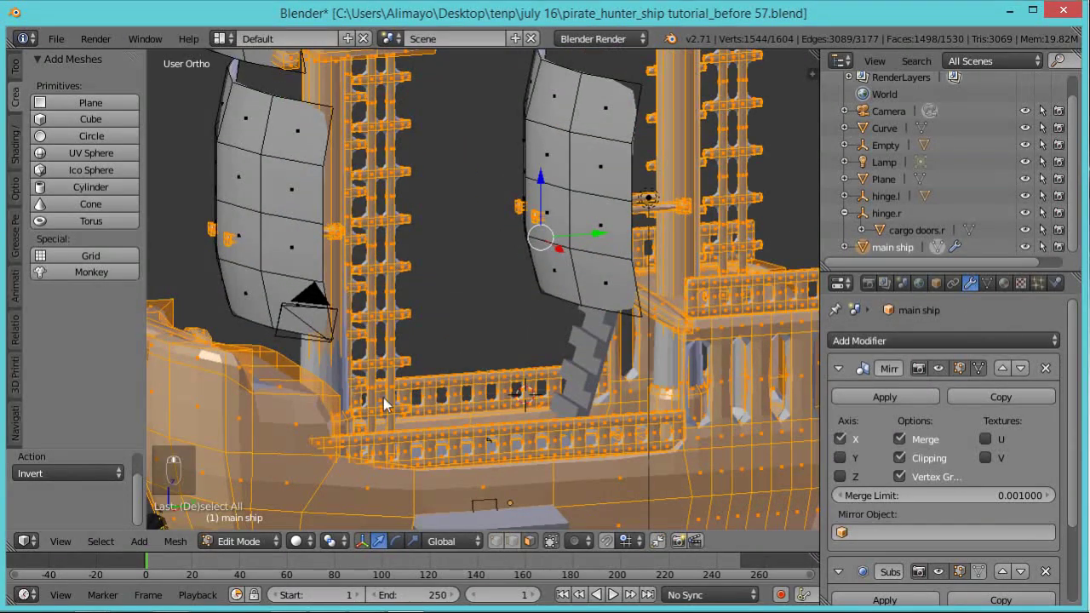
mouse_move(419, 414)
middle_down()
mouse_move(429, 330)
mouse_move(409, 375)
mouse_move(419, 412)
middle_up()
scroll(489, 443, up, 2)
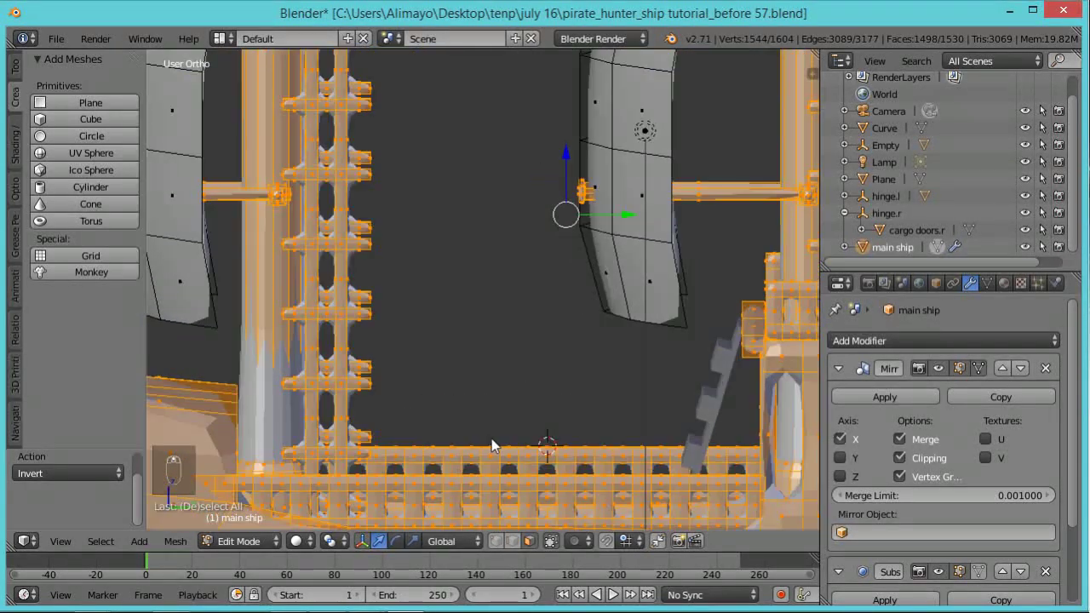
click(980, 572)
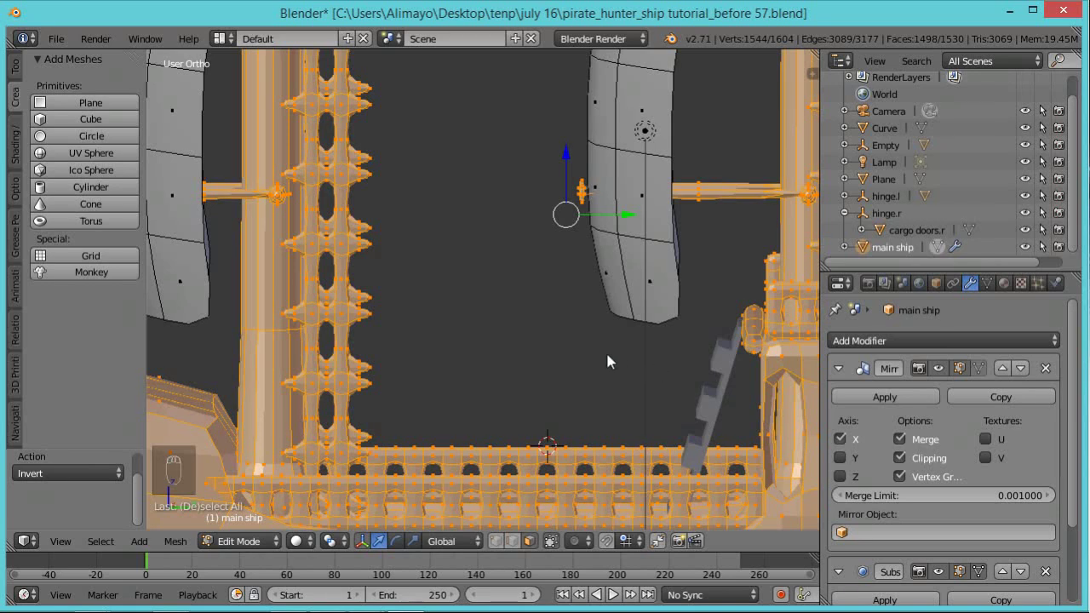
Apply an edge crease of 1.000 to the selected ship geometry, leaving the sails uncreased
shift+middle_drag(579, 340, 615, 204)
scroll(545, 338, up, 2)
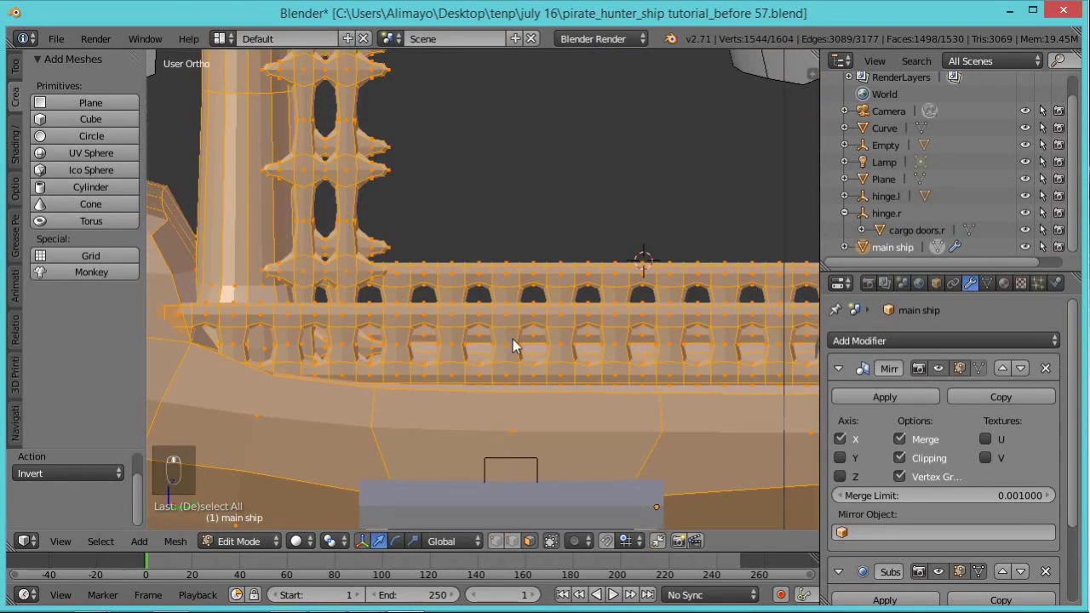
scroll(550, 248, down, 4)
middle_drag(528, 239, 552, 293)
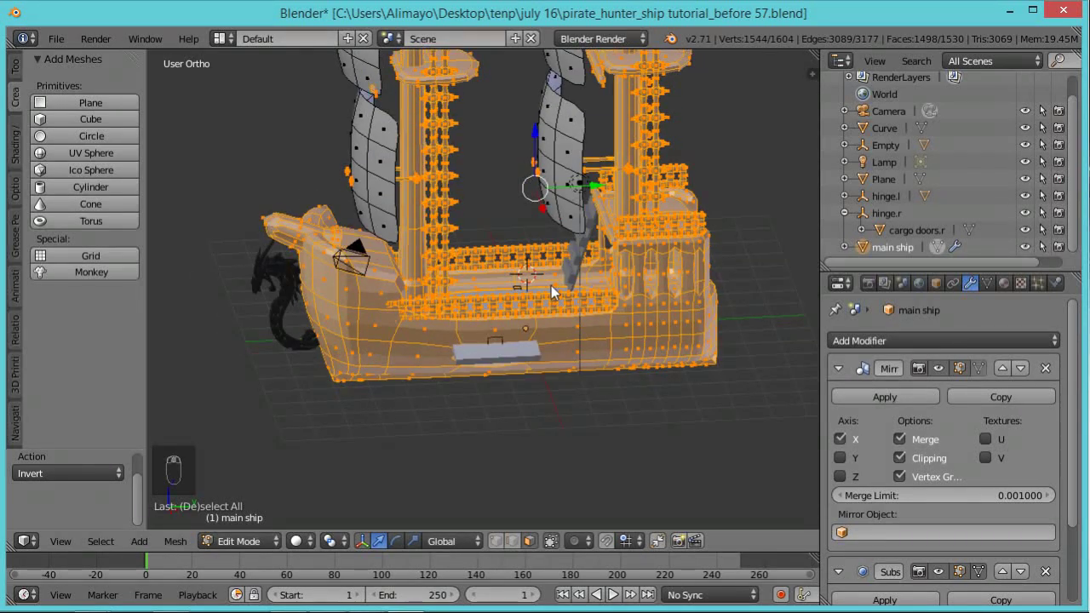
key(shift+e)
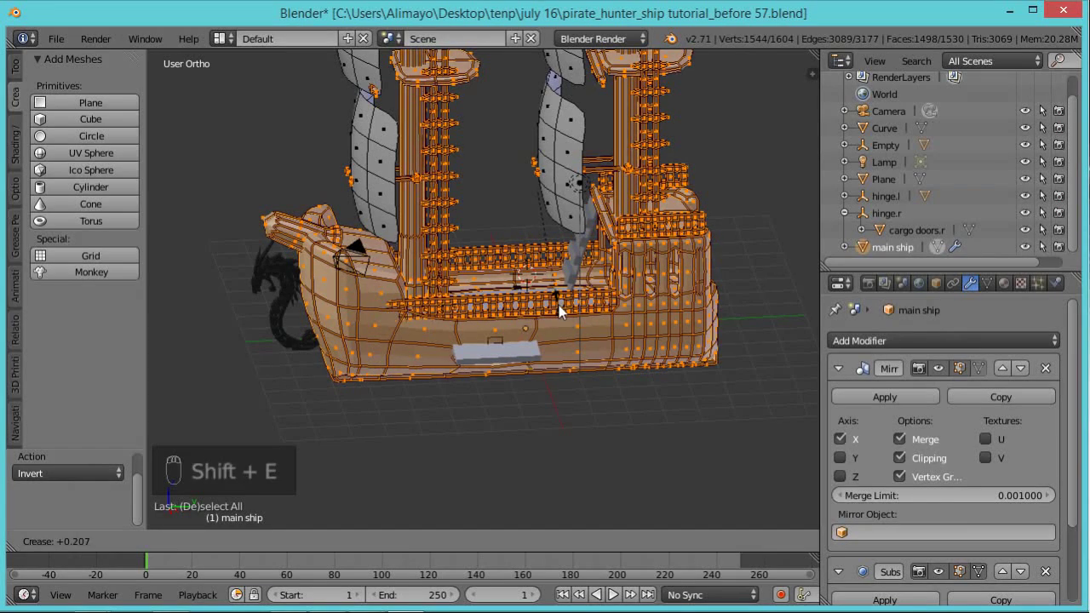
click(630, 406)
Compare smoothed and sharp ship edges by setting Mean Crease to 0.00 and back to 1.00
key(n)
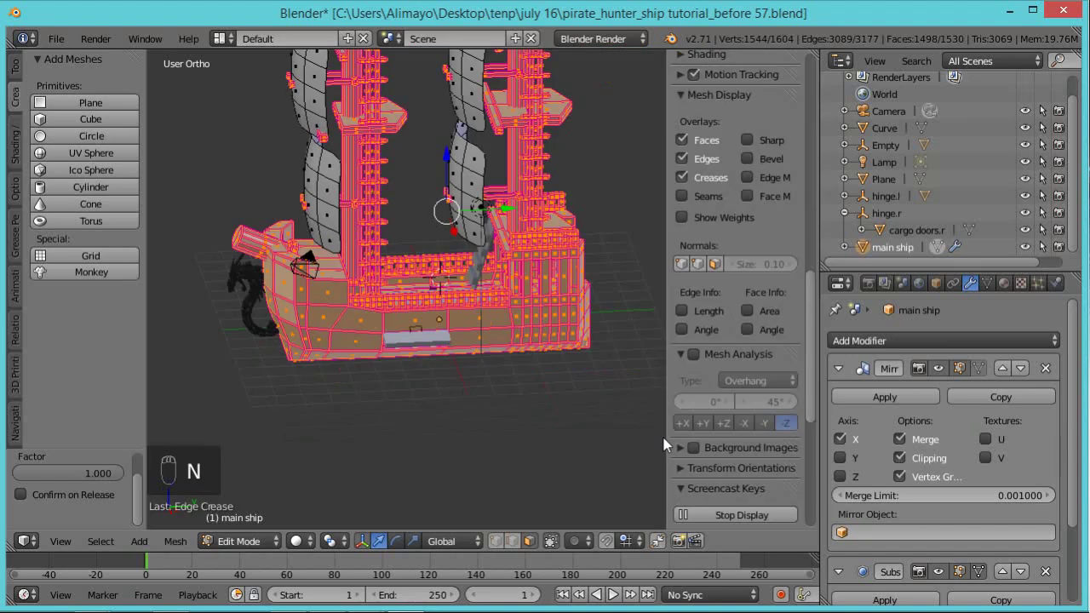
drag(813, 316, 795, 86)
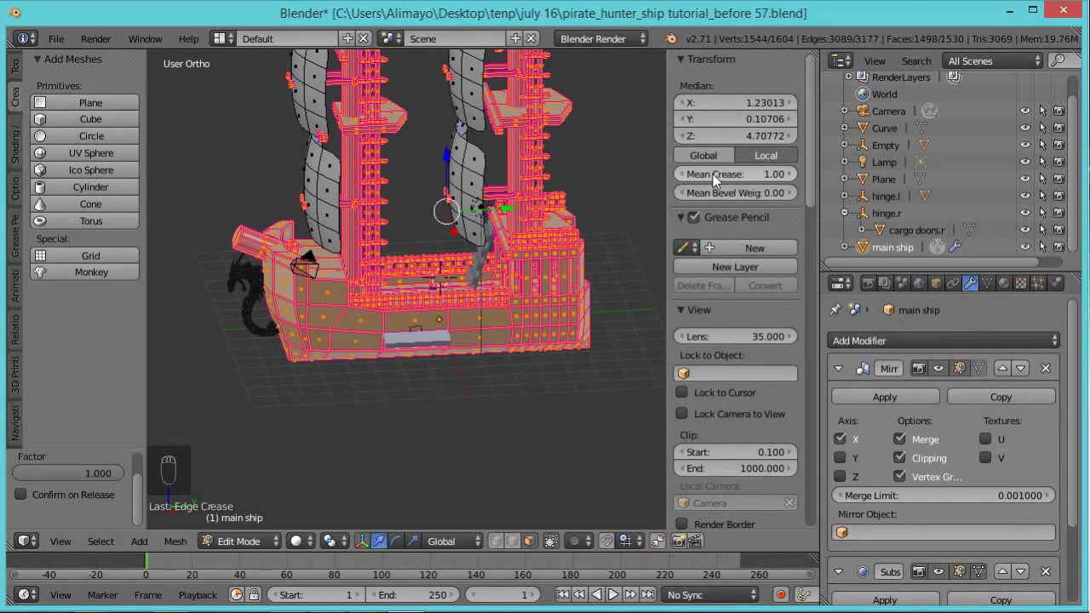
drag(764, 179, 637, 186)
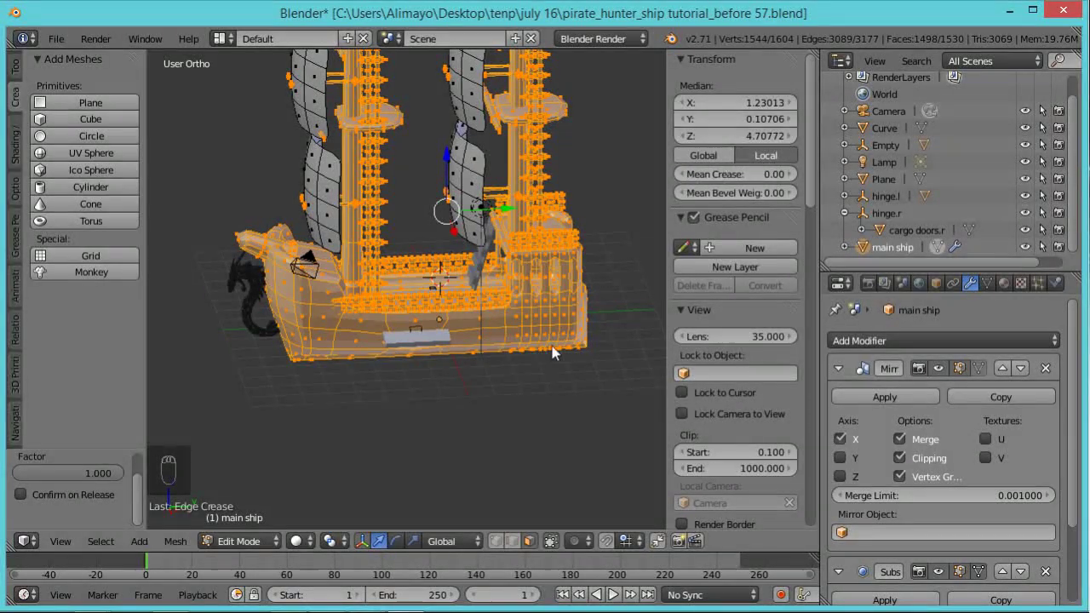
scroll(516, 348, up, 5)
drag(731, 179, 814, 189)
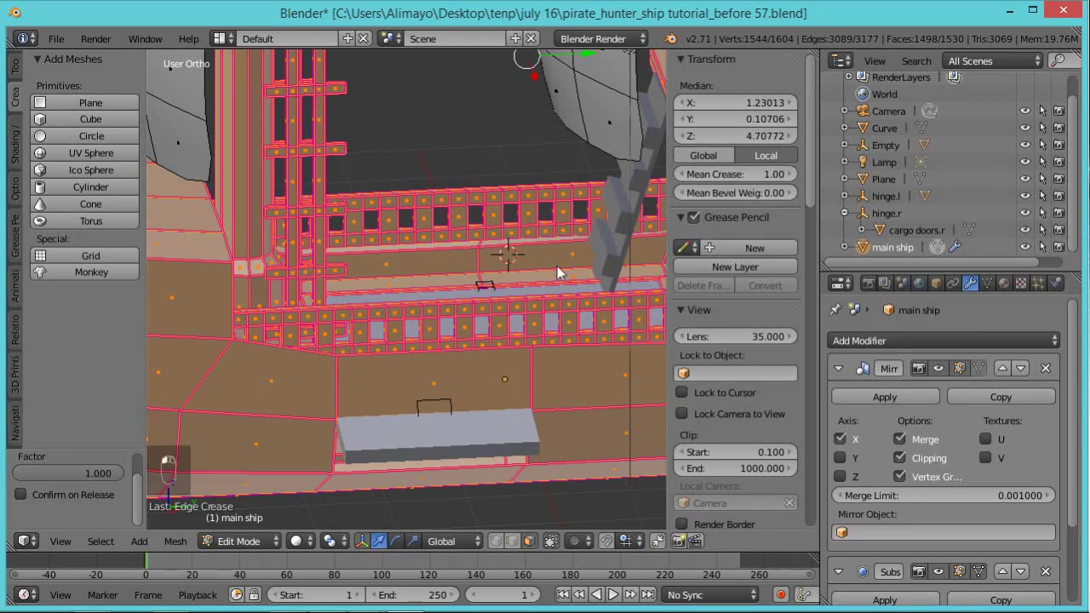
scroll(554, 285, down, 6)
scroll(553, 287, up, 2)
middle_drag(553, 287, 453, 310)
middle_drag(534, 320, 453, 327)
middle_drag(495, 360, 453, 319)
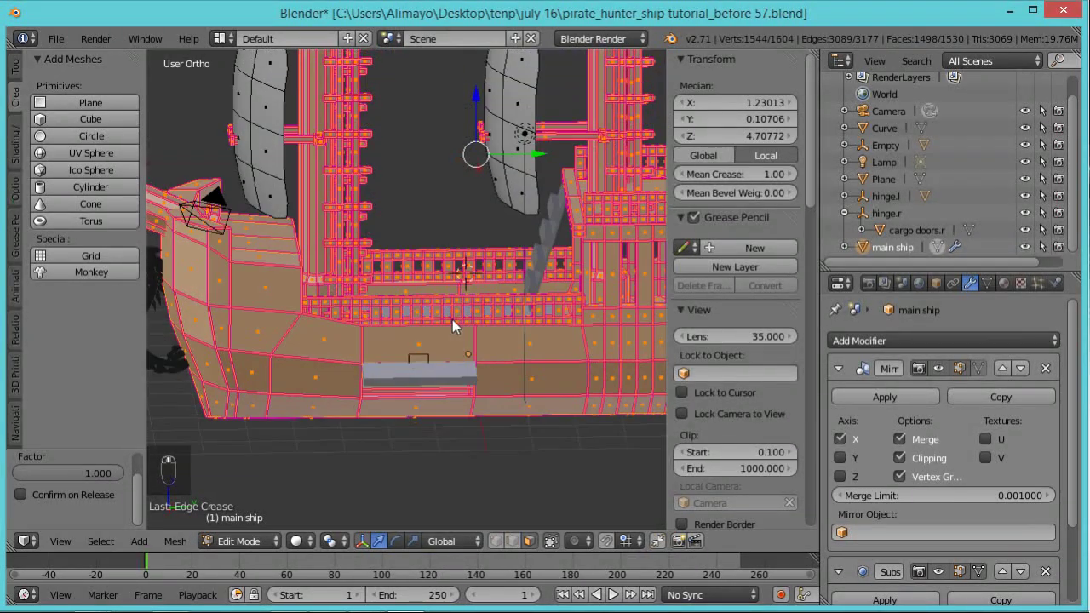
key(n)
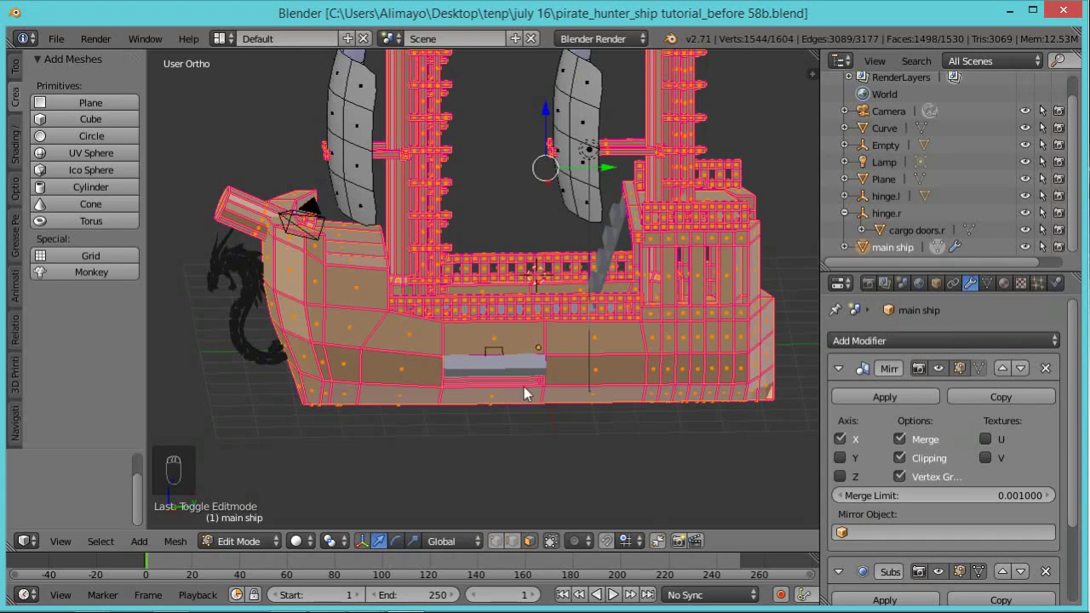
Switch to Object Mode and remove the Mirror modifier from the main ship
middle_drag(461, 449, 440, 219)
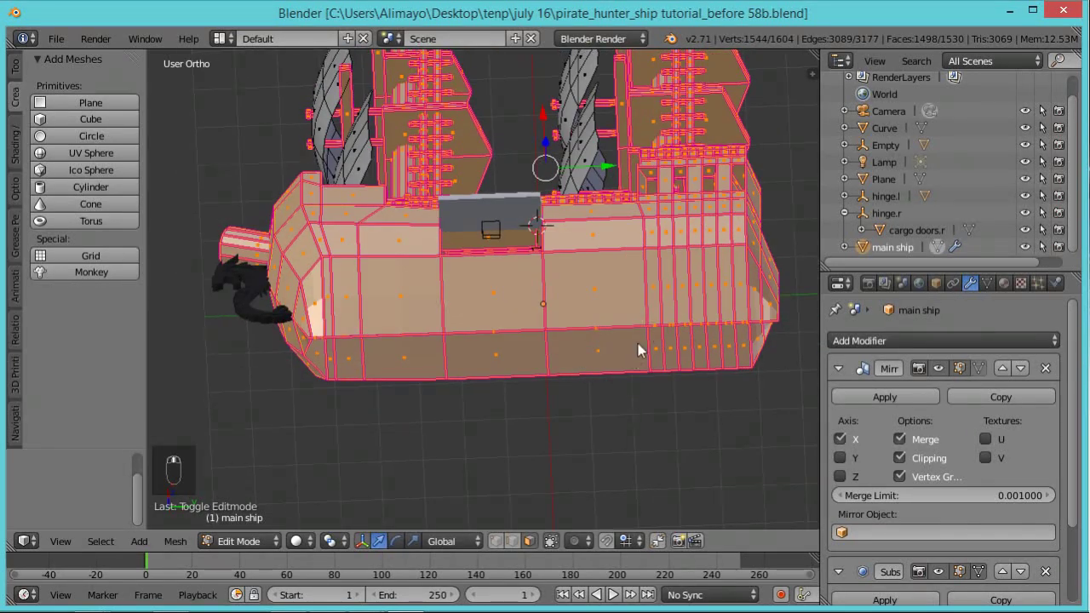
middle_drag(459, 393, 518, 455)
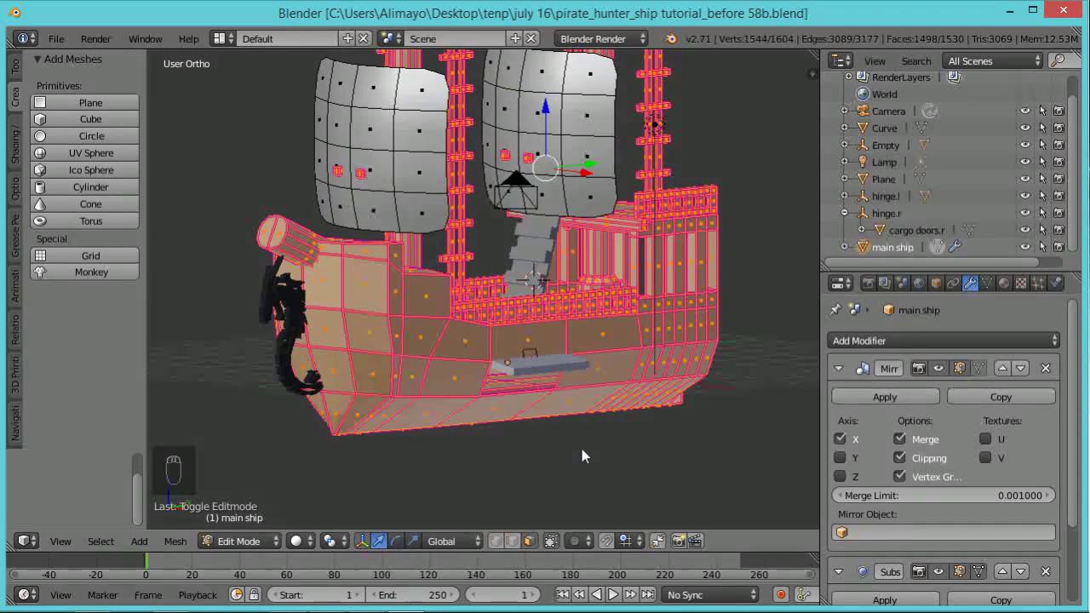
key(Tab)
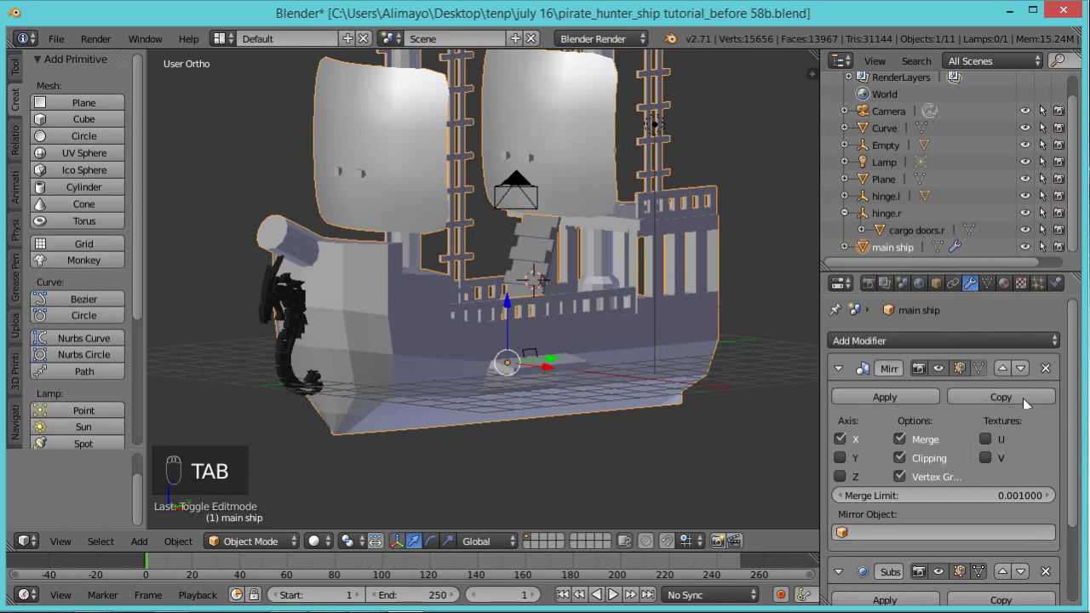
click(1046, 367)
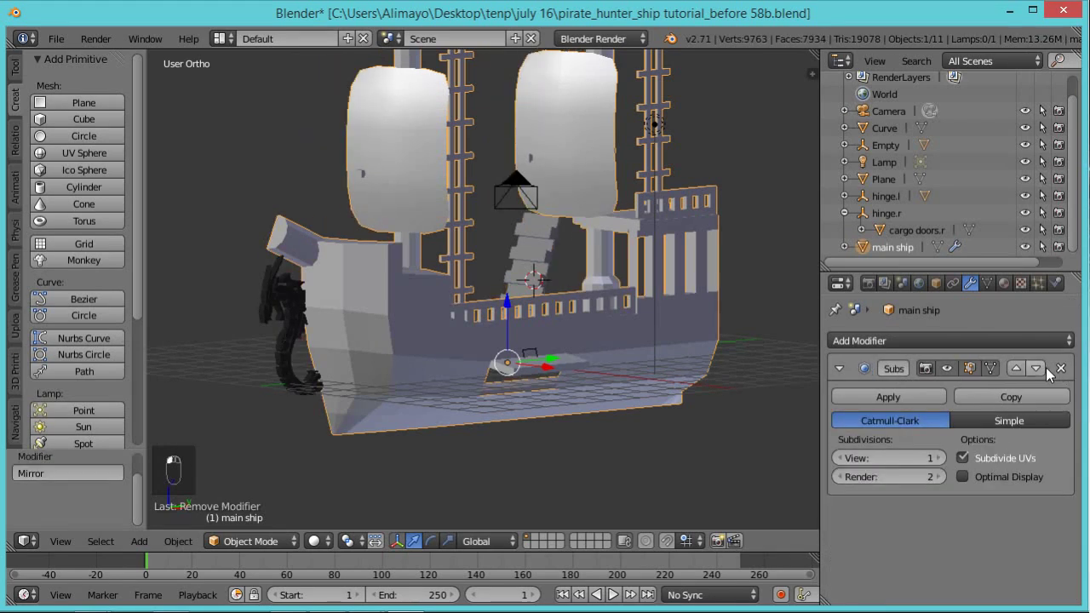
Select the entire half-ship mesh in Edit Mode and remove its doubled vertices
middle_drag(589, 456, 654, 414)
middle_drag(495, 381, 571, 375)
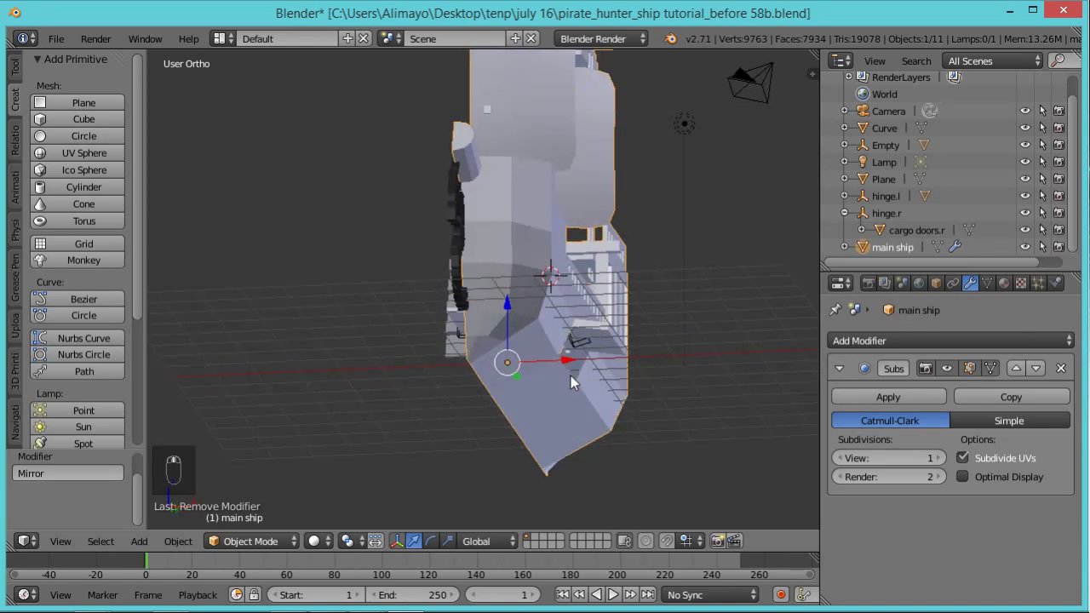
key(Tab)
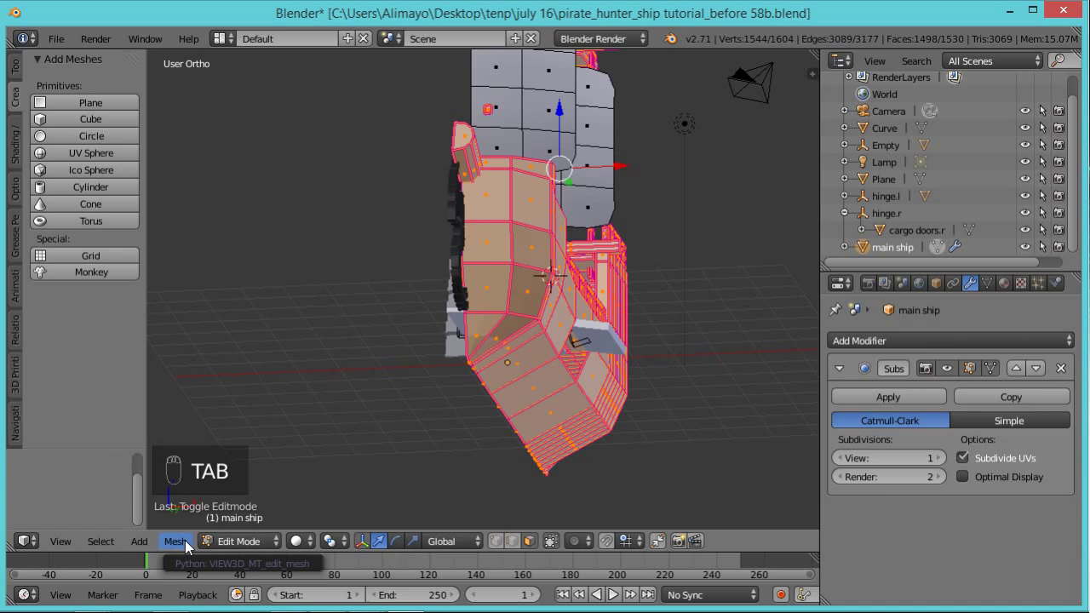
key(a)
key(a)
key(a)
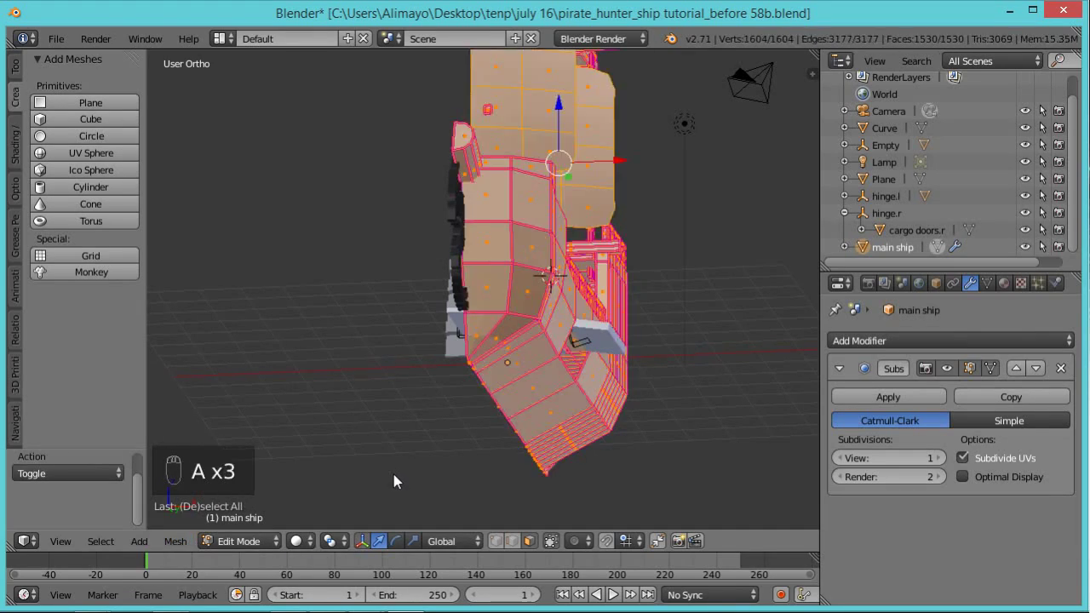
scroll(511, 277, down, 2)
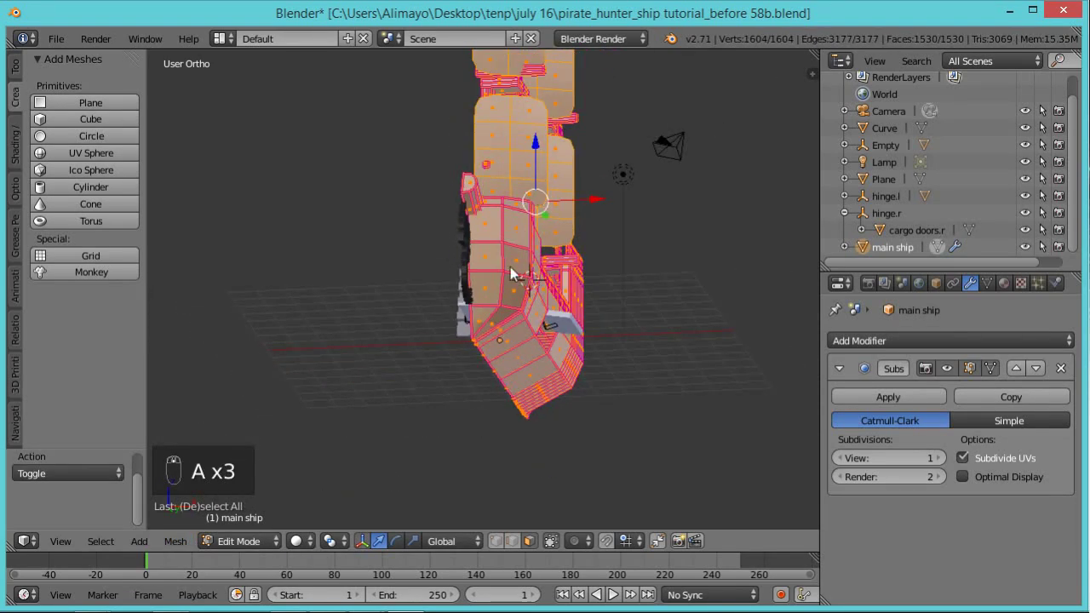
click(176, 542)
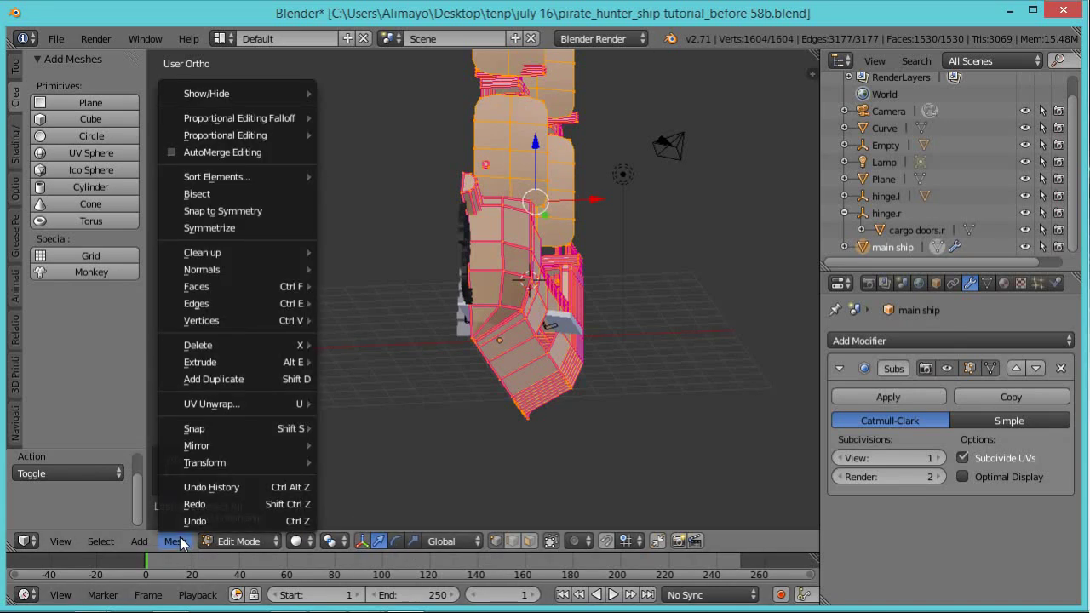
mouse_move(276, 311)
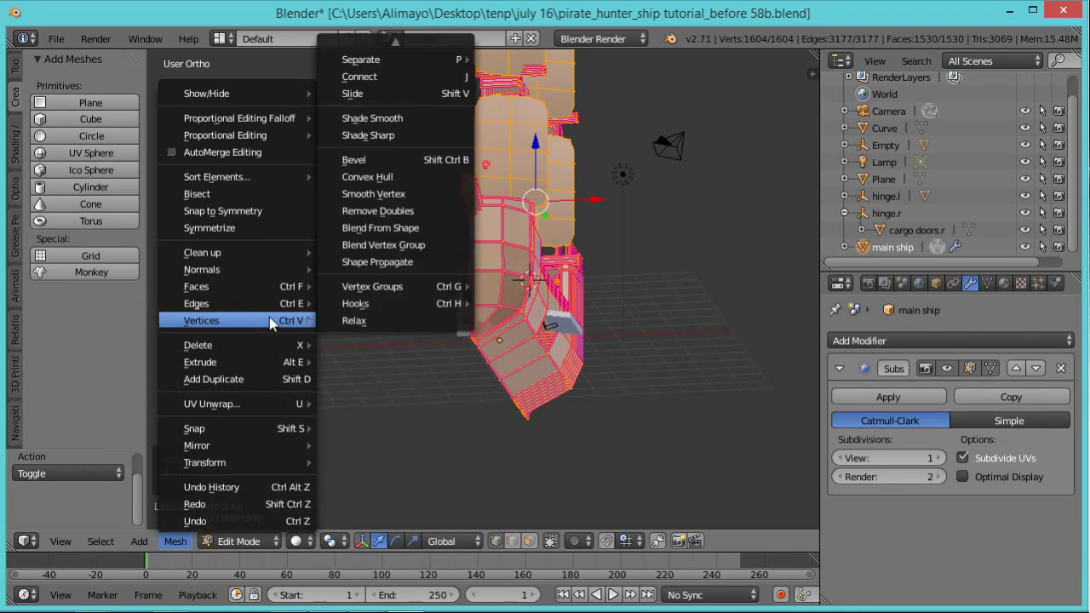
click(386, 211)
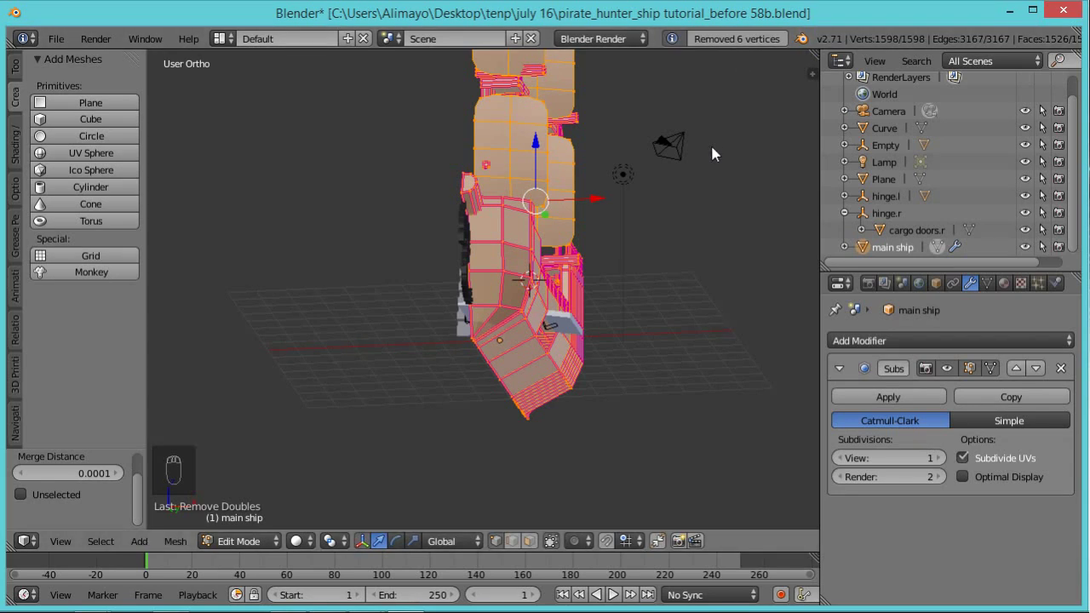
Add a new Mirror modifier with Clipping enabled and place it above the Subdivision Surface modifier
middle_drag(718, 200, 681, 301)
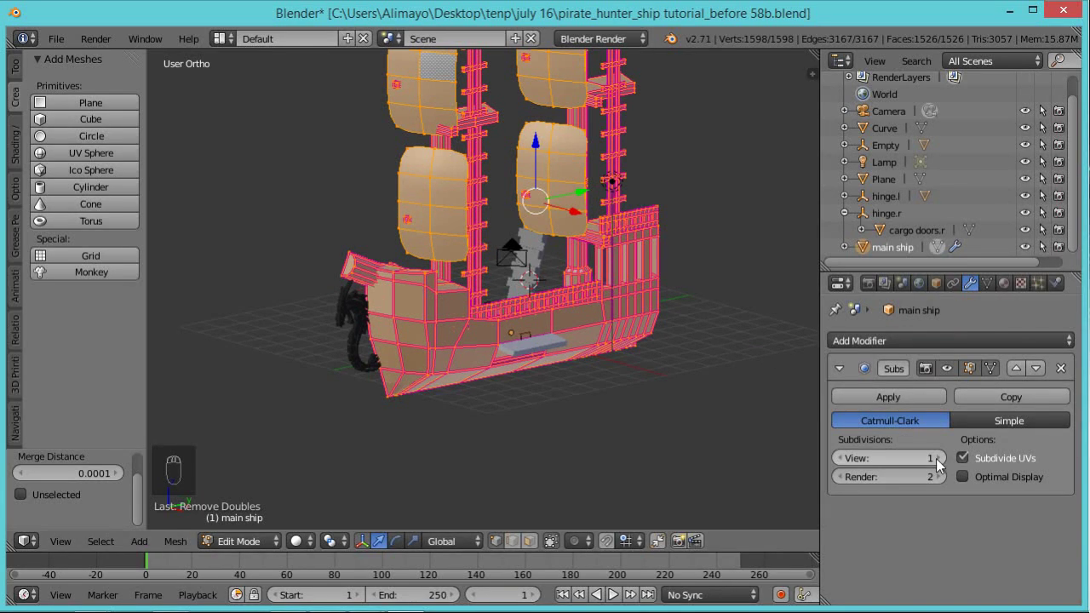
click(1064, 342)
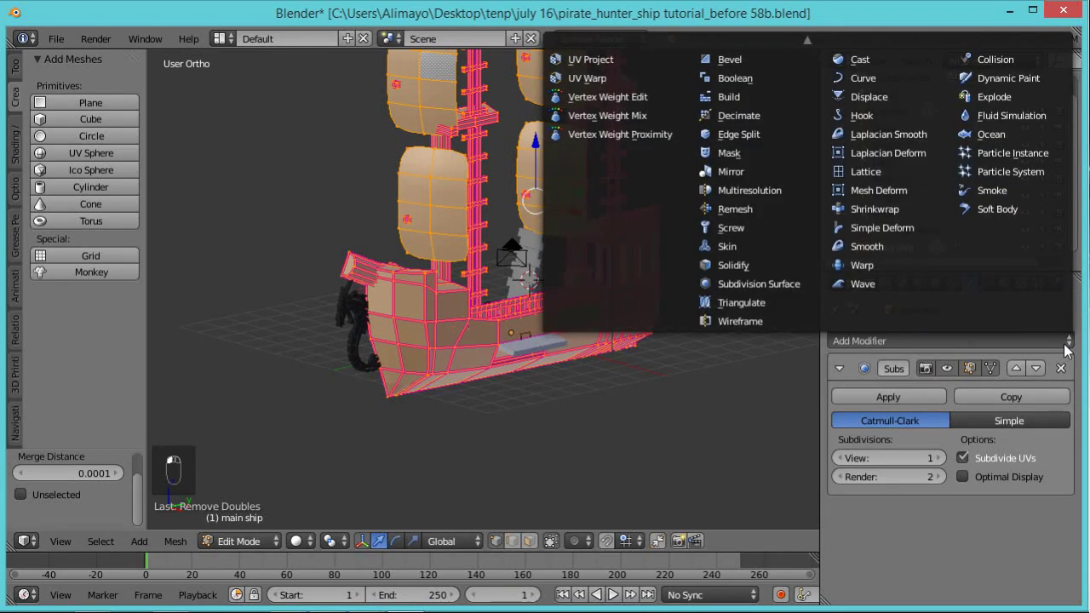
click(755, 173)
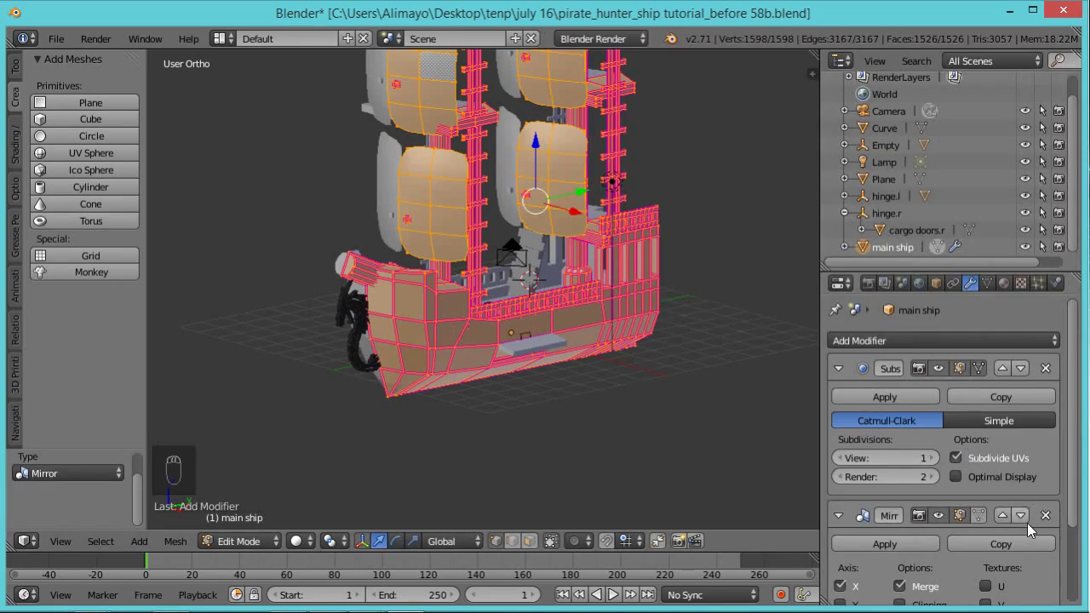
scroll(960, 509, down, 3)
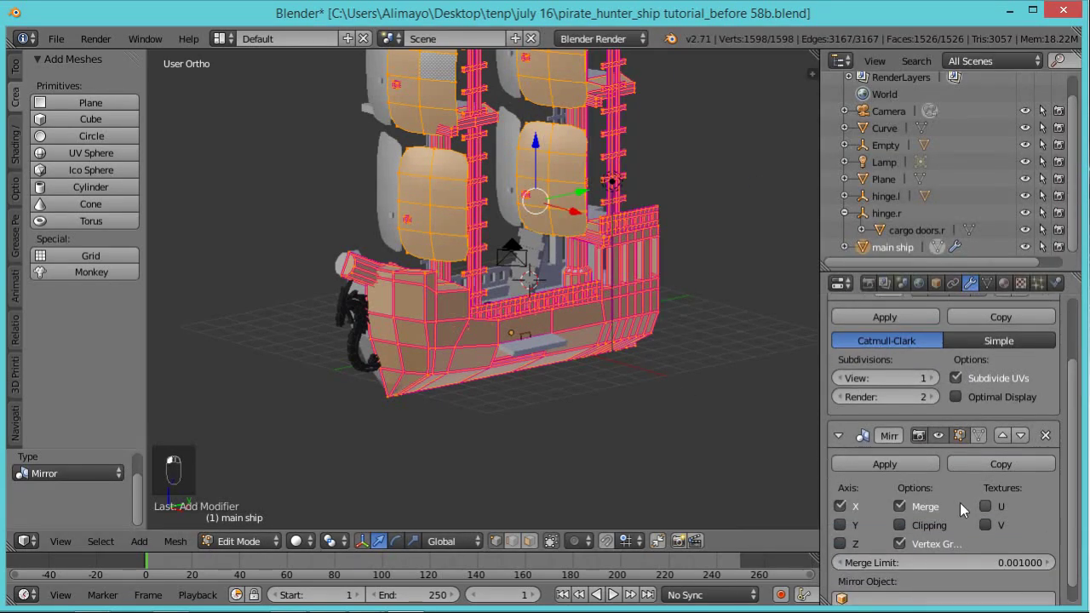
click(900, 525)
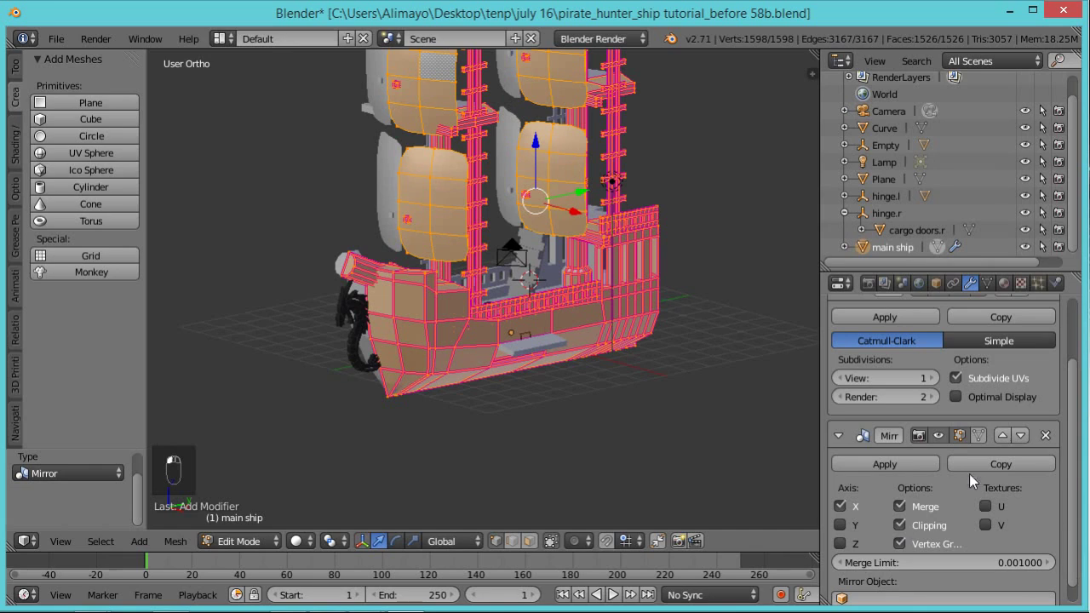
click(1003, 436)
middle_drag(526, 363, 601, 341)
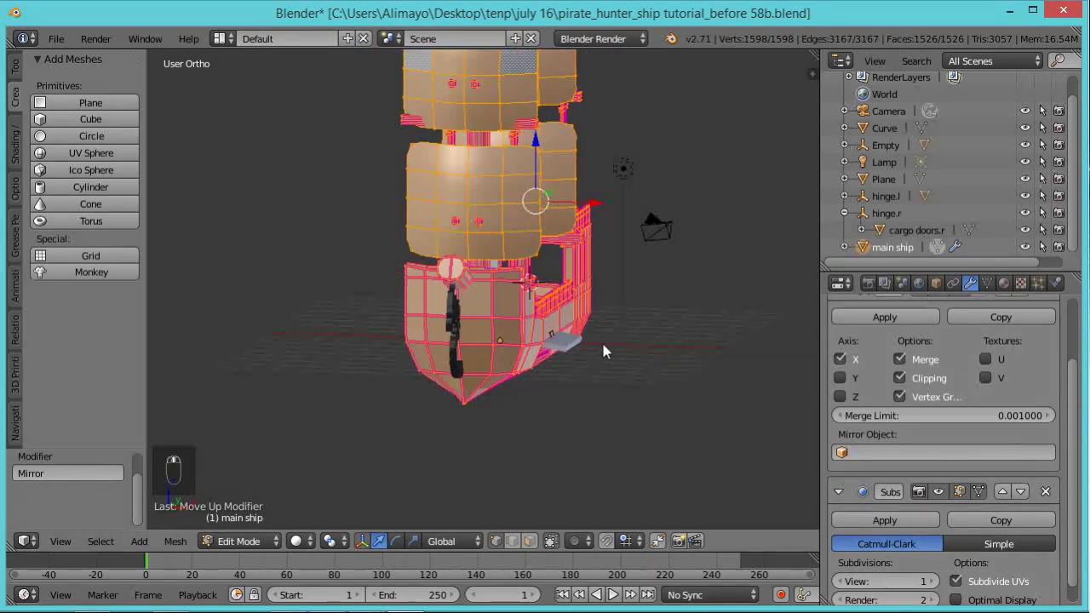
Set the Subdivision Surface view level to 2 and return to Object Mode to check the smoothed ship
click(931, 581)
middle_drag(719, 456, 597, 387)
key(Tab)
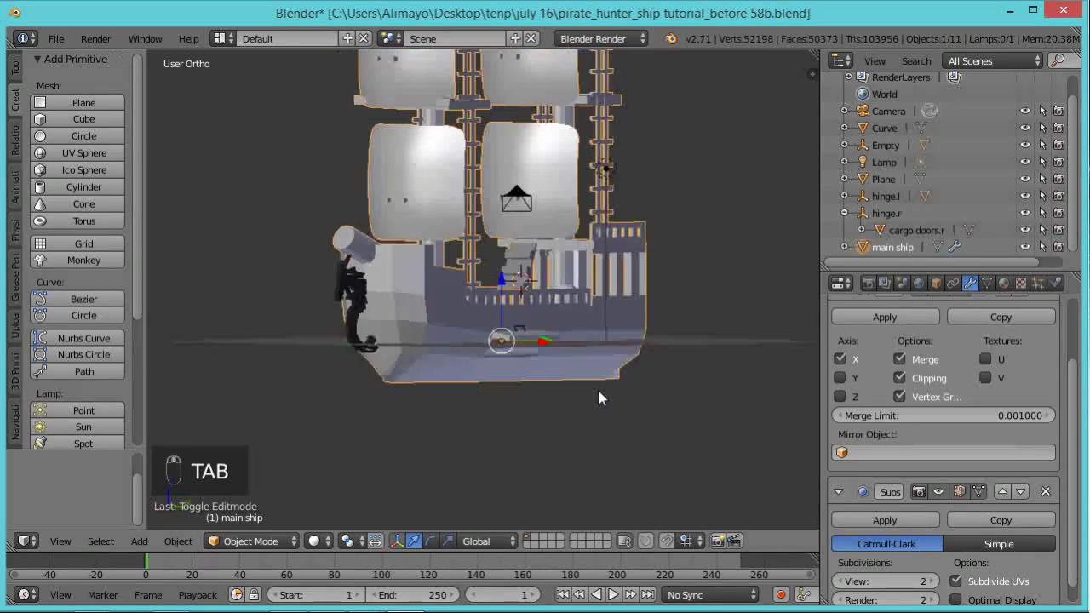
scroll(530, 357, up, 2)
middle_drag(539, 350, 417, 328)
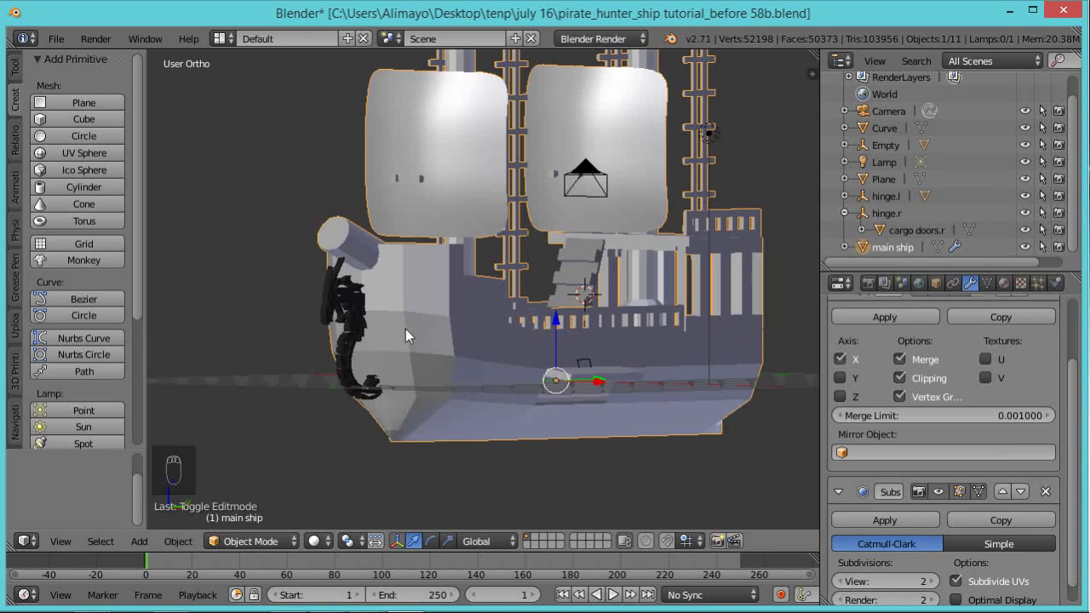
In Edit Mode, clear the selection and select the hull faces of the ship's bow with face selection
key(Tab)
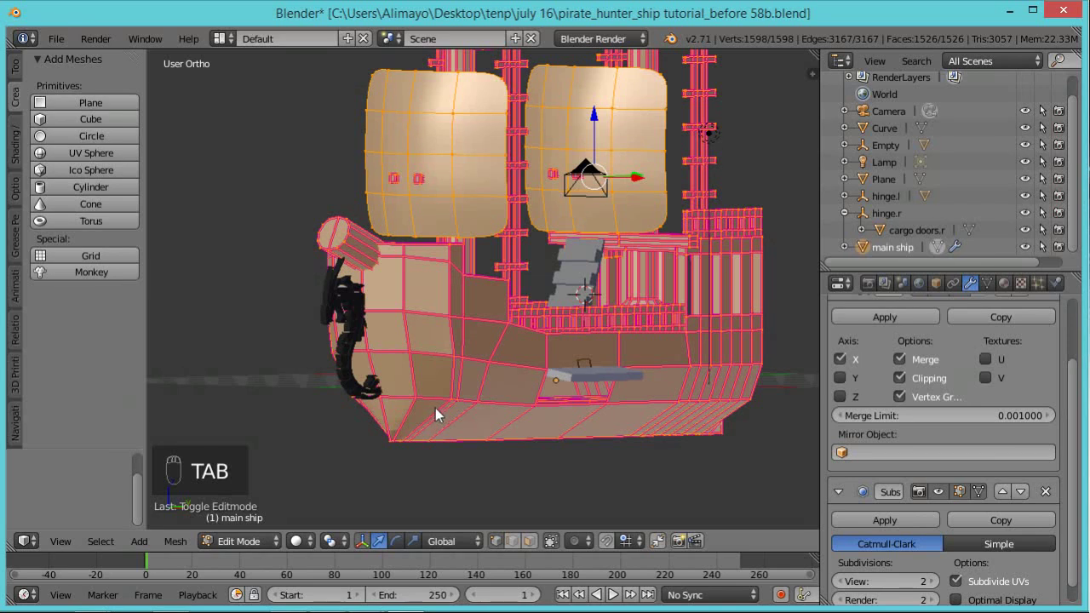
key(a)
key(a)
key(c)
mouse_move(425, 366)
mouse_down()
mouse_move(407, 353)
mouse_move(406, 264)
mouse_up()
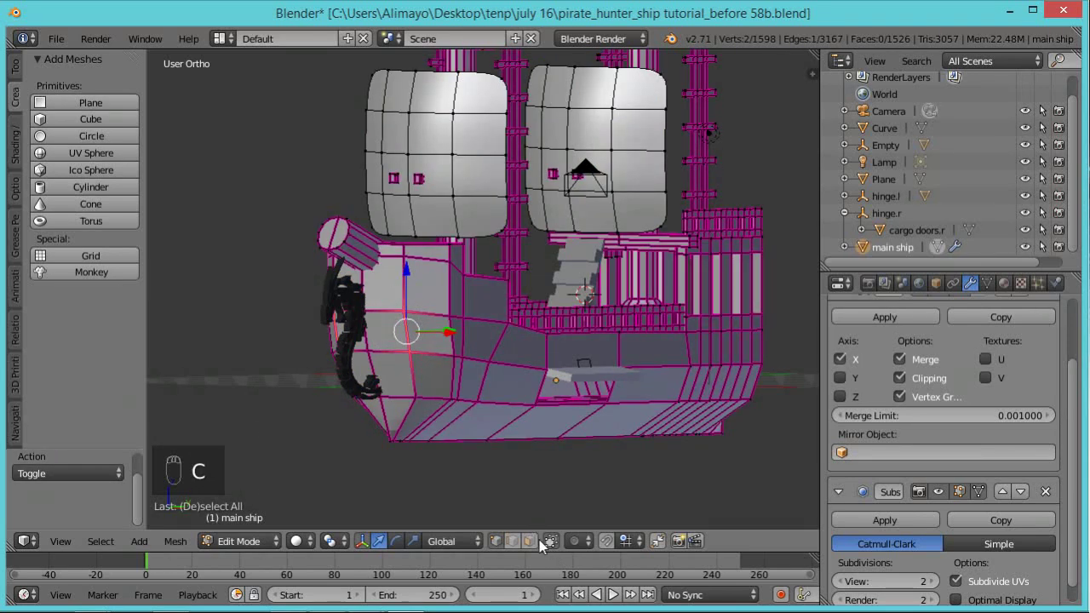
click(530, 541)
key(c)
mouse_move(426, 385)
mouse_down()
mouse_move(396, 380)
mouse_move(384, 396)
mouse_move(398, 392)
mouse_move(379, 321)
mouse_move(390, 277)
mouse_up()
right_click(390, 277)
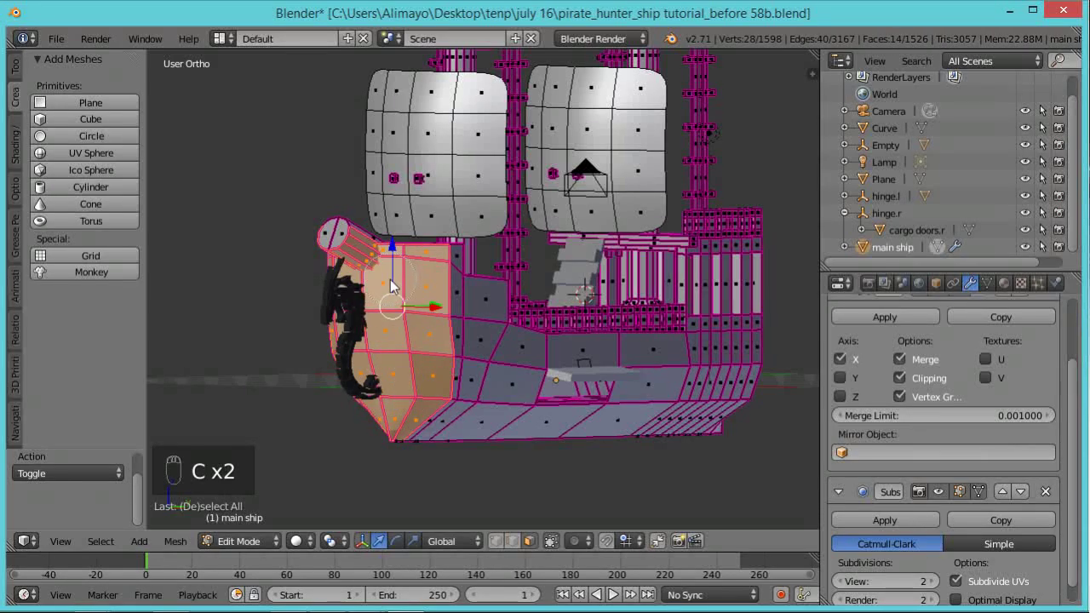
middle_drag(392, 273, 409, 293)
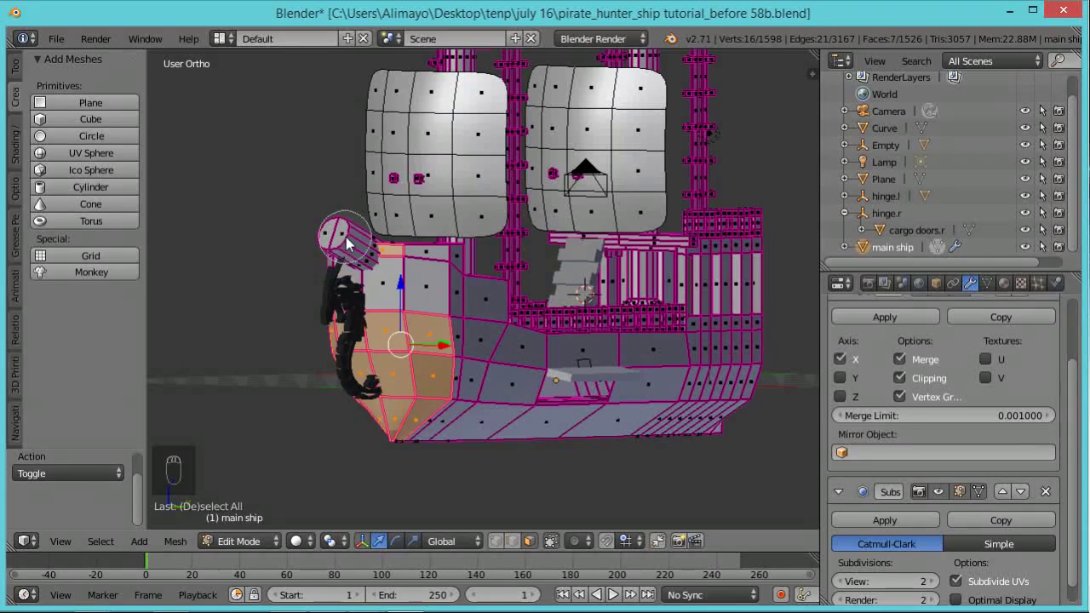
drag(405, 308, 415, 289)
right_click(415, 289)
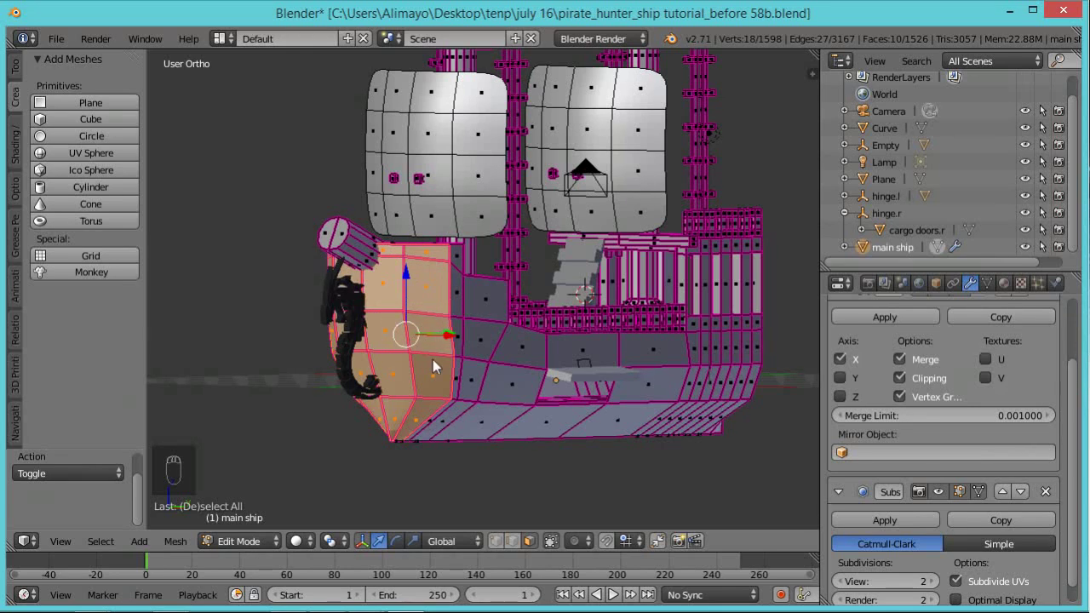
Shade the selected bow faces smooth and return to Object Mode
key(w)
click(433, 361)
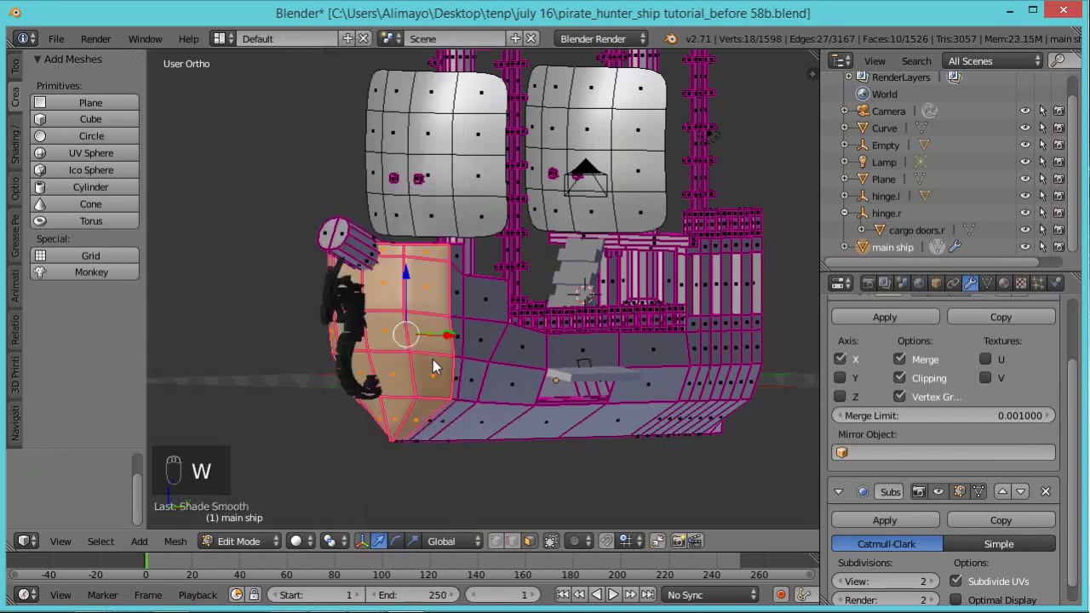
key(Tab)
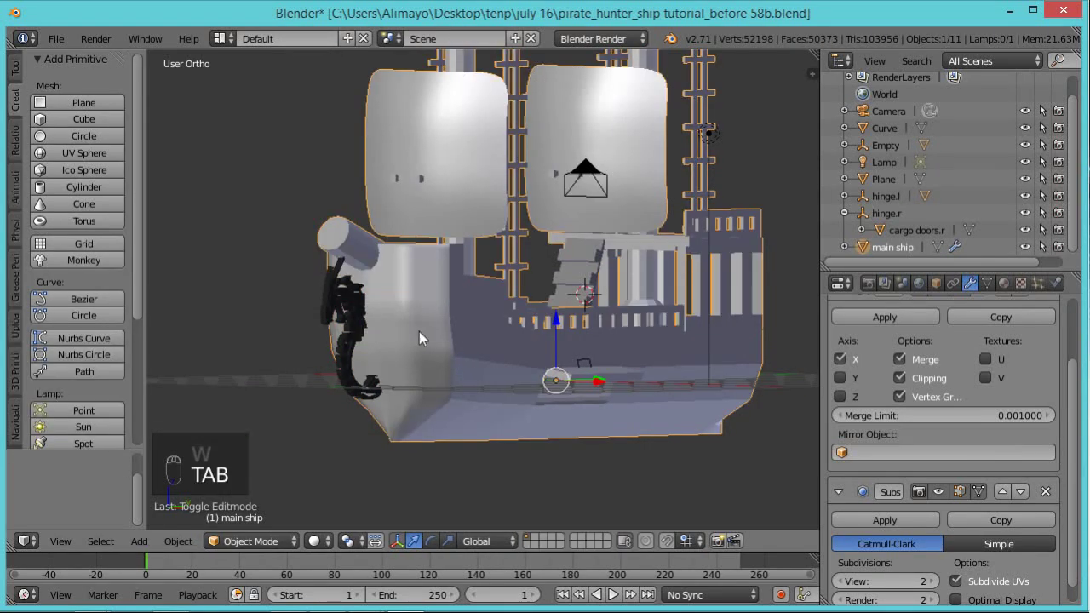
In Edit Mode, select the faces across the ship's stern together with the upright panel faces rising above them
middle_drag(433, 310, 167, 293)
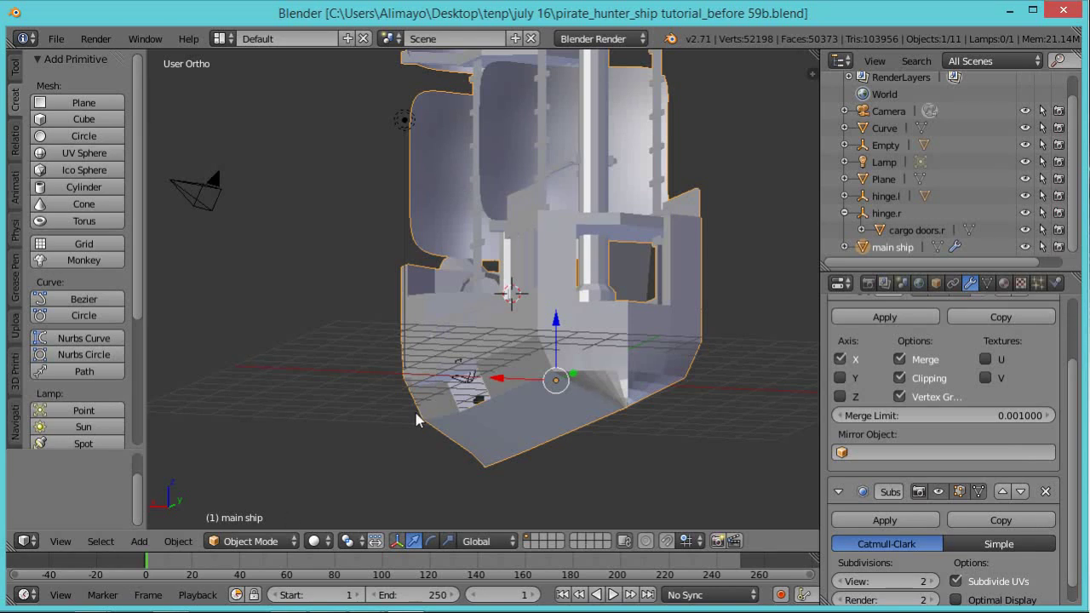
click(252, 540)
click(247, 502)
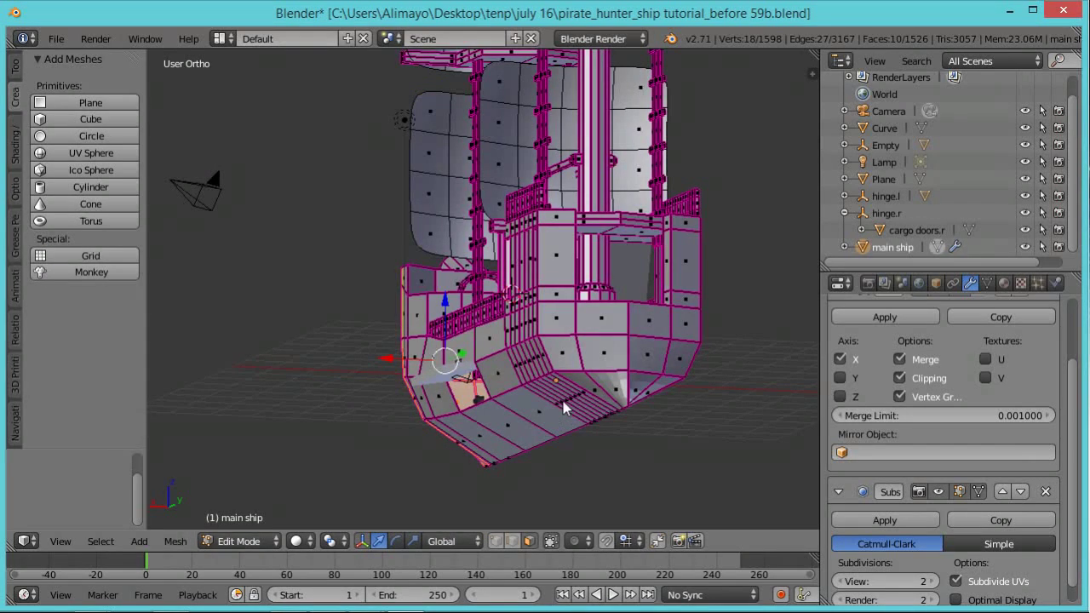
scroll(563, 401, up, 4)
right_click(705, 442)
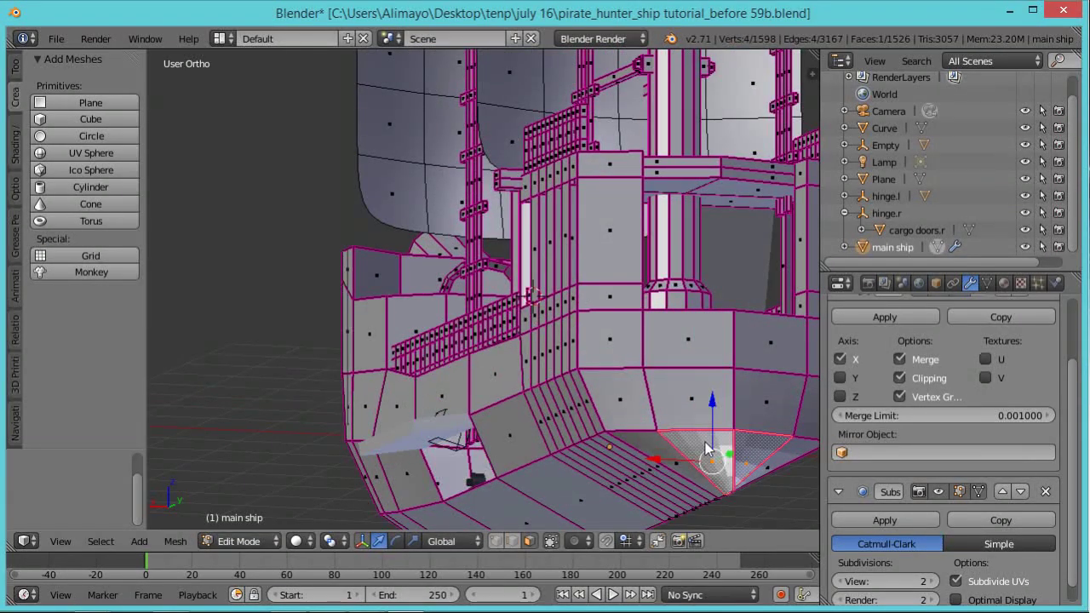
shift+right_click(657, 448)
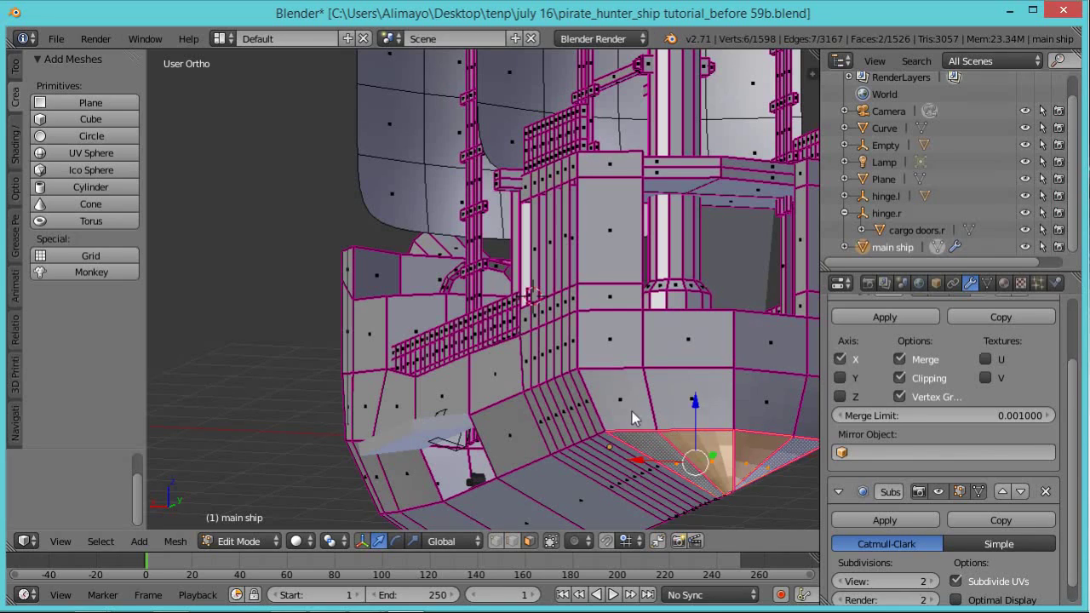
shift+right_click(689, 348)
shift+right_click(689, 400)
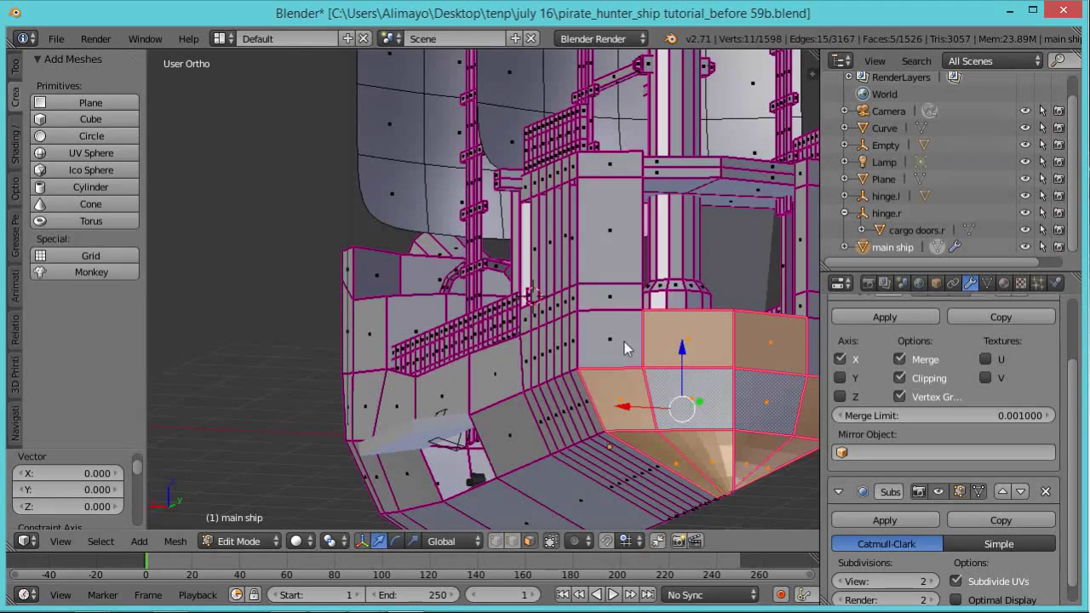
shift+right_click(624, 347)
shift+right_click(613, 287)
shift+right_click(609, 178)
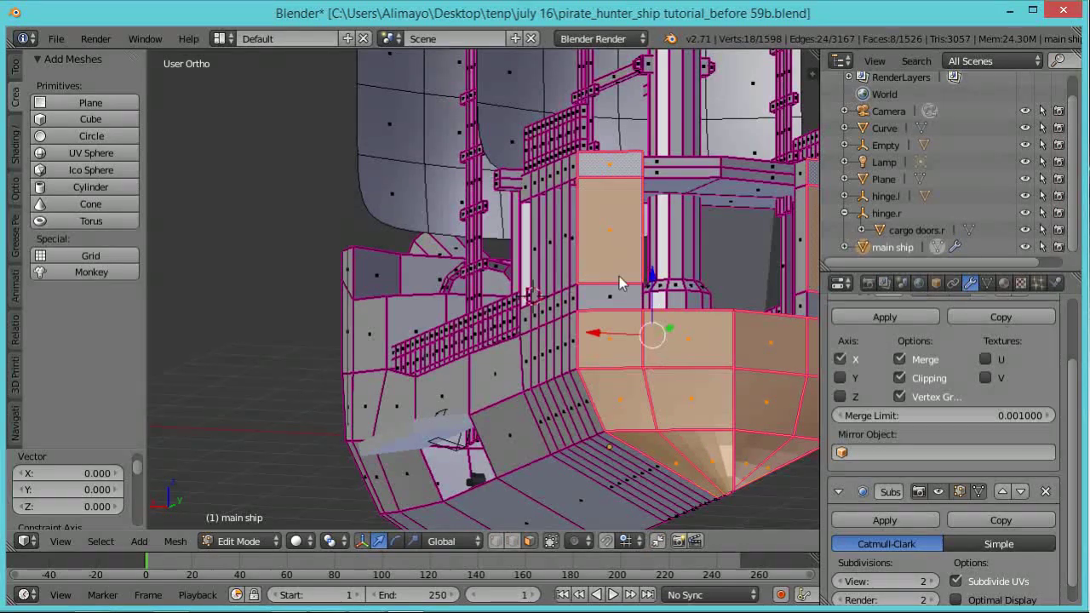
shift+right_click(618, 300)
middle_drag(722, 336, 567, 356)
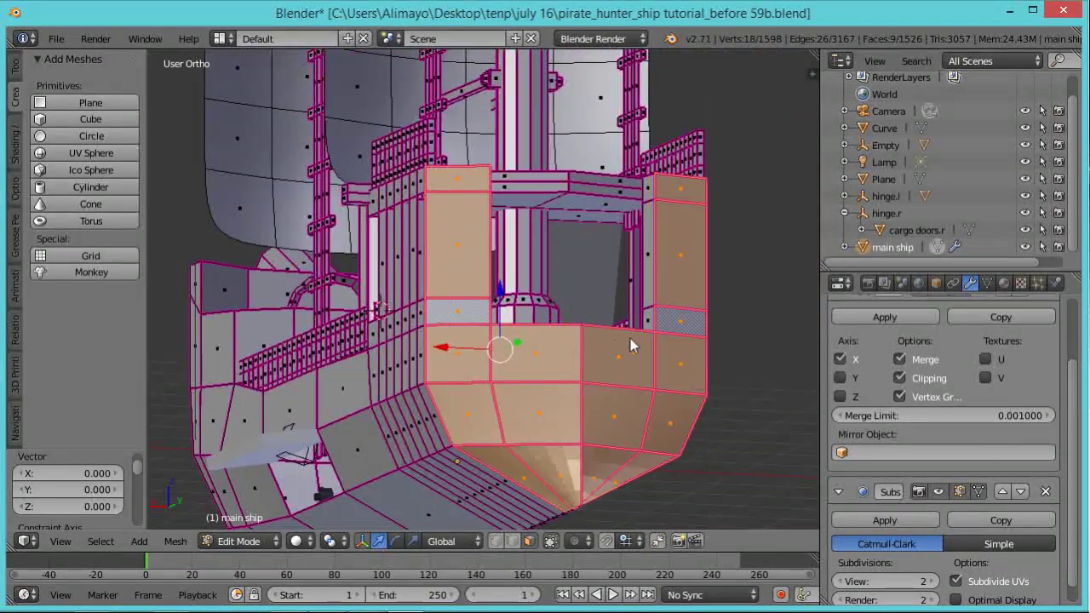
Shade the selected stern faces smooth and check the result in Object Mode
key(w)
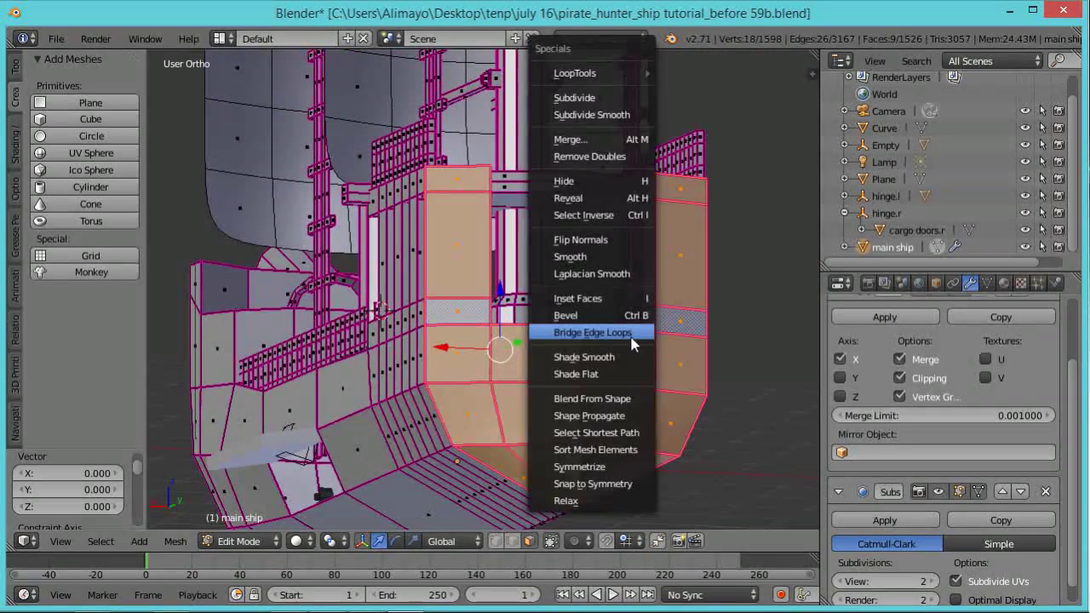
click(580, 360)
mouse_move(541, 323)
middle_down()
mouse_move(515, 339)
mouse_move(585, 378)
middle_up()
key(Tab)
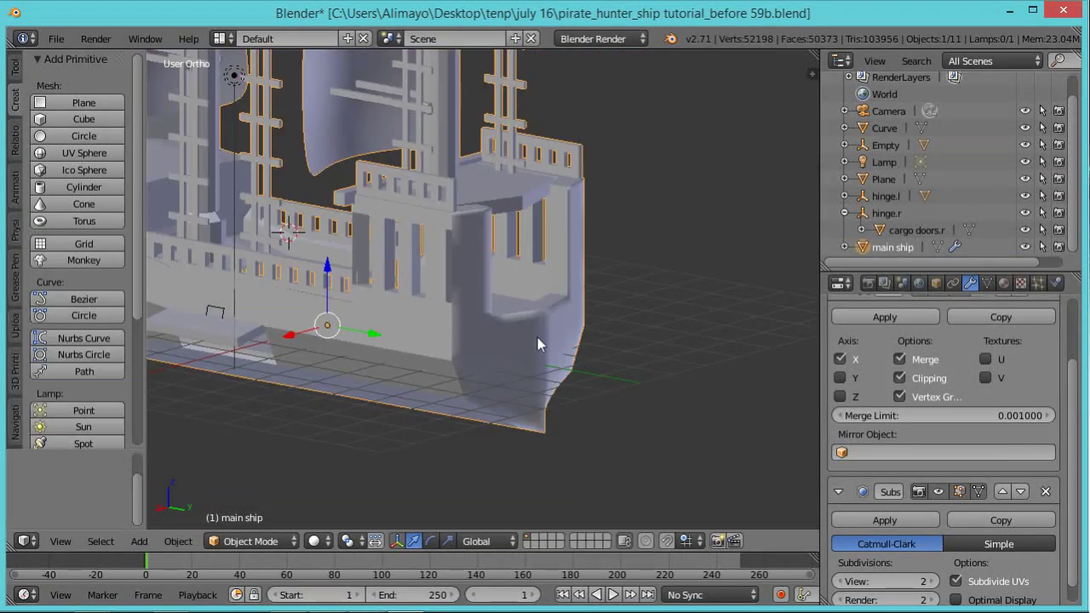
key(Tab)
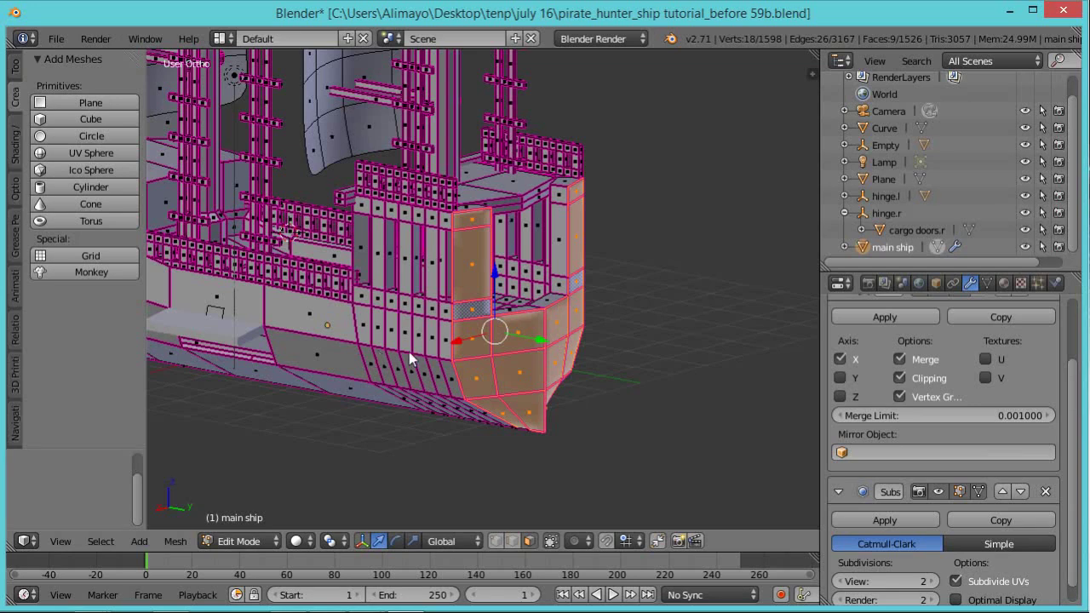
shift+middle_drag(409, 351, 546, 367)
key(Tab)
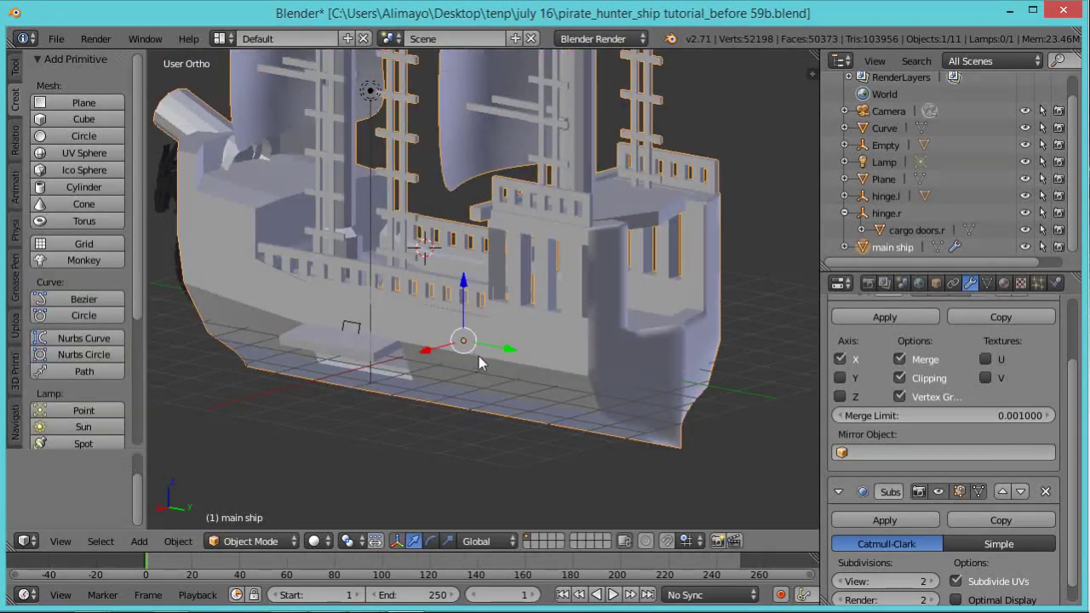
Switch Edit Mode to edge selection and select the first edges of the lengthwise line along the hull's side near the stern
key(Tab)
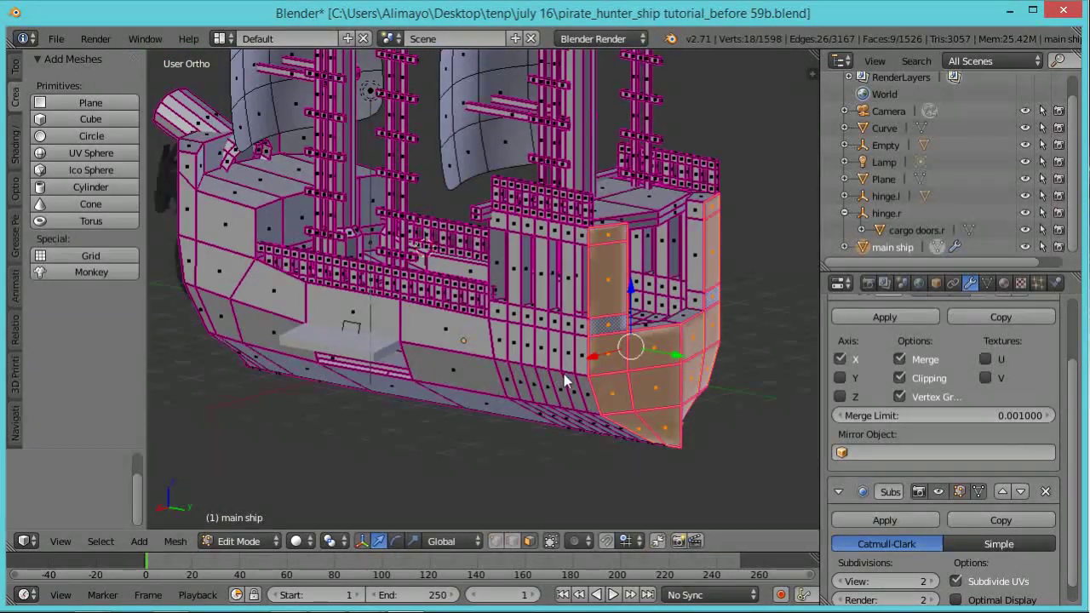
click(512, 542)
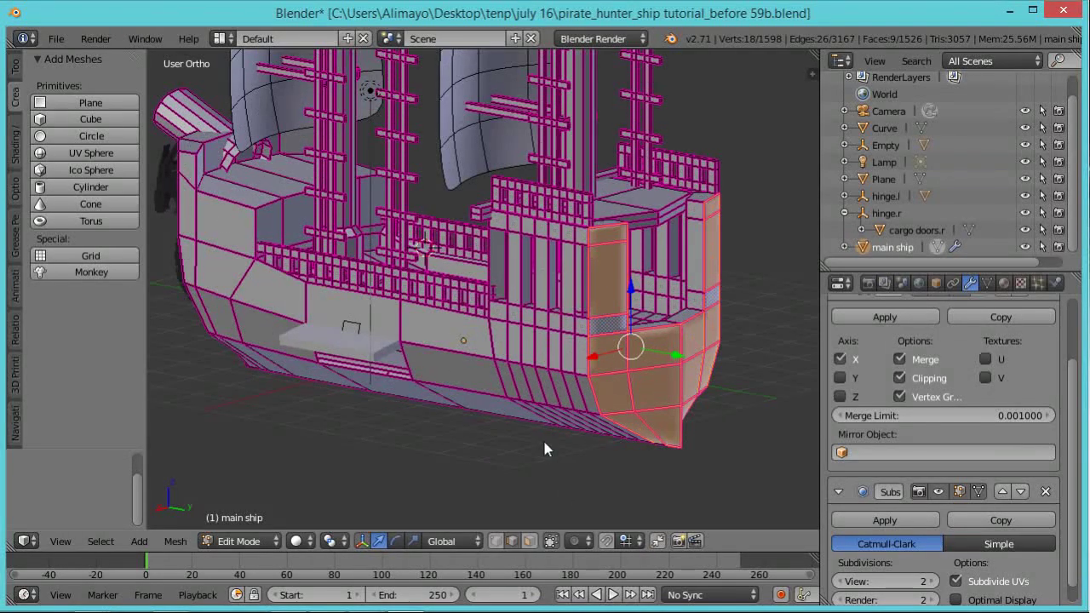
right_click(579, 375)
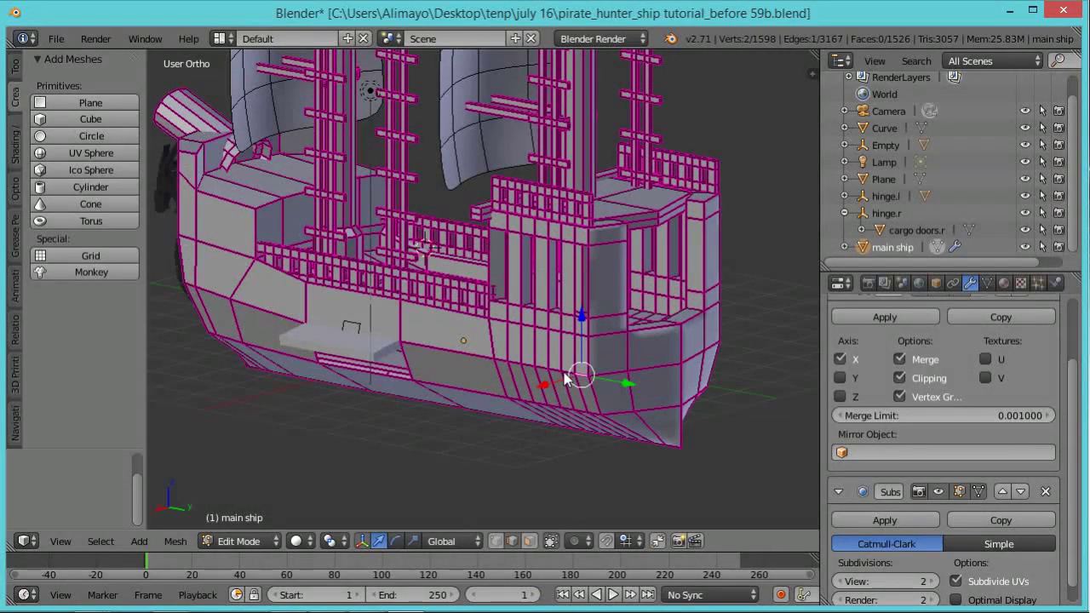
key(g)
click(574, 375)
shift+right_click(508, 358)
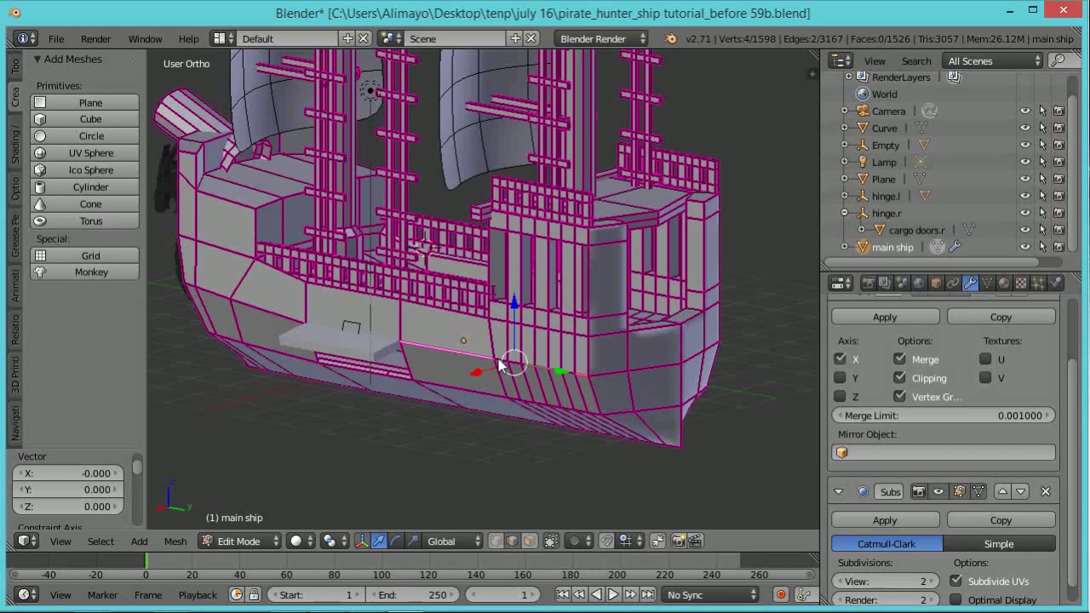
Hide the transform manipulator and extend the edge selection along the same hull line at the stern and bow, leaving out crossing edges
key(ctrl+space)
shift+right_click(548, 374)
shift+right_click(559, 374)
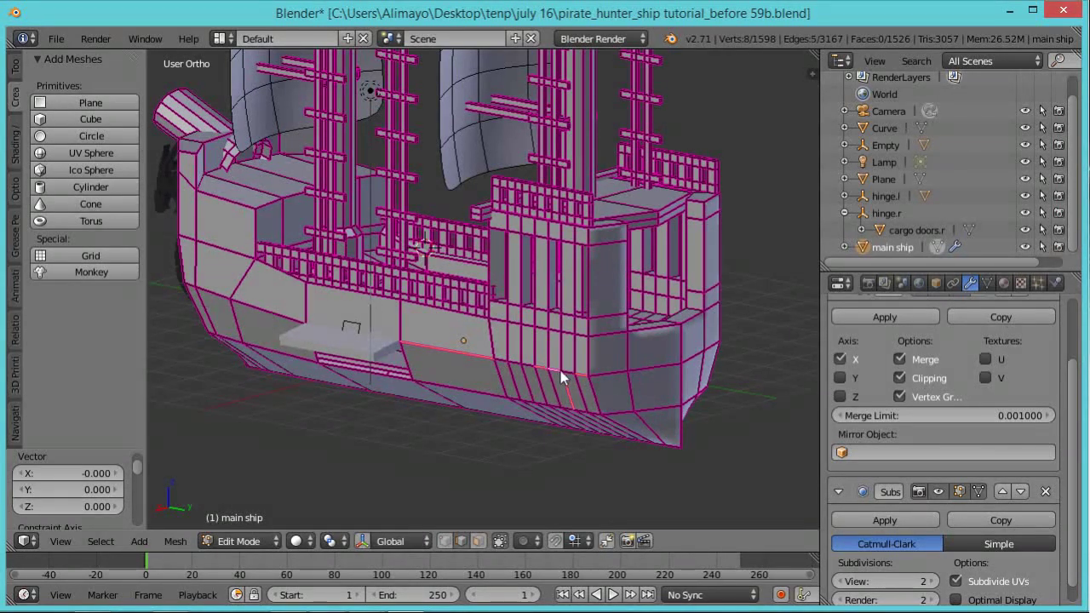
shift+right_click(508, 361)
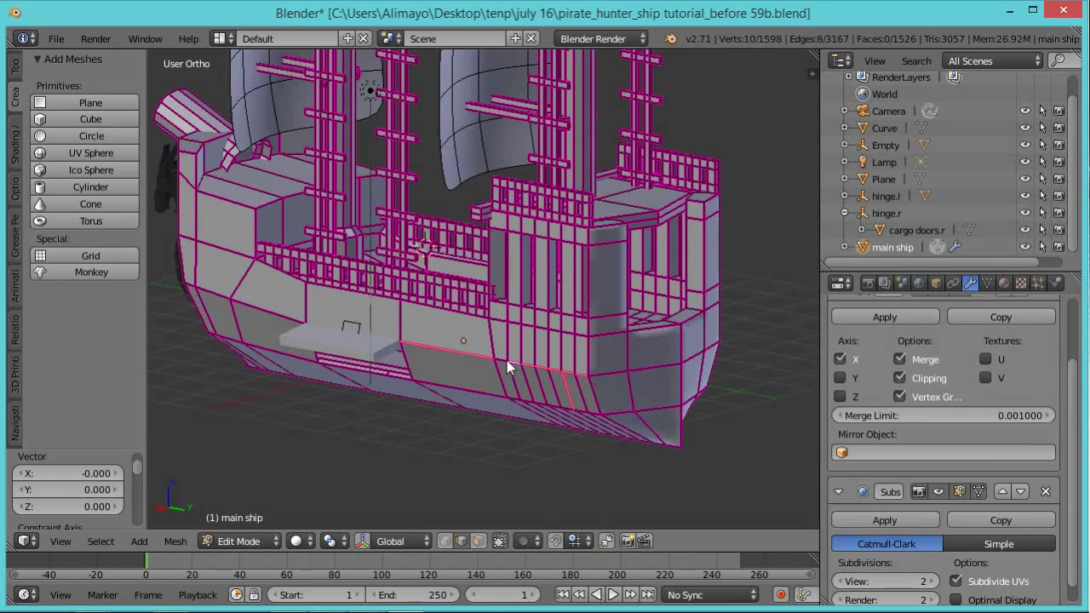
shift+right_click(567, 396)
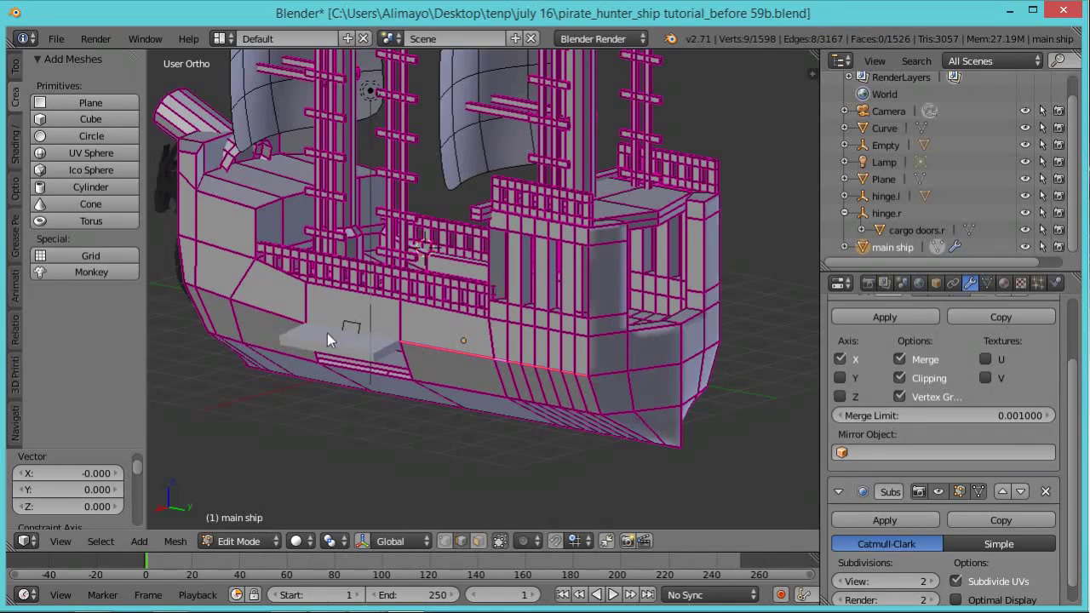
shift+right_click(228, 298)
shift+right_click(200, 292)
shift+right_click(190, 286)
Set the Mean Crease of the selected hull side edges to 0.49 and inspect the hull in Object Mode
key(Tab)
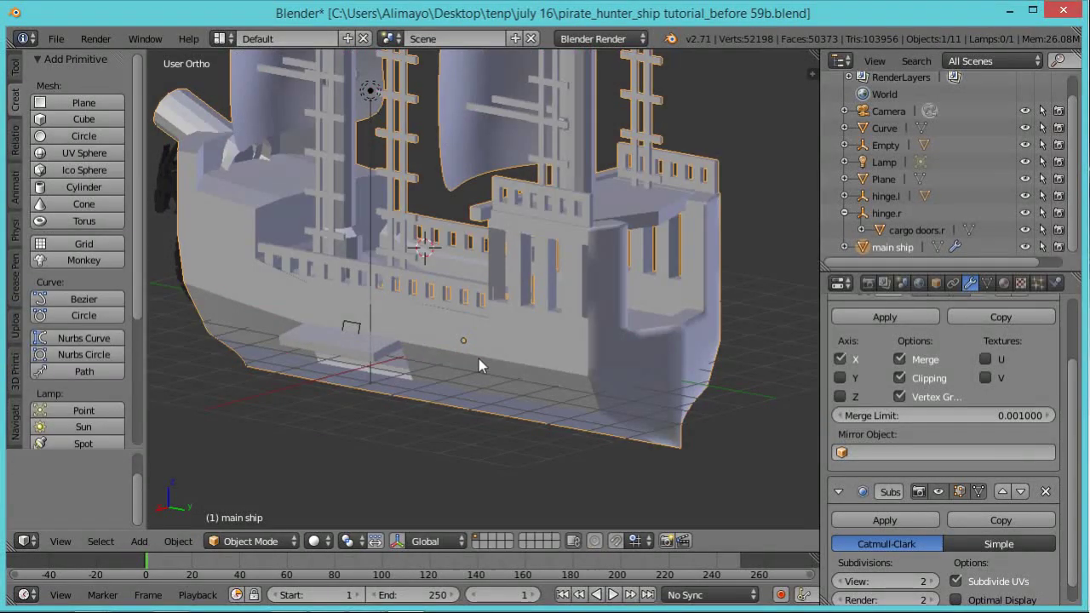
key(Tab)
key(Tab)
key(Tab)
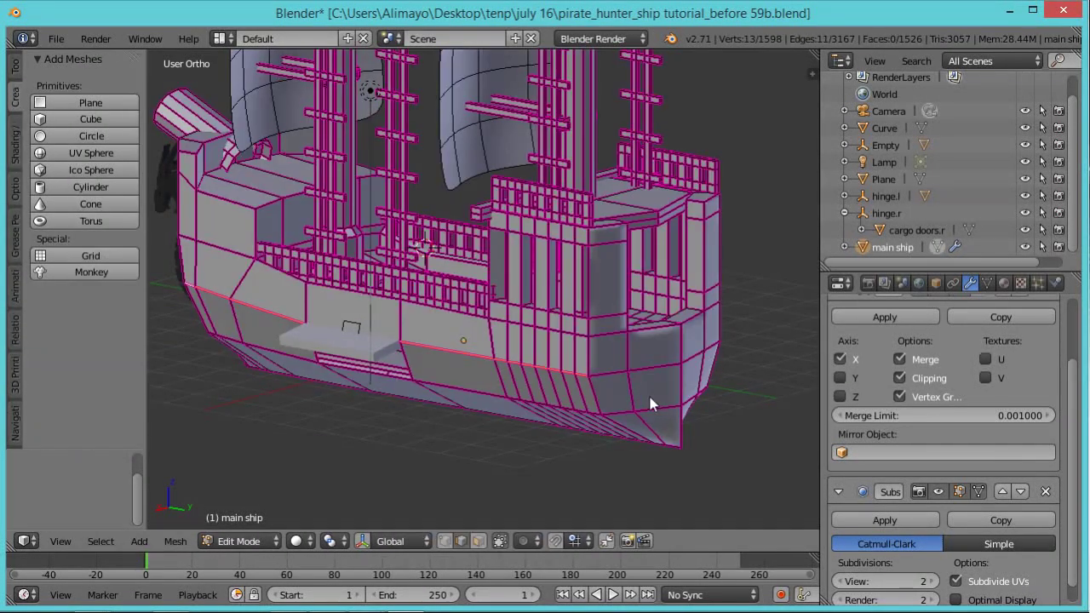
key(n)
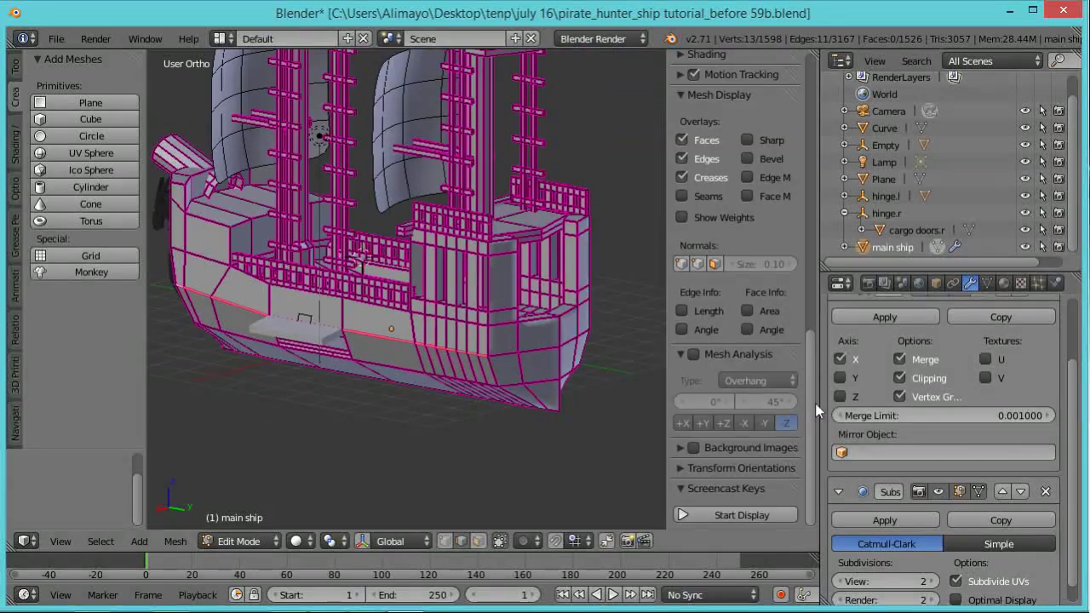
drag(805, 386, 811, 115)
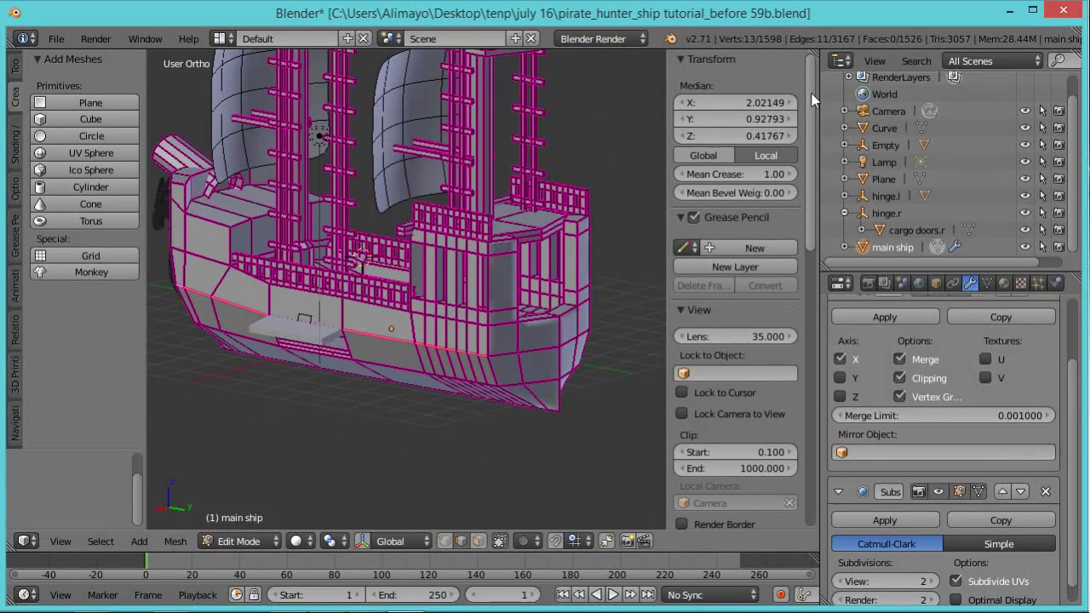
drag(782, 175, 726, 193)
key(Tab)
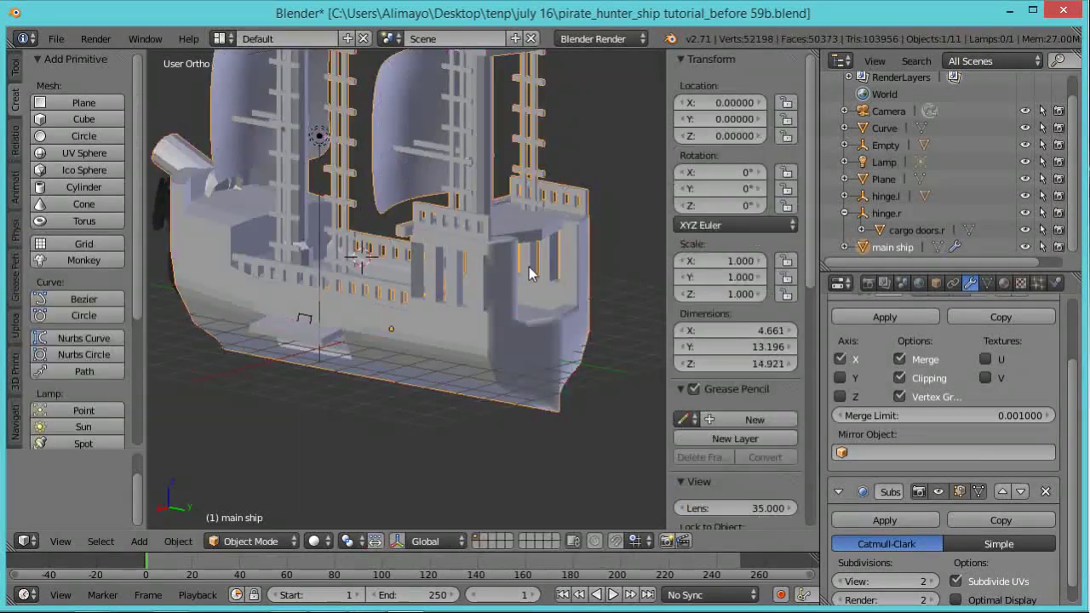
middle_drag(456, 355, 483, 322)
scroll(473, 326, up, 2)
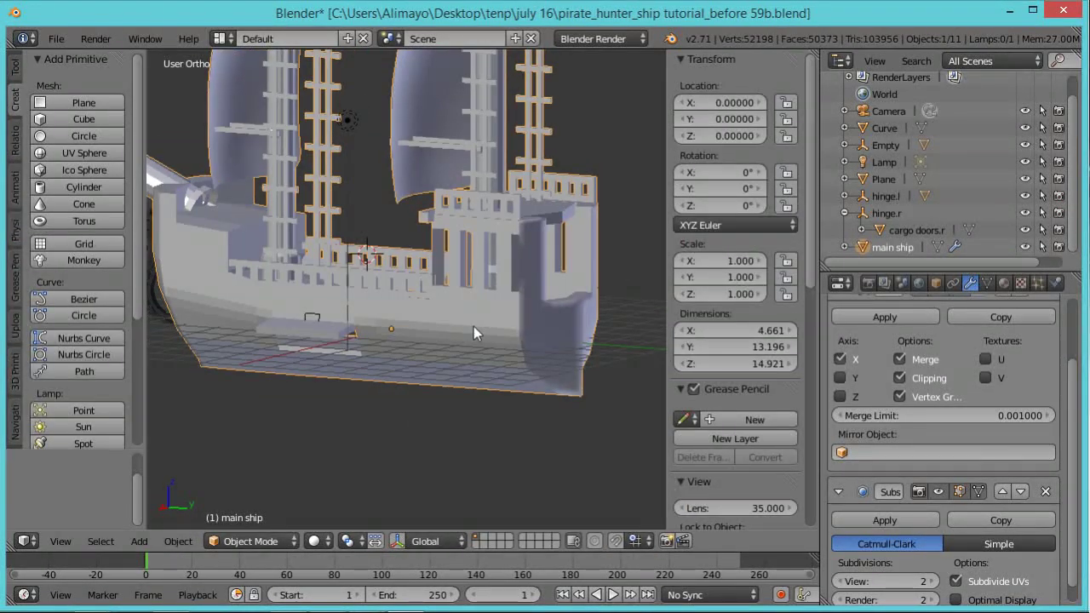
Switch Edit Mode to face selection and select the hull side faces above and below the lengthwise line from amidships to the stern
key(Tab)
scroll(464, 337, up, 2)
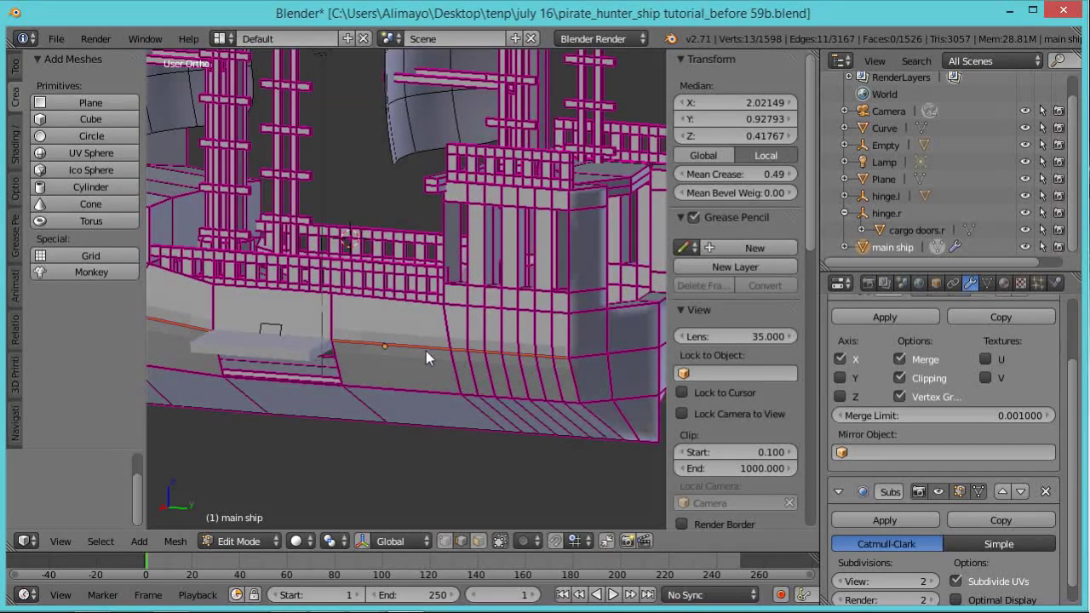
right_click(428, 356)
click(478, 541)
right_click(408, 354)
shift+right_click(425, 345)
shift+right_click(482, 364)
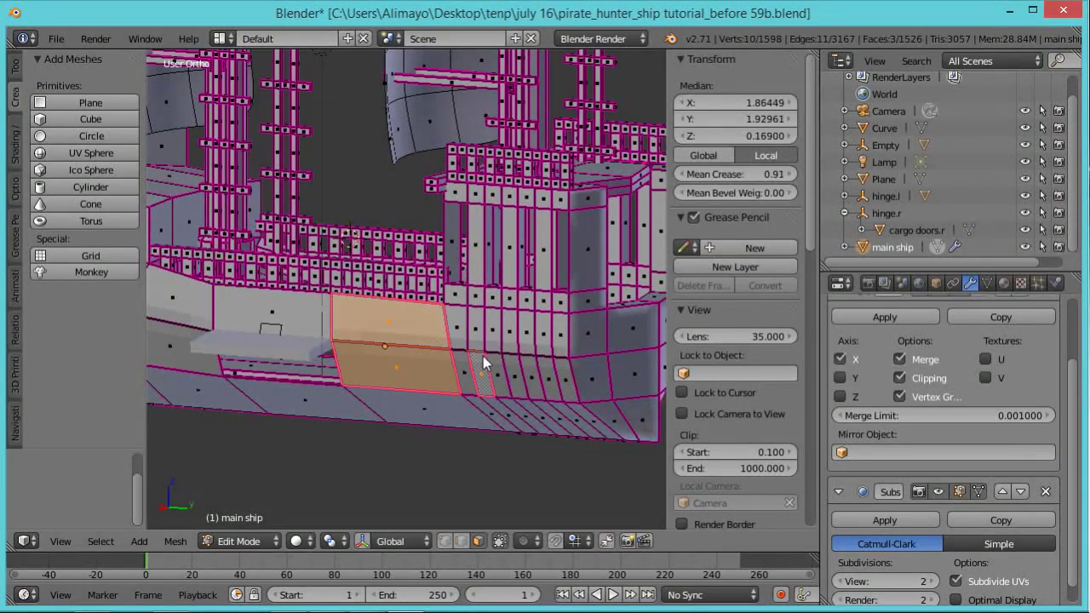
key(c)
mouse_move(509, 370)
mouse_down()
mouse_move(482, 363)
mouse_move(530, 358)
mouse_up()
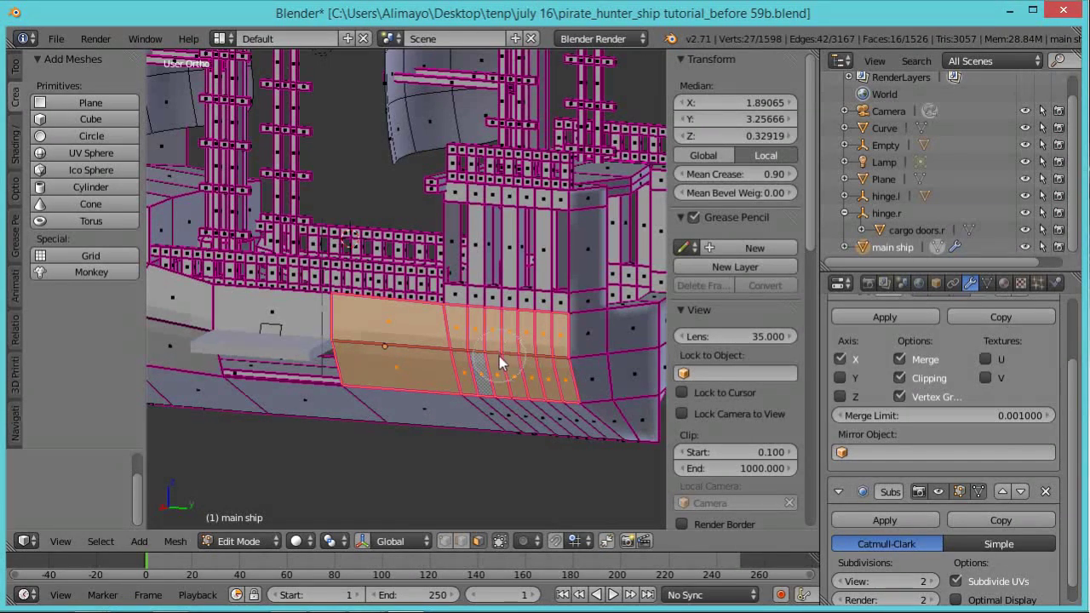
right_click(498, 356)
Add the hull side faces above and below the same line at the bow to the selection
mouse_move(451, 364)
middle_down()
mouse_move(598, 375)
mouse_move(343, 346)
middle_up()
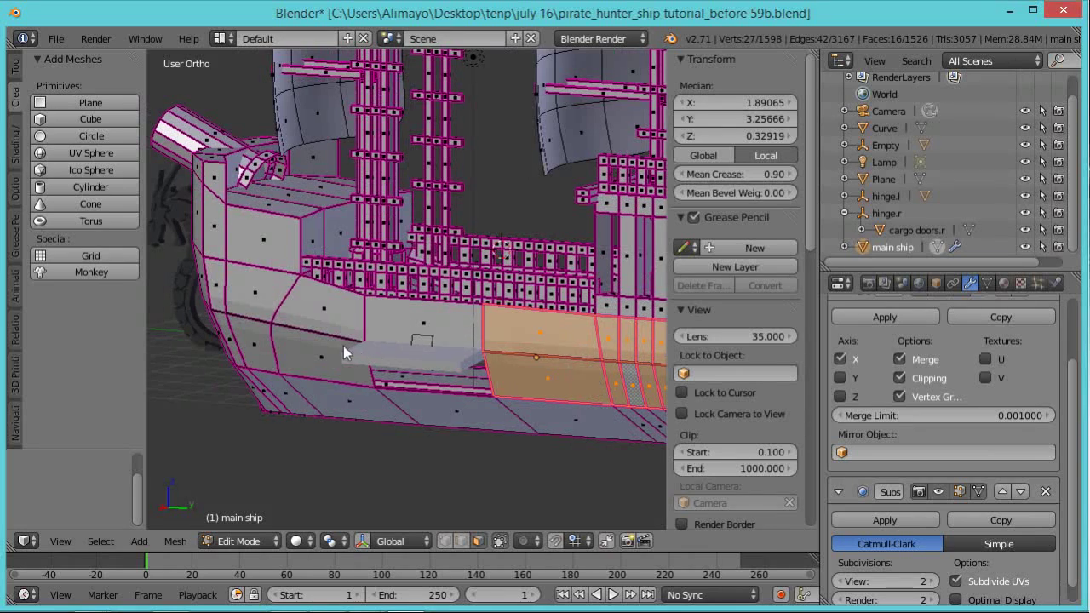
key(c)
mouse_move(322, 342)
mouse_down()
mouse_move(257, 337)
mouse_move(236, 321)
mouse_up()
right_click(236, 321)
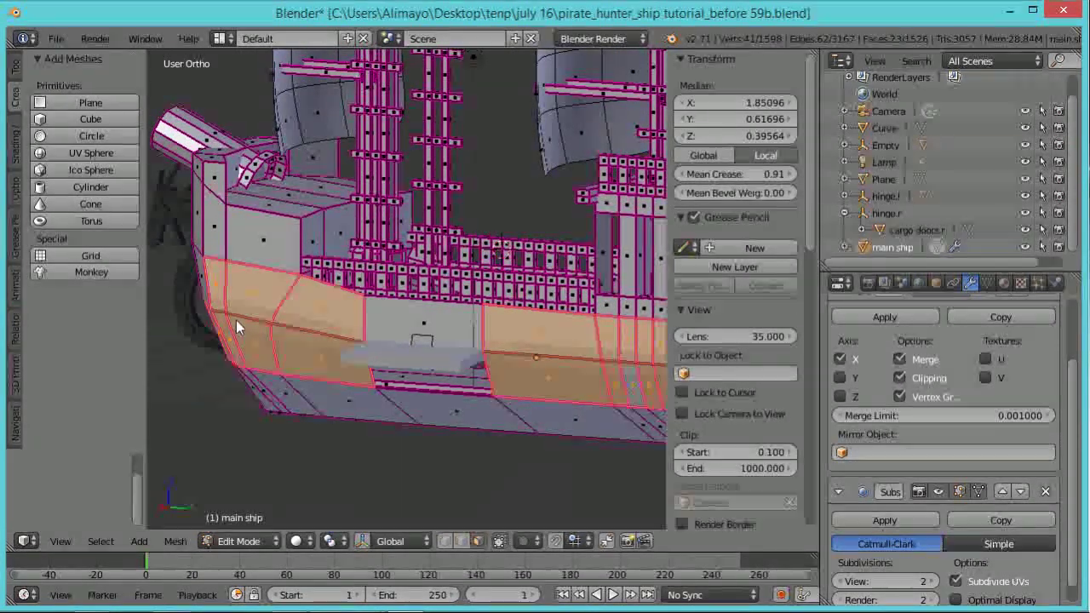
middle_drag(246, 349, 329, 360)
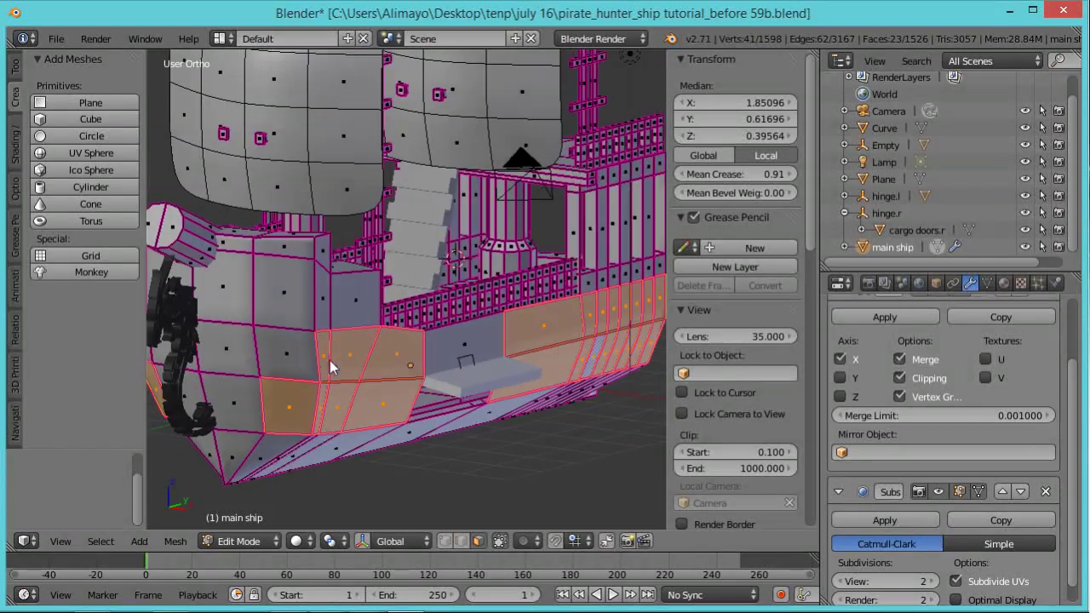
Shade the selected hull side faces smooth and inspect the hull in Object Mode
key(w)
click(558, 394)
key(Tab)
middle_drag(573, 382, 437, 365)
middle_drag(357, 348, 428, 387)
Select the crosswise edge on the foredeck in edge selection mode, lower its crease and check the deck in Object Mode
key(Tab)
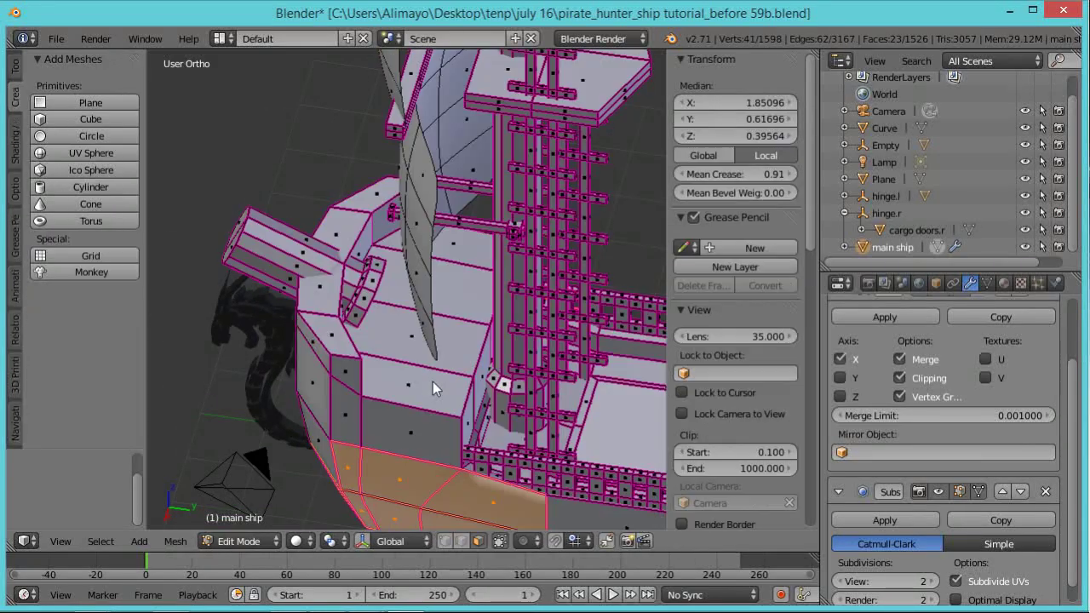
right_click(414, 362)
click(460, 541)
right_click(449, 347)
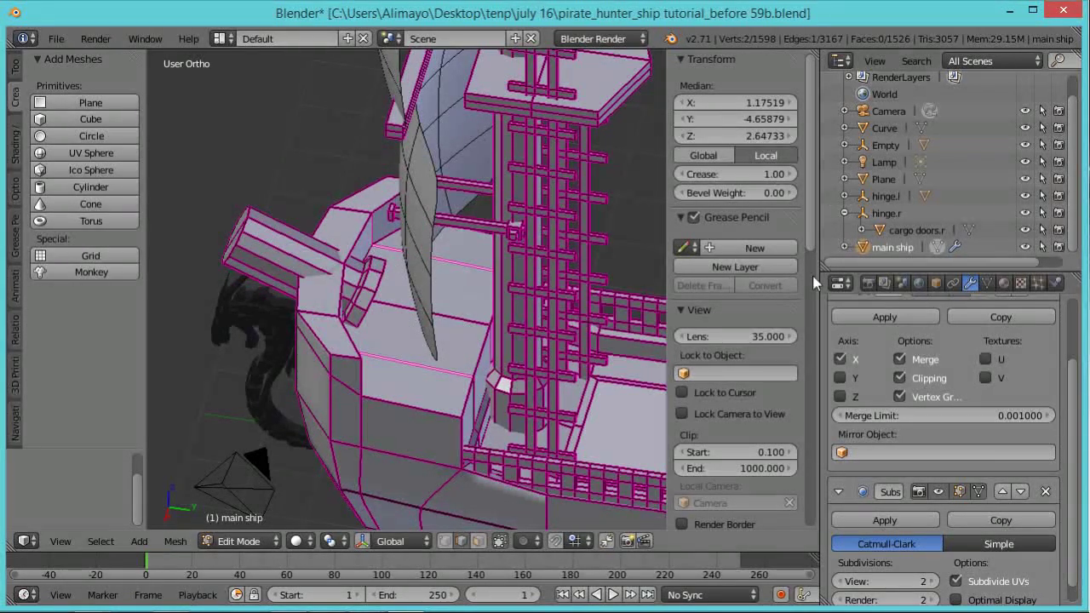
drag(764, 179, 730, 184)
key(Tab)
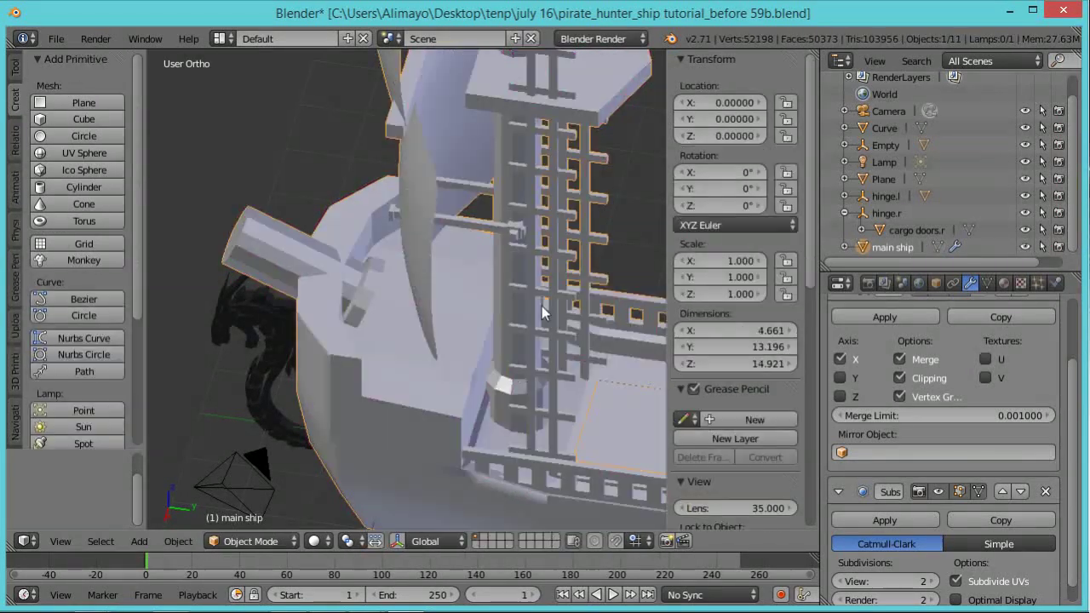
middle_drag(462, 360, 502, 330)
key(Tab)
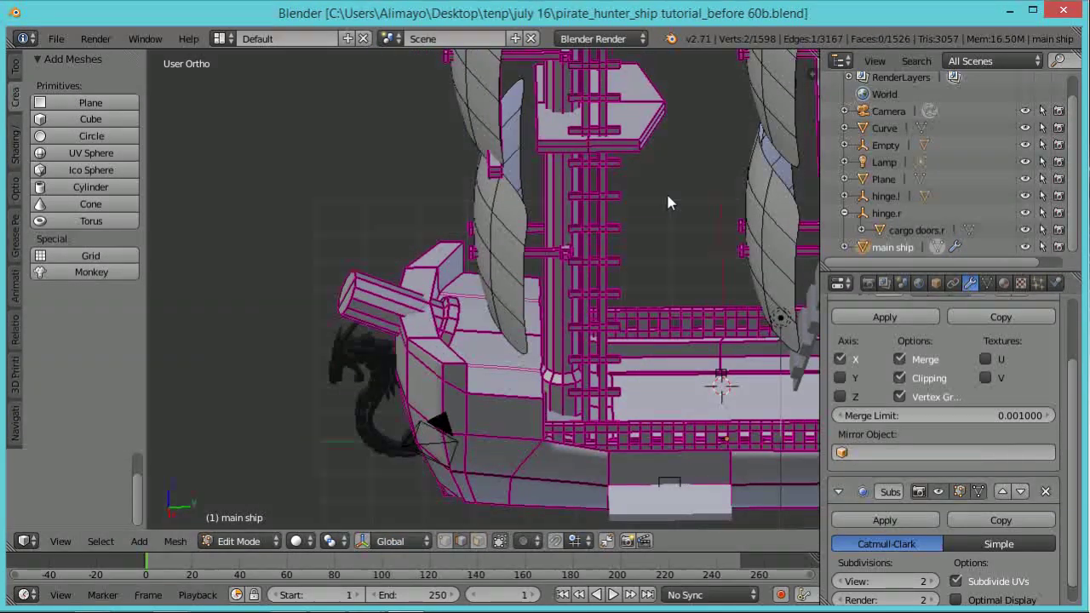
key(Tab)
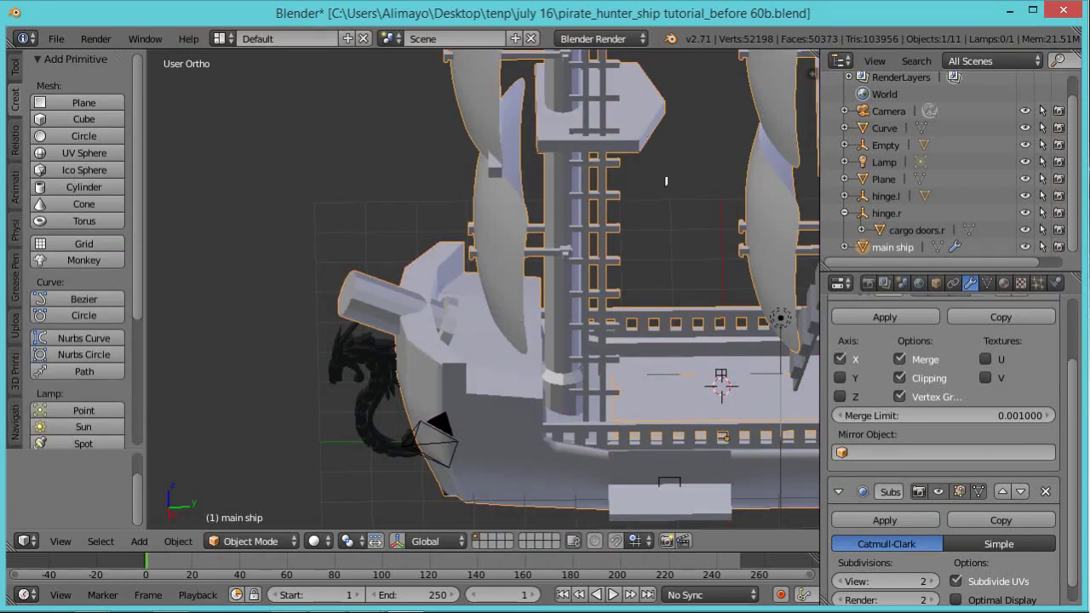
Switch the render engine to Cycles Render and set the render device to GPU Compute
click(628, 40)
click(608, 97)
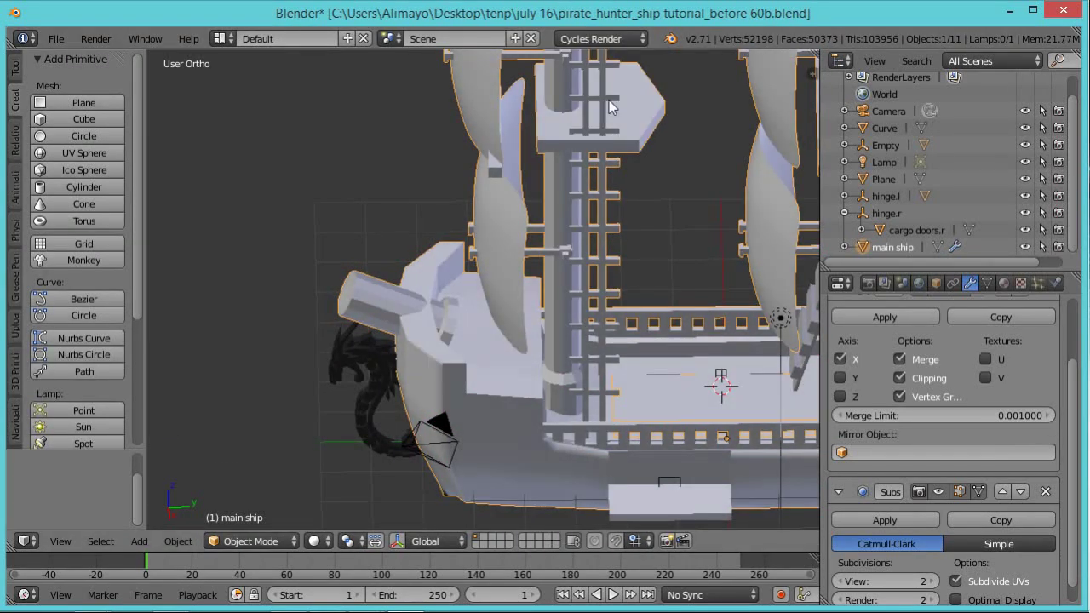
click(869, 283)
click(1013, 424)
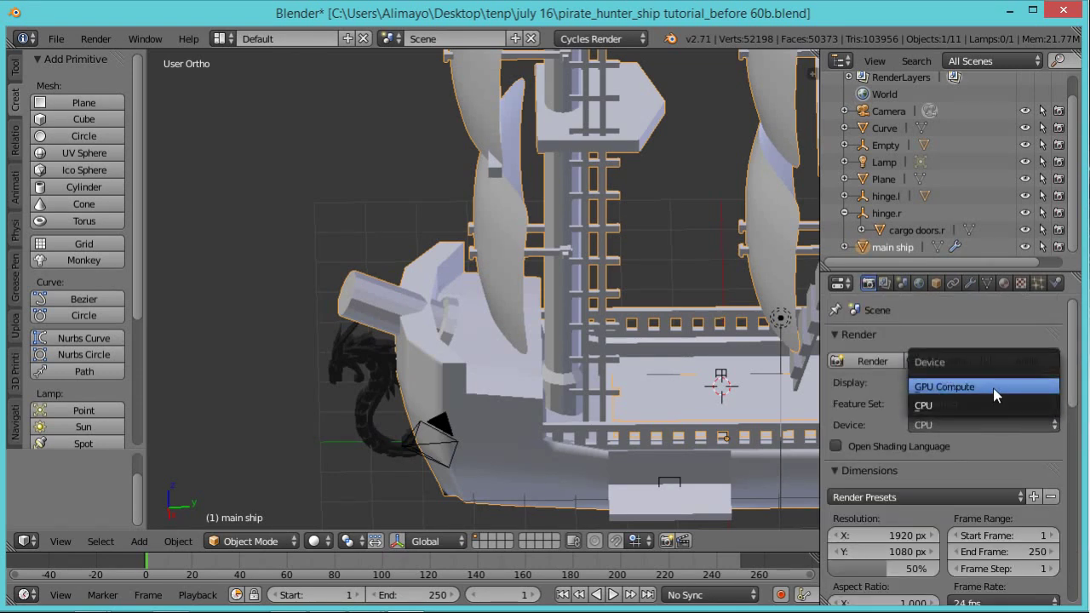
click(993, 387)
Set the render feature set to Experimental and choose a display option for renders
click(1005, 401)
click(987, 363)
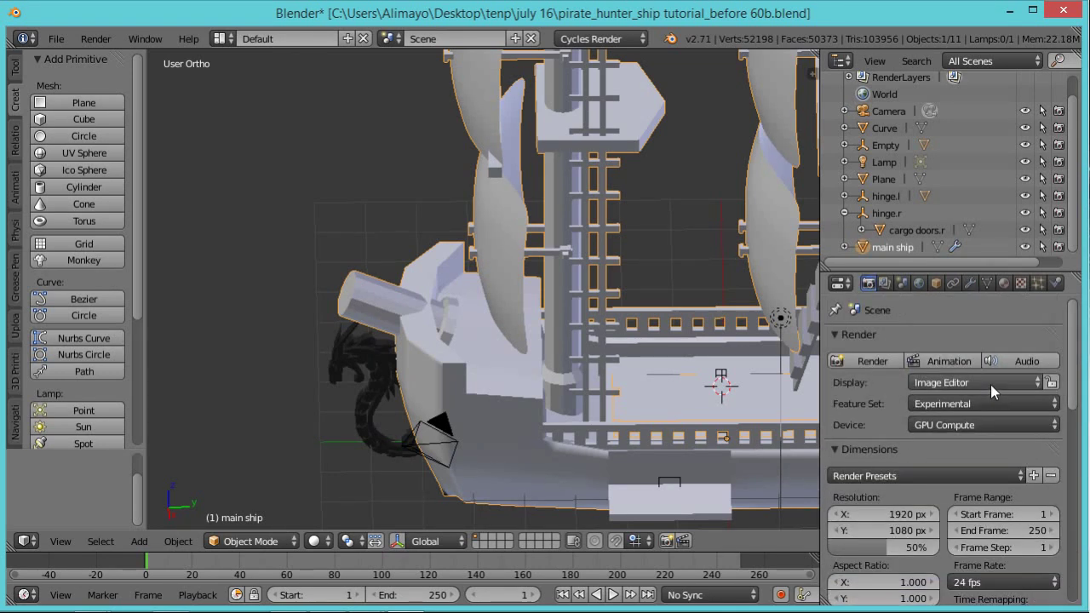
click(990, 381)
click(955, 323)
Set the Light Paths bounces to a maximum of 4 and a minimum of 0
drag(1075, 375, 1056, 553)
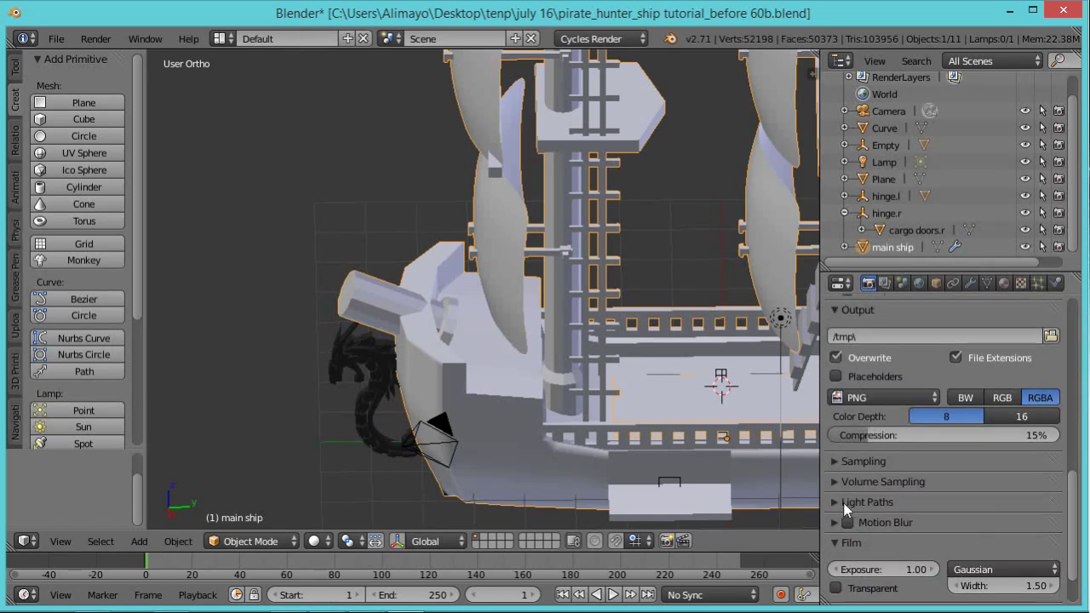
click(843, 503)
click(1025, 564)
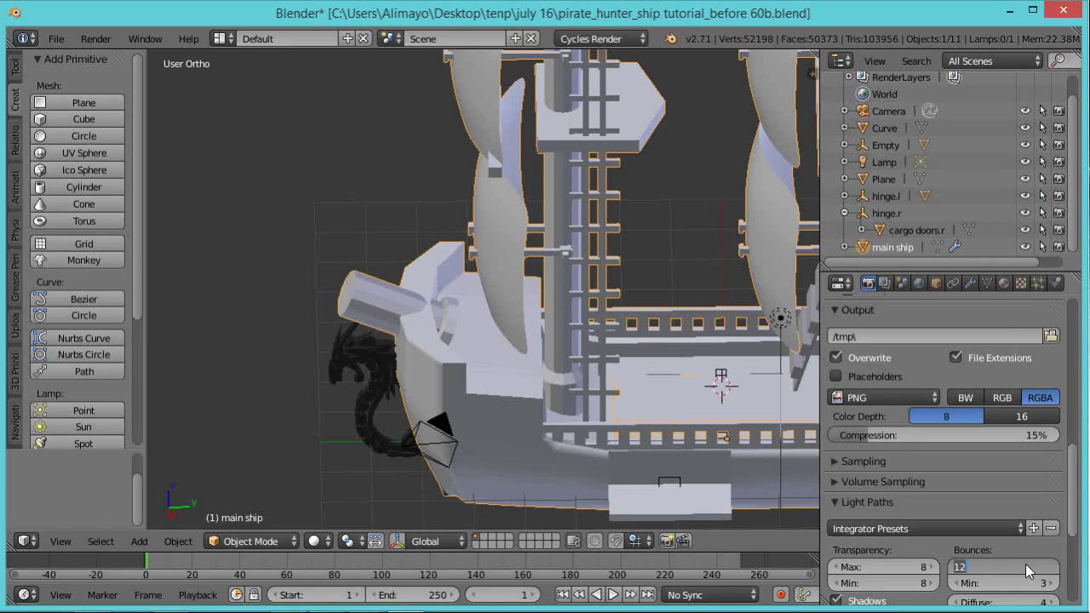
text(4)
key(Return)
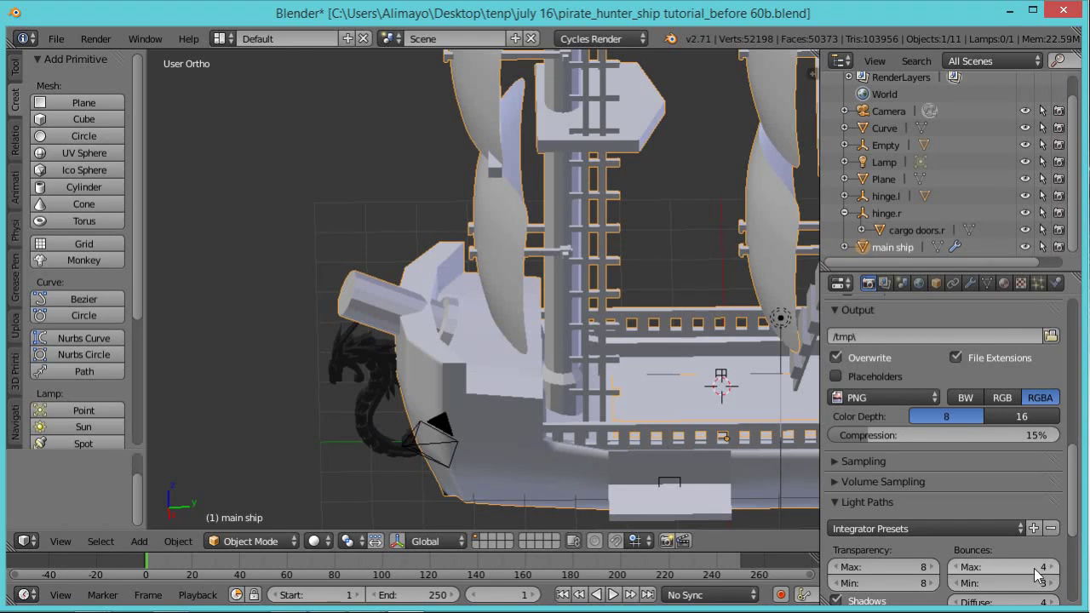
click(1029, 584)
text(0)
key(Return)
scroll(1064, 553, down, 6)
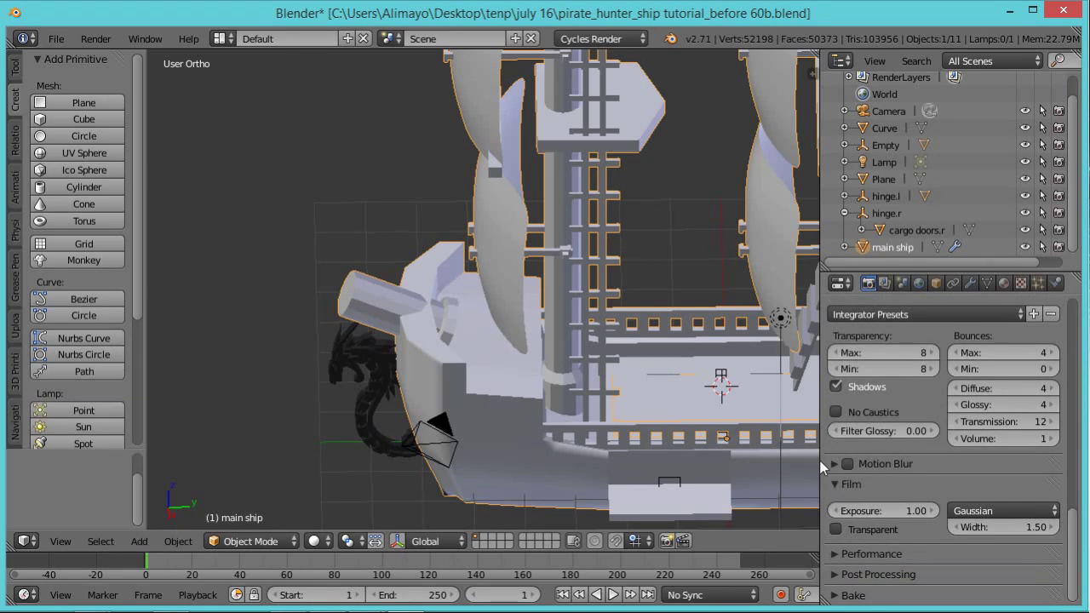
Widen the 3D view, add a plane above the ship's masts and scale it up about 11.9 times
drag(820, 460, 944, 451)
scroll(706, 281, down, 3)
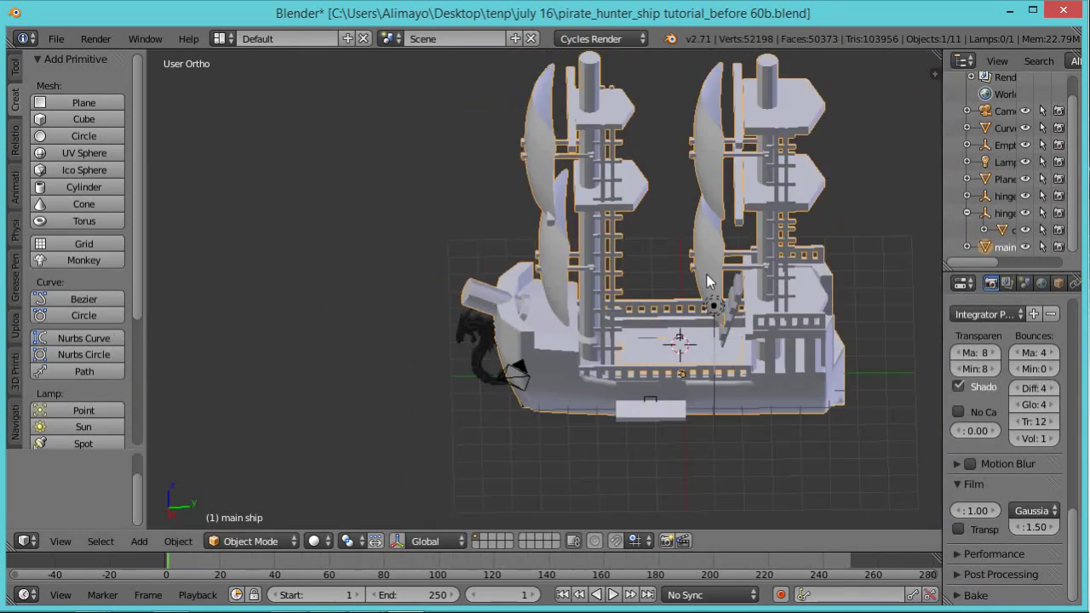
scroll(707, 281, down, 2)
middle_drag(615, 255, 647, 162)
click(600, 82)
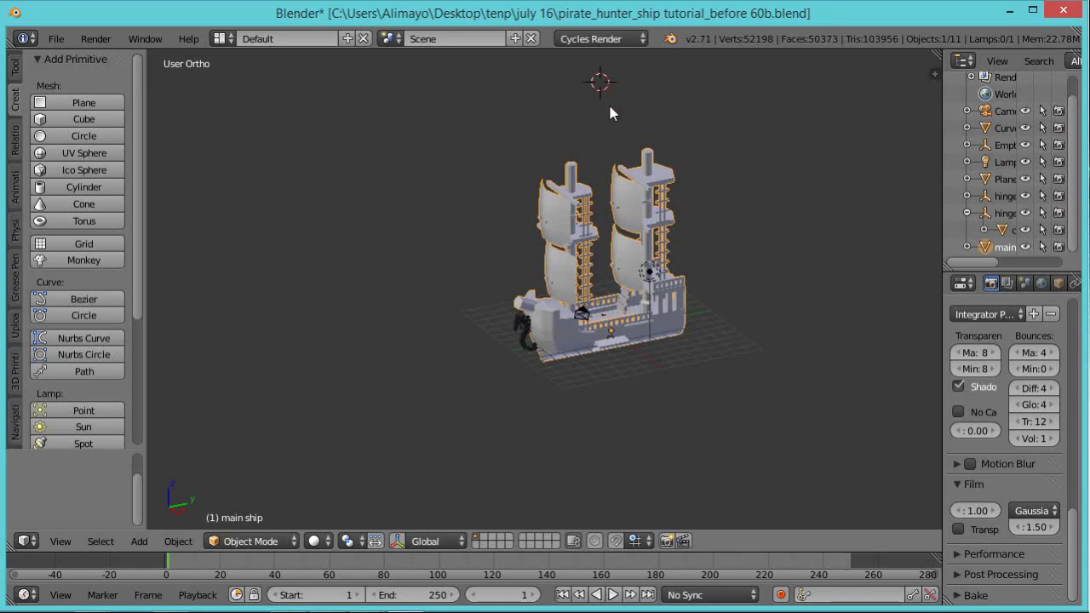
key(shift+a)
mouse_move(608, 106)
click(661, 103)
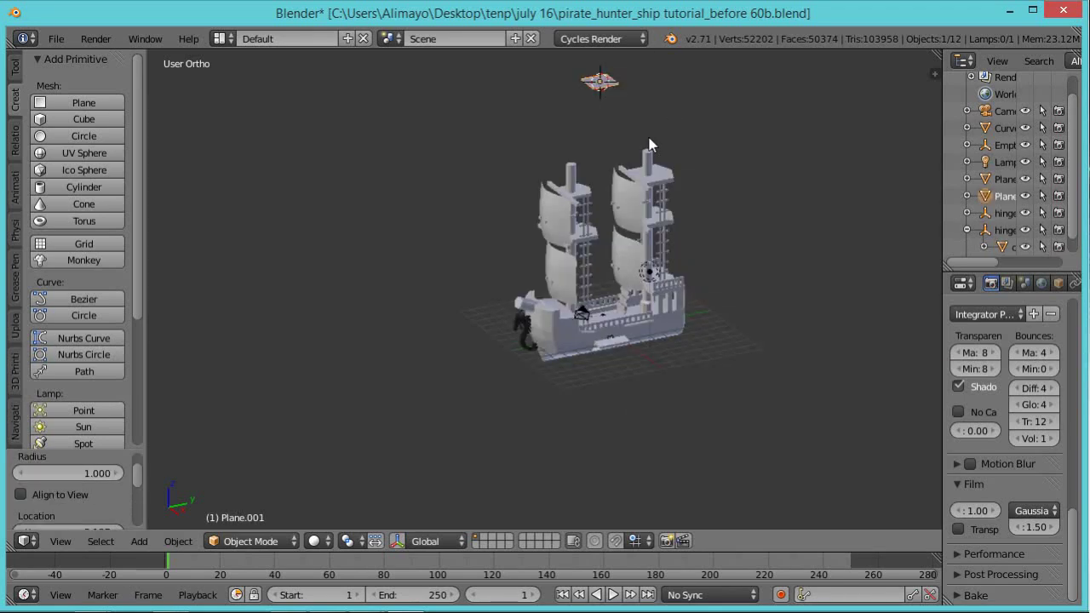
key(s)
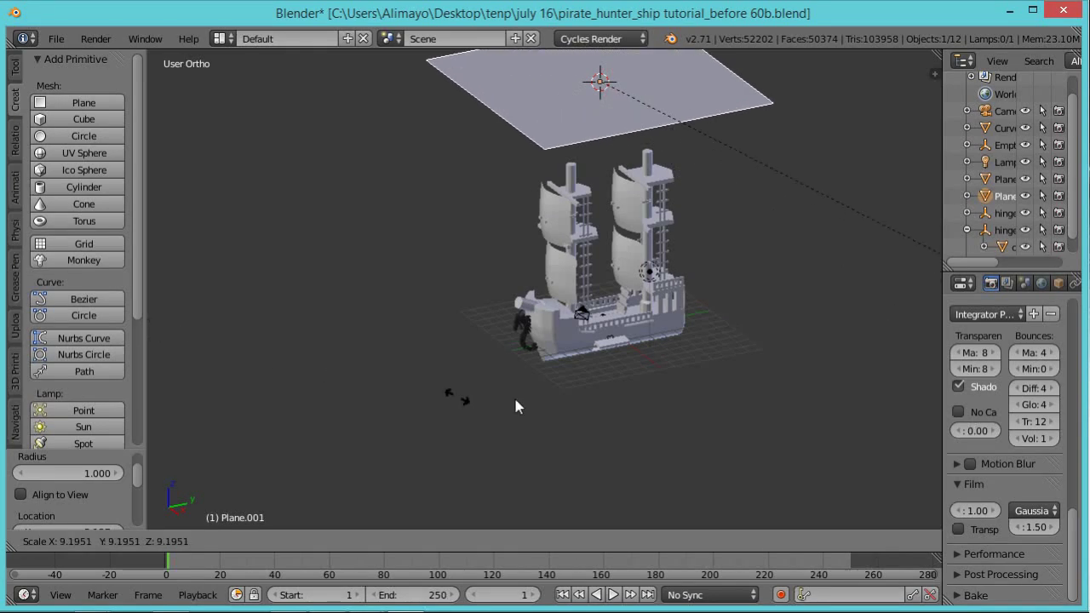
click(640, 397)
middle_drag(640, 392, 593, 146)
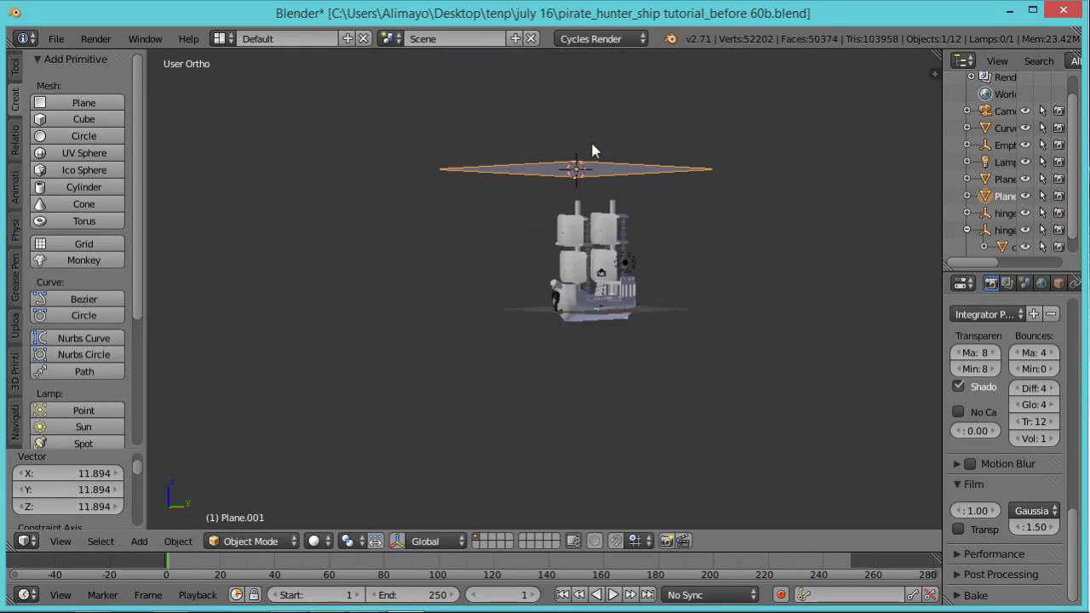
Show the transform manipulator, raise the overhead plane about 15.8 units along Z and scale it up about 1.82 times
key(ctrl+space)
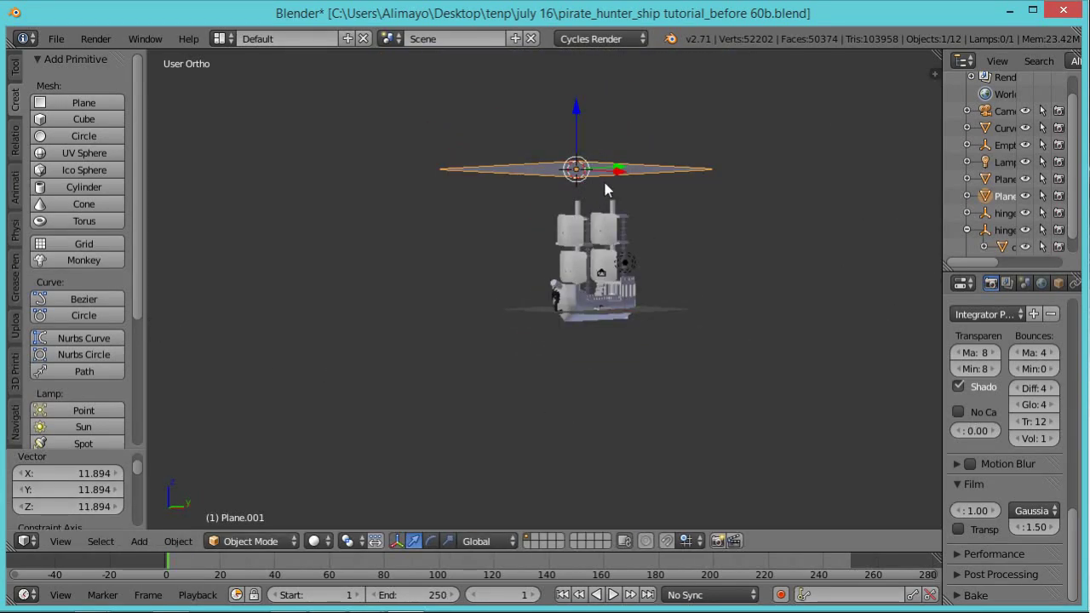
drag(574, 117, 583, 466)
scroll(649, 403, down, 2)
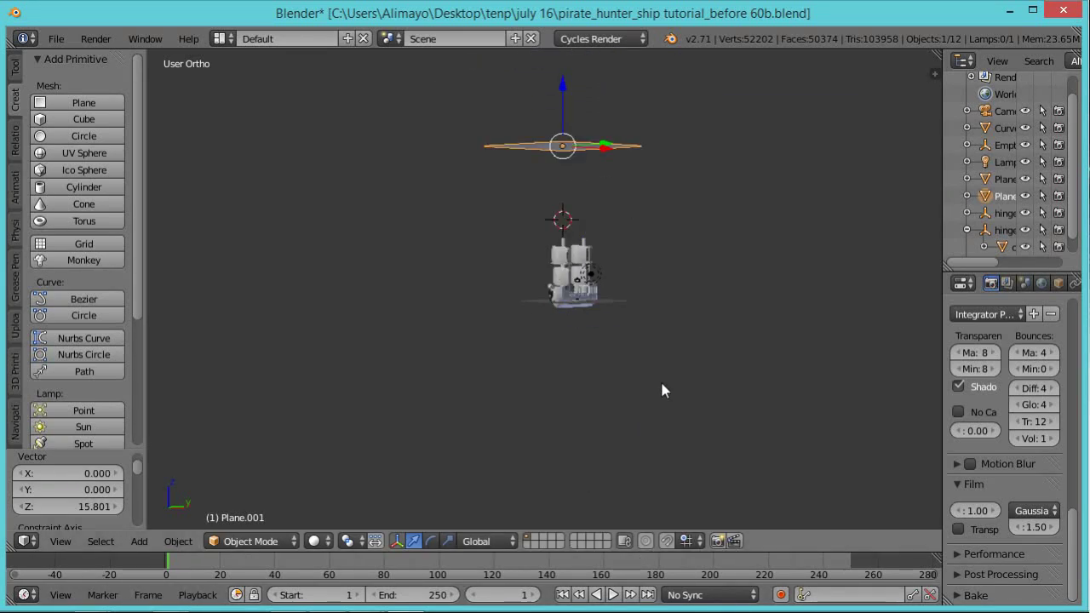
key(s)
click(777, 333)
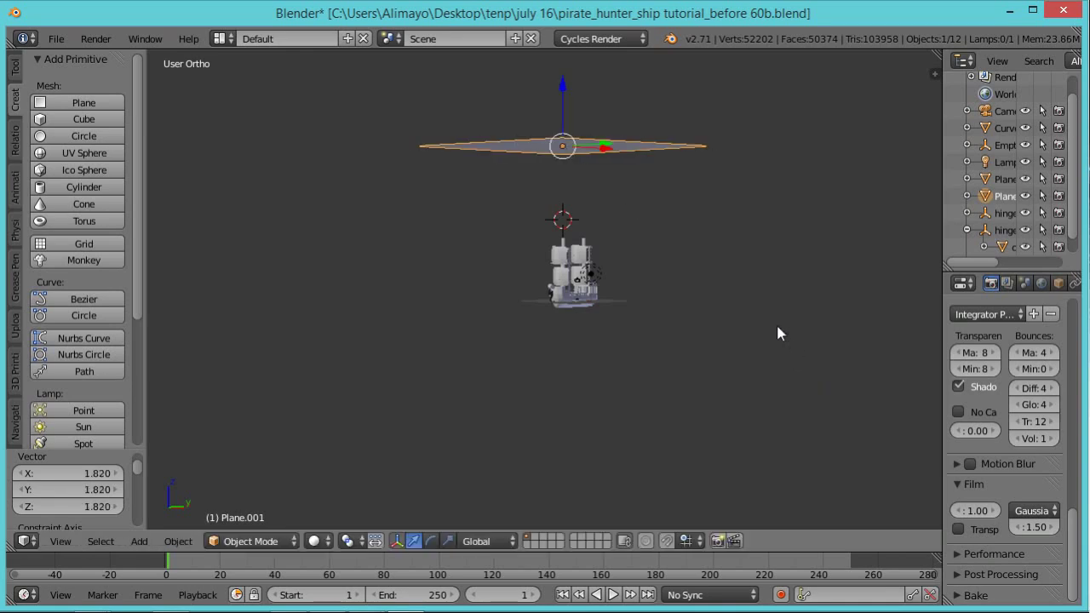
middle_drag(757, 314, 727, 377)
scroll(657, 329, up, 2)
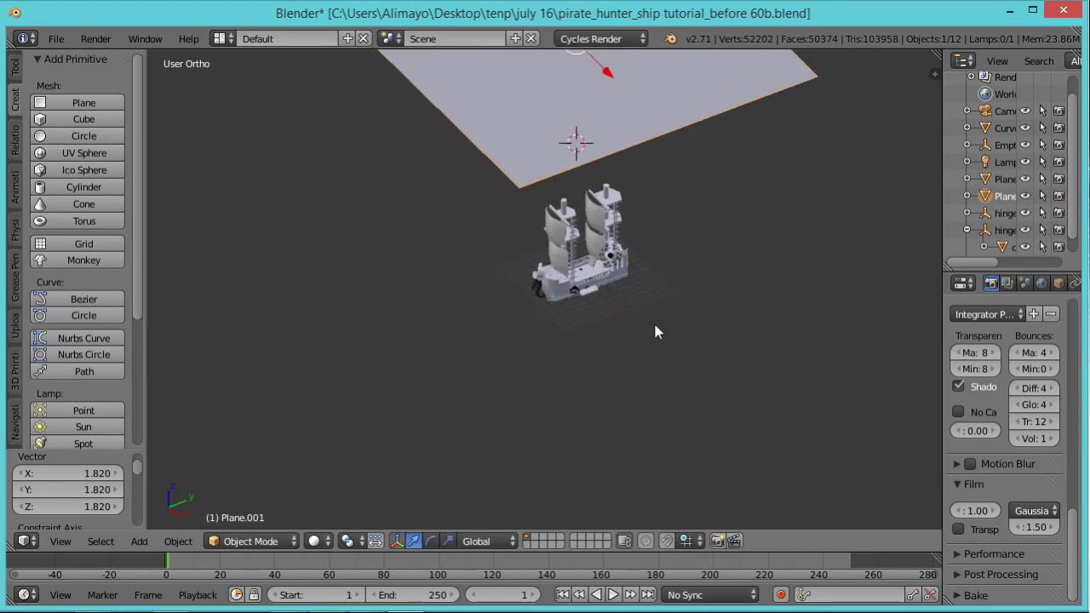
Add a second plane and move it about 23.4 units down along Z, below the ship
key(shift+a)
mouse_move(656, 325)
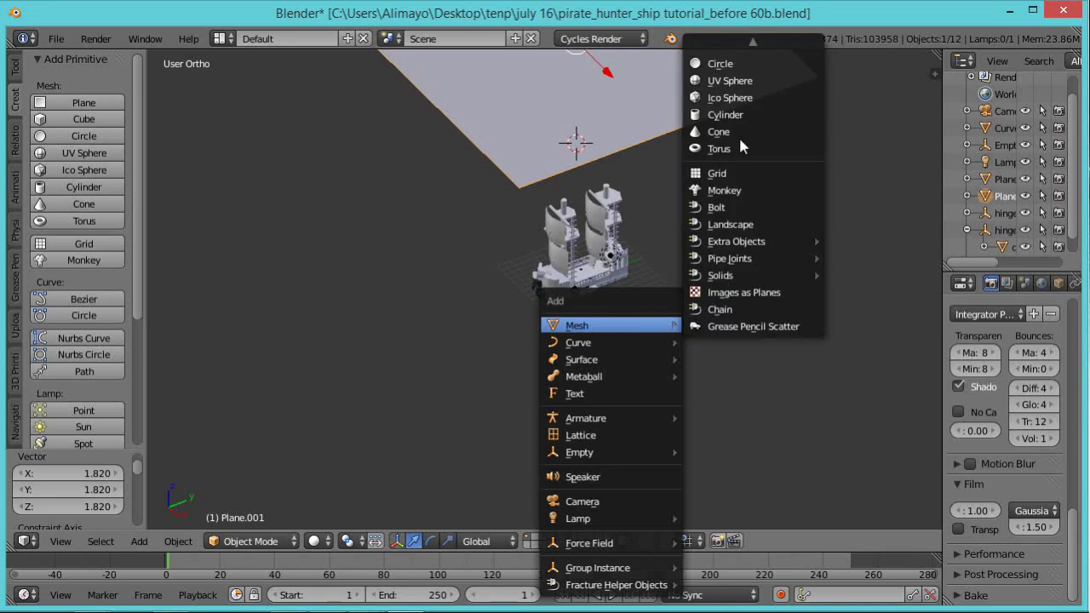
mouse_move(744, 38)
drag(577, 100, 605, 302)
scroll(607, 307, up, 1)
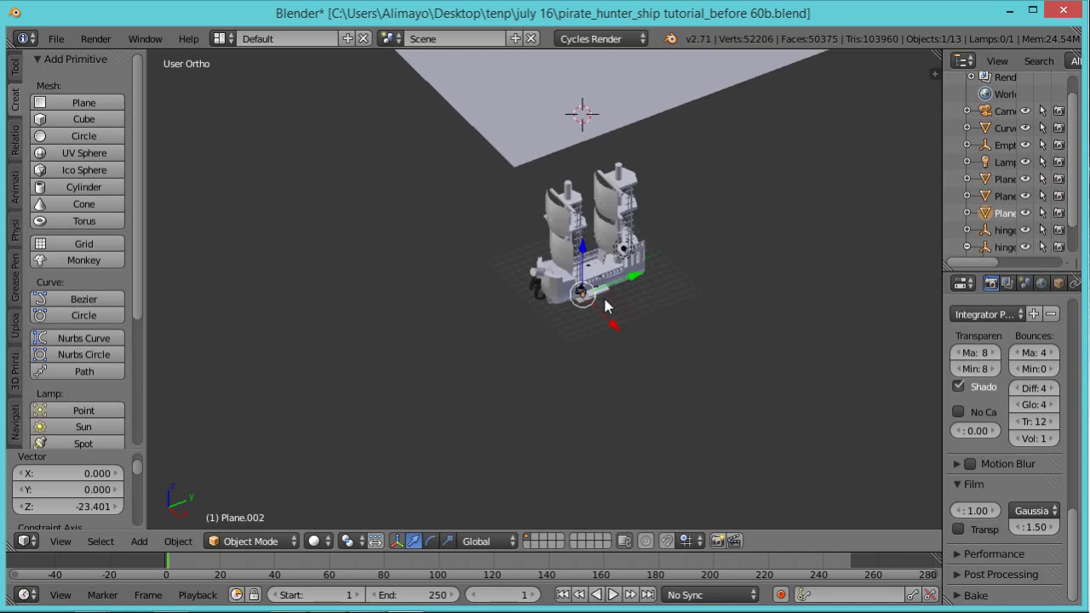
Scale the lower plane up about 14.9 times and raise it about 5.3 units along Z to the hull
scroll(607, 306, up, 5)
middle_drag(663, 258, 679, 279)
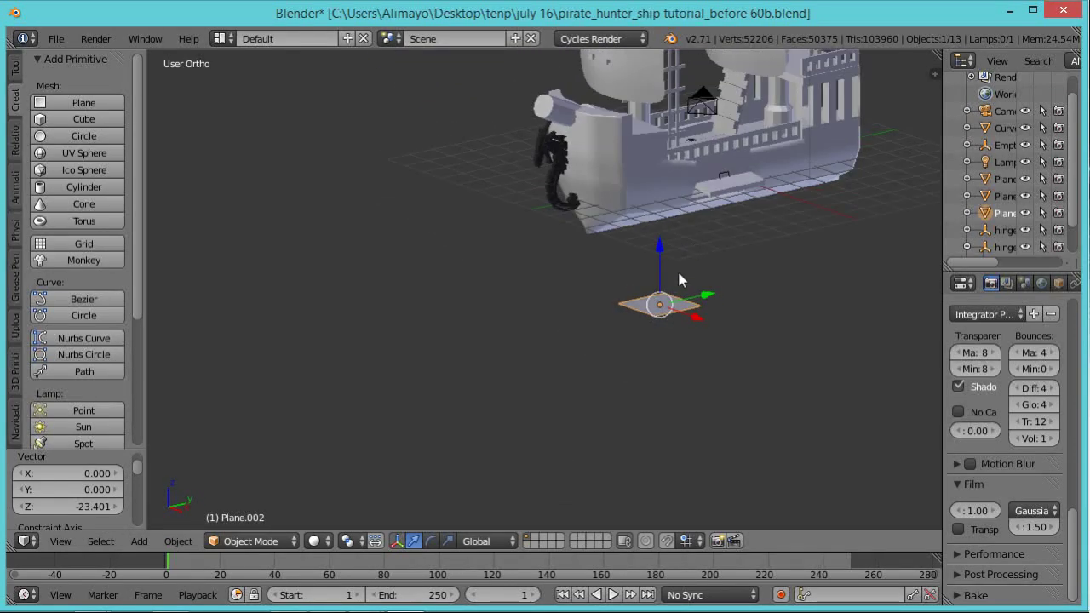
key(s)
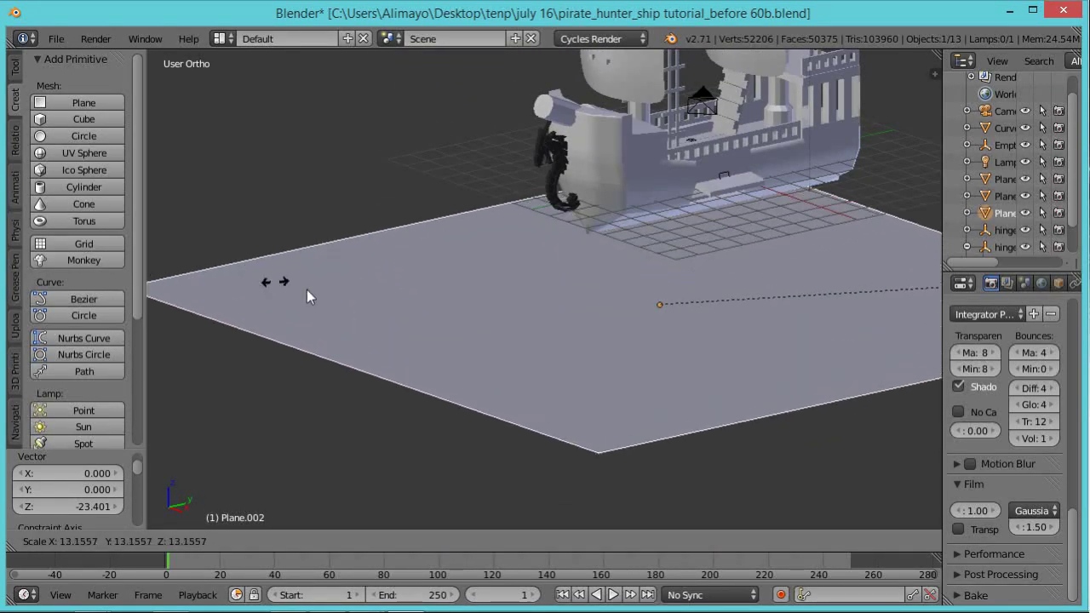
click(332, 305)
scroll(341, 298, down, 3)
key(g)
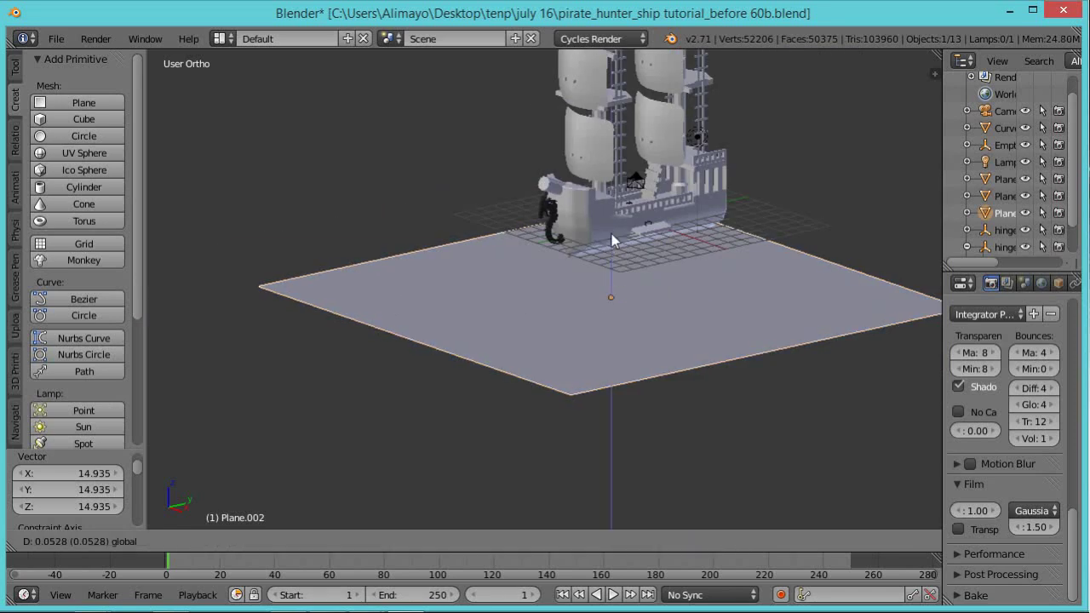
key(z)
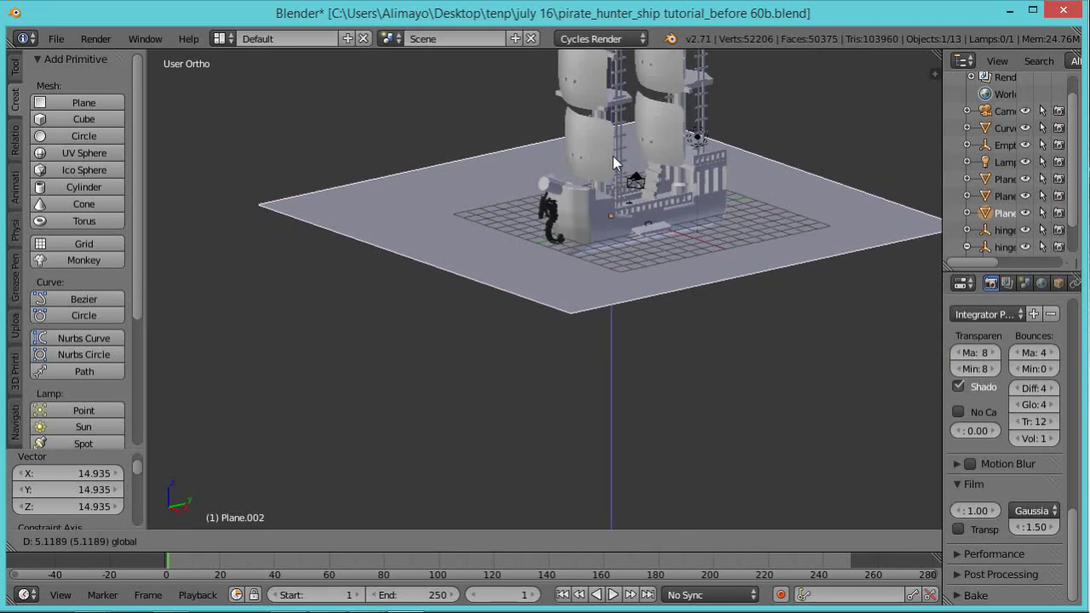
click(614, 154)
scroll(544, 256, down, 2)
Move the ground plane along X to sit under the ship, then scale it up about 1.58 times and again about 1.23 times
middle_drag(544, 256, 647, 255)
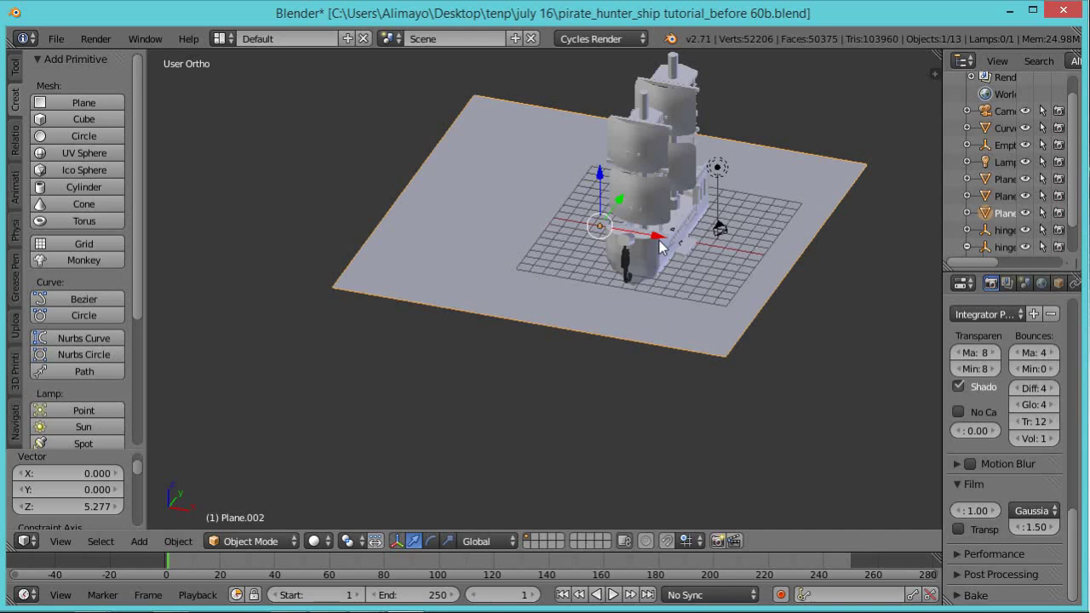
key(g)
key(x)
click(711, 264)
key(s)
click(711, 267)
middle_drag(696, 271, 594, 283)
key(s)
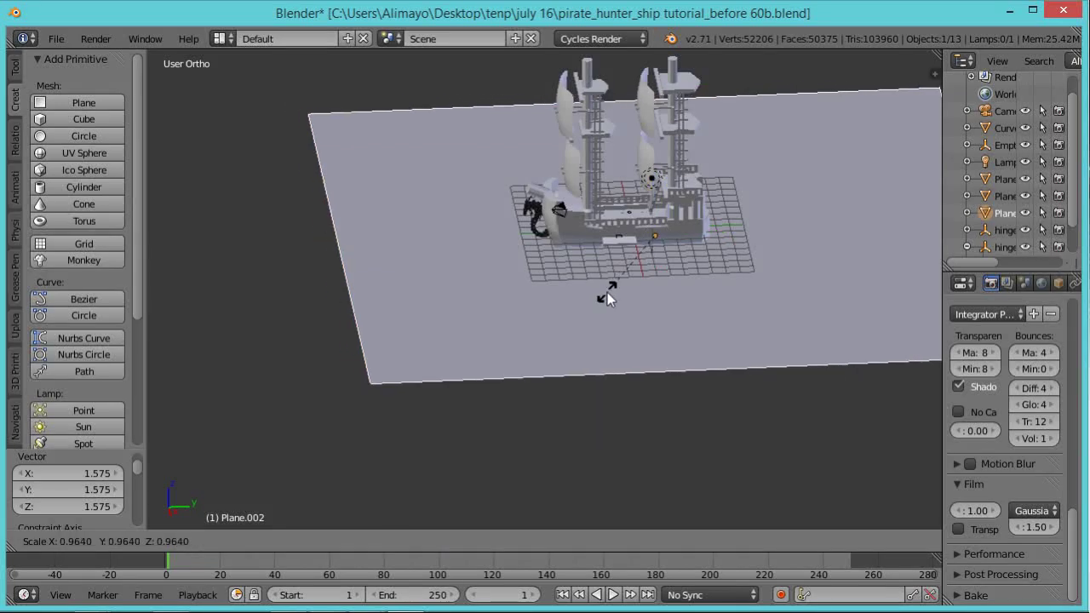
click(601, 315)
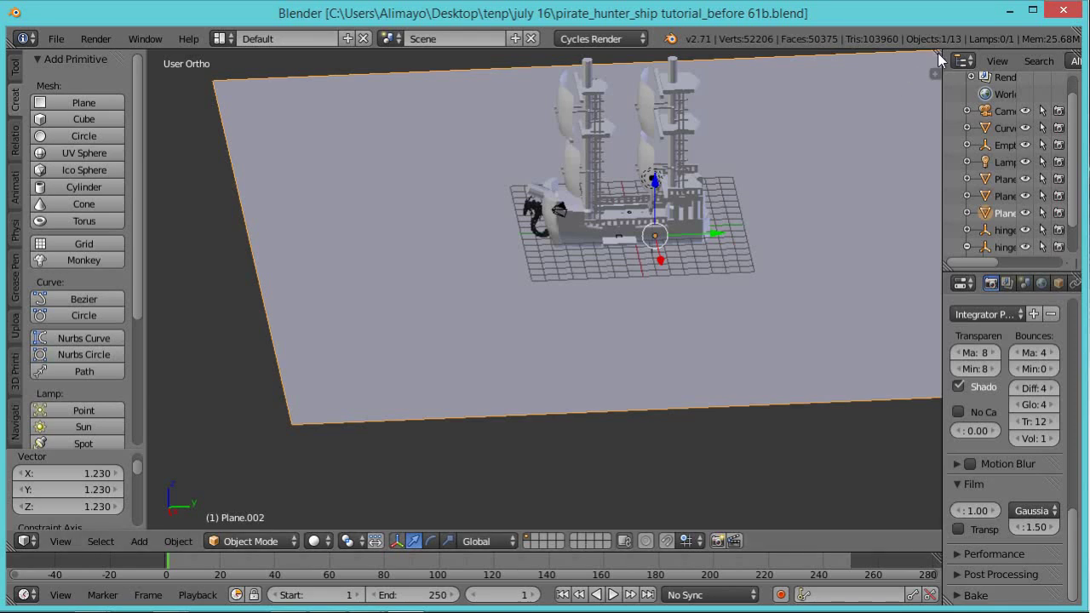
Split the 3D view into two side-by-side views and hide the tool shelf in the first one
drag(937, 50, 387, 110)
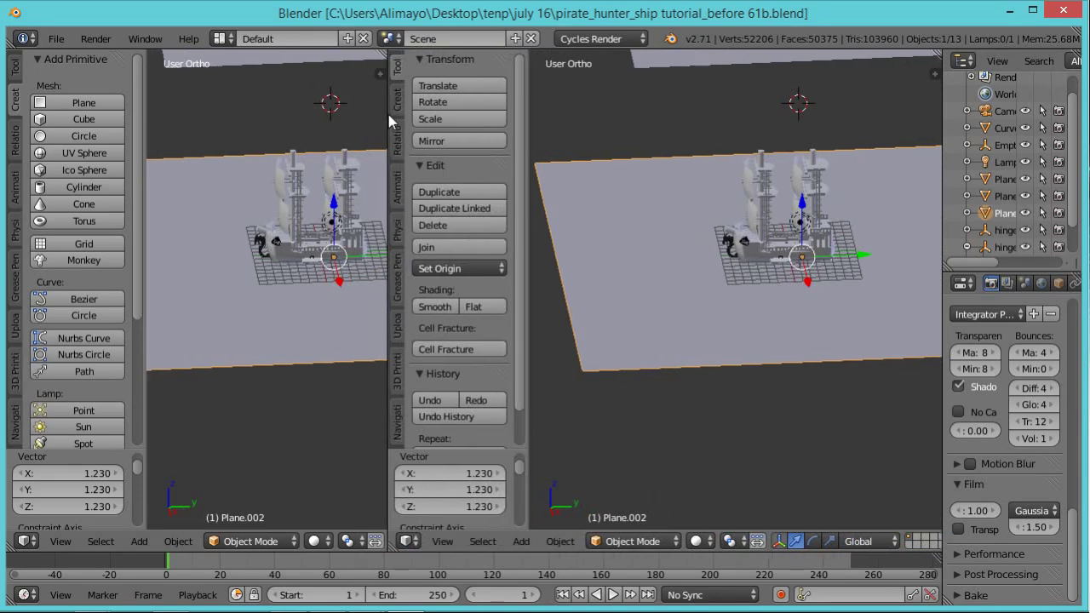
key(t)
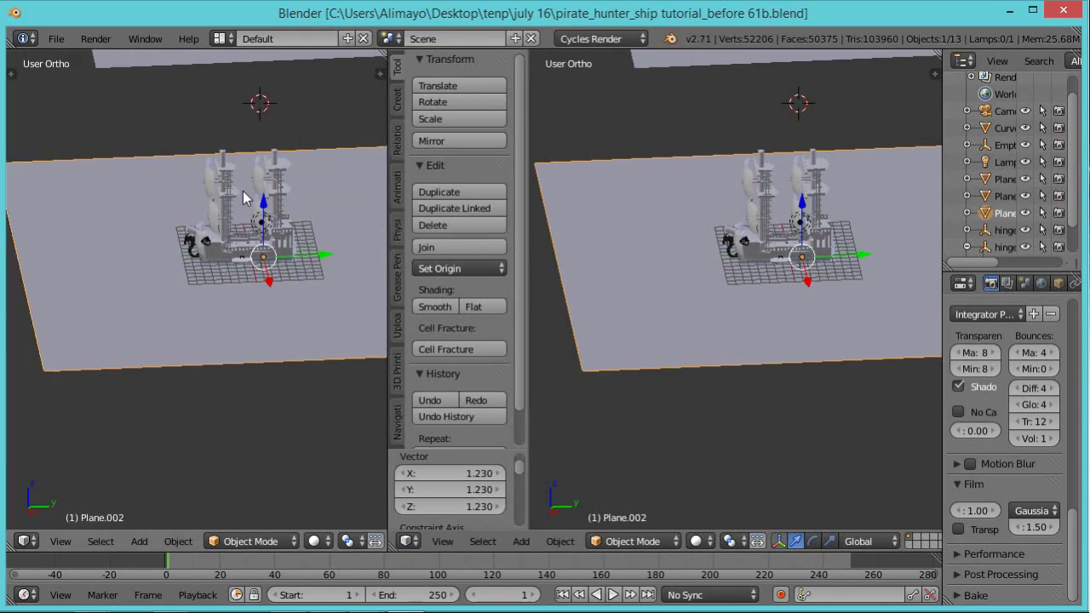
key(n)
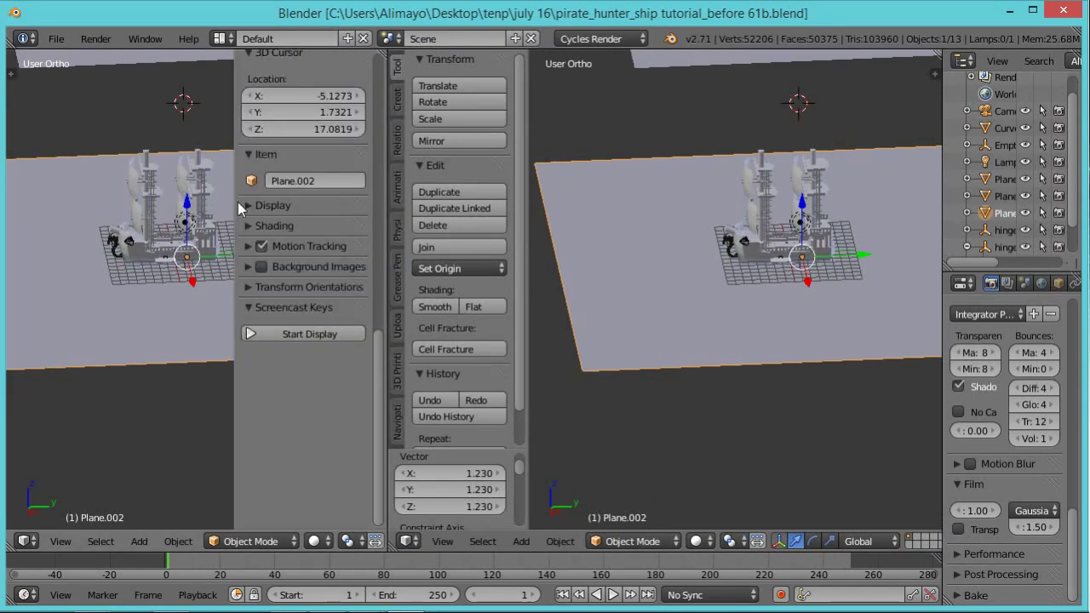
key(n)
Frame the ship closely in the first view and set that view's shading to Rendered
scroll(213, 241, up, 4)
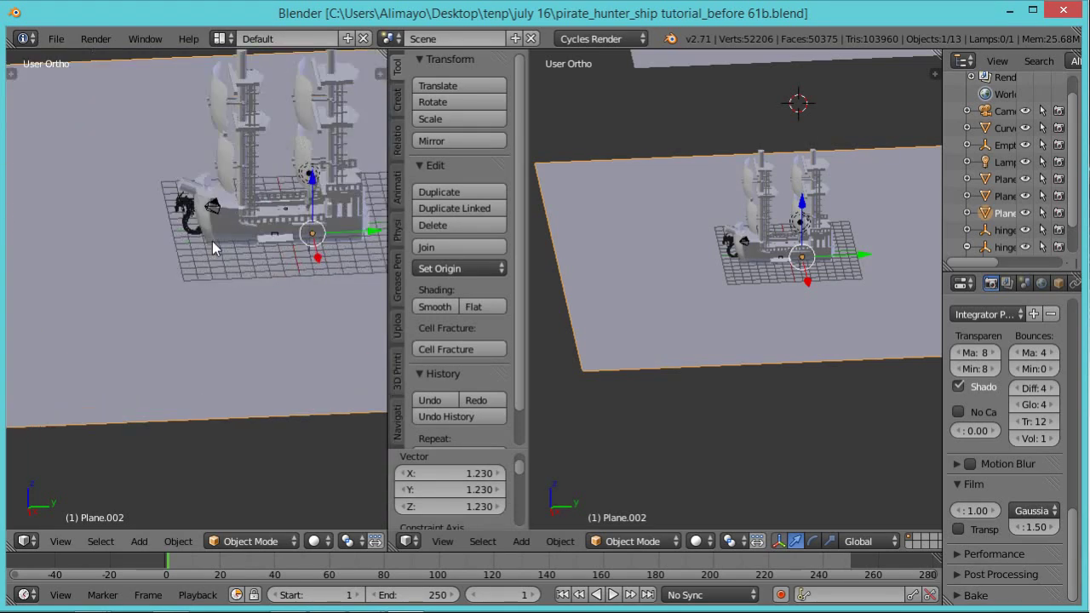
scroll(283, 228, up, 4)
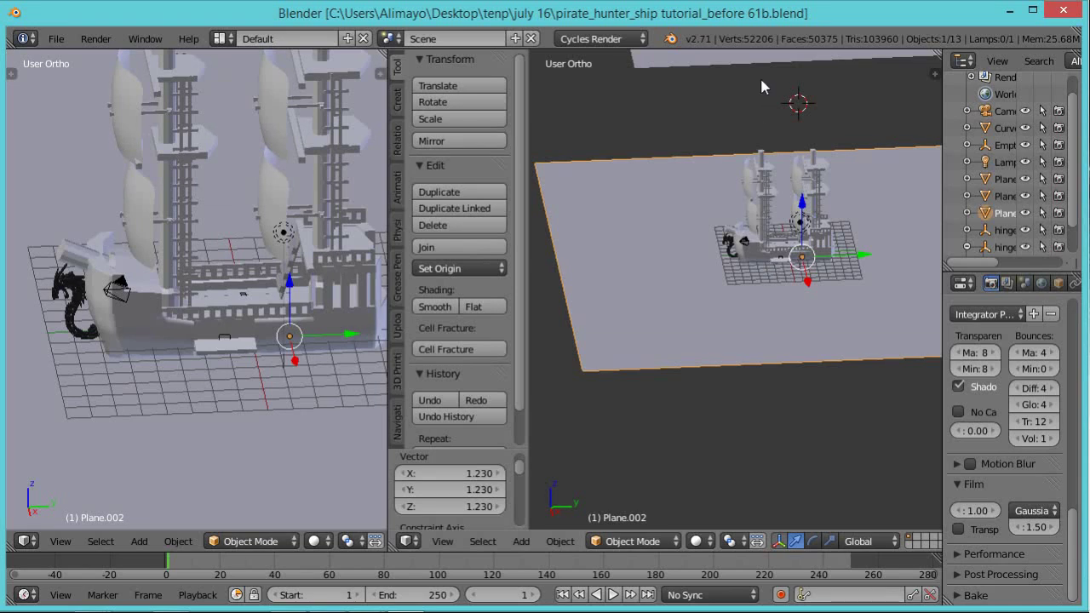
click(315, 543)
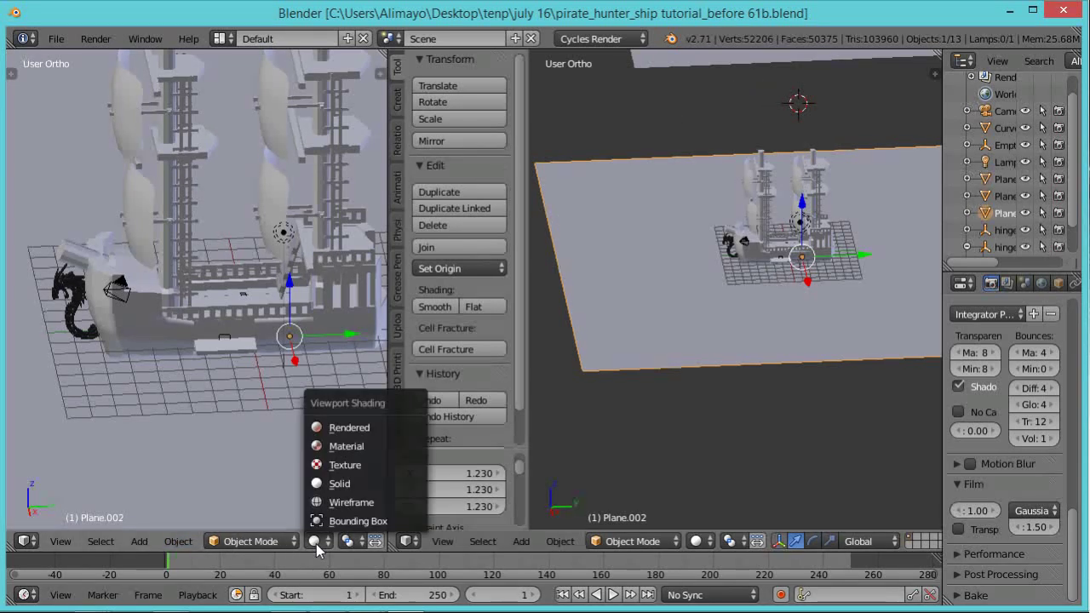
click(334, 432)
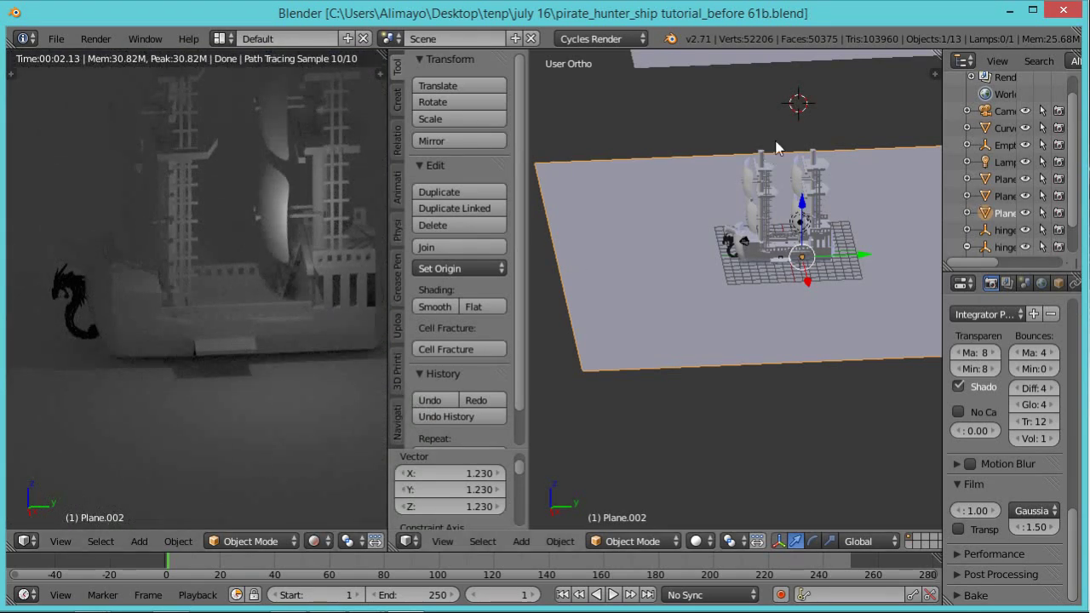
Give the plane above the ship a new material and set its surface shader to Emission
right_click(706, 67)
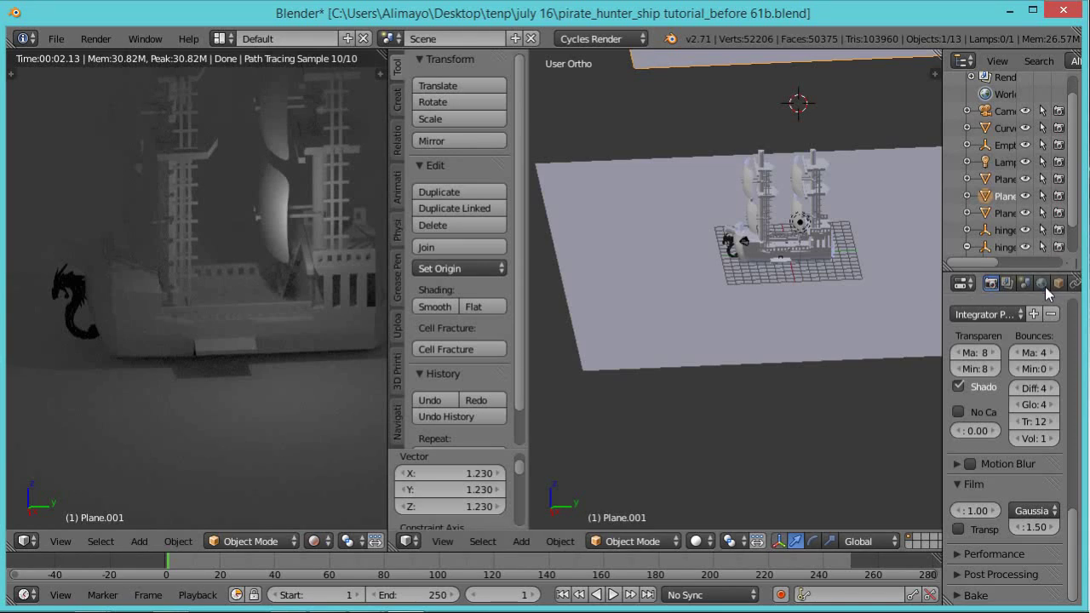
middle_drag(1051, 284, 949, 288)
scroll(949, 288, down, 1)
click(1018, 286)
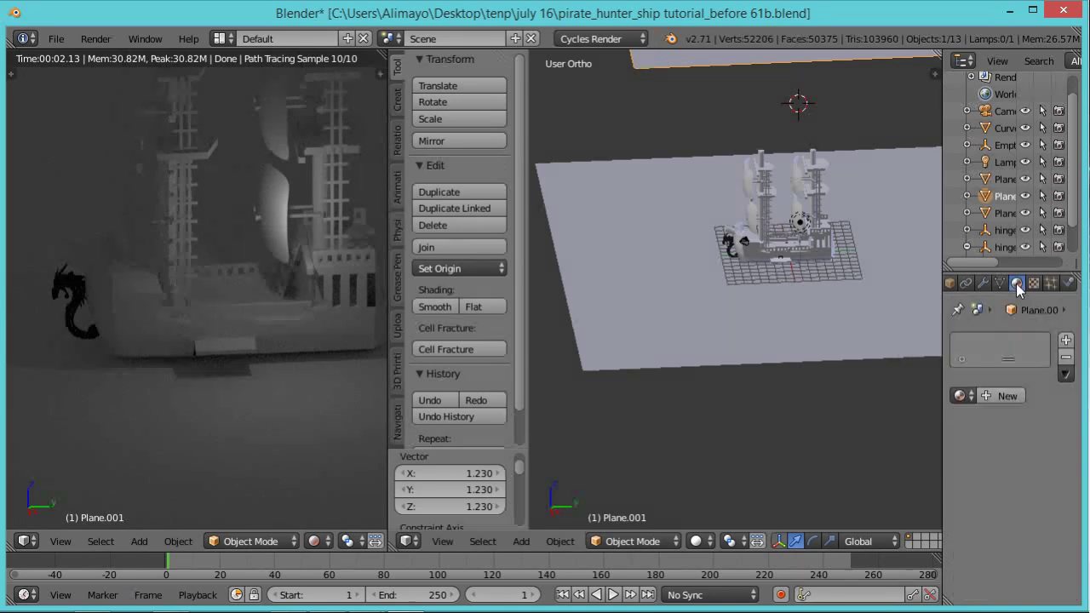
click(1013, 393)
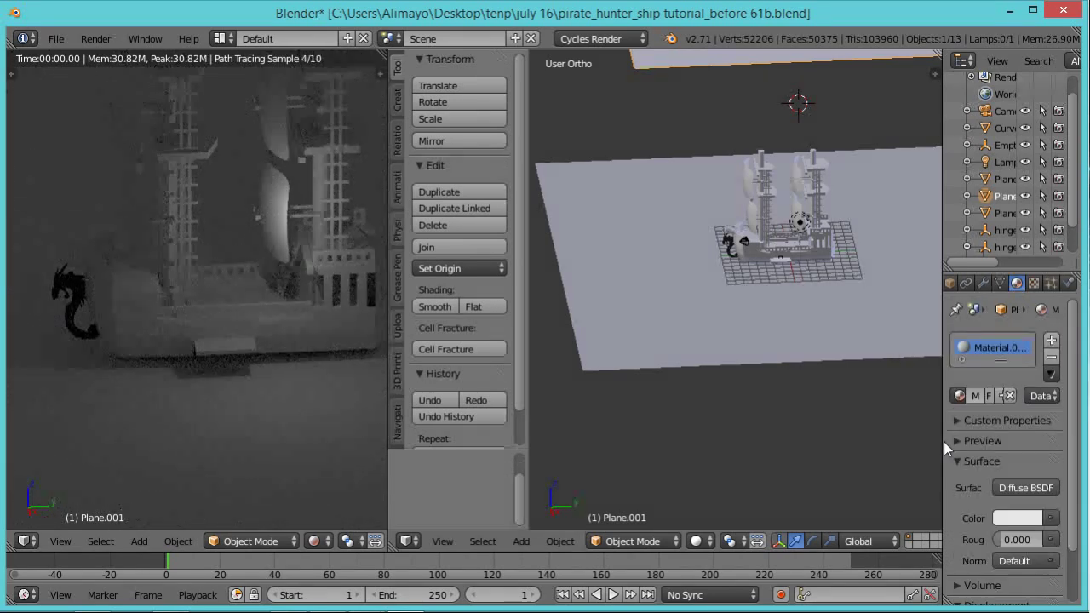
drag(942, 441, 831, 450)
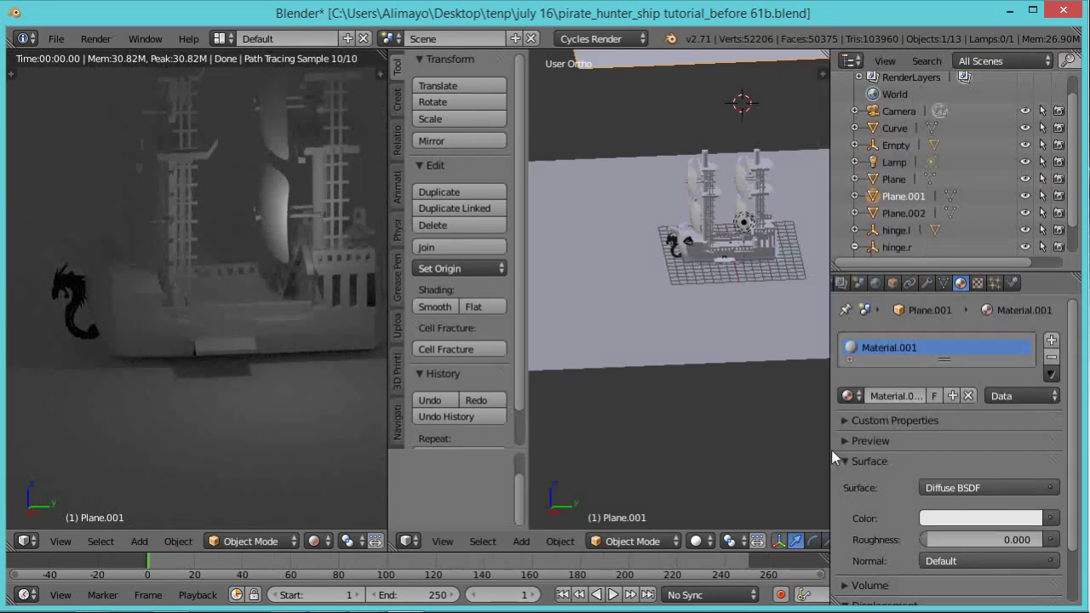
click(947, 486)
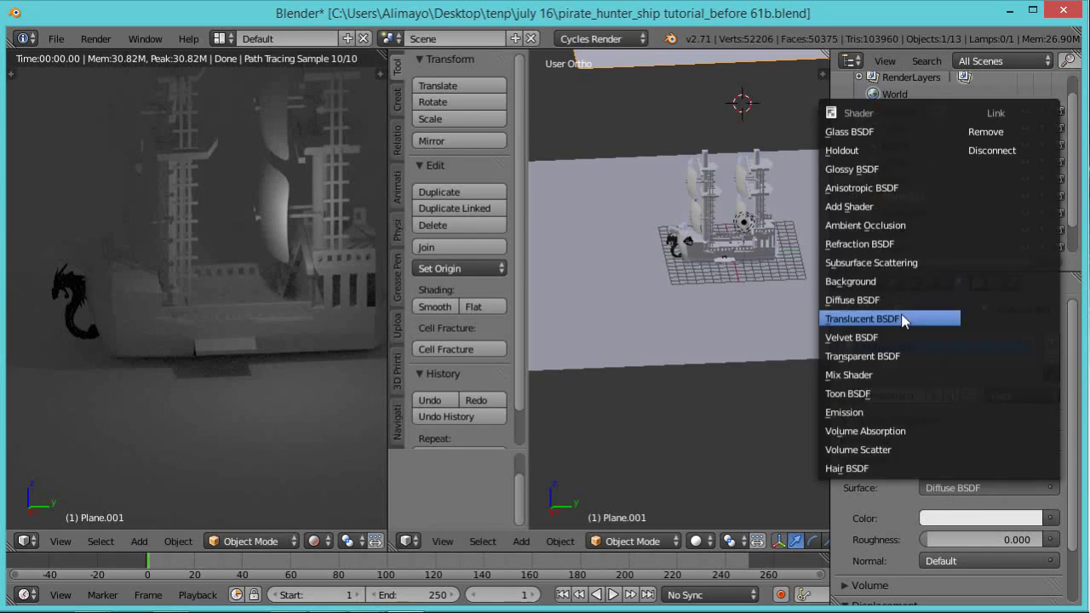
click(868, 413)
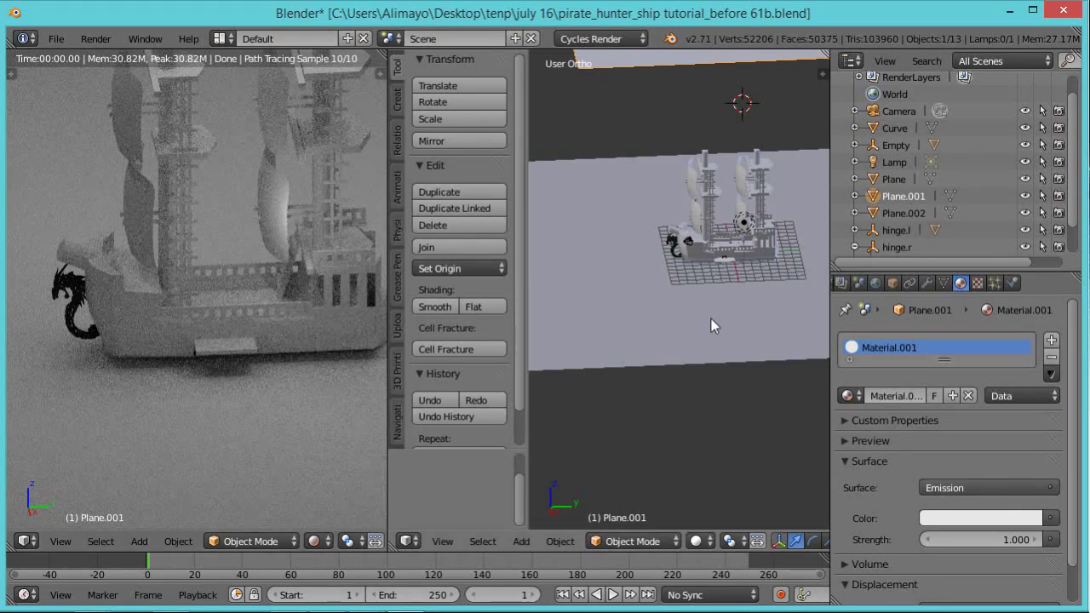
Remove the SVGMat.003 material from the dragon figurehead on the bow and save the file as the incremented 63b version
scroll(711, 319, up, 5)
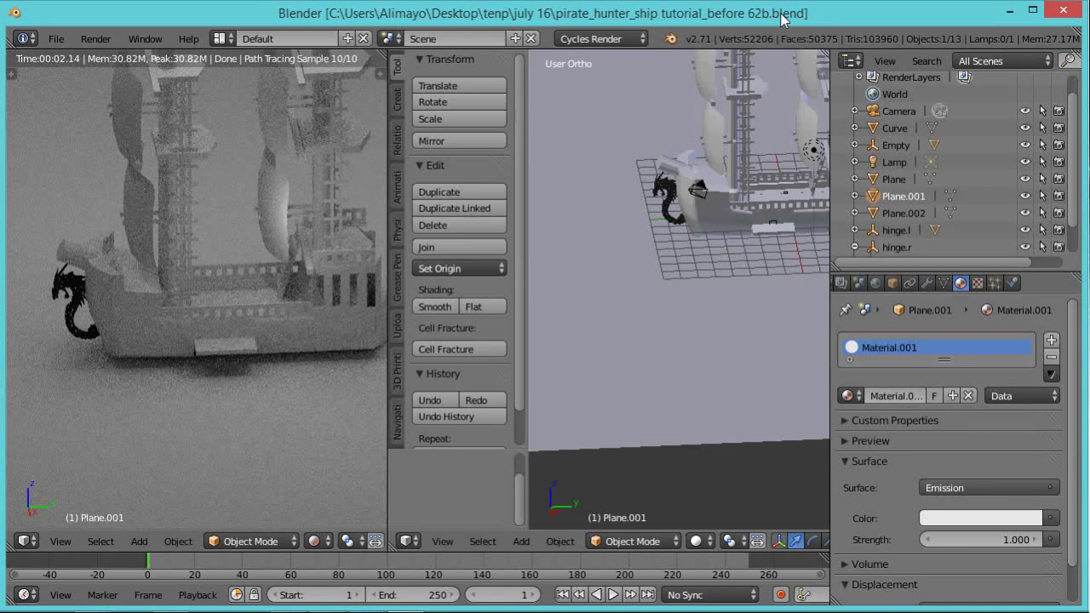
scroll(656, 242, up, 2)
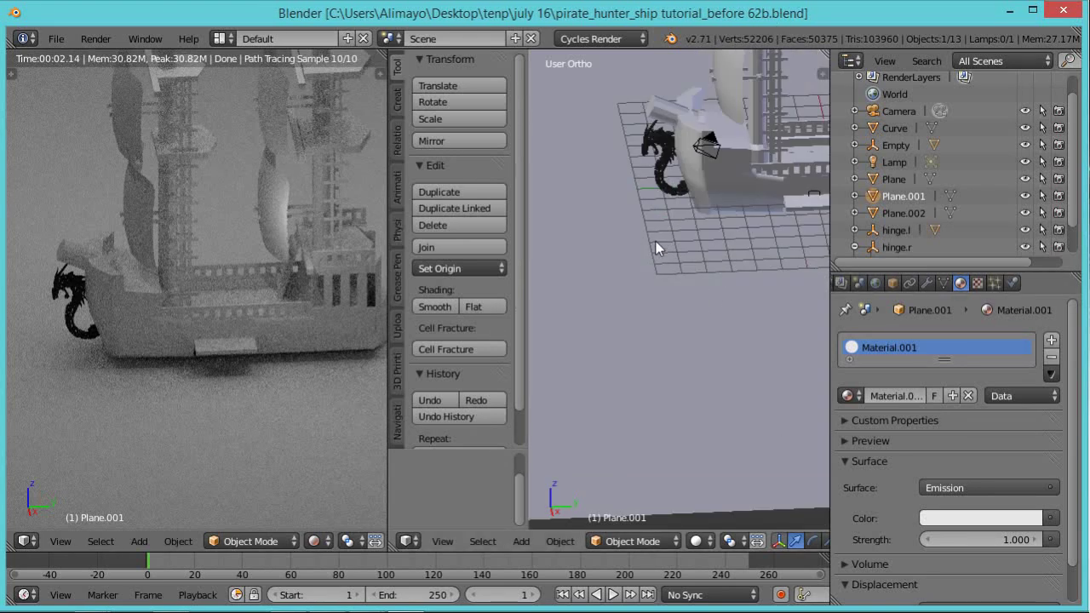
shift+middle_drag(686, 236, 674, 398)
scroll(679, 396, up, 3)
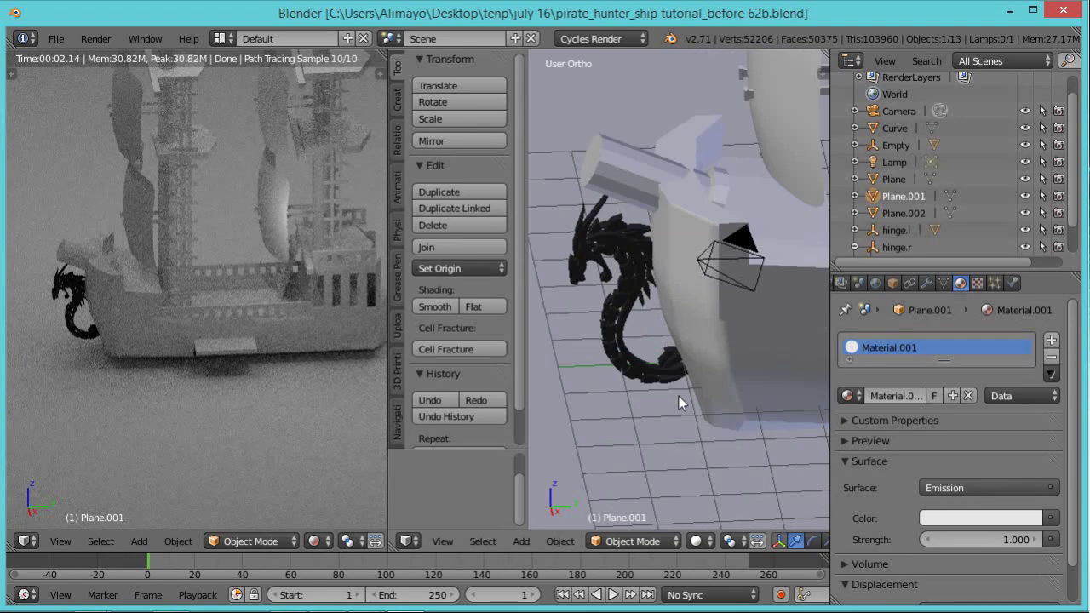
scroll(688, 414, up, 1)
right_click(677, 393)
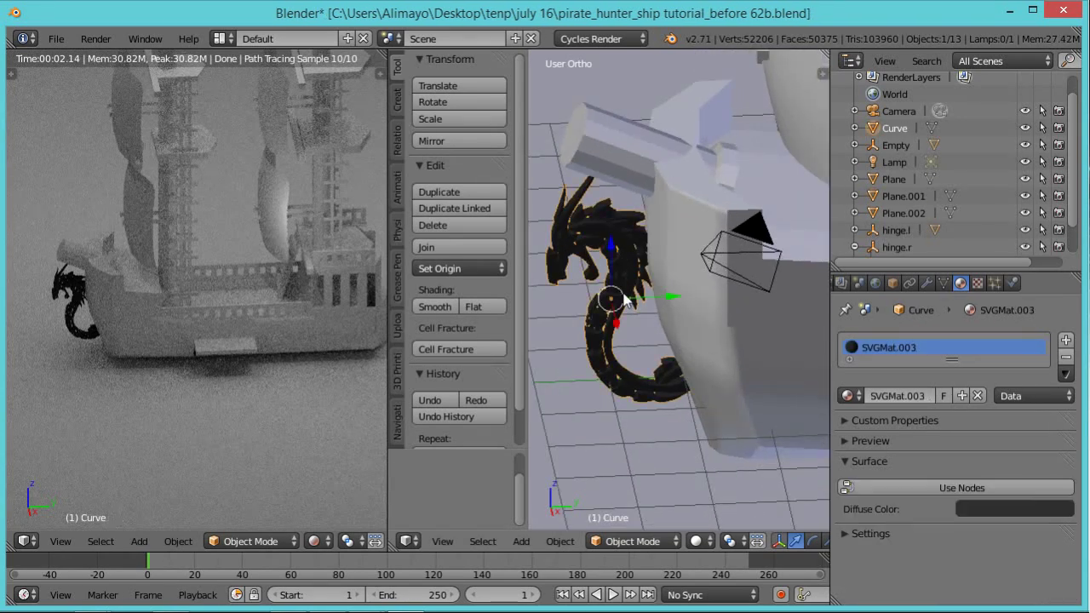
click(992, 483)
click(1052, 359)
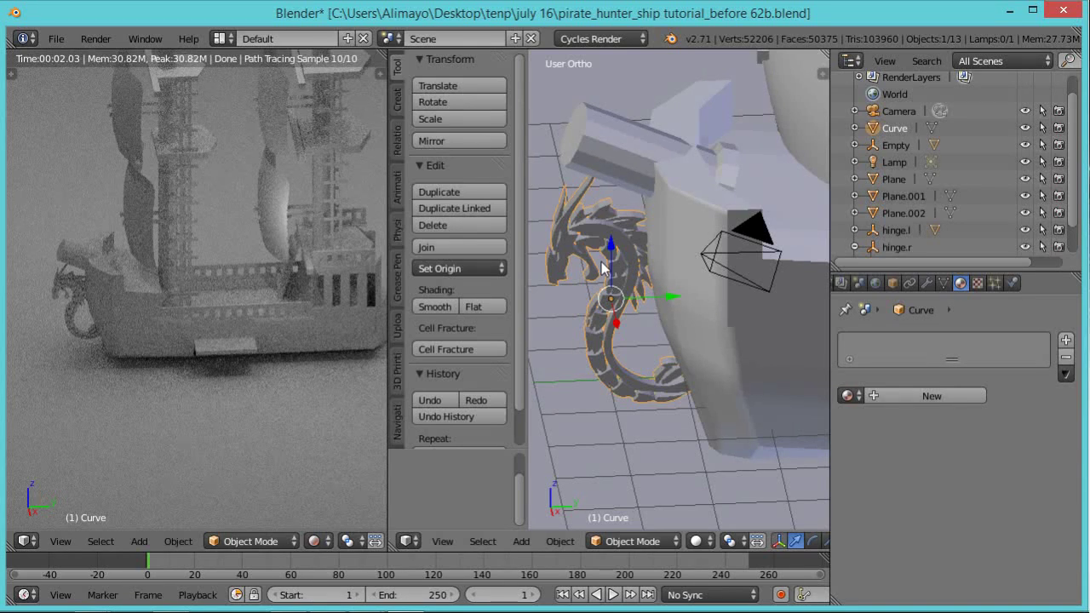
key(ctrl+alt+s)
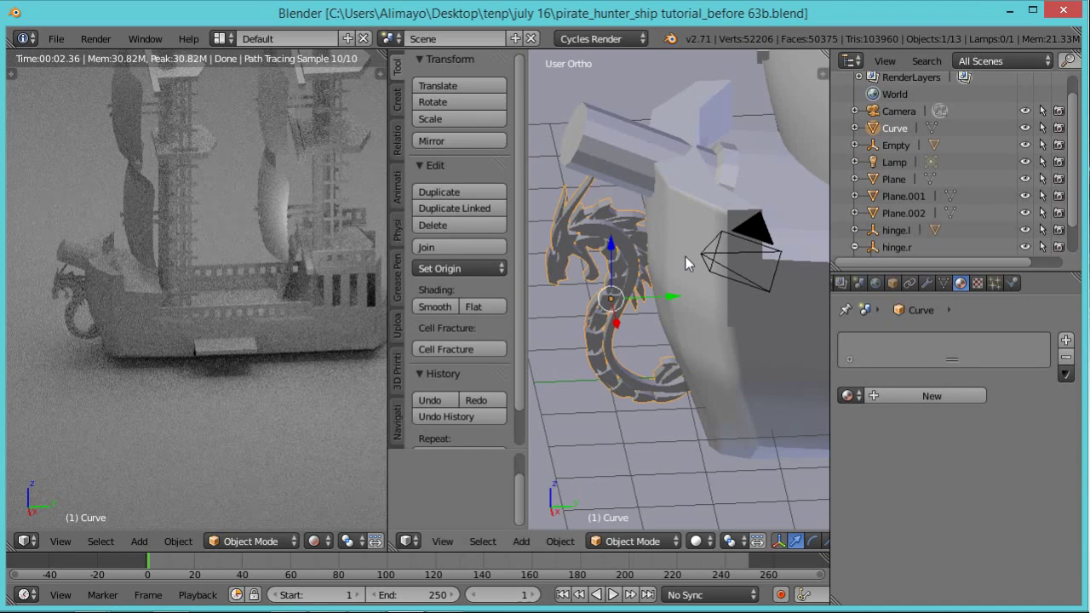
Give the dragon figurehead a new material with a Glossy BSDF surface and an orange colour
click(947, 396)
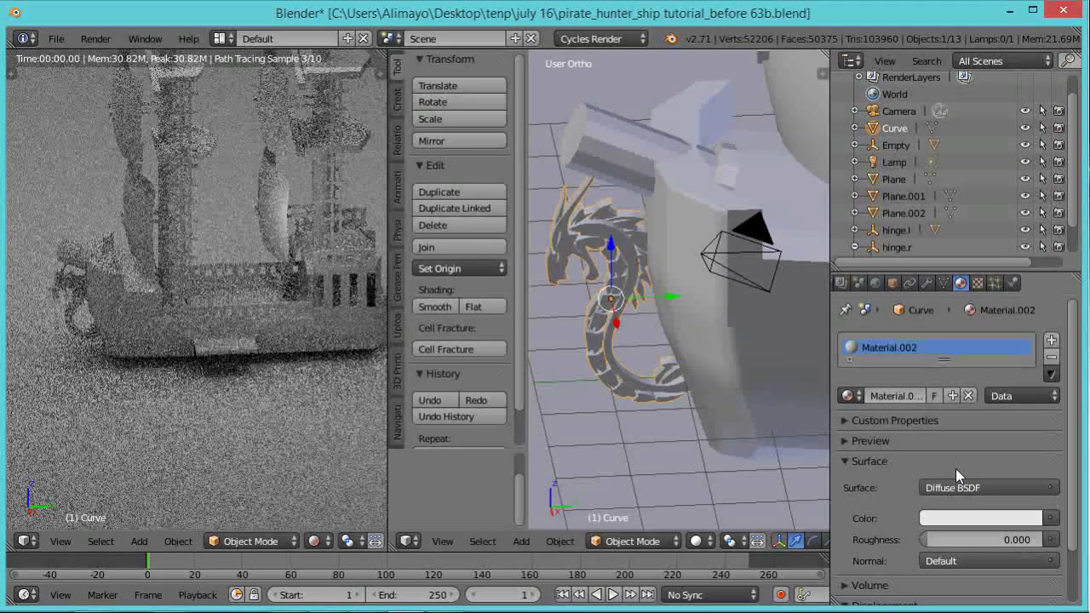
click(953, 486)
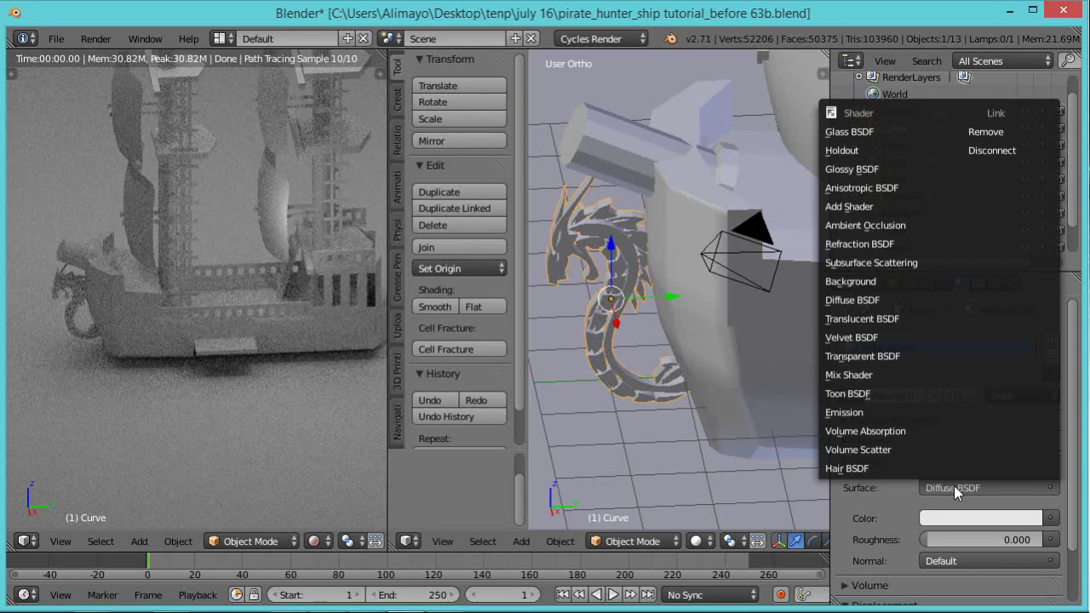
click(851, 169)
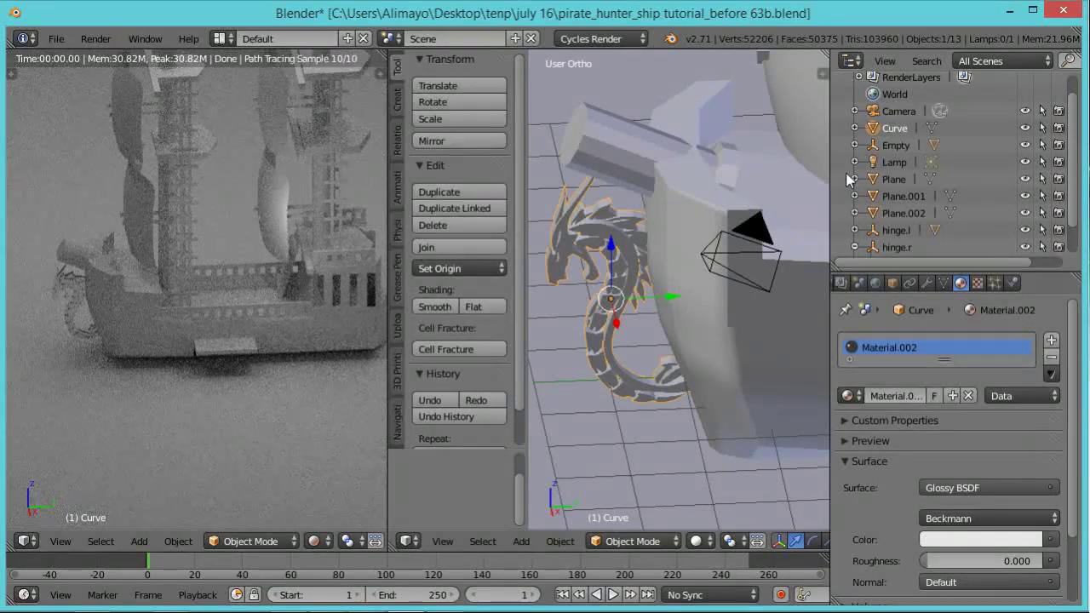
click(959, 540)
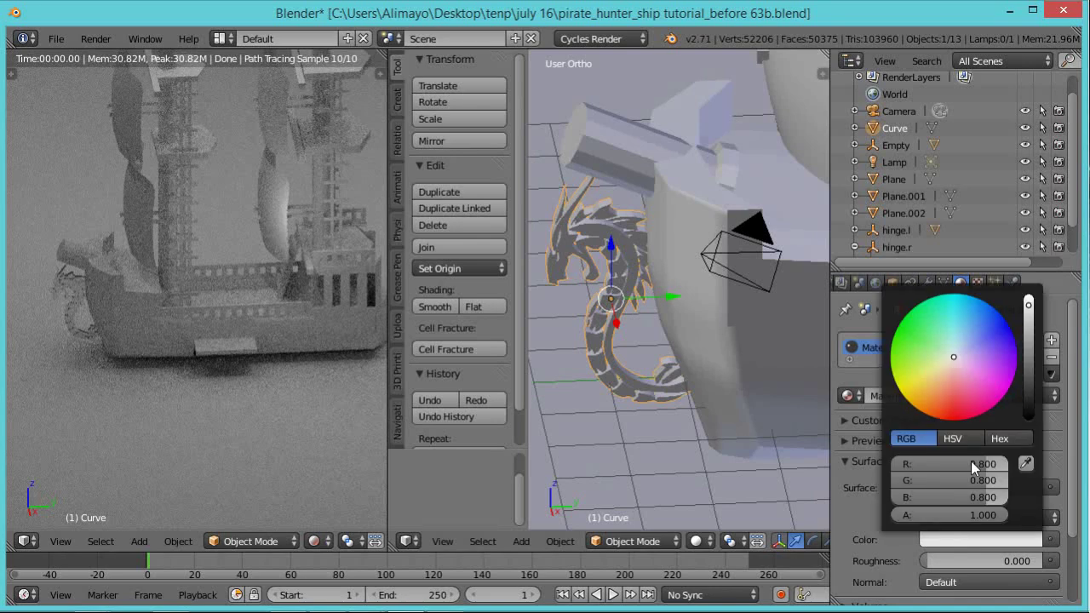
click(925, 380)
drag(925, 384, 930, 395)
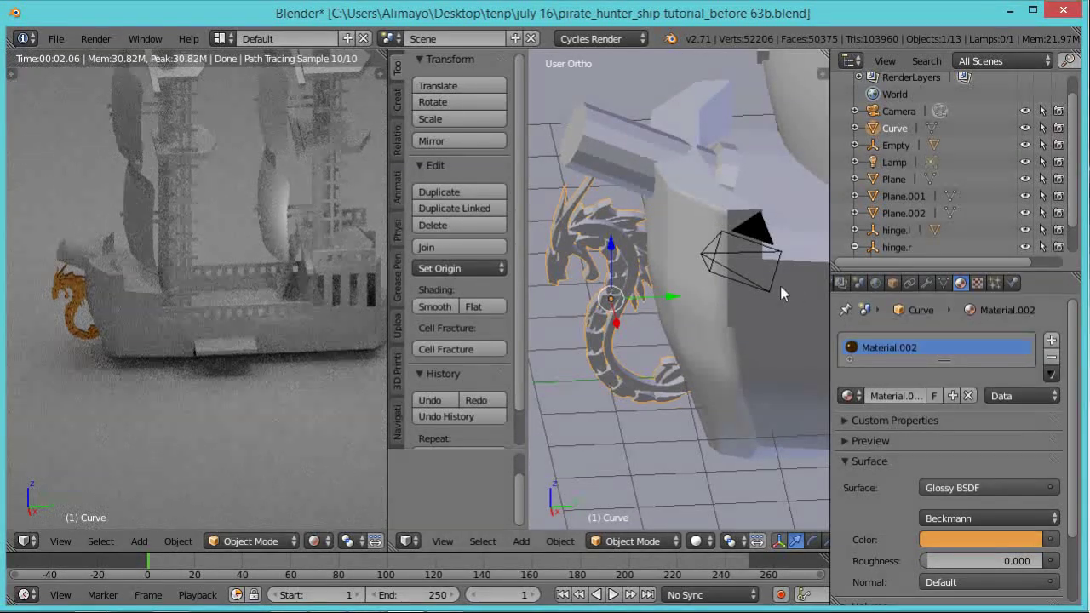
Select the main ship, hide the tool shelf in the second 3D view and widen that view to frame the whole hull
right_click(762, 337)
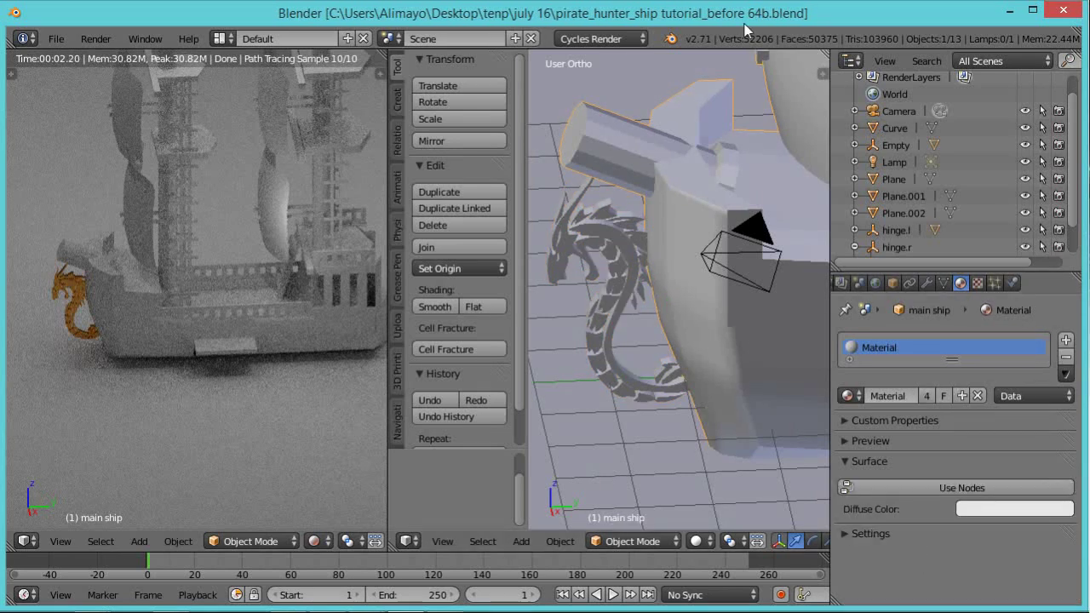
scroll(732, 244, down, 5)
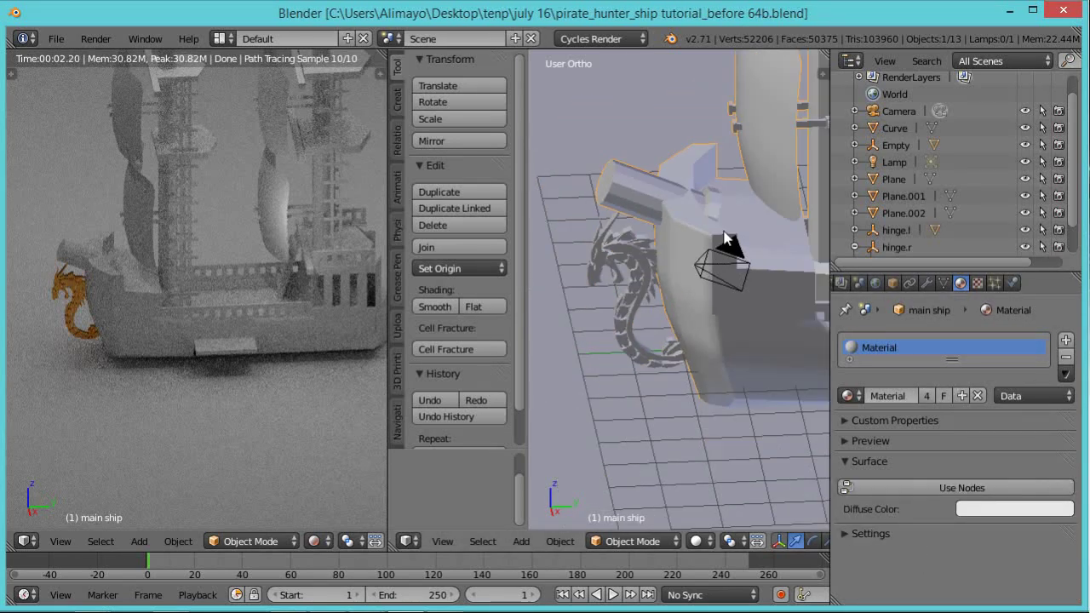
shift+middle_drag(728, 243, 652, 232)
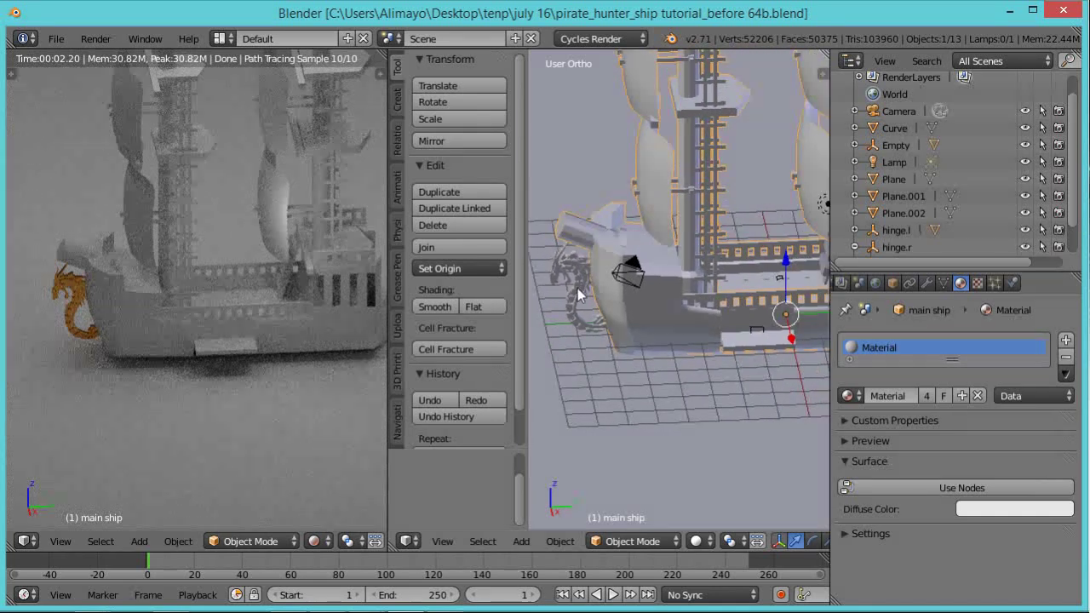
key(t)
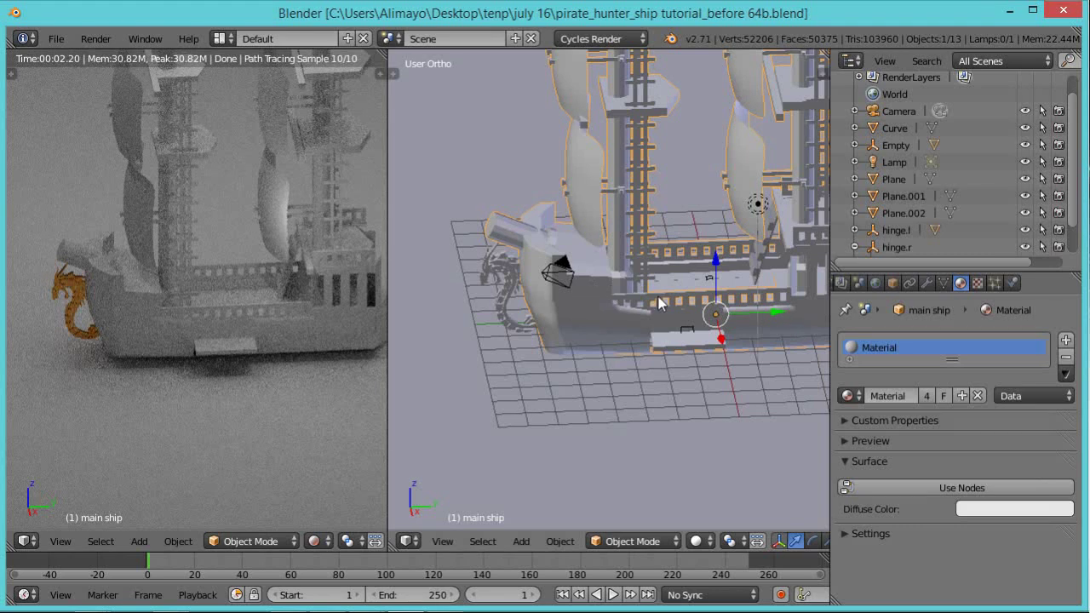
shift+middle_drag(660, 302, 643, 304)
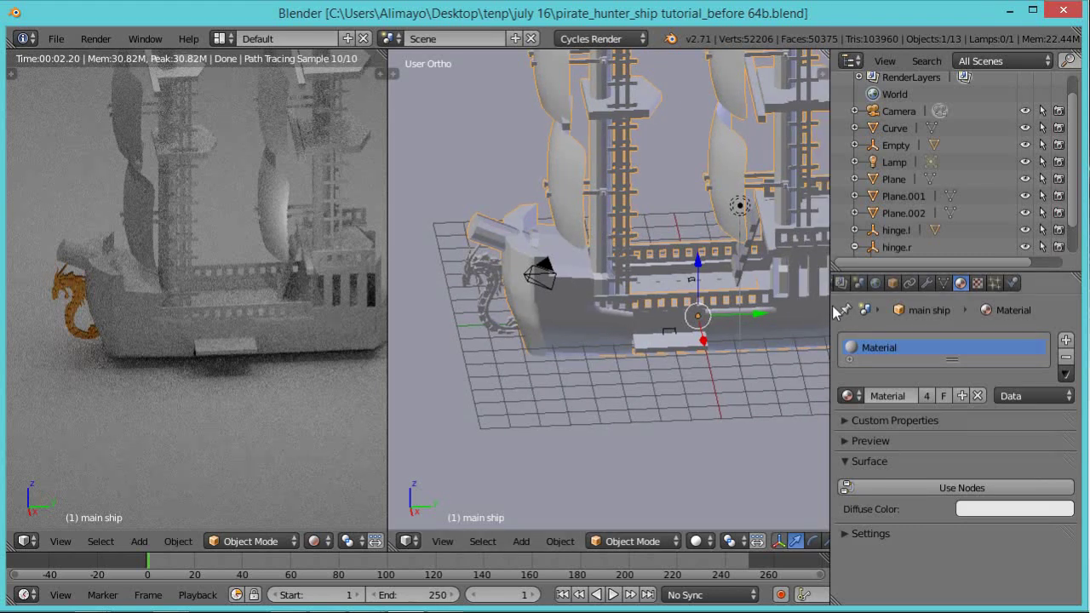
drag(829, 310, 933, 315)
shift+middle_drag(876, 331, 790, 437)
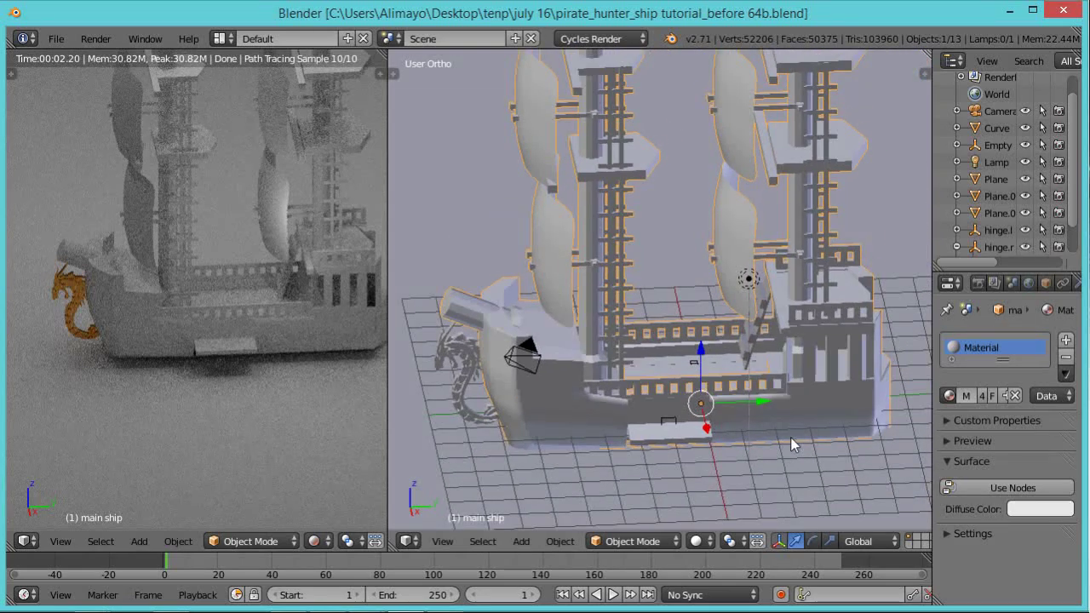
Edit the main ship's mesh and lasso-select the lower hull and bow in a wireframe side view, with shaded display restored after
key(Tab)
key(KP_3)
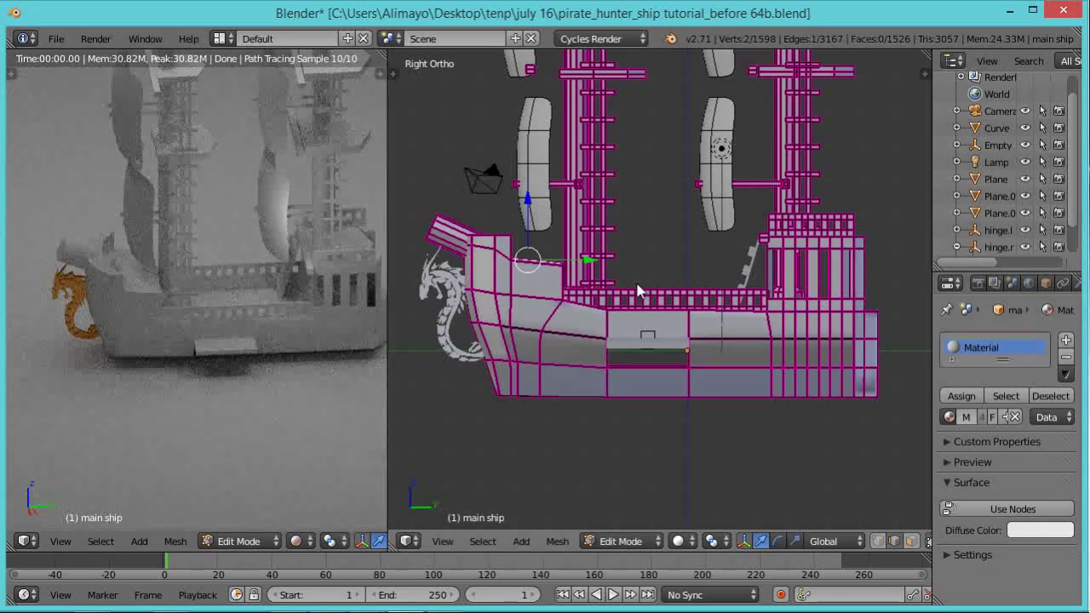
key(z)
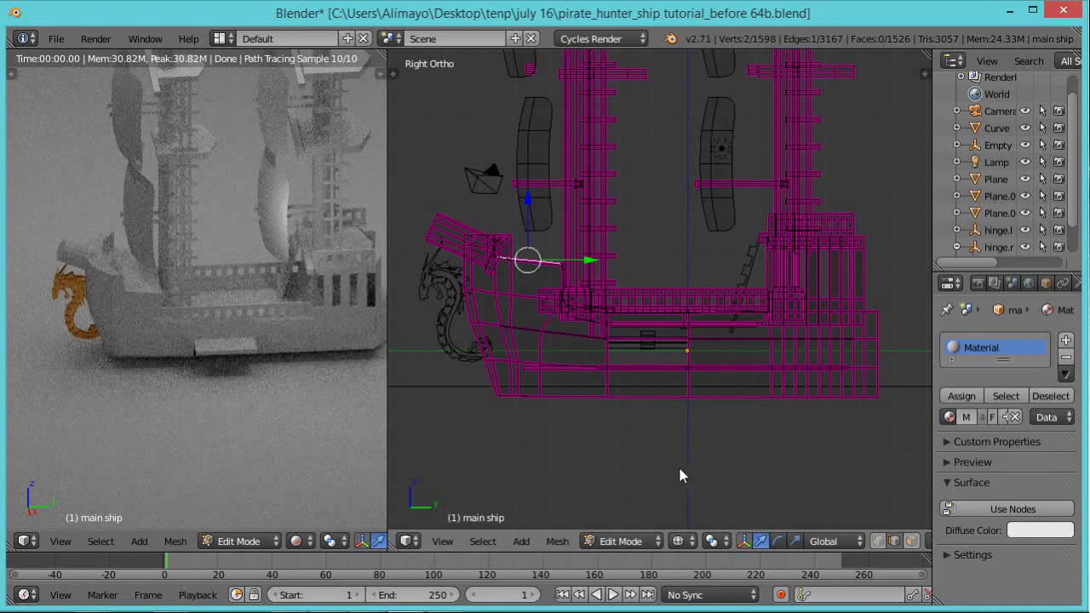
mouse_move(640, 462)
ctrl+mouse_down()
mouse_move(748, 482)
mouse_move(855, 454)
mouse_move(904, 401)
mouse_move(902, 321)
mouse_move(889, 308)
mouse_move(759, 321)
mouse_move(534, 315)
mouse_move(537, 291)
mouse_move(563, 284)
mouse_move(563, 262)
mouse_move(441, 199)
mouse_move(408, 263)
mouse_move(421, 337)
mouse_move(474, 448)
mouse_move(524, 464)
ctrl+mouse_up()
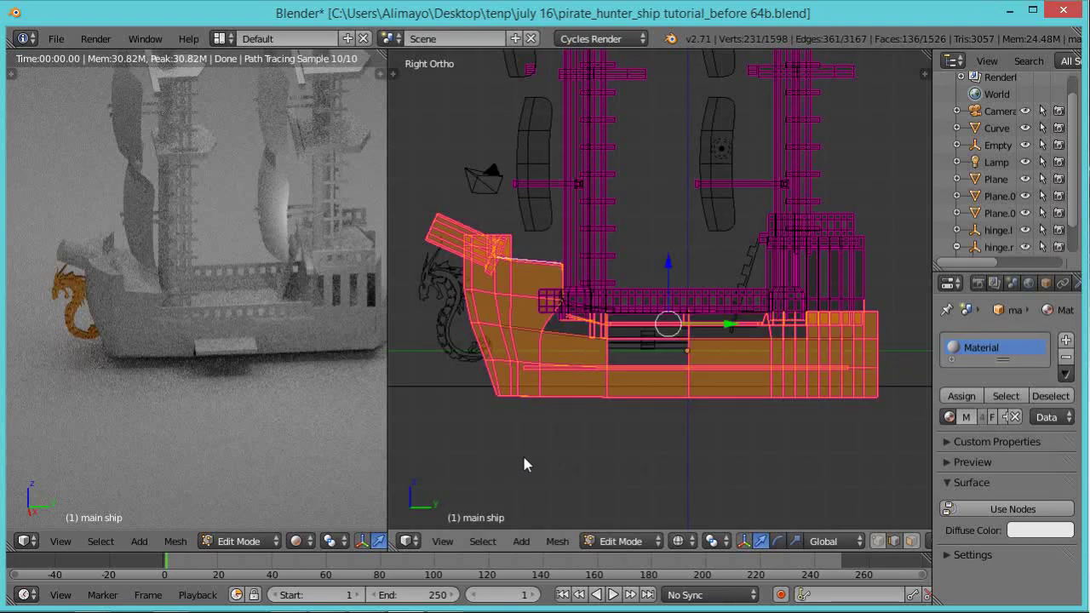
key(z)
middle_drag(585, 460, 632, 461)
scroll(633, 460, up, 2)
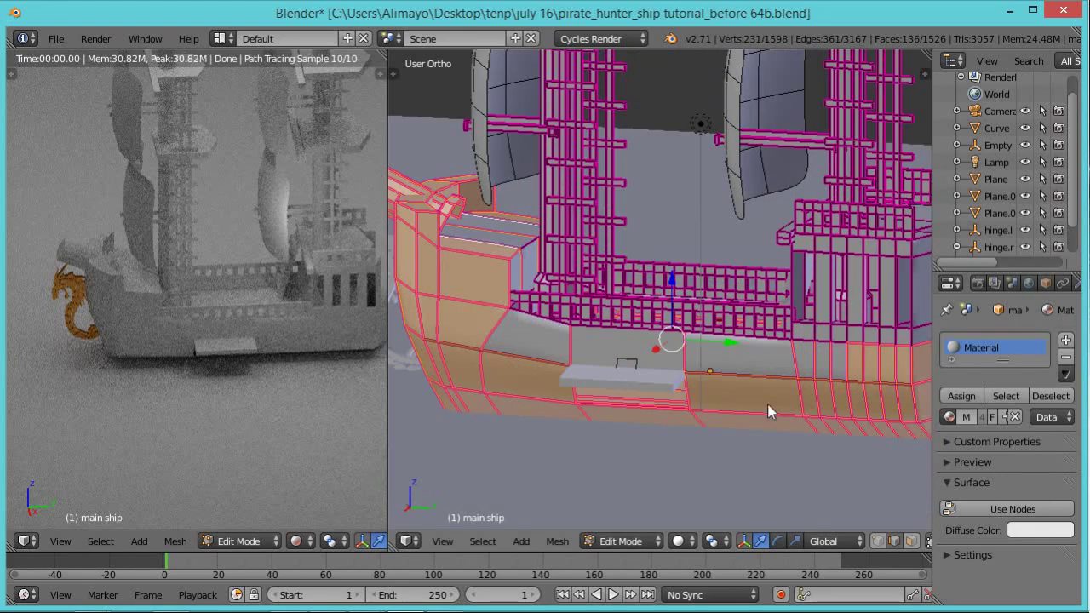
Switch to face selection and add the unselected upper hull side, foredeck and forecastle rear wall faces to the selection
shift+right_click(826, 375)
shift+right_click(834, 370)
click(911, 542)
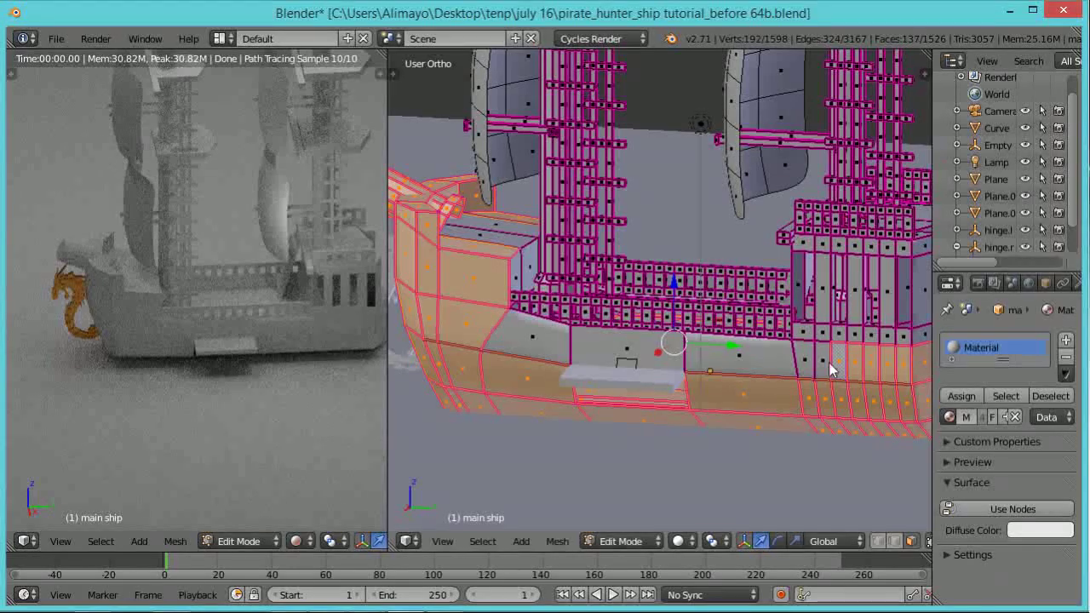
shift+right_click(761, 377)
shift+right_click(640, 359)
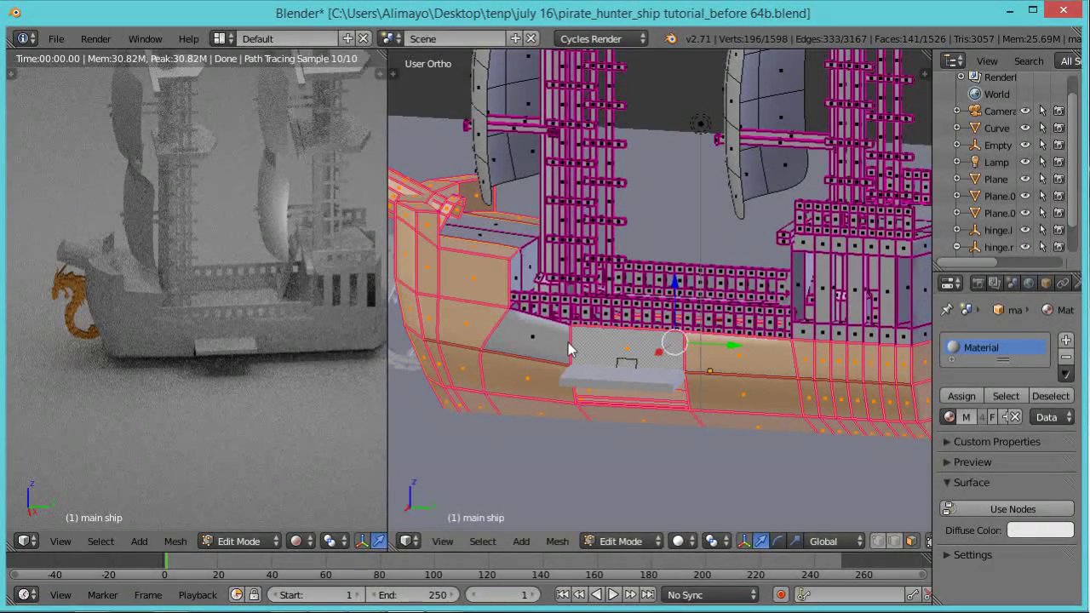
shift+right_click(571, 348)
shift+right_click(518, 246)
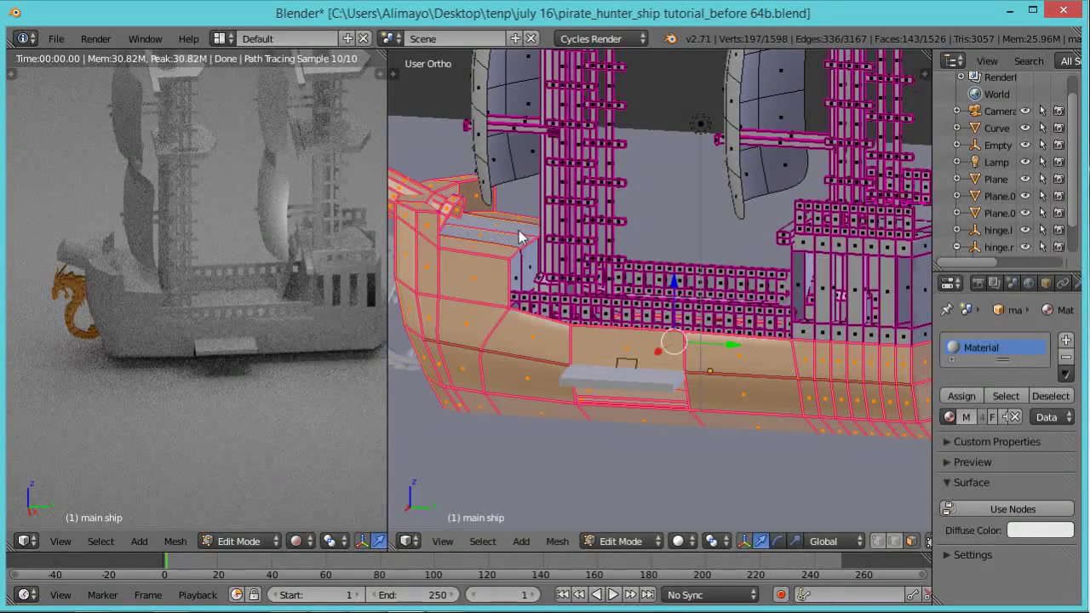
shift+right_click(521, 288)
shift+right_click(534, 266)
Add the main deck faces around the front mast's base and beside the forecastle to the selection
middle_drag(643, 325, 580, 397)
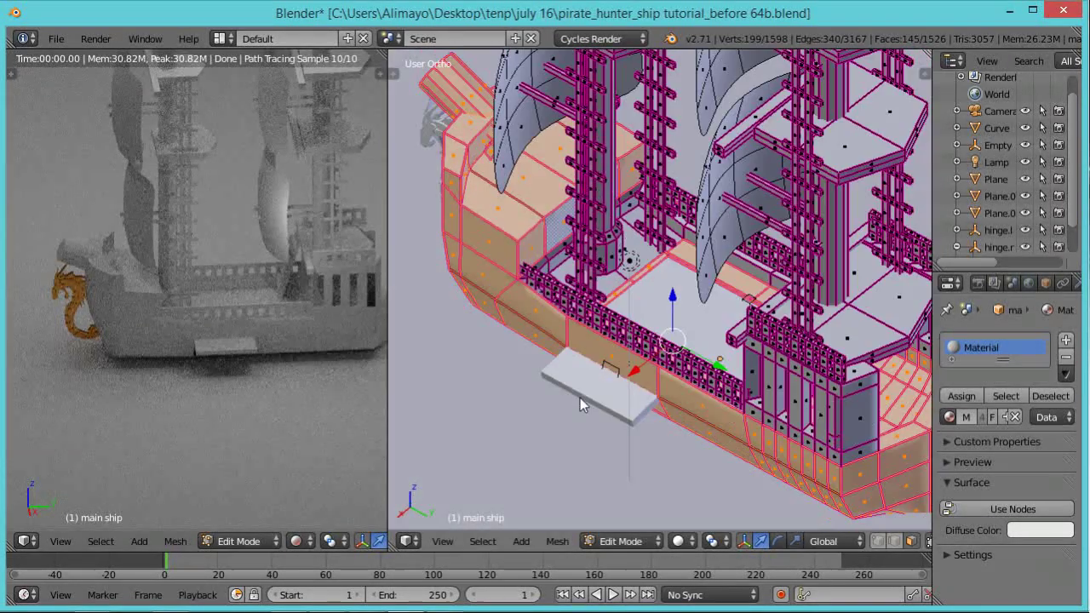
shift+right_click(640, 260)
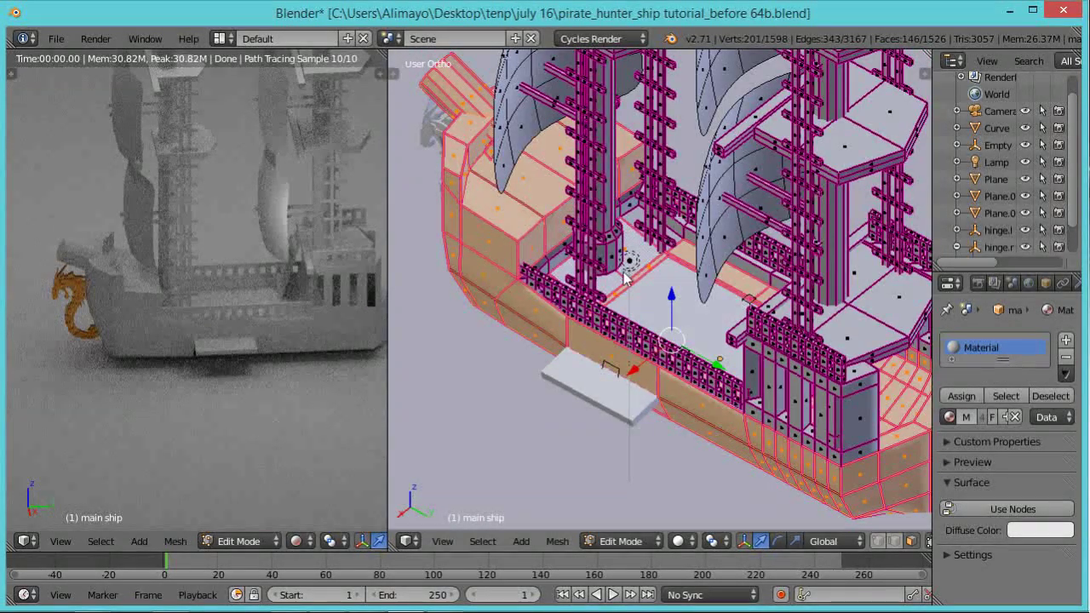
shift+right_click(633, 214)
shift+right_click(565, 259)
shift+right_click(552, 260)
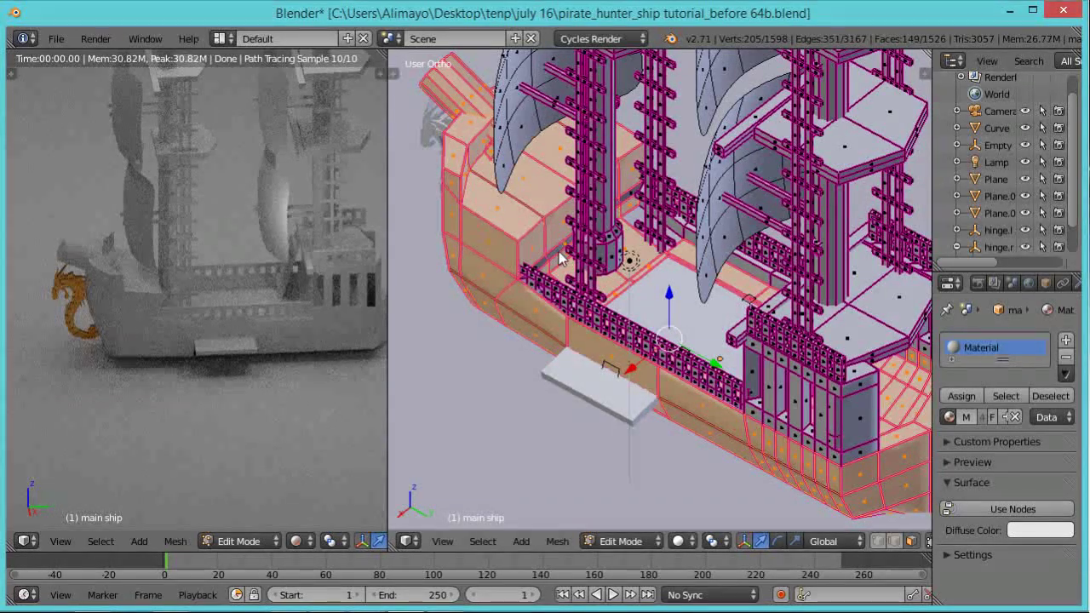
Extend the hull selection with the inner bulwark faces on the far side and the inner faces near the rear mast
middle_drag(728, 312, 762, 304)
shift+right_click(704, 264)
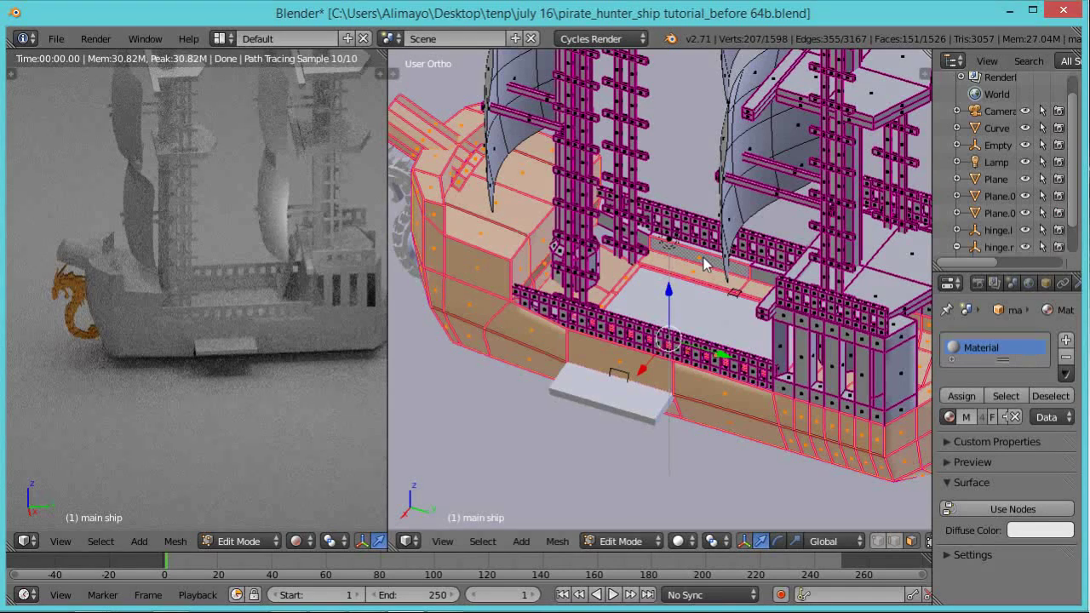
shift+right_click(647, 246)
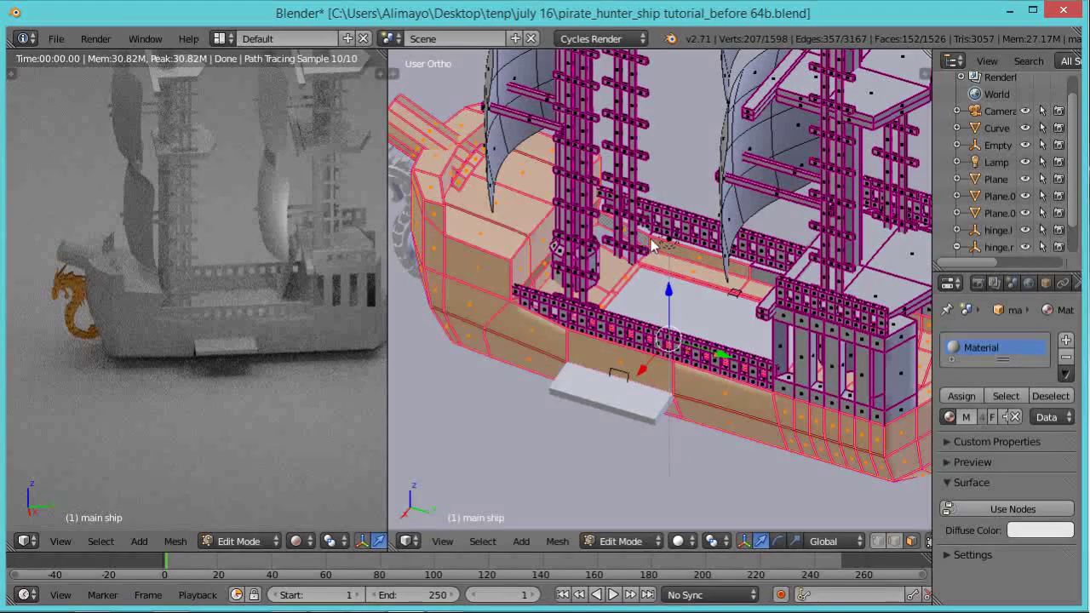
middle_drag(691, 297, 780, 281)
shift+right_click(768, 258)
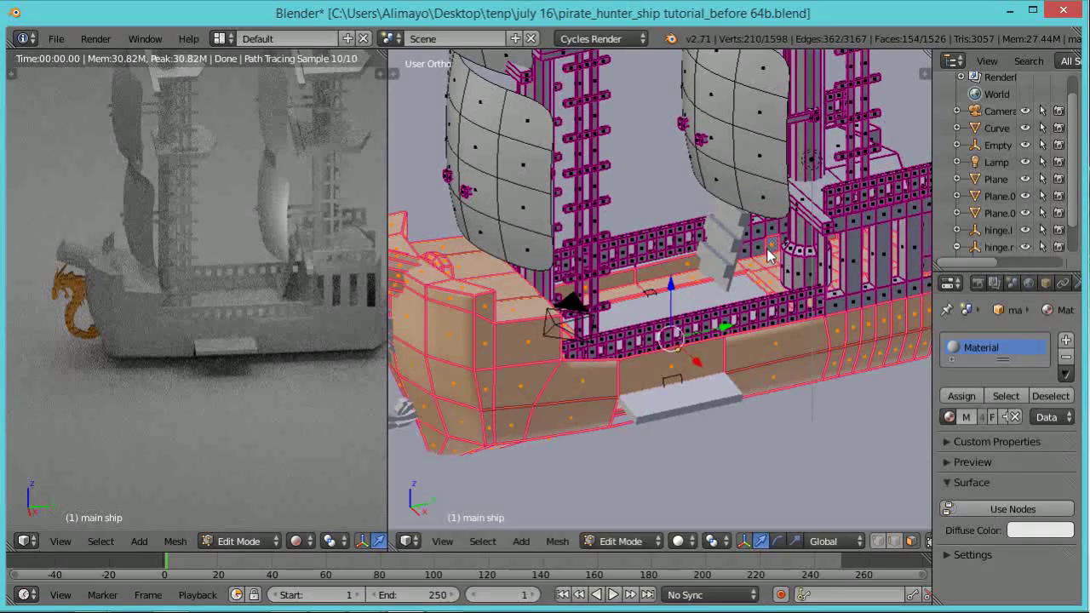
middle_drag(698, 300, 884, 333)
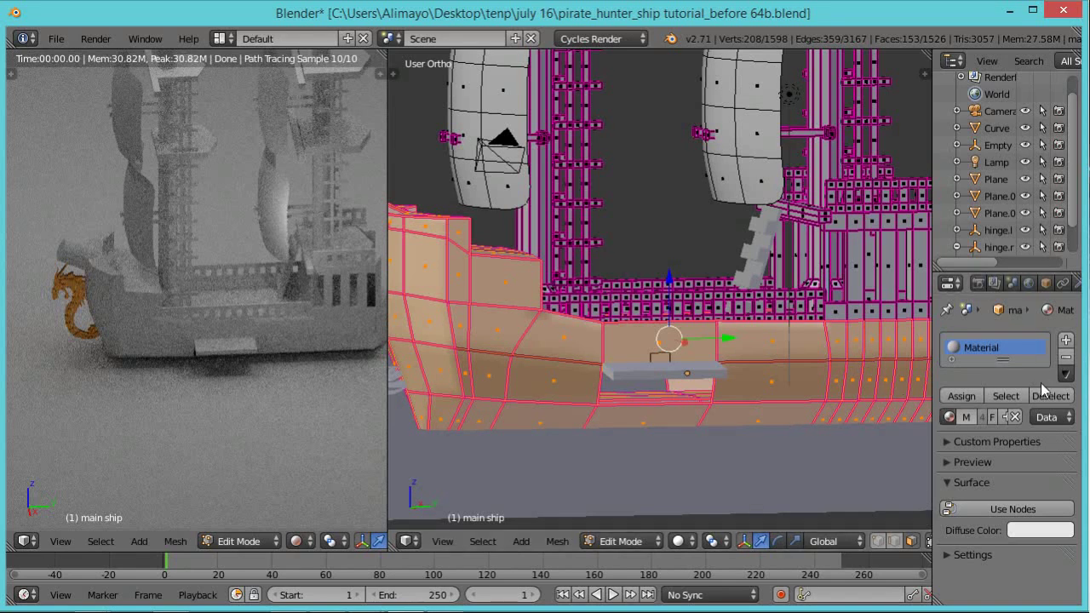
Add a second material slot to the main ship, widen the properties area and create a new material in the slot
click(1065, 341)
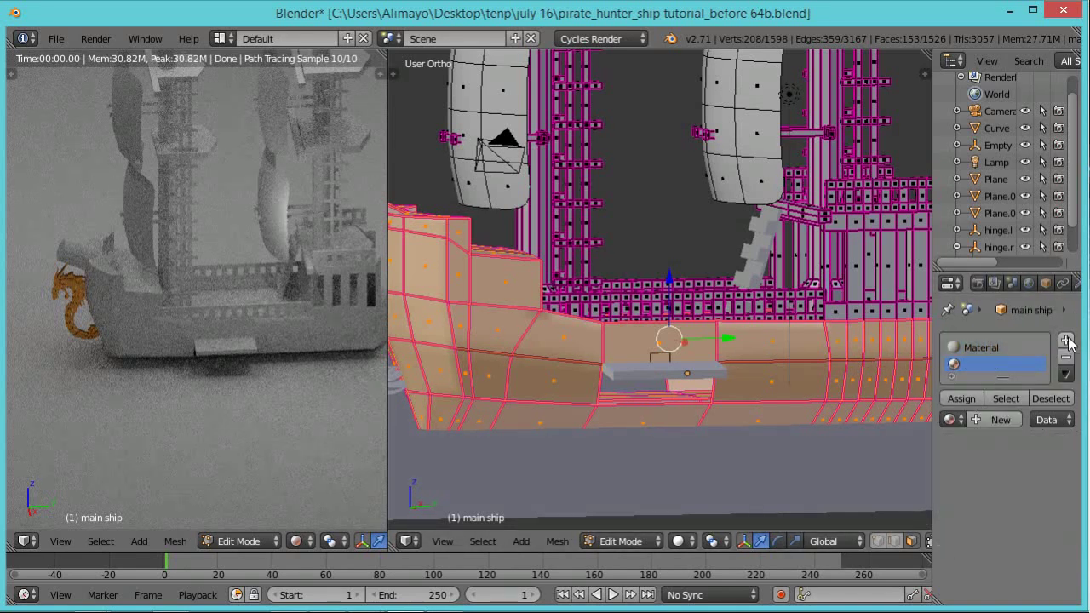
drag(937, 419, 884, 415)
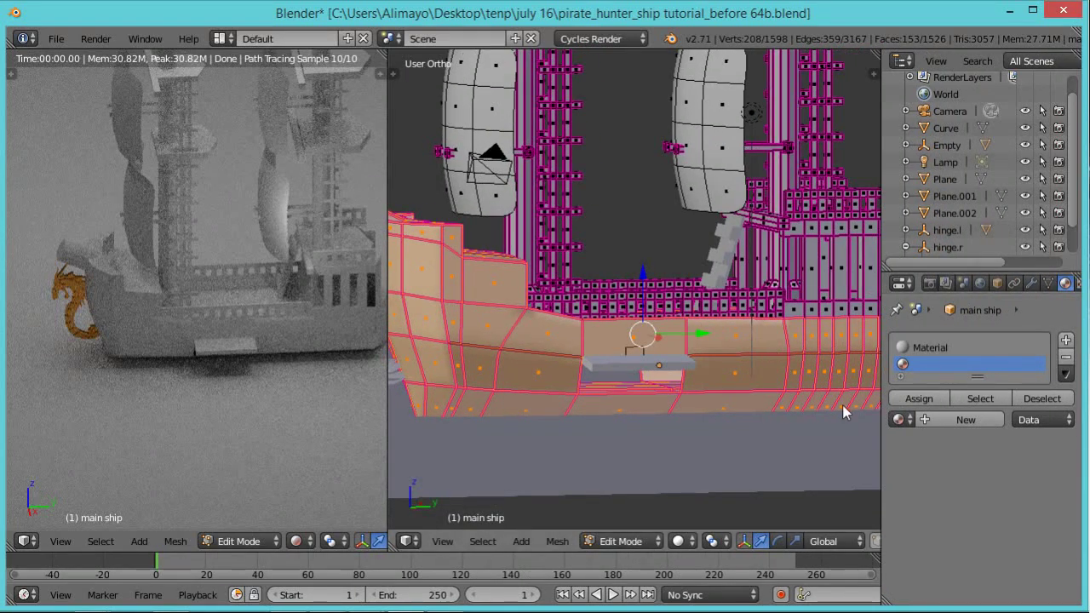
click(956, 416)
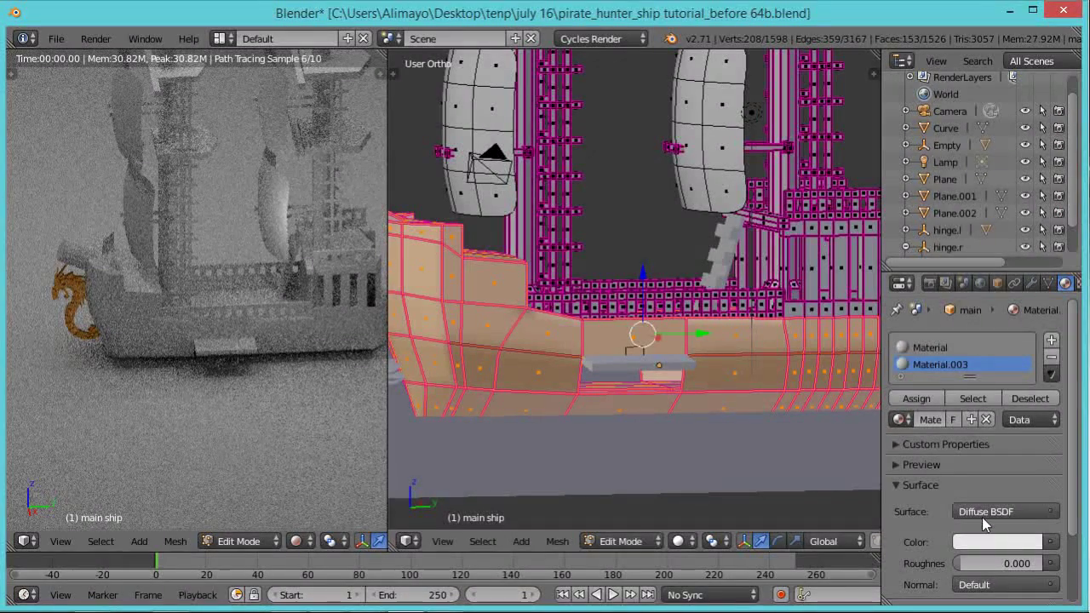
Set the new material's diffuse colour to a dark orange-brown and assign it to the selected hull faces
click(987, 542)
mouse_move(950, 419)
mouse_down()
mouse_move(933, 405)
mouse_move(930, 423)
mouse_up()
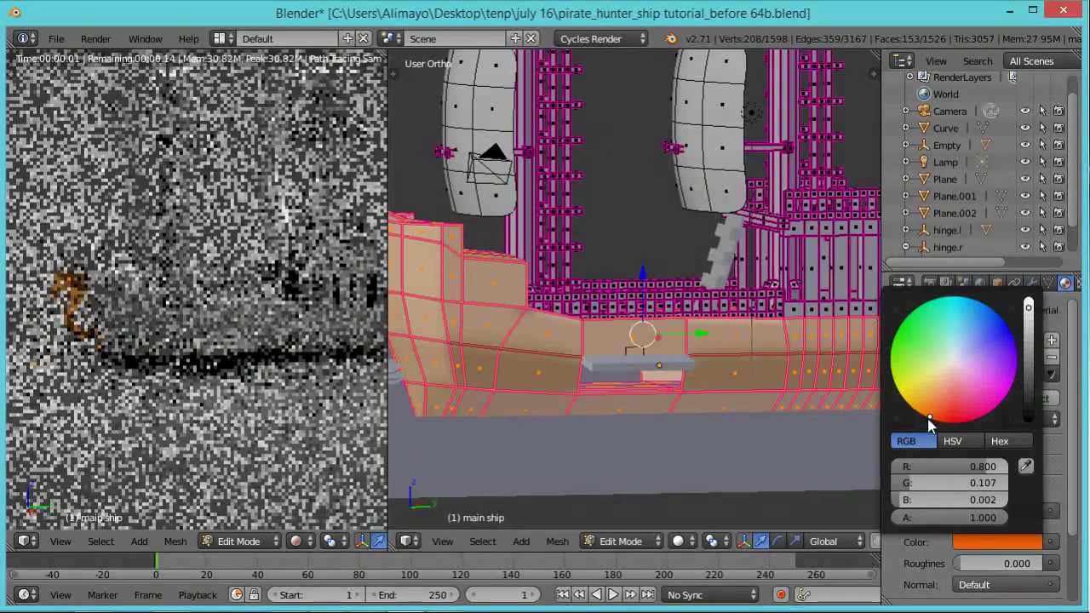
click(1030, 337)
drag(1029, 337, 1025, 362)
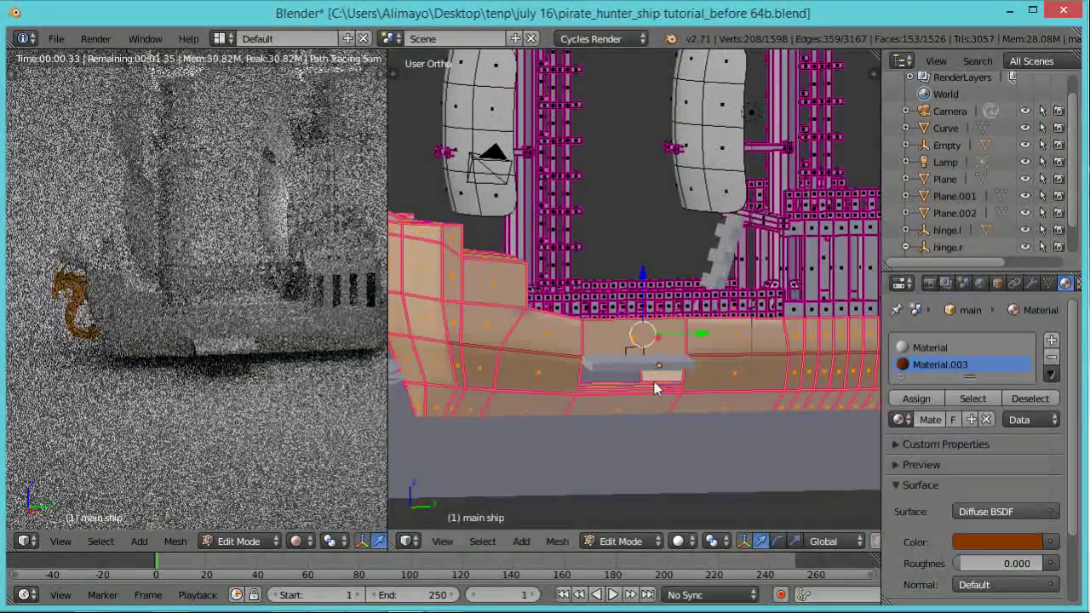
click(896, 399)
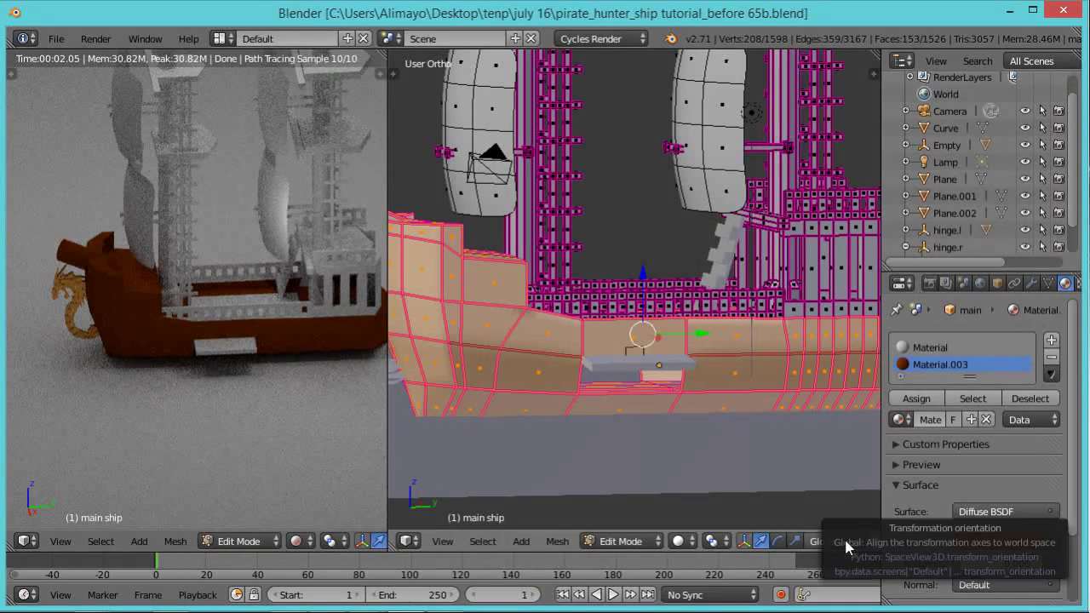
Select both masts and their rope ladders by picking a face on each and extending the selection to all linked geometry
scroll(767, 543, down, 6)
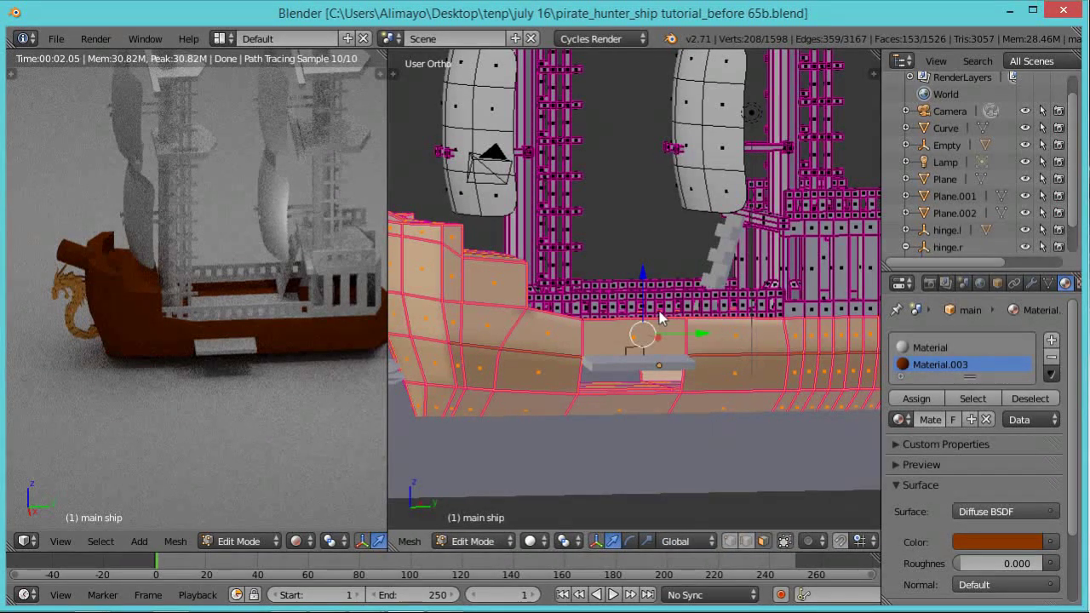
right_click(572, 226)
middle_drag(581, 247, 552, 223)
shift+right_click(529, 117)
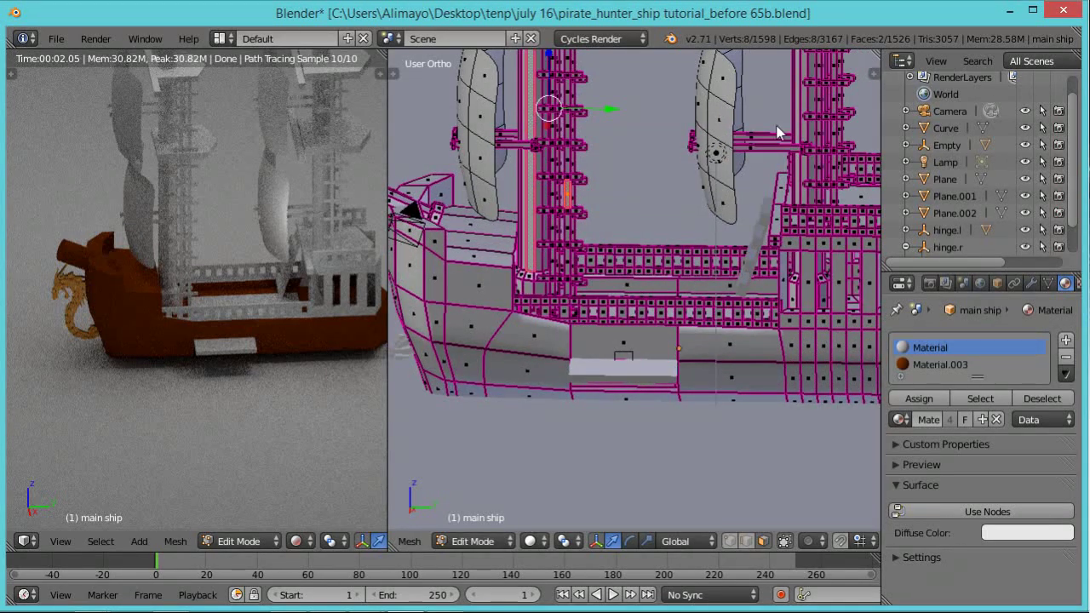
shift+right_click(799, 105)
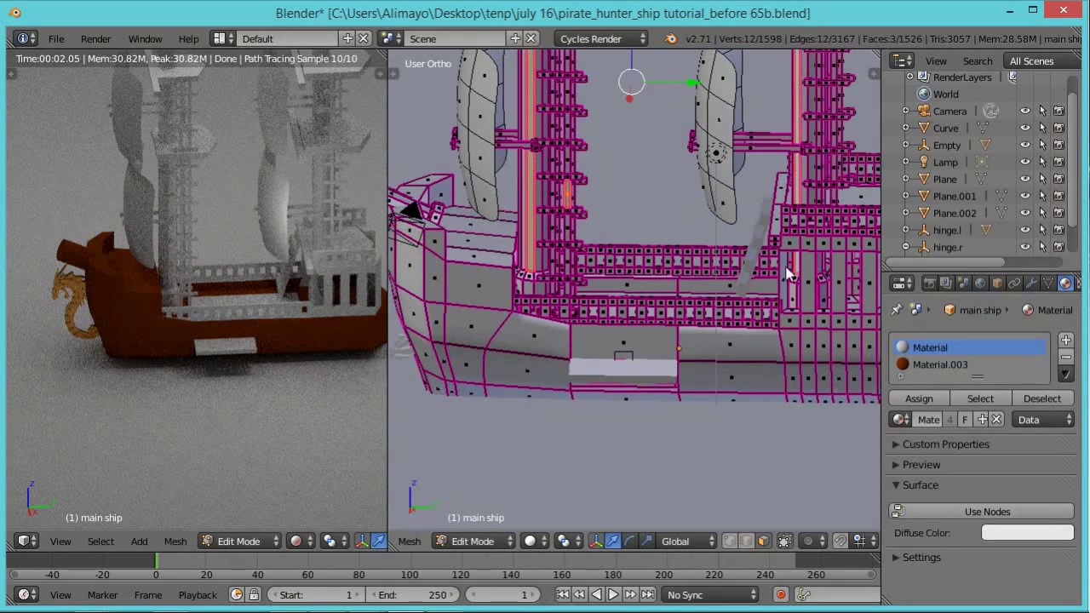
middle_drag(782, 277, 729, 396)
shift+right_click(840, 174)
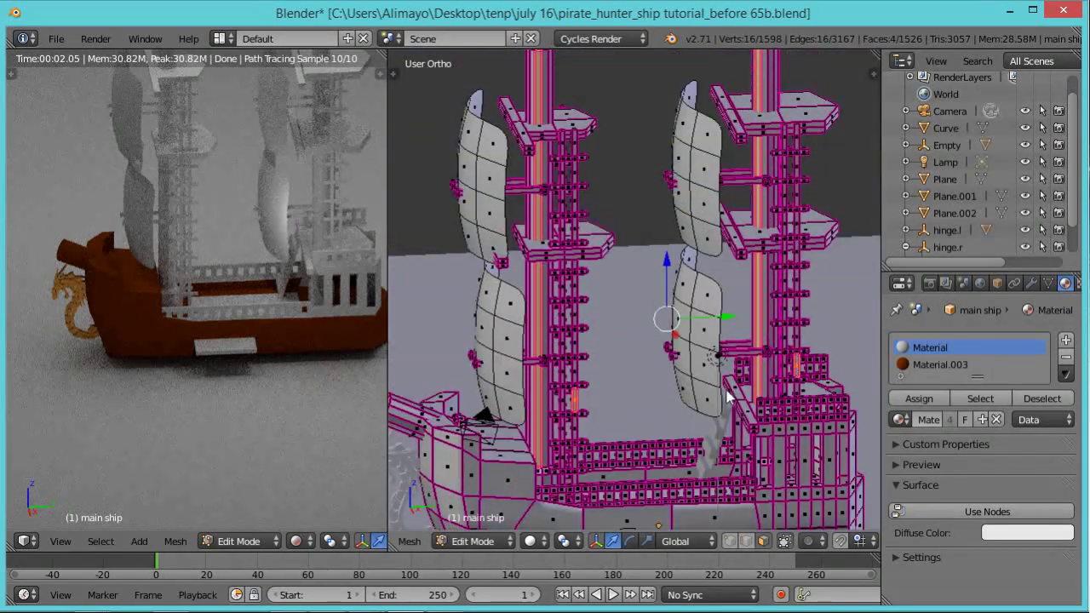
scroll(611, 209, down, 5)
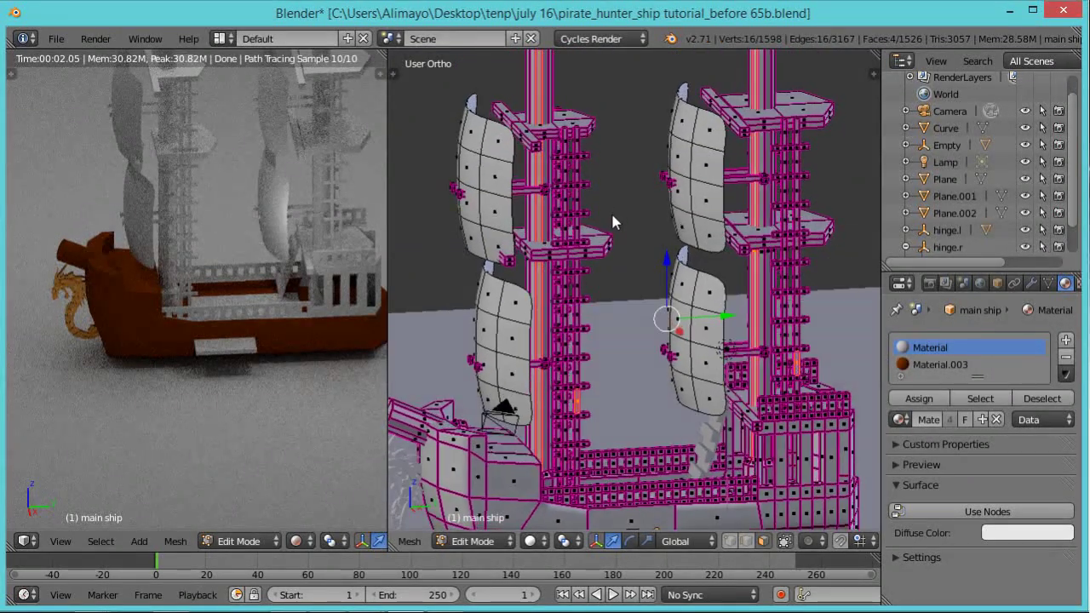
scroll(648, 234, up, 4)
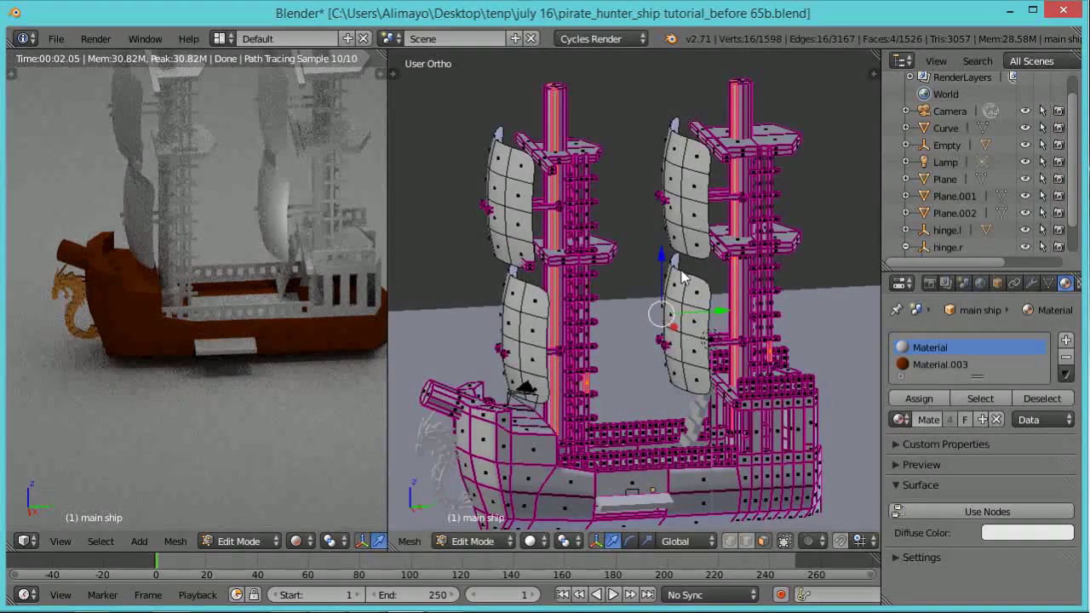
key(ctrl+l)
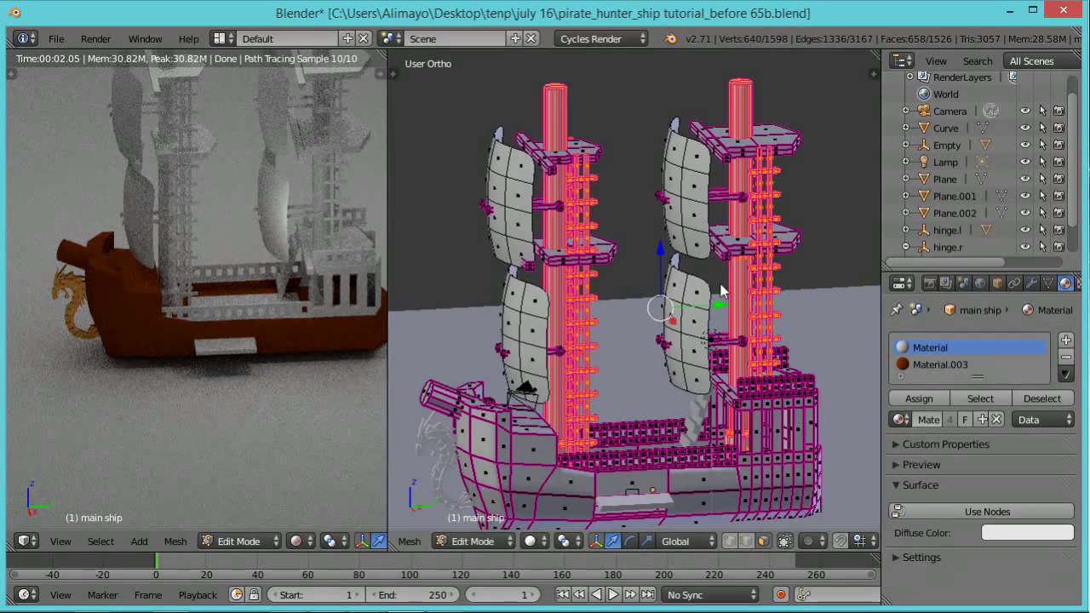
Deselect the two face loops that form the collar and base at the foot of the front mast
scroll(667, 304, up, 5)
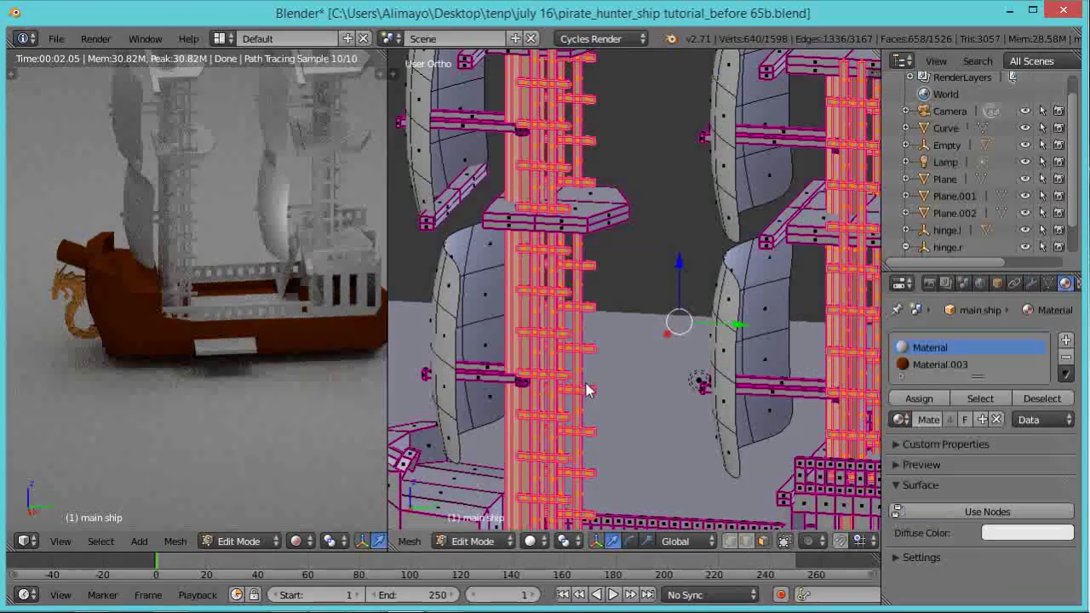
shift+scroll(588, 272, down, 3)
scroll(577, 262, up, 5)
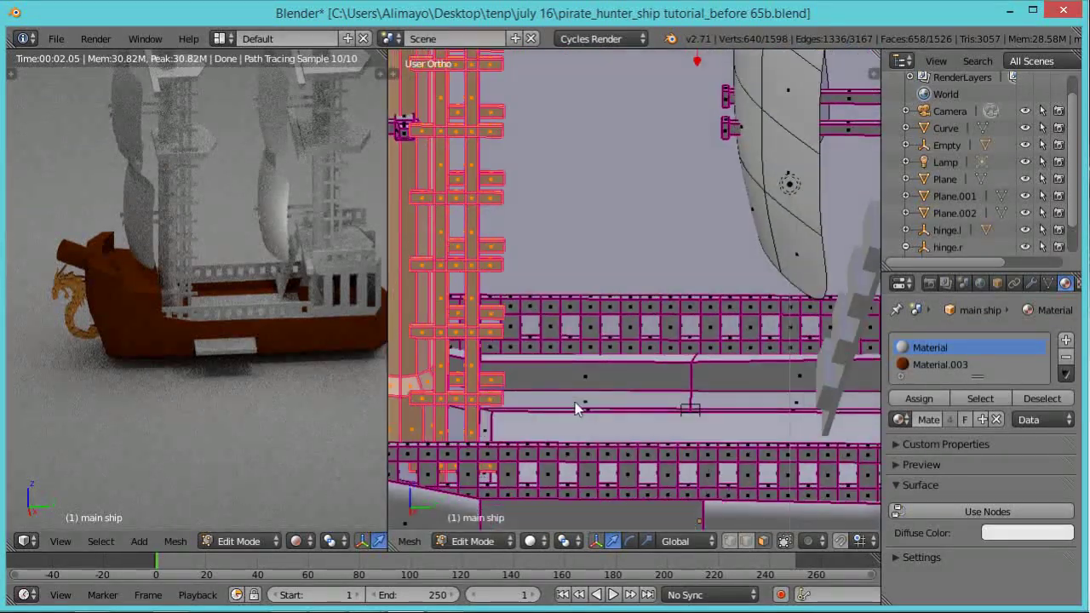
middle_drag(530, 388, 619, 373)
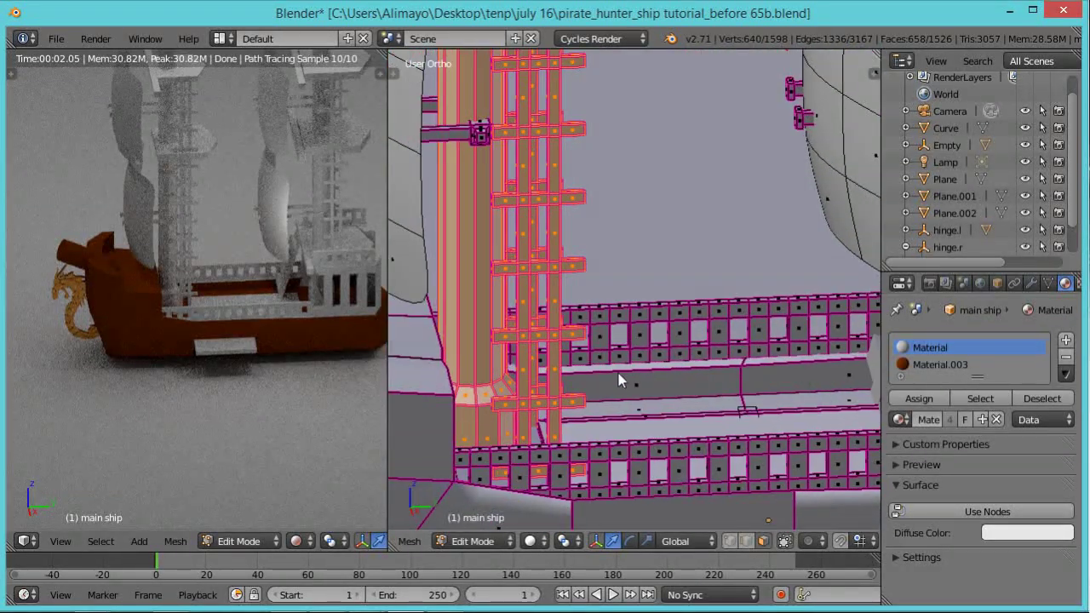
alt+shift+right_click(477, 413)
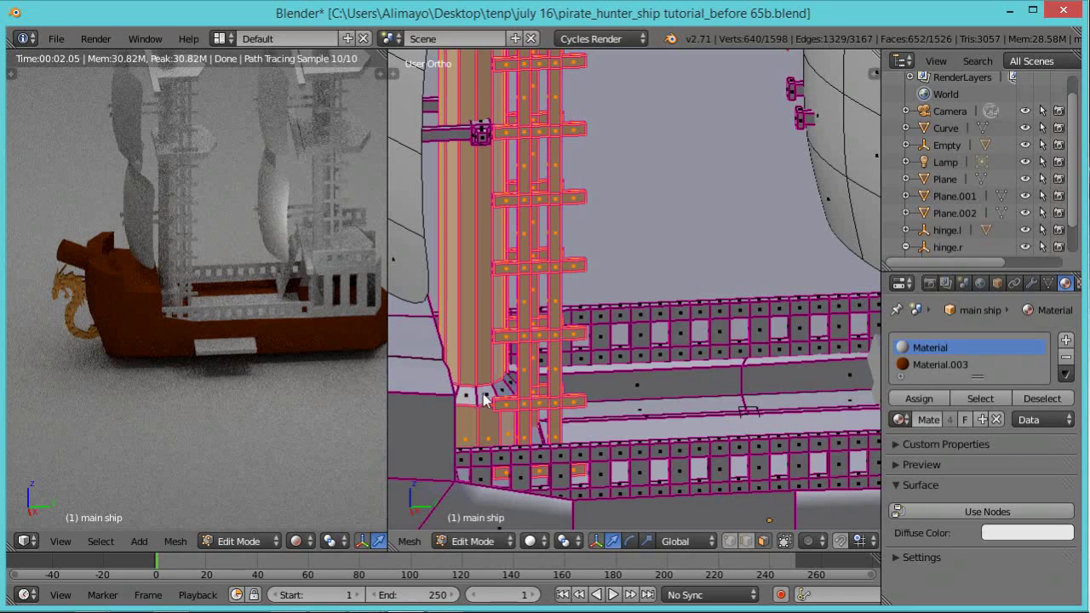
alt+shift+right_click(481, 432)
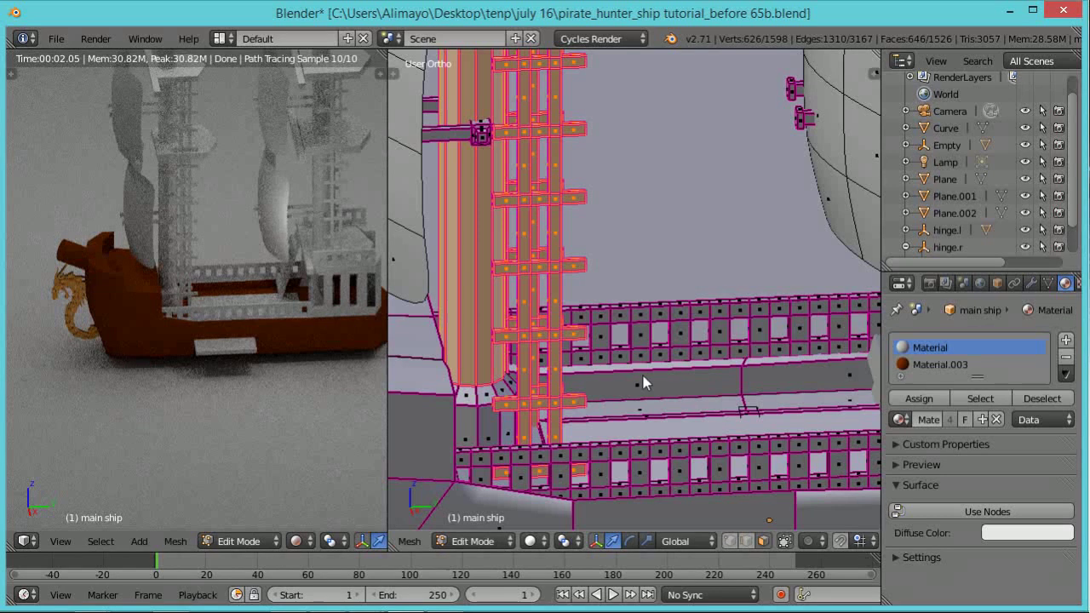
Deselect the two face loops that form the collar and base at the foot of the rear mast
middle_drag(643, 378, 725, 380)
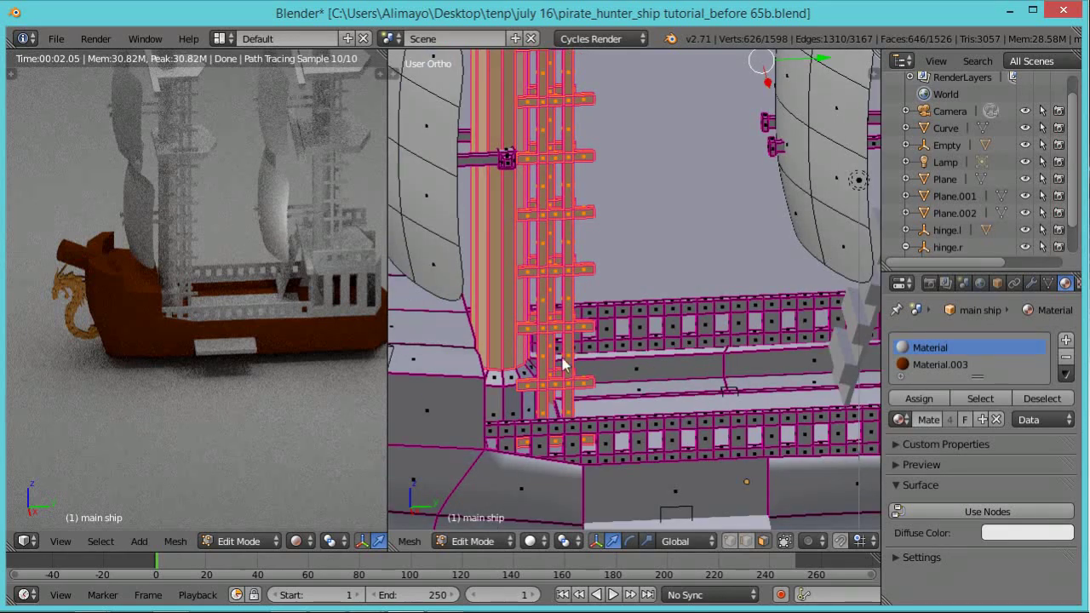
middle_drag(779, 357, 645, 392)
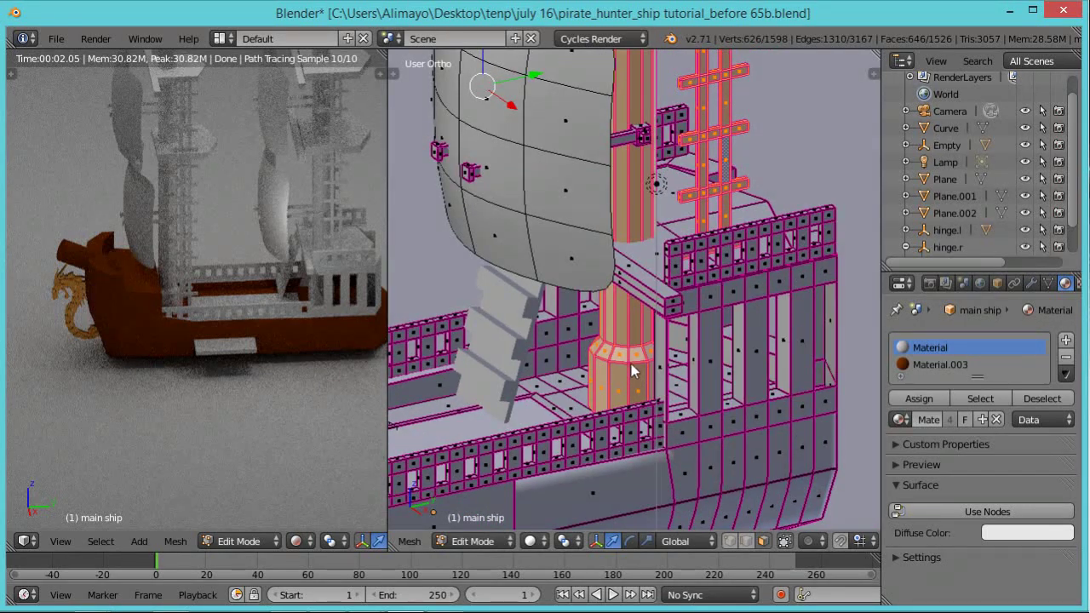
alt+shift+right_click(628, 362)
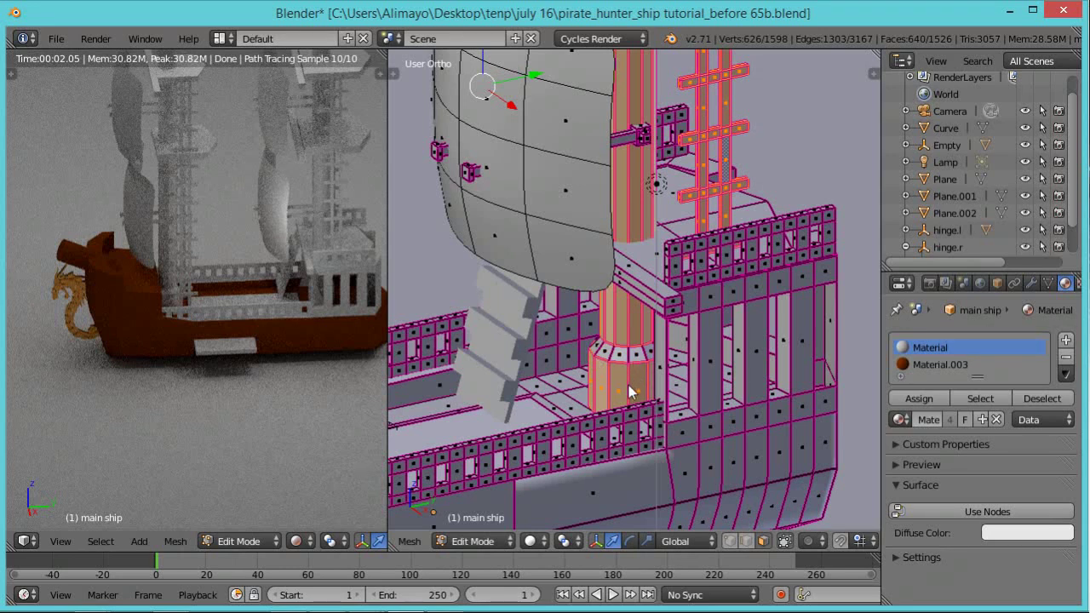
alt+shift+right_click(630, 392)
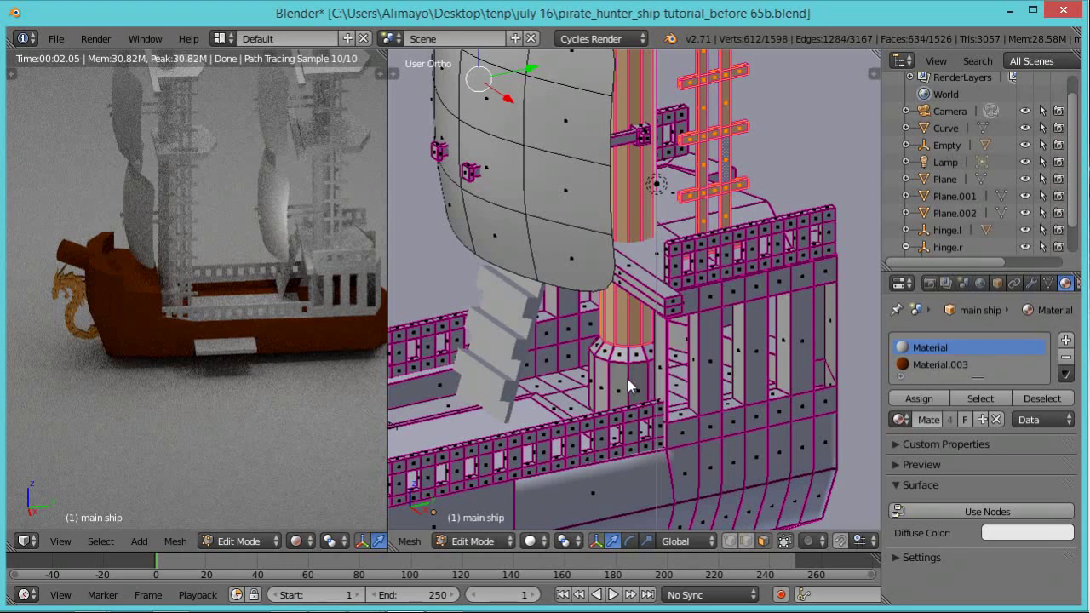
middle_drag(627, 379, 681, 383)
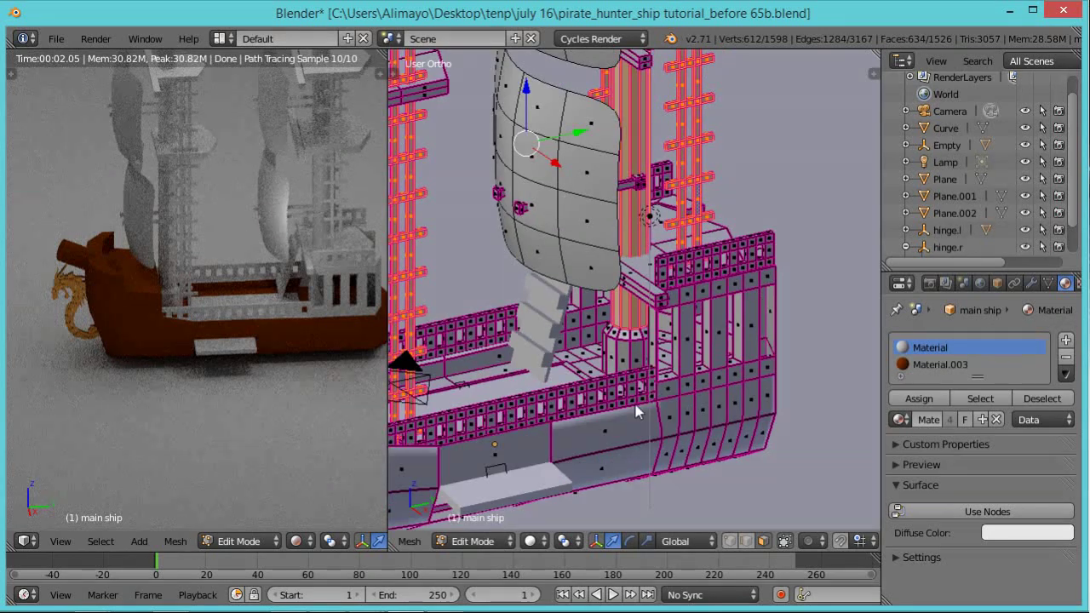
Add a third material slot with a new material, set its diffuse colour to mid-grey and assign it to the selected masts and ladders
click(1066, 341)
click(940, 432)
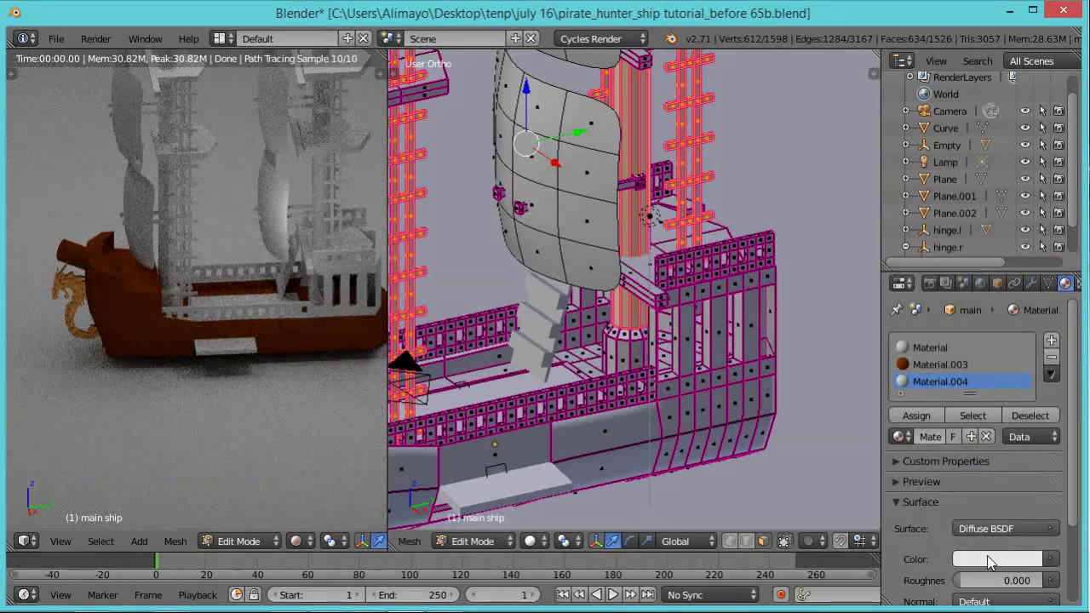
click(987, 558)
drag(1030, 368, 846, 312)
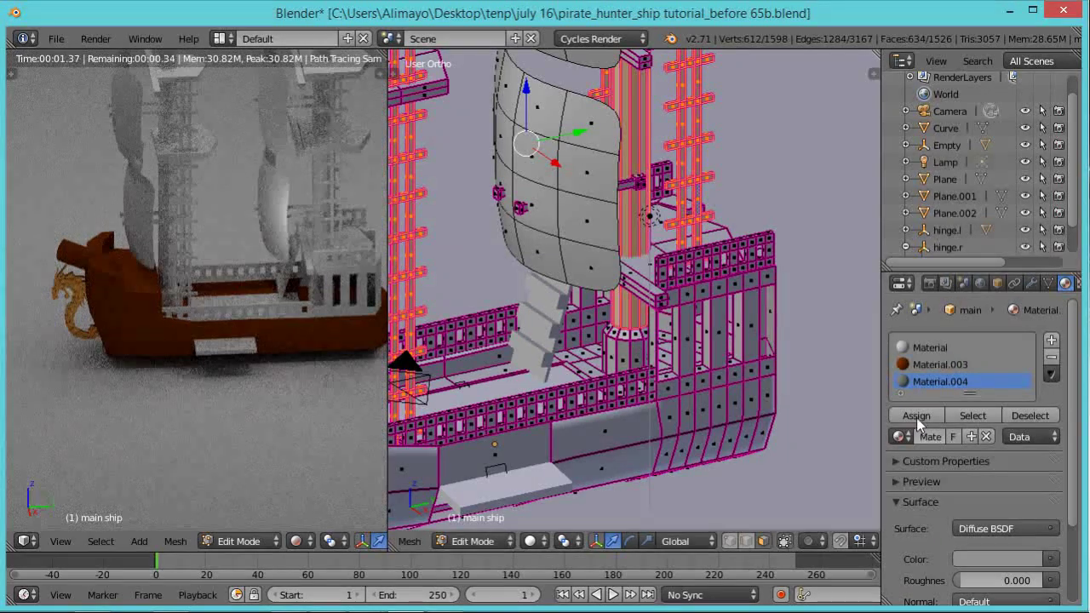
click(916, 417)
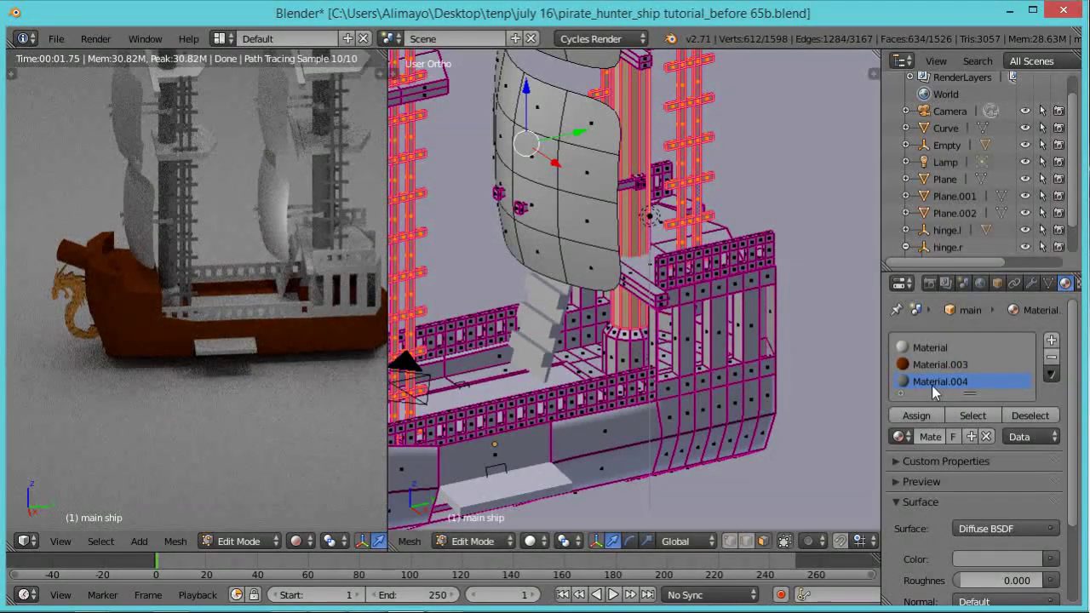
Darken the mast material's diffuse colour to a near-black charcoal and assign it to the selected masts and ladders again
scroll(1068, 426, down, 2)
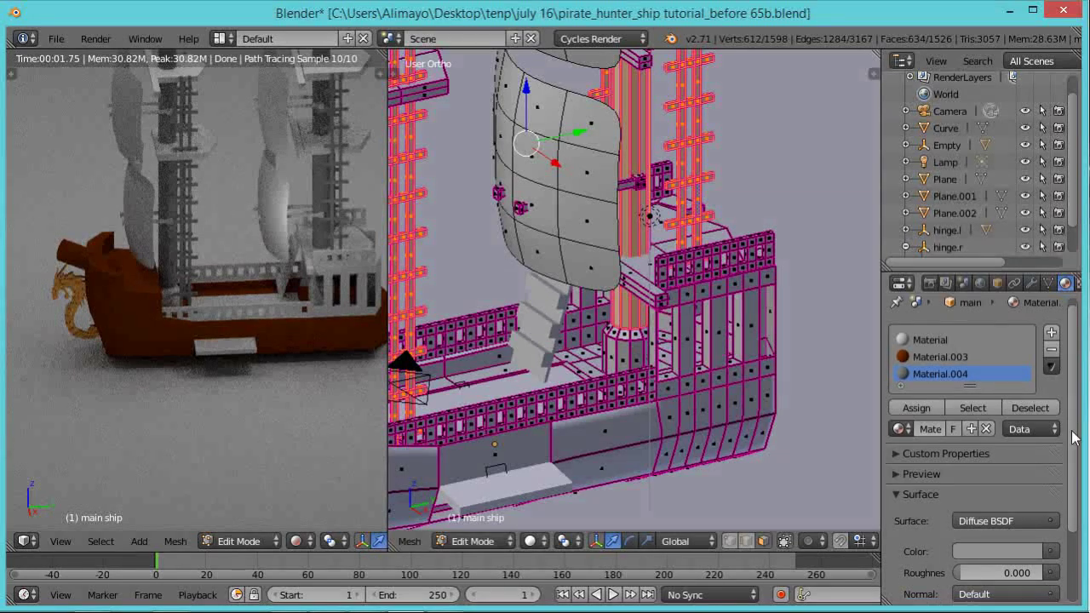
click(1006, 528)
mouse_move(1034, 404)
mouse_down()
mouse_move(1031, 375)
mouse_move(1028, 401)
mouse_up()
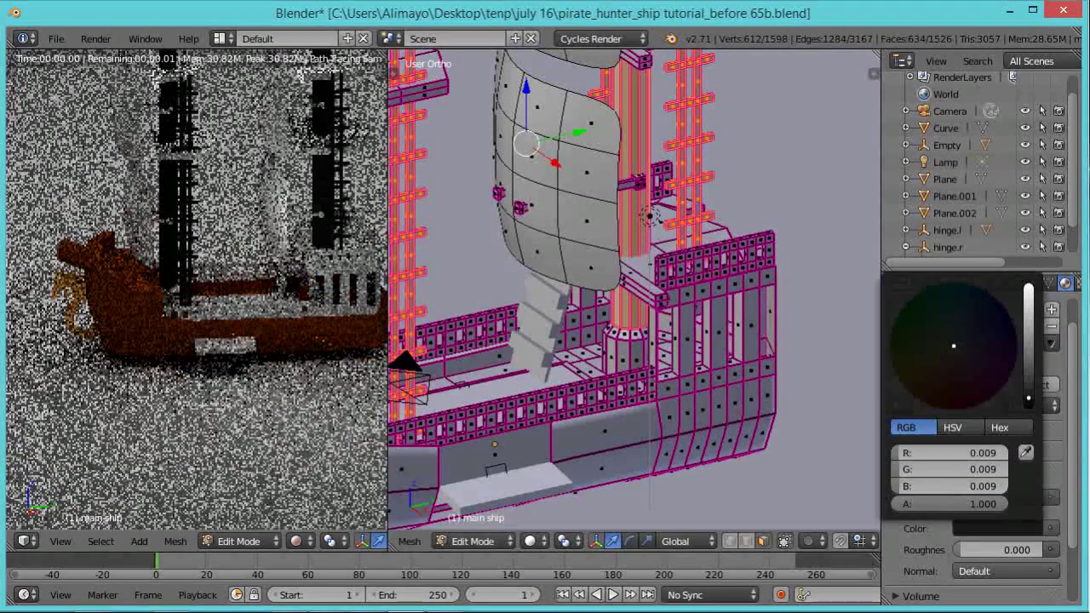
click(917, 385)
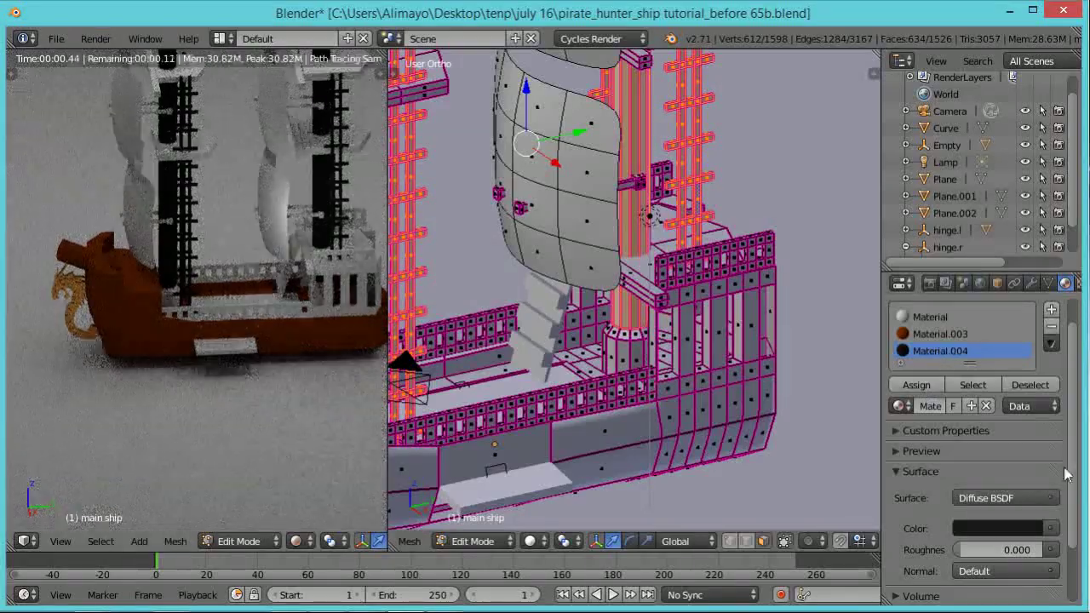
click(1017, 528)
drag(1031, 401, 1065, 402)
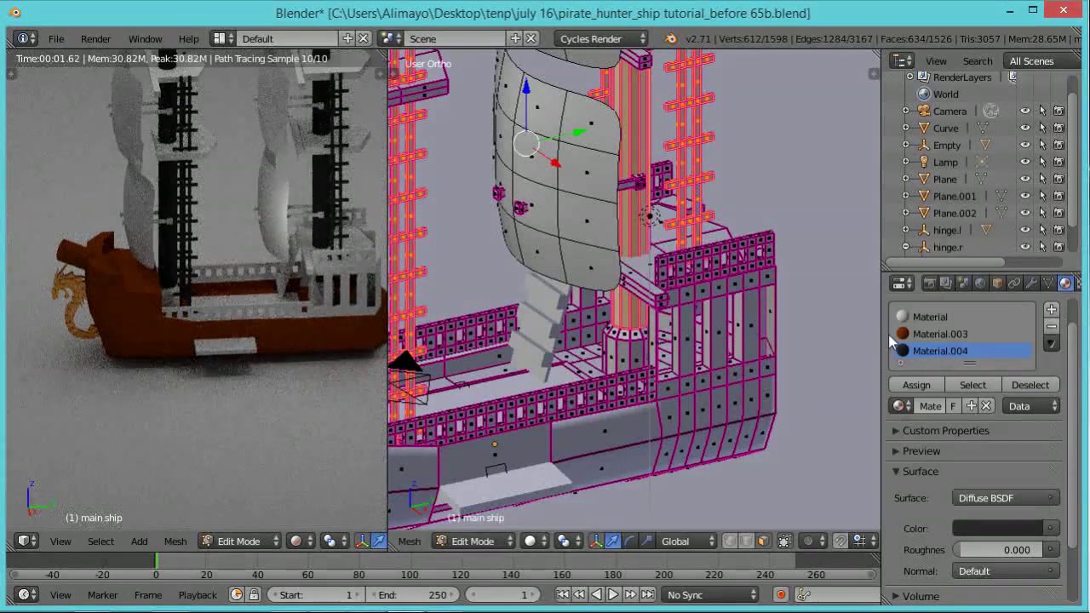
click(932, 384)
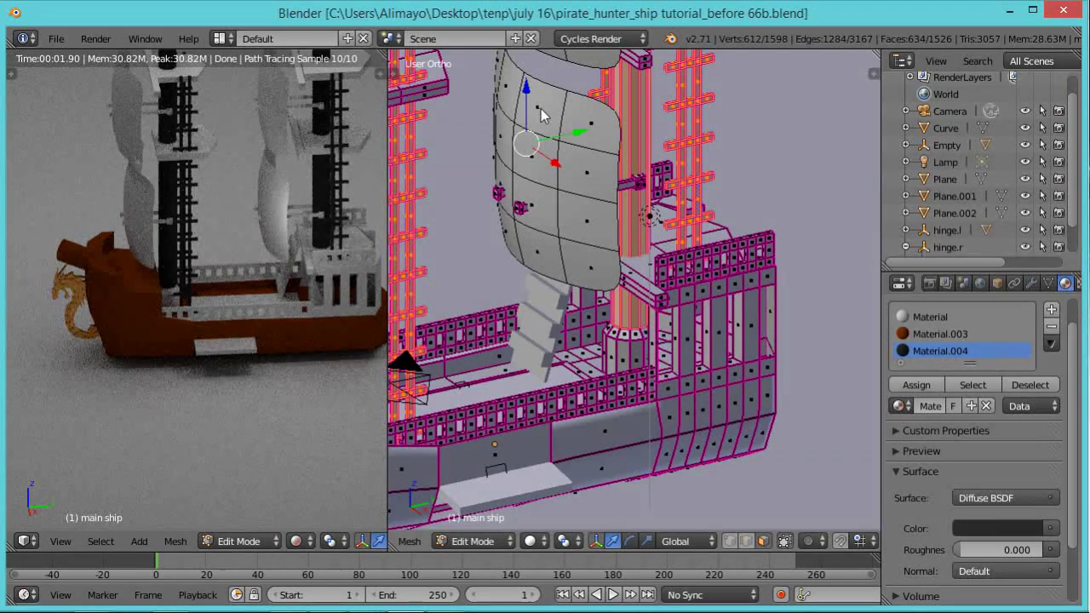
Select the outer wide column of faces on both rear mast sails and hide the transform manipulator
right_click(540, 115)
shift+right_click(538, 145)
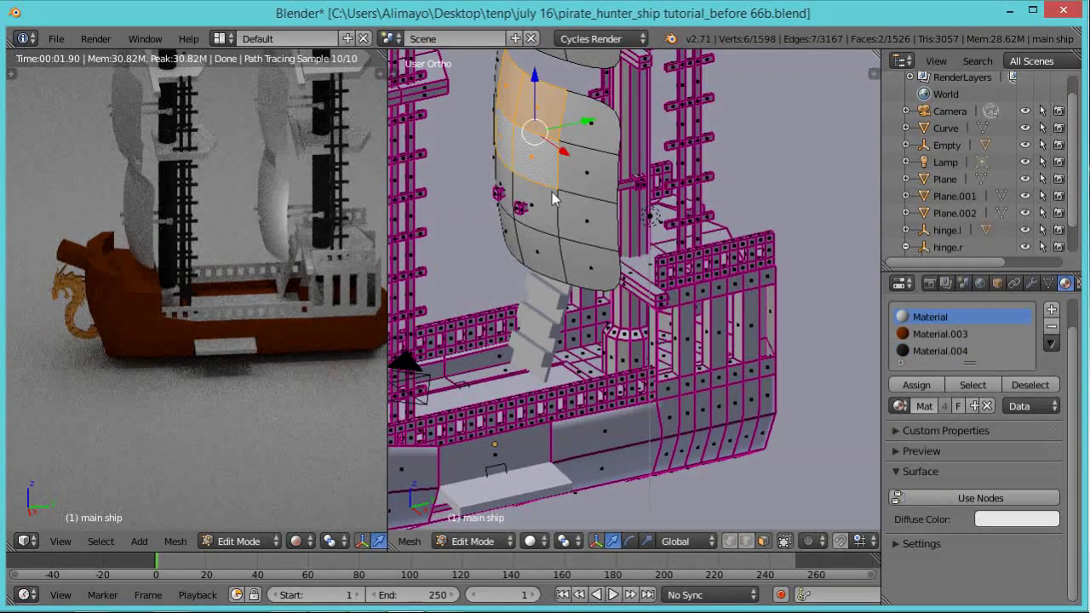
shift+right_click(554, 194)
shift+right_click(551, 228)
scroll(558, 223, down, 4)
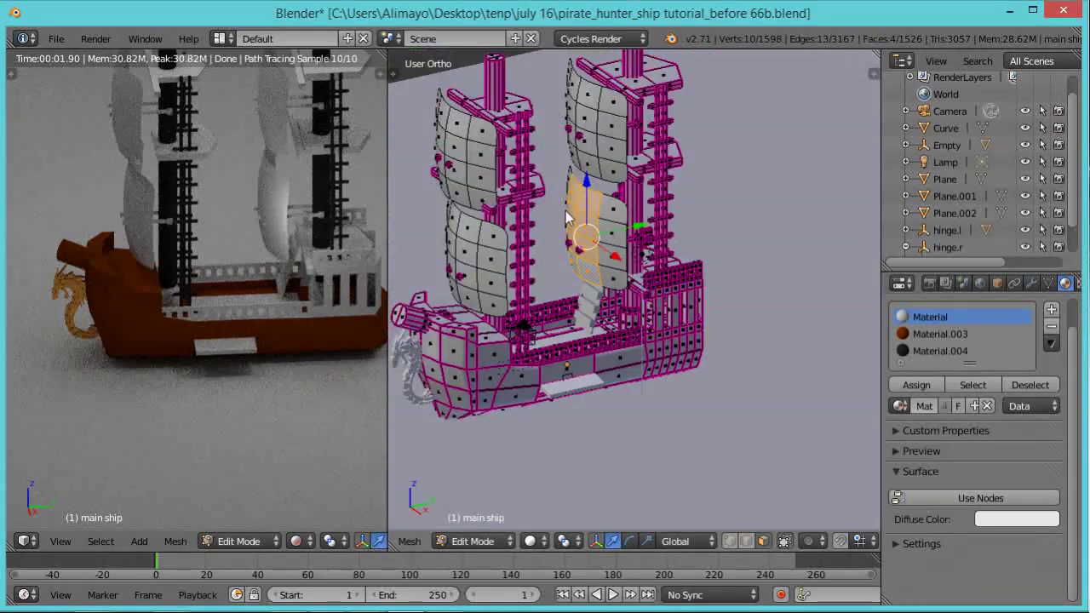
shift+right_click(589, 100)
shift+right_click(594, 128)
shift+right_click(593, 156)
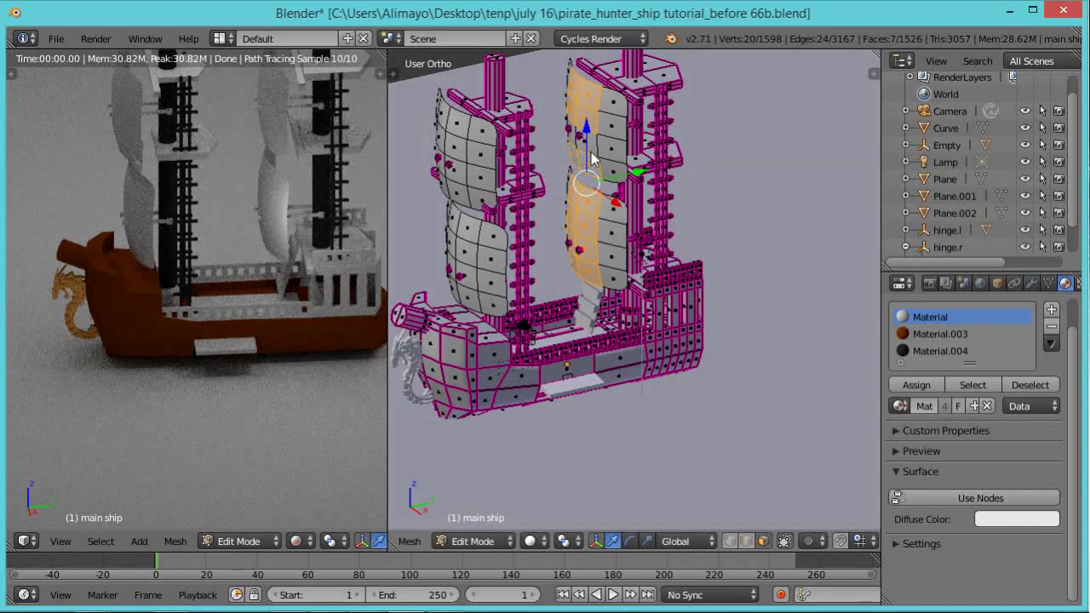
key(ctrl+space)
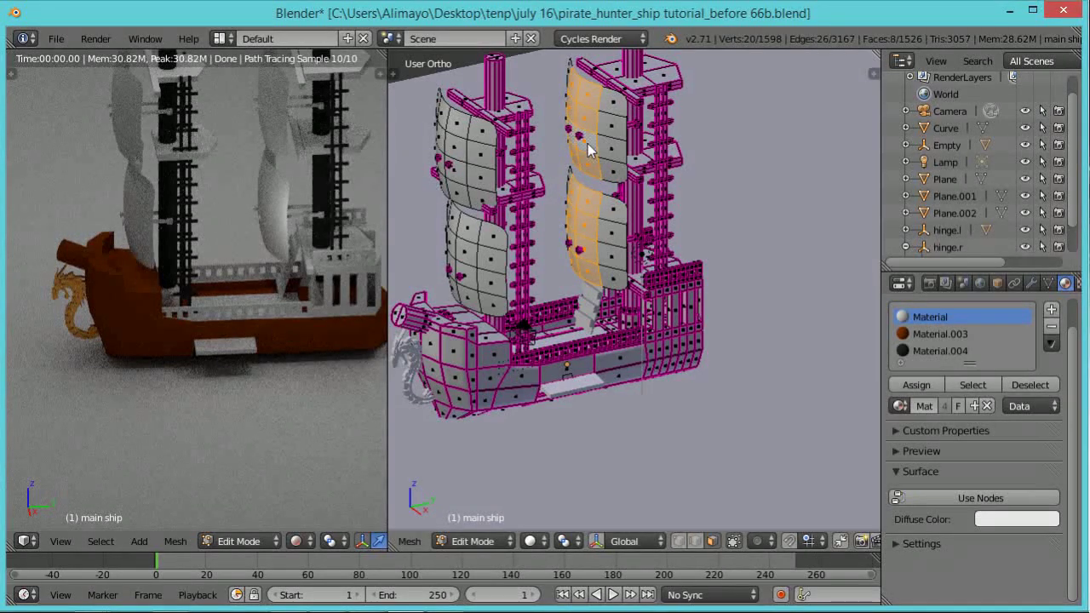
Add the matching column of faces on the front mast's upper and lower sails to the selection
shift+right_click(460, 141)
shift+right_click(452, 115)
shift+right_click(466, 166)
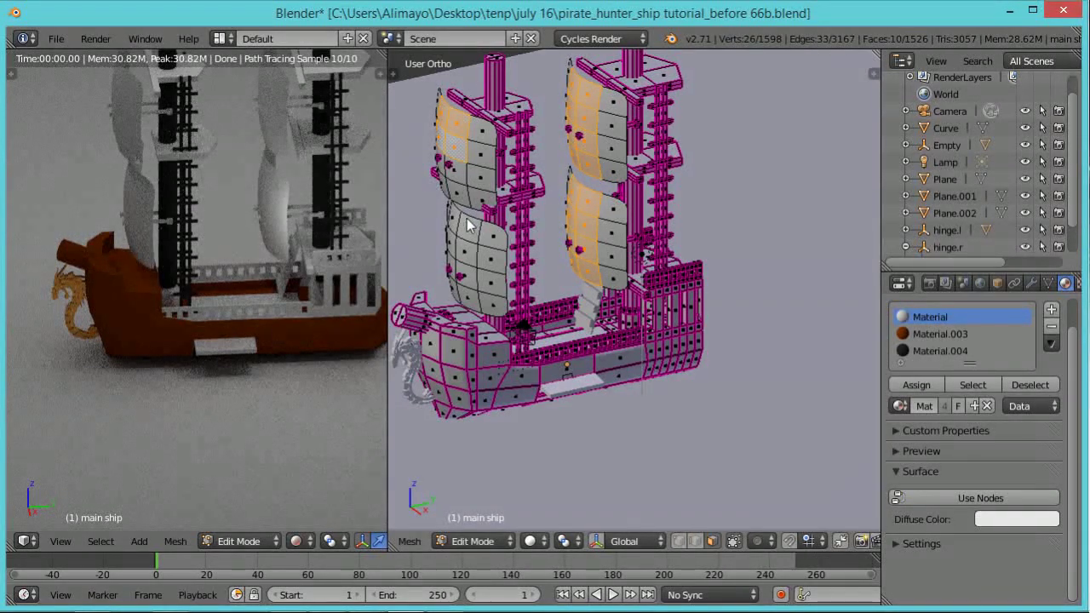
shift+right_click(458, 183)
shift+right_click(460, 197)
shift+right_click(465, 228)
shift+right_click(469, 260)
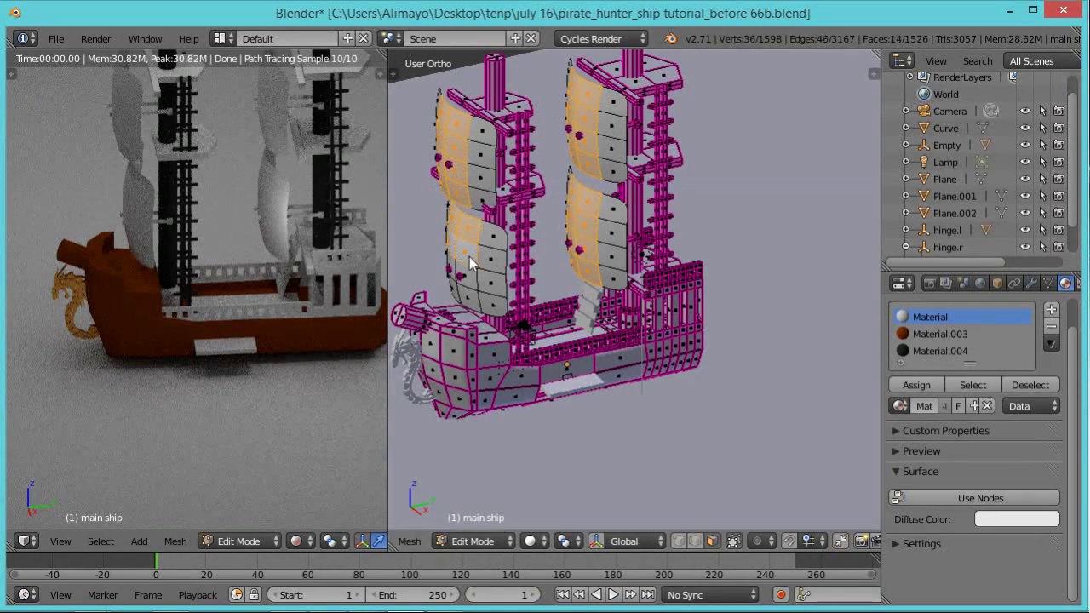
Add a fourth material slot with a new material, set its diffuse colour to deep blue and assign it to the selected sail faces
click(1050, 310)
click(941, 419)
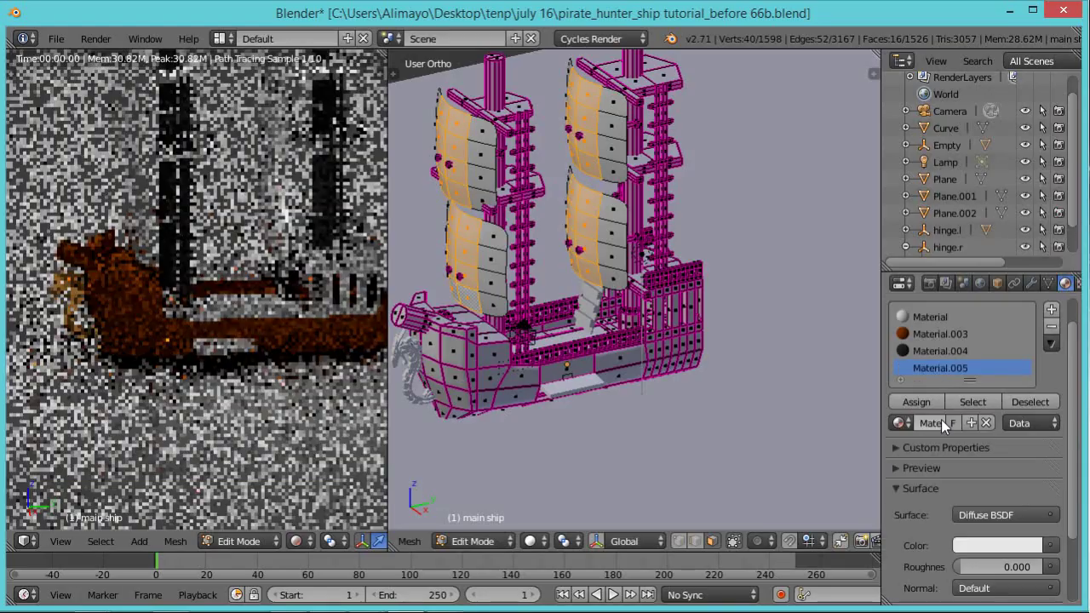
click(1003, 545)
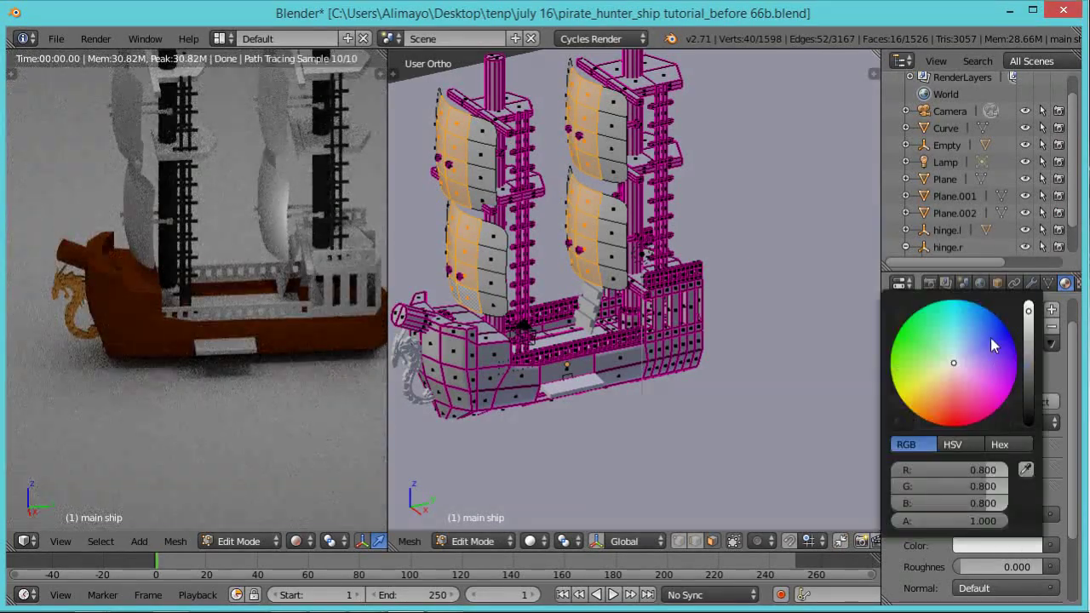
click(990, 337)
drag(991, 336, 1007, 345)
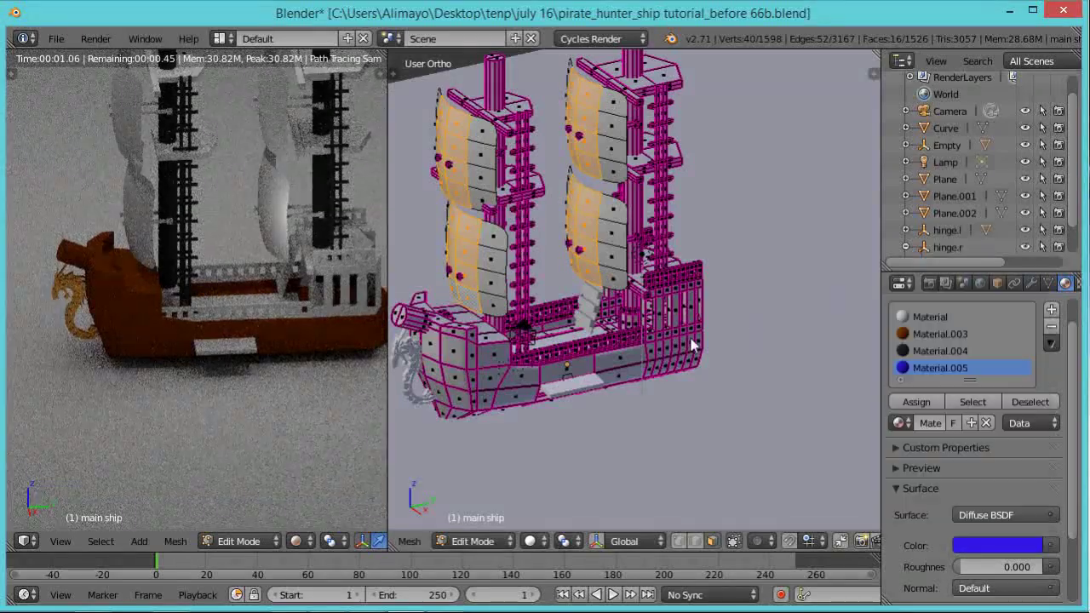
click(927, 402)
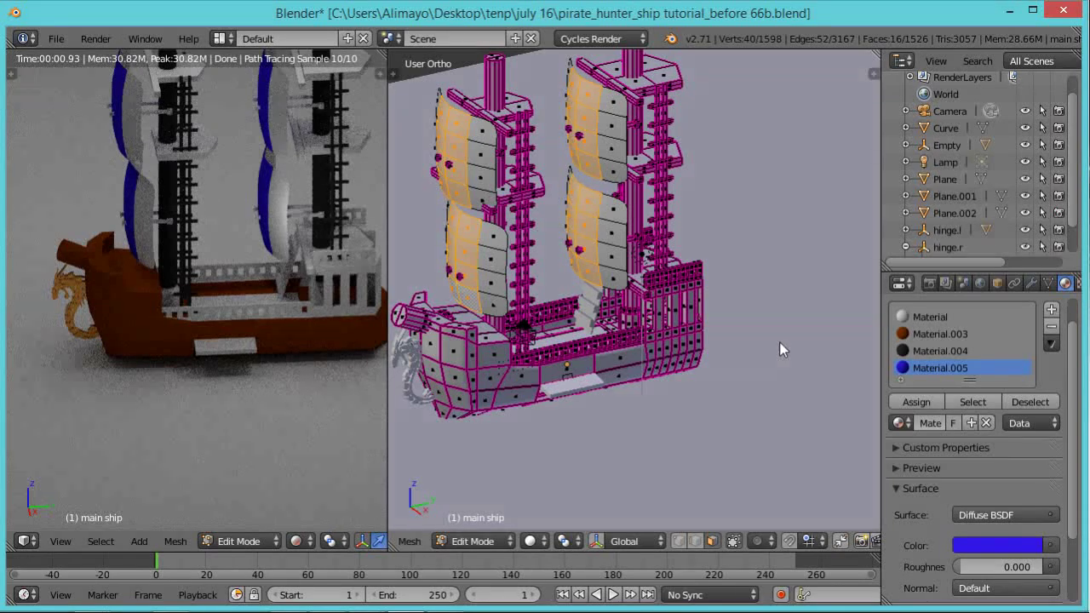
Toggle out of Edit Mode and back, and save the blend file
key(Tab)
key(Tab)
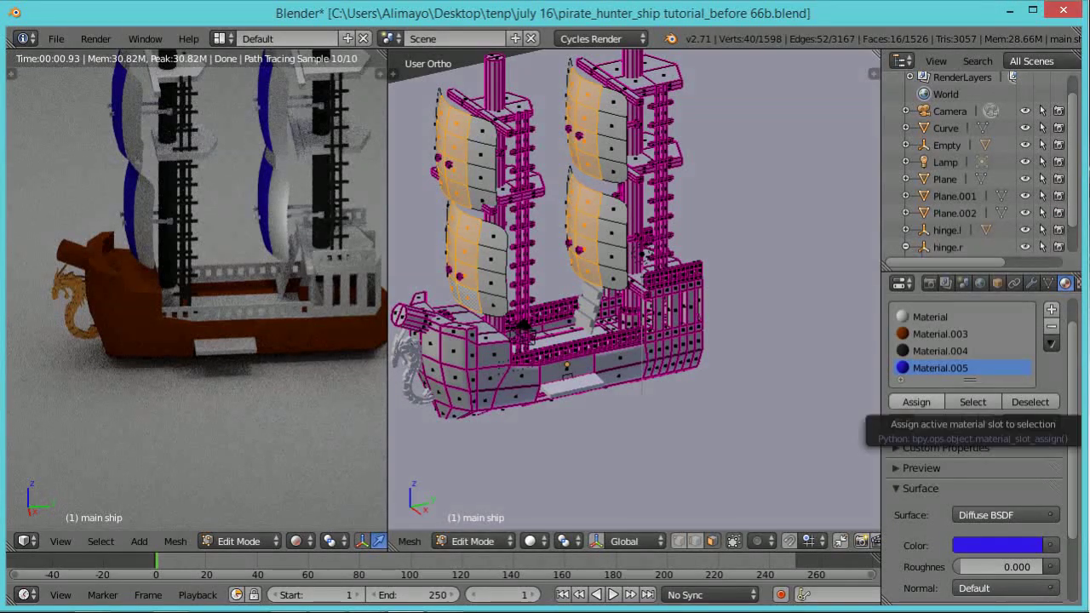
key(ctrl+s)
Select a face on each horizontal sail beam of the front mast's sails and the rear mast's lower sail
scroll(512, 215, up, 2)
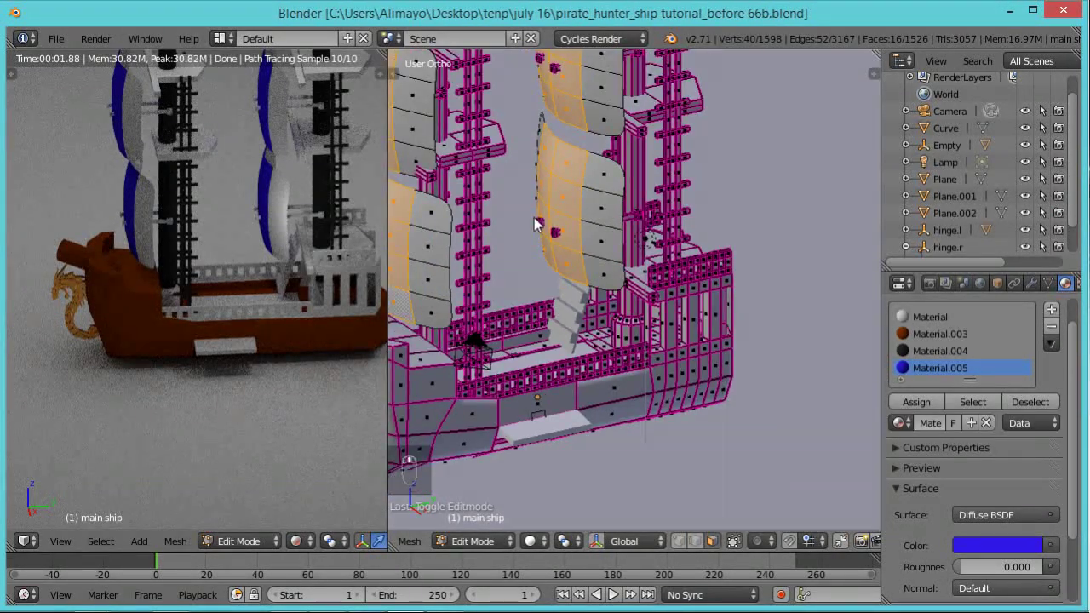
shift+middle_drag(563, 246, 707, 322)
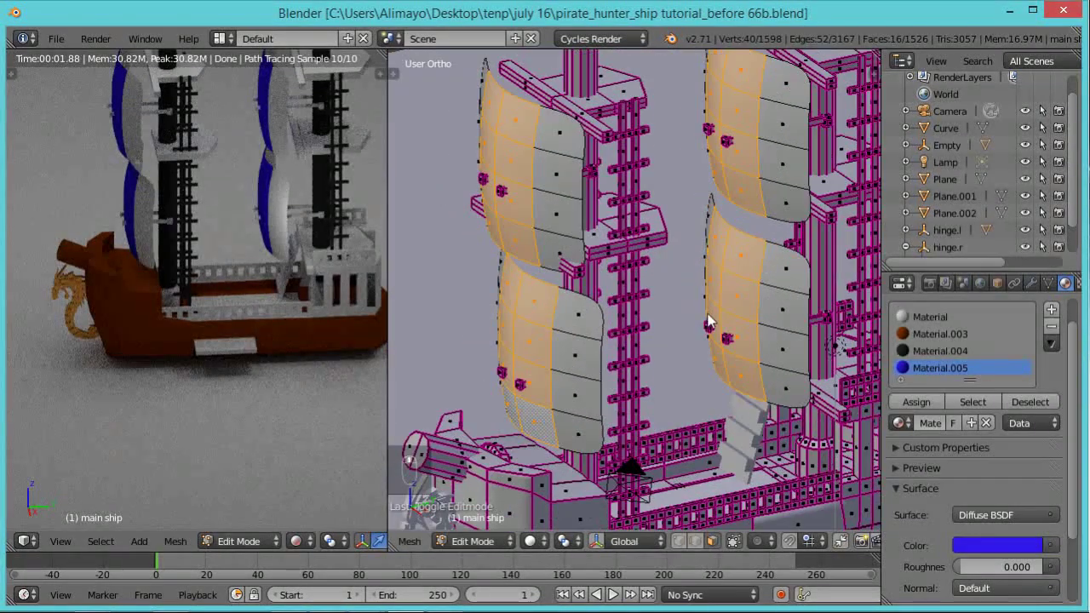
right_click(502, 202)
middle_drag(651, 294, 587, 239)
shift+right_click(578, 200)
shift+right_click(589, 384)
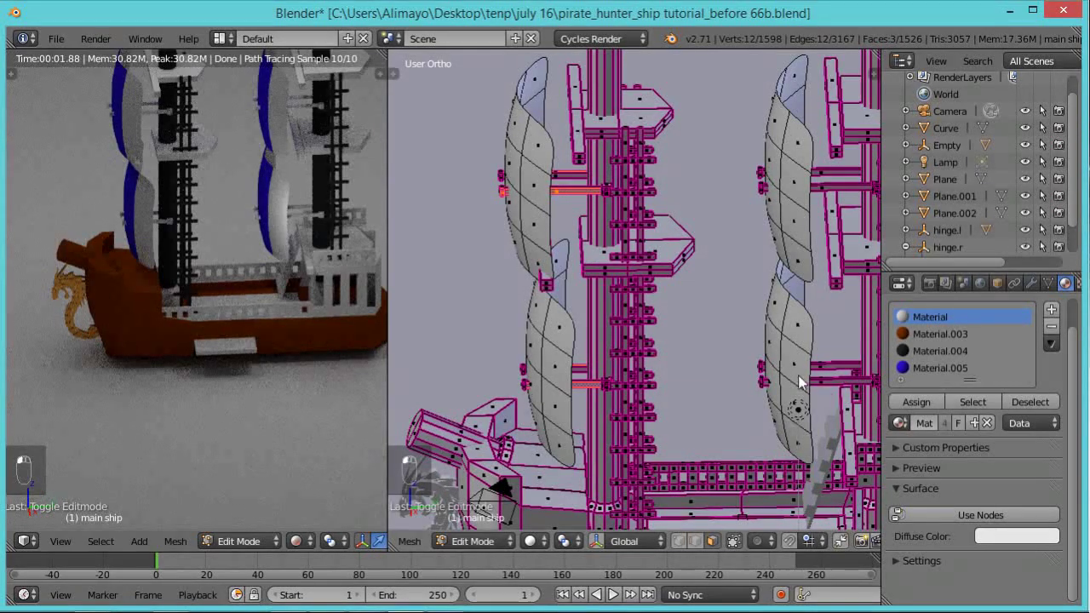
shift+right_click(833, 383)
shift+right_click(837, 366)
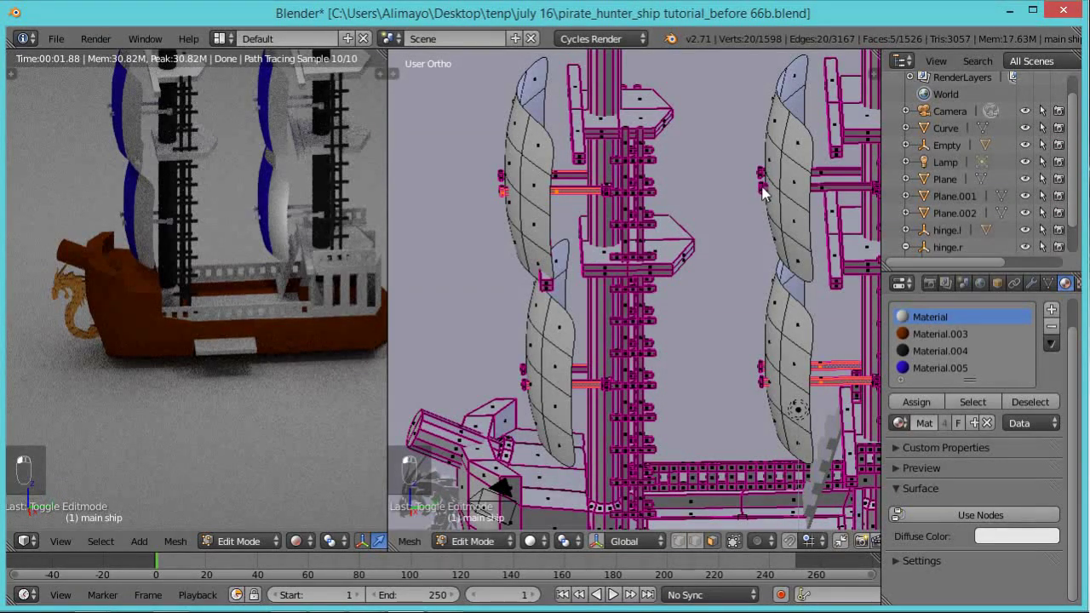
Add the rear mast's upper sail beam and the small brackets joining the sail beams to both masts to the selection
scroll(850, 195, up, 3)
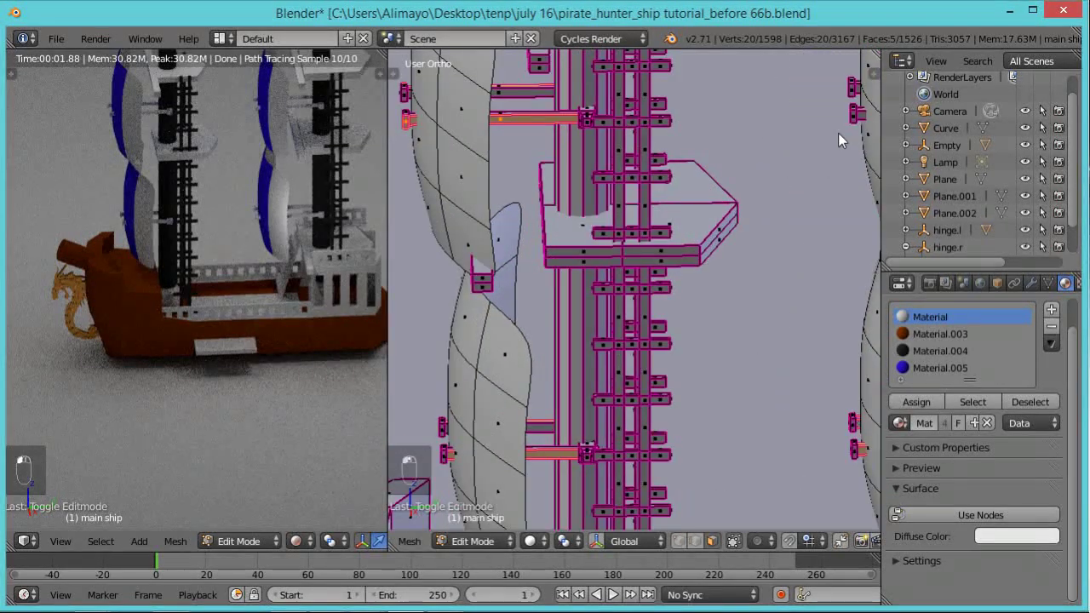
middle_drag(814, 160, 716, 145)
shift+right_click(734, 149)
shift+right_click(796, 151)
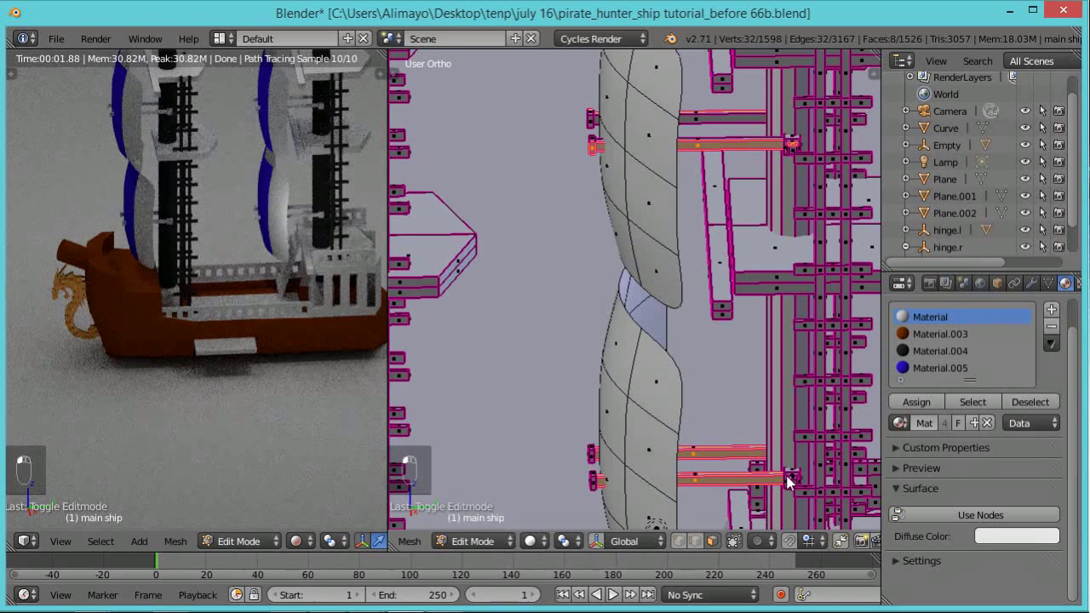
scroll(719, 392, down, 2)
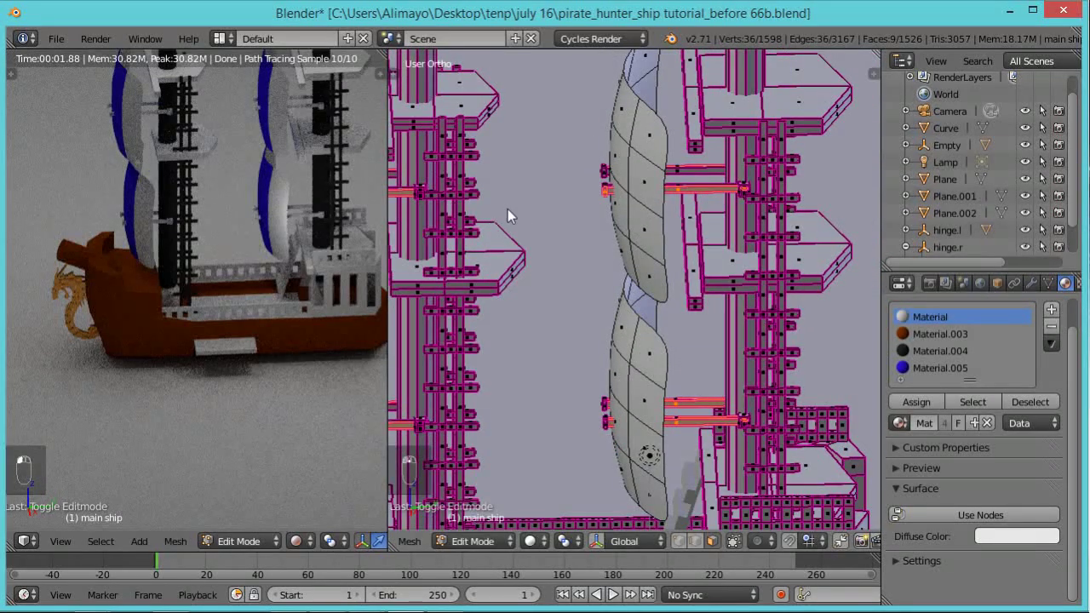
key(KP_Decimal)
shift+right_click(495, 165)
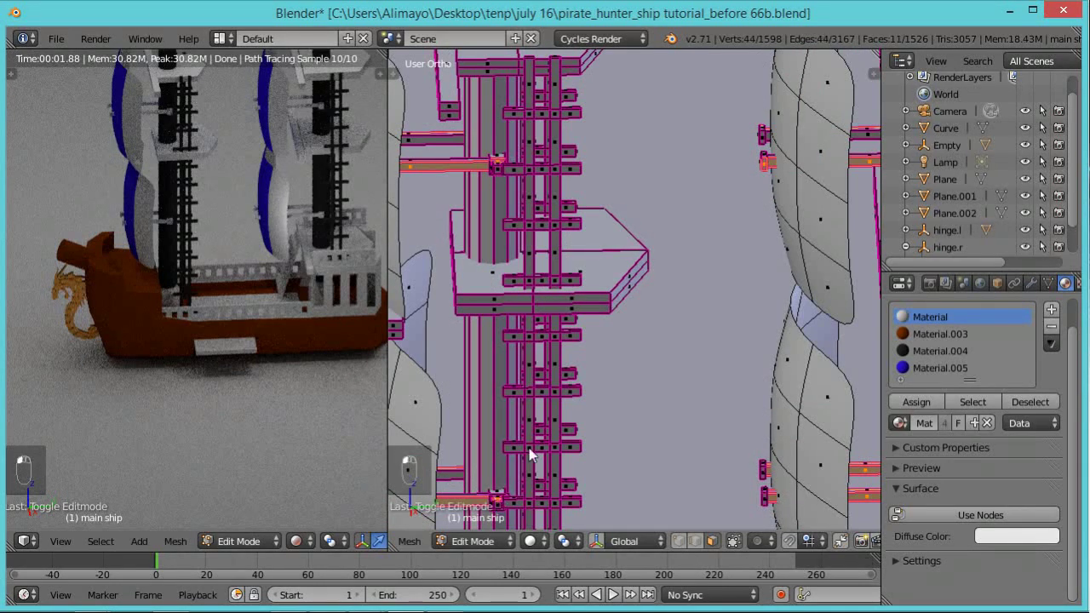
Add a fifth slot with a new material, and assign the brown Material.003 to the complete linked sail beams and brackets
scroll(616, 380, down, 3)
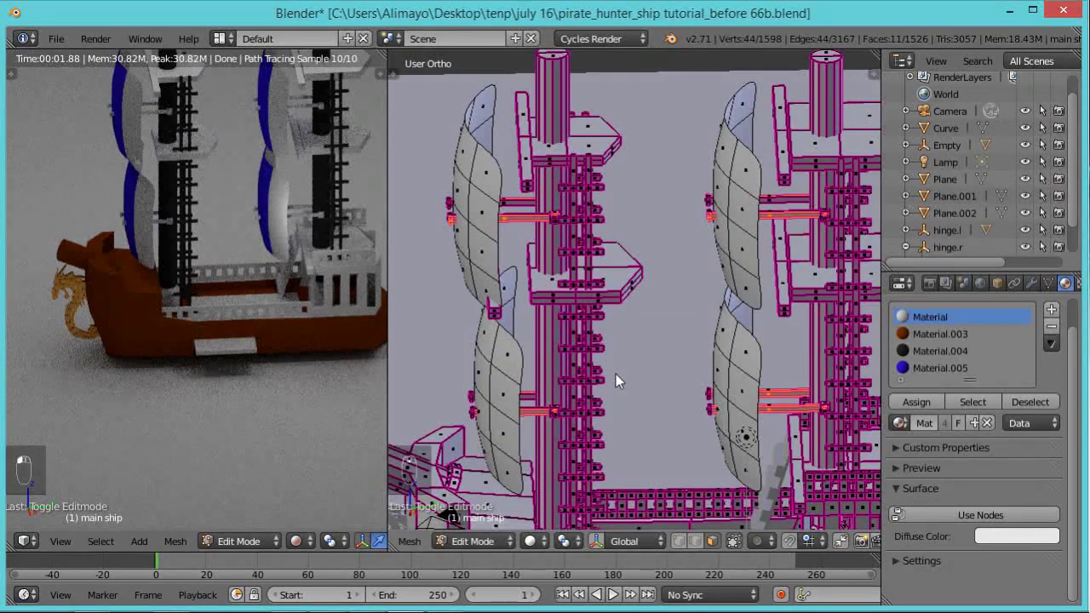
key(ctrl+l)
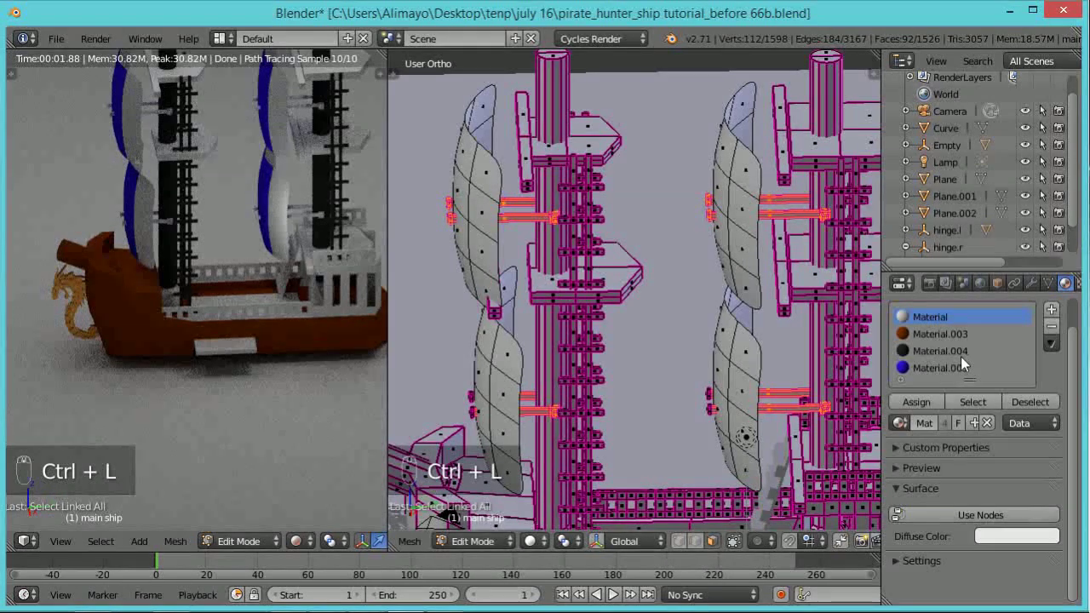
click(948, 336)
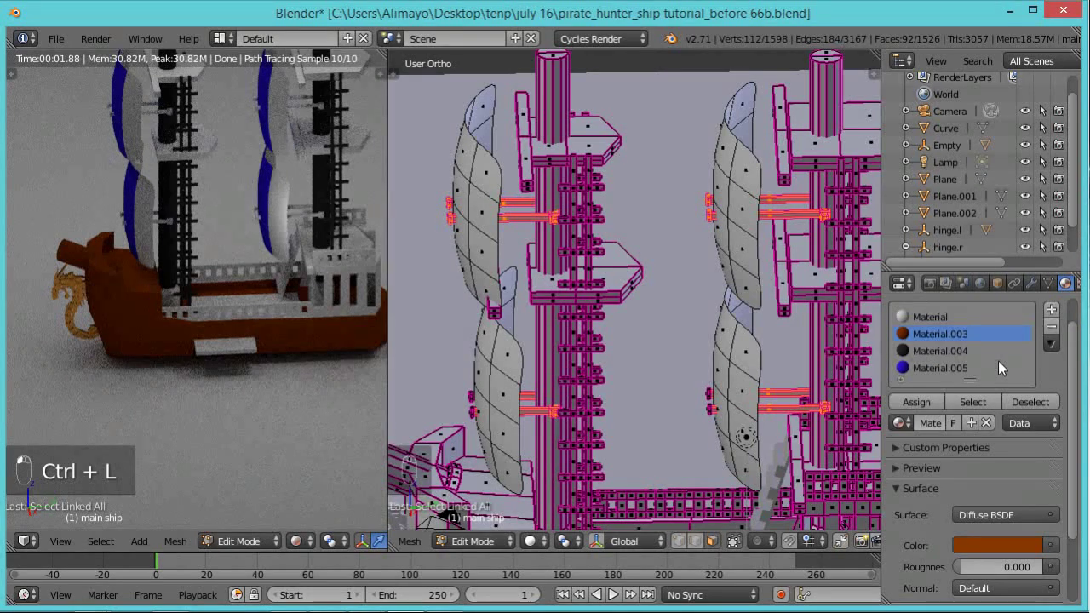
click(1052, 314)
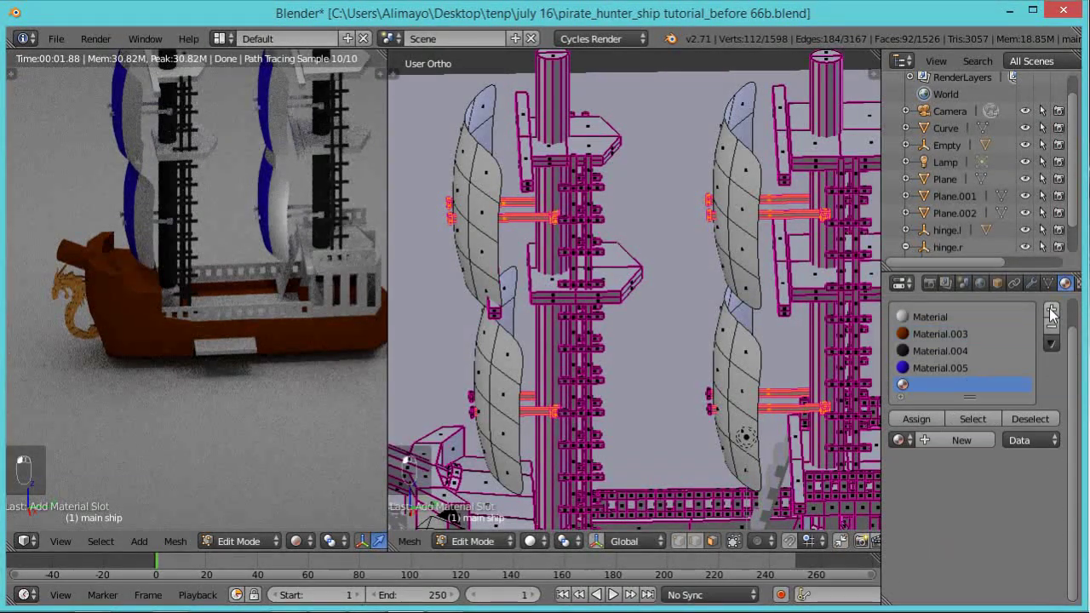
click(970, 437)
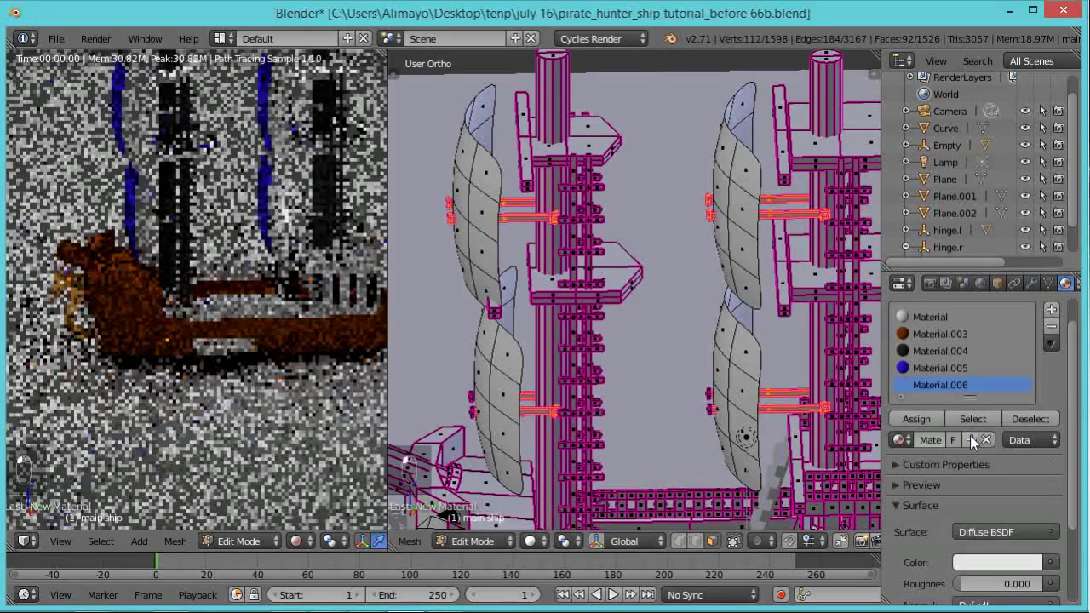
click(926, 335)
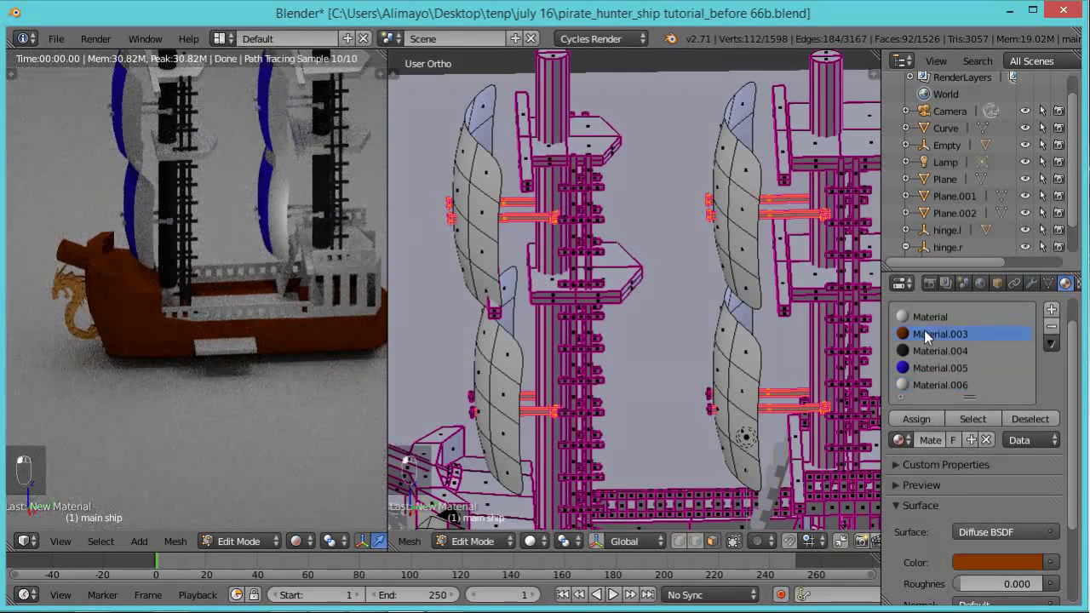
click(926, 417)
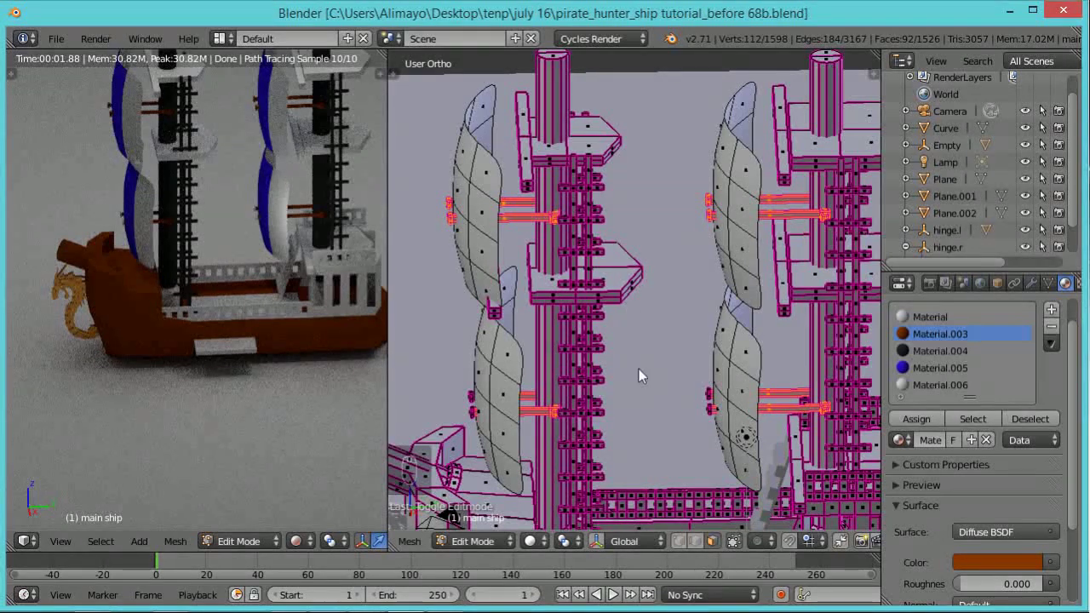
Add all linked deck railings to the selection, starting from a face on the railing along the ship's side
shift+middle_drag(639, 375, 642, 267)
shift+right_click(656, 443)
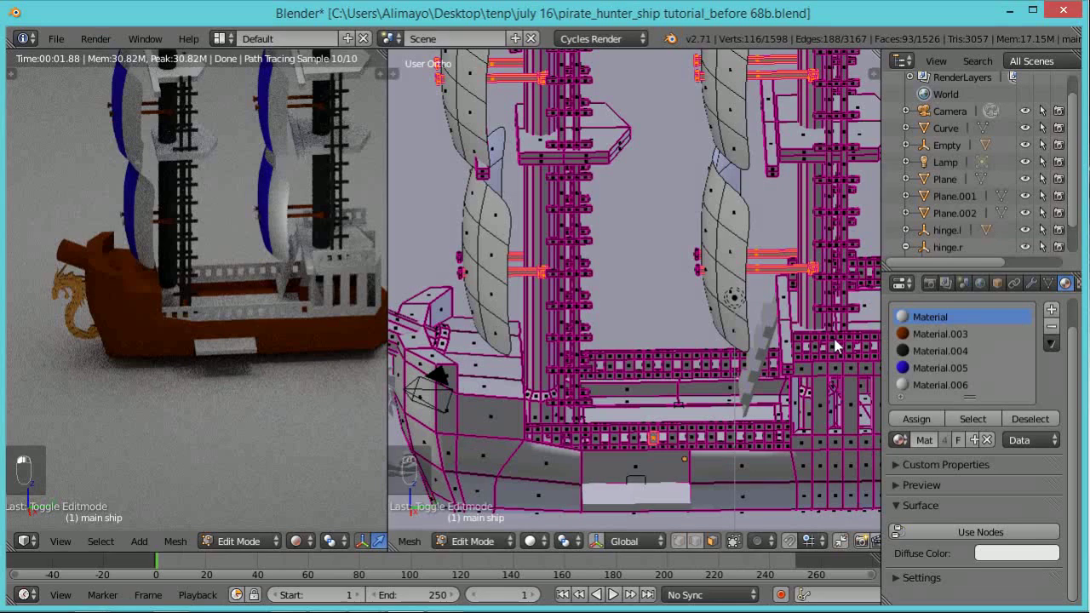
key(ctrl+l)
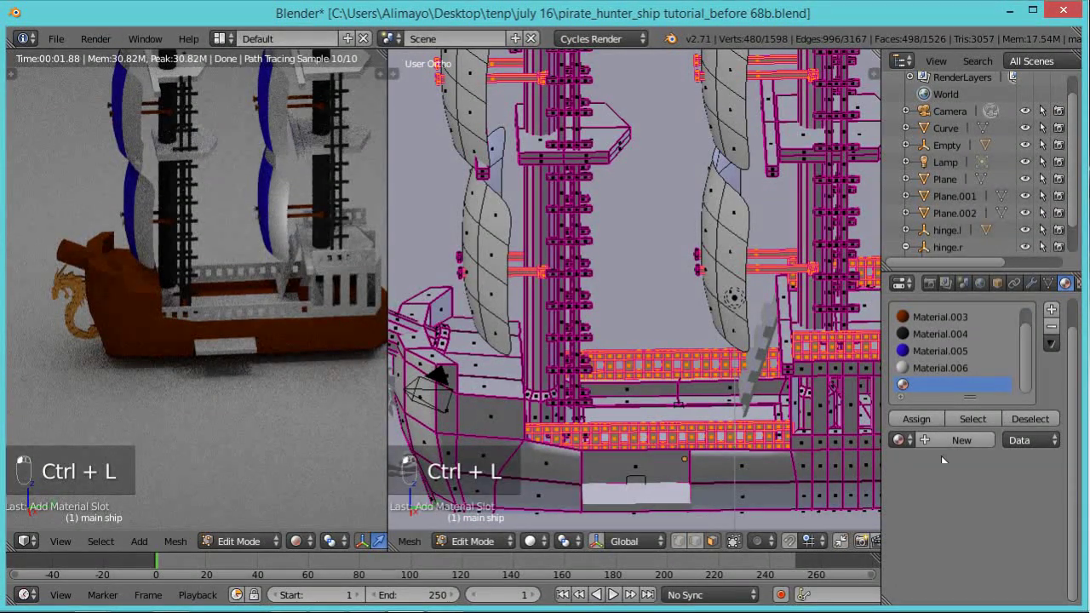
Create a new material in another slot, set its diffuse colour to light orange and assign it to the selected railings and beams
click(948, 438)
click(962, 562)
mouse_move(934, 439)
mouse_down()
mouse_move(919, 413)
mouse_move(934, 414)
mouse_move(927, 419)
mouse_up()
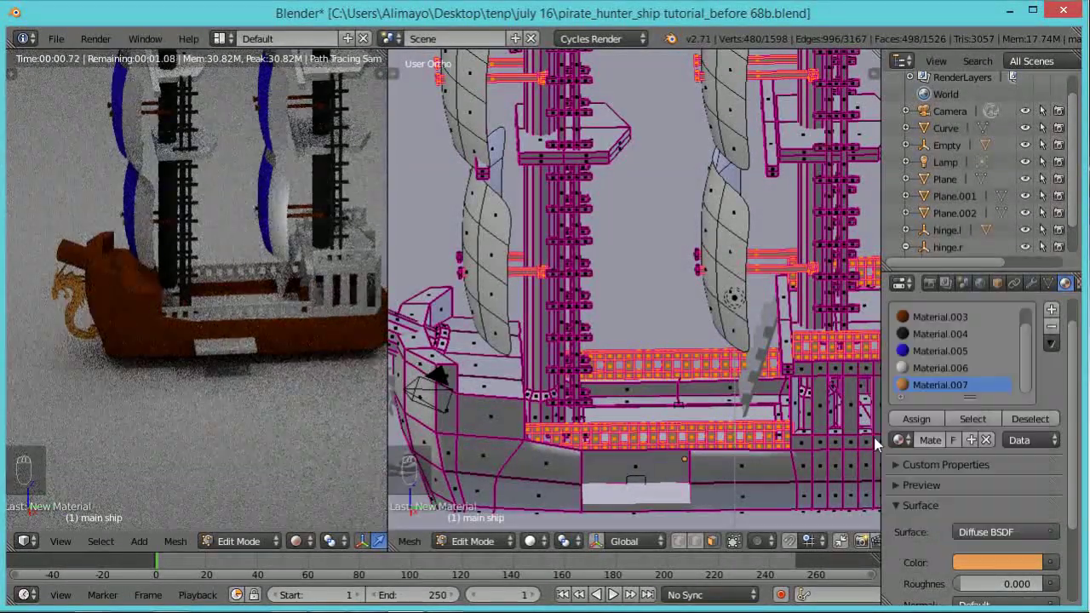
click(906, 417)
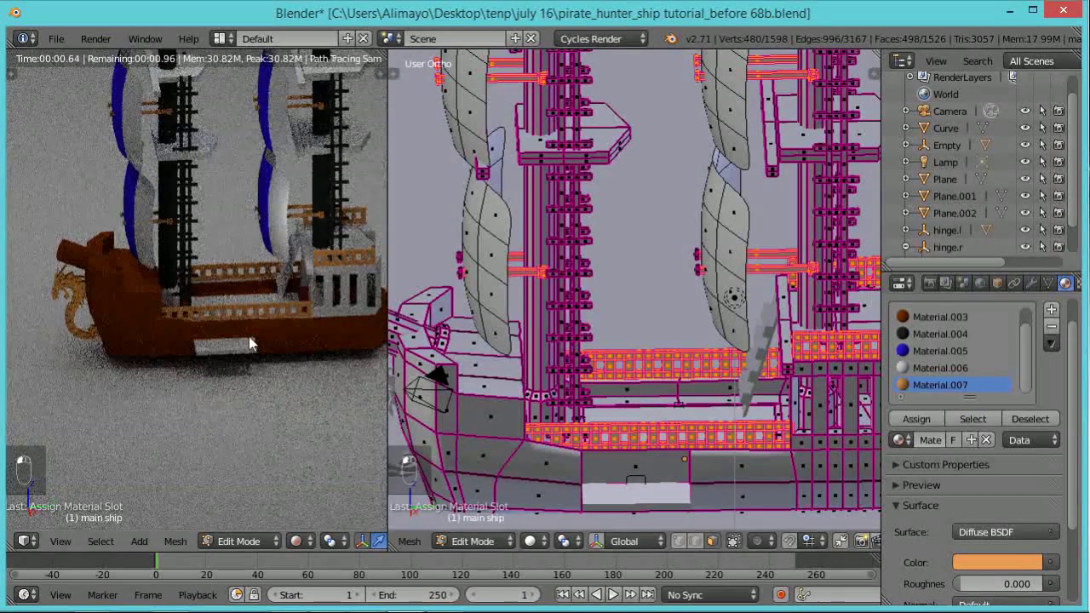
Select the faces of the raised rim running around the top of the bow
right_click(442, 377)
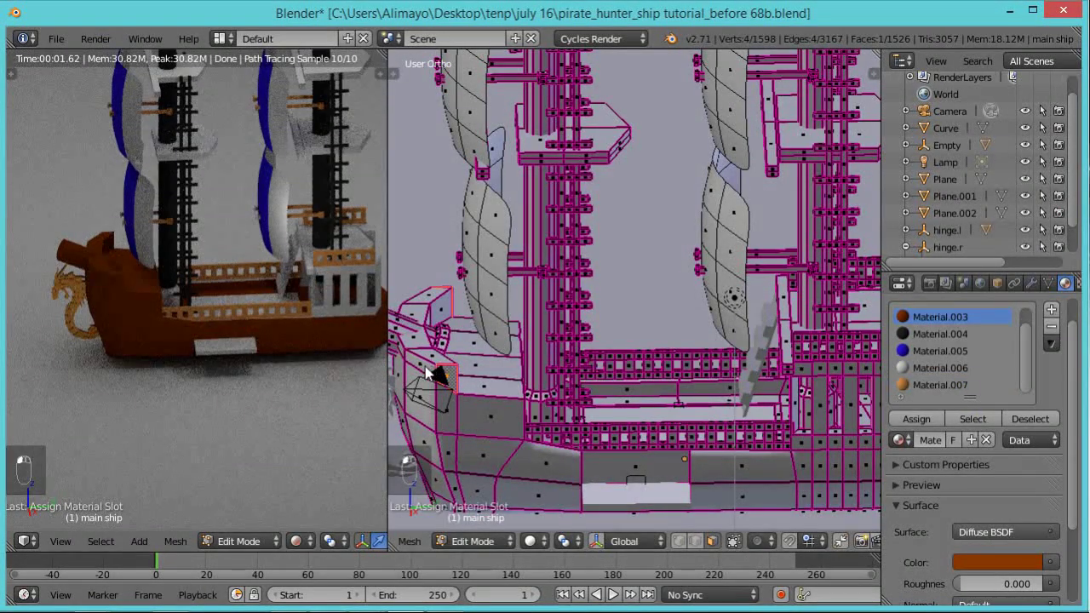
shift+right_click(407, 352)
shift+right_click(429, 337)
middle_drag(393, 385, 431, 368)
shift+right_click(439, 365)
middle_drag(471, 412, 588, 353)
Create a Glossy BSDF material coloured gold (R 0.800, G 0.375, B 0.022) in a new slot and assign it to the bow rim
click(1052, 310)
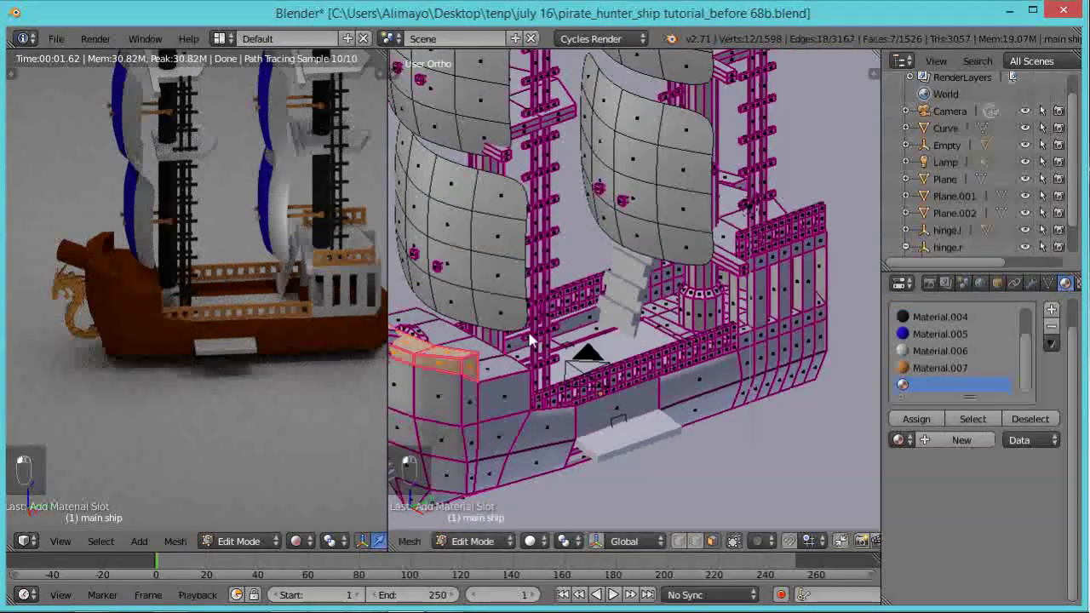
middle_drag(521, 341, 856, 417)
click(942, 438)
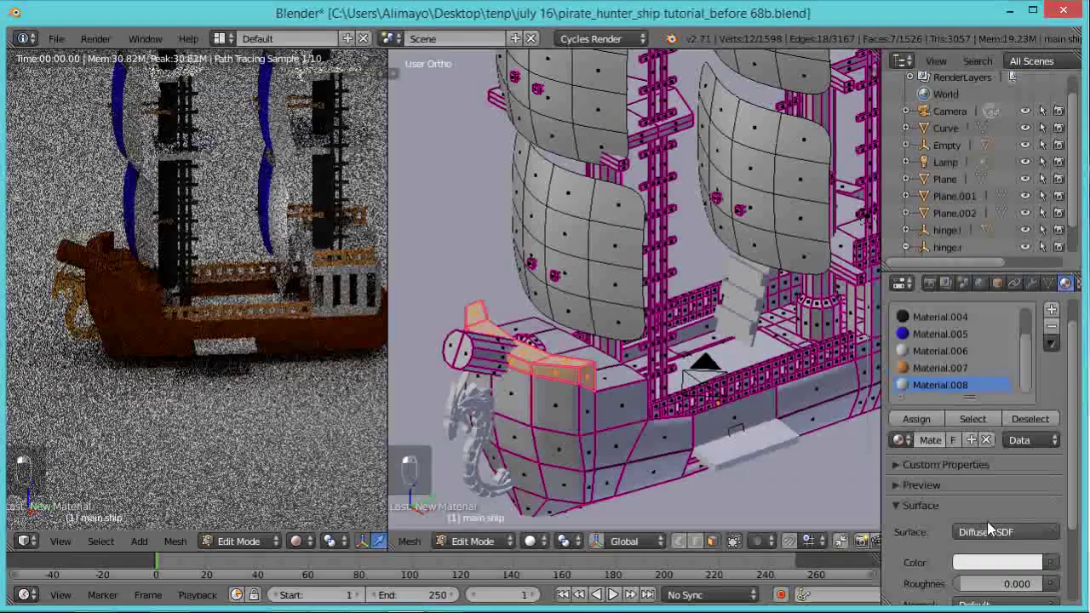
click(985, 526)
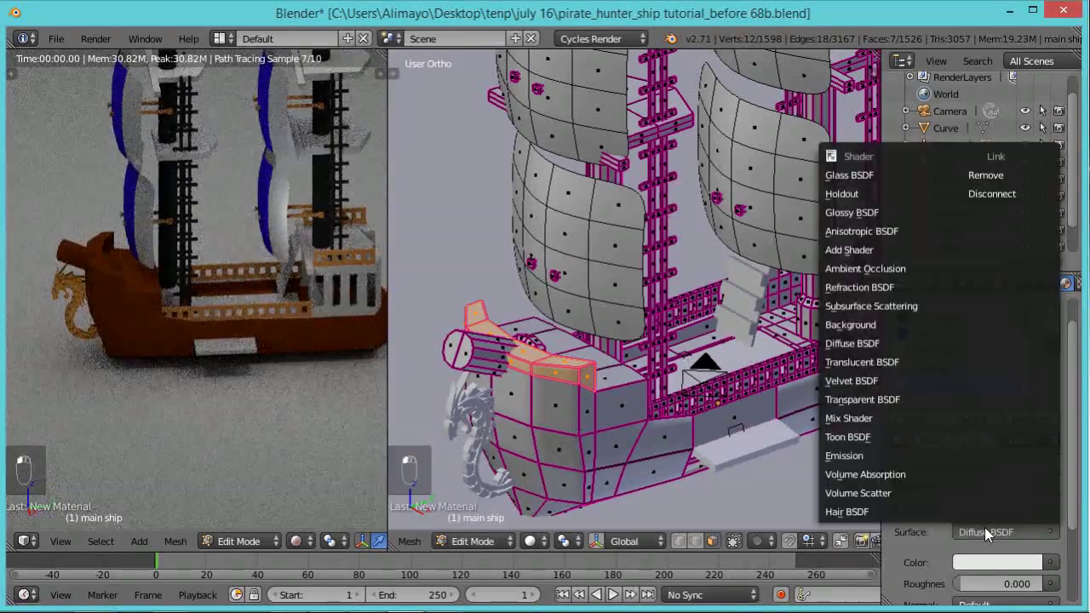
click(851, 212)
click(975, 583)
drag(932, 436, 921, 441)
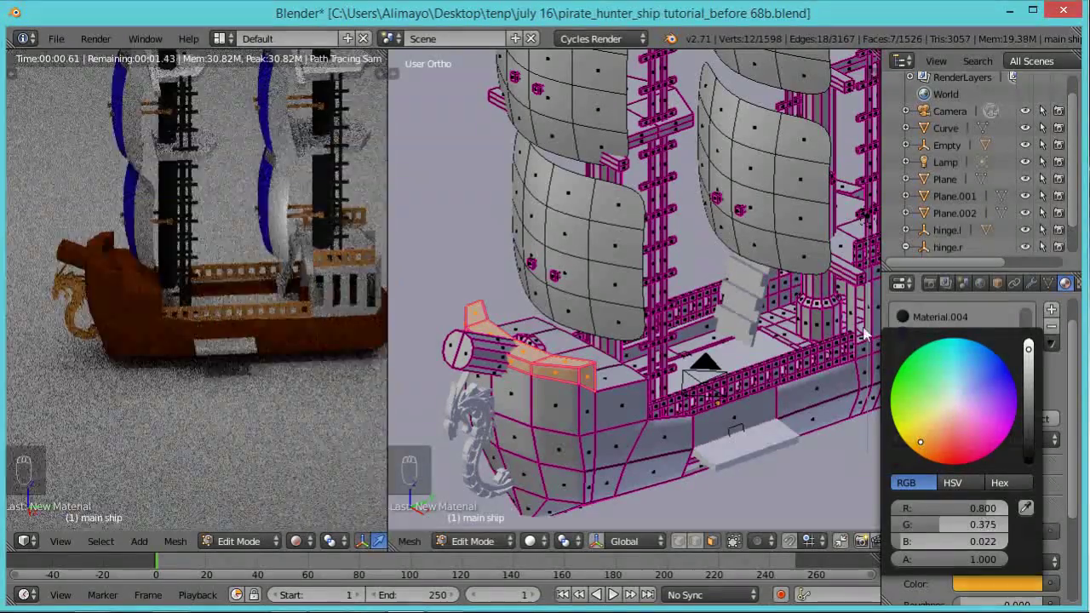
click(925, 418)
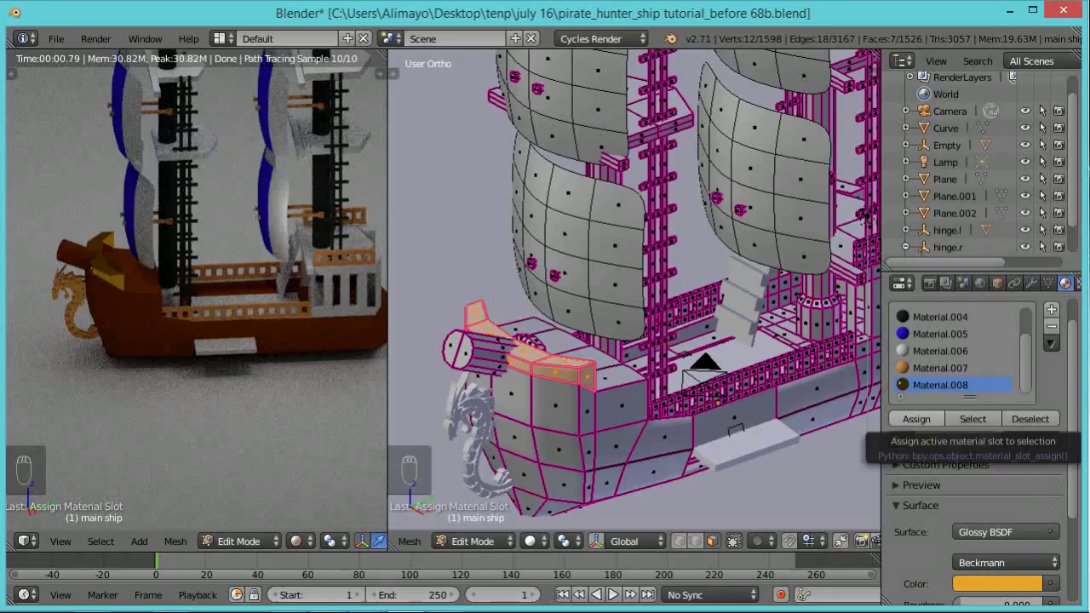
Set the gold glossy material's roughness to 0.320
scroll(1022, 558, down, 3)
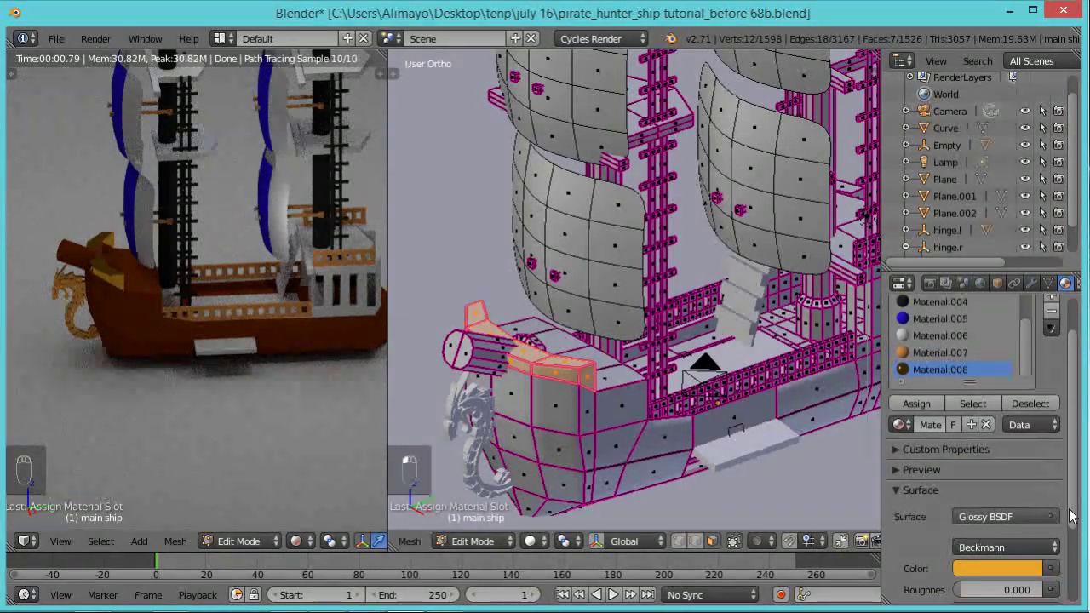
drag(965, 545, 984, 543)
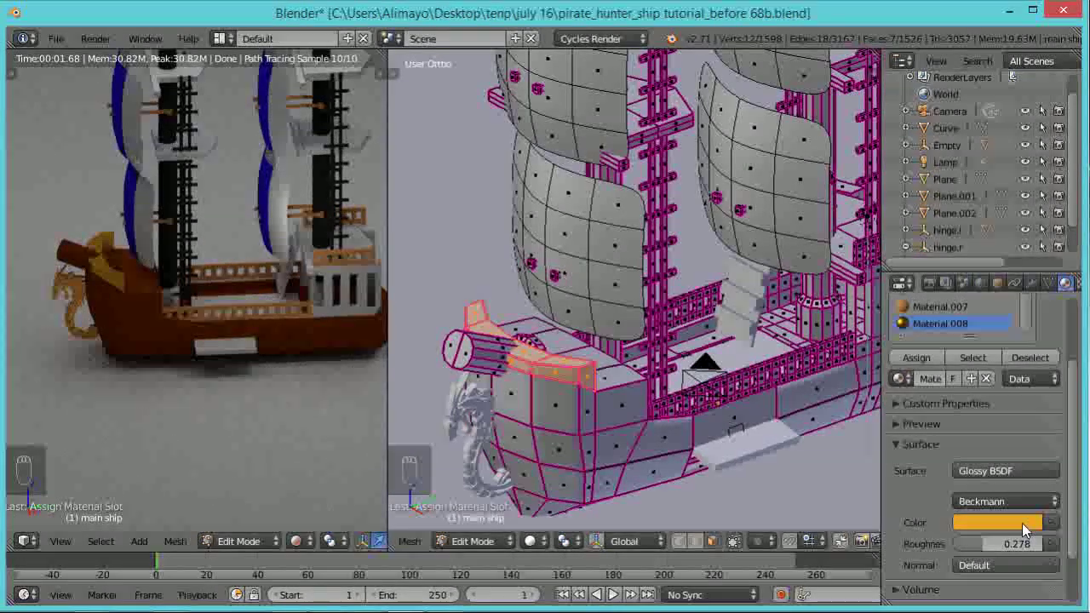
drag(977, 542, 979, 541)
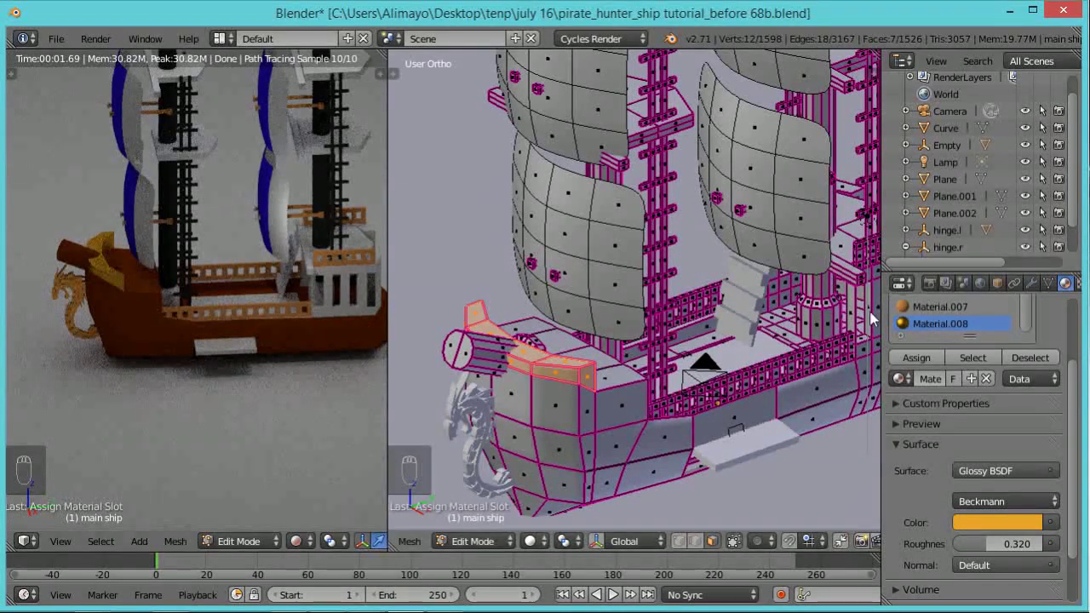
middle_drag(833, 326, 718, 338)
right_click(734, 349)
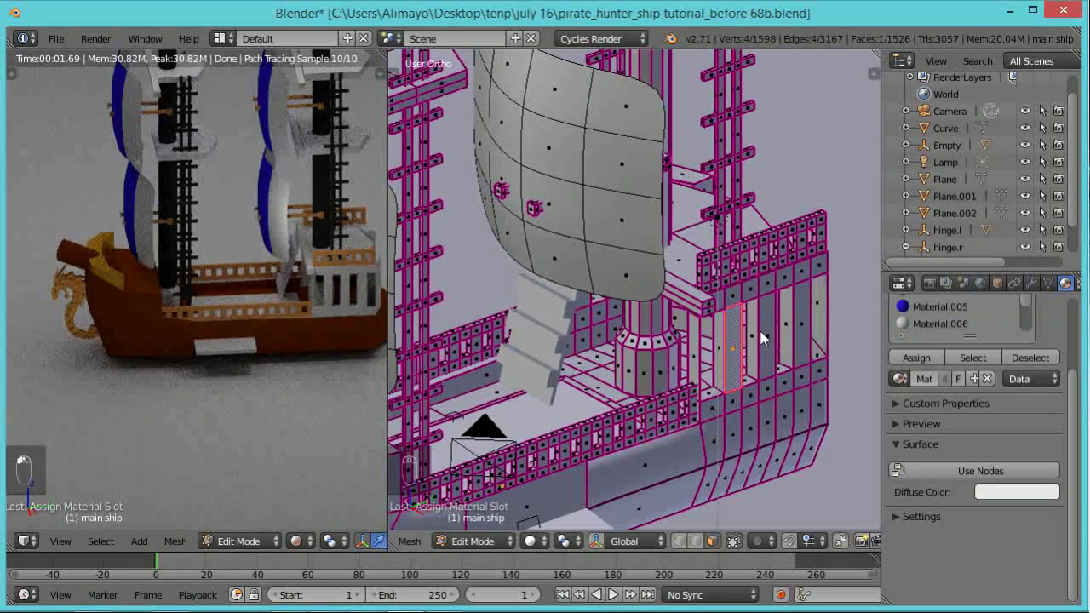
alt+right_click(753, 296)
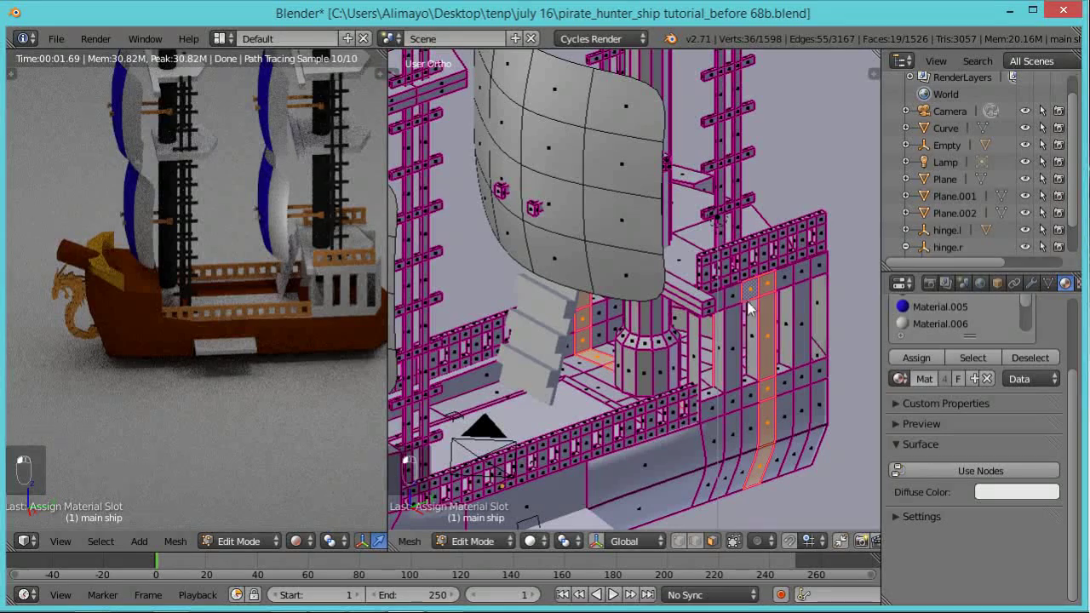
key(a)
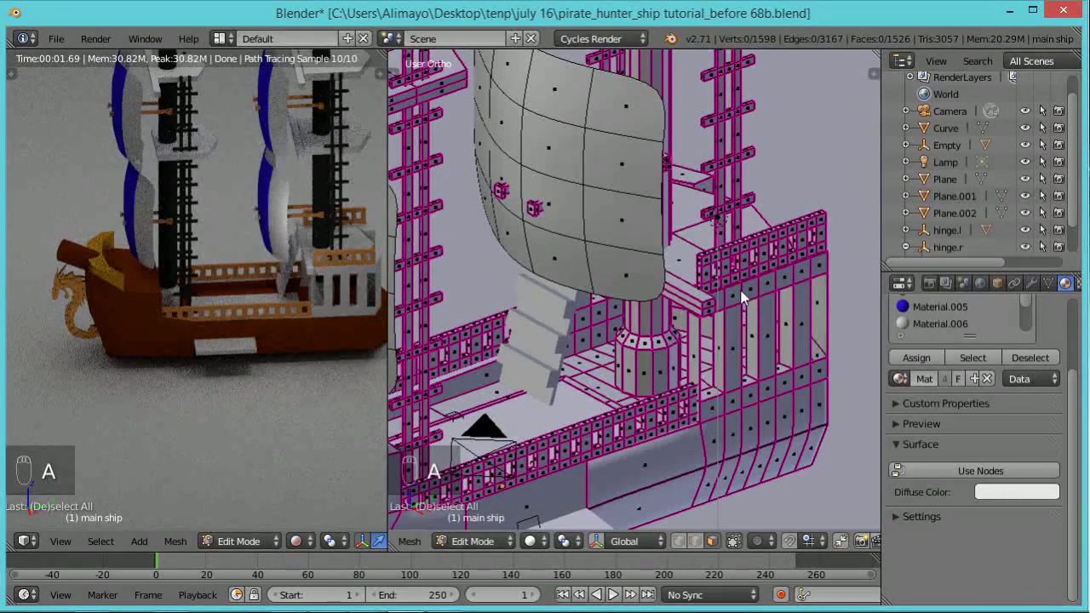
Select the face loops above and below the stern's side openings, plus the vertical bars between them
alt+right_click(743, 297)
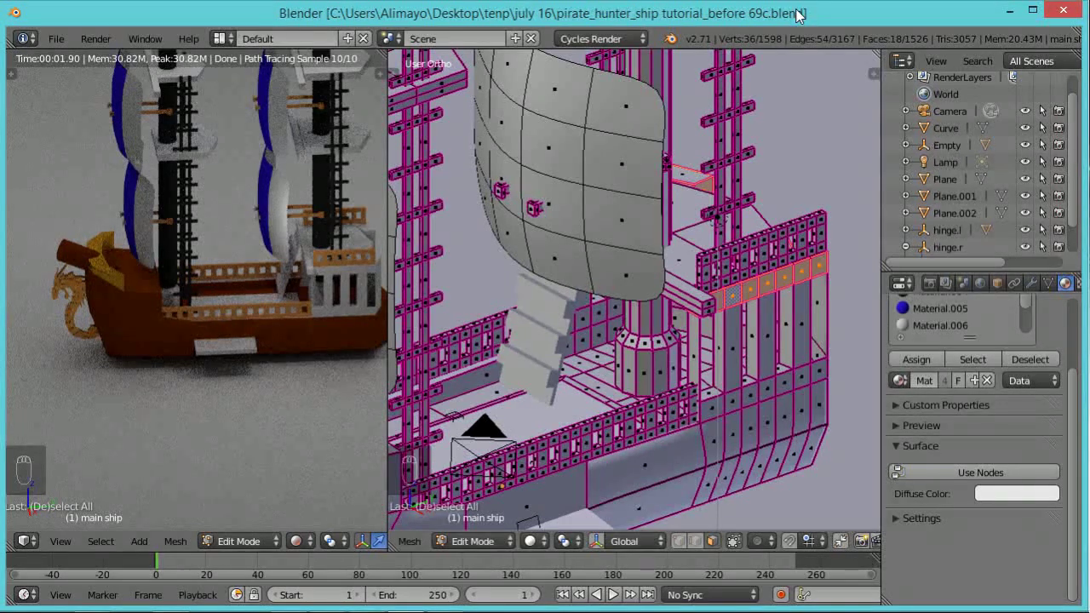
alt+shift+right_click(743, 410)
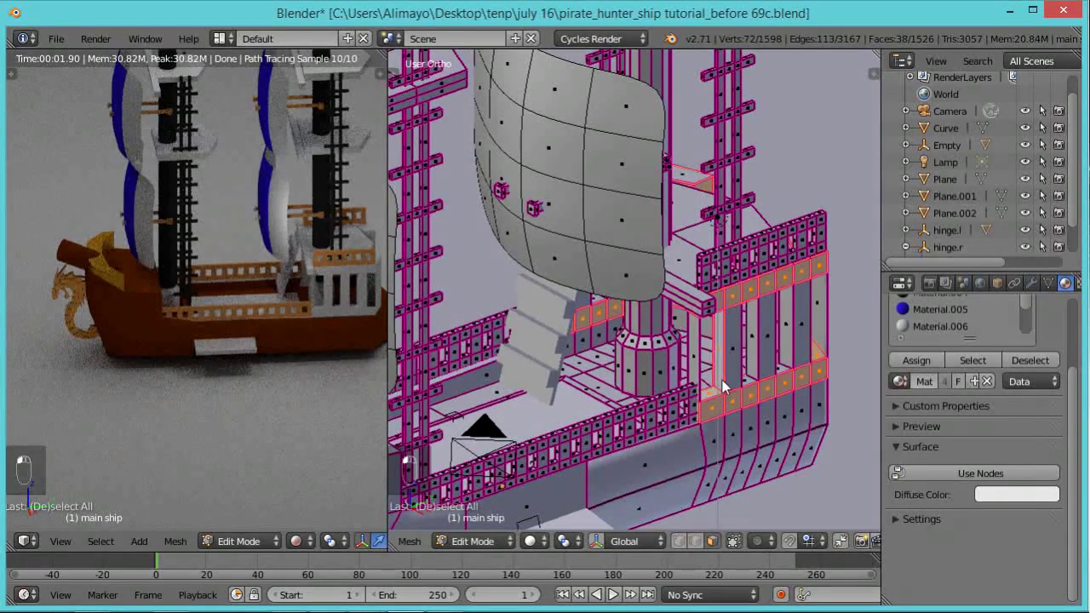
alt+shift+right_click(734, 377)
alt+shift+right_click(765, 366)
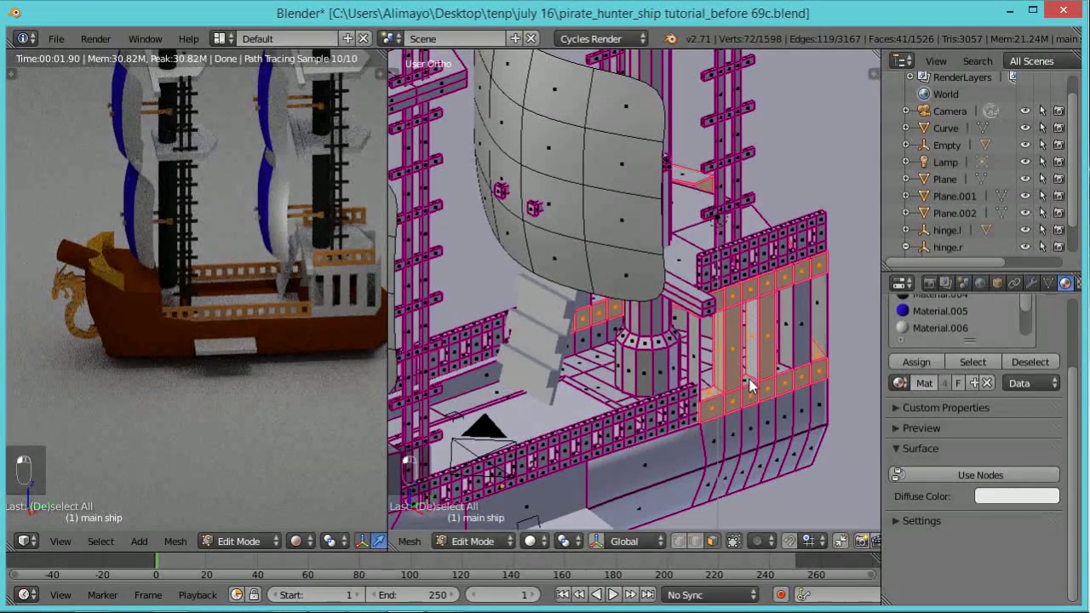
alt+shift+right_click(792, 358)
Add the remaining vertical bar and corner post faces around the back of the stern to the selection
middle_drag(805, 356, 669, 366)
alt+shift+right_click(848, 349)
alt+shift+right_click(824, 347)
alt+shift+right_click(684, 351)
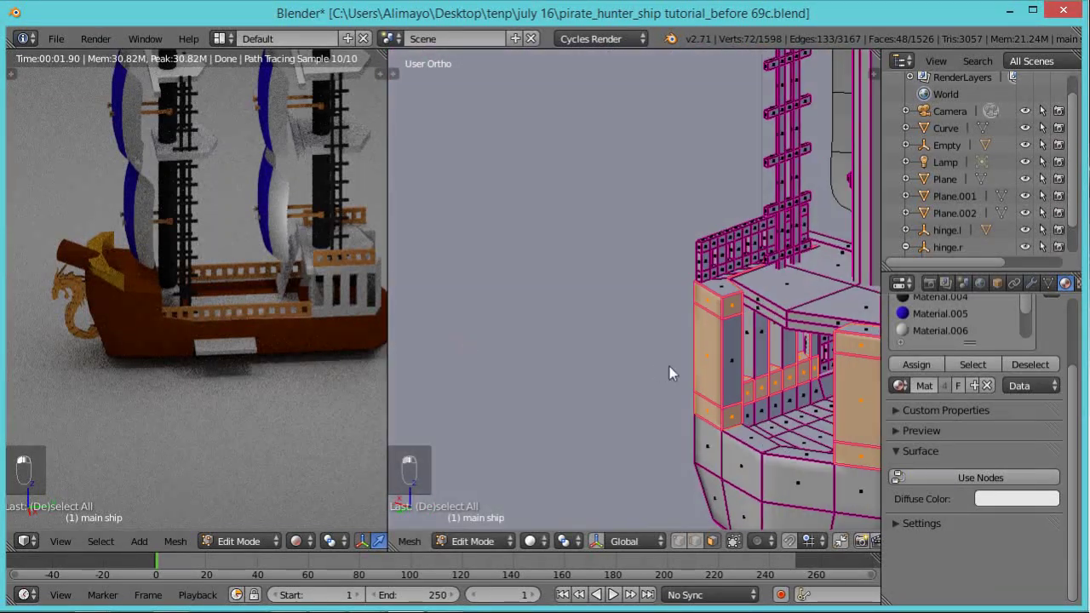
alt+shift+right_click(758, 360)
alt+shift+right_click(762, 361)
Create a new material in another slot, colour it orange (R 0.800, G 0.254, B 0.063) and assign it to the selected stern framework
mouse_move(799, 397)
middle_down()
mouse_move(791, 340)
mouse_move(827, 365)
mouse_move(767, 335)
mouse_move(769, 366)
mouse_move(815, 375)
mouse_move(525, 422)
mouse_move(649, 424)
mouse_move(636, 427)
middle_up()
scroll(1022, 392, up, 4)
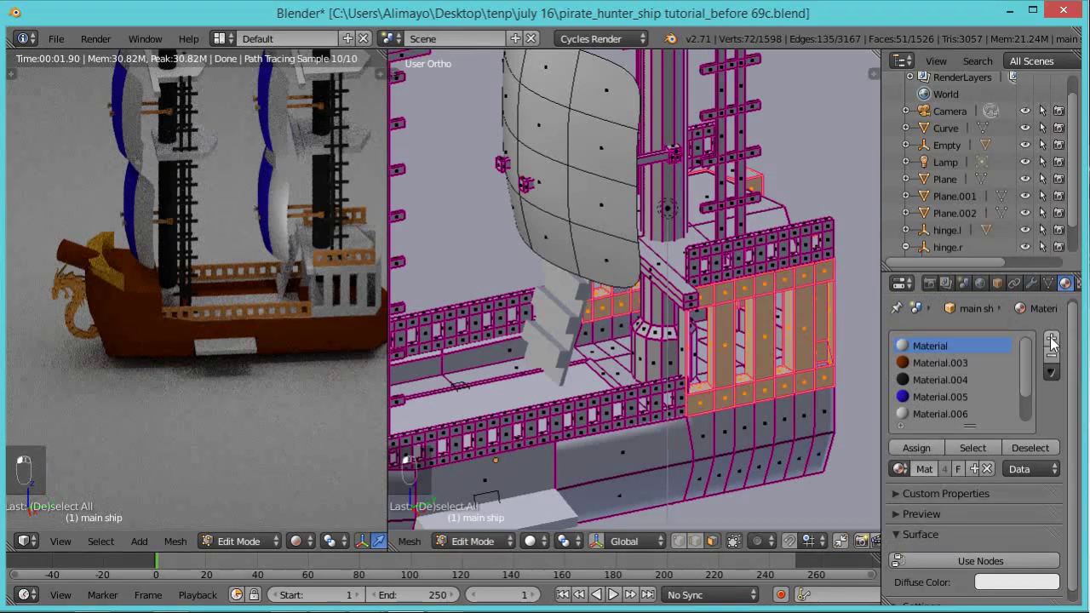
click(1052, 340)
click(960, 469)
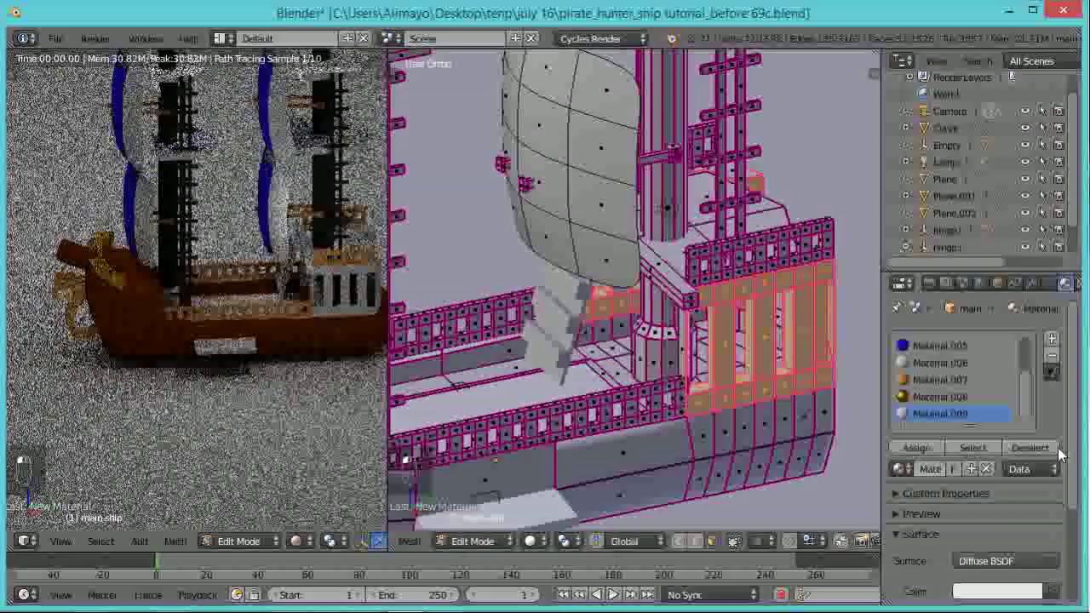
scroll(1034, 548, down, 1)
click(1014, 565)
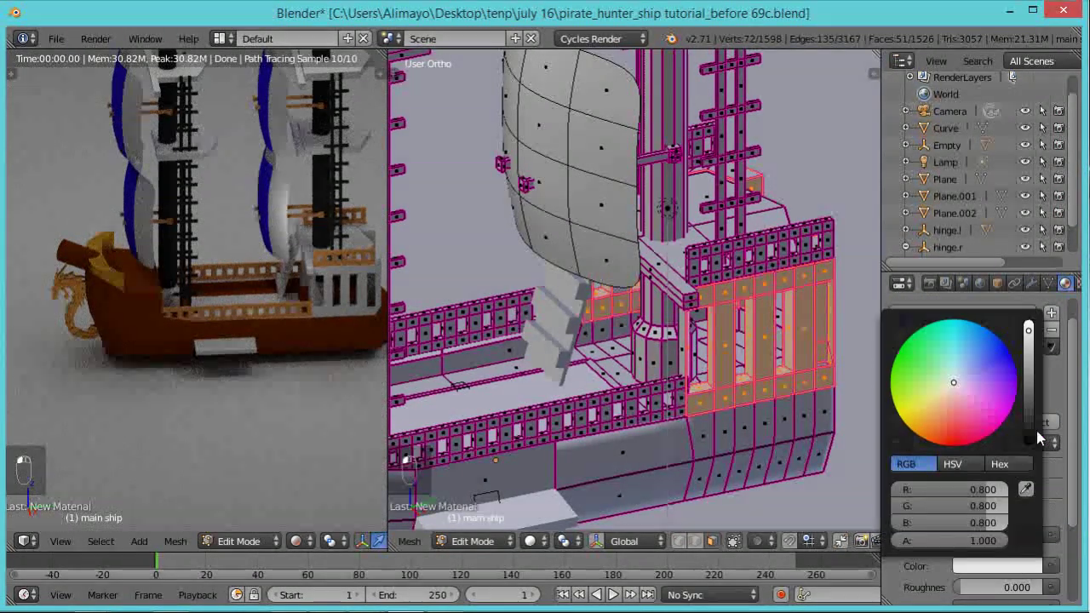
click(936, 426)
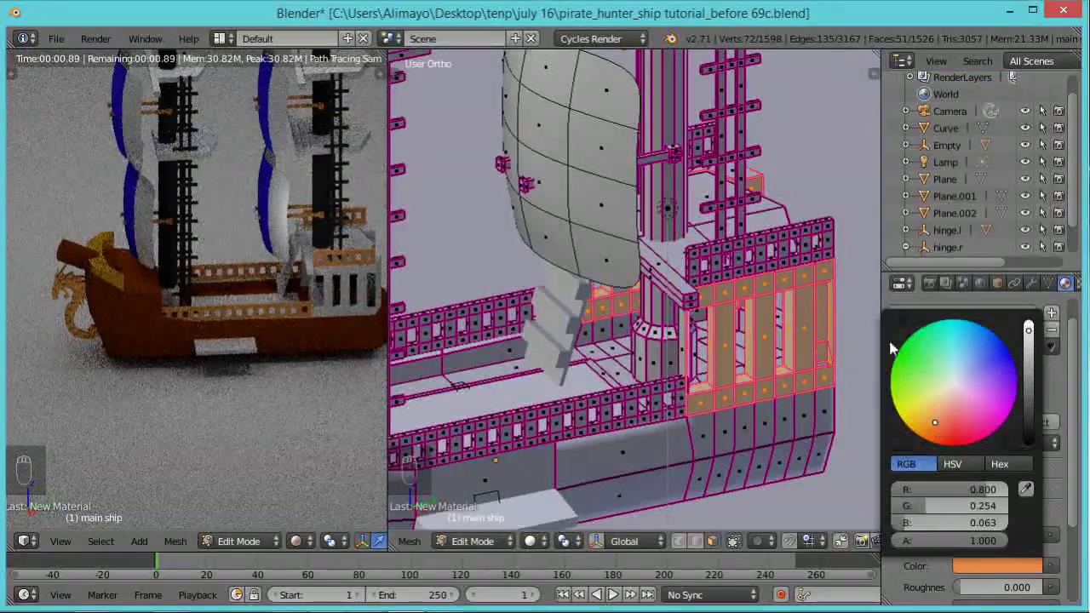
click(923, 423)
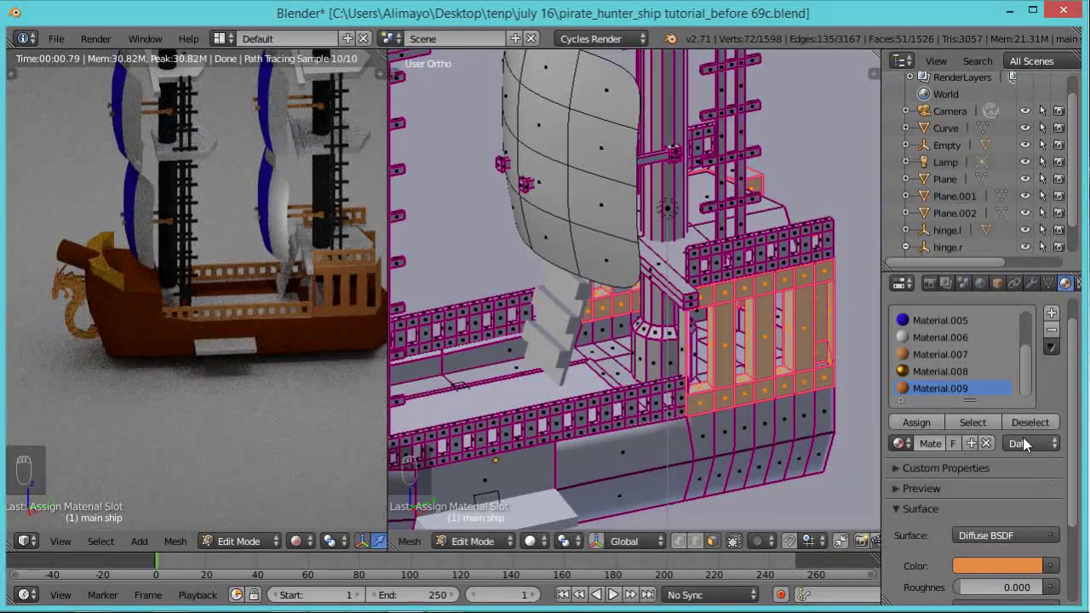
Darken the stern material's diffuse colour to brown (R 0.293, G 0.098, B 0.027) and reassign it to the selected faces
click(1022, 566)
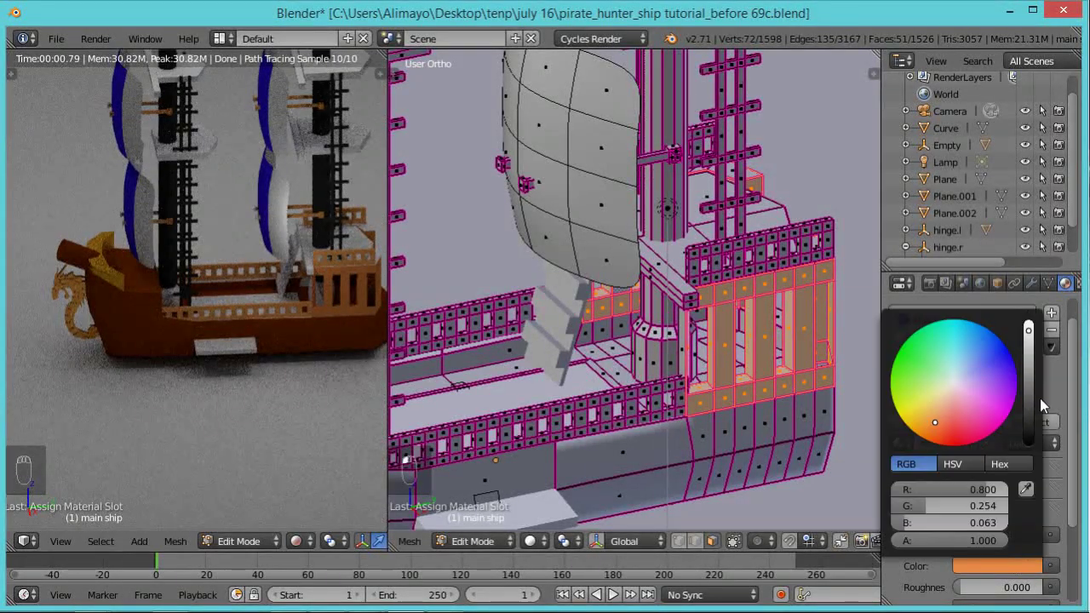
click(1030, 371)
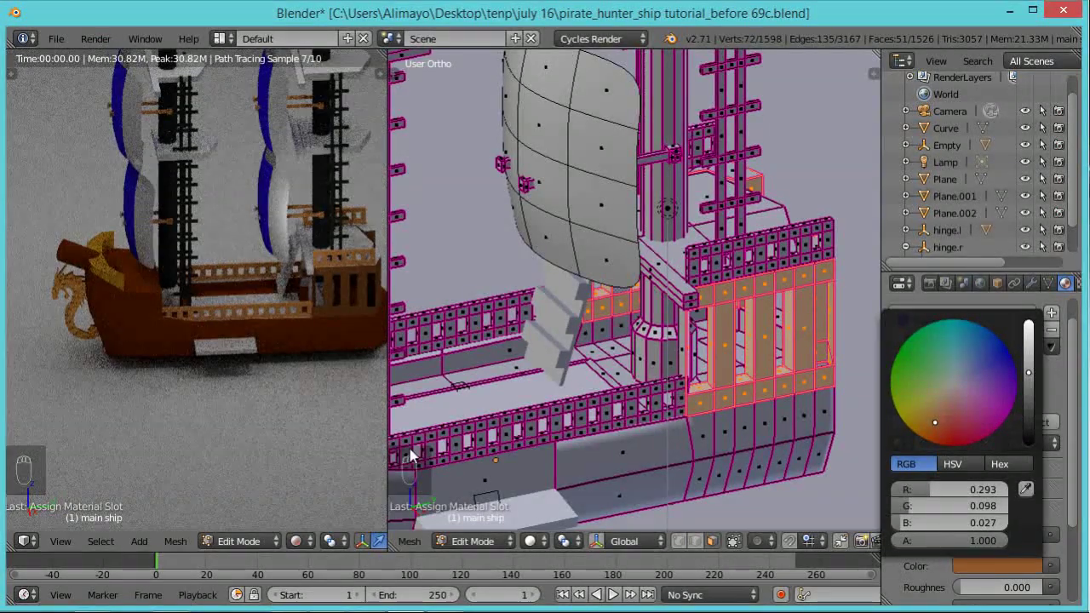
click(925, 422)
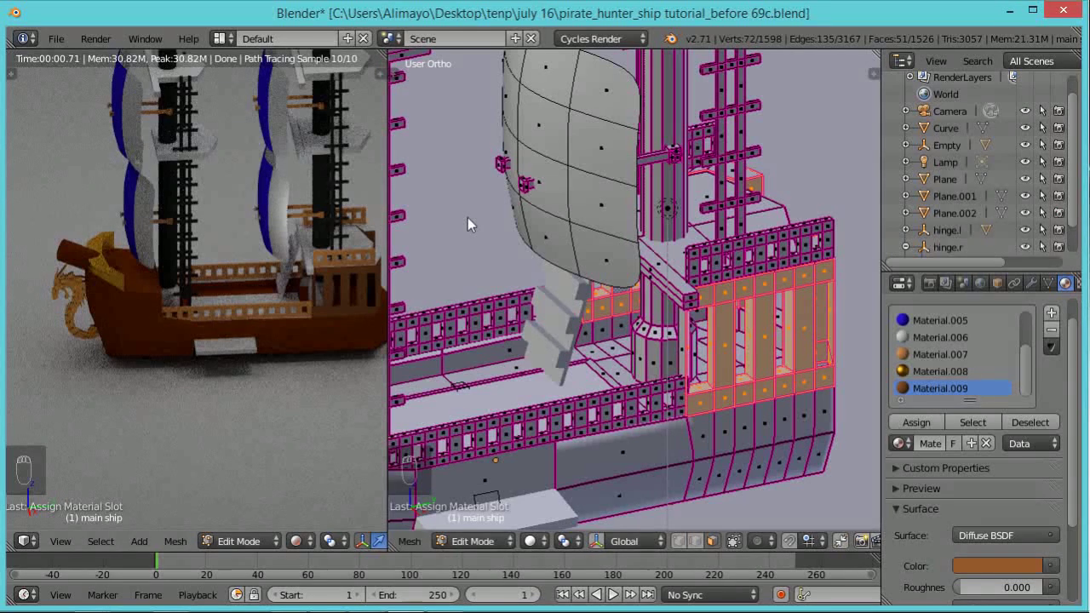
Select a face on each of the four platforms on the two masts and extend the selection to their linked geometry
scroll(460, 212, down, 3)
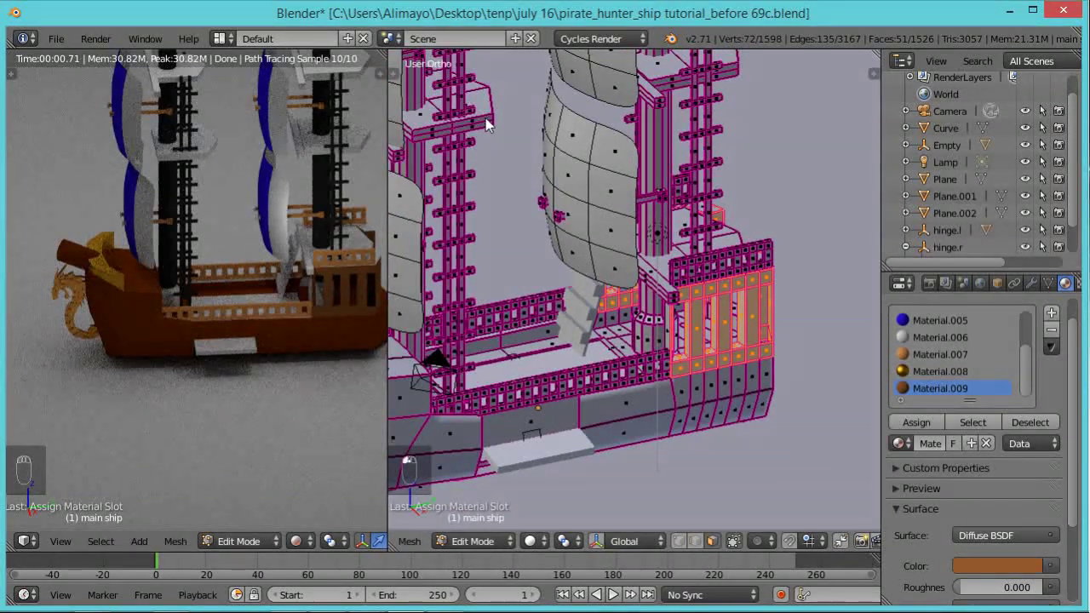
right_click(486, 124)
shift+middle_drag(526, 168, 630, 311)
shift+right_click(558, 119)
shift+right_click(771, 92)
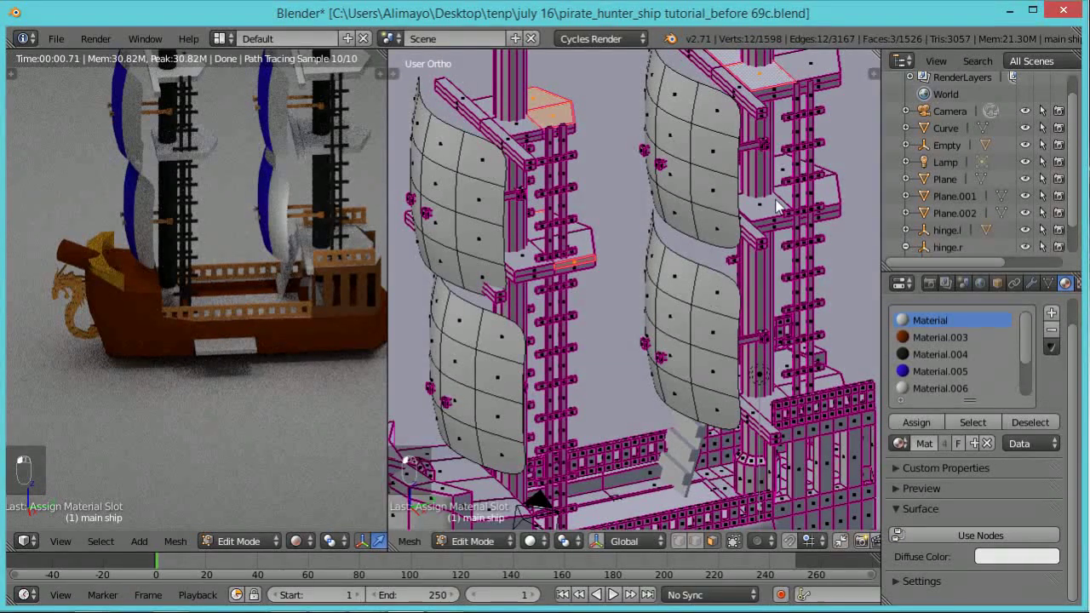
shift+right_click(775, 220)
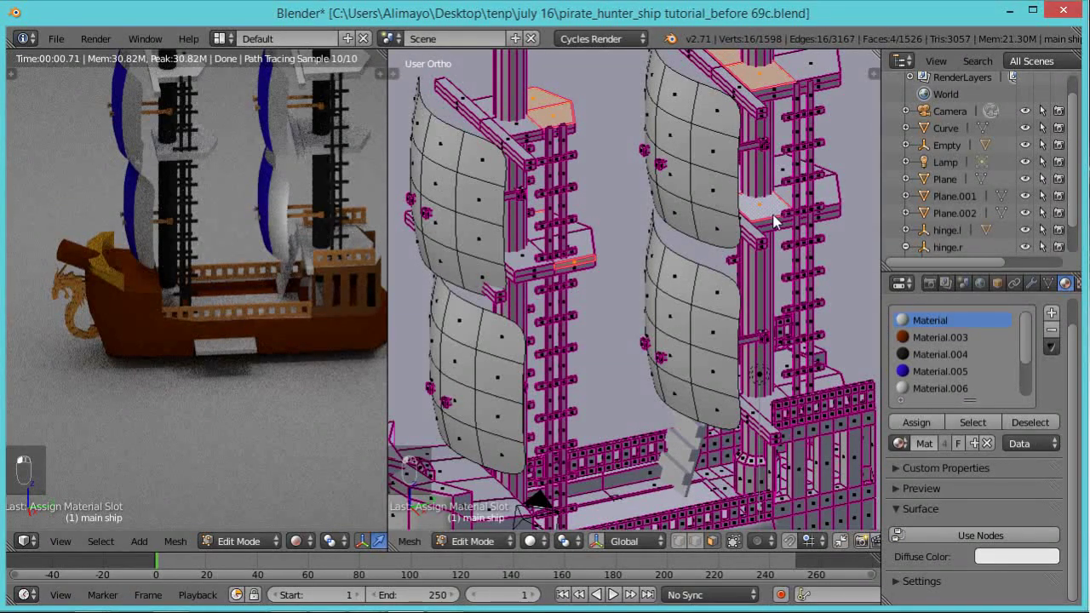
key(ctrl+l)
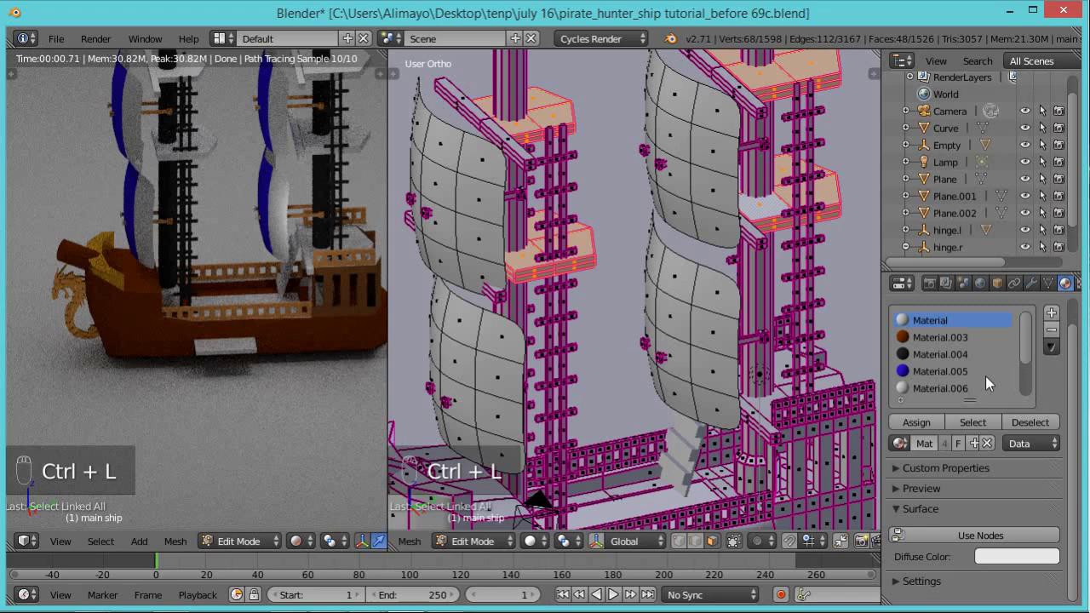
Add another slot with a new material, but assign the existing brown Material.009 to the selected mast platforms
click(1052, 314)
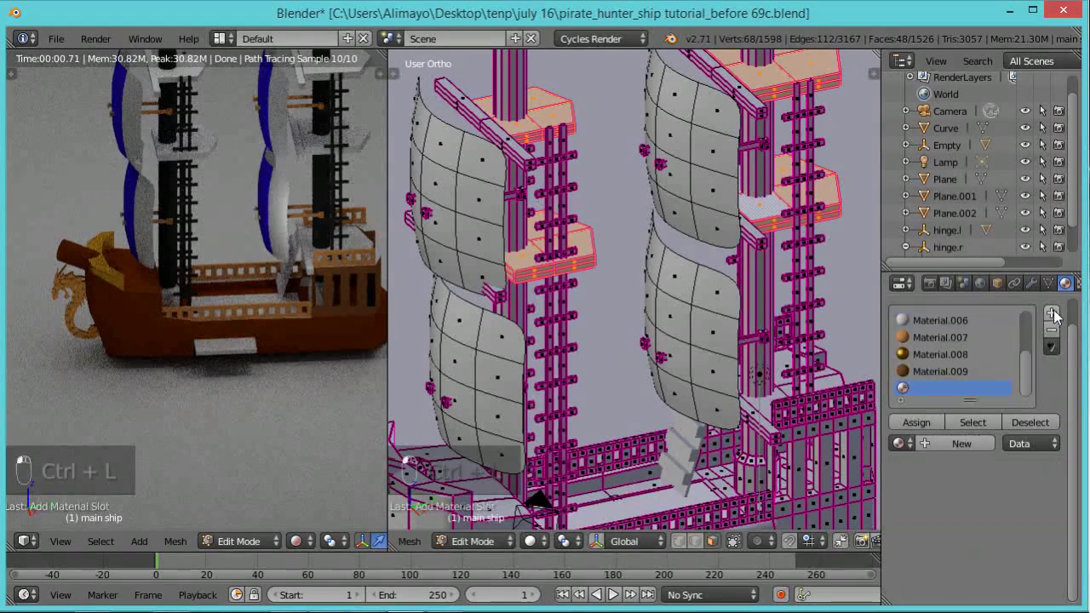
click(960, 443)
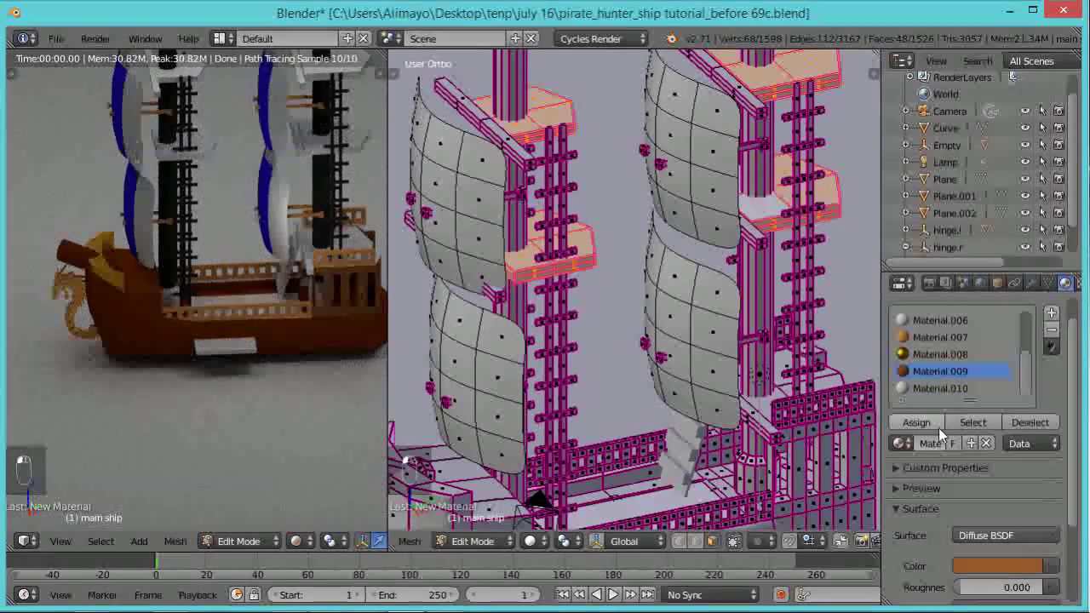
click(922, 422)
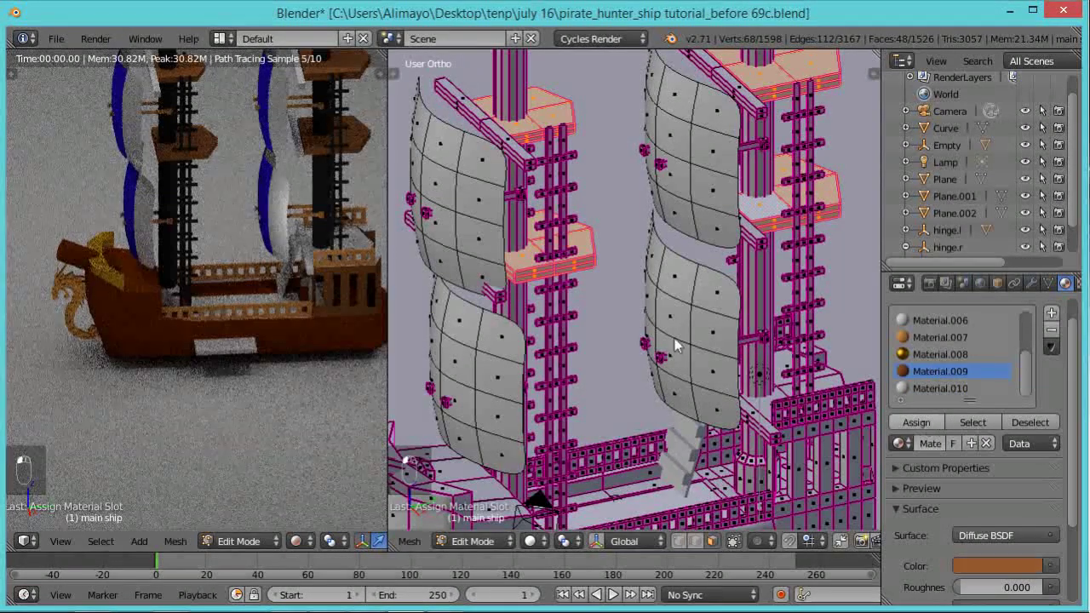
Select the linked stern deck faces behind the rear mast, add another new material slot and assign the brown Material.009 to the deck
scroll(491, 299, down, 2)
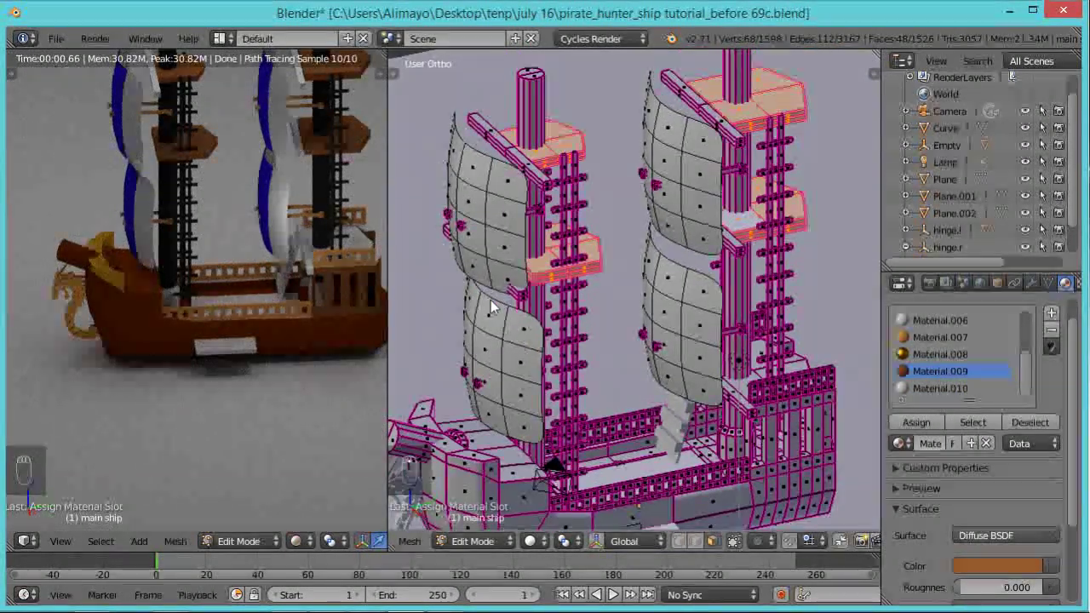
scroll(775, 392, up, 1)
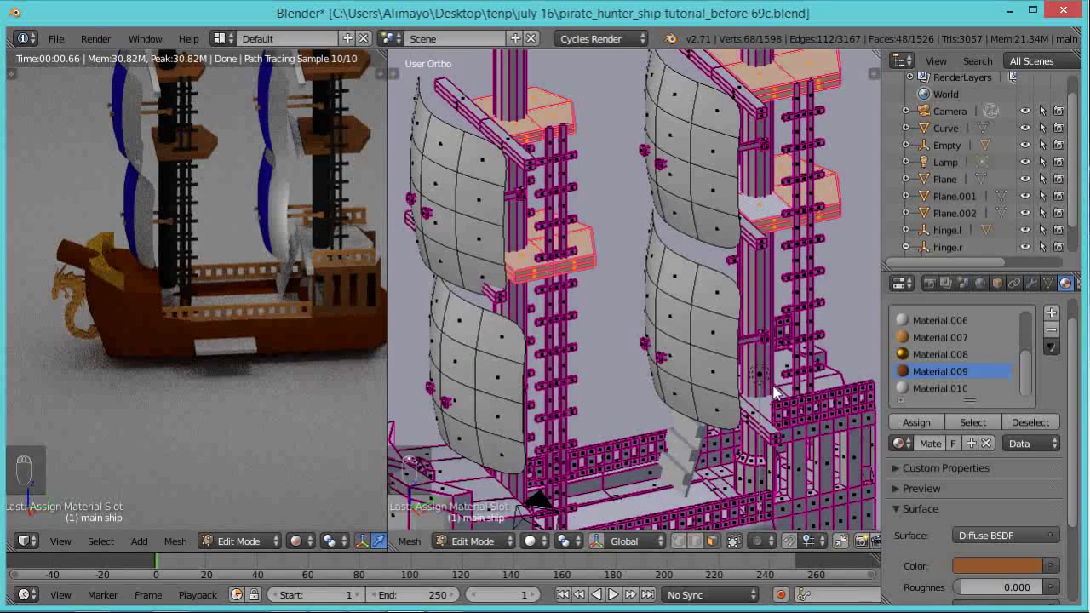
right_click(830, 387)
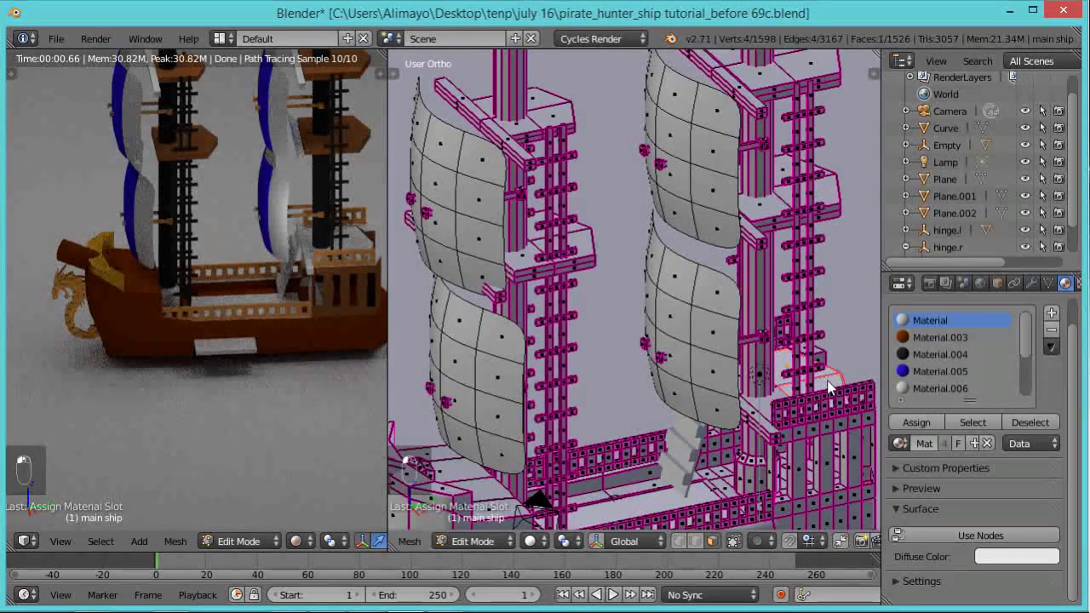
key(ctrl+l)
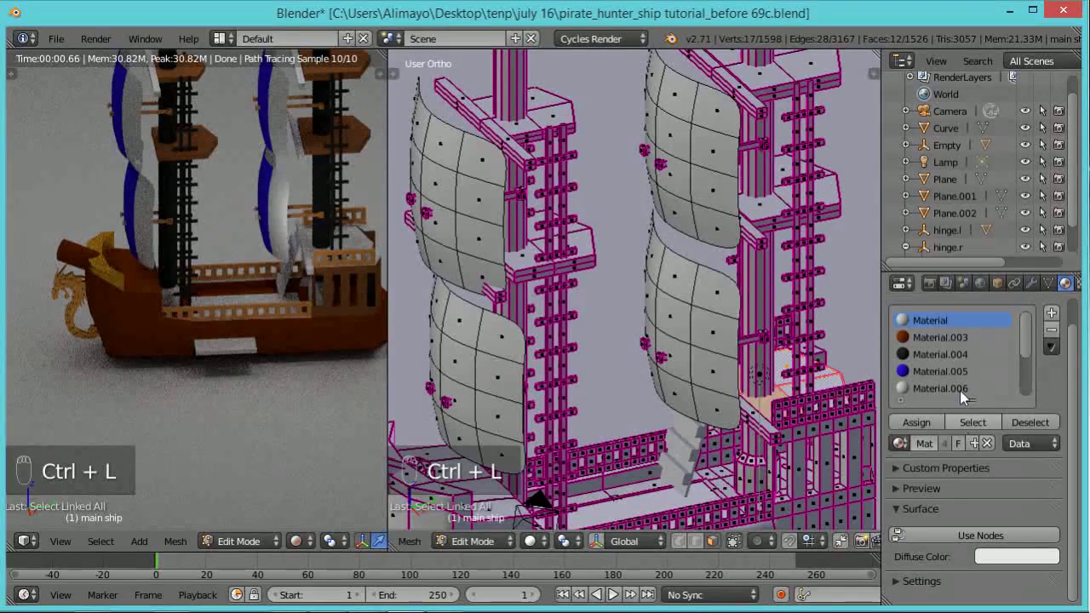
click(1052, 314)
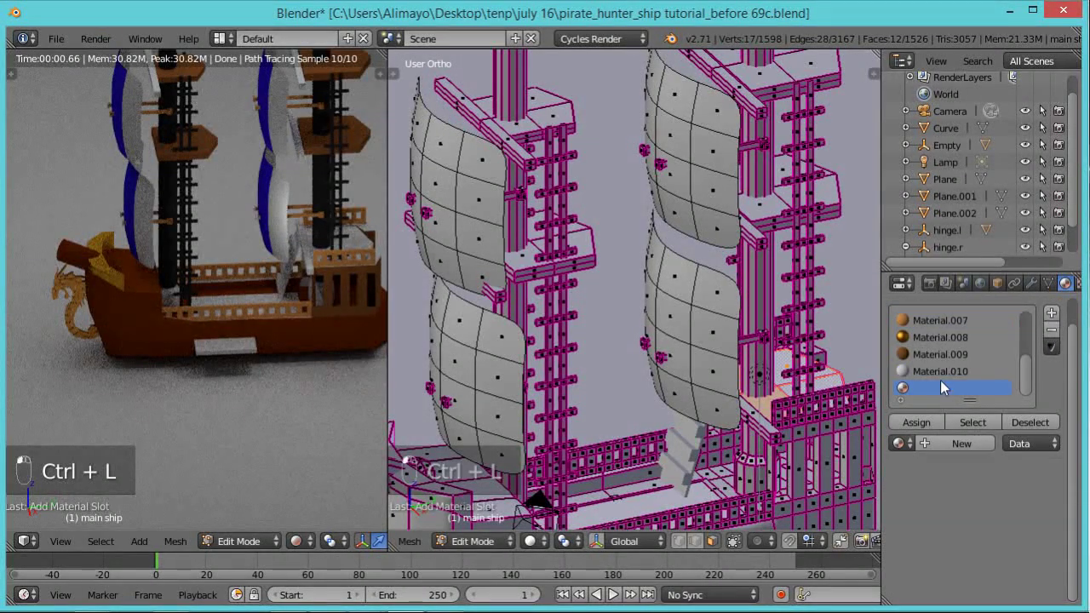
click(921, 443)
click(928, 355)
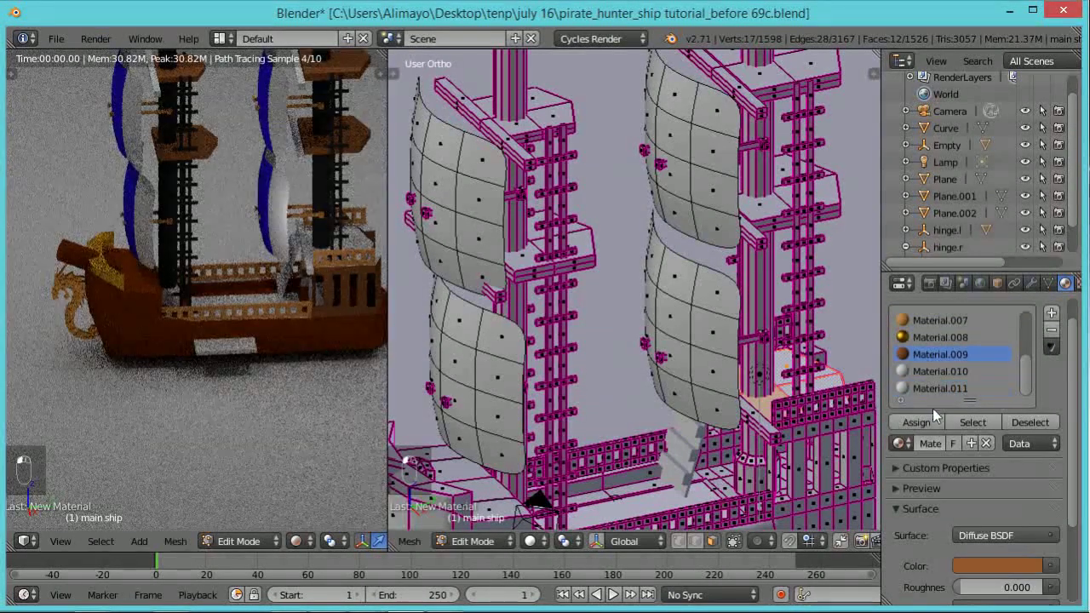
click(924, 420)
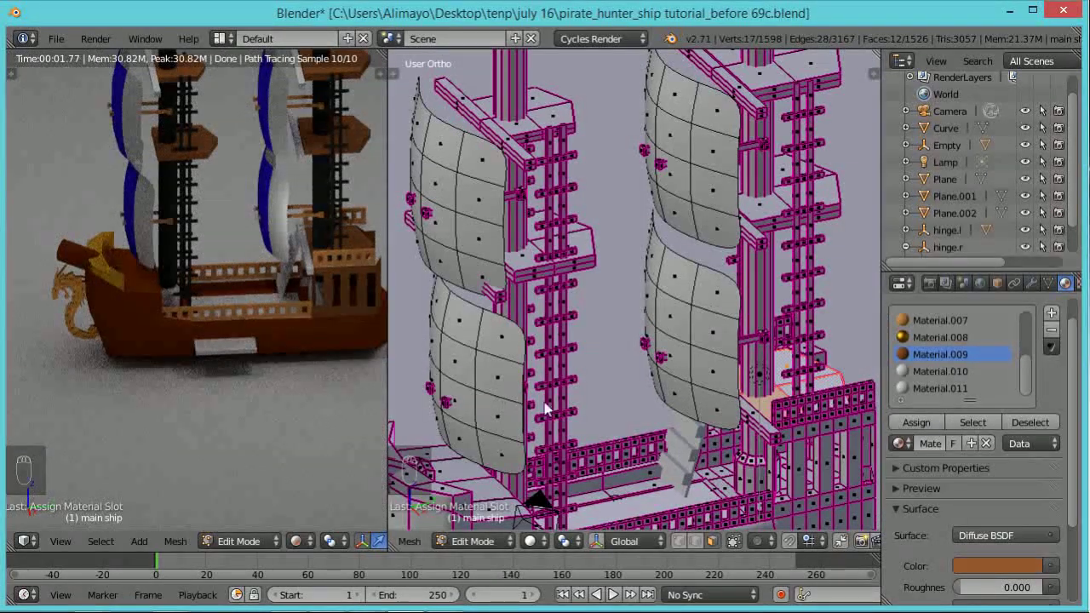
middle_drag(282, 424, 299, 417)
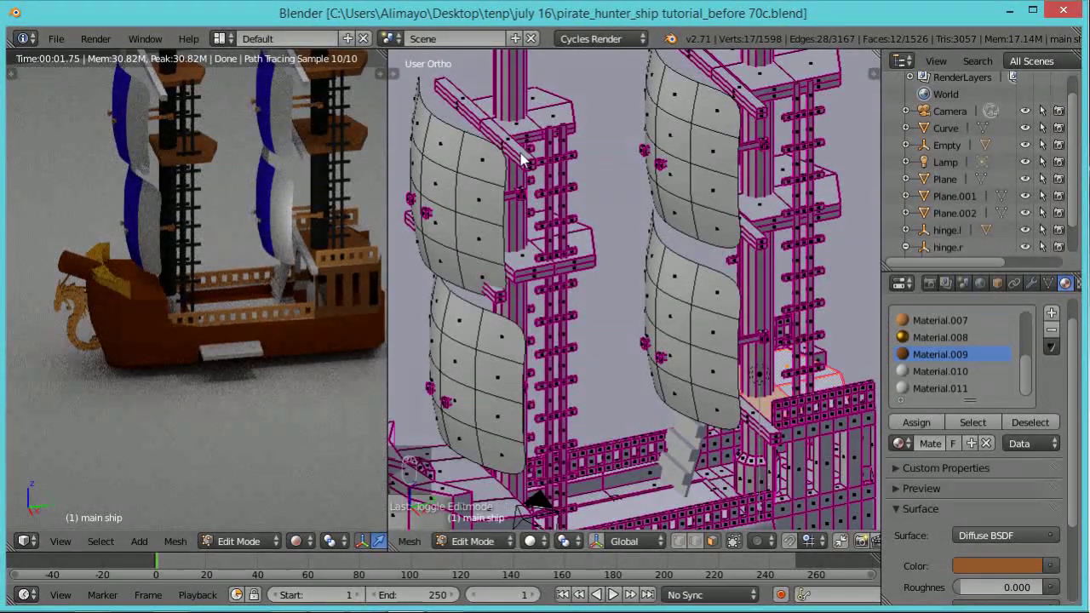
Add the four yard beams above the sails on both masts to the selection, including all their linked faces
shift+right_click(523, 160)
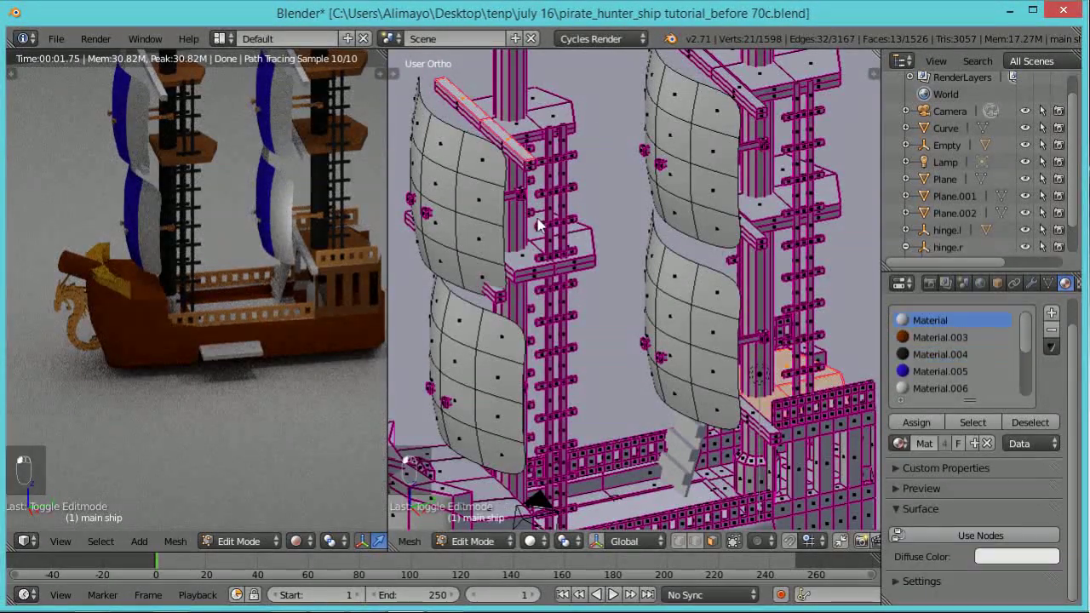
shift+right_click(501, 298)
shift+right_click(746, 101)
shift+right_click(764, 245)
middle_drag(837, 268, 766, 261)
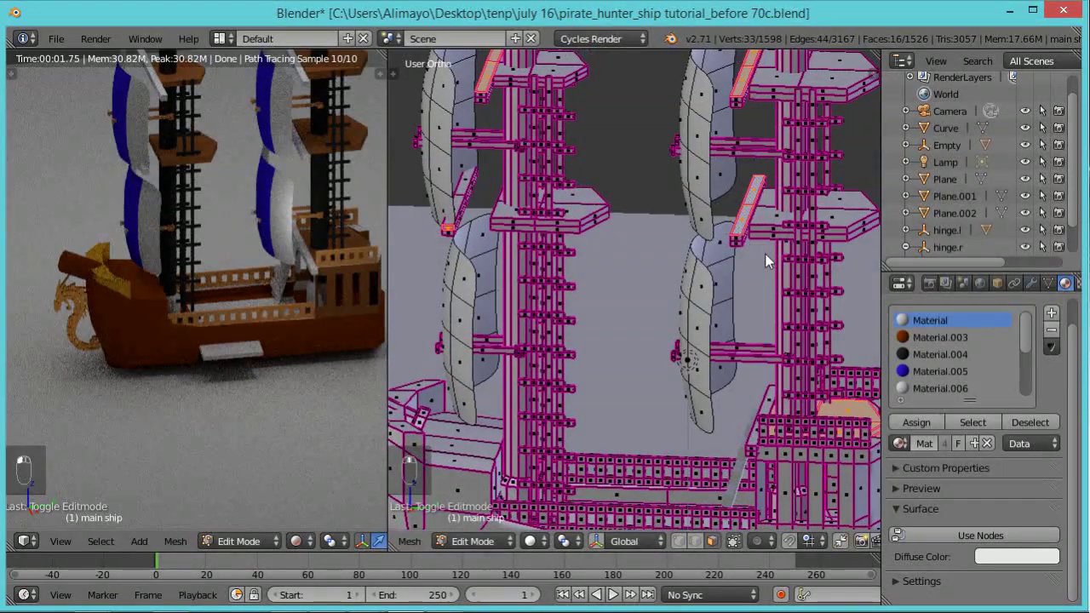
middle_drag(624, 269, 680, 270)
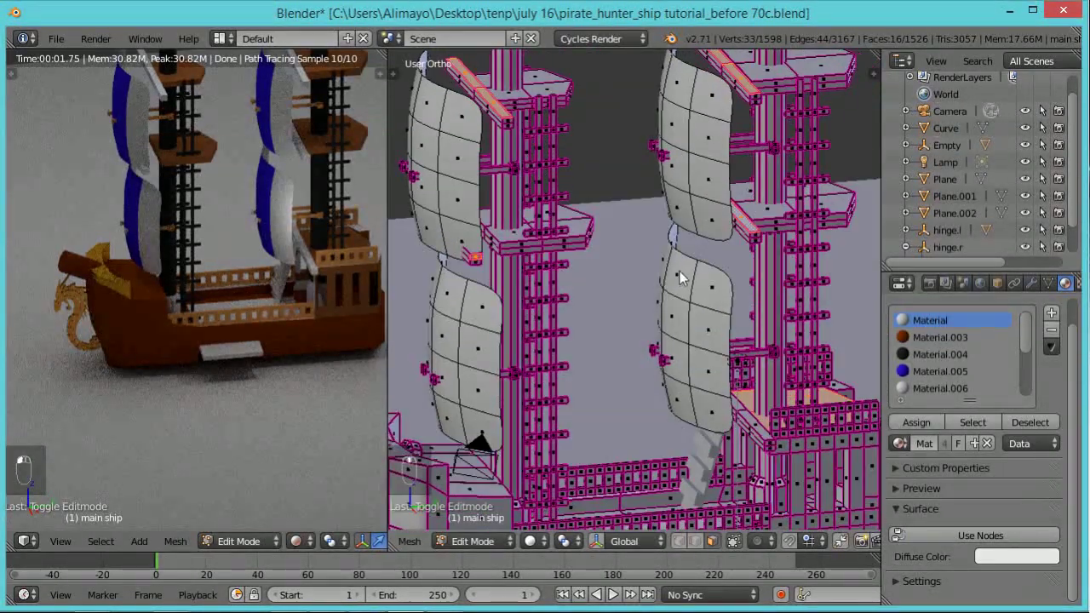
key(ctrl+l)
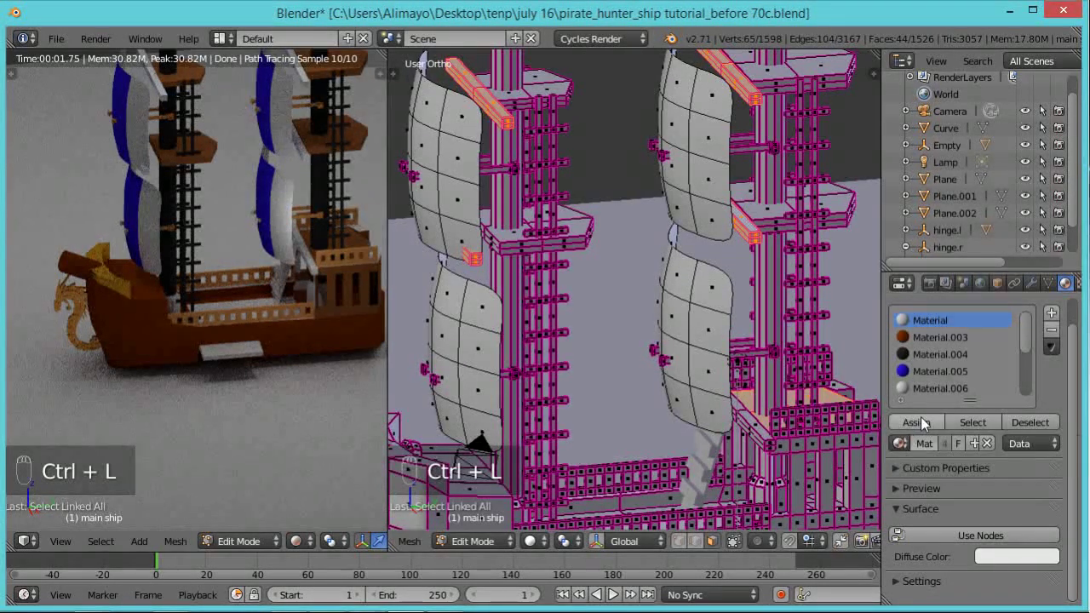
Remove the stern deck faces from the selection, keeping only the four yard beams selected
shift+right_click(830, 407)
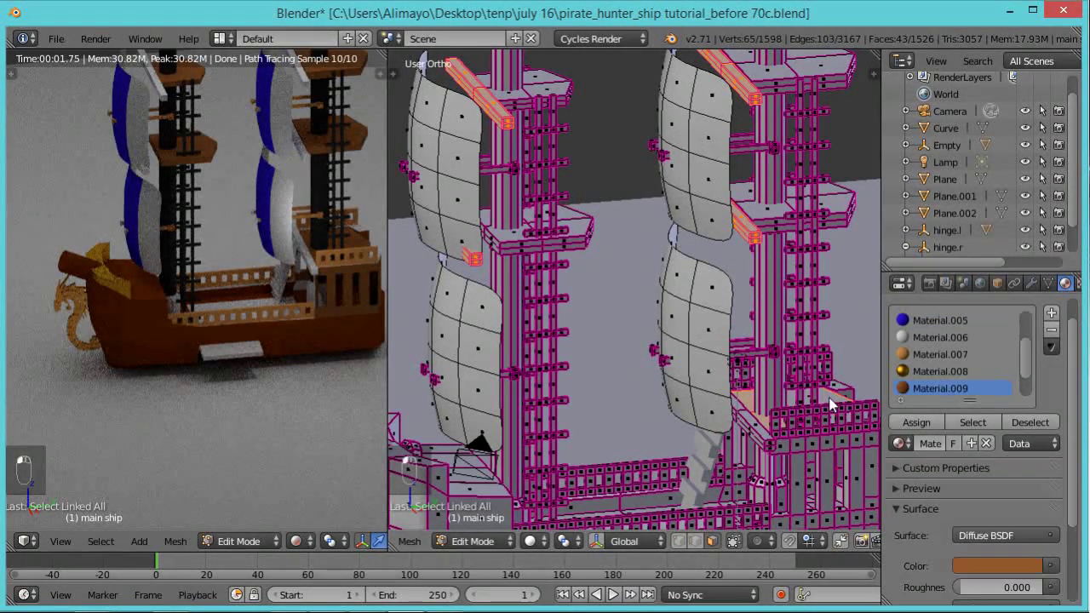
shift+right_click(753, 413)
key(c)
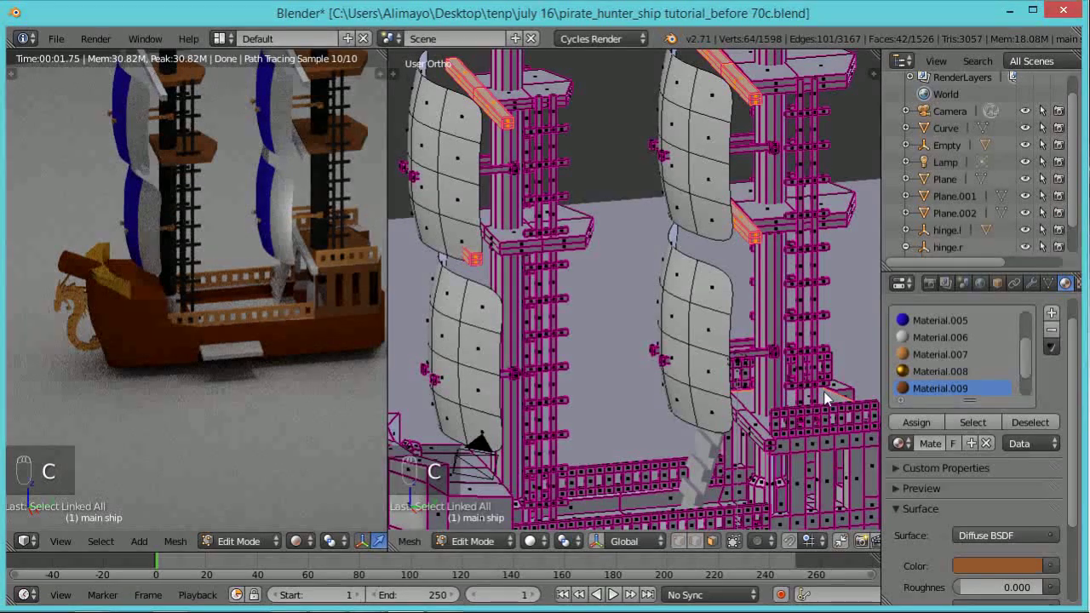
mouse_move(801, 442)
middle_down()
mouse_move(852, 389)
mouse_move(832, 372)
mouse_move(774, 438)
mouse_move(817, 408)
middle_up()
key(z)
key(c)
key(z)
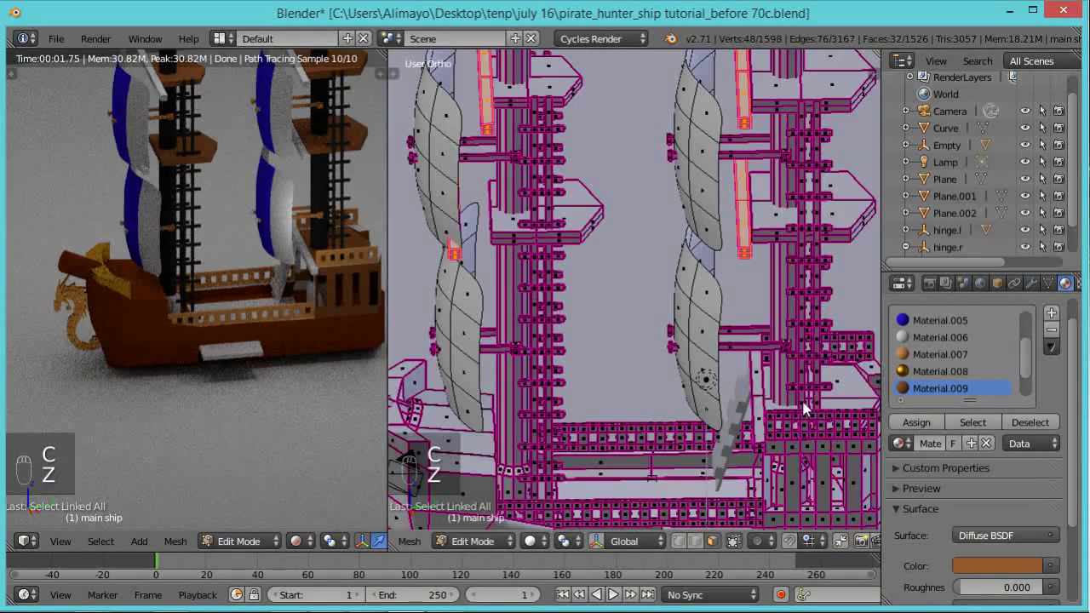
Create a new material in another slot, give it a dark reddish-brown diffuse colour and assign it to the selected yard beams
click(1052, 315)
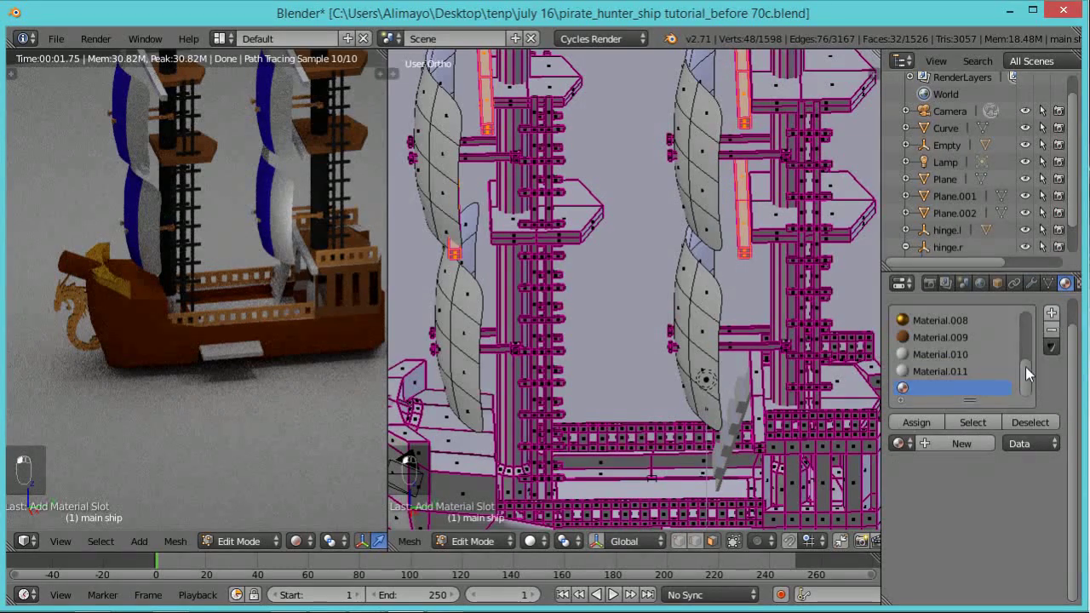
click(962, 444)
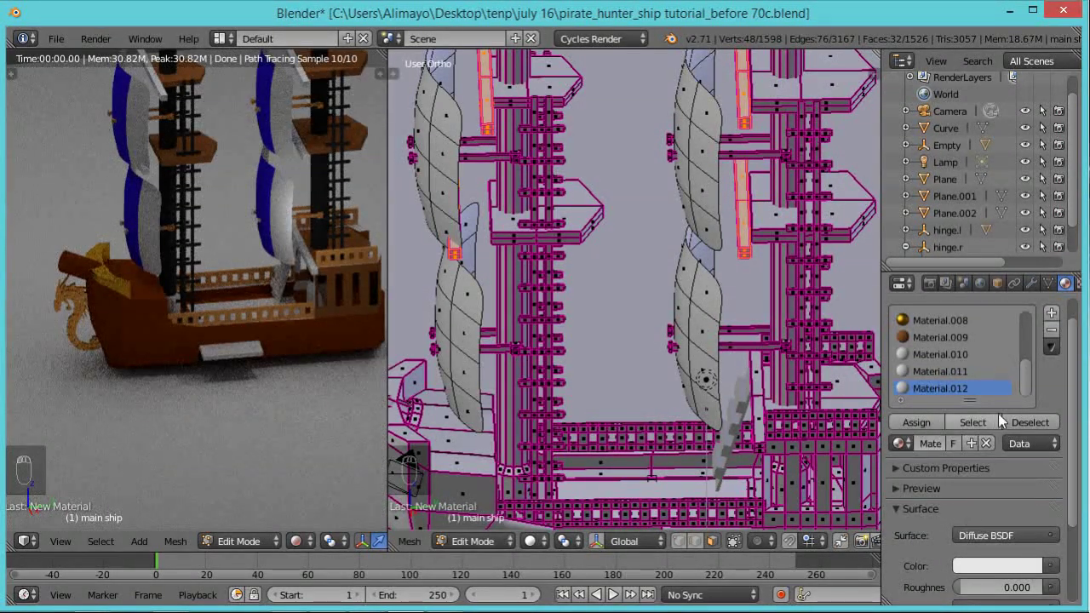
click(1001, 566)
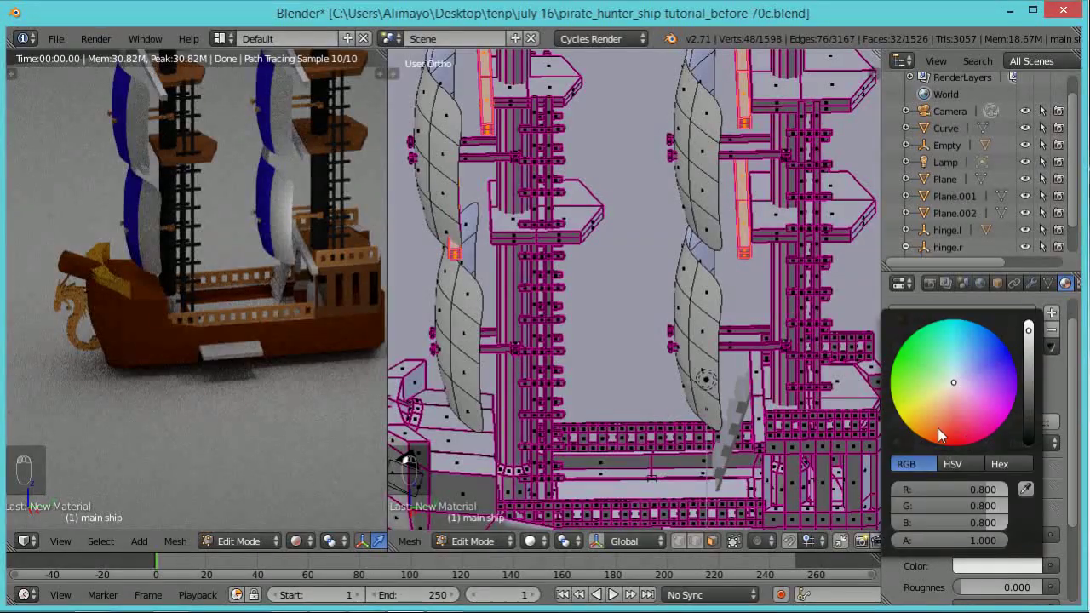
click(935, 435)
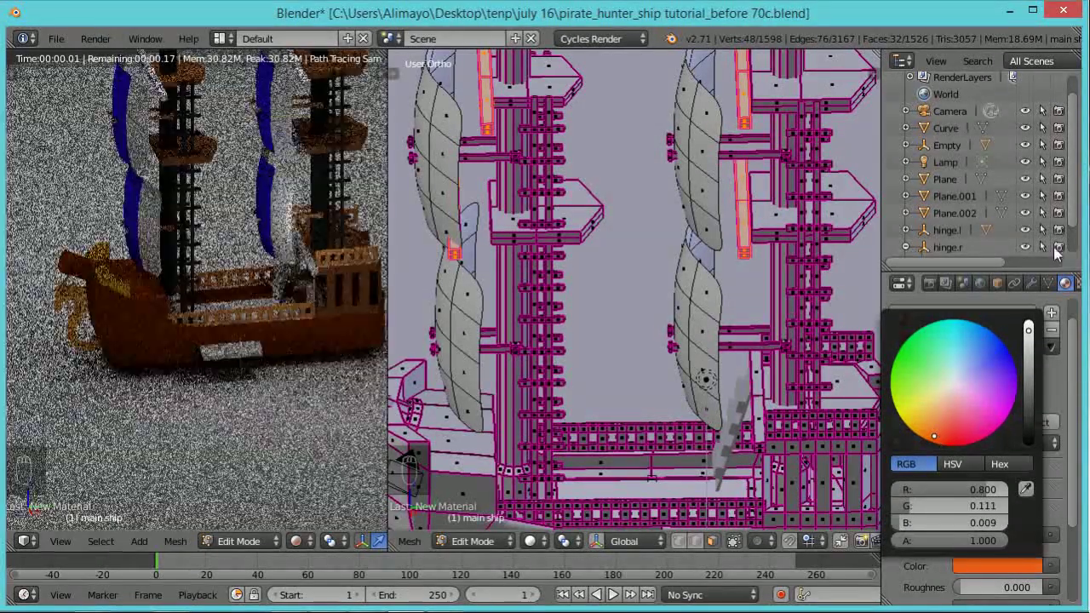
click(1005, 567)
drag(1027, 416, 1028, 409)
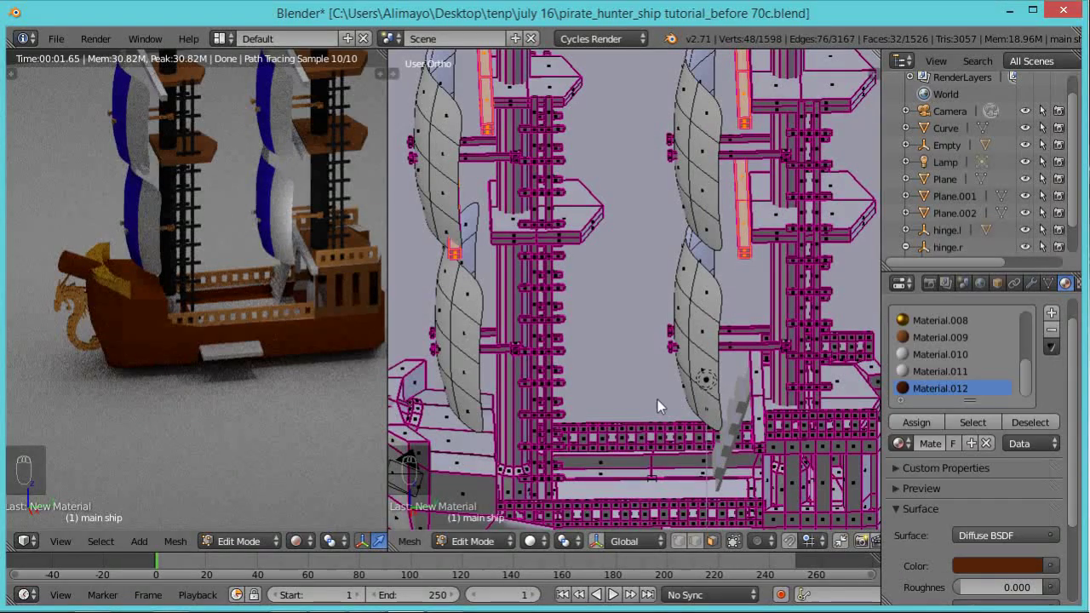
click(911, 422)
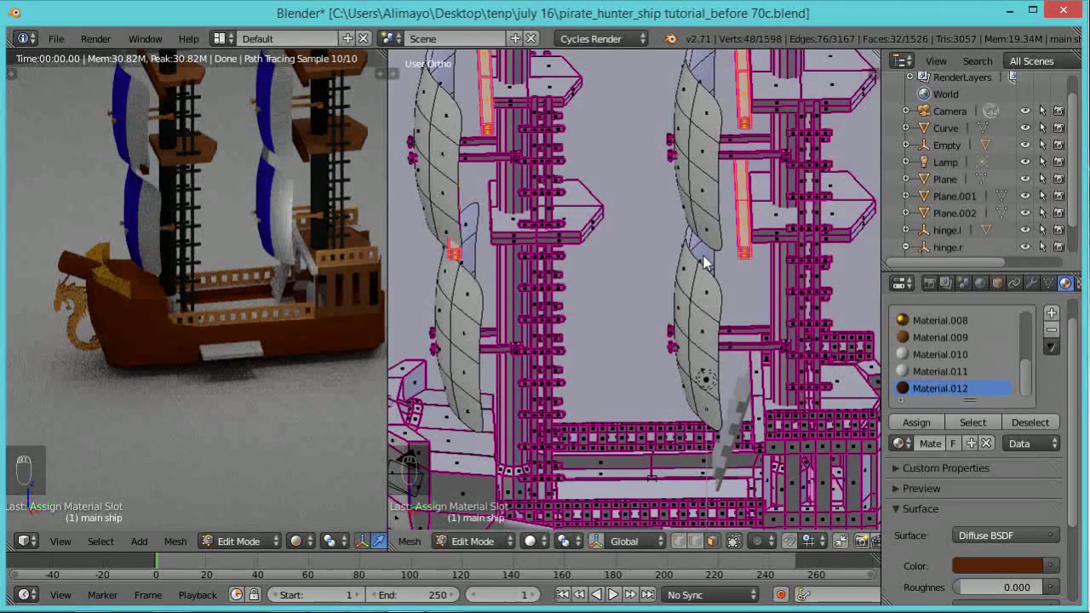
Leave the ship's Edit Mode, open the large ground plane under it for editing and subdivide its face
key(Tab)
scroll(673, 274, down, 5)
scroll(673, 275, down, 4)
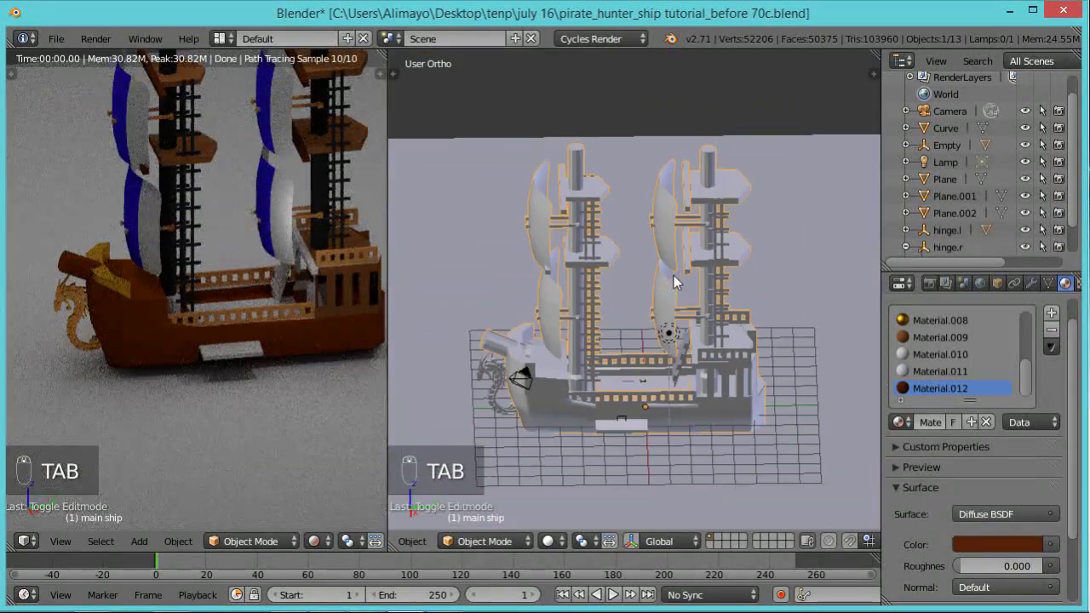
middle_drag(685, 450, 704, 430)
right_click(704, 430)
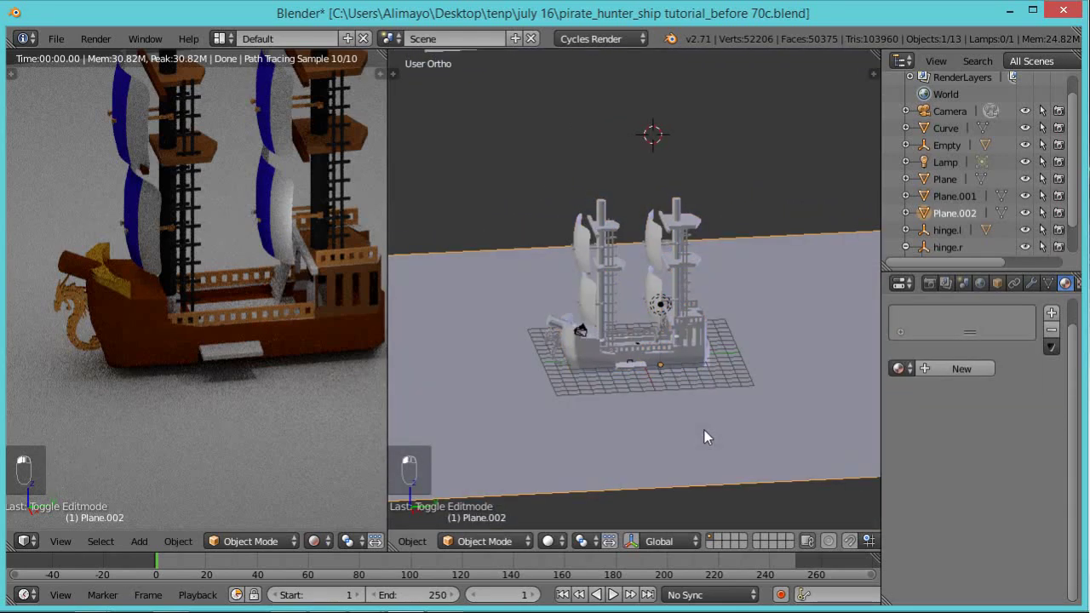
key(Tab)
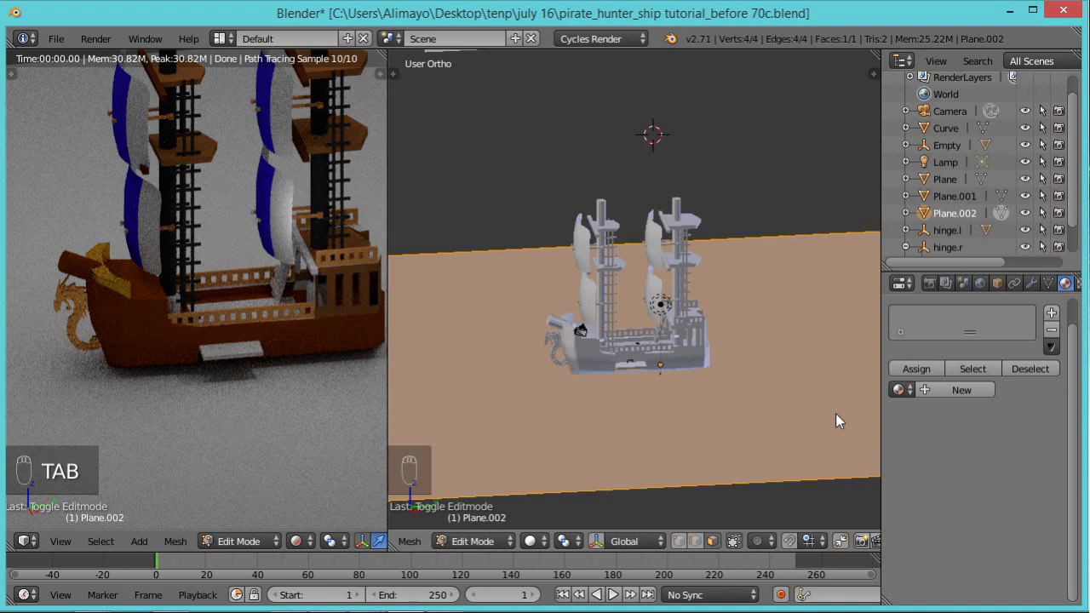
key(w)
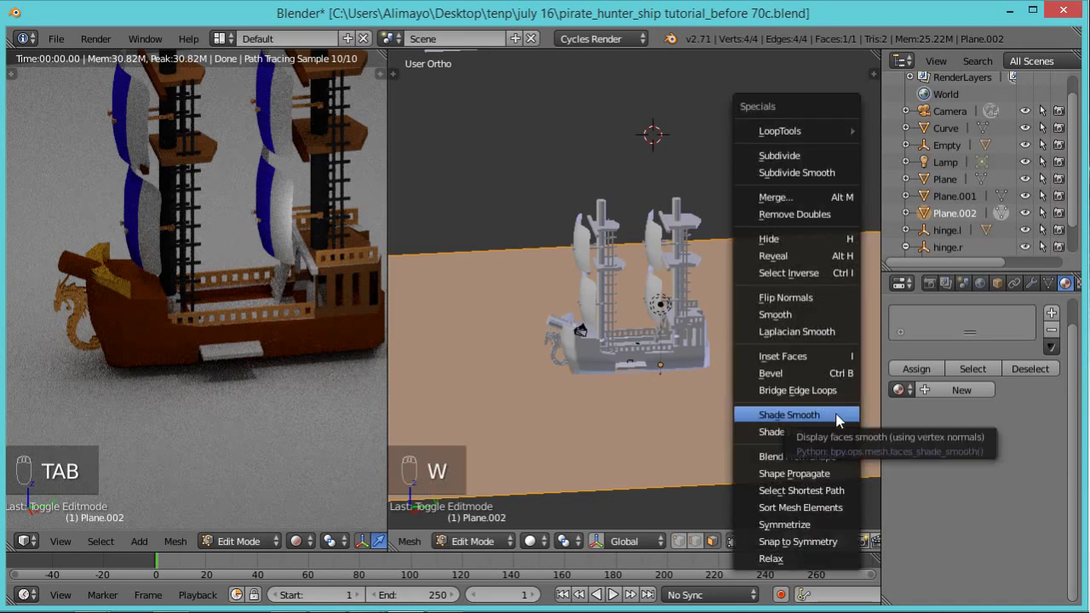
click(827, 157)
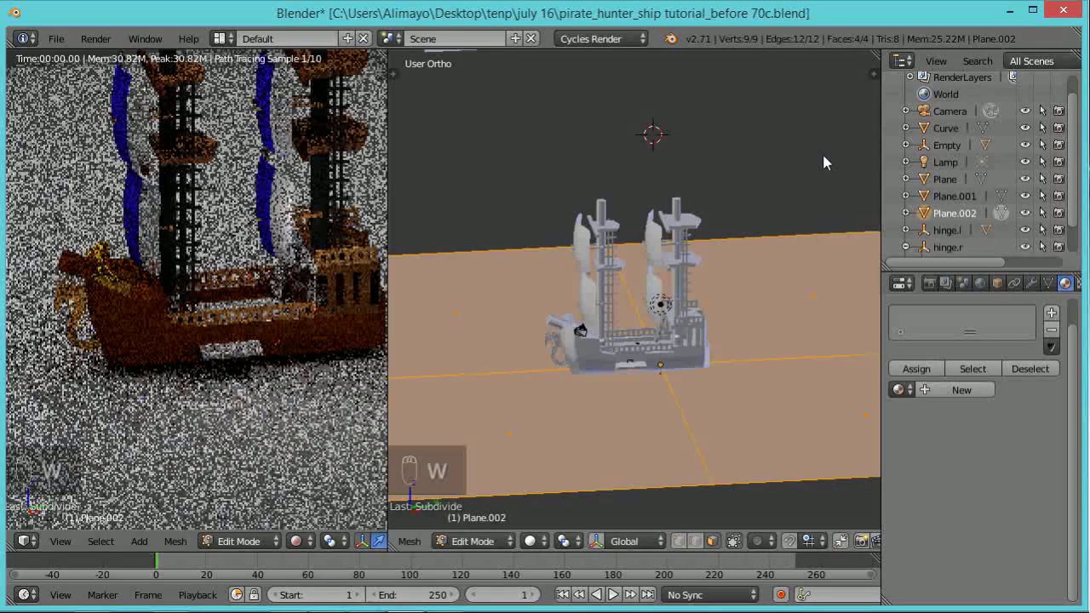
Set the number of cuts of the ground plane's subdivision to 50
key(t)
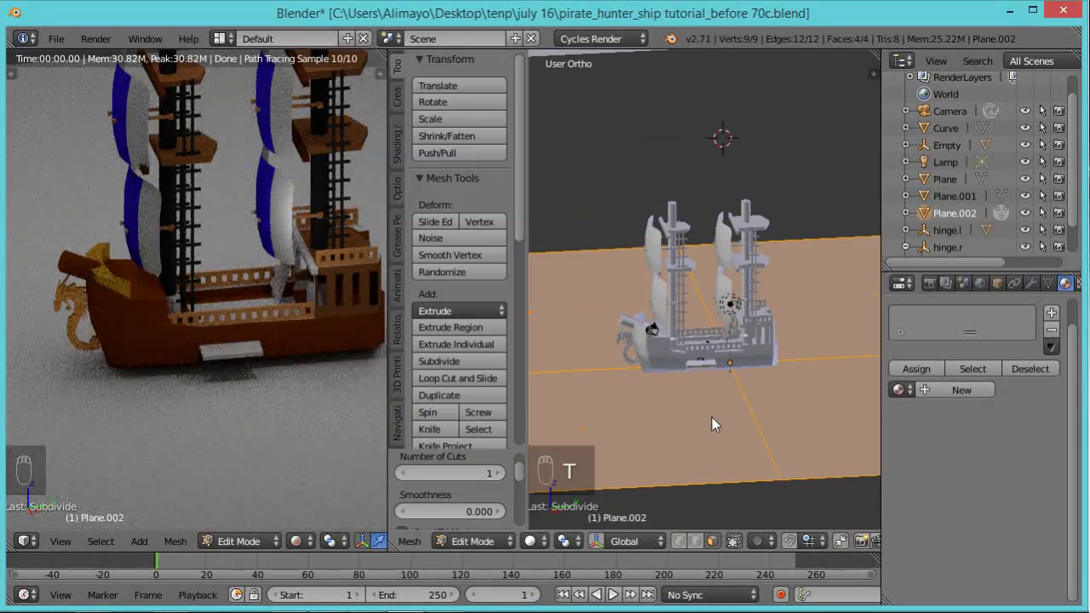
click(476, 474)
text(50)
key(Return)
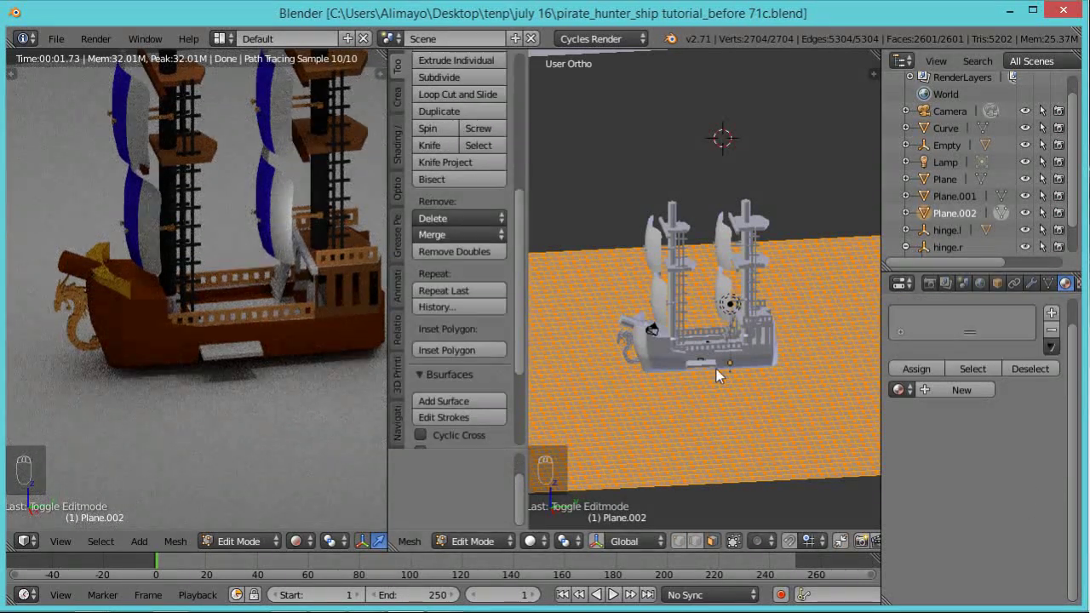
Add a Displace modifier to the subdivided ground plane and give it a new texture
key(t)
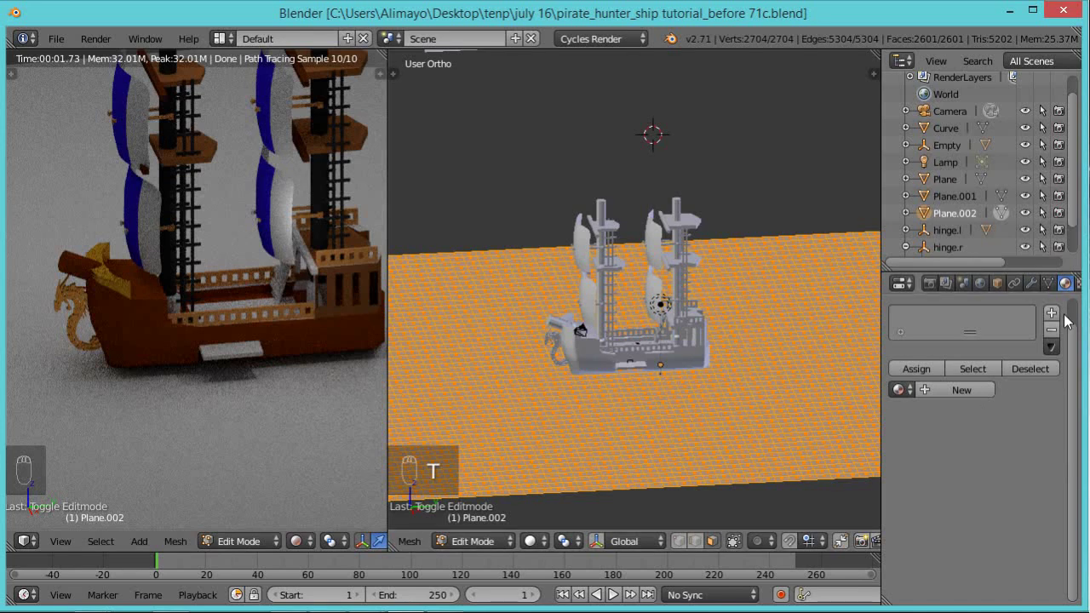
click(1030, 285)
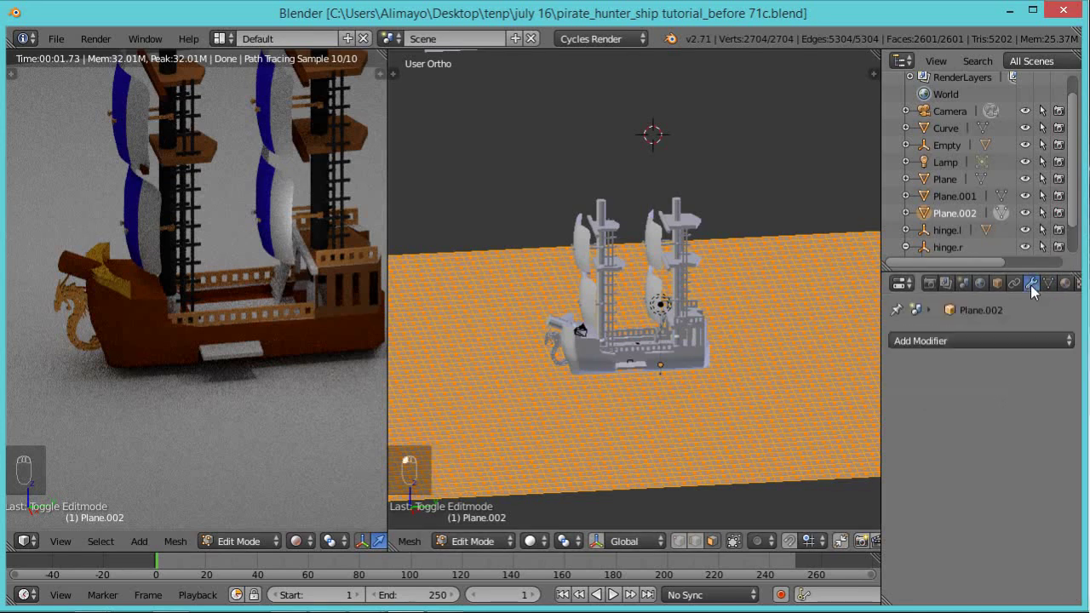
click(1035, 343)
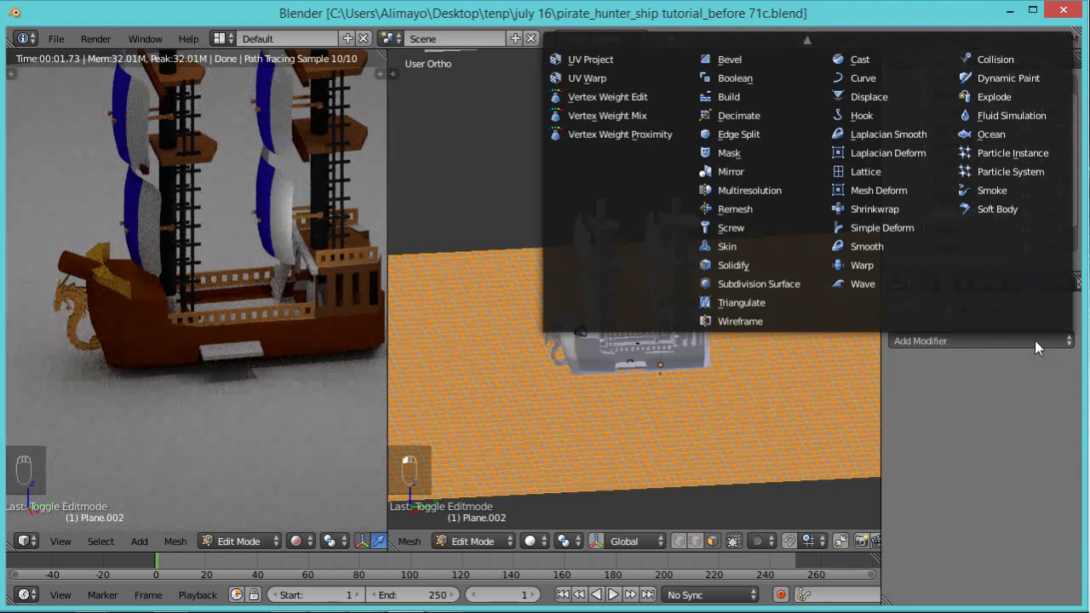
click(877, 100)
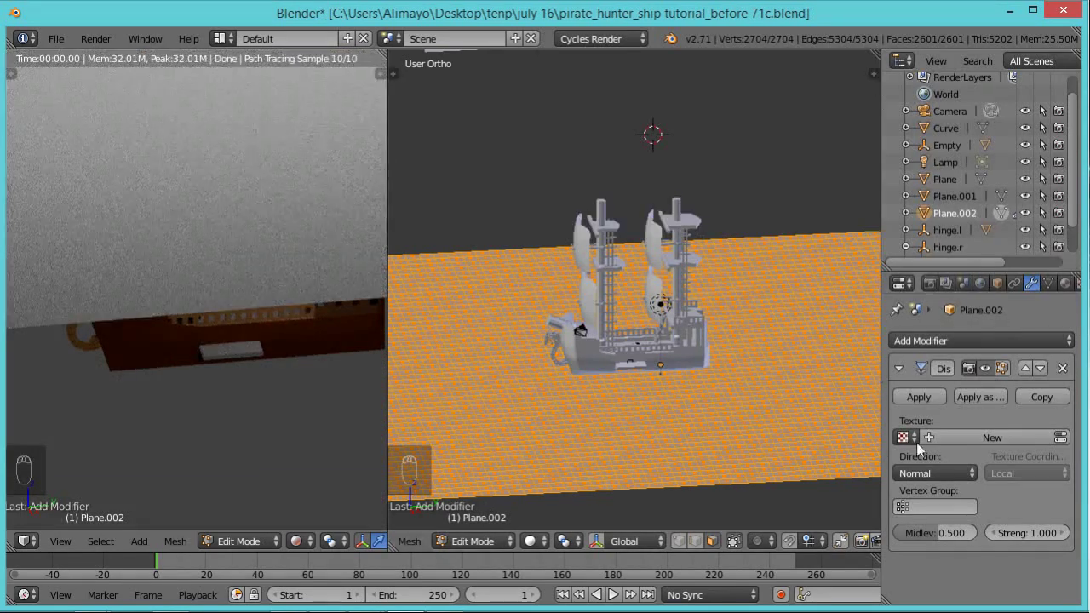
click(975, 435)
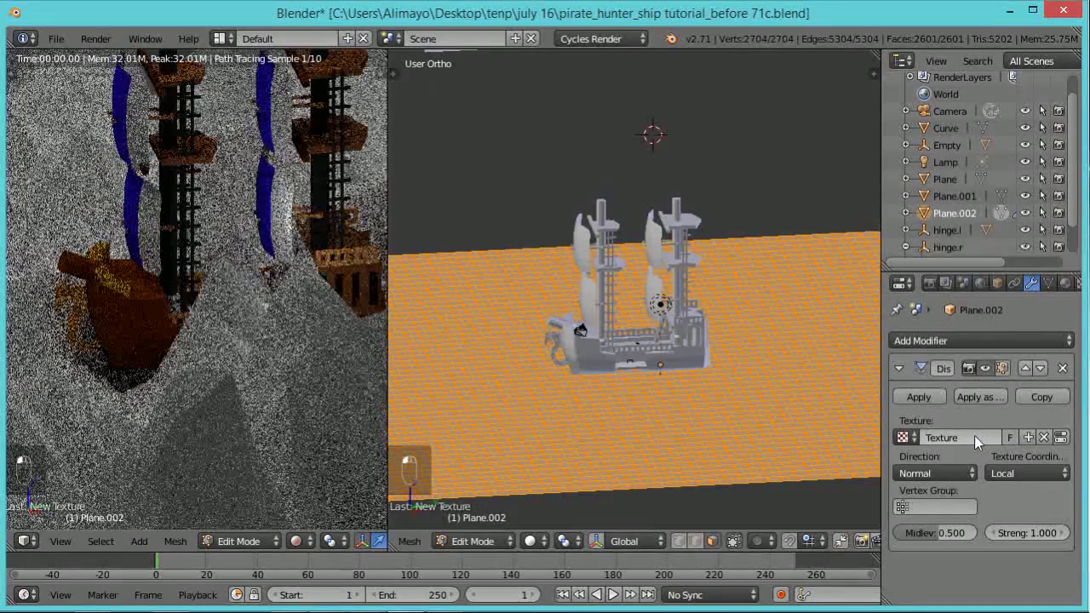
Set the ground plane's Displace modifier strength to 0.1
click(1032, 530)
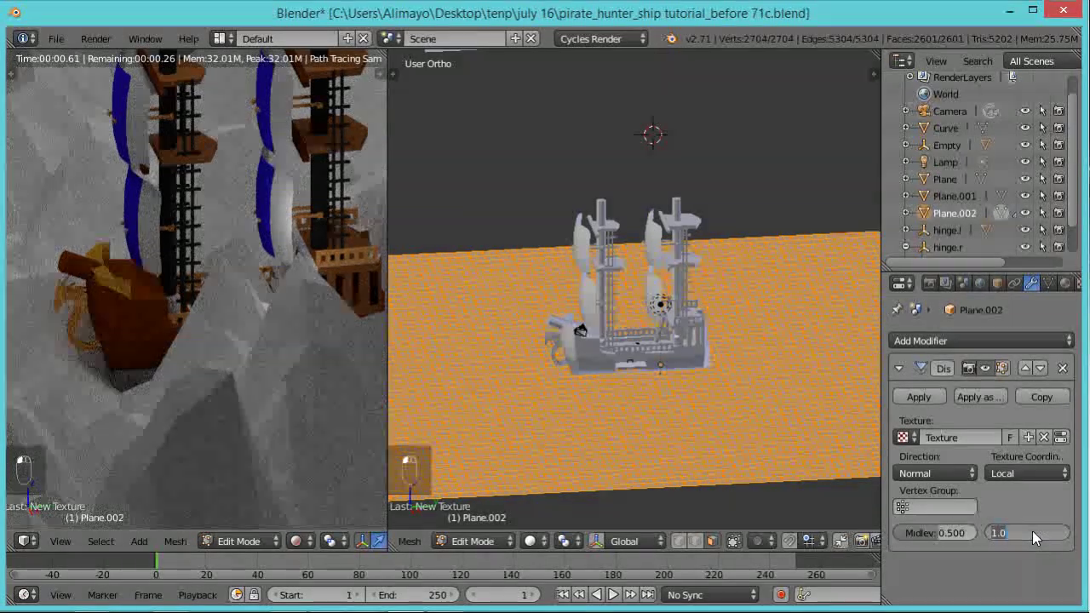
key(BackSpace)
text(.1)
key(Return)
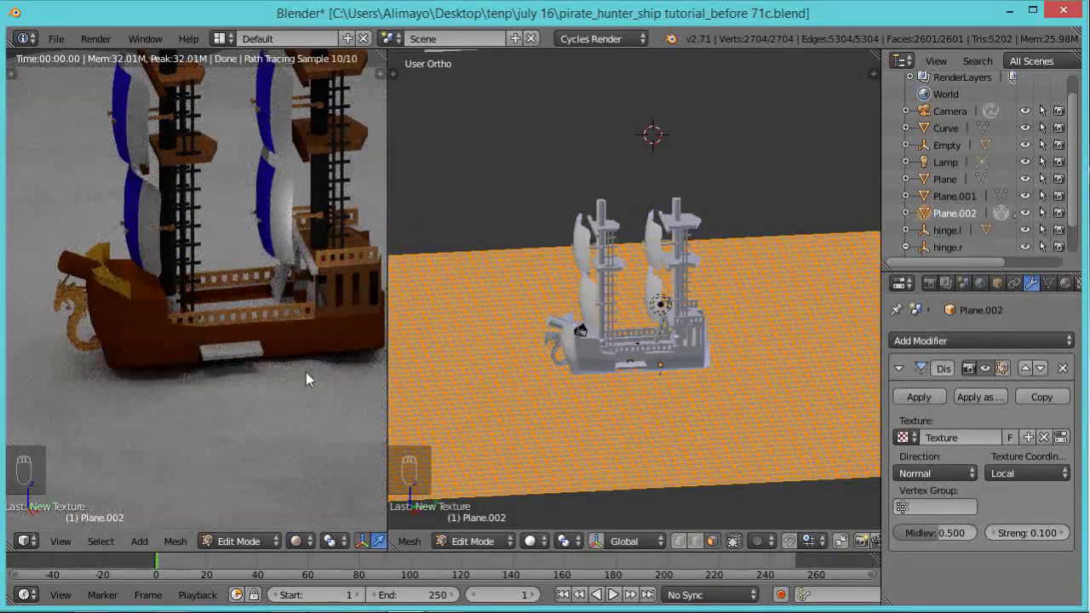
scroll(306, 372, down, 5)
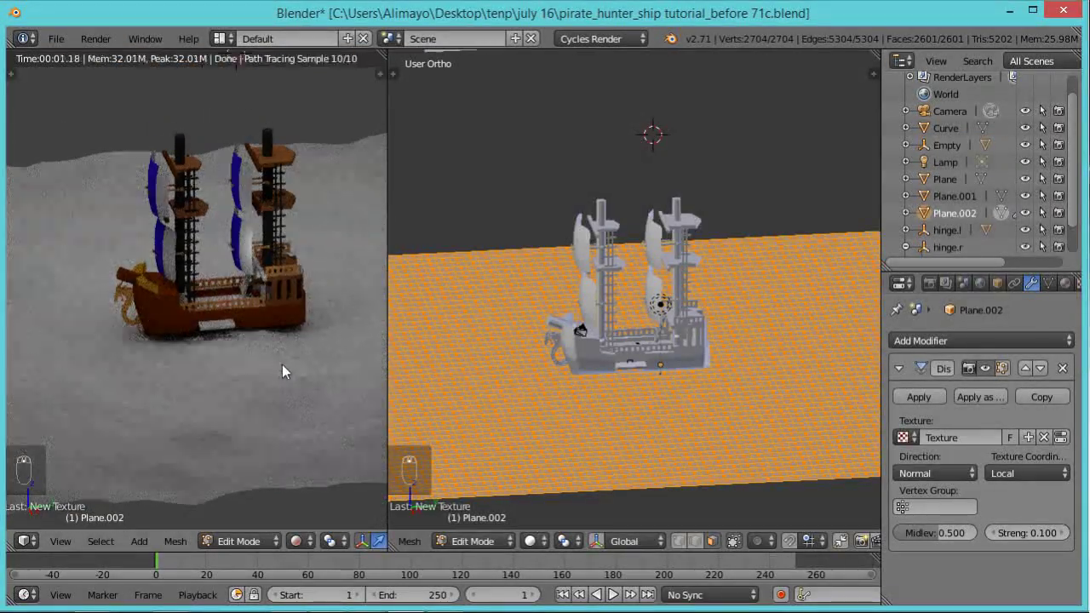
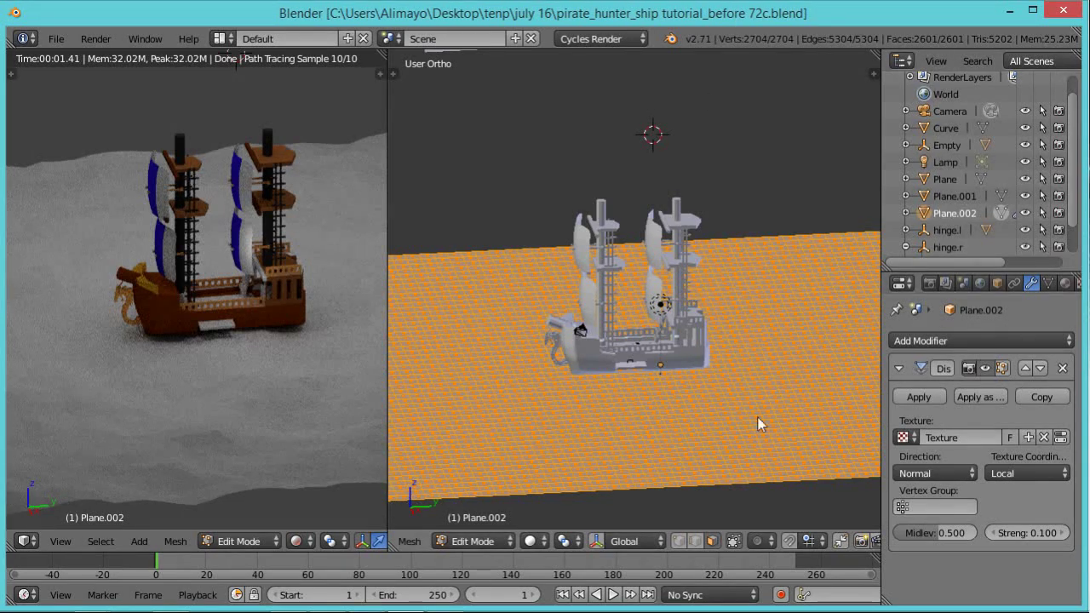
Create a new material for the ground plane with a Glass BSDF surface and a turquoise colour of about R 0.139, G 0.711, B 0.800
click(1064, 288)
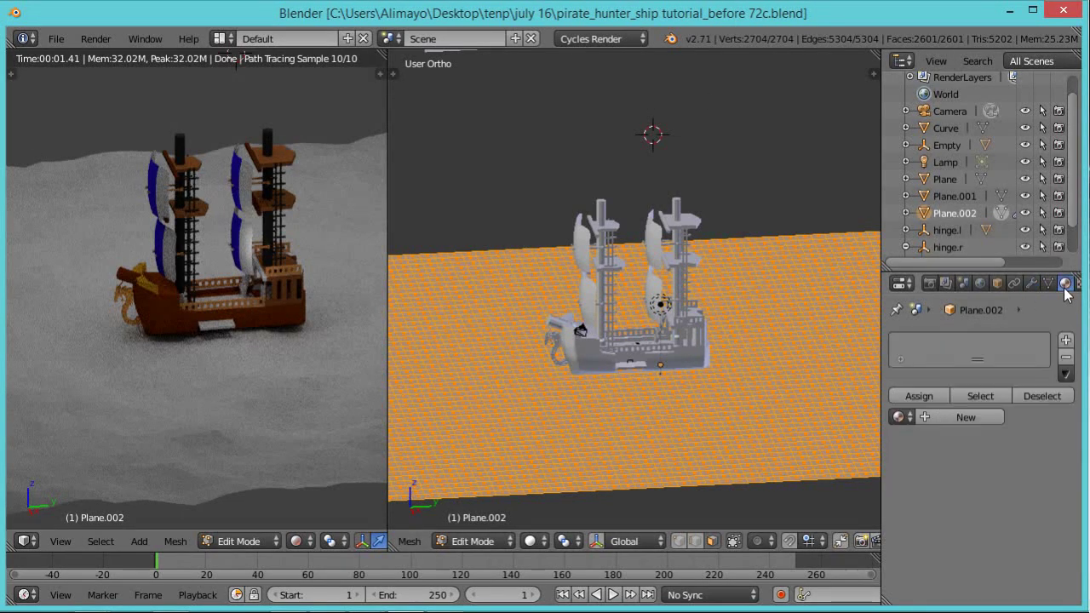
click(965, 415)
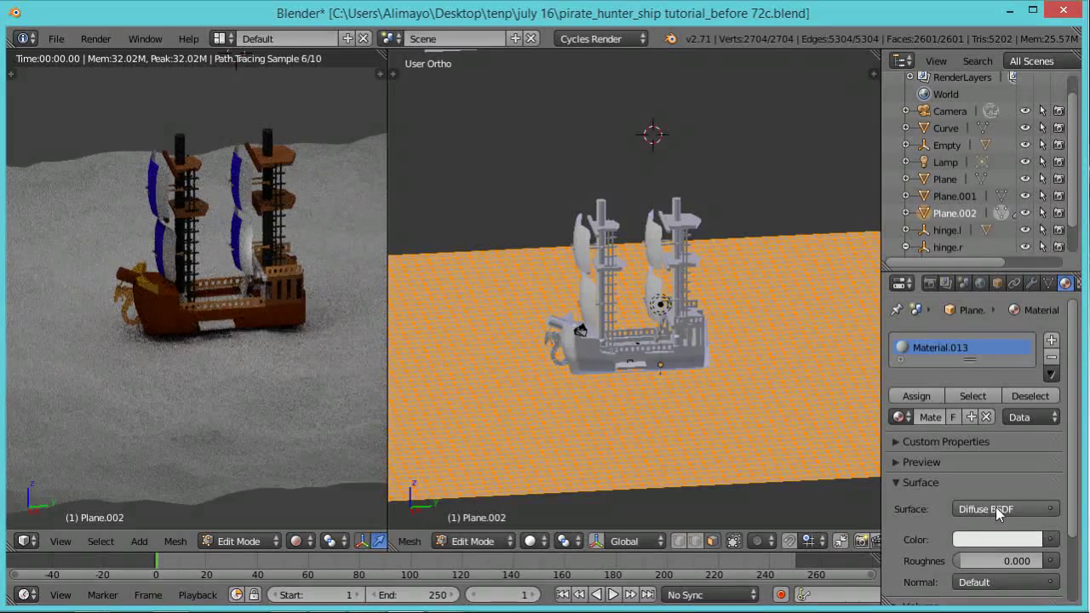
click(993, 509)
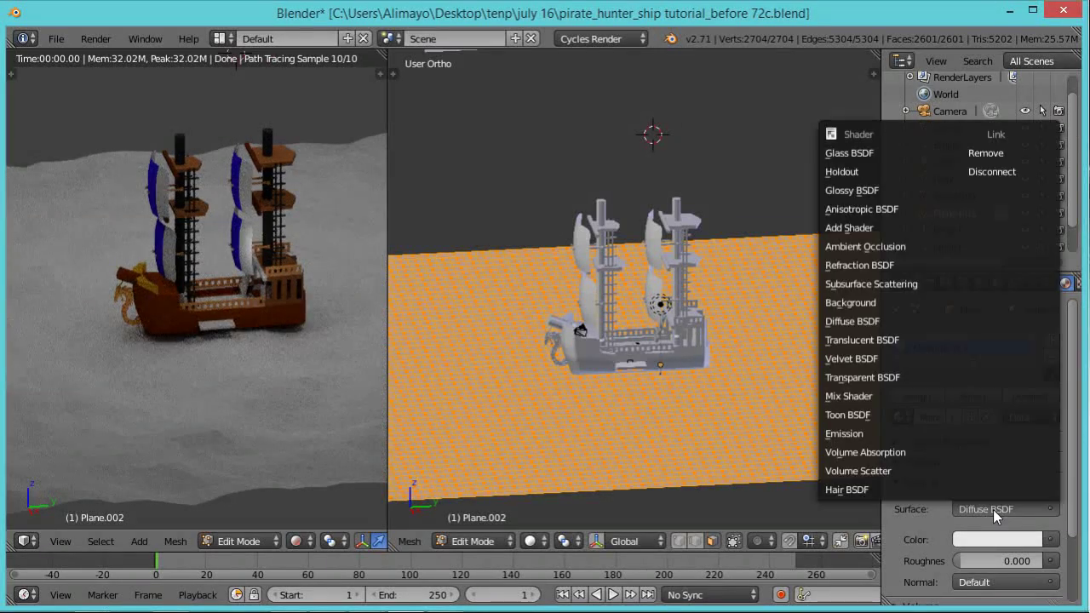
click(855, 150)
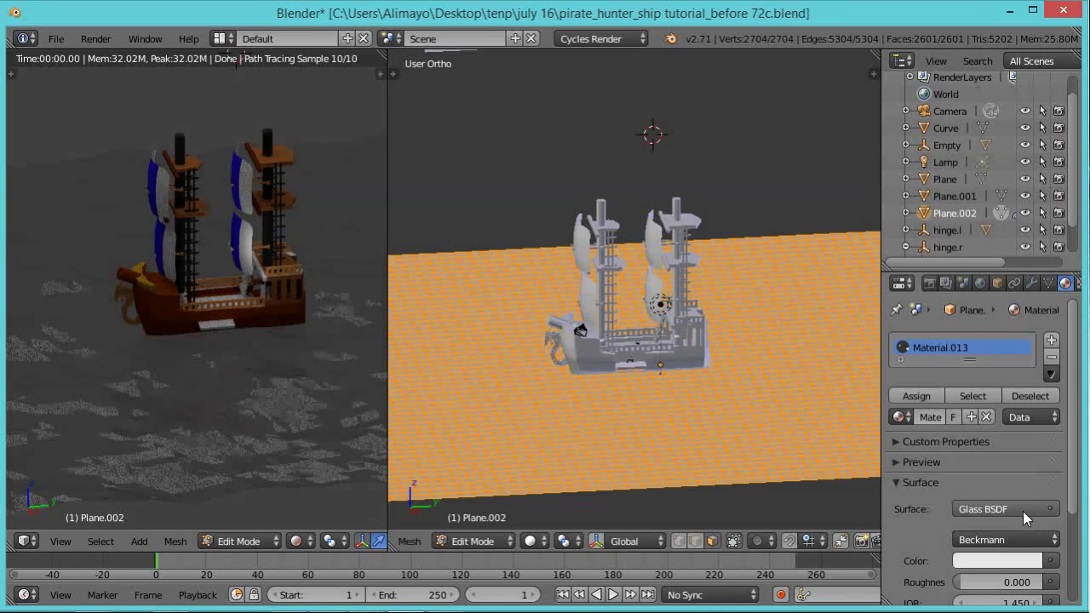
click(990, 559)
click(957, 342)
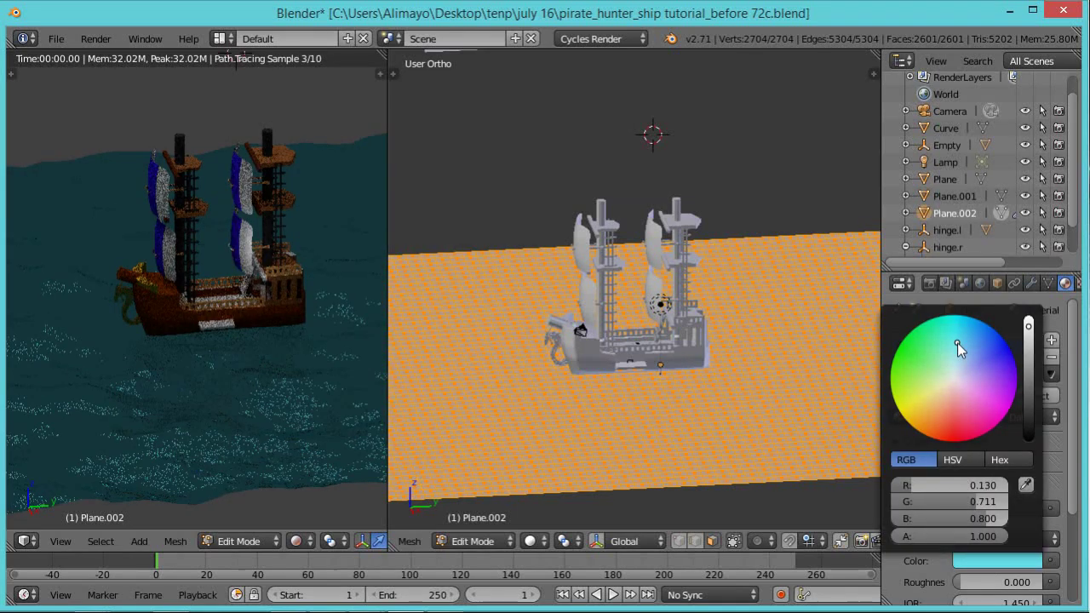
click(957, 342)
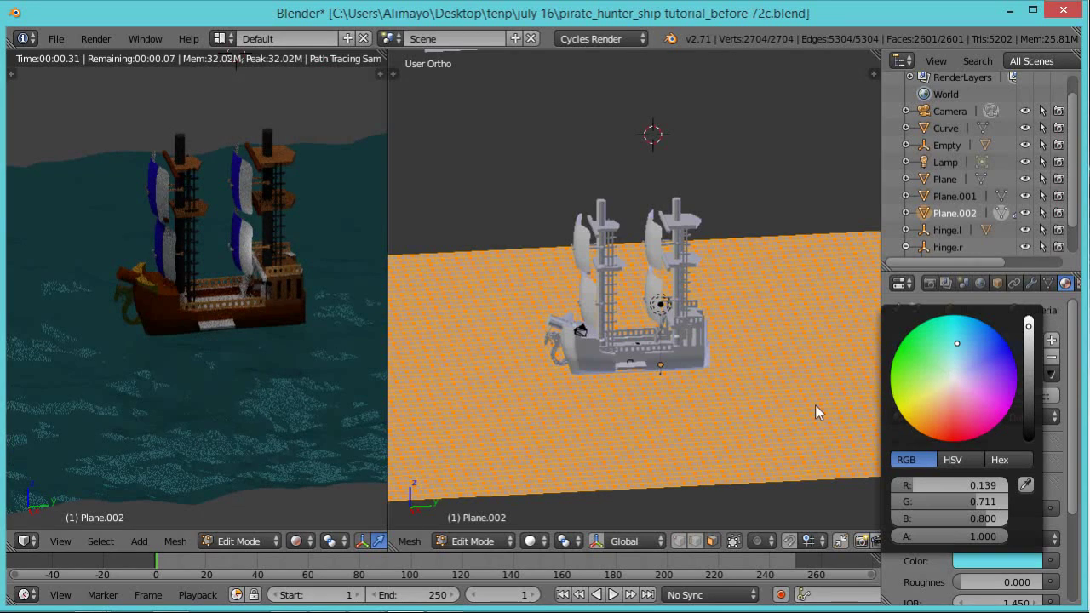
Apply smooth shading to the displaced water plane and return to Object Mode
key(w)
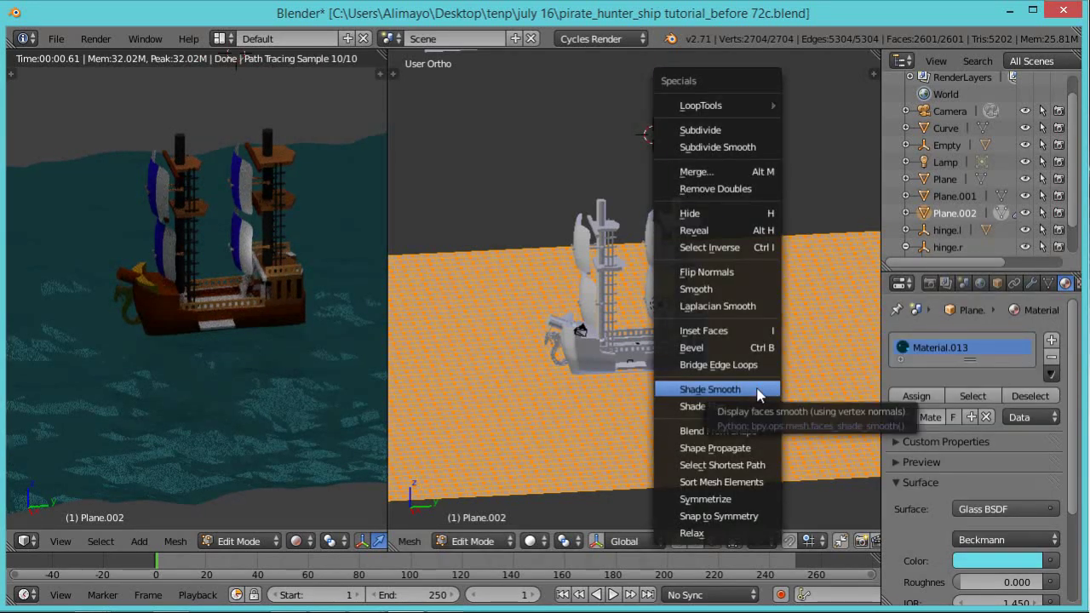
click(757, 391)
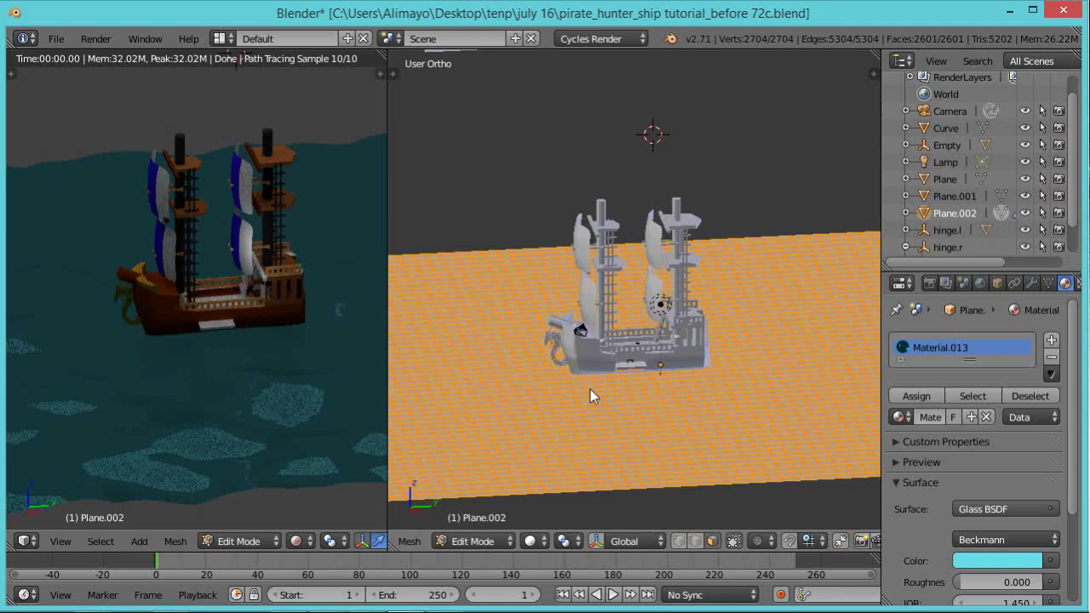
key(Tab)
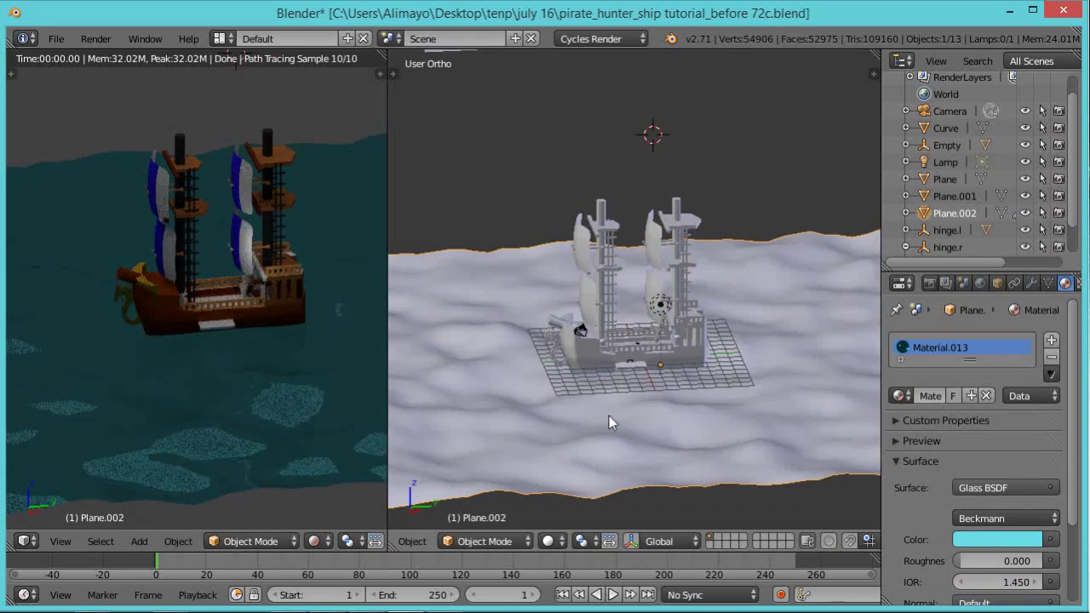
Snap the 3D cursor to the main ship's origin and add a cube-shaped empty there
scroll(611, 414, up, 6)
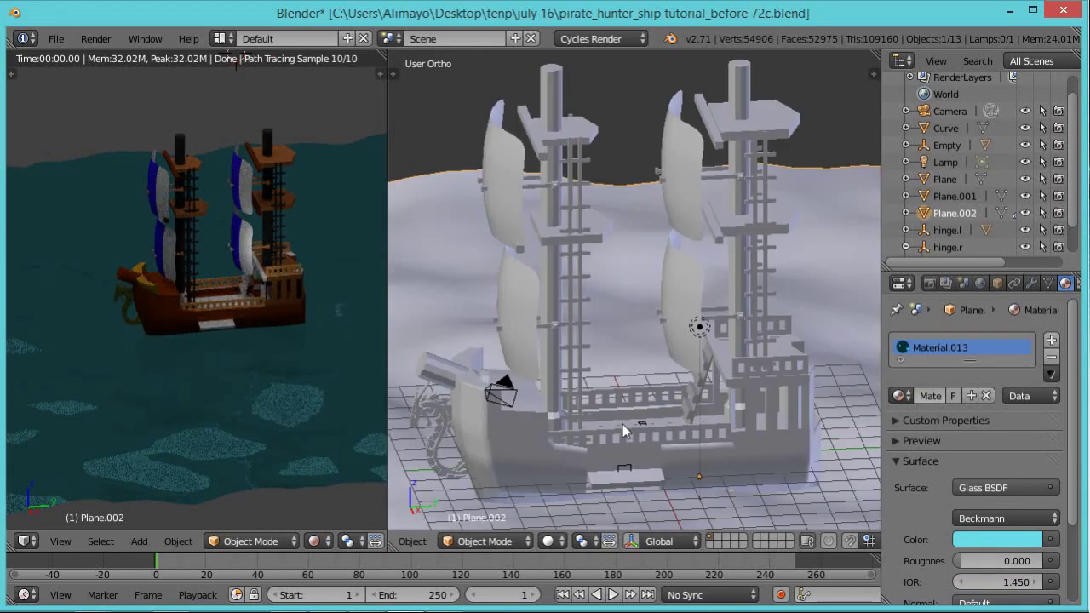
right_click(542, 448)
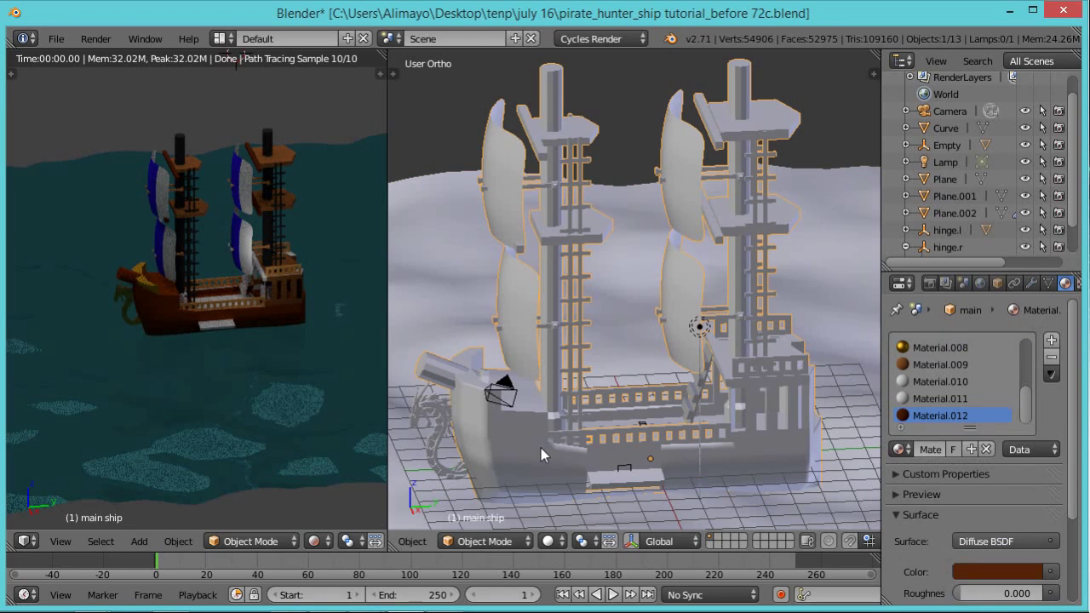
key(shift+s)
click(541, 448)
key(shift+a)
mouse_move(552, 437)
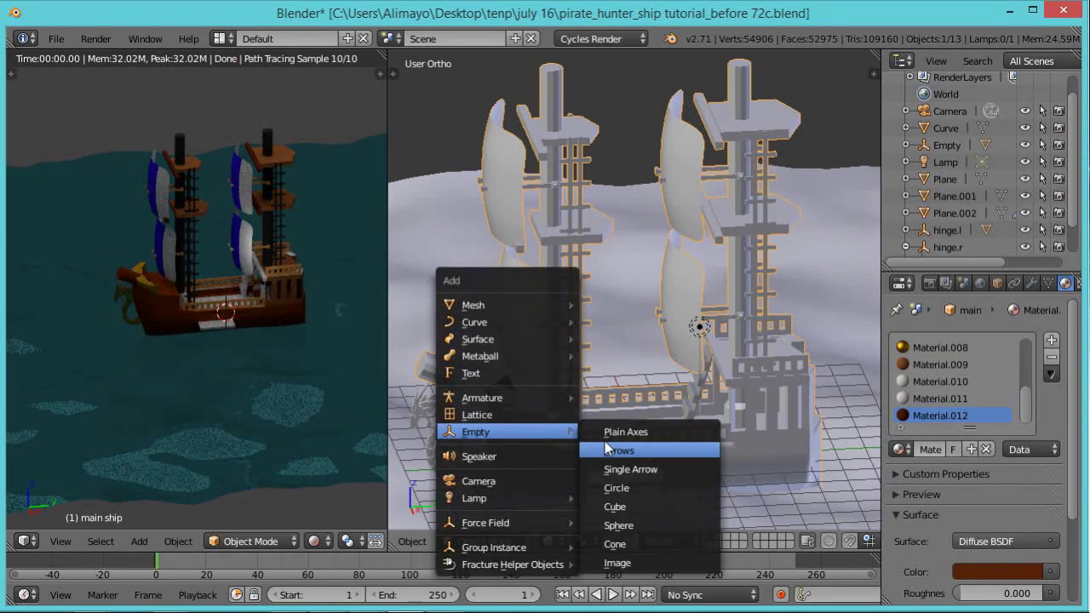
click(615, 506)
Scale the cube empty up until it surrounds the ship's hull and save the file as pirate_hunter_ship tutorial_before 73c.blend
scroll(575, 464, down, 3)
middle_drag(575, 463, 657, 483)
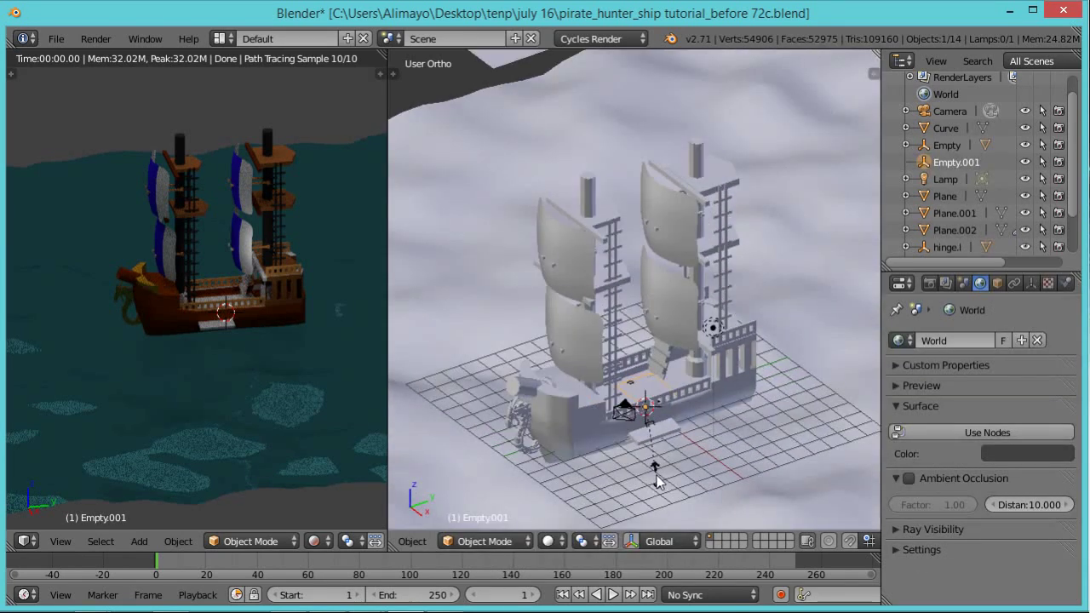
key(s)
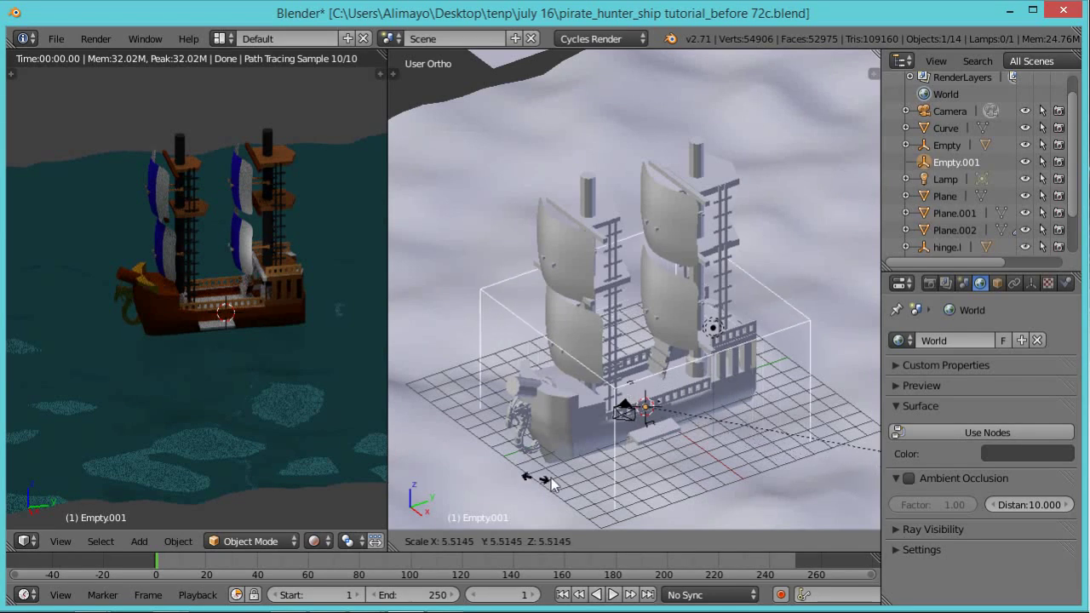
click(608, 478)
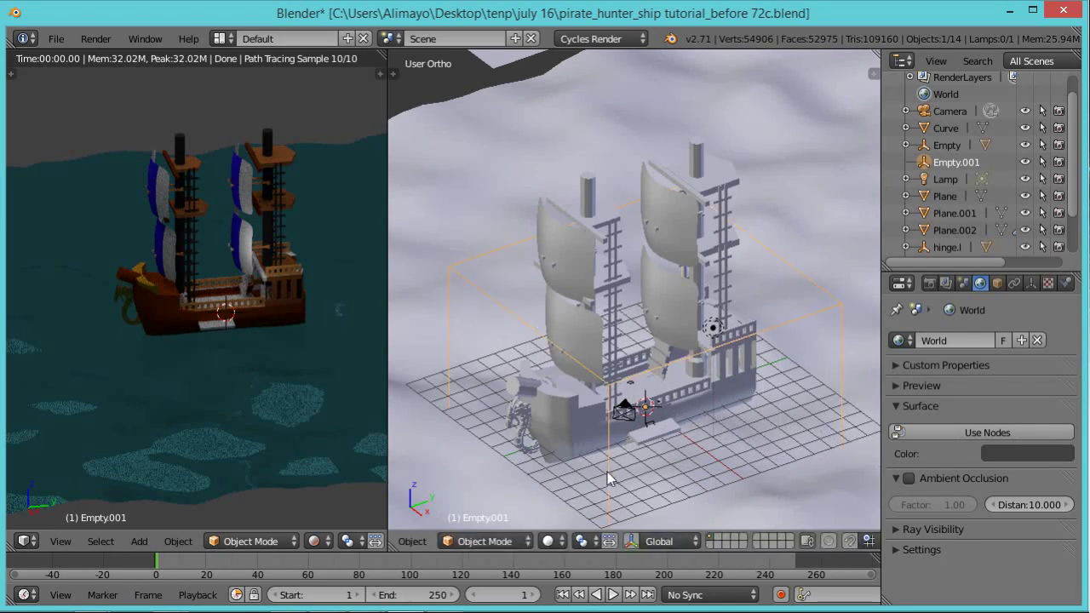
key(ctrl+s)
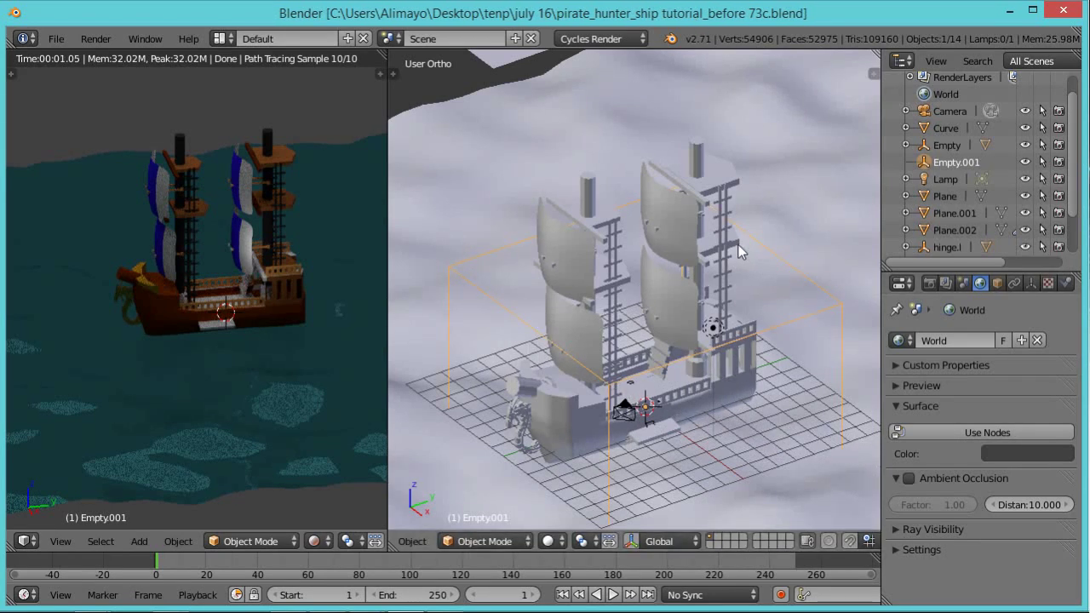
Deselect everything and select the two small hinge empties on the main deck, hinge.r and hinge.l
scroll(587, 336, up, 5)
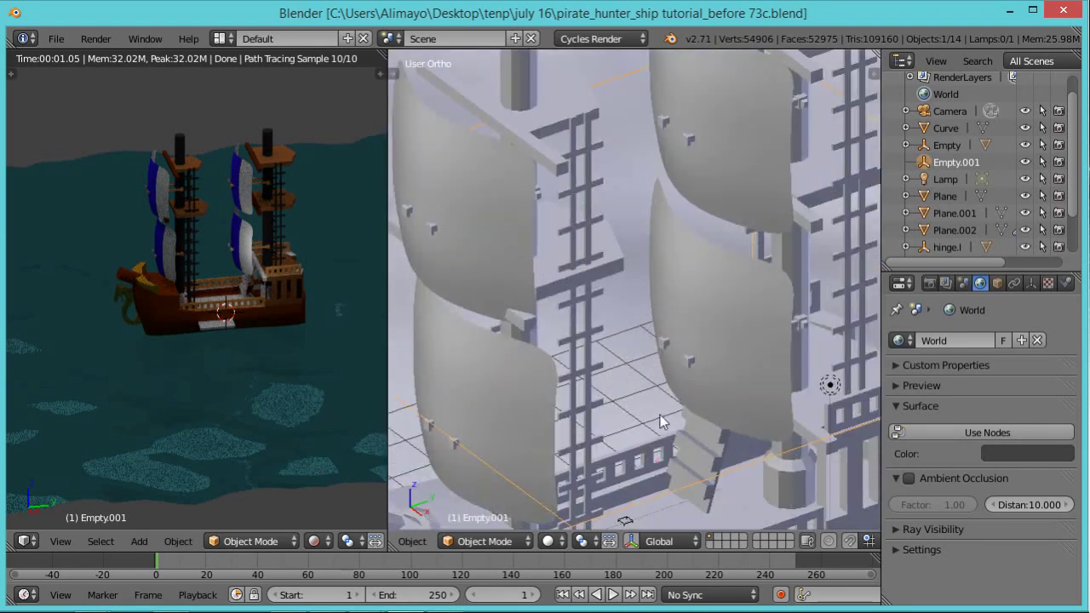
scroll(596, 251, up, 6)
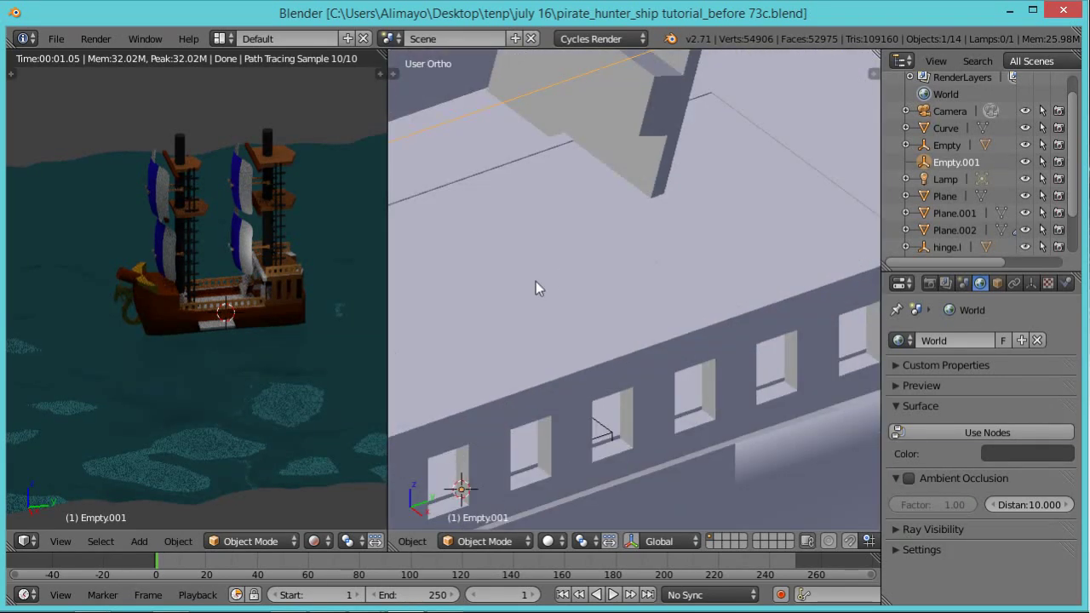
scroll(535, 288, up, 6)
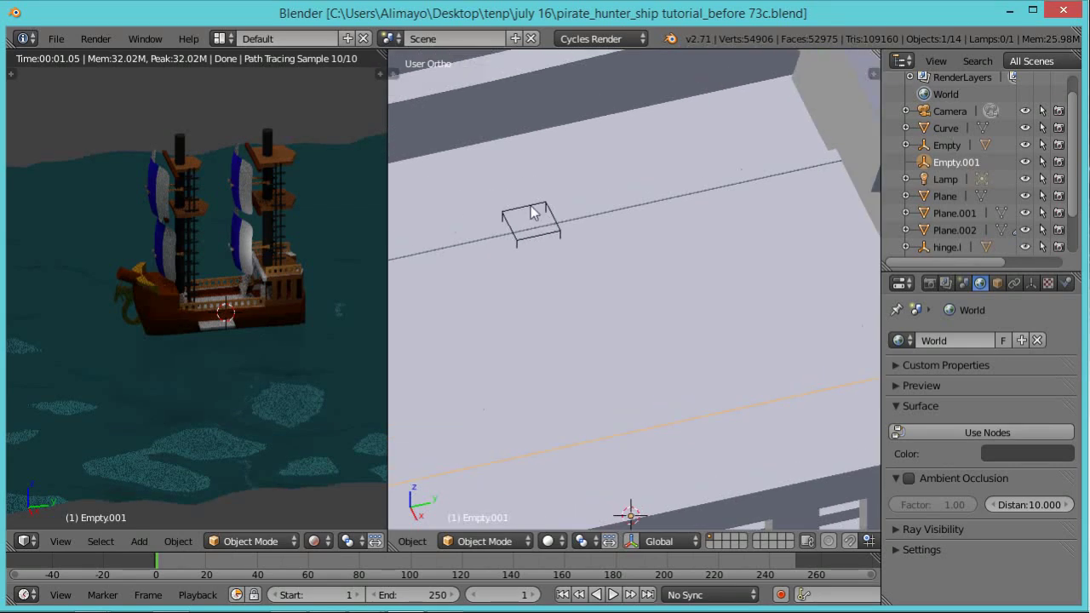
key(a)
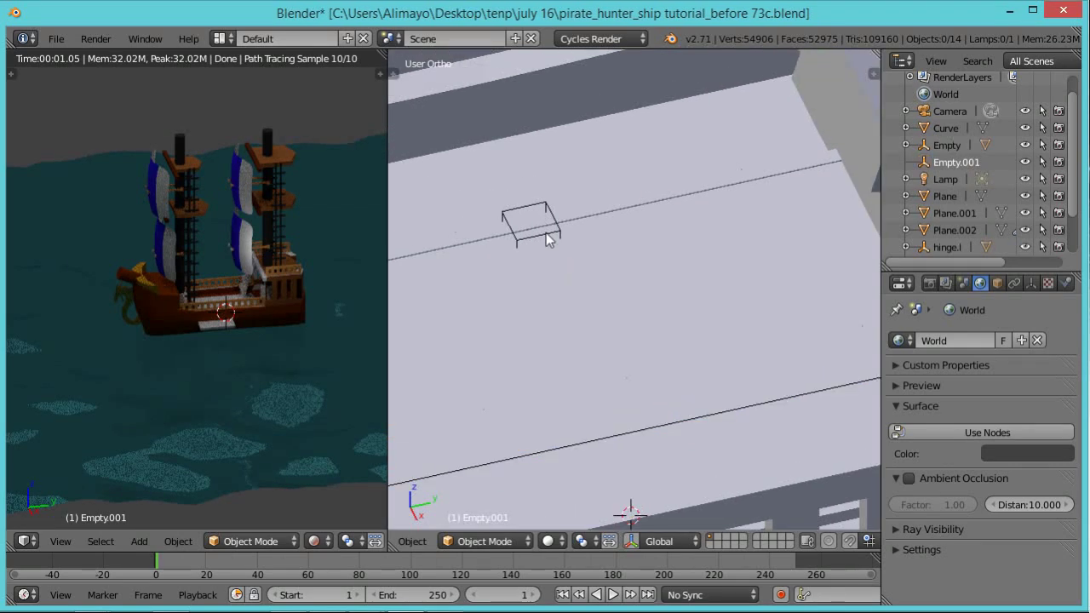
right_click(526, 213)
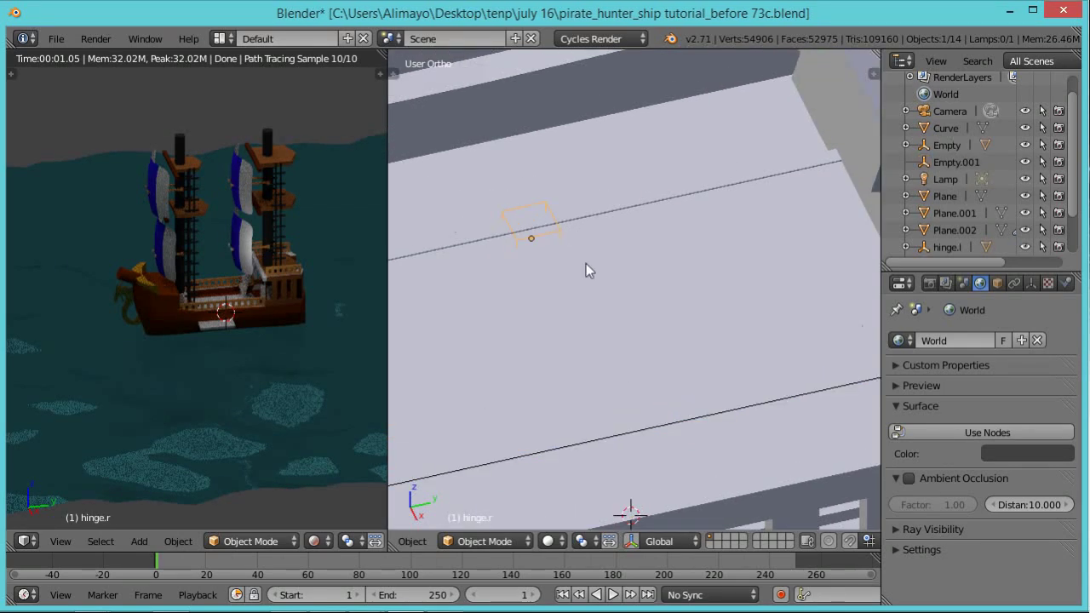
scroll(586, 263, down, 3)
middle_drag(557, 319, 696, 378)
shift+right_click(714, 398)
scroll(697, 377, down, 3)
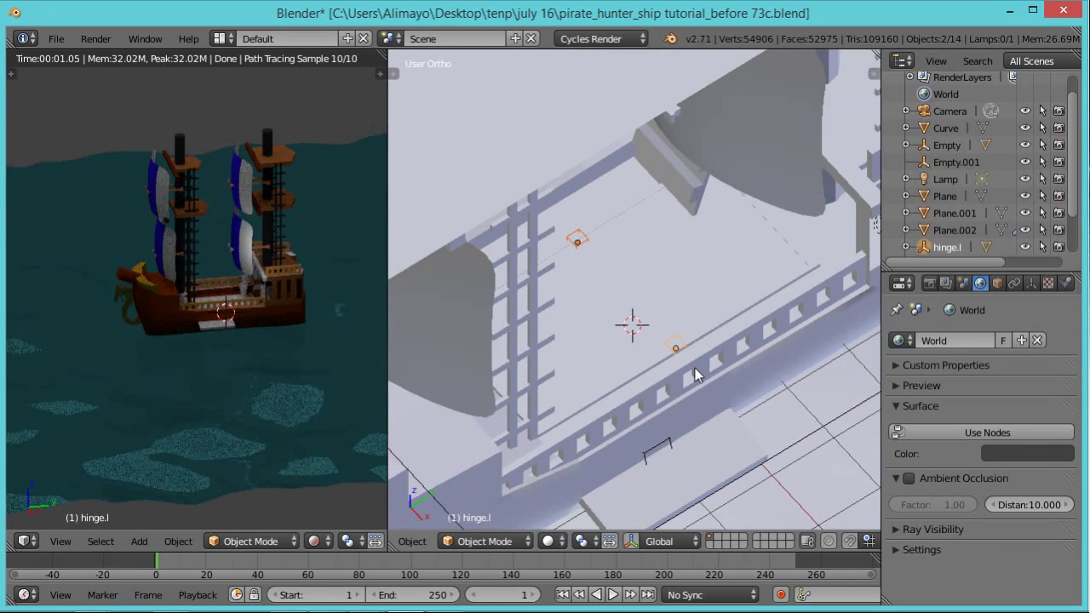
Add the small empty on the hull's side above the boarding plank to the selected hinge empties
scroll(579, 255, up, 8)
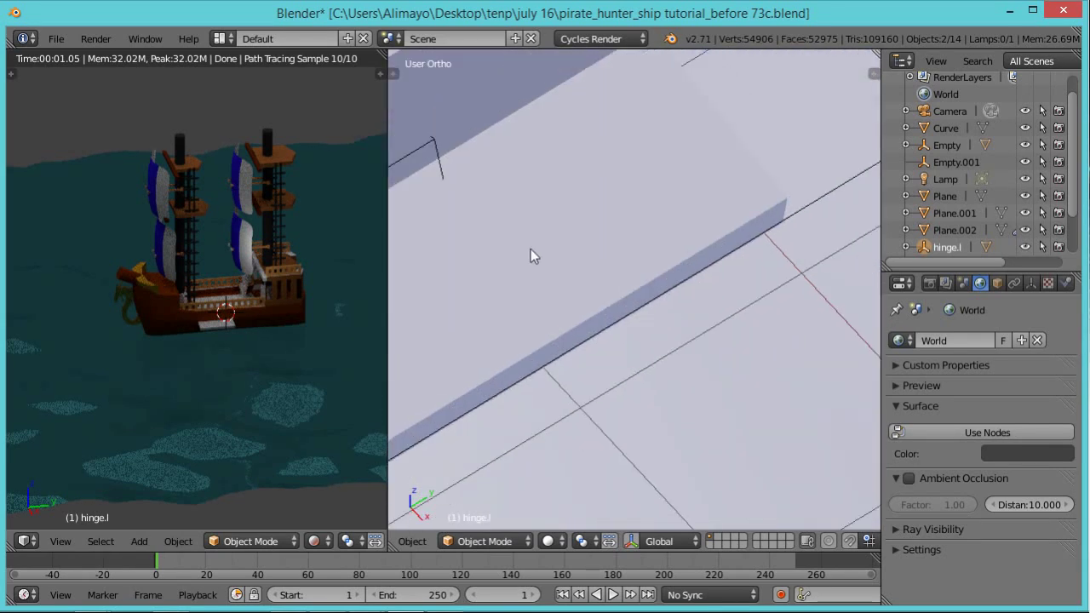
key(KP_Decimal)
scroll(660, 282, up, 4)
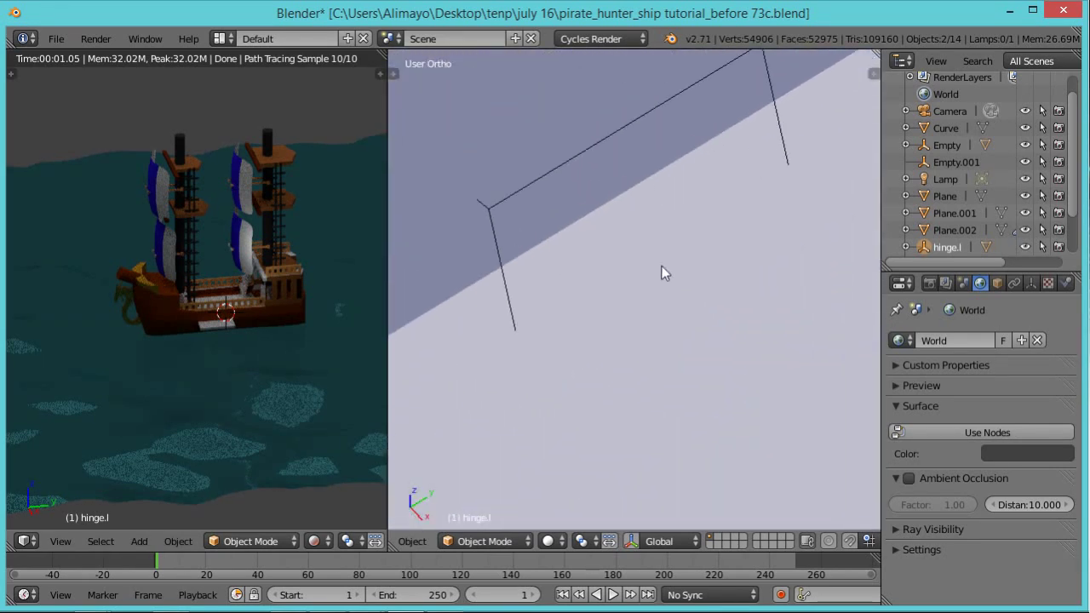
shift+right_click(619, 136)
scroll(623, 134, down, 4)
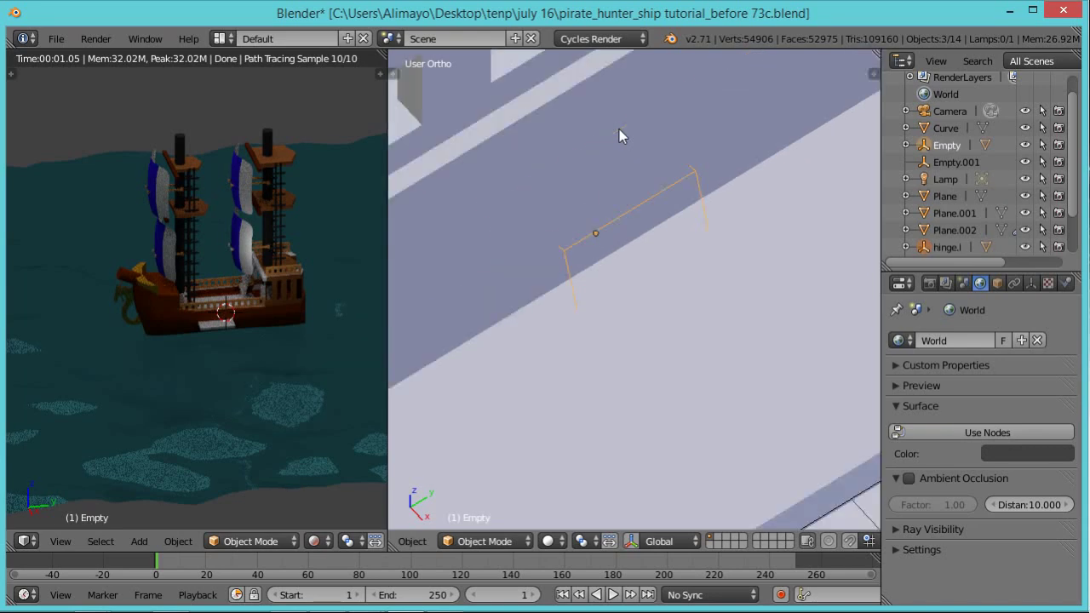
scroll(623, 134, down, 5)
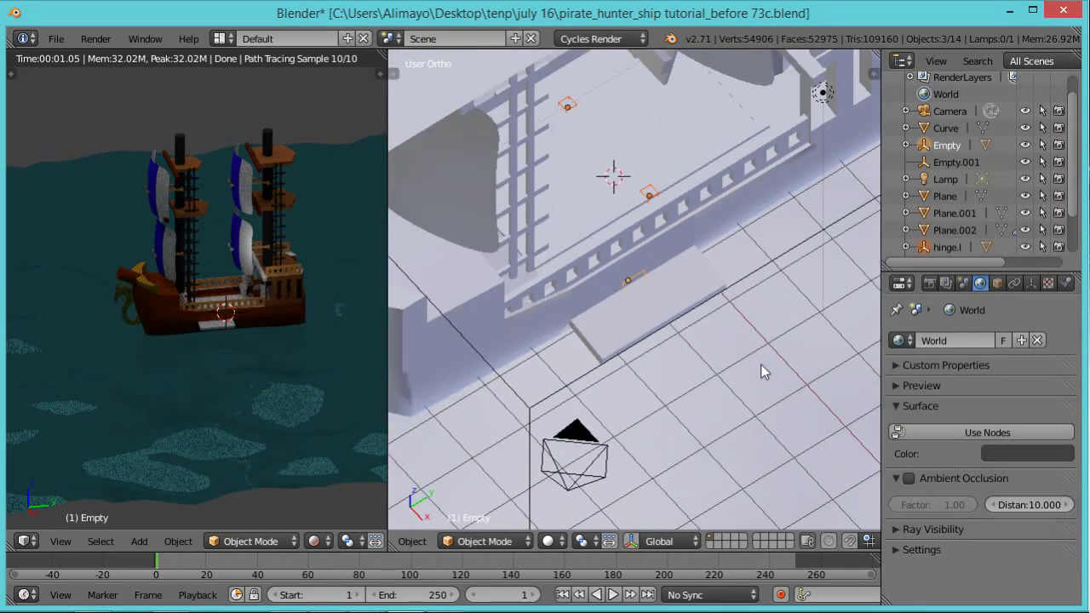
Parent the three selected small empties to the large cube empty around the hull using Object (Keep Transform)
scroll(754, 400, up, 1)
middle_drag(746, 419, 602, 278)
scroll(602, 271, down, 6)
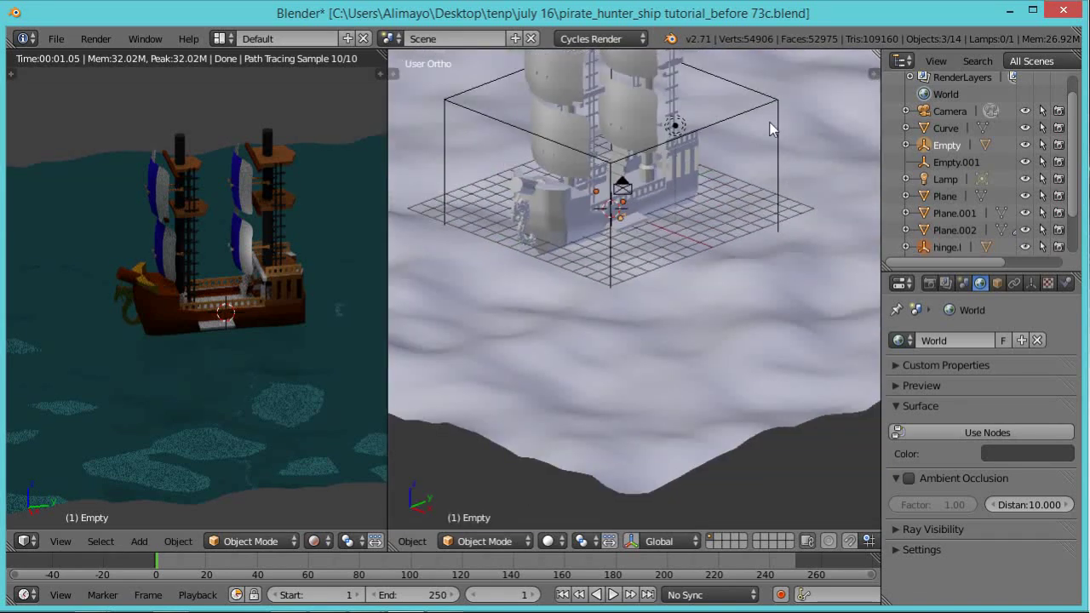
right_click(777, 128)
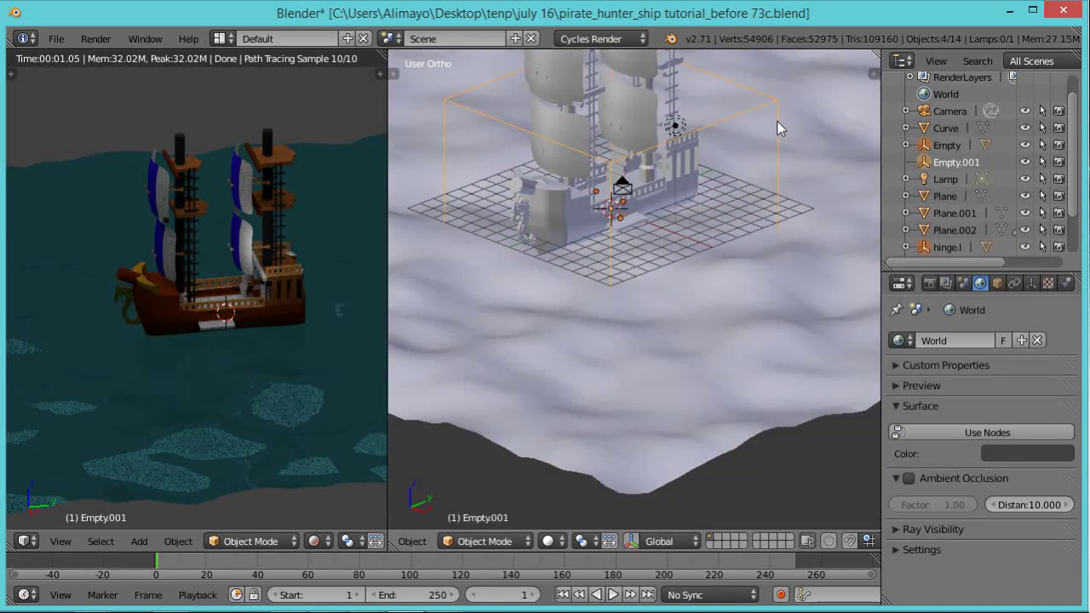
key(ctrl+p)
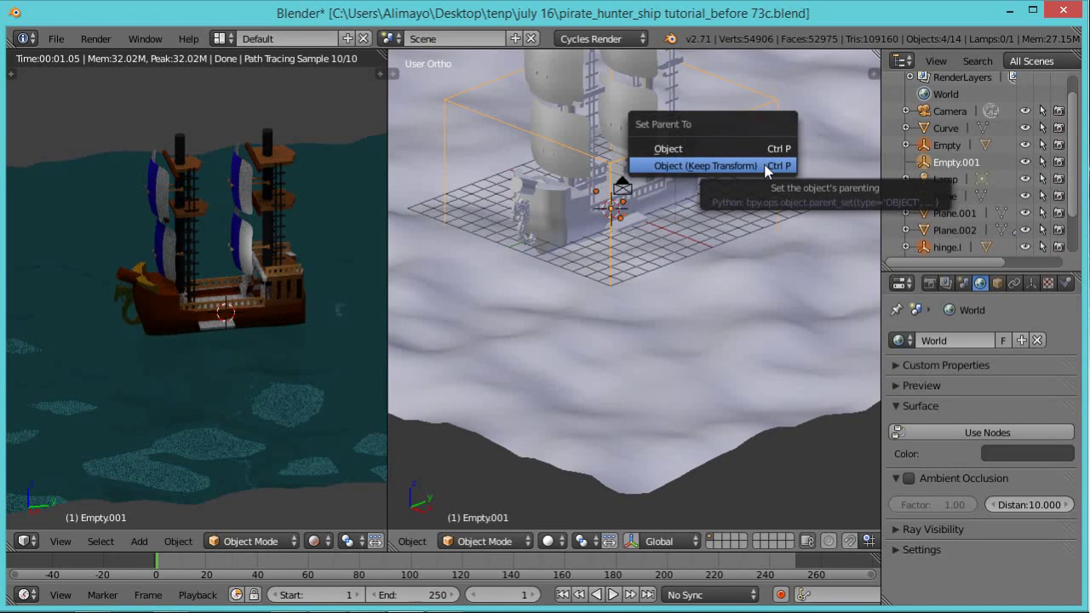
click(765, 168)
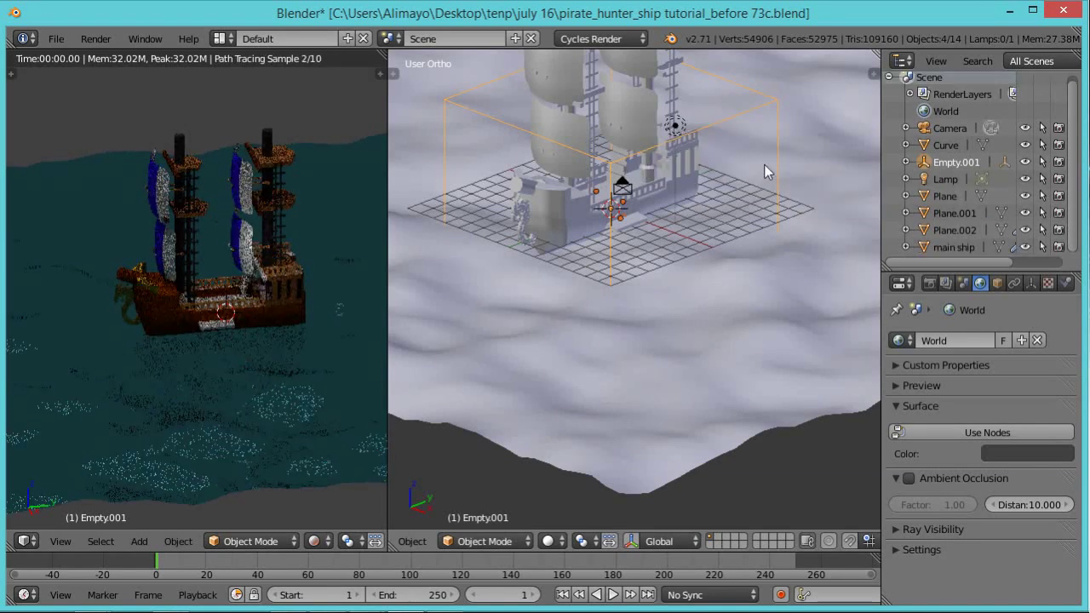
Parent the main ship mesh to the large cube empty using Object (Keep Transform)
right_click(561, 216)
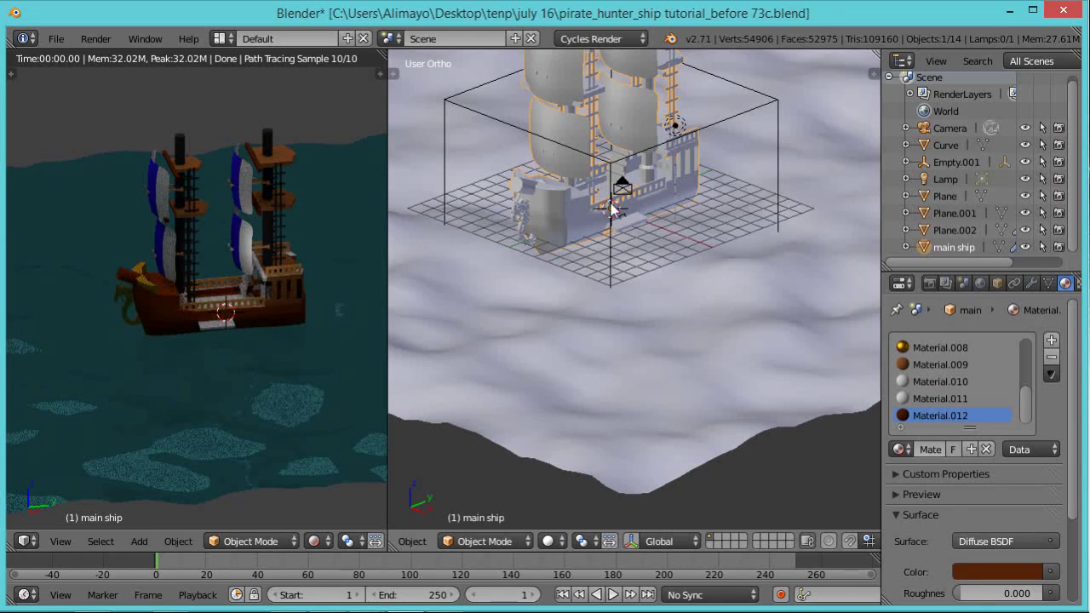
shift+right_click(780, 114)
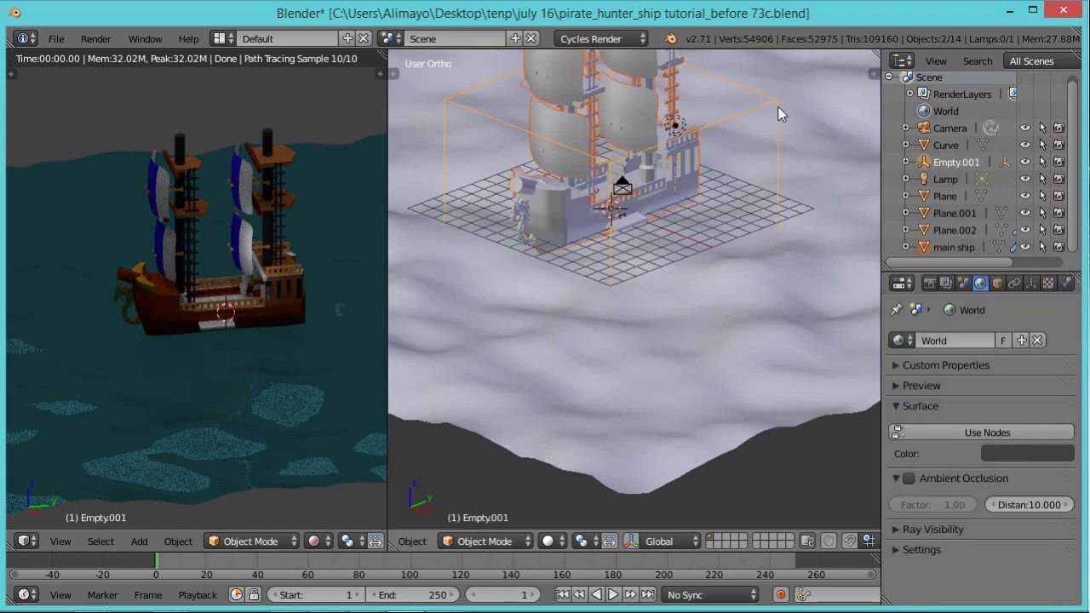
key(ctrl+p)
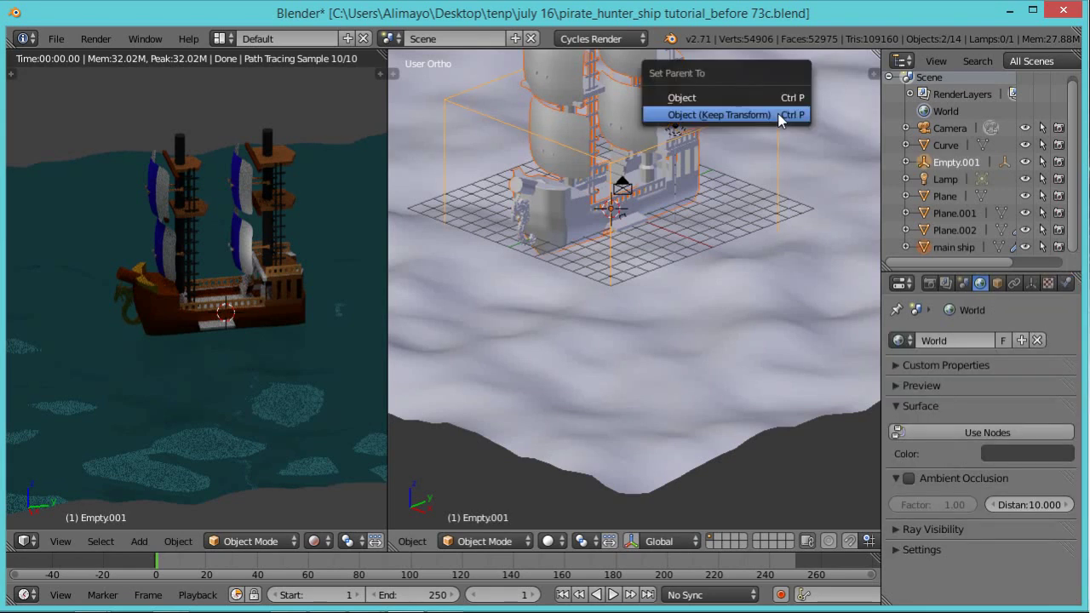
click(780, 115)
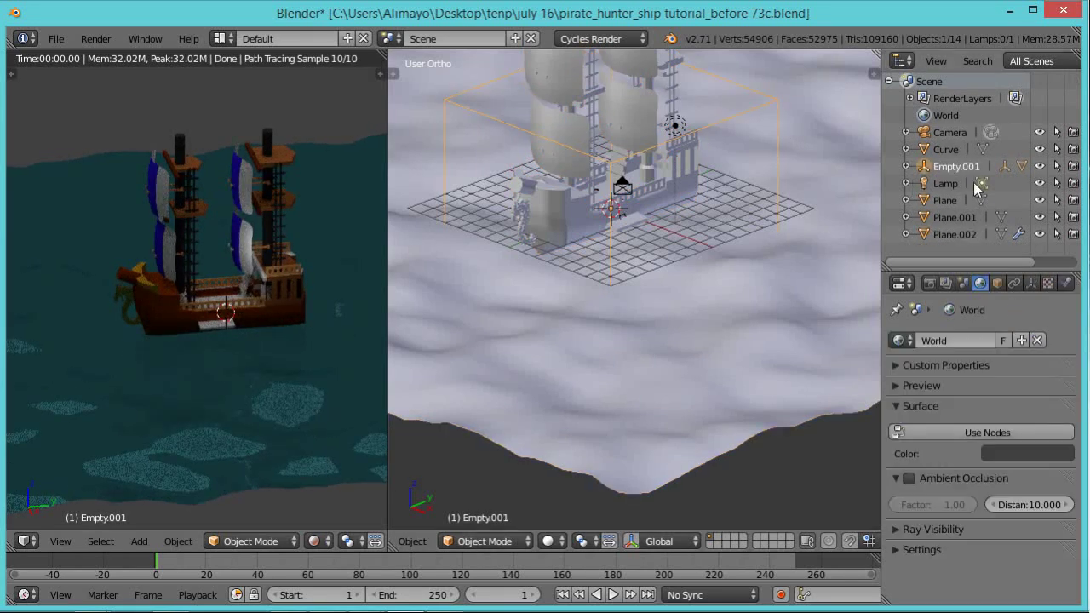
Rename the cube empty Empty.001 to "master ship handle"
double_click(954, 167)
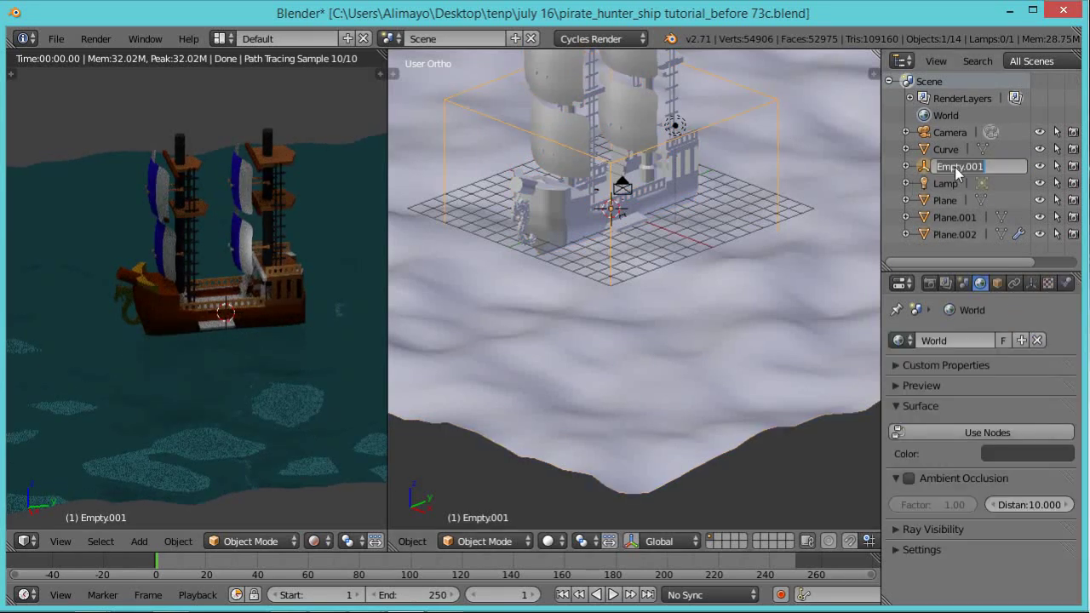
text(master)
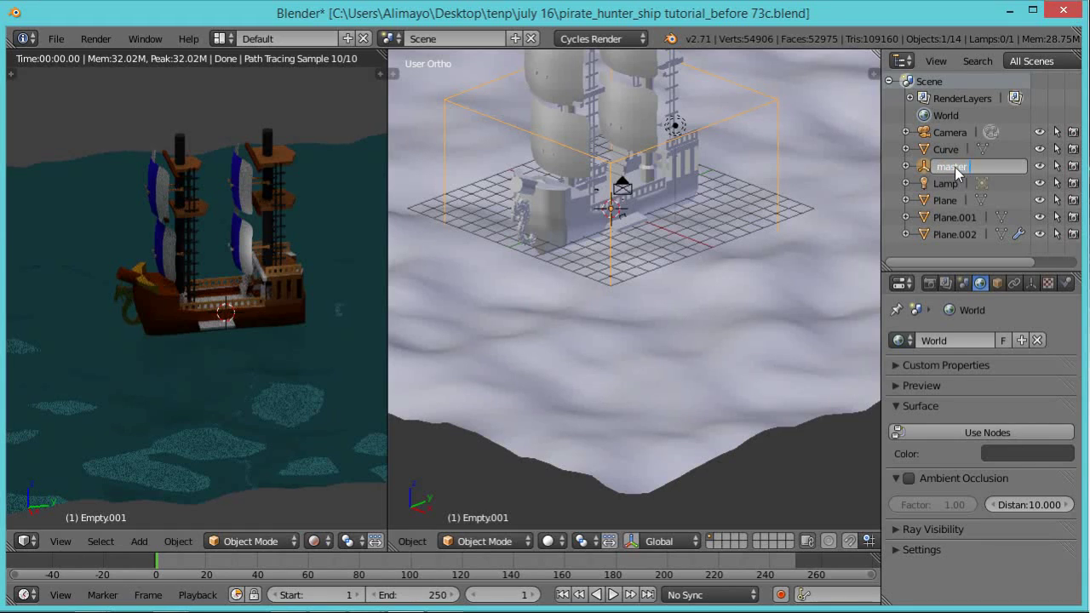
text(.ctr)
key(BackSpace)
key(BackSpace)
key(BackSpace)
text(ship handle)
key(Return)
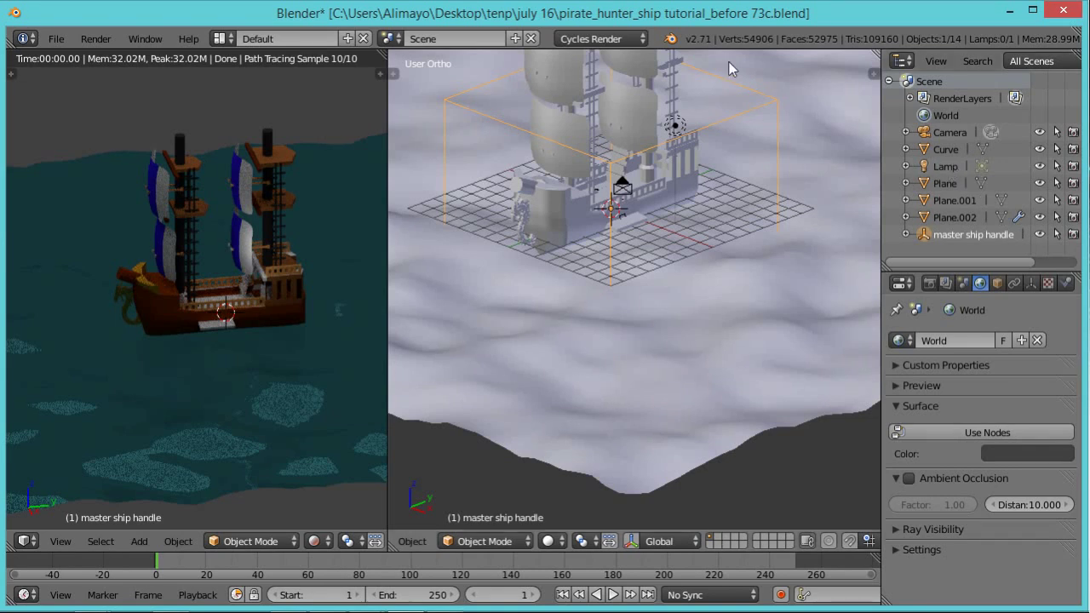
Test-move the master ship handle to check which ship parts follow it, and cancel the move
right_click(767, 113)
right_click(766, 112)
scroll(805, 150, down, 3)
key(g)
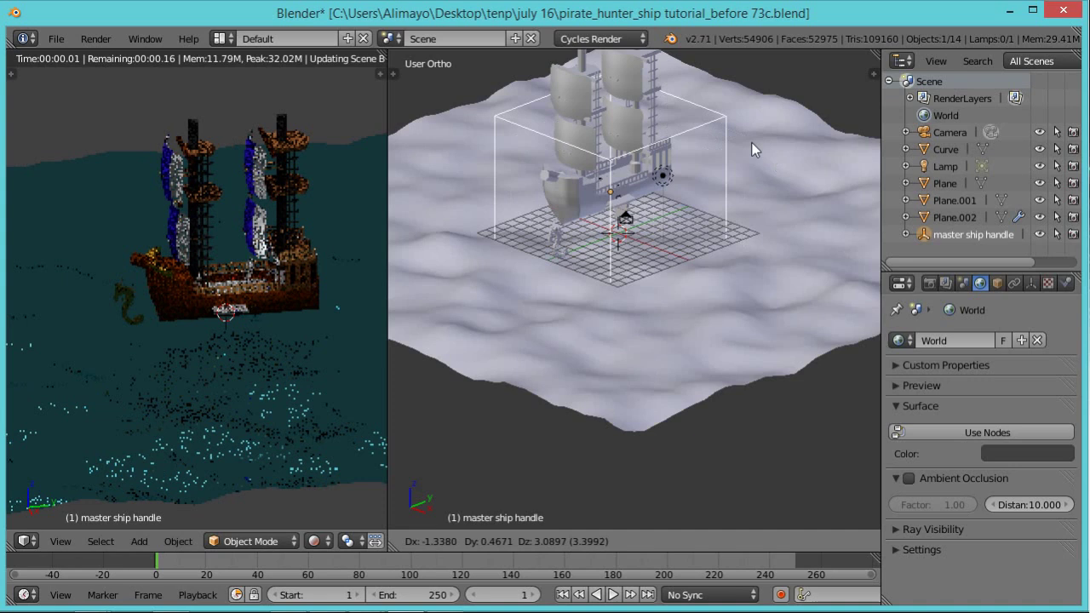
key(Escape)
Parent the curved ornament on the ship's bow to the master ship handle using Object (Keep Transform)
scroll(640, 258, up, 3)
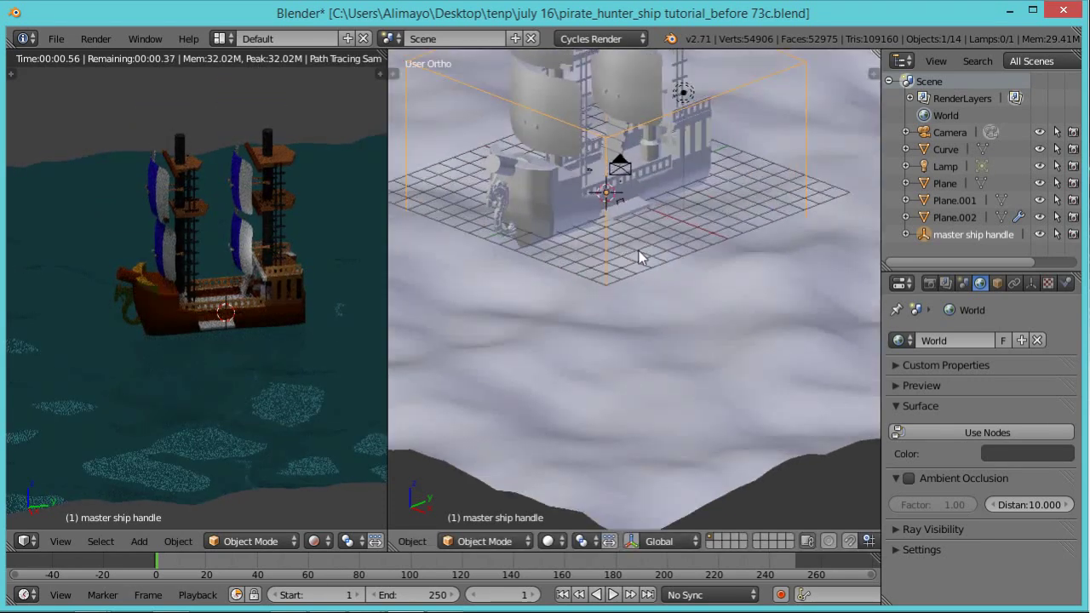
scroll(640, 257, up, 2)
right_click(438, 159)
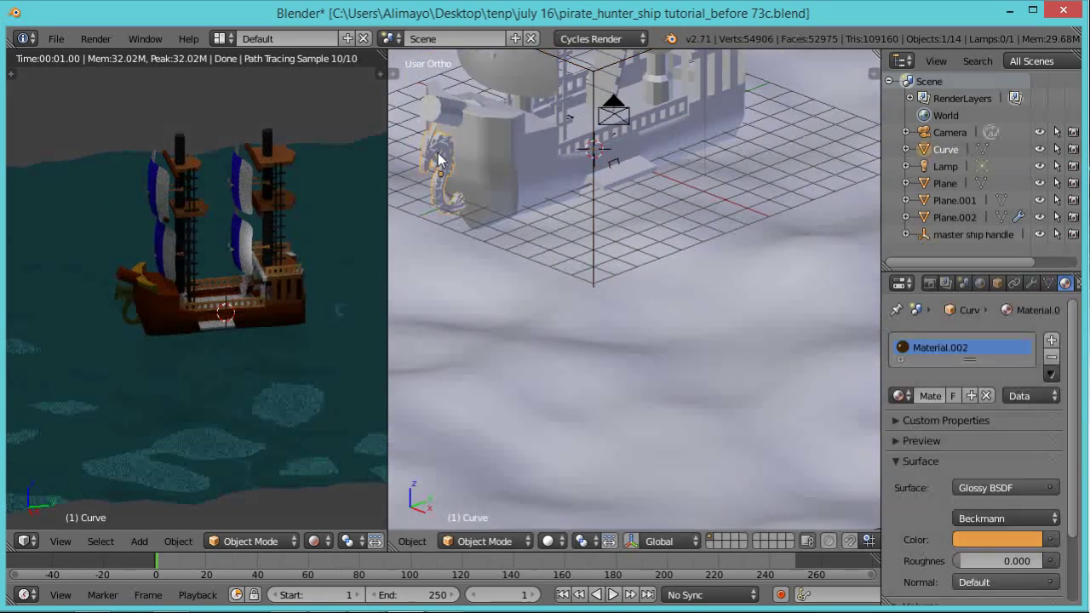
shift+right_click(594, 213)
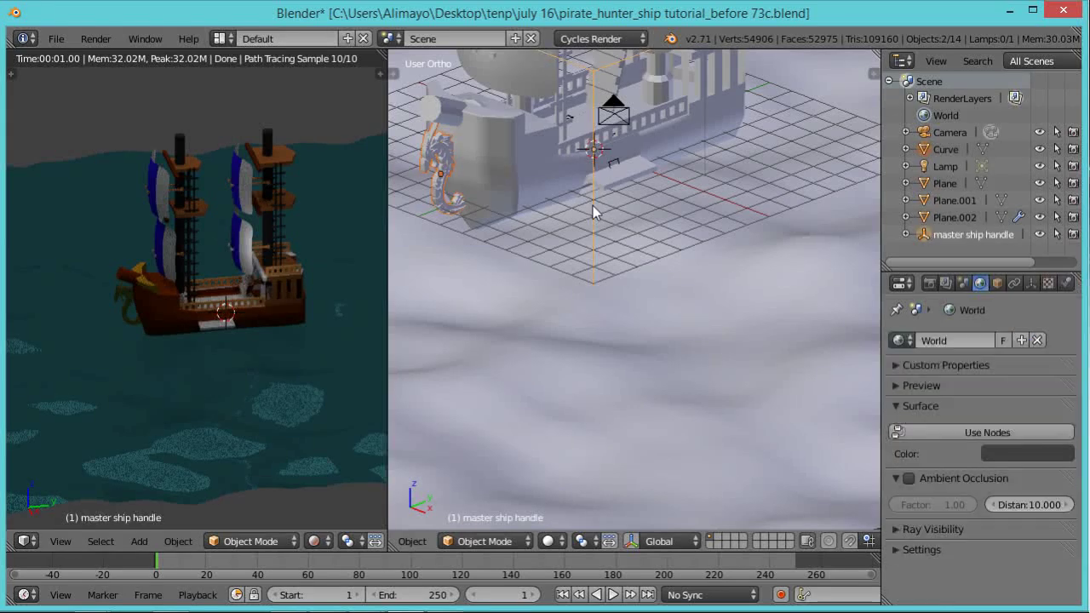
key(ctrl+p)
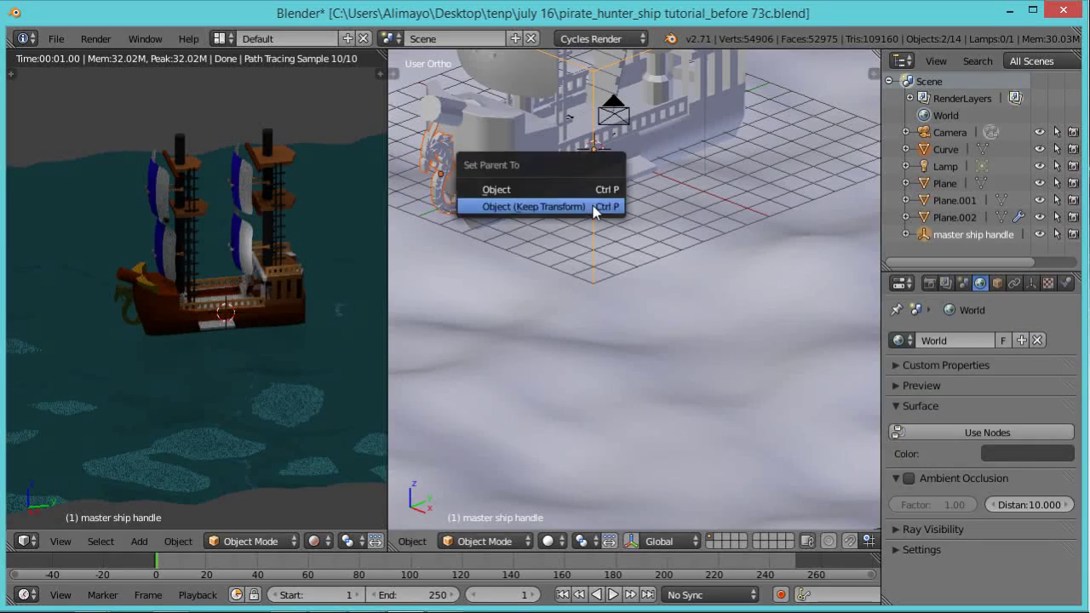
click(596, 207)
Select only the master ship handle and trial-move it to look for parts left behind, cancelling the move
scroll(593, 213, down, 5)
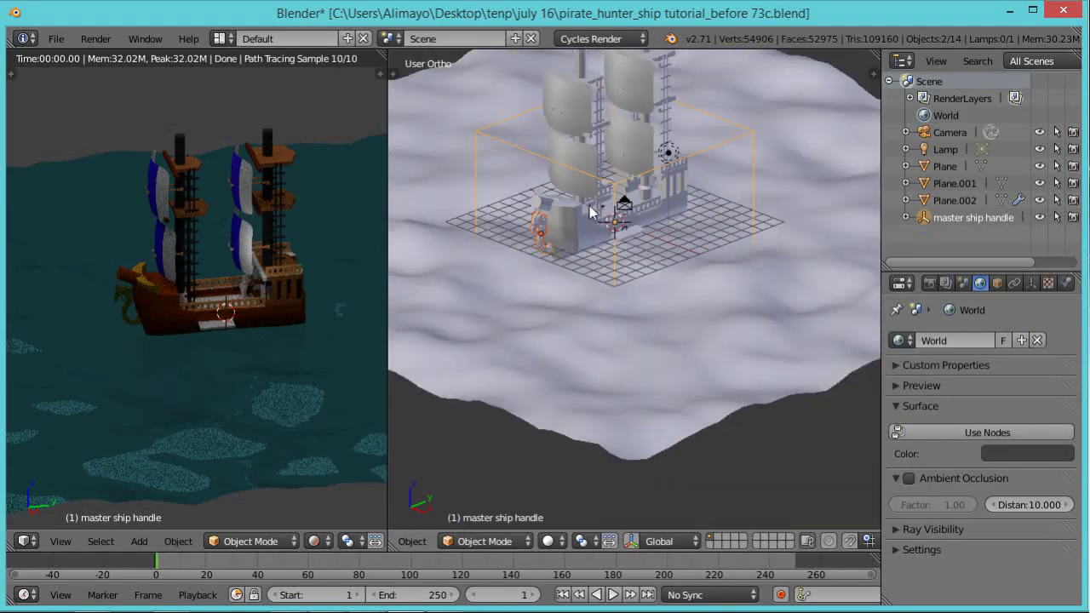
click(957, 218)
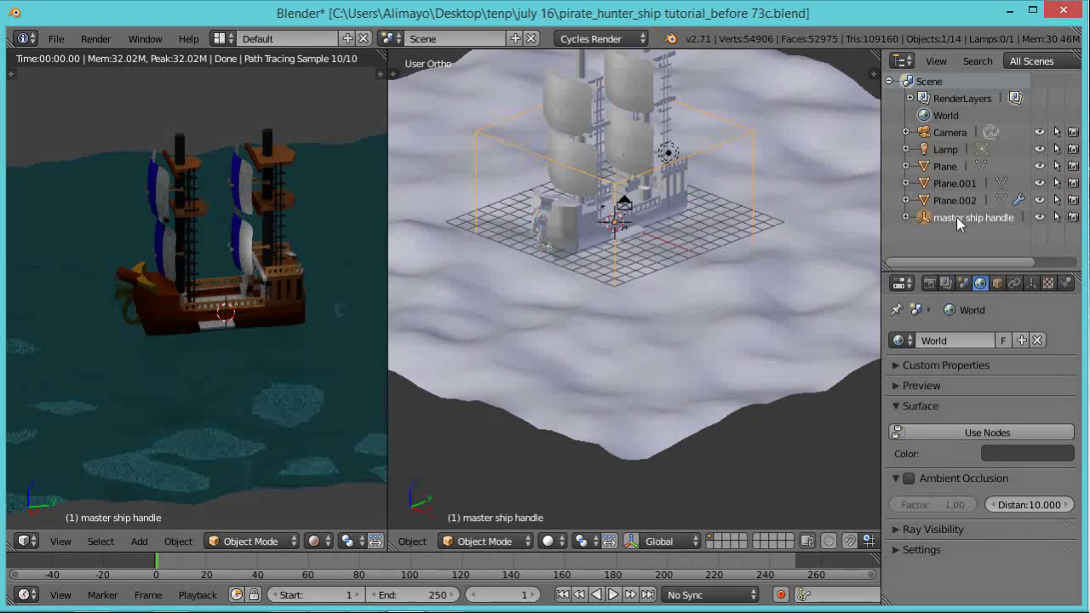
key(g)
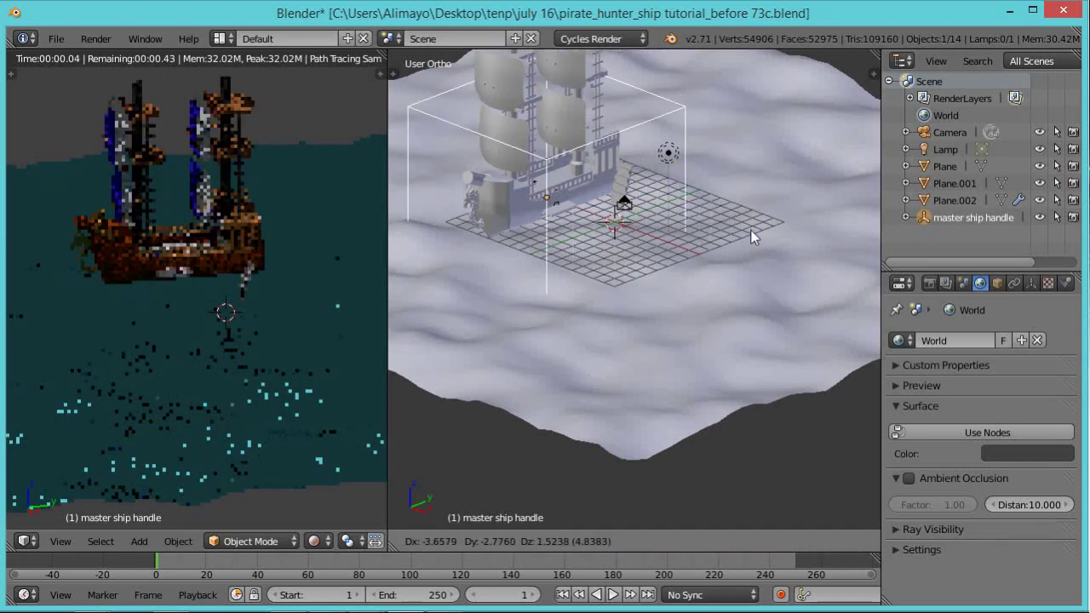
right_click(716, 193)
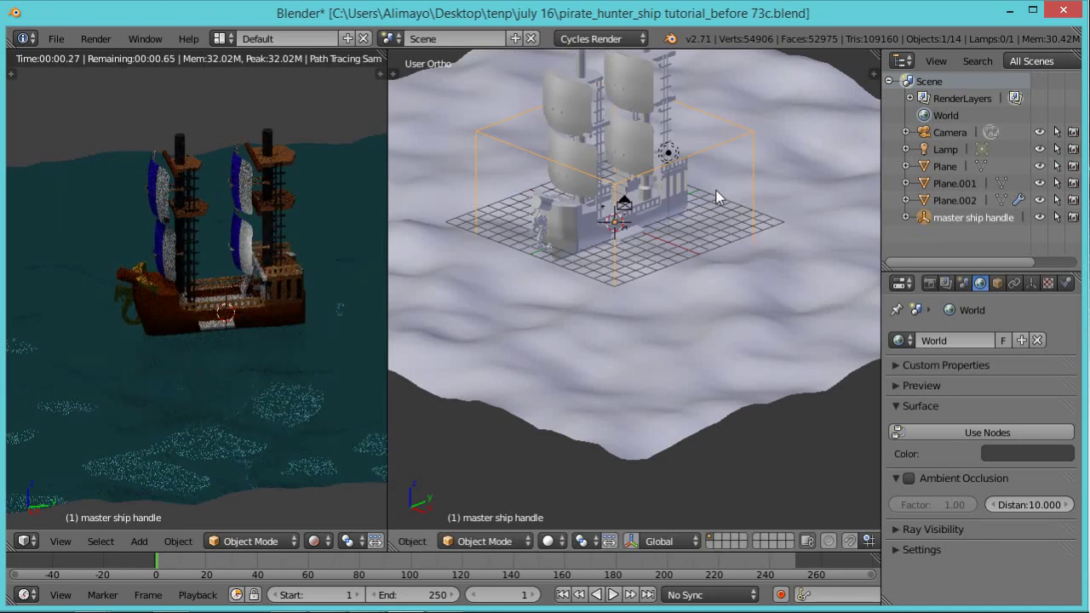
Parent the staircase object (Plane) on the main deck to the master ship handle using Object (Keep Transform)
scroll(642, 239, up, 3)
scroll(642, 237, up, 2)
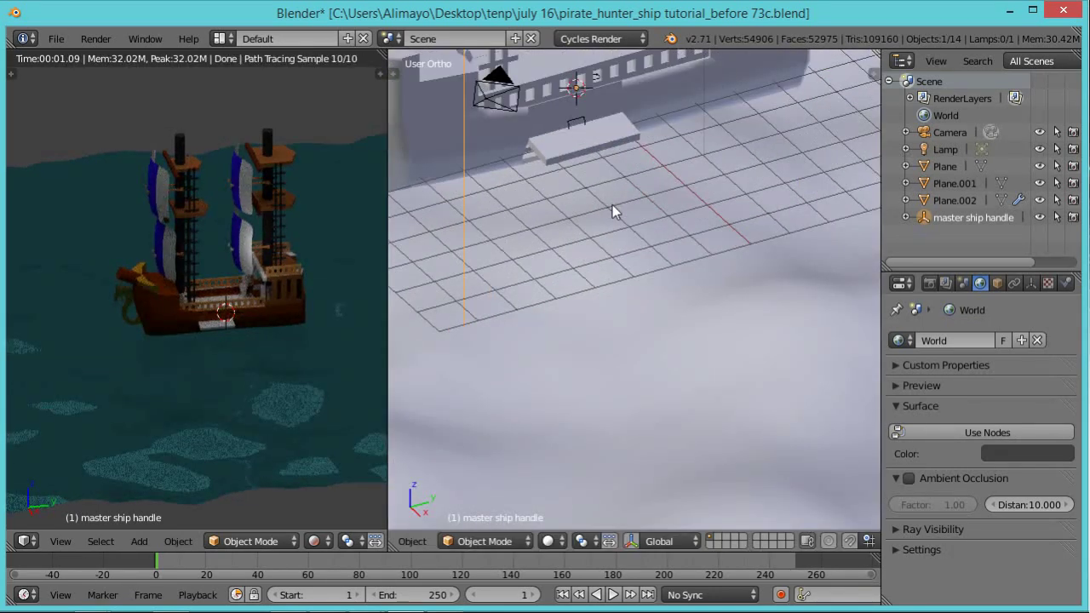
shift+middle_drag(613, 212, 656, 389)
scroll(663, 330, up, 2)
middle_drag(658, 258, 688, 114)
right_click(695, 85)
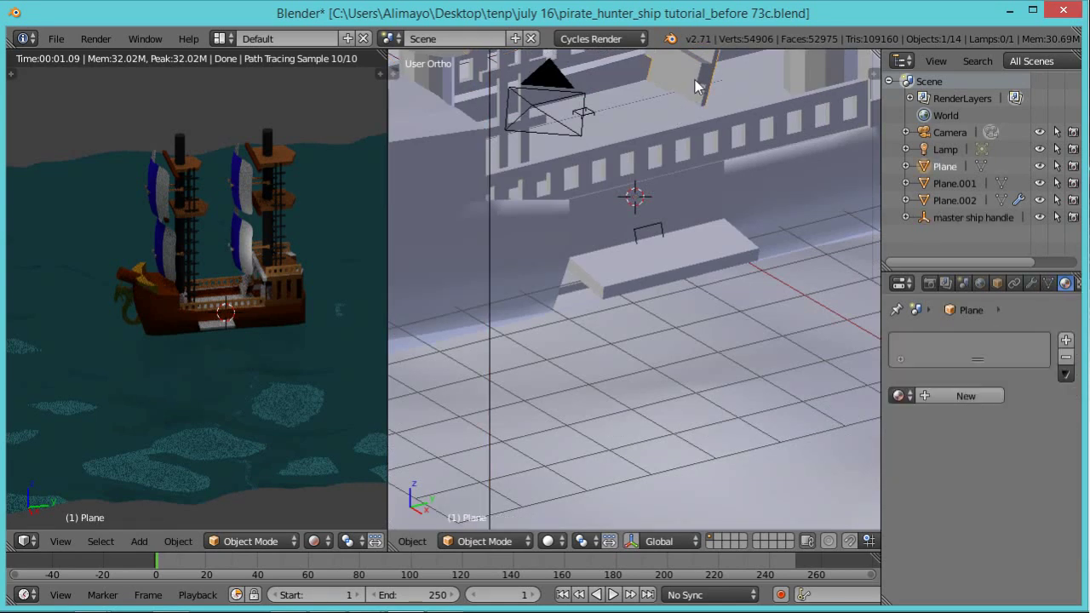
scroll(698, 145, down, 4)
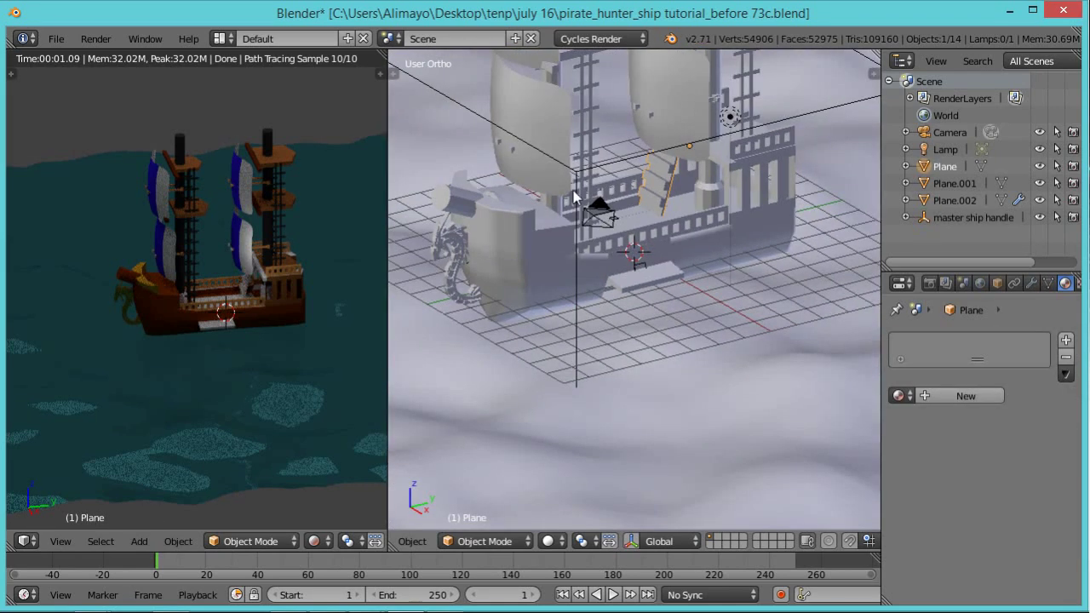
right_click(441, 103)
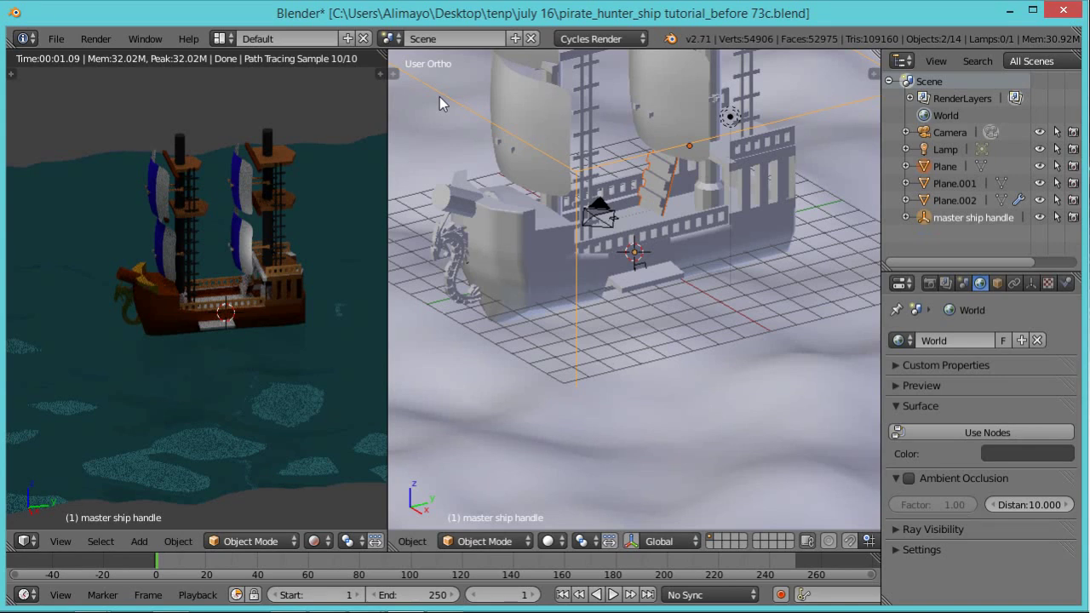
key(ctrl+p)
click(451, 98)
Raise the whole ship above the water with the master ship handle and save the file as pirate_hunter_ship tutorial_before 74c.blend
middle_drag(451, 102, 688, 237)
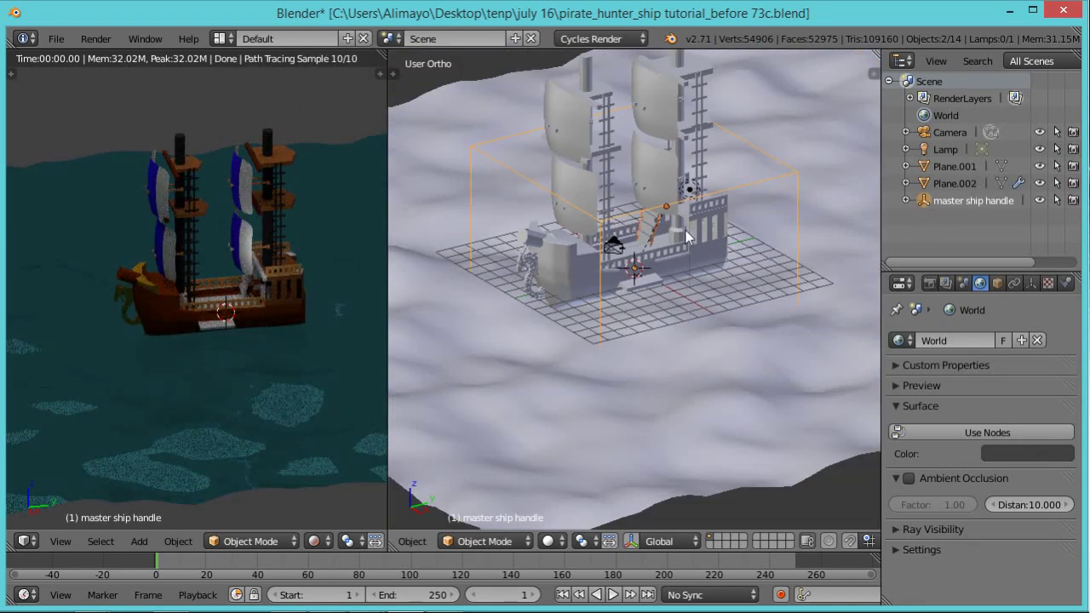
key(g)
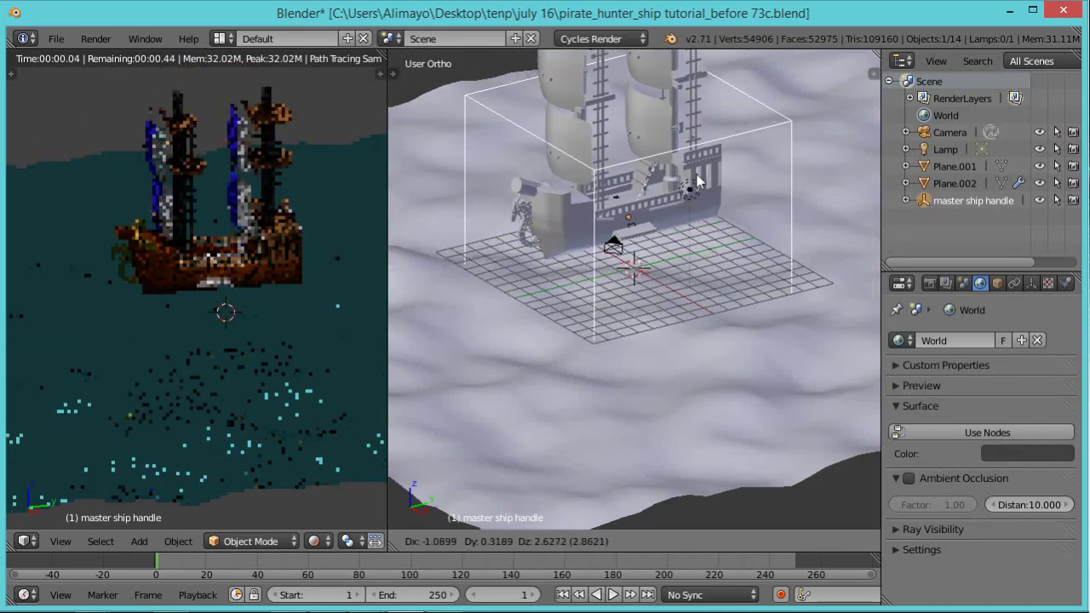
click(685, 202)
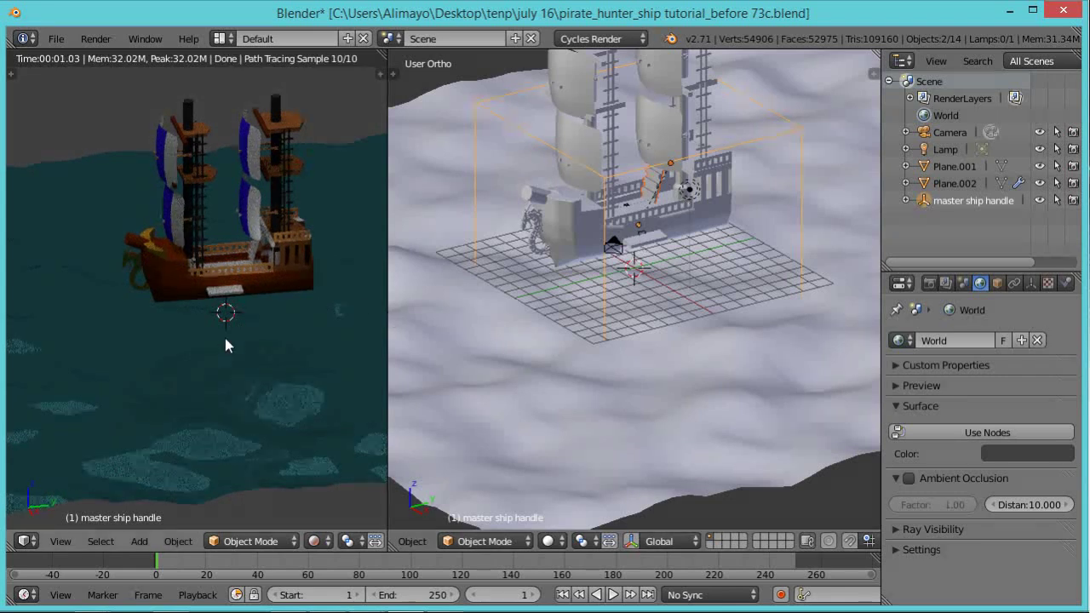
scroll(231, 336, up, 2)
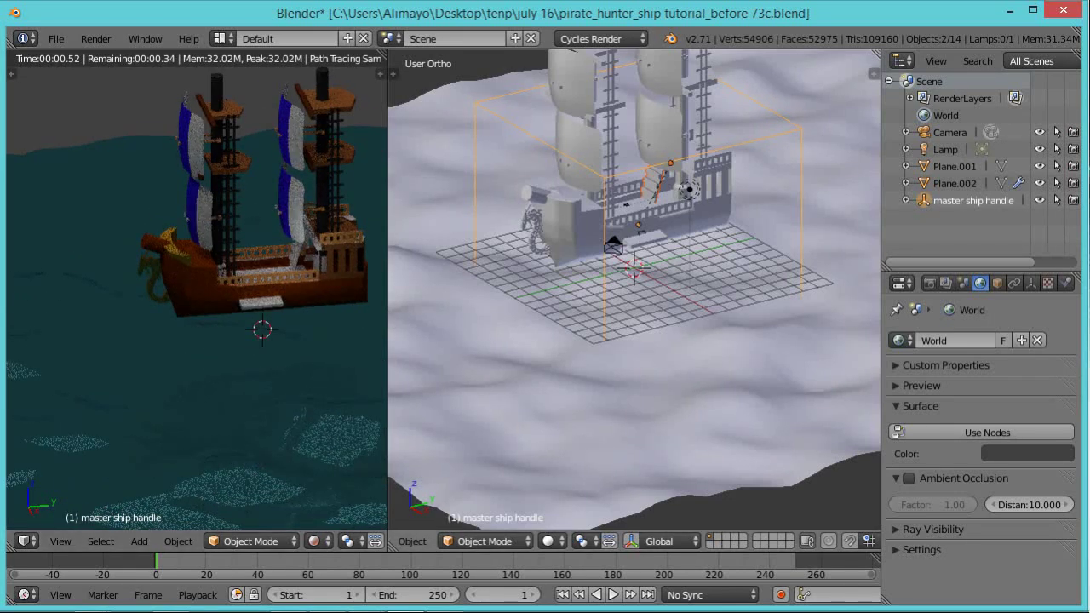
key(ctrl+alt+s)
shift+middle_drag(711, 128, 707, 229)
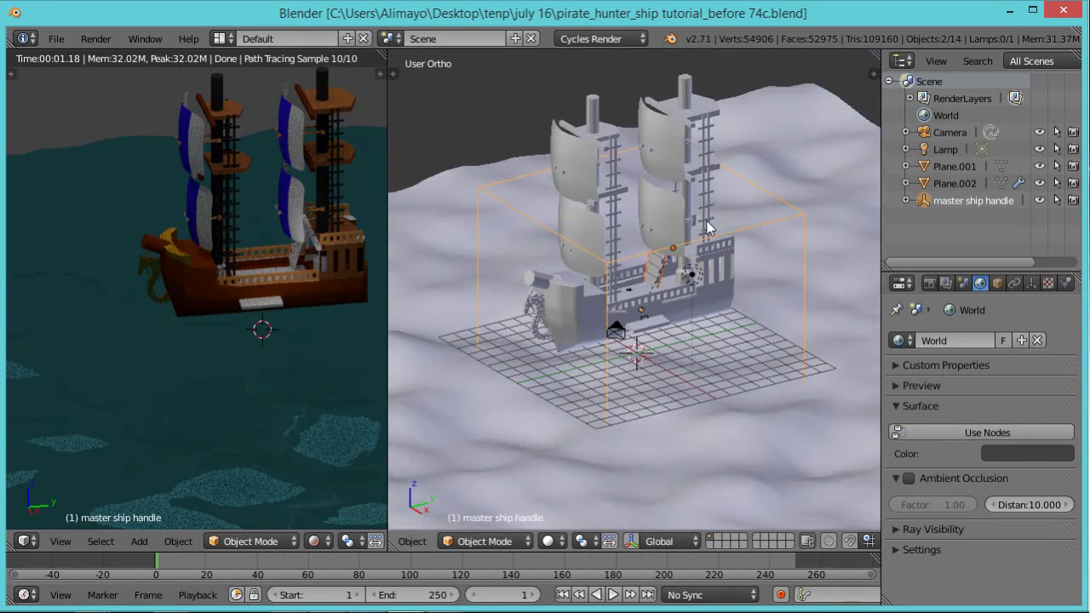
scroll(705, 235, up, 2)
shift+middle_drag(692, 264, 705, 336)
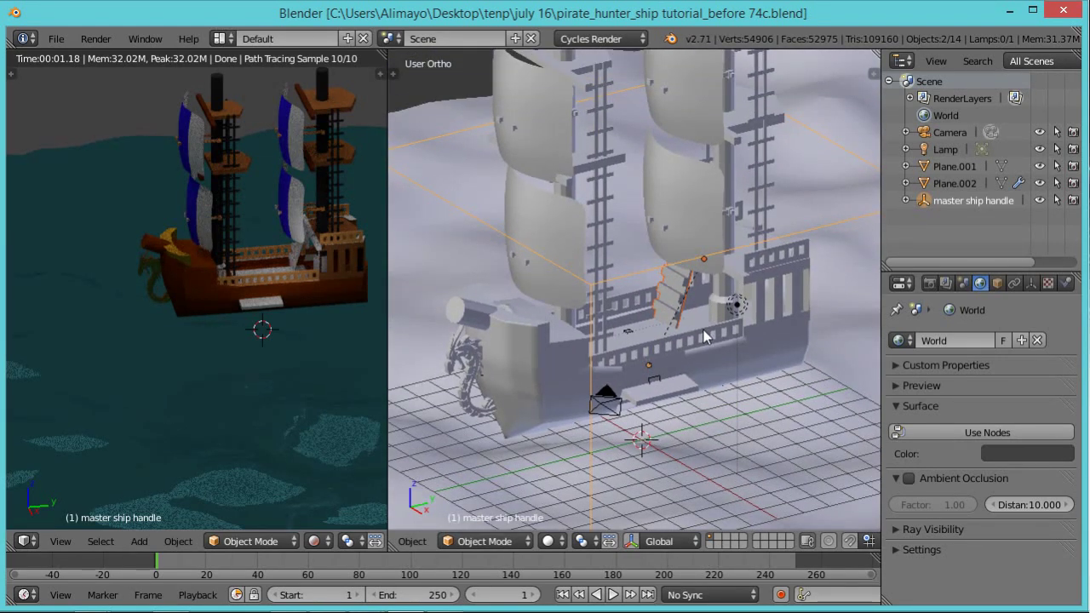